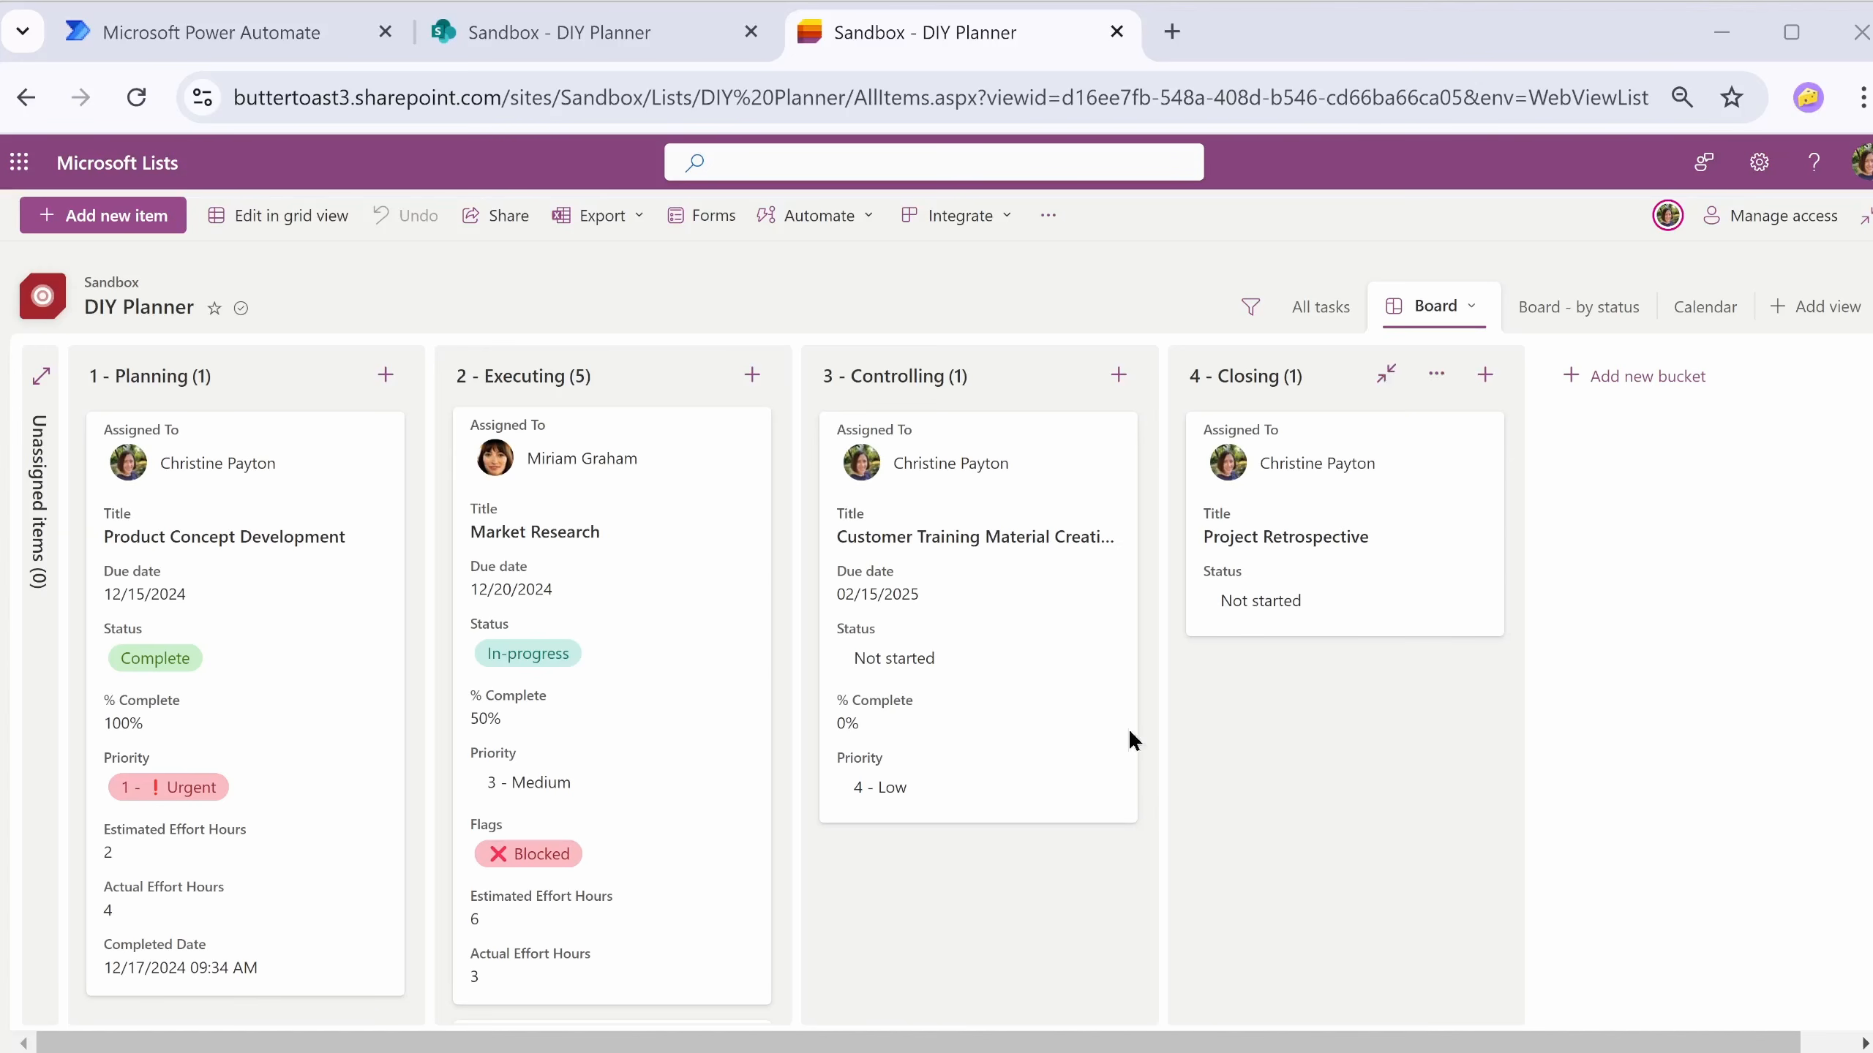
Step: Set the status of the Market Research card in the Executing bucket to Complete
left_click(651, 668)
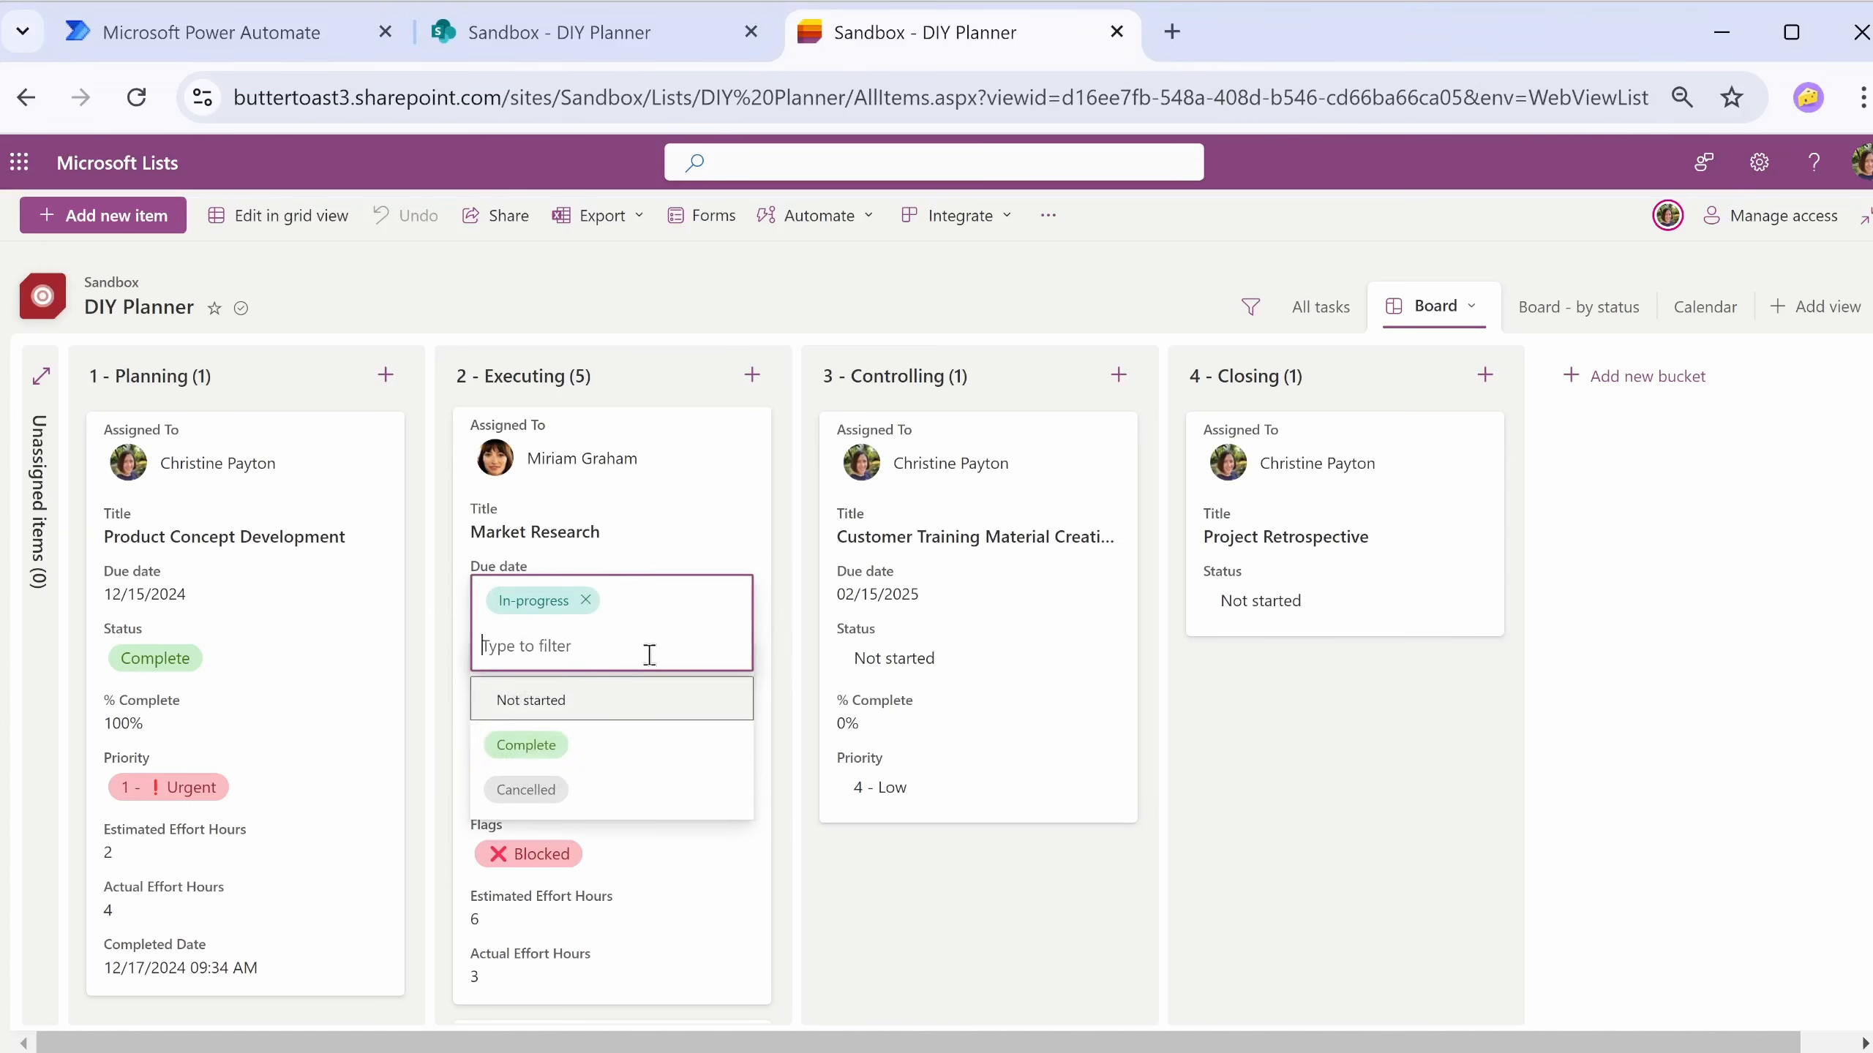
left_click(622, 753)
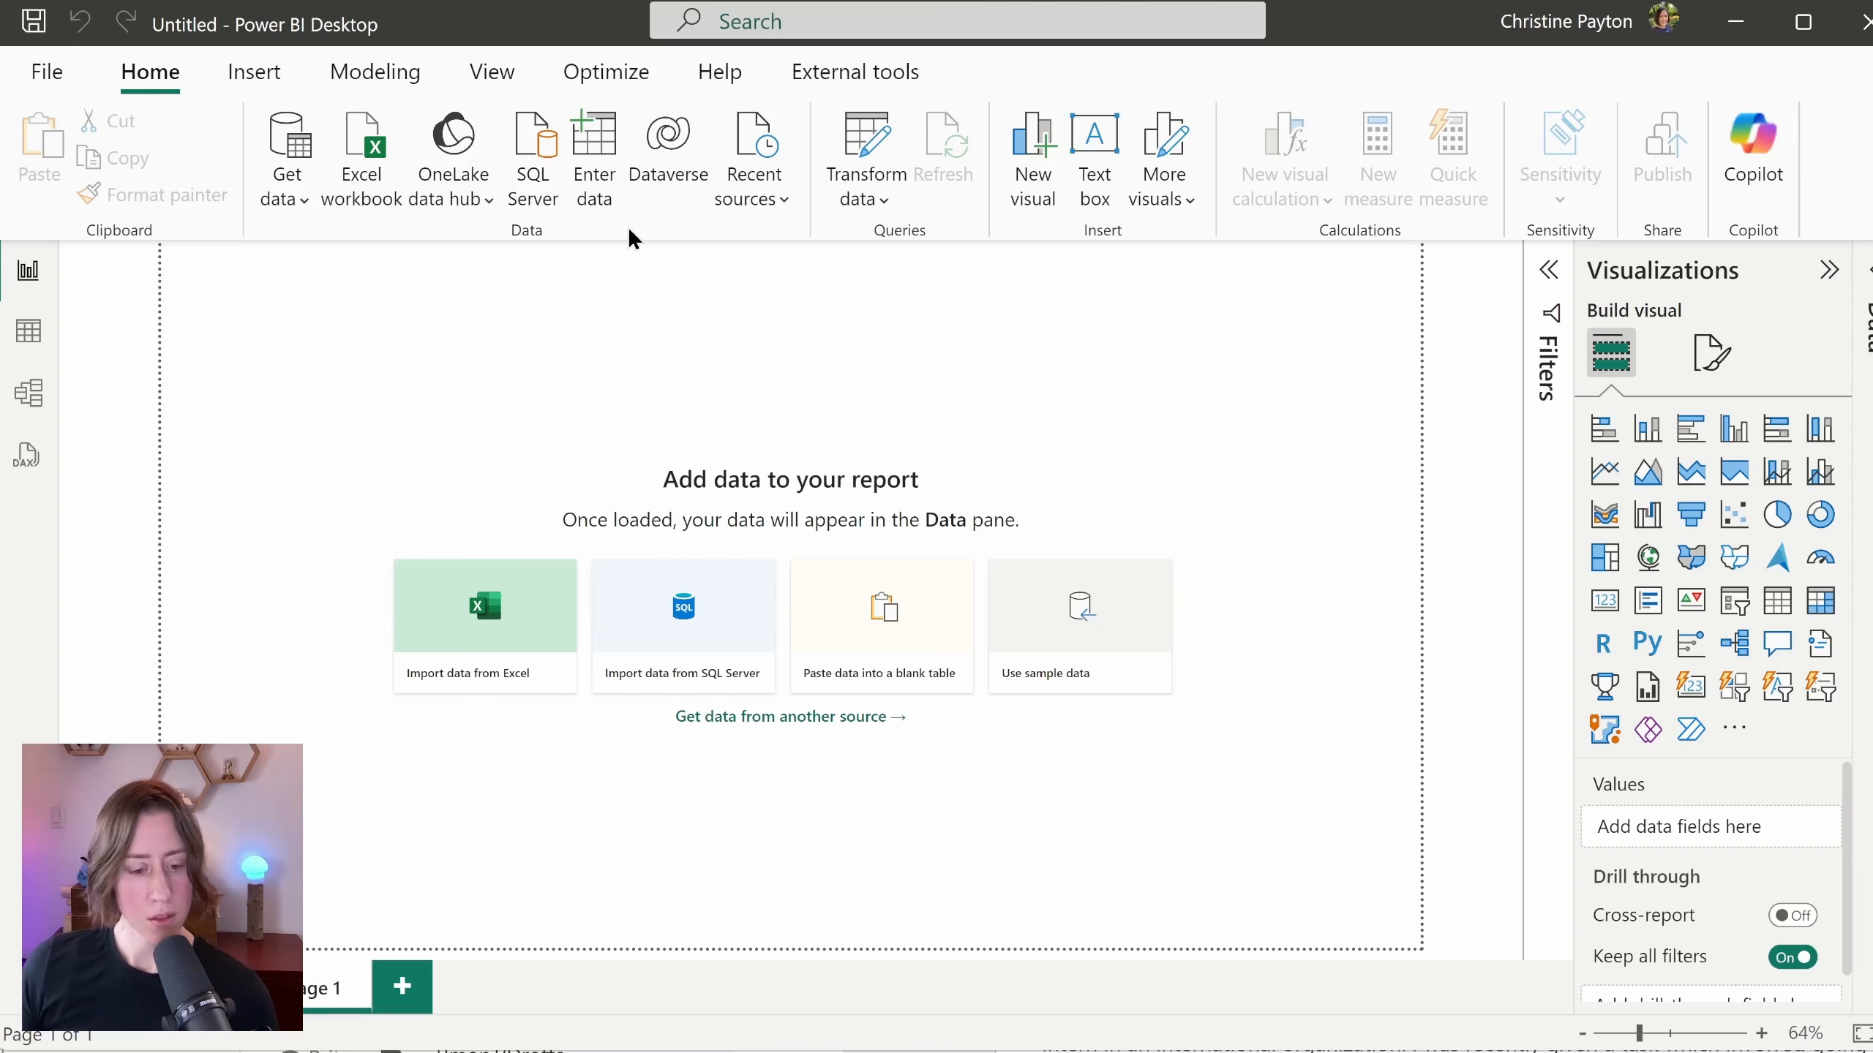
Step: In Power BI Desktop, search the data connectors for "sharep" and connect with SharePoint Online List
left_click(298, 199)
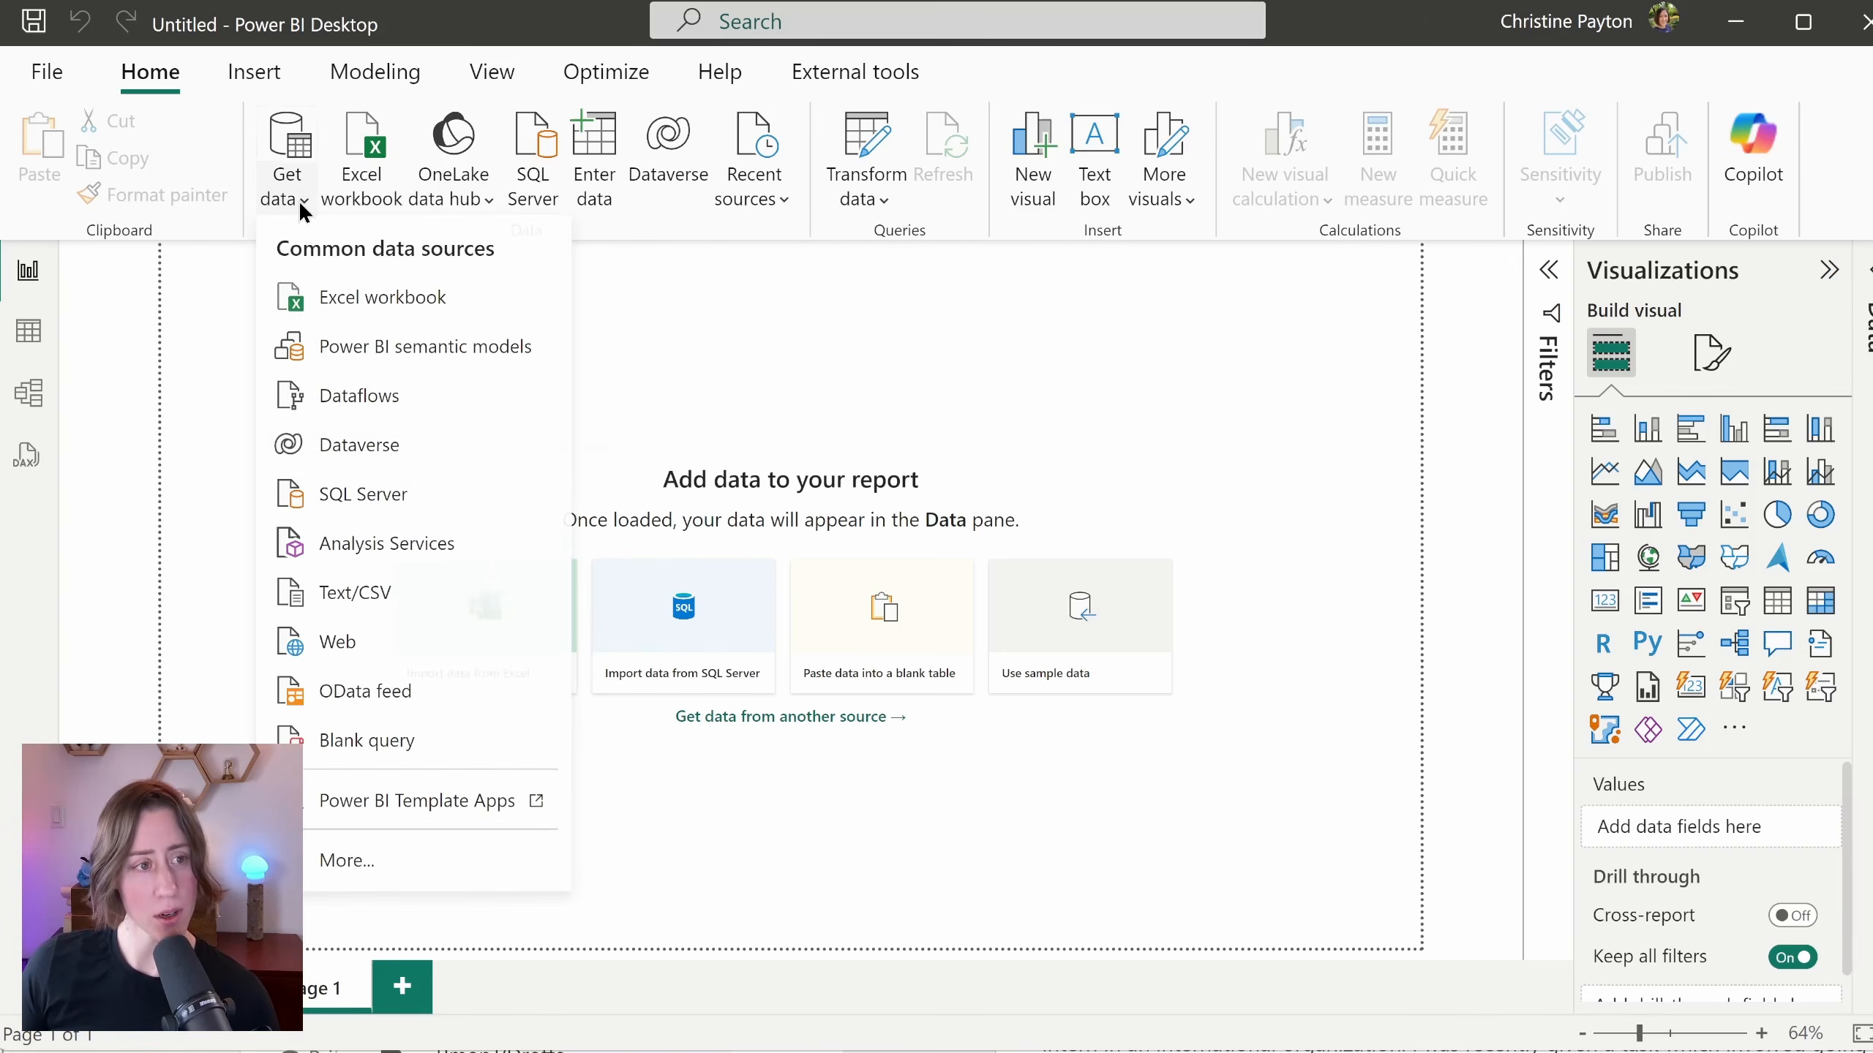
left_click(373, 858)
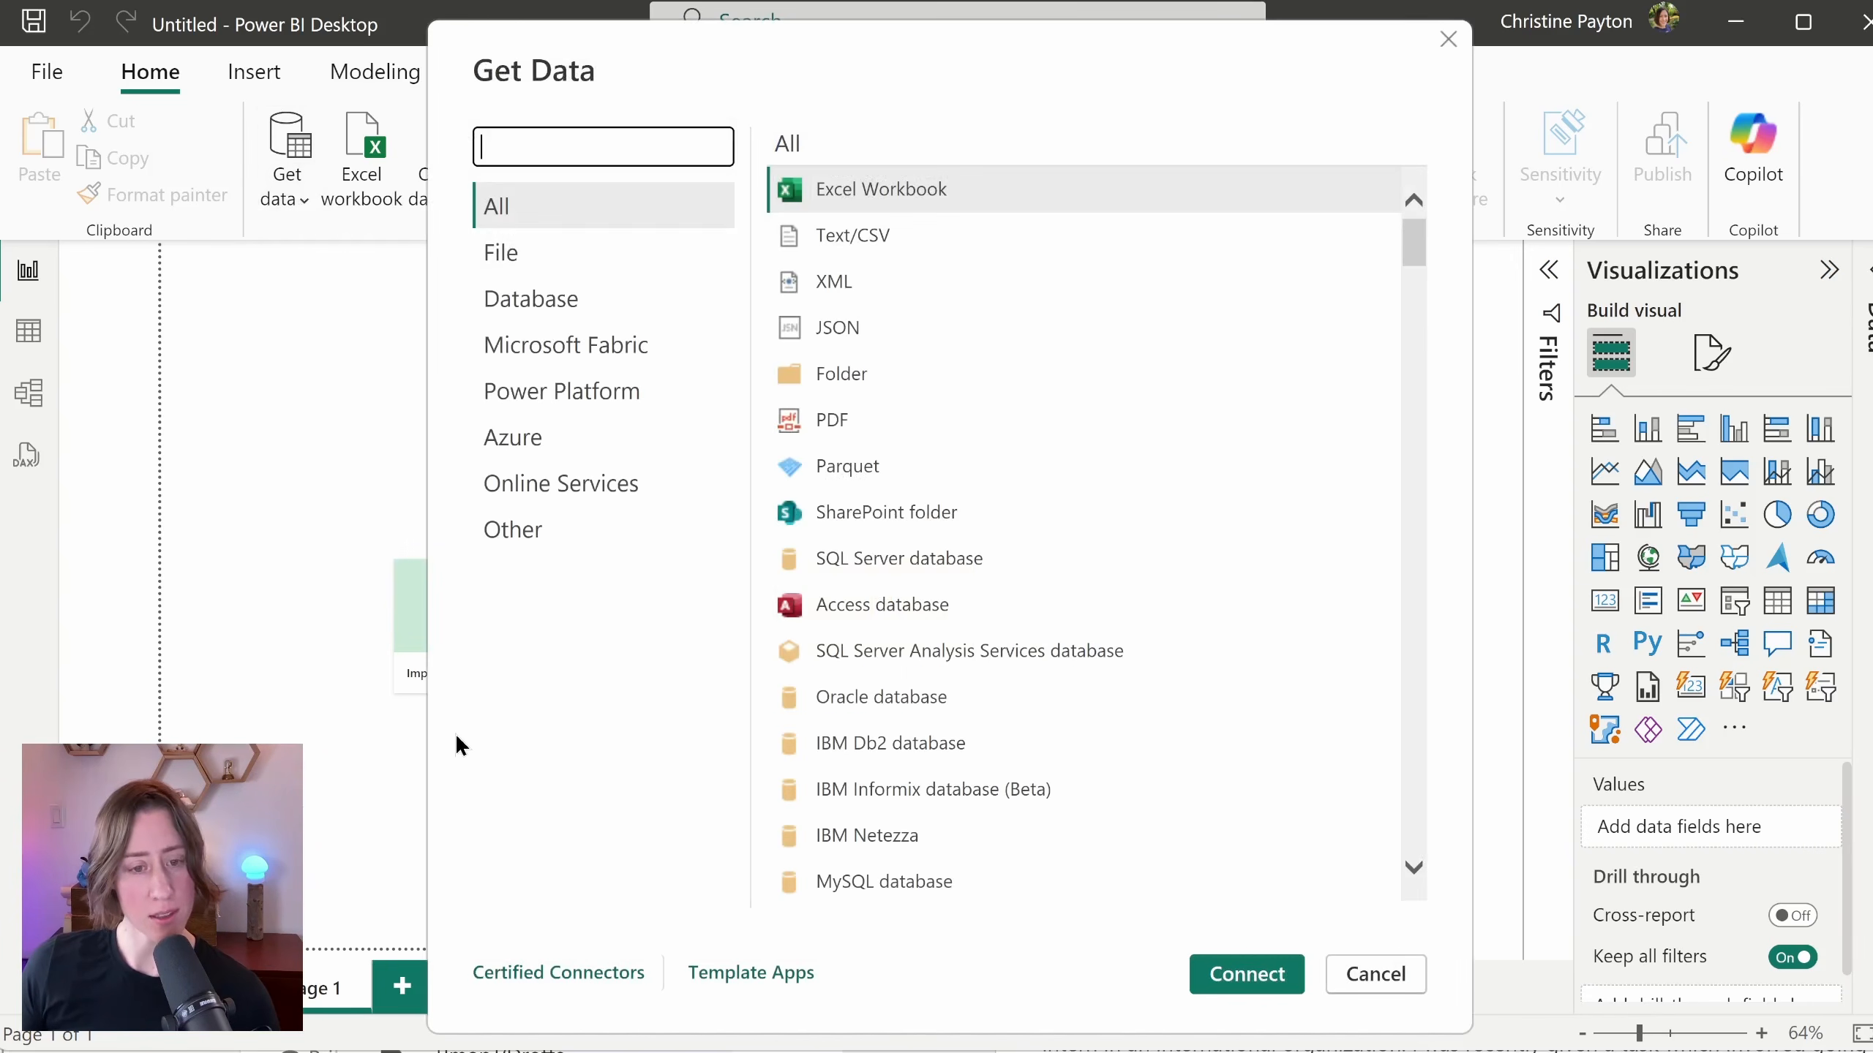
type("sharep")
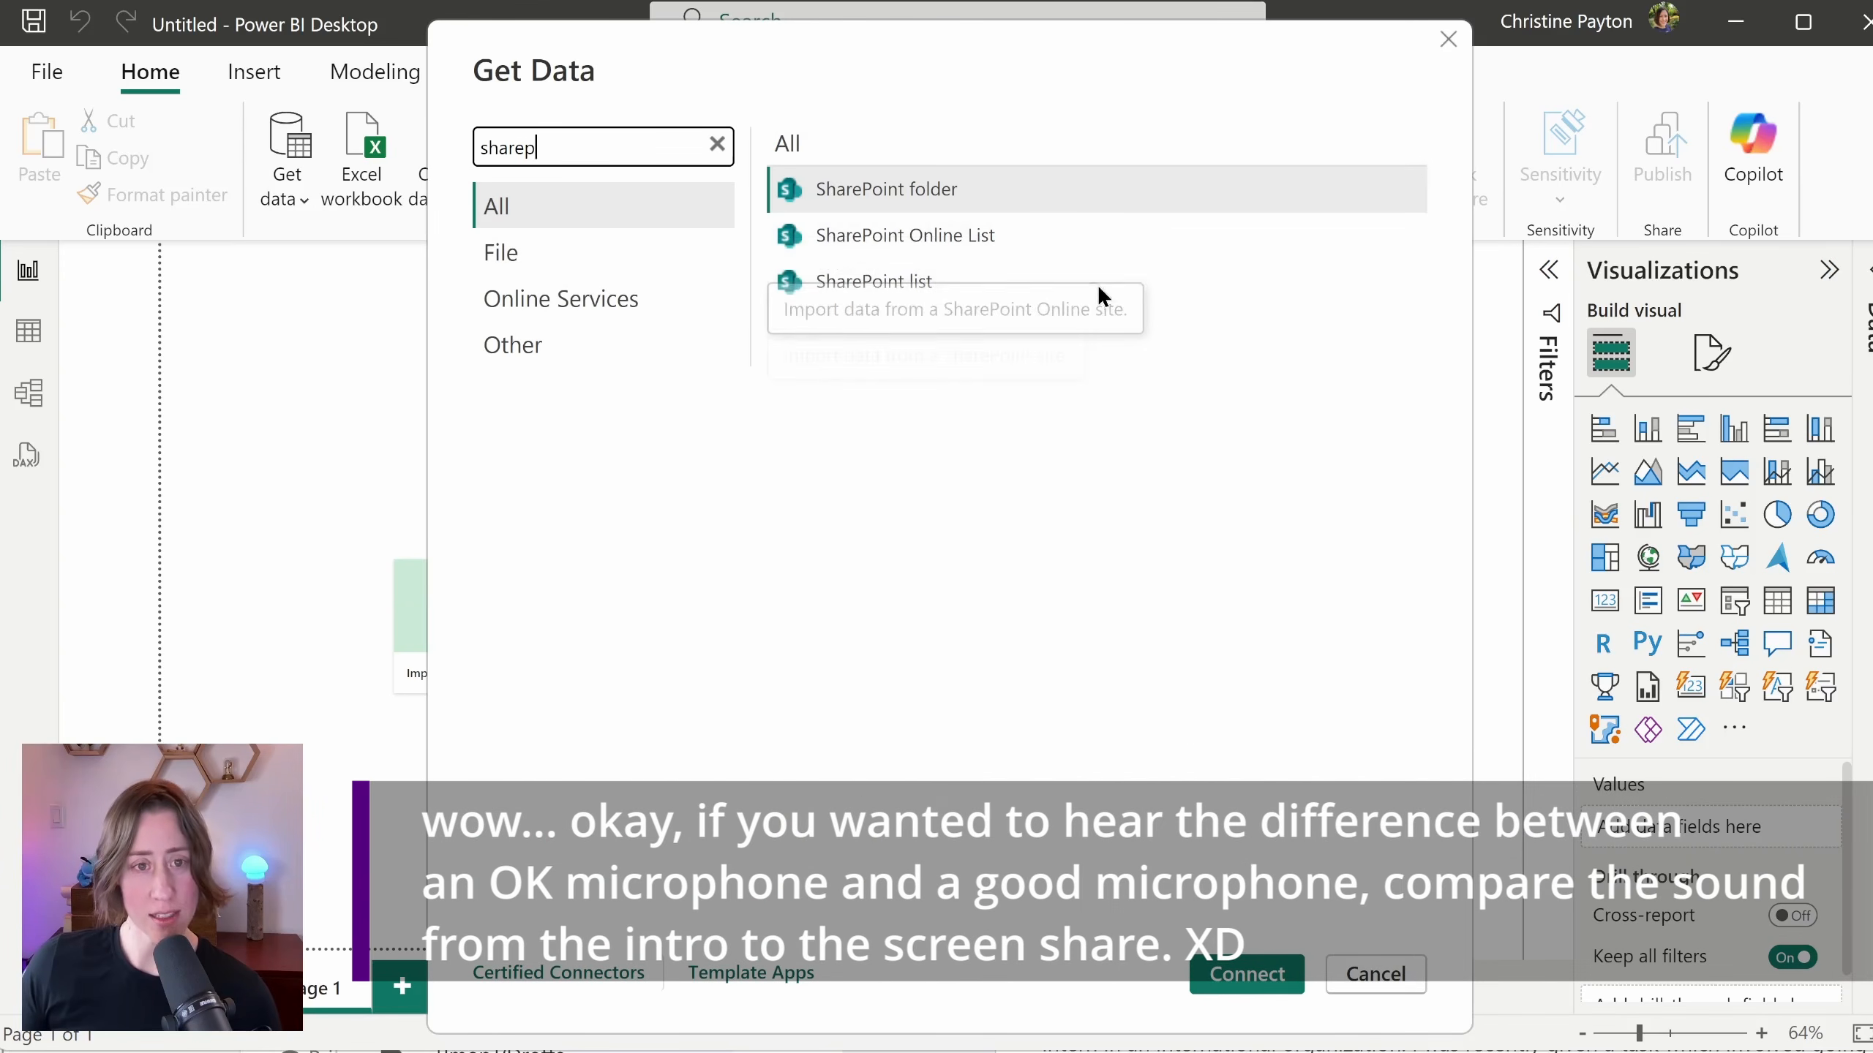
left_click(947, 238)
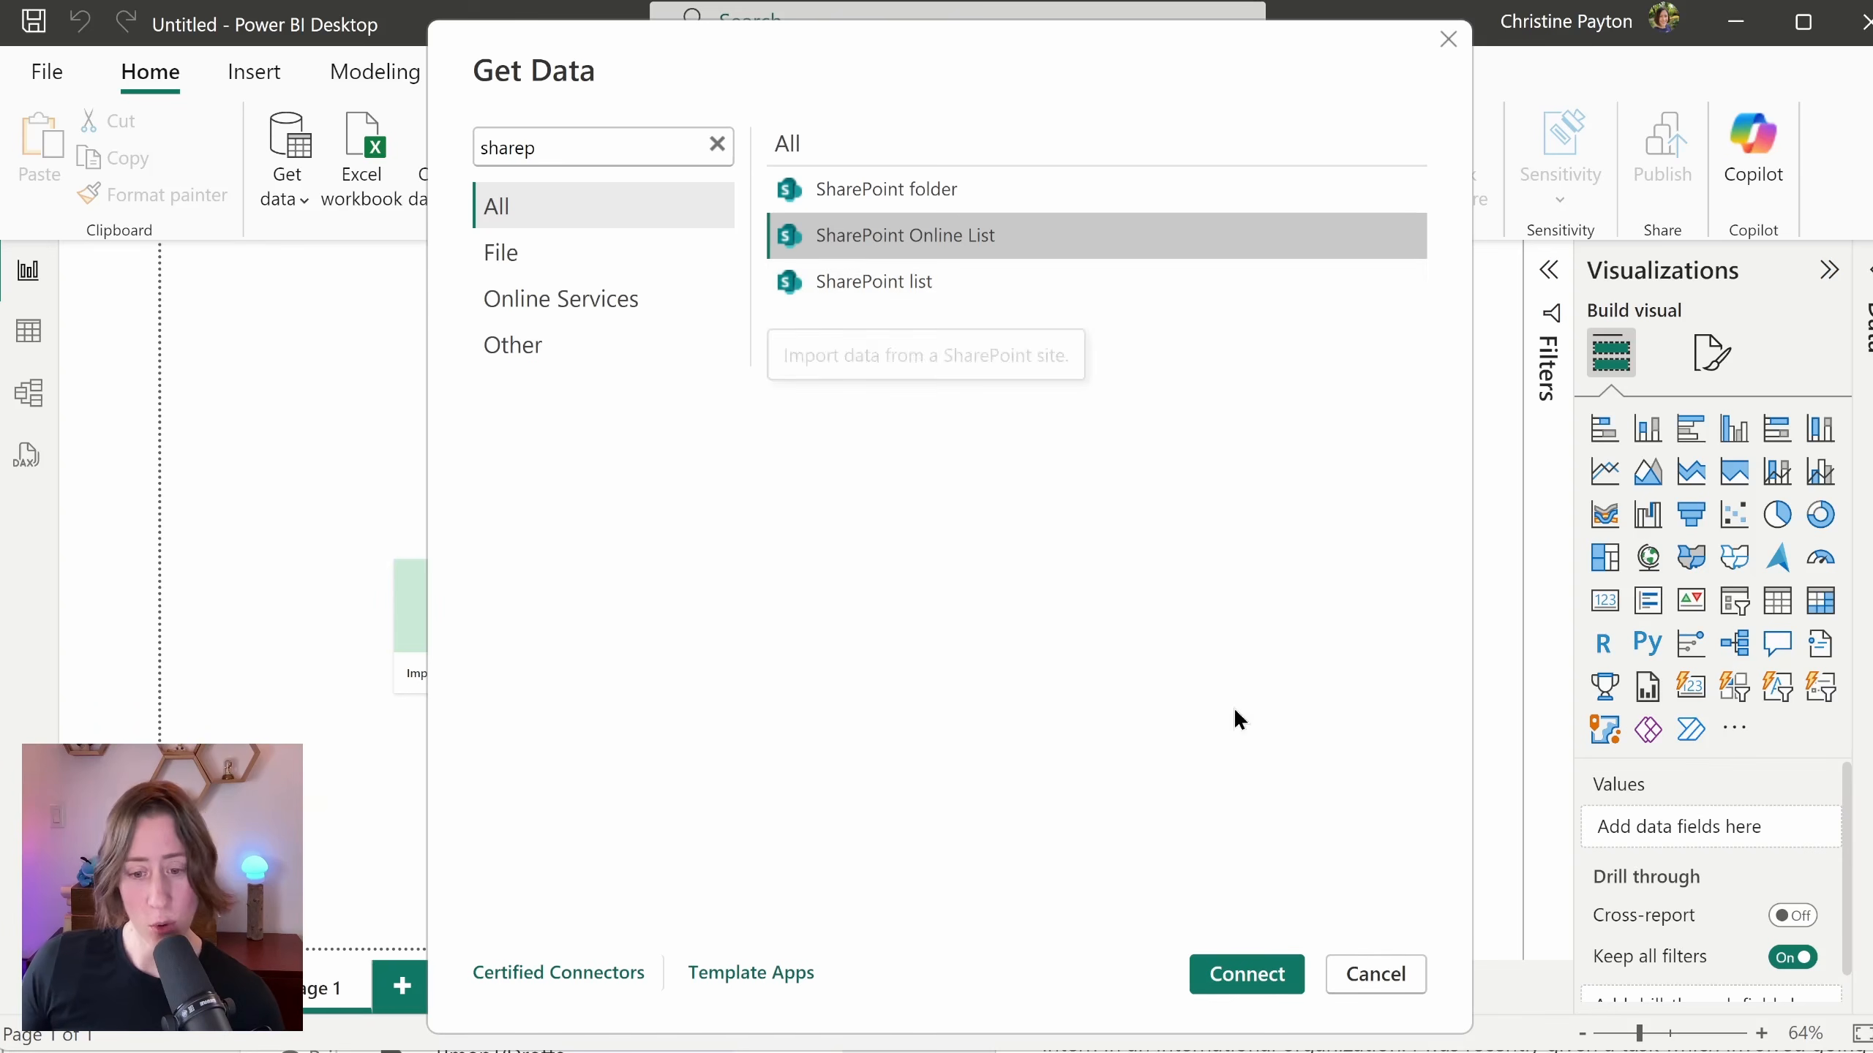
left_click(1250, 977)
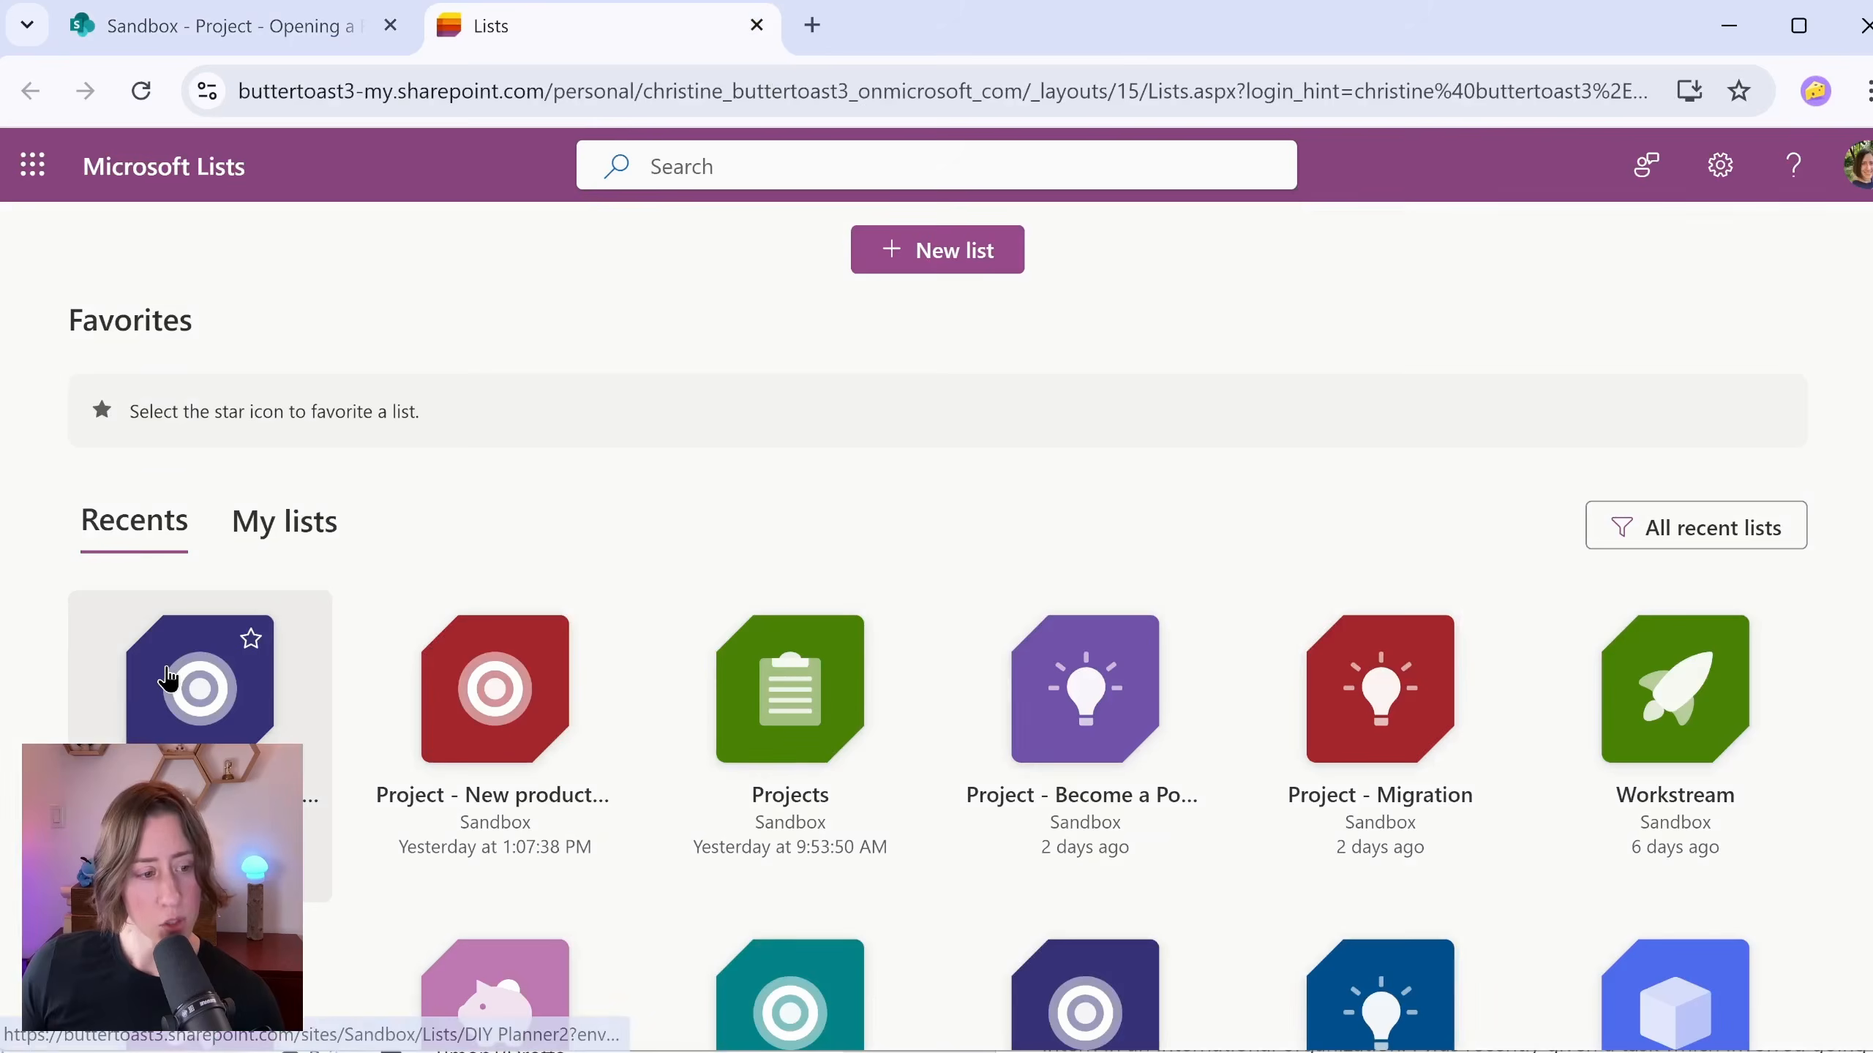
Step: In Microsoft Lists, open the Project - Opening a Restaurant list and copy its site address up to /sites/Sandbox
left_click(169, 694)
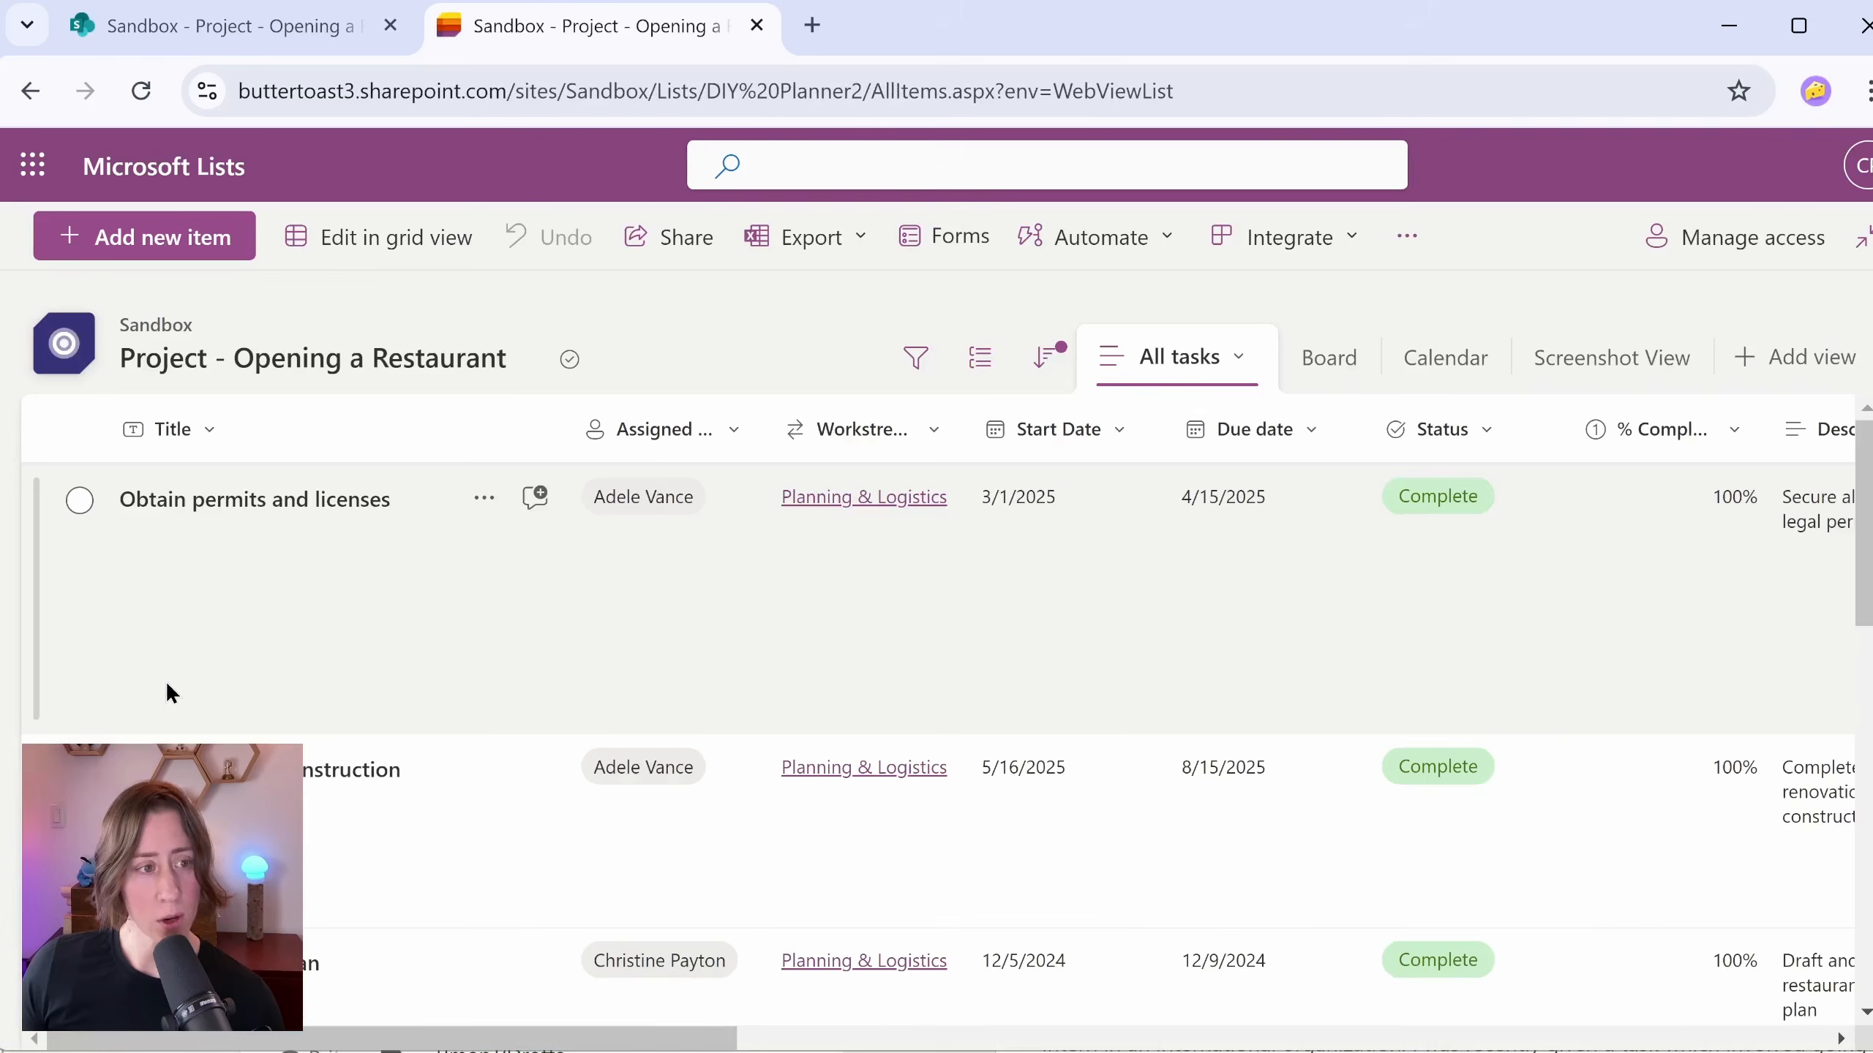
left_click(649, 91)
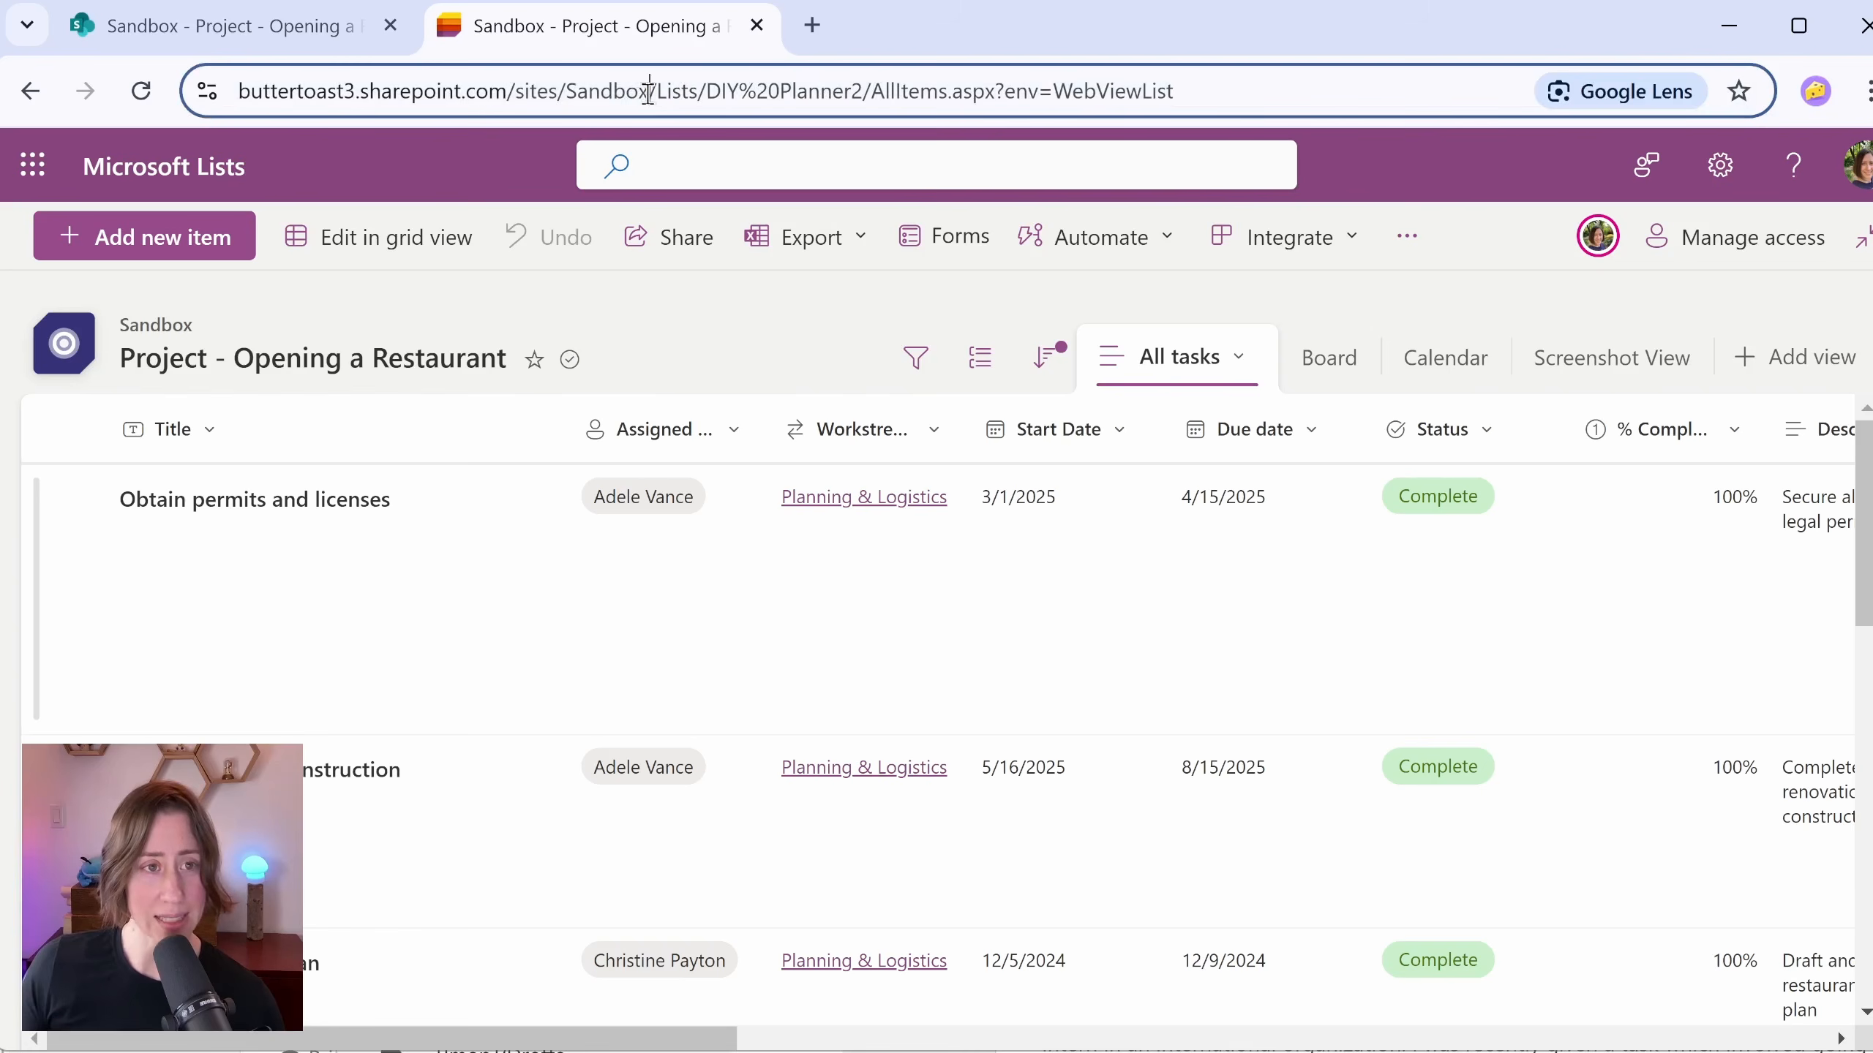
left_click_drag(650, 91, 240, 91)
key("ctrl+c")
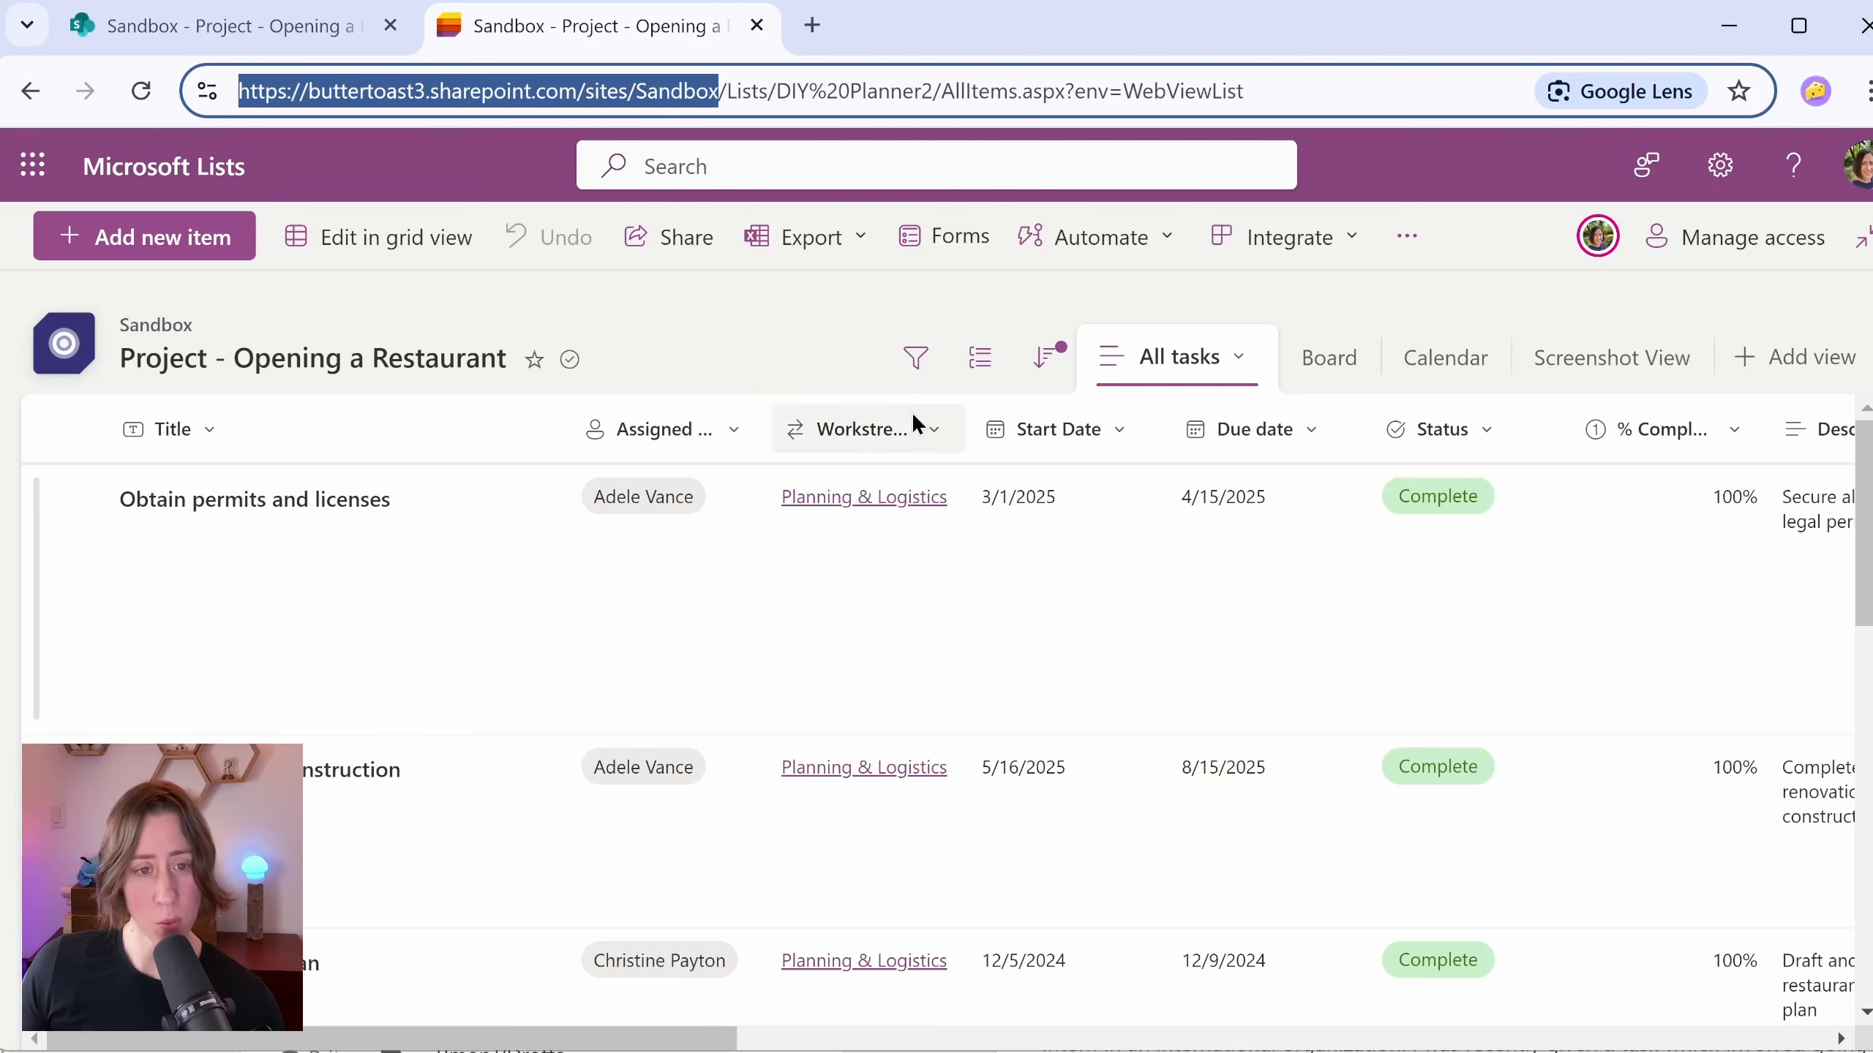
Step: Examine the column types across the Project - Opening a Restaurant list, widening the Workstream (Lookup) and first Multiline columns to read their names
left_click_drag(968, 426, 1089, 425)
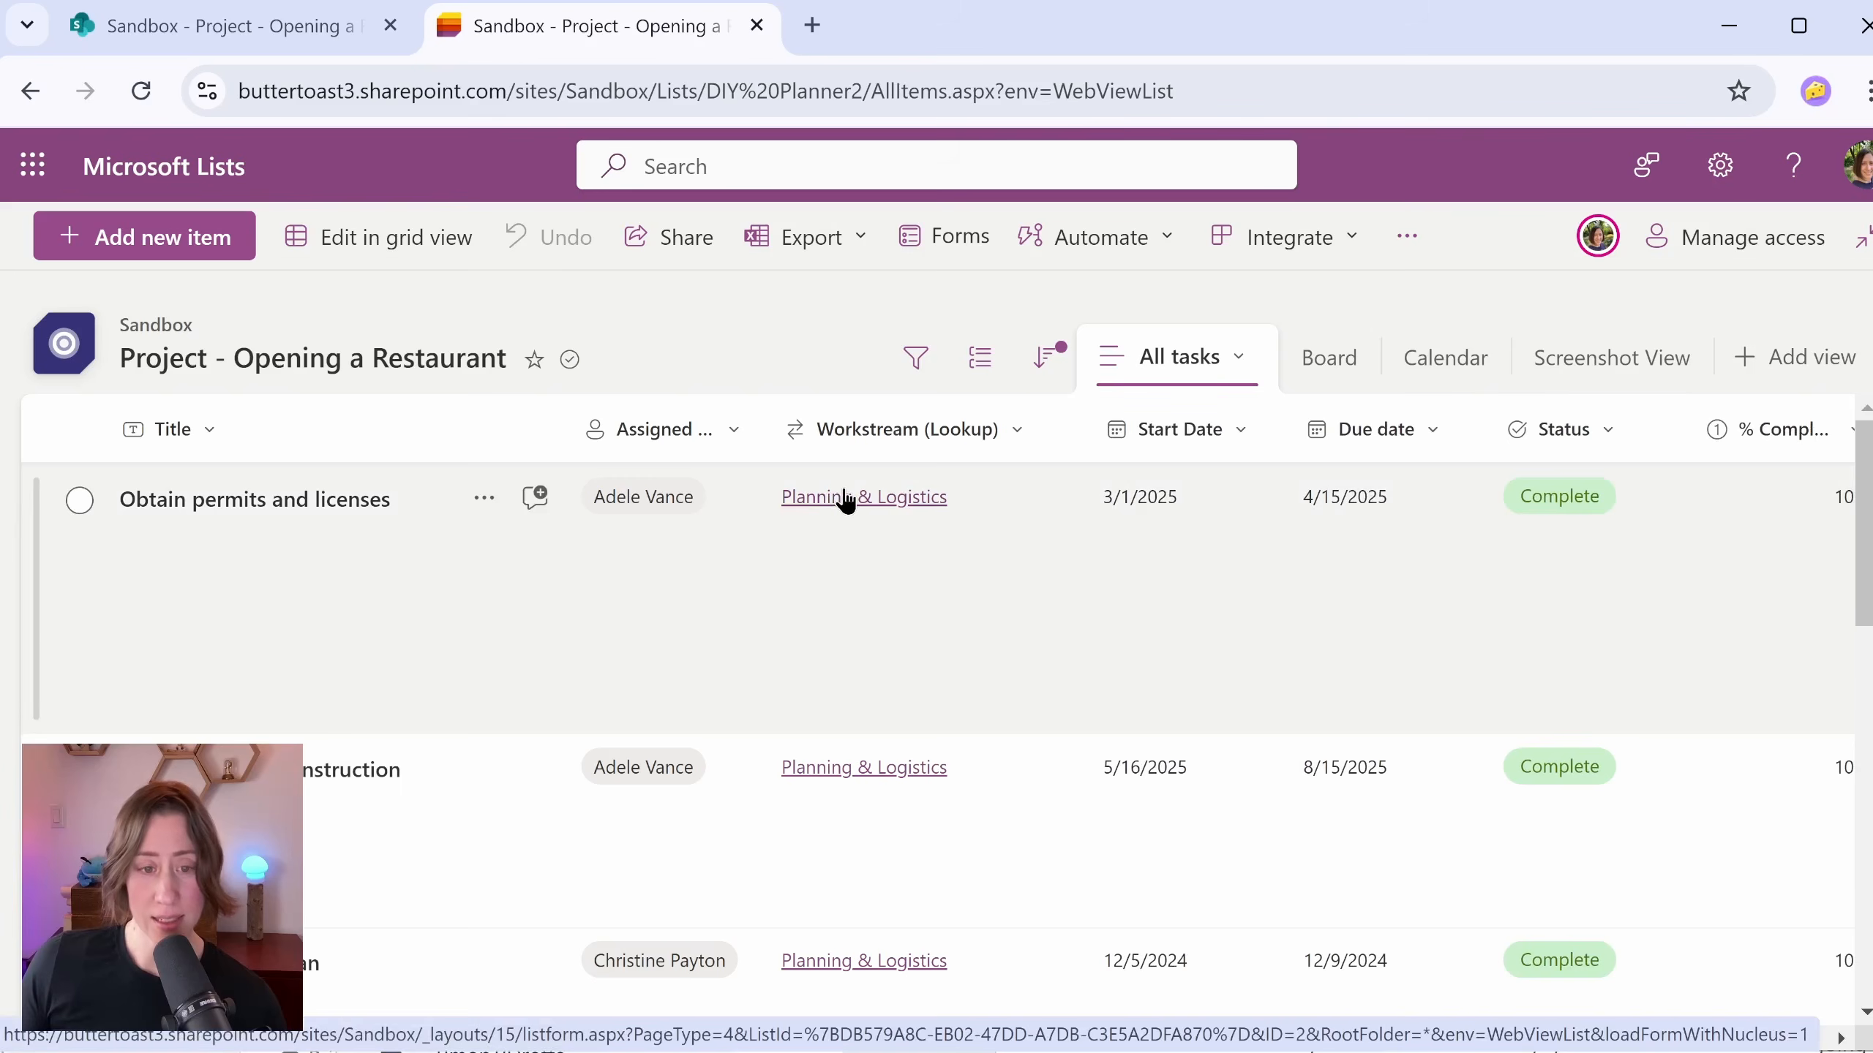
scroll(846, 502, "right", 10)
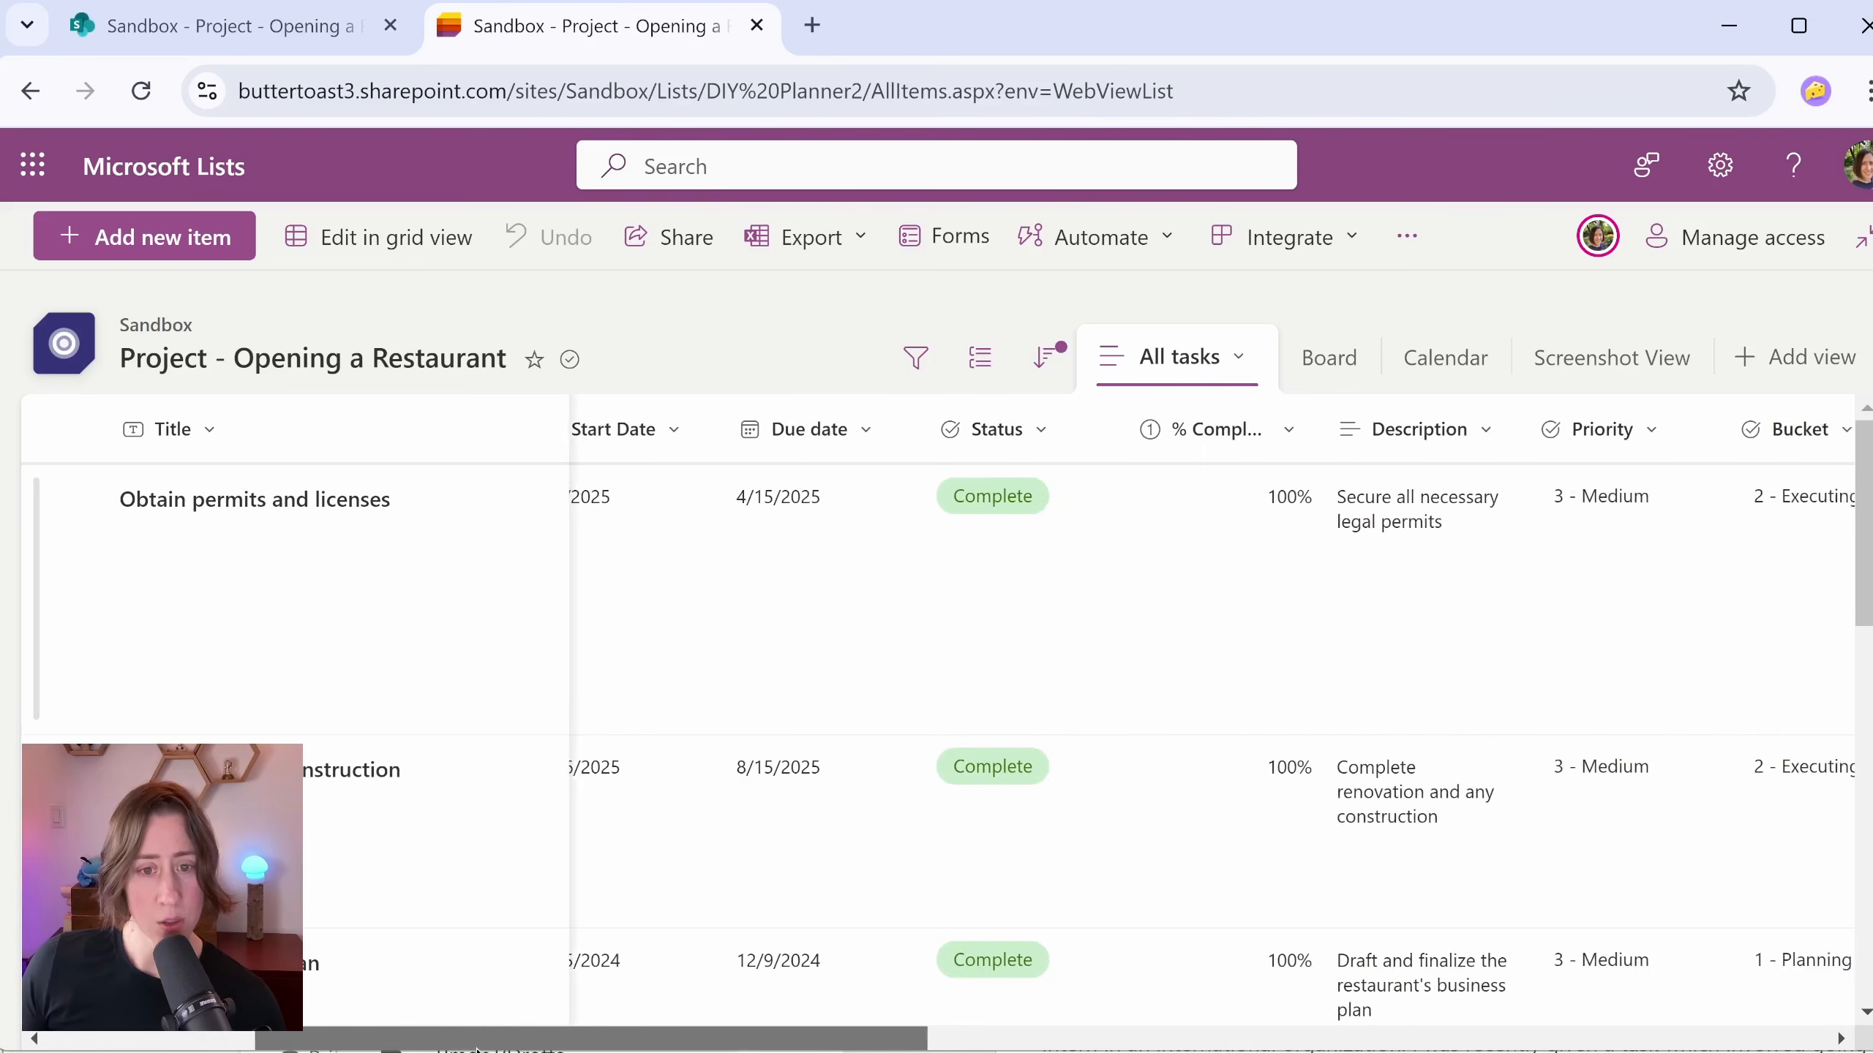
scroll(928, 723, "right", 5)
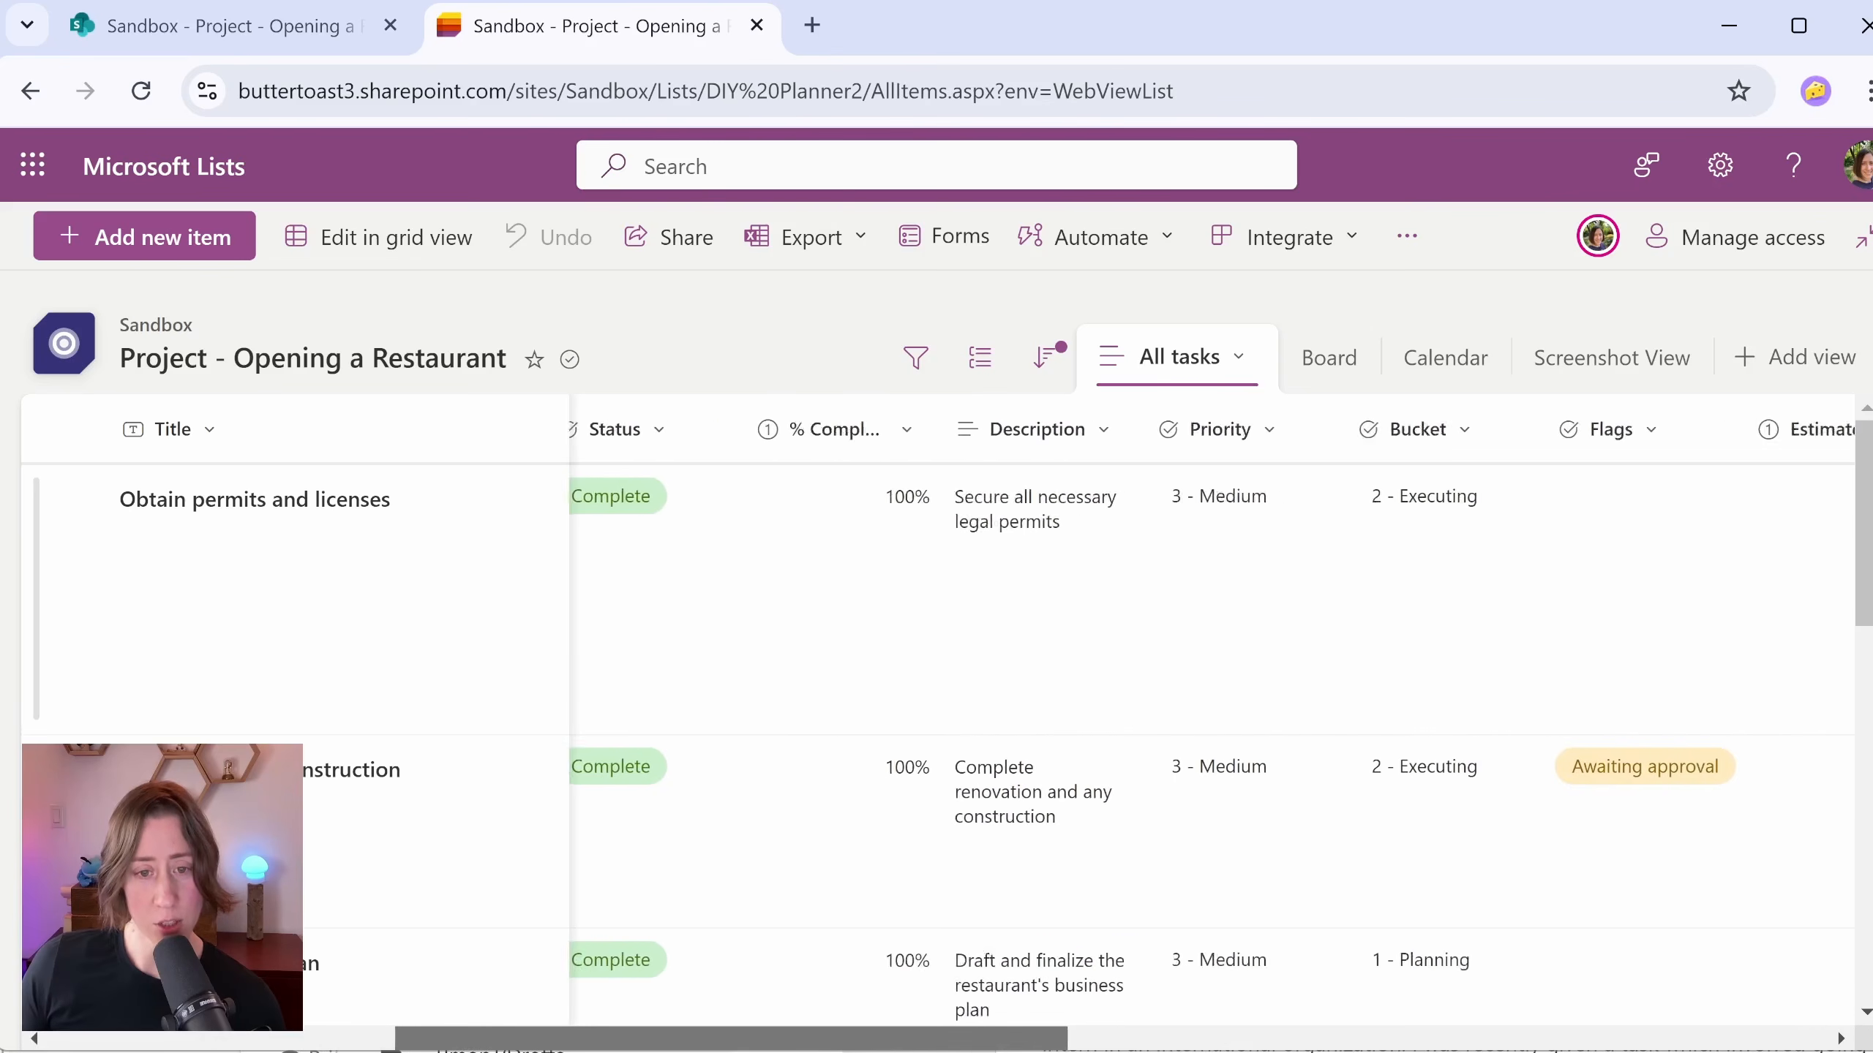
scroll(1167, 453, "right", 3)
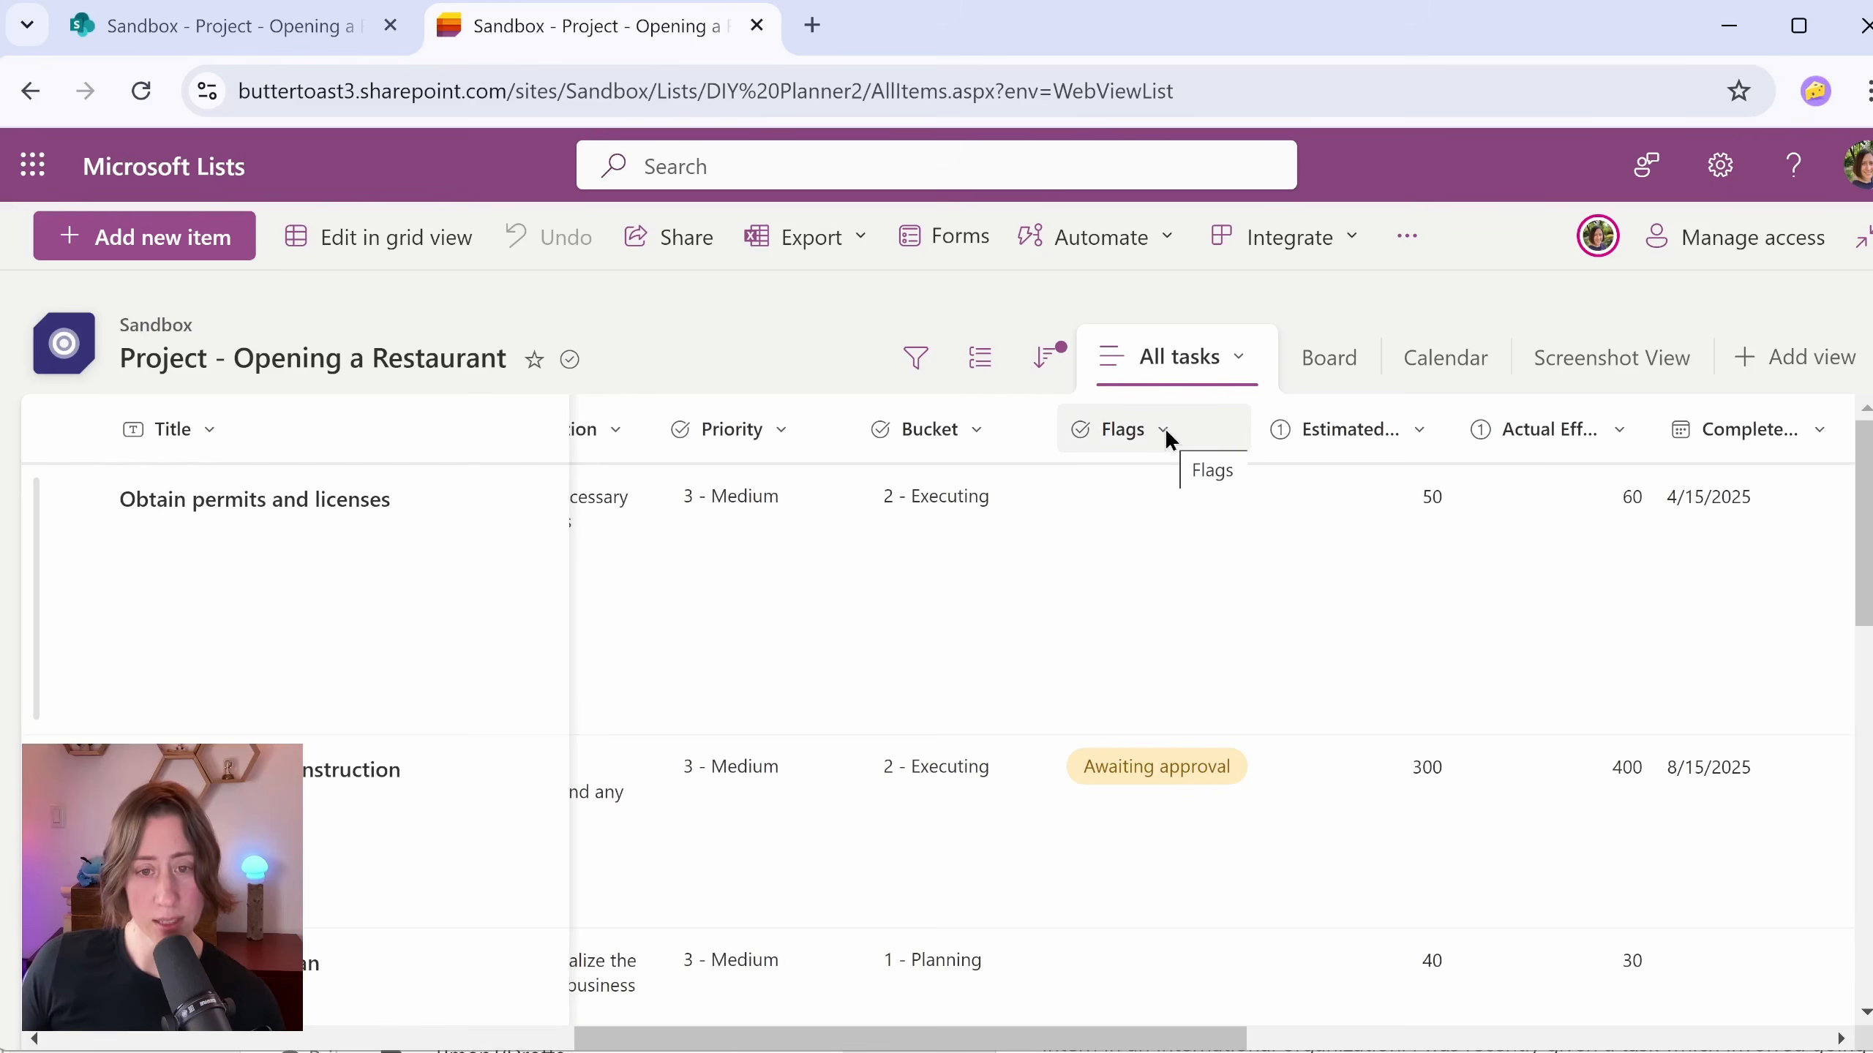
scroll(1209, 443, "right", 5)
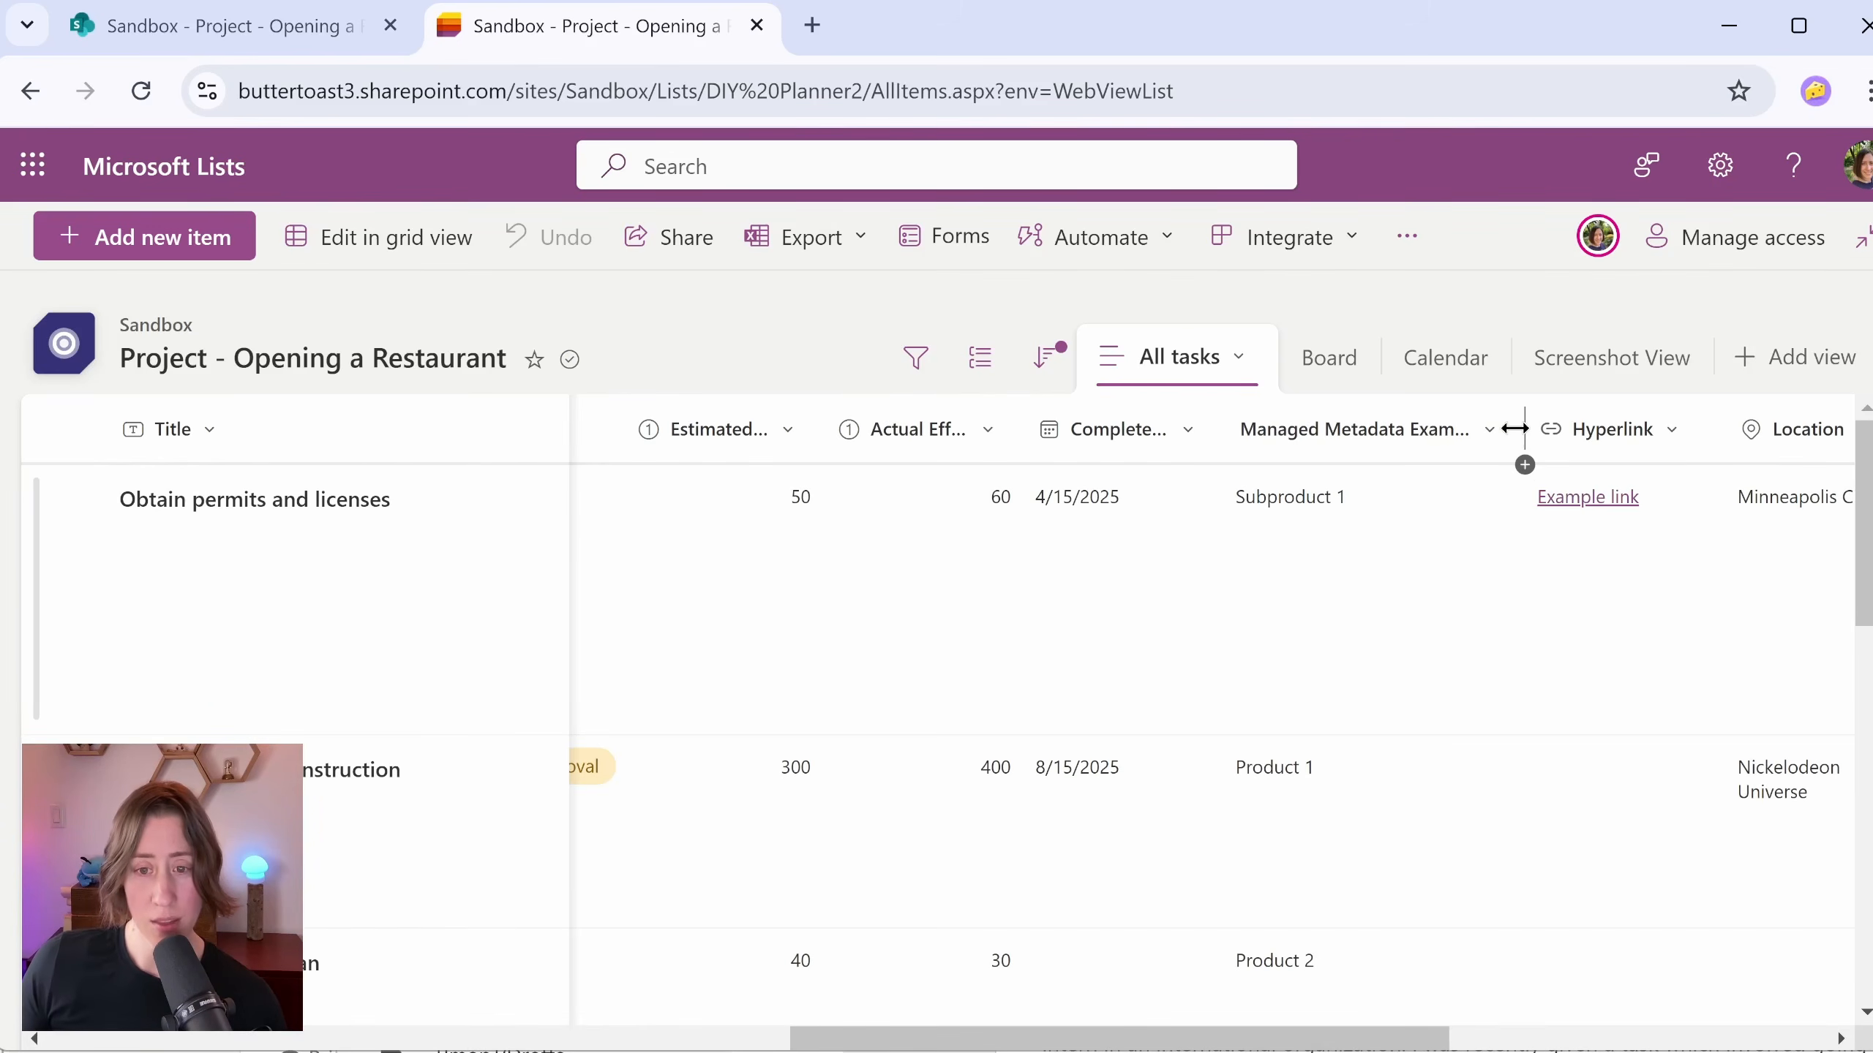
scroll(1032, 502, "right", 5)
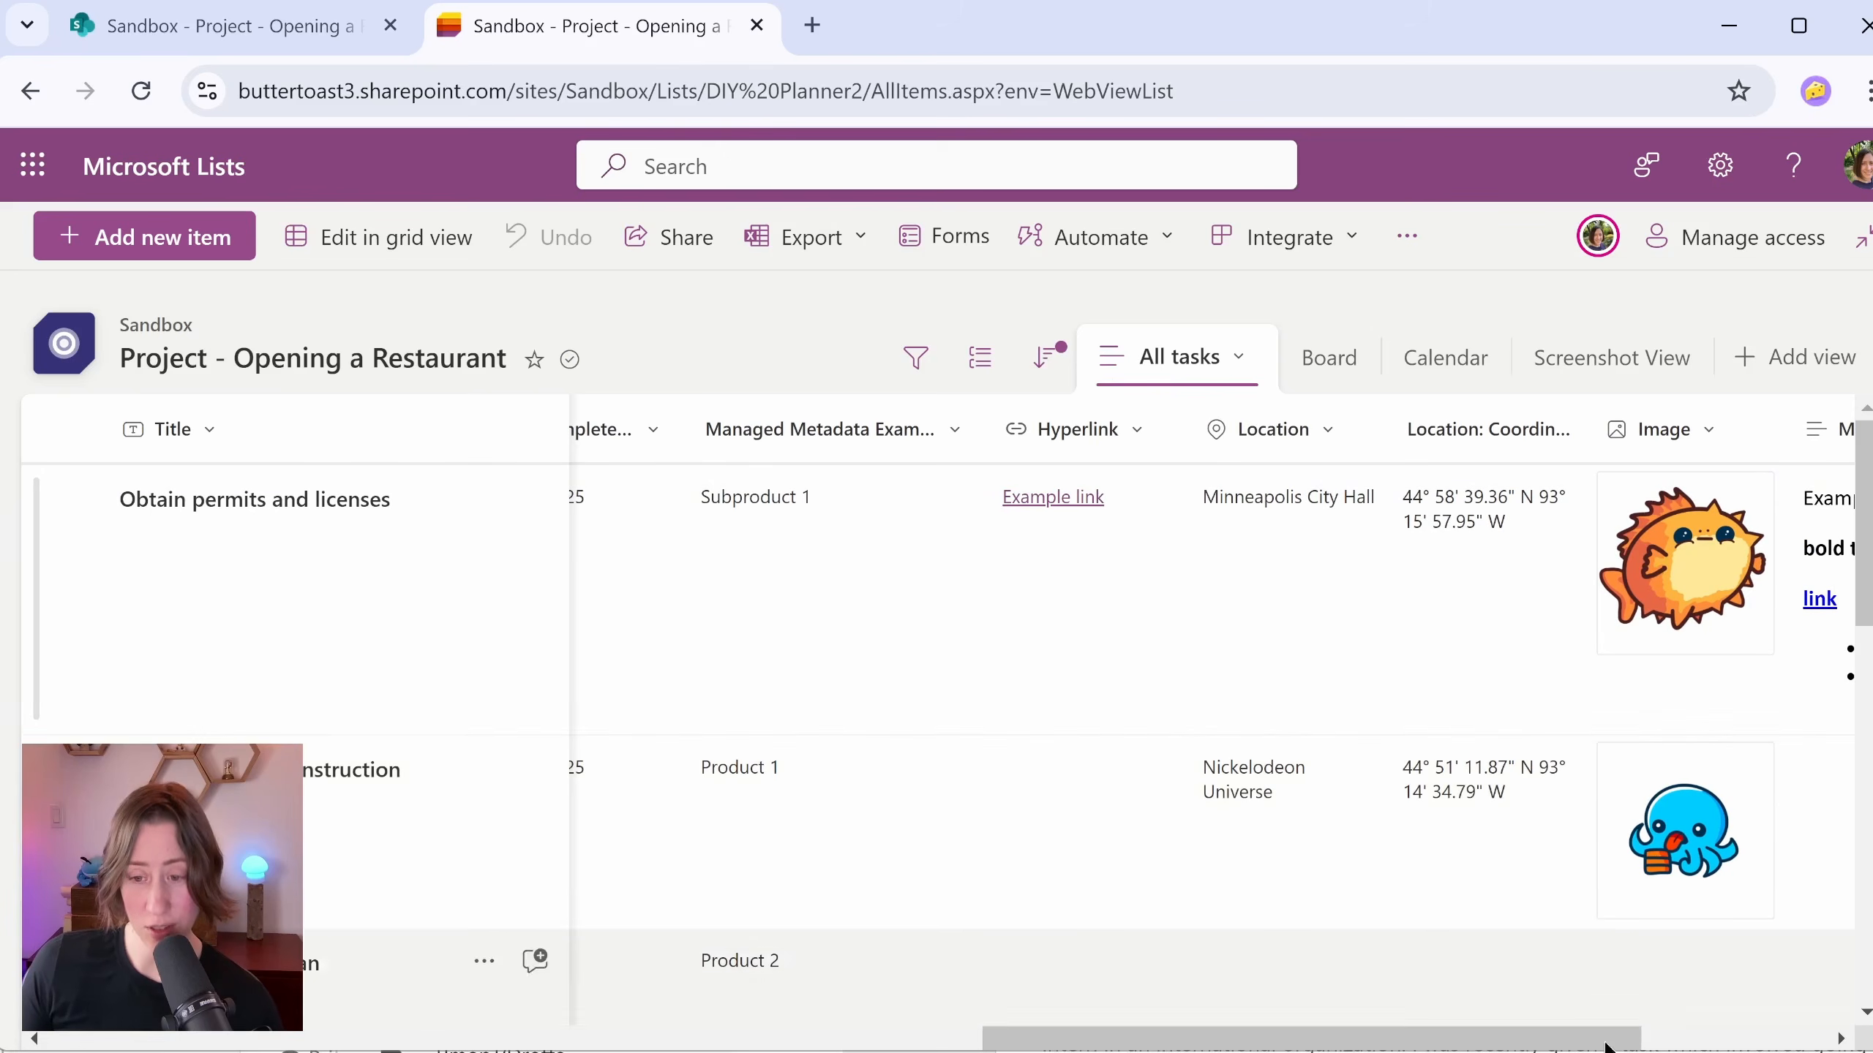
left_click_drag(1596, 1047, 1606, 1049)
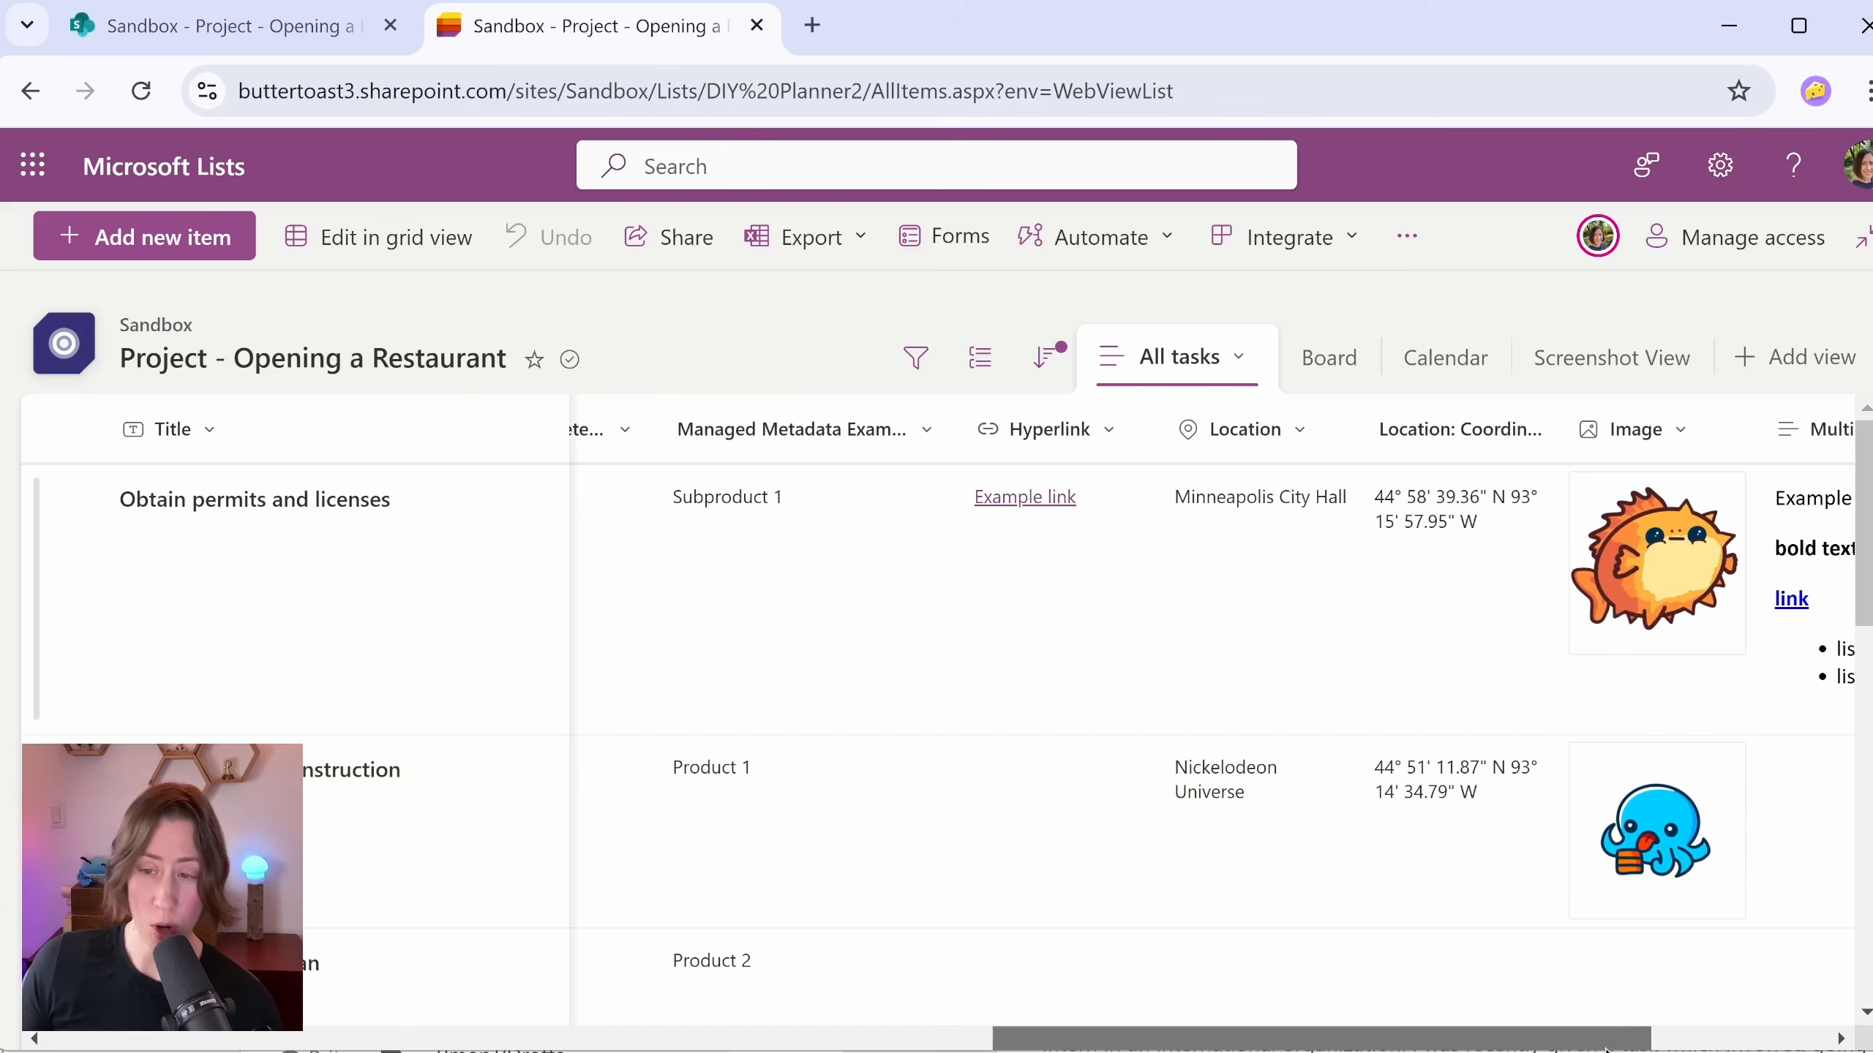
left_click_drag(1606, 1049, 1625, 1049)
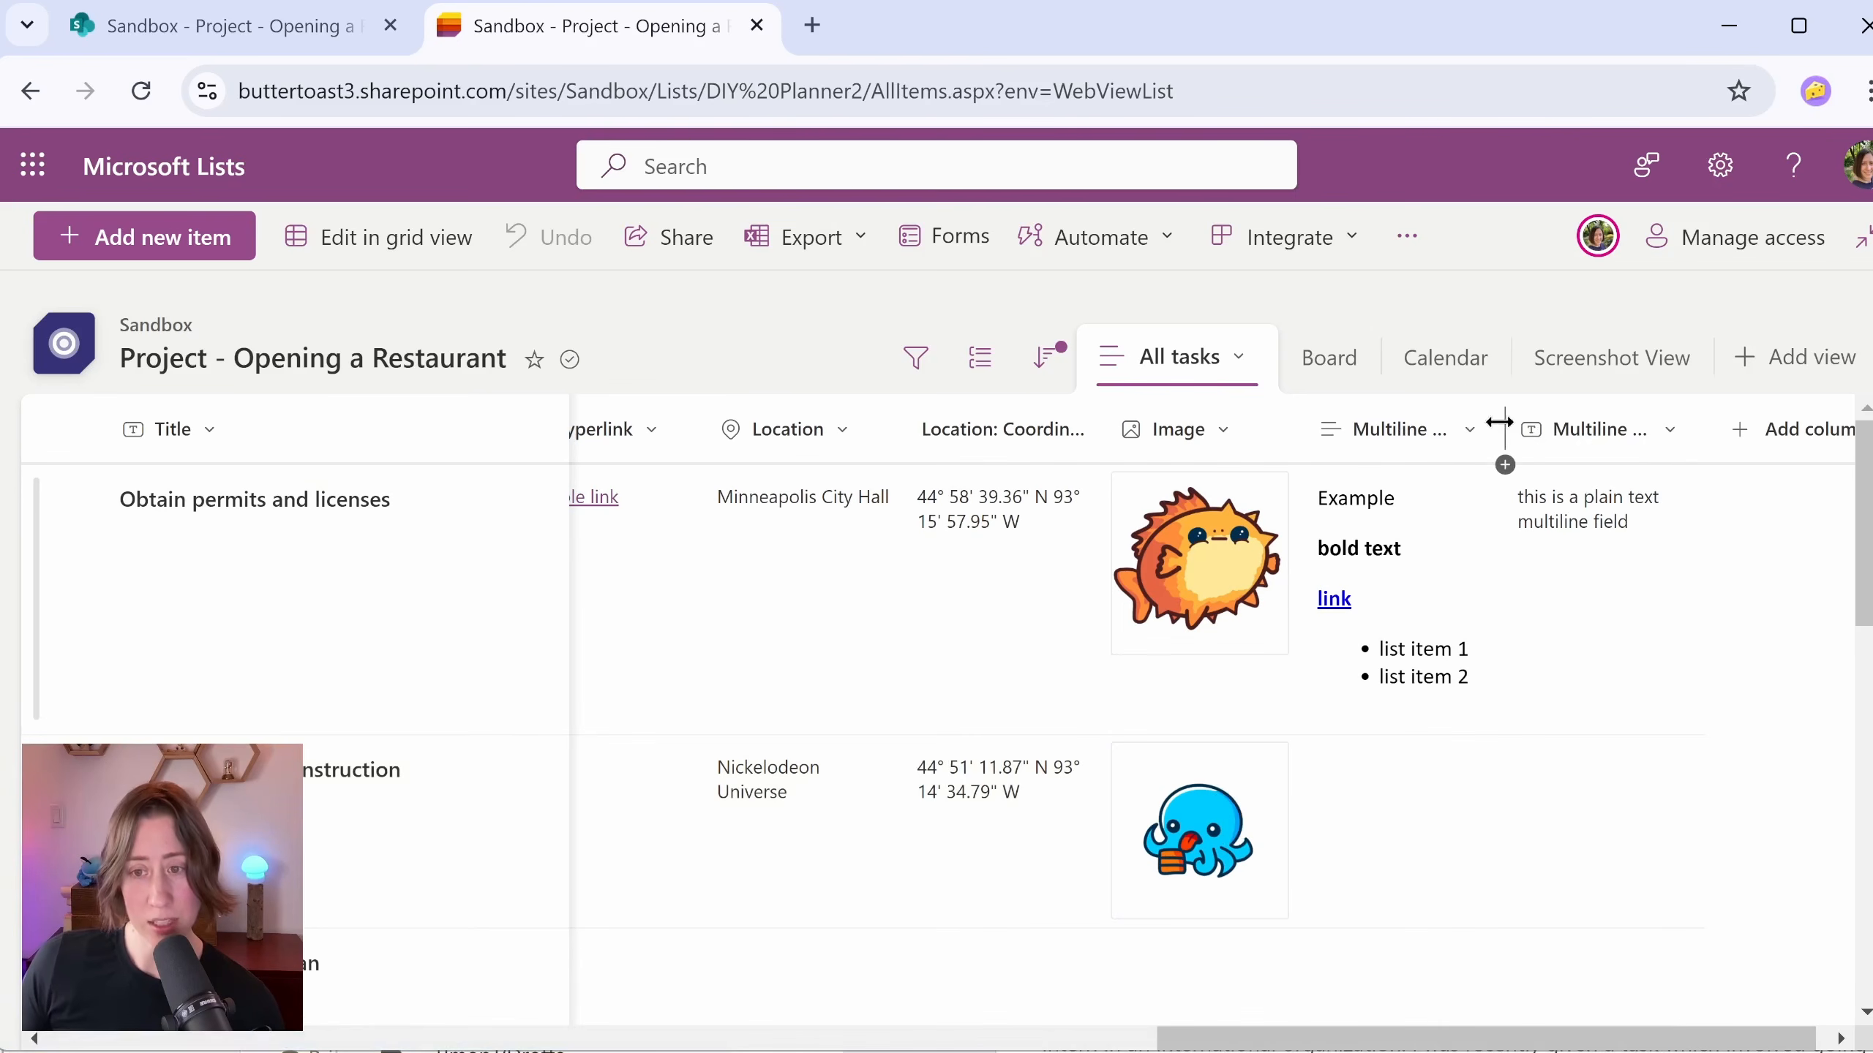
left_click_drag(1497, 418, 1565, 418)
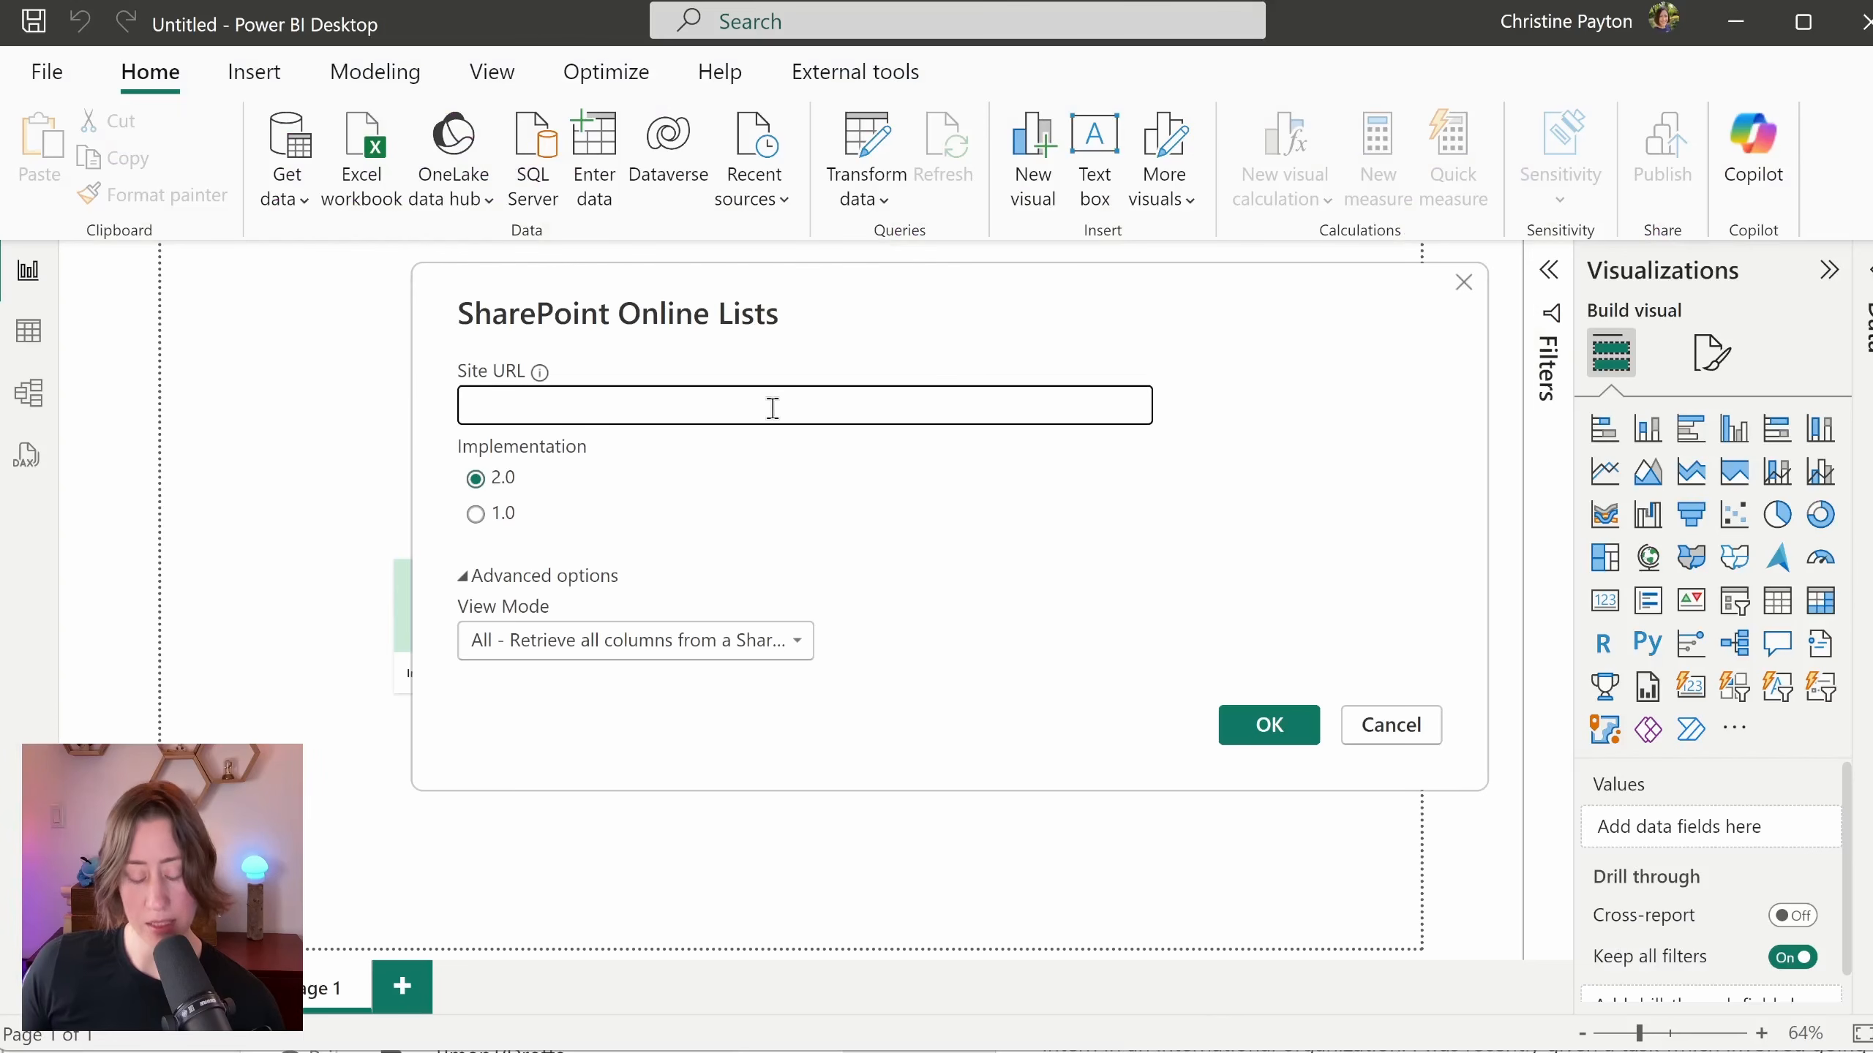
key("ctrl+v")
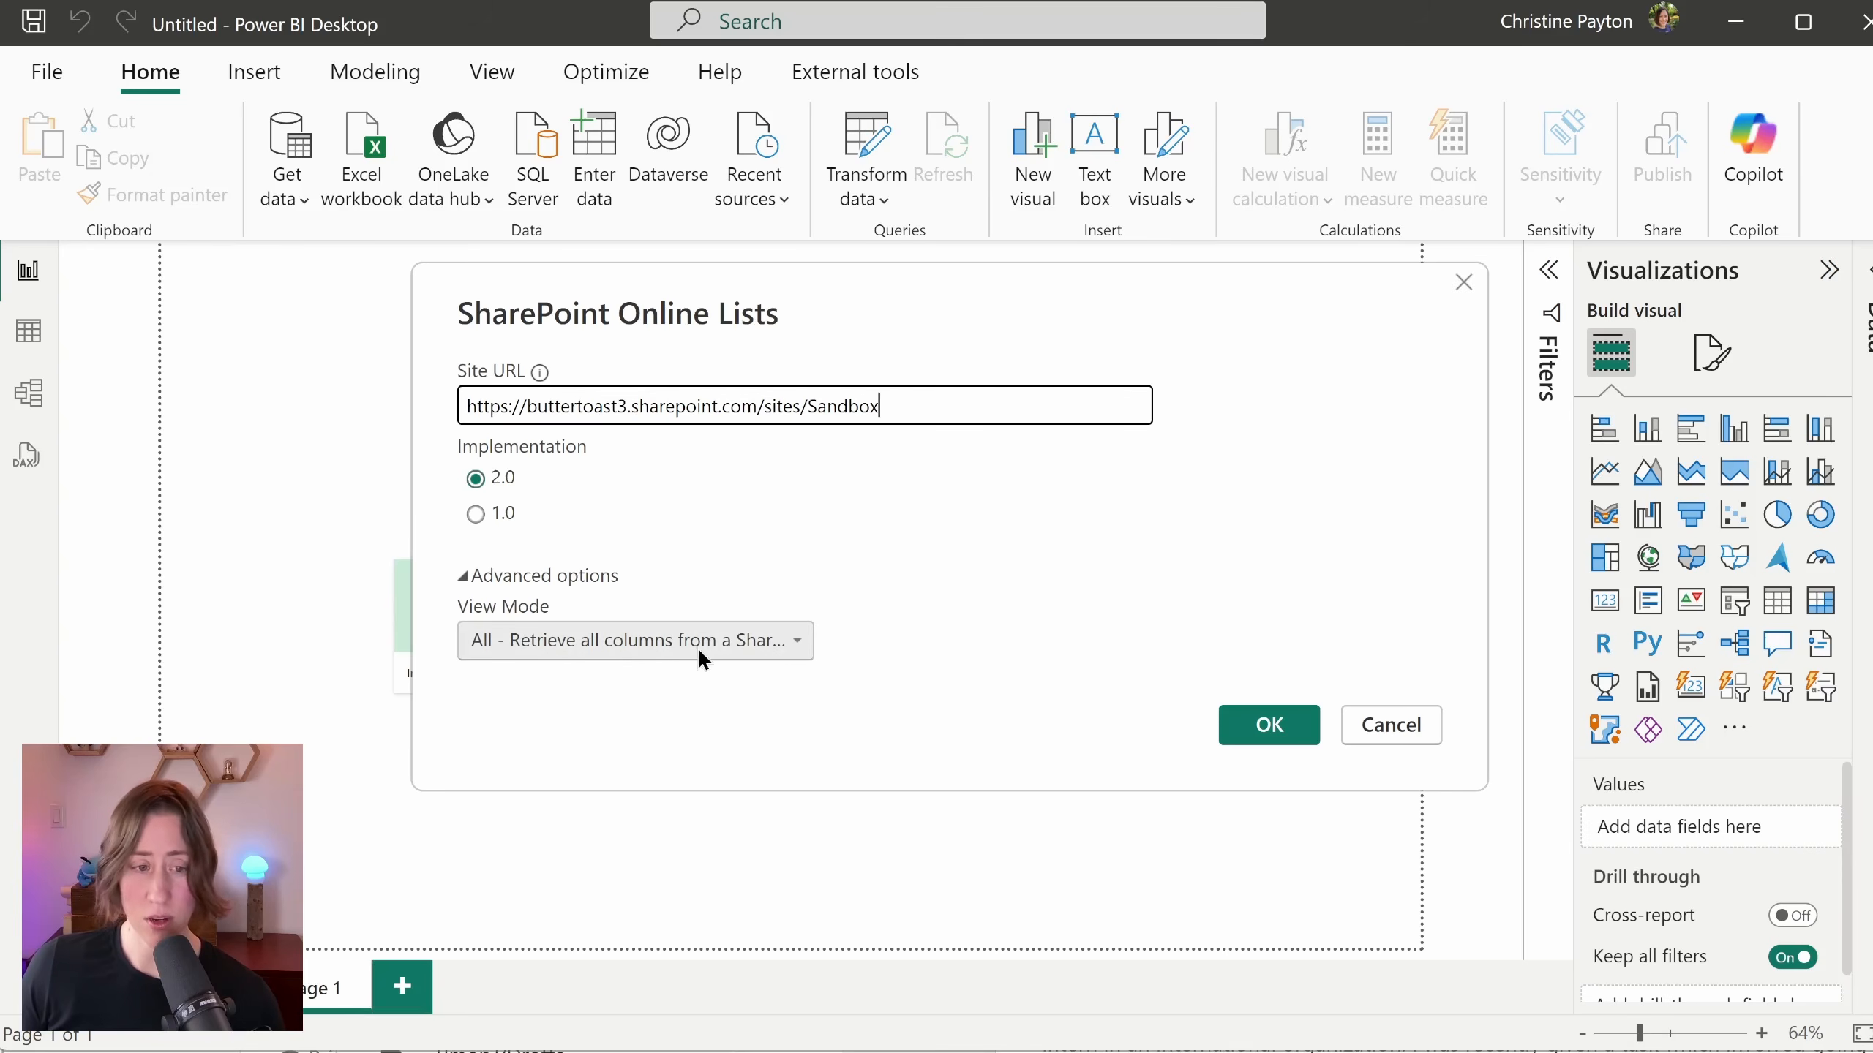
left_click(1303, 734)
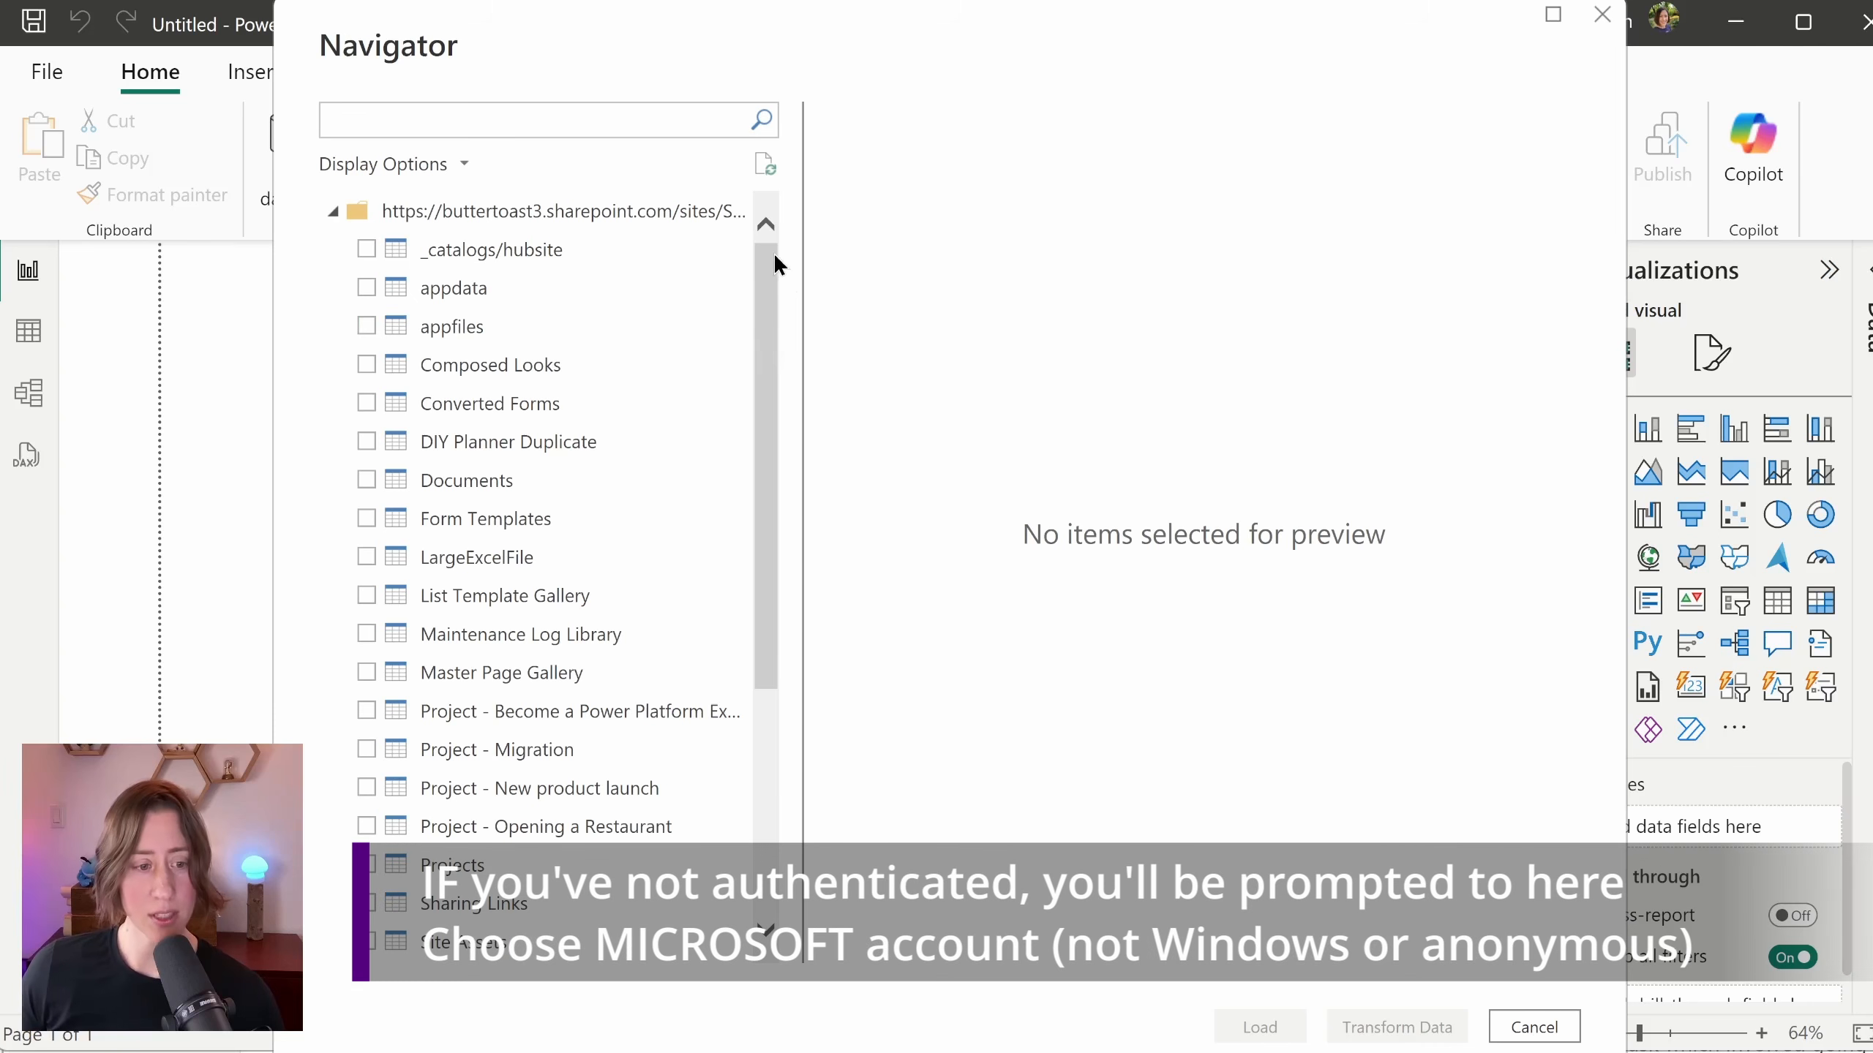
left_click_drag(765, 266, 745, 413)
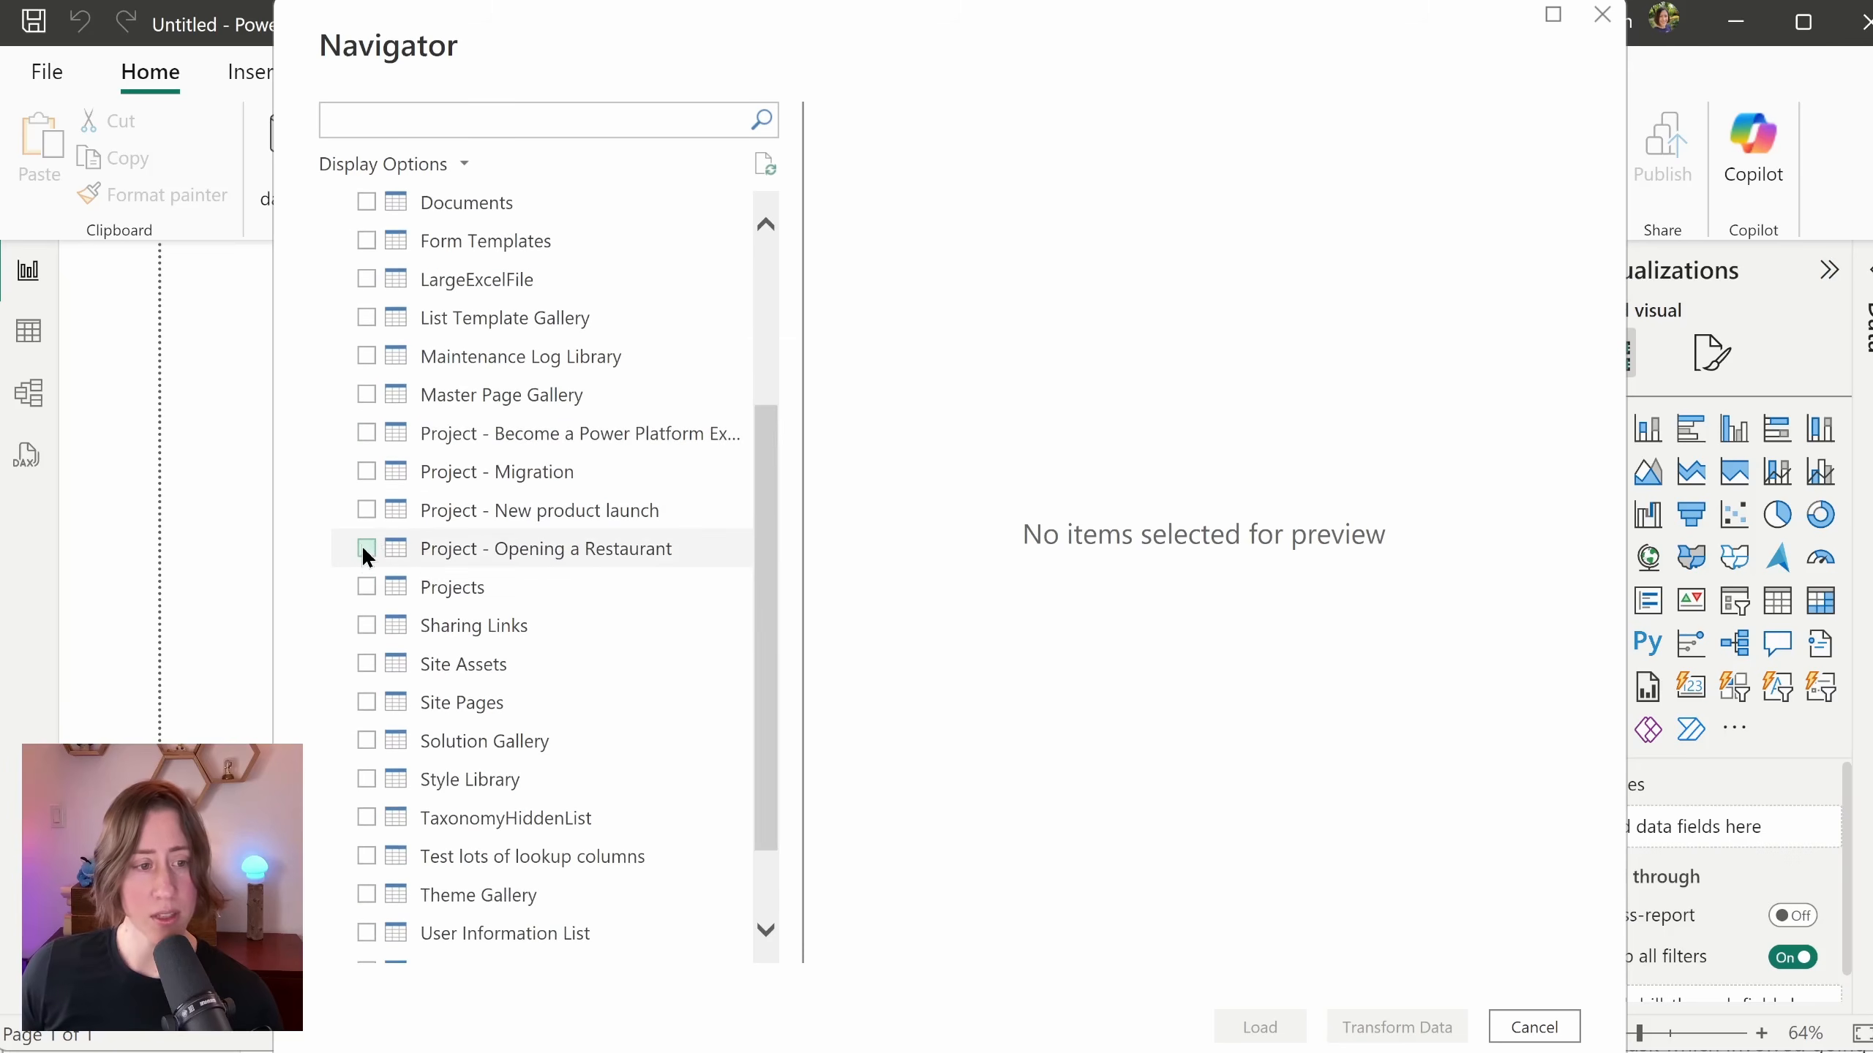
left_click(366, 548)
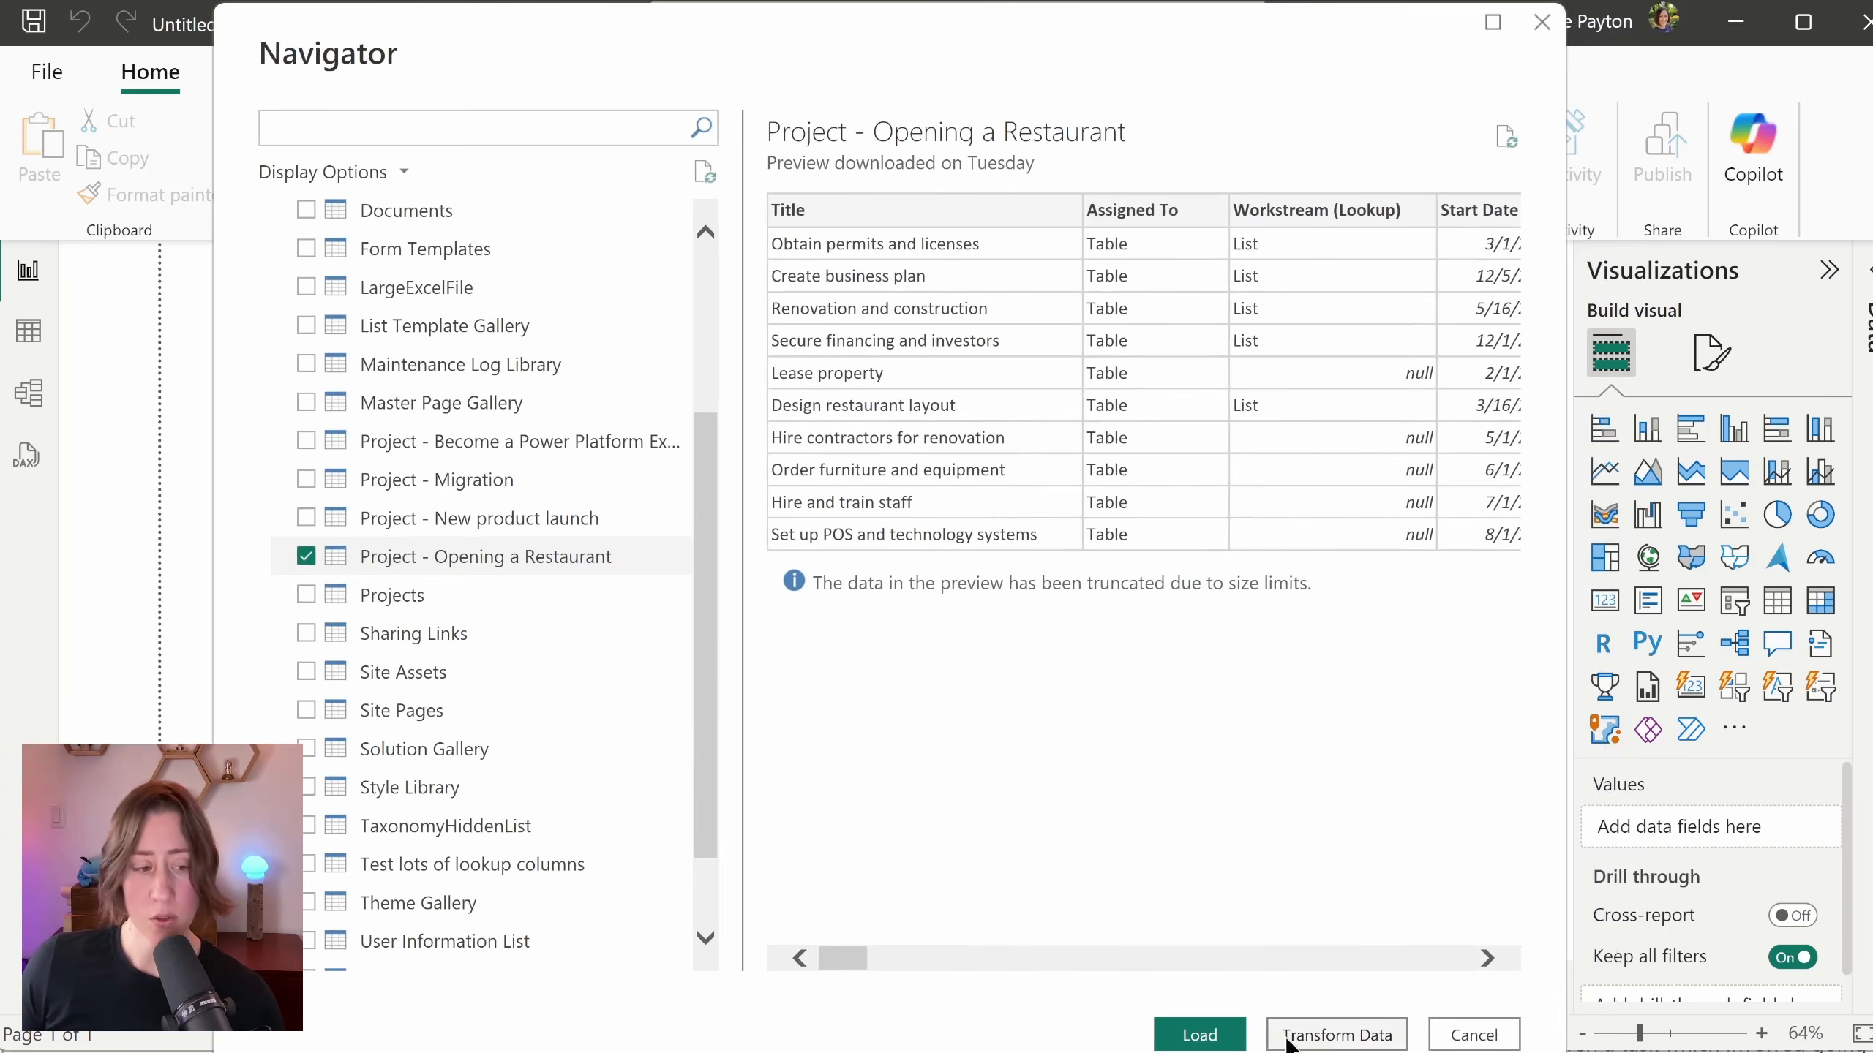
left_click(1335, 1034)
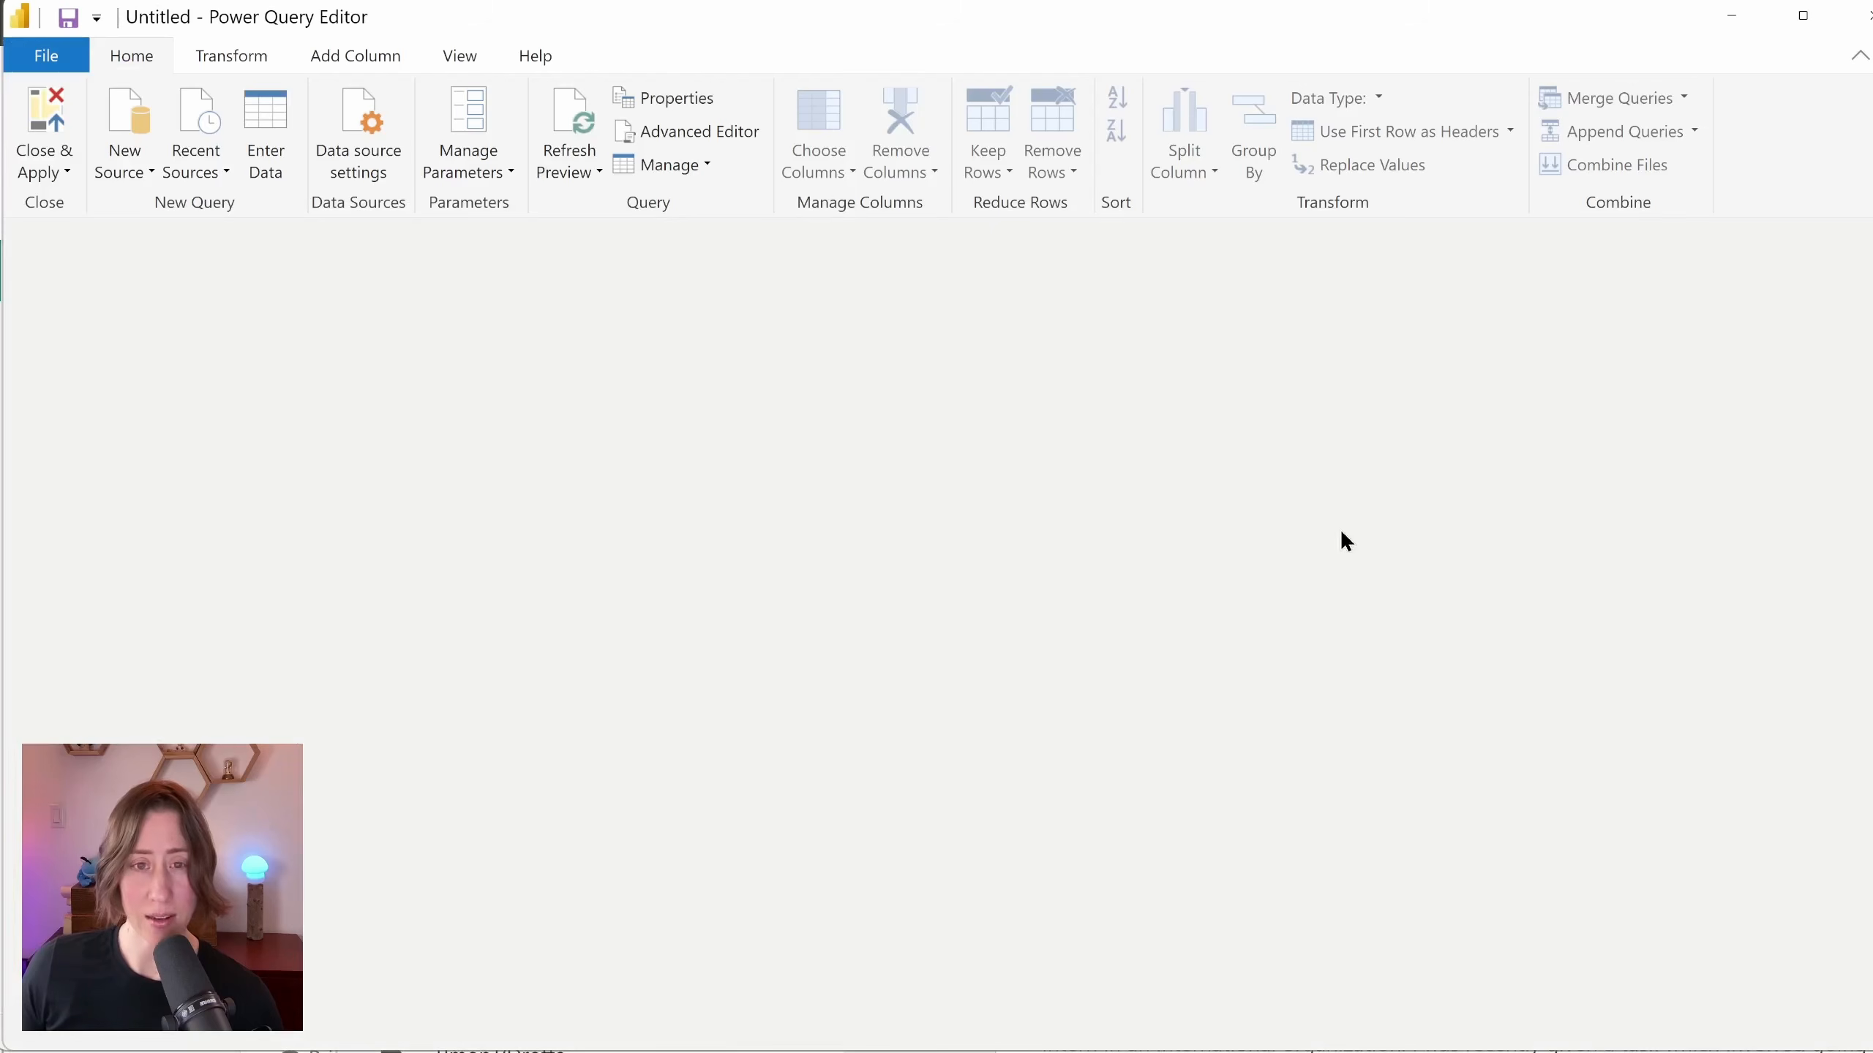
Step: Preview the nested Assigned To table in the Create business plan row
mouse_move(458, 1002)
left_mouse_down()
mouse_move(491, 1004)
mouse_move(454, 1003)
left_mouse_up()
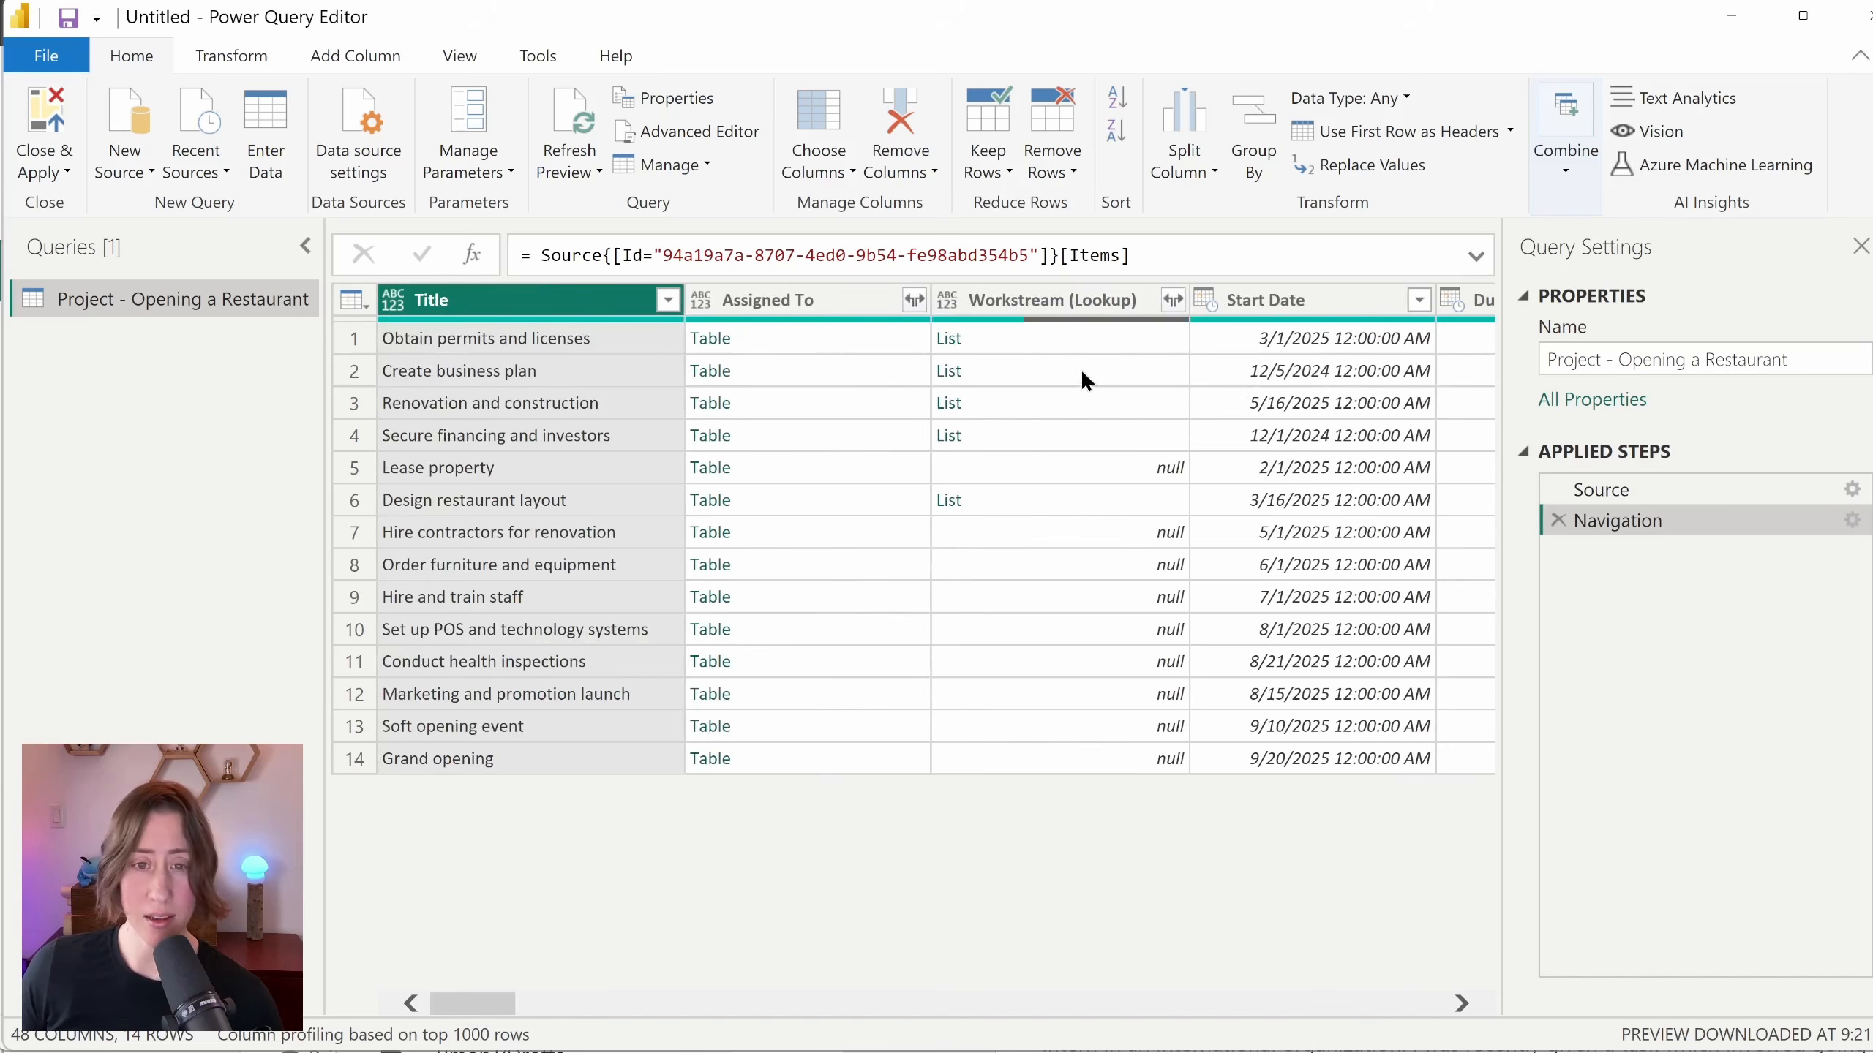
left_click(787, 377)
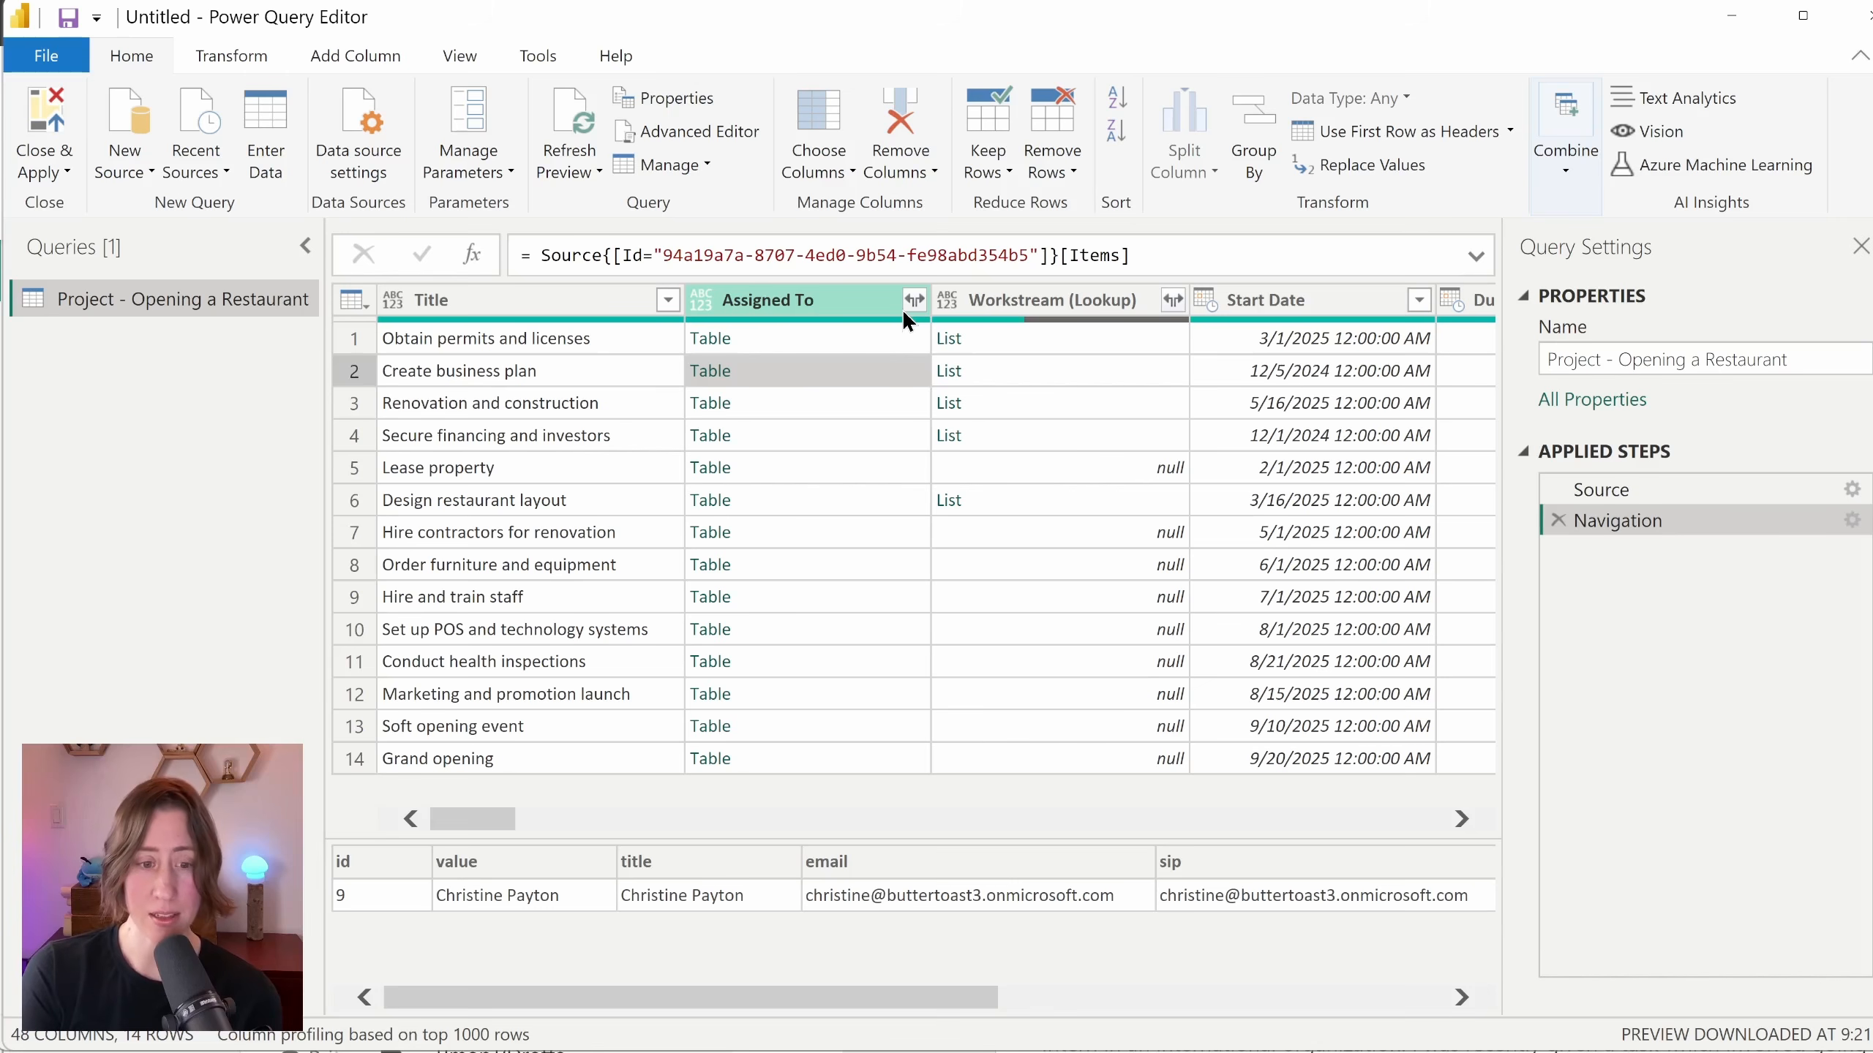
Step: Duplicate the Project - Opening a Restaurant query twice
right_click(200, 302)
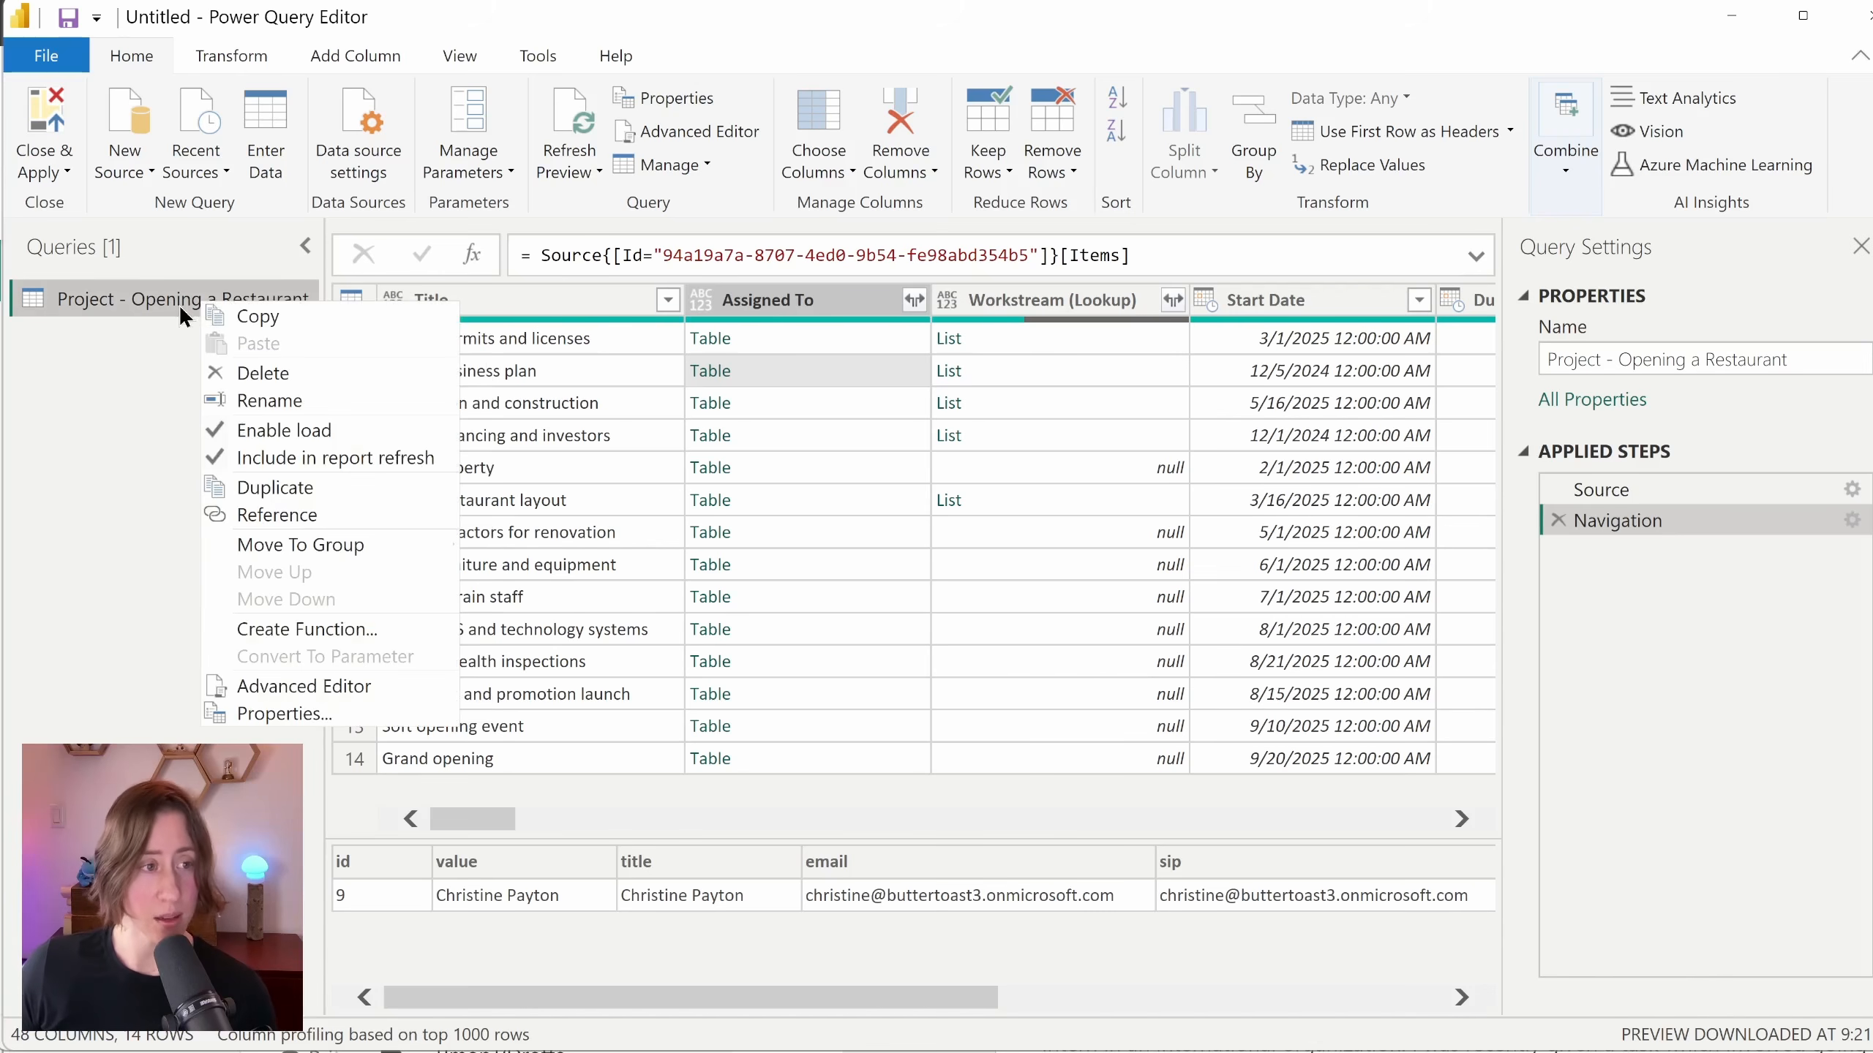
left_click(303, 487)
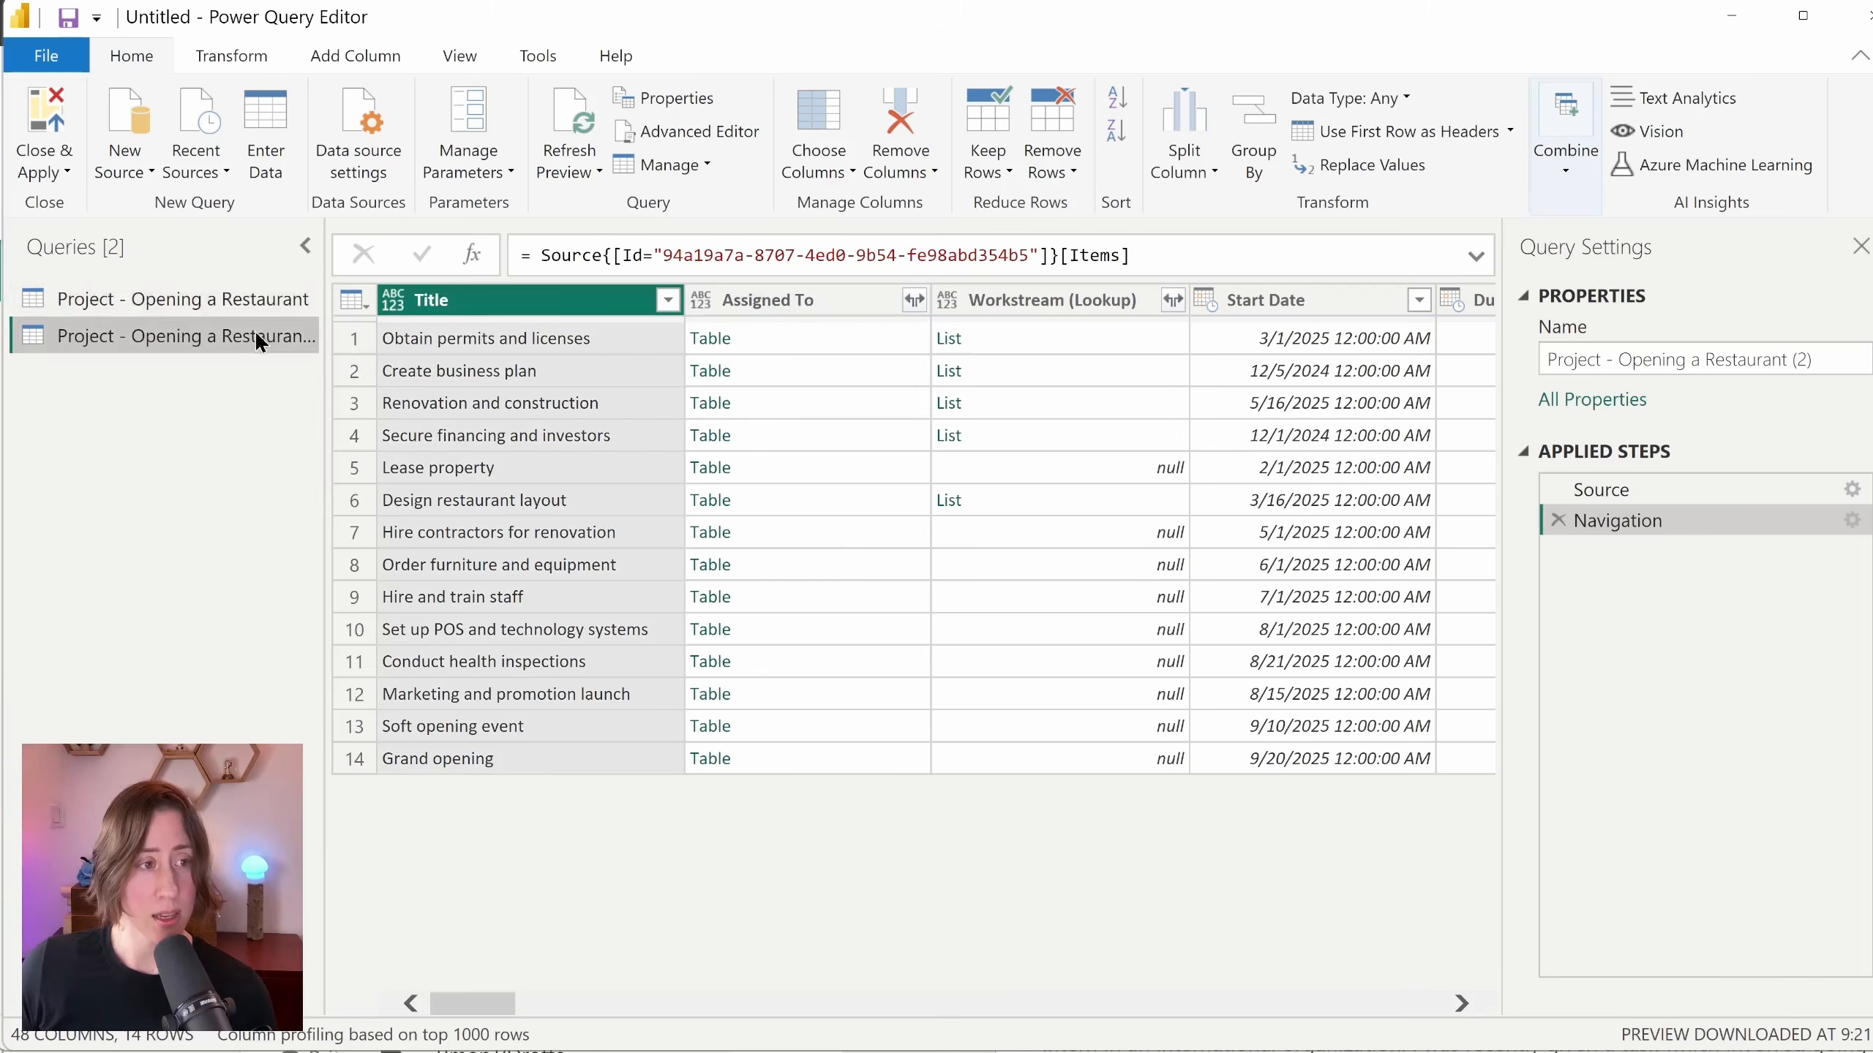
left_click(225, 304)
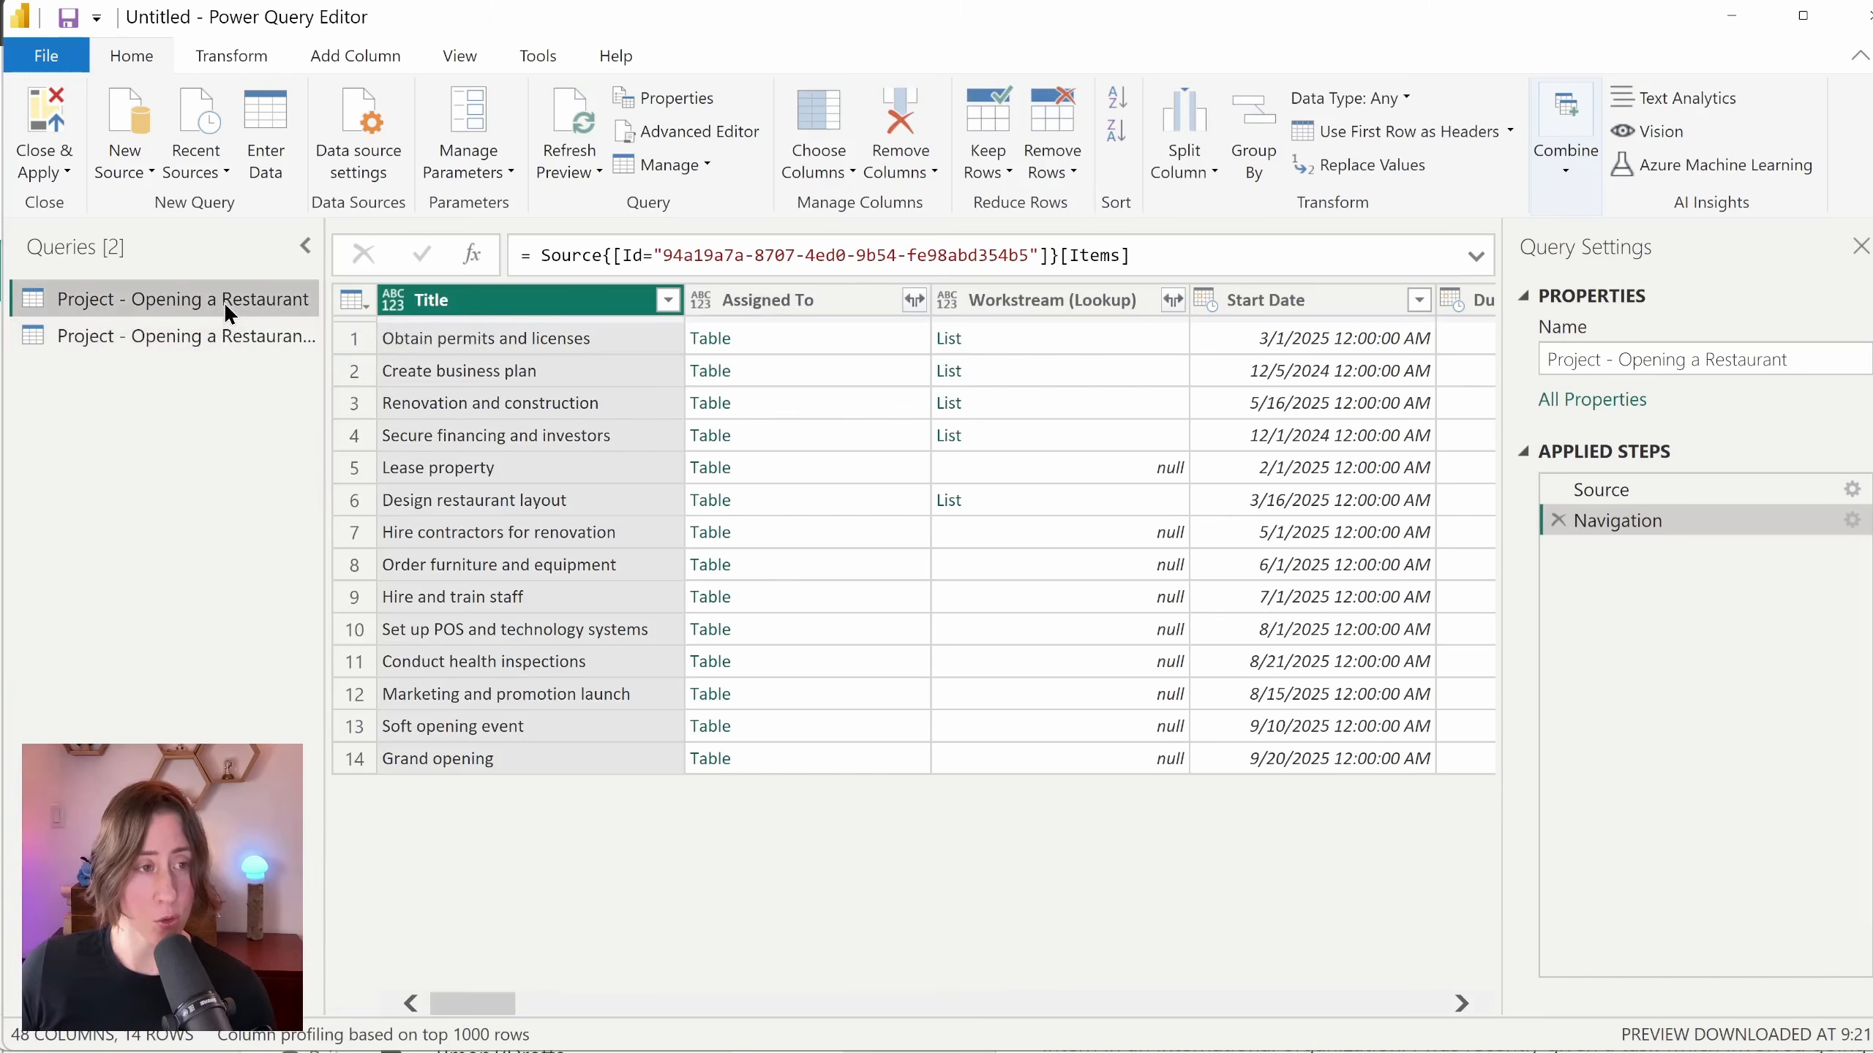
right_click(224, 301)
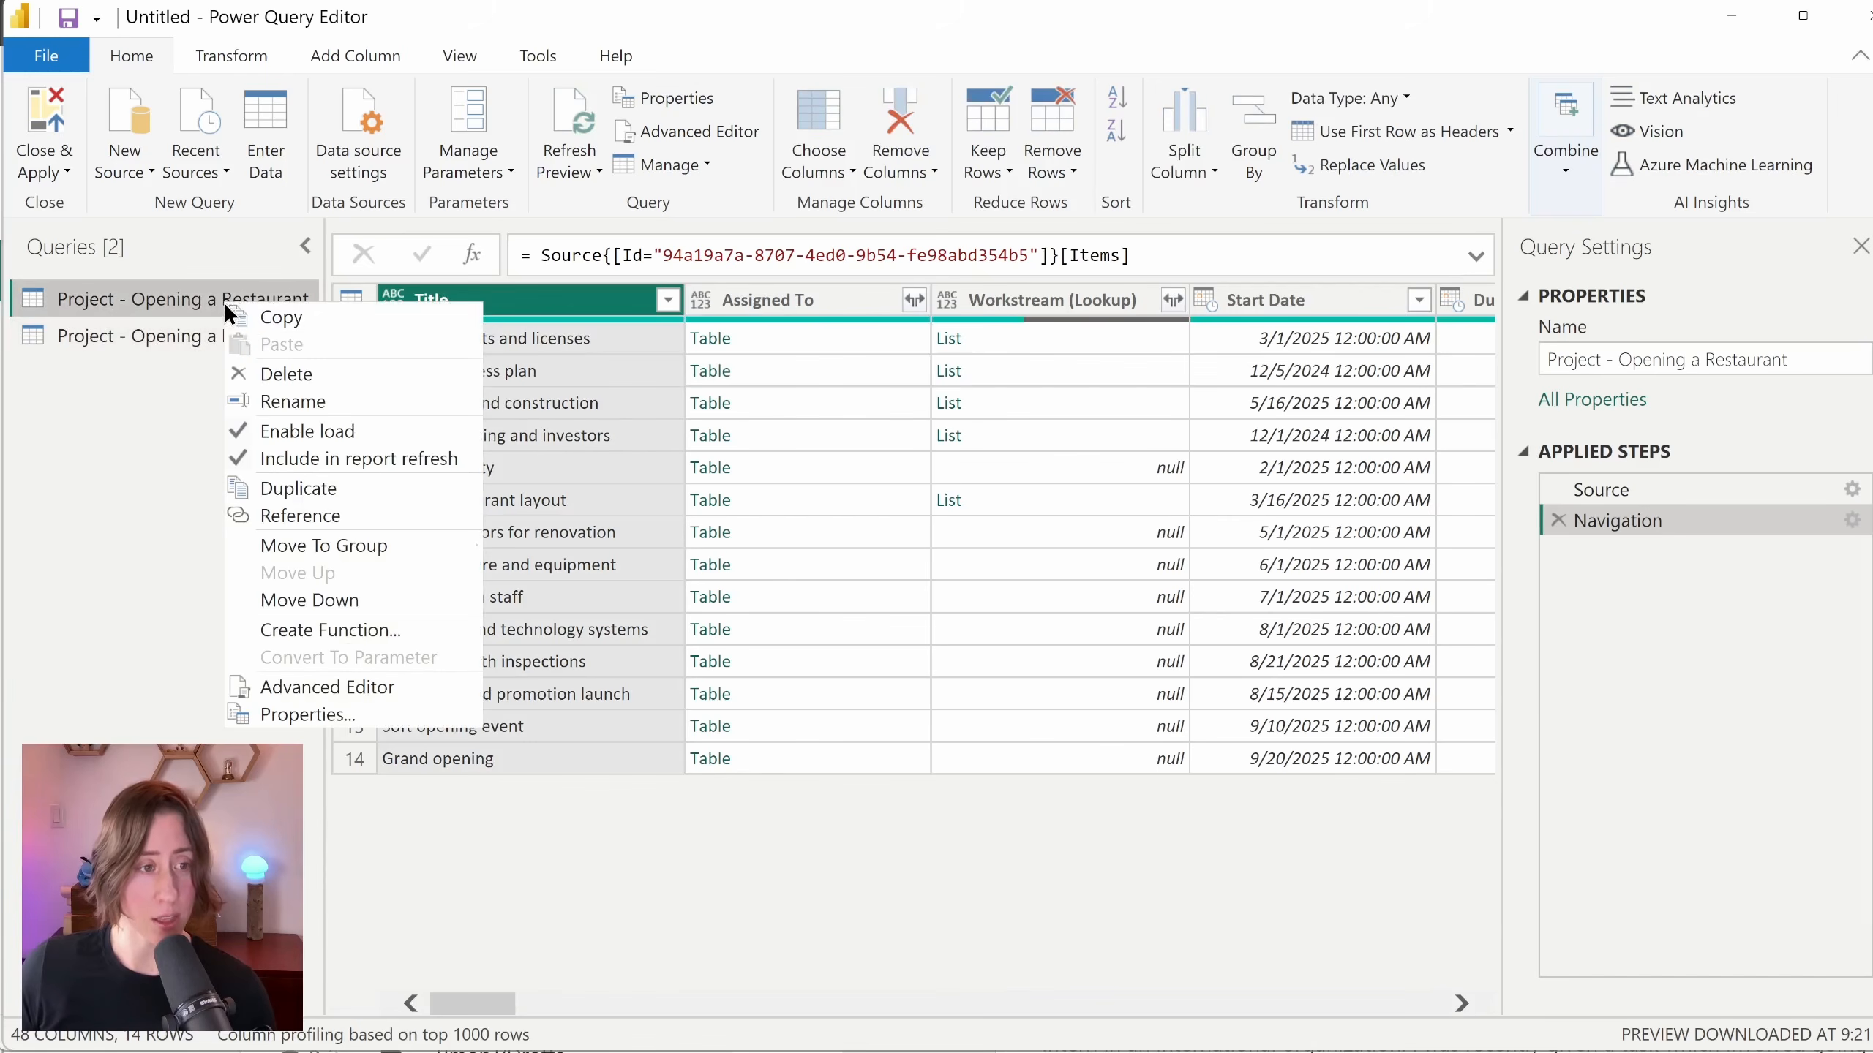
left_click(316, 487)
Step: Rename the Project - Opening a Restaurant (2) query as Assignees
left_click(183, 333)
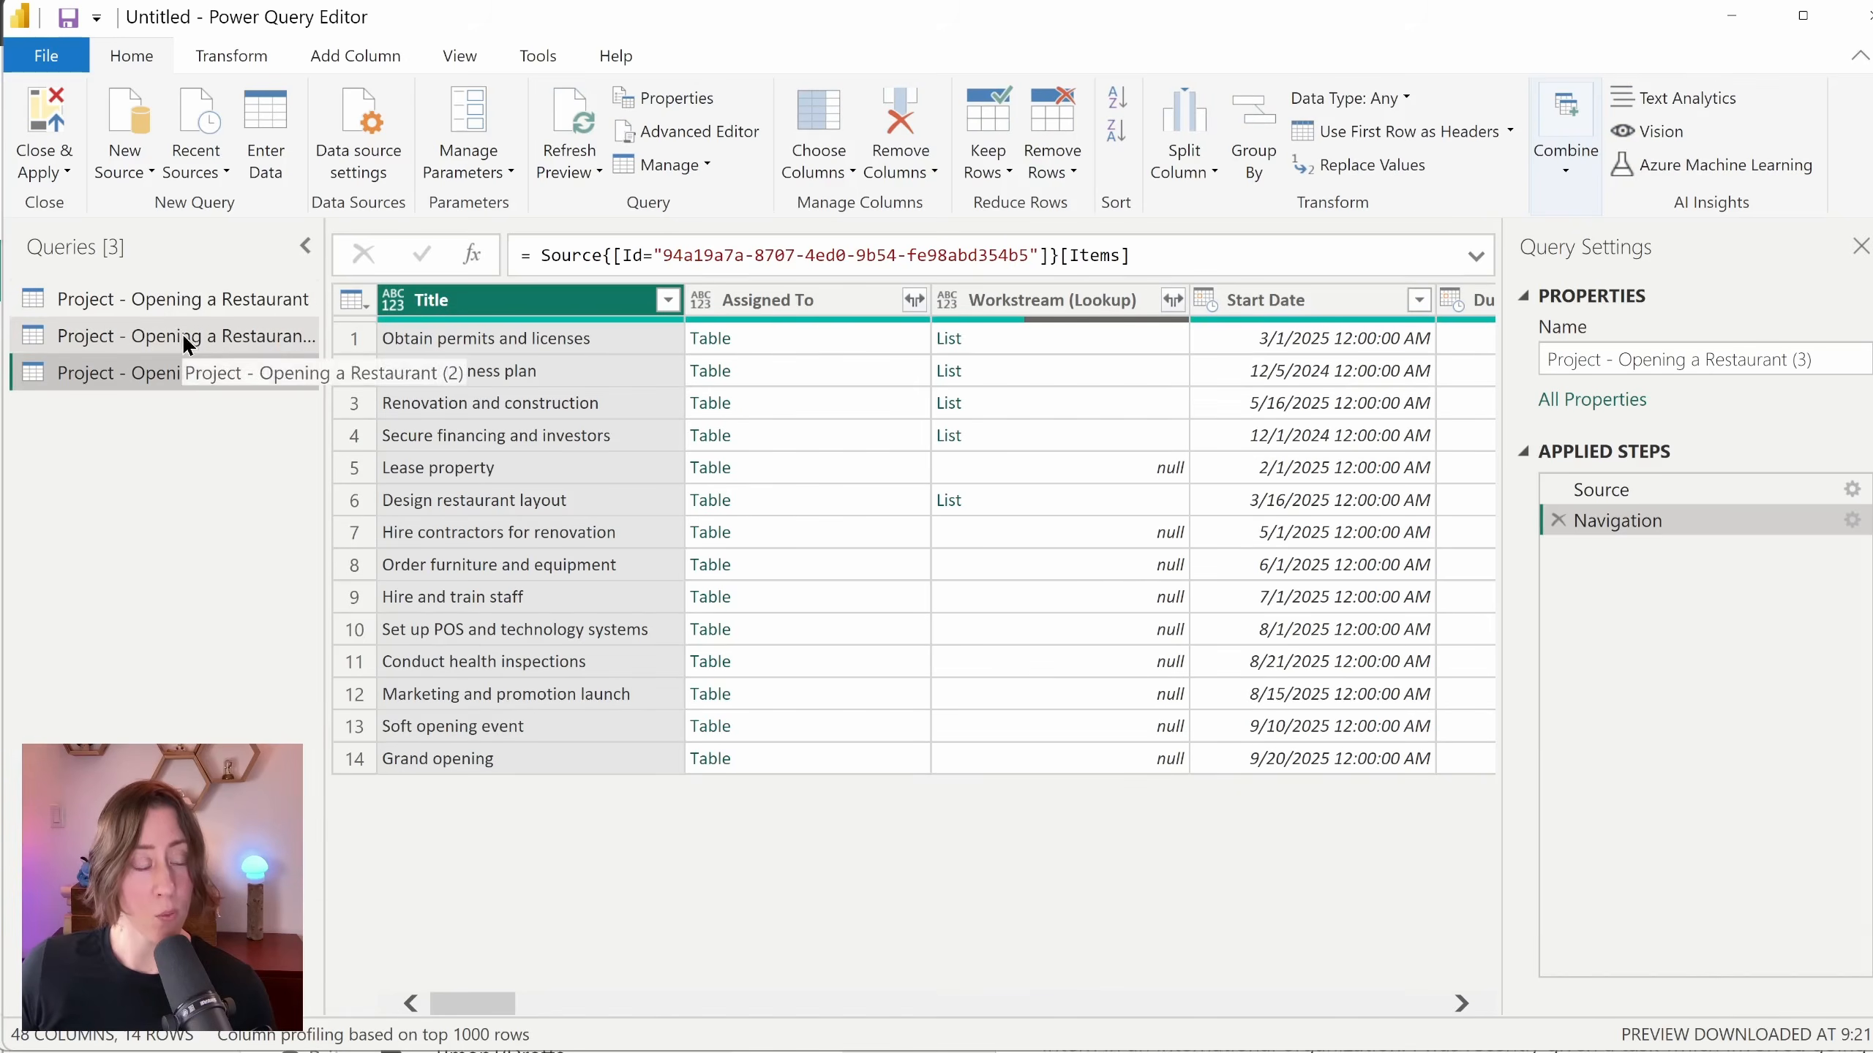
double_click(229, 338)
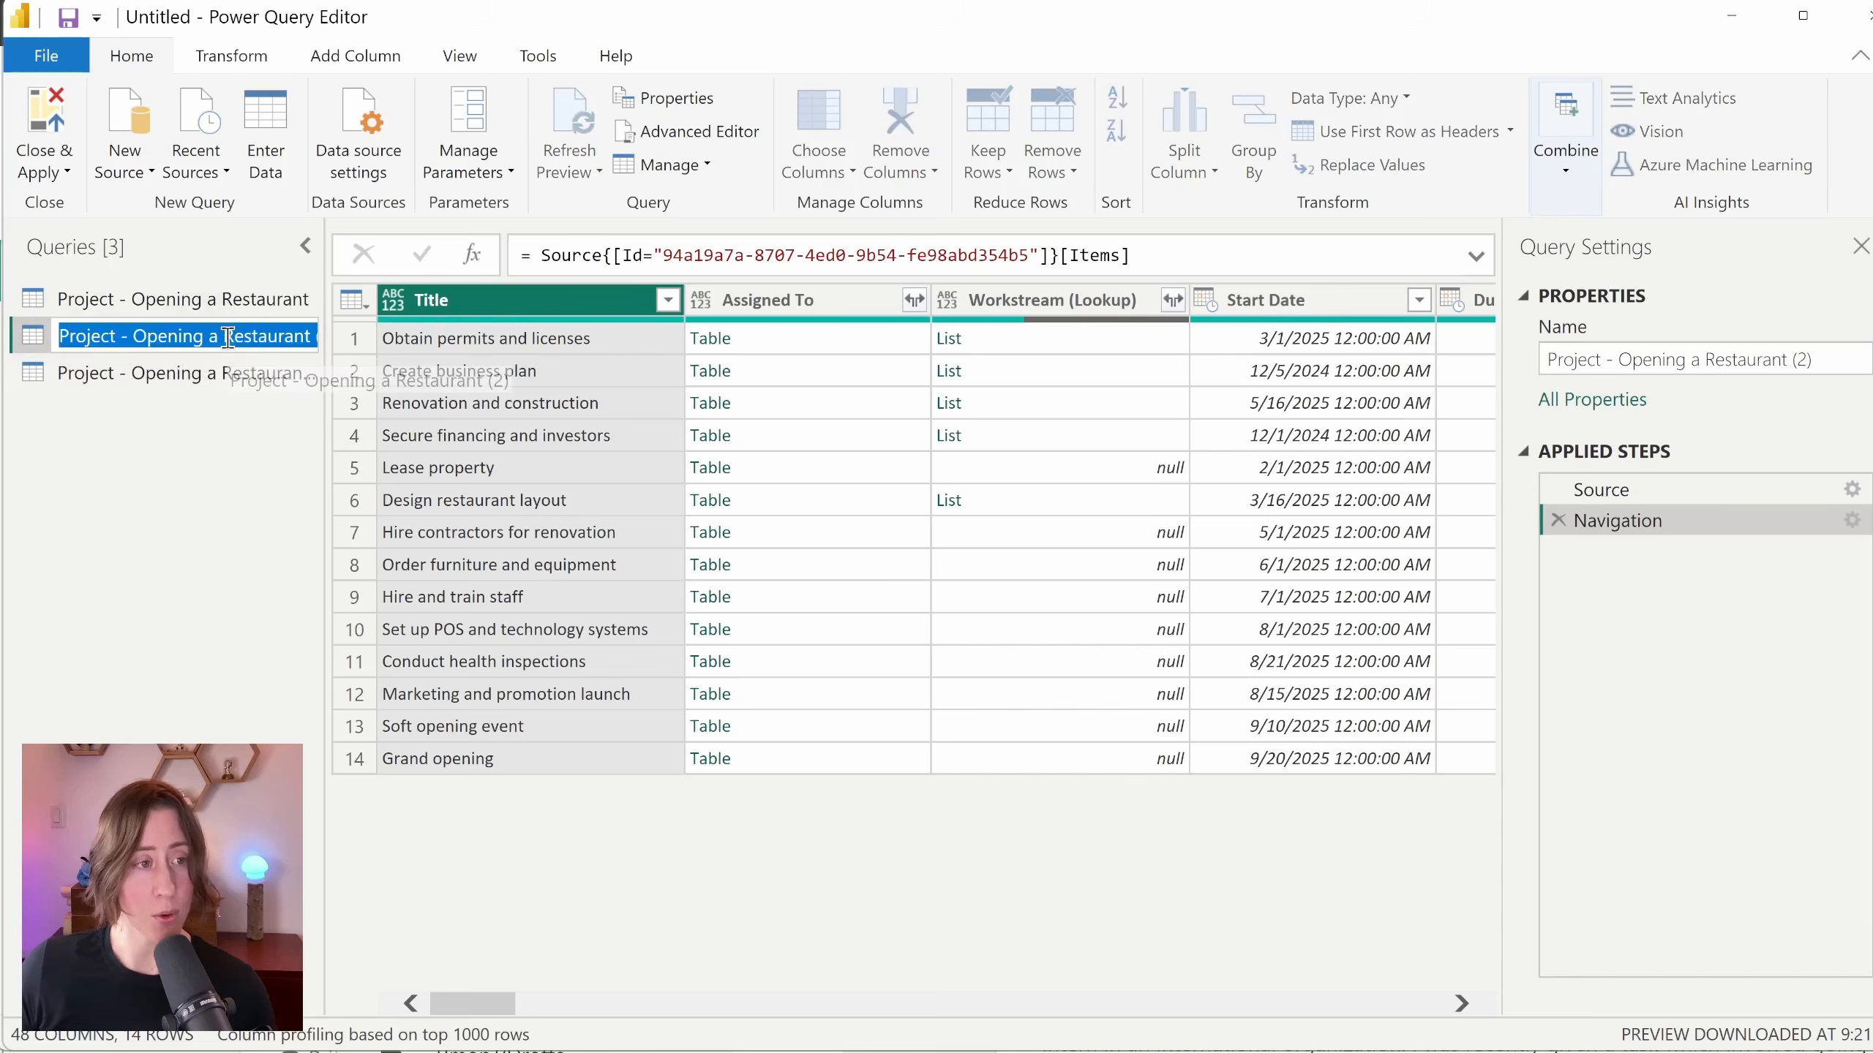
type("Ass")
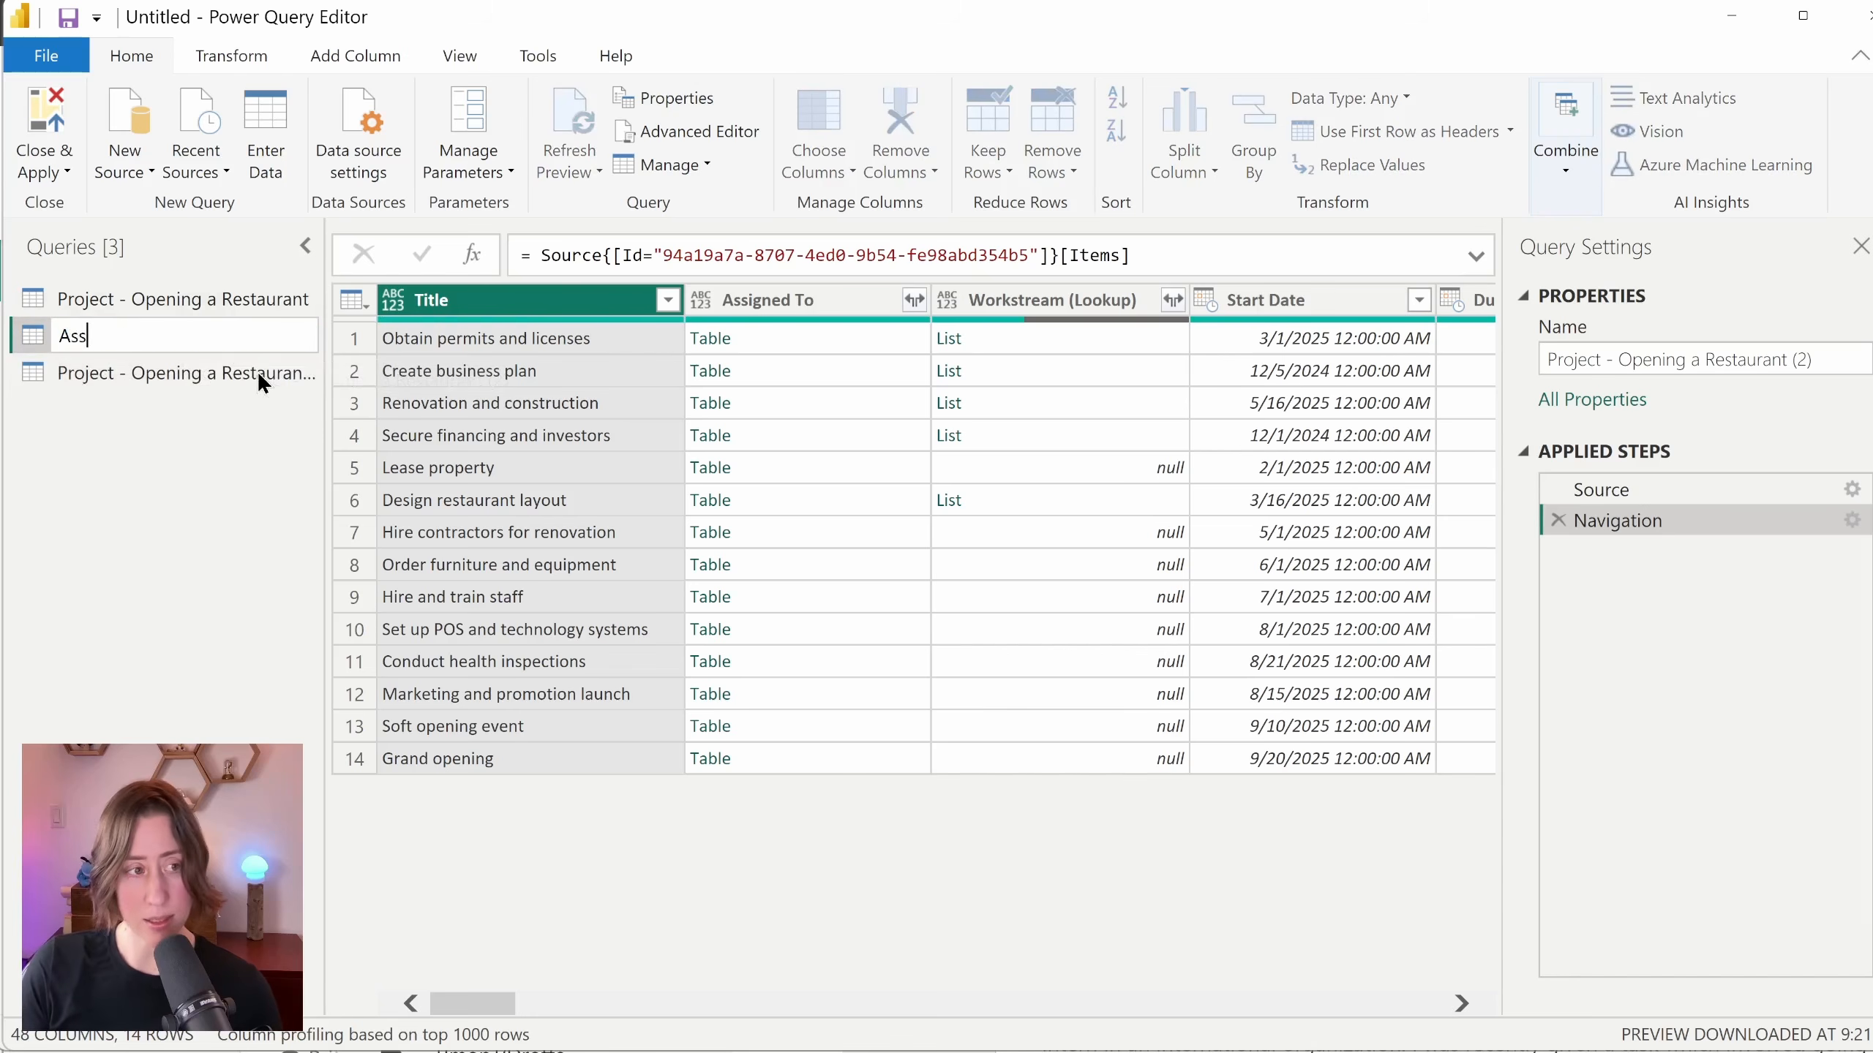
type("ignees")
Step: Rename the Project - Opening a Restaurant (3) query as Flags
left_click(209, 377)
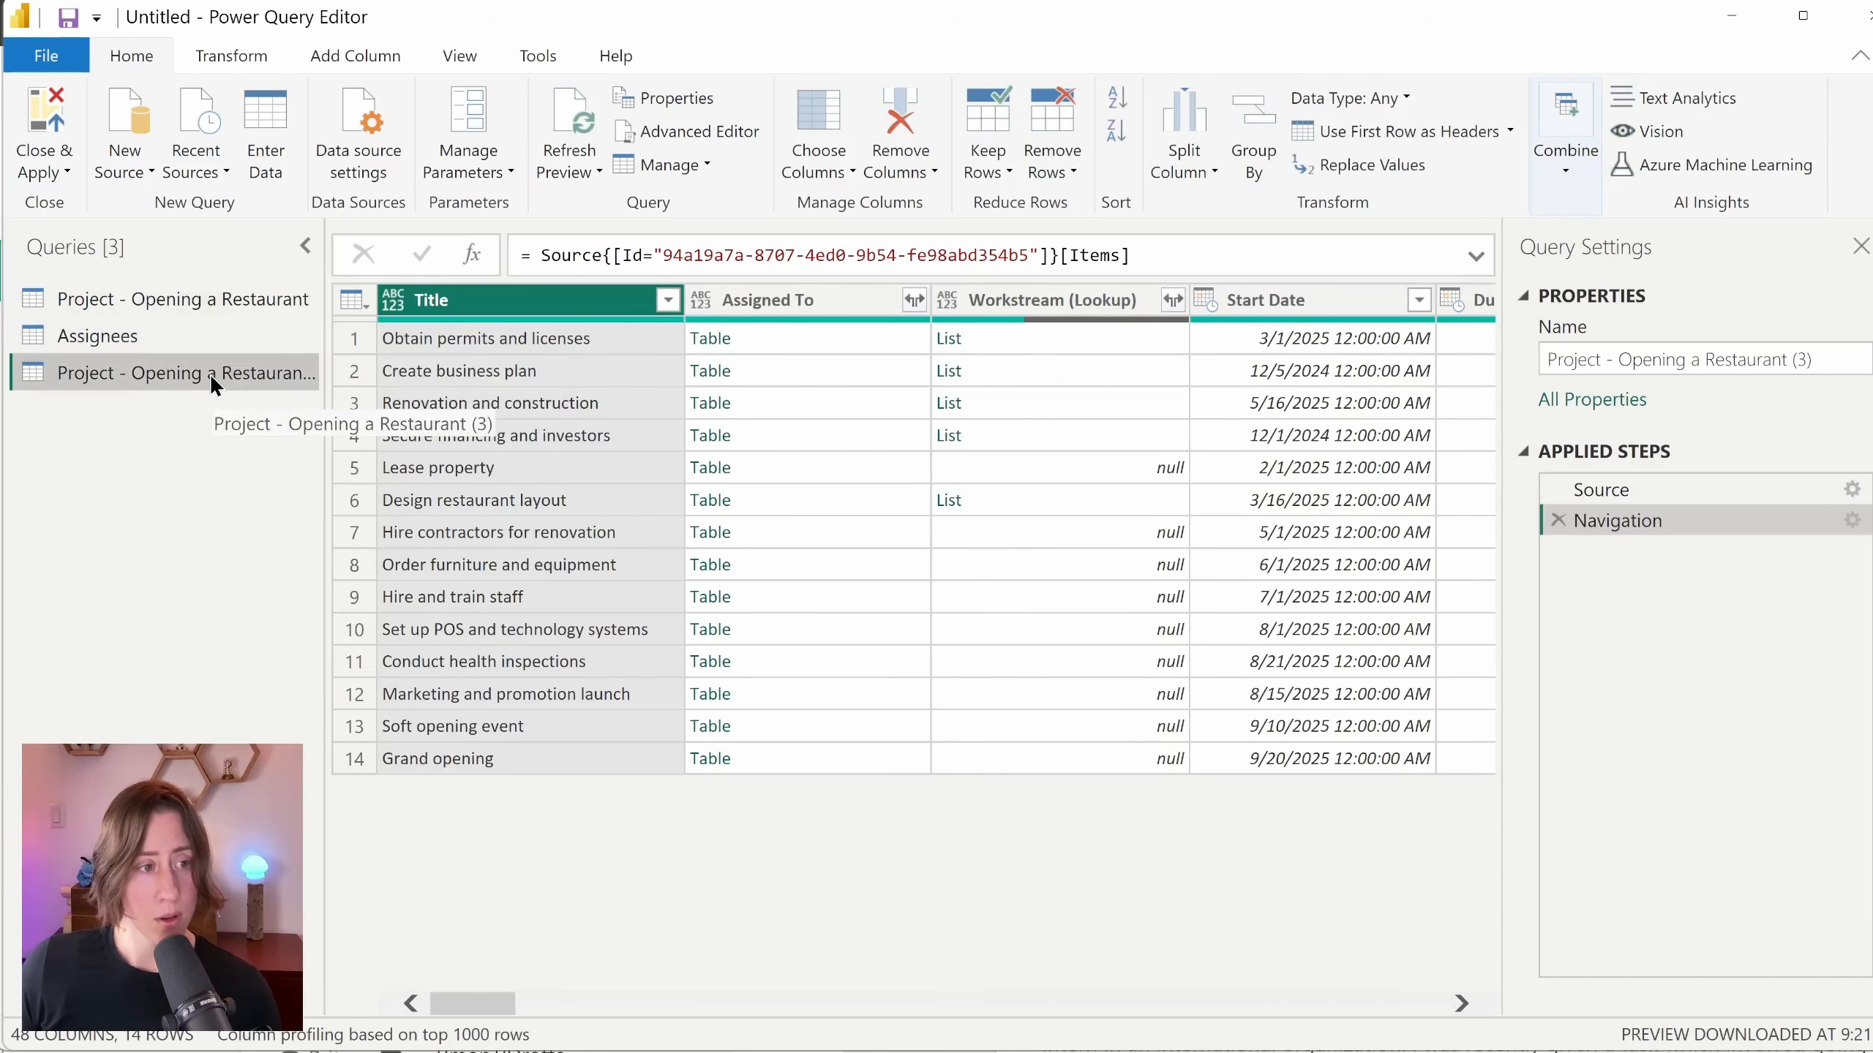
double_click(211, 373)
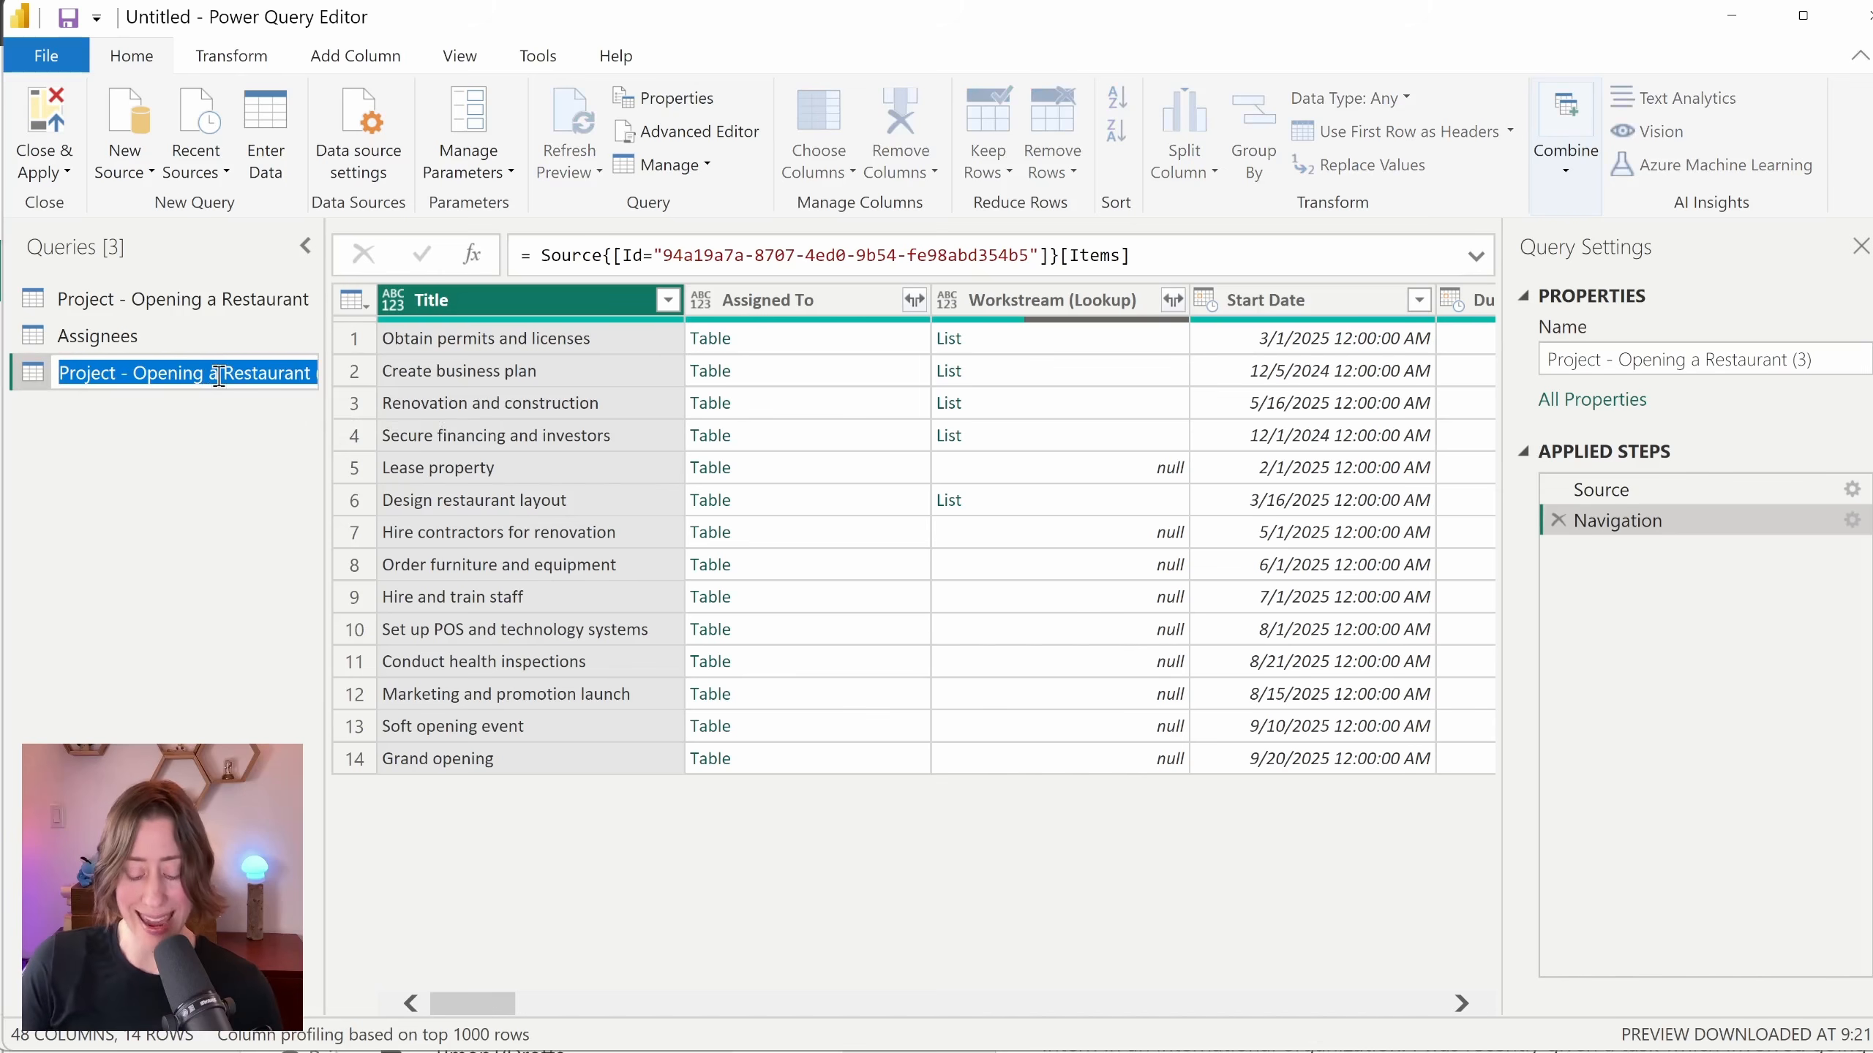
type("Flags")
key("Return")
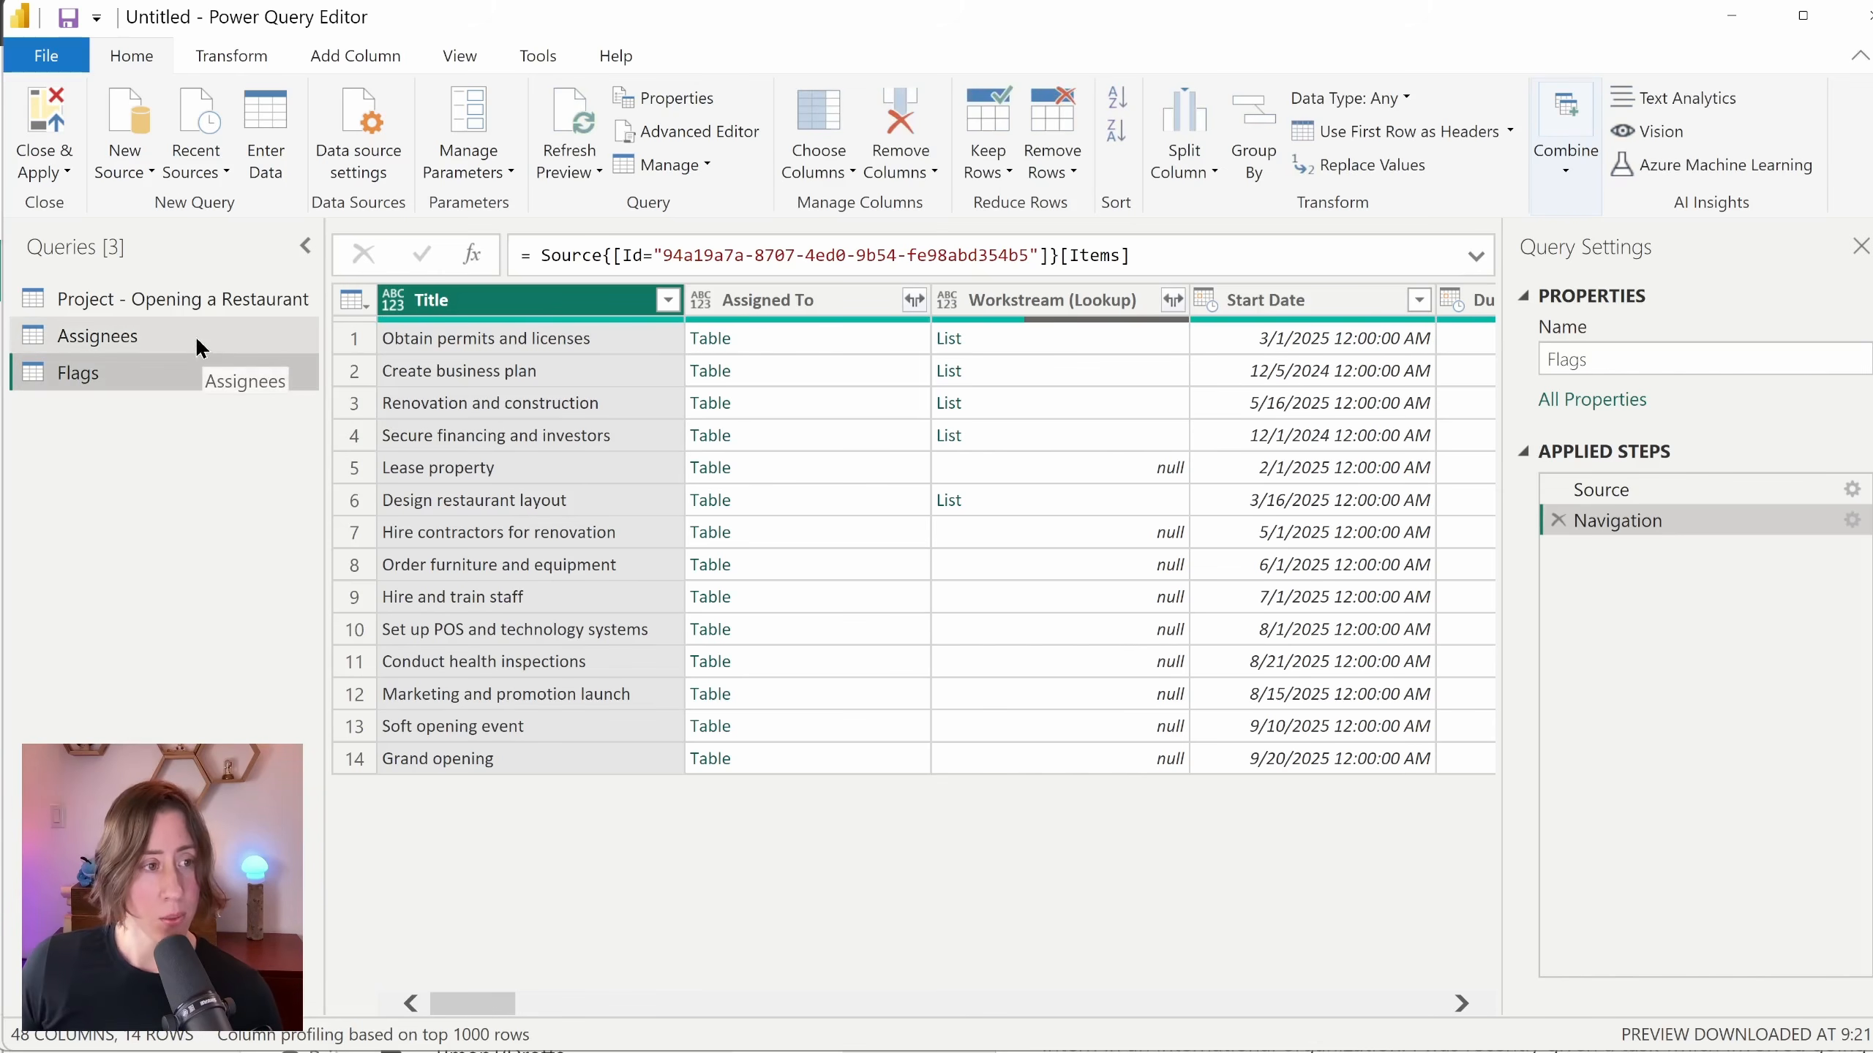
Step: In the Assignees query, find the ID column and remove every column except ID and Assigned To
left_click(198, 341)
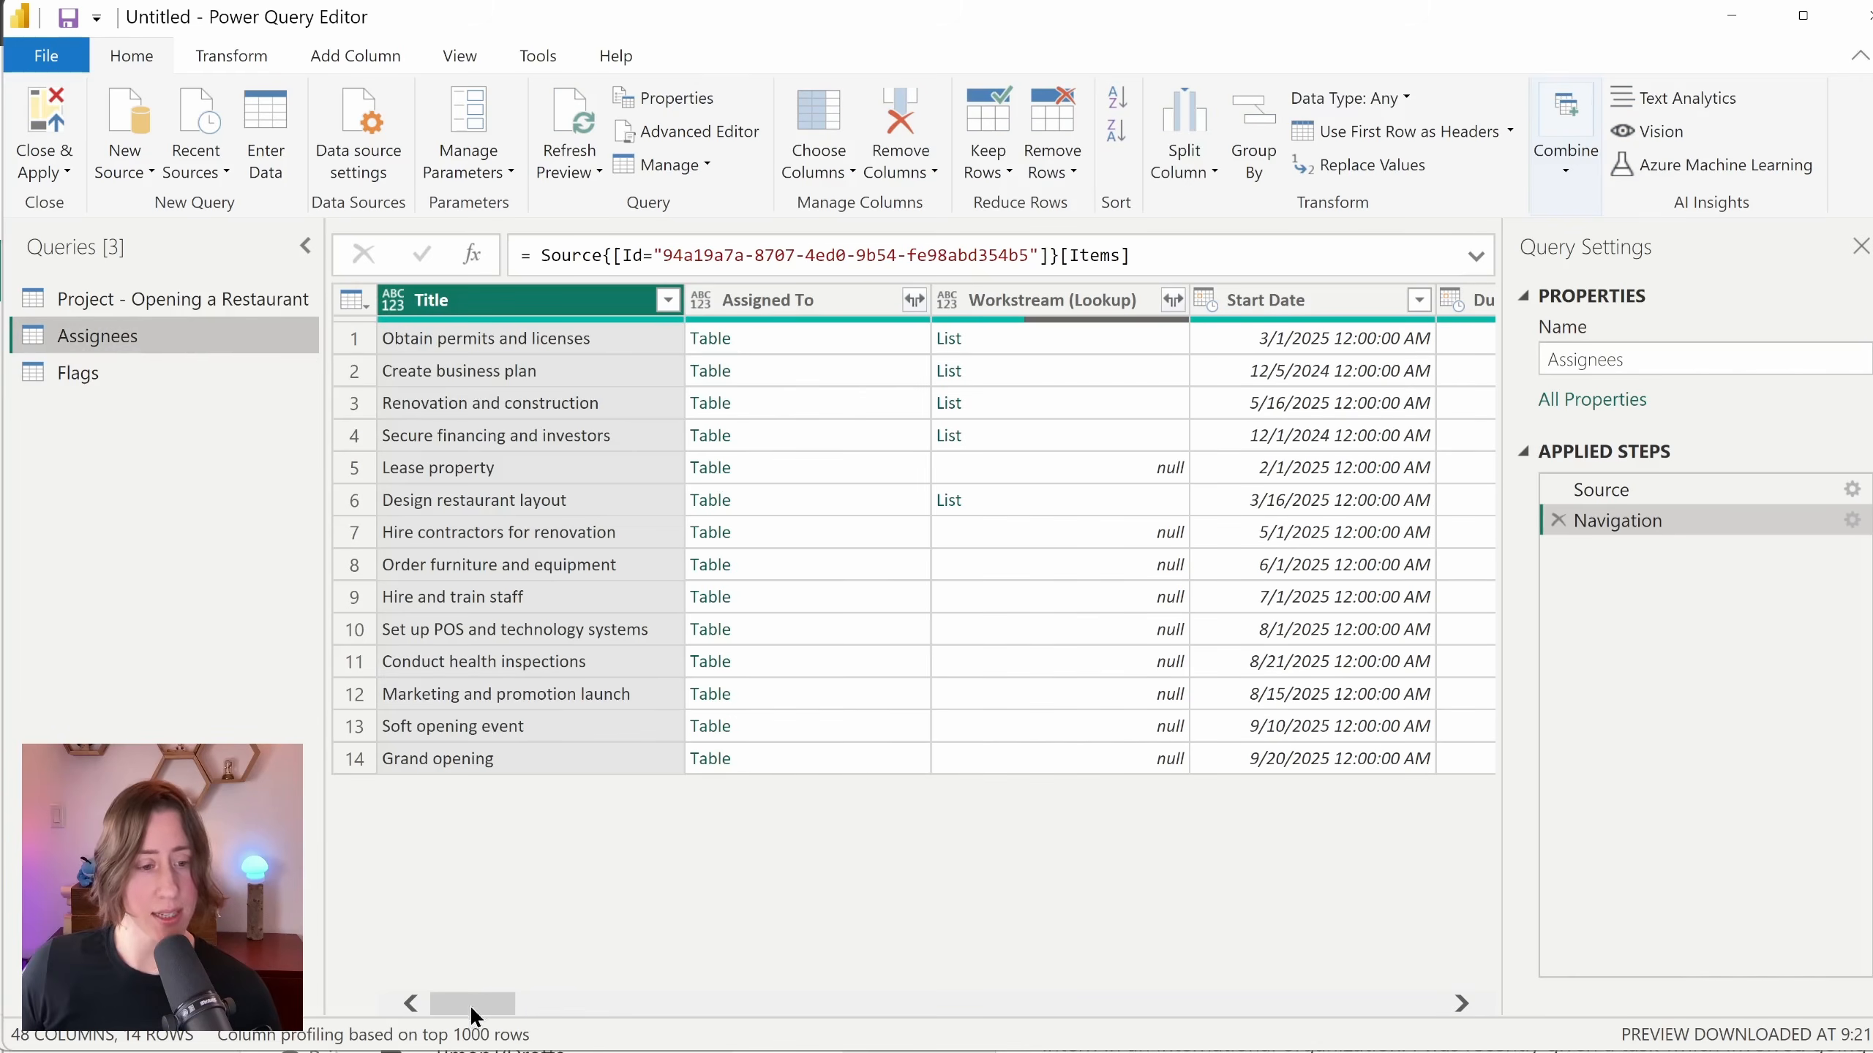
key("Right")
left_click_drag(473, 1011, 608, 1003)
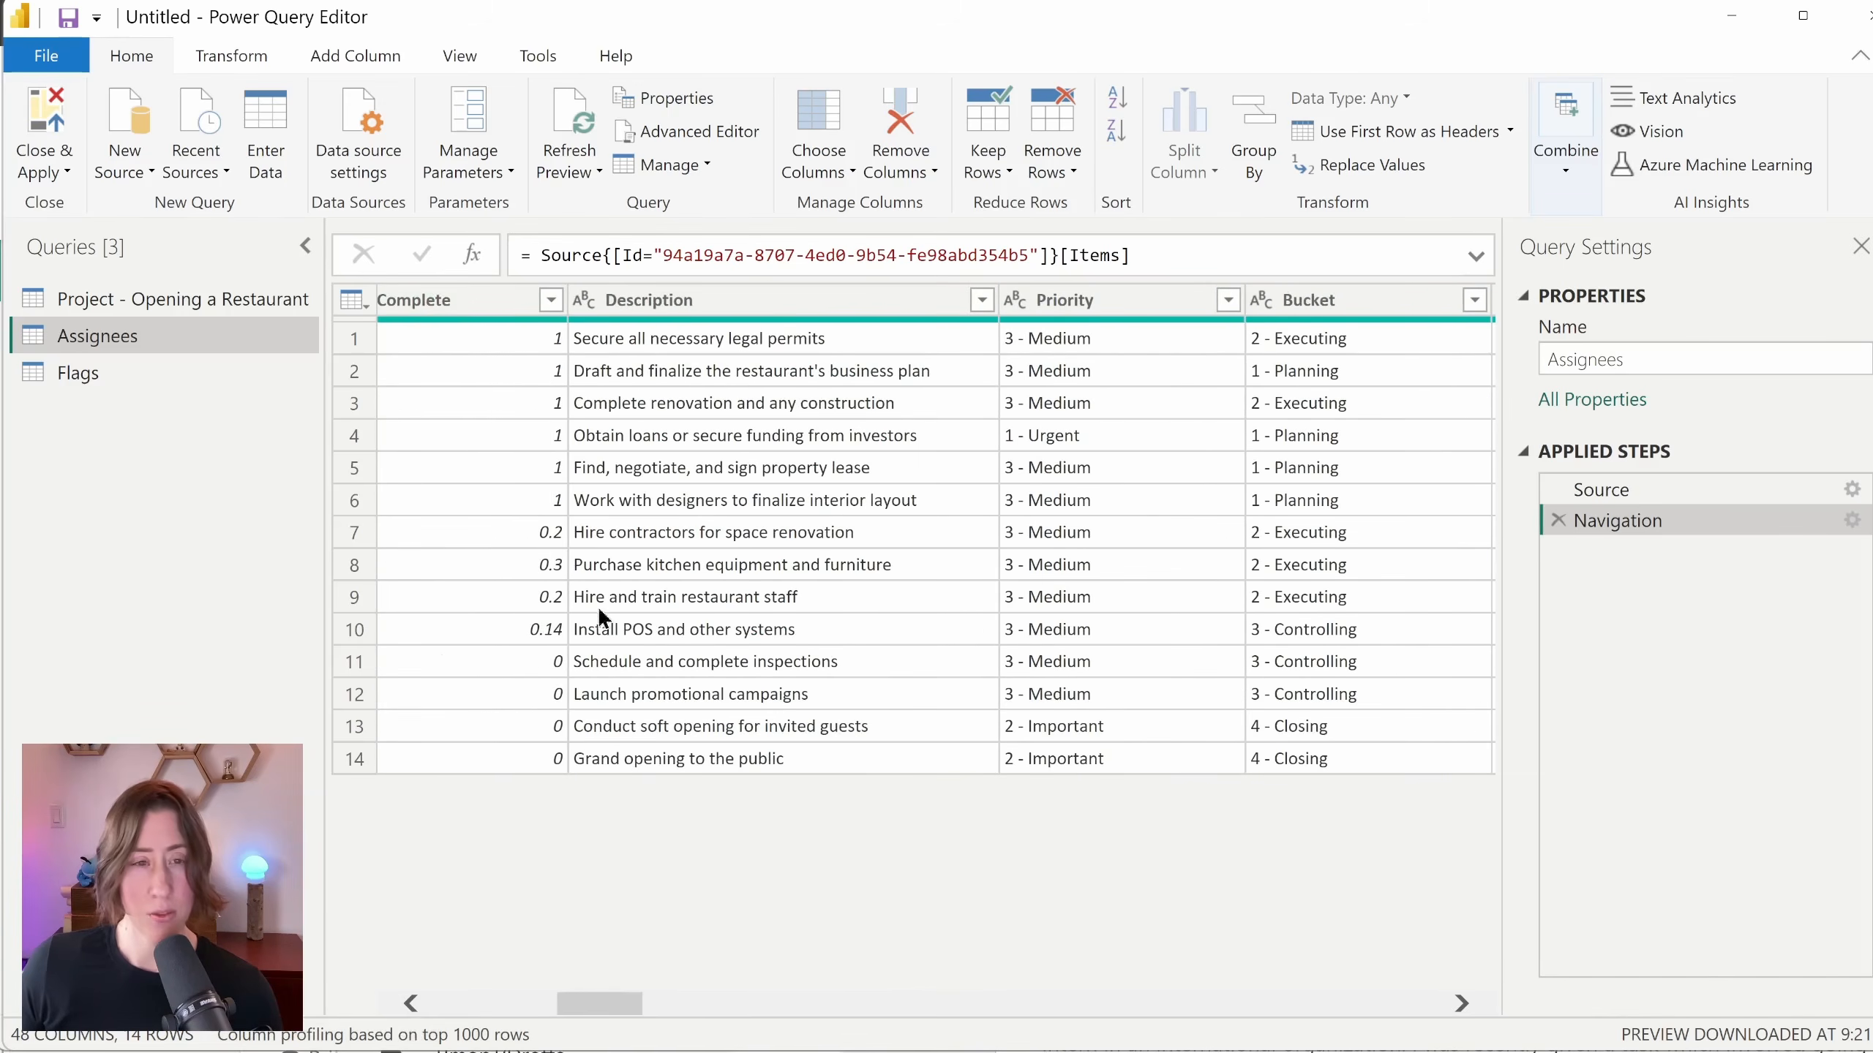
left_click(465, 53)
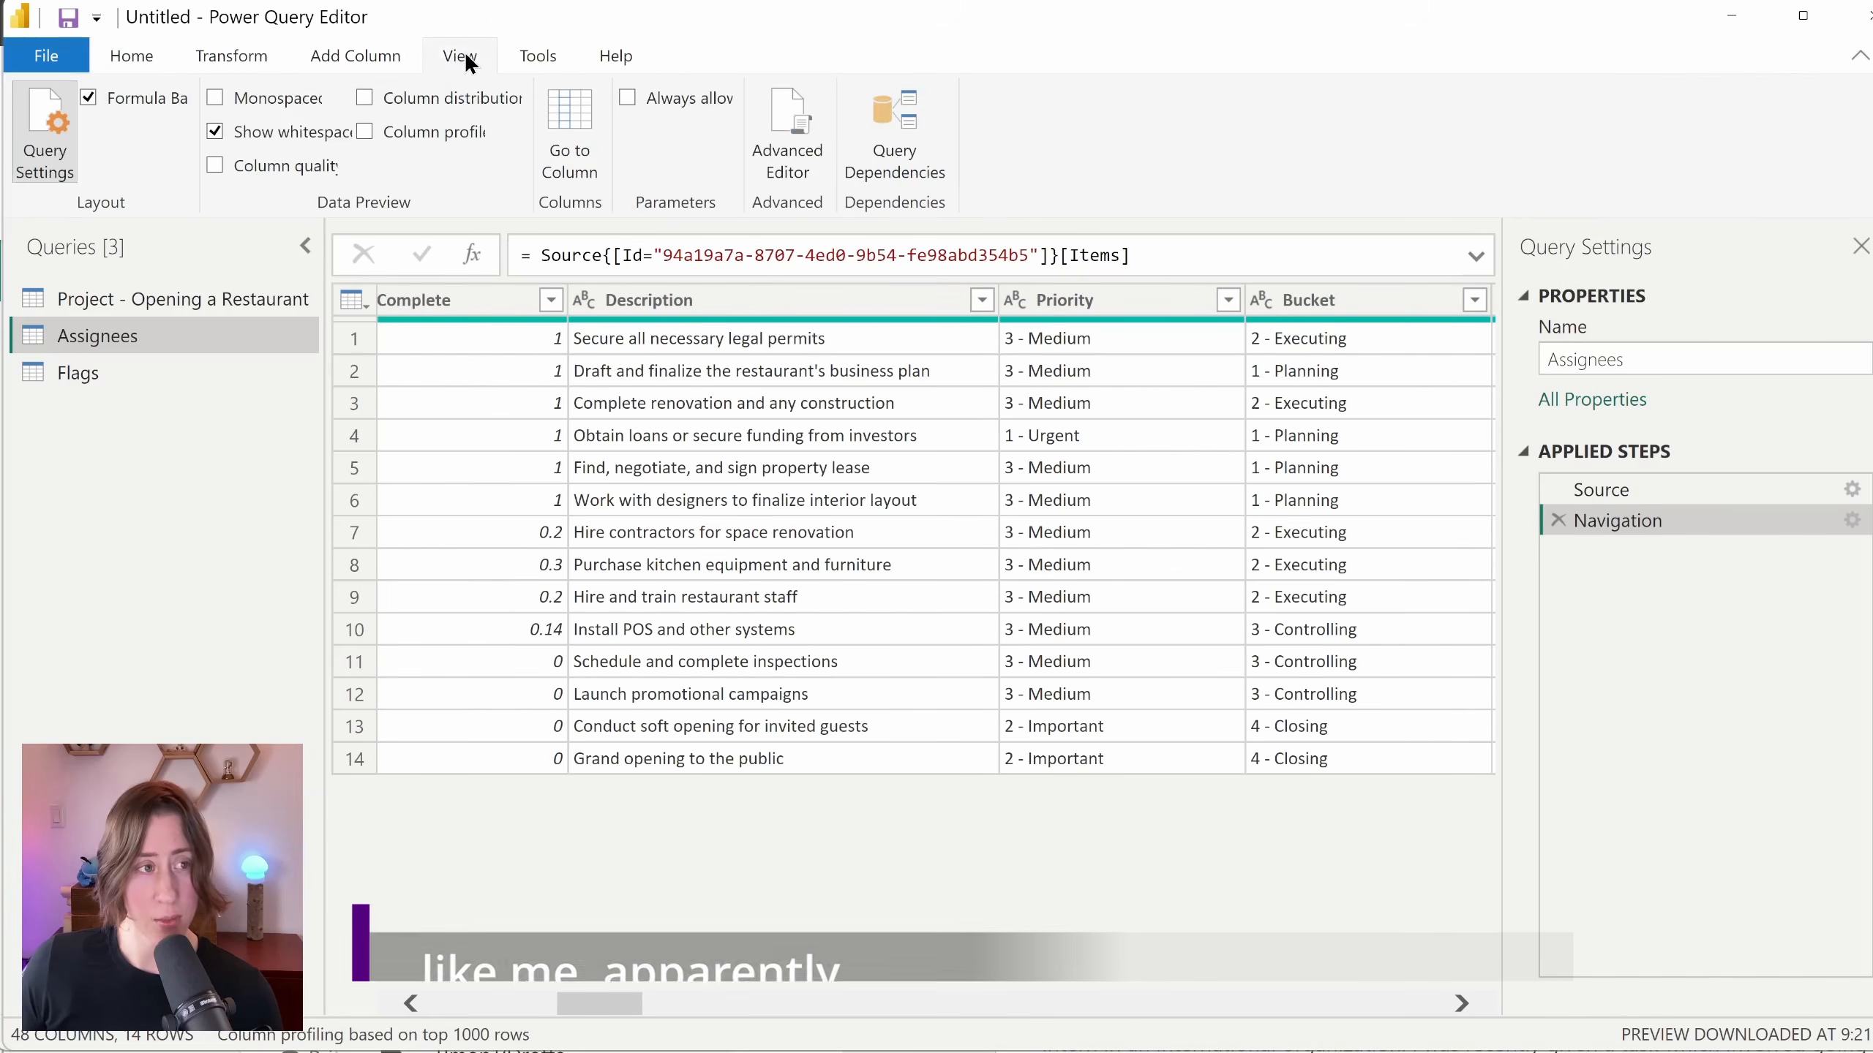
left_click(571, 136)
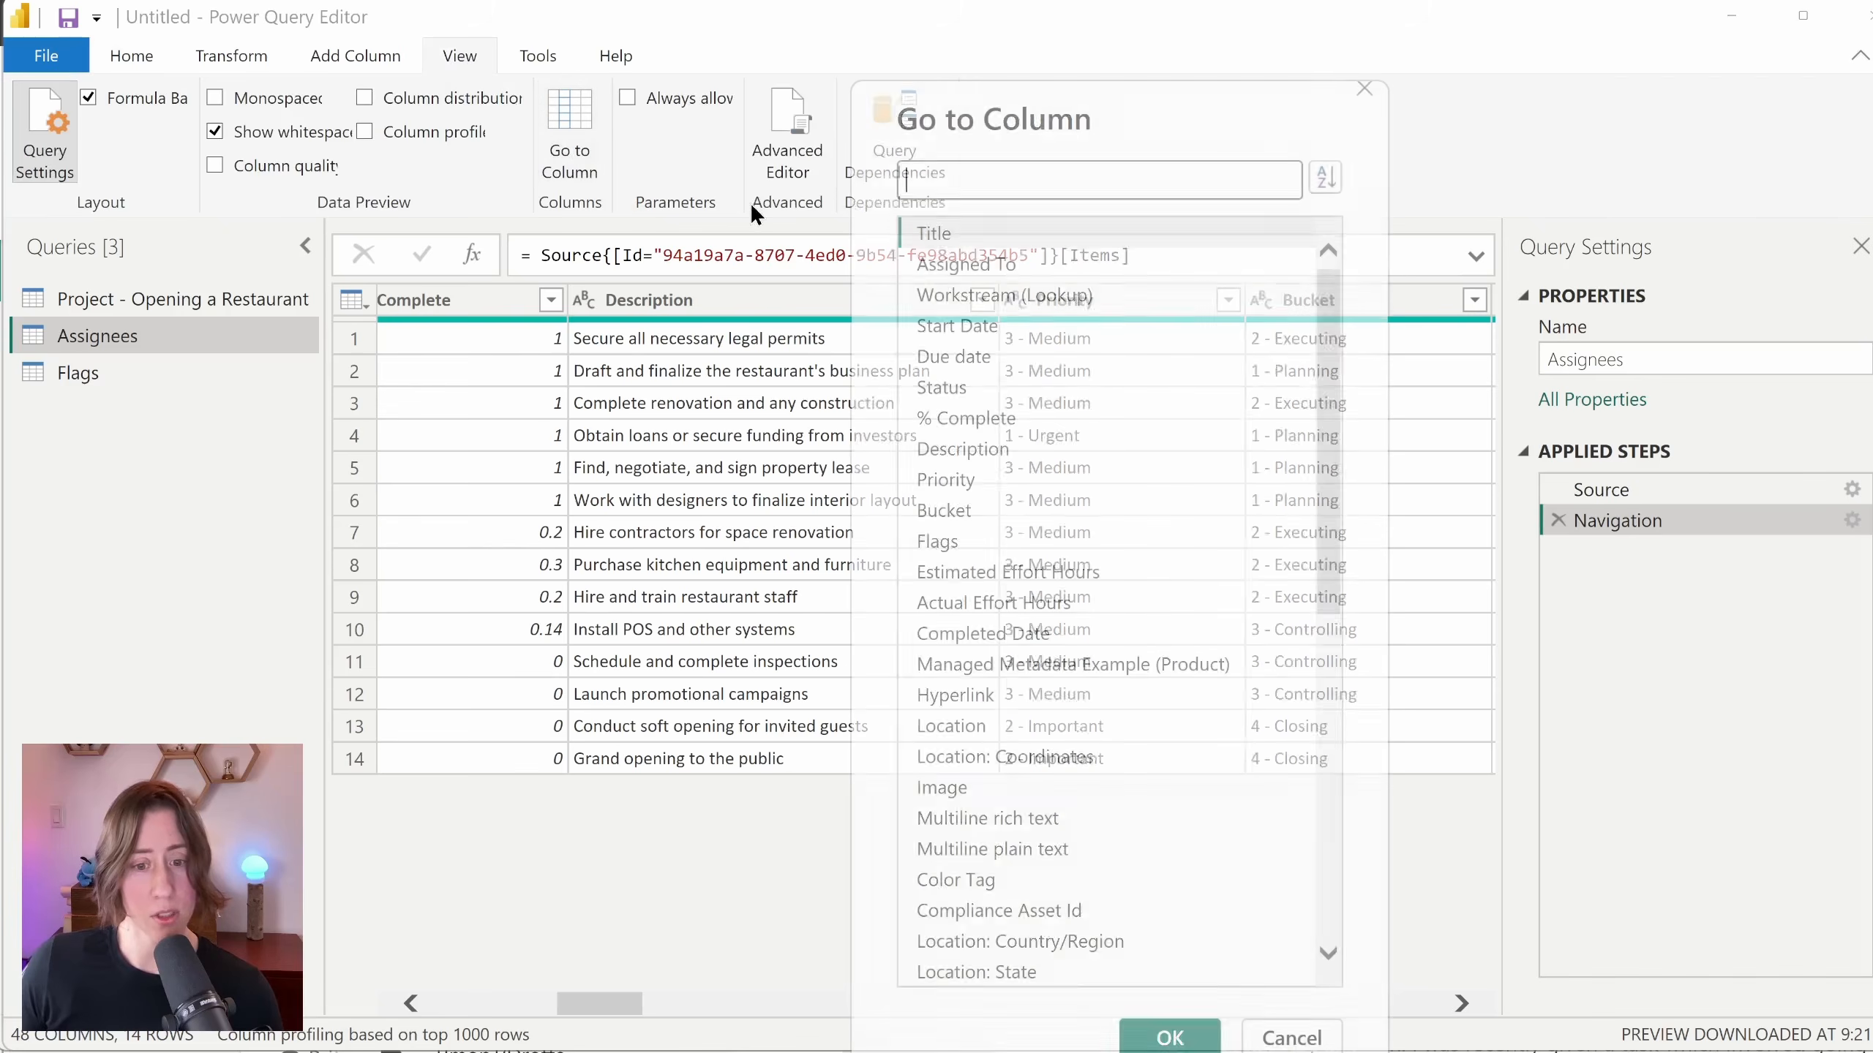
type("id")
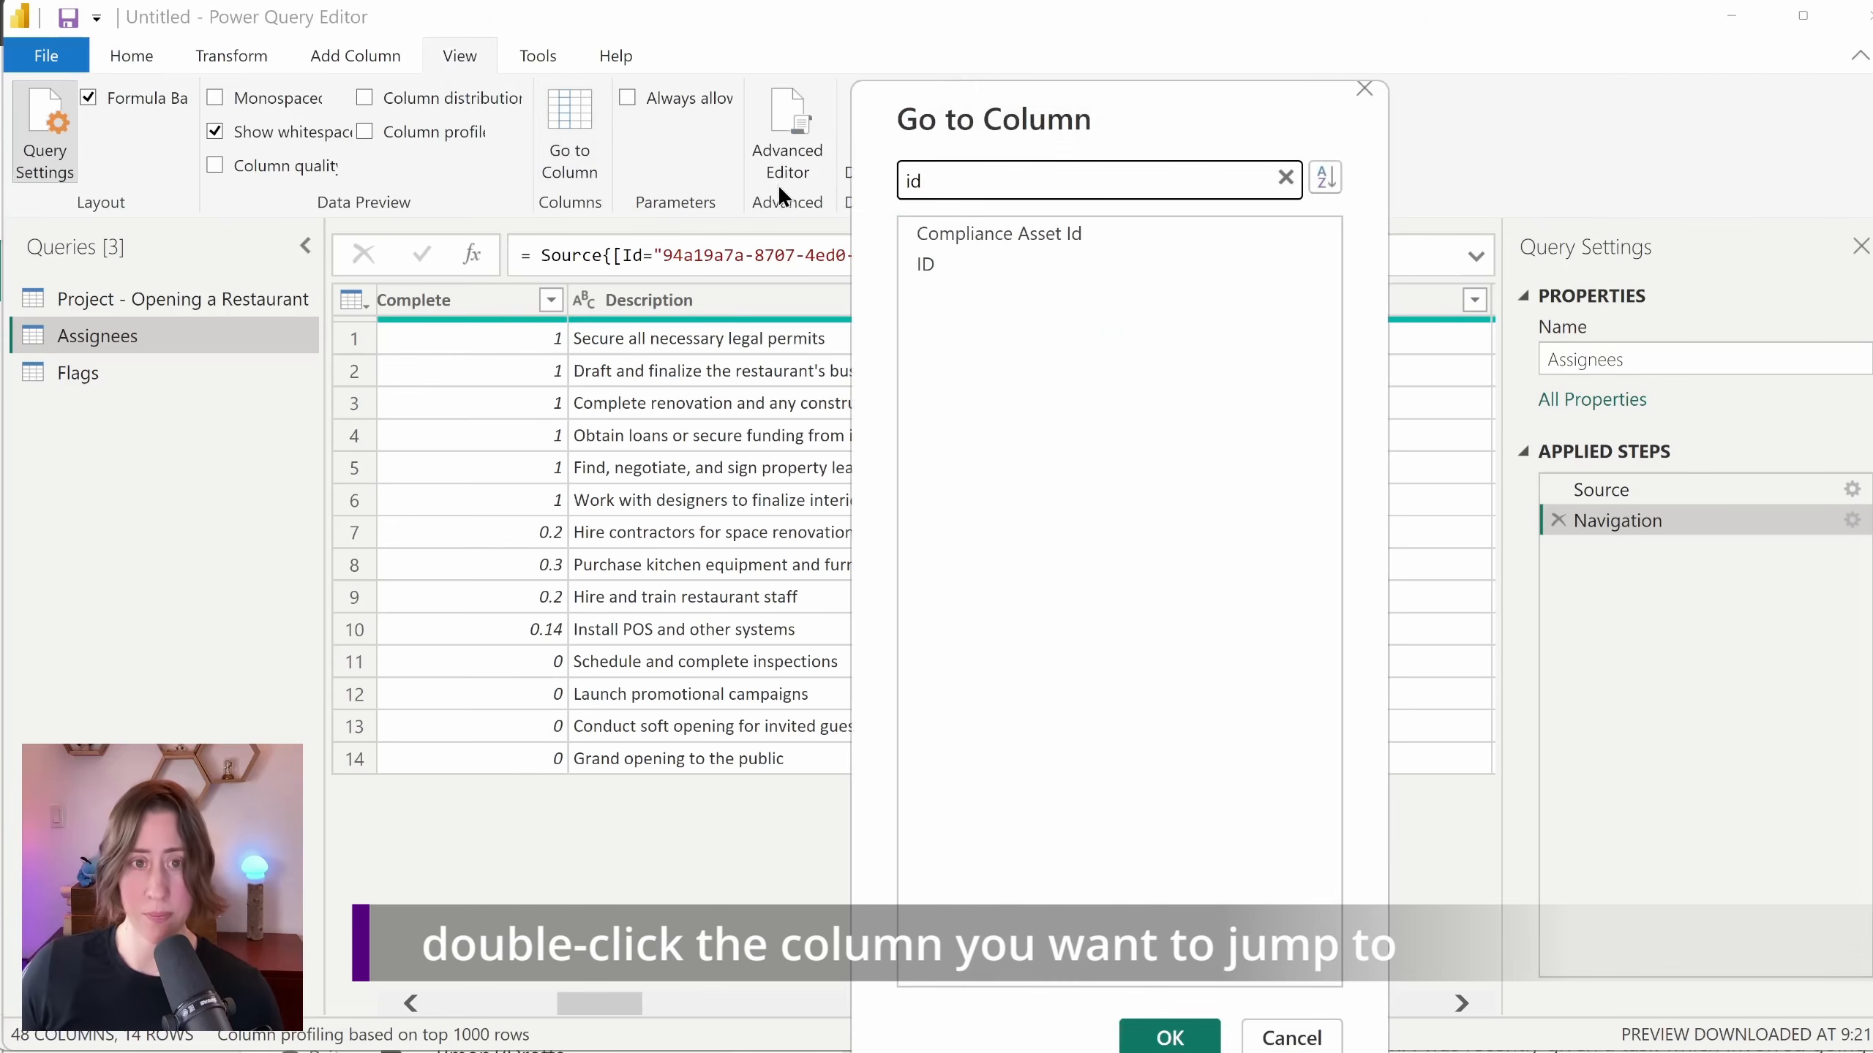
key("Return")
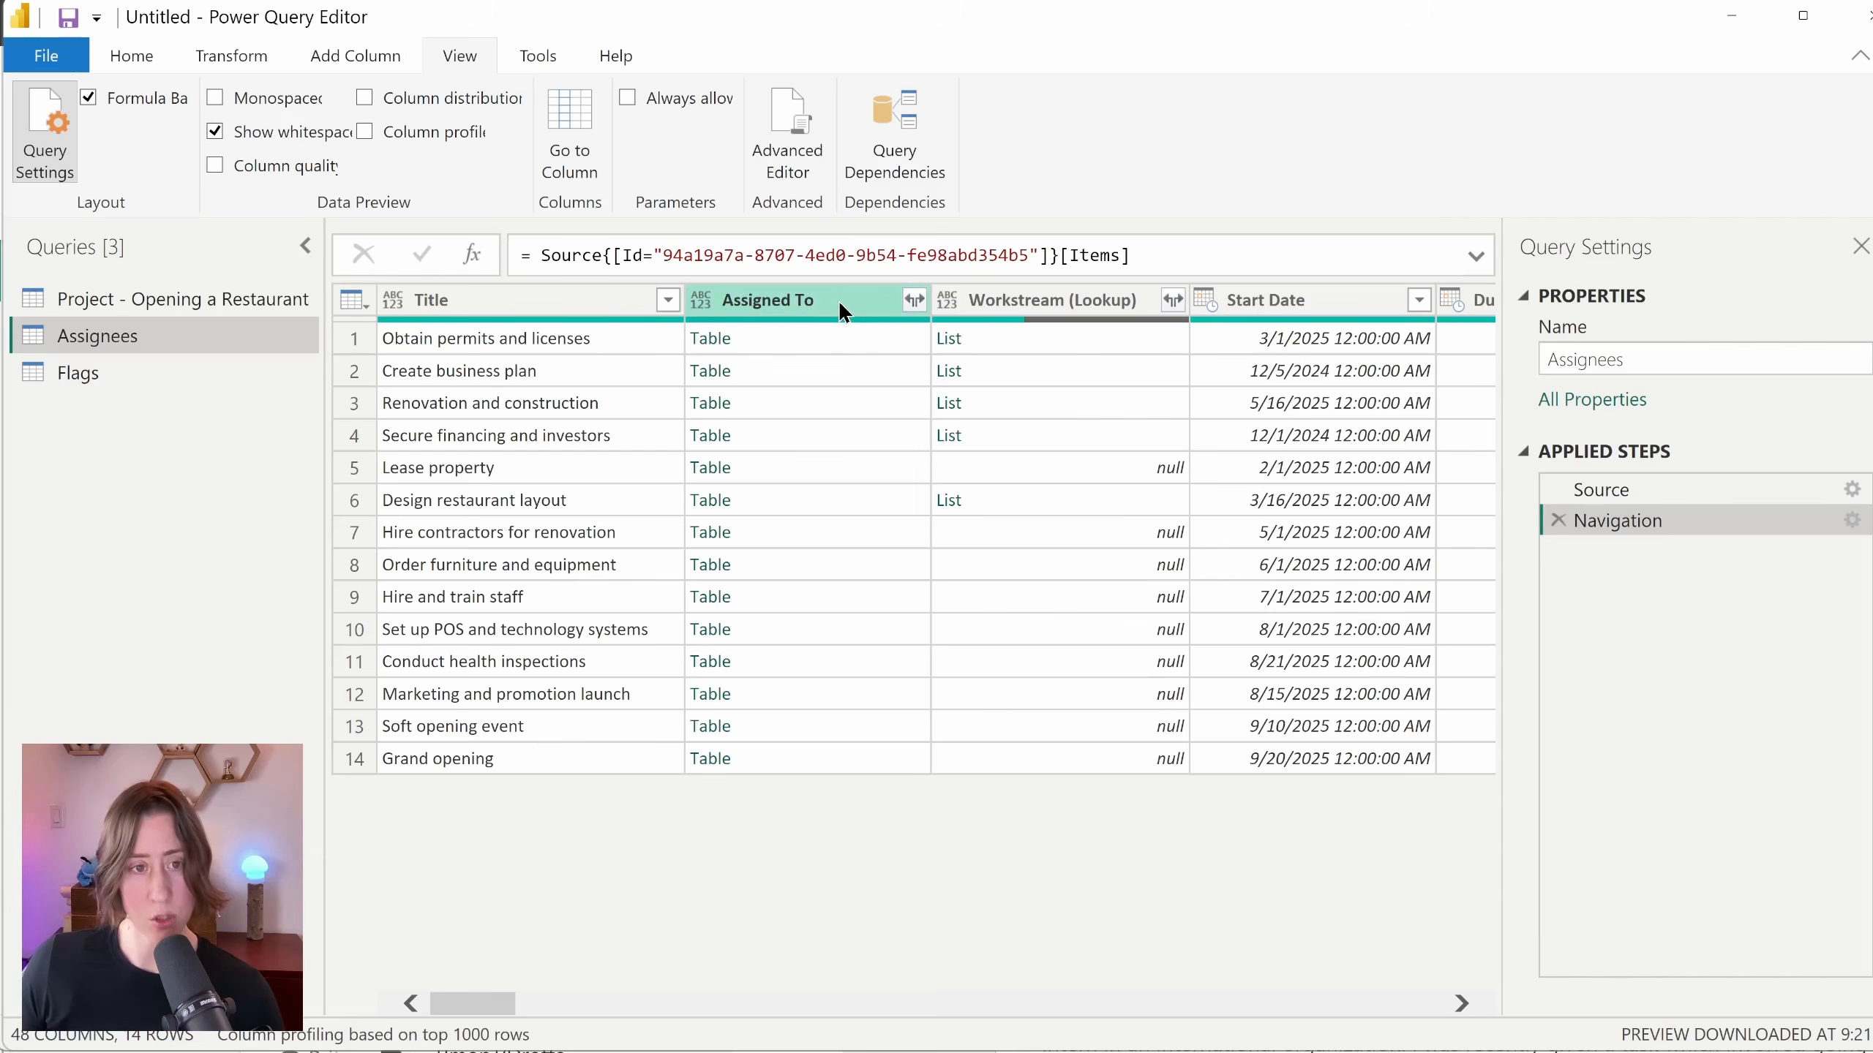
left_click(839, 305)
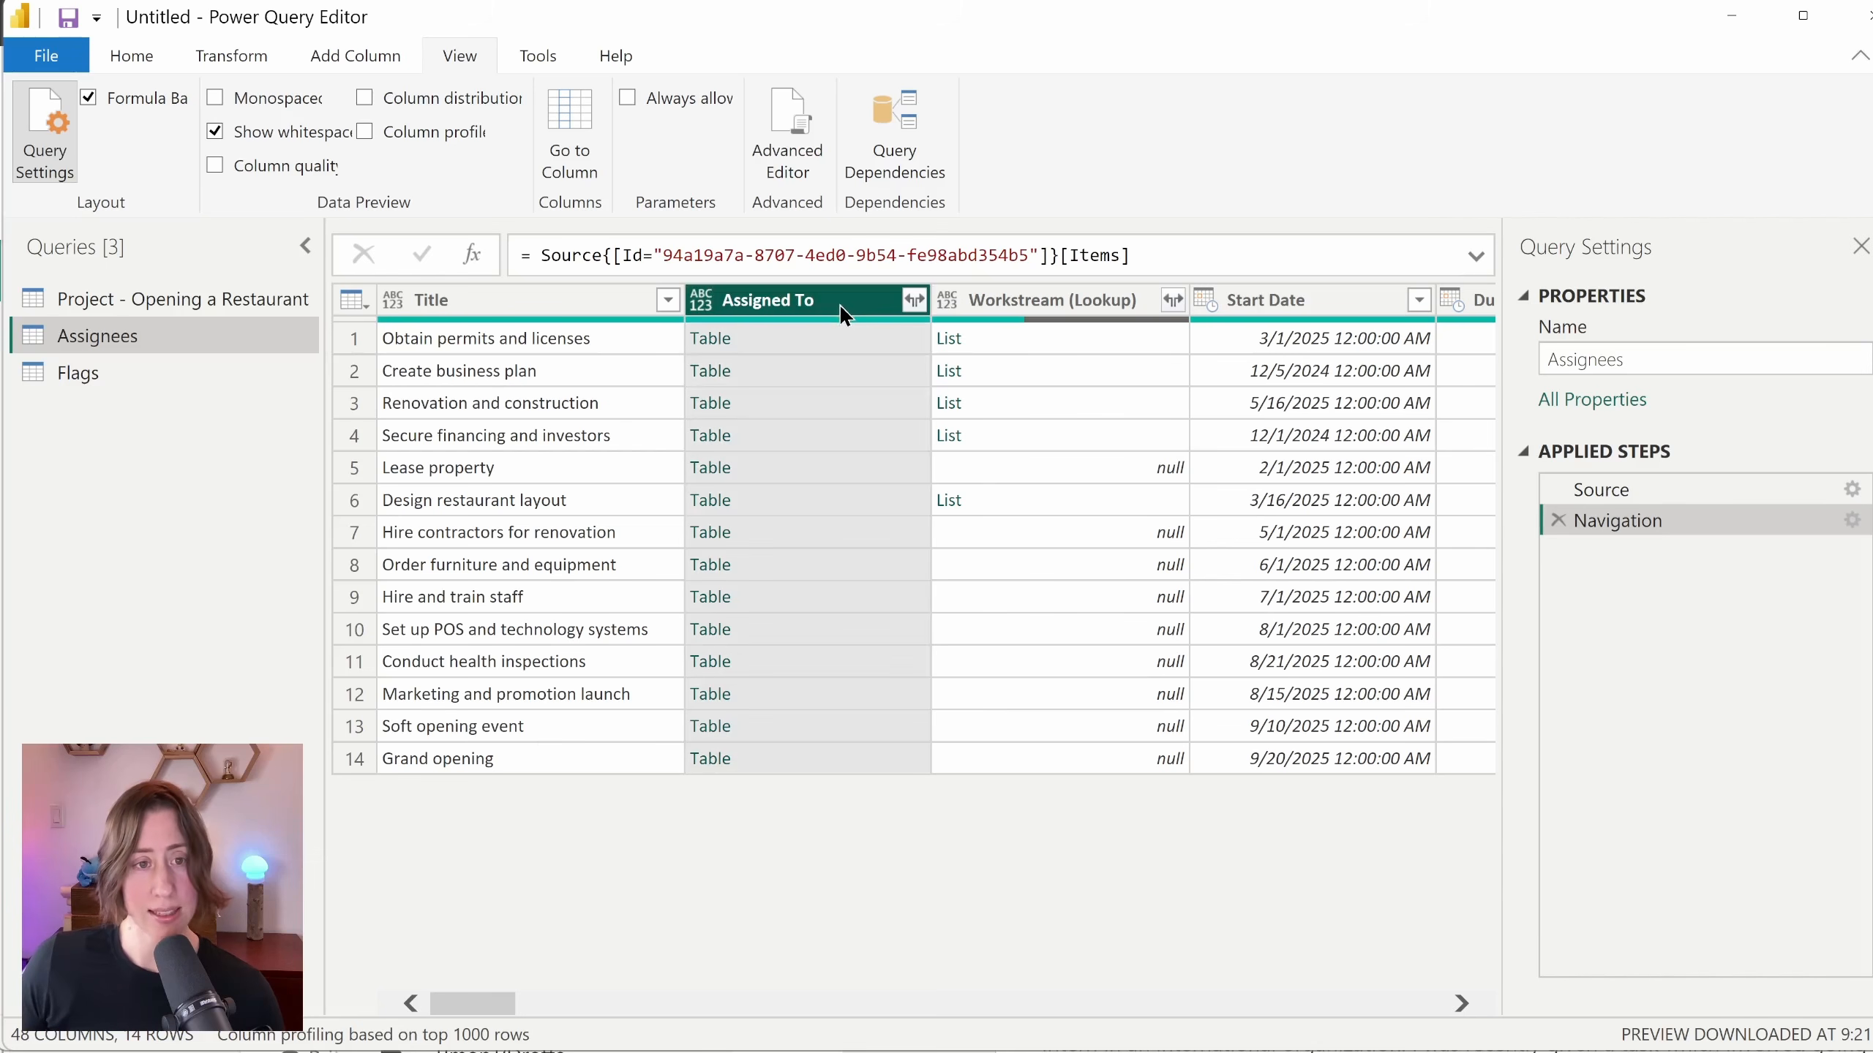
right_click(837, 302)
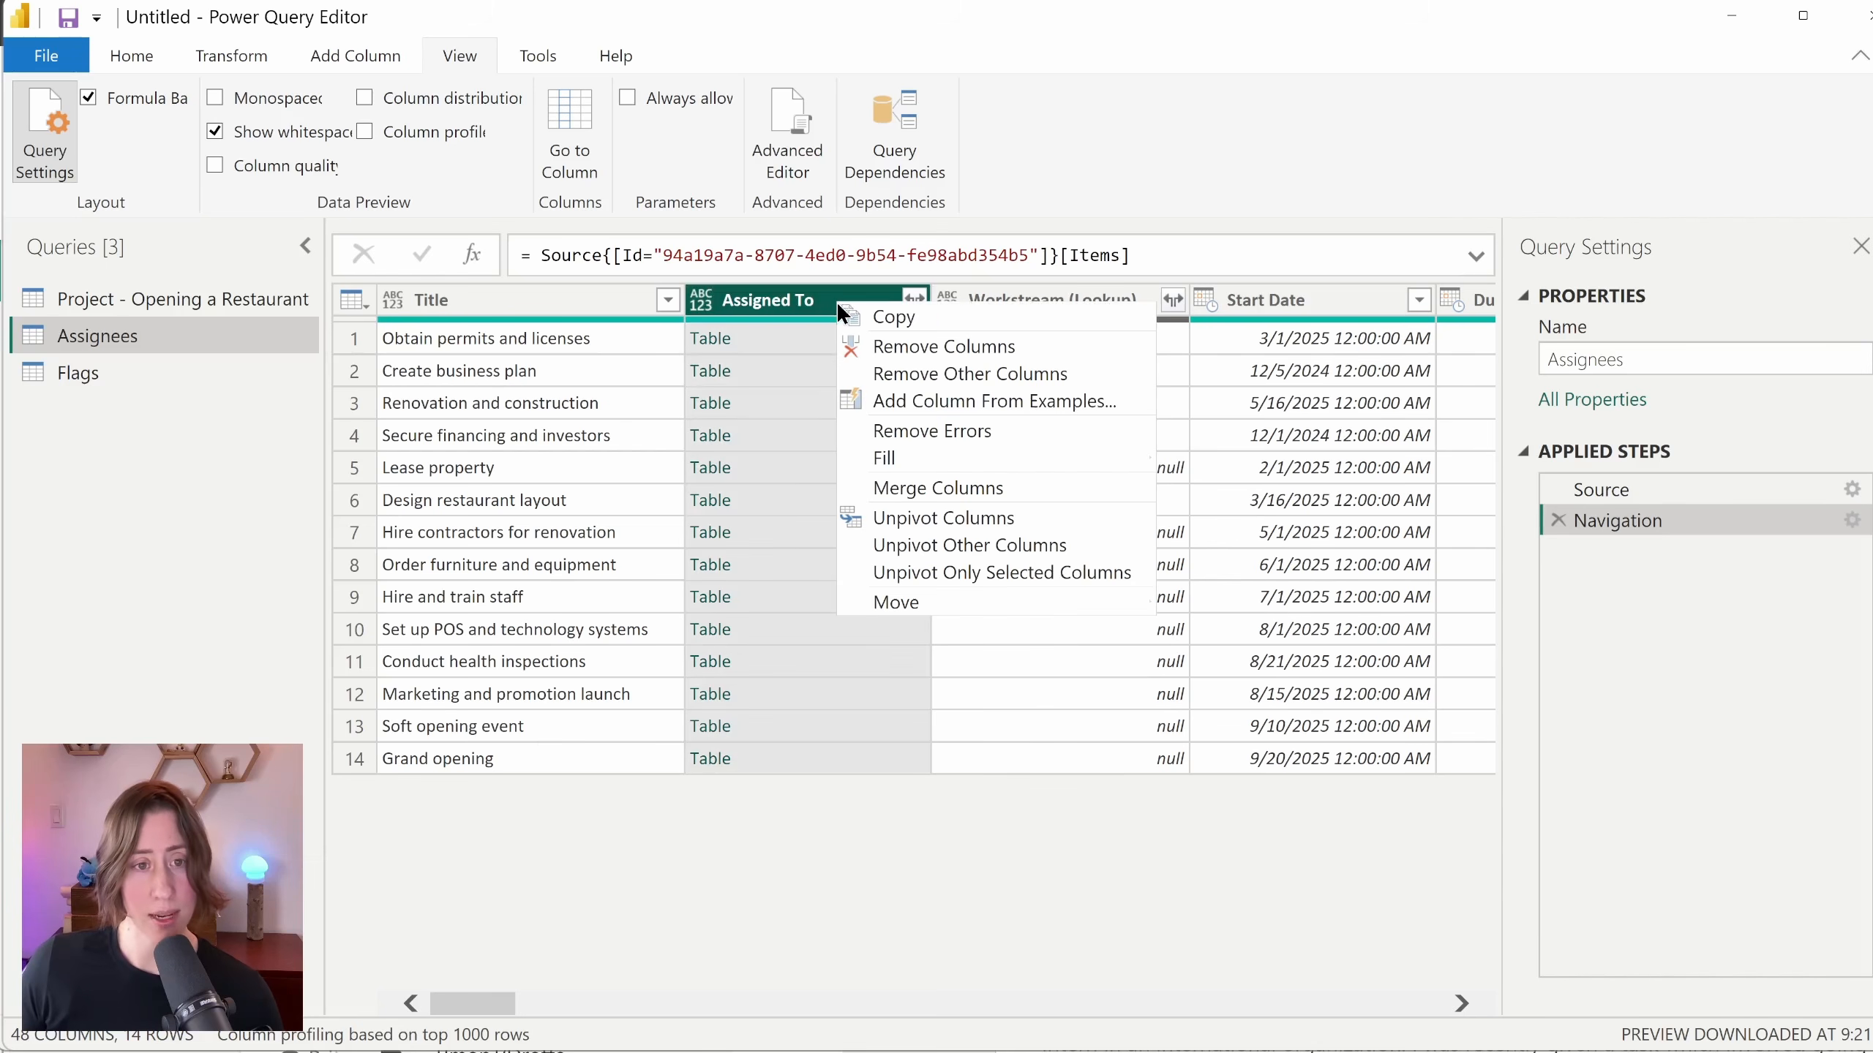
left_click(1024, 372)
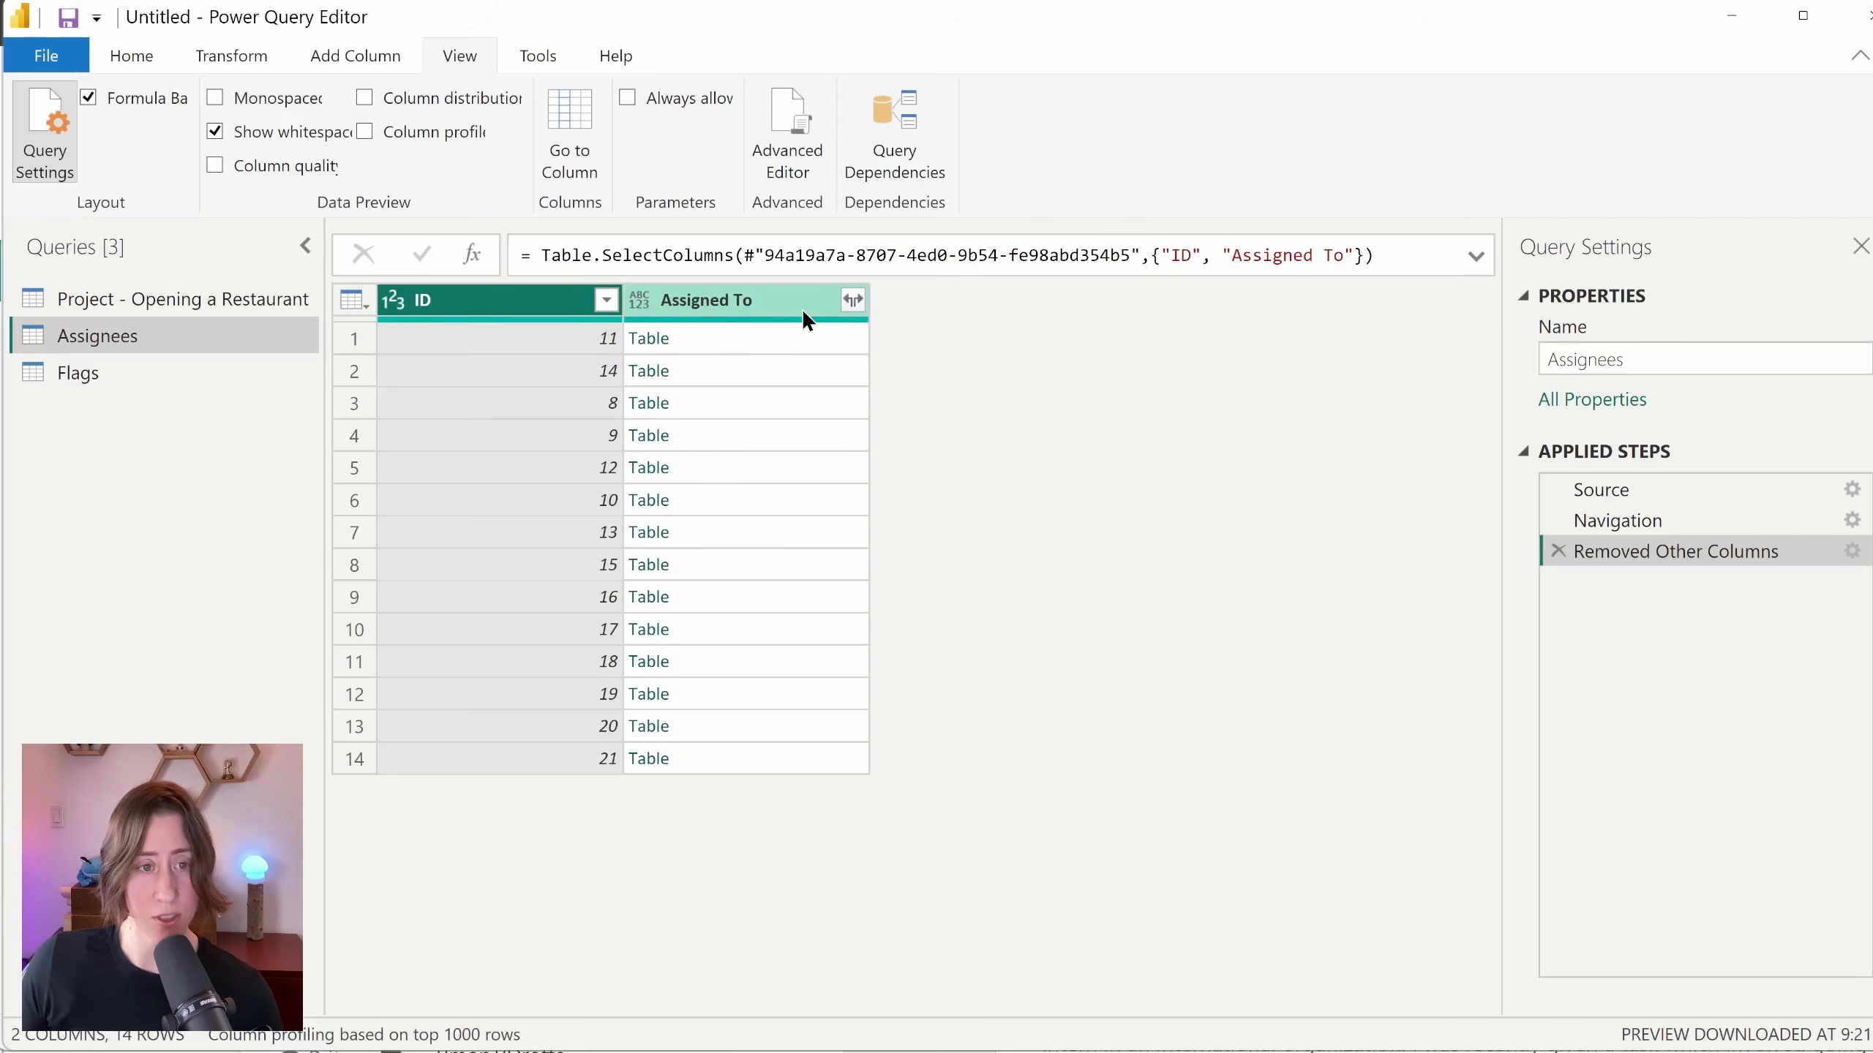
Step: Expand the Assigned To column to only its title field, keeping the original column name as prefix
left_click(851, 302)
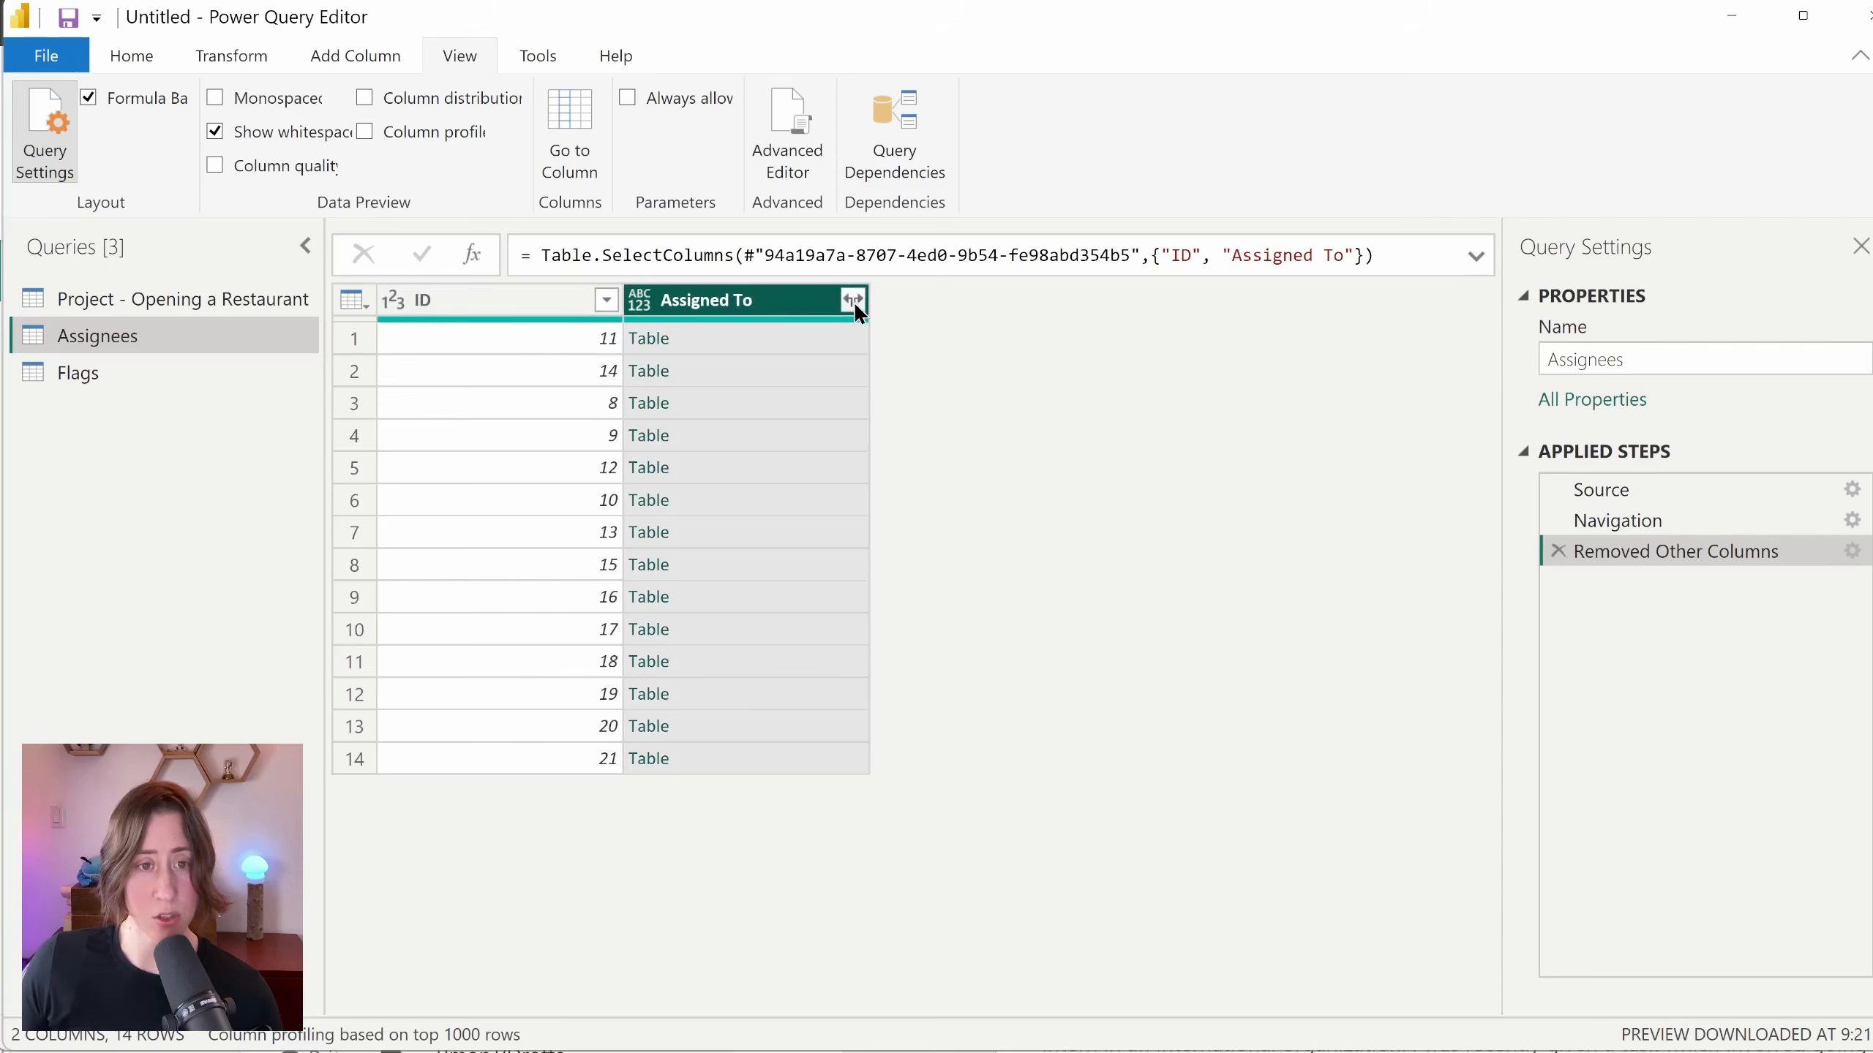
left_click(854, 300)
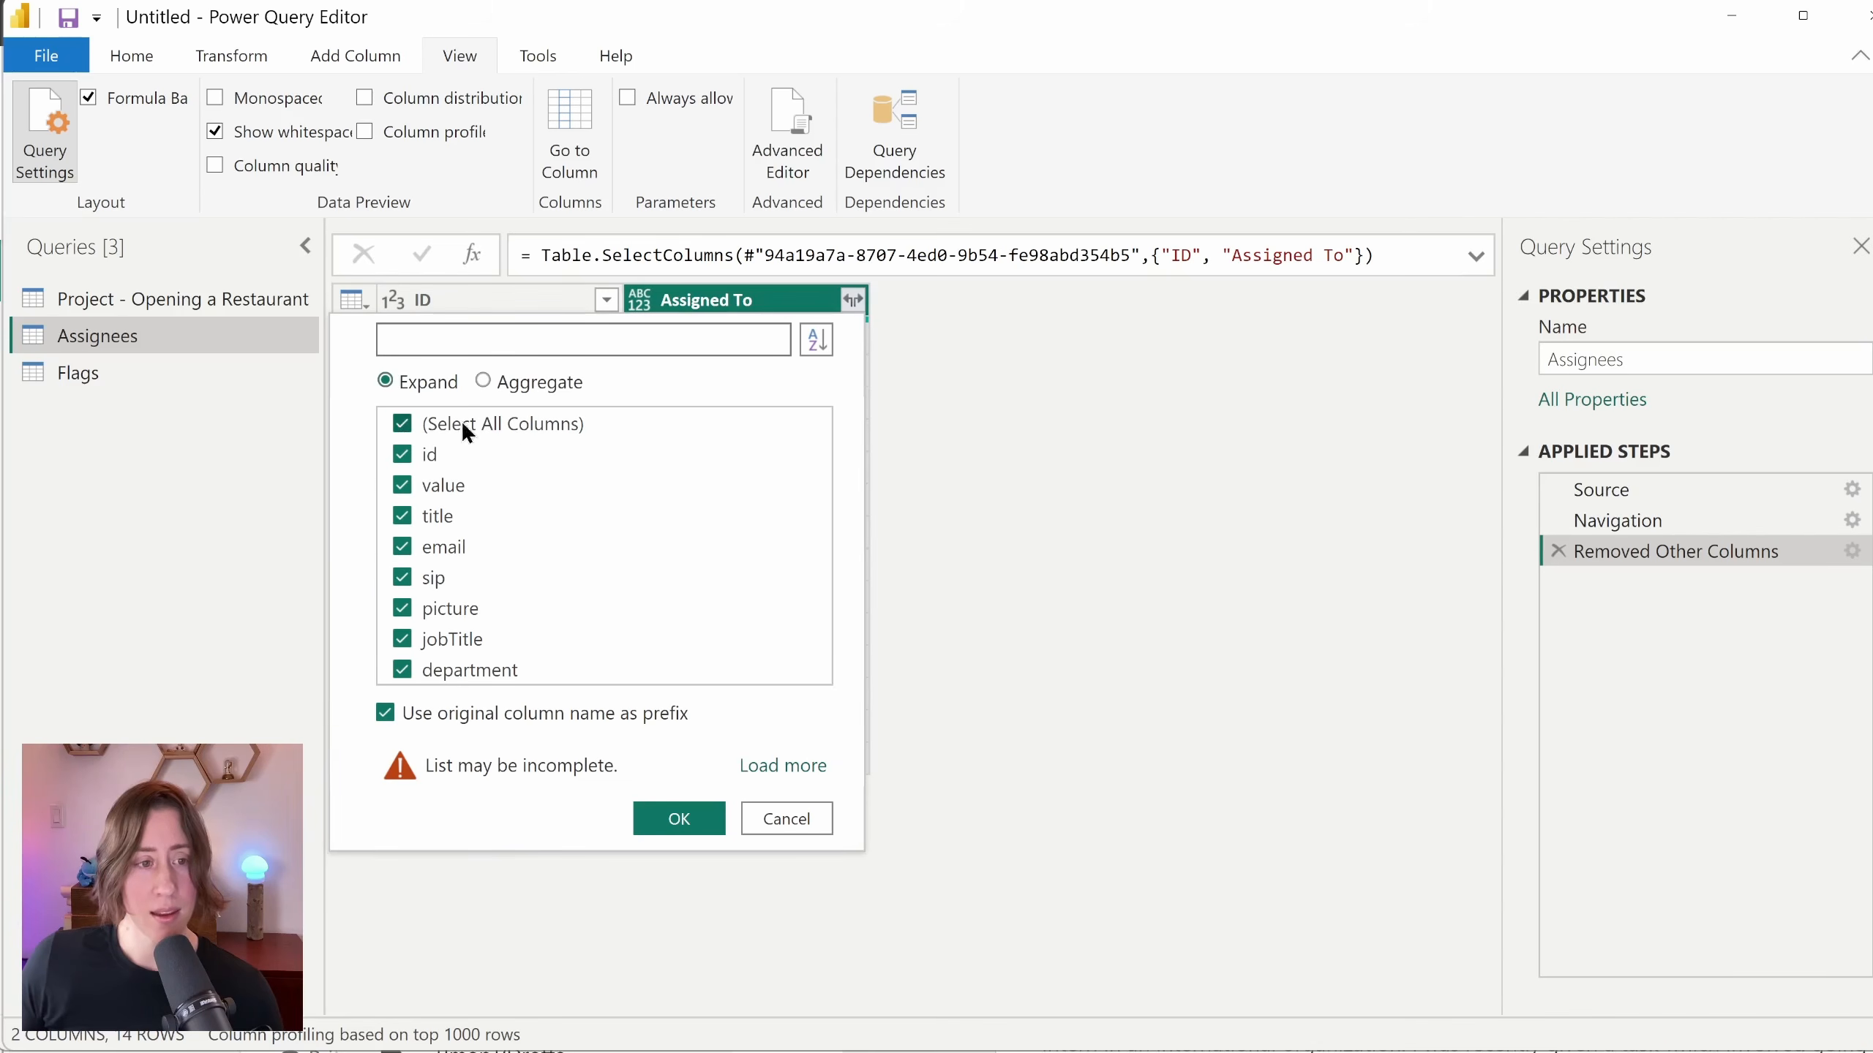
left_click(403, 427)
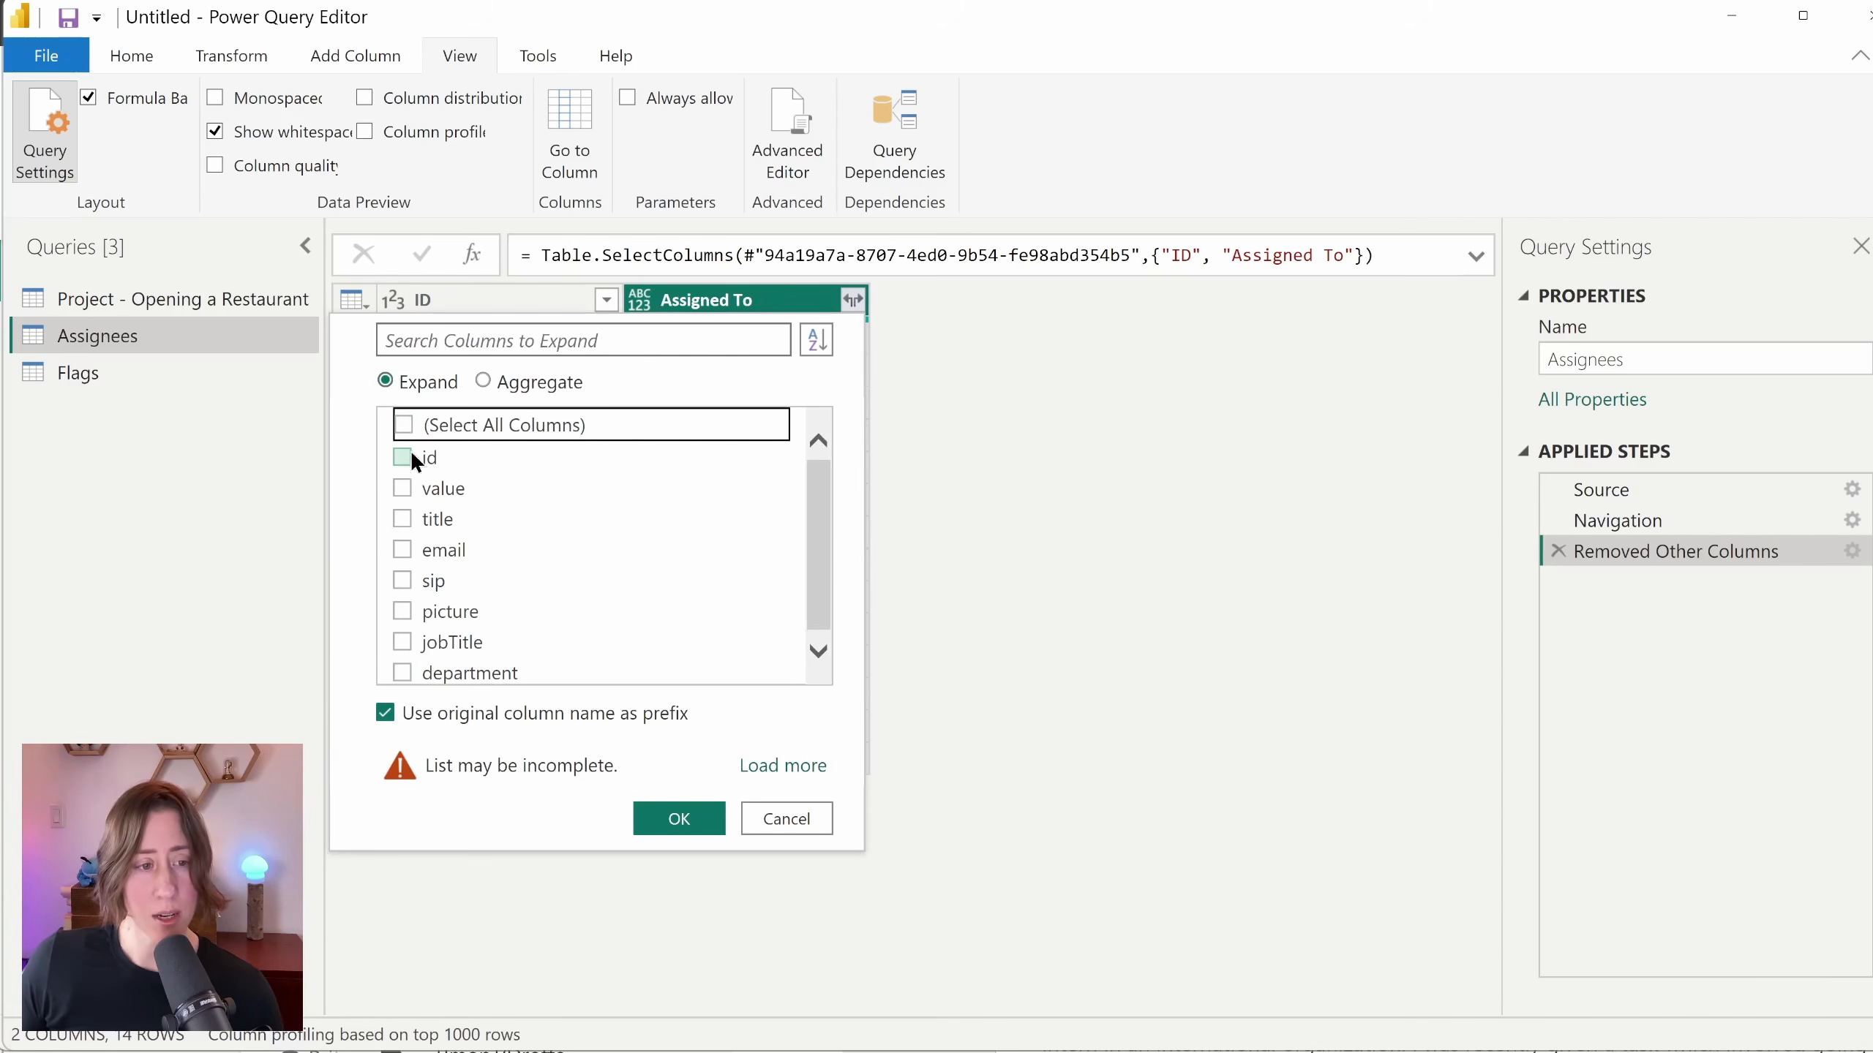
left_click(401, 516)
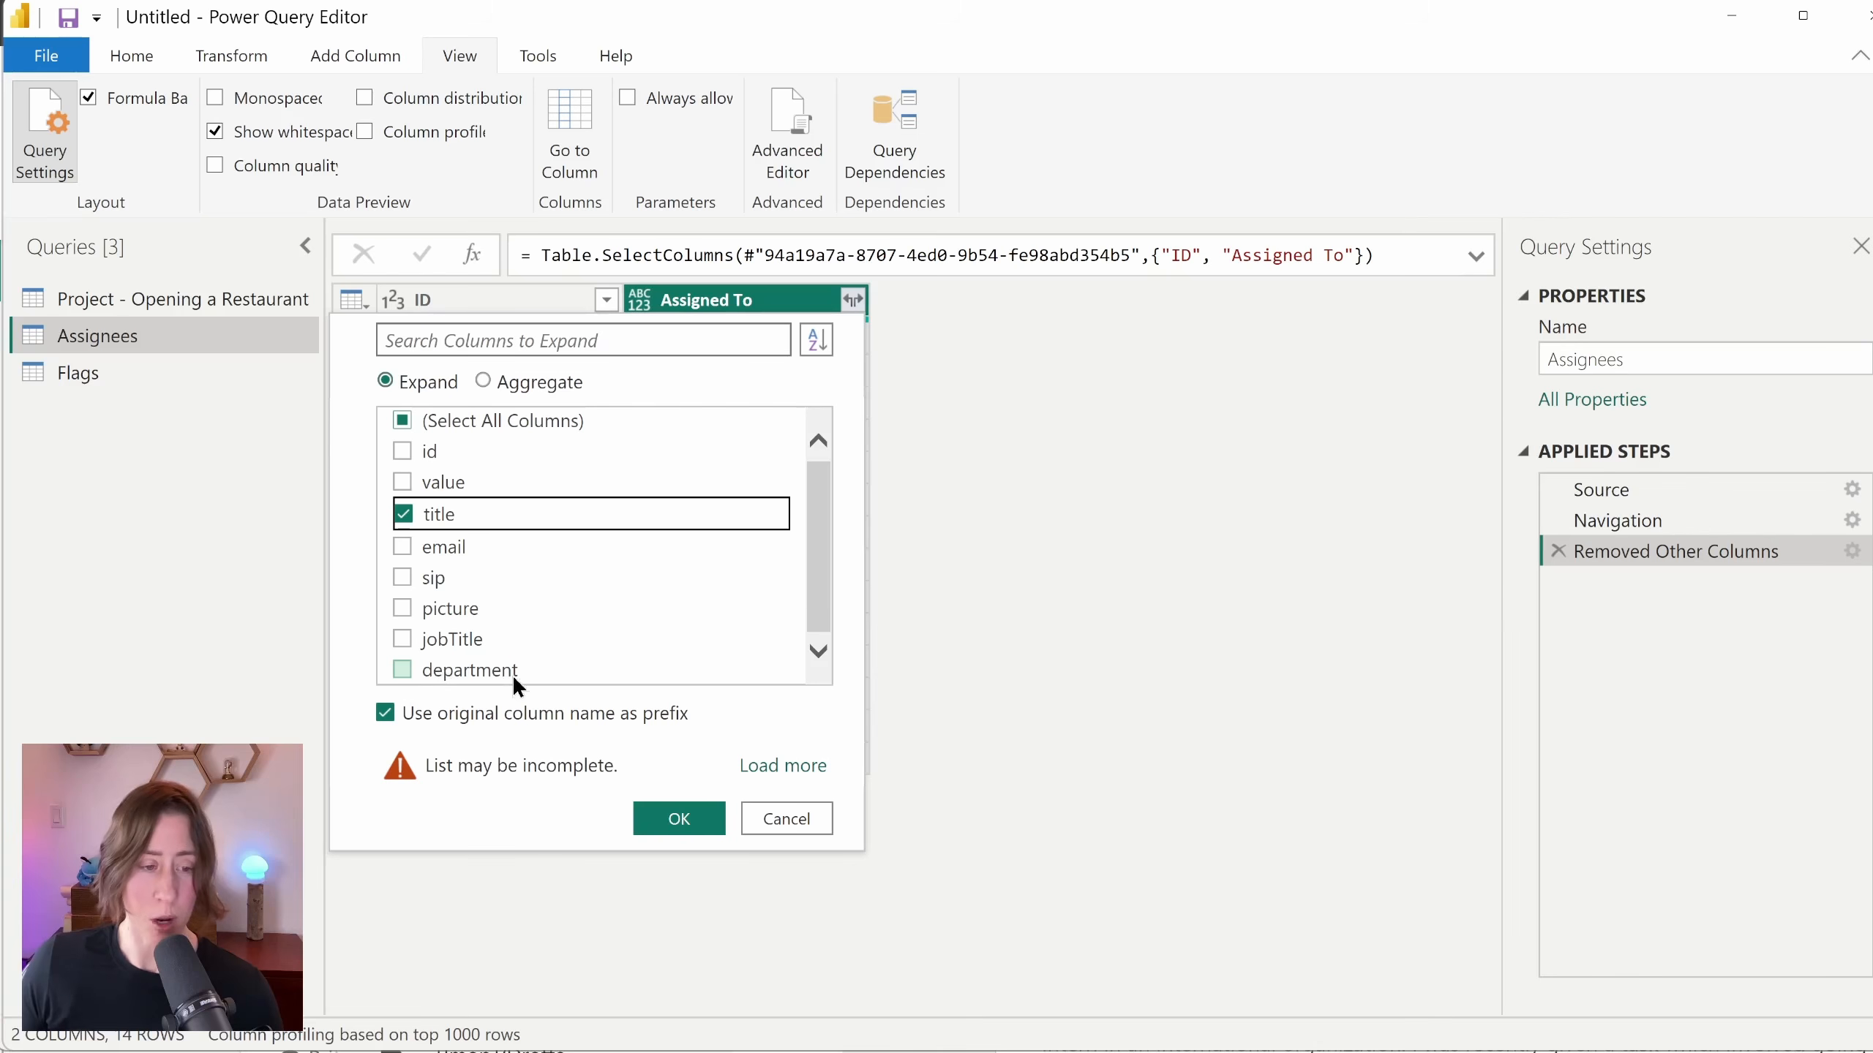
left_click(685, 830)
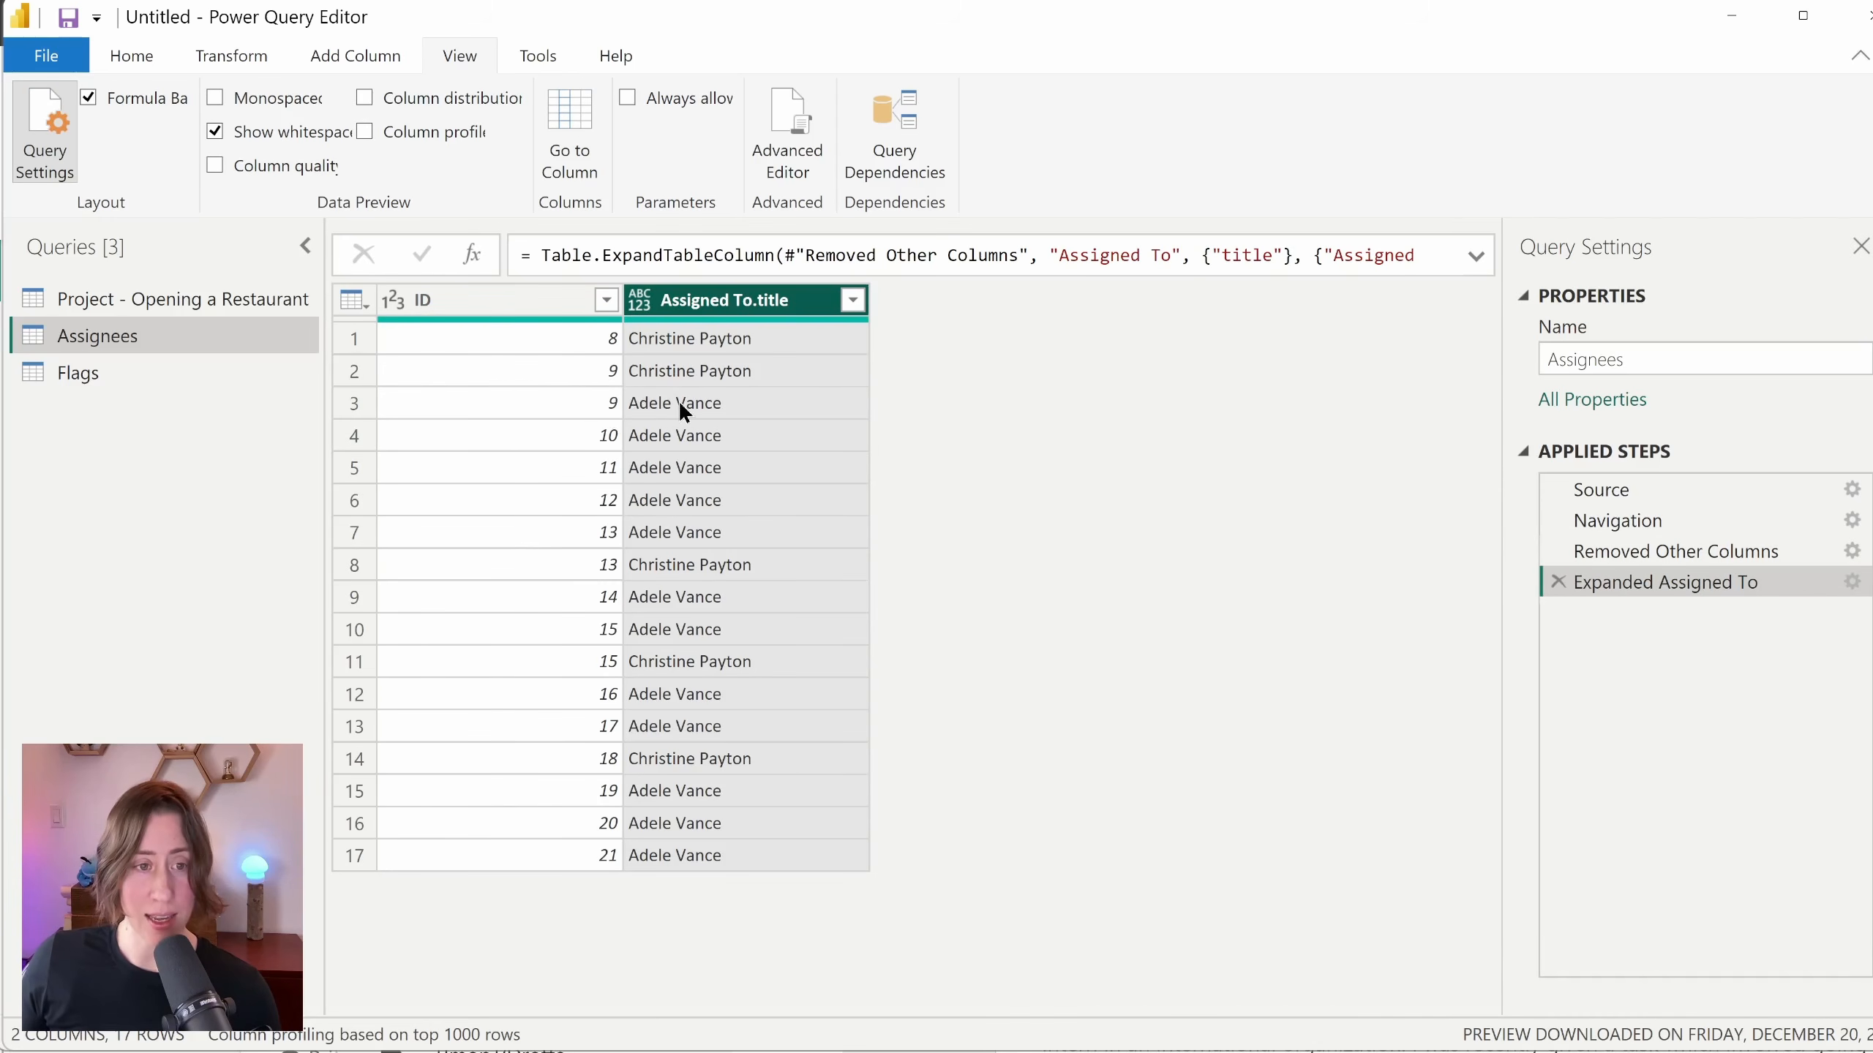
Step: Rename the expanded Assigned To.title column as Assigned to Name
double_click(727, 300)
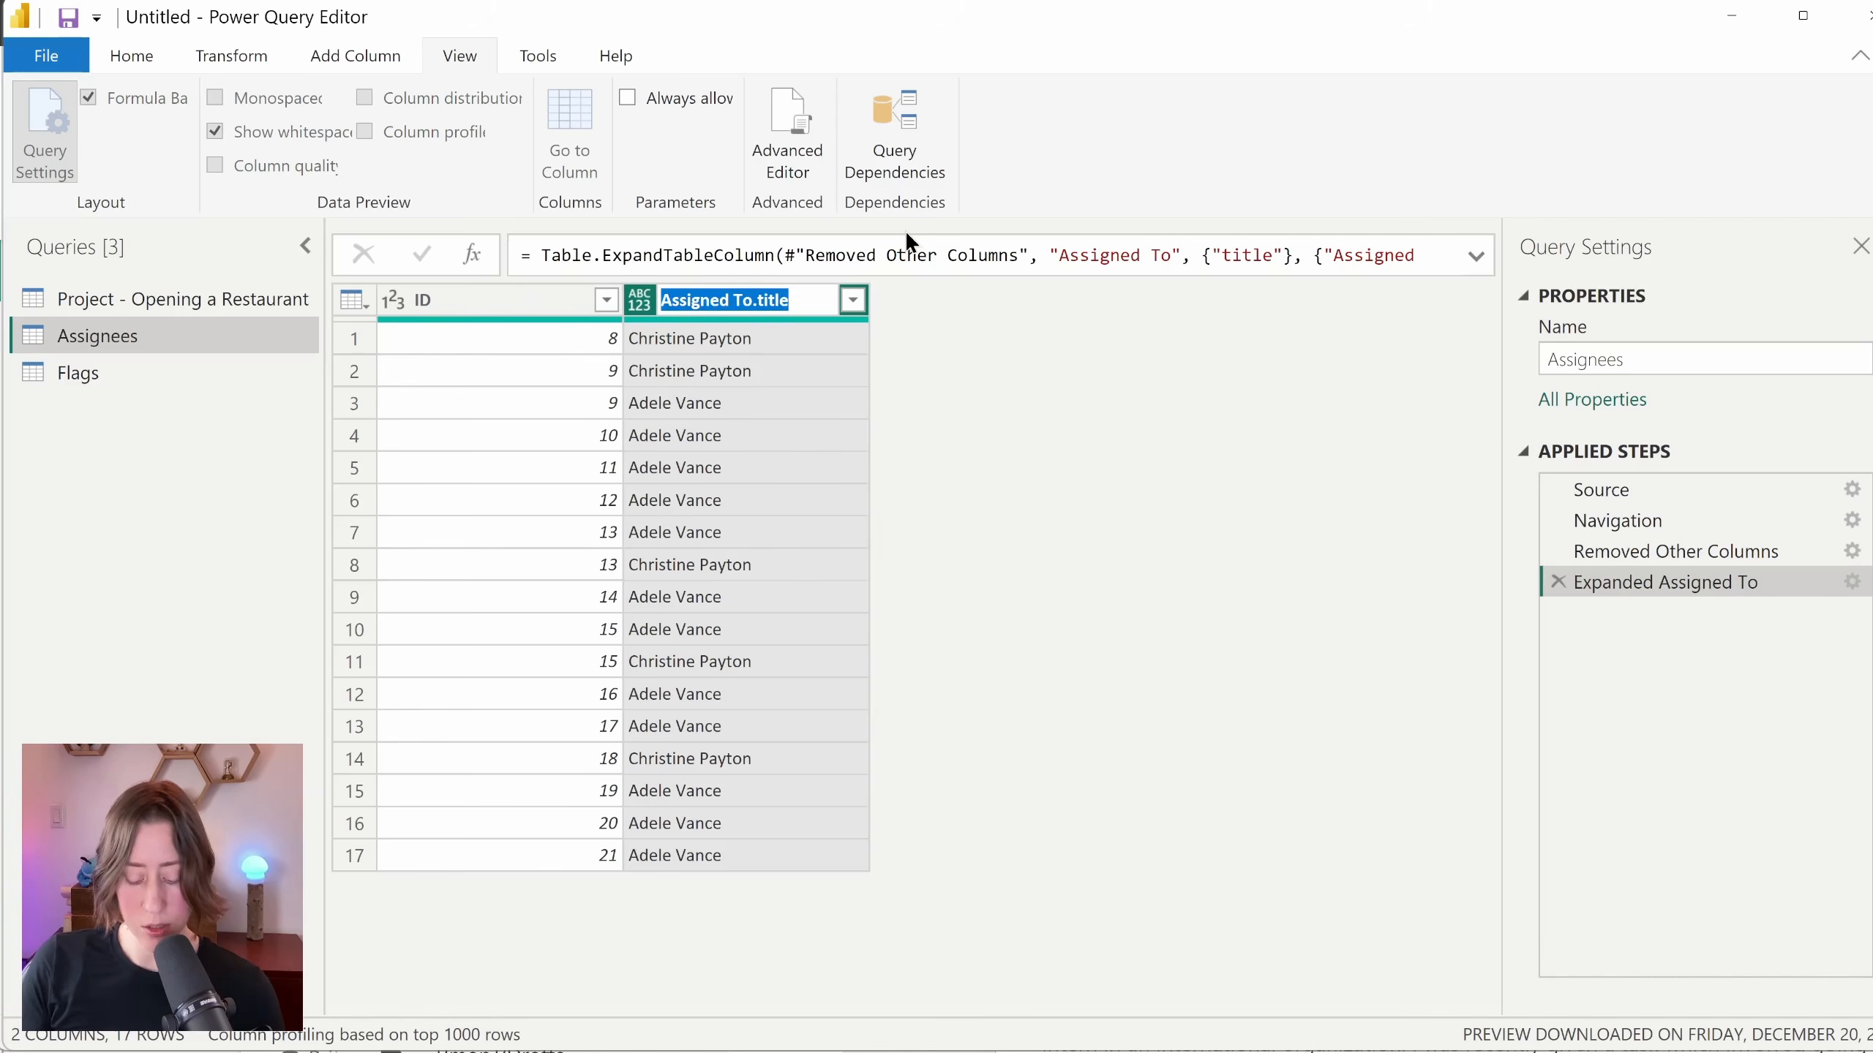
type("Assigned to ")
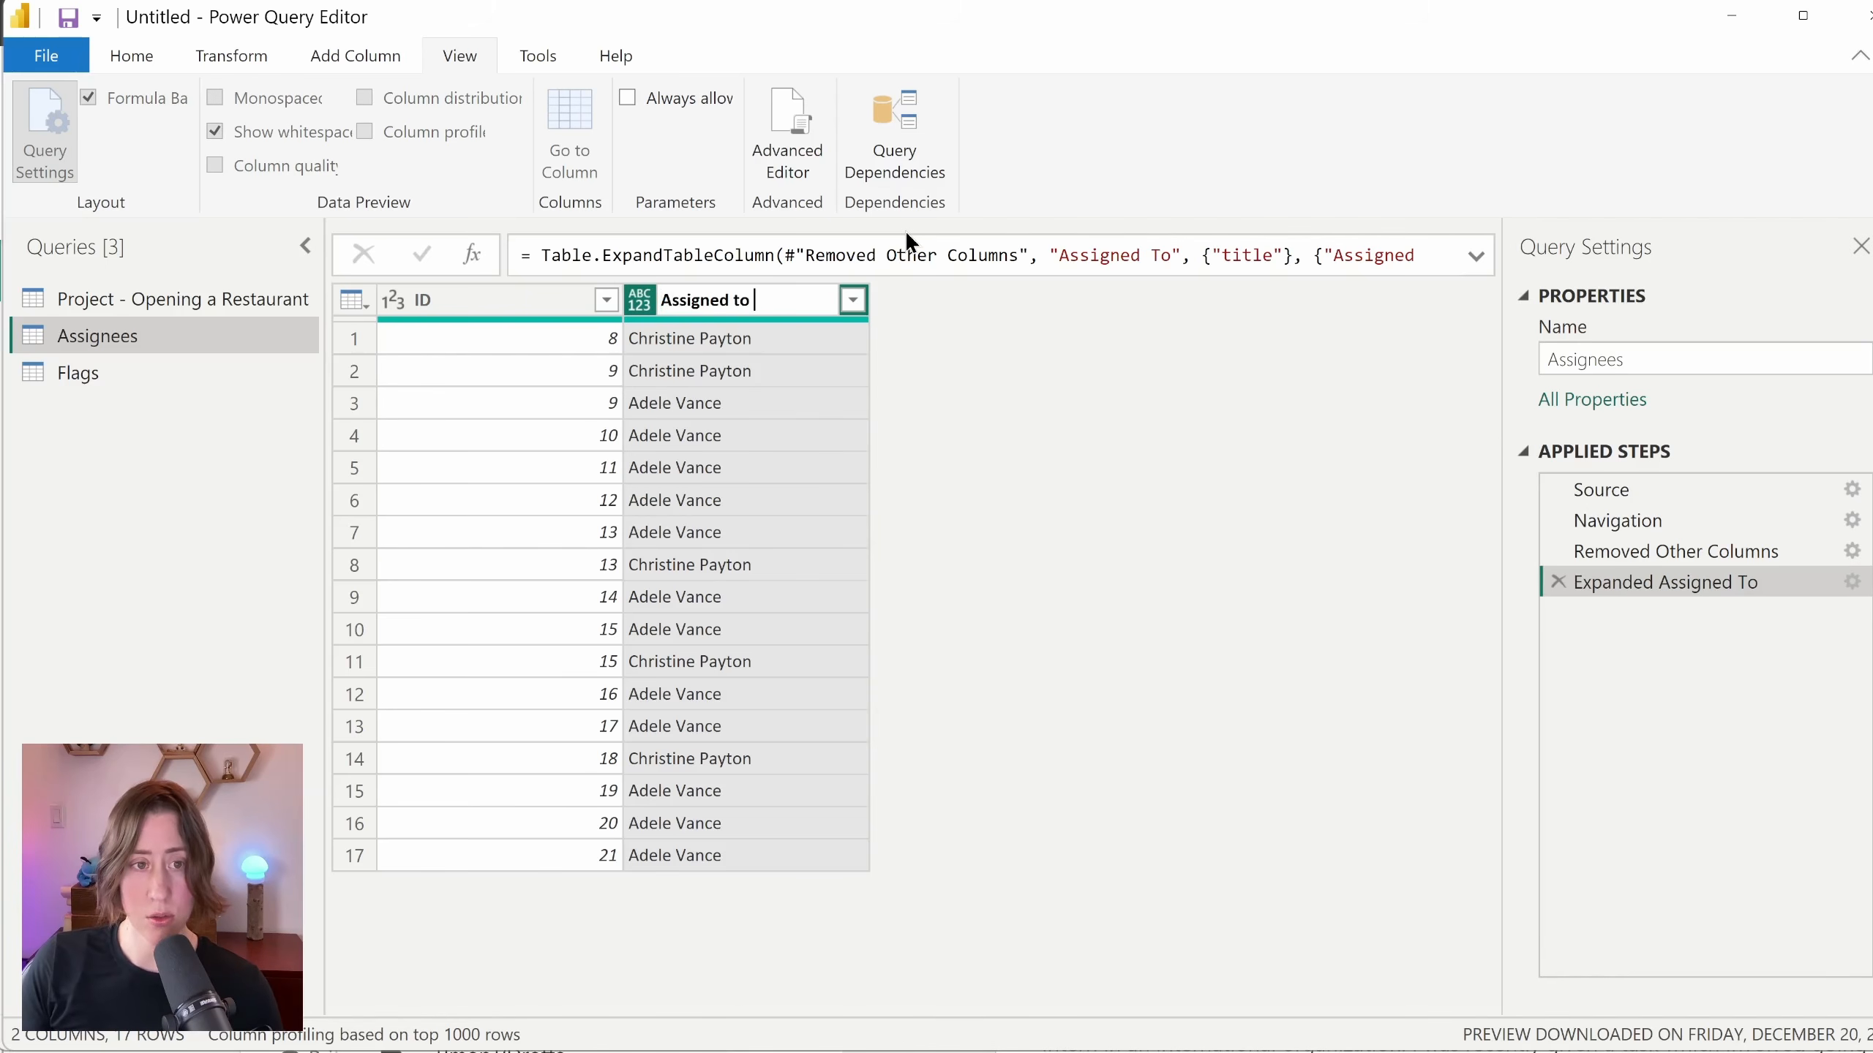
type("Name")
key("Return")
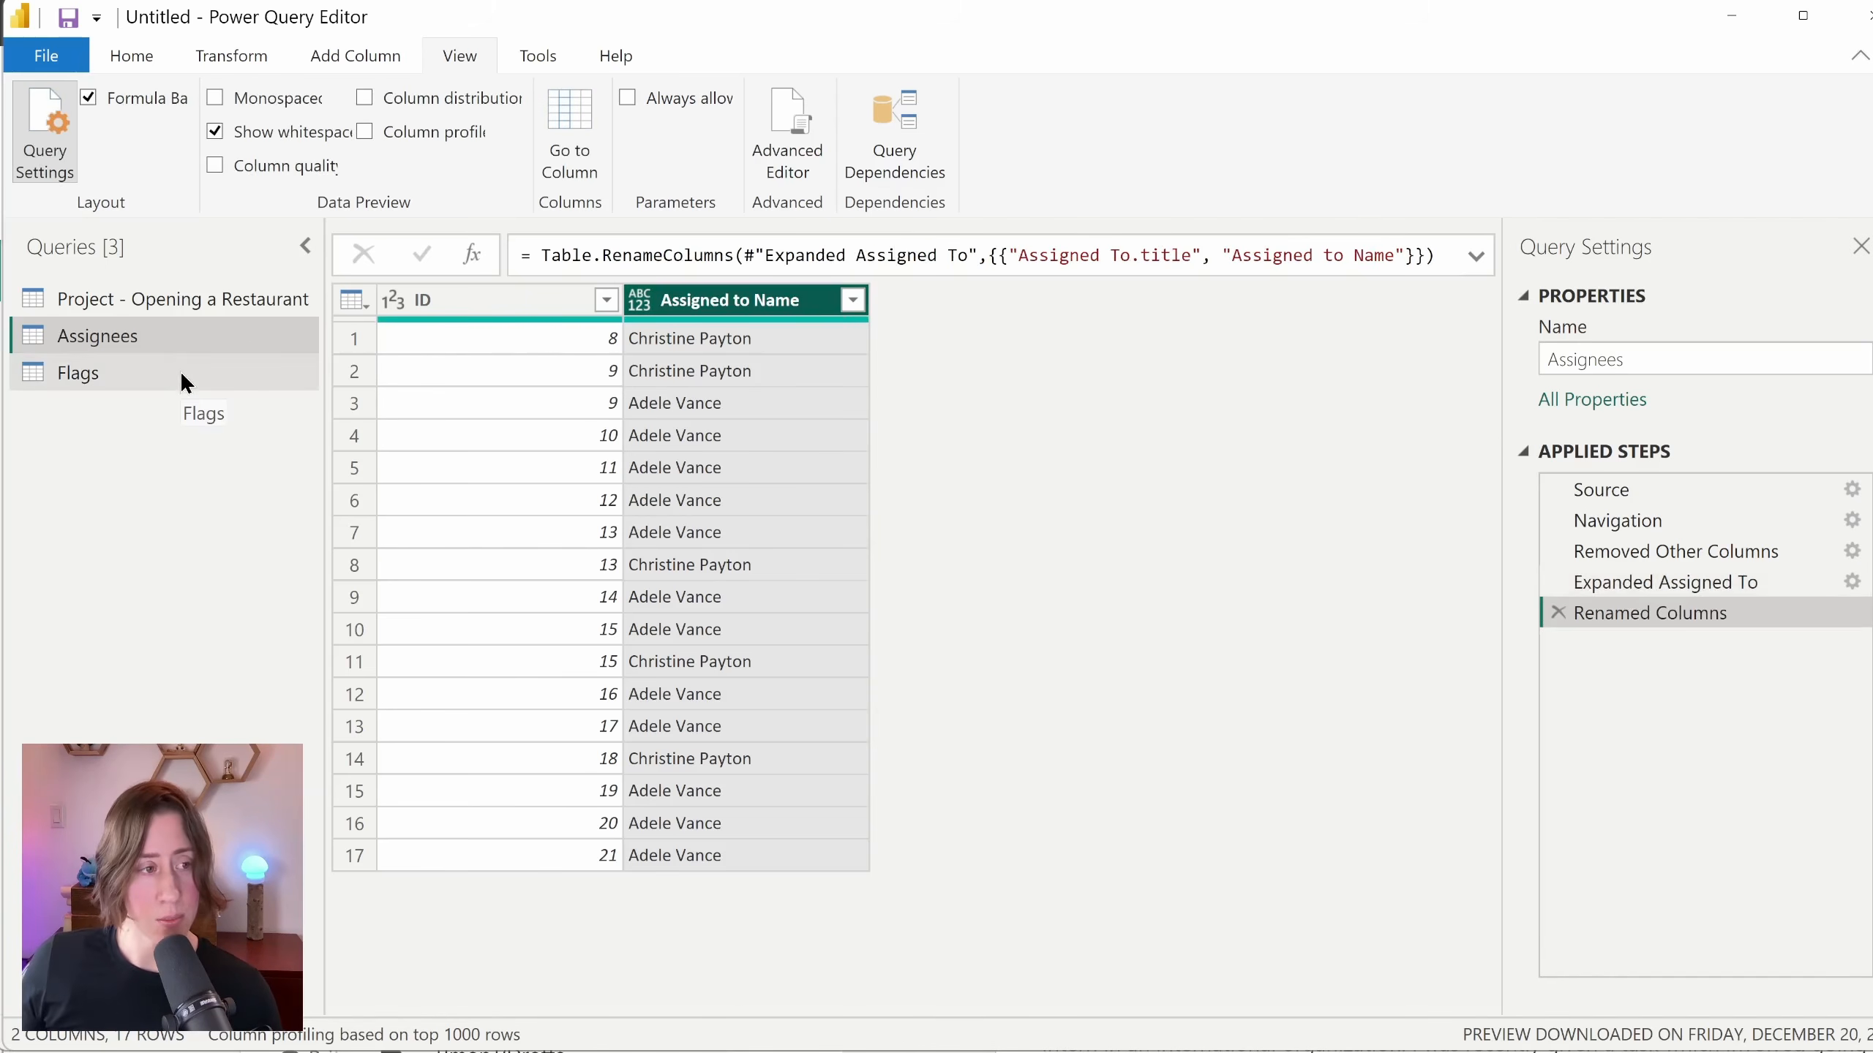
Step: In the Flags query, find the Flags and ID columns and remove all other columns
left_click(180, 371)
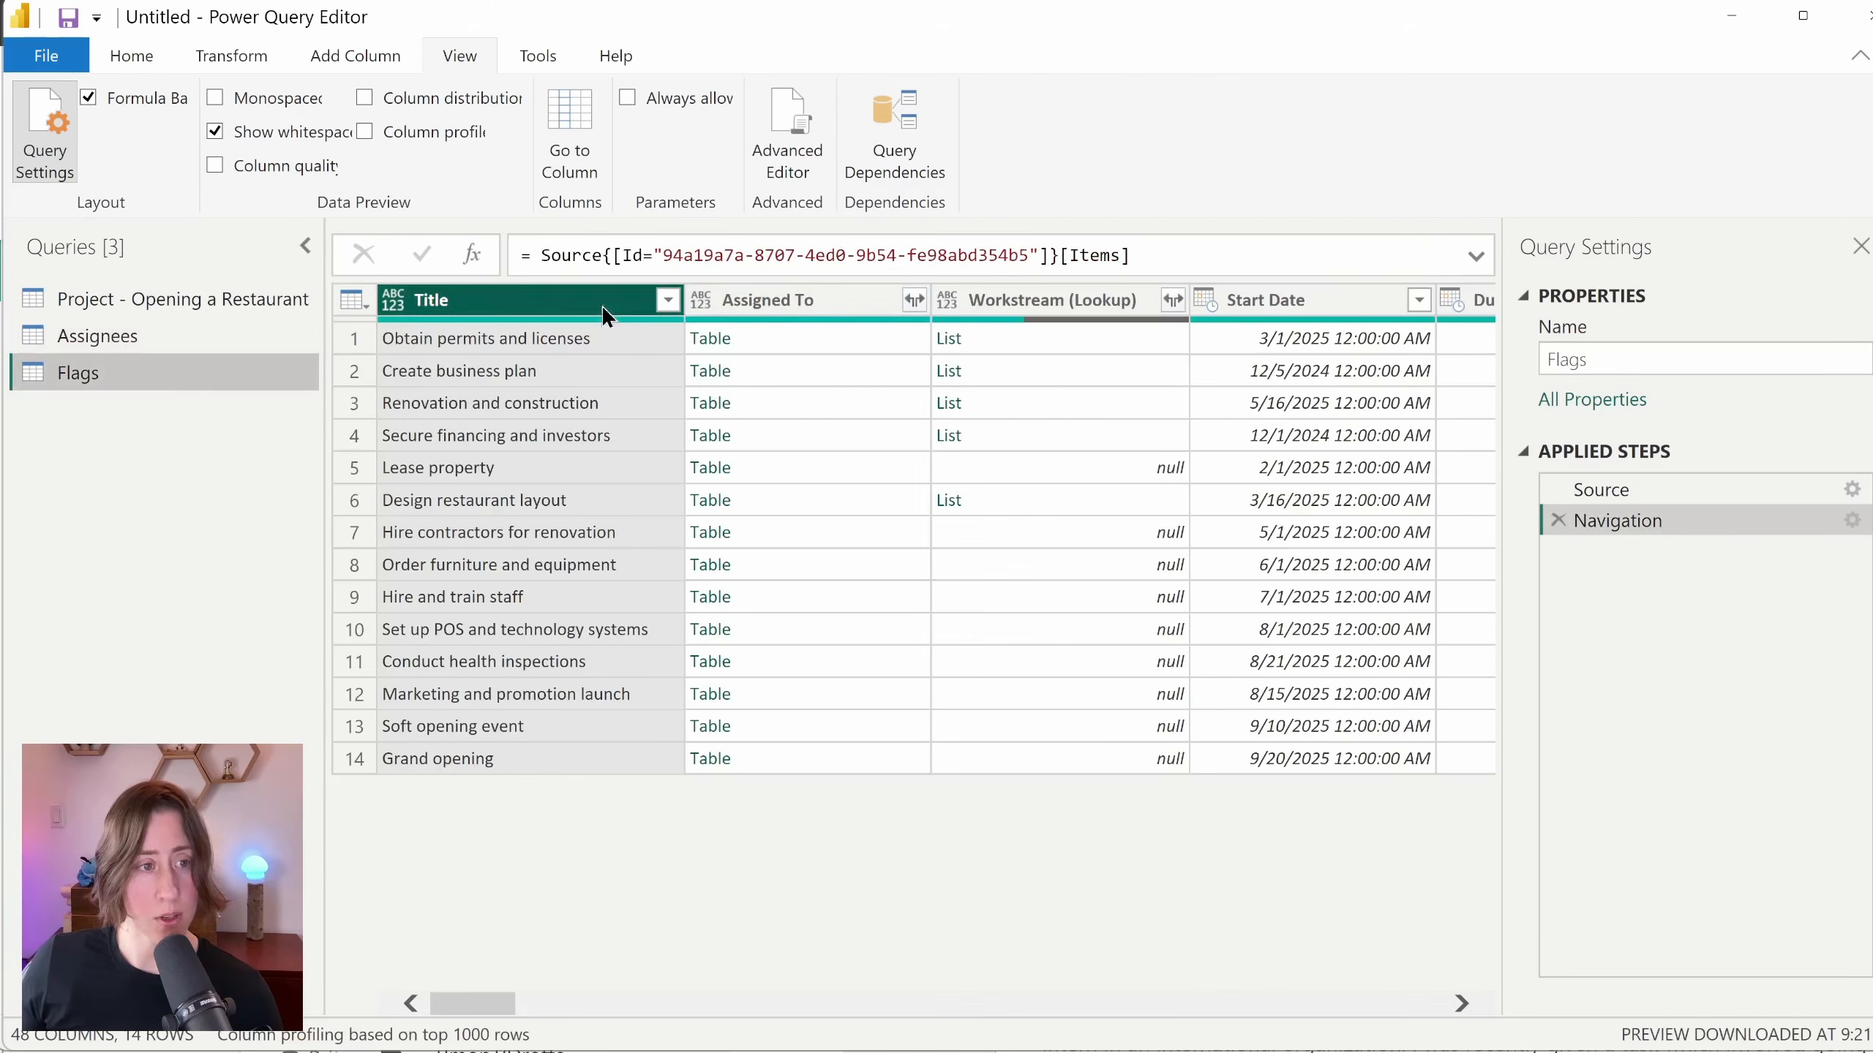
left_click(543, 146)
type("flags")
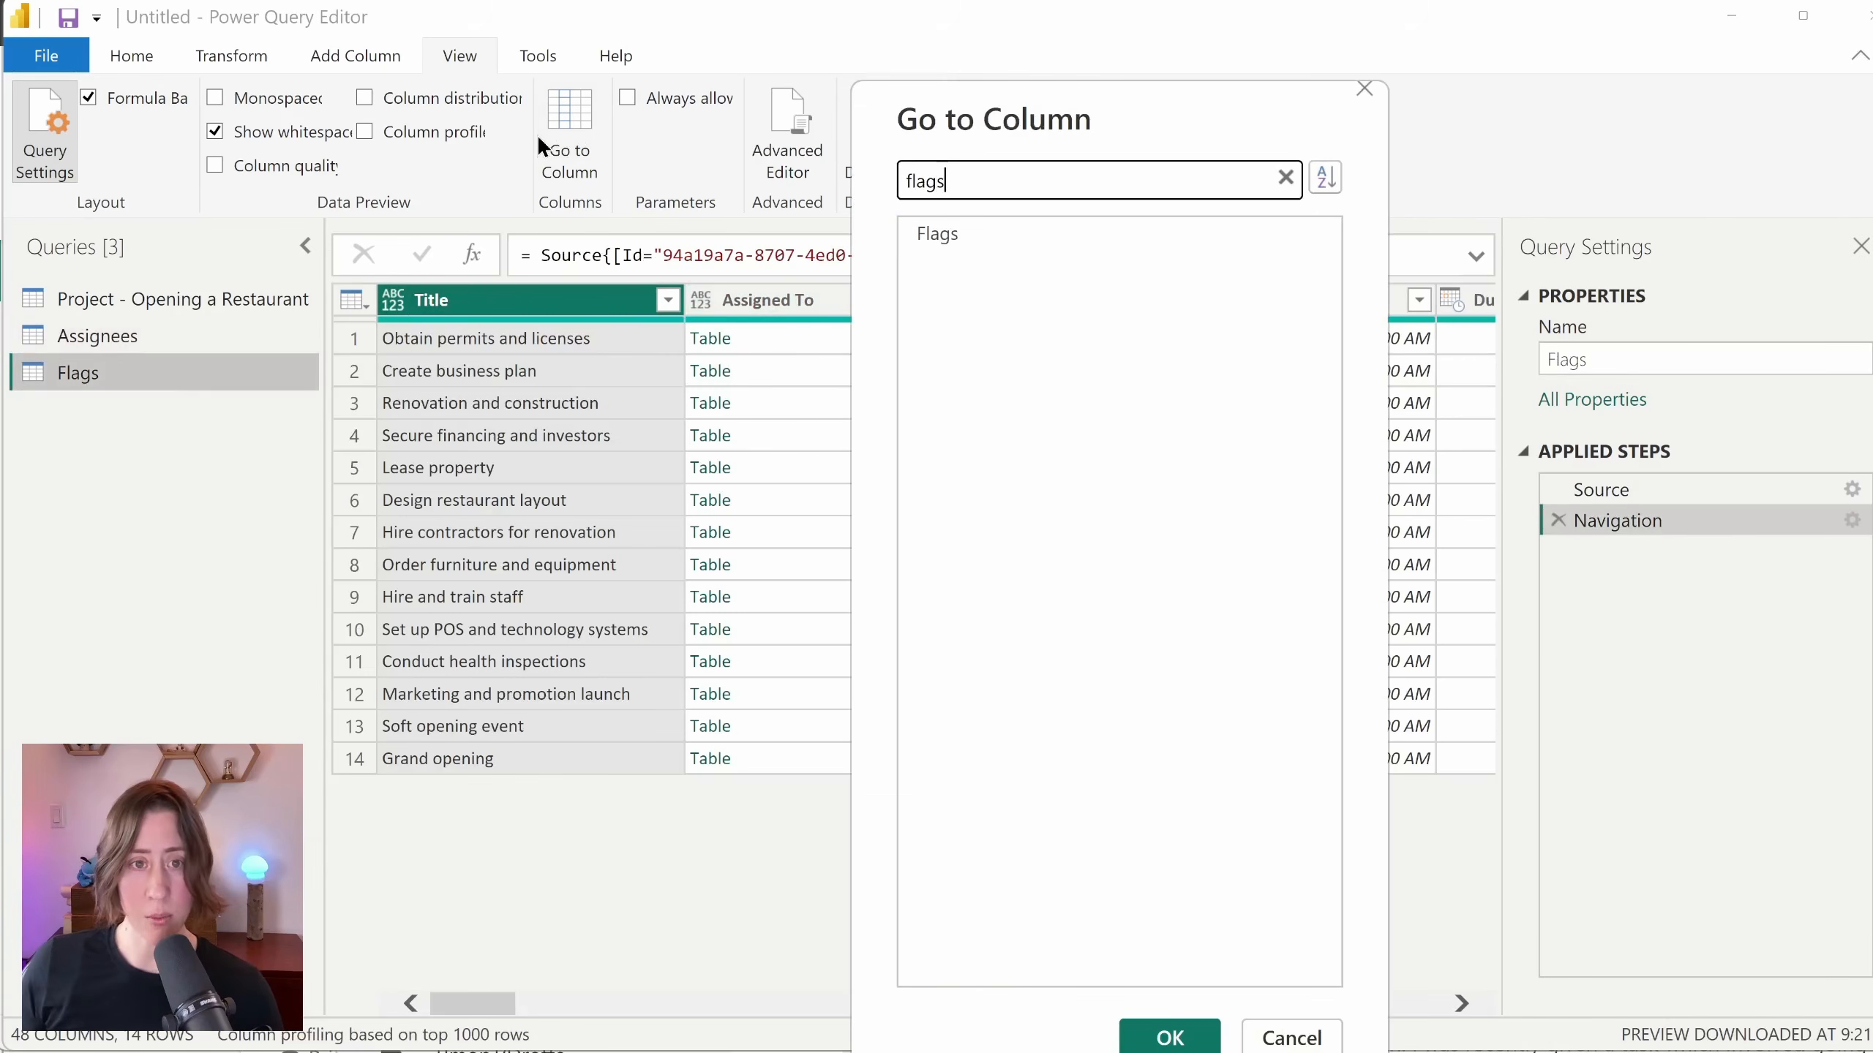
double_click(1103, 235)
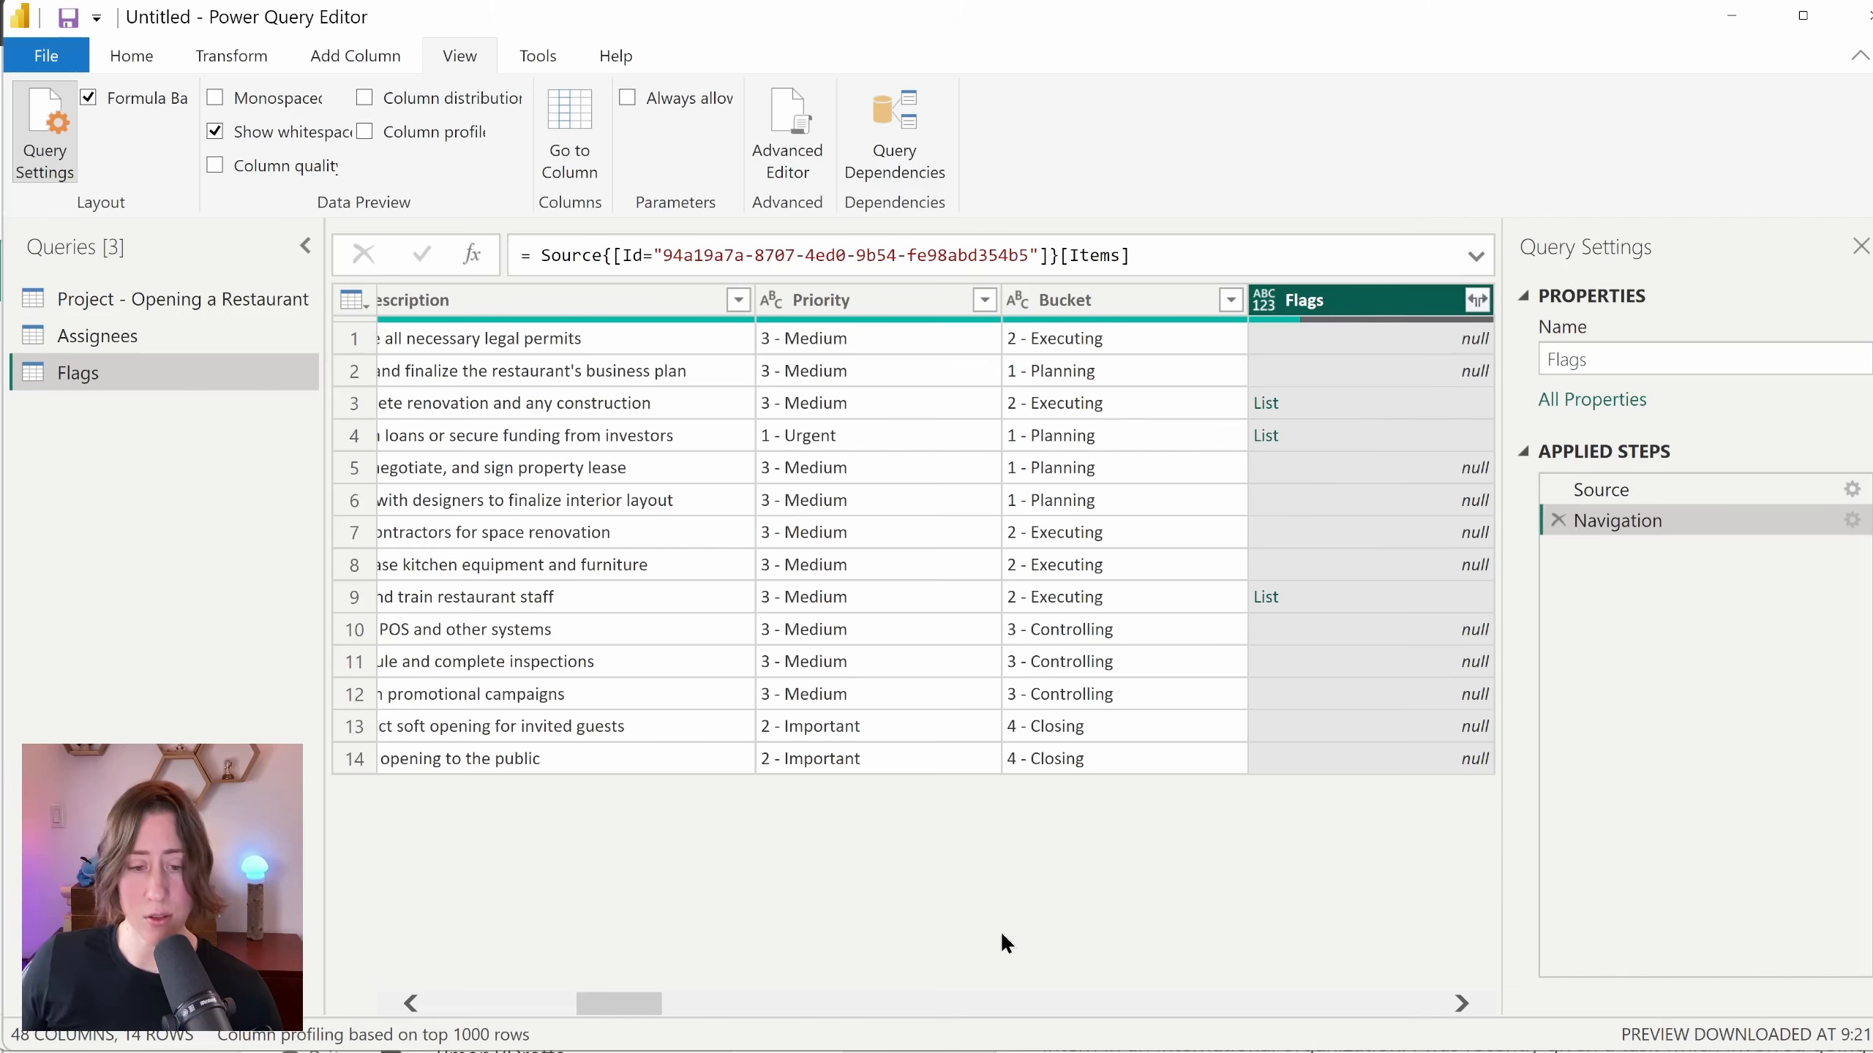
left_click_drag(619, 1003, 1084, 1003)
left_click(848, 299)
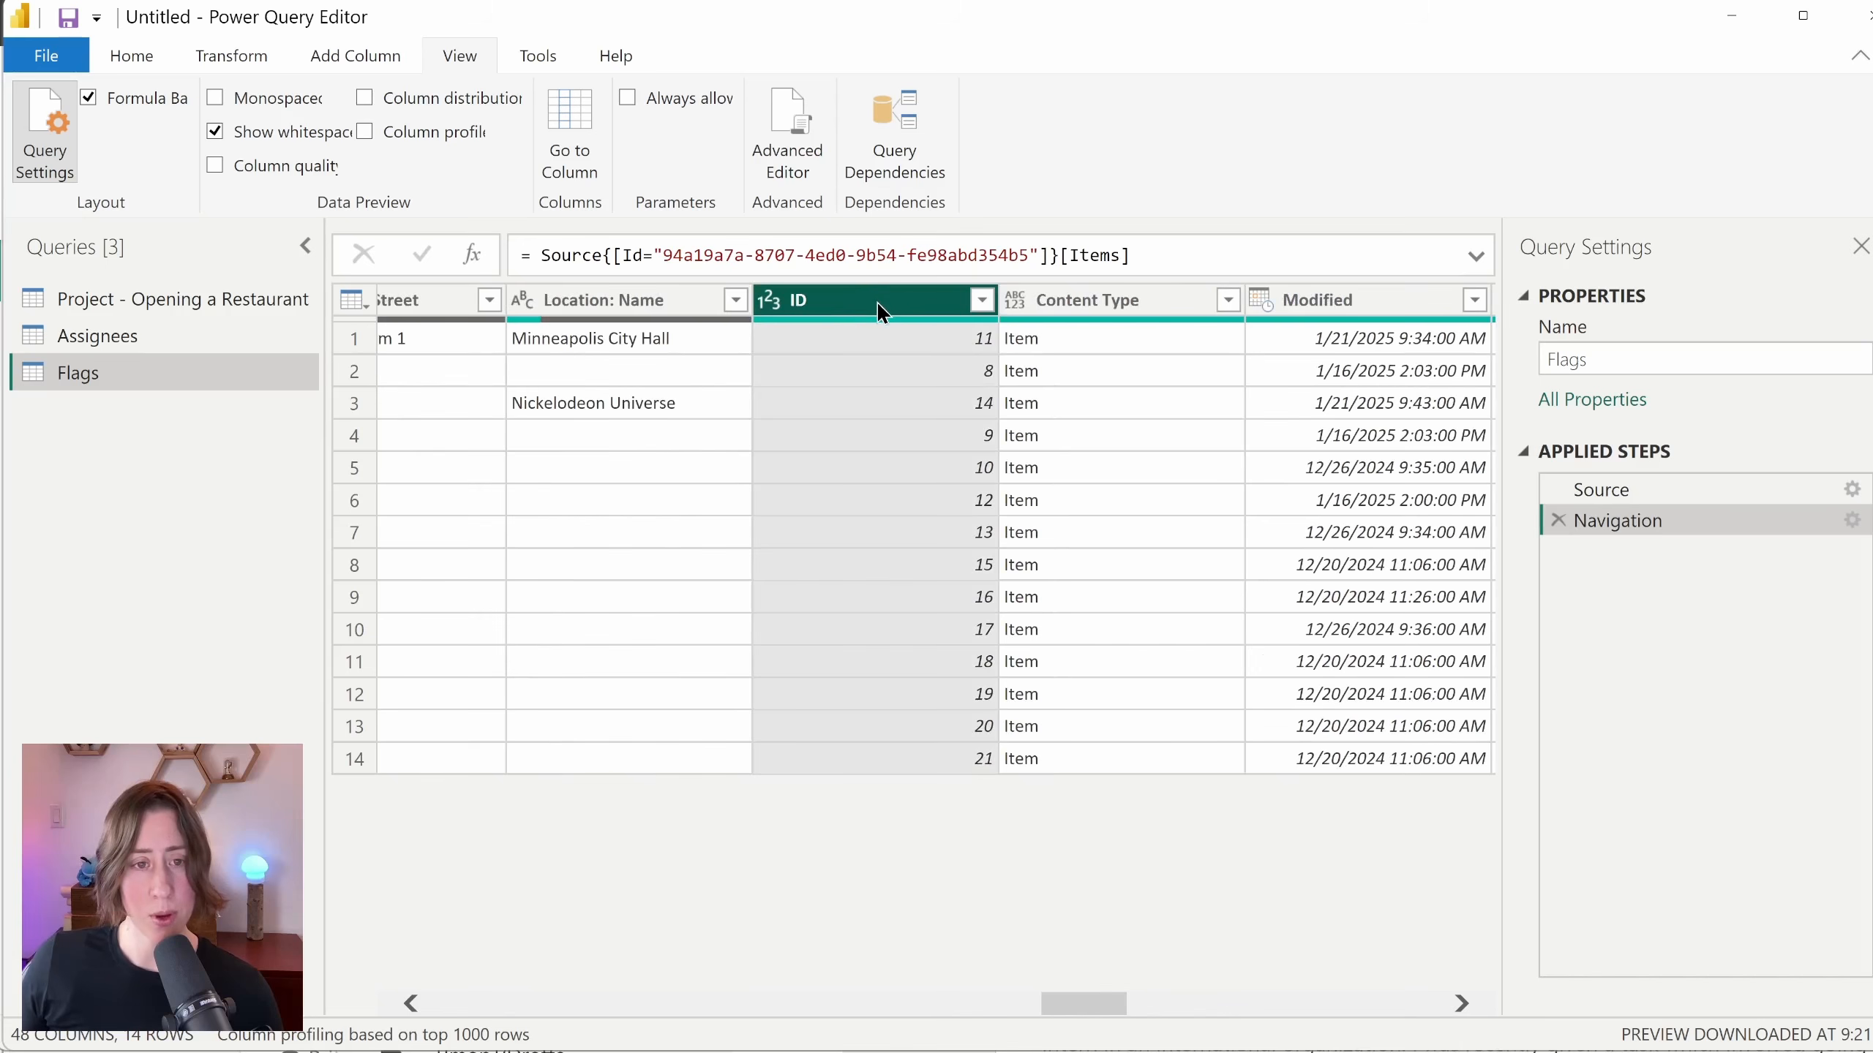
right_click(878, 310)
left_click(1021, 372)
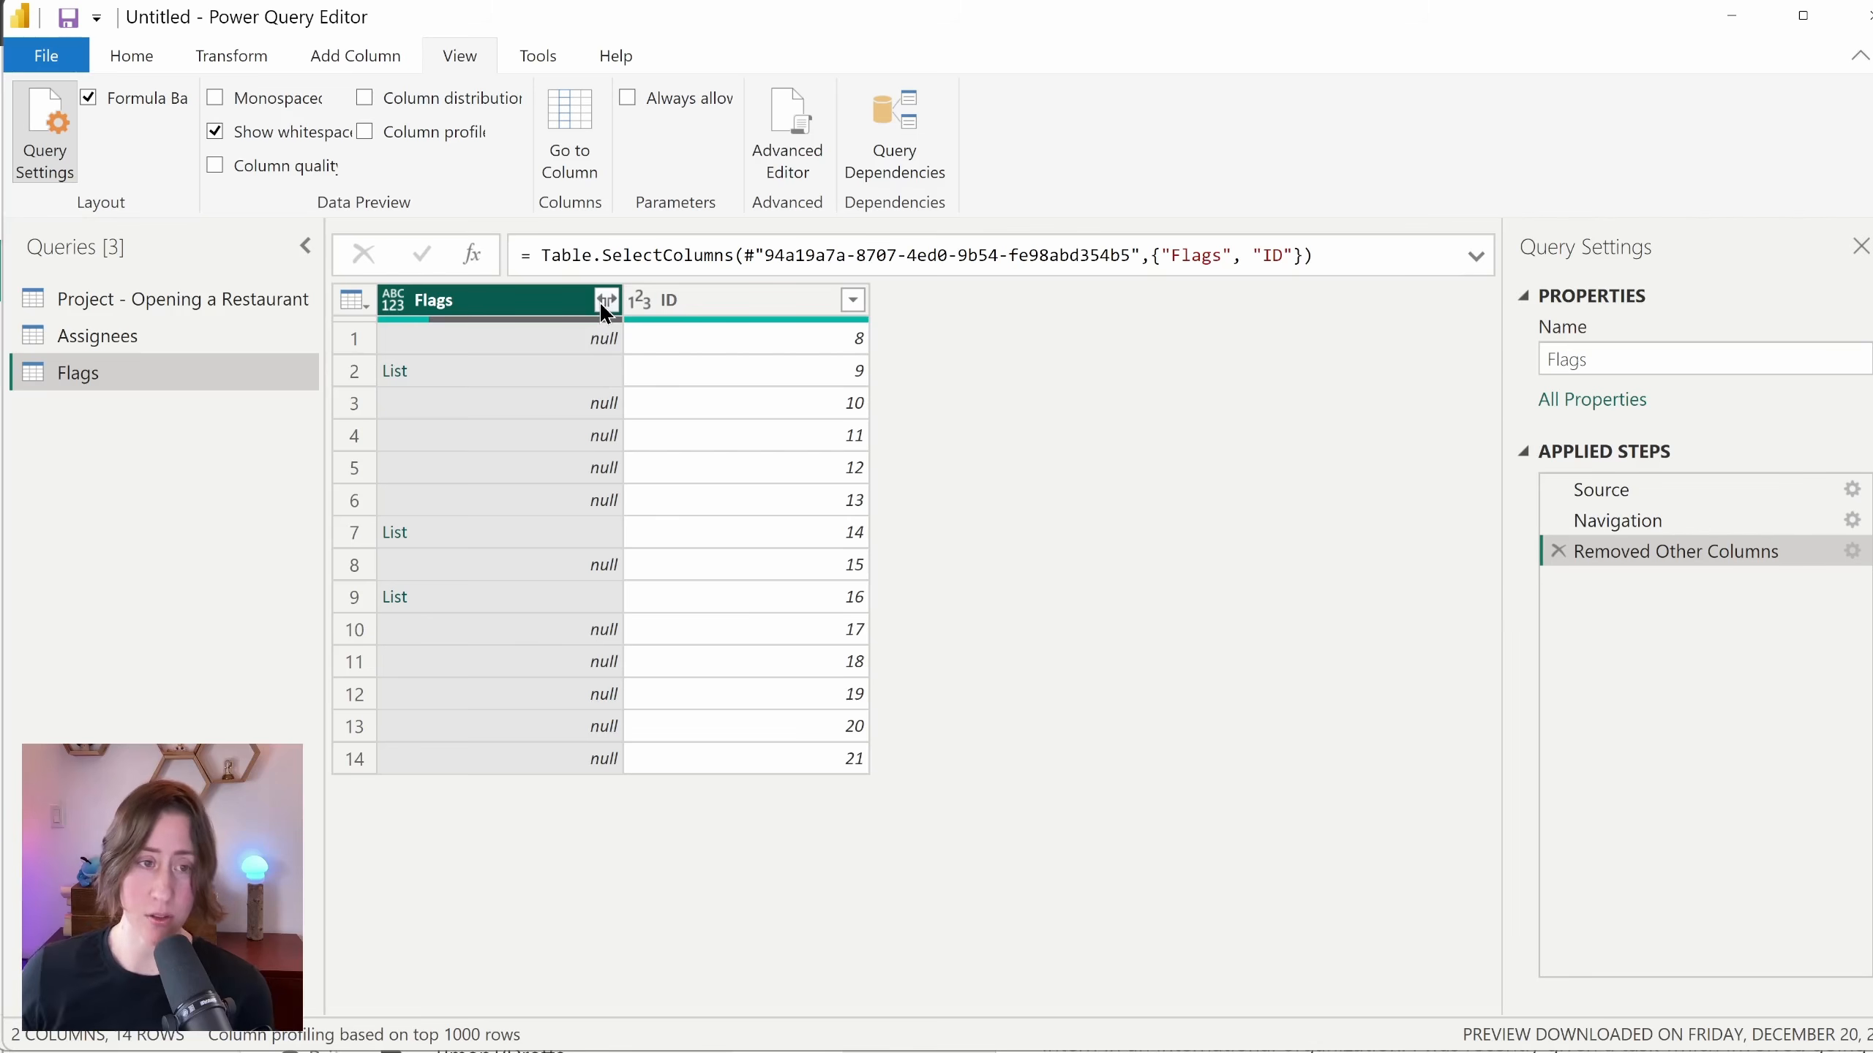
Step: Expand the lists in the Flags column to new rows and filter out the empty values
left_click(604, 302)
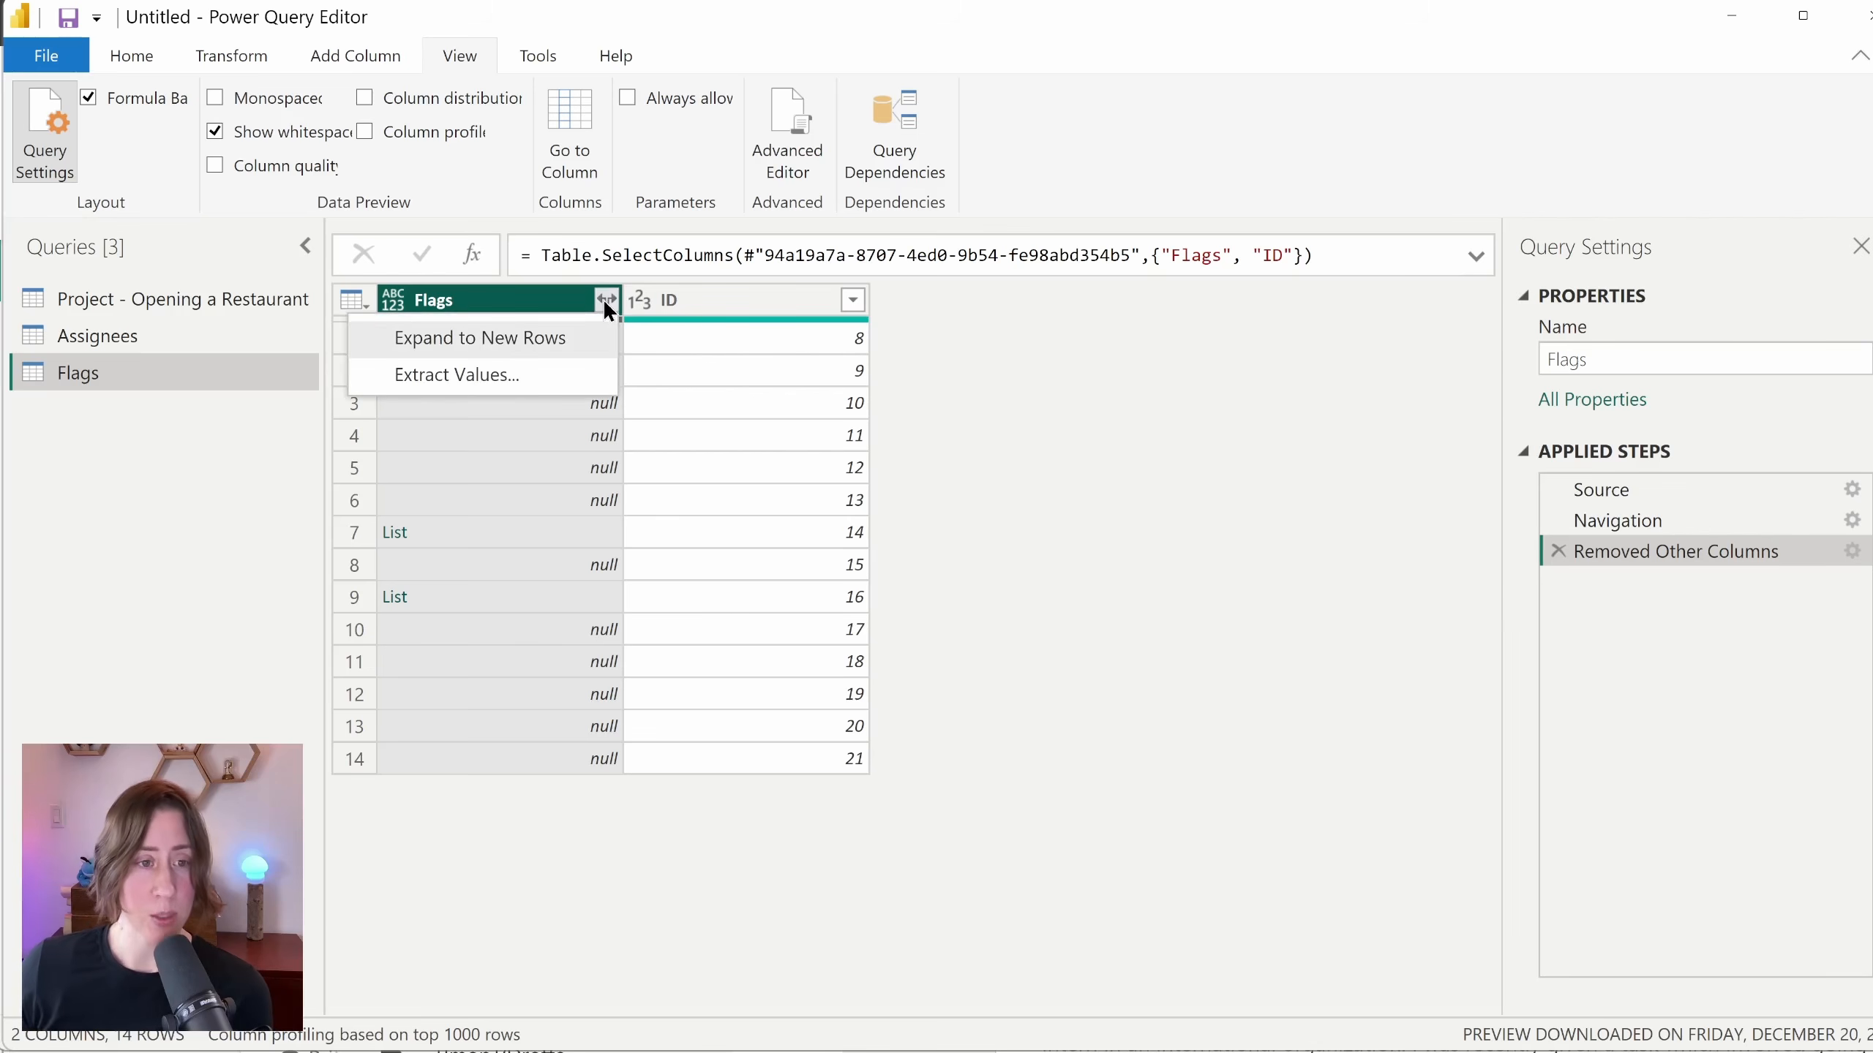
left_click(457, 343)
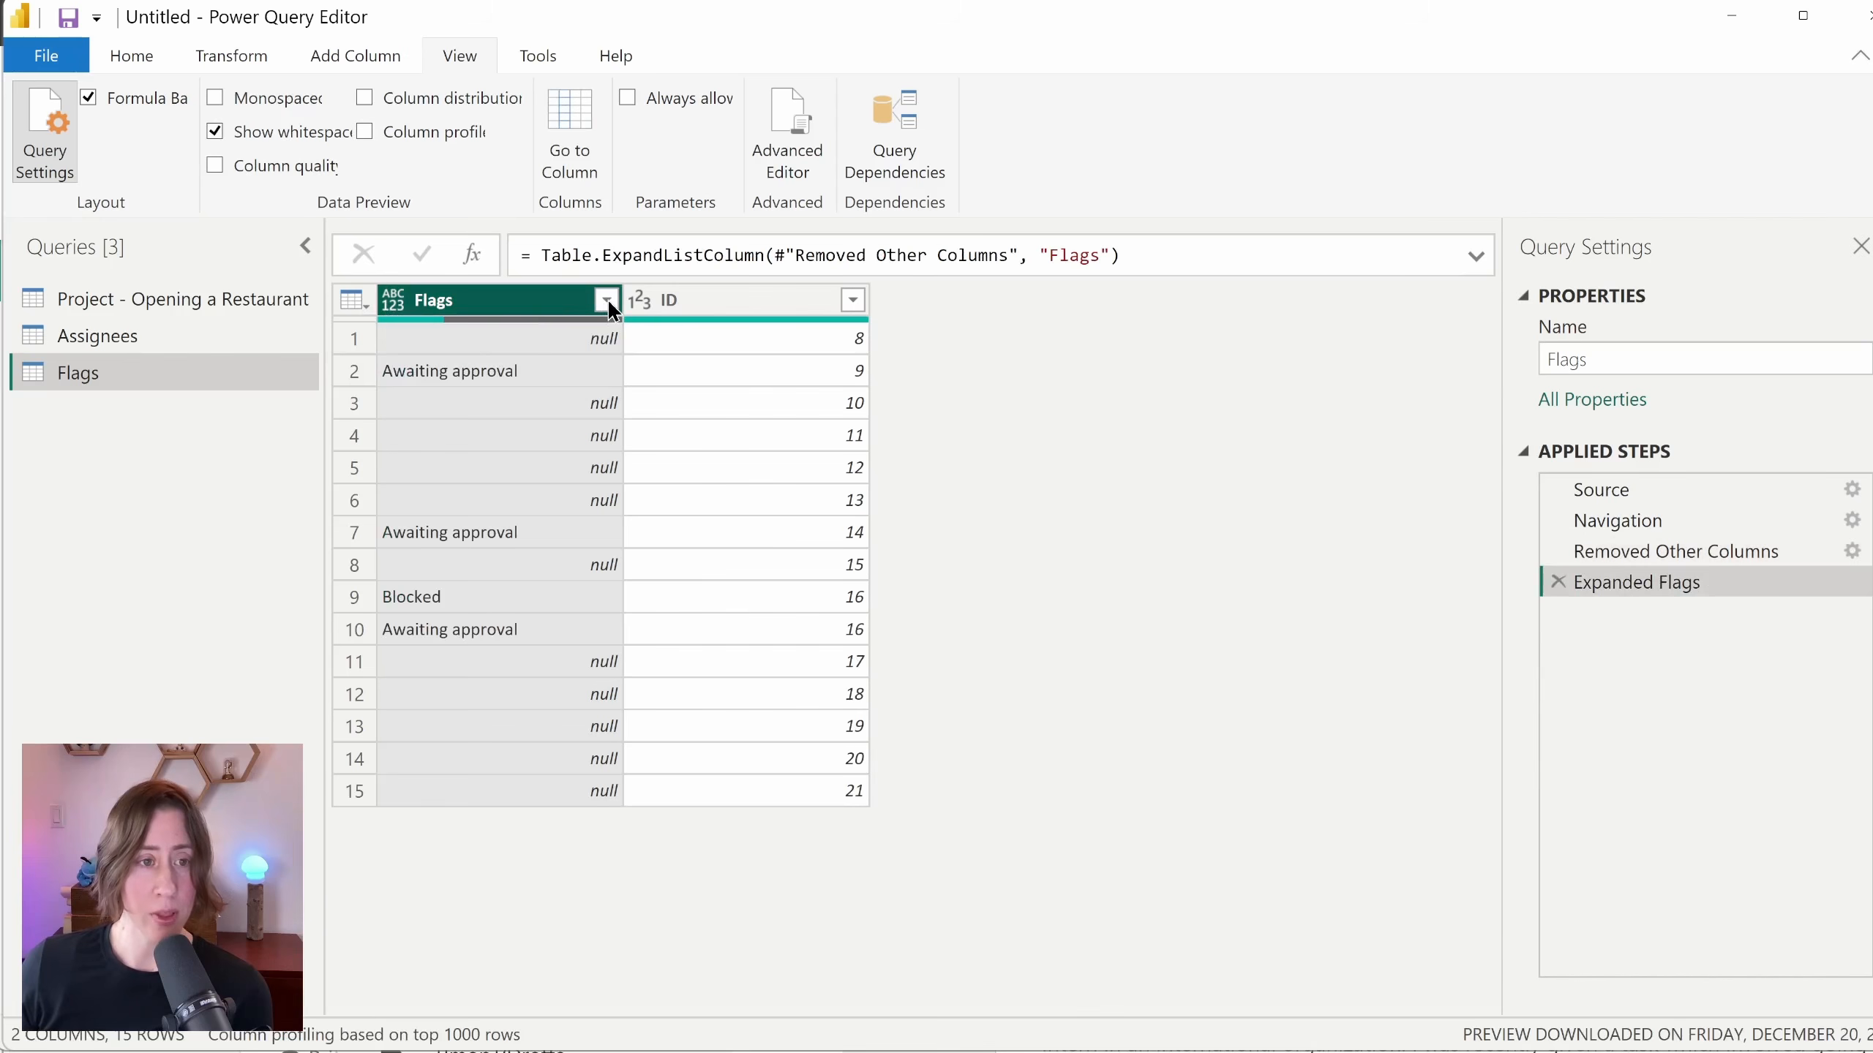
left_click(606, 302)
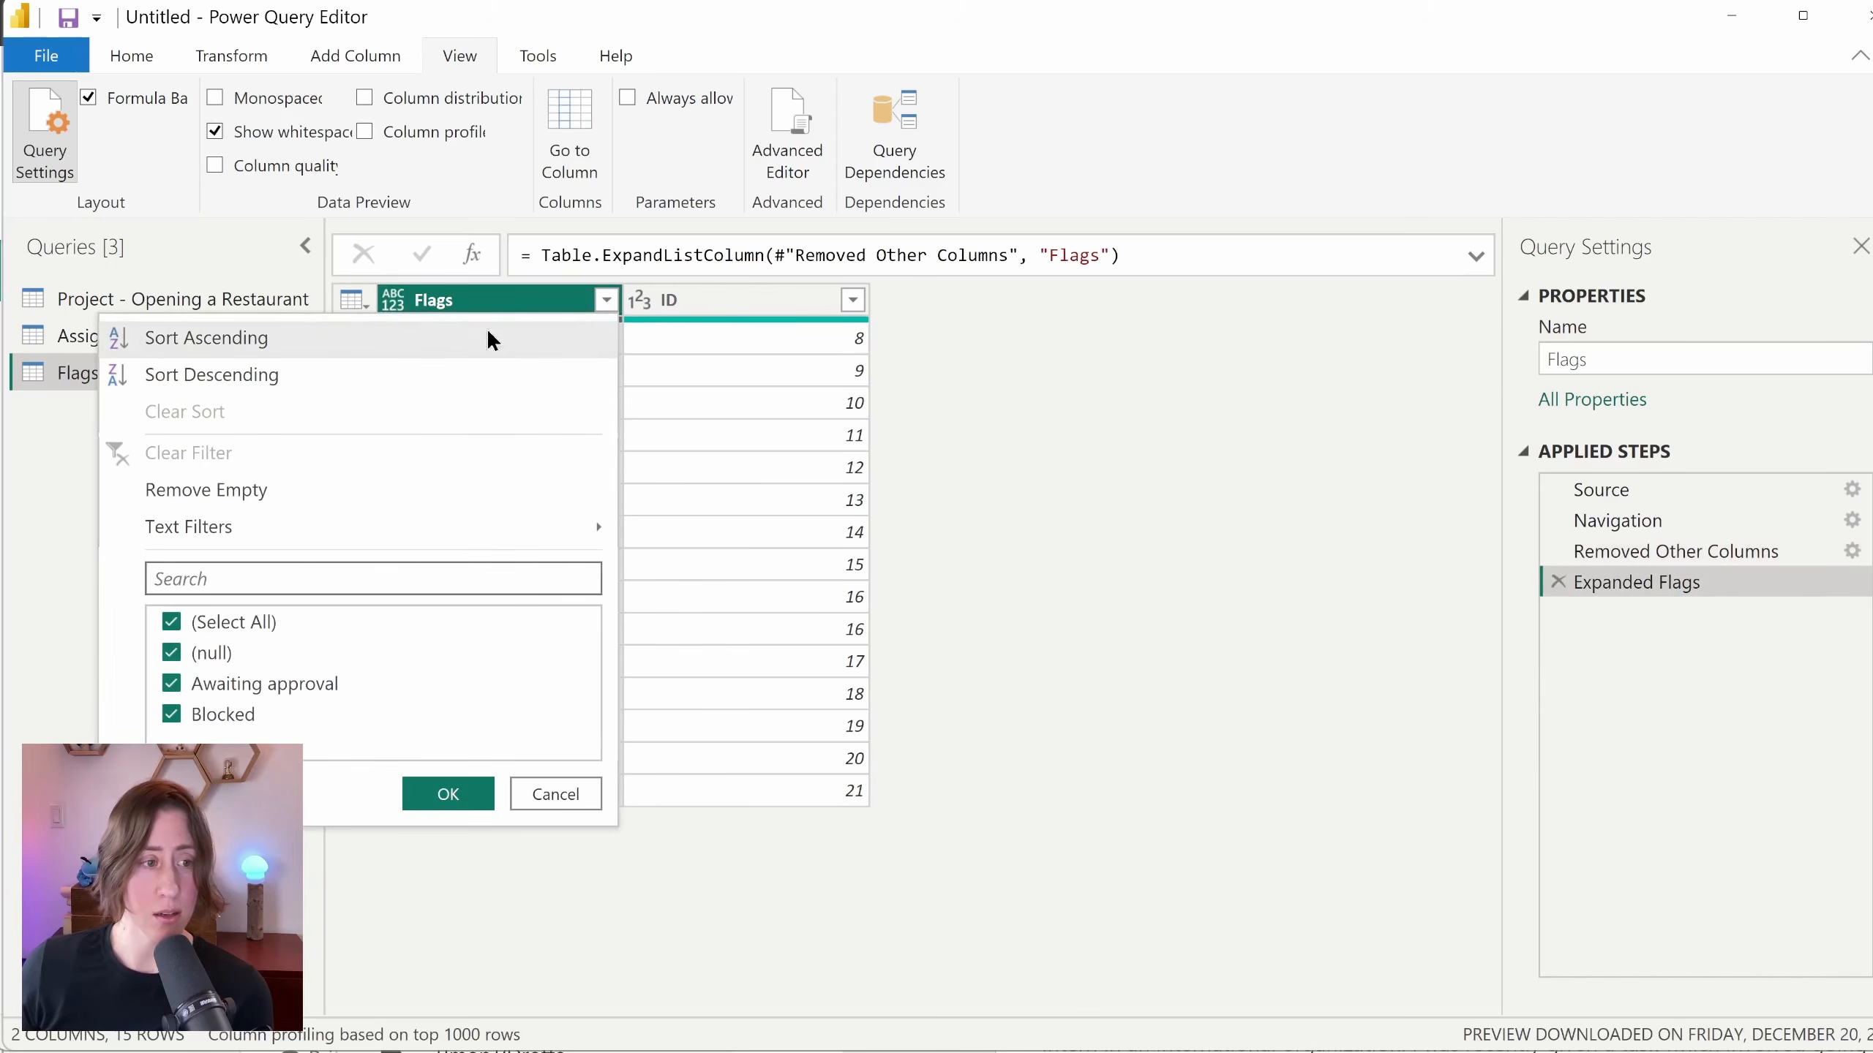
left_click(439, 489)
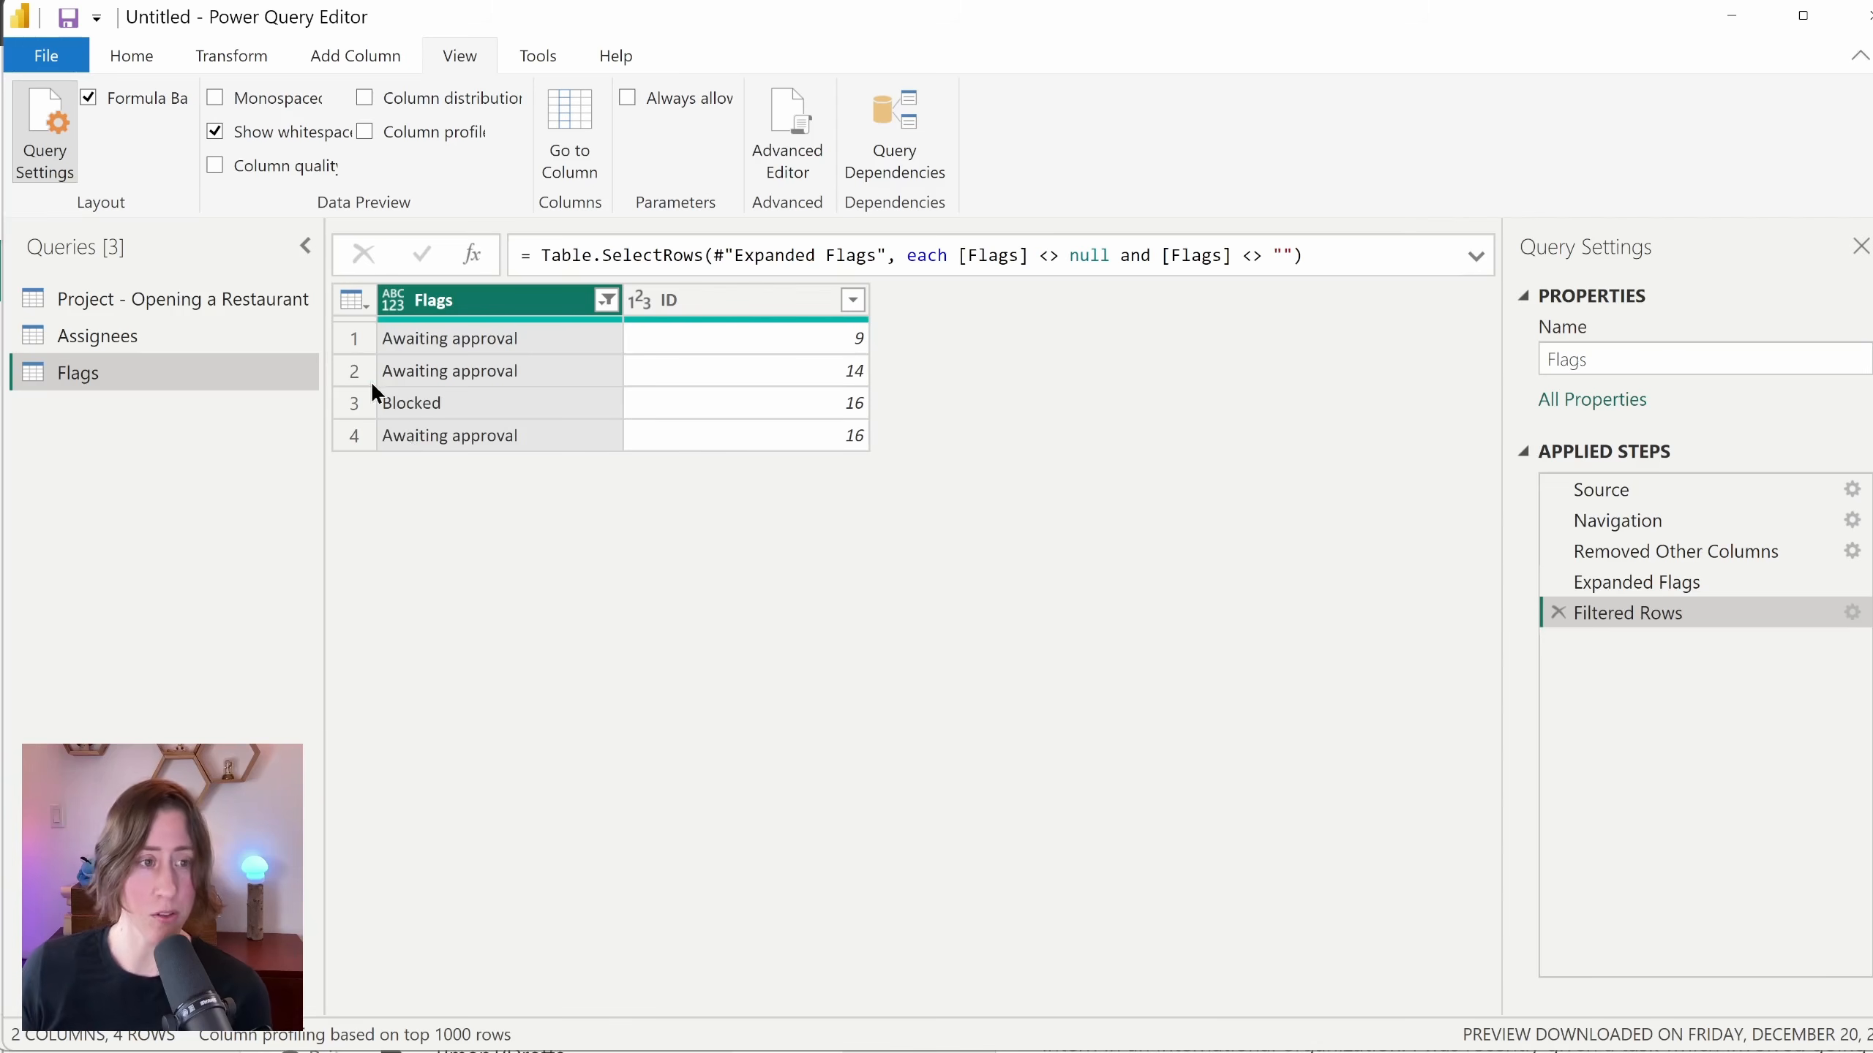
Step: Rename the original Project - Opening a Restaurant query as Tasks
left_click(164, 295)
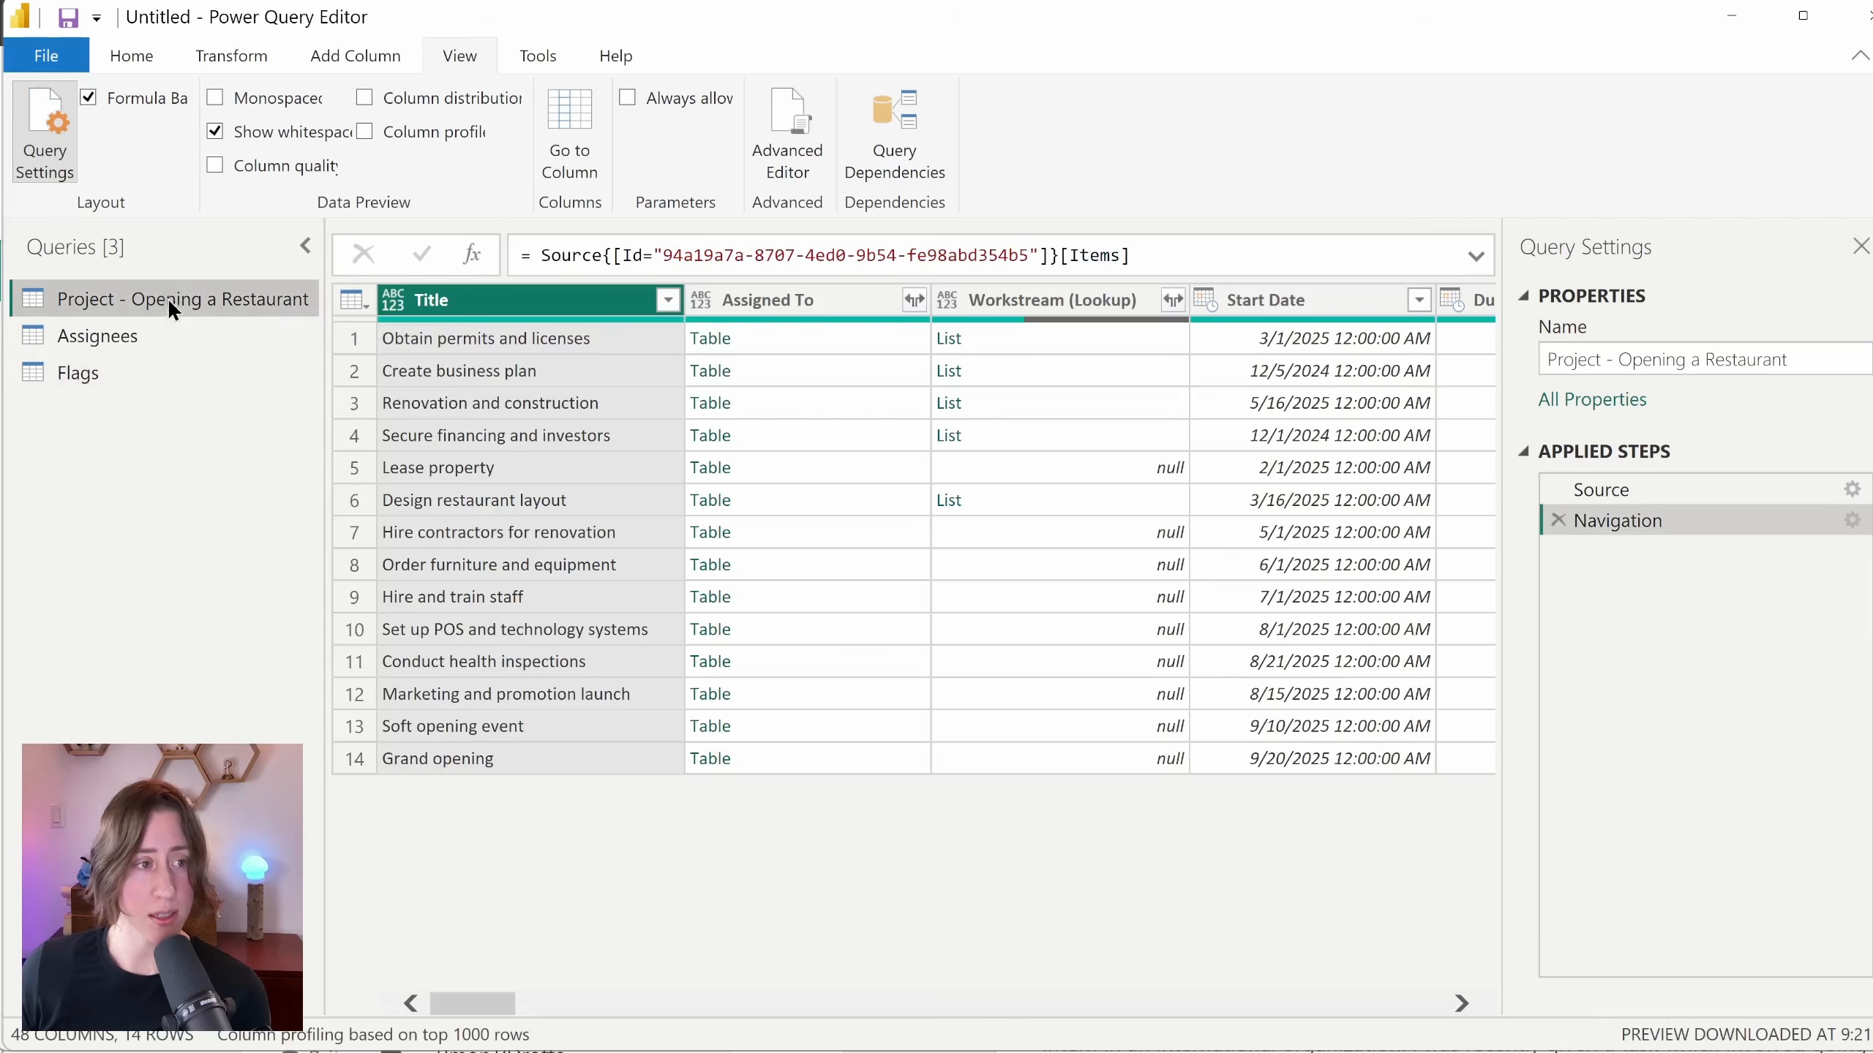
left_click(167, 299)
type("Tasks")
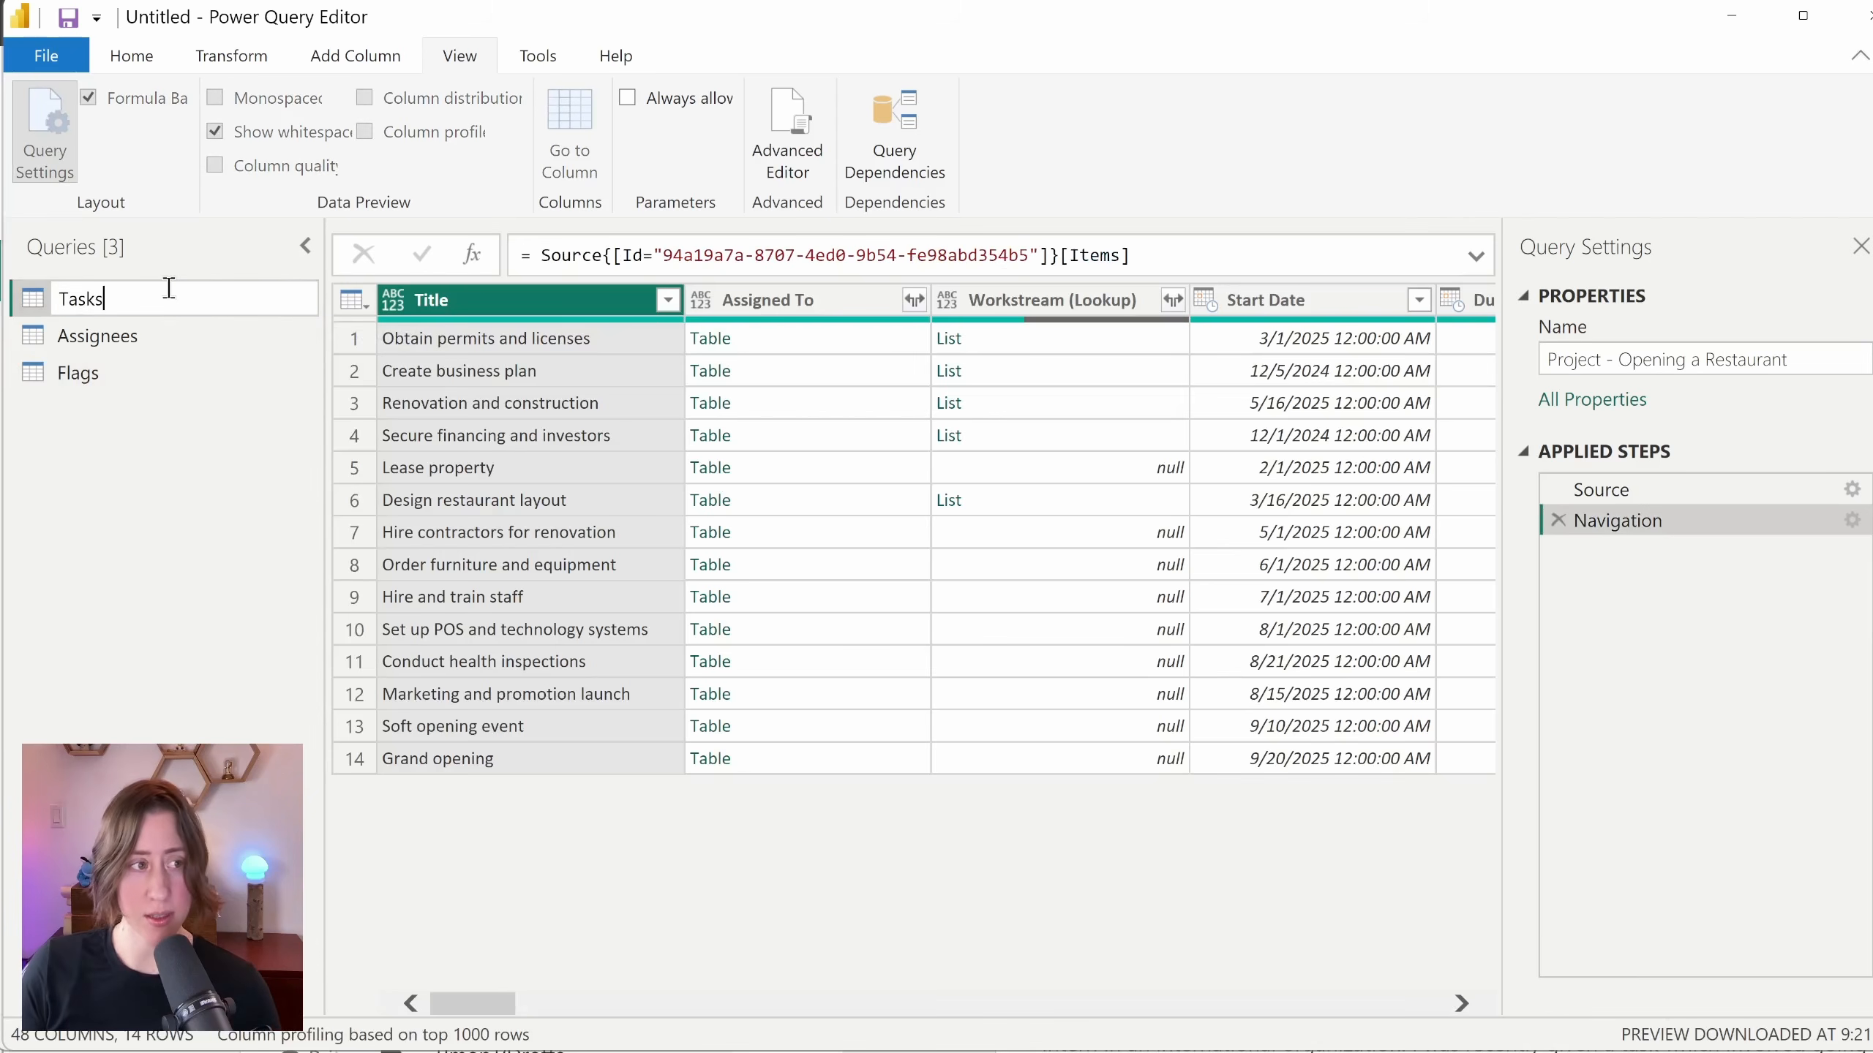
key("Return")
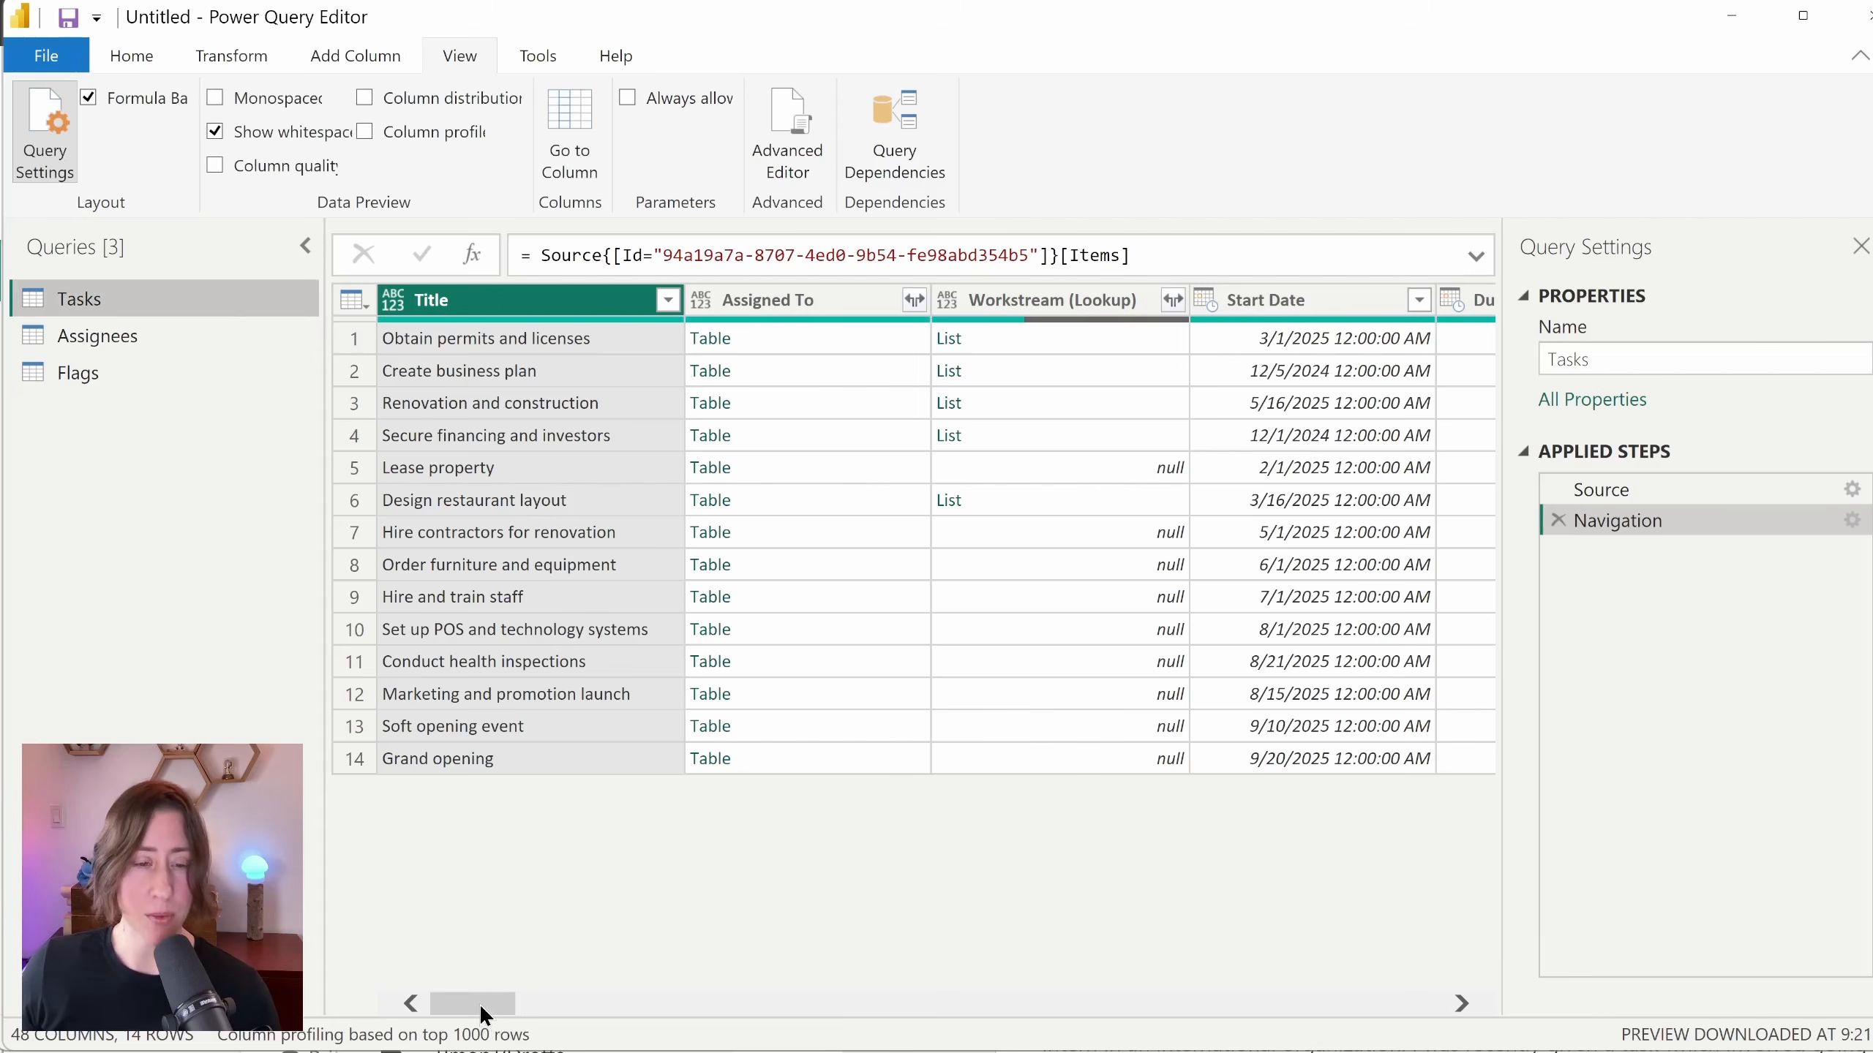
Step: Change the data type of the Start Date and Due date columns in the Tasks query to Date
left_click_drag(474, 997, 512, 1005)
left_click(828, 299)
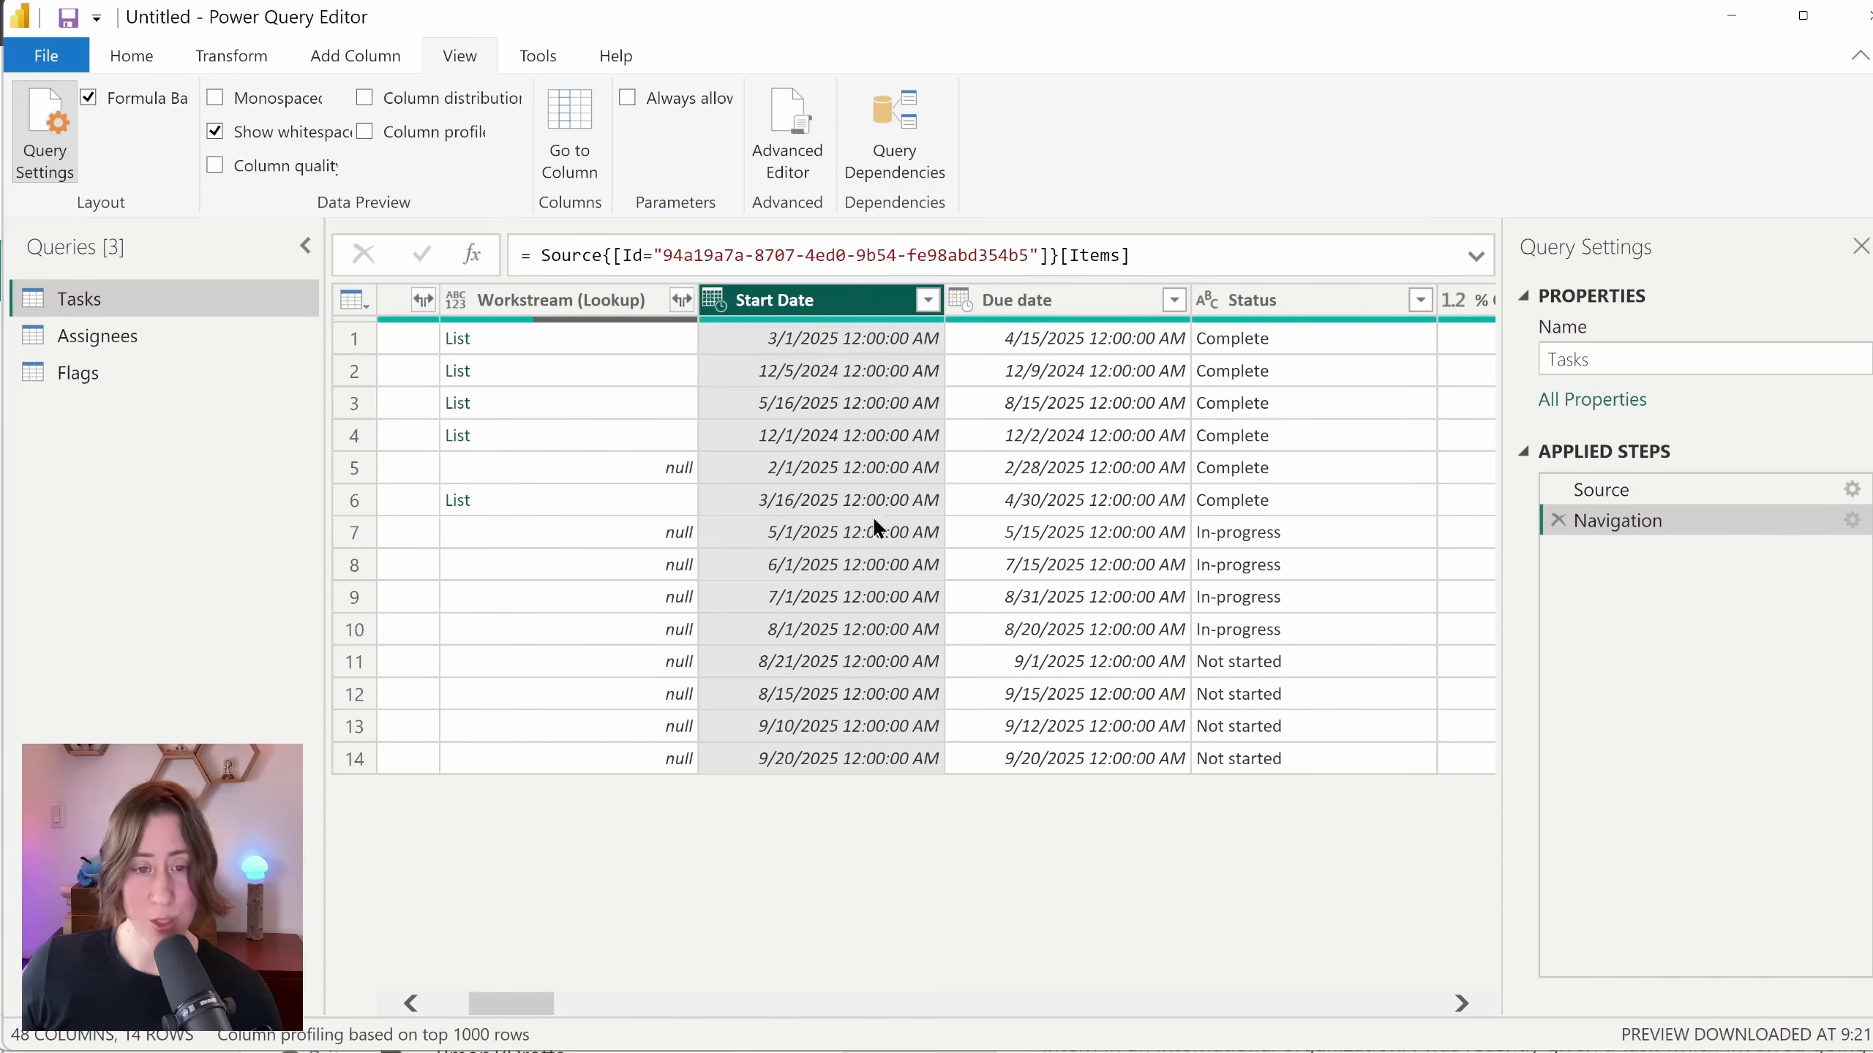
left_click(1029, 306, "ctrl")
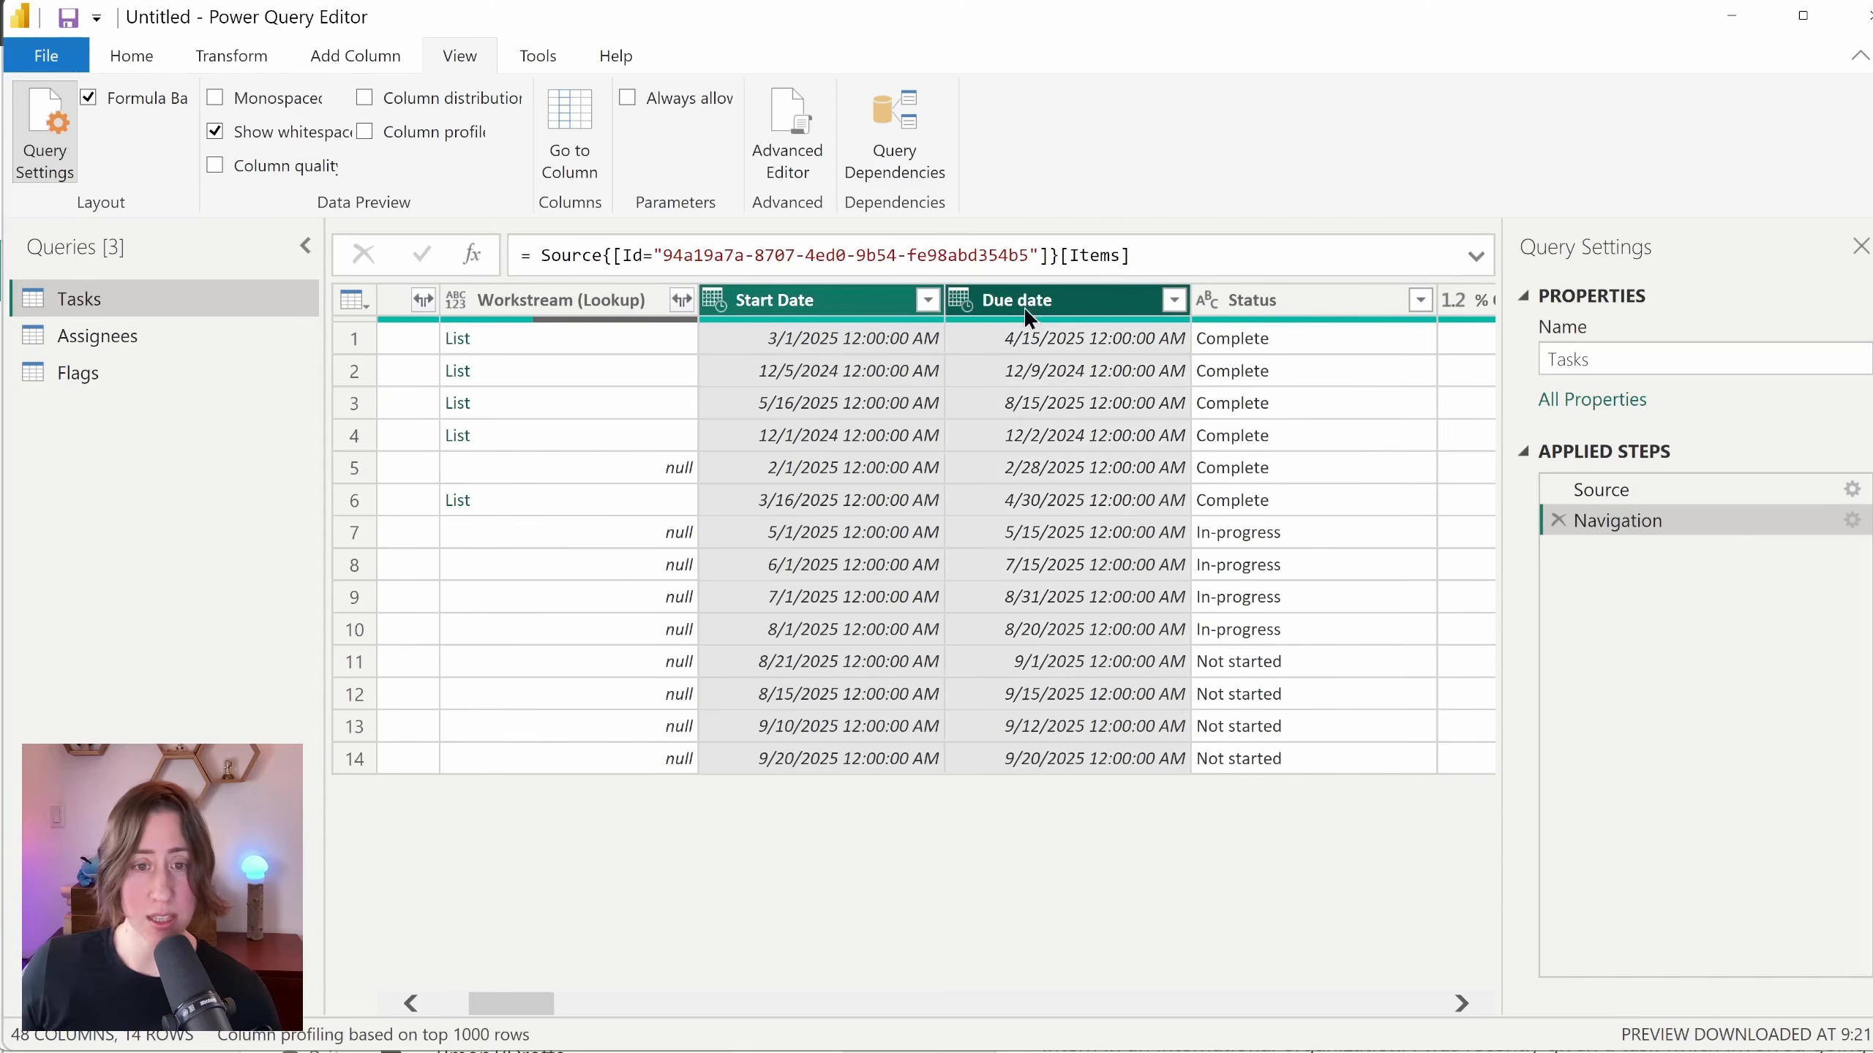
mouse_move(523, 1003)
left_mouse_down()
mouse_move(568, 1013)
mouse_move(506, 1011)
left_mouse_up()
left_click(138, 49)
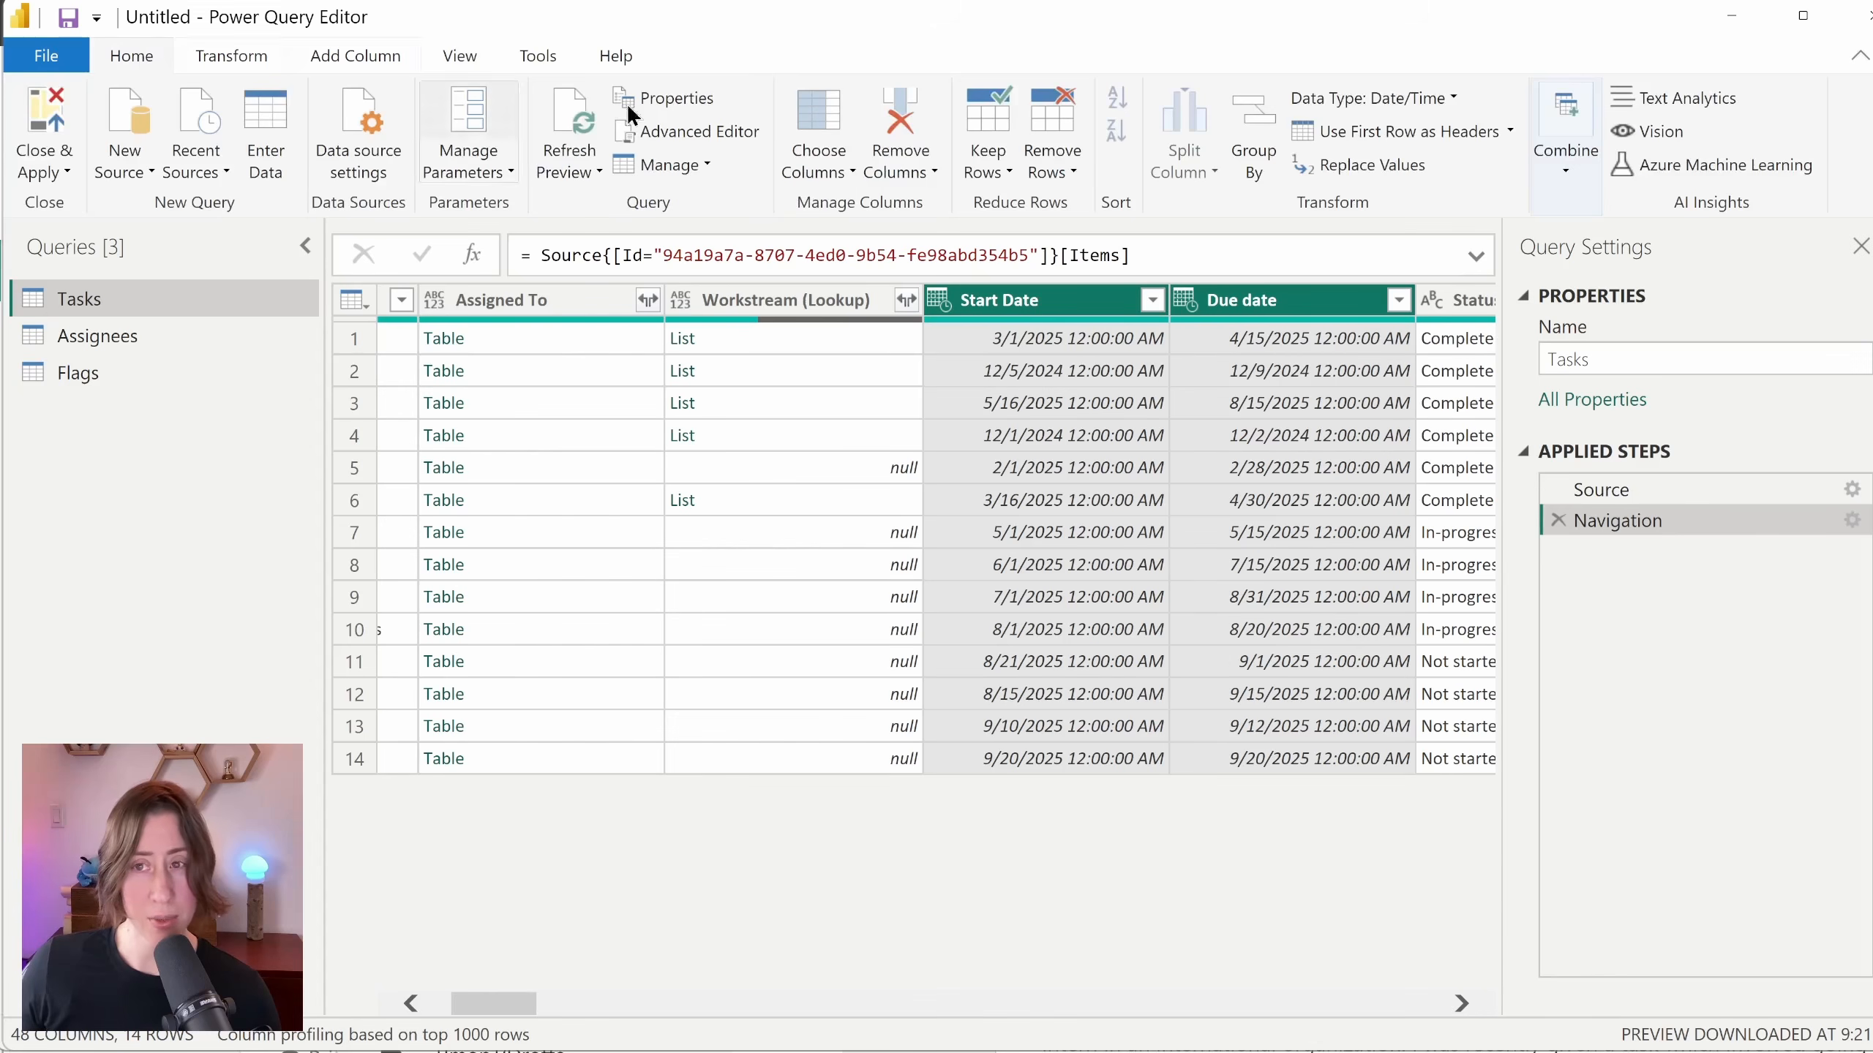
left_click(1323, 106)
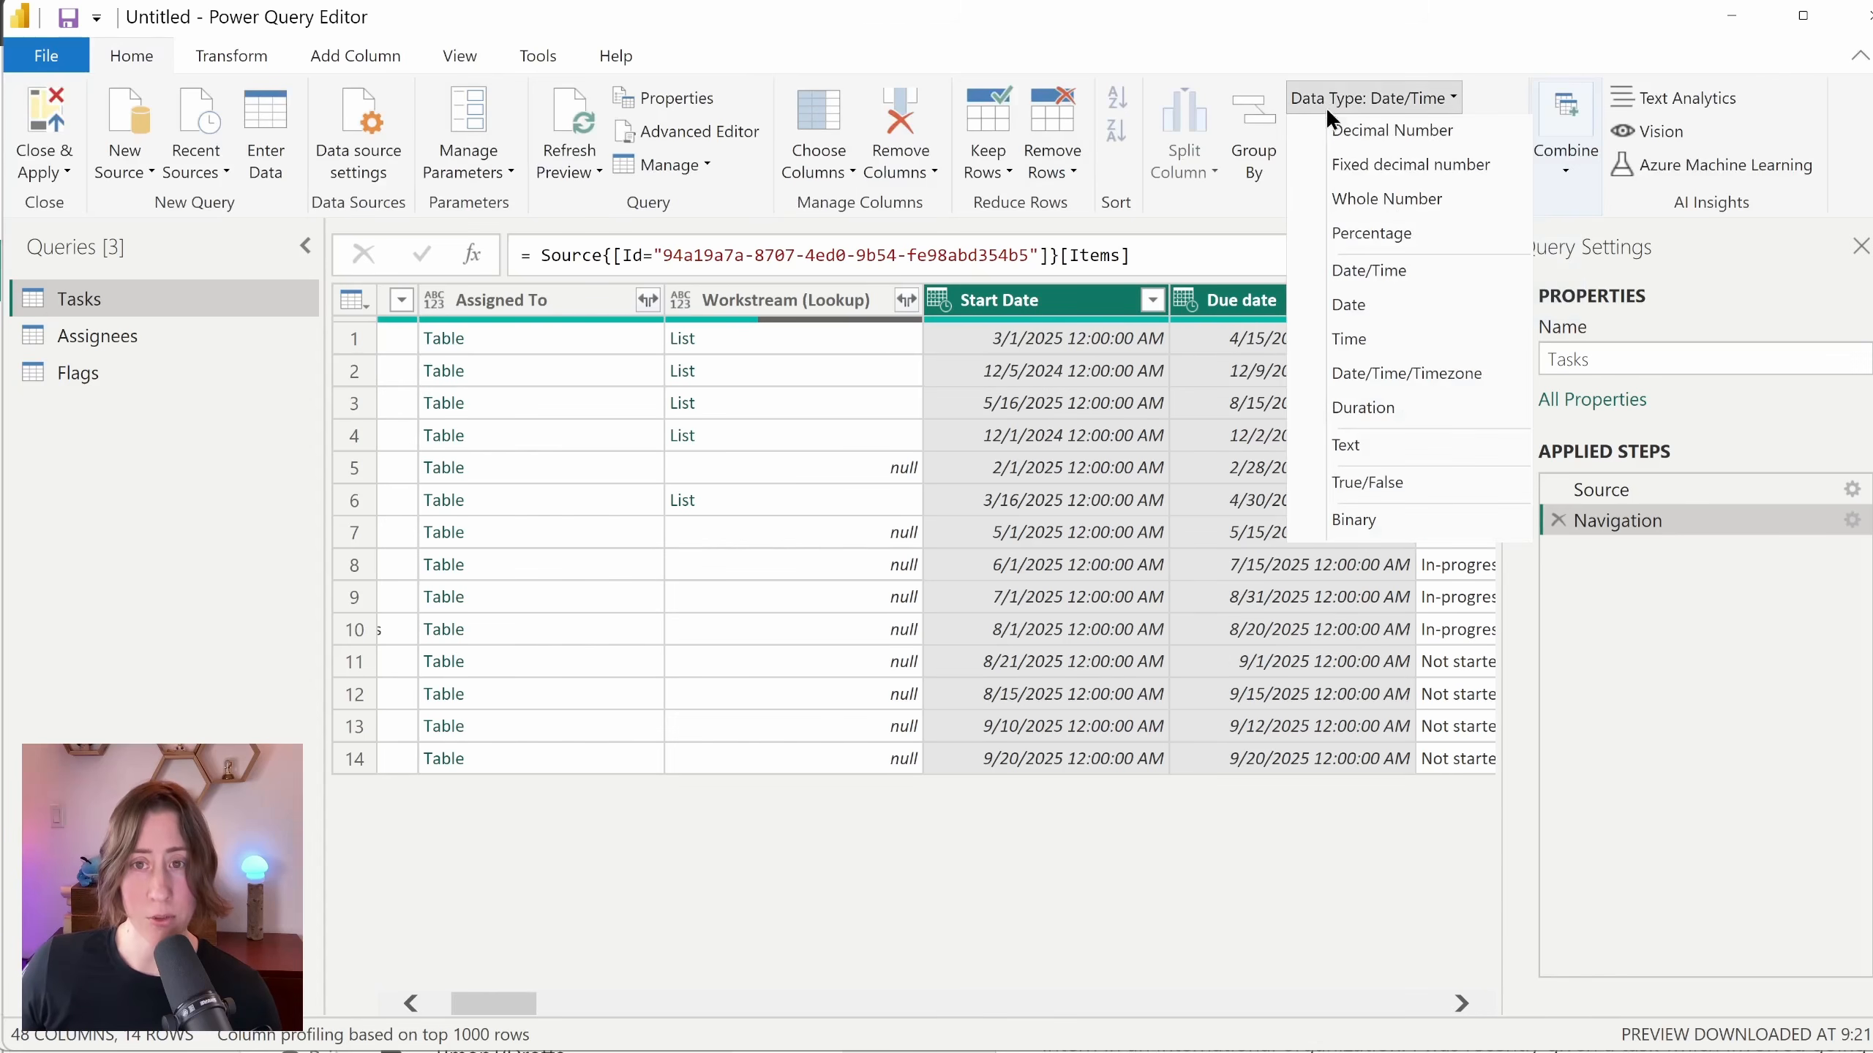
left_click(1362, 311)
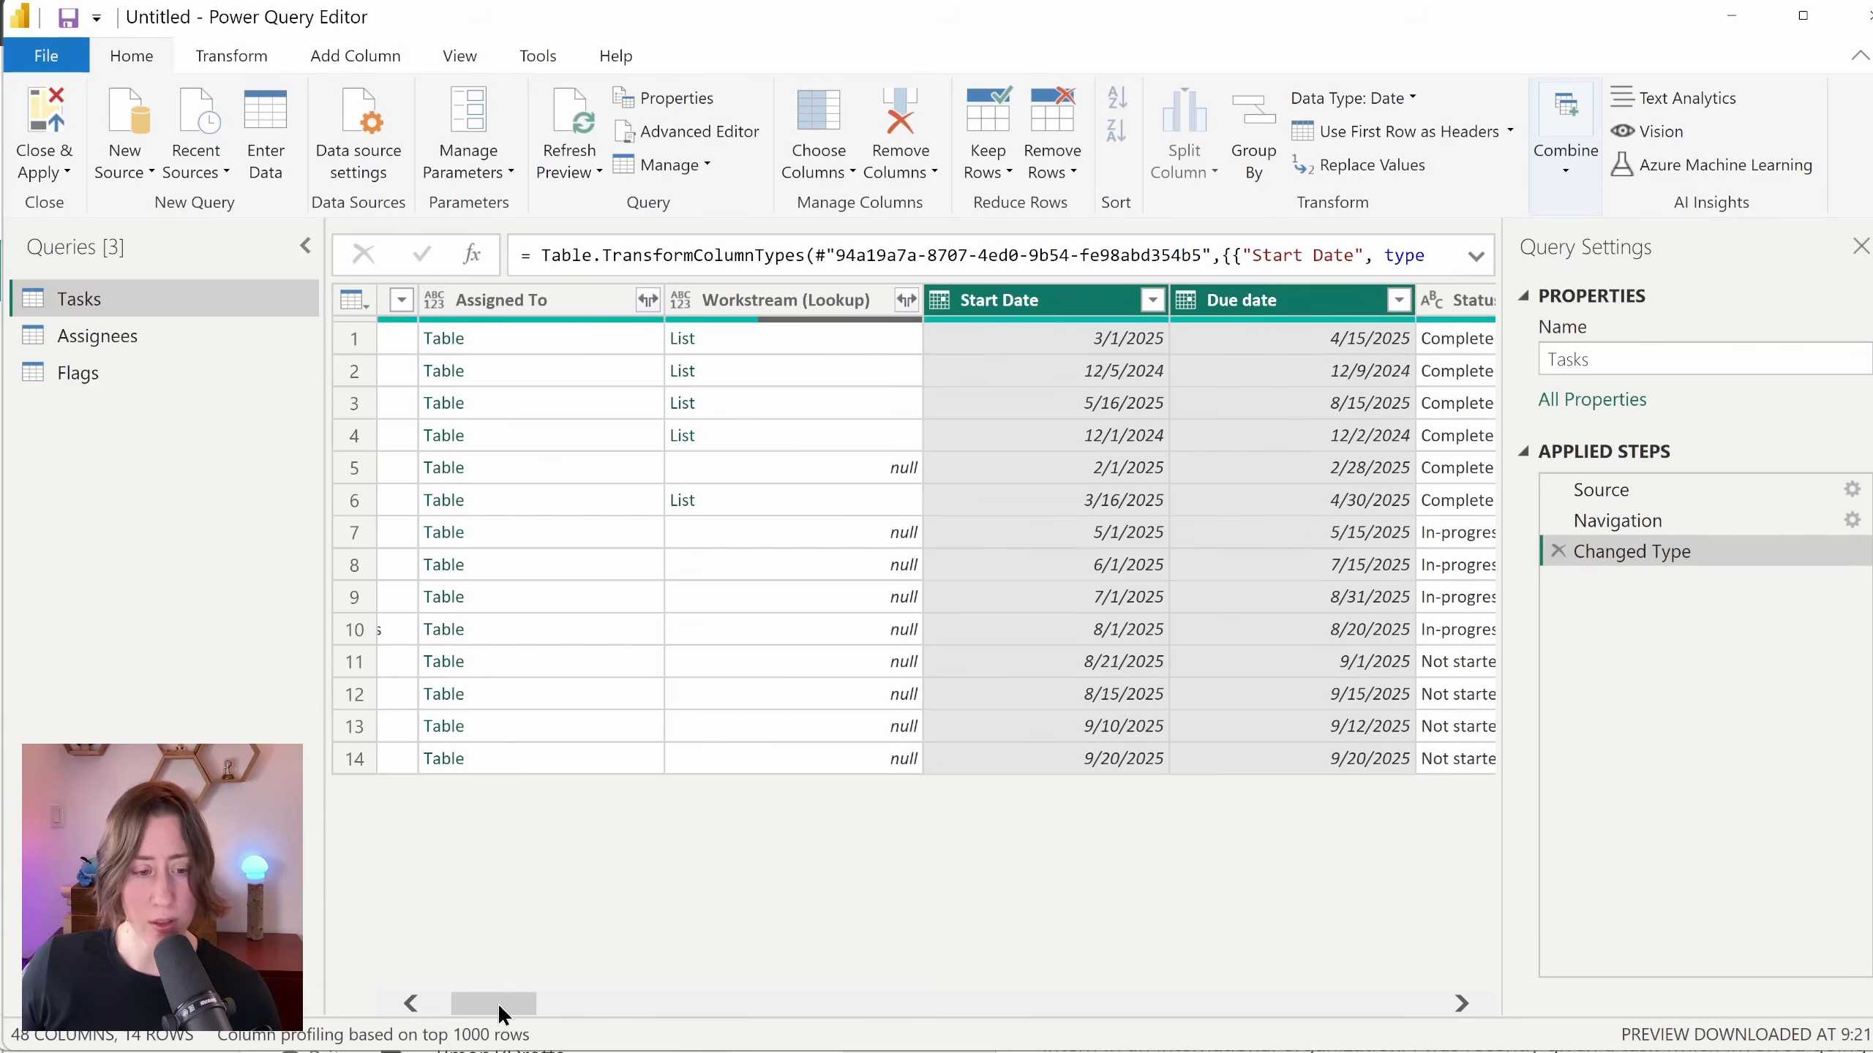
Step: Inspect the Priority and Bucket columns of the Tasks query
left_click_drag(497, 1004, 623, 1003)
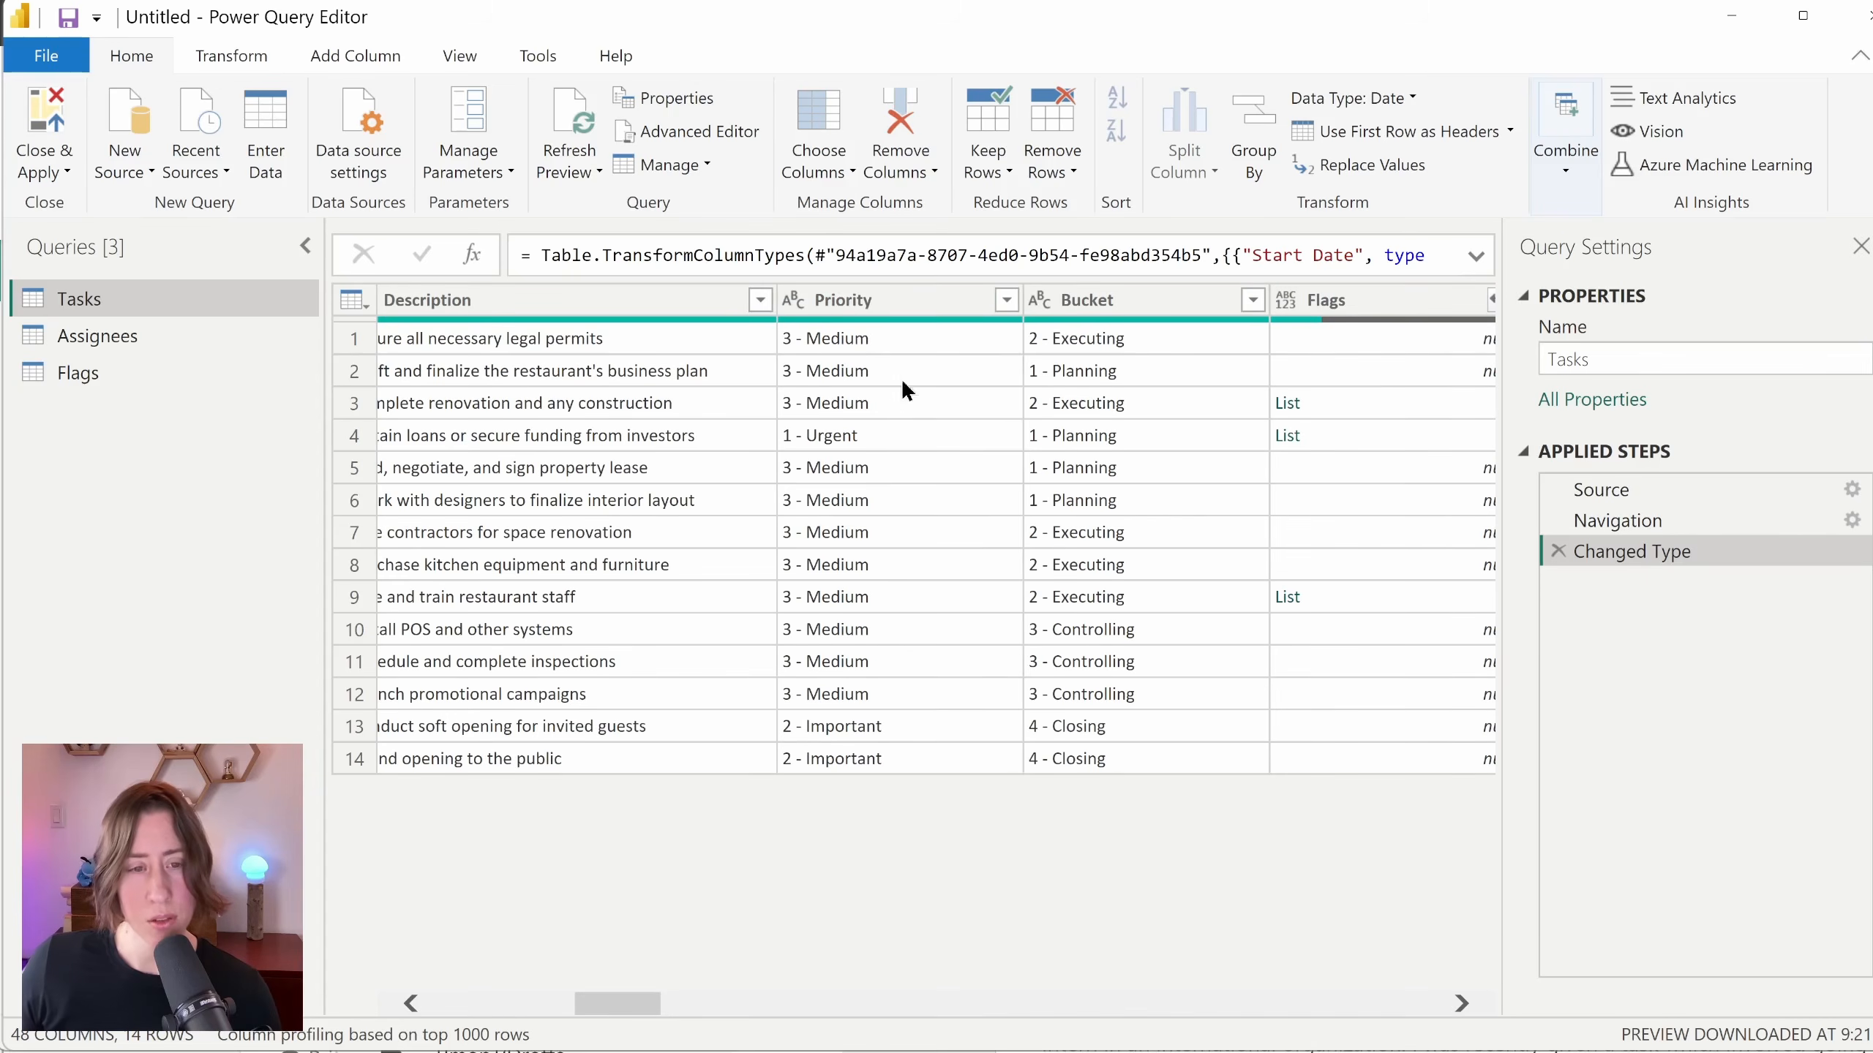
left_click(902, 298)
left_click(1135, 302)
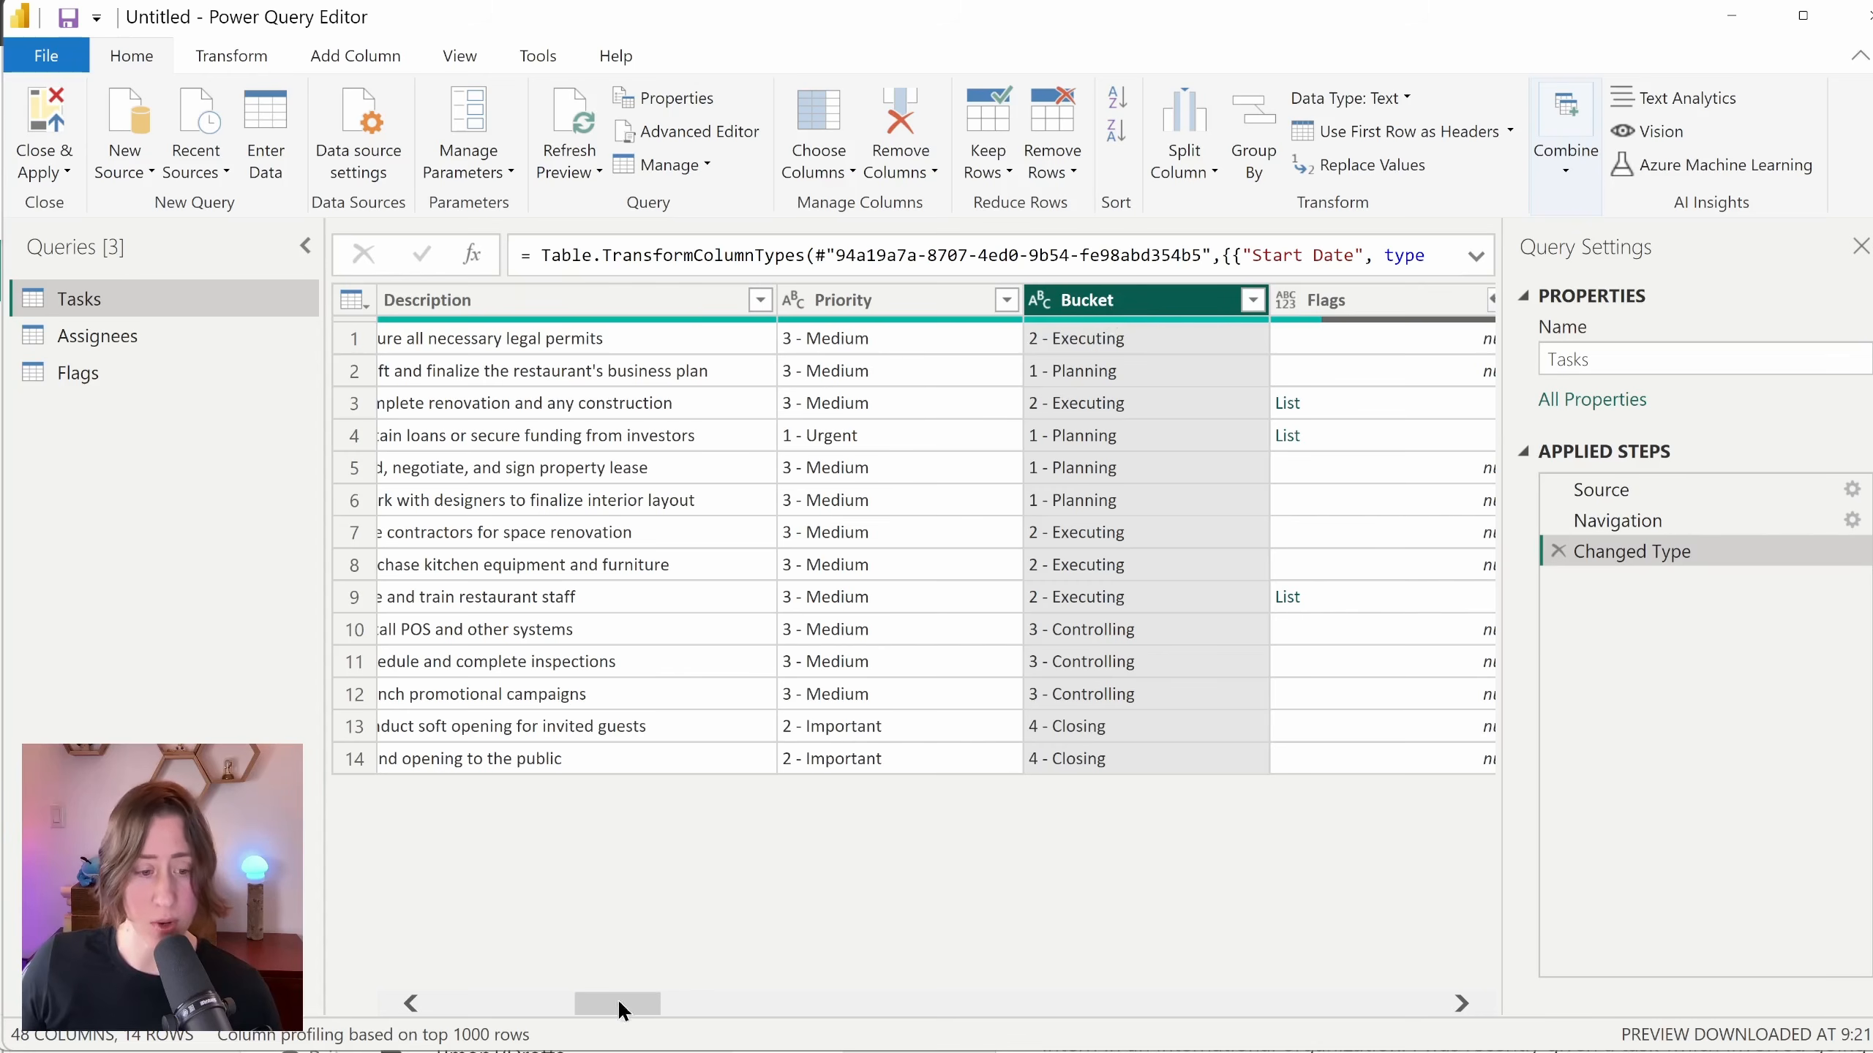
Step: Extract the list values in the Flags column of Tasks, joined with a custom delimiter of a comma and a space
left_click_drag(618, 1001, 656, 1001)
left_click(904, 302)
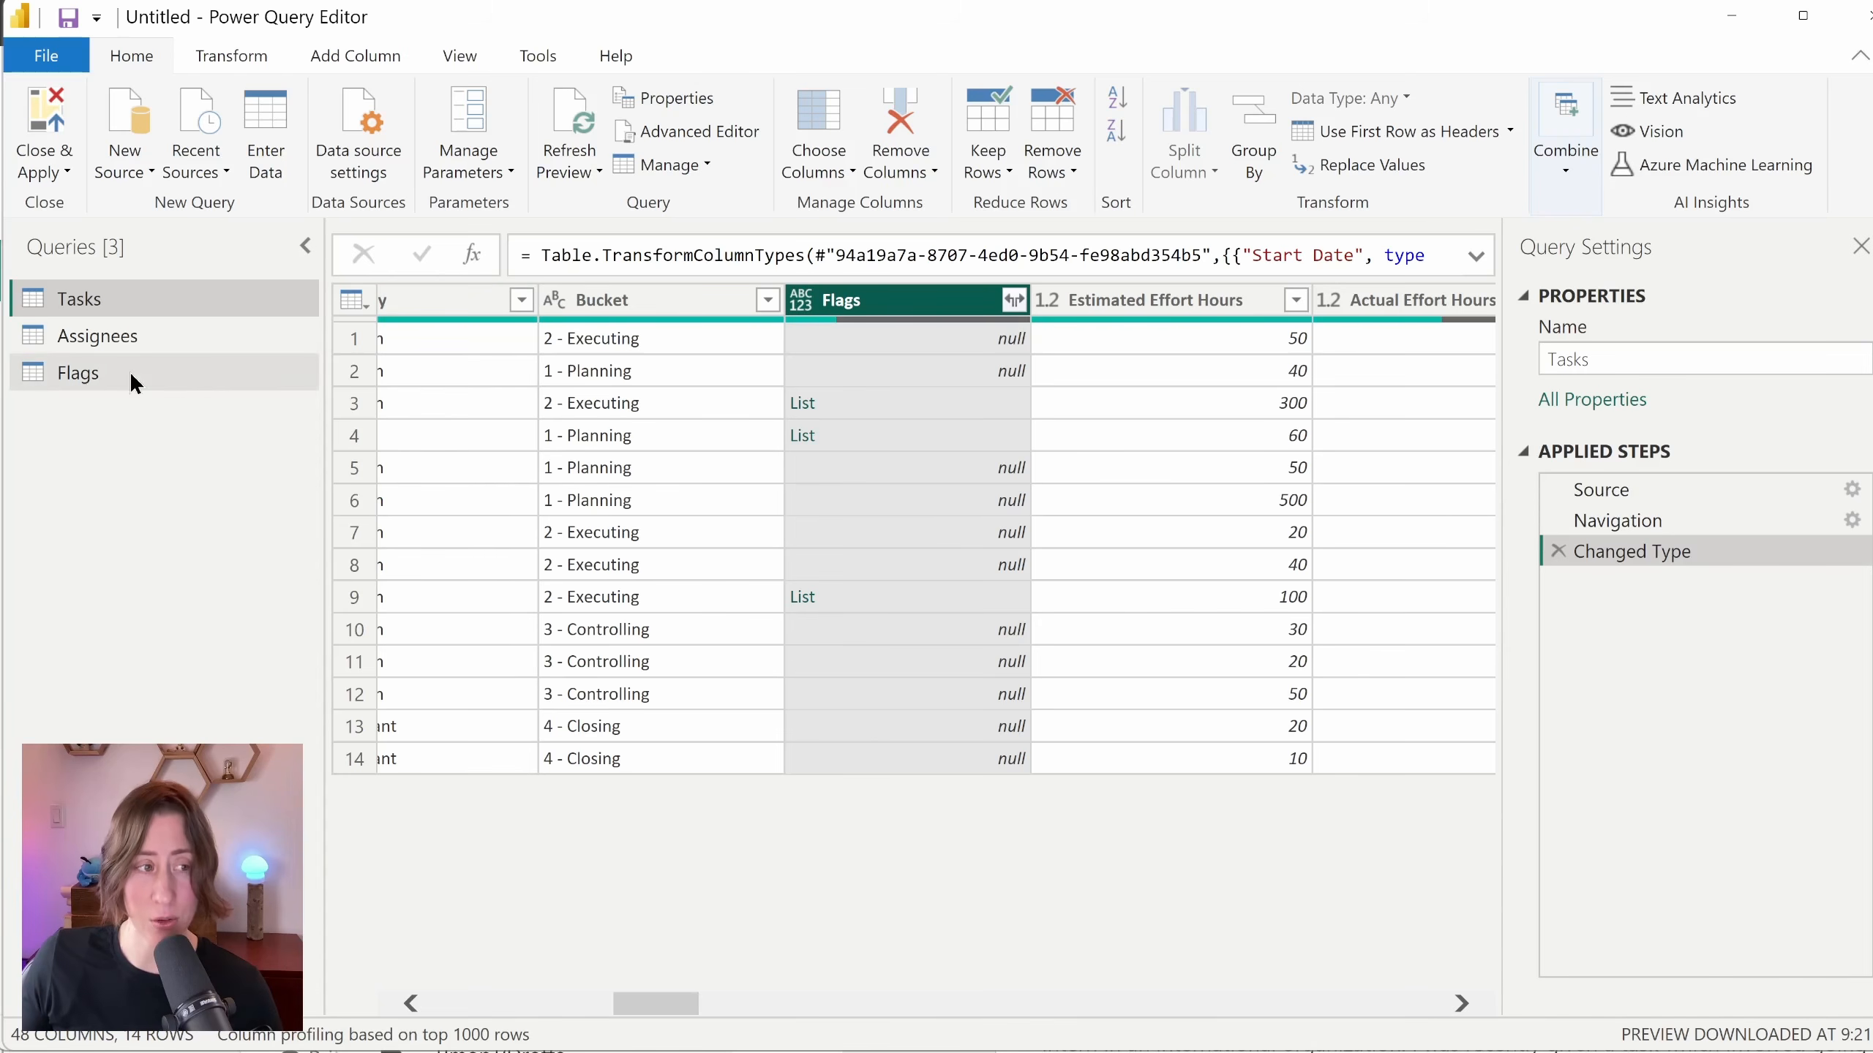
left_click(1014, 299)
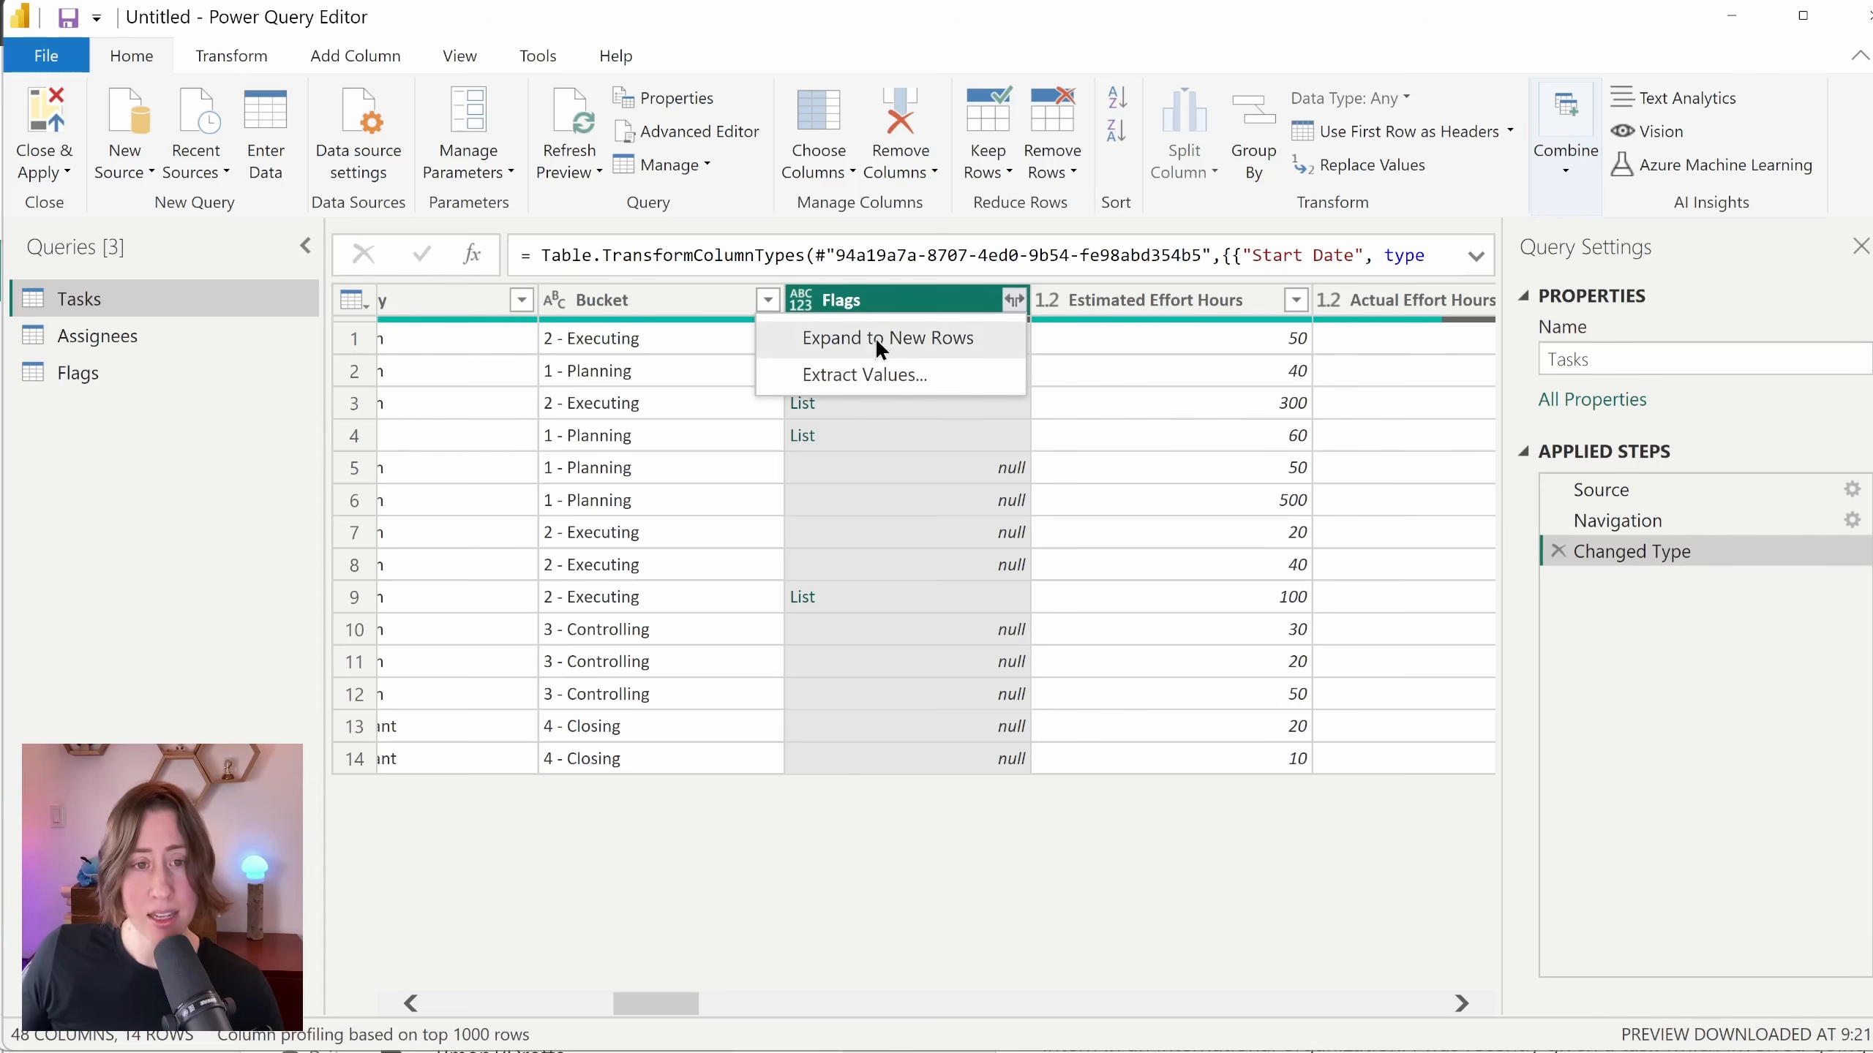
left_click(800, 381)
left_click(834, 580)
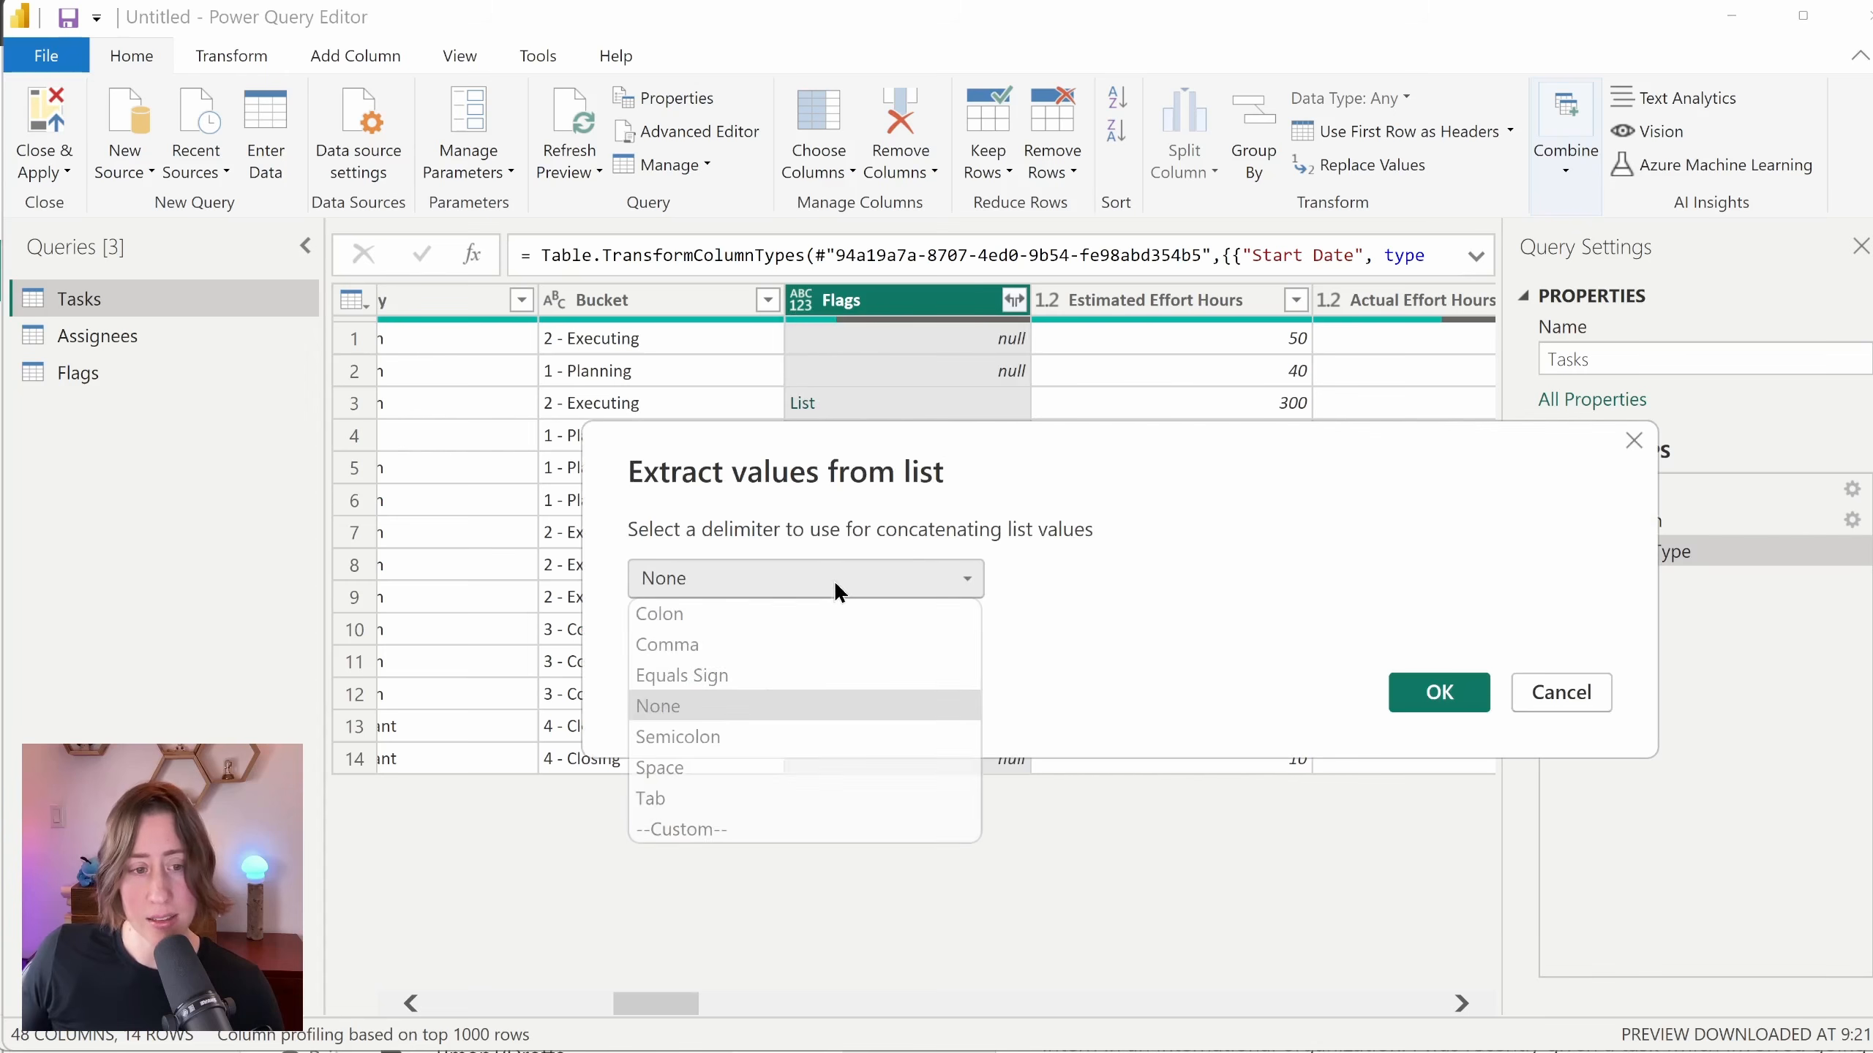
left_click(736, 827)
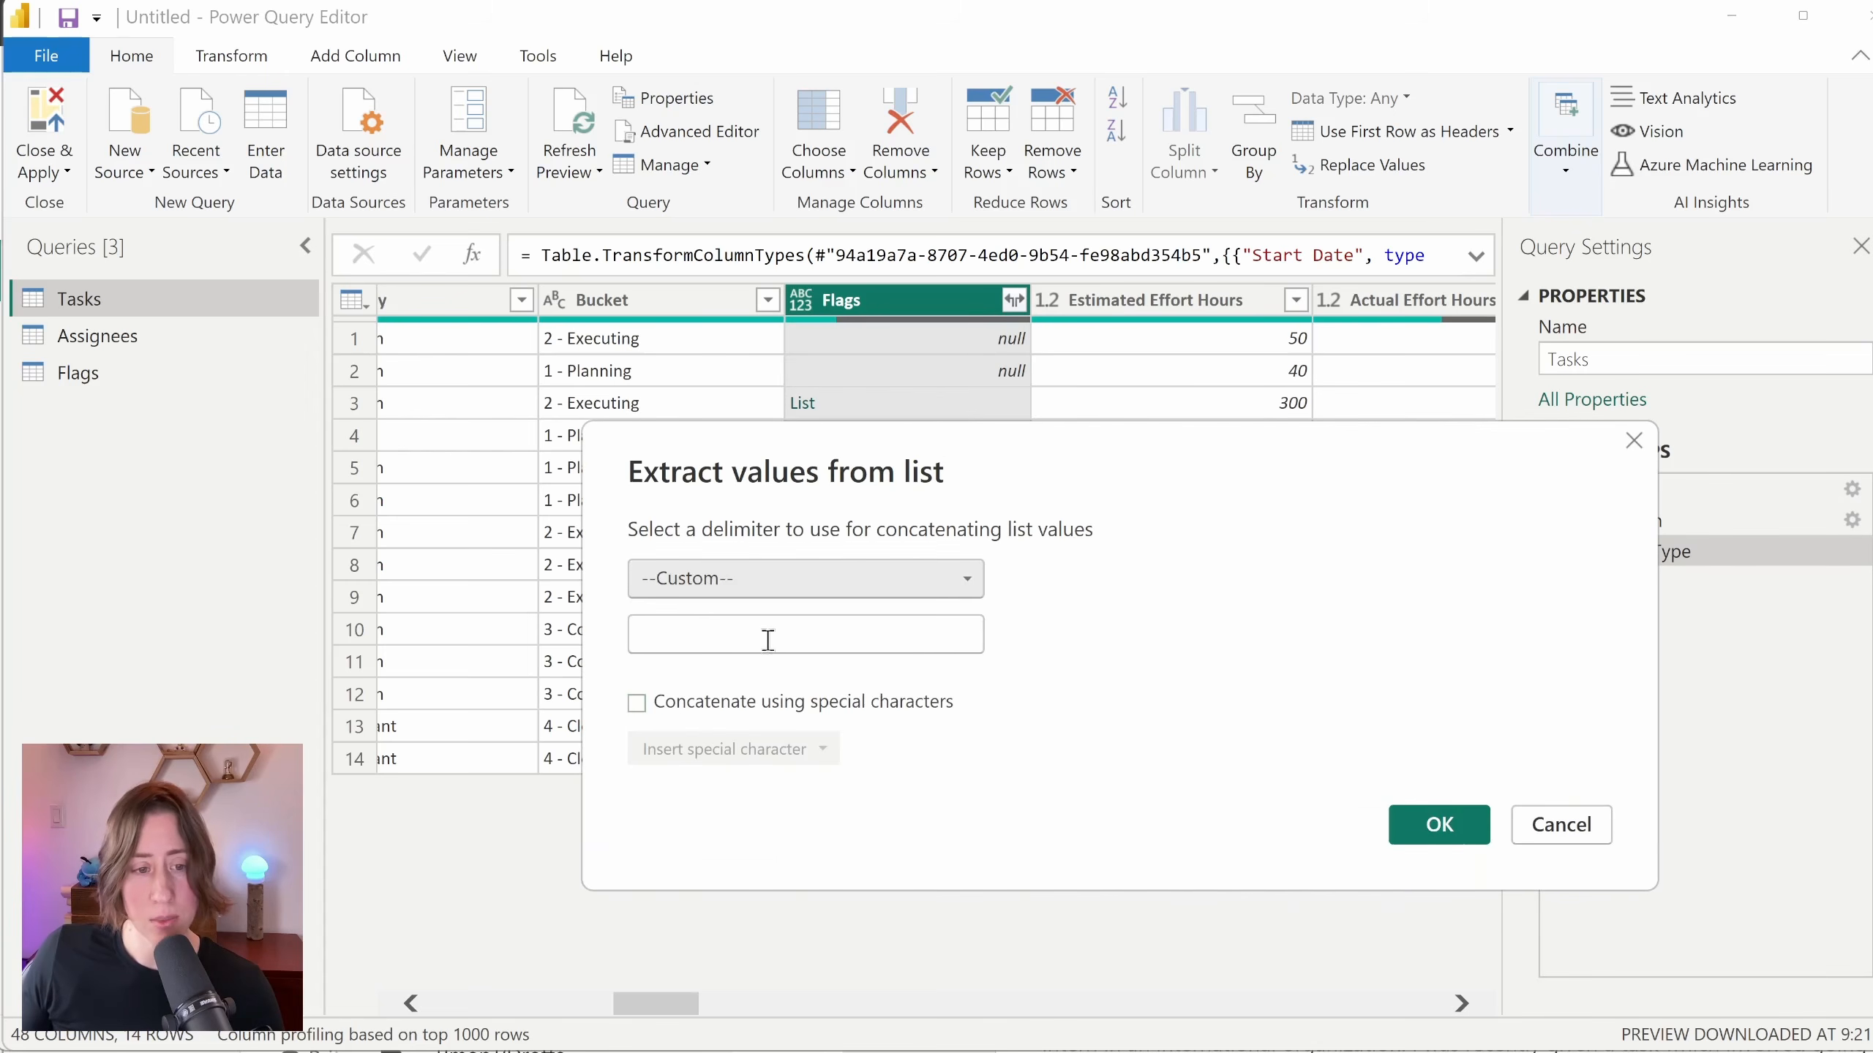
left_click(715, 641)
type(",")
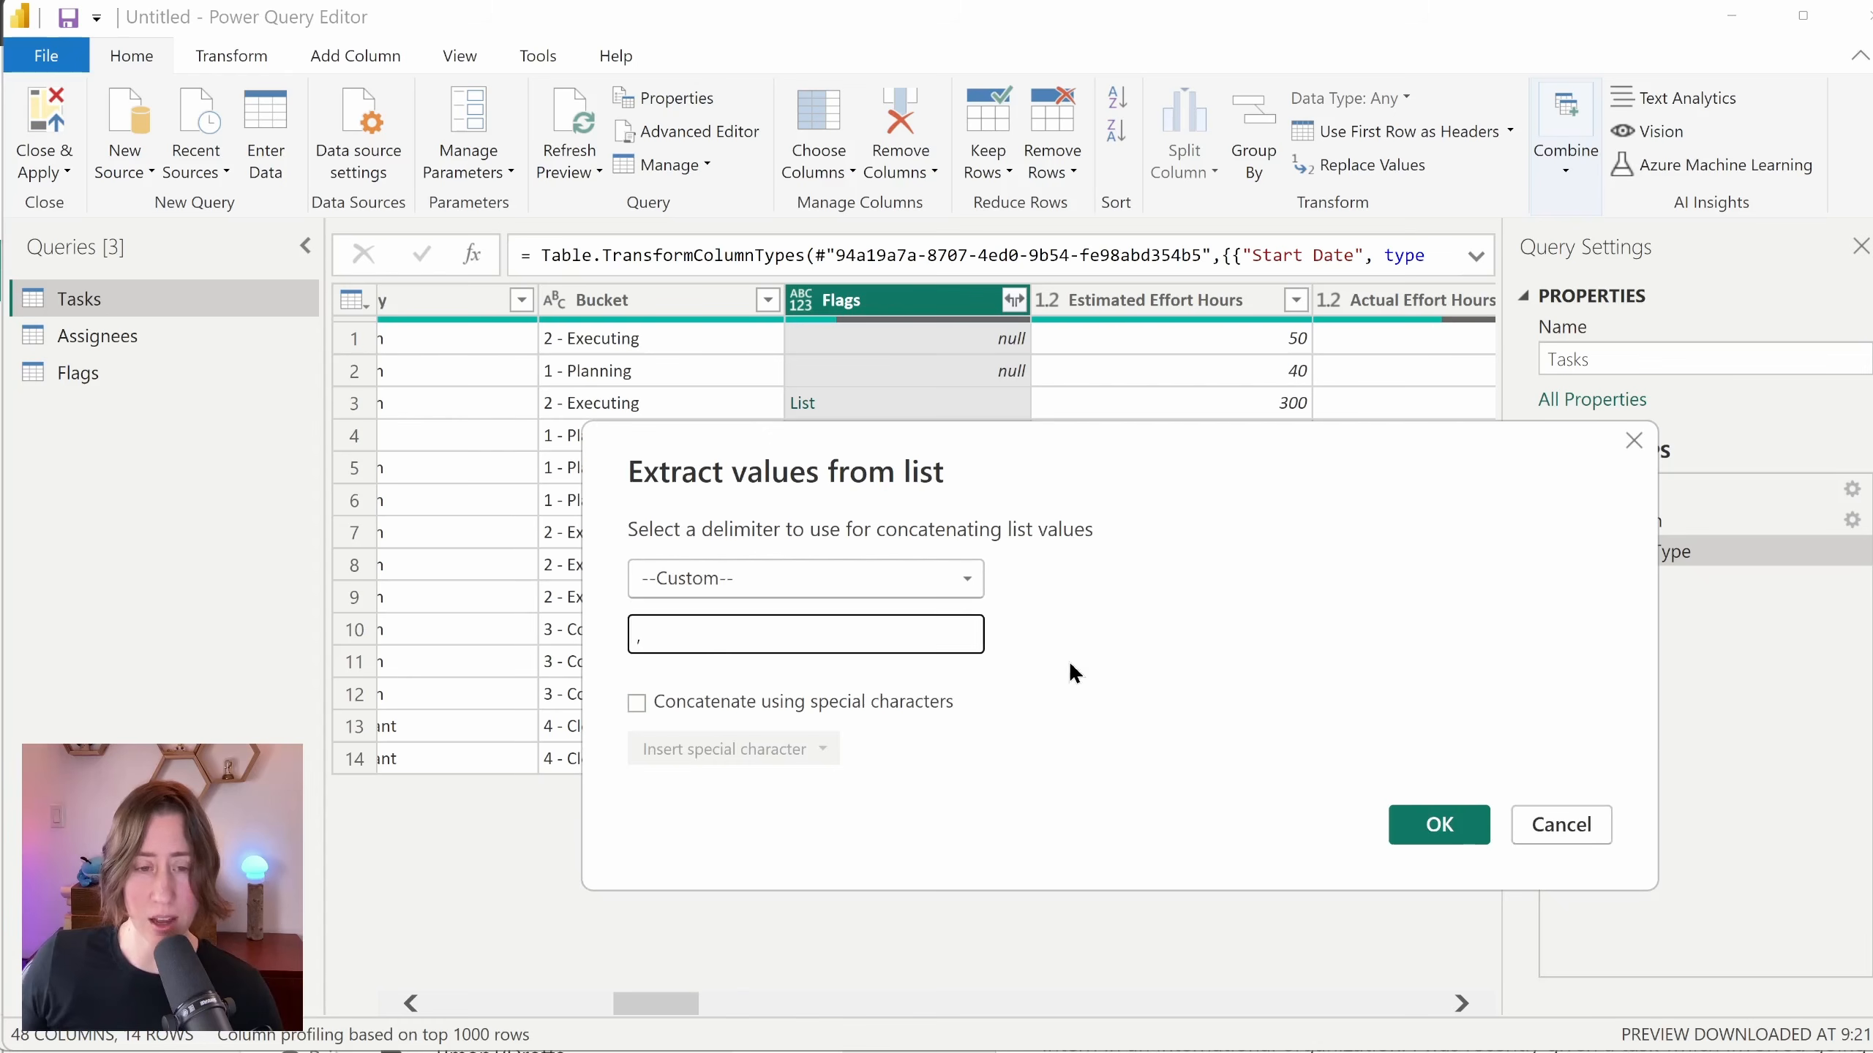
key("Return")
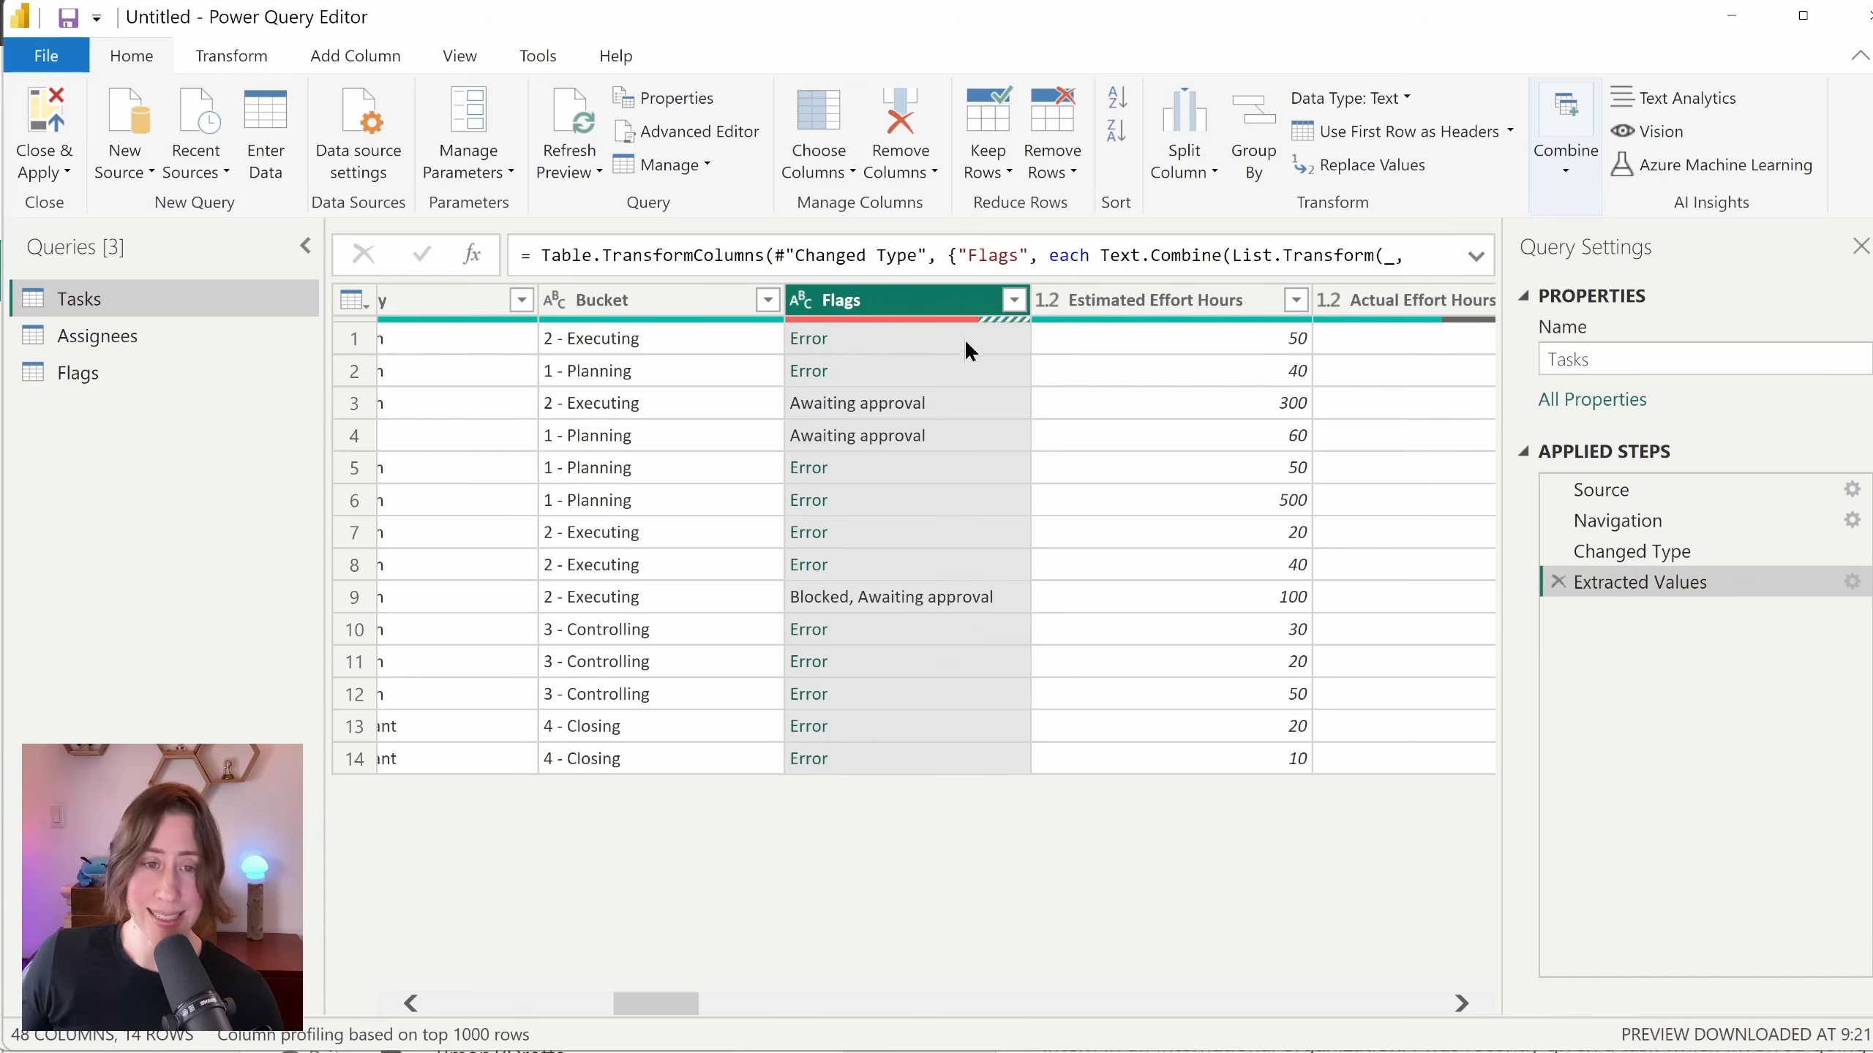
Step: Replace the errors in the Flags column with null
right_click(881, 293)
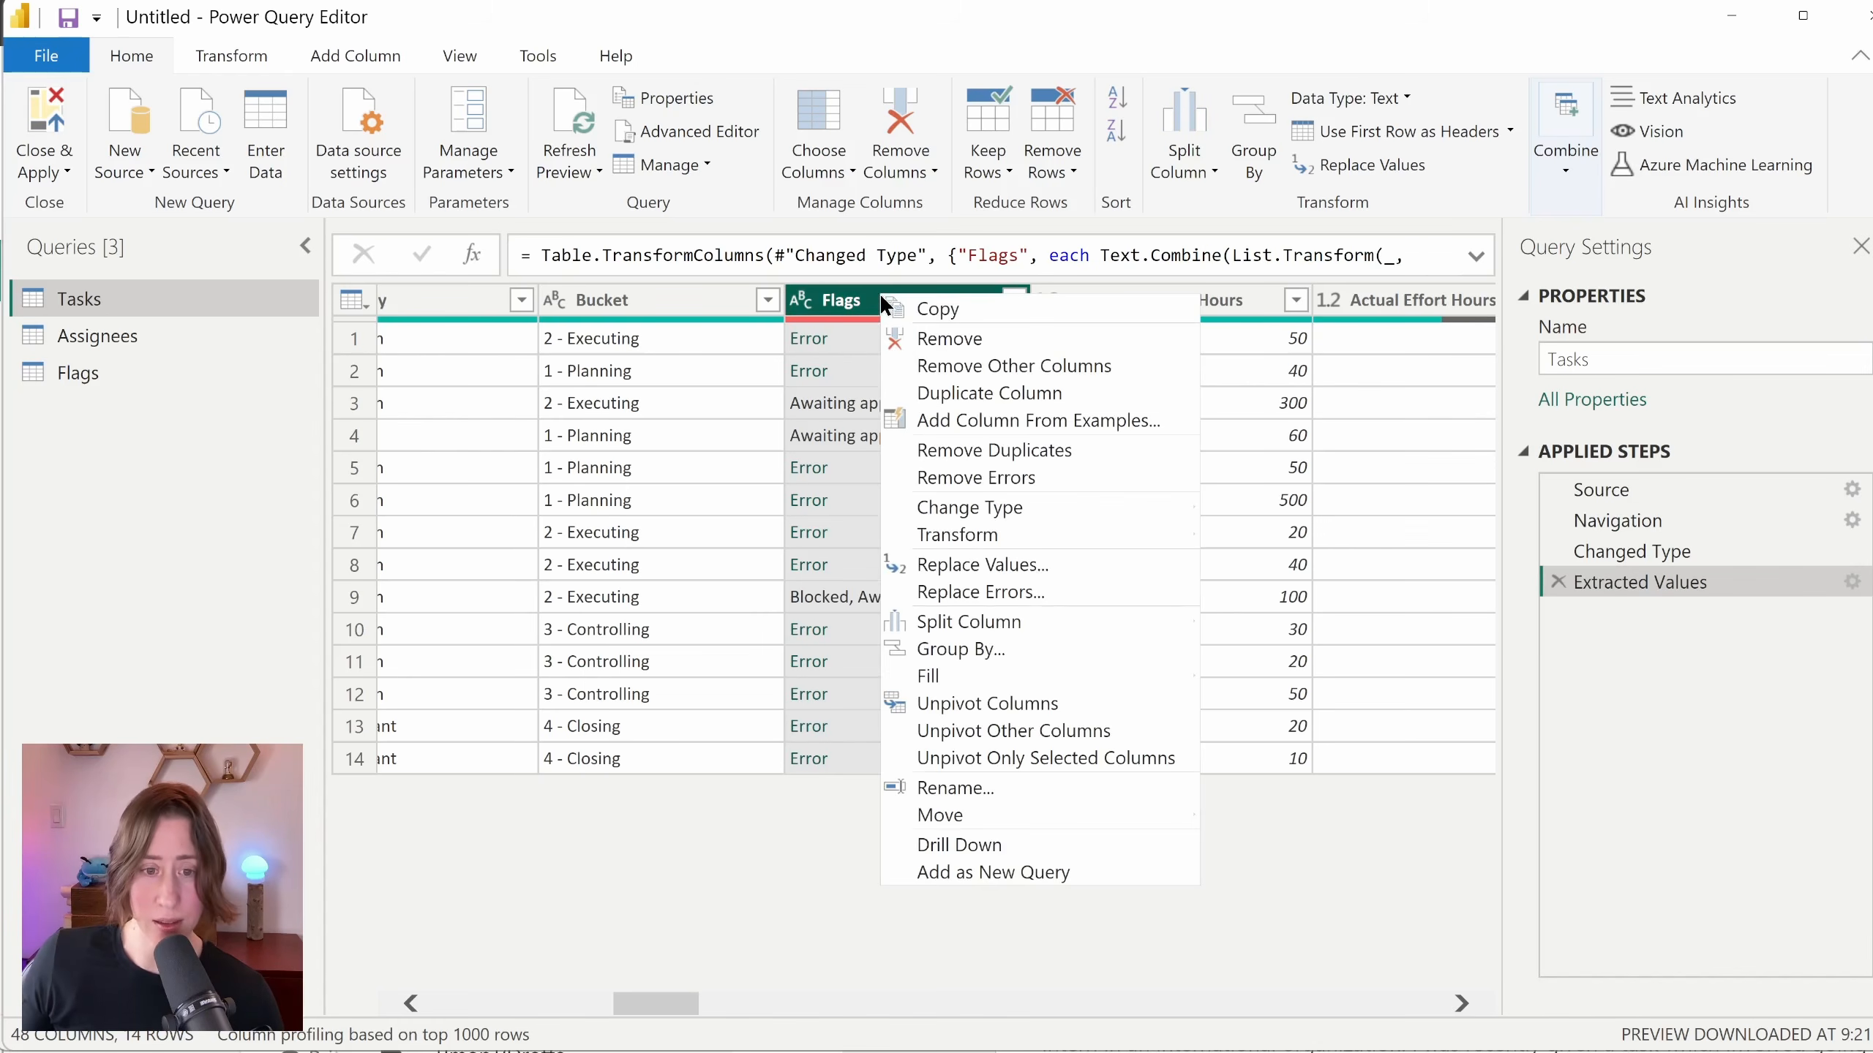
left_click(1007, 591)
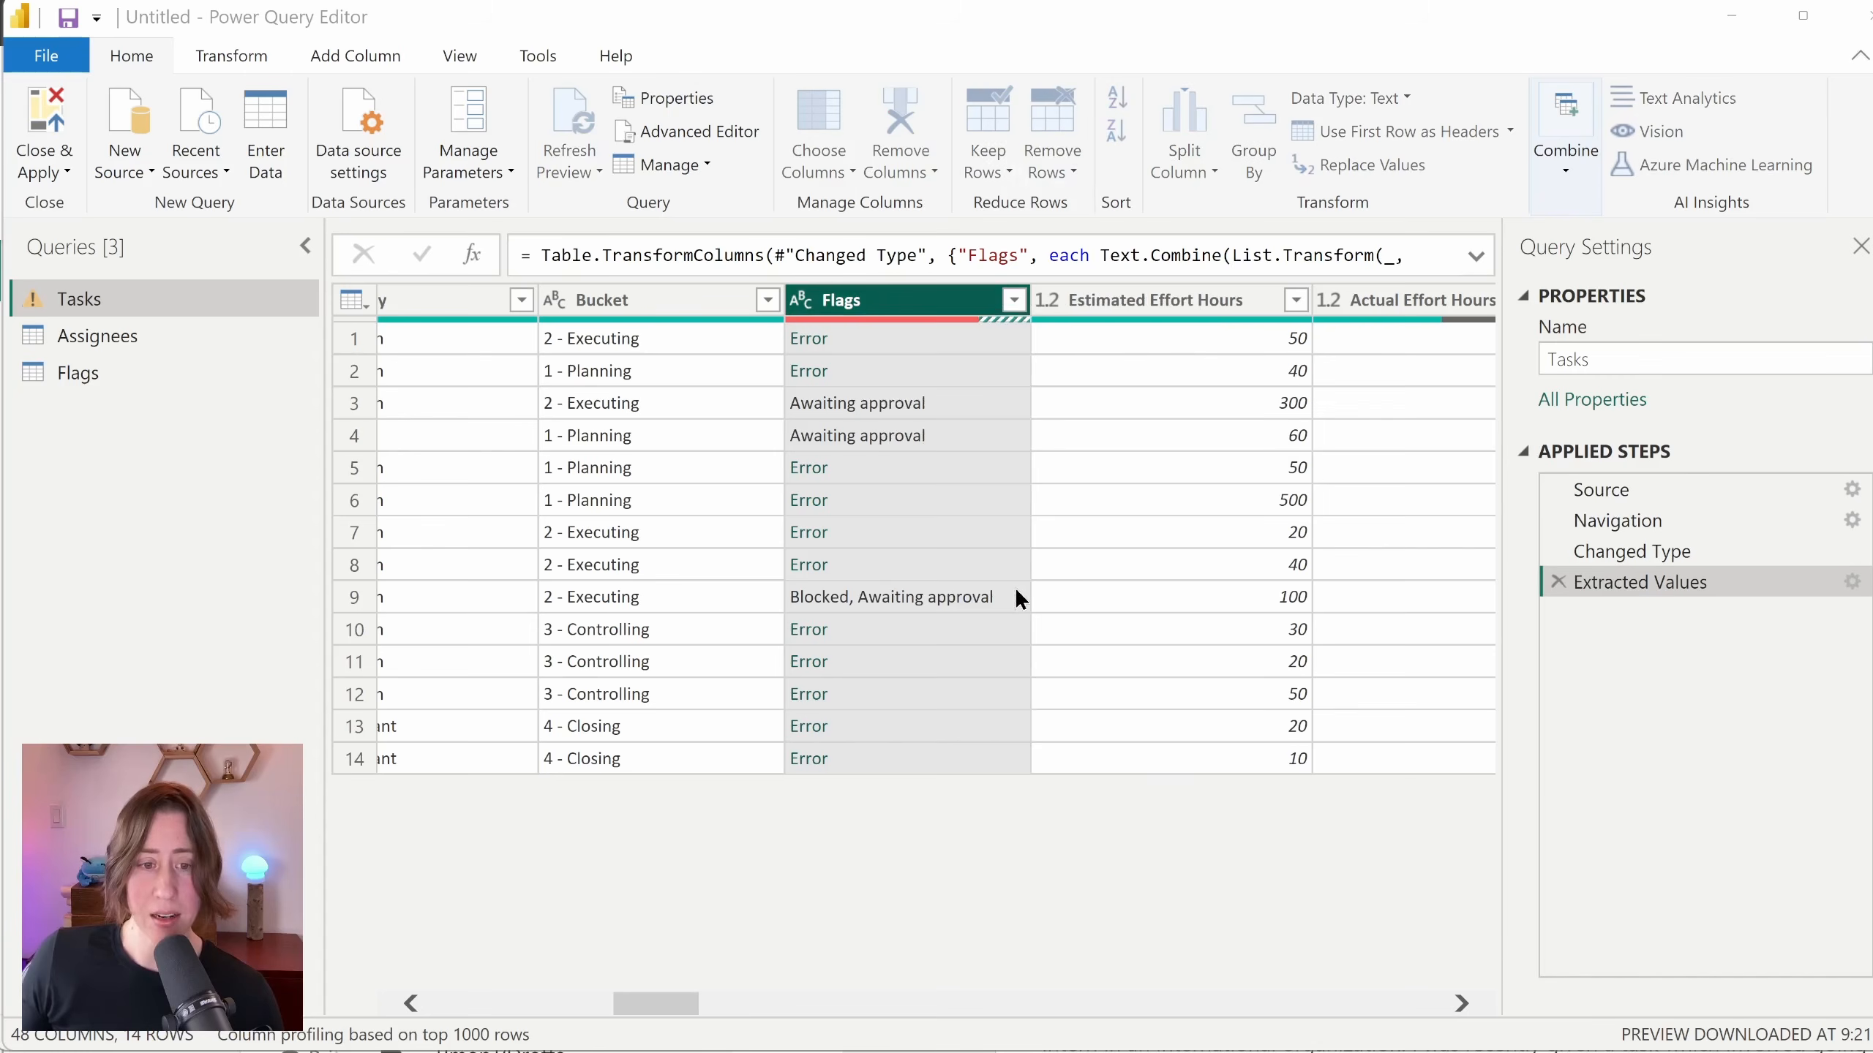
type("nul")
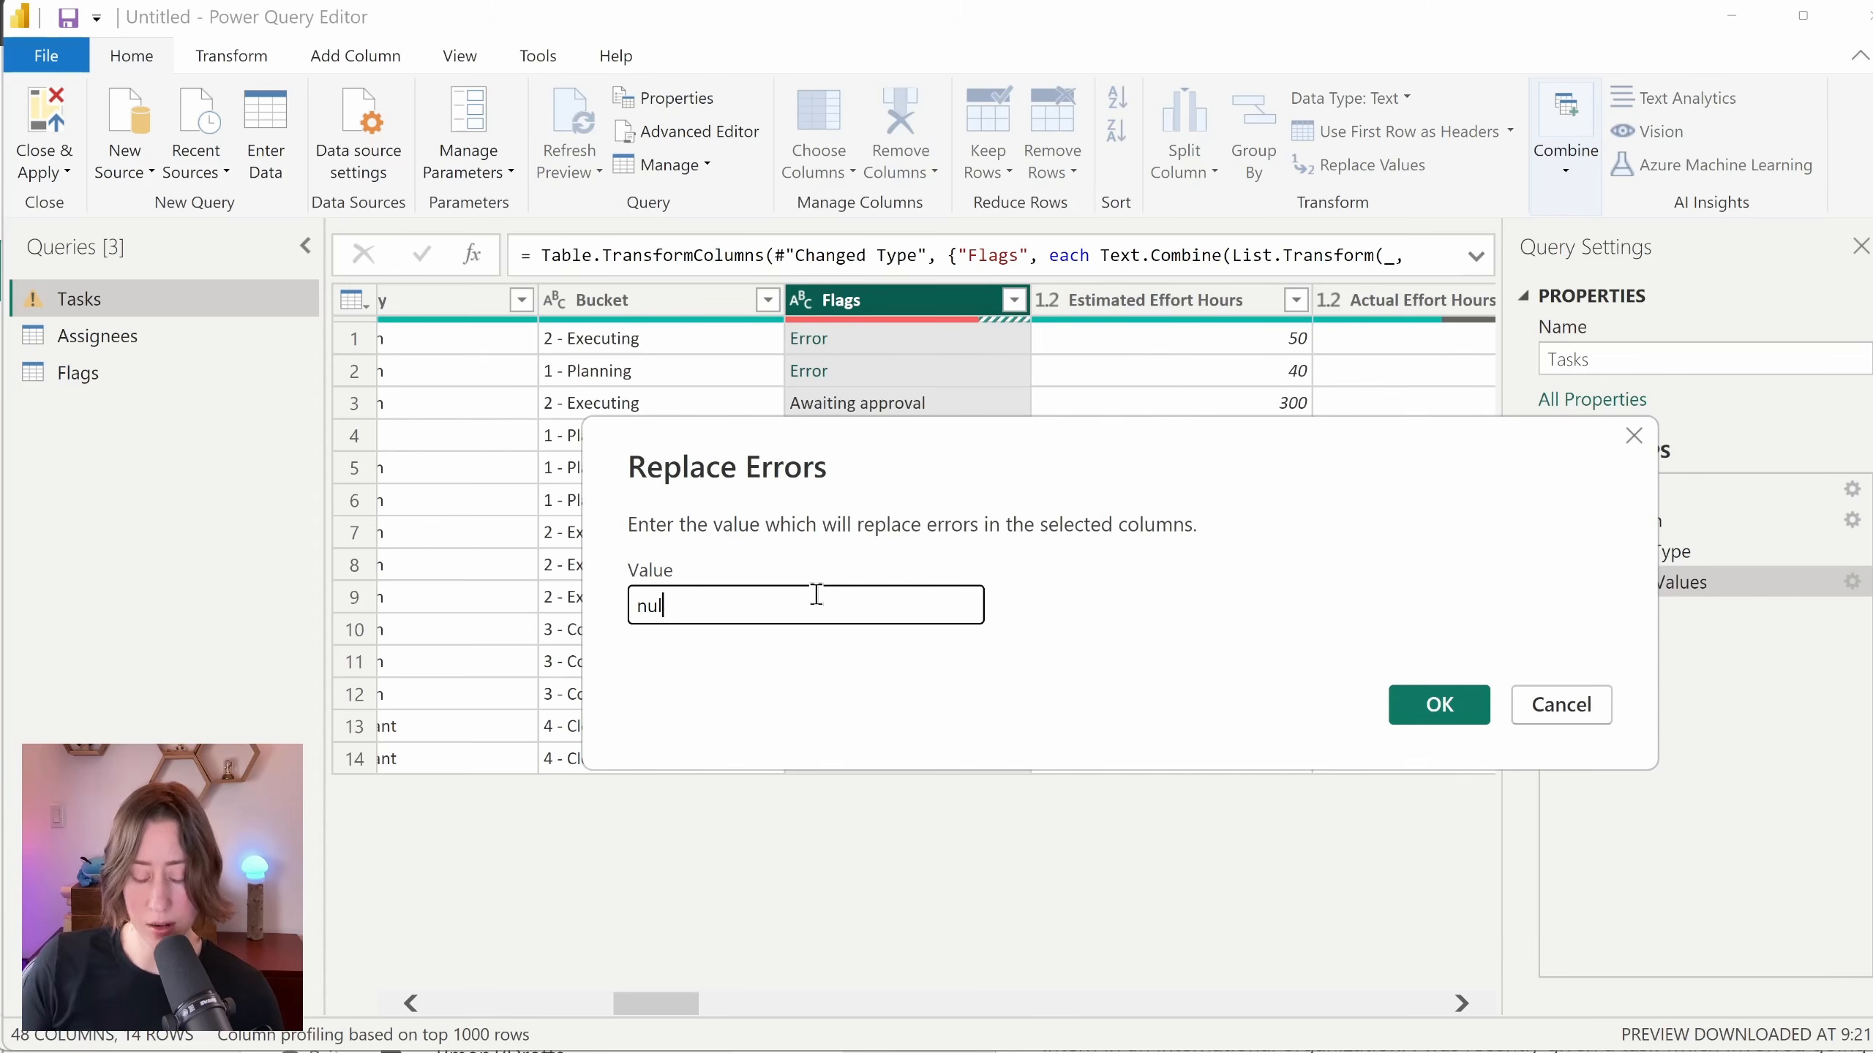
type("l")
left_click(1427, 702)
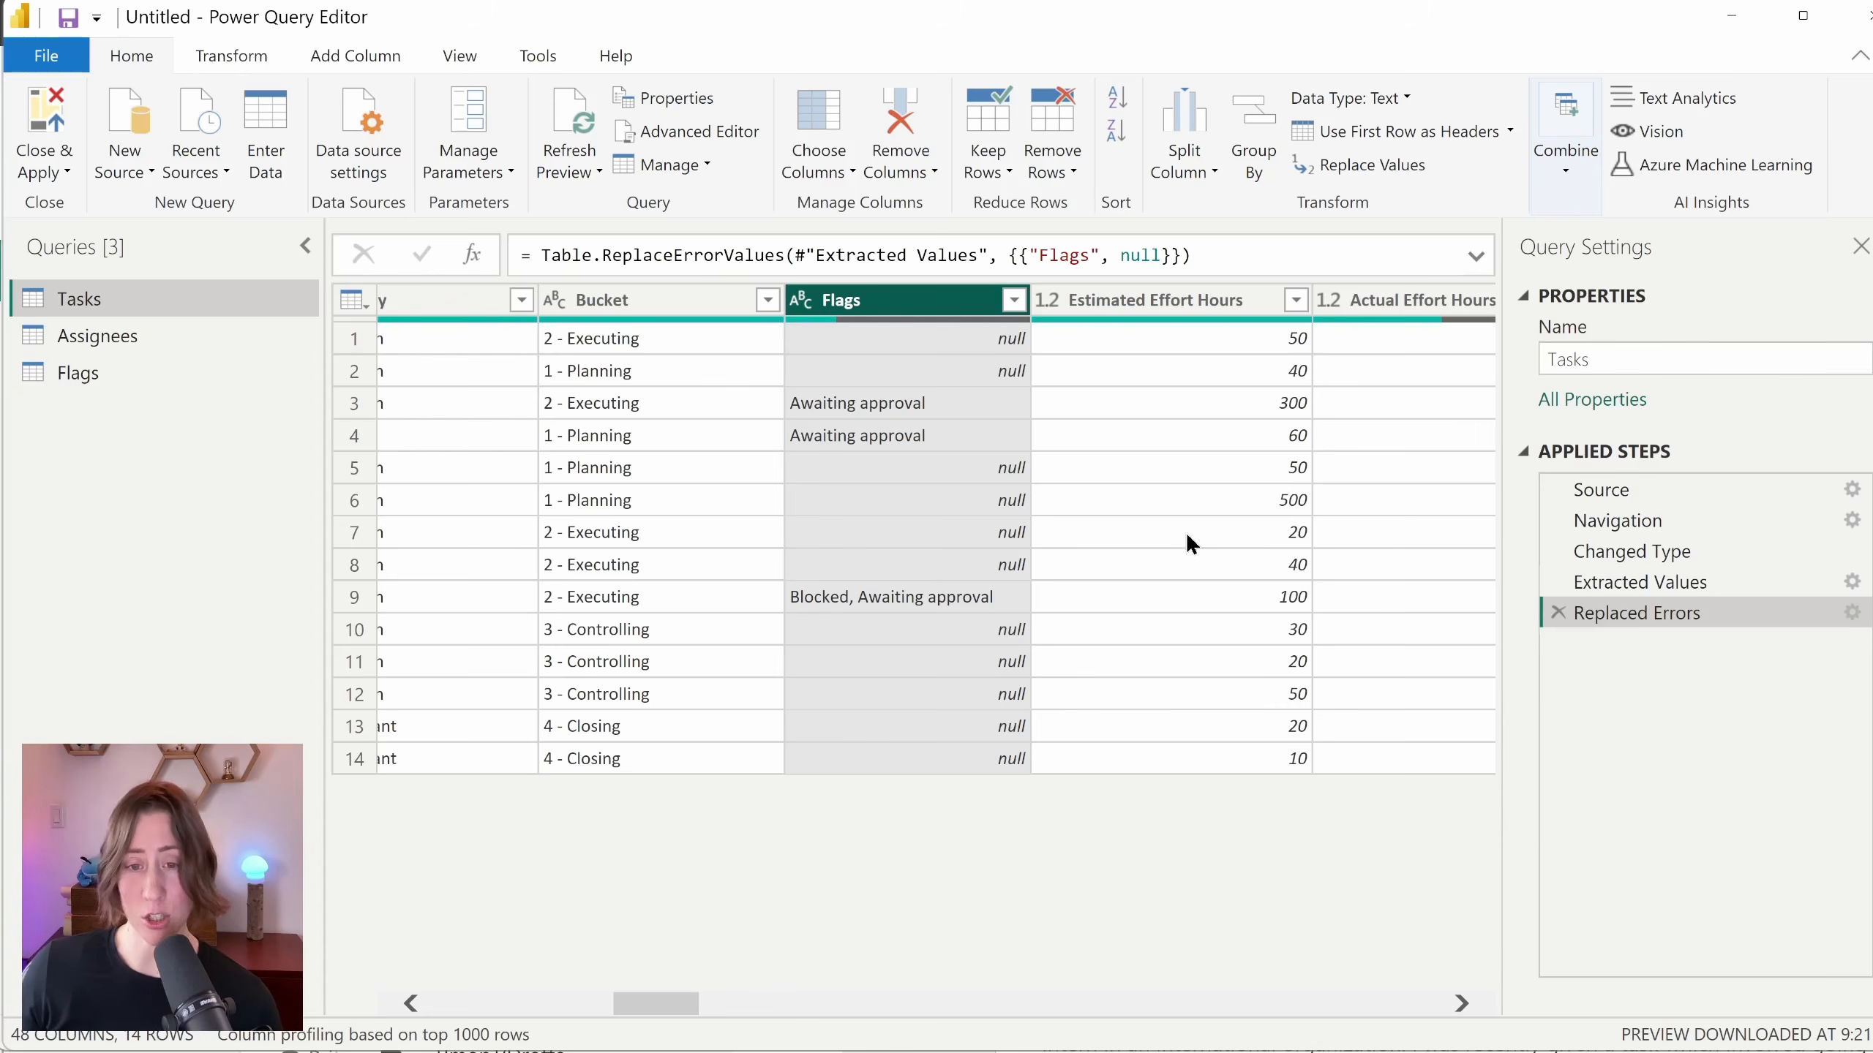
Step: Change the Completed Date column to the Date type within the existing Changed Type step
scroll(1188, 528, "right", 3)
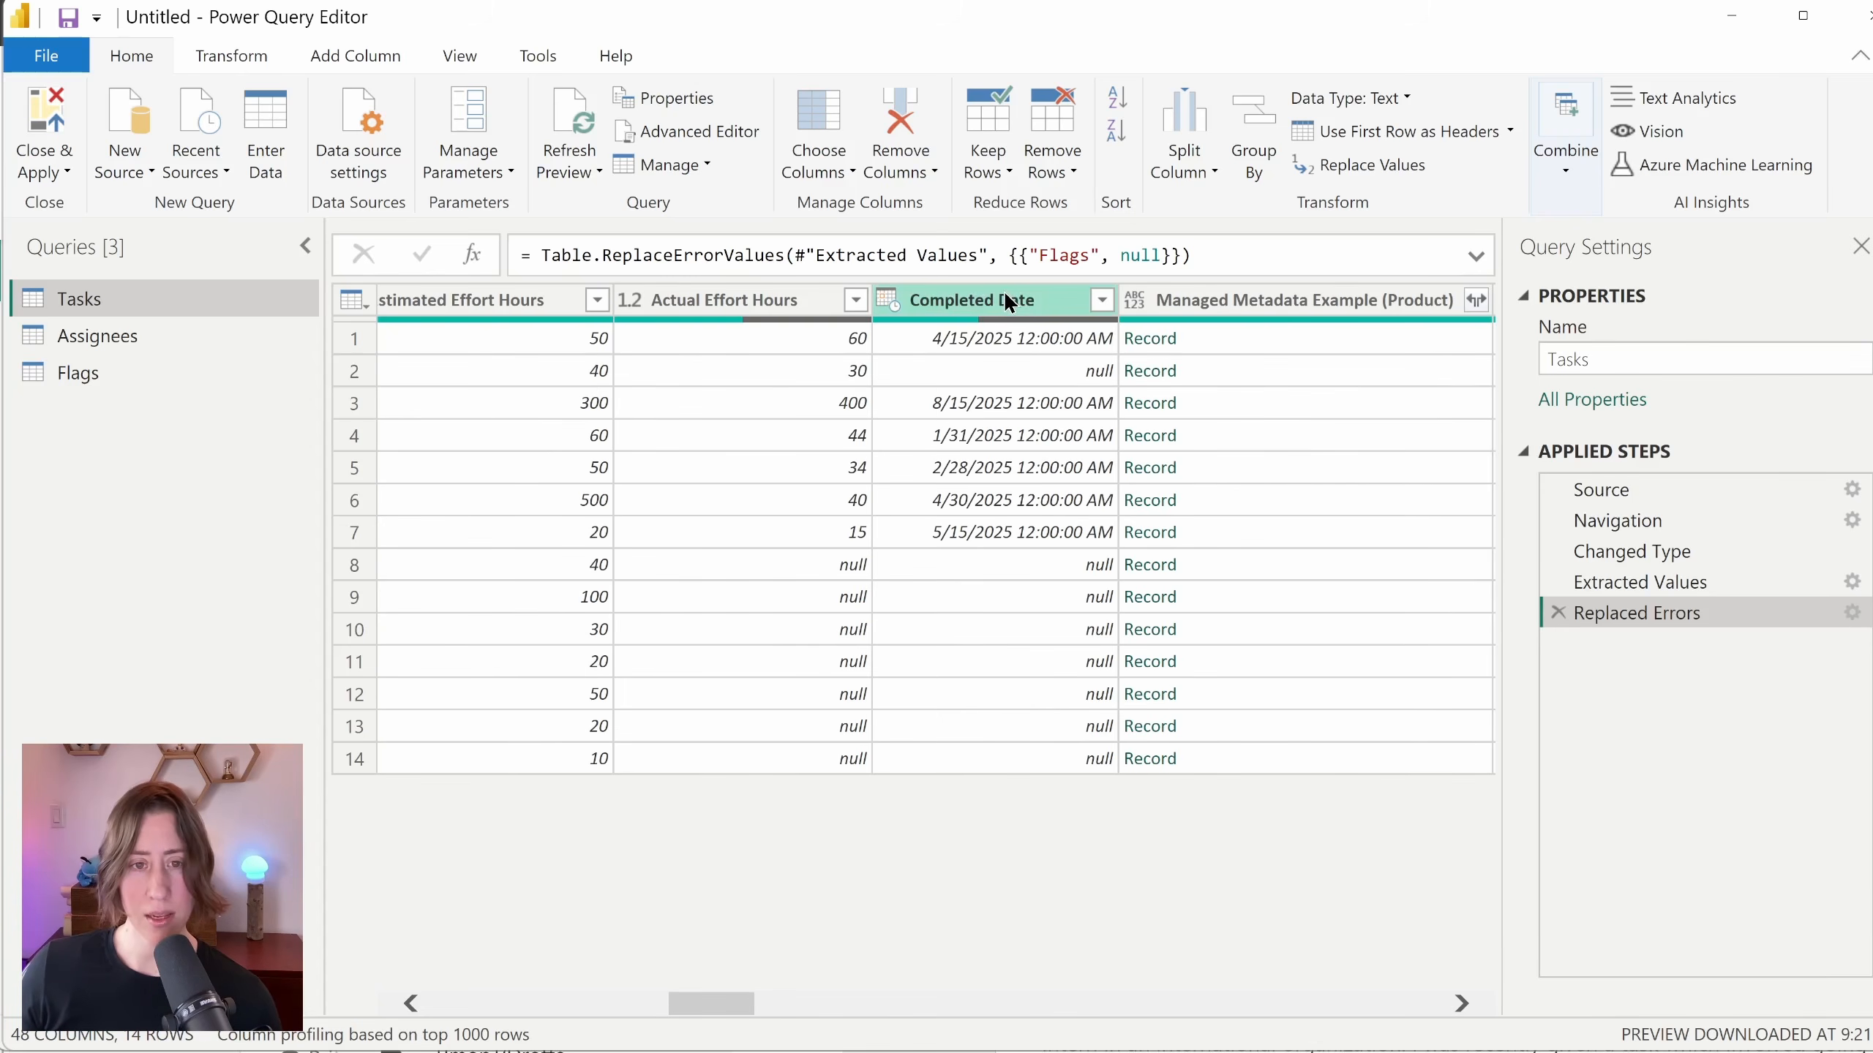
left_click(1008, 303)
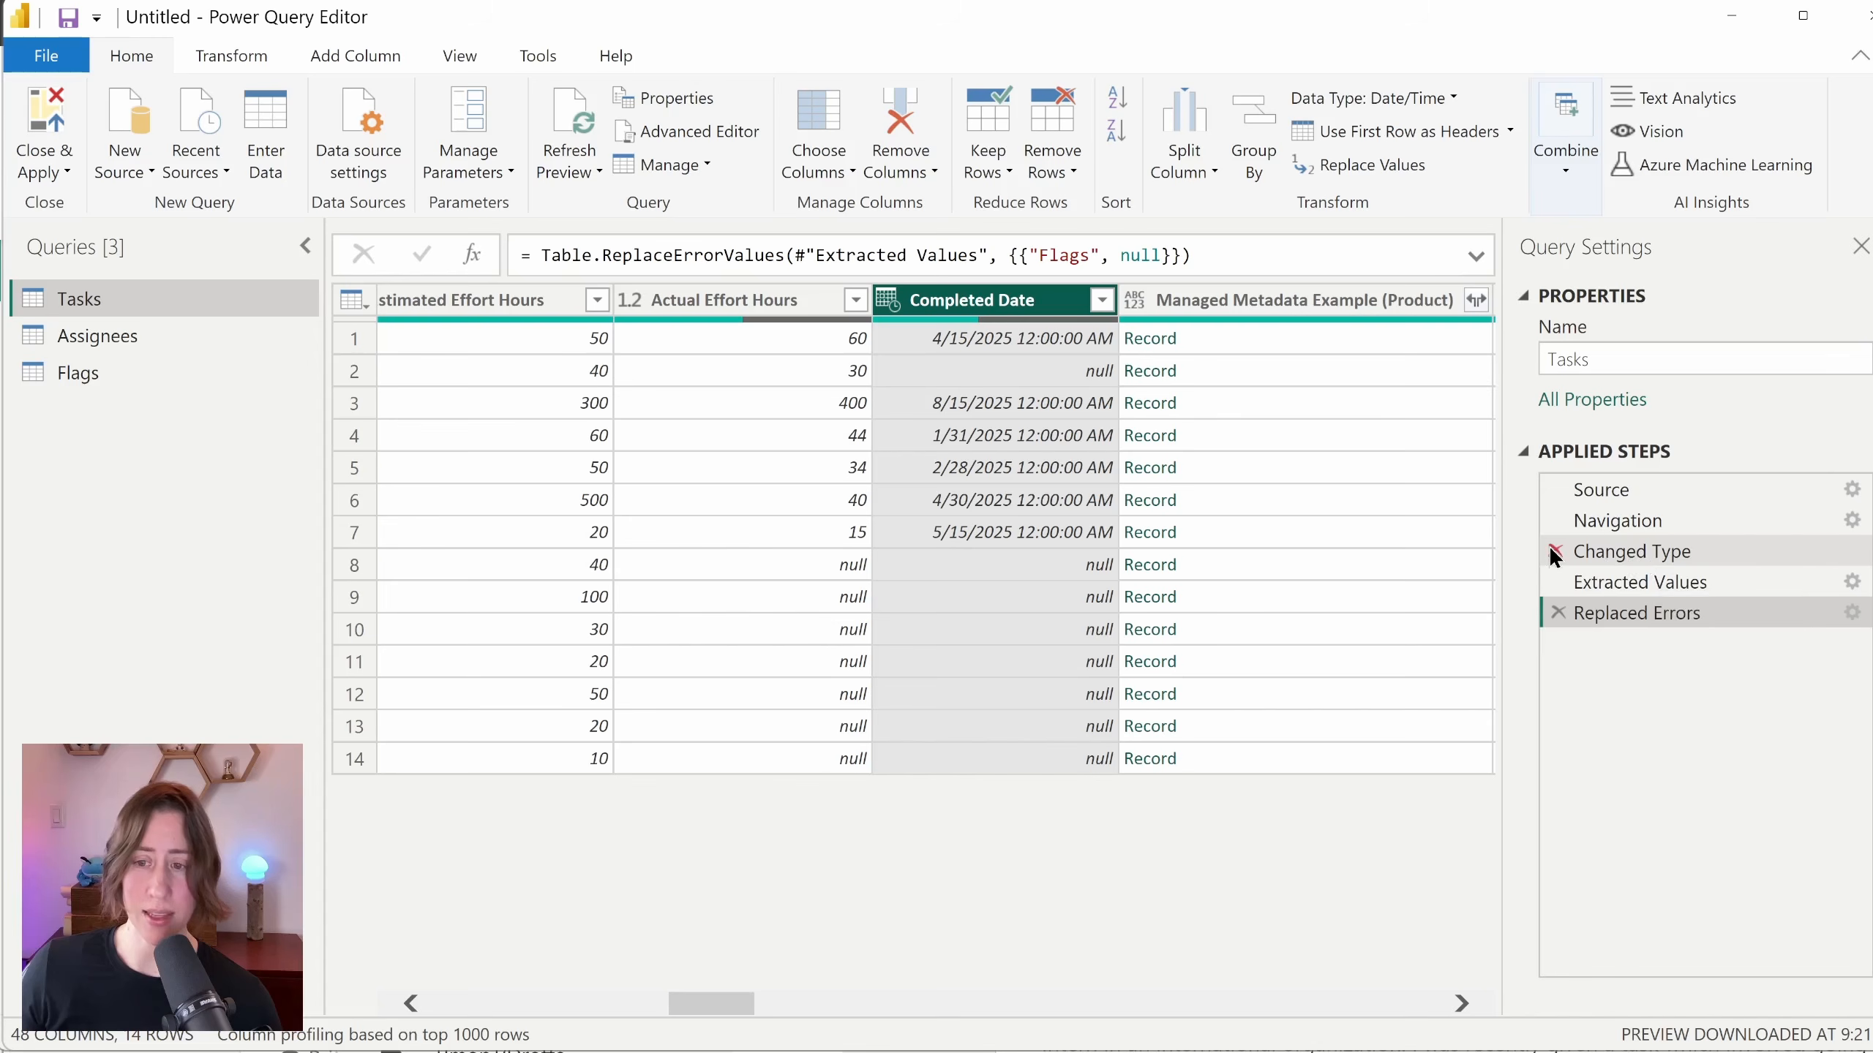
left_click(1638, 552)
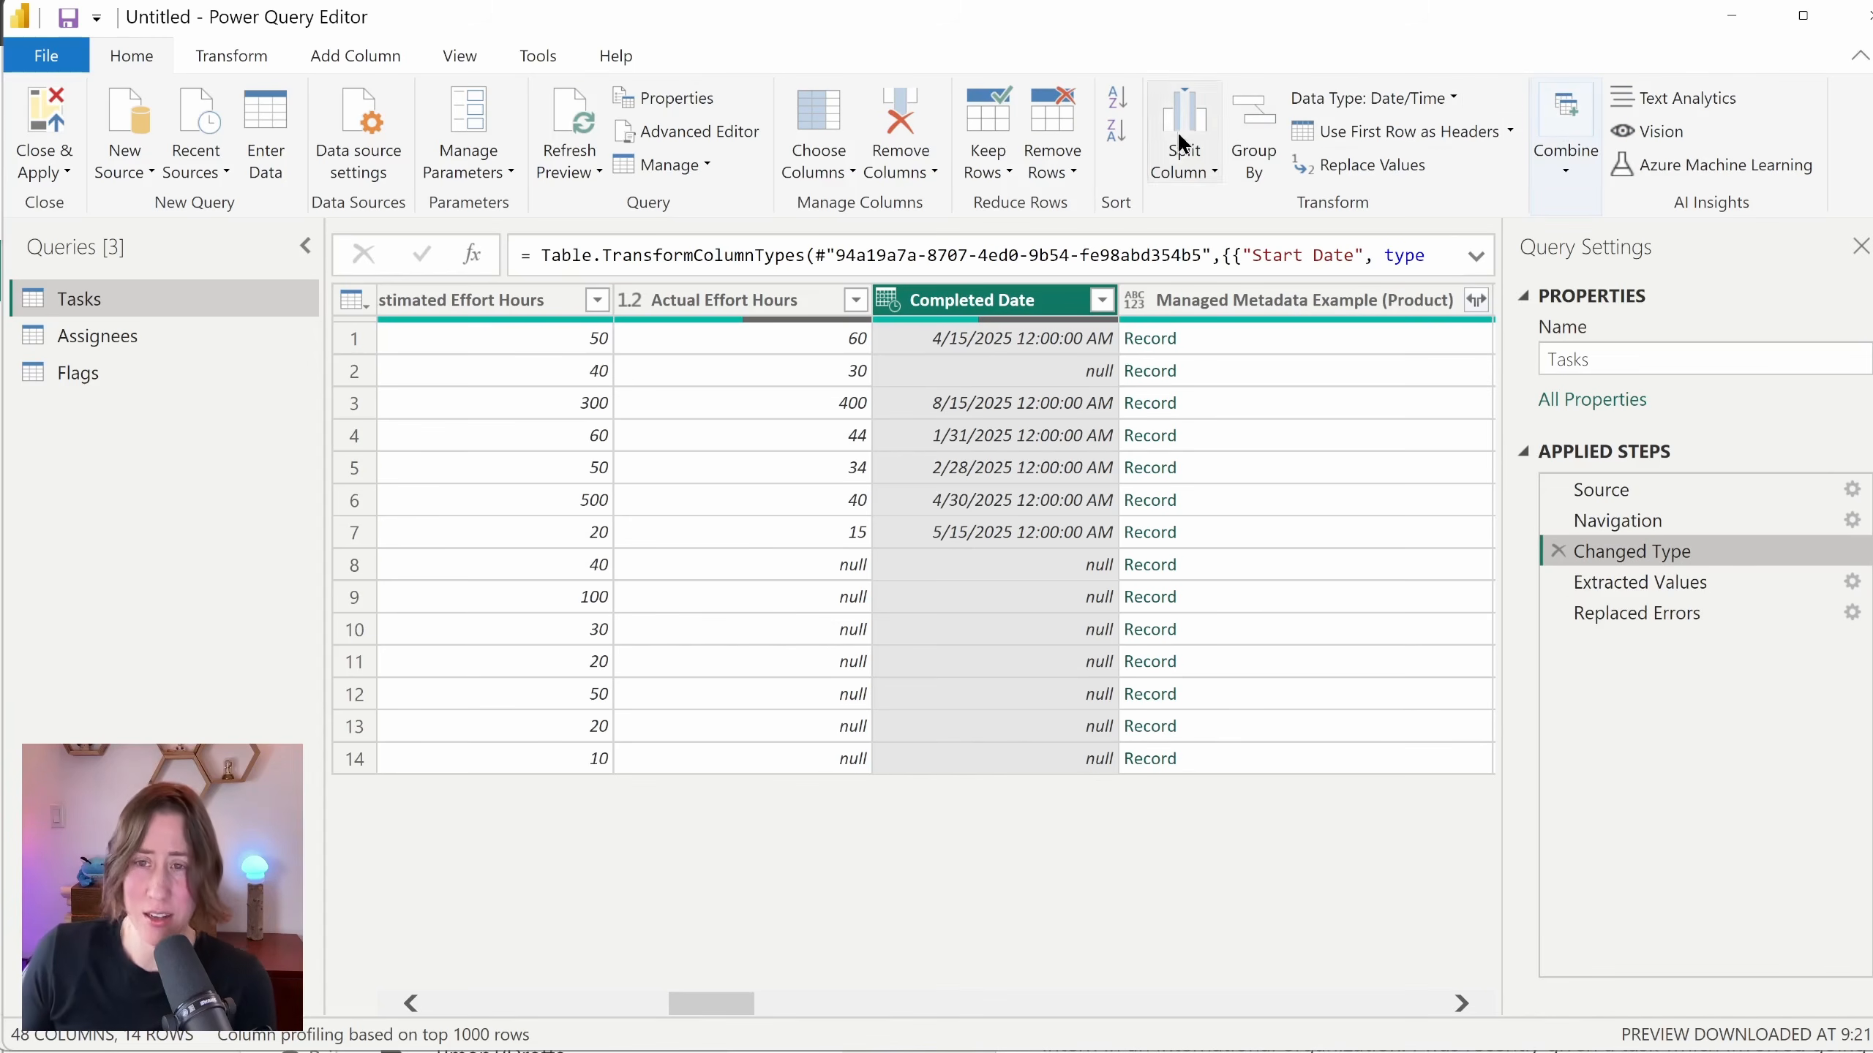
left_click(1441, 94)
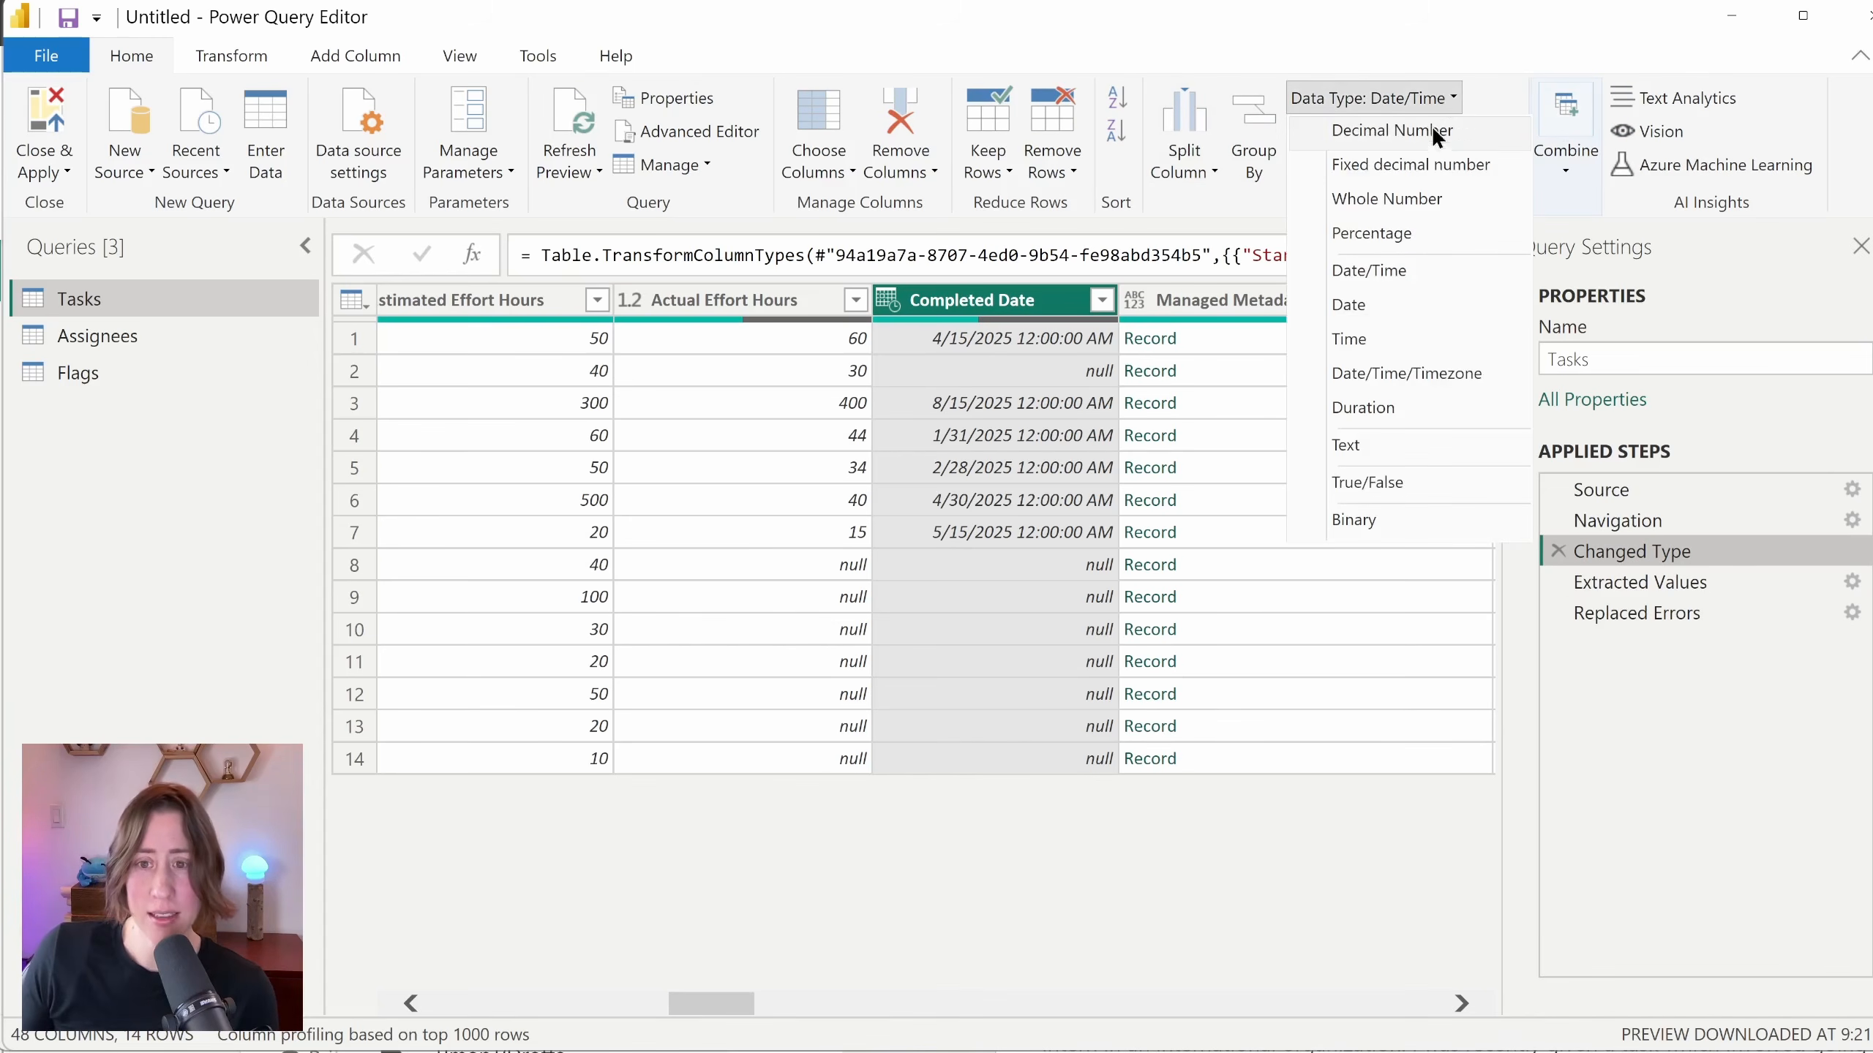
left_click(1369, 307)
left_click(1393, 673)
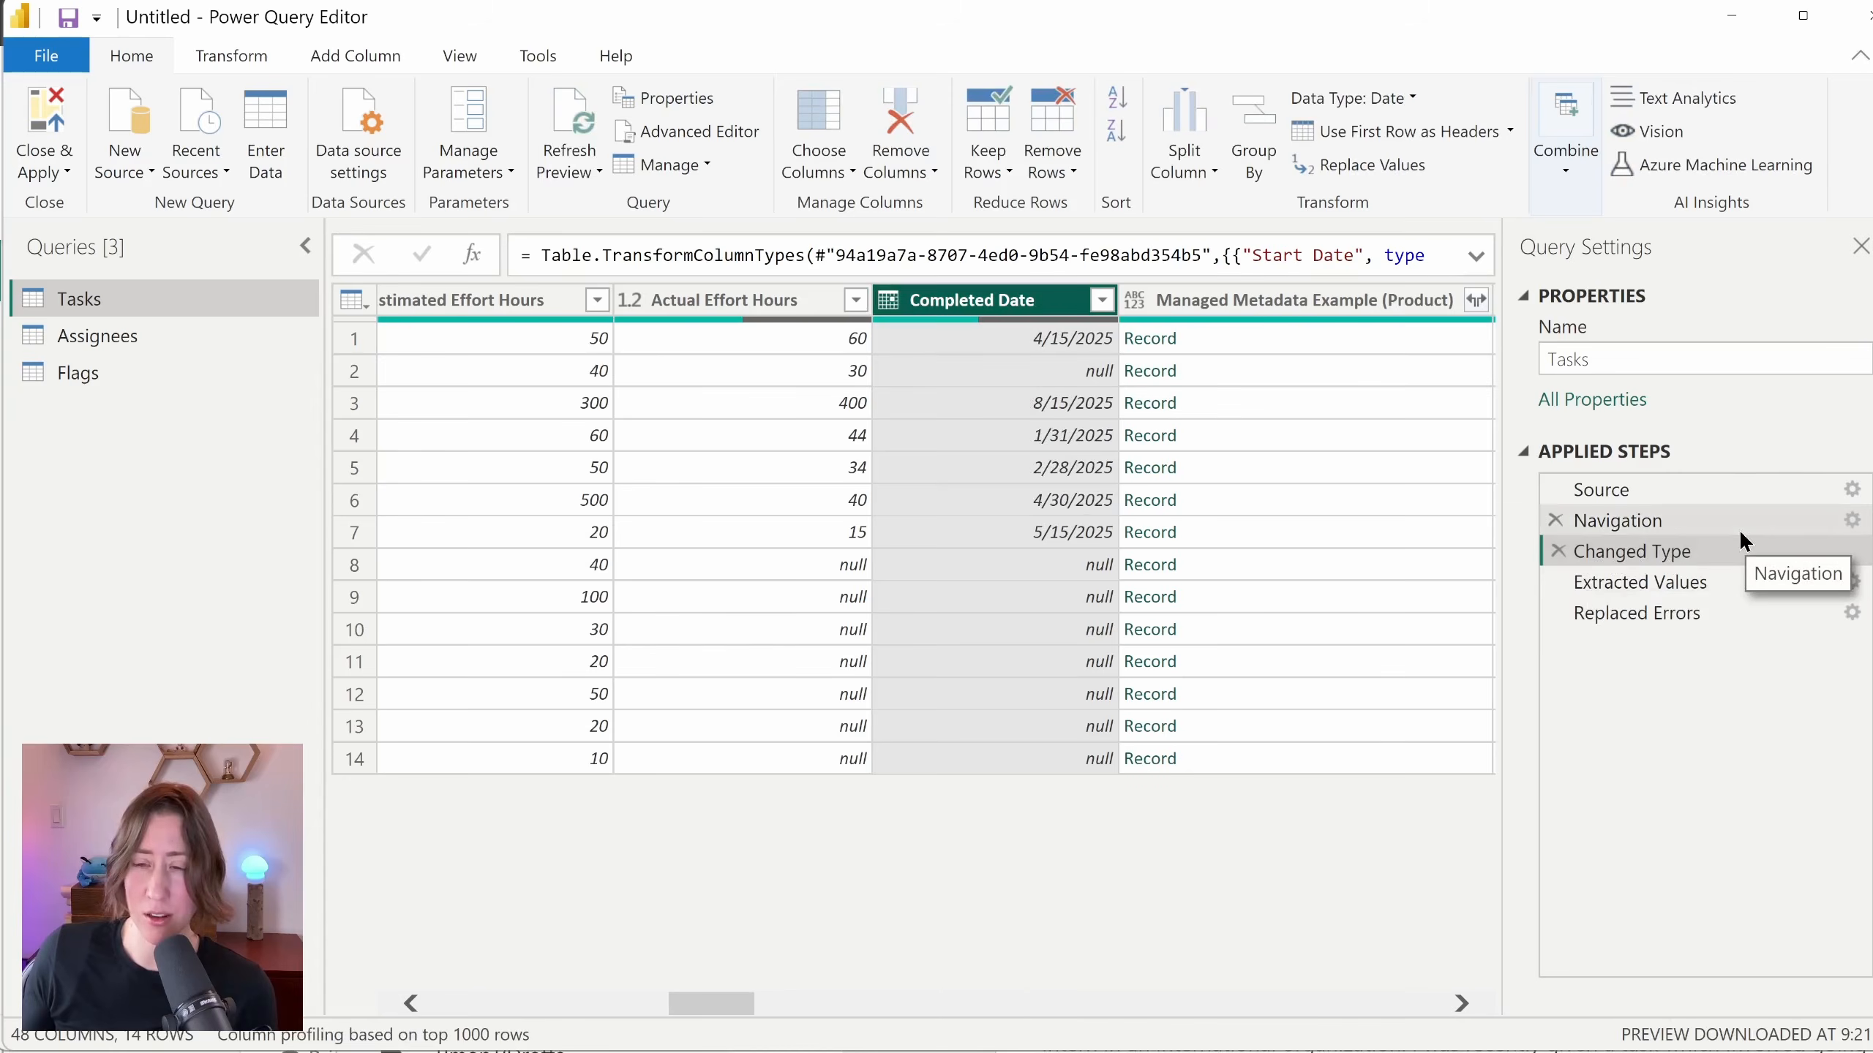
Step: After the Replaced Errors step, expand only Label from Managed Metadata Example (Product), keeping the original column name as prefix
left_click_drag(702, 1004, 730, 1006)
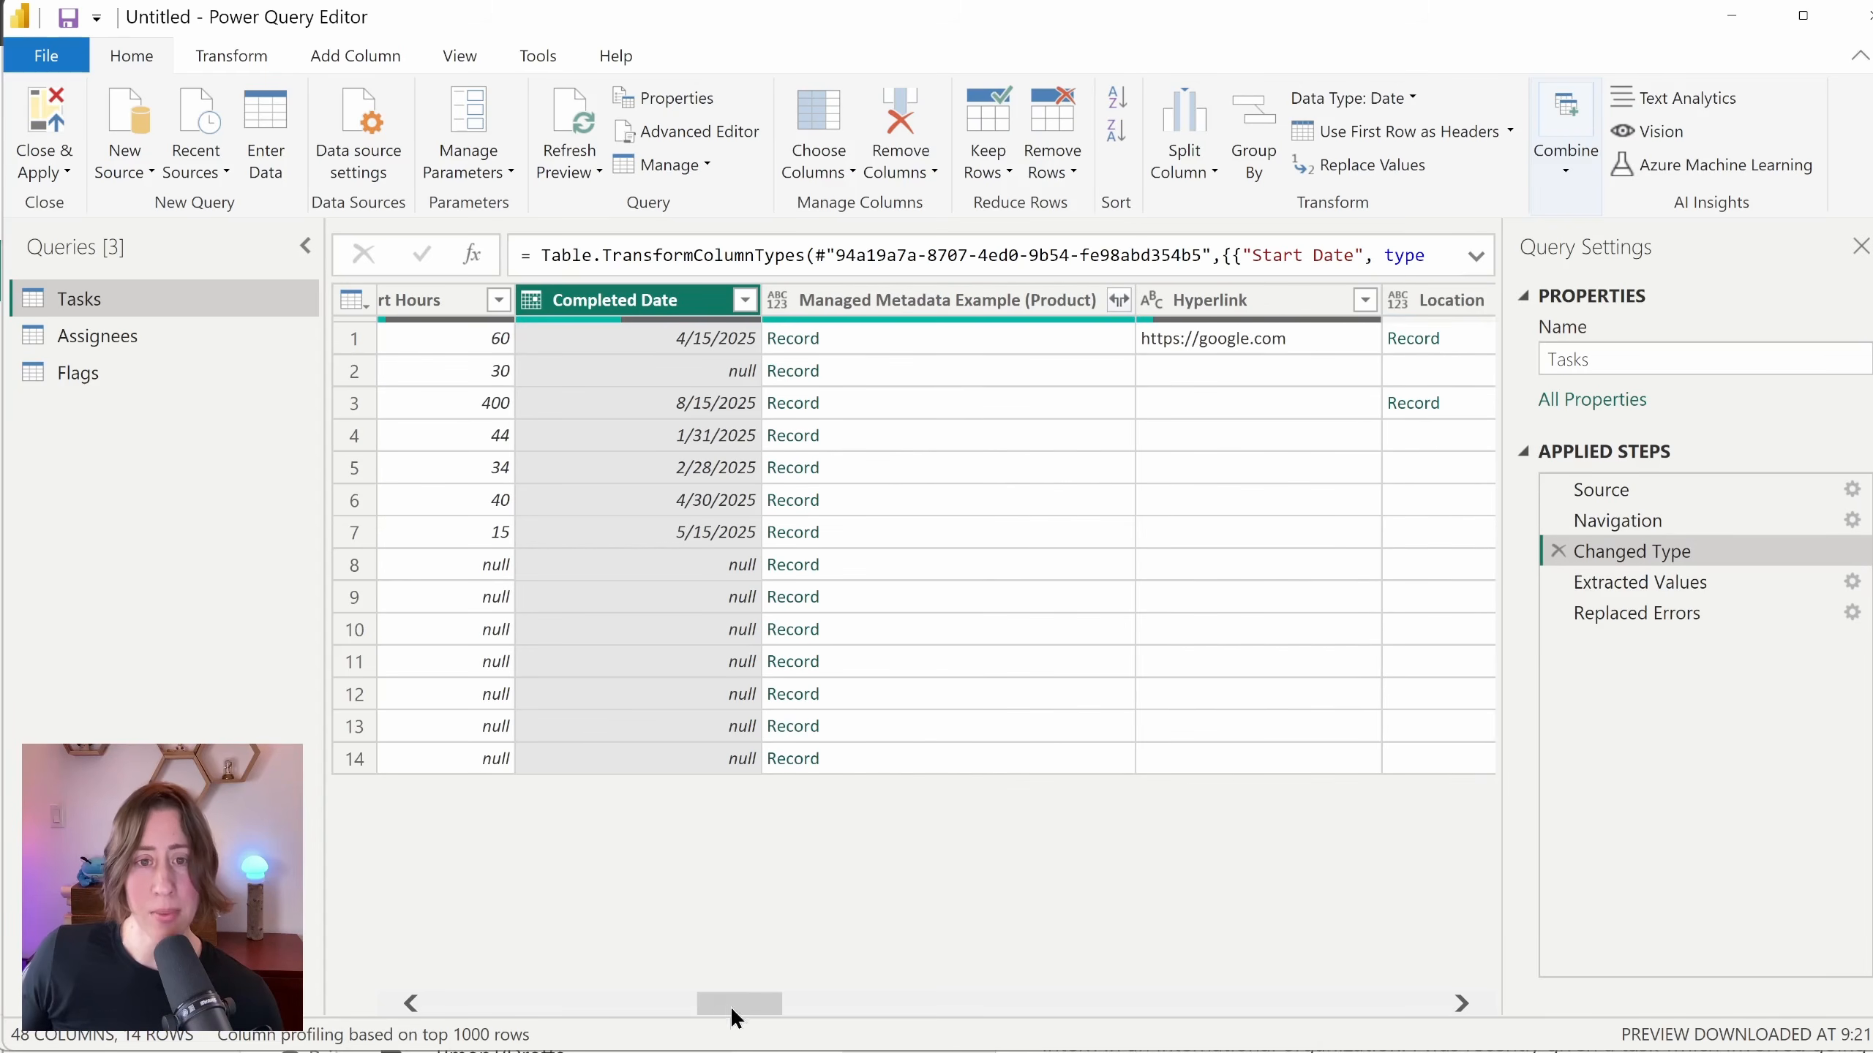
left_click(1033, 304)
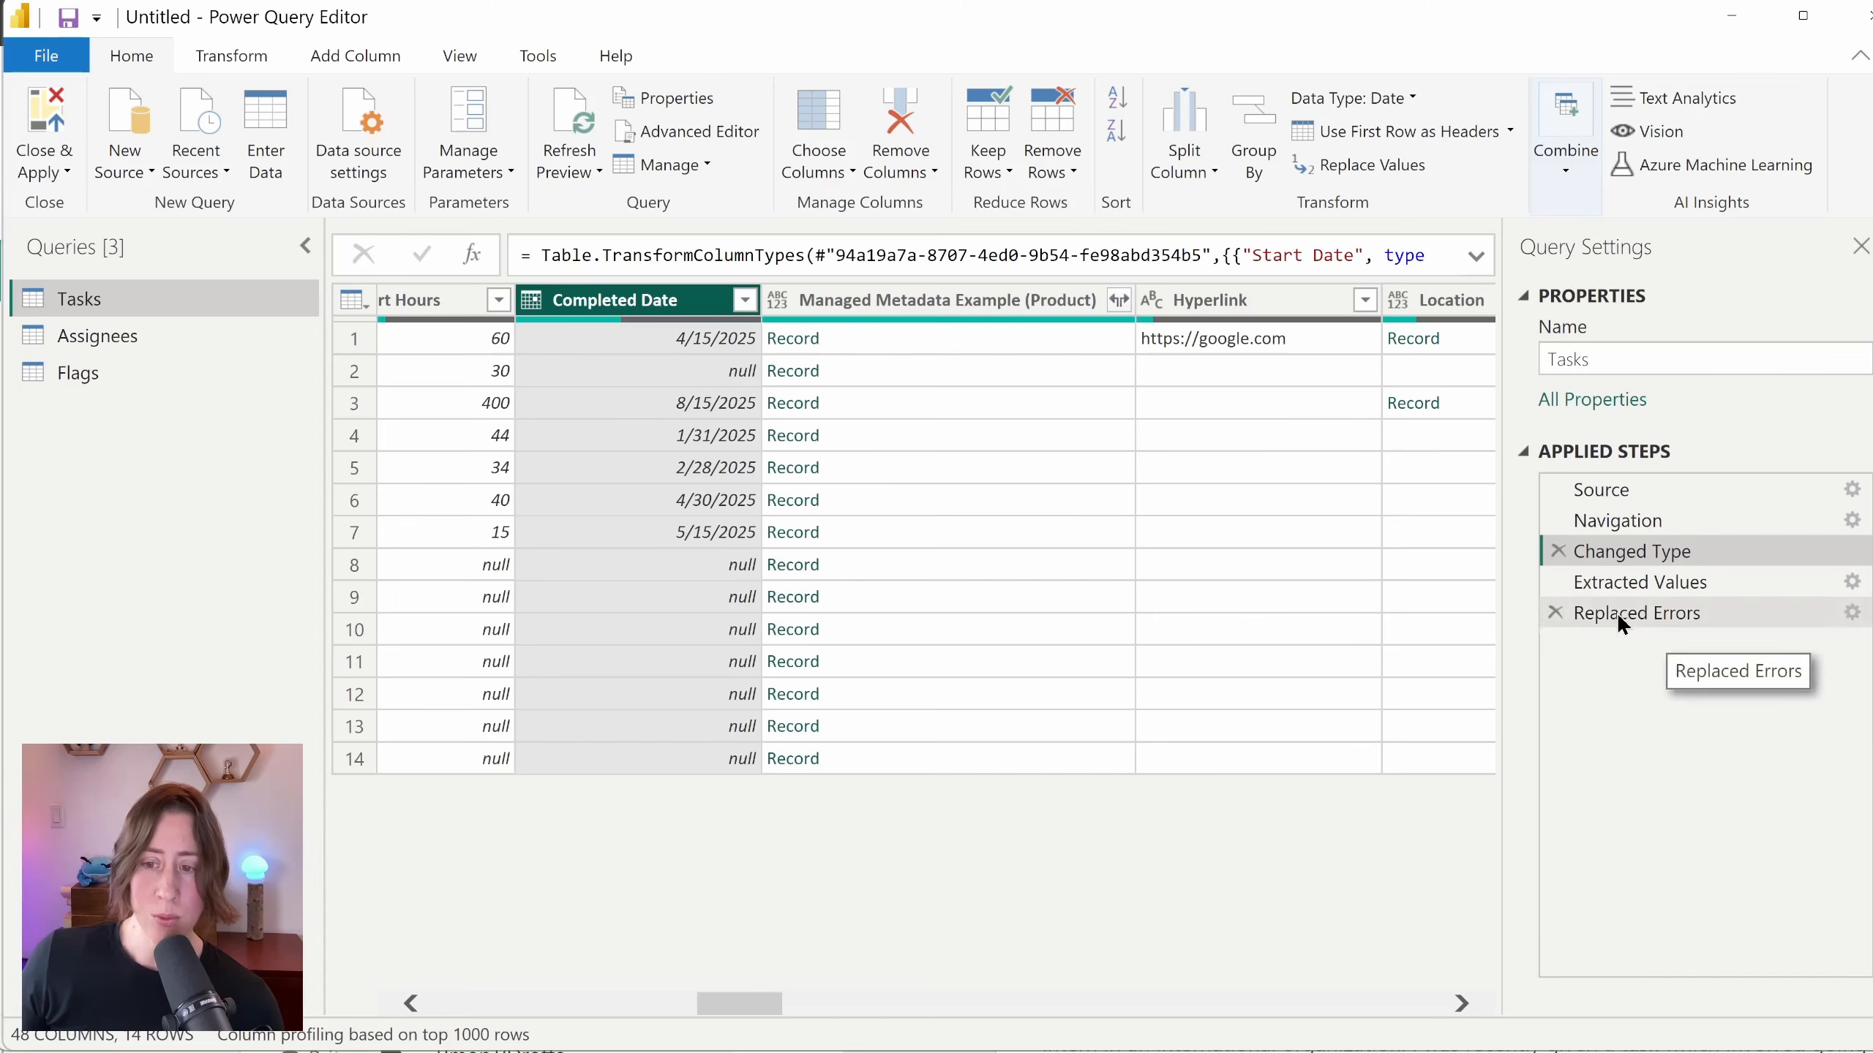
left_click(1617, 611)
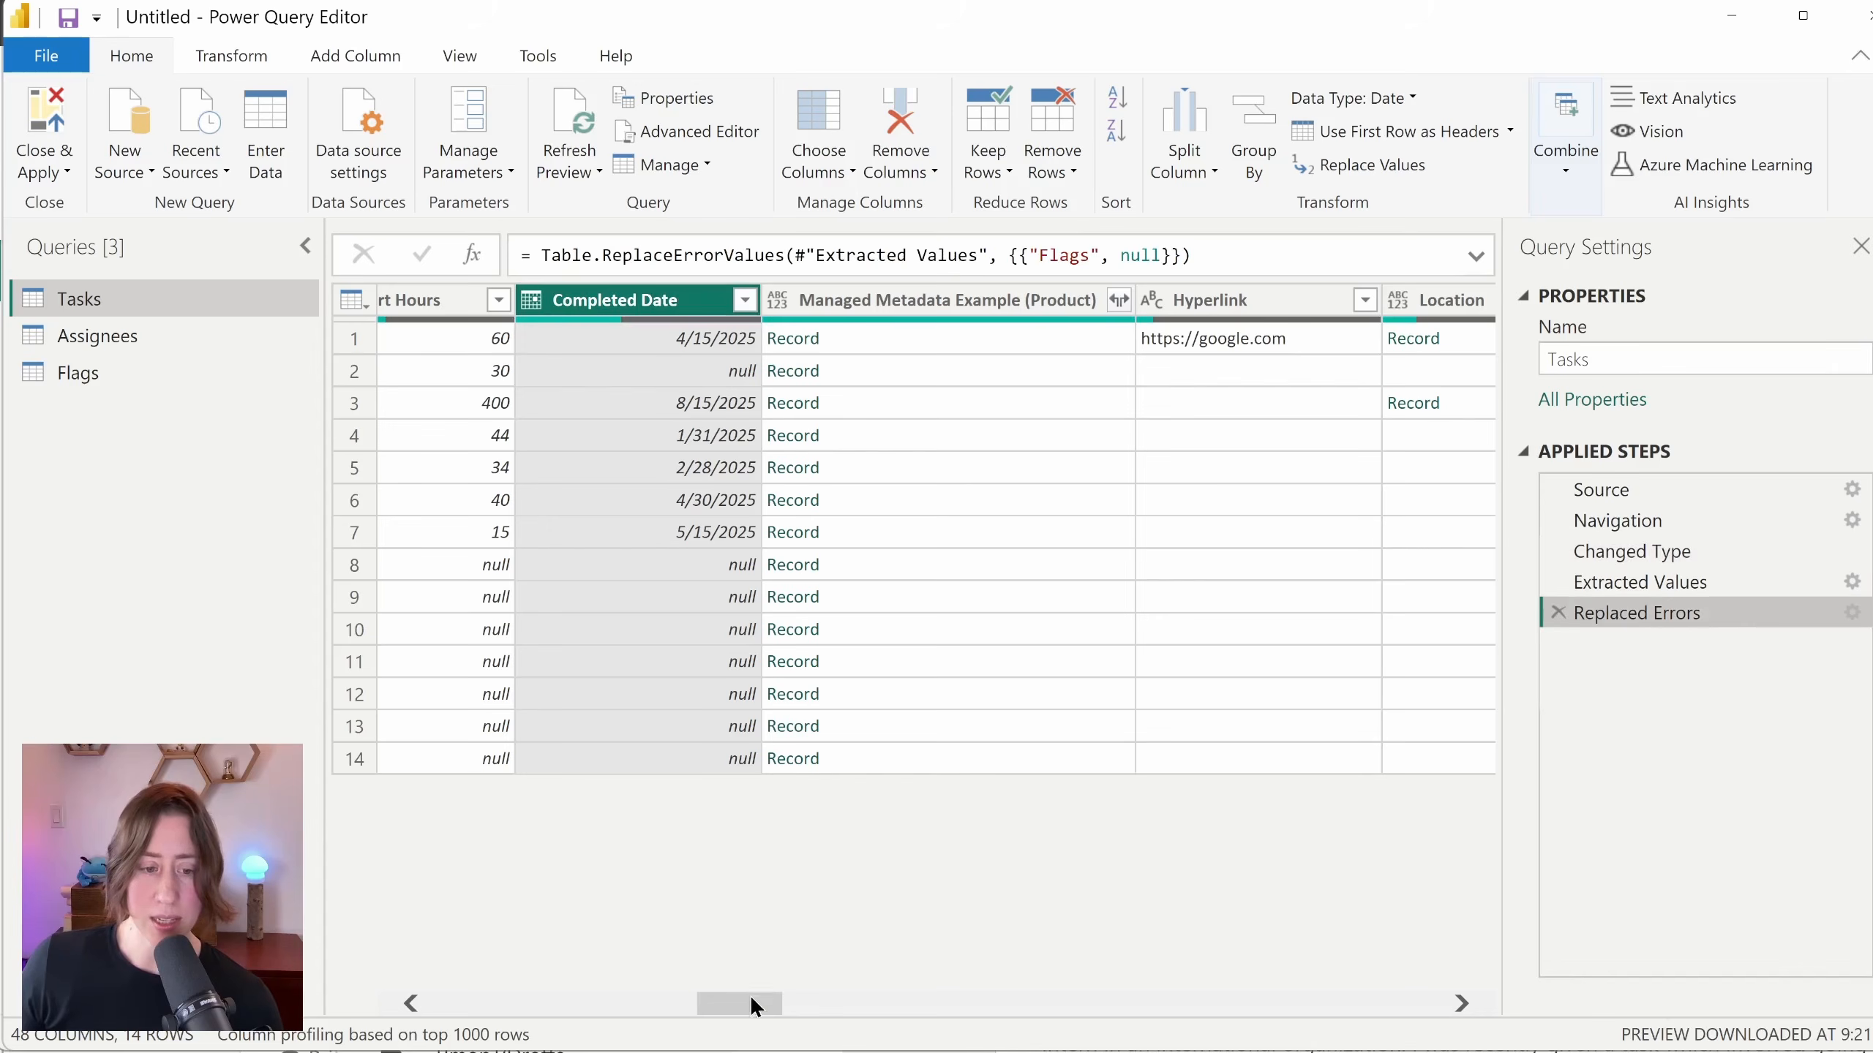
left_click(1065, 302)
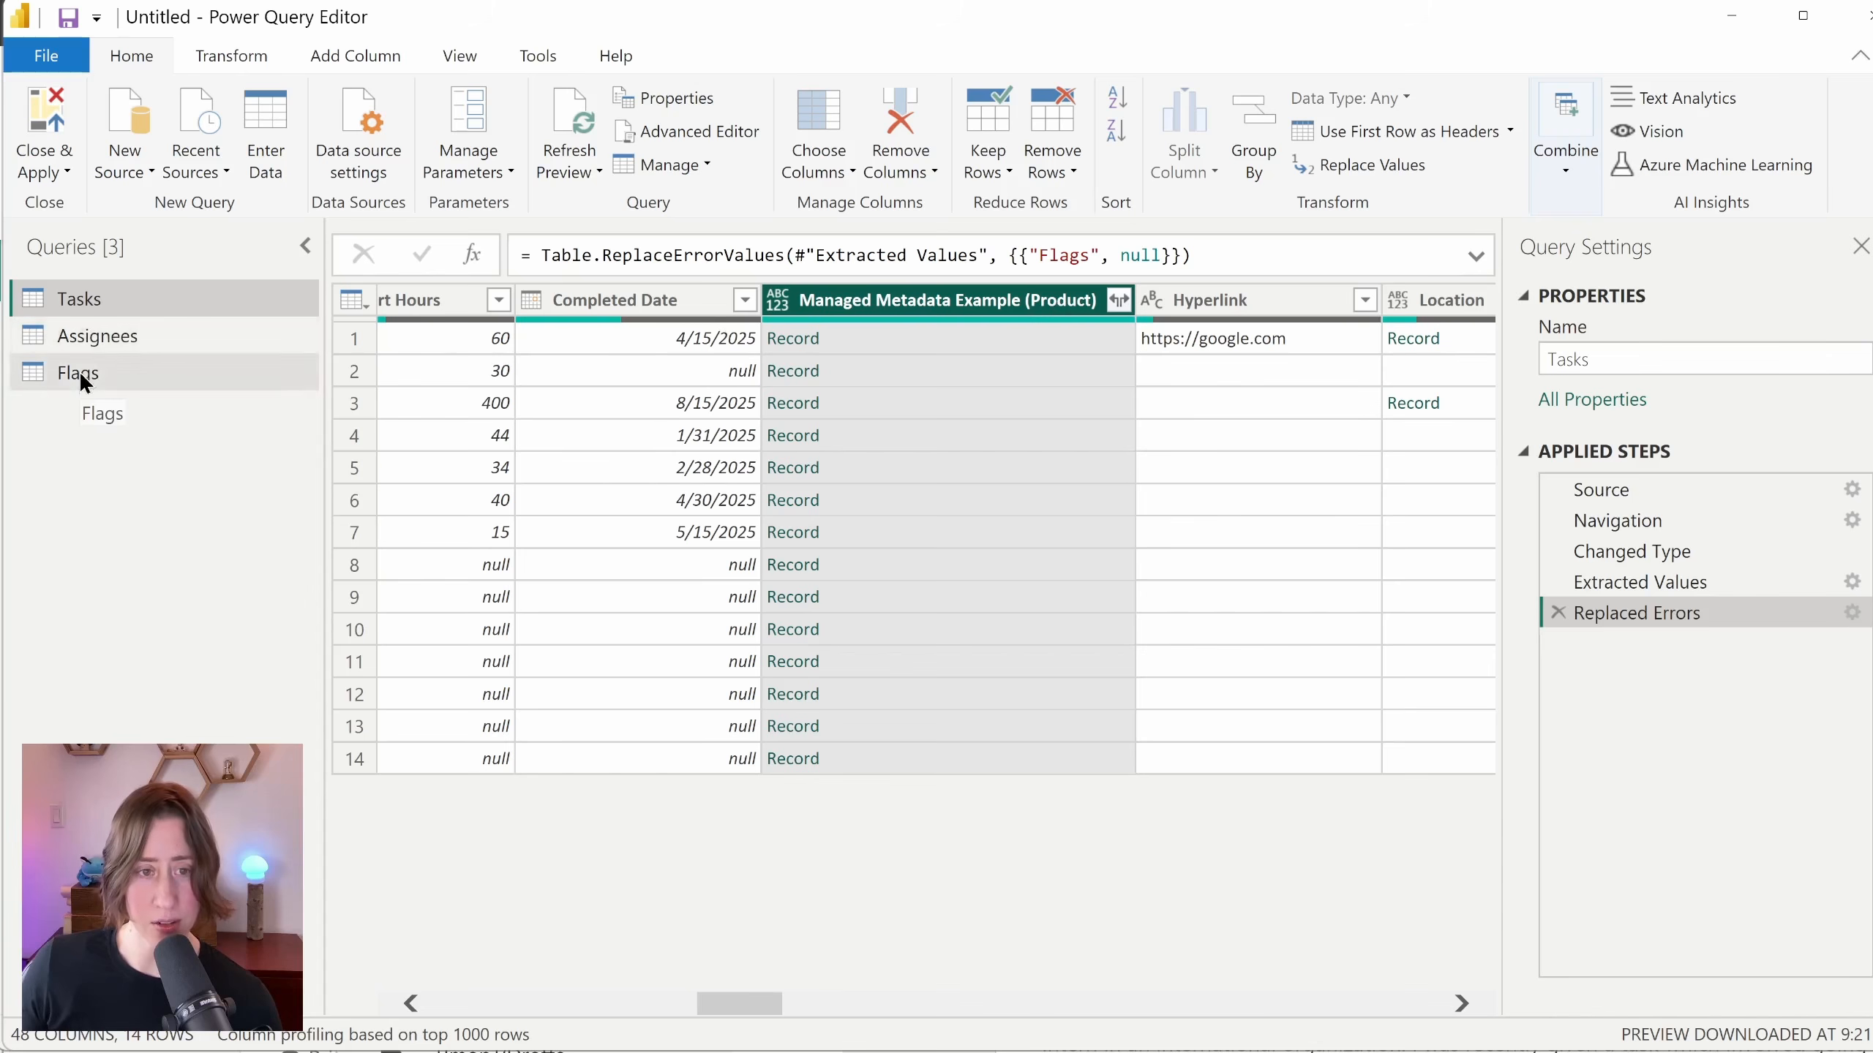
left_click(1118, 300)
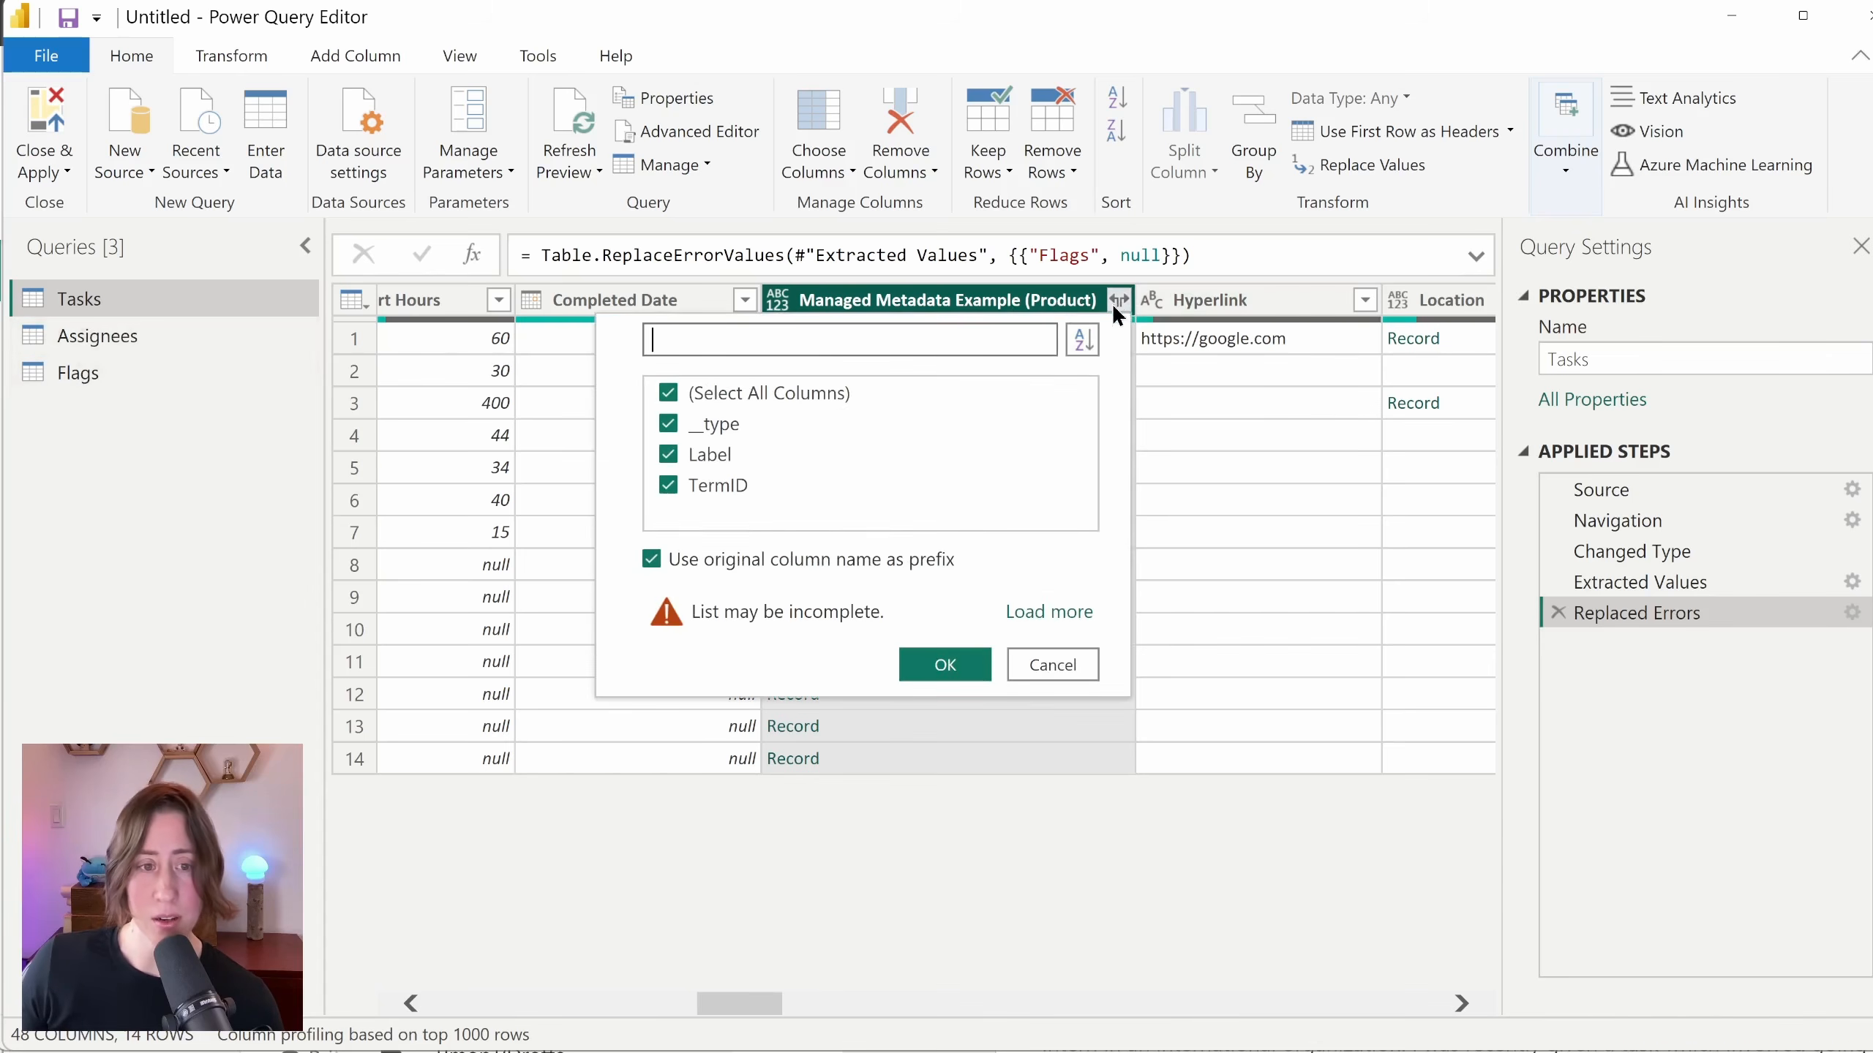
left_click(668, 392)
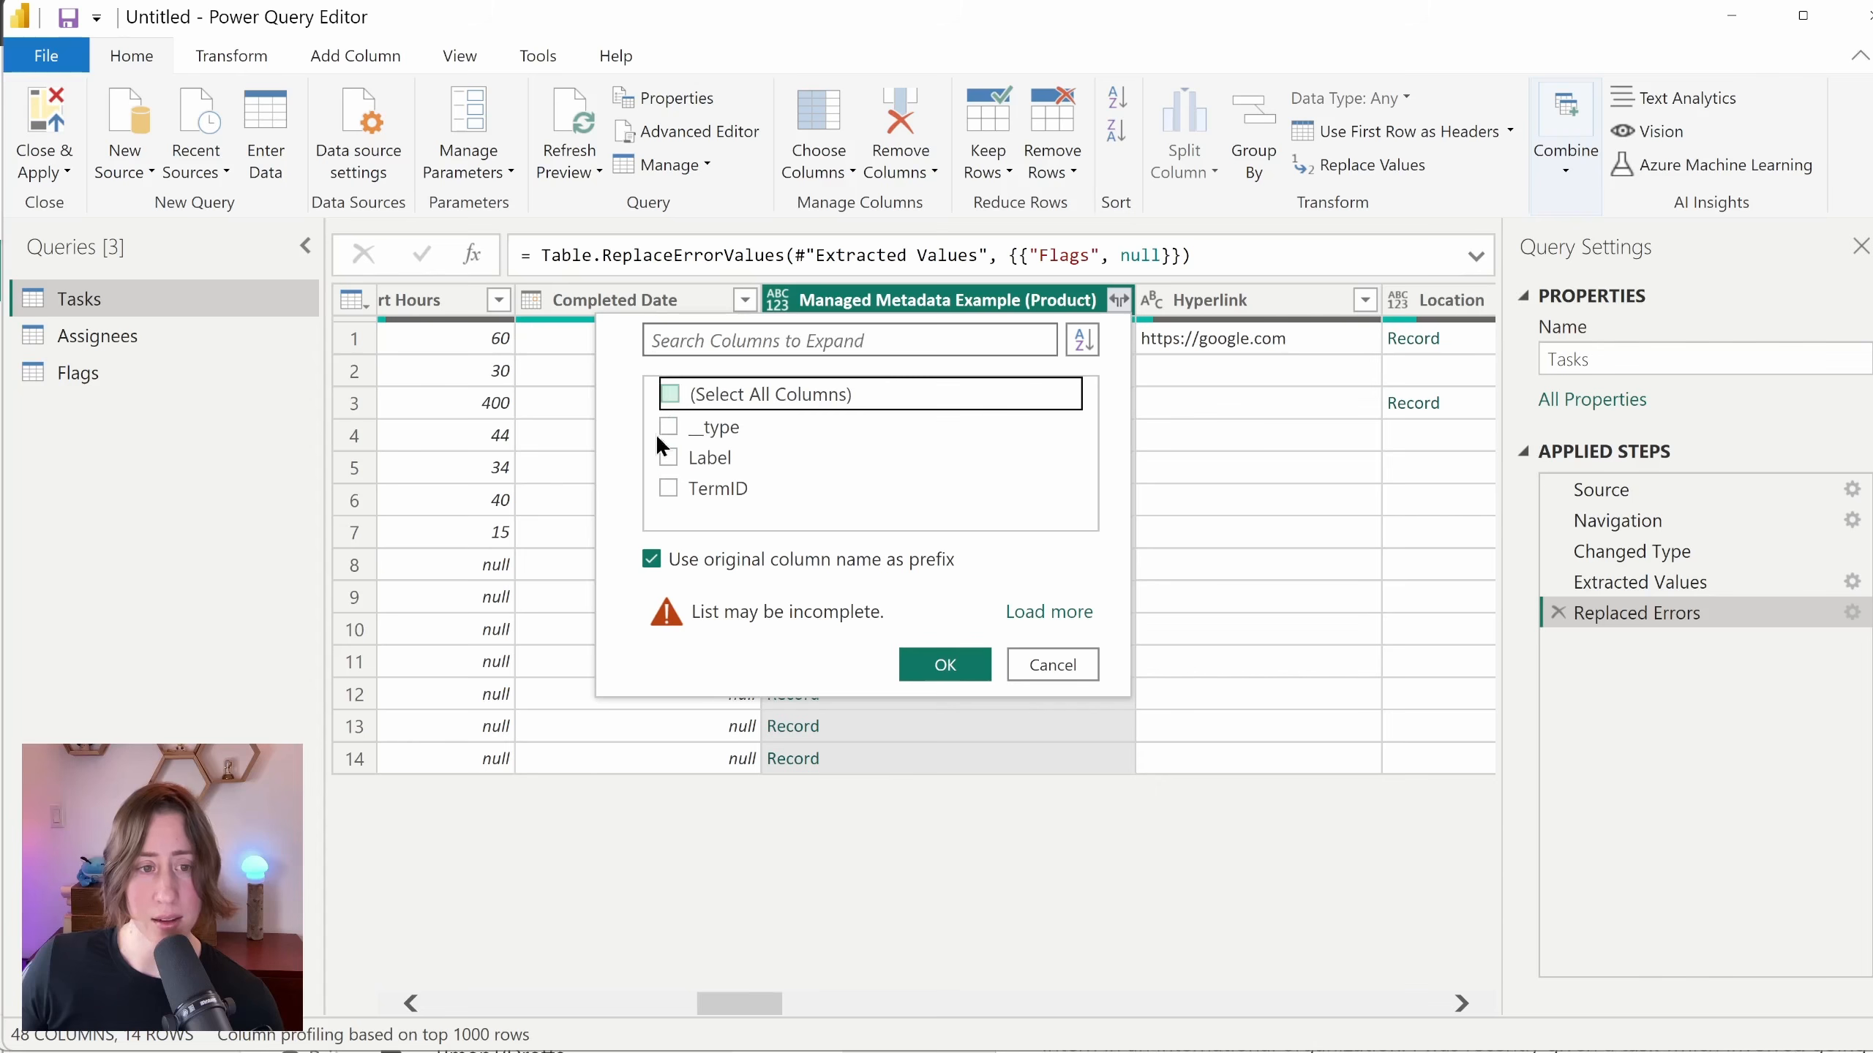
left_click(665, 456)
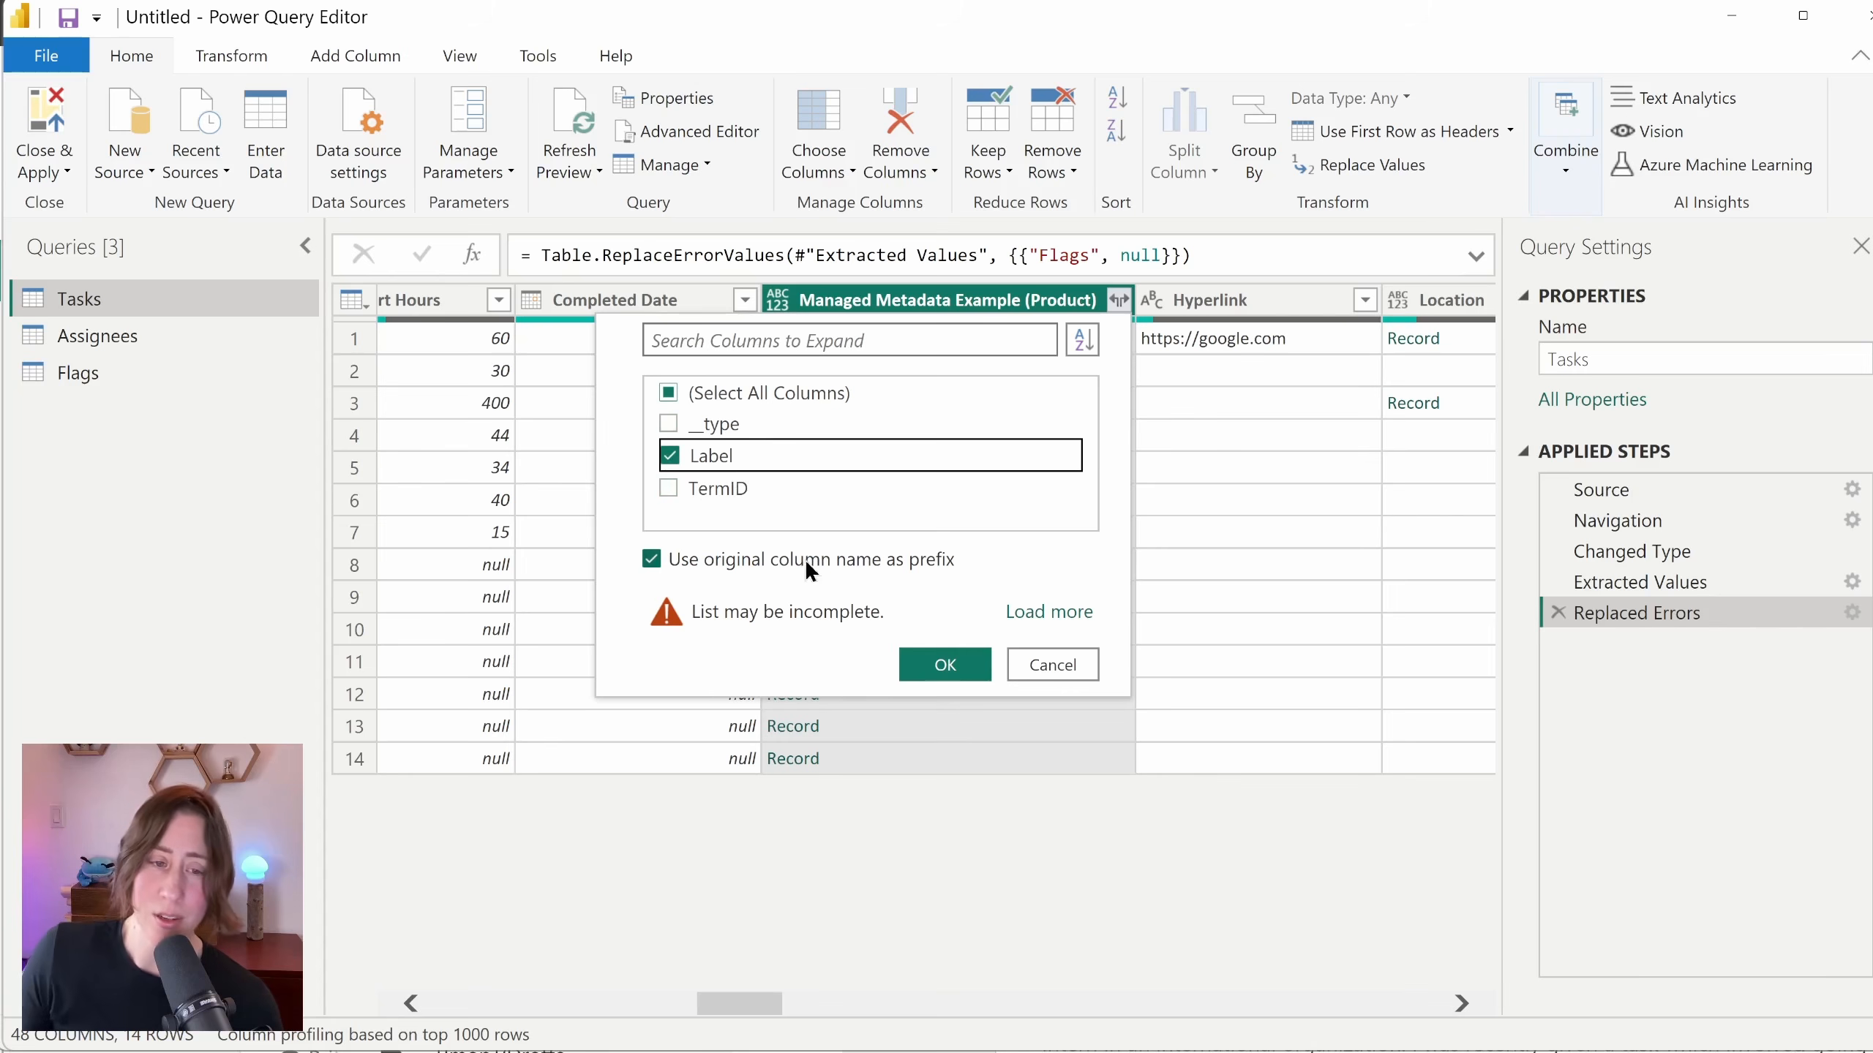
left_click(944, 665)
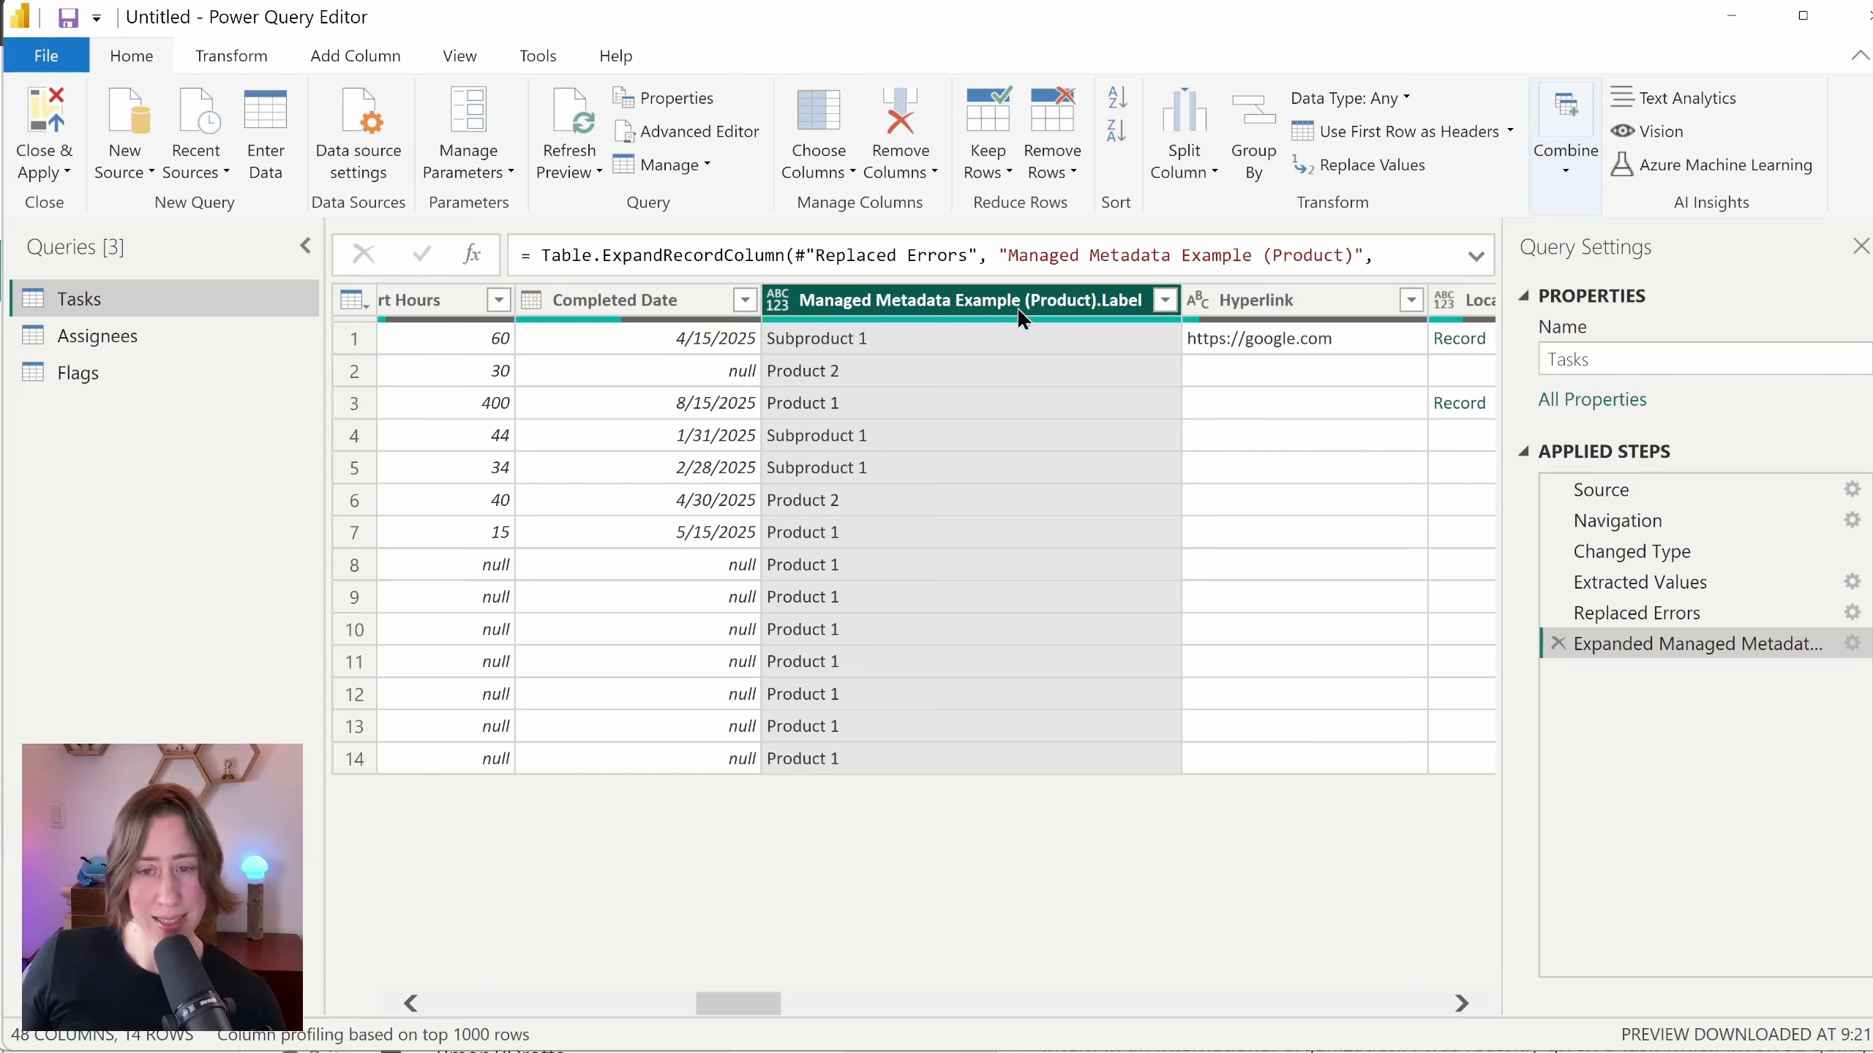
Step: Inspect the Hyperlink and Location columns of the Tasks query
left_click_drag(736, 1004, 765, 1005)
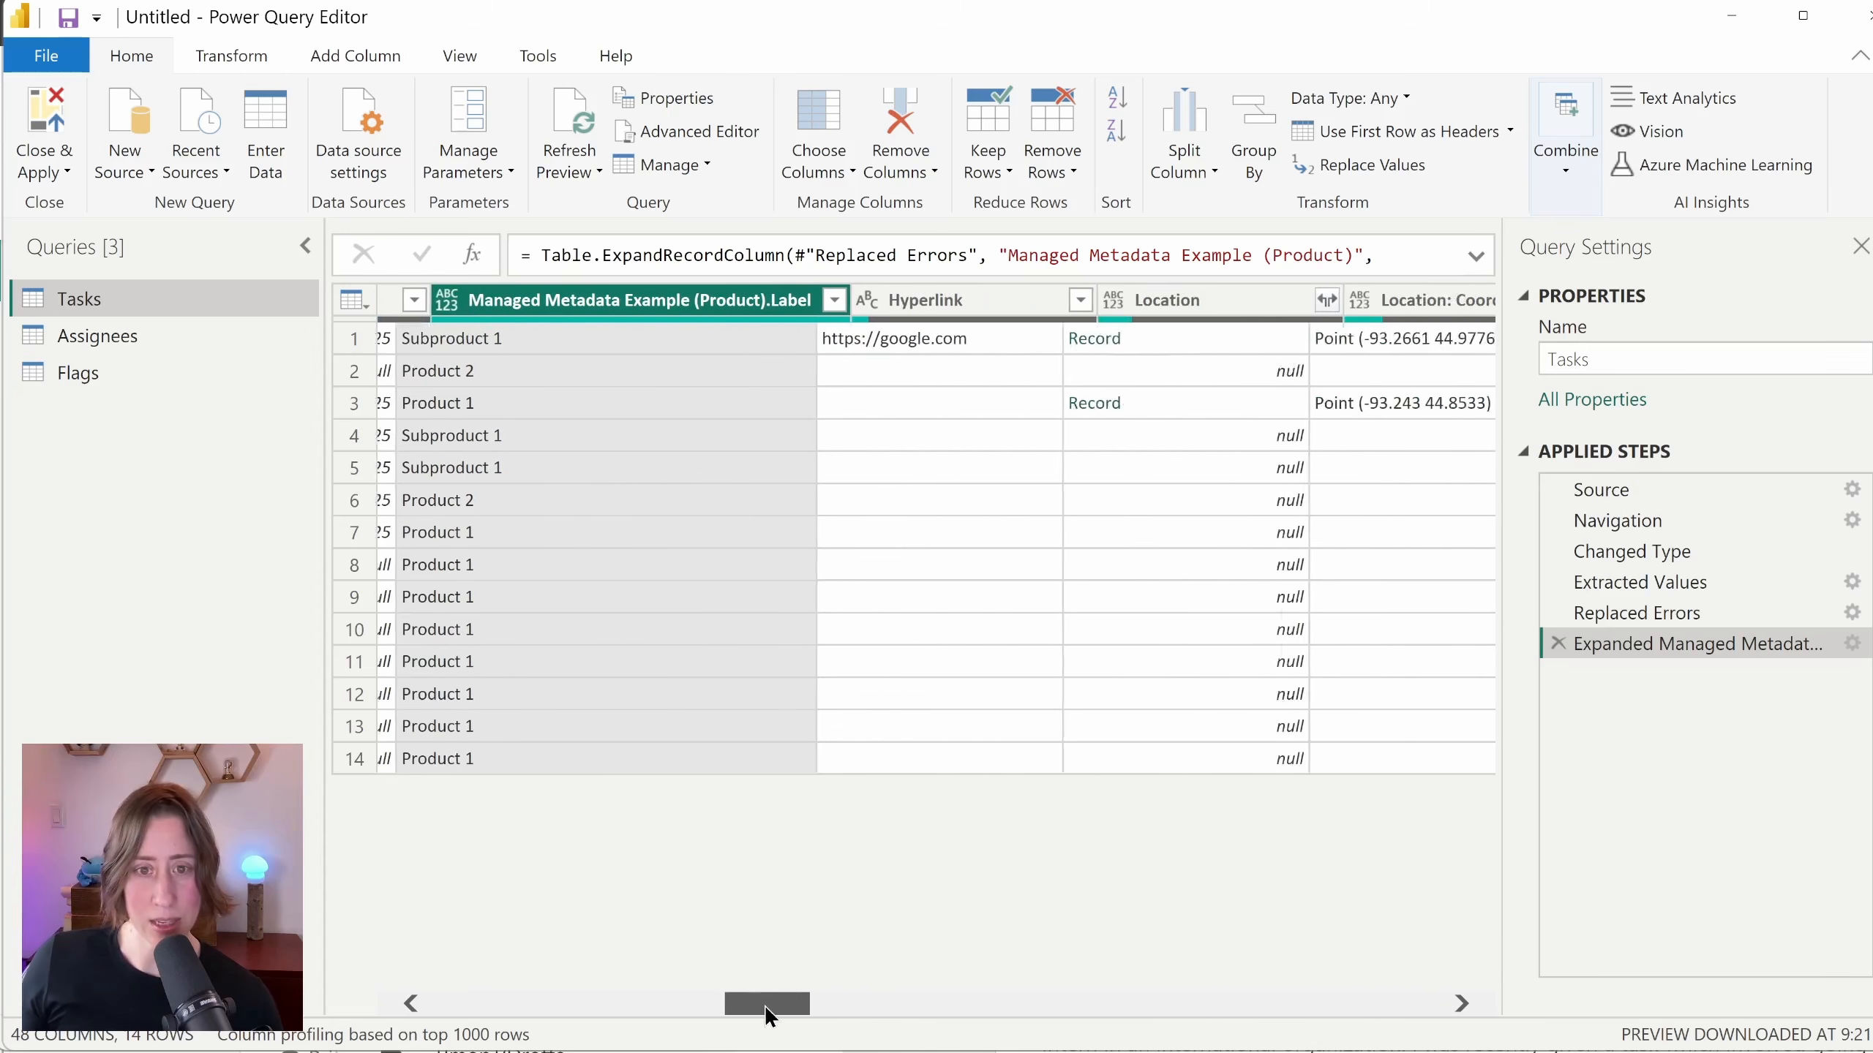
left_click(758, 309)
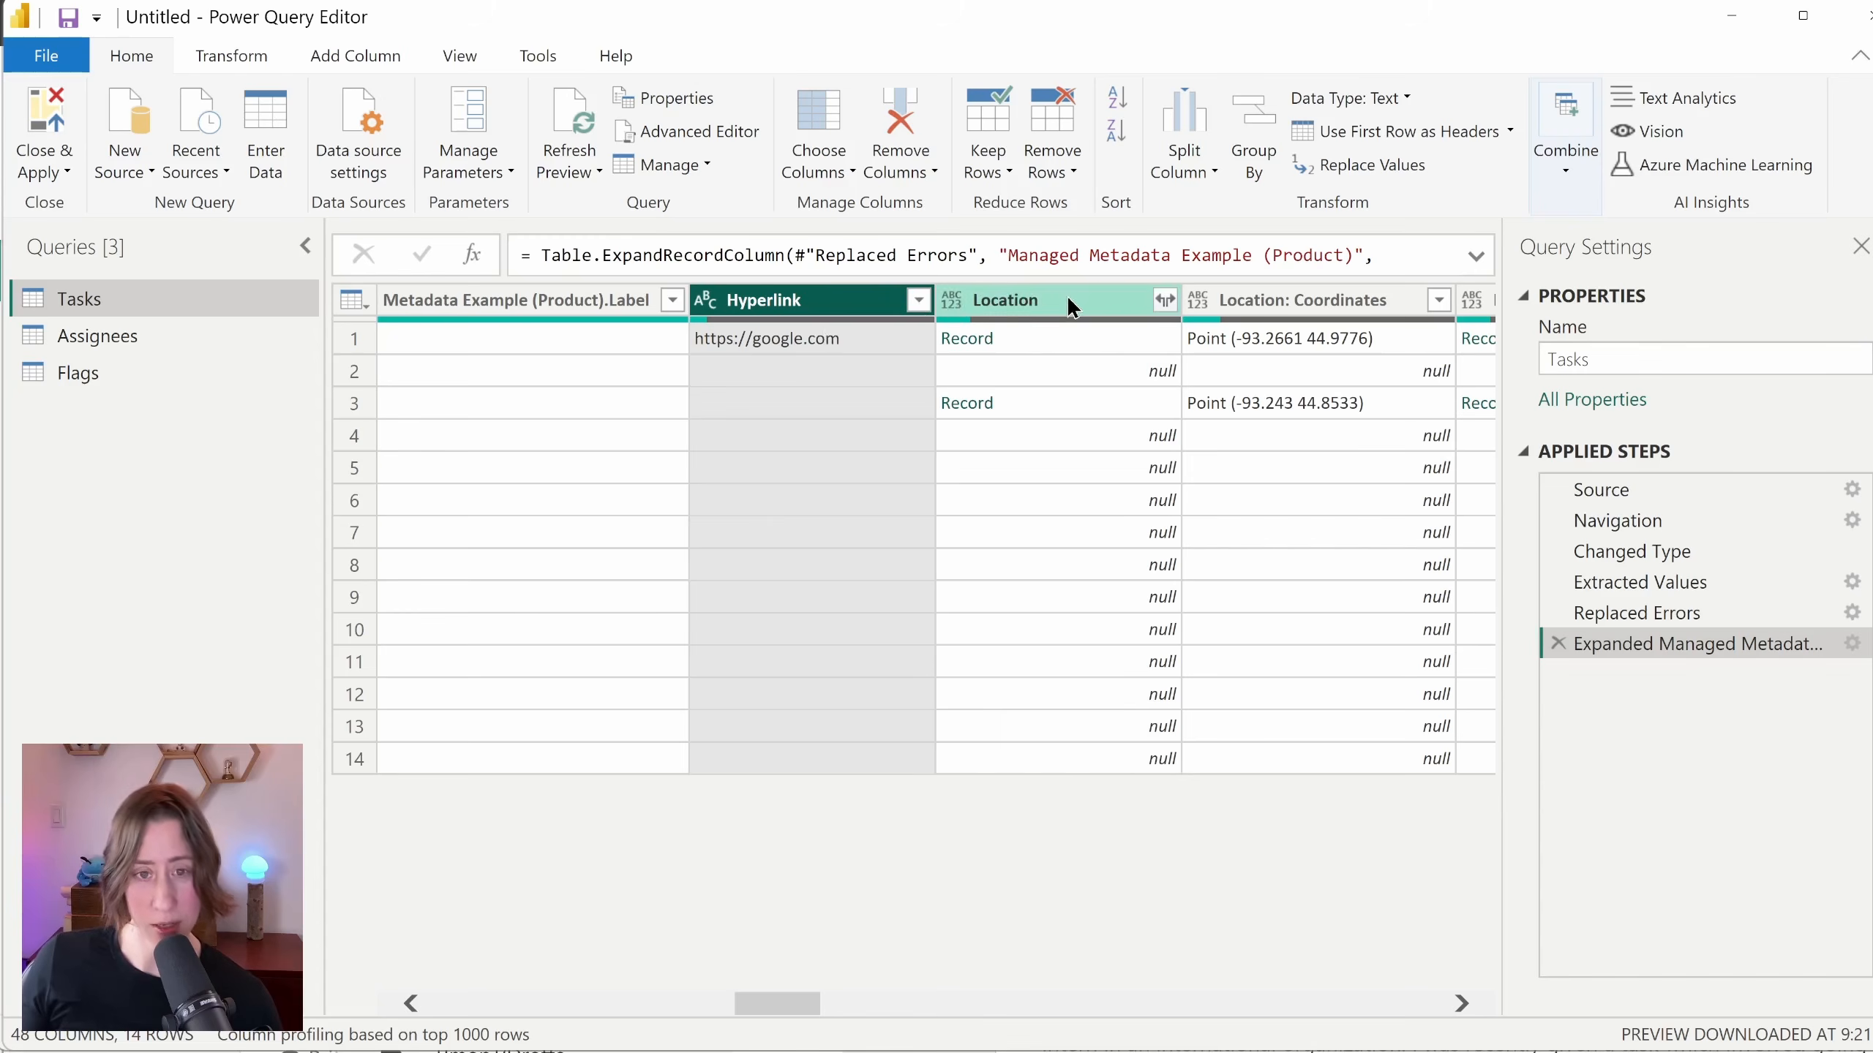
left_click(1091, 300)
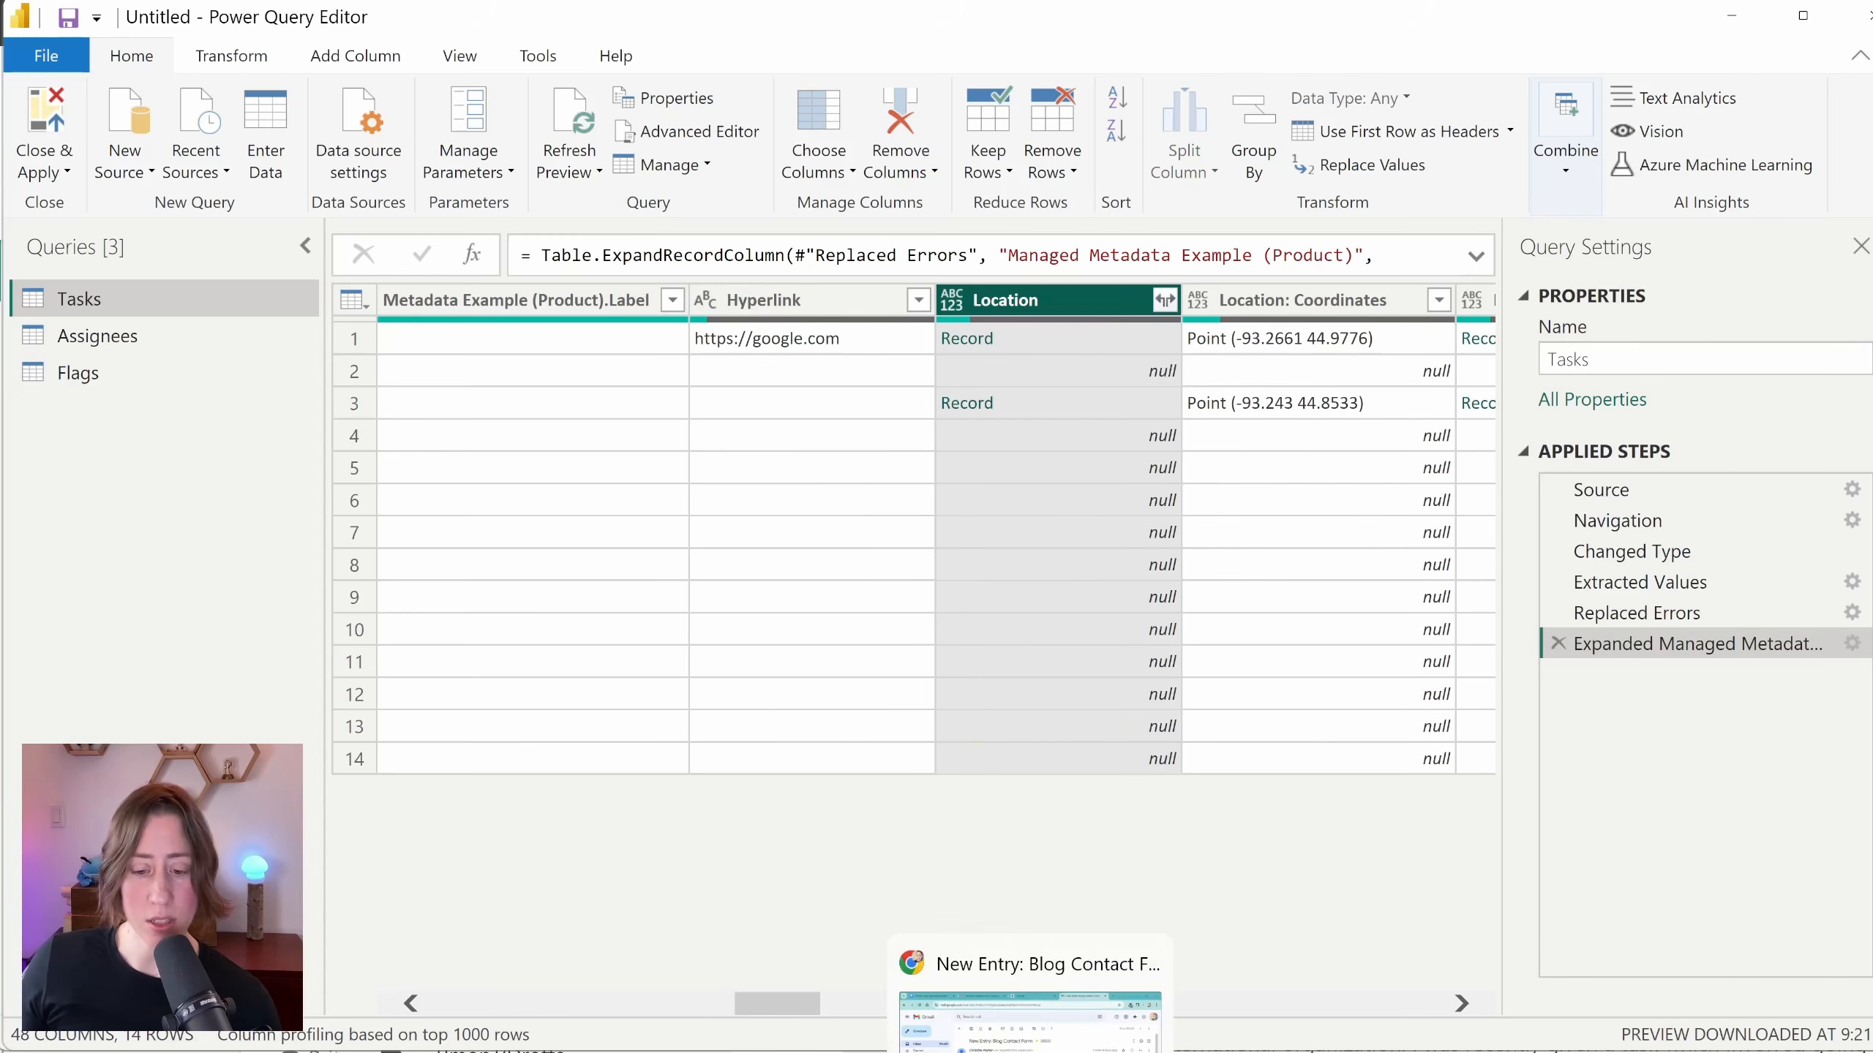
Step: Switch to the Project - Opening a Restaurant list in Microsoft Lists and set the Create business plan item's Location to Disneyland Resort
left_click(1030, 1025)
scroll(381, 612, "down", 3)
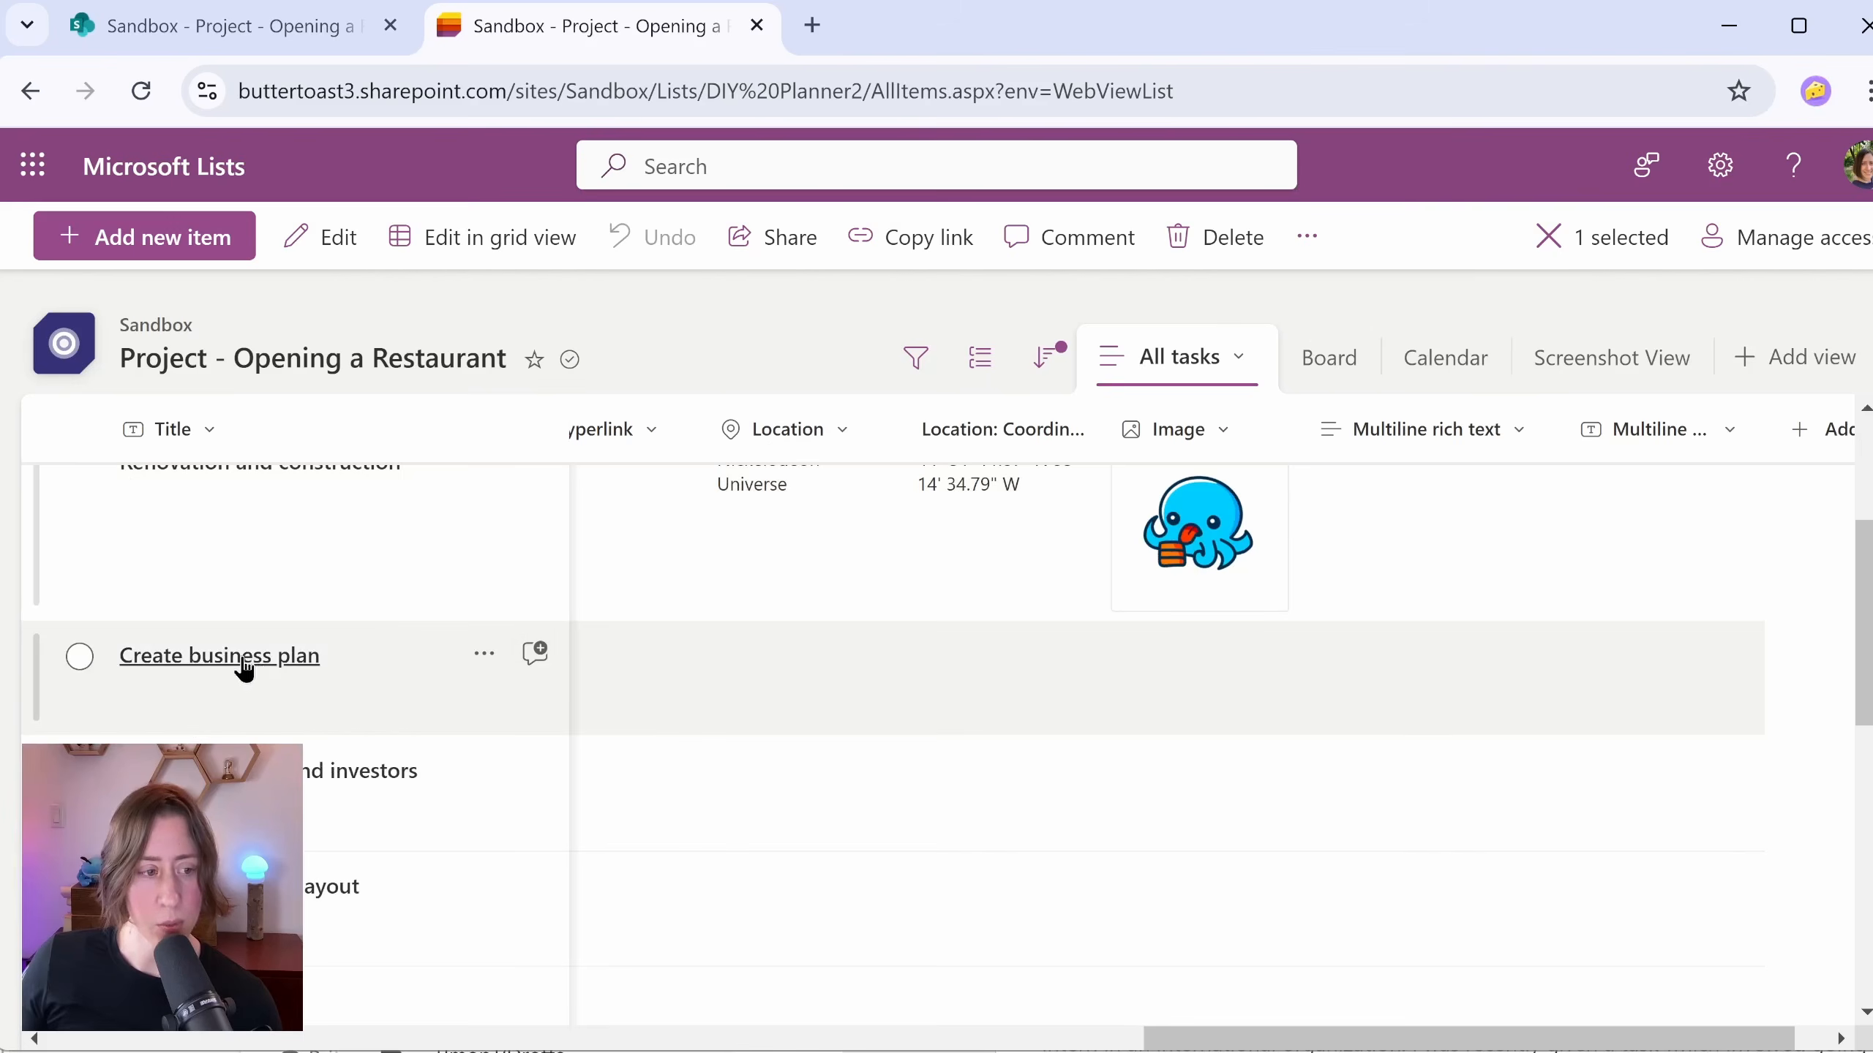
left_click(244, 667)
scroll(589, 649, "down", 5)
left_click(347, 703)
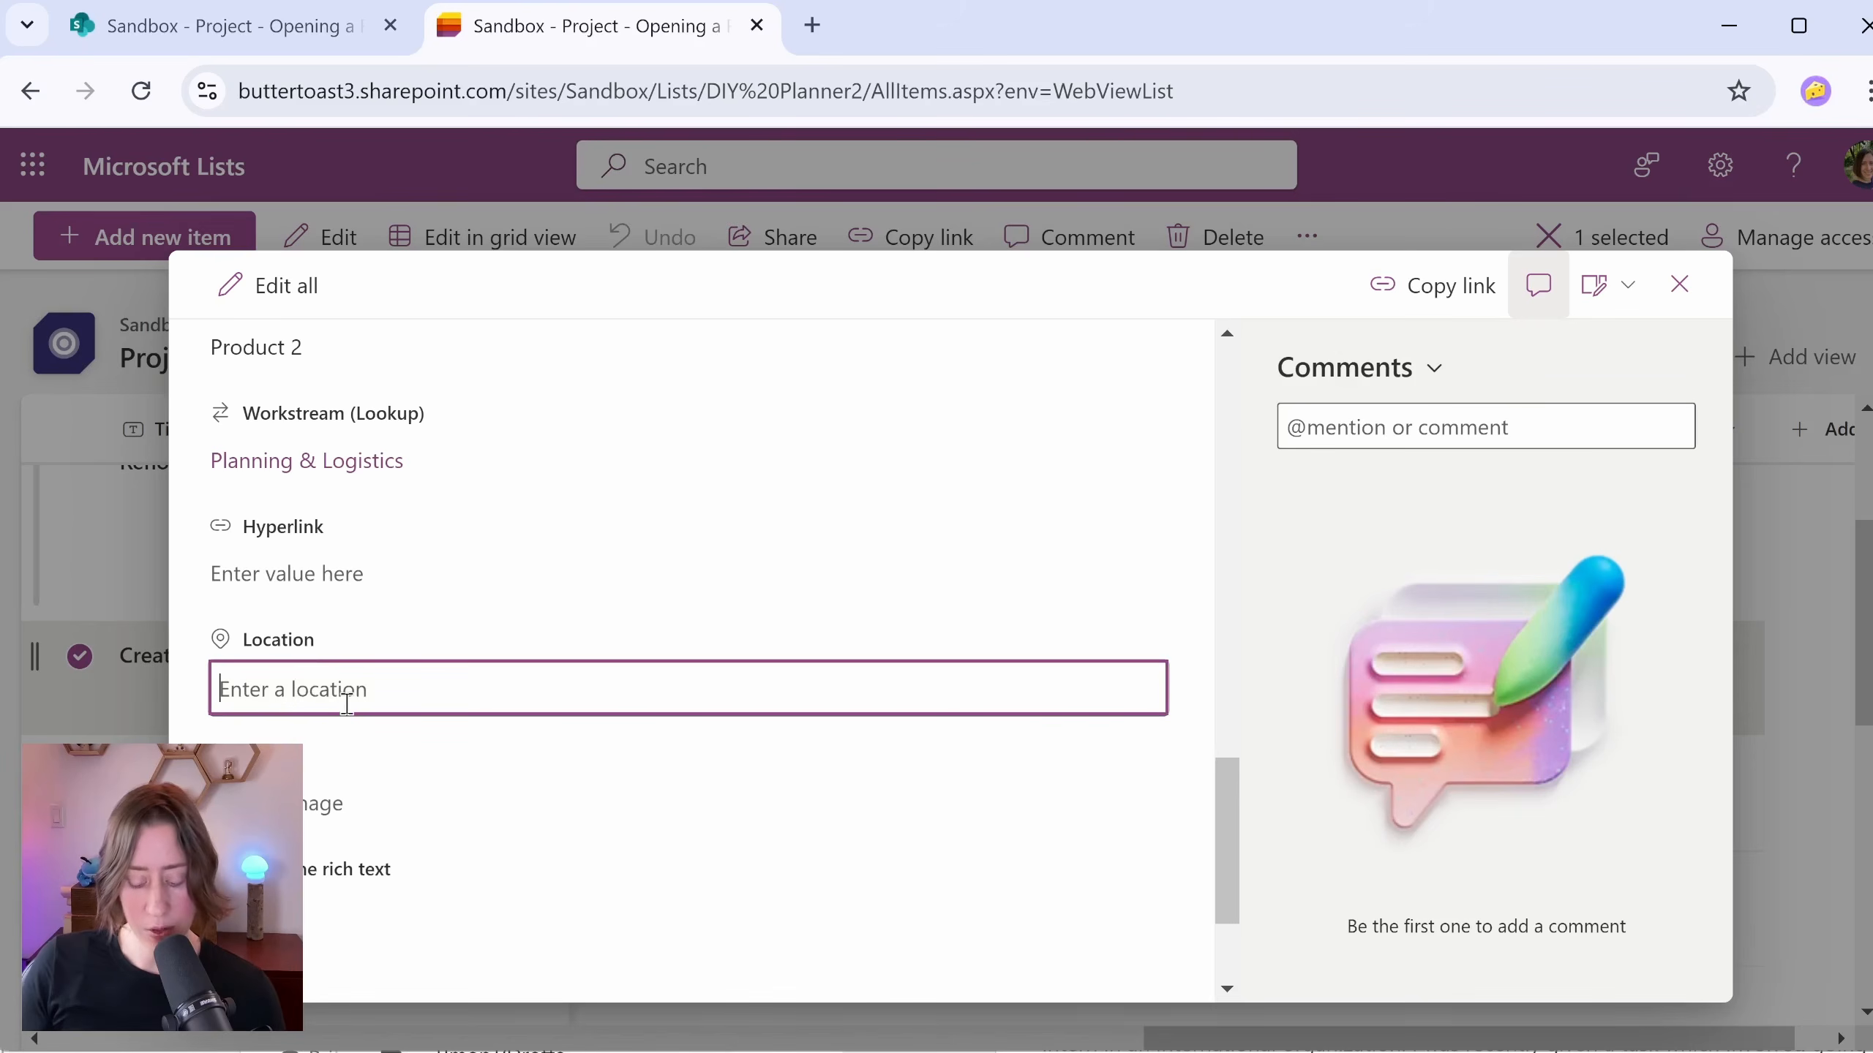
type("disneyla")
left_click(538, 235)
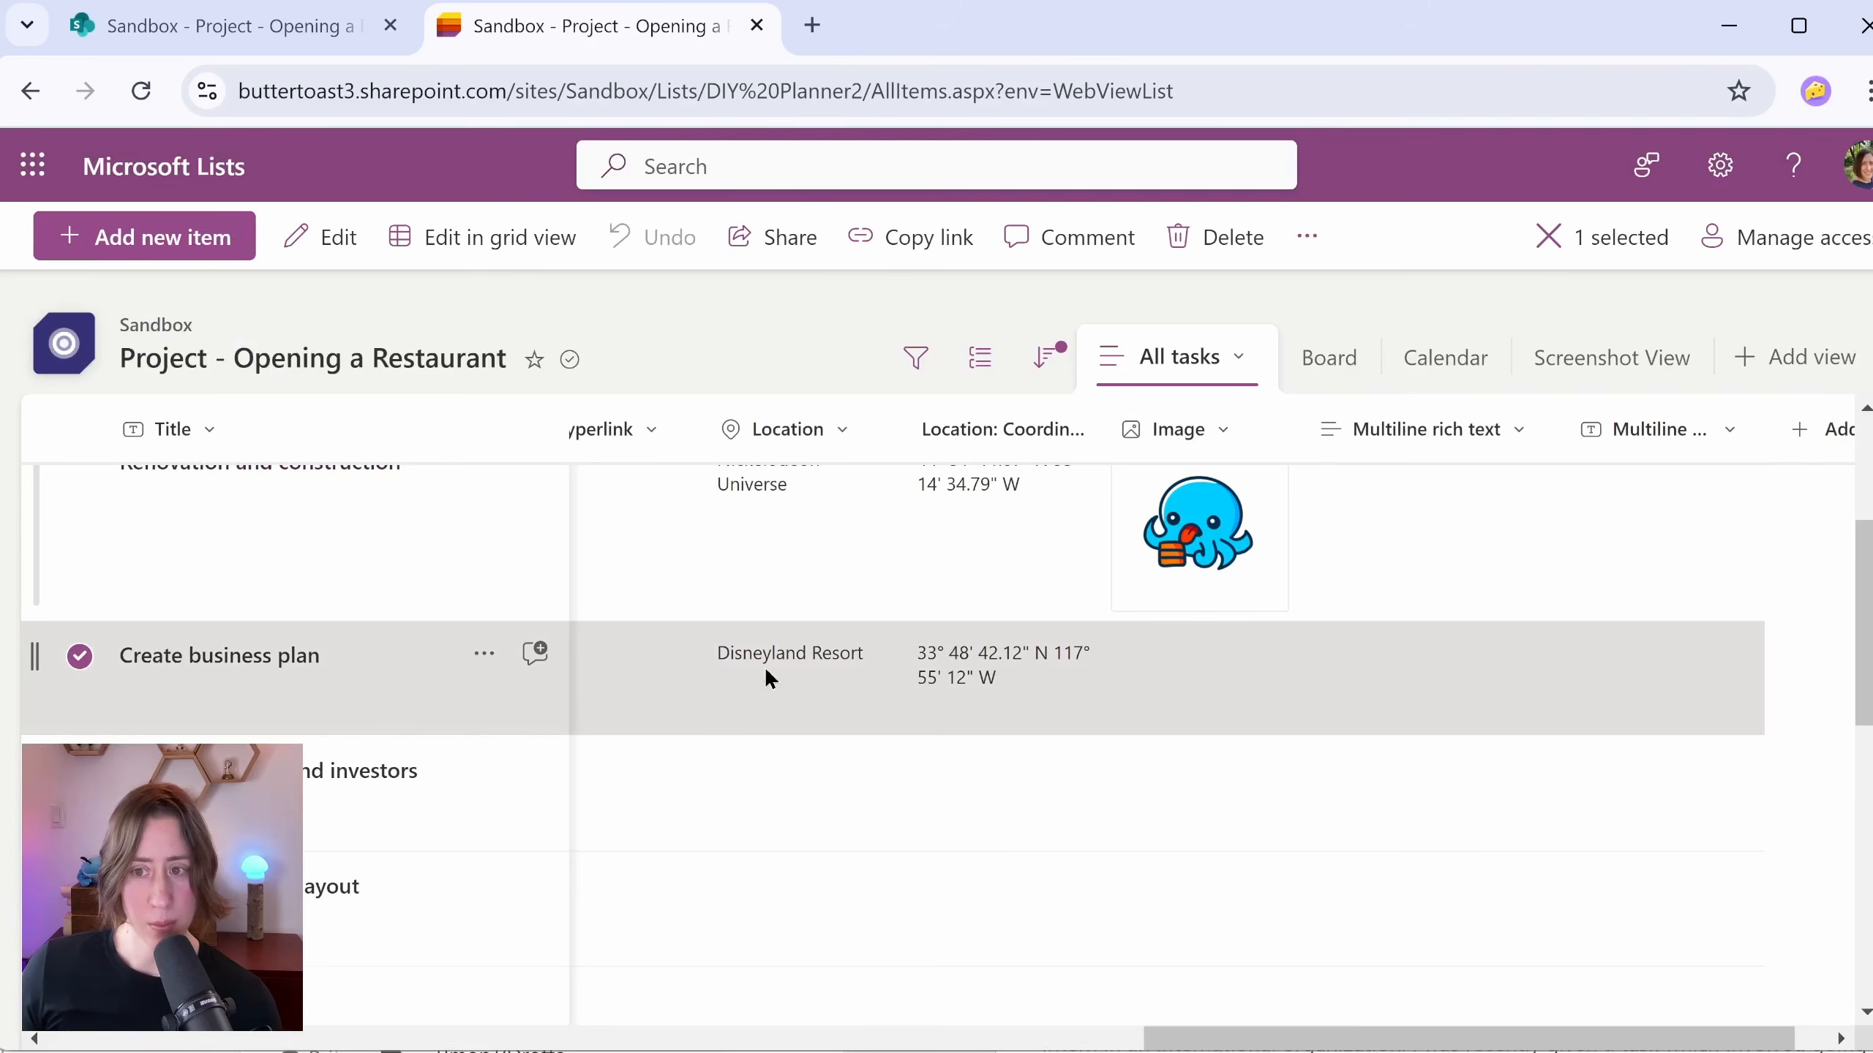
key("Escape")
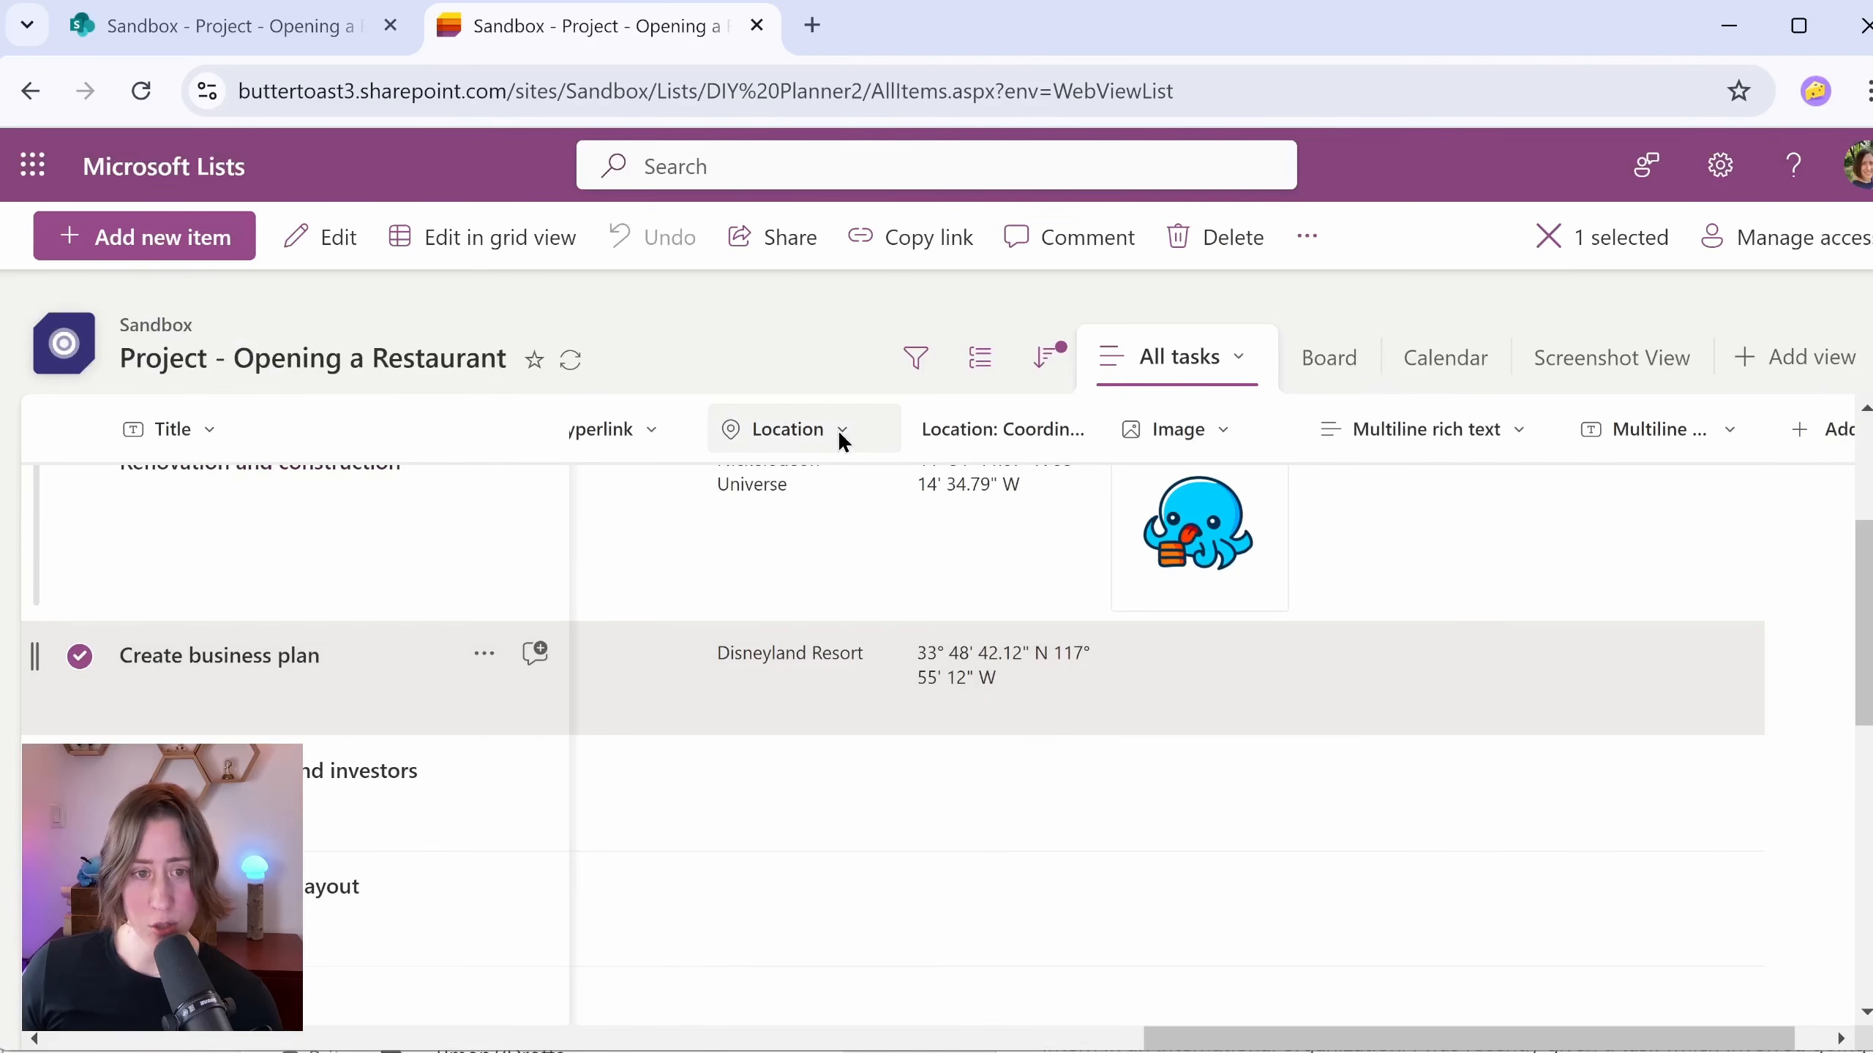
Step: Review the linked-column options in the Location column's settings and close them without saving
left_click(841, 432)
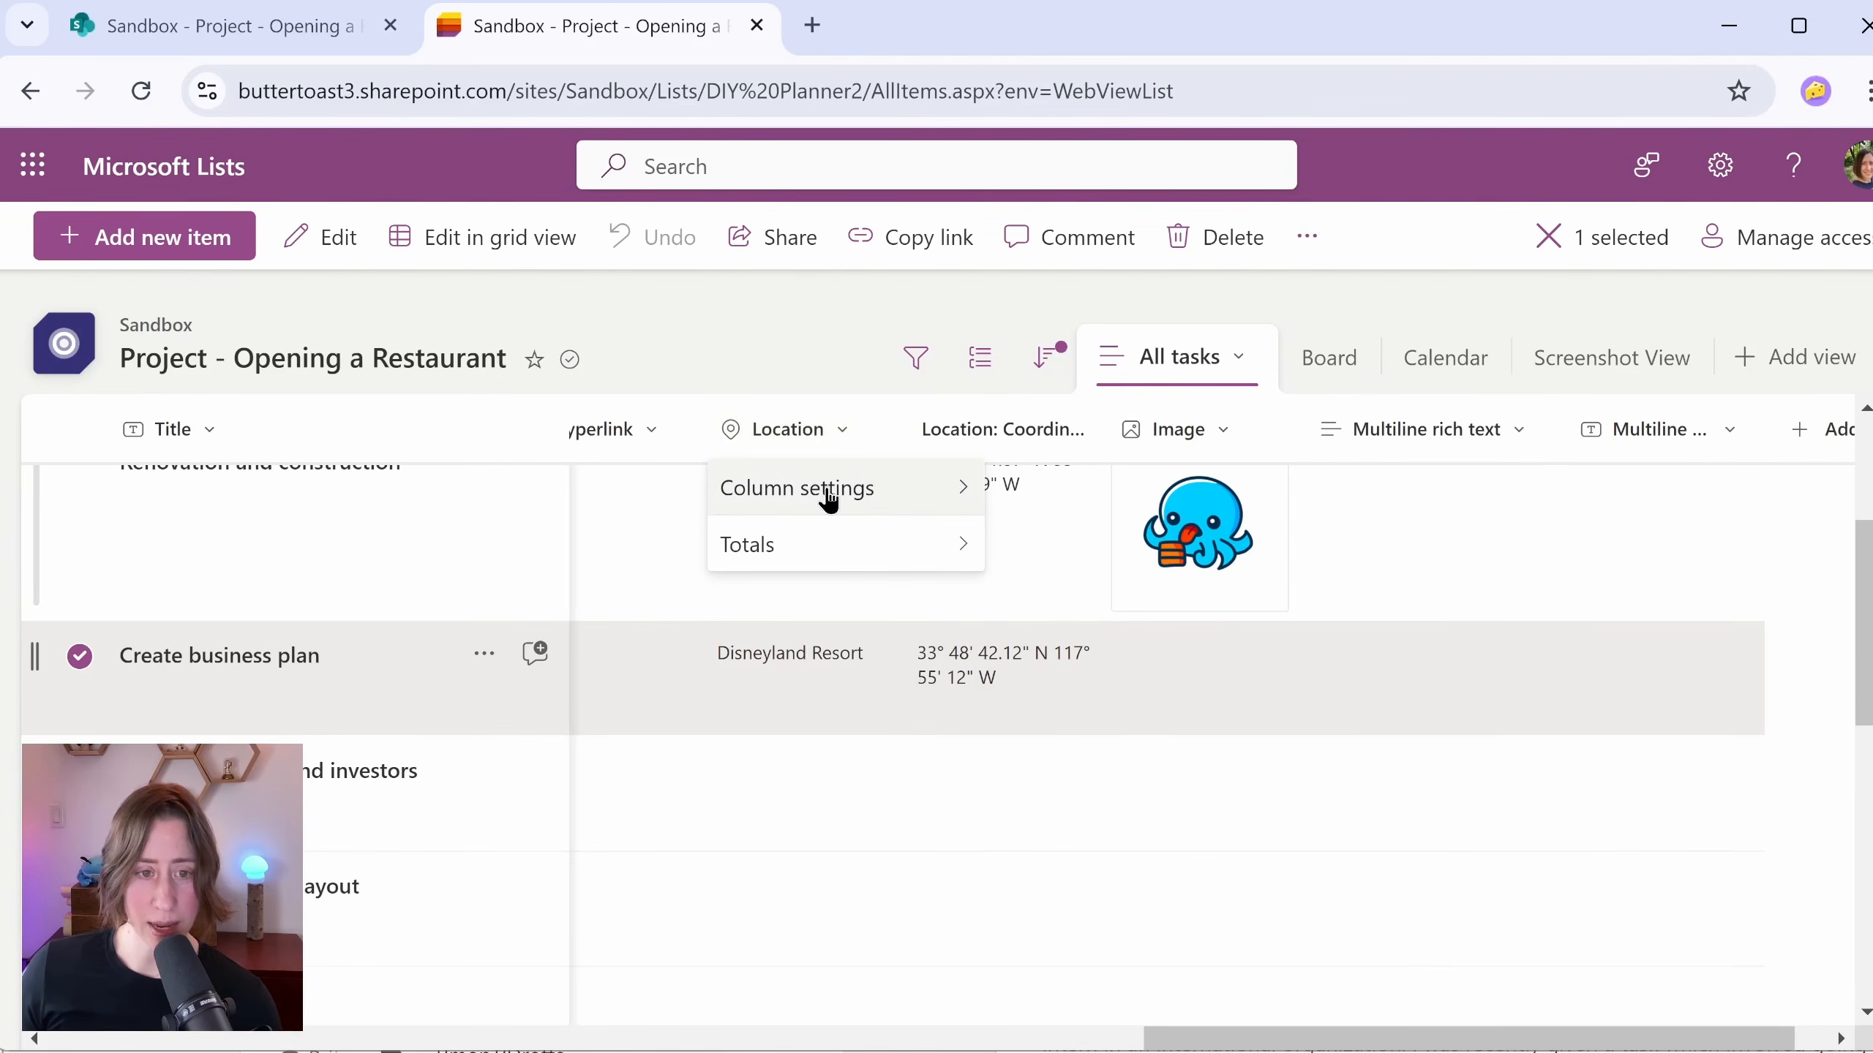
mouse_move(829, 491)
left_click(1087, 493)
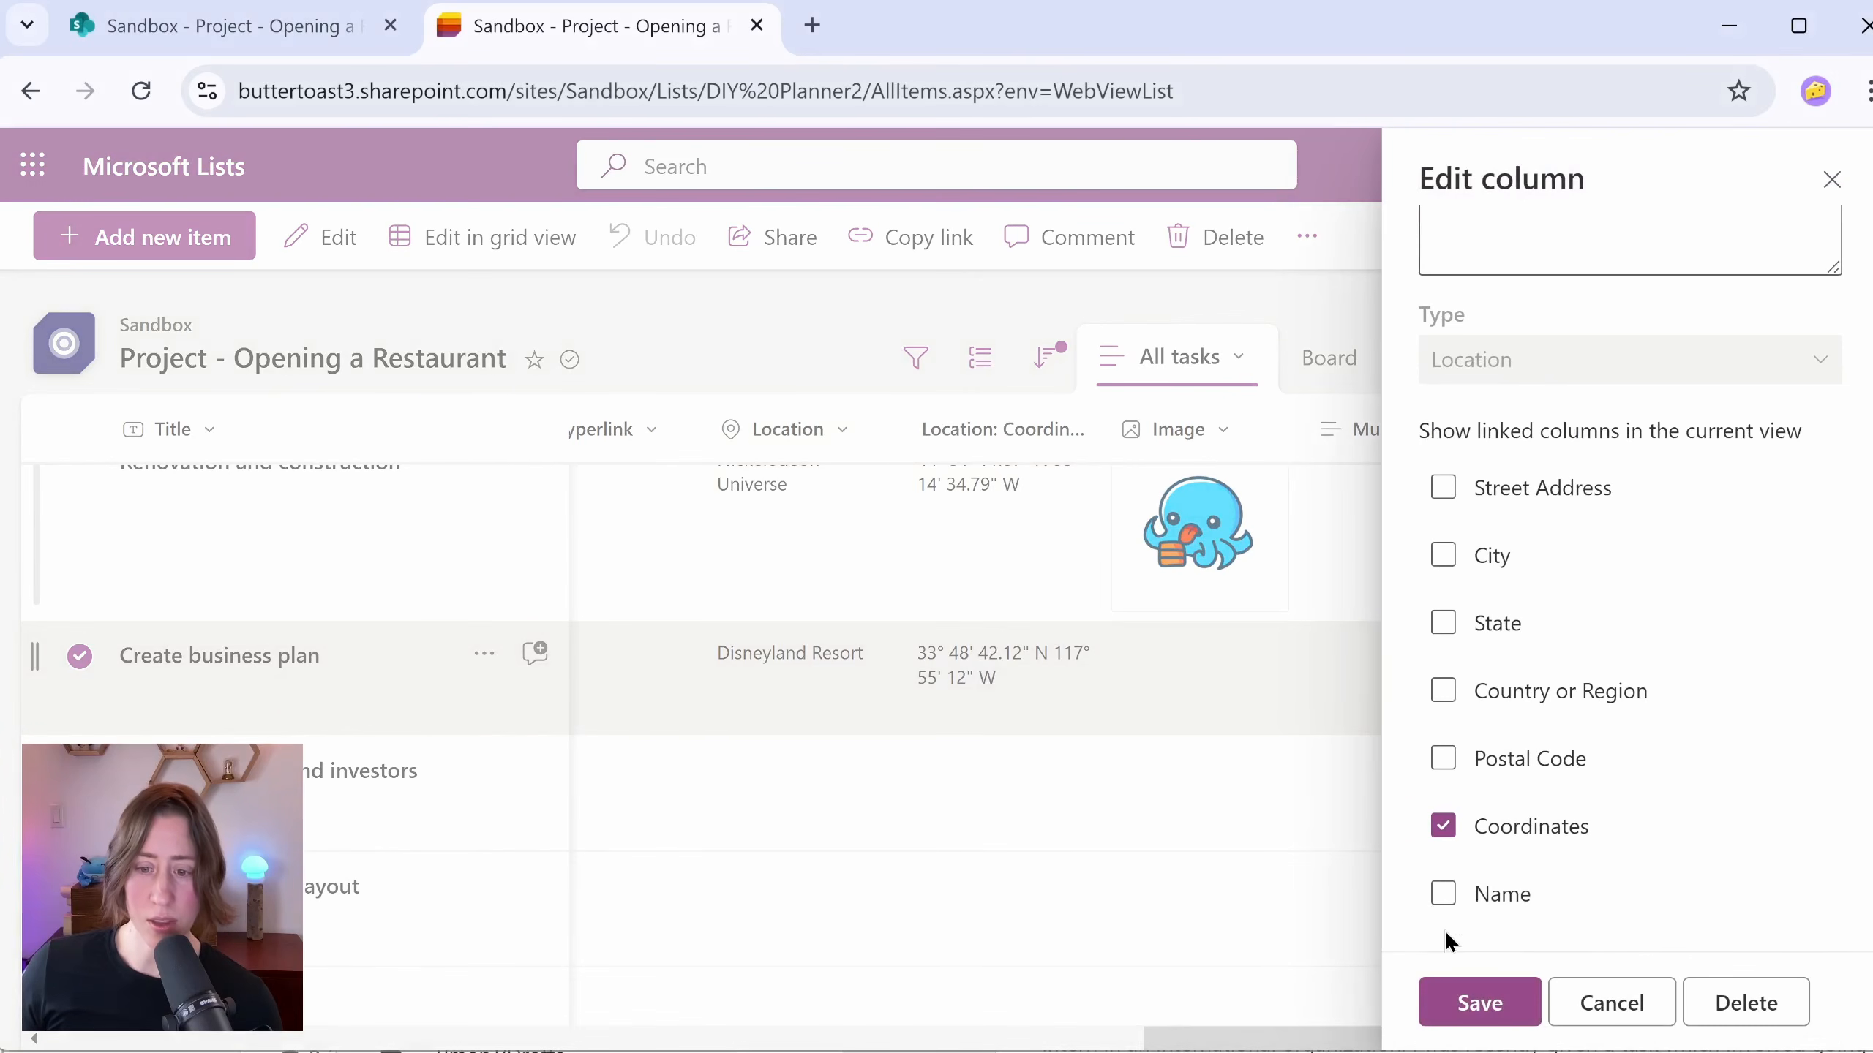
left_click(1611, 1002)
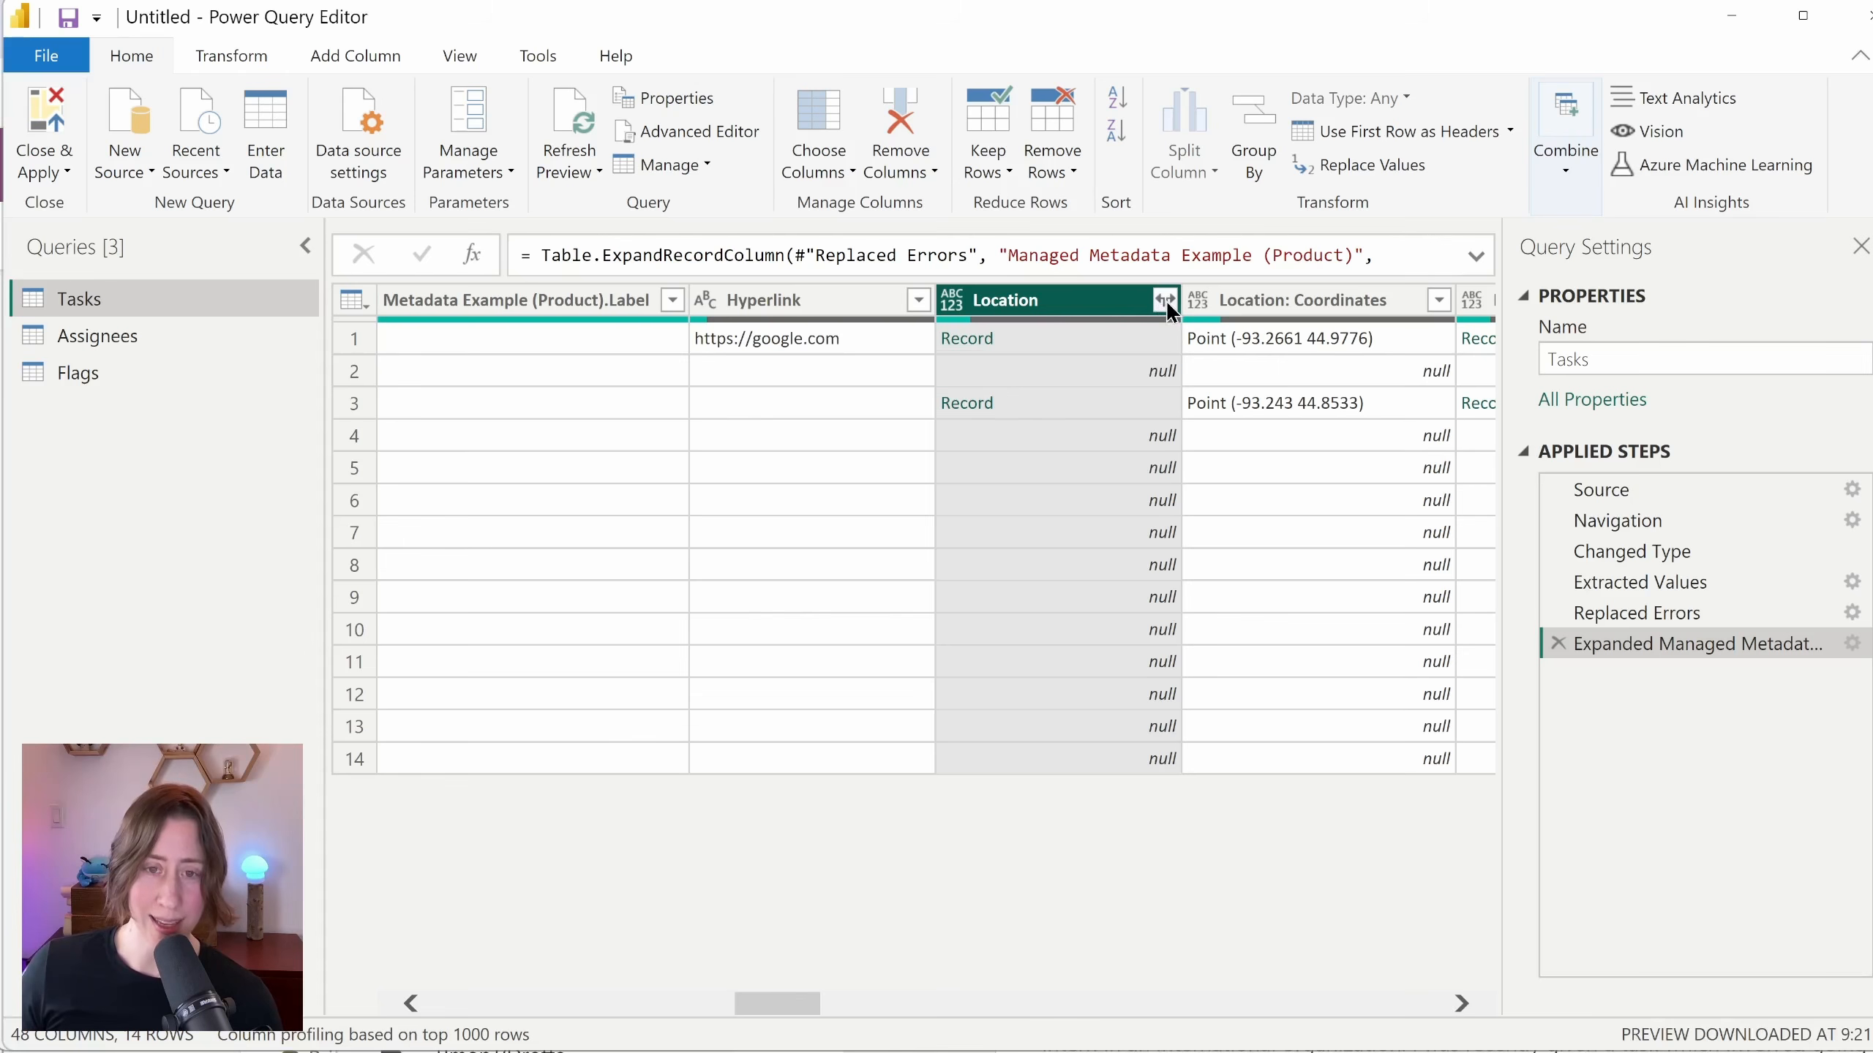
Step: Switch back to Power Query Editor and expand the Location column into only Address and Coordinates, keeping the original column name as prefix
left_click(1164, 299)
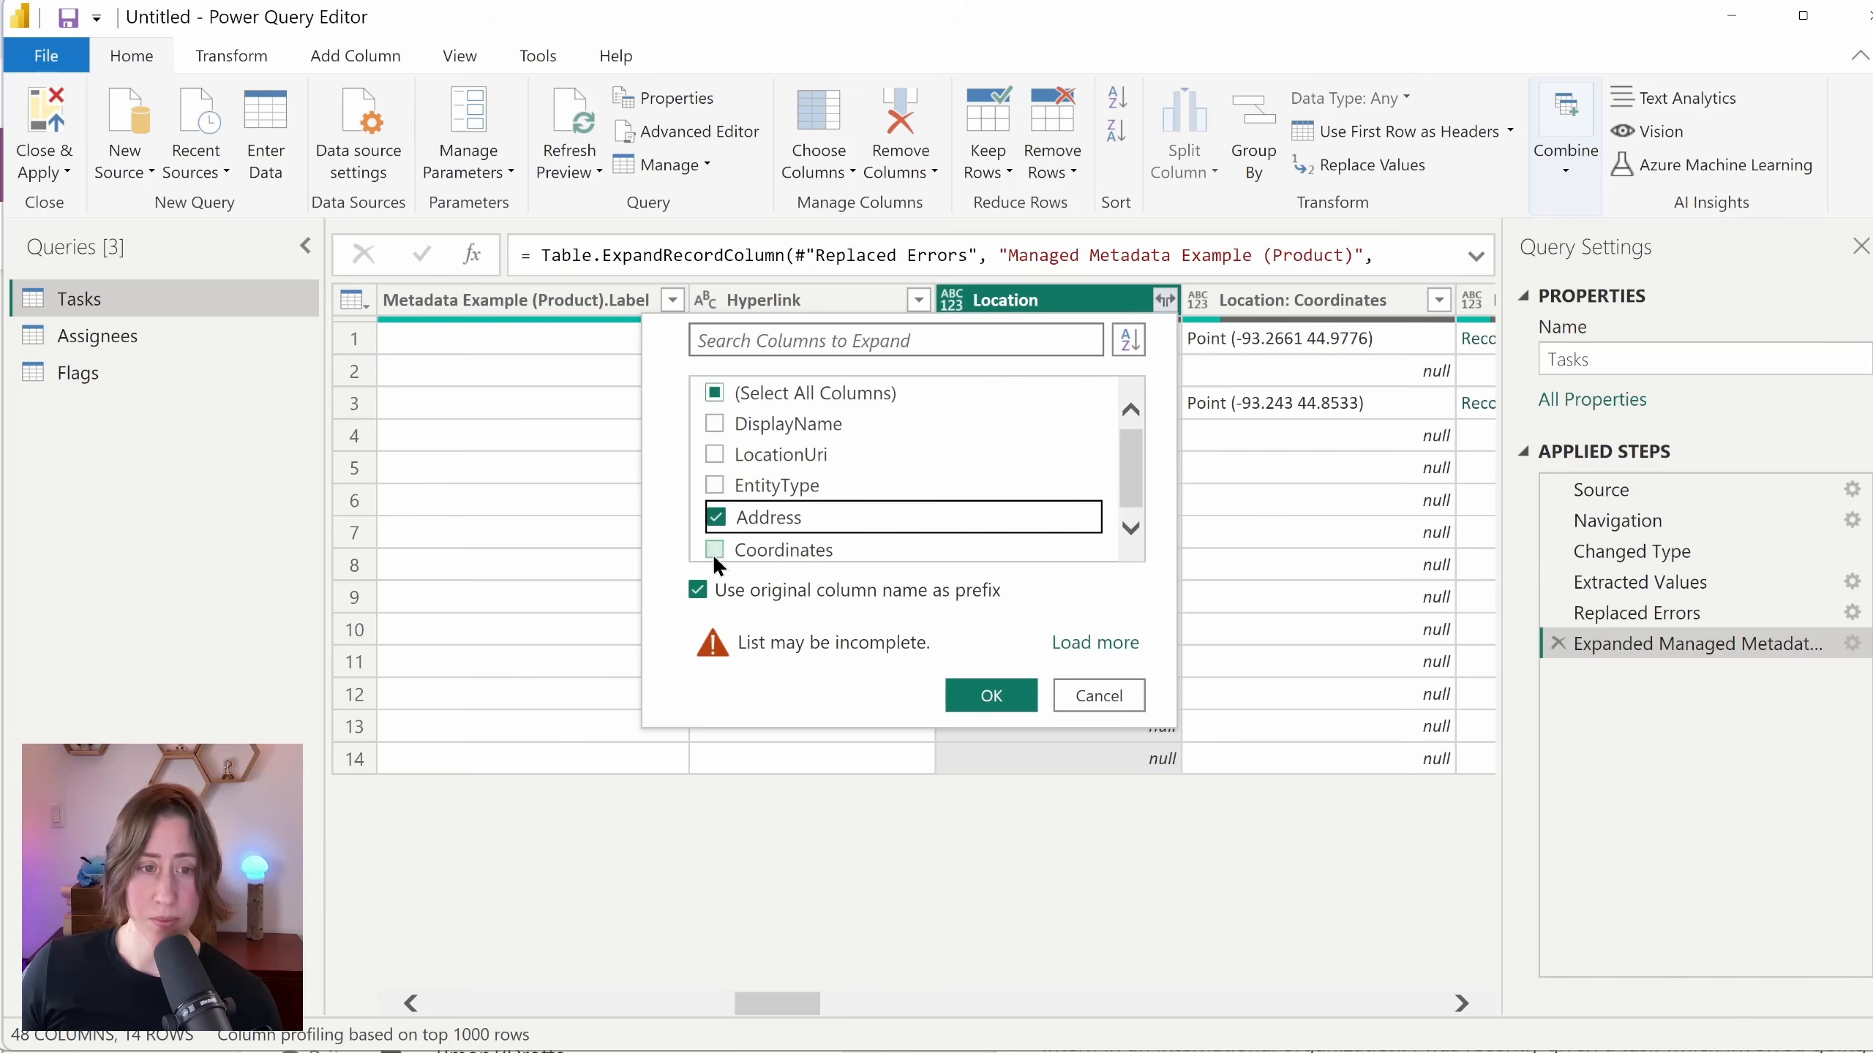
left_click(713, 553)
left_click(1024, 700)
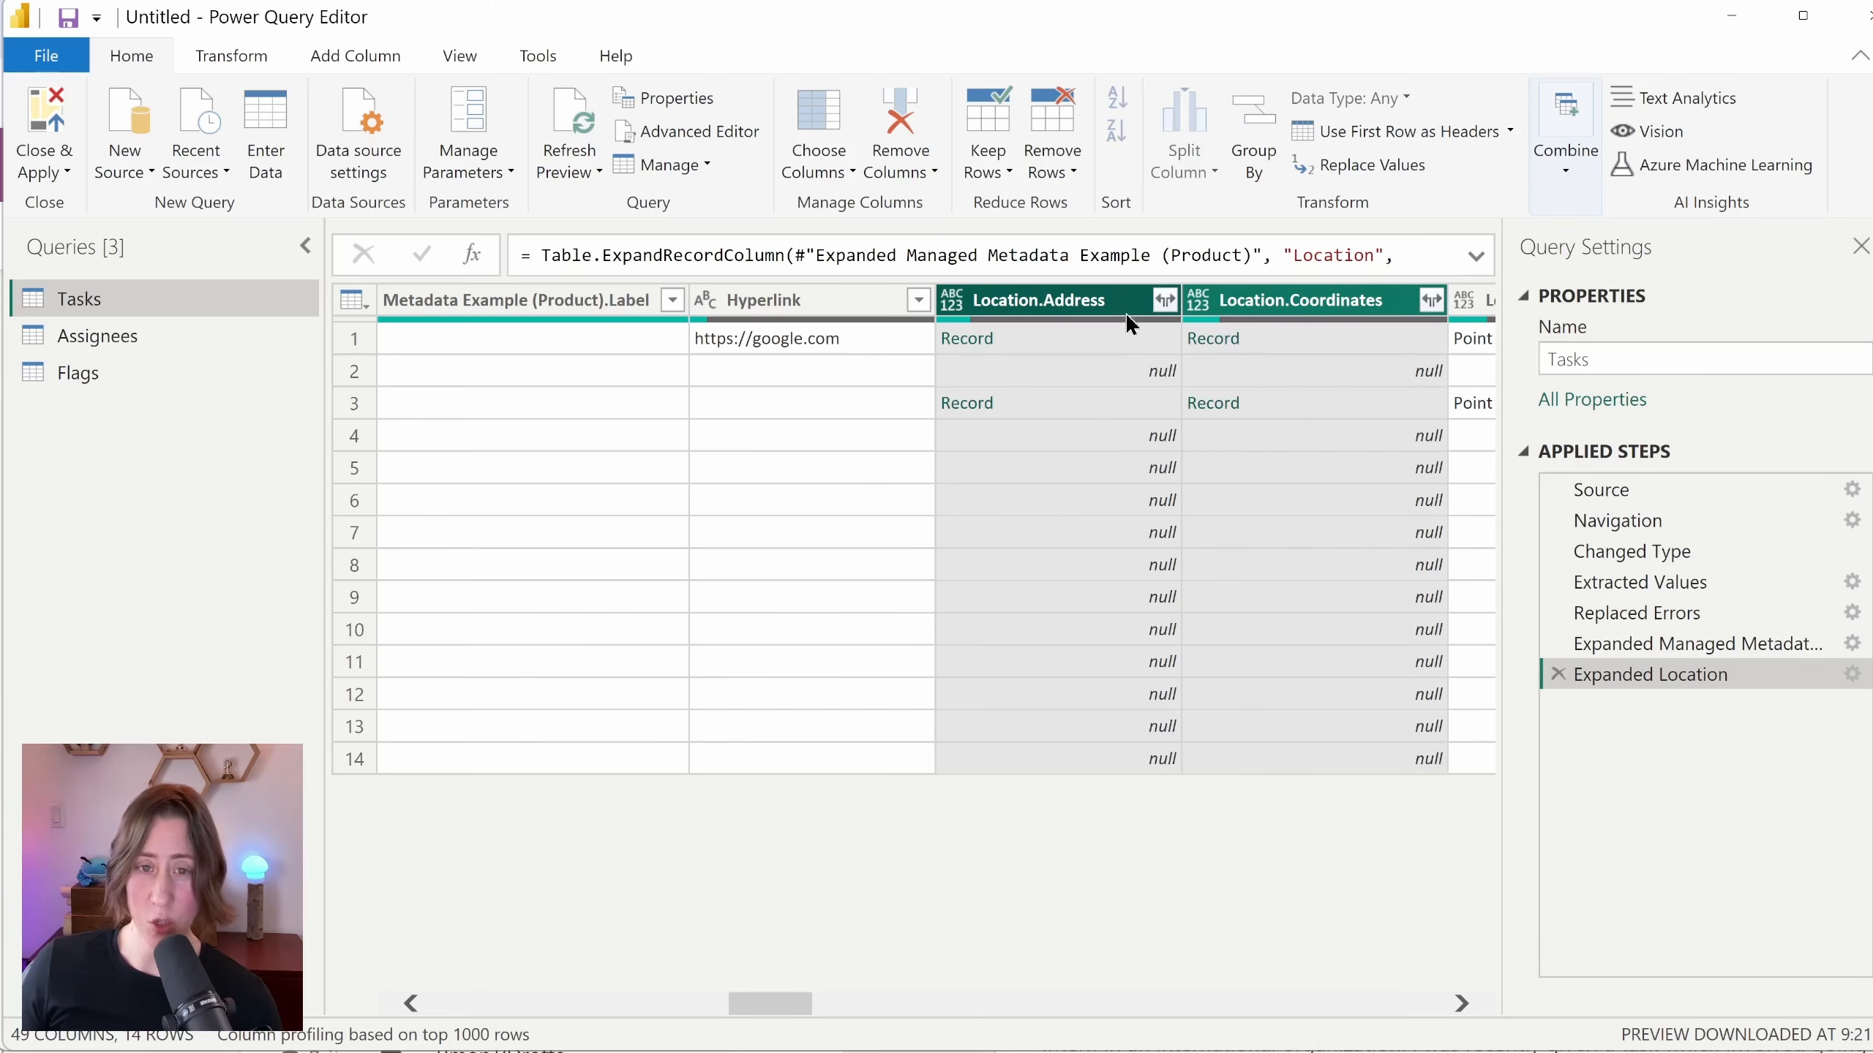
Step: Expand Location.Address into only Street, City, State, CountryOrRegion and PostalCode, keeping the original column name as prefix
left_click(1163, 299)
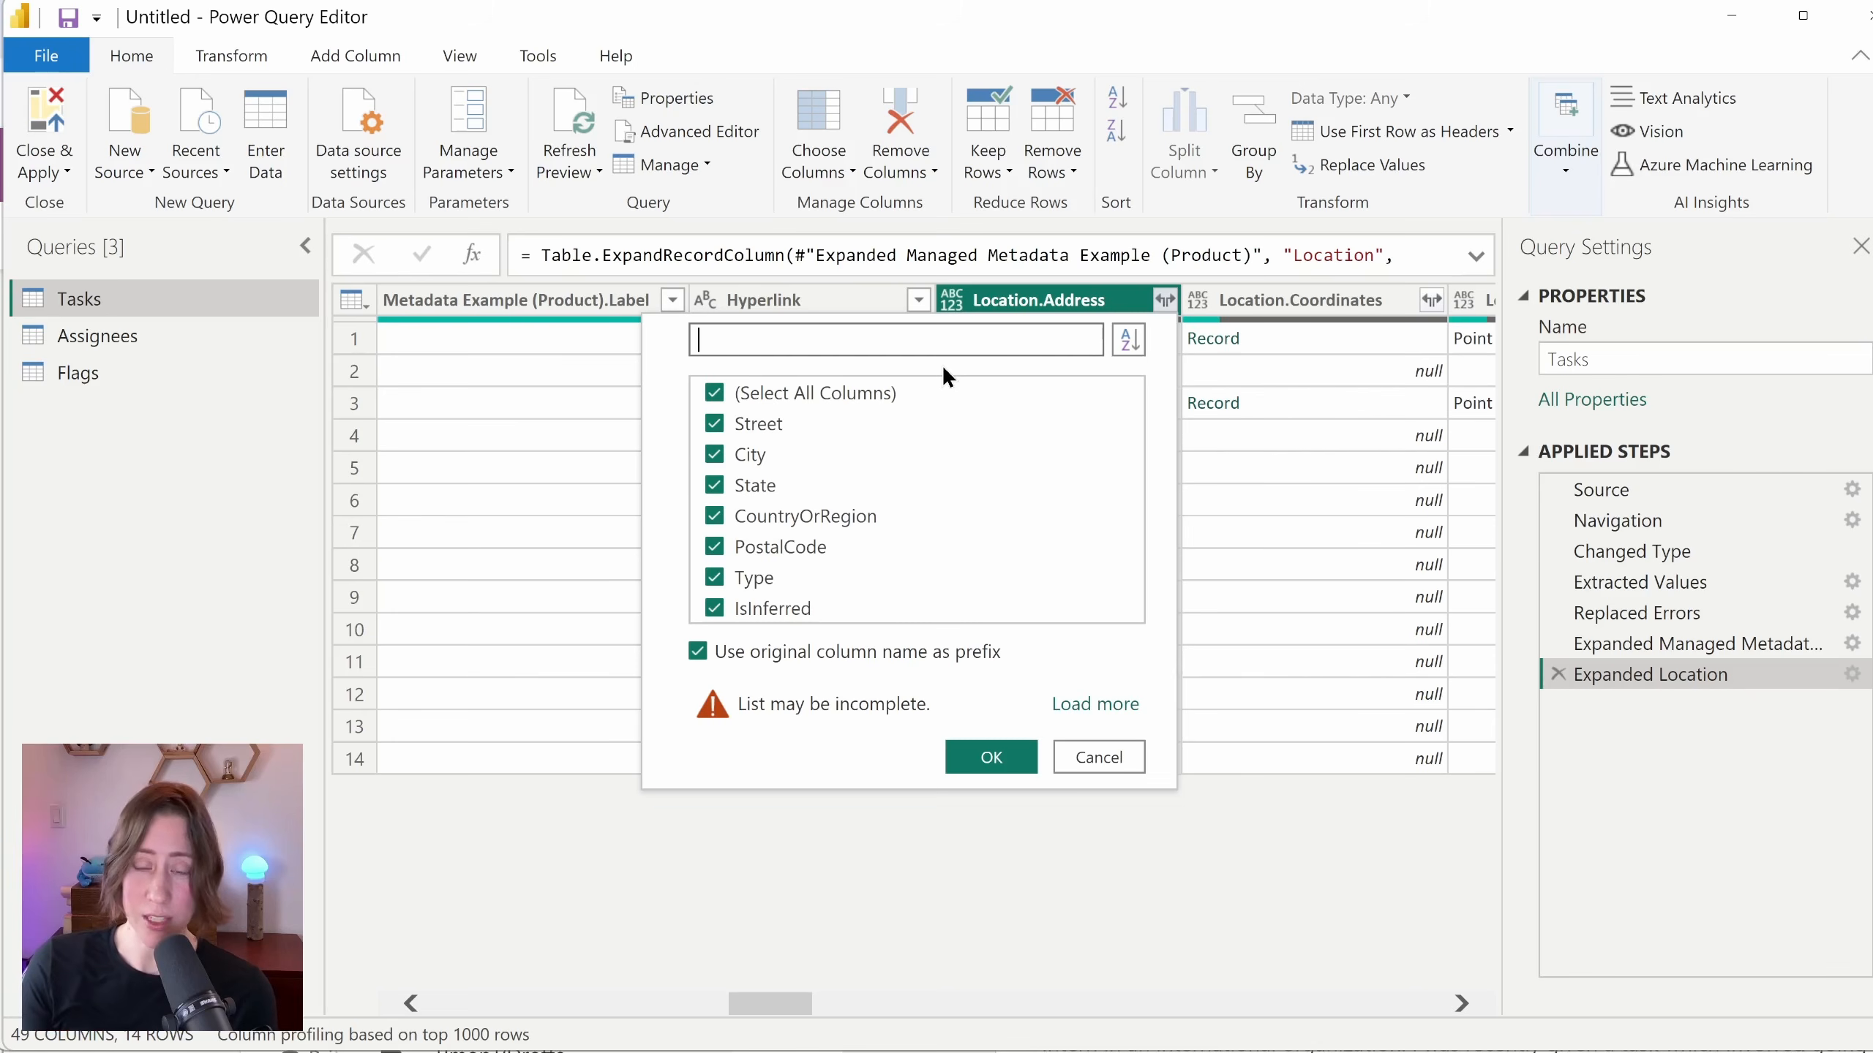
left_click(712, 427)
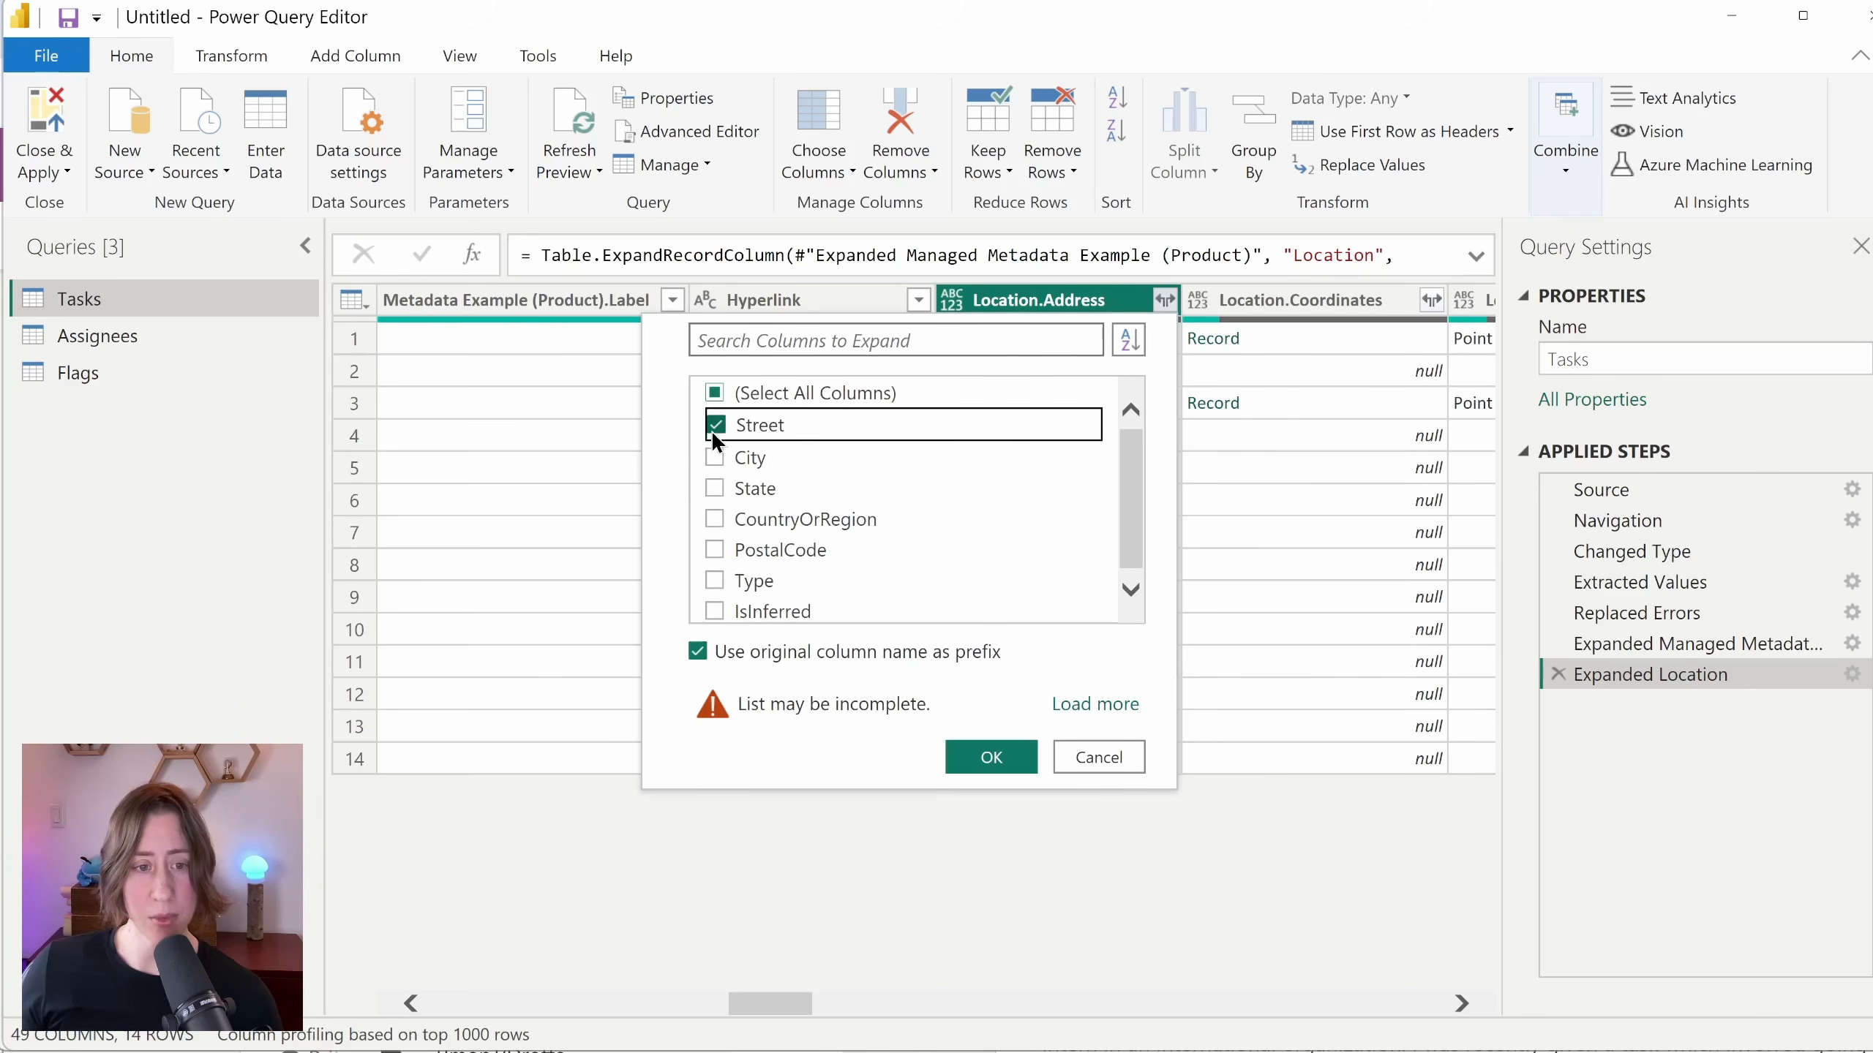
left_click(713, 457)
left_click(714, 486)
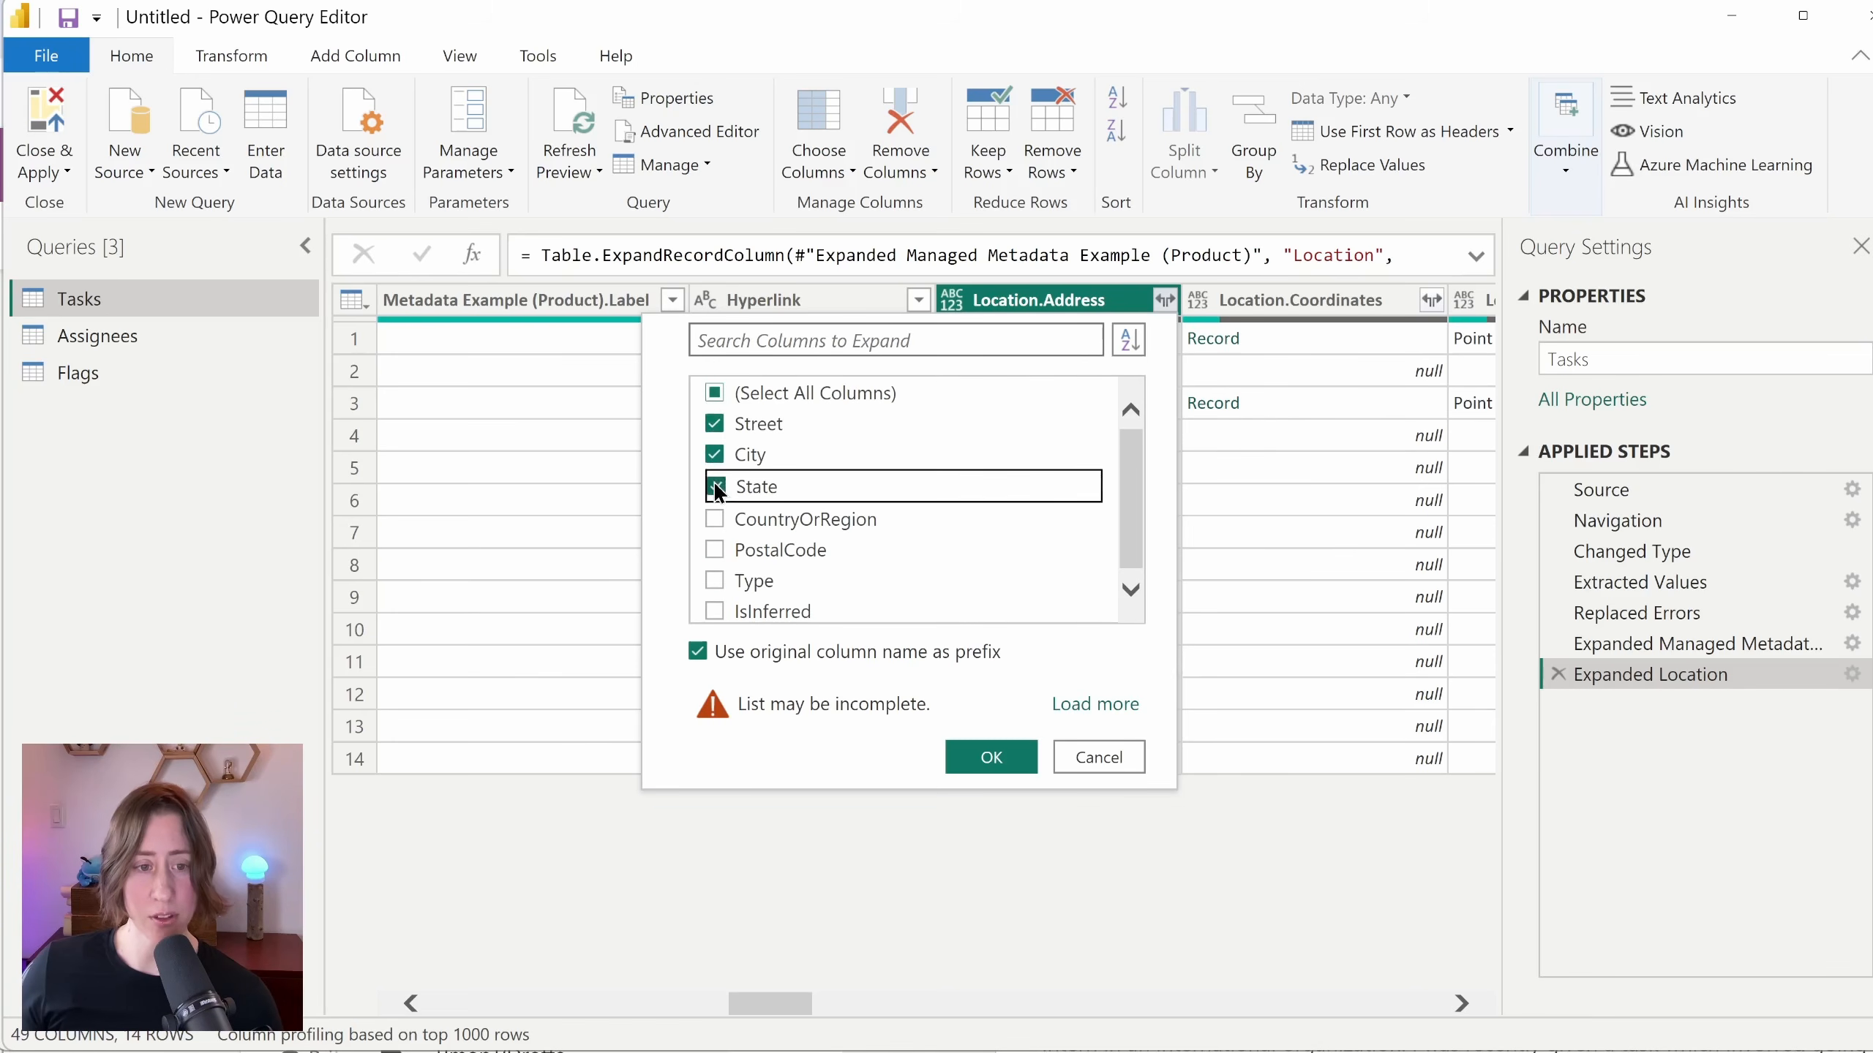
left_click(712, 520)
left_click(712, 549)
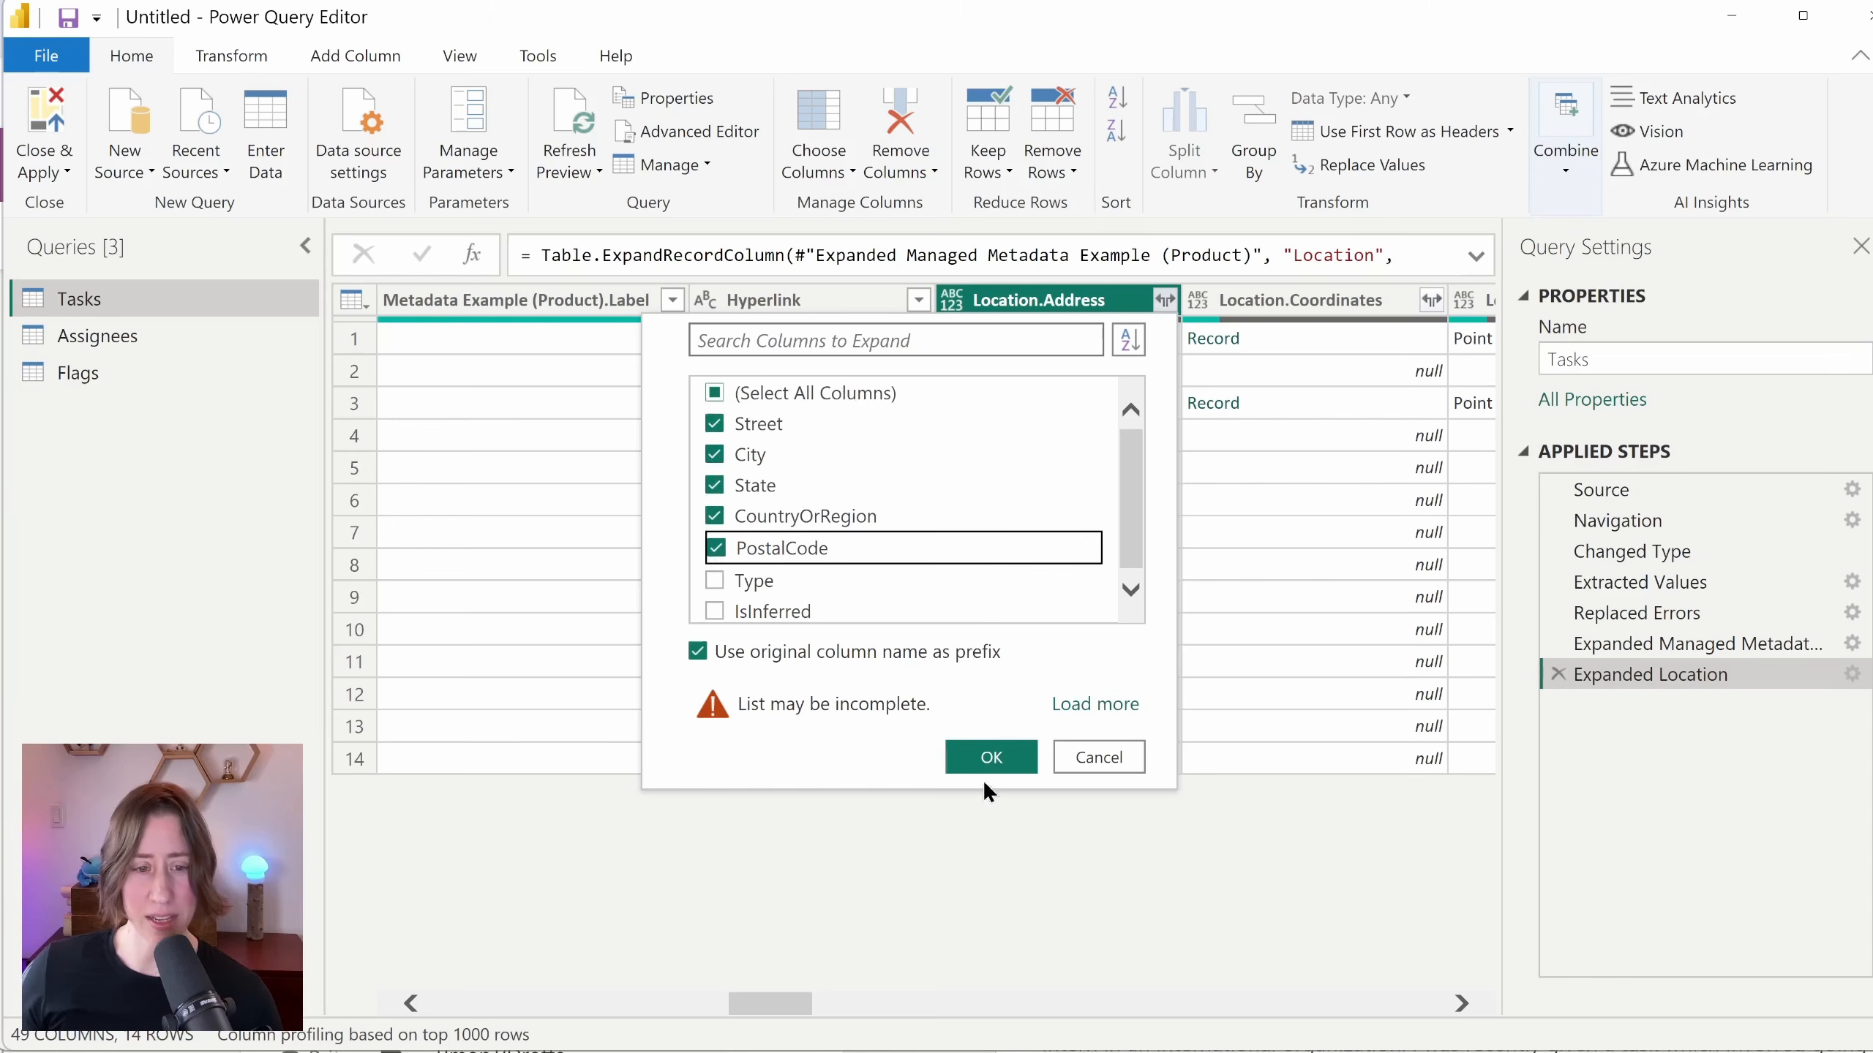
left_click(996, 758)
Step: Expand Location.Coordinates into Latitude and Longitude, keeping the original column name as prefix
scroll(1461, 722, "right", 10)
left_click(935, 300)
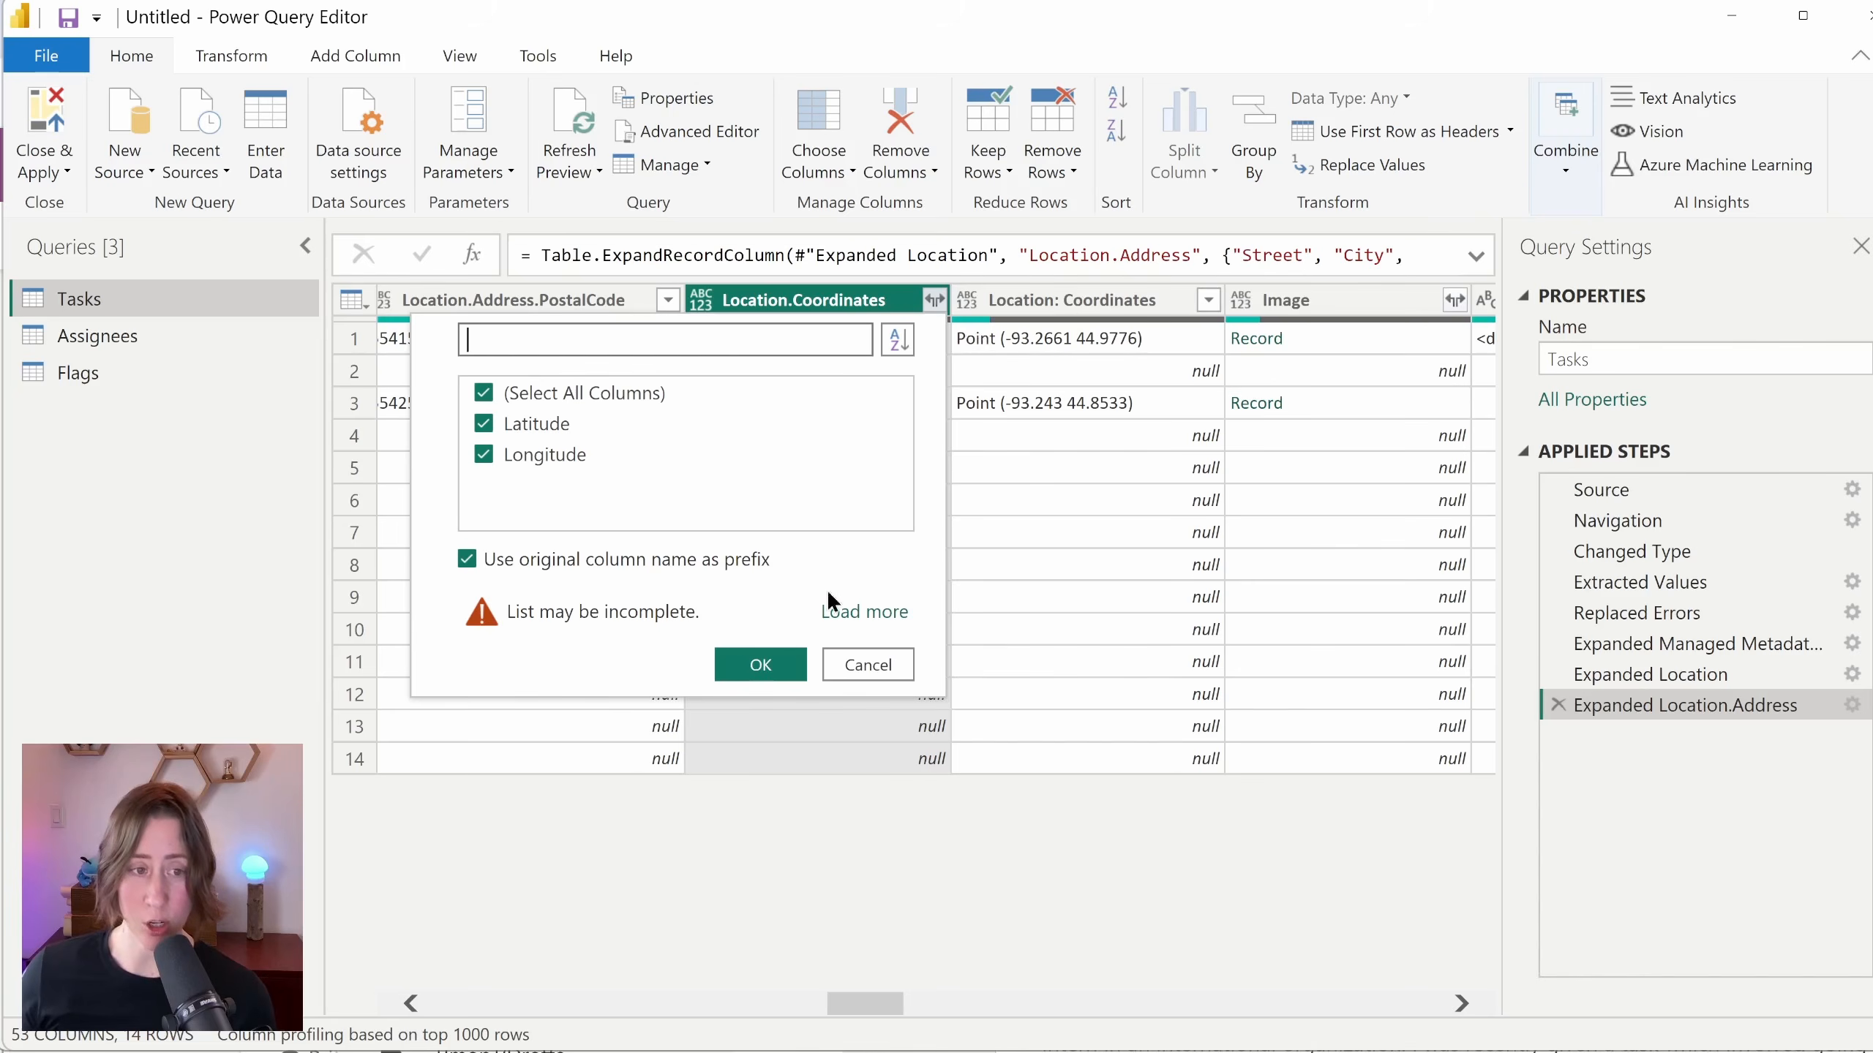
left_click(760, 664)
Step: Expand only fileName from the Image column, keeping the original column name as prefix
left_click_drag(876, 1003, 913, 1003)
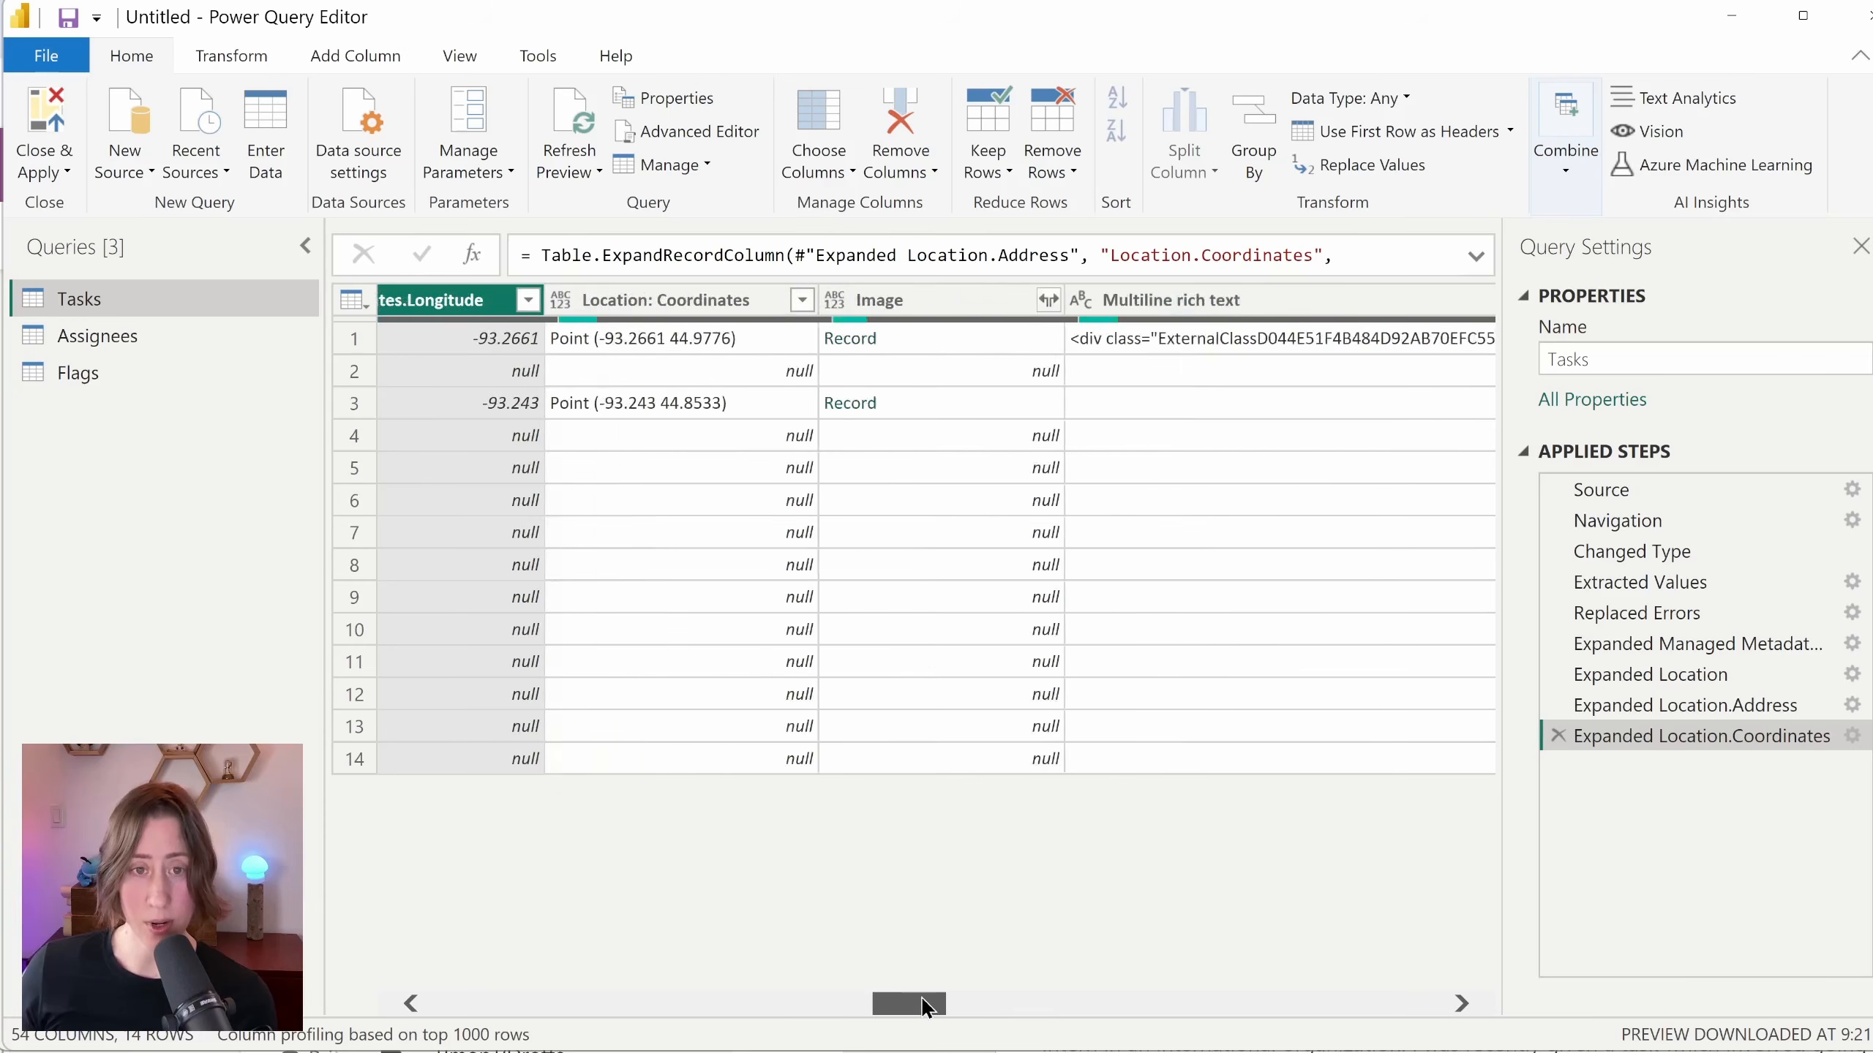
left_click_drag(913, 1004, 940, 1003)
left_click(777, 299)
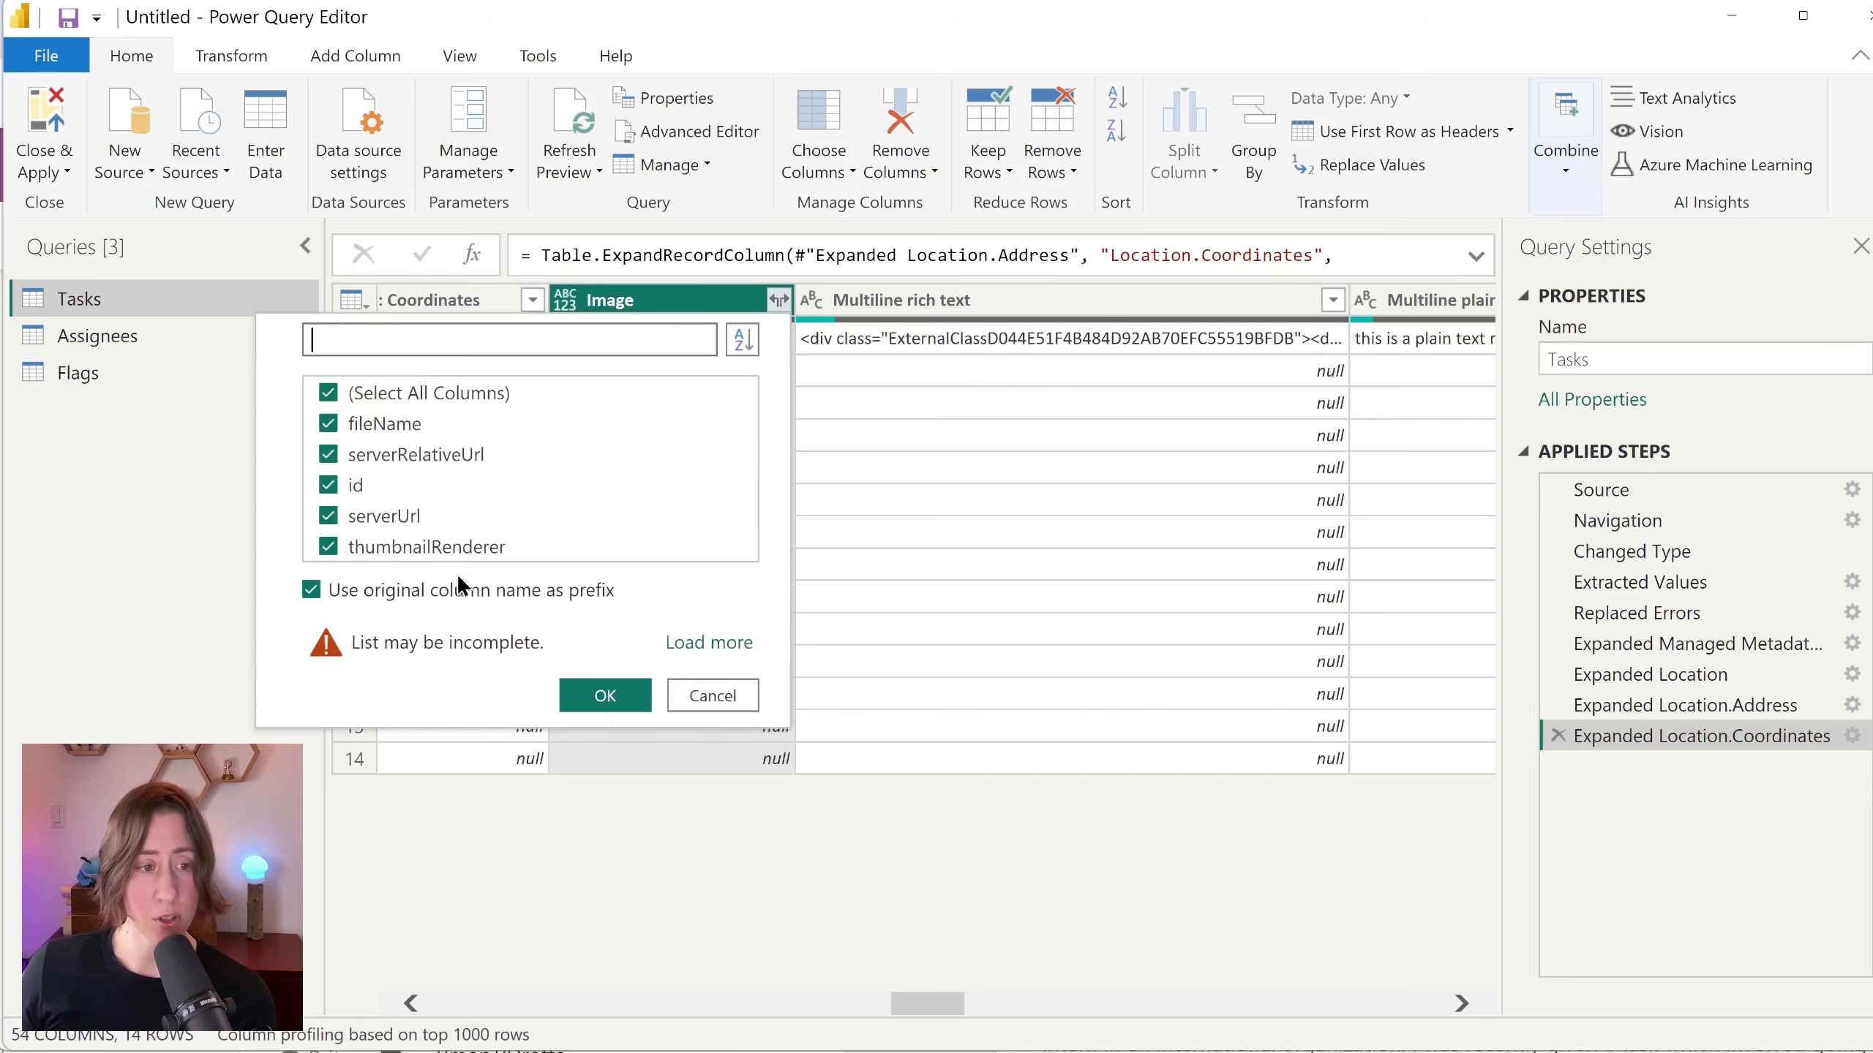
left_click(329, 392)
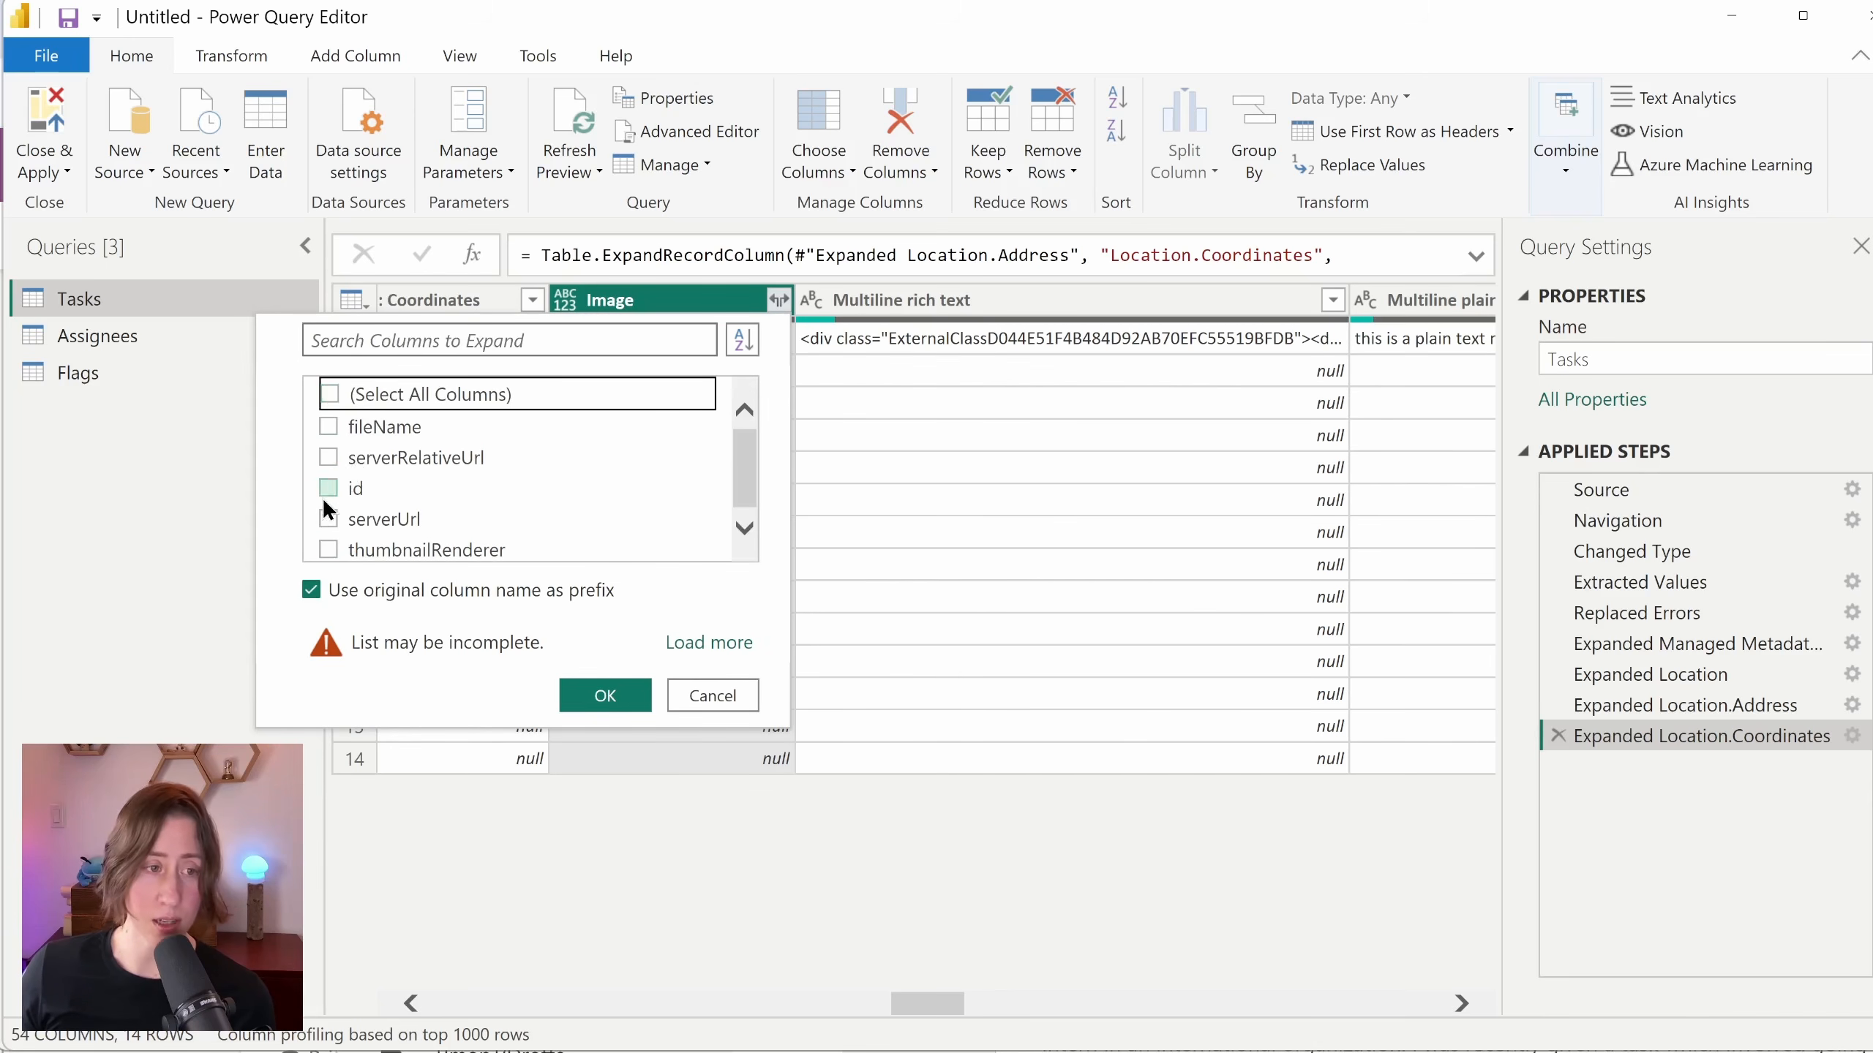
left_click(330, 425)
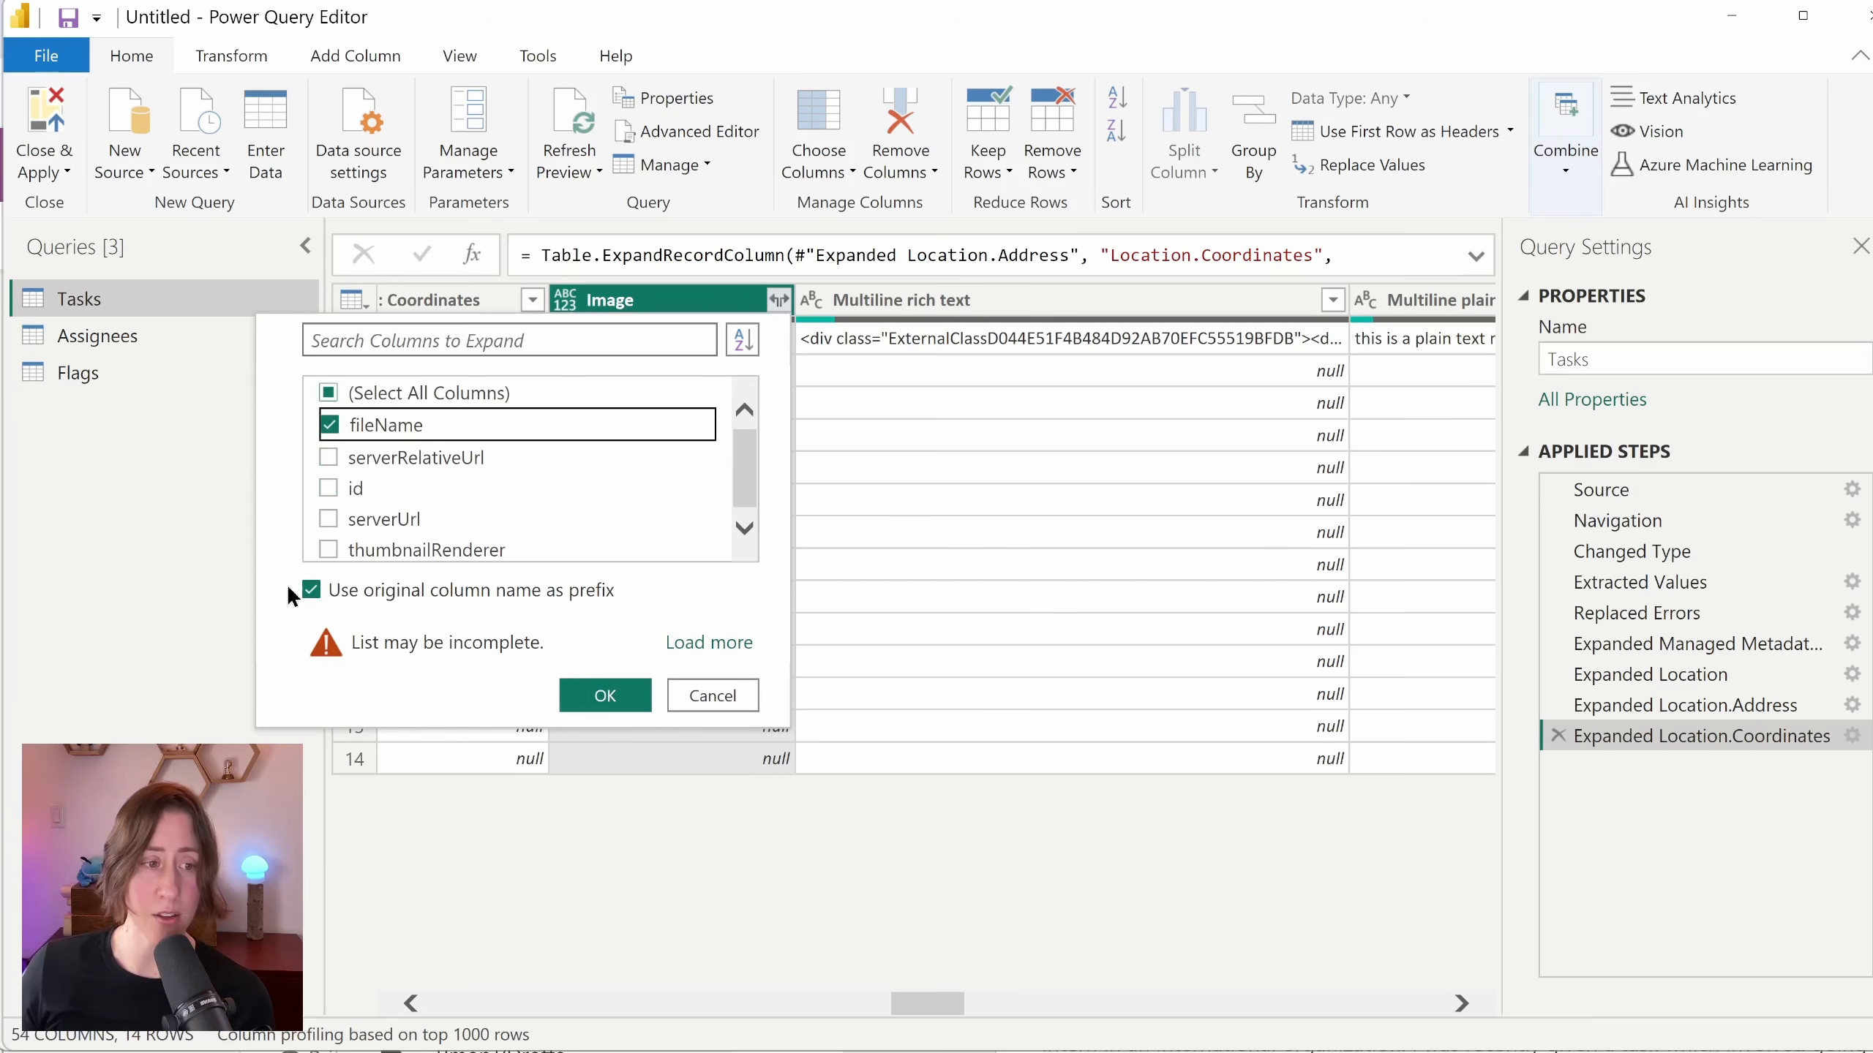
left_click(605, 696)
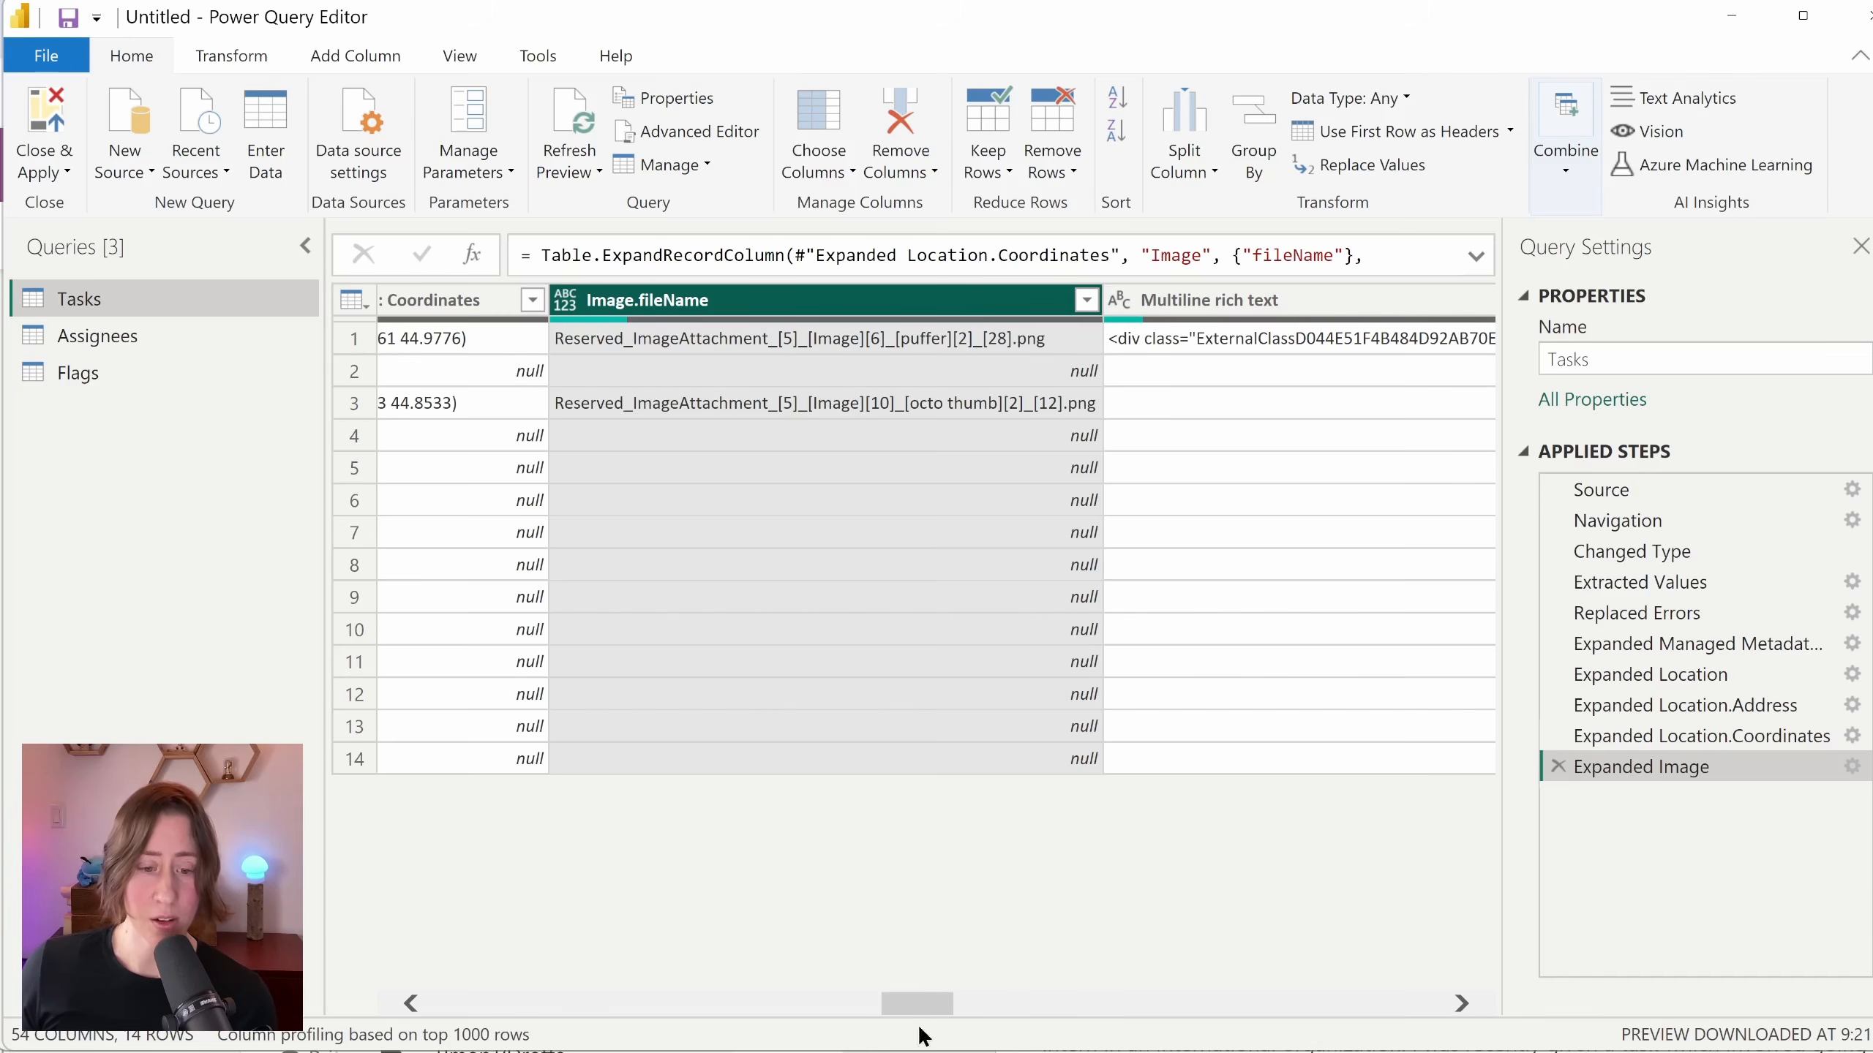
Step: Examine the full HTML markup of the first value in the Multiline rich text column
left_click_drag(932, 1003, 973, 1001)
left_click(877, 302)
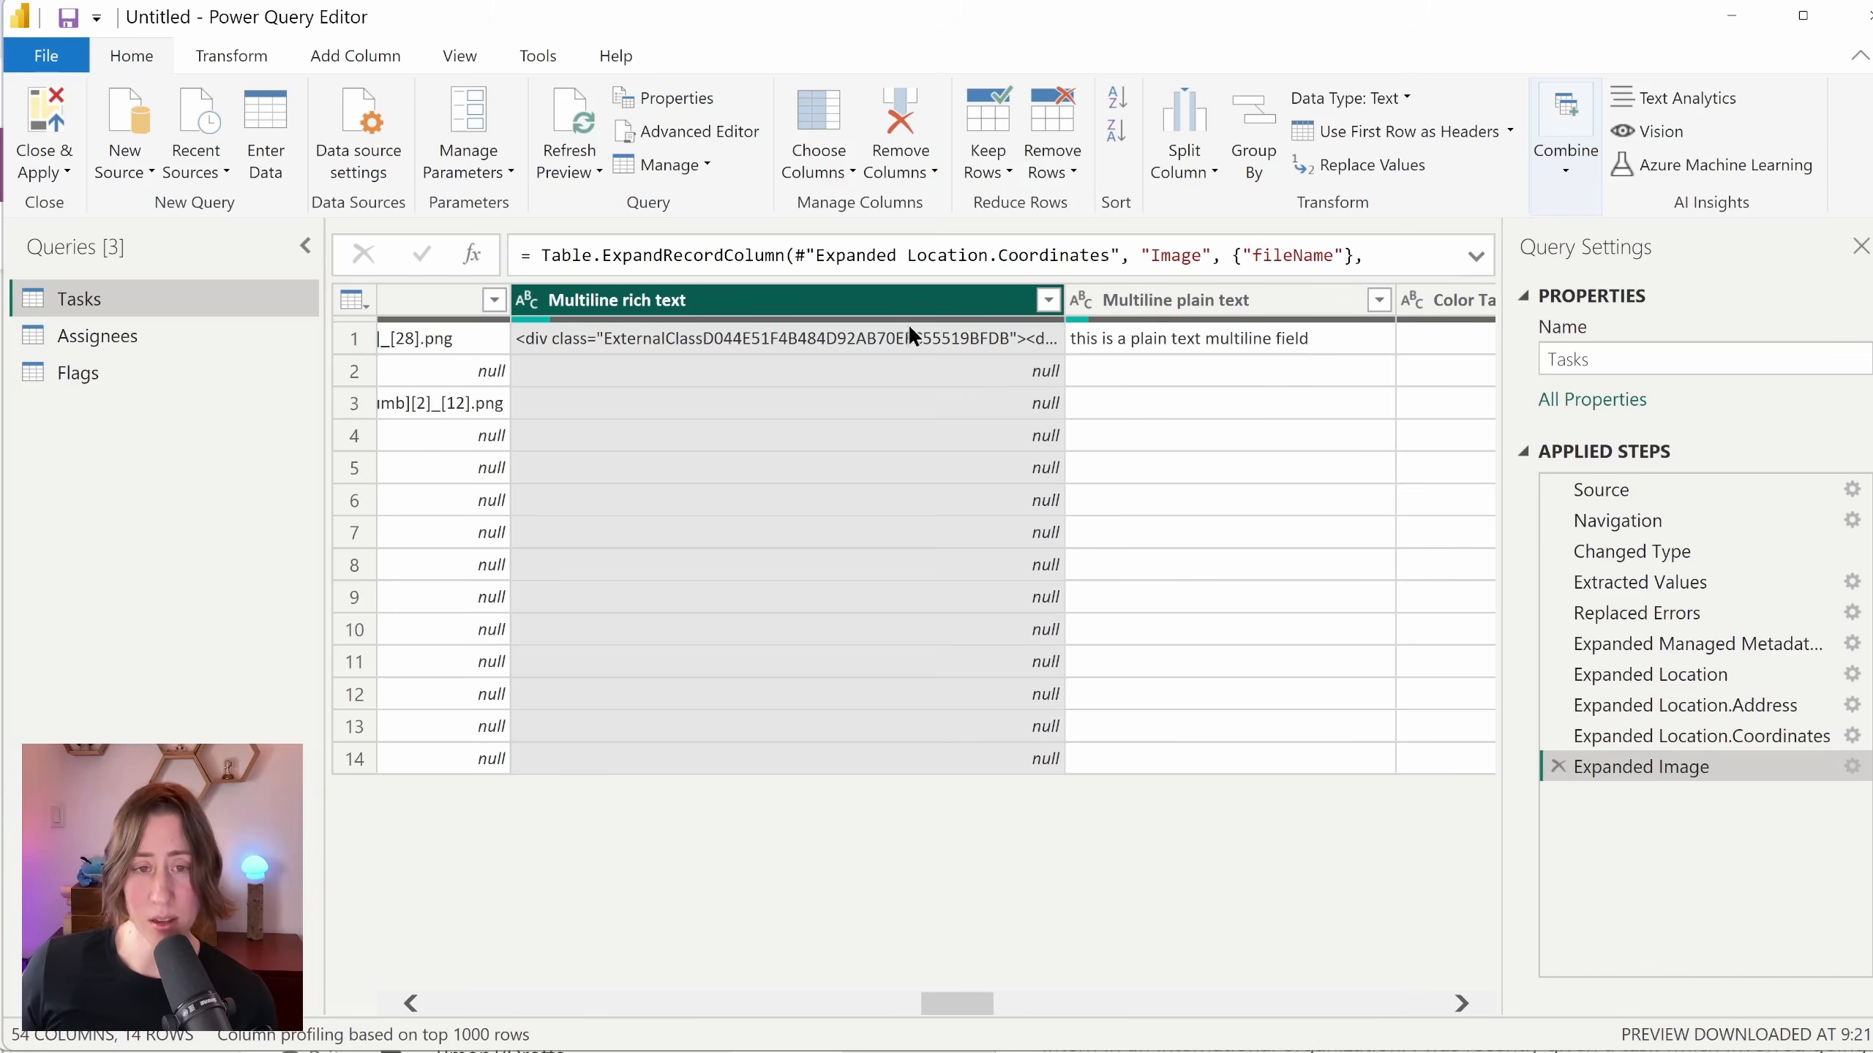
left_click(1017, 343)
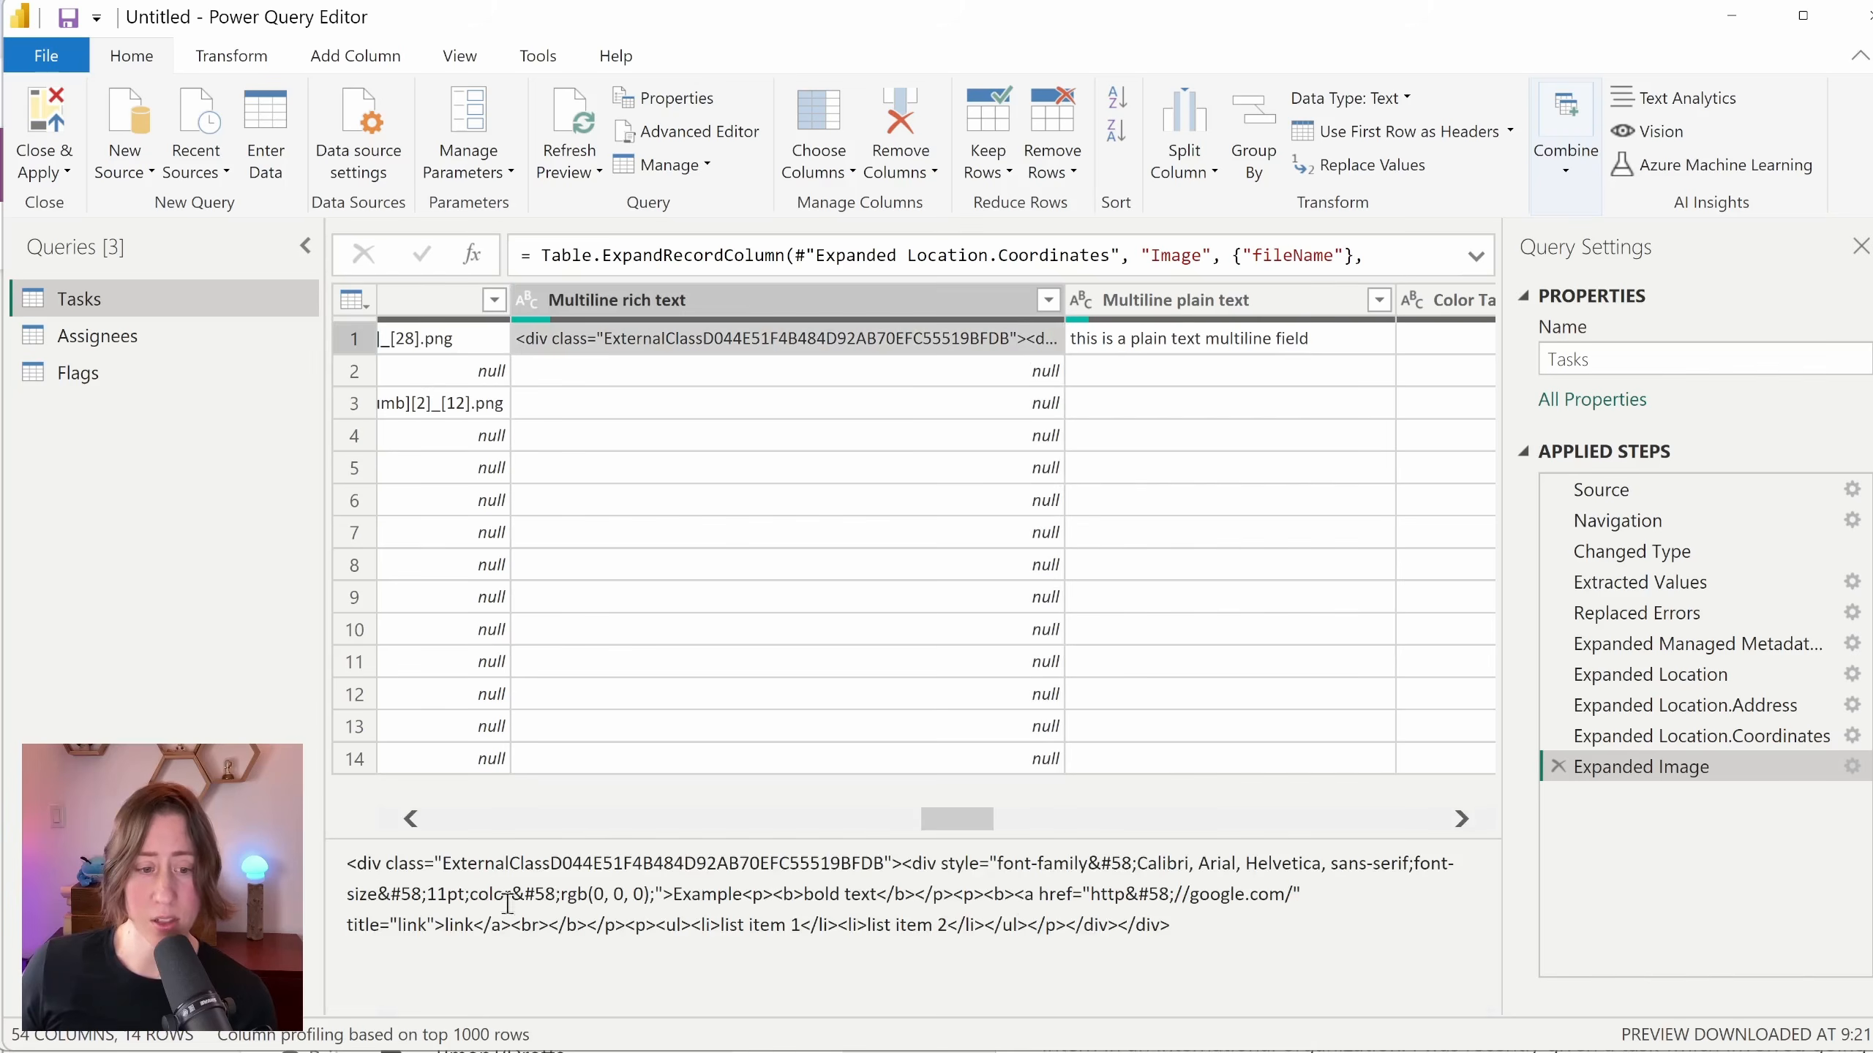
left_click_drag(471, 894, 1007, 958)
left_click(1191, 939)
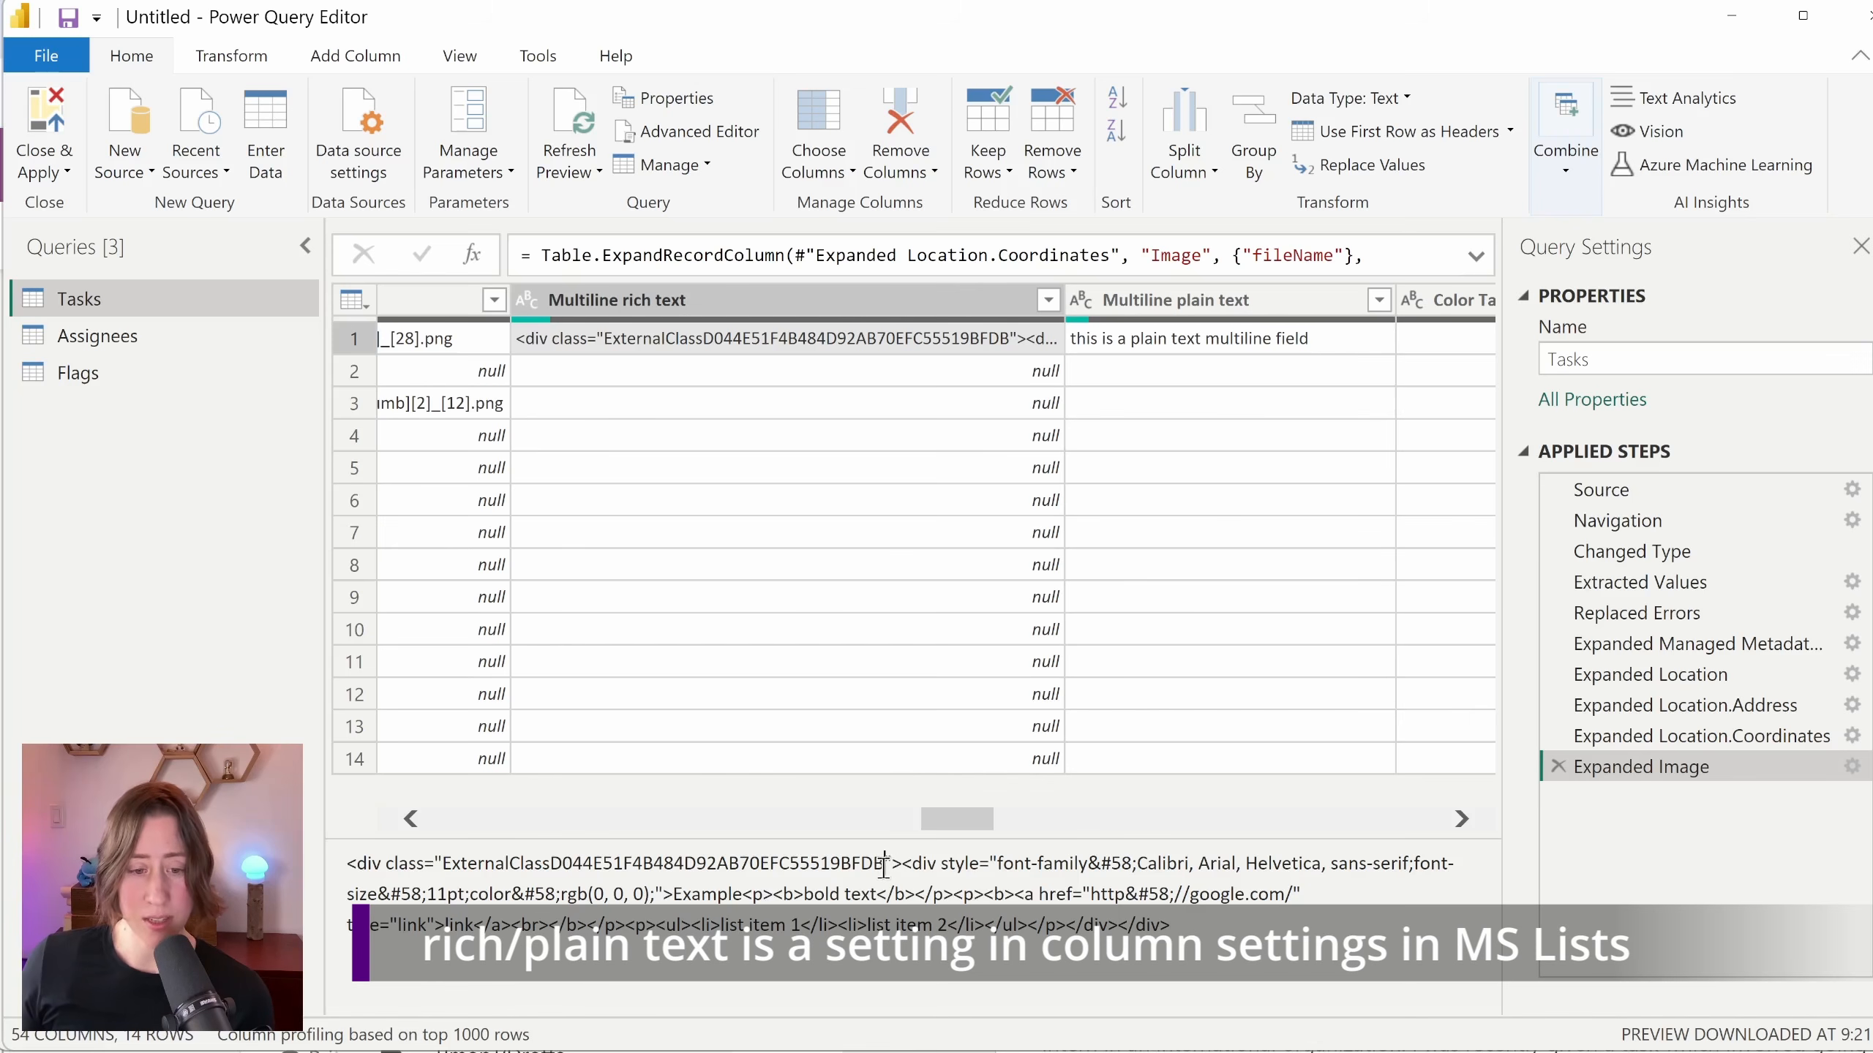
left_click_drag(883, 865, 443, 867)
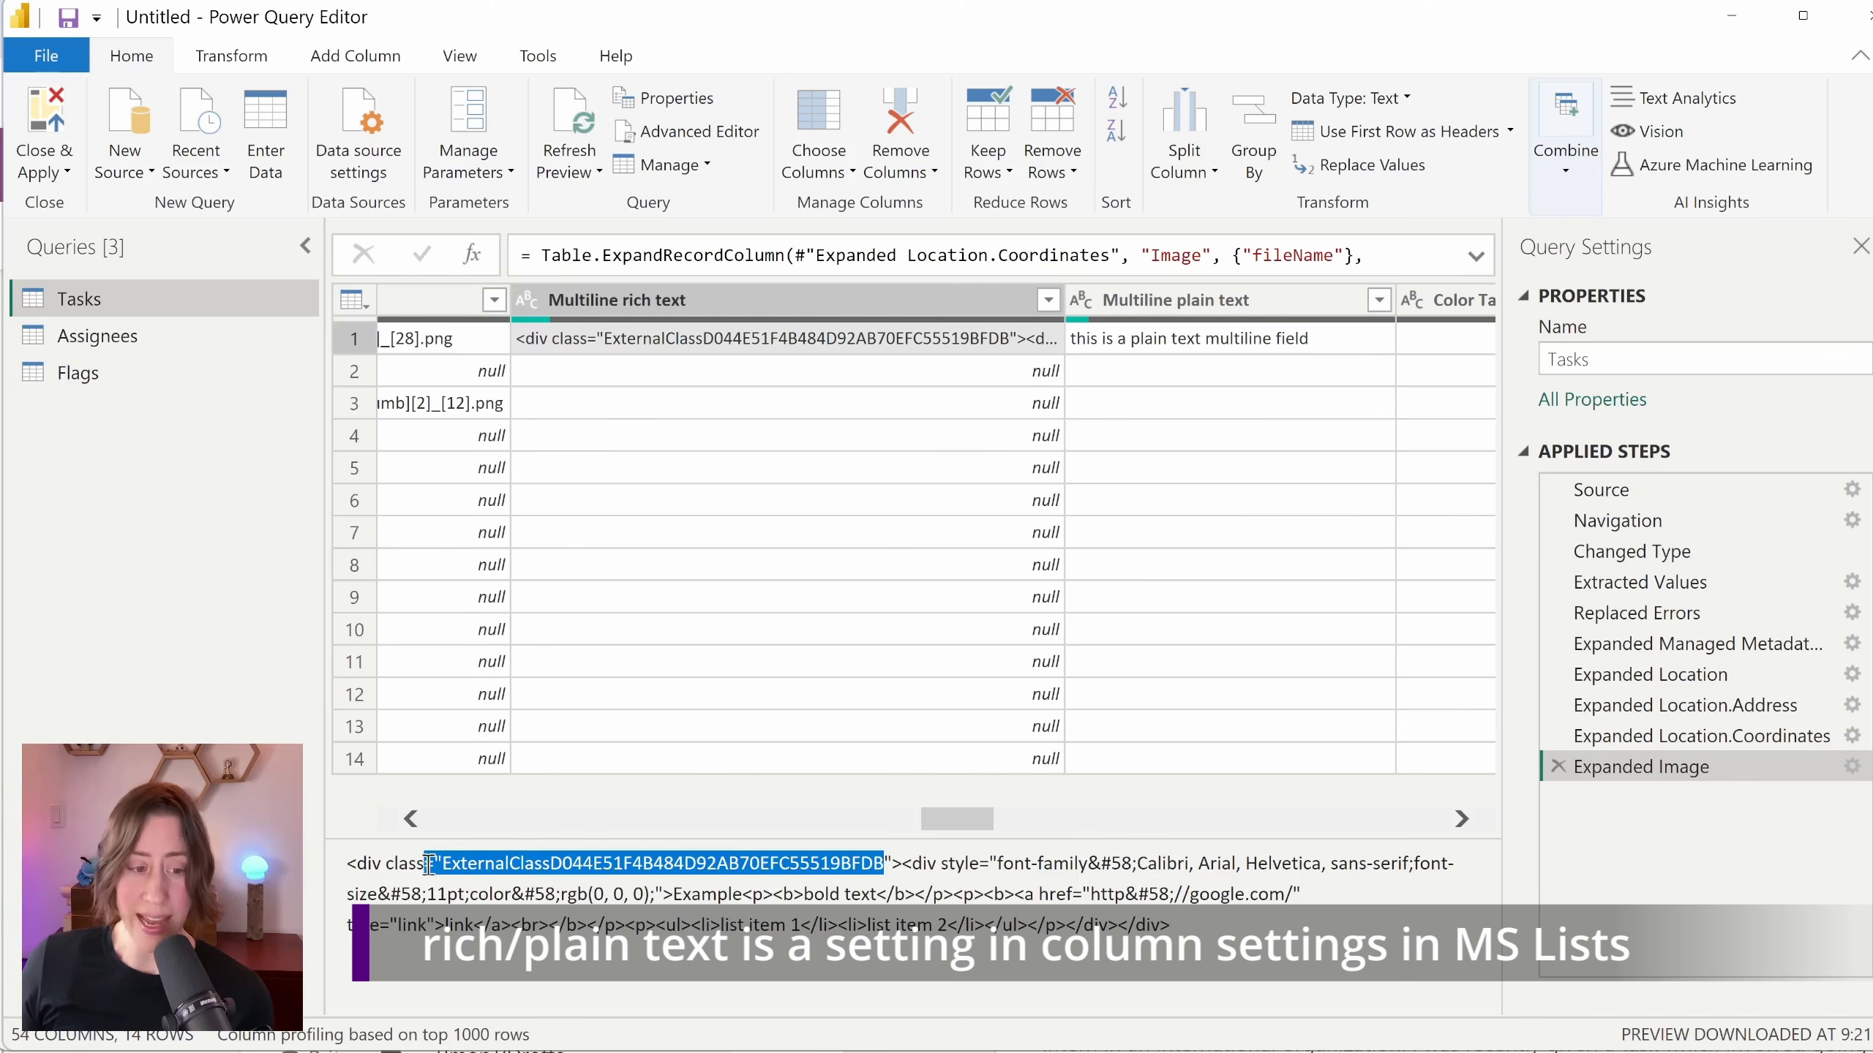
left_click(815, 890)
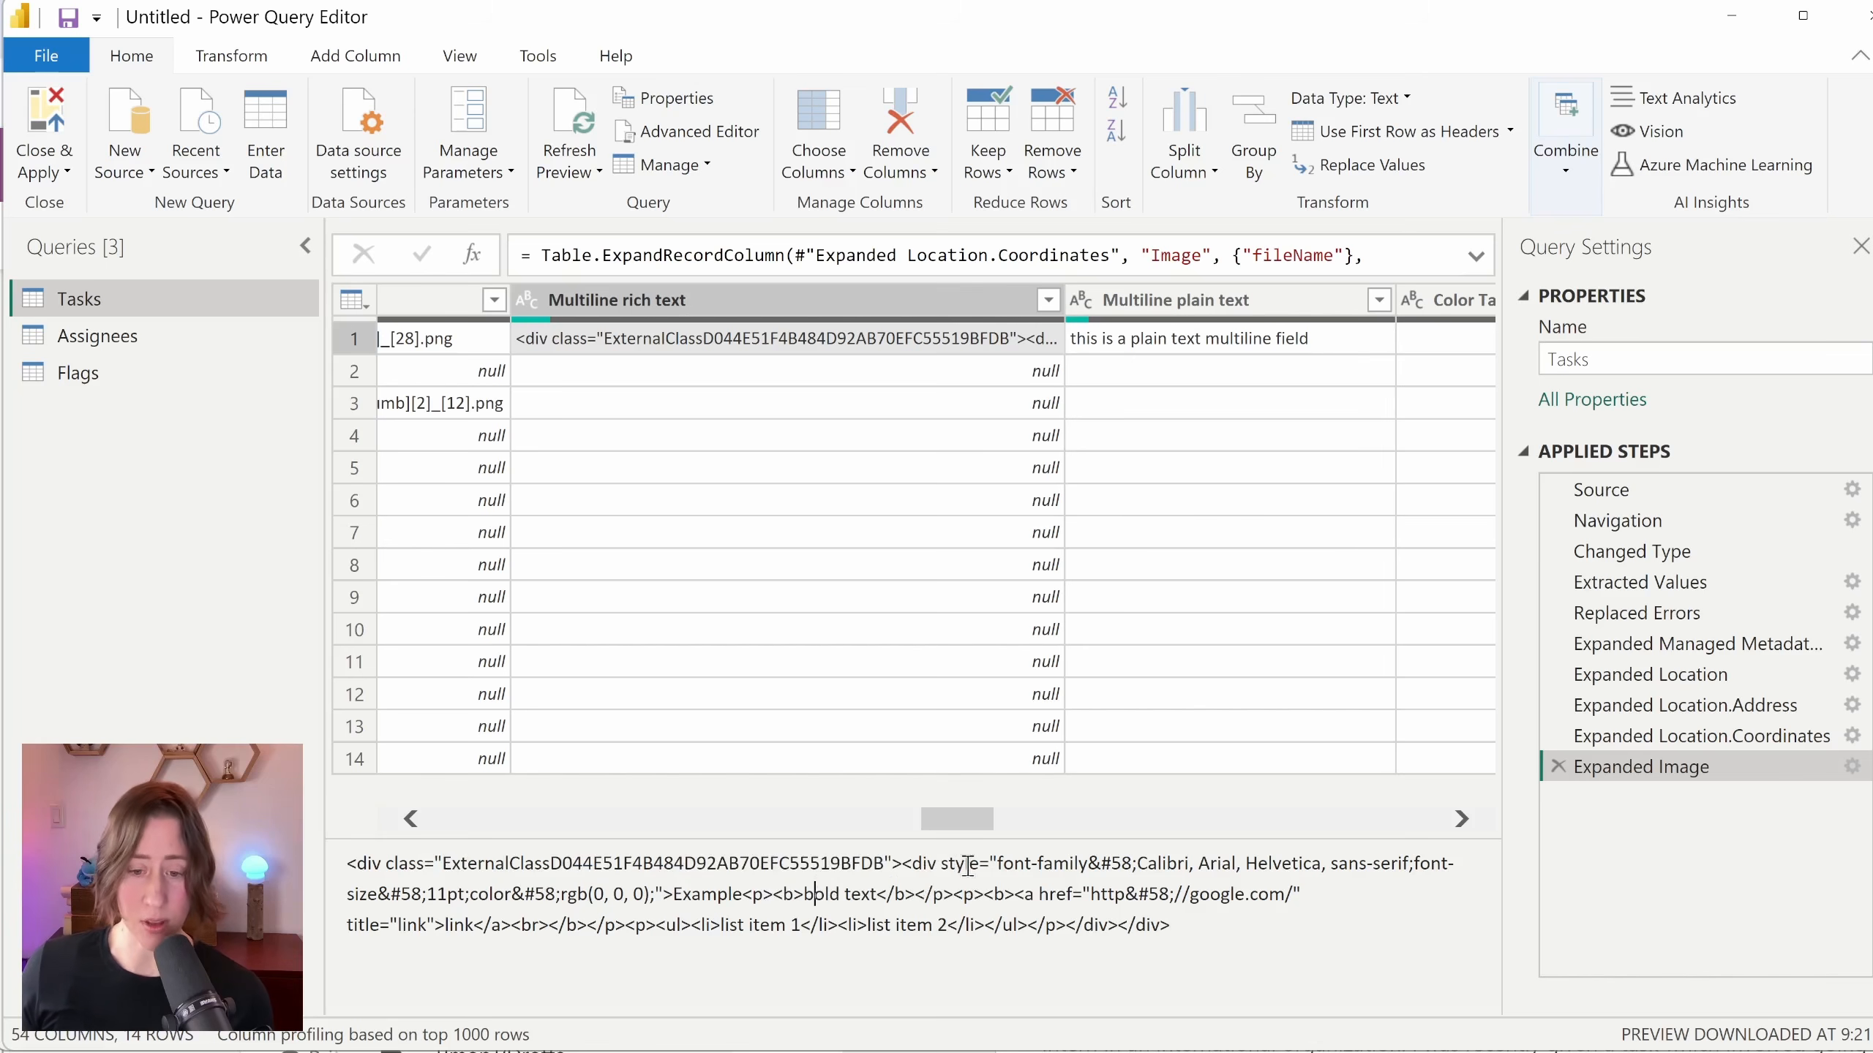
Step: Review the Multiline plain text column and the separate Location detail columns after it
left_click_drag(956, 818, 989, 820)
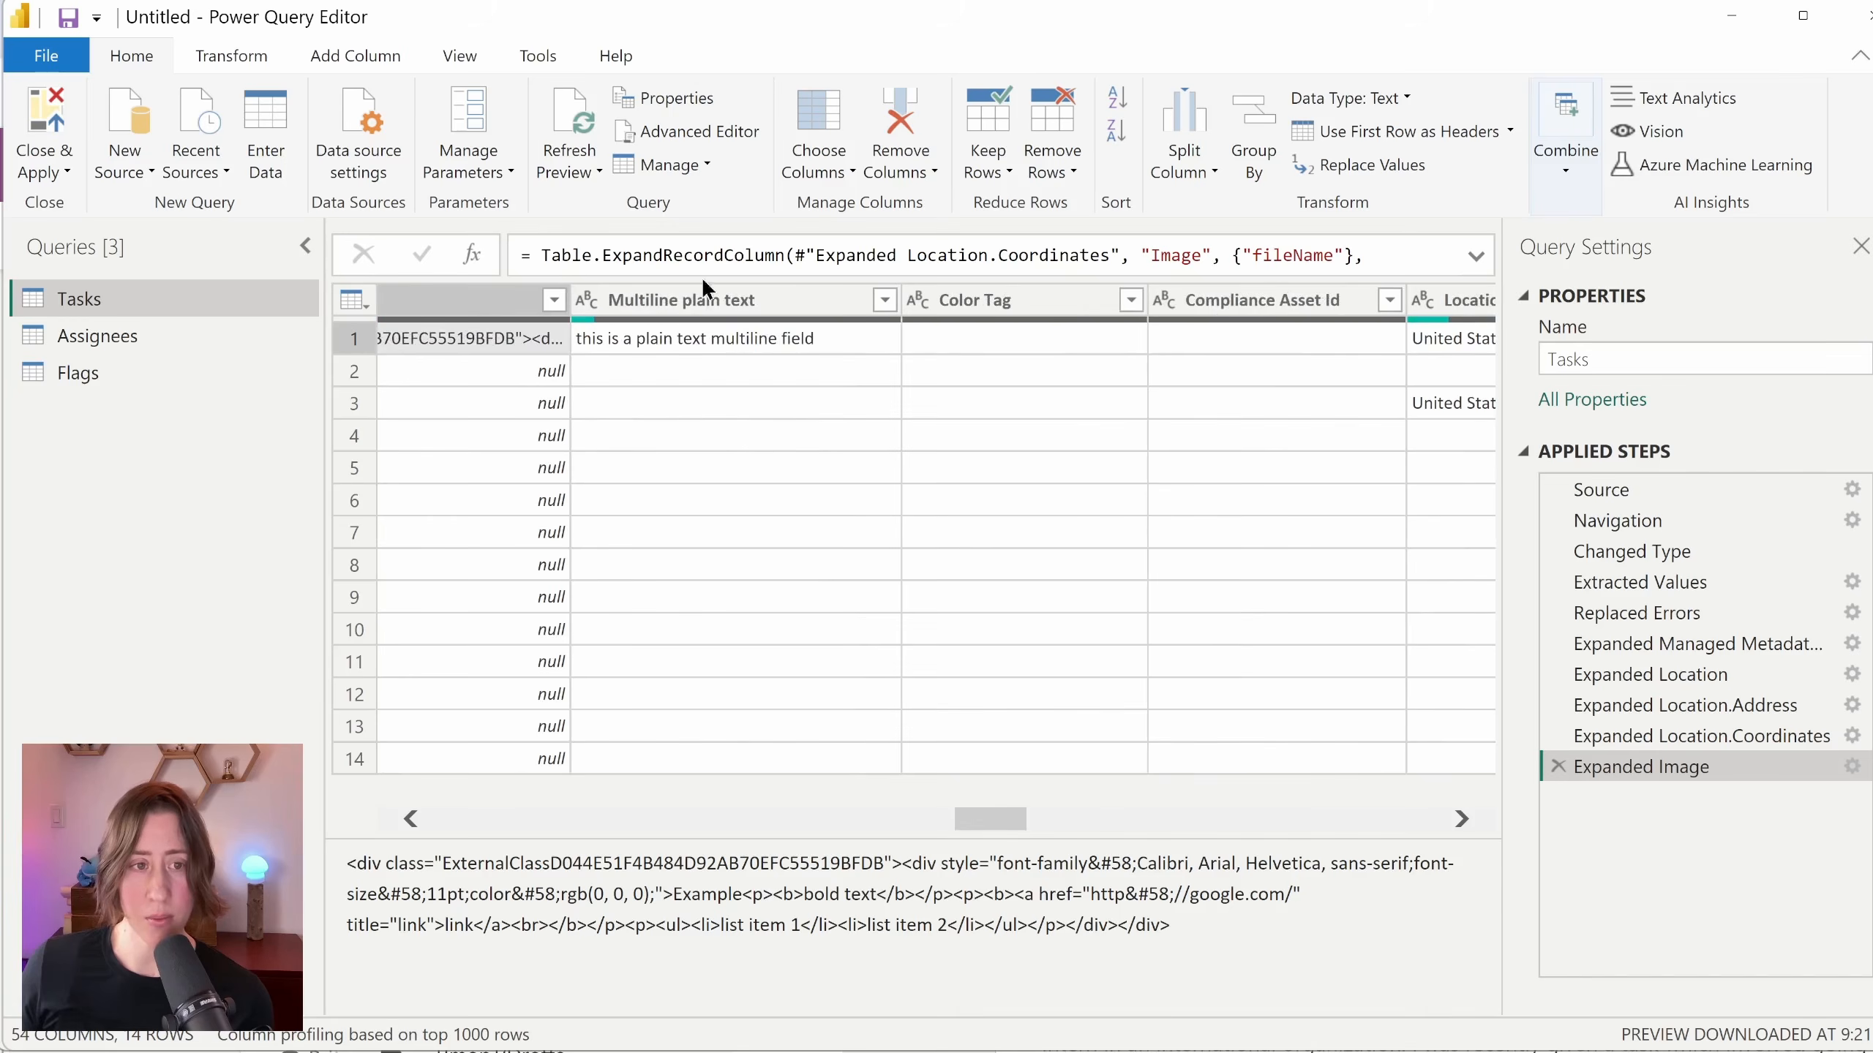
left_click(710, 298)
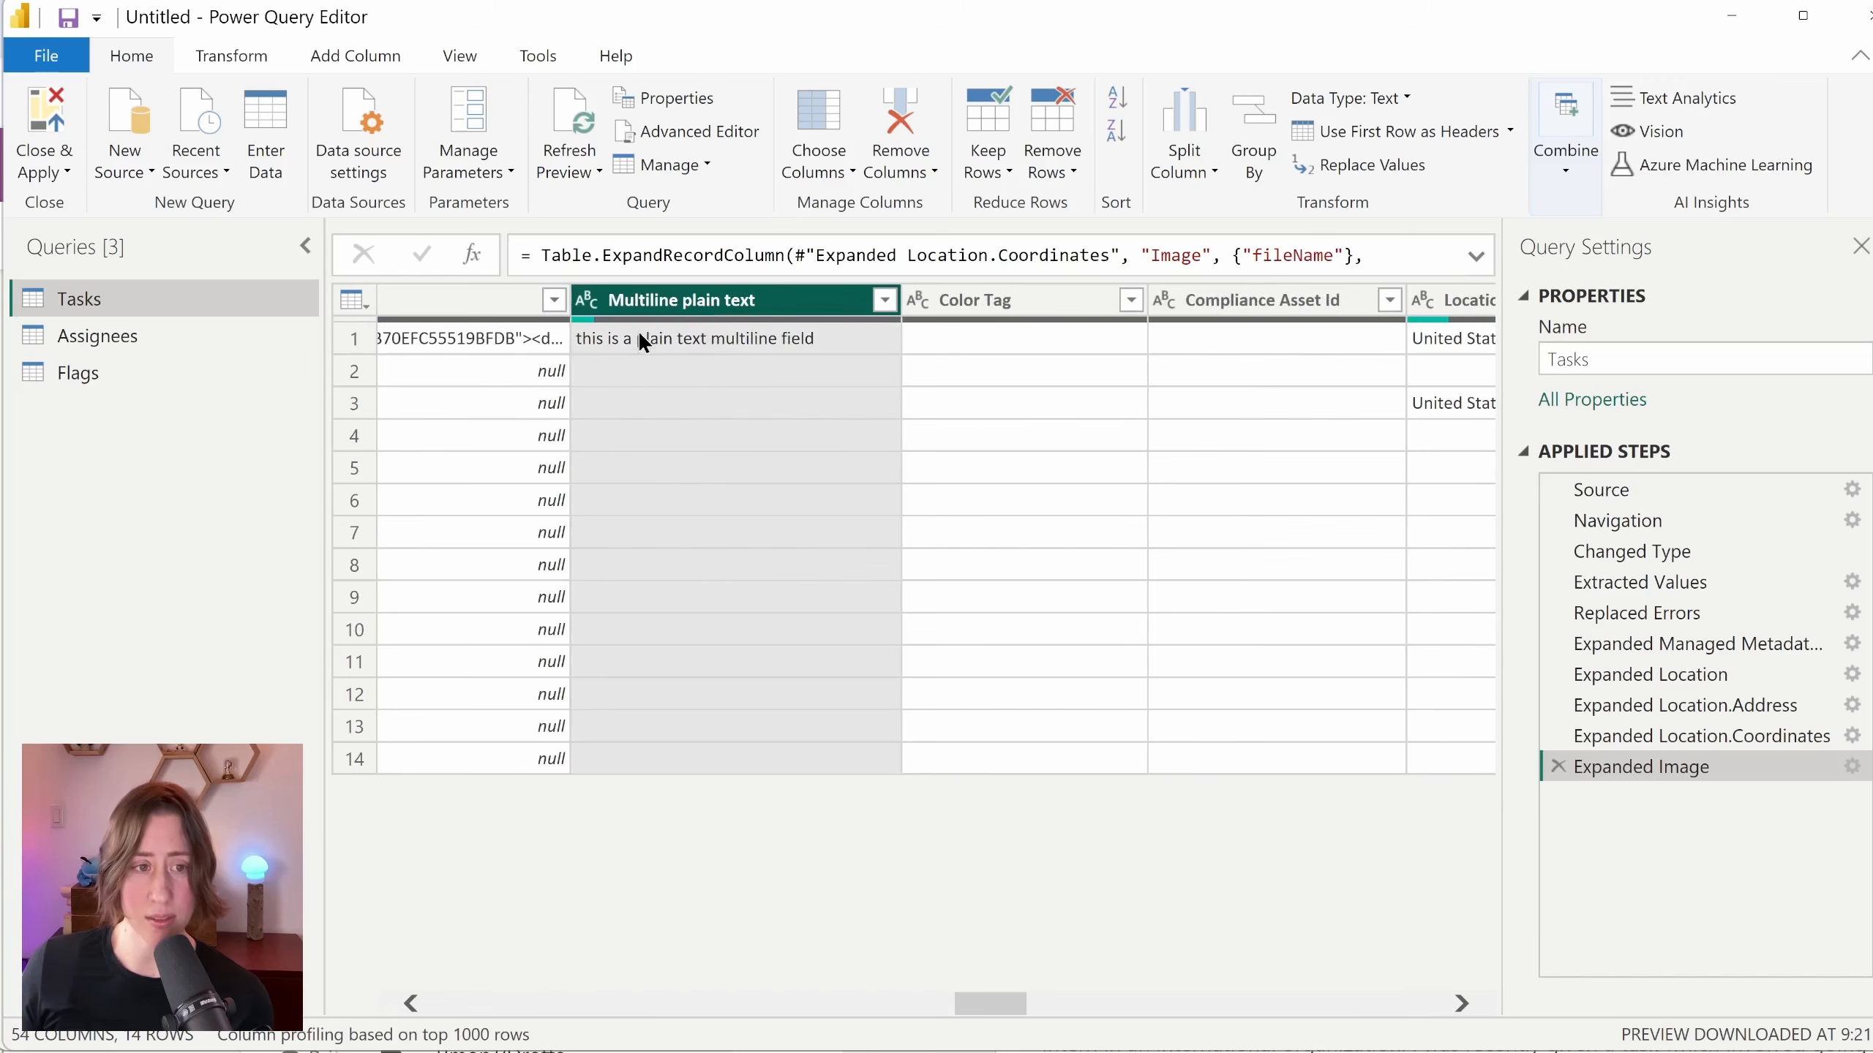
scroll(804, 336, "right", 5)
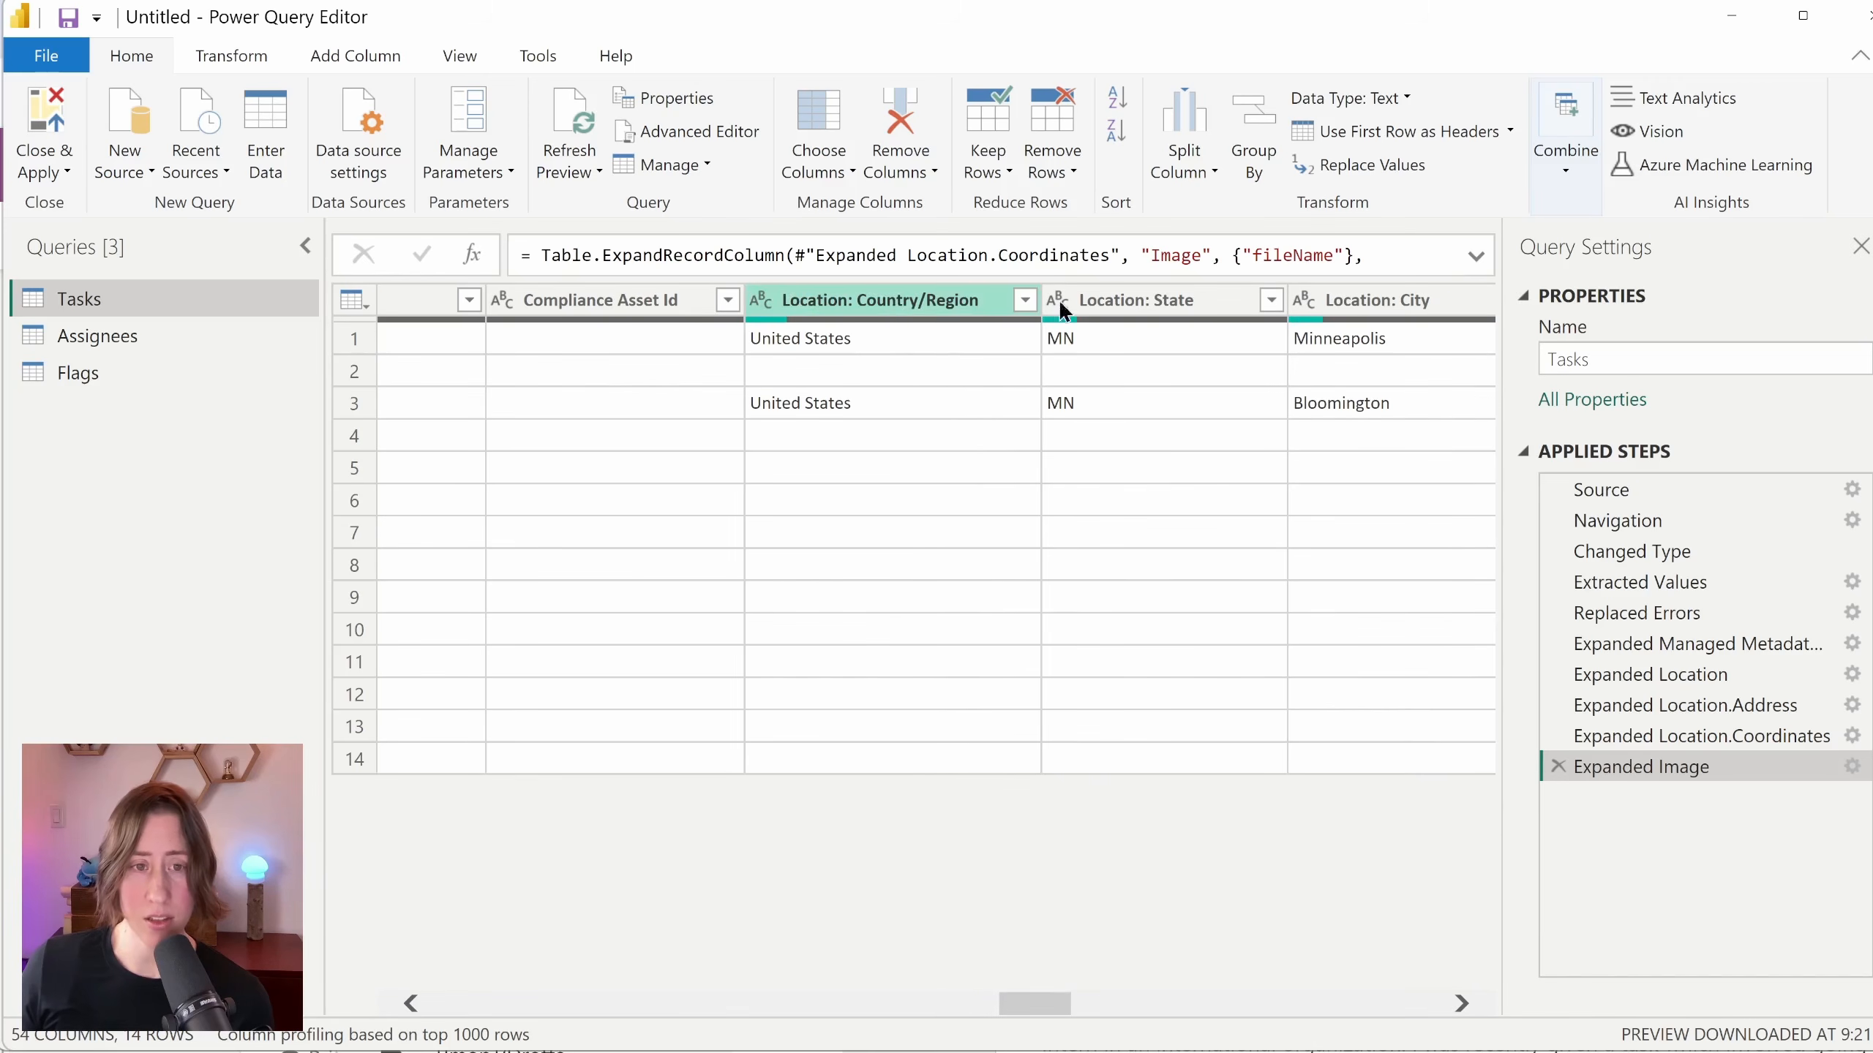
Step: Expand the Created By lists to new rows and expand only title from the records, keeping the original column name as prefix
left_click_drag(1054, 1006, 1219, 1004)
left_click(1108, 302)
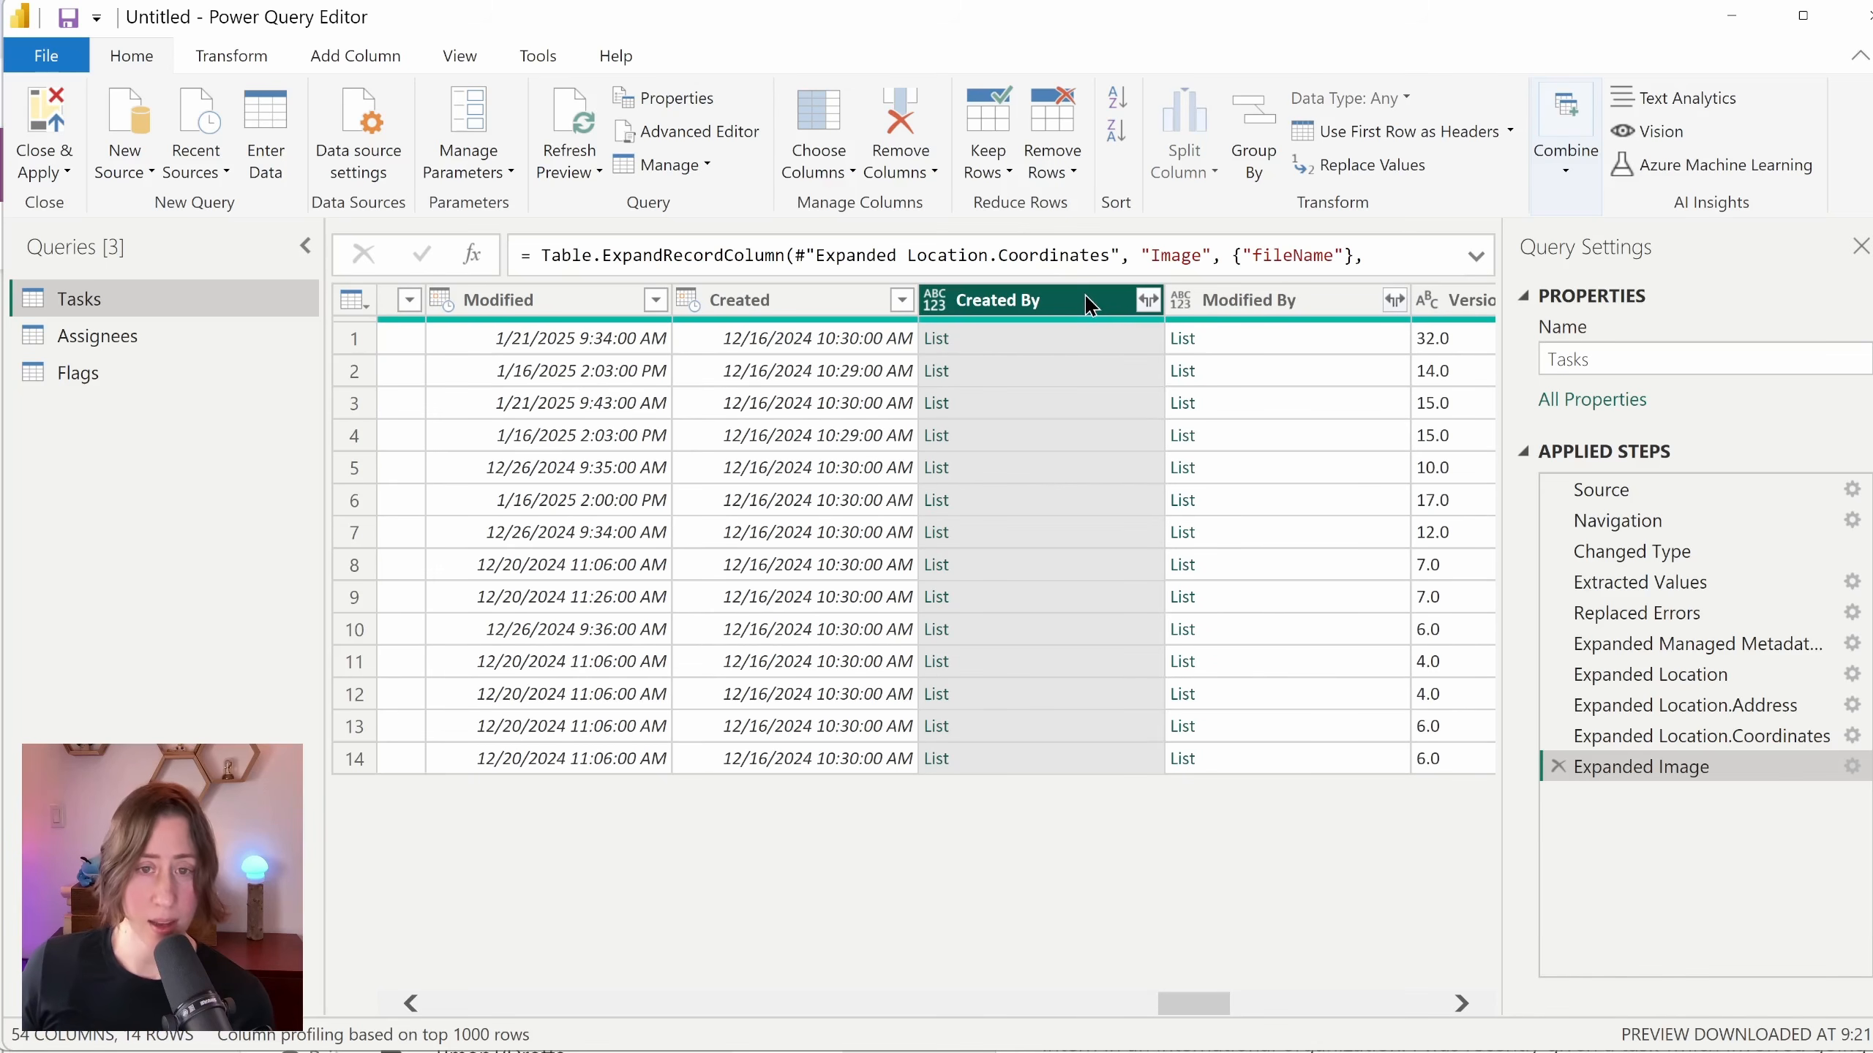
left_click(1148, 300)
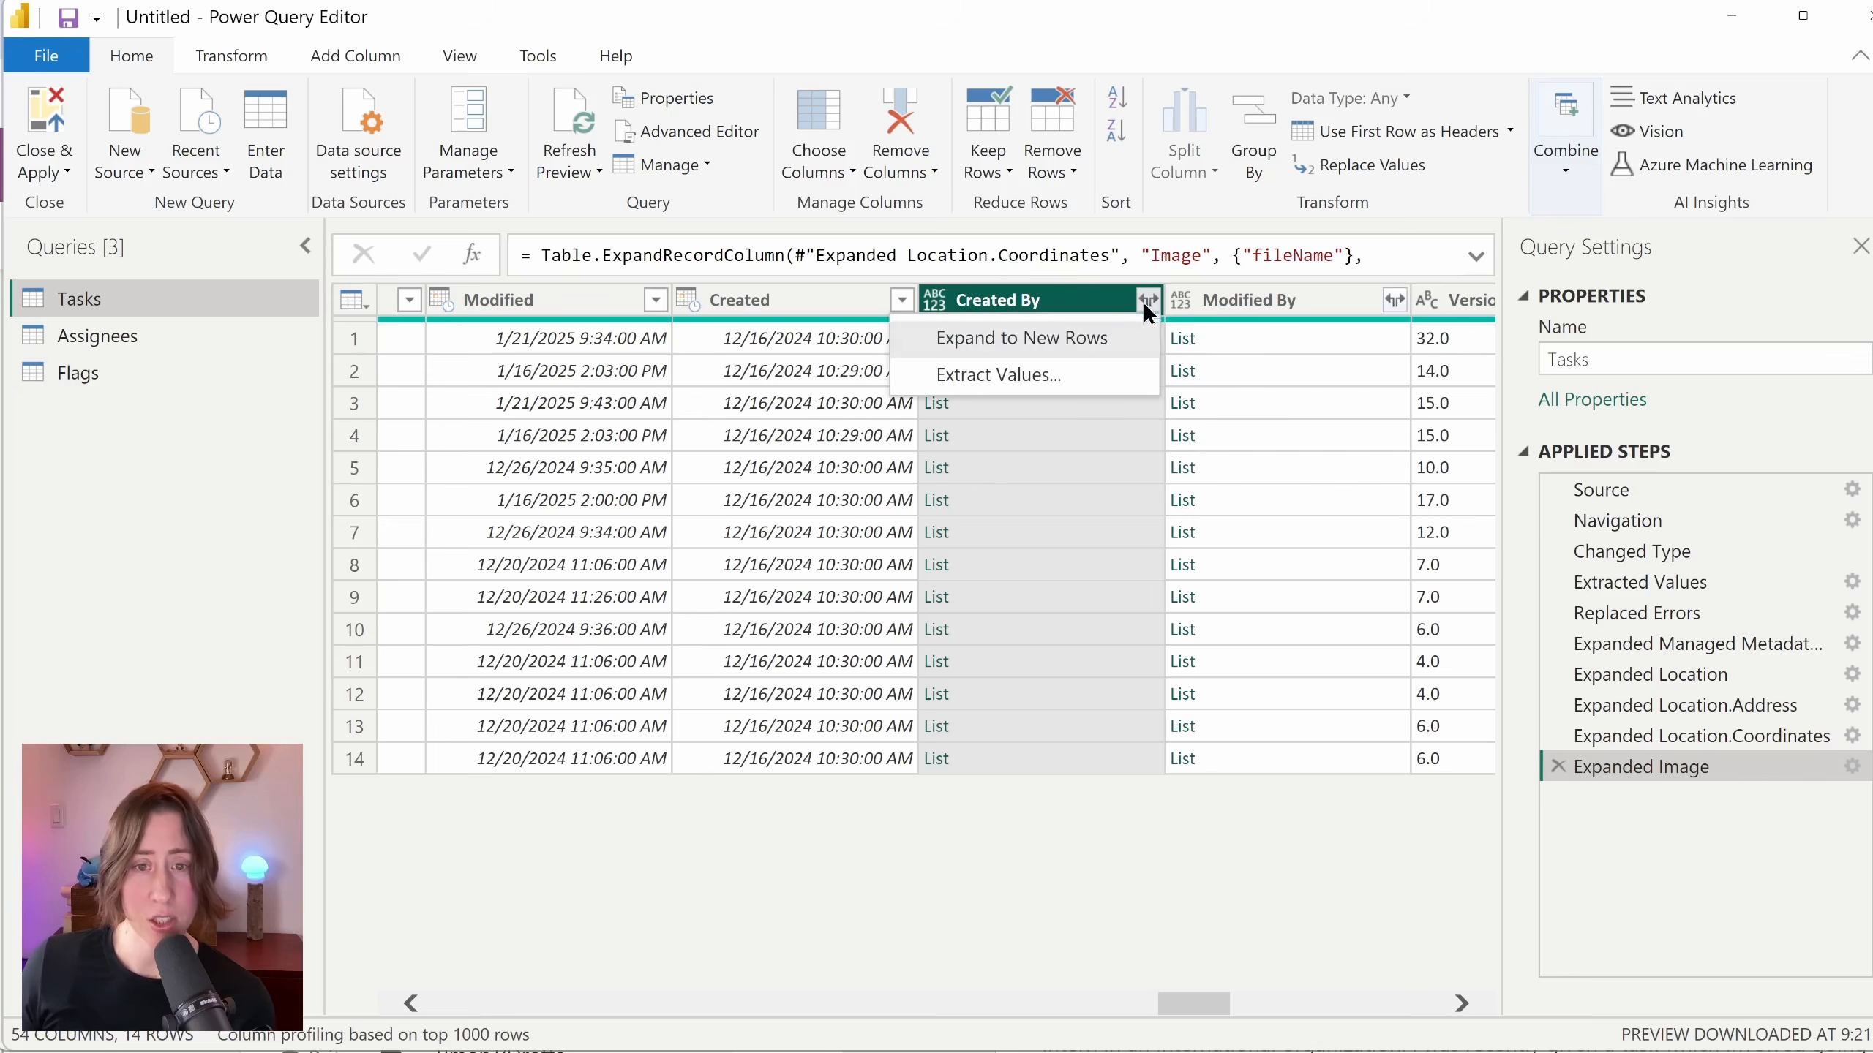
left_click(1086, 337)
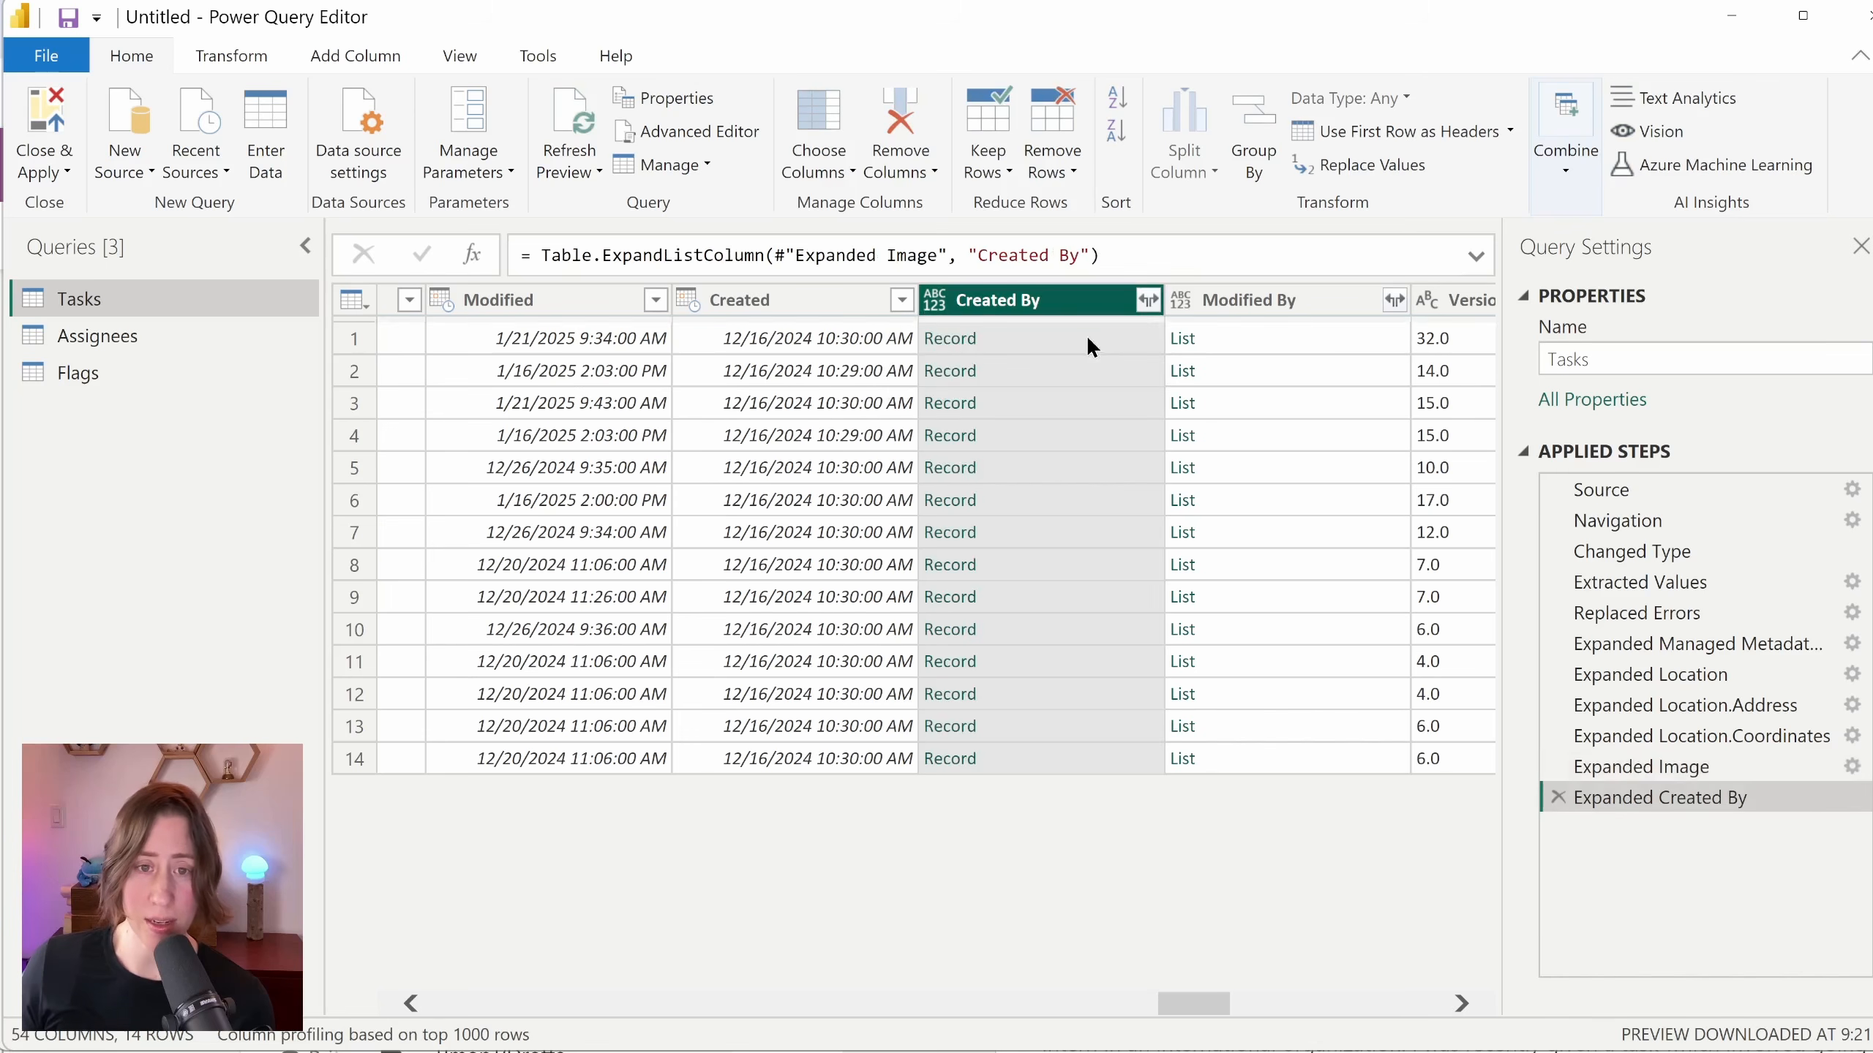
left_click(1148, 299)
left_click(697, 391)
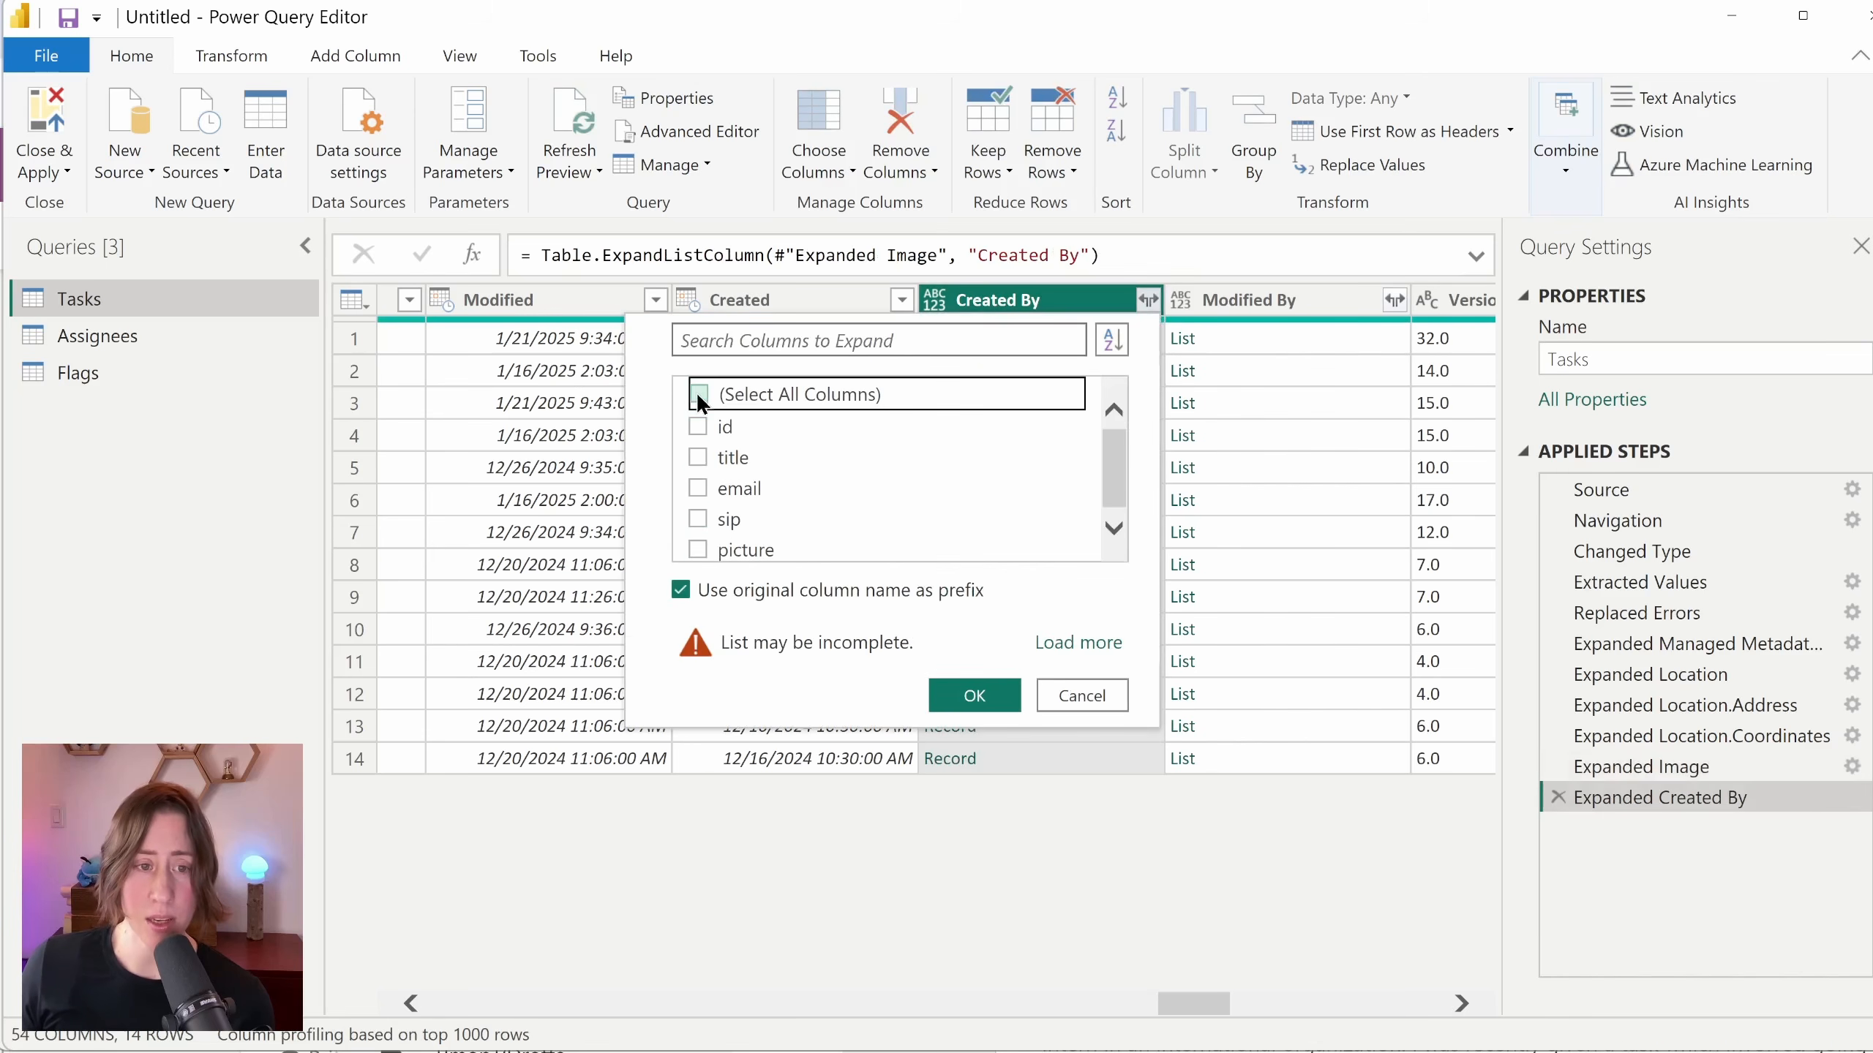
left_click(697, 457)
left_click(973, 695)
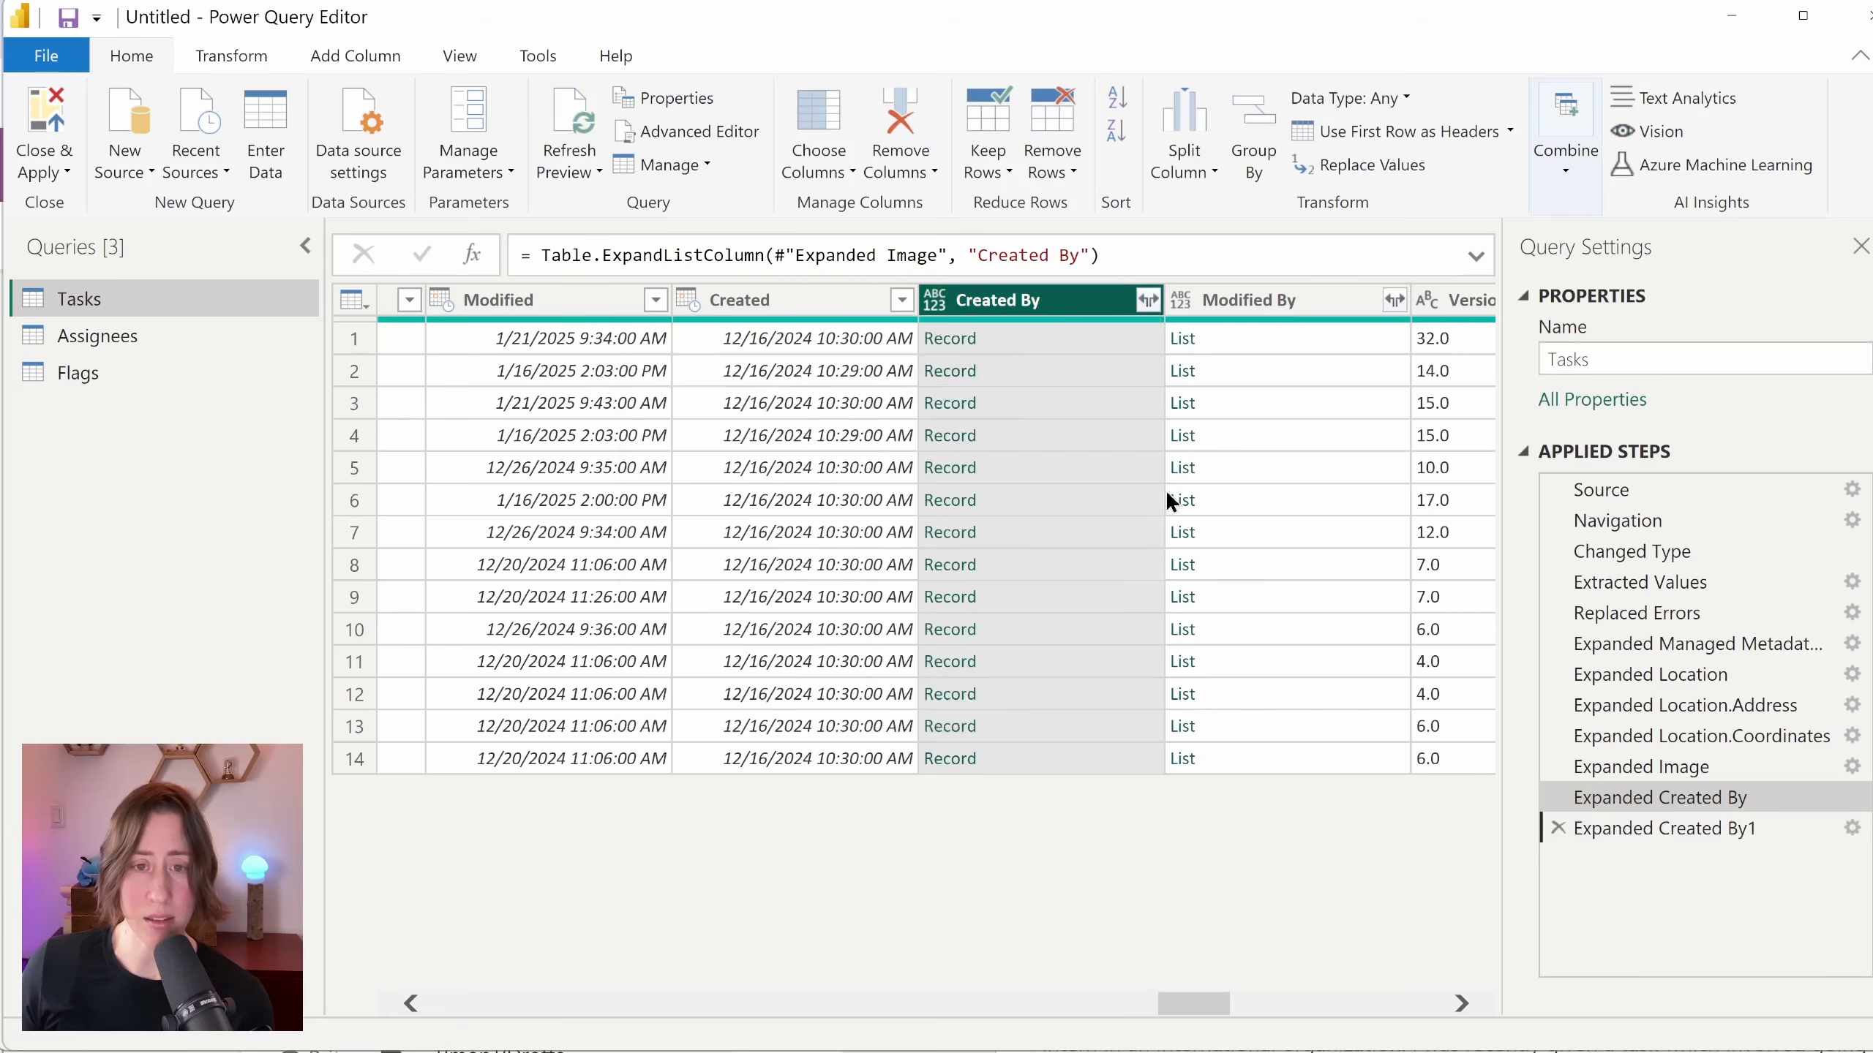
Step: Expand the Modified By lists to new rows and expand only title from the records, with the original column name as prefix
left_click(1393, 299)
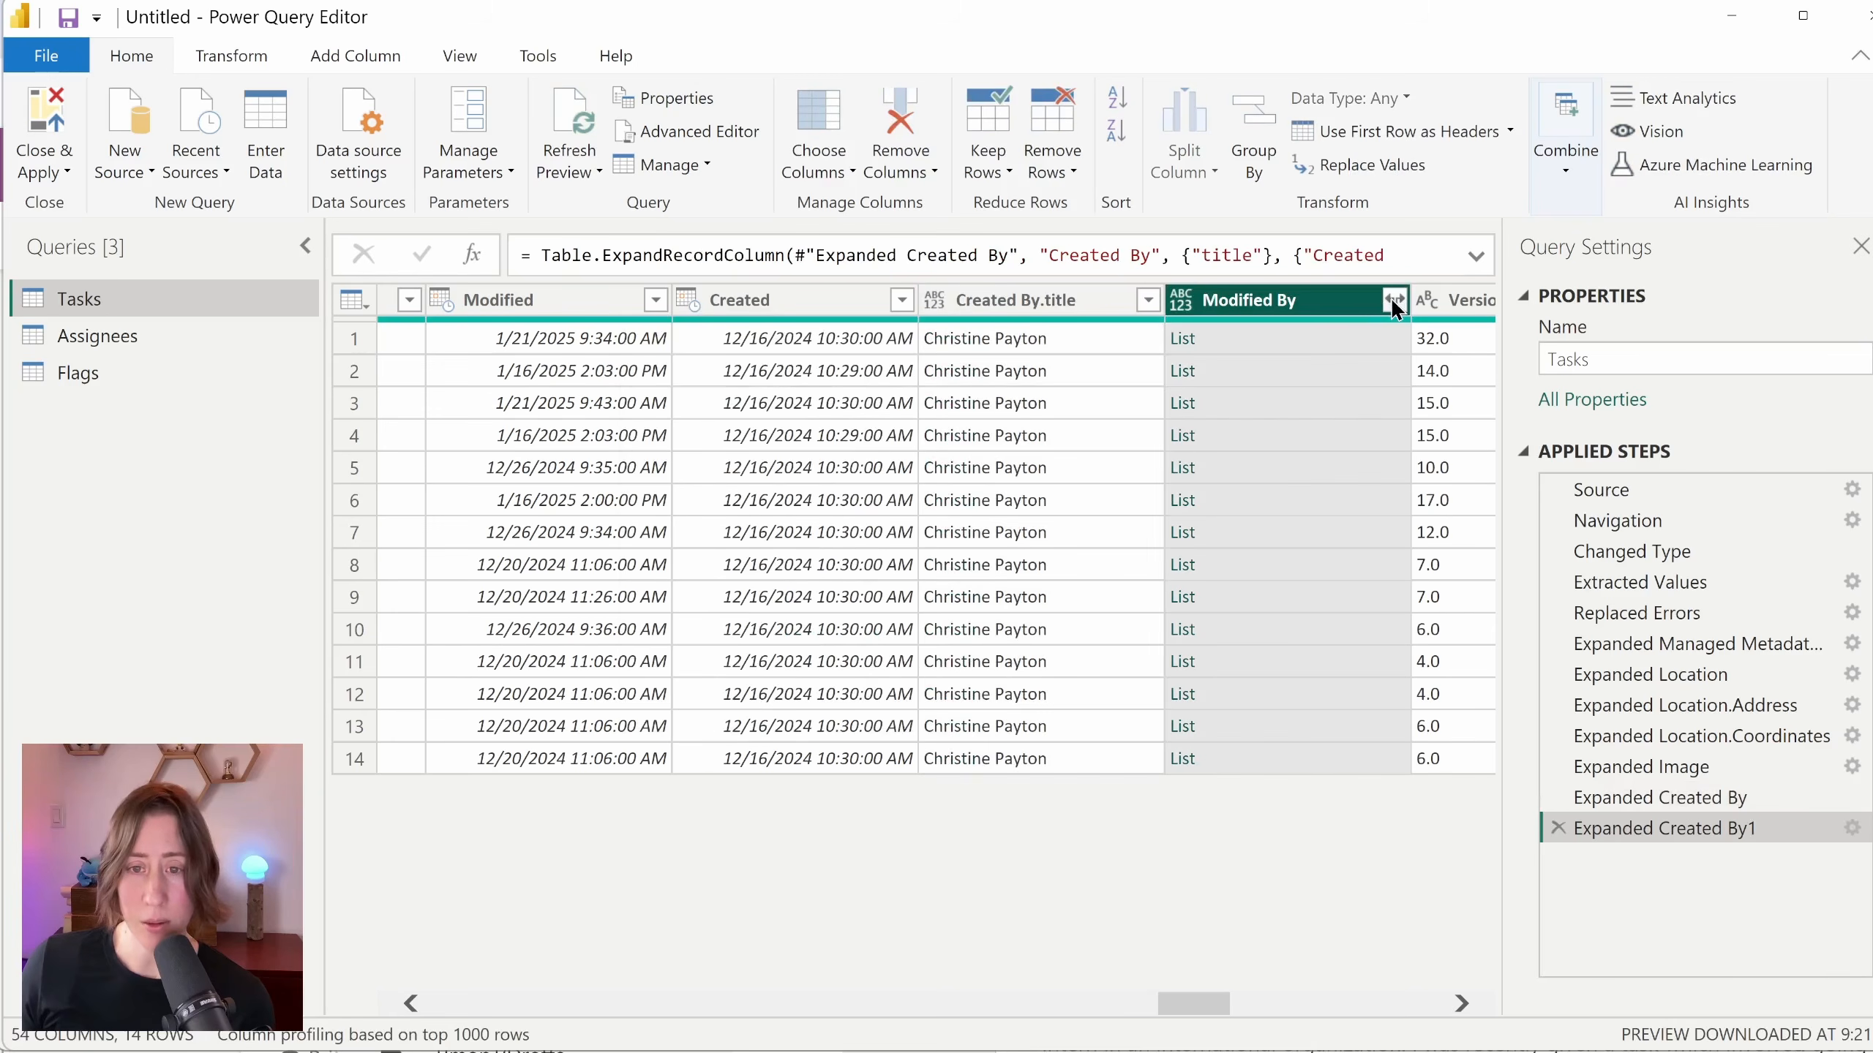
left_click(1392, 299)
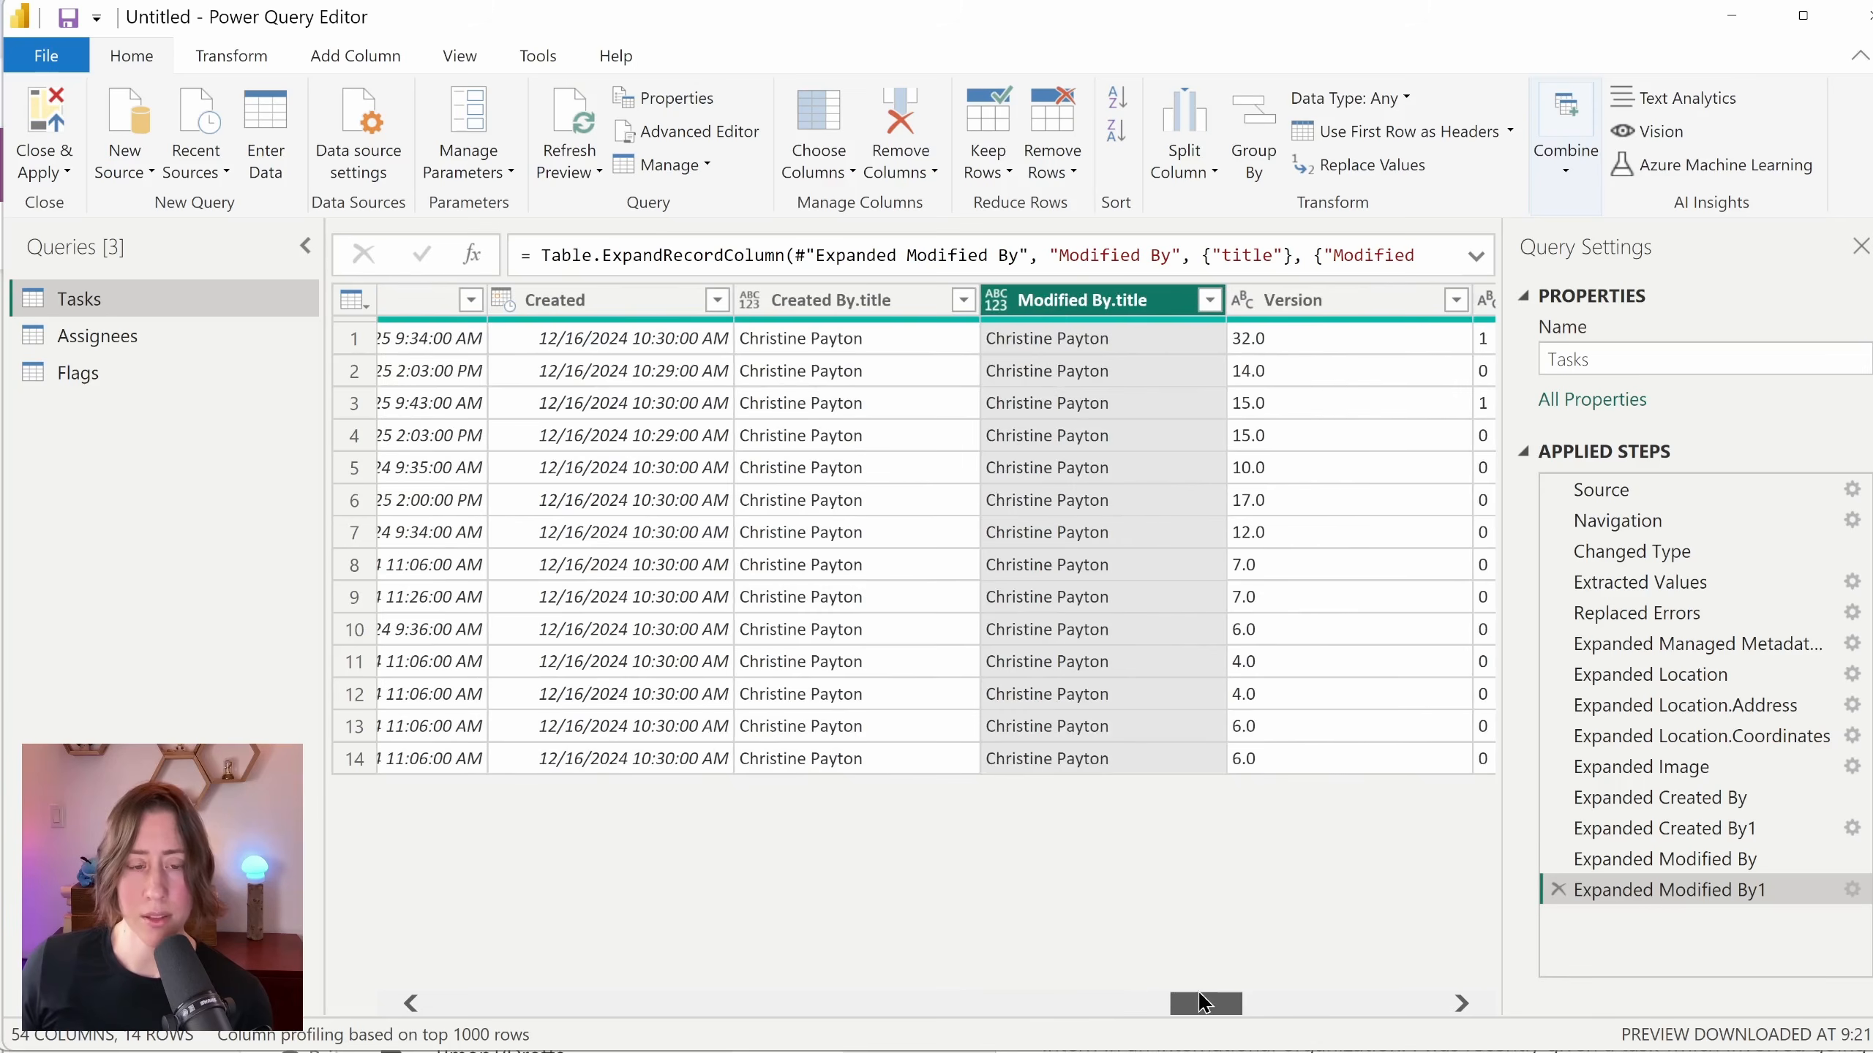
left_click_drag(1197, 989, 457, 999)
left_click(1100, 300)
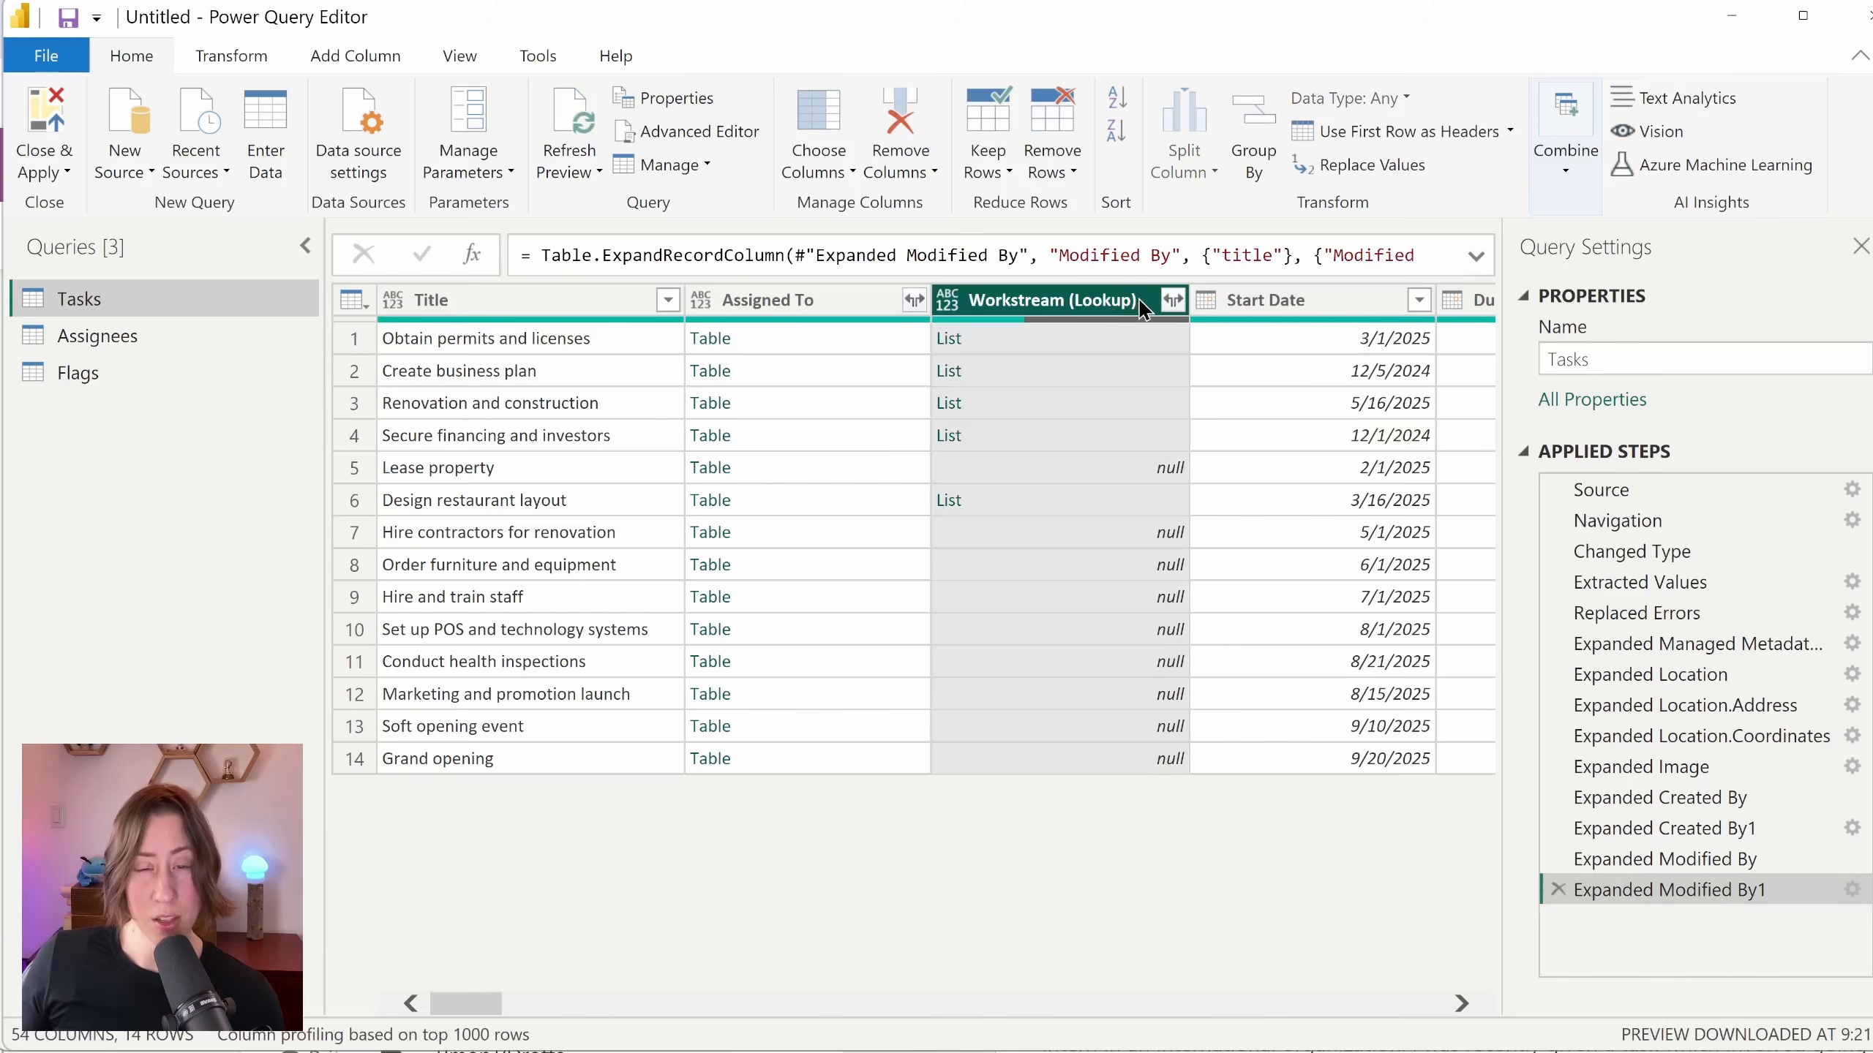
left_click(1171, 299)
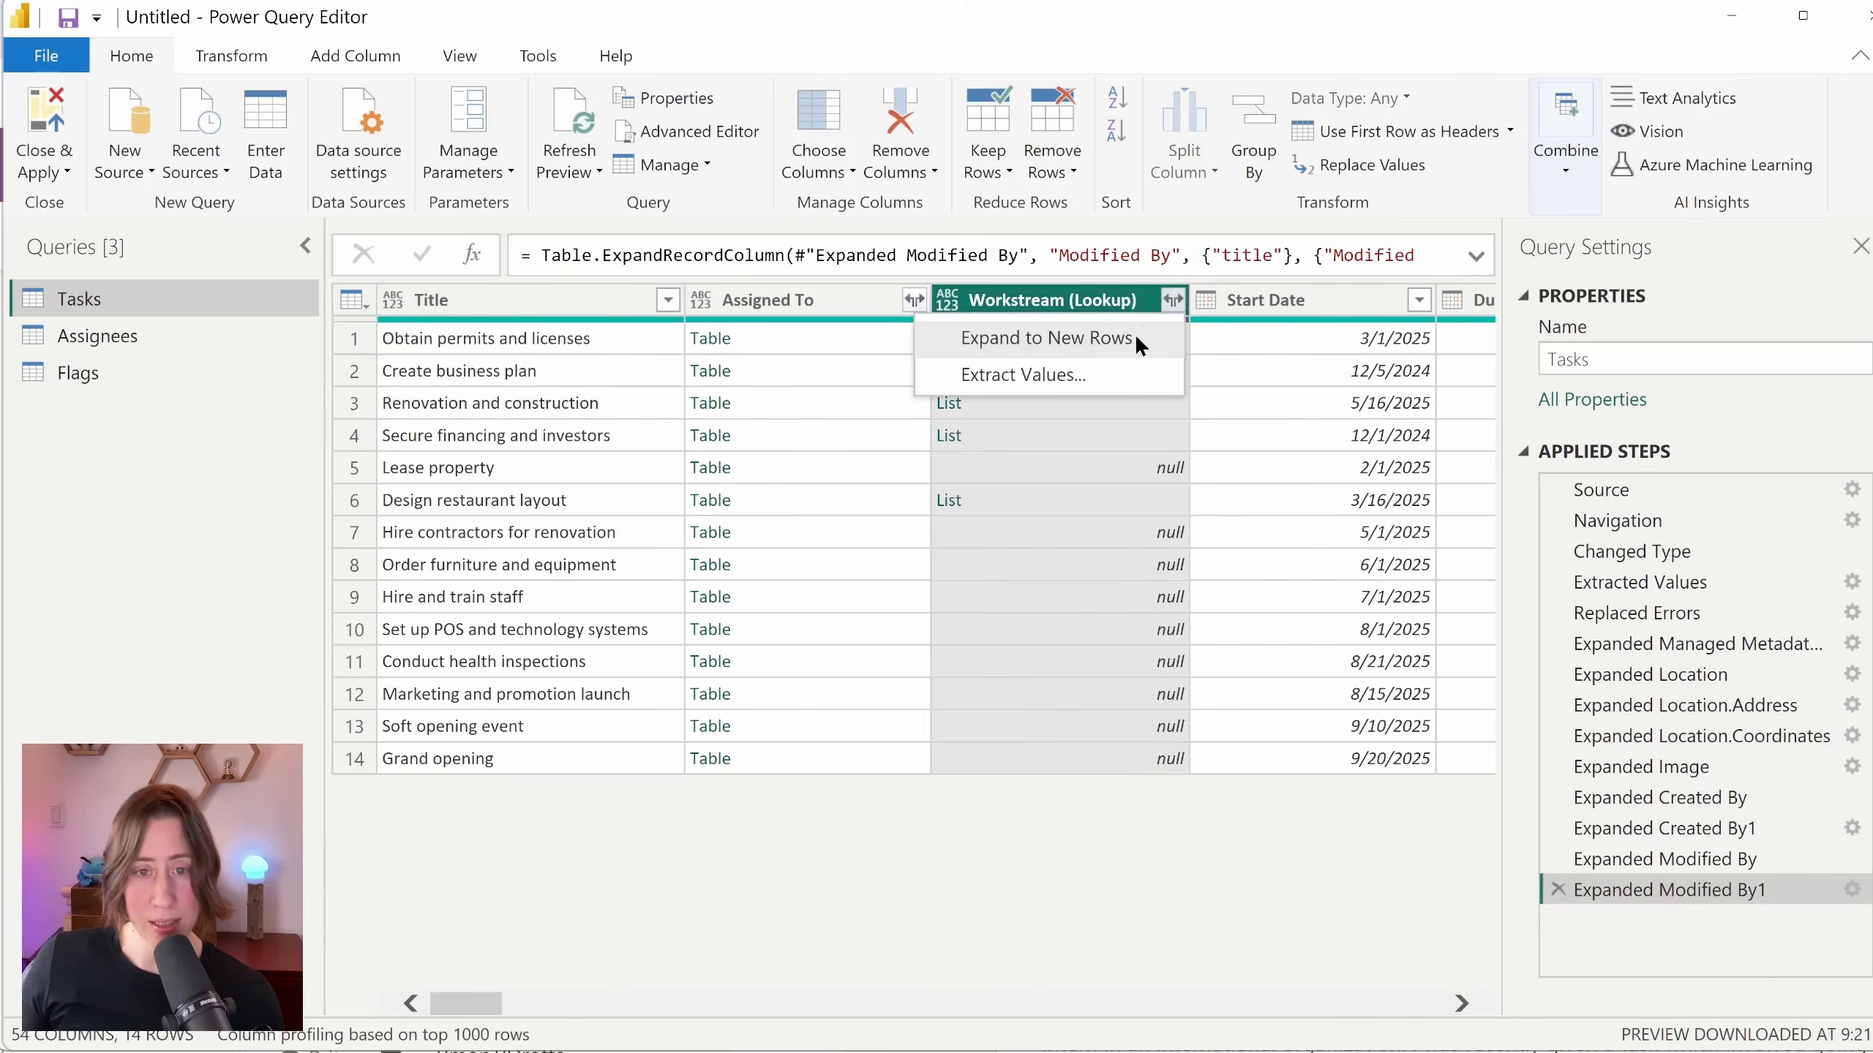
left_click(1135, 333)
left_click(1173, 300)
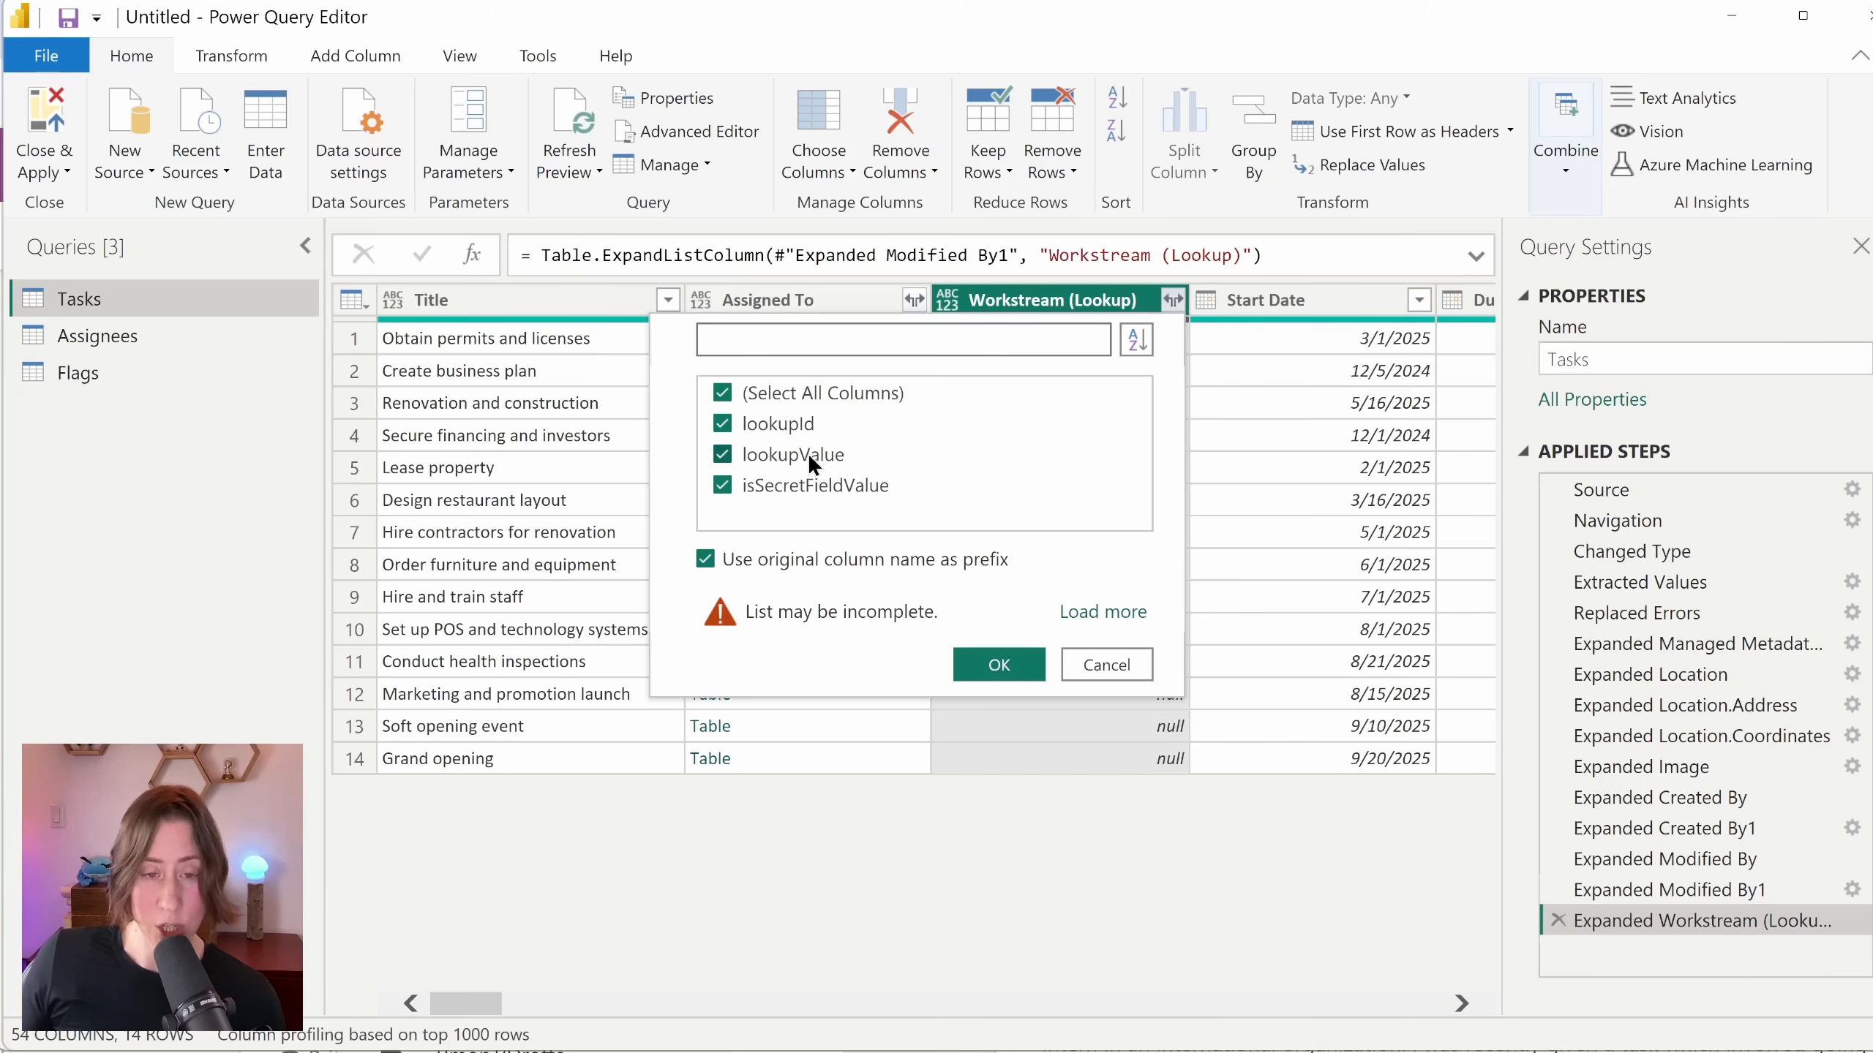
left_click(1136, 667)
Step: Load the Workstream list from the recently used Sandbox SharePoint site as a new query
left_click(193, 160)
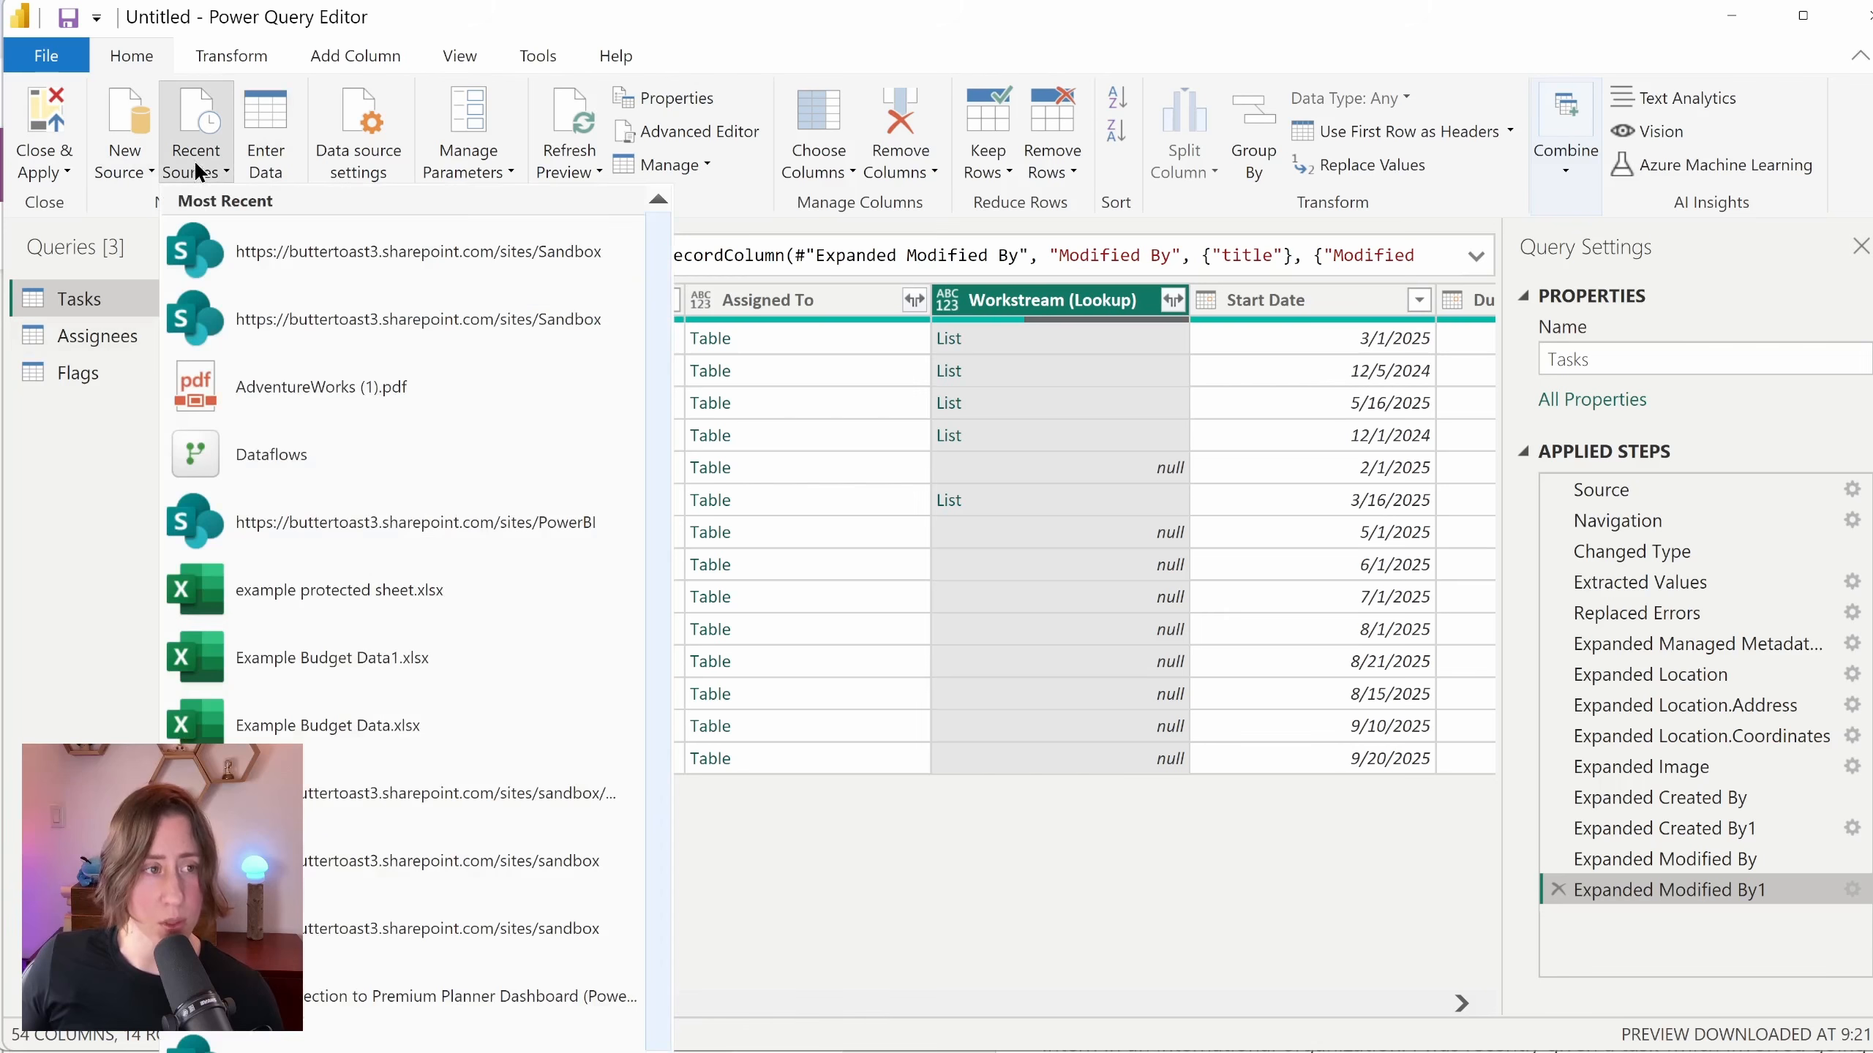
left_click(413, 251)
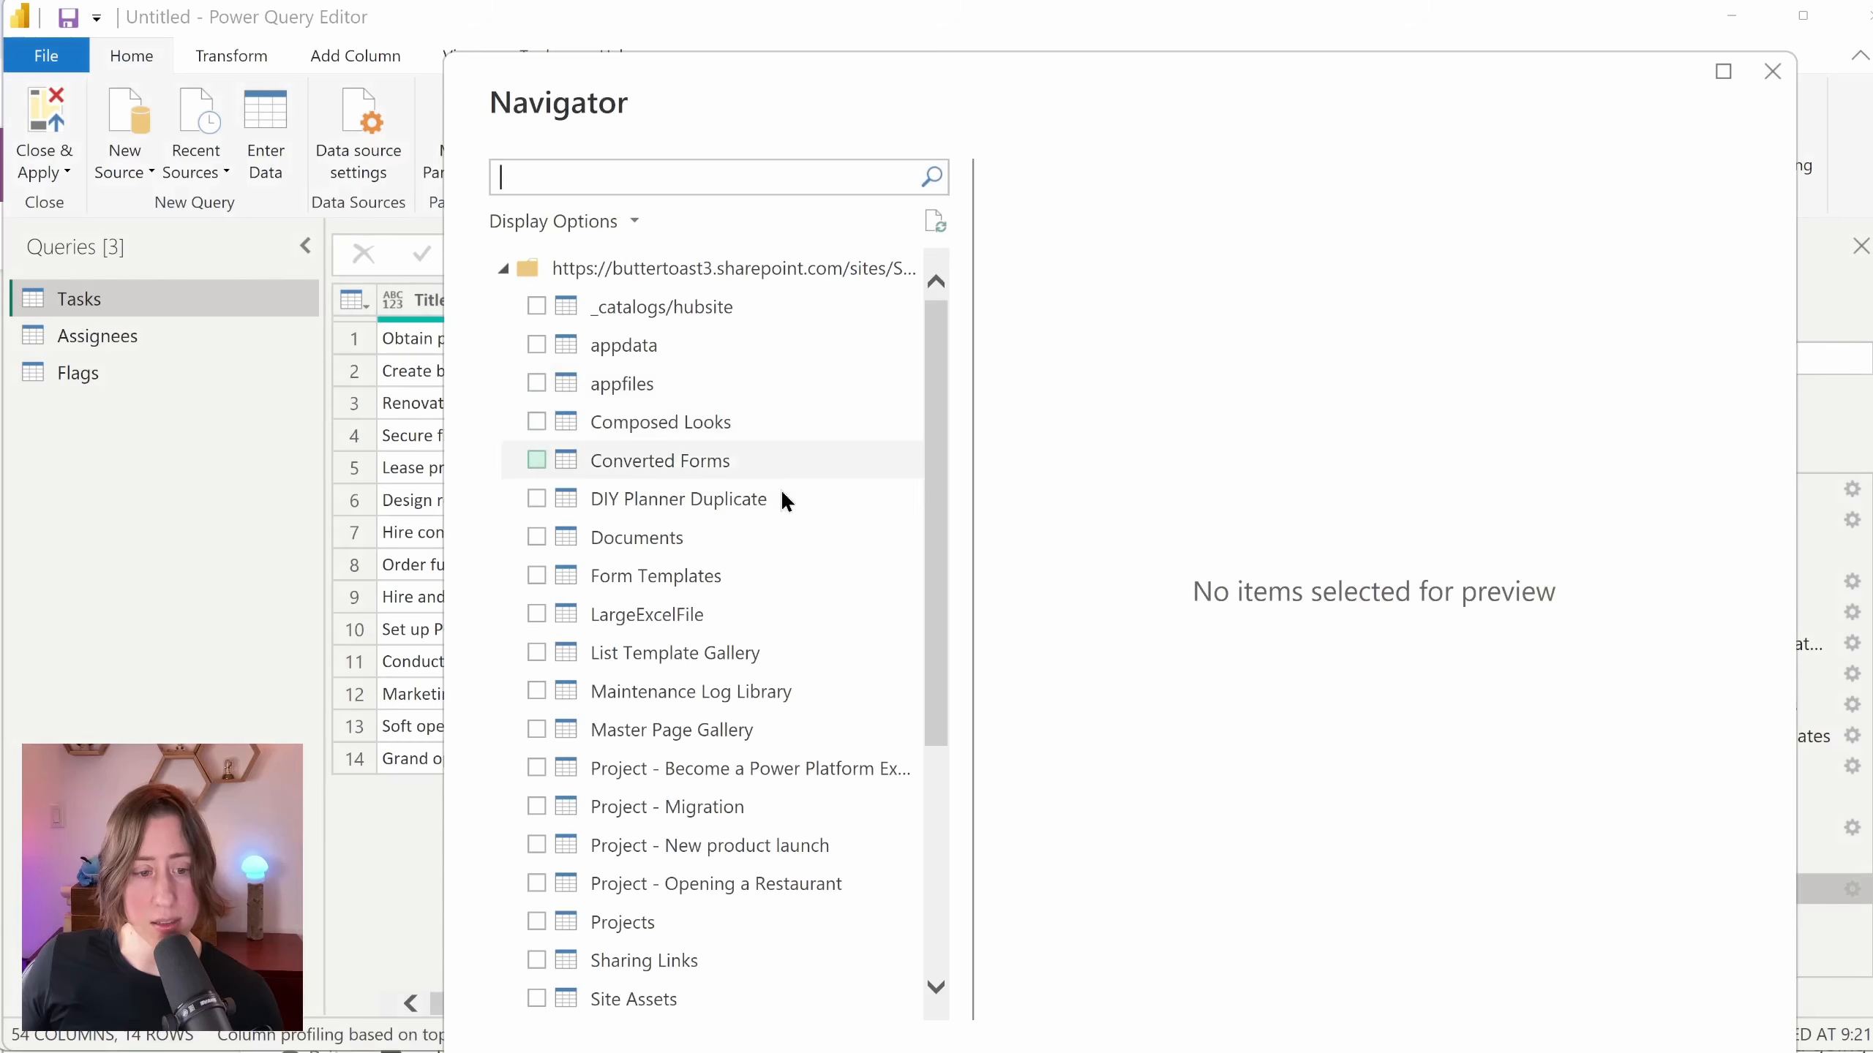
scroll(781, 489, "down", 3)
left_click(542, 1001)
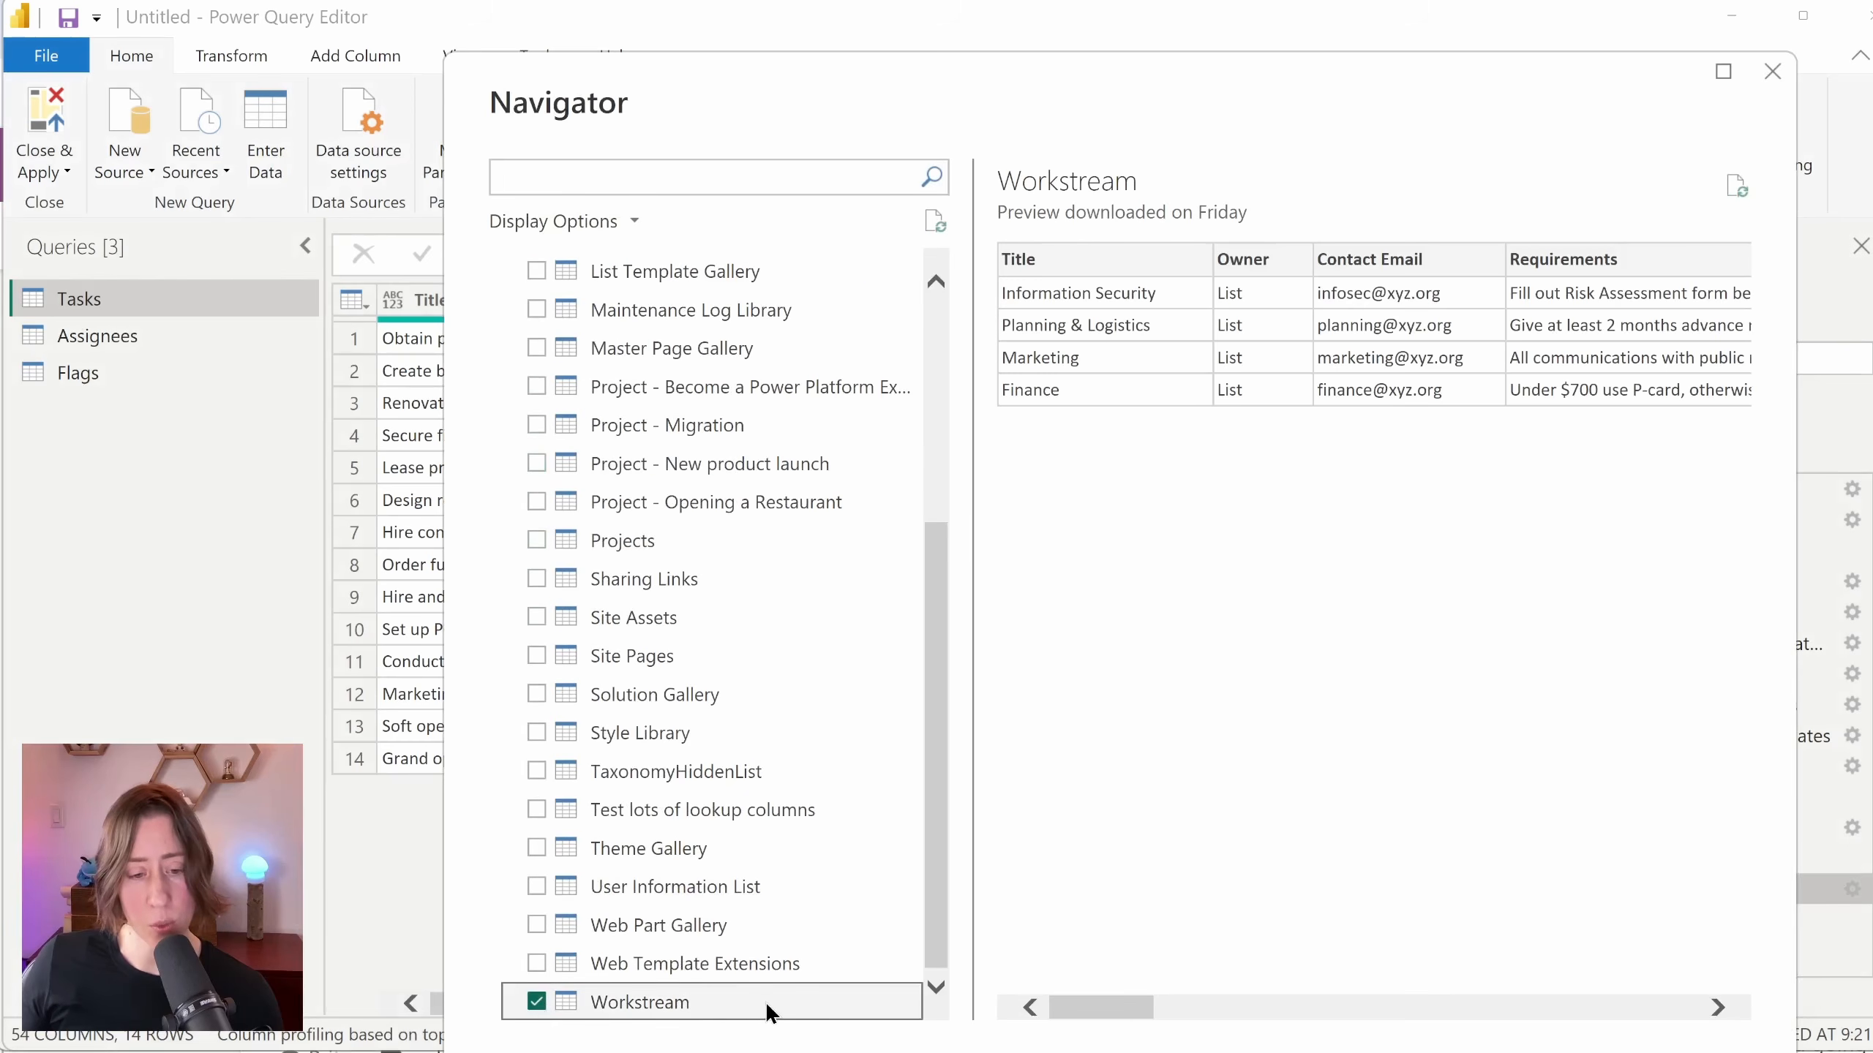
left_click(1552, 1052)
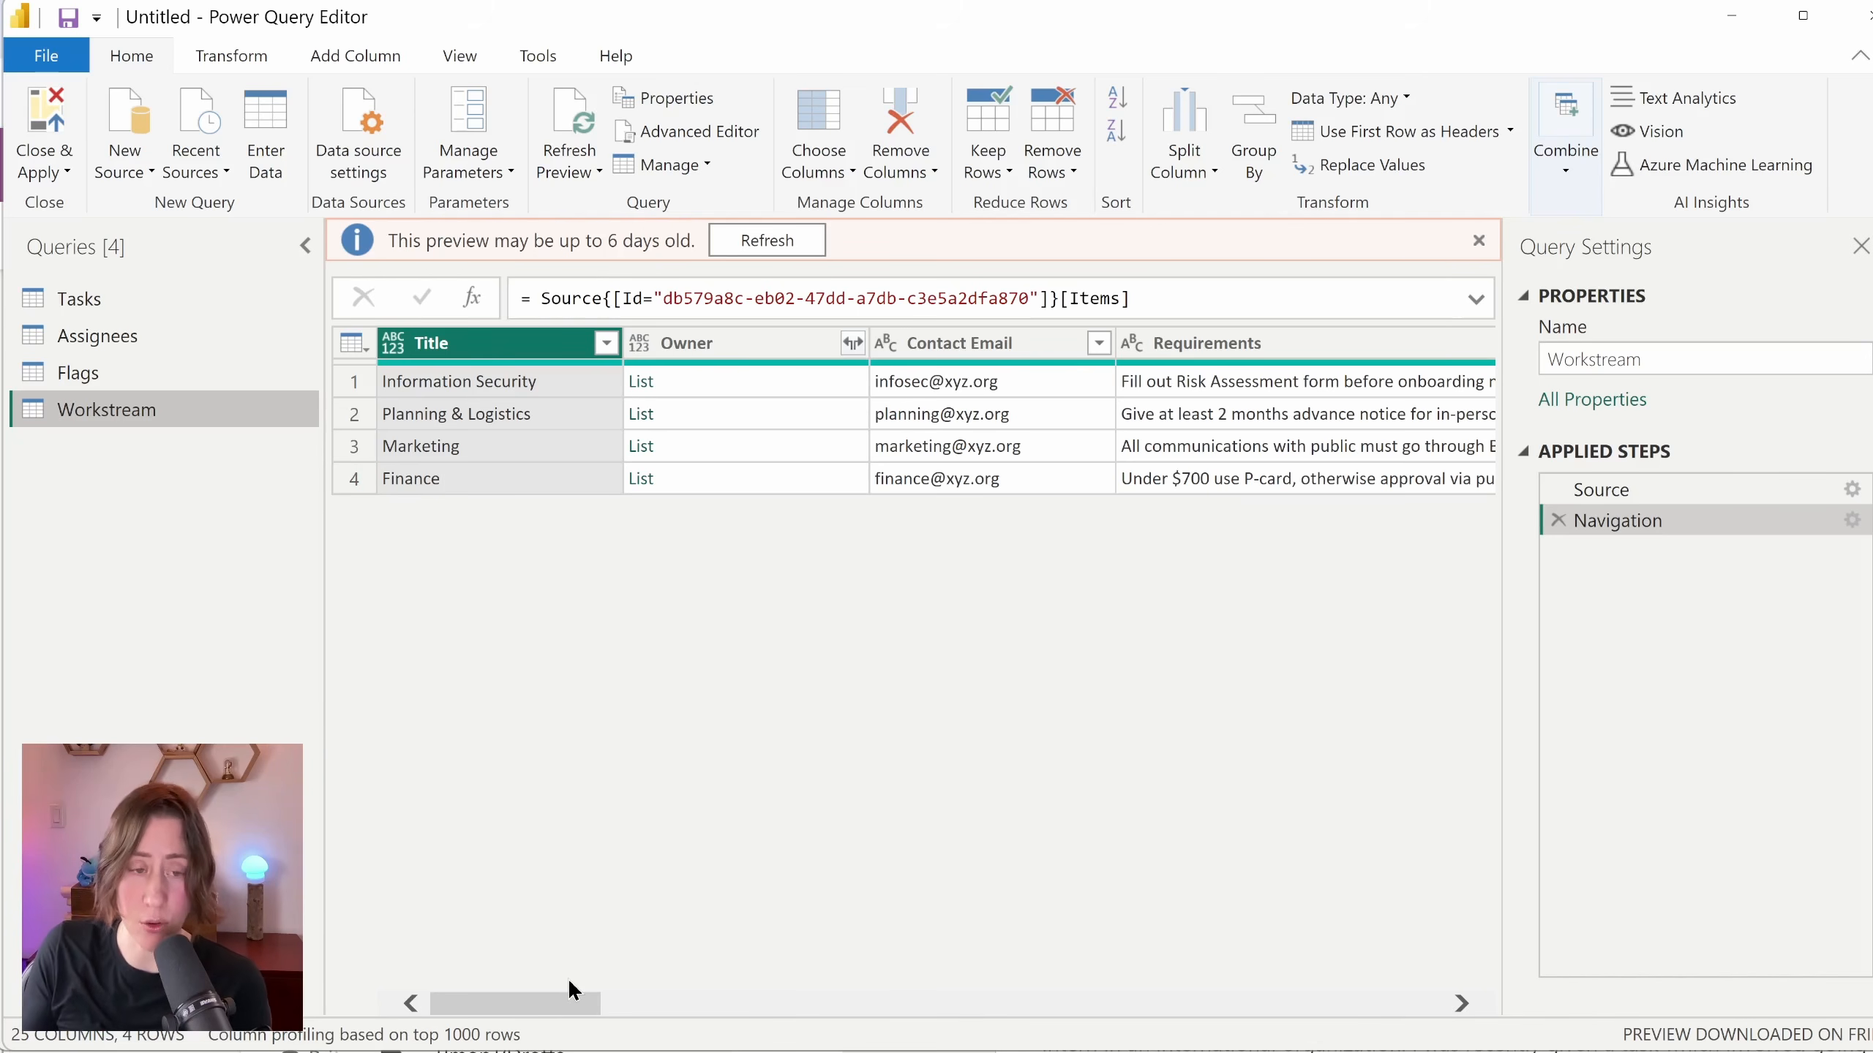
Step: Expand the Workstream query's Owner lists to new rows and expand only title from the records, with the original column name as prefix
left_click(849, 345)
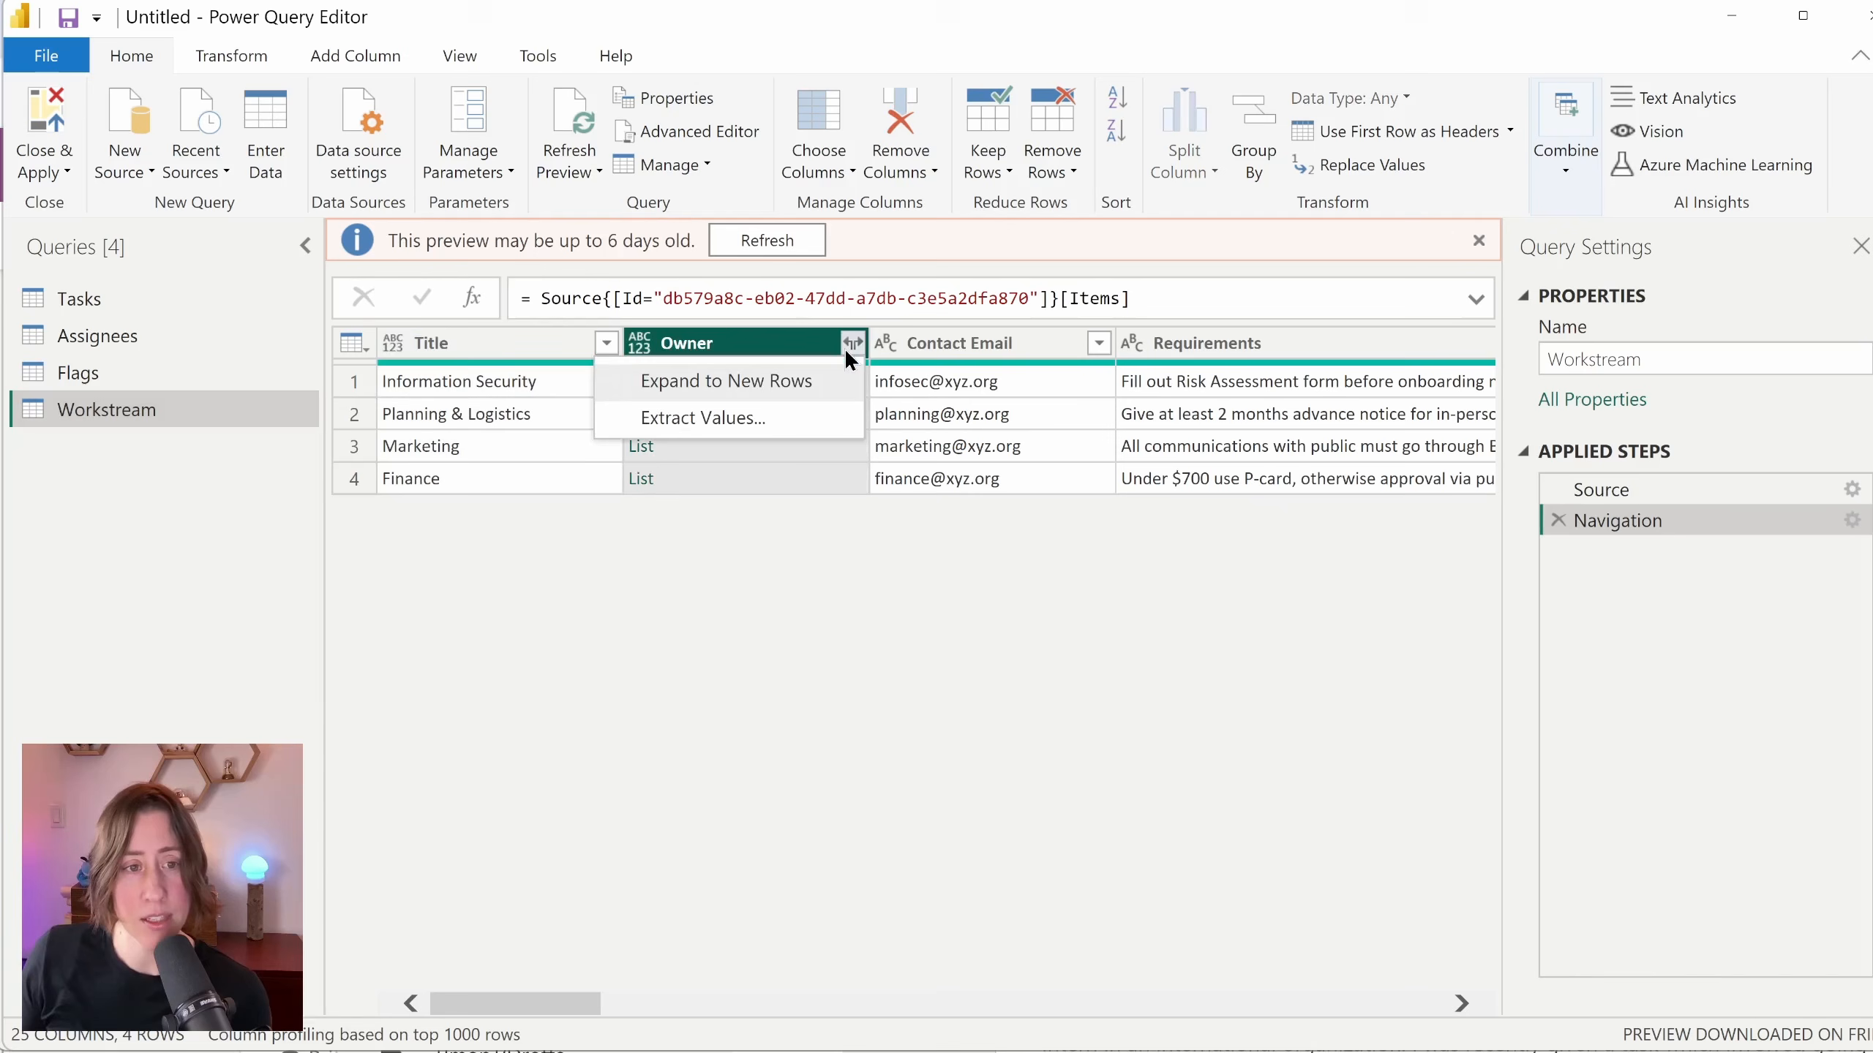
left_click(808, 381)
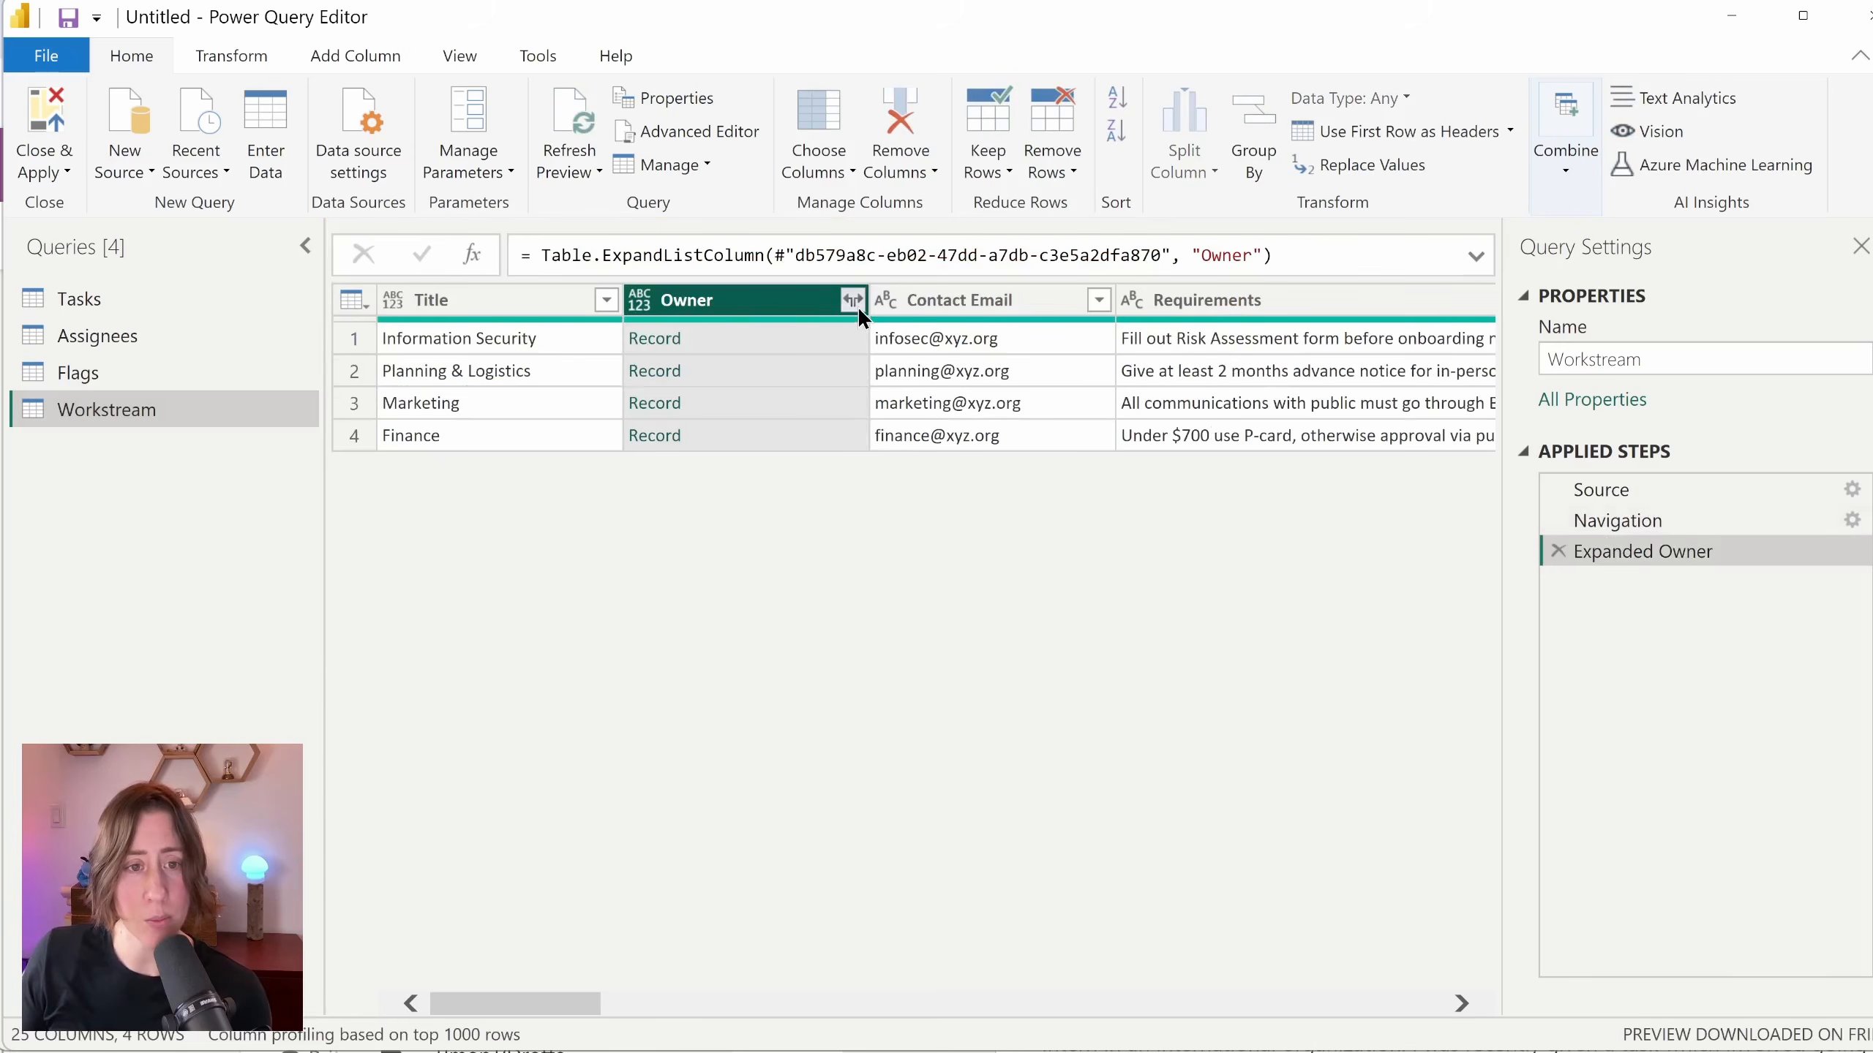
left_click(853, 300)
left_click(402, 393)
left_click(404, 453)
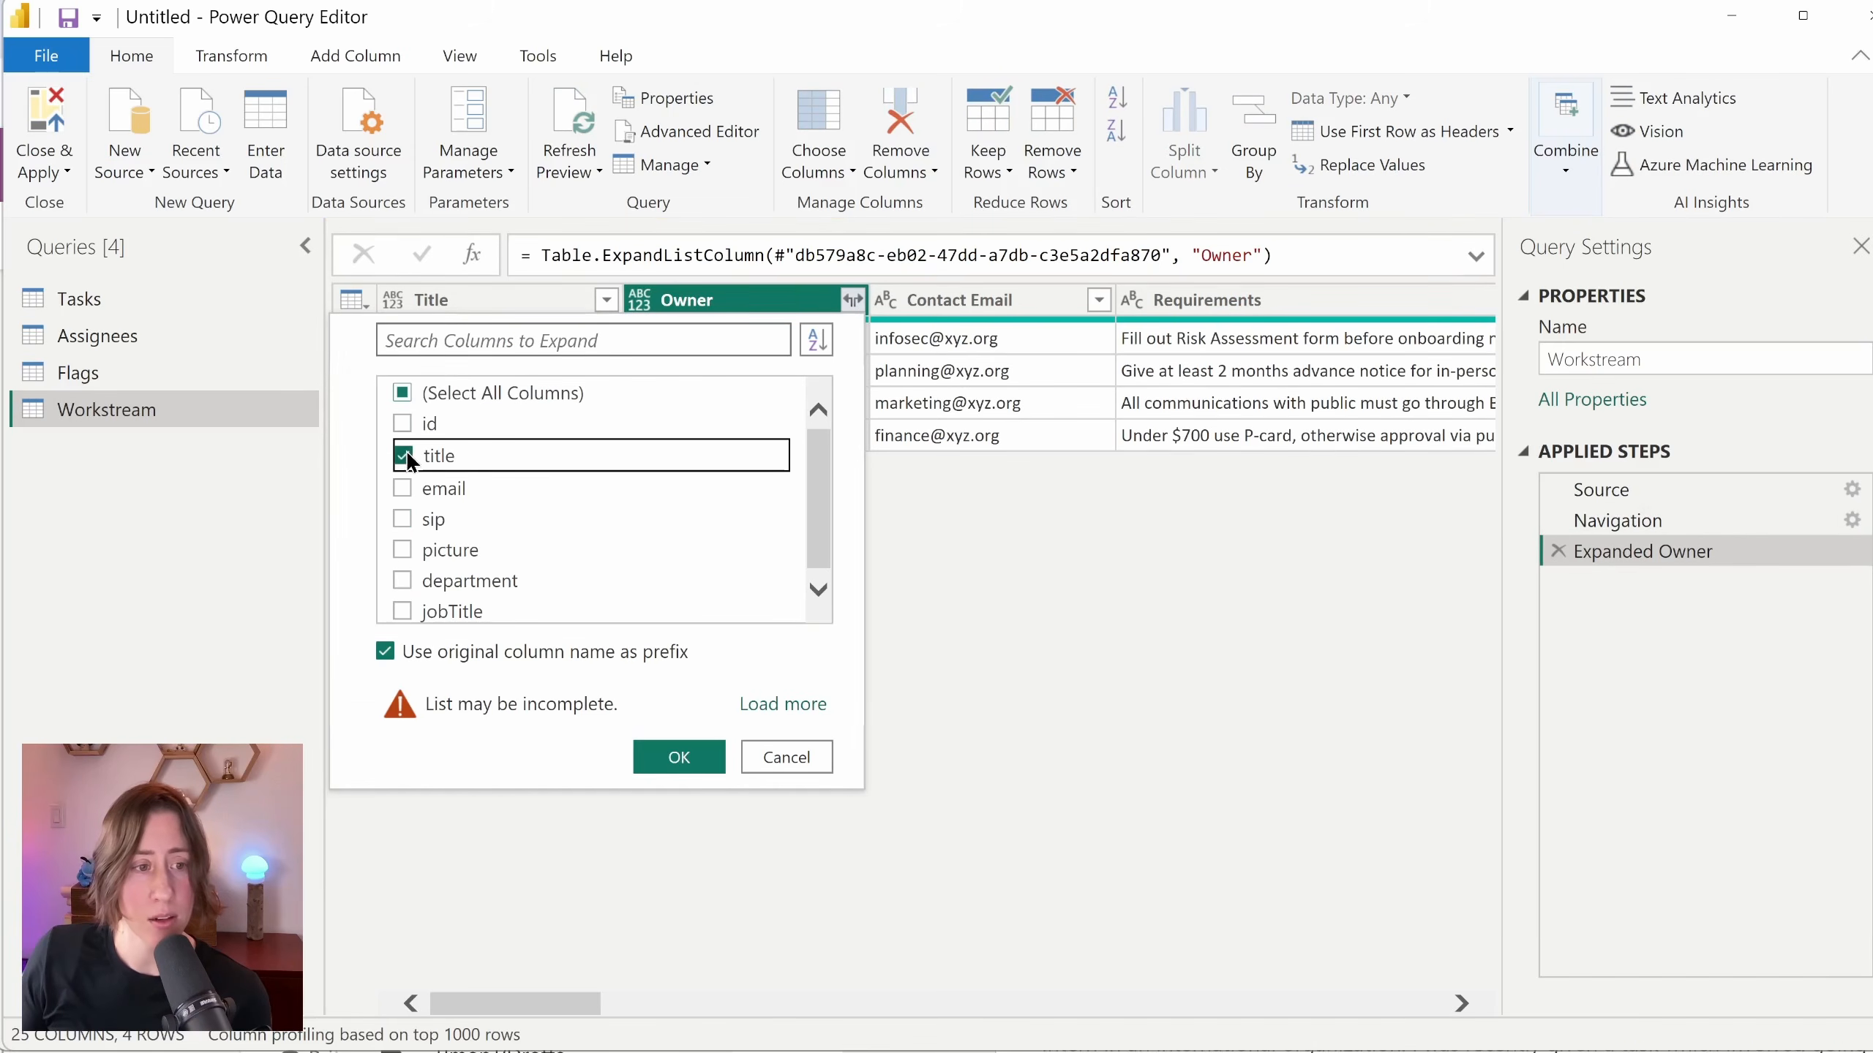
left_click(670, 756)
Step: Keep only the ID, Contact Email, Owner.title and Title columns in the Workstream query, removing all other columns
scroll(641, 1037, "right", 3)
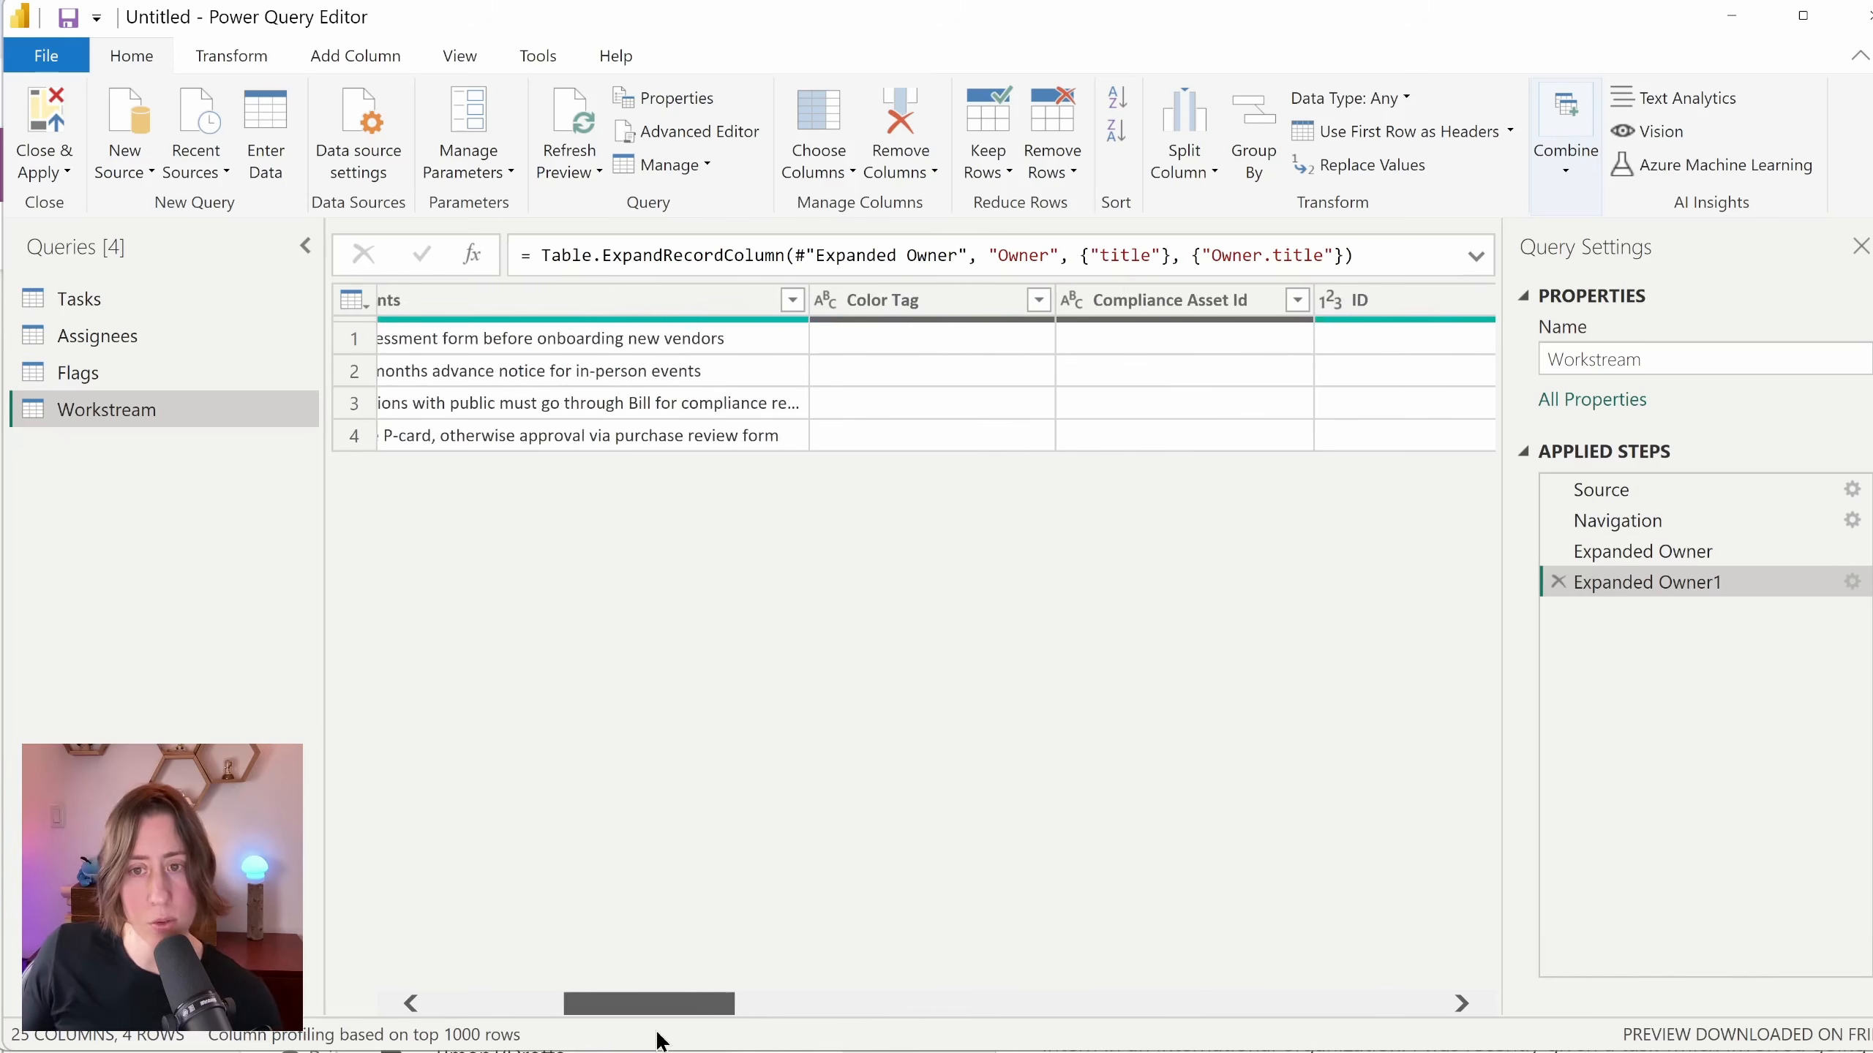
left_click(1401, 306)
scroll(809, 1040, "left", 5)
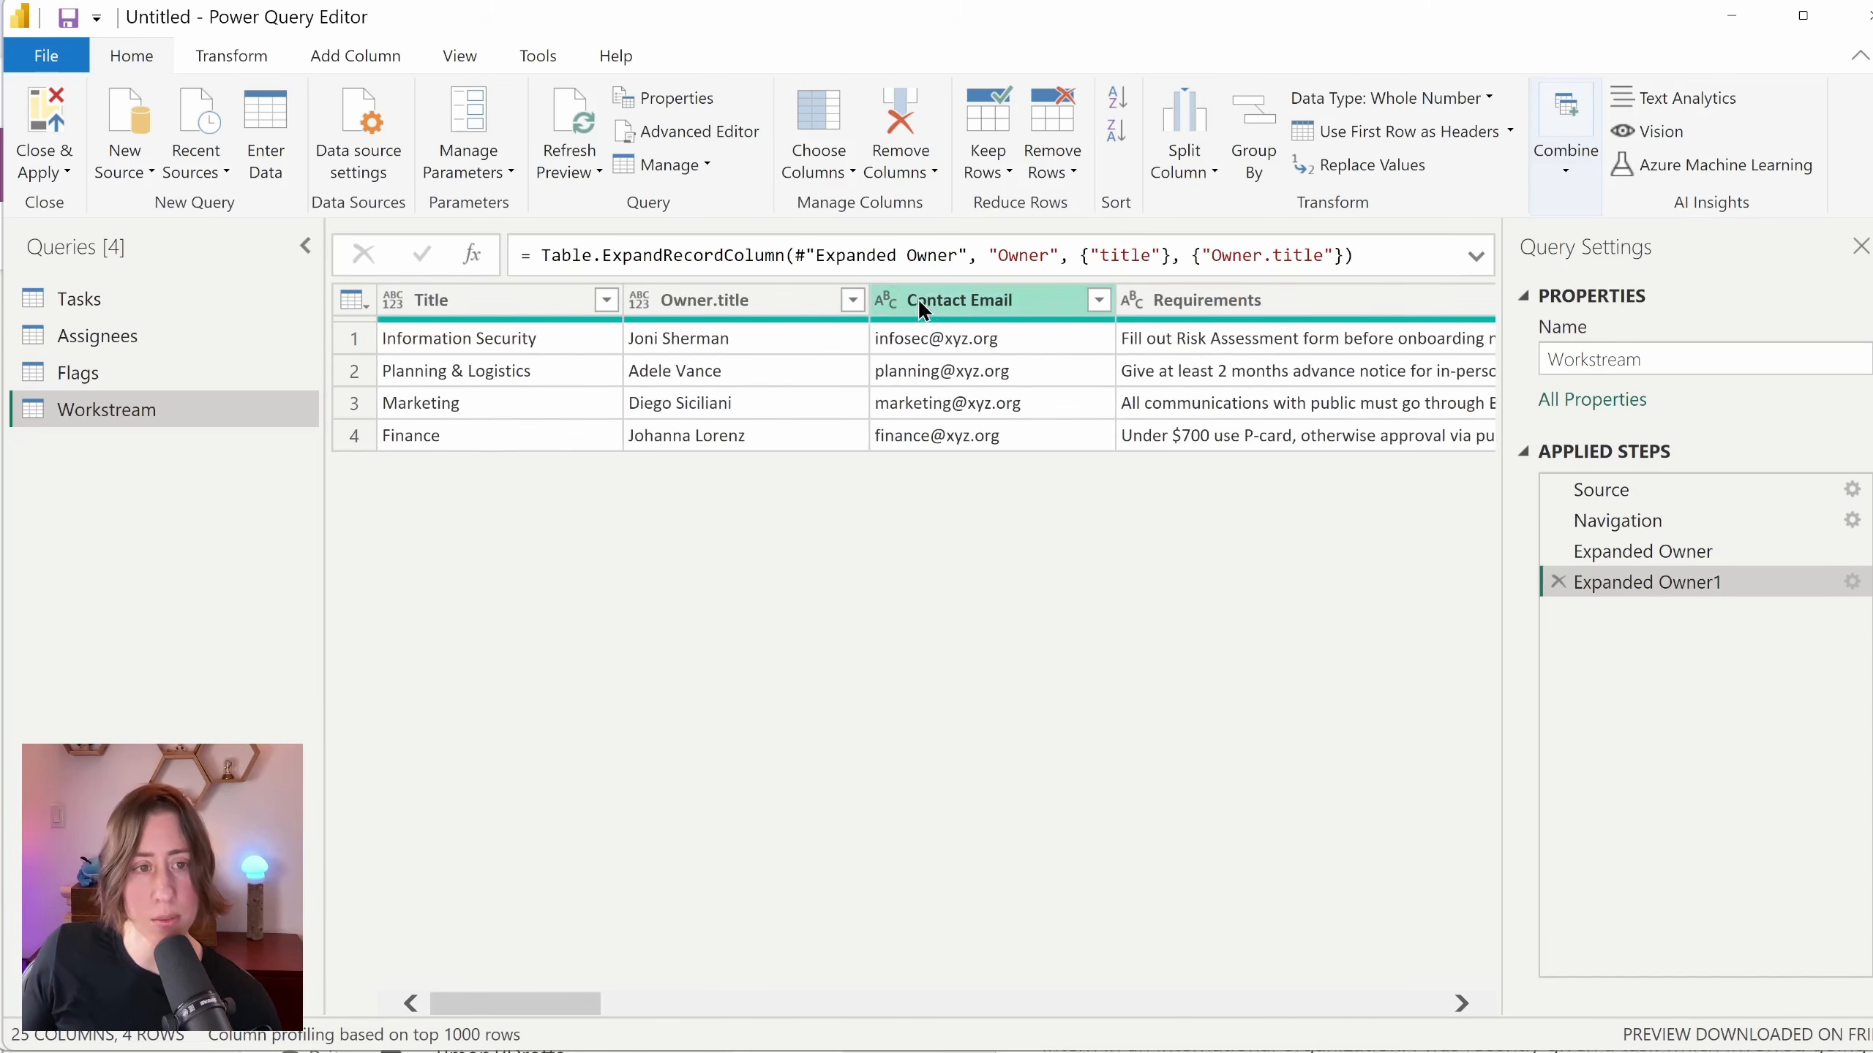
left_click_drag(917, 299, 493, 308)
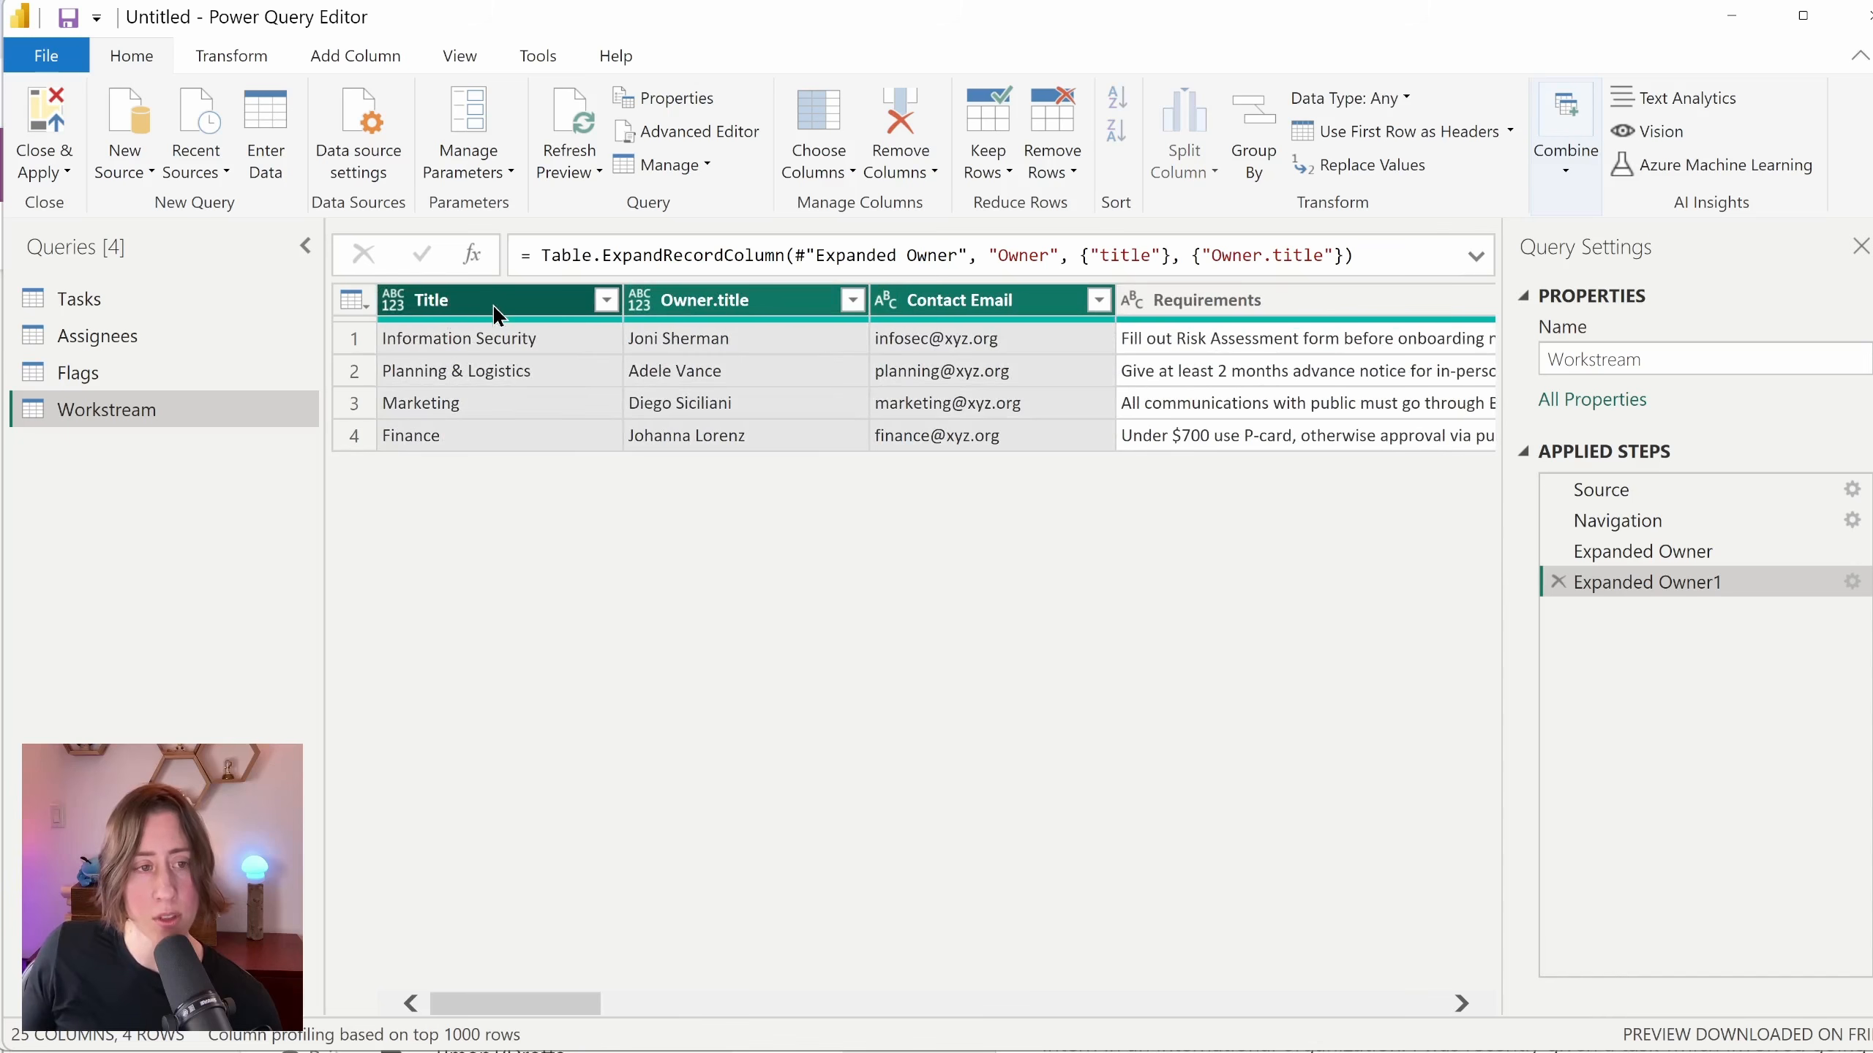
right_click(491, 304)
left_click(654, 371)
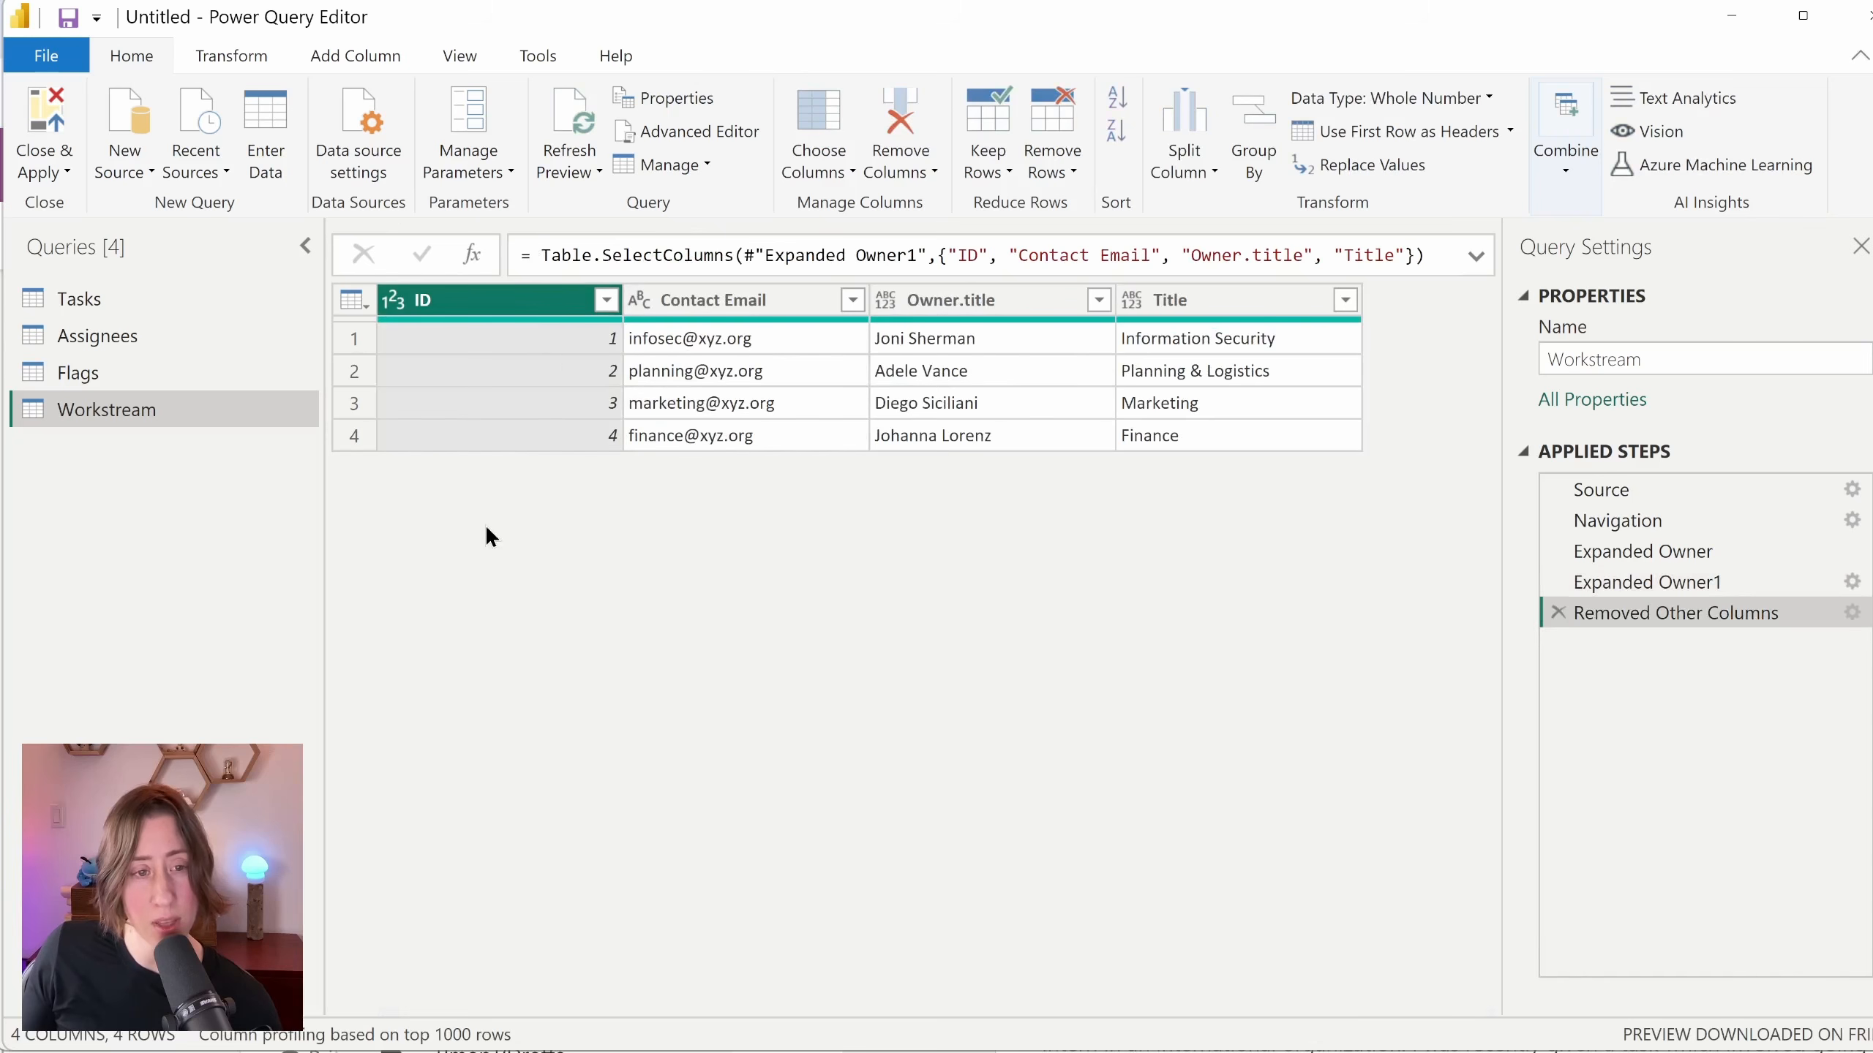
Step: In the Tasks query, expand Workstream (Lookup) to new rows and expand only lookupId, with the original column name as prefix
left_click(180, 294)
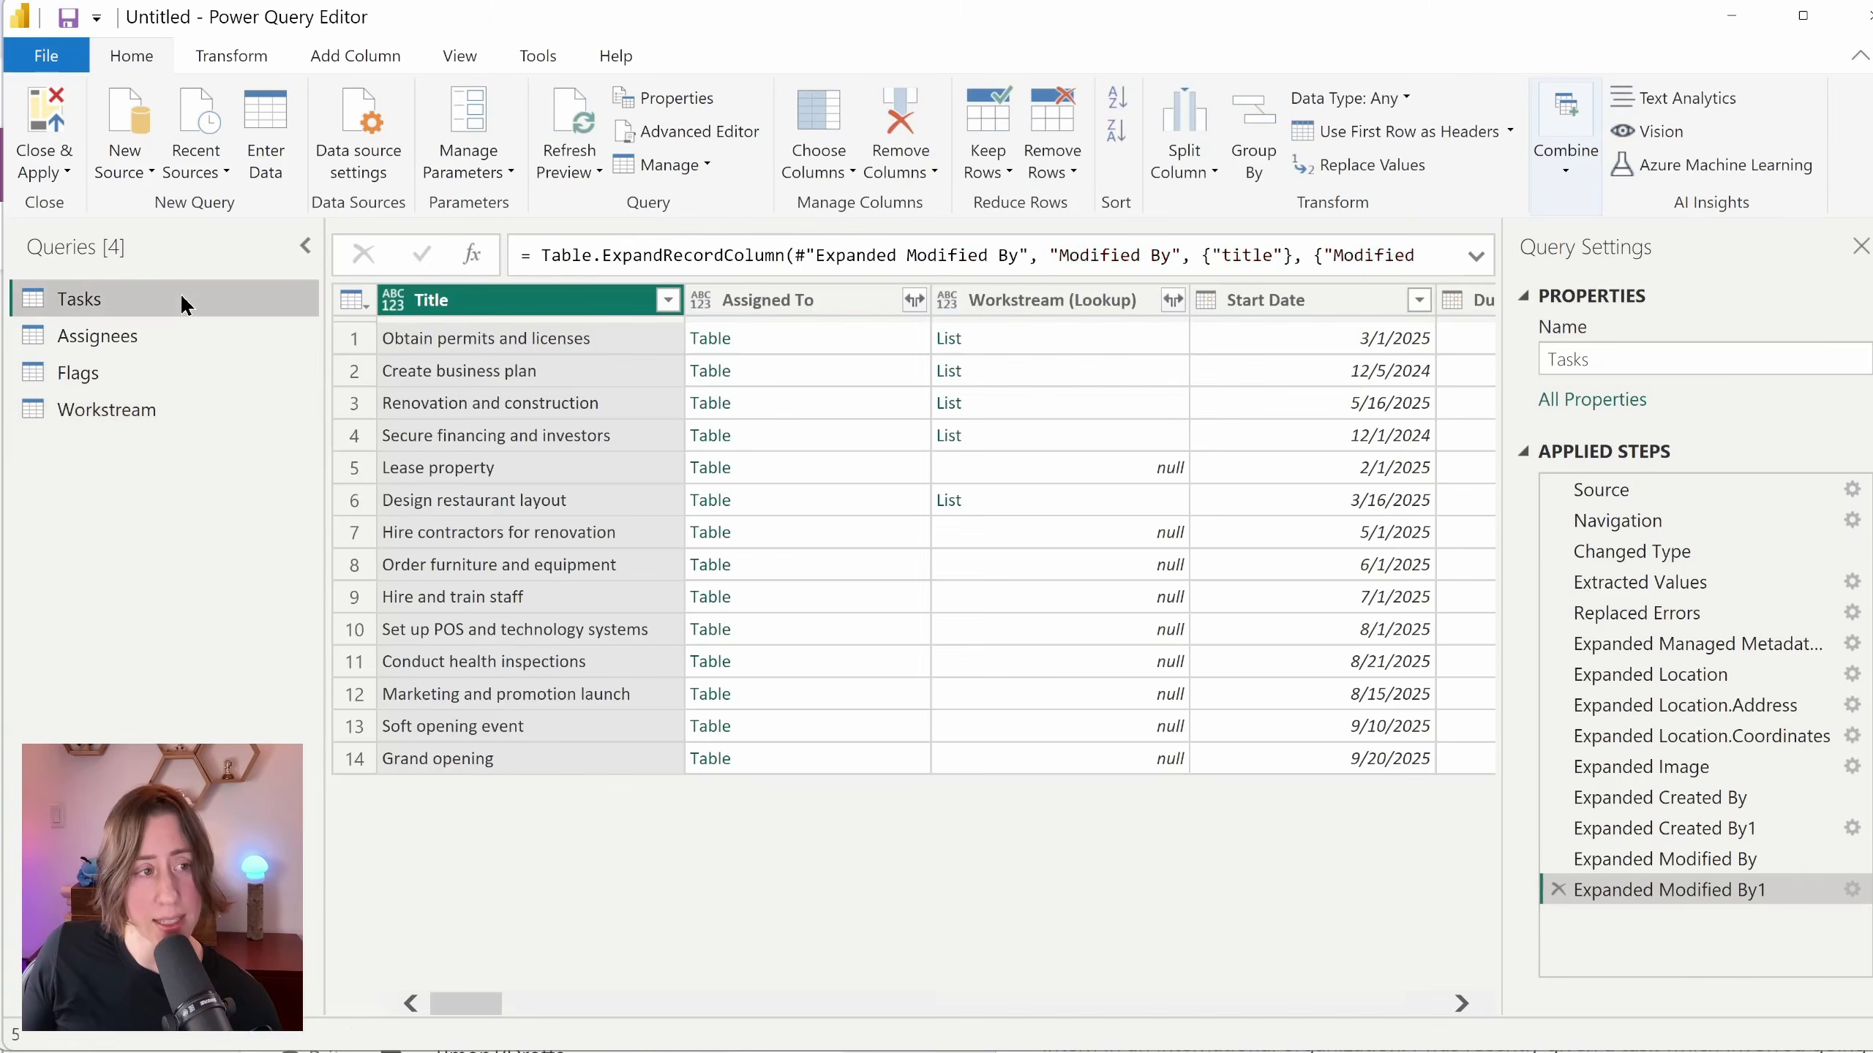
left_click(1173, 299)
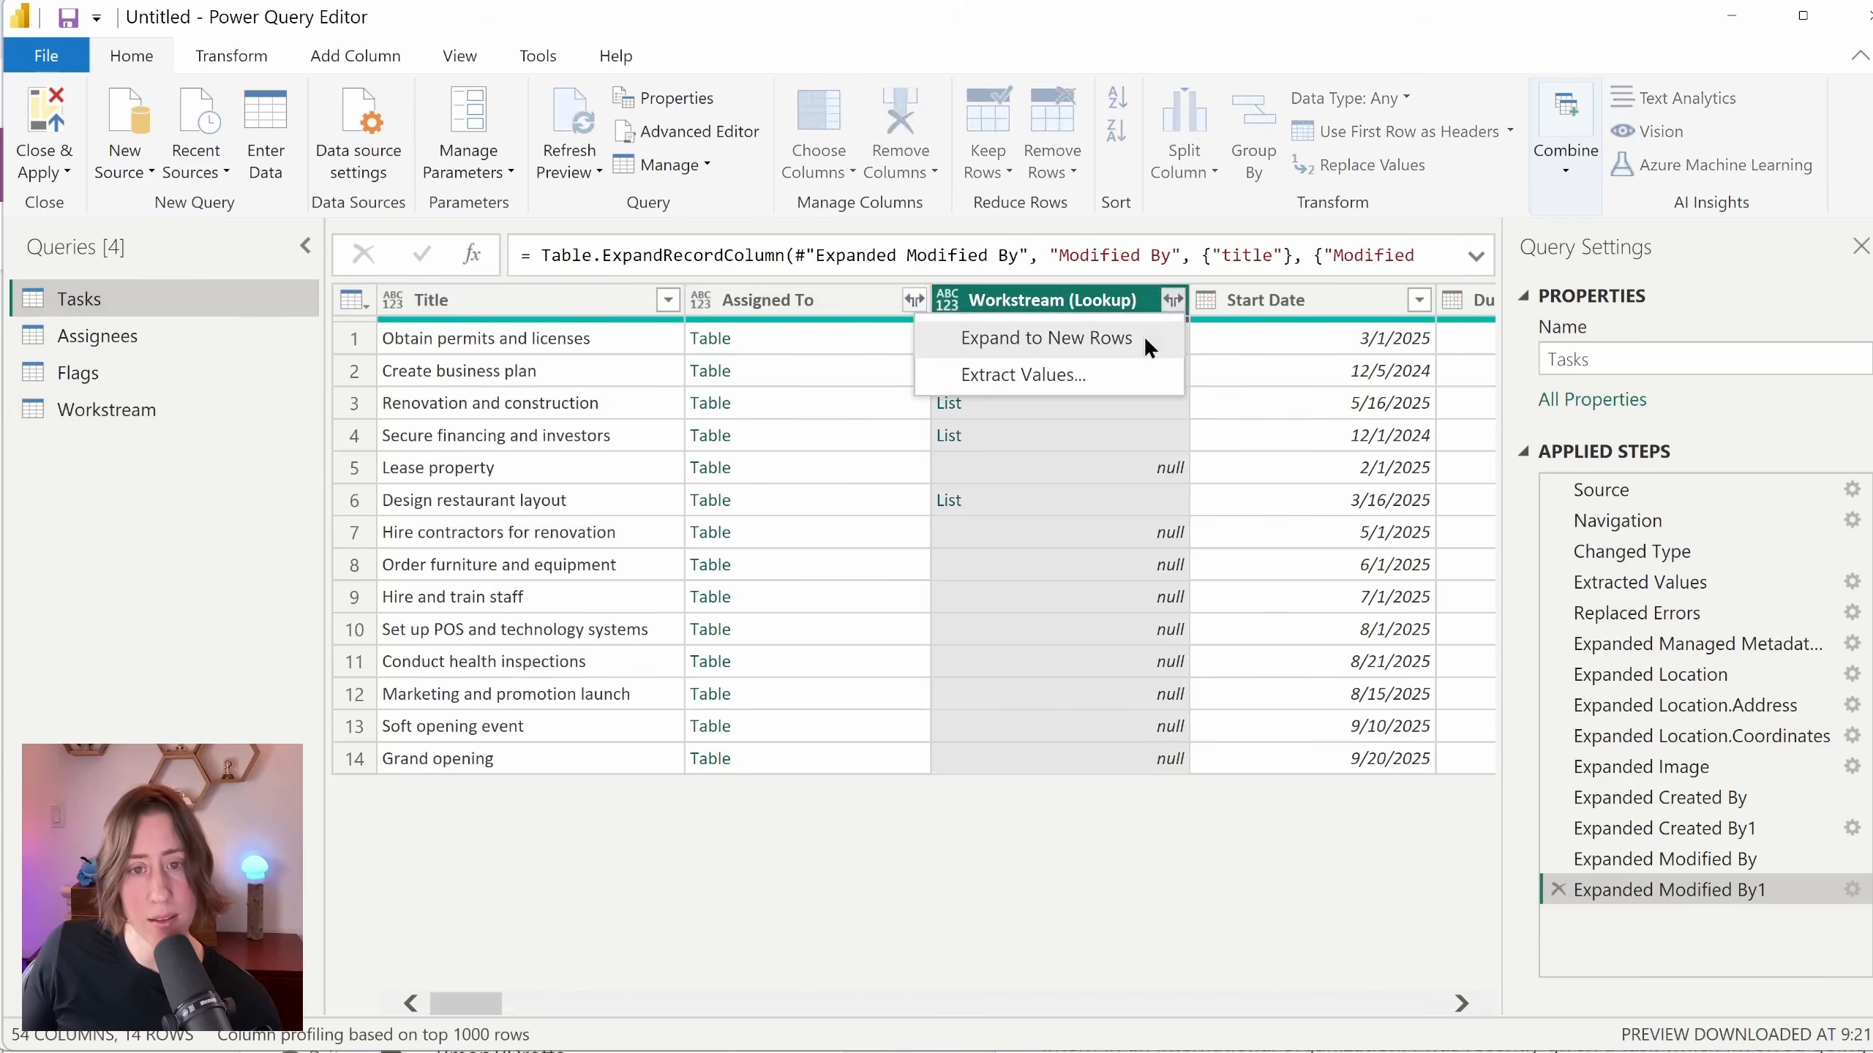
left_click(1146, 342)
left_click(1172, 299)
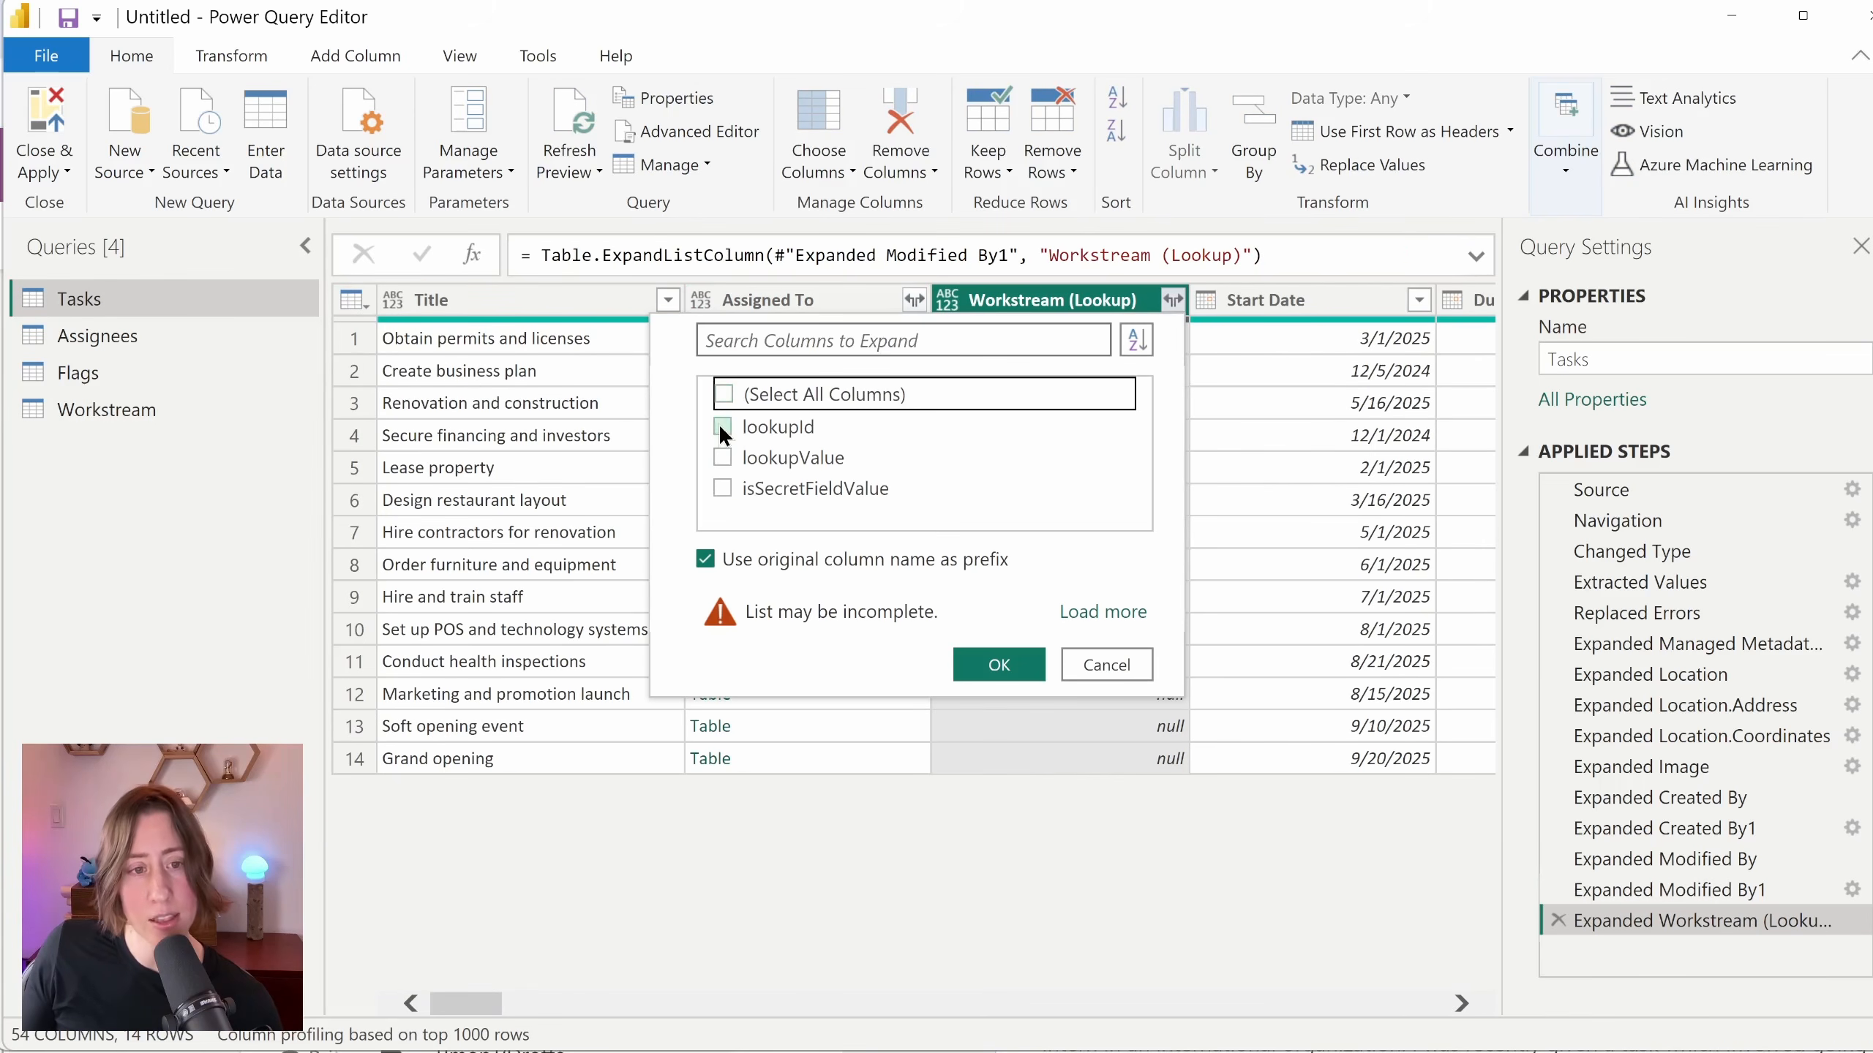
left_click(722, 426)
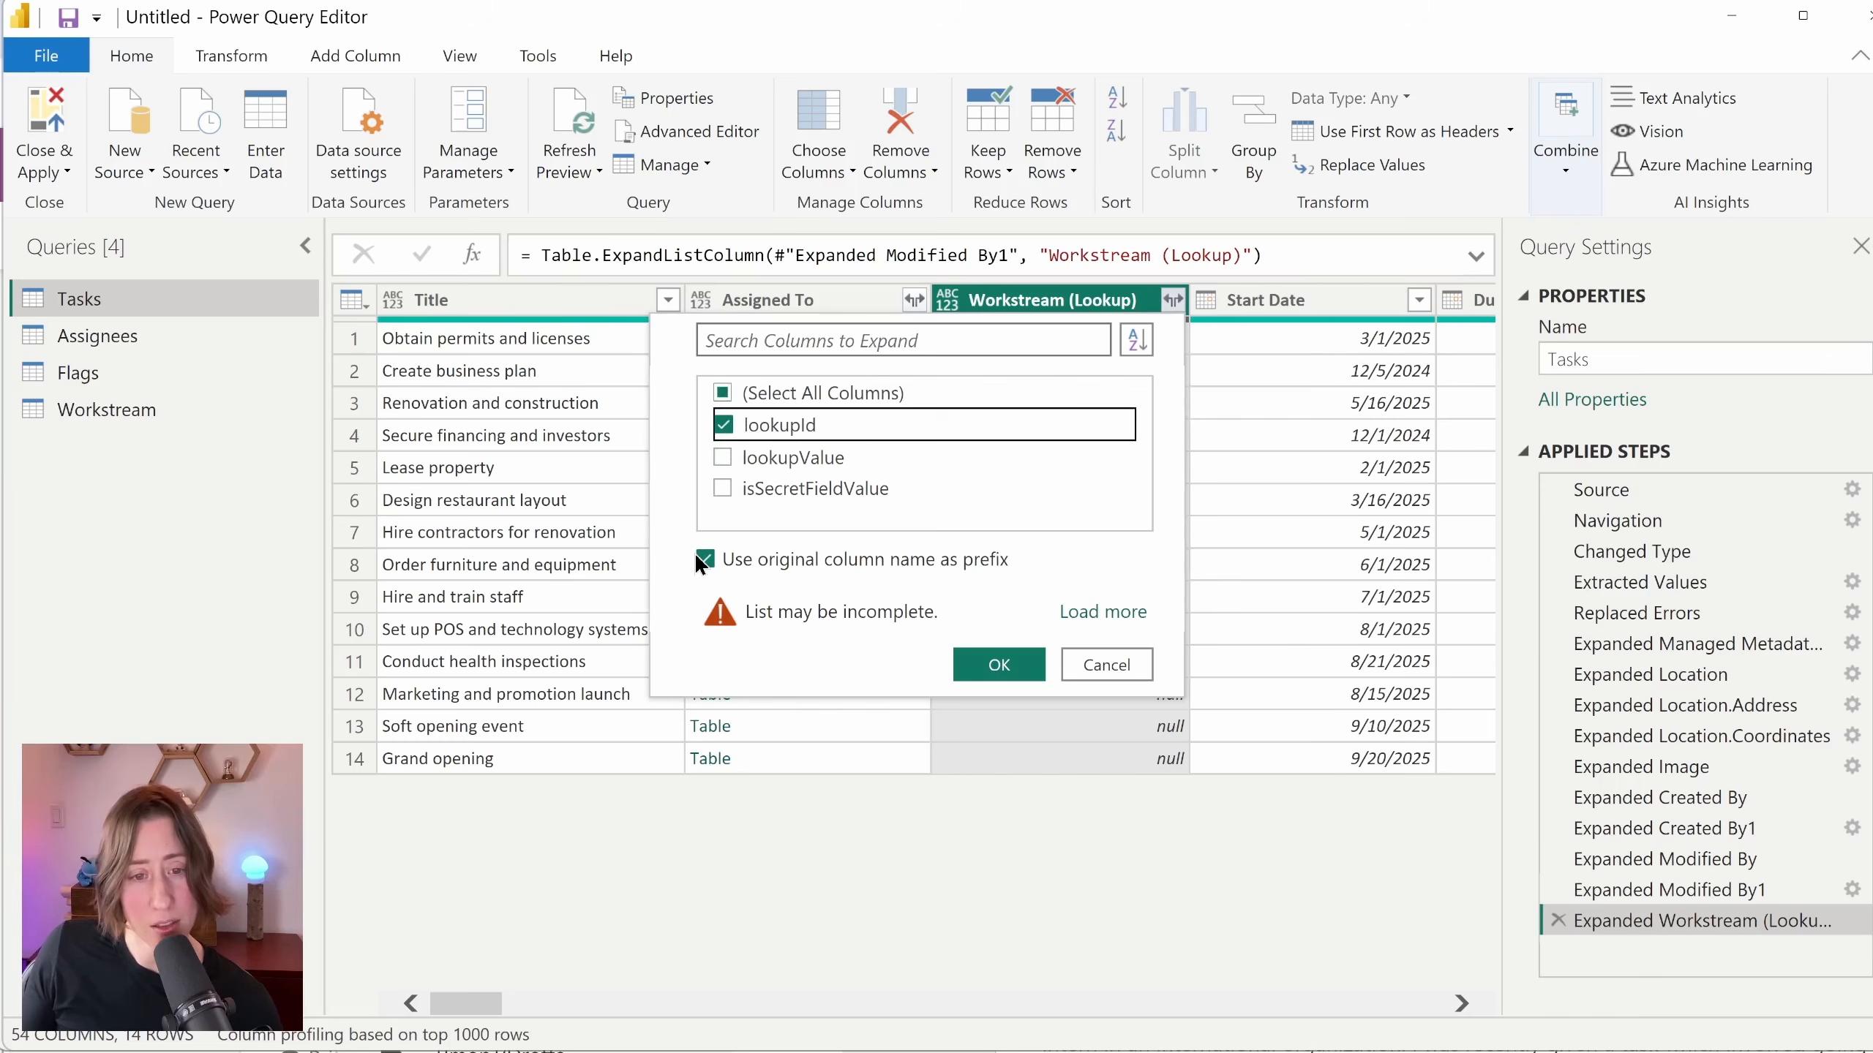
left_click(1000, 665)
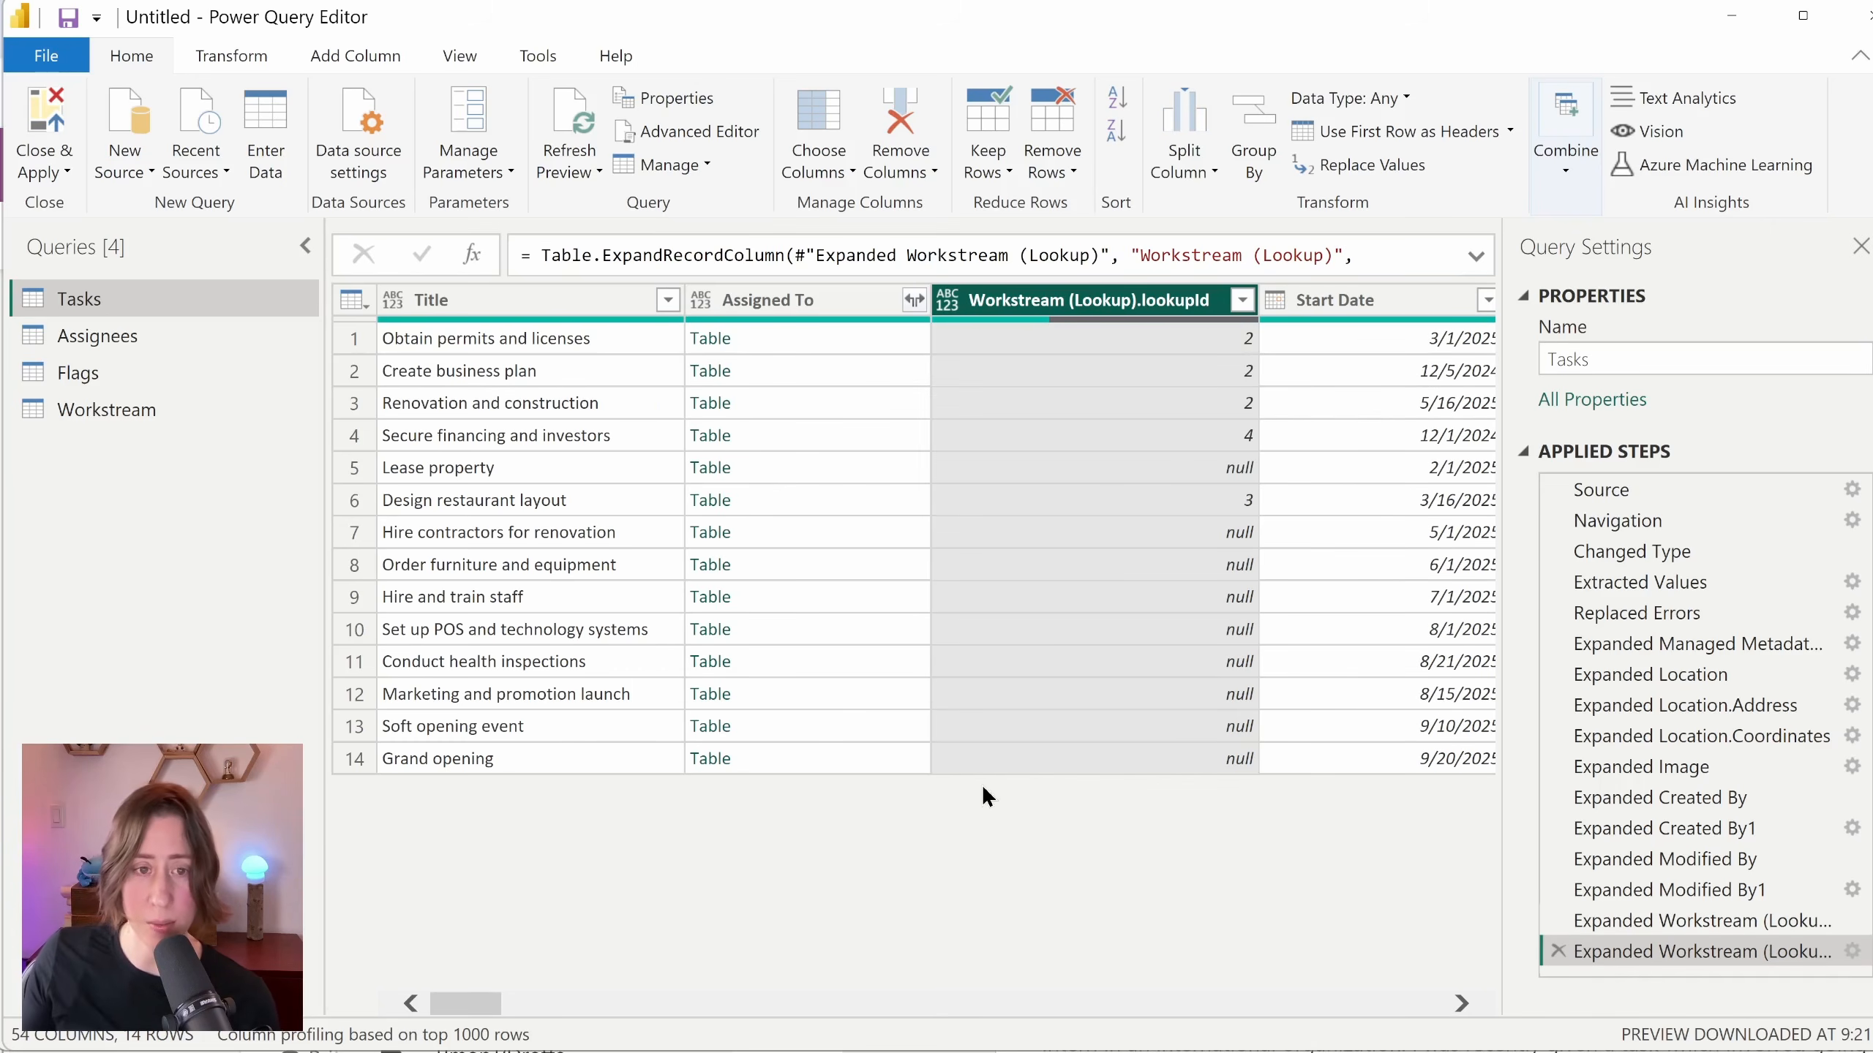
left_click(980, 726)
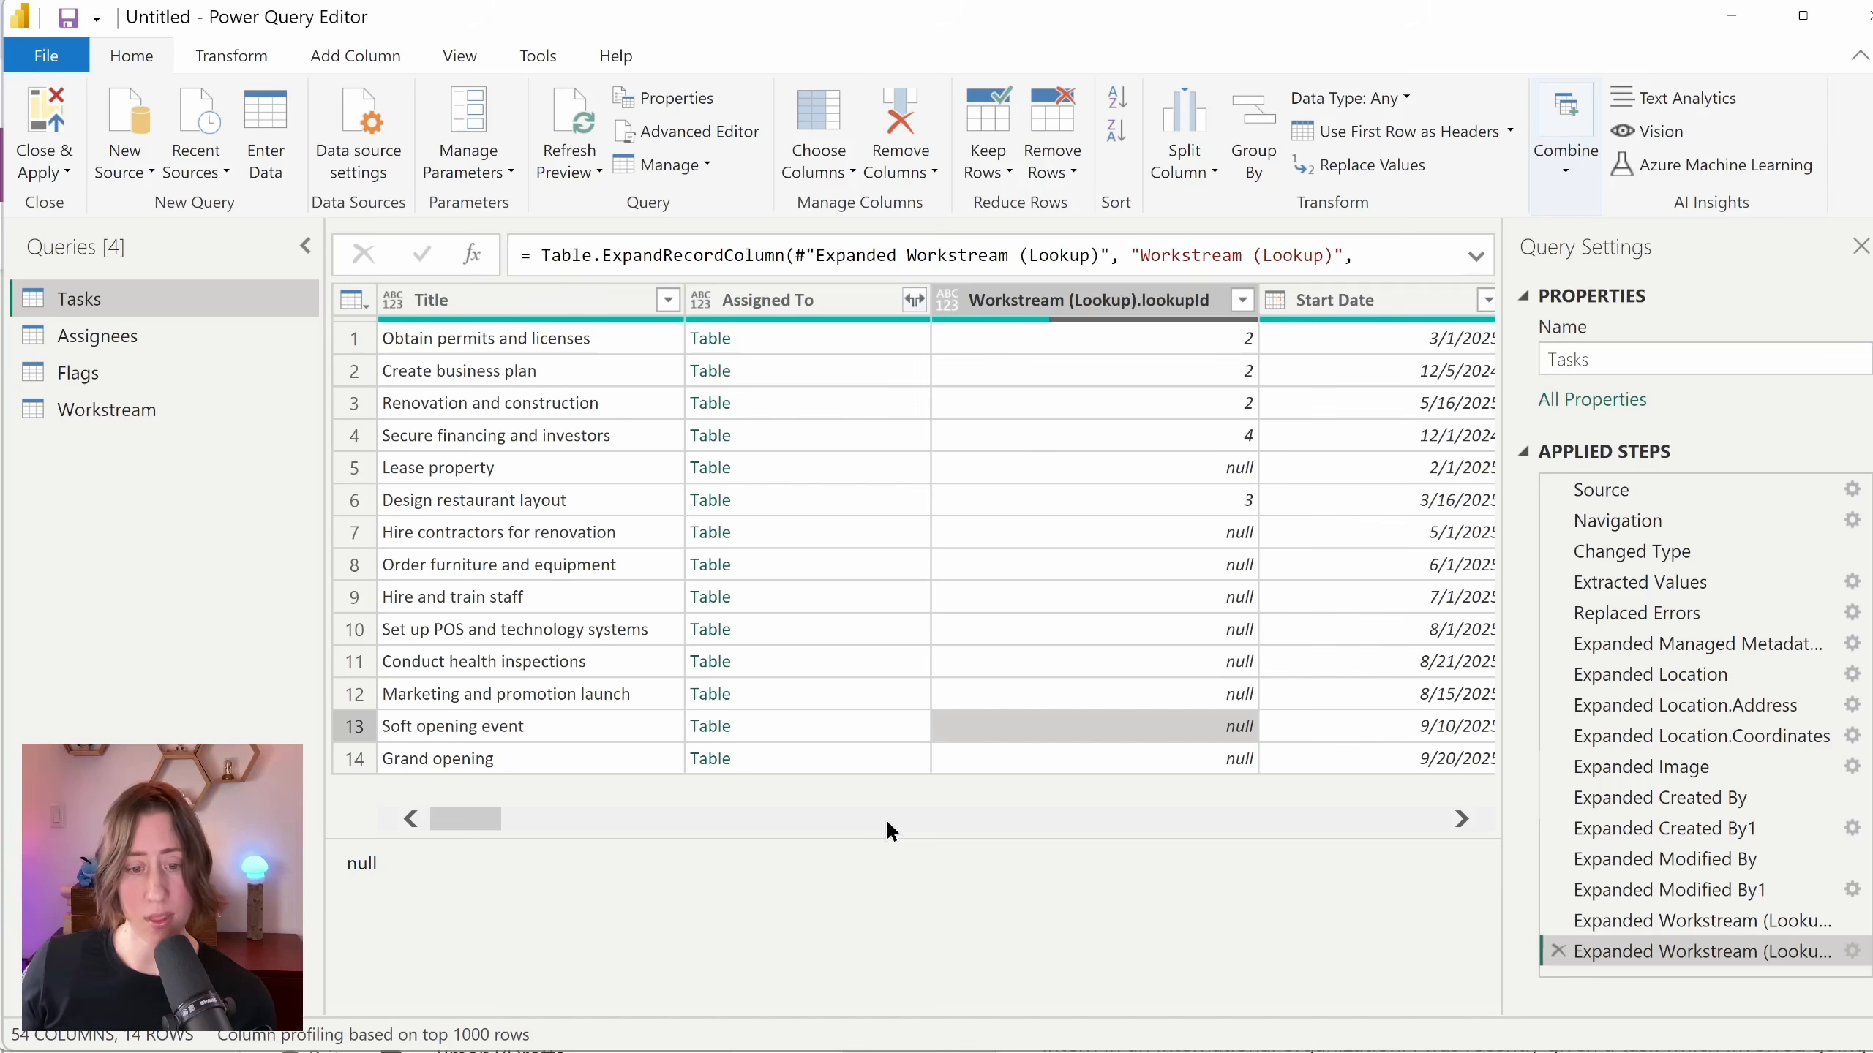
Step: Start a custom column in the Tasks query and name it Item URL
left_click(366, 56)
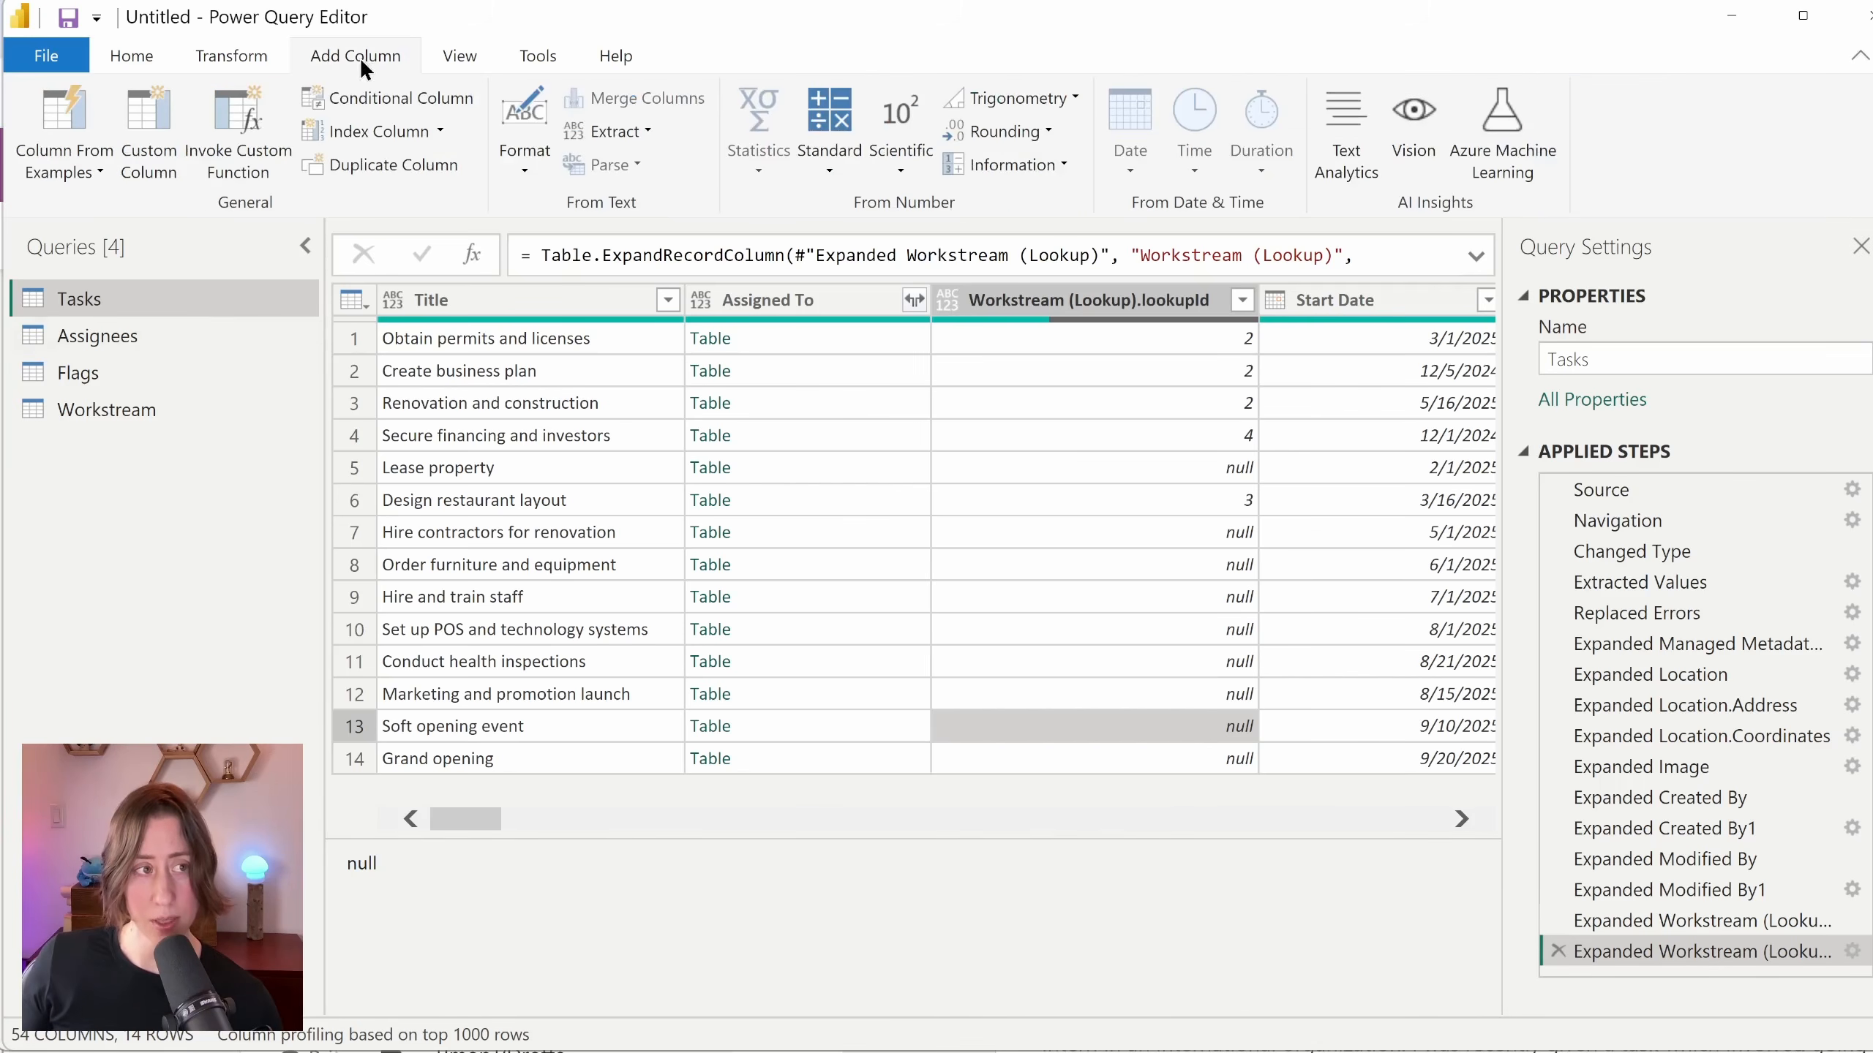
left_click(143, 154)
key("BackSpace")
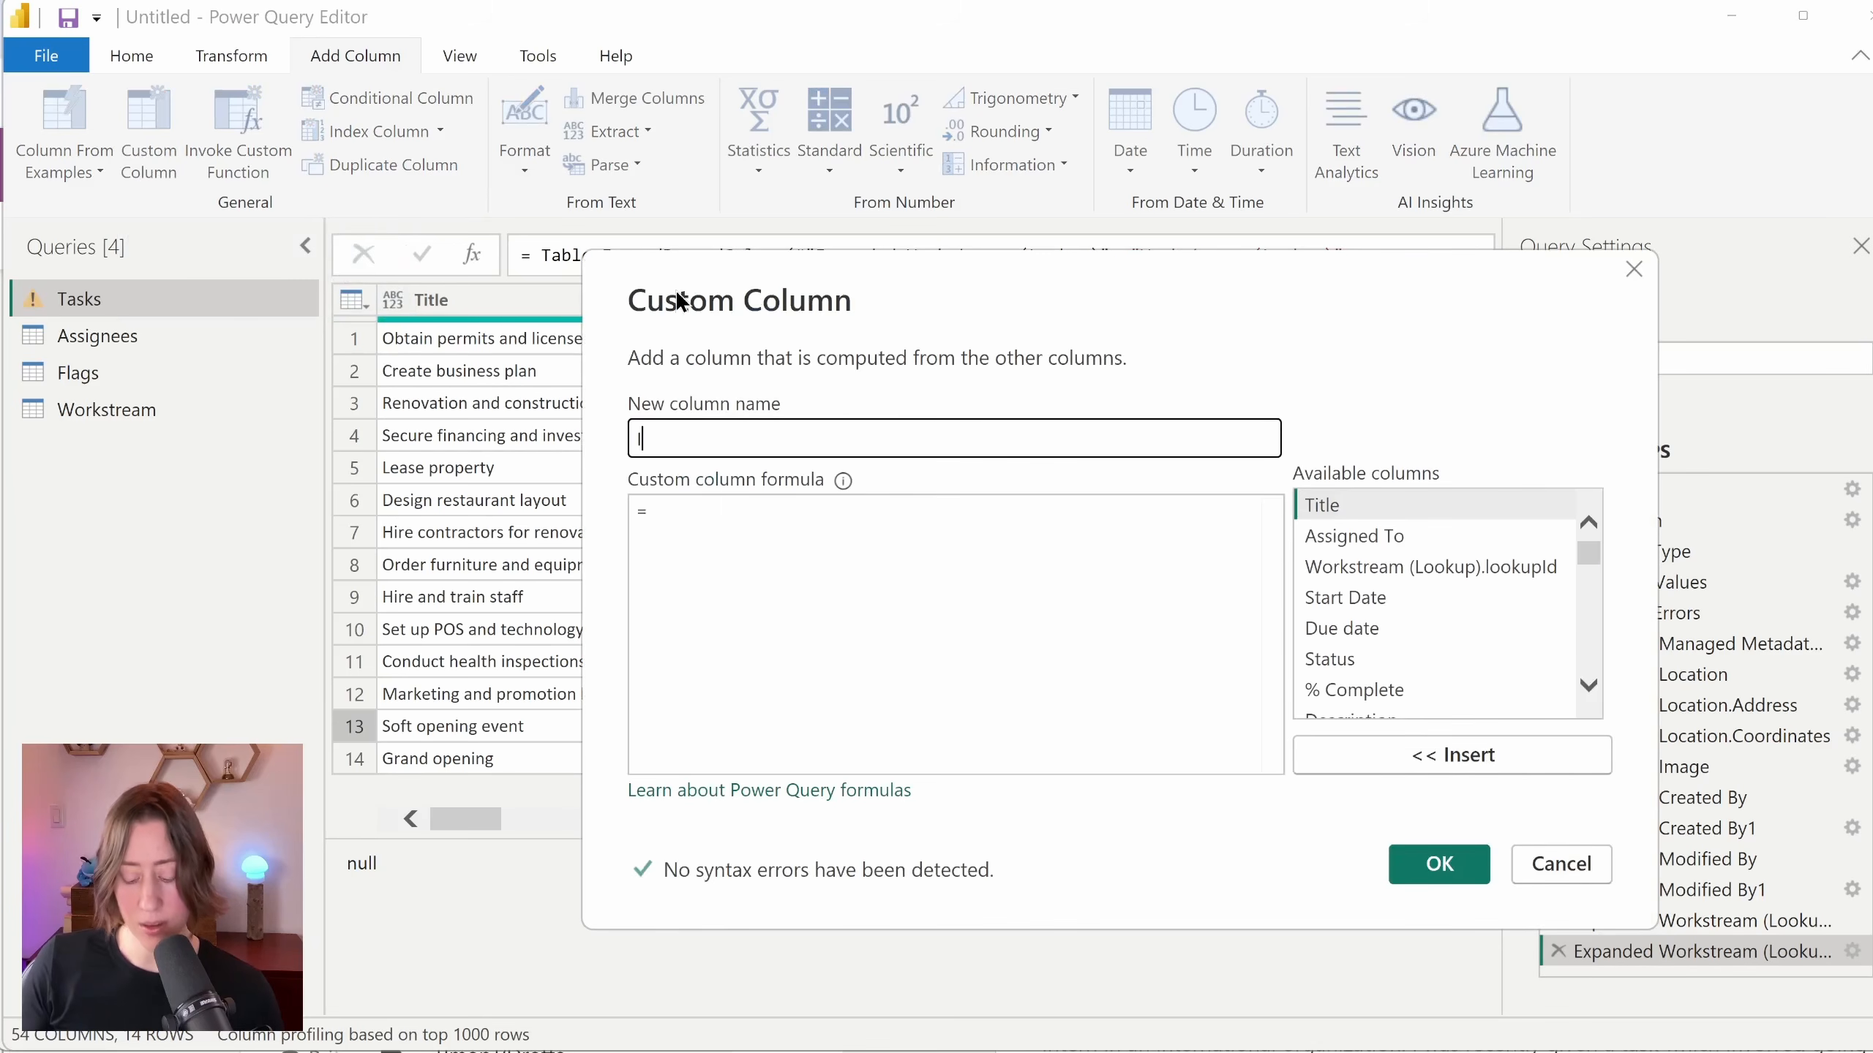
type("Item URL")
left_click(1165, 547)
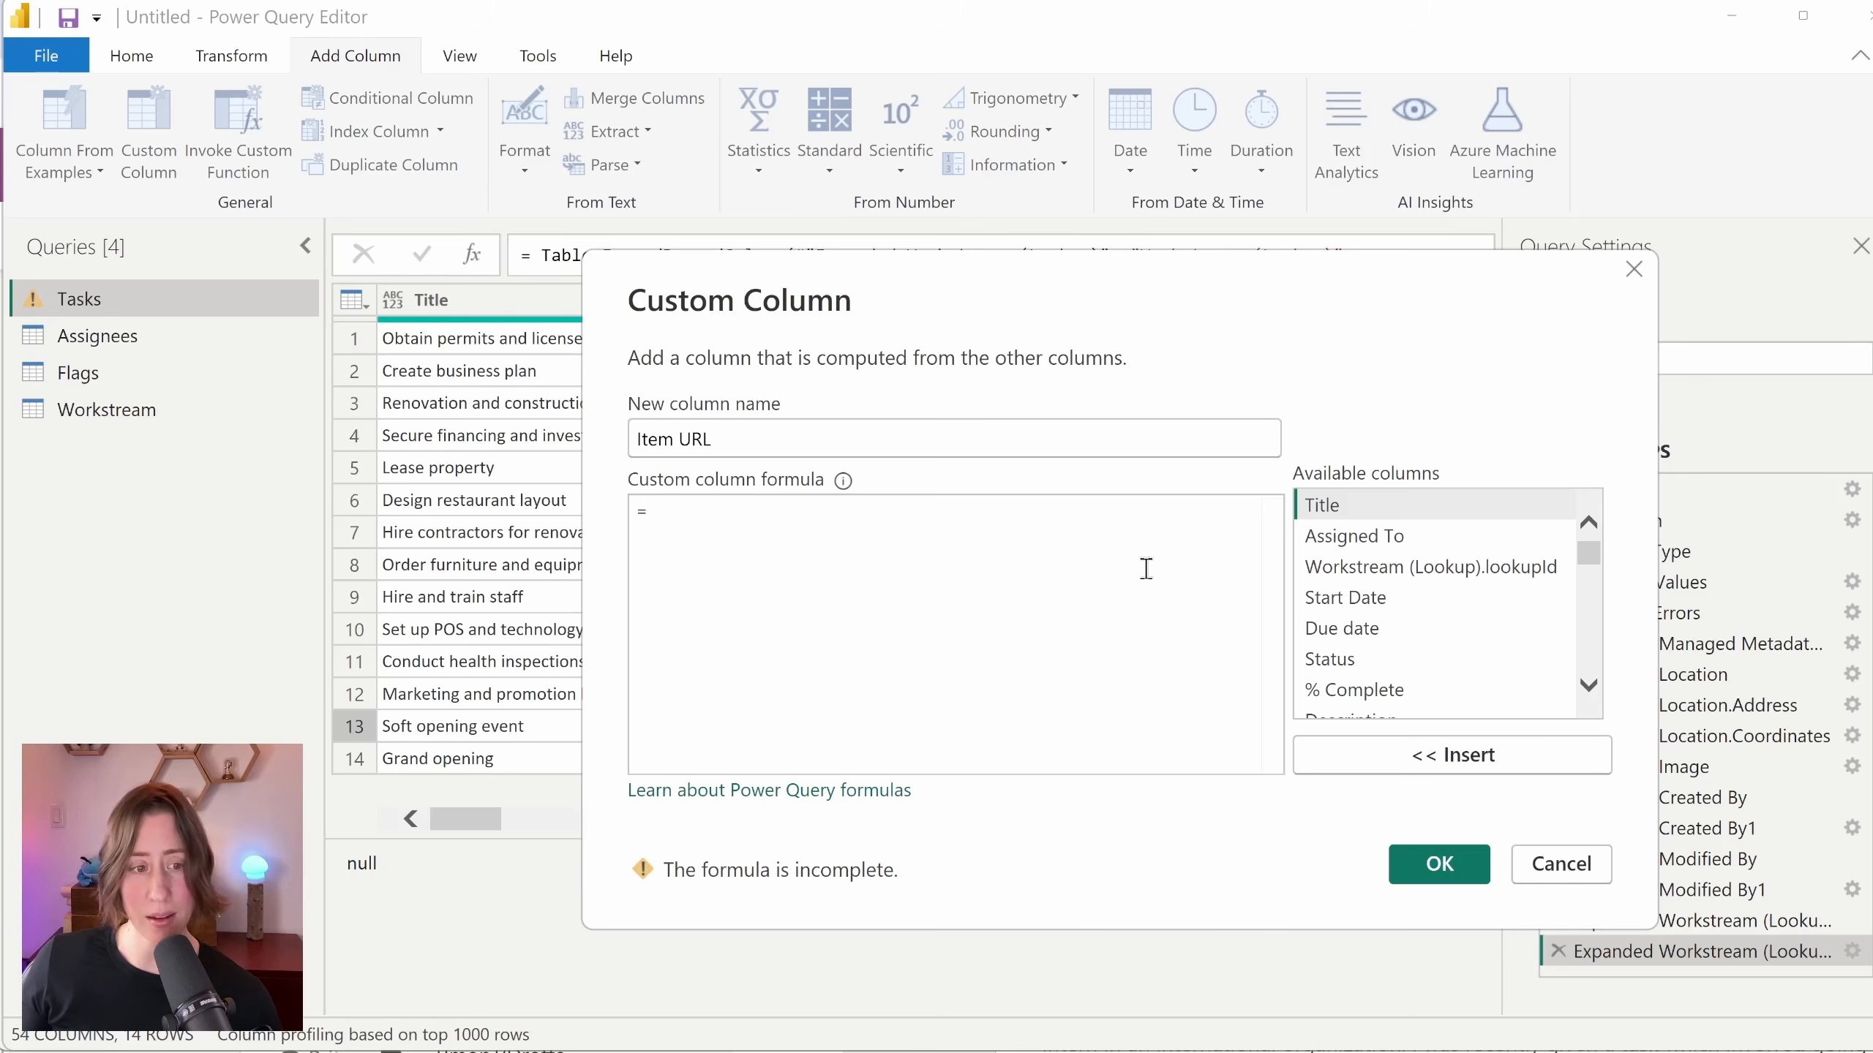
Step: Copy the list's address through DIY%20Planner2/ from the Microsoft Lists page in the browser and enter it as quoted text in the custom column formula
left_click(1128, 1038)
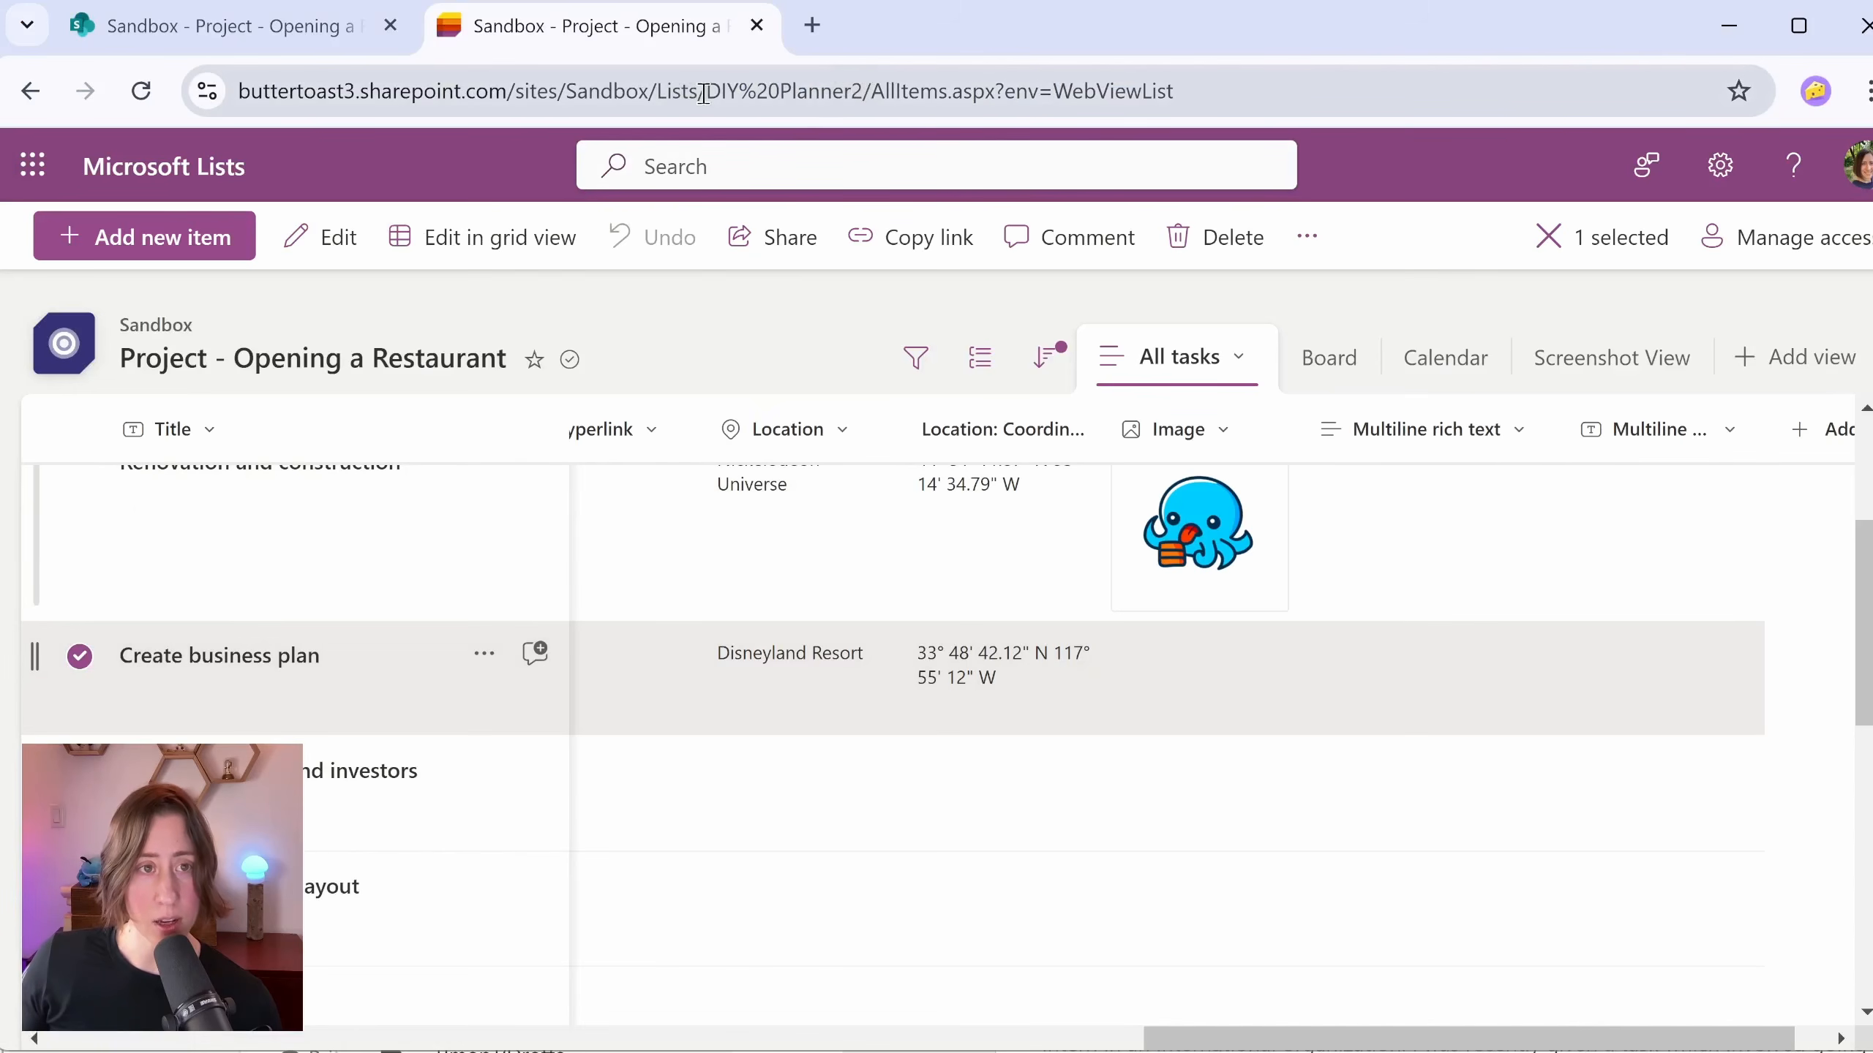
left_click_drag(704, 92, 669, 93)
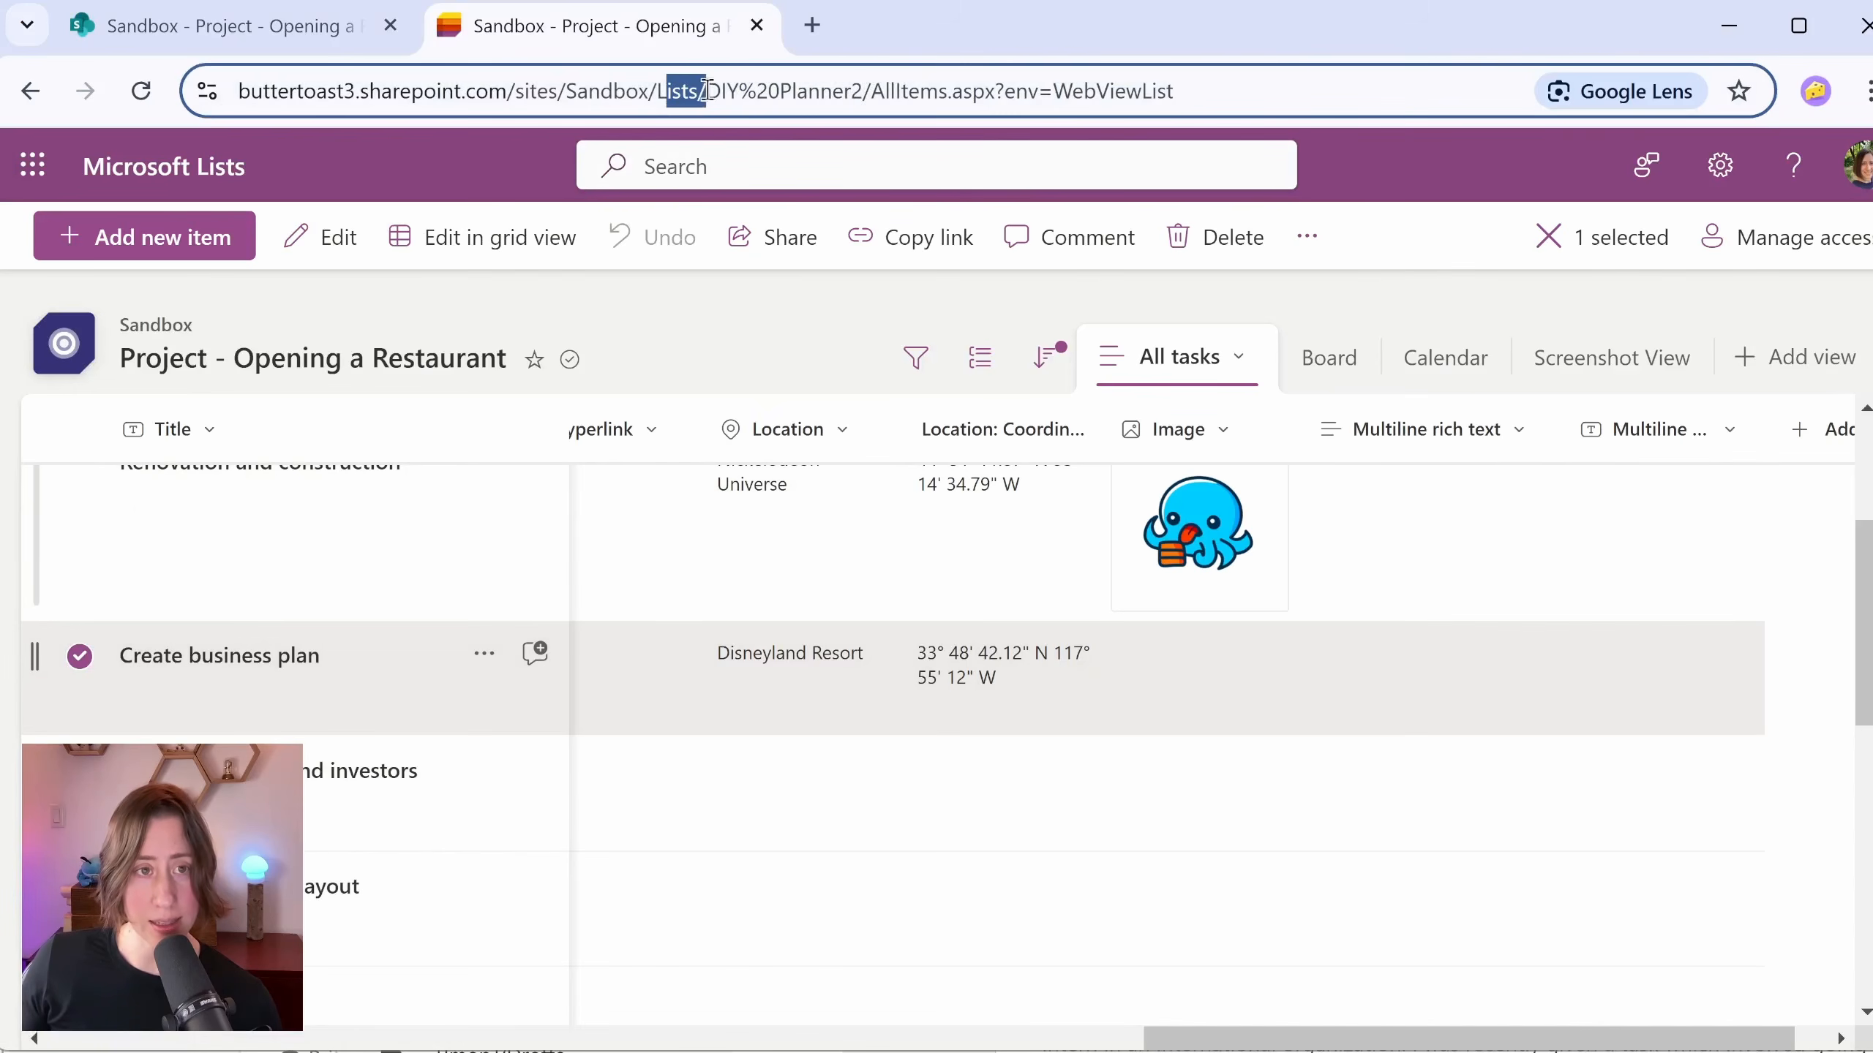
left_click(935, 91)
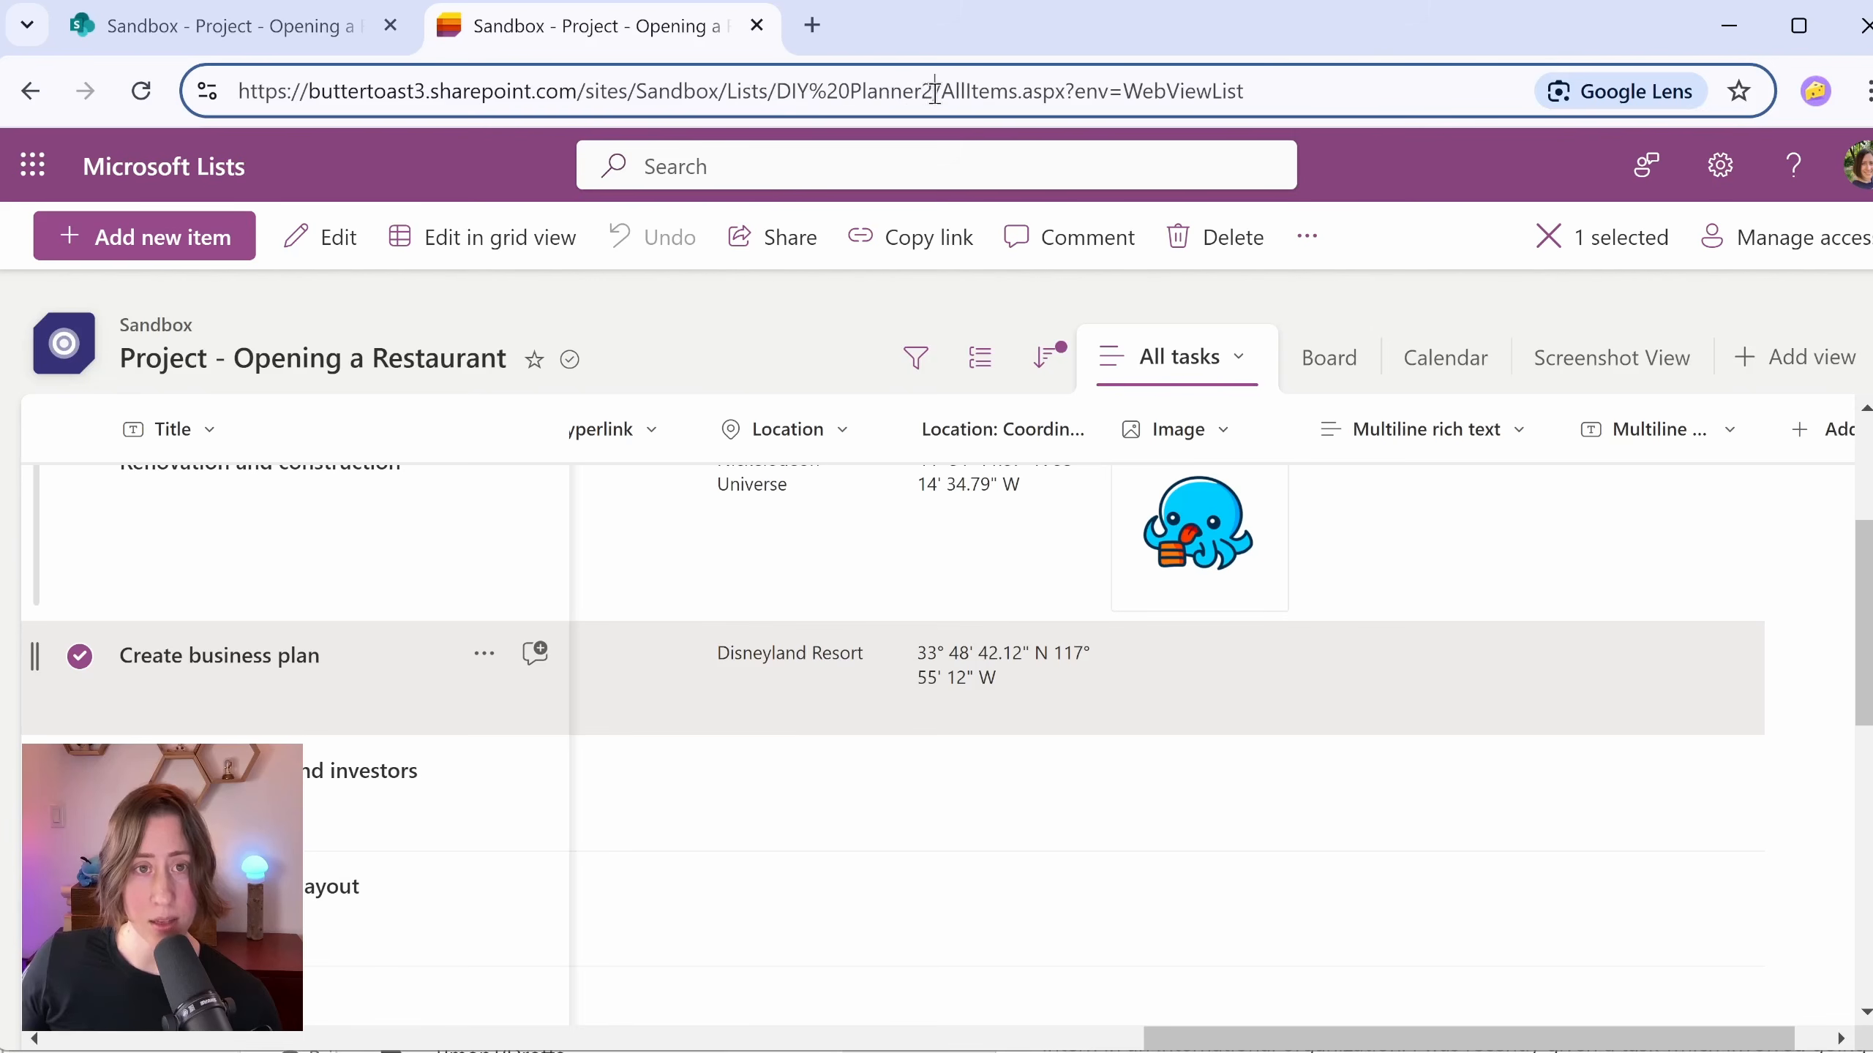
key("shift+Home")
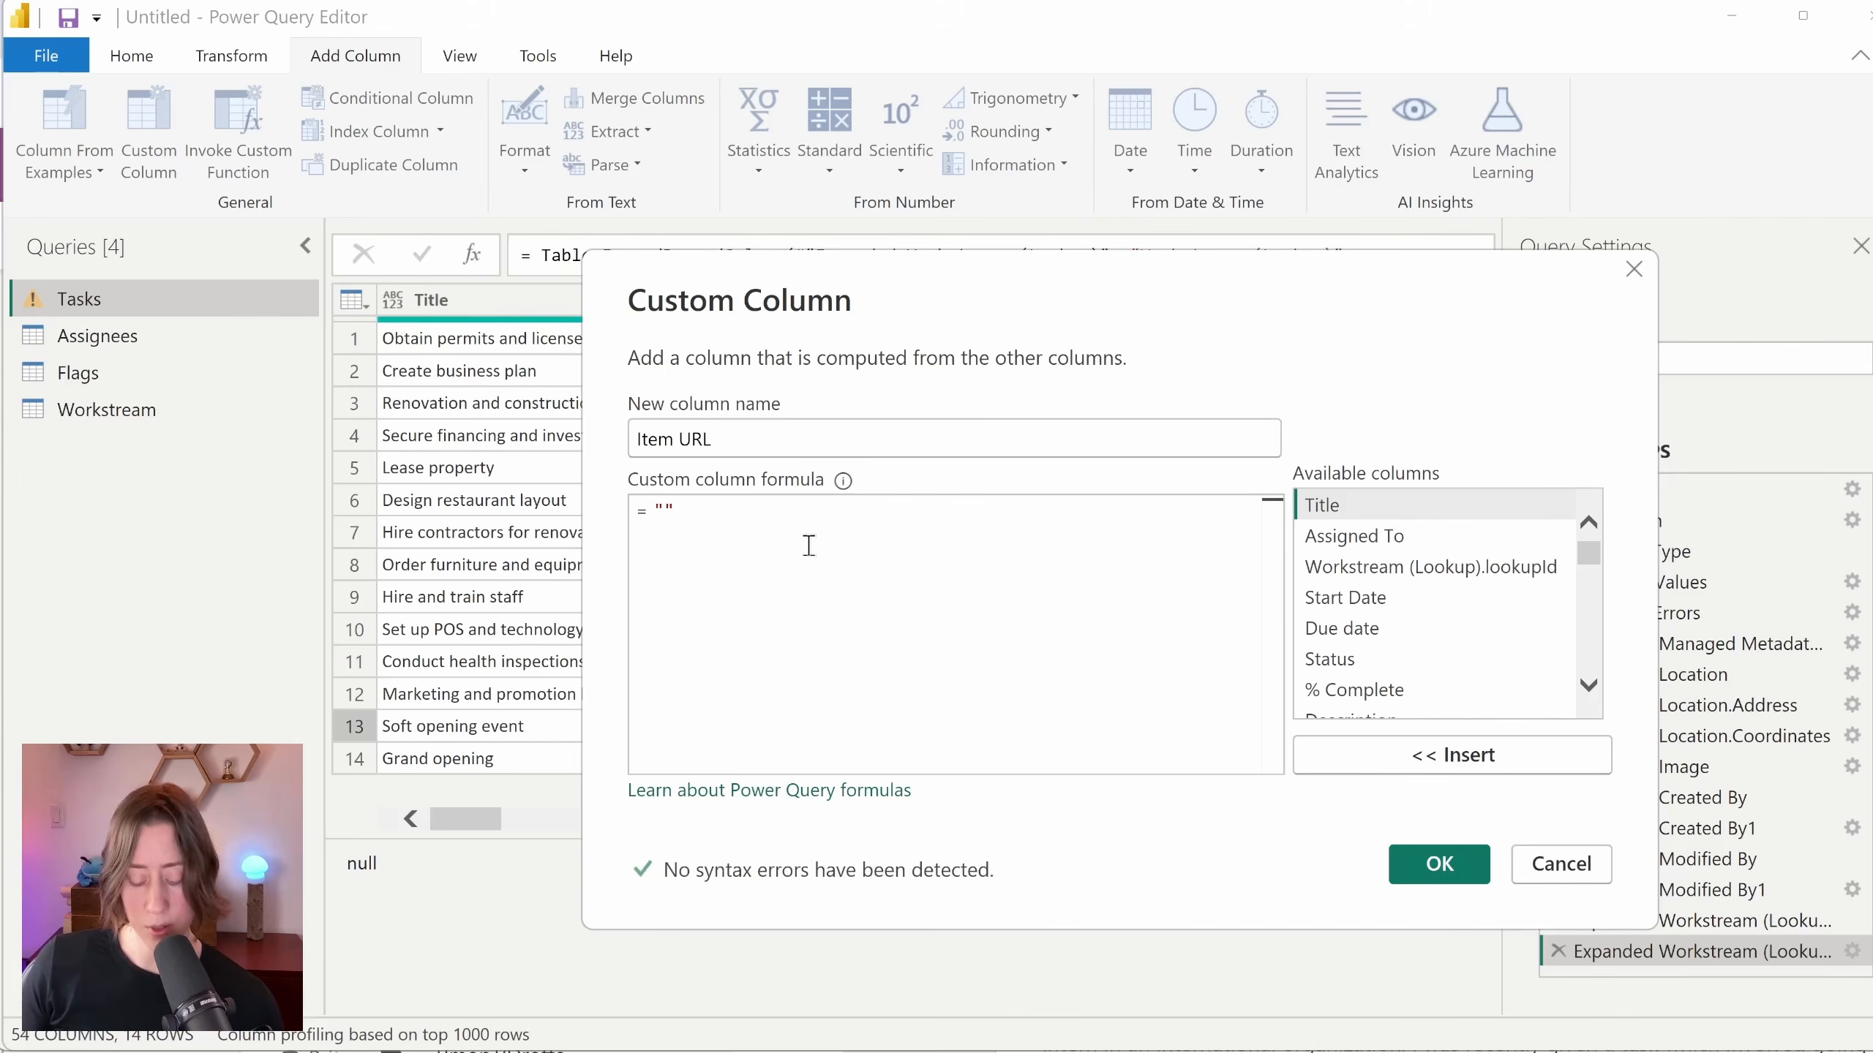
type("https://buttertoast3.sharepoint.com/sites/Sandbox/Lists/DIY%20Planner2/")
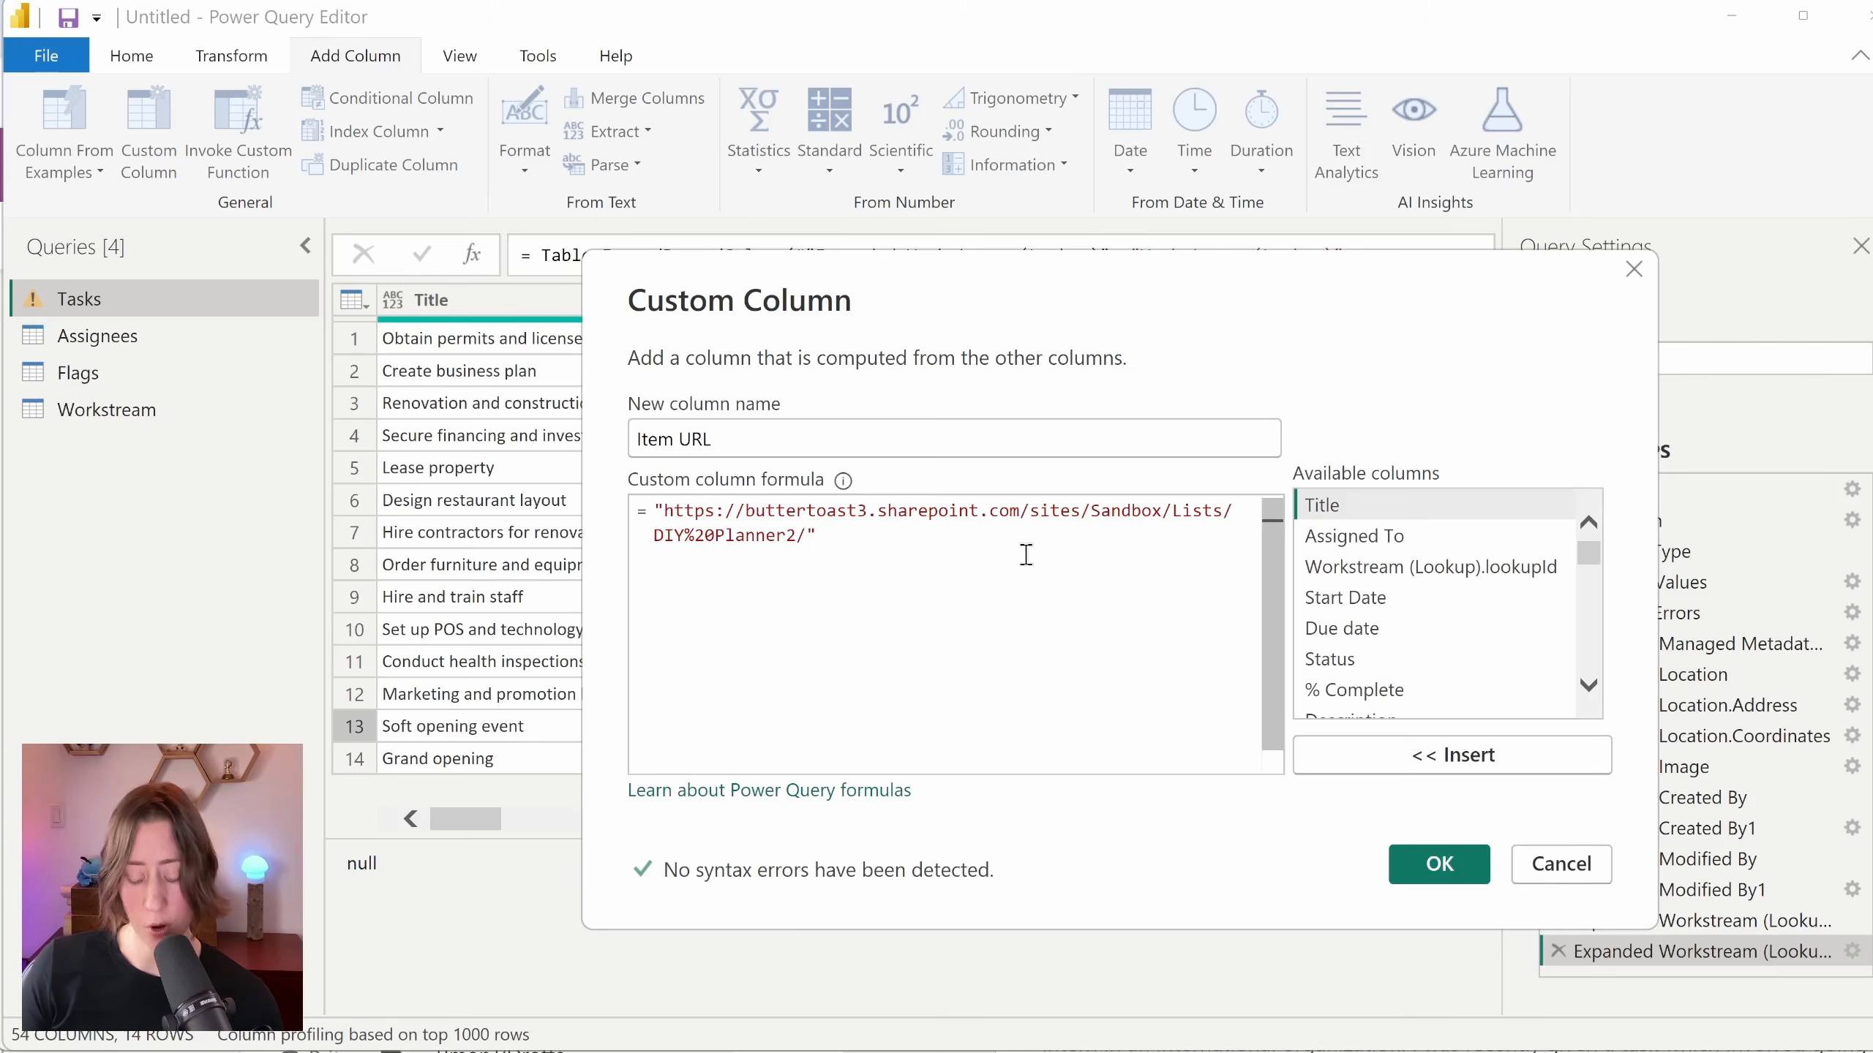
Step: Extend the quoted list address in the Item URL formula with EditForm.aspx?ID= after DIY%20Planner2/
type("EditForm.")
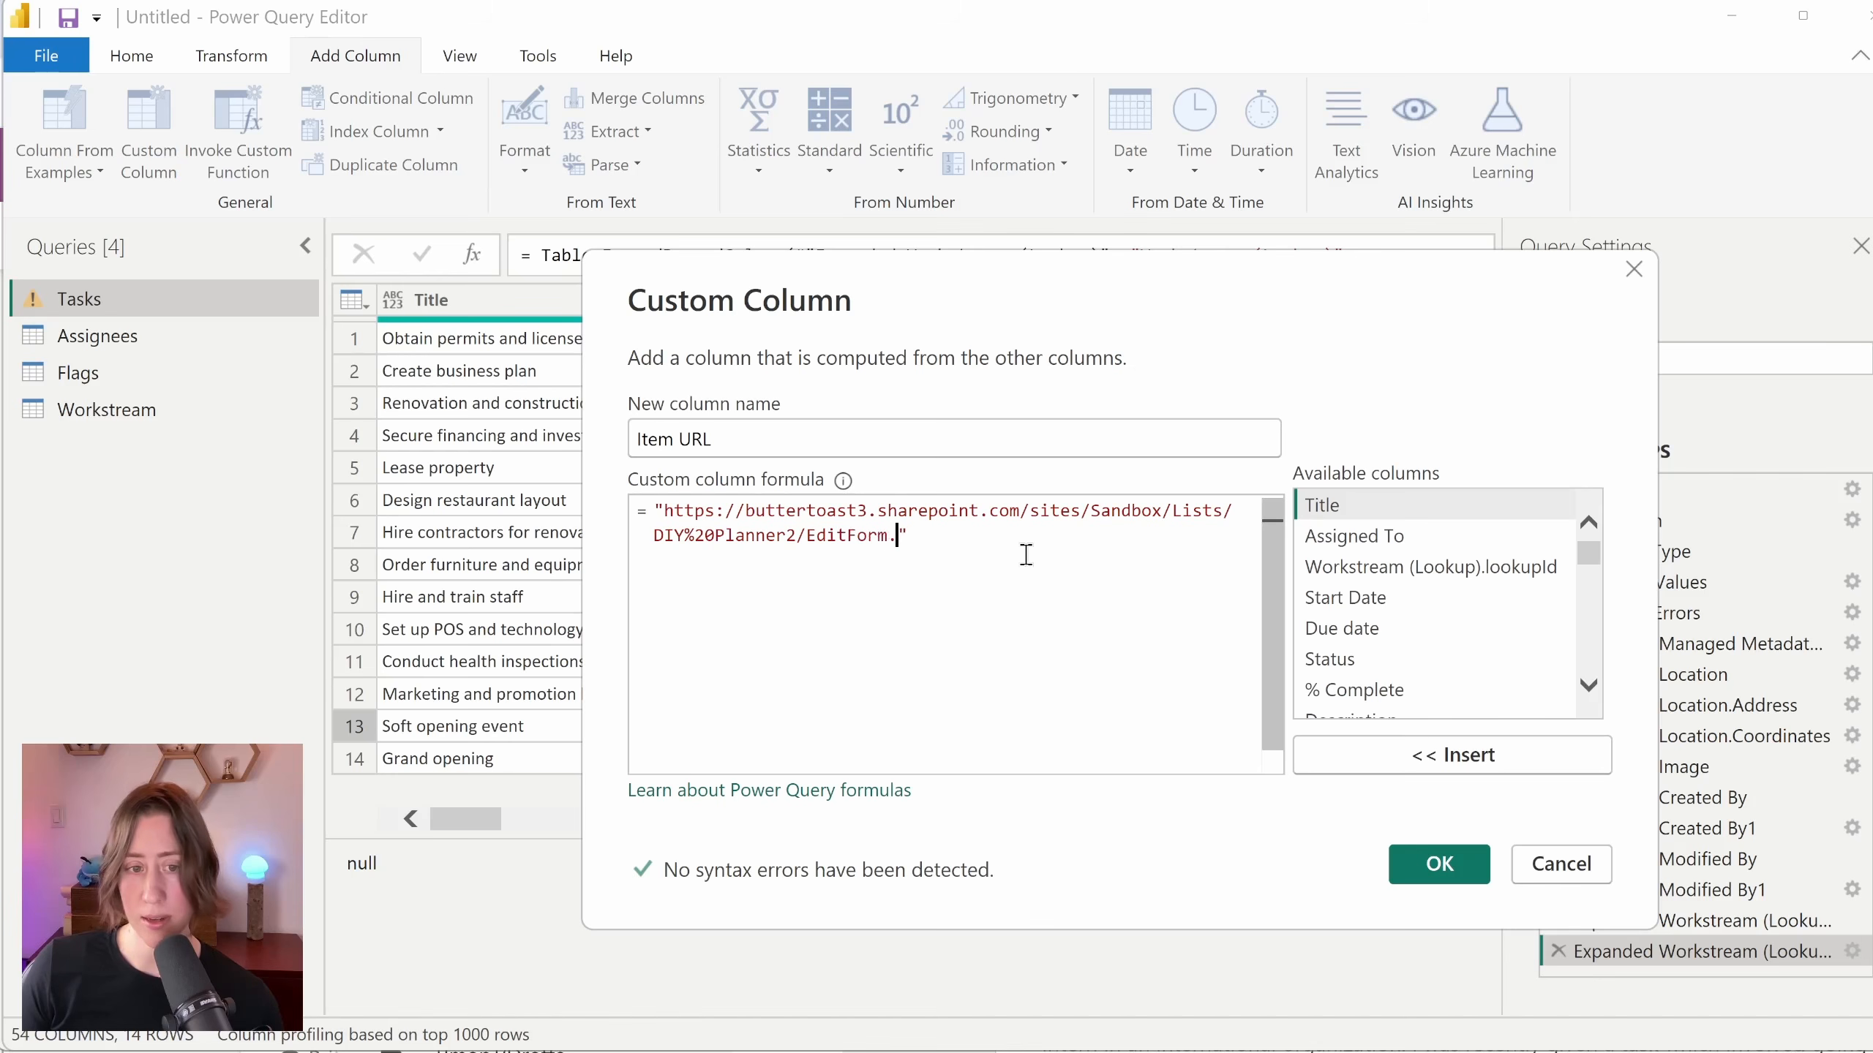
type("aspx")
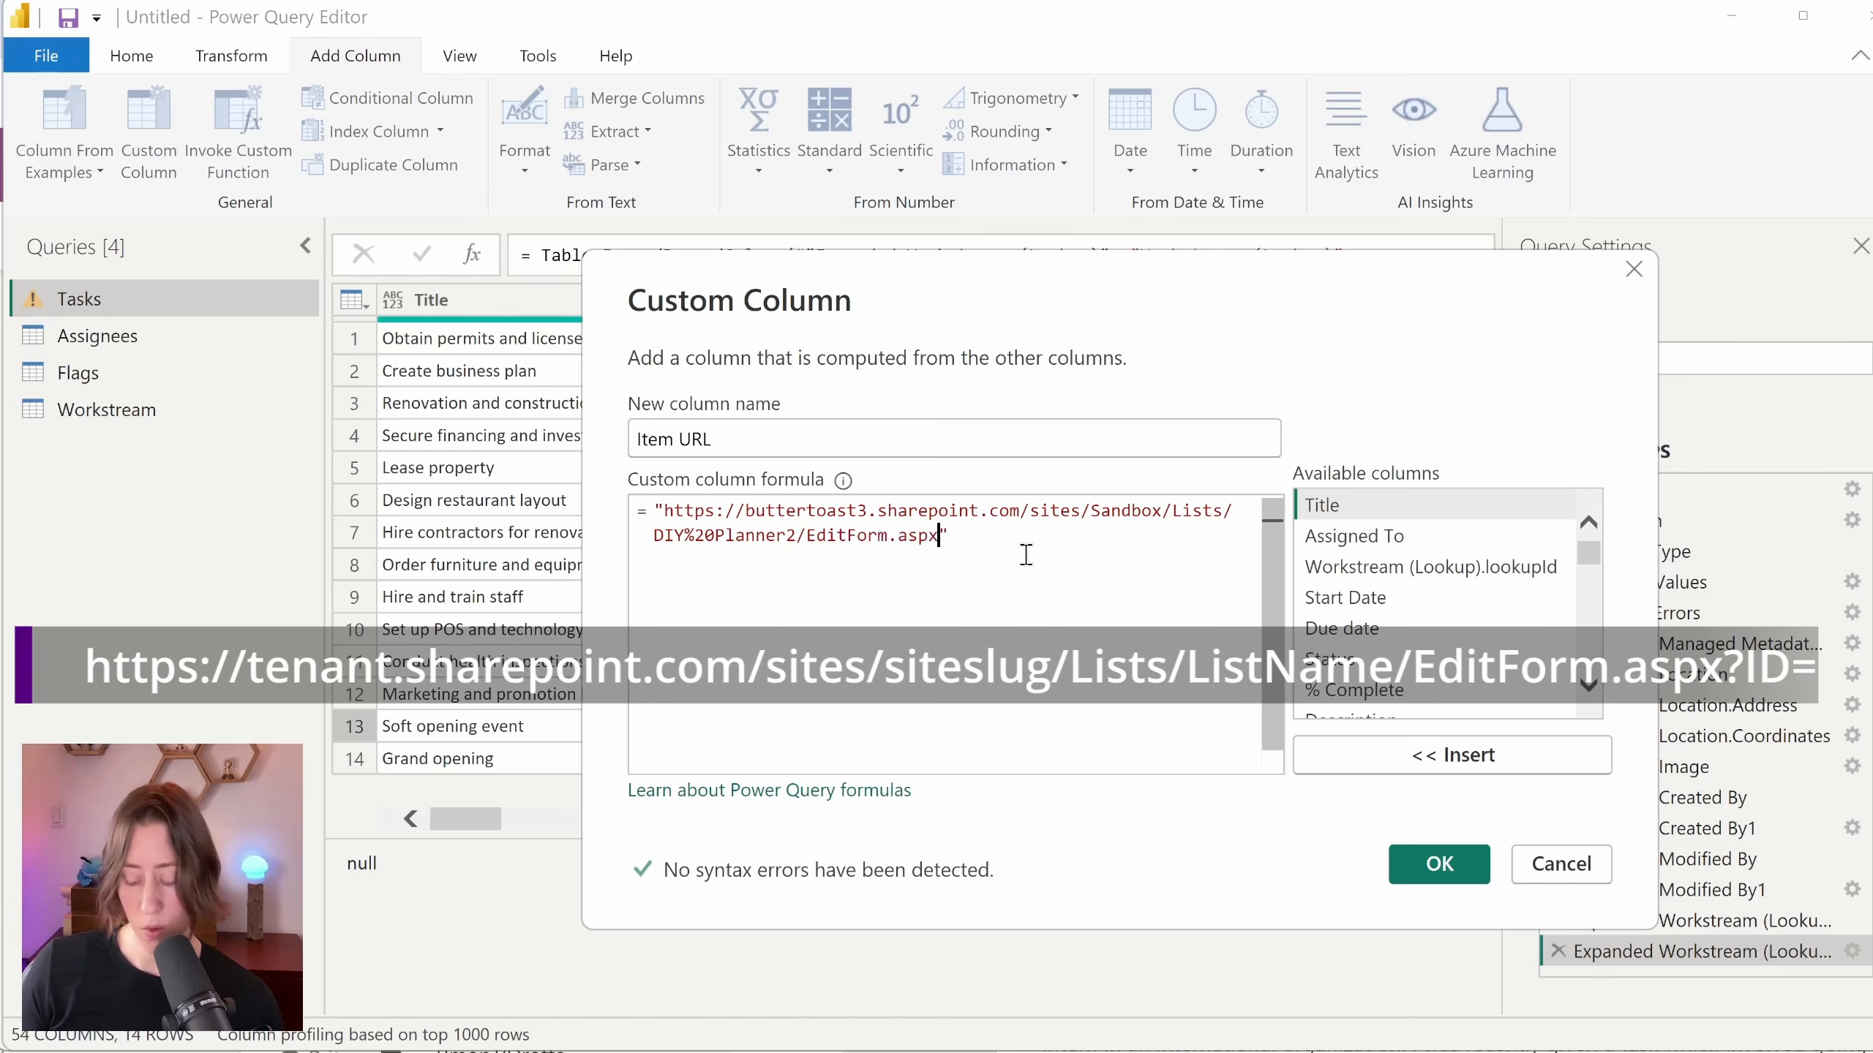
type("?ID=")
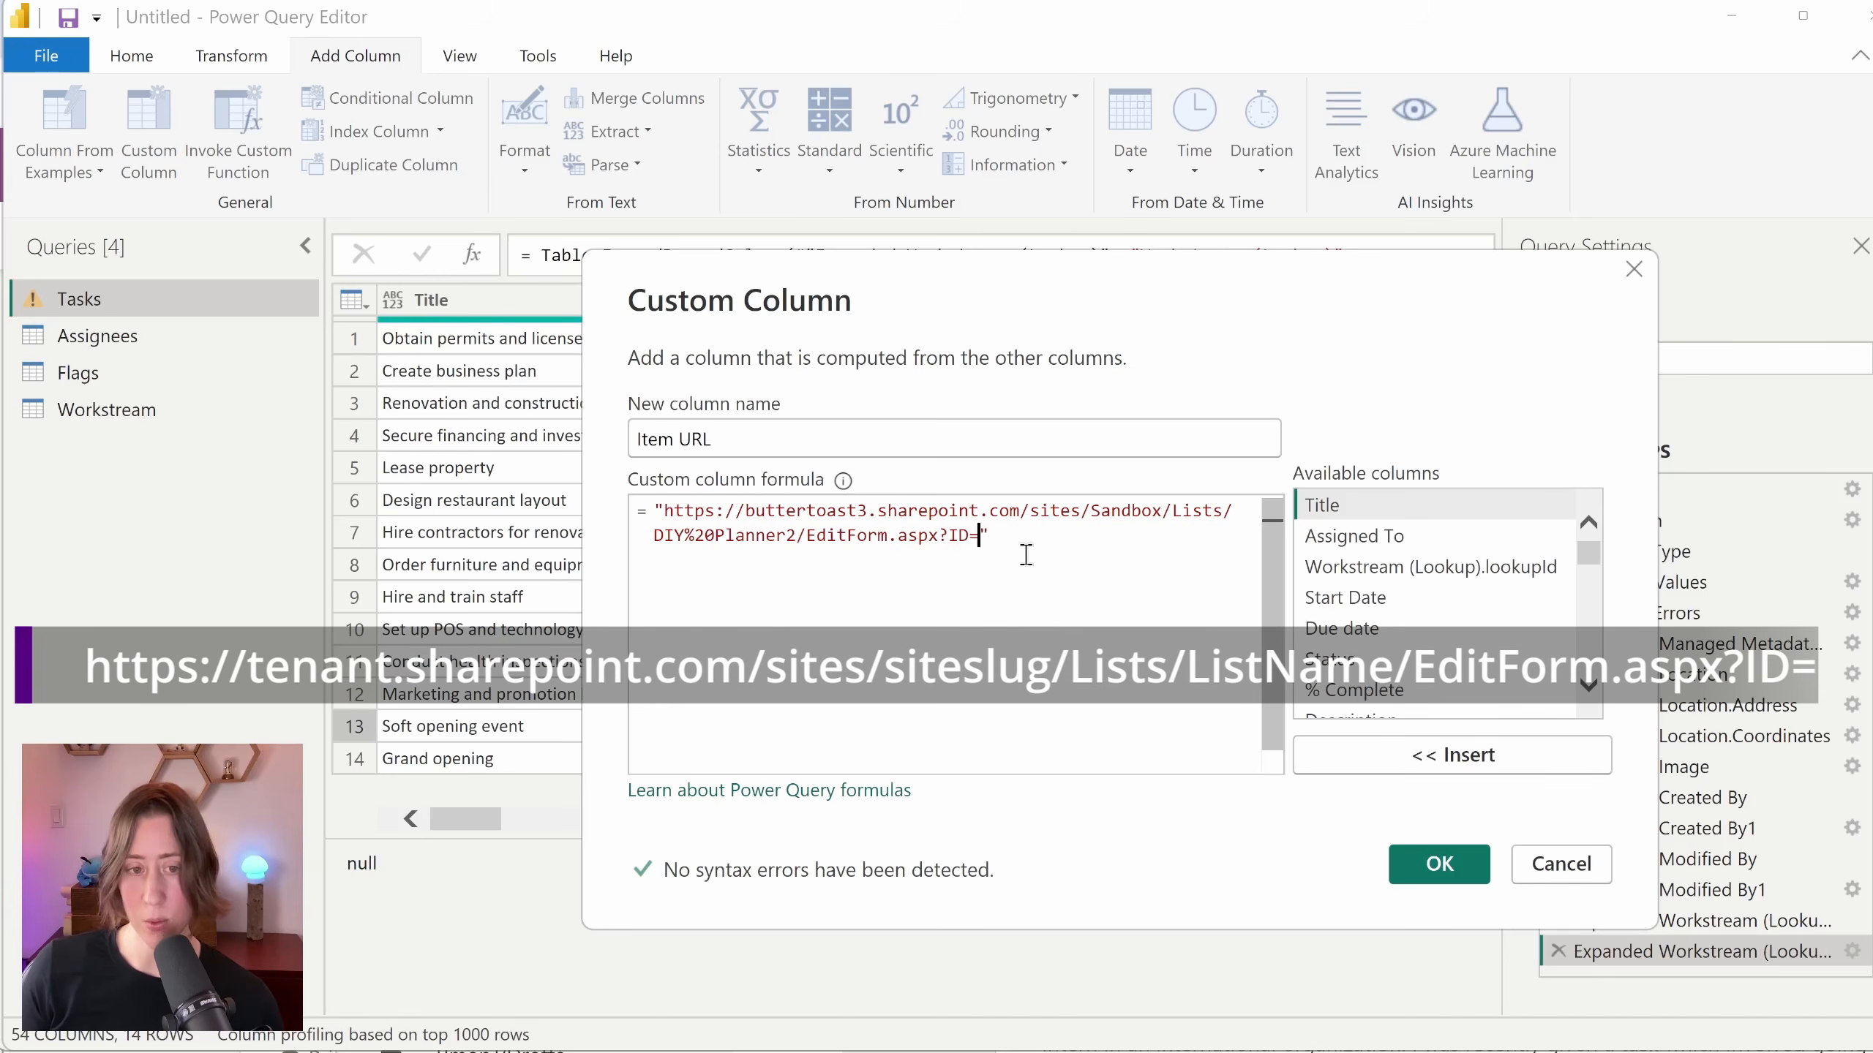
left_click(1152, 616)
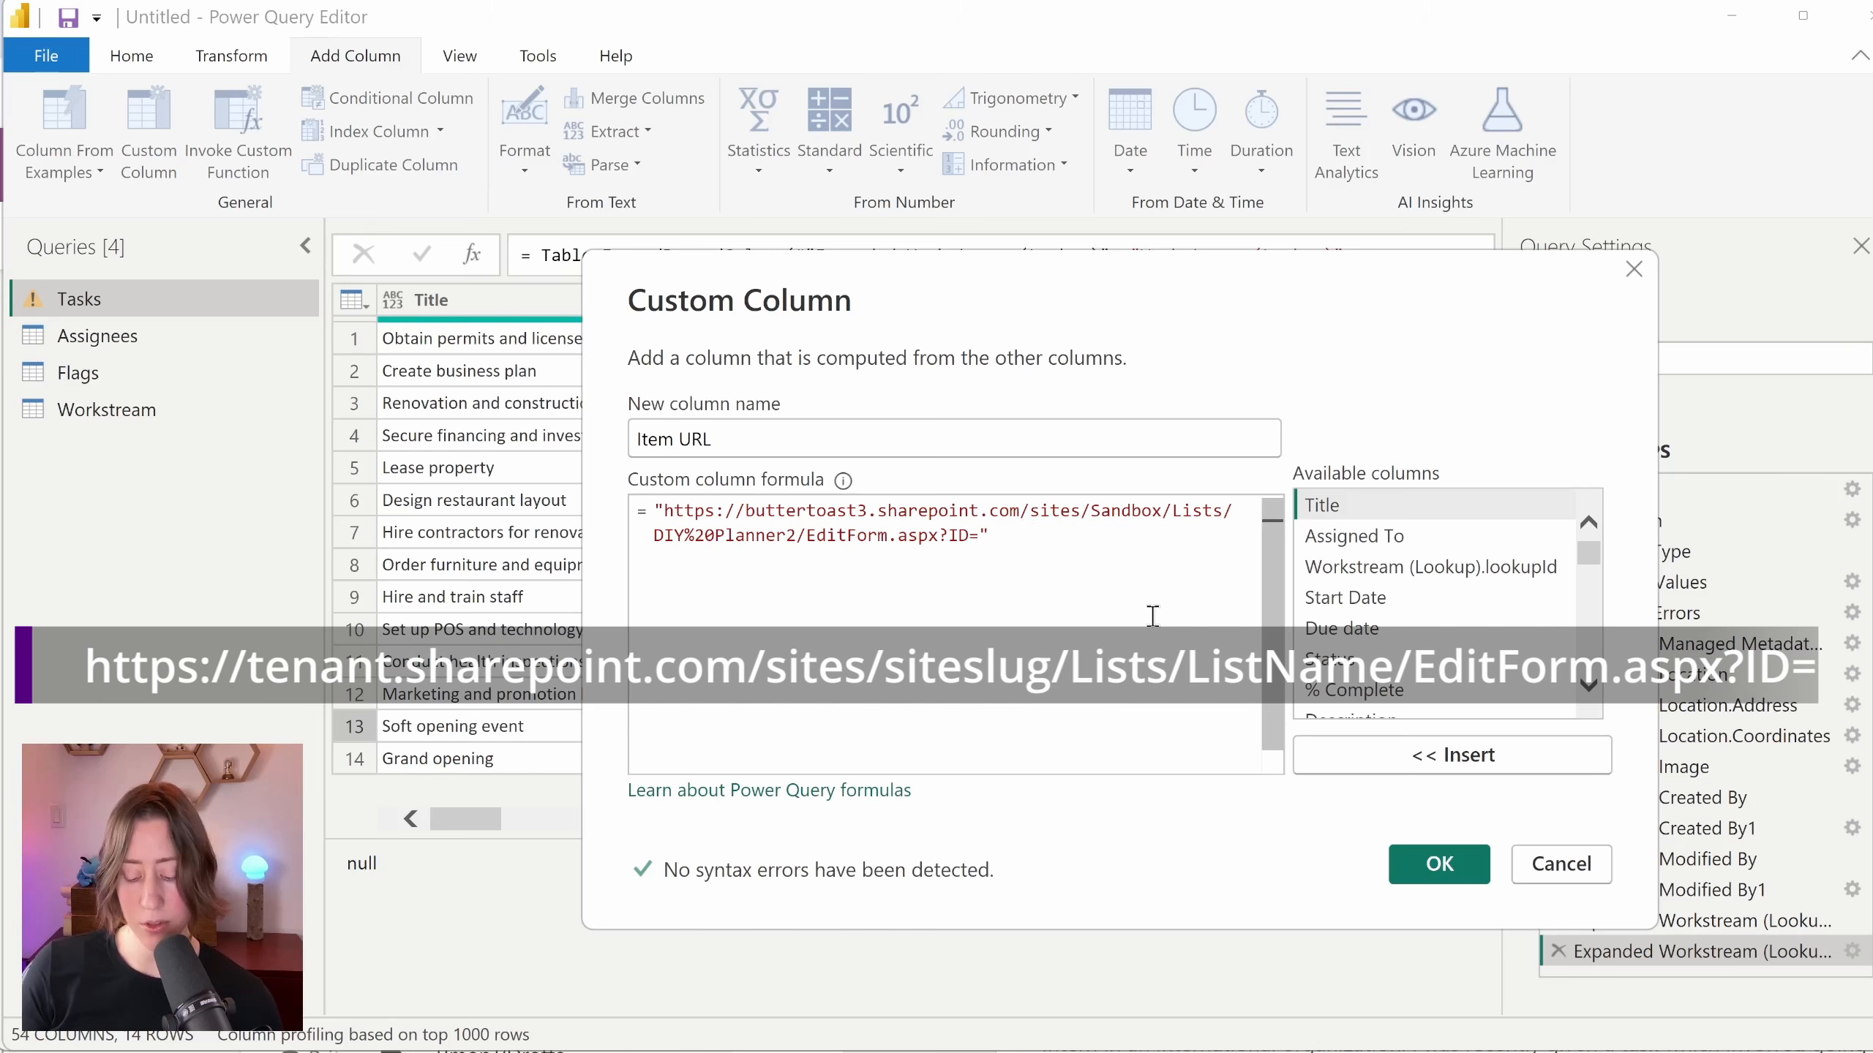
Step: Append the item's ID converted to text to the Item URL formula with & Number.ToText([ID])
type("&")
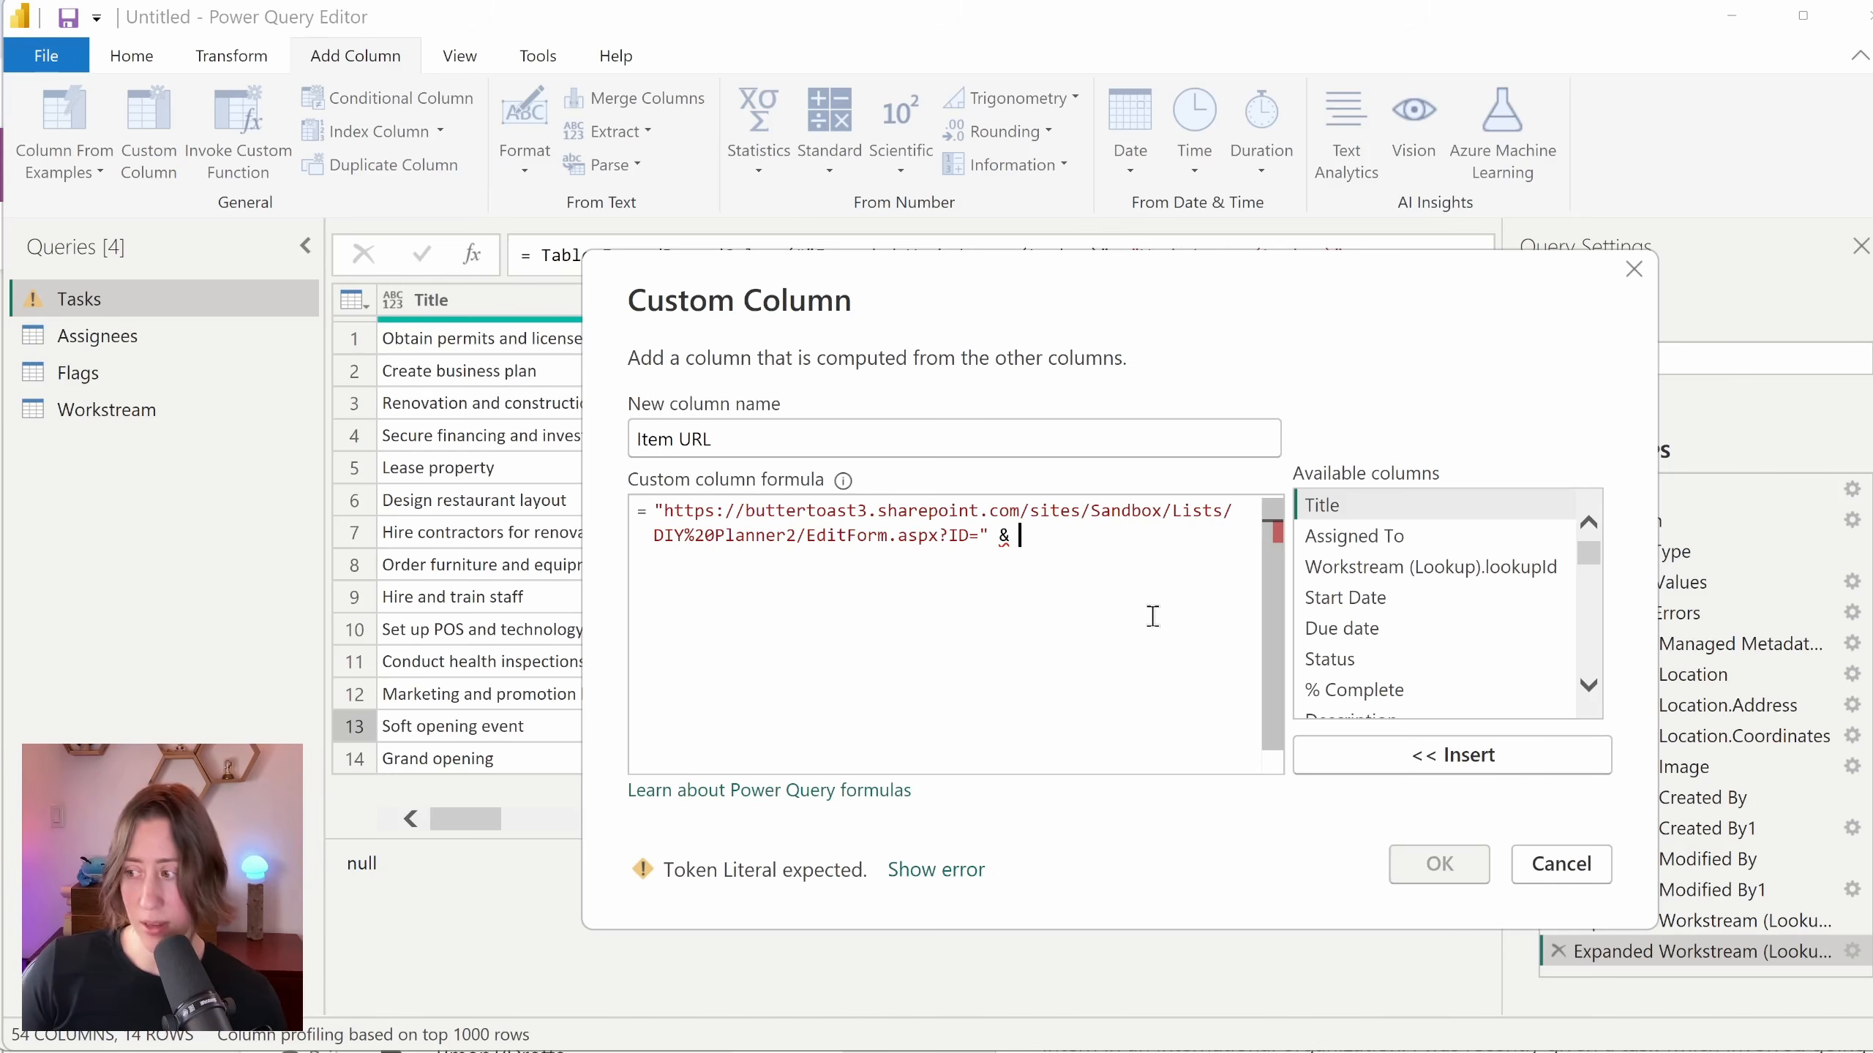
type("Number.T")
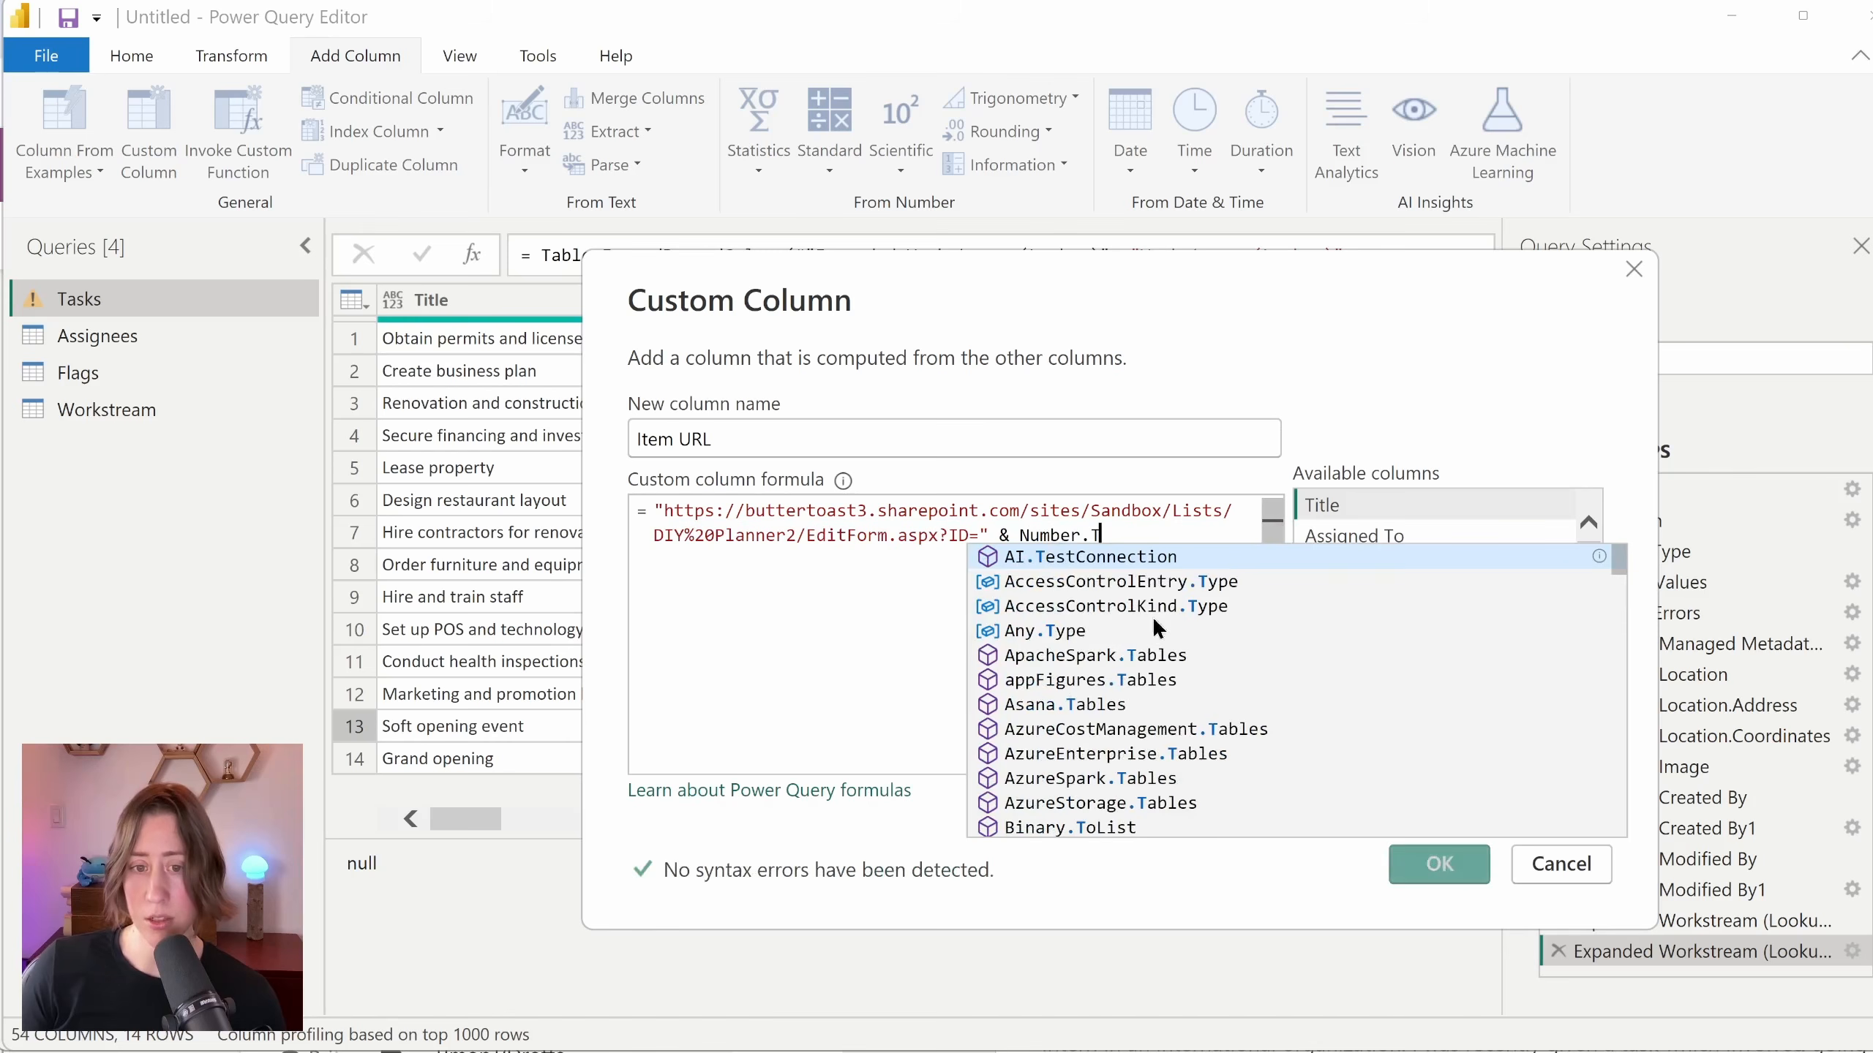
type("oText")
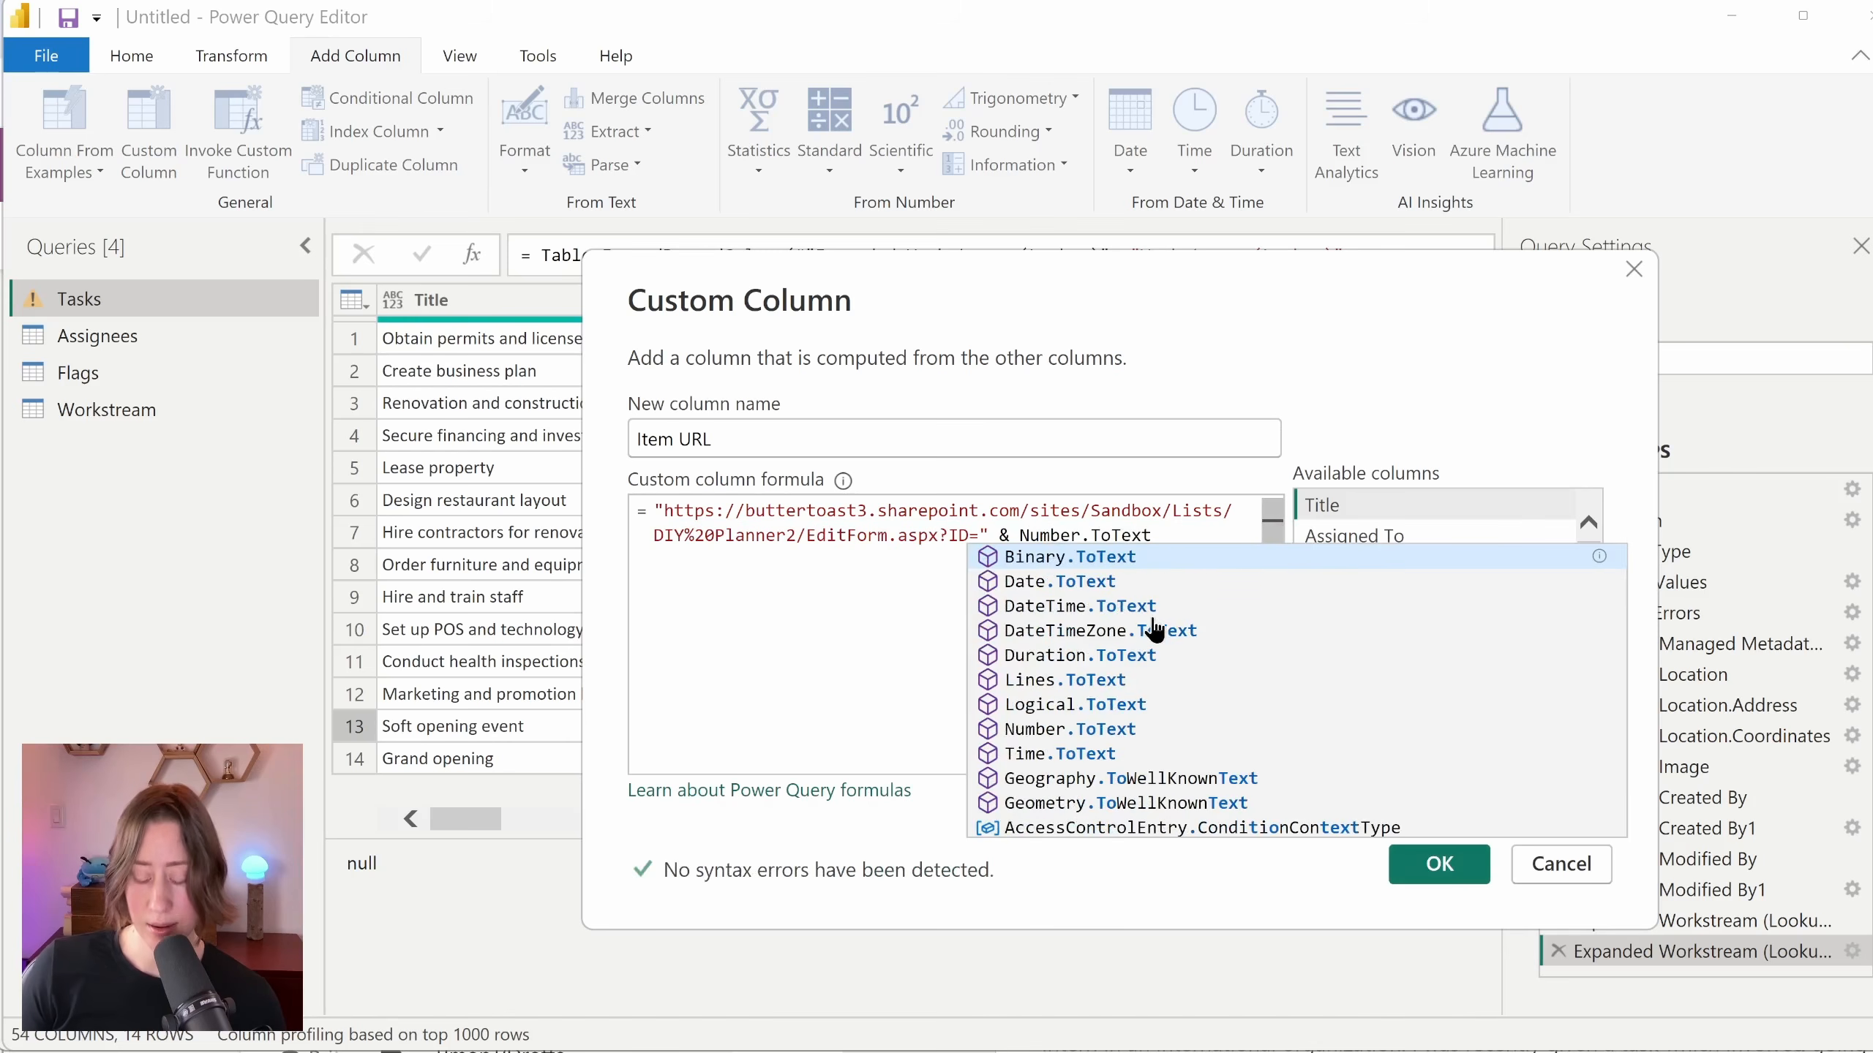
type("(")
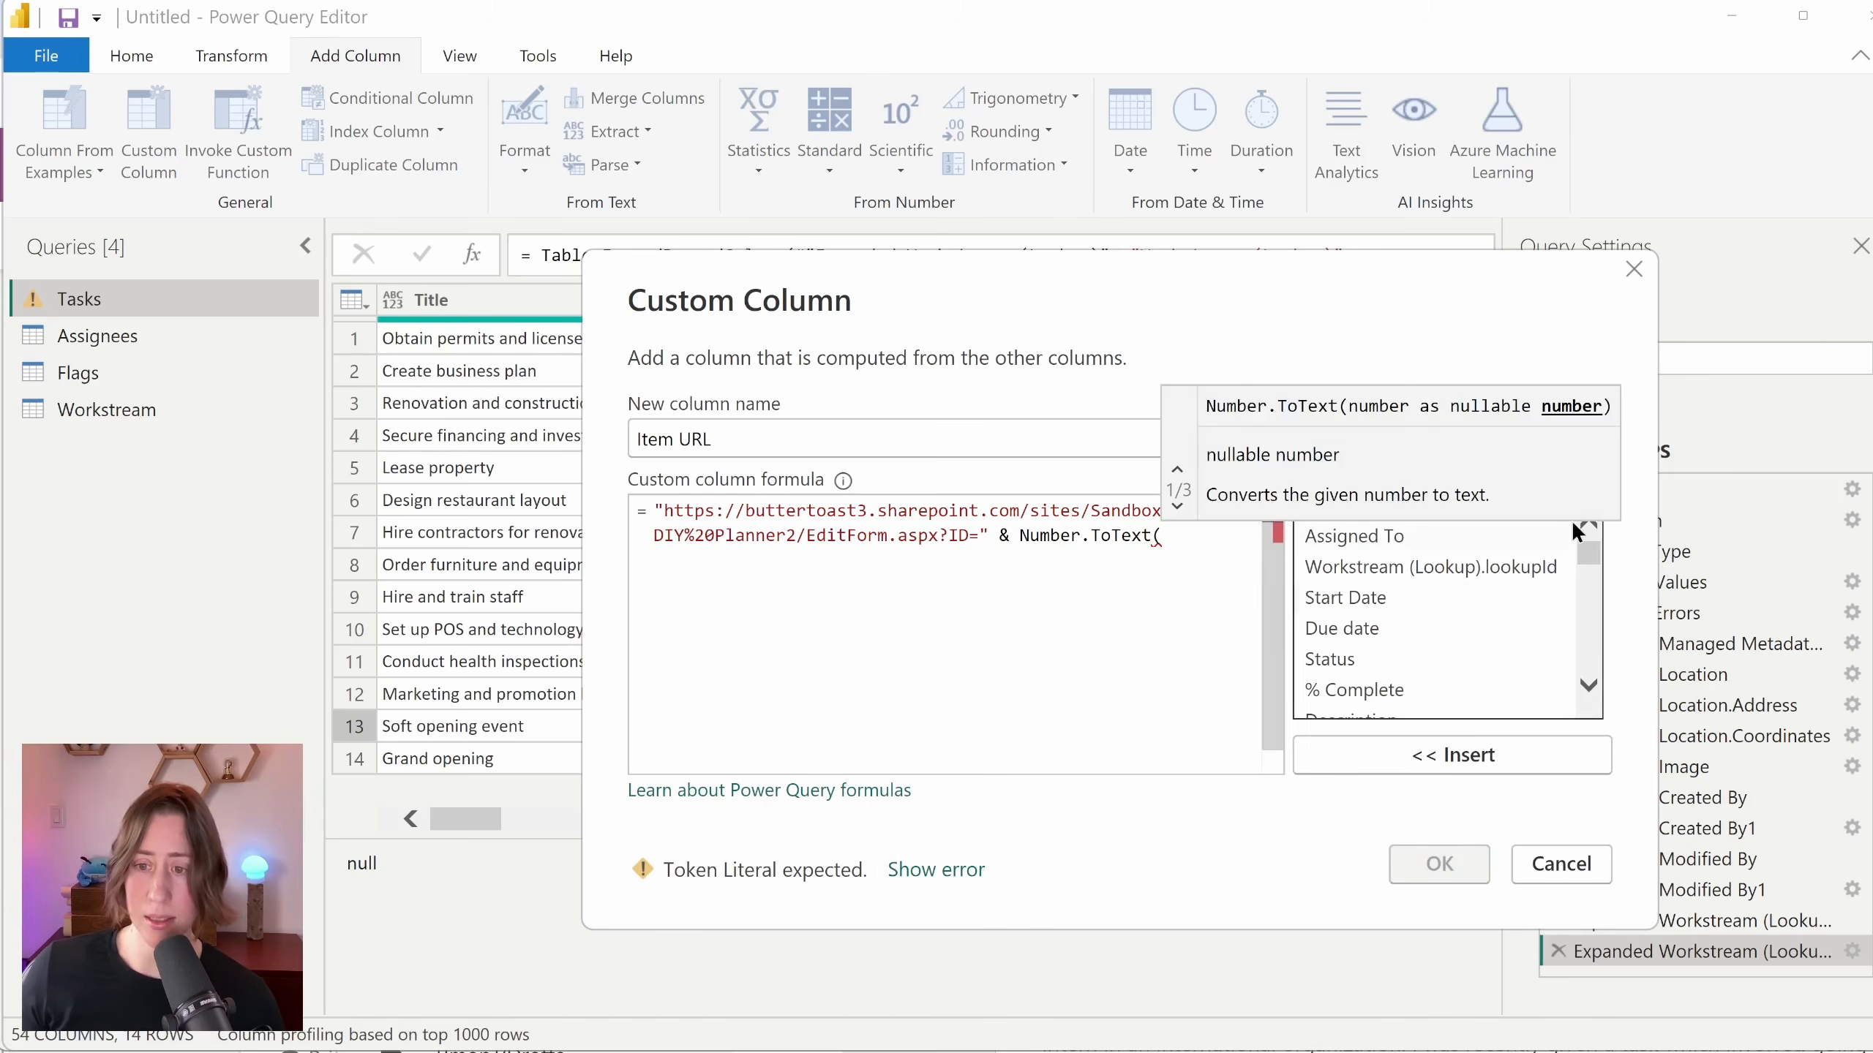
left_click_drag(1584, 556, 1585, 618)
double_click(1356, 696)
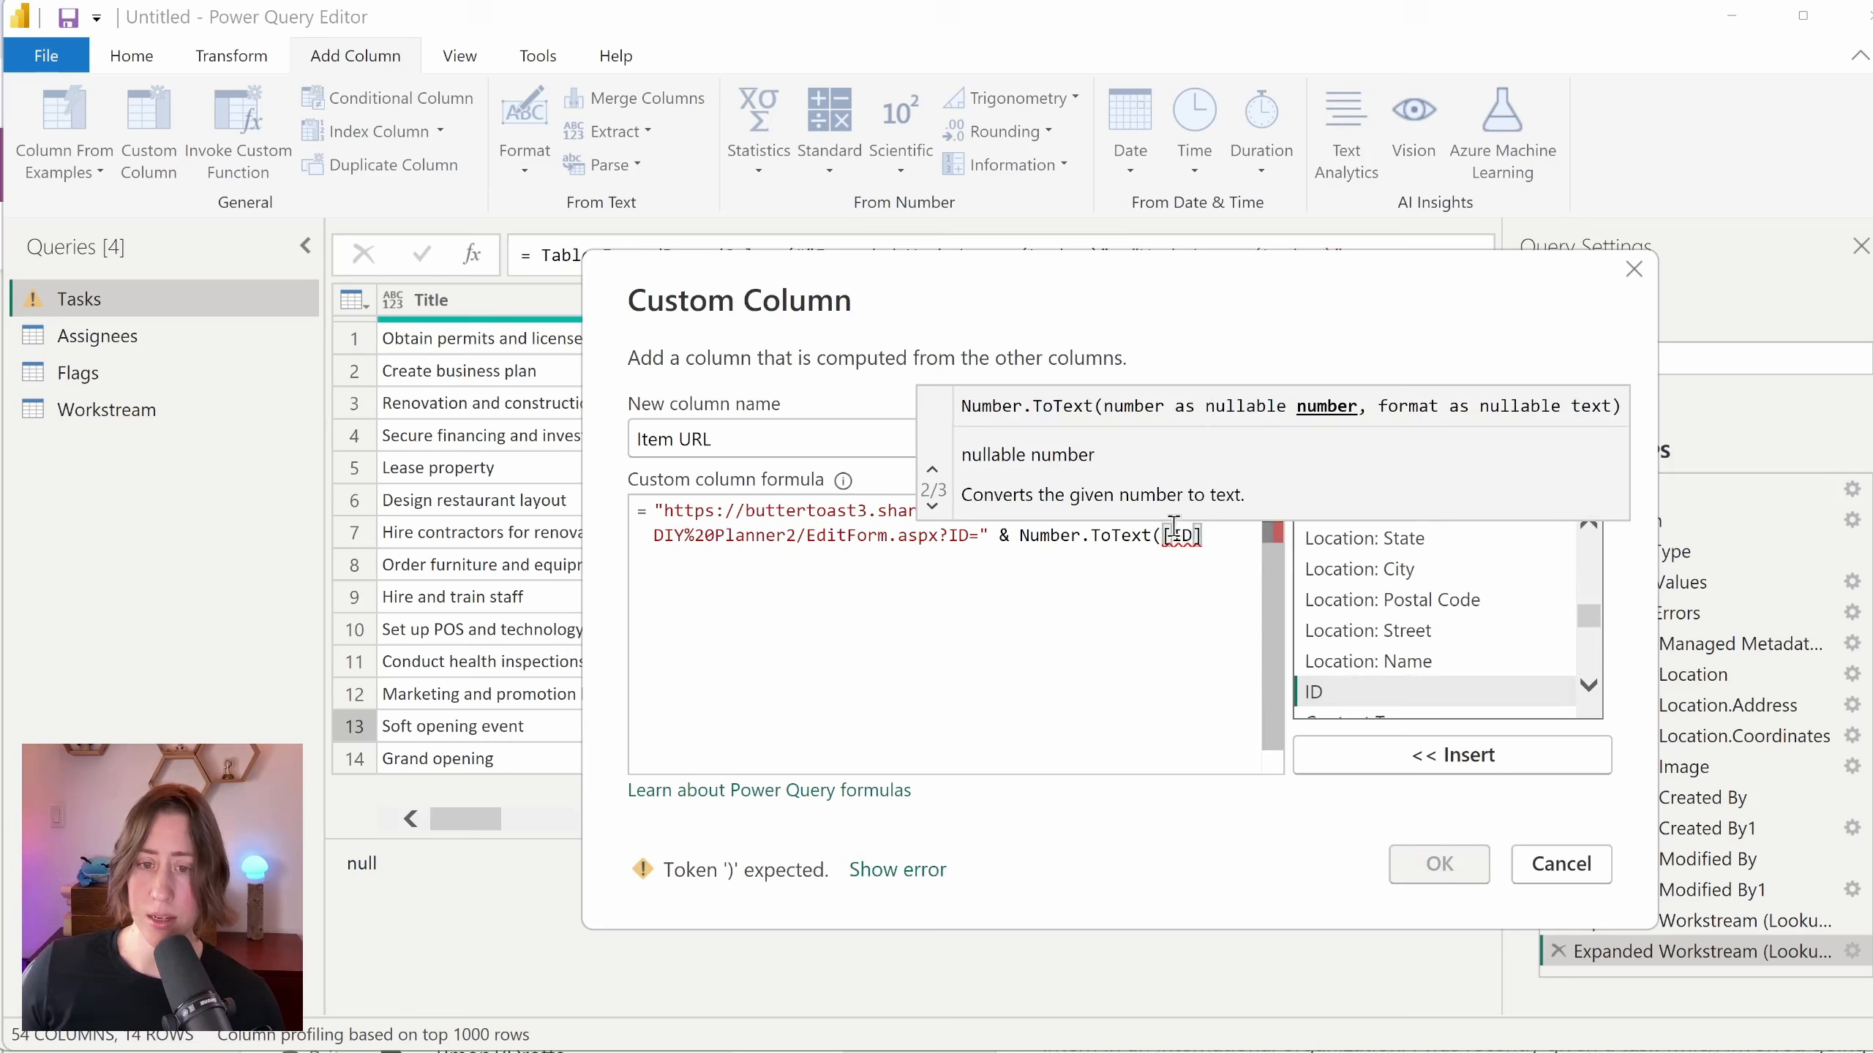
type(")")
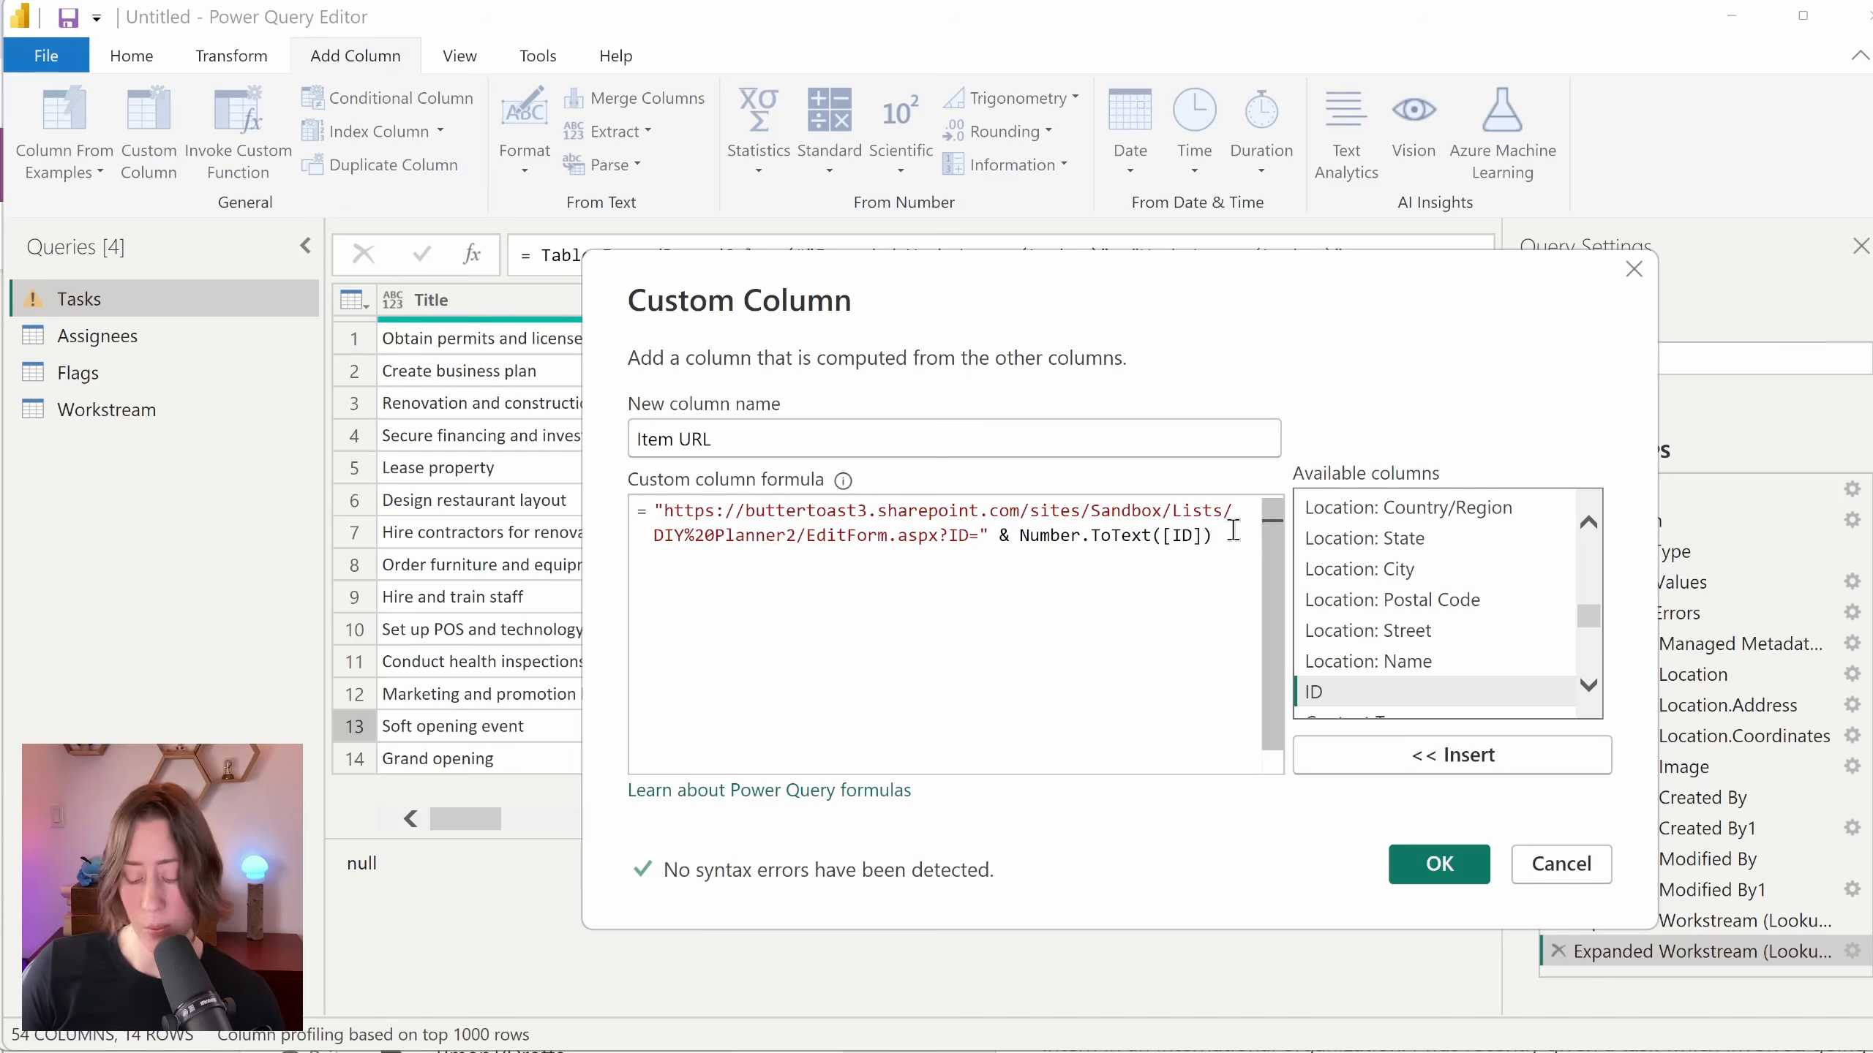
Step: Append & "&env=WebViewList" to the Item URL formula and create the custom column
type("&")
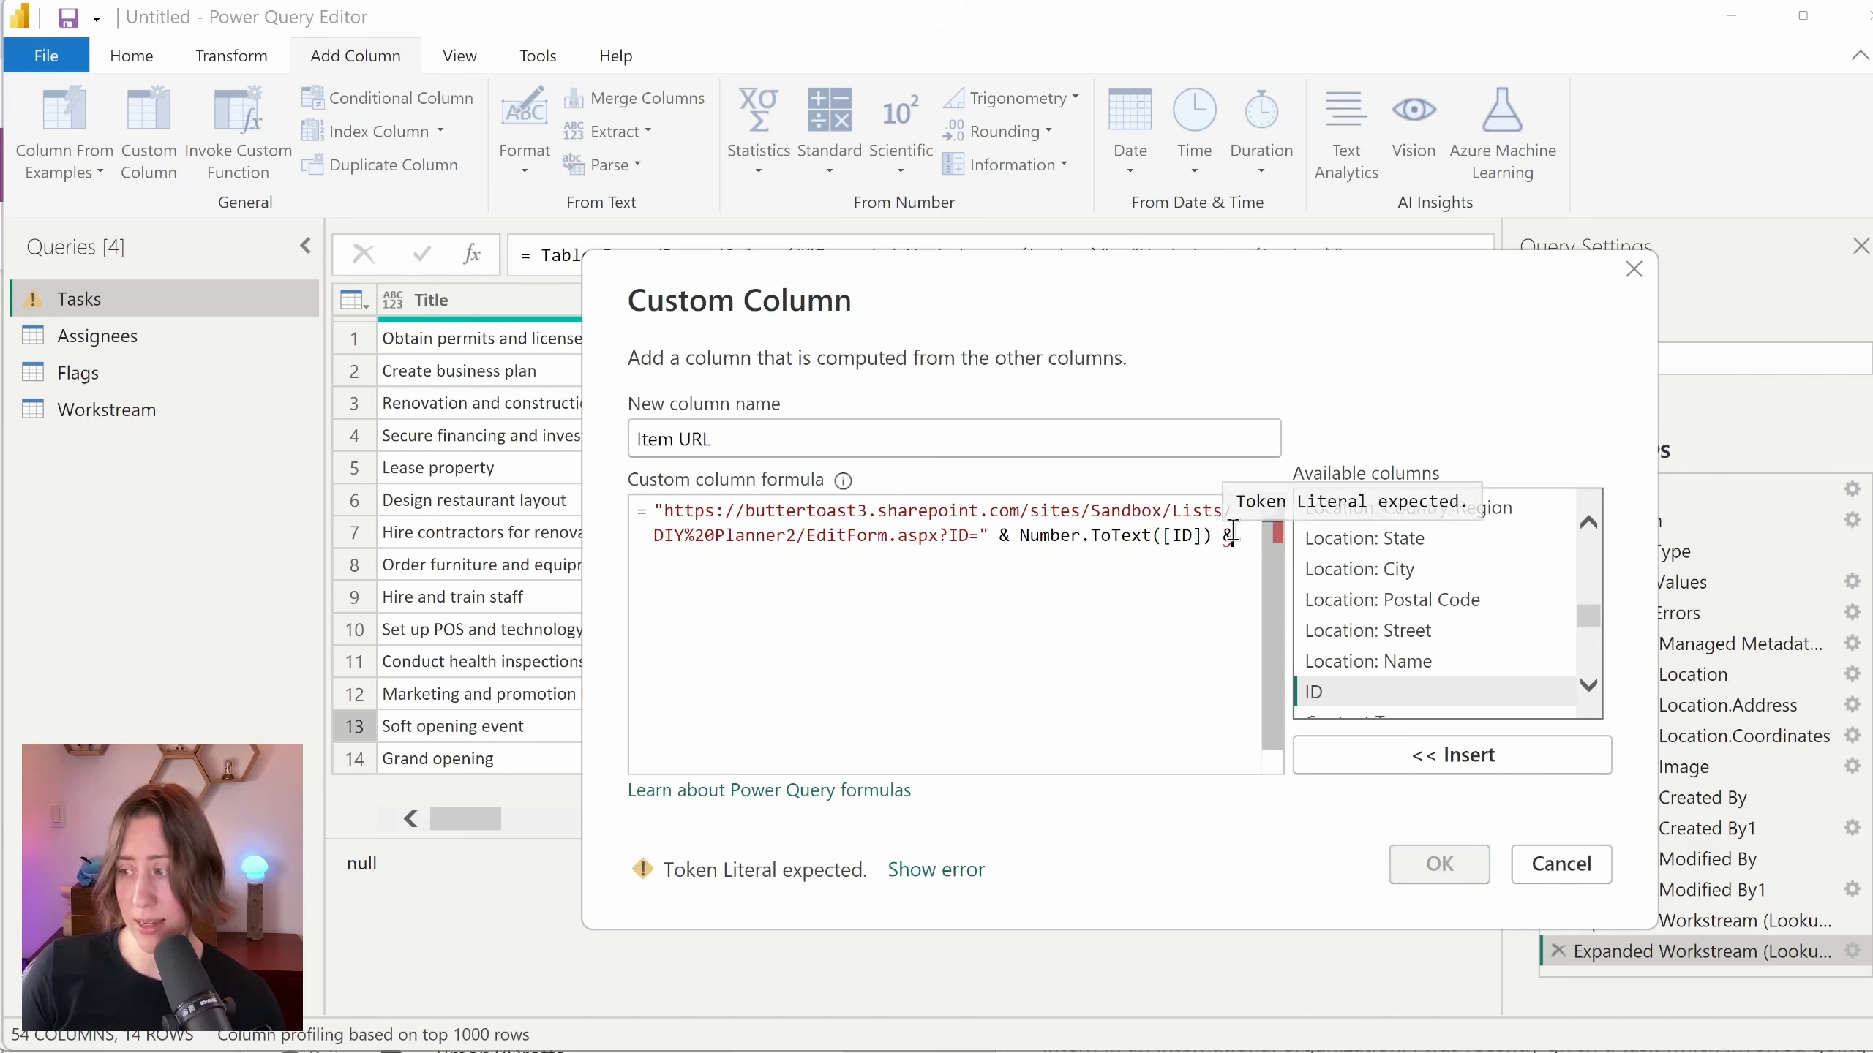
type(" \"\"&en")
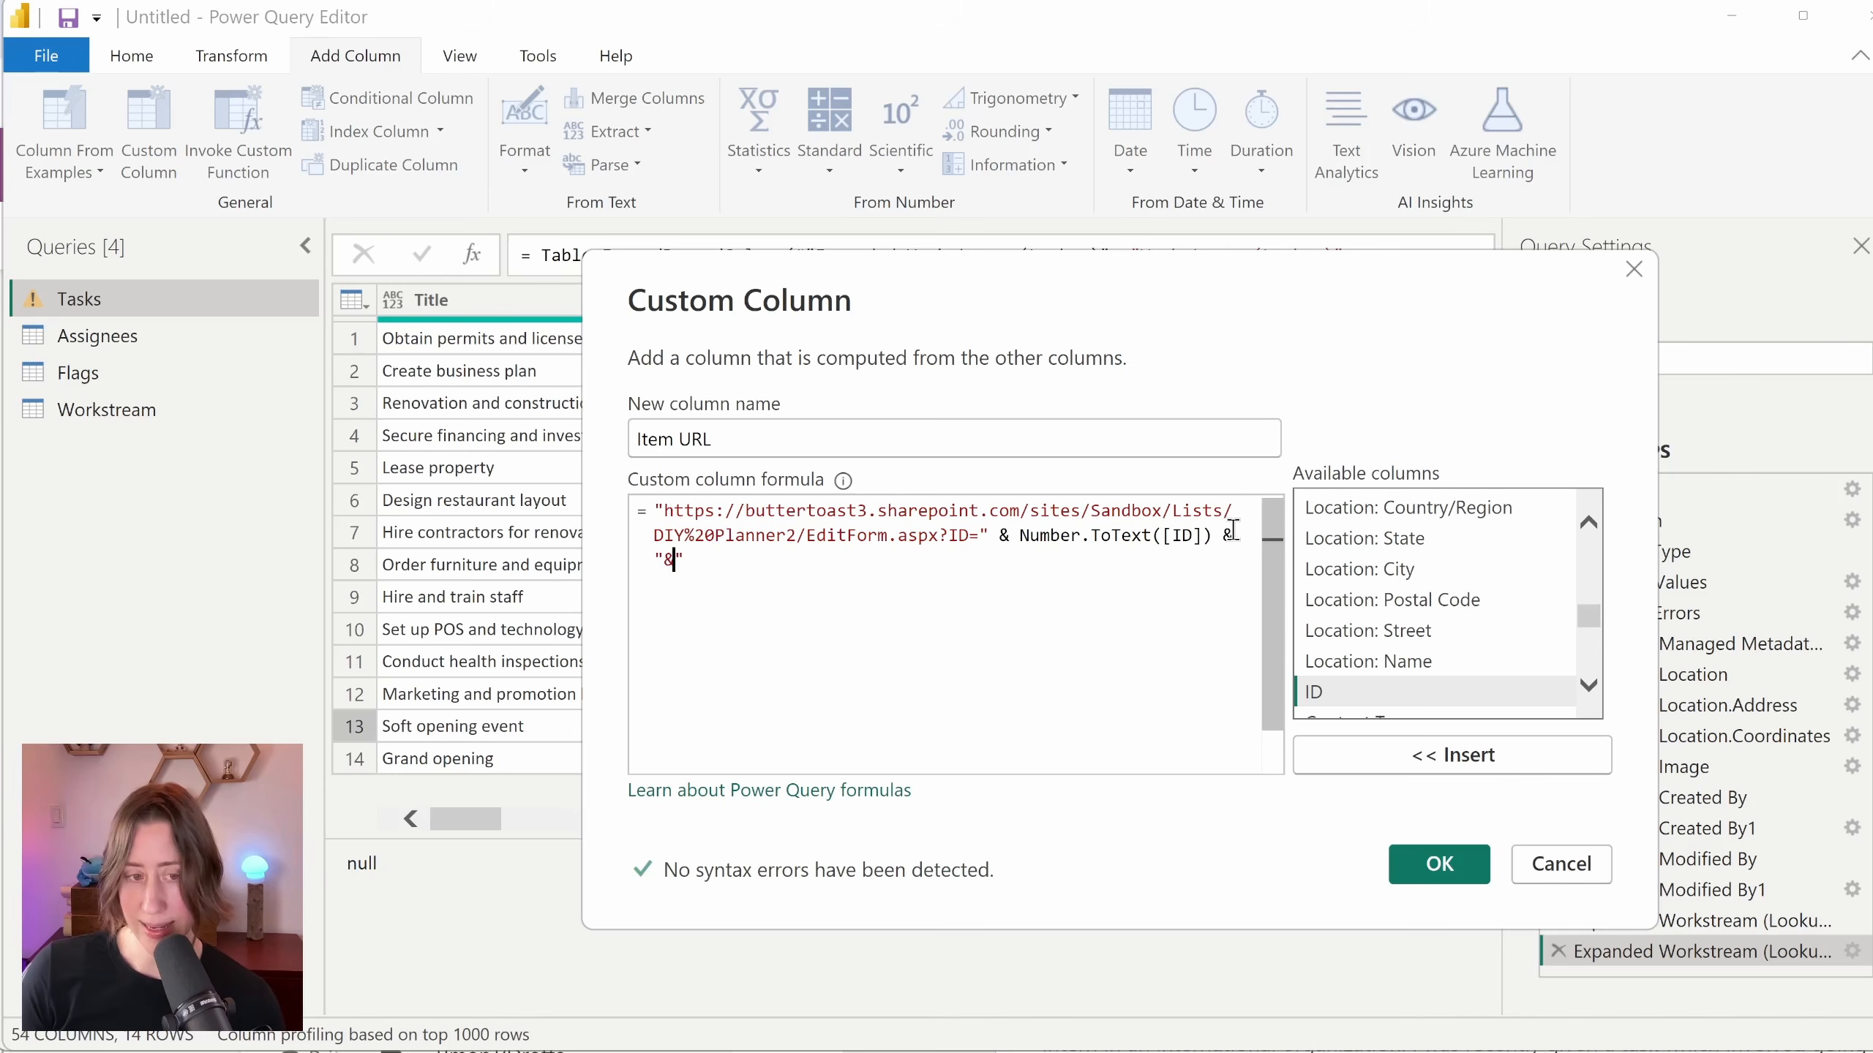
type("v=We")
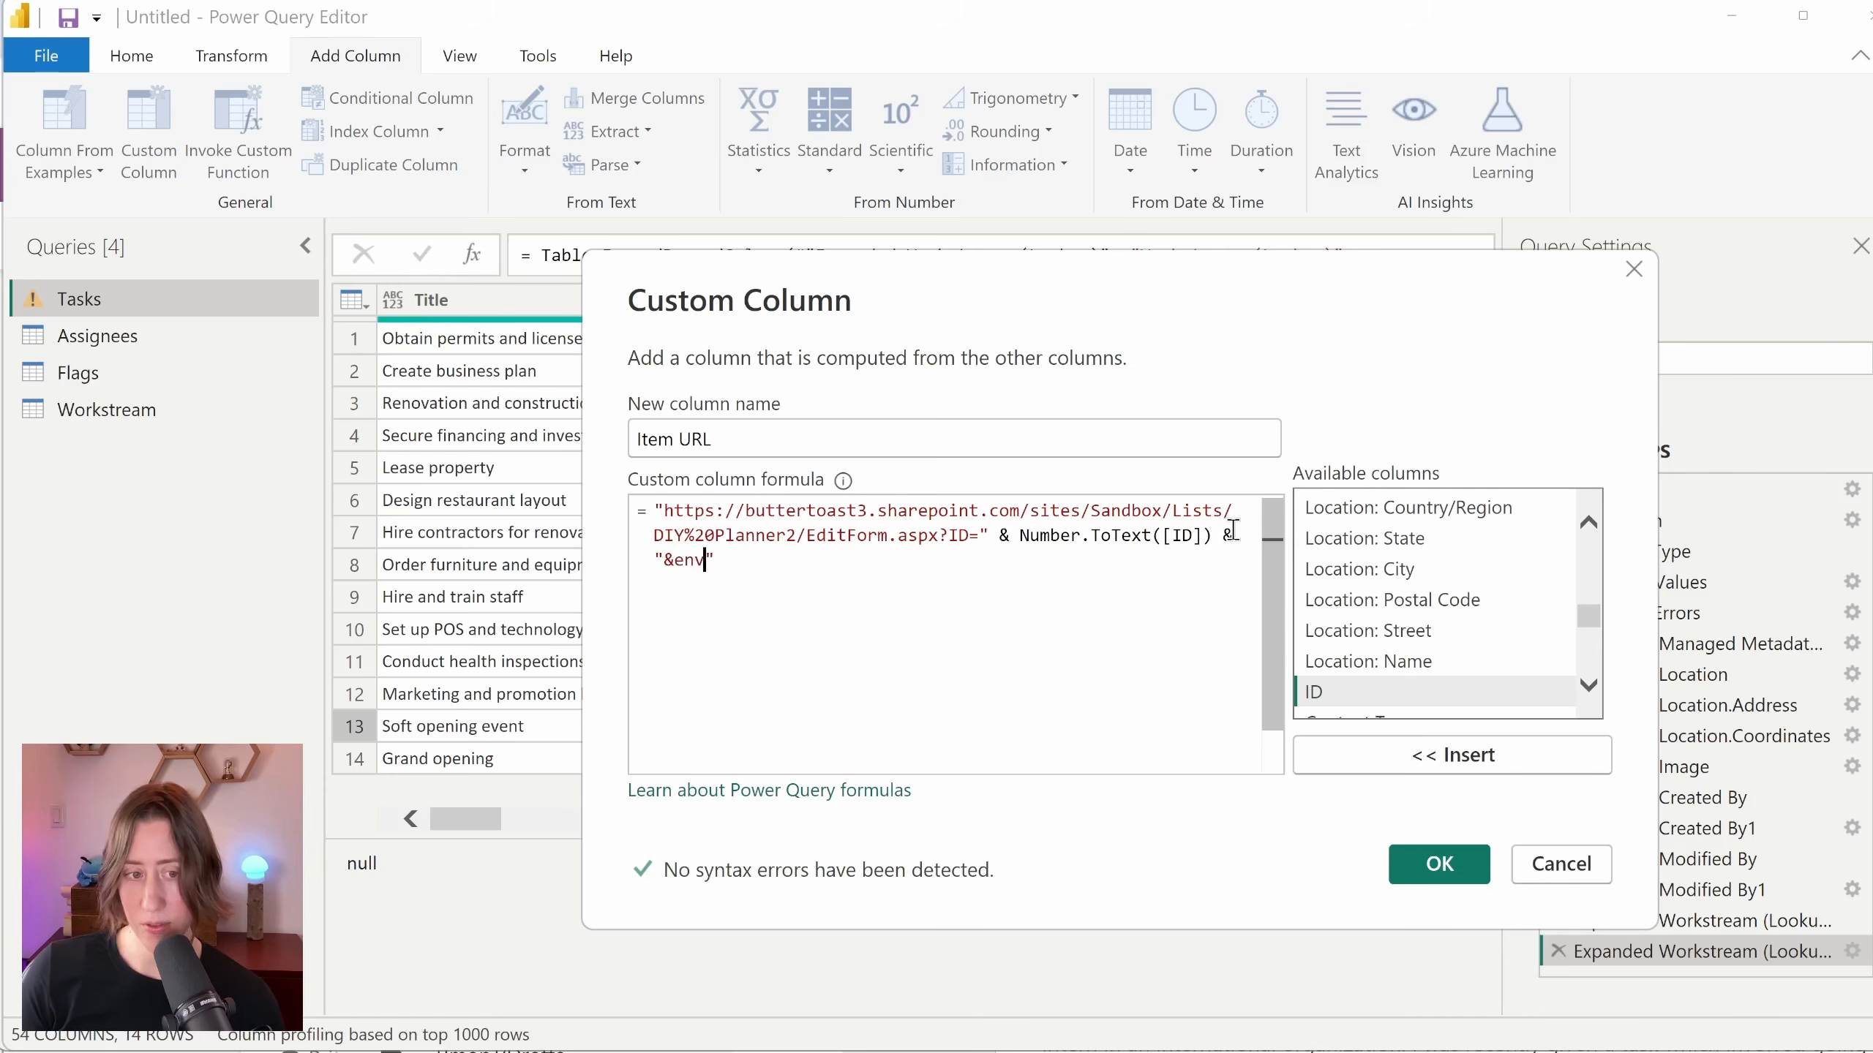
type("bViewList")
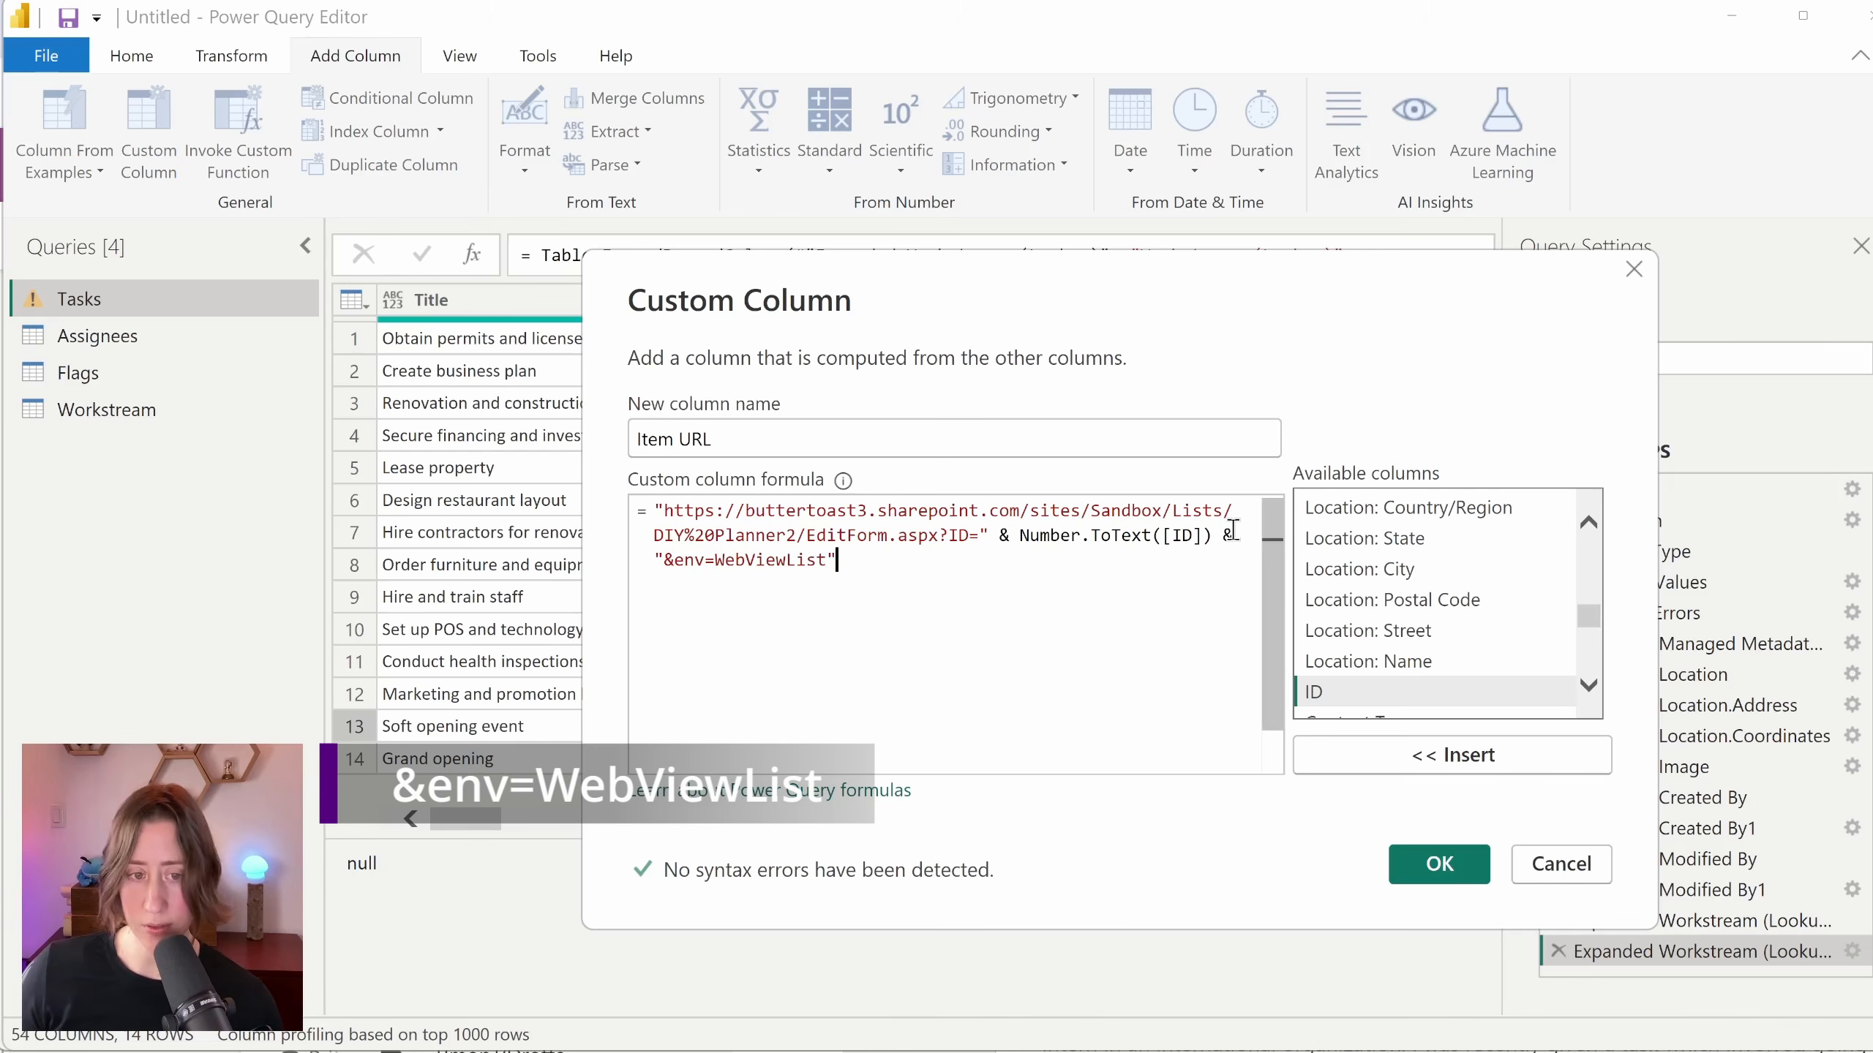
left_click(1437, 865)
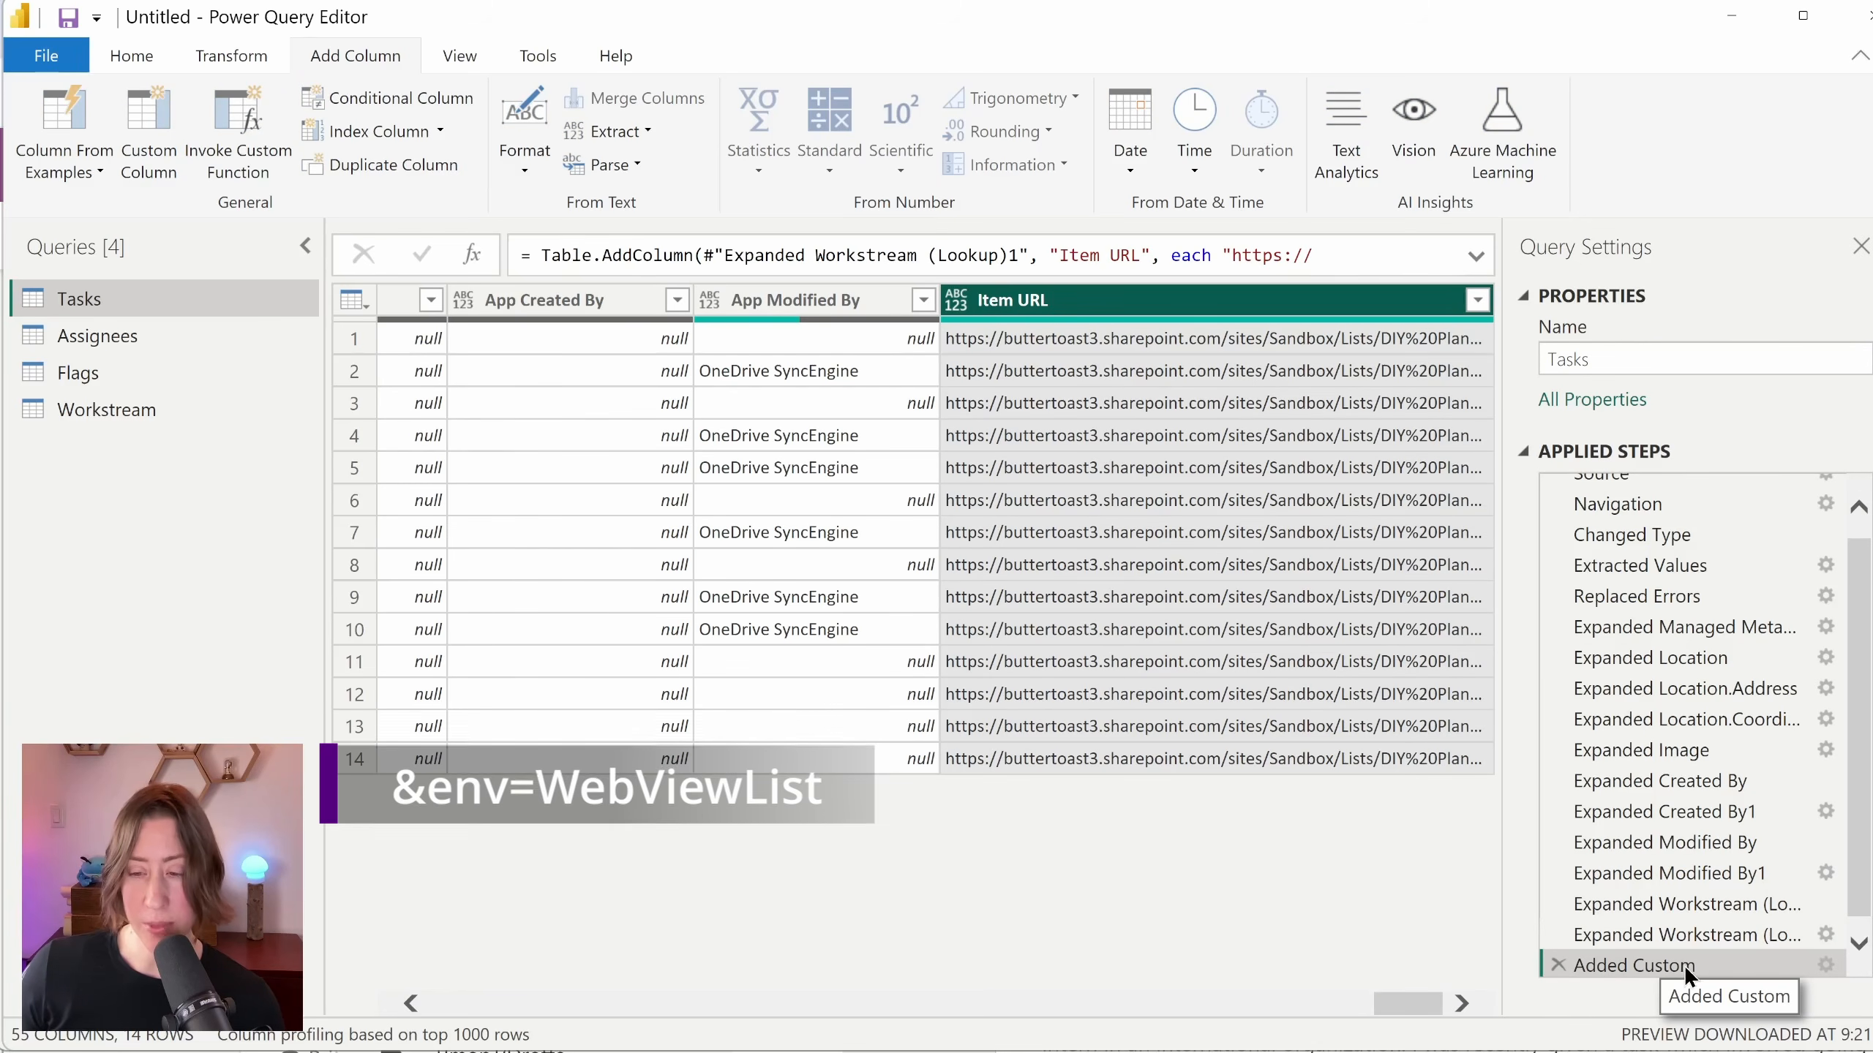
Step: Rename the Added Custom step of the Tasks query to CUSTOM - item url
right_click(1685, 973)
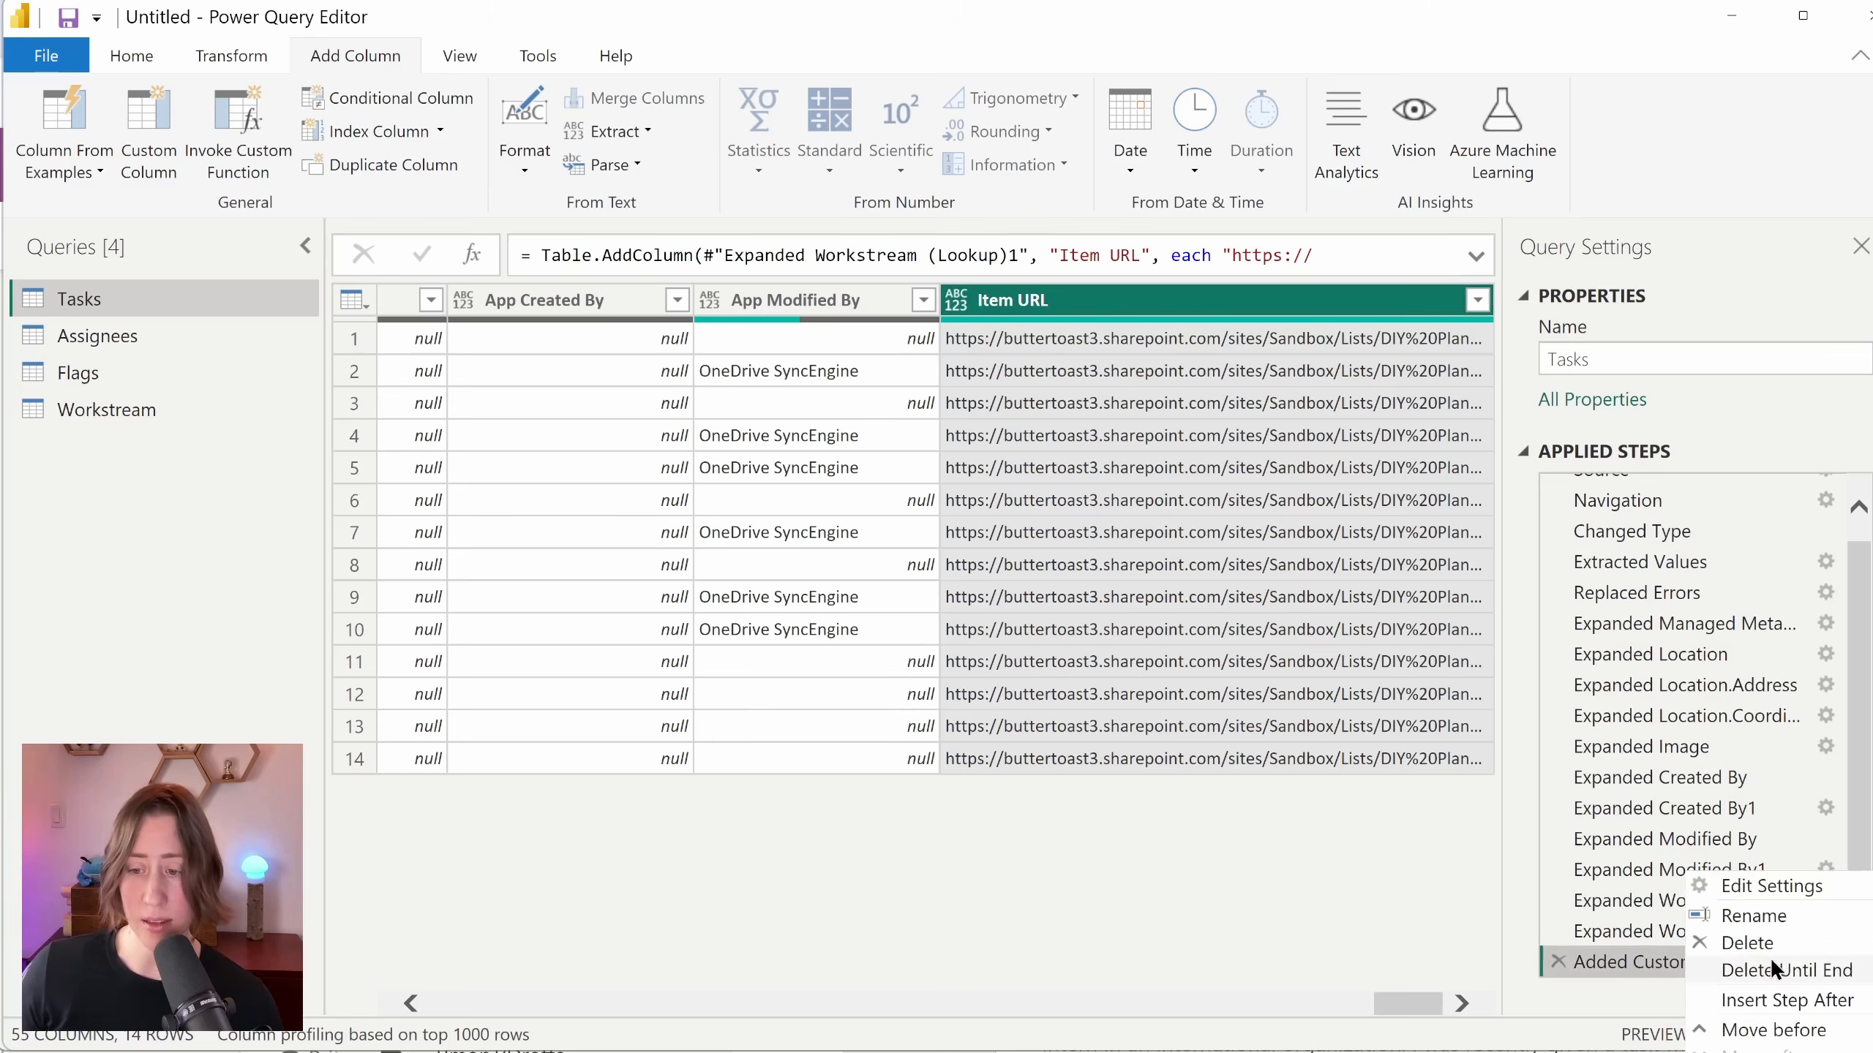
left_click(1757, 1052)
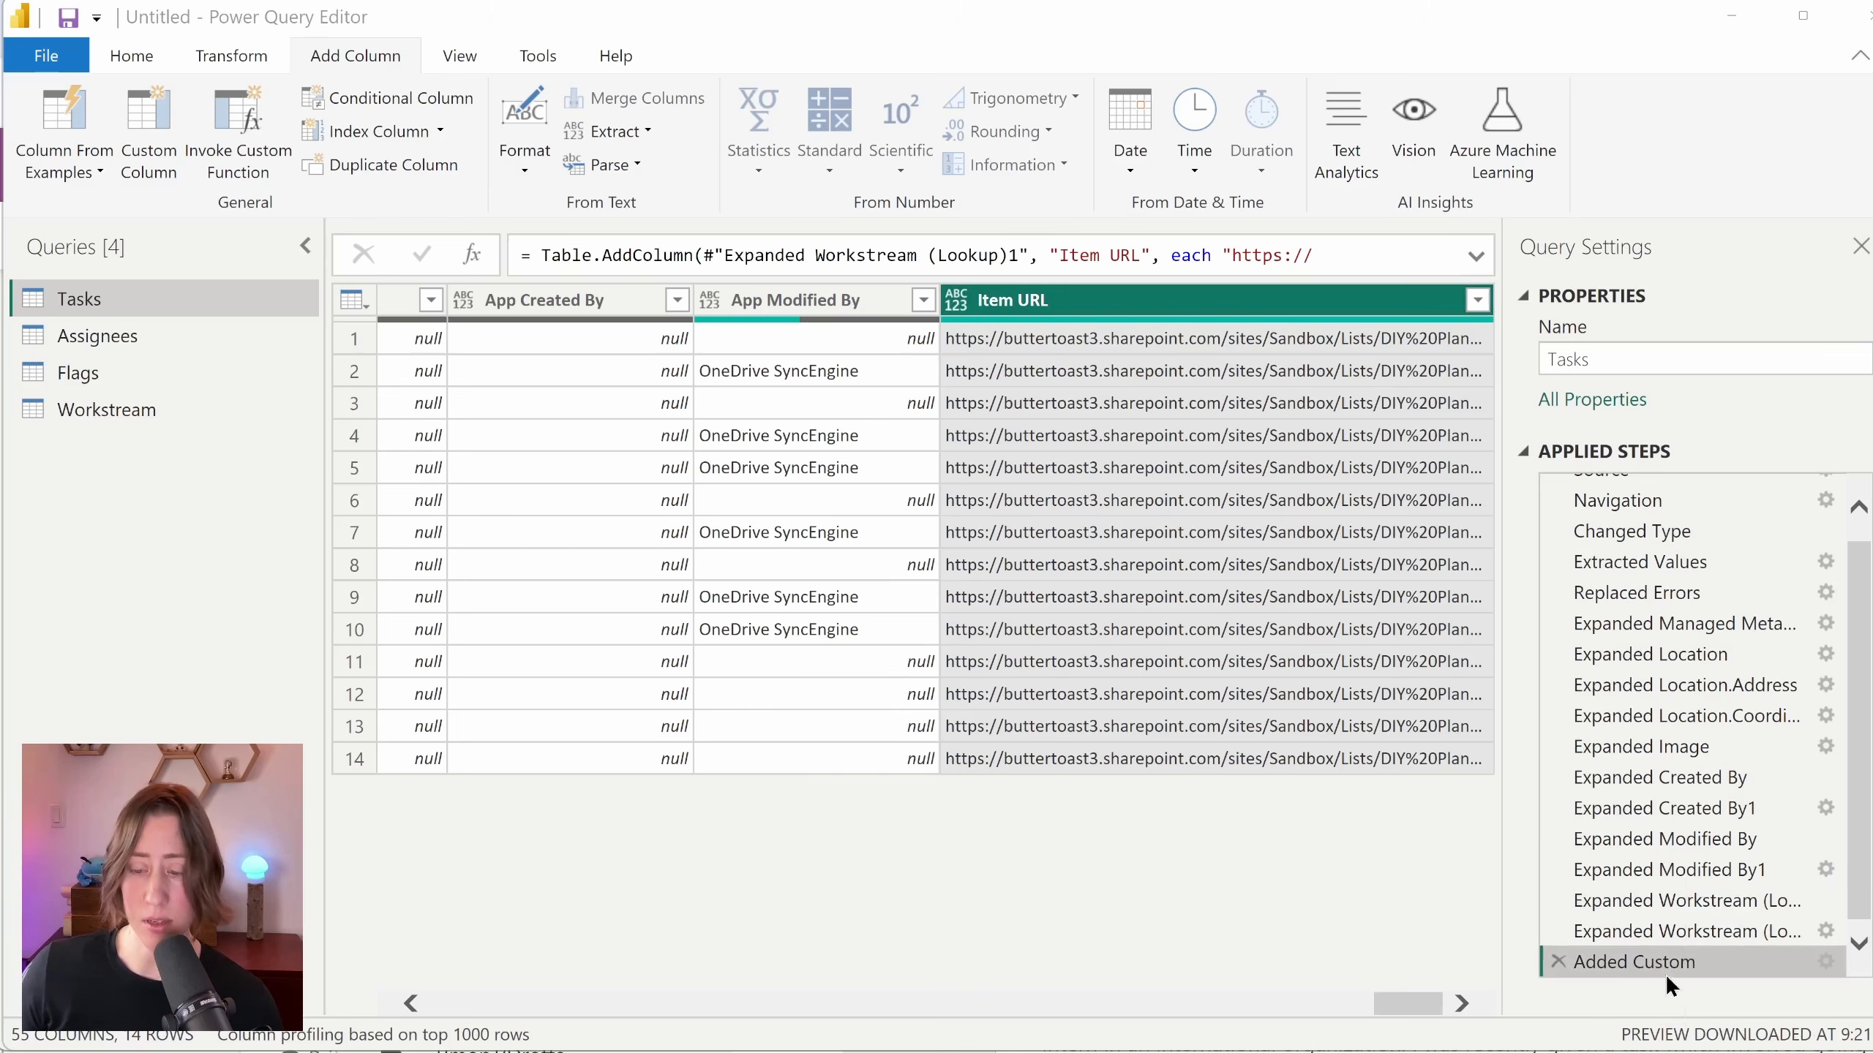
type("CUSTOM")
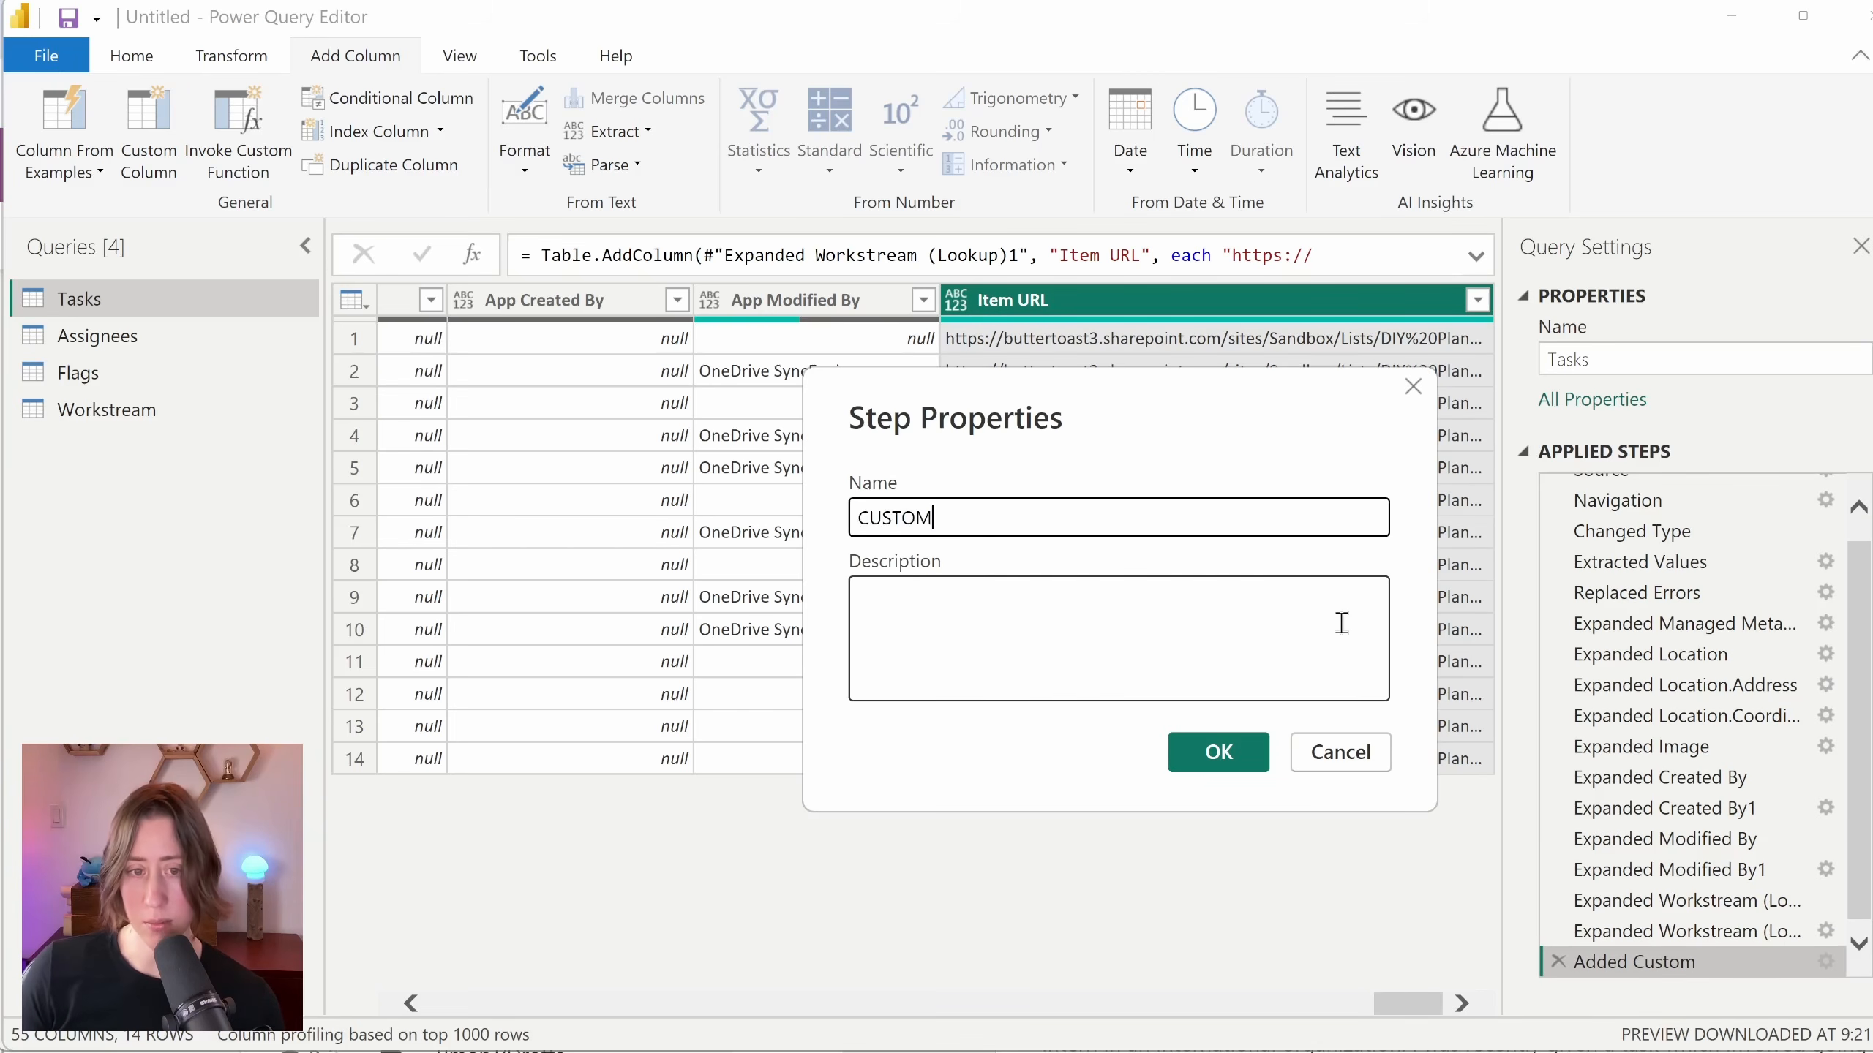
type(" - item url")
left_click(1232, 750)
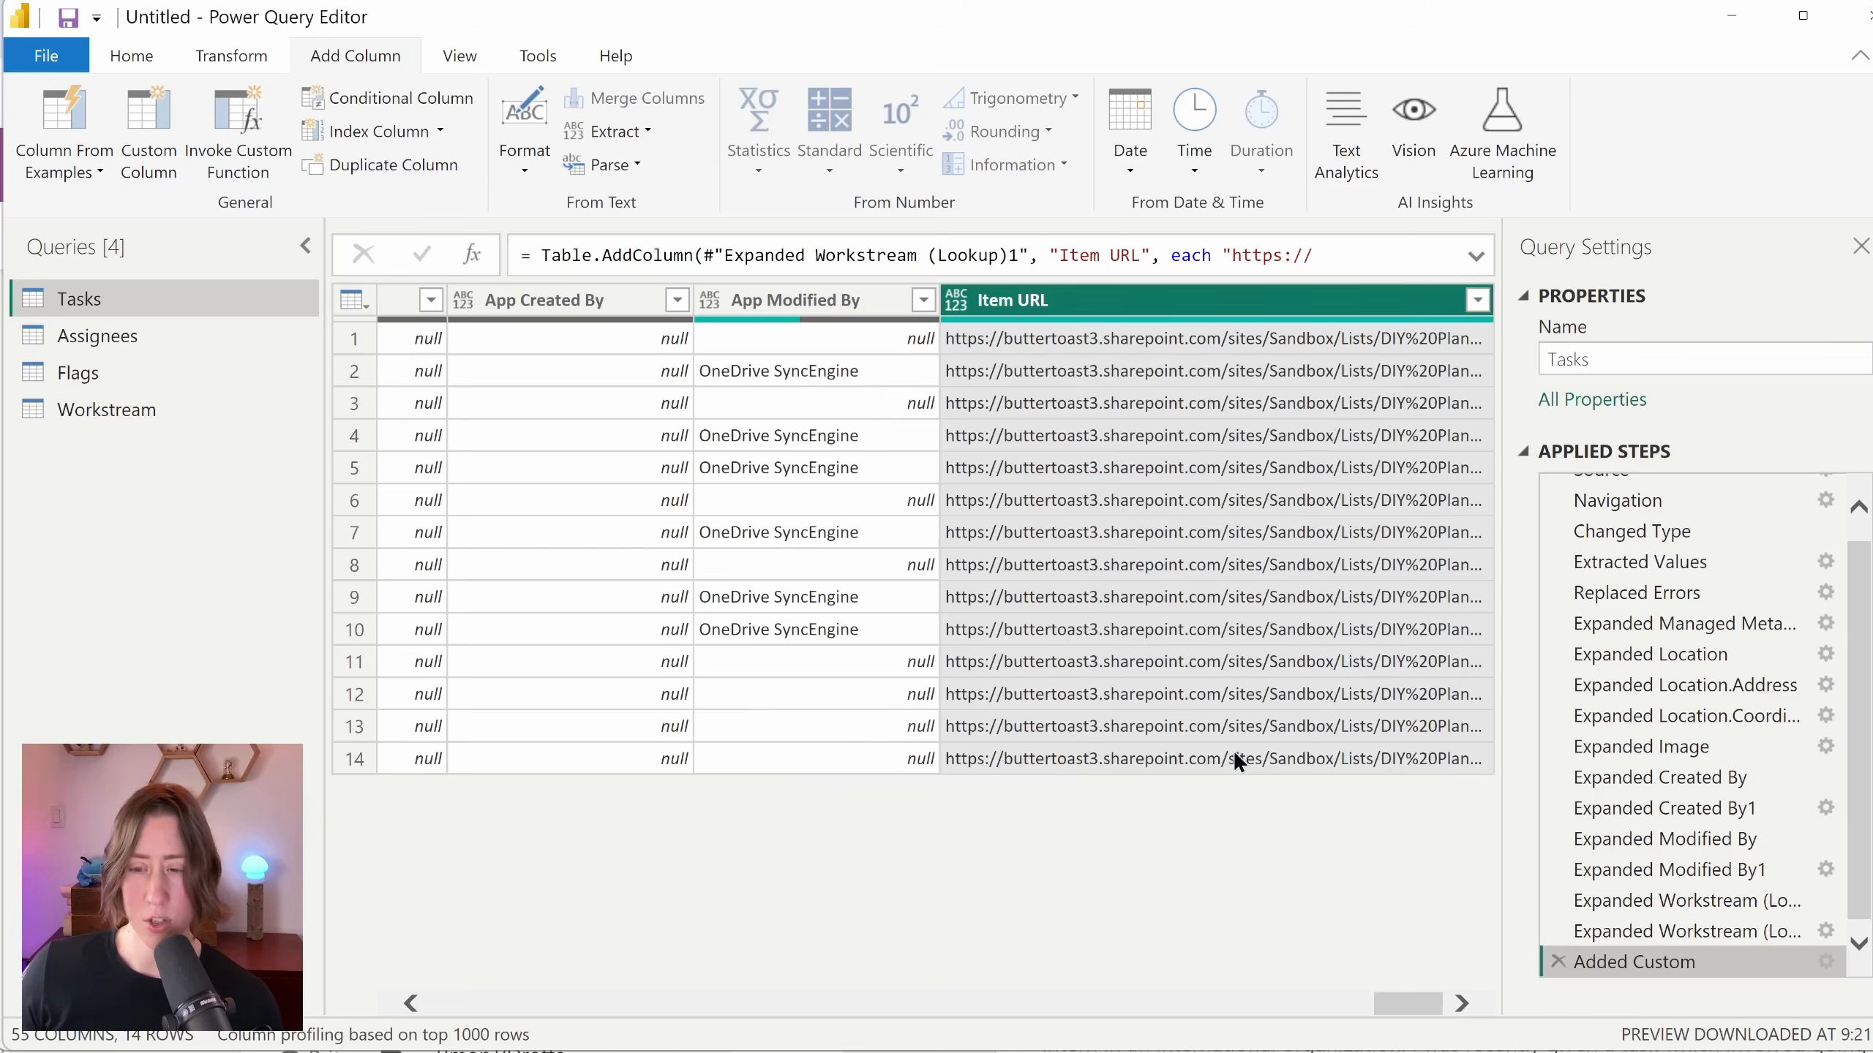
Step: Copy the Item URL value of row 14, open it in a new browser tab and look through the item's edit form
left_click(1183, 756)
left_click_drag(1371, 879, 347, 865)
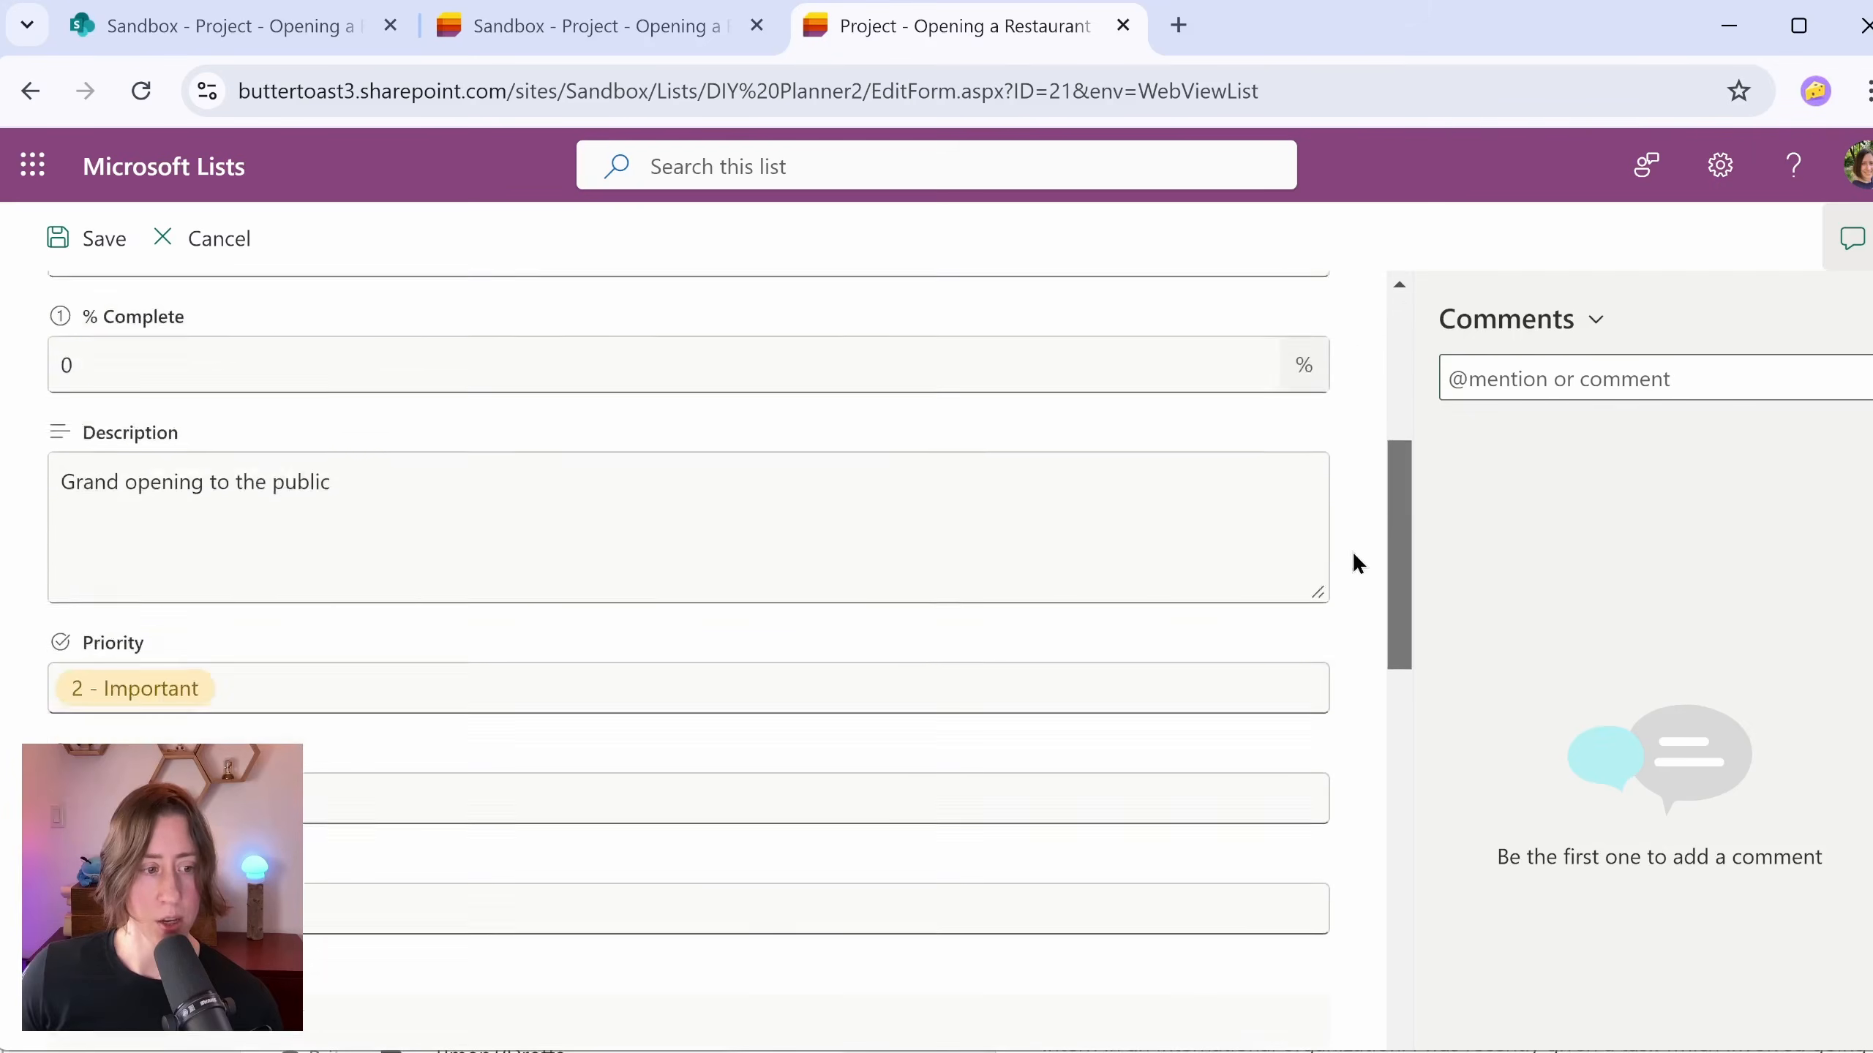
scroll(1349, 560, "down", 10)
scroll(1319, 830, "up", 10)
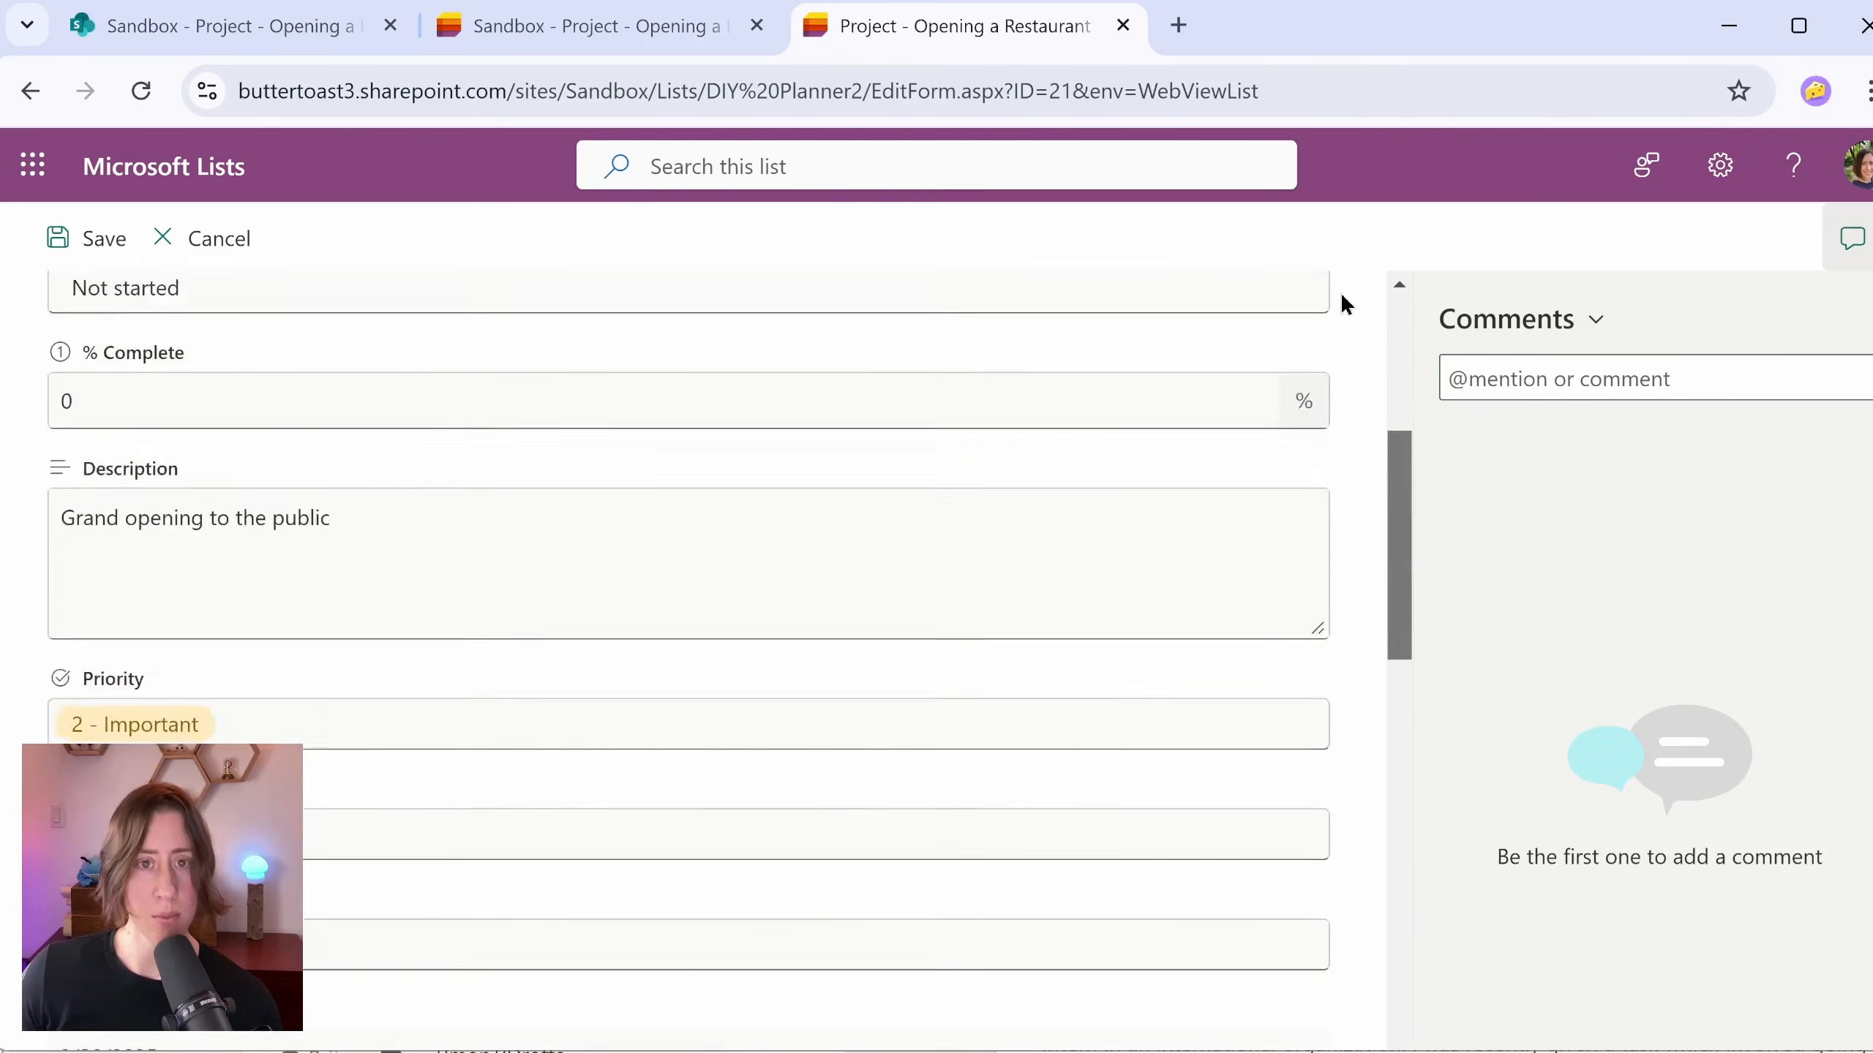
Step: Change EditForm to DispForm in the opened item's web address, load it and look through the display form
left_click(980, 90)
left_click_drag(980, 91, 941, 91)
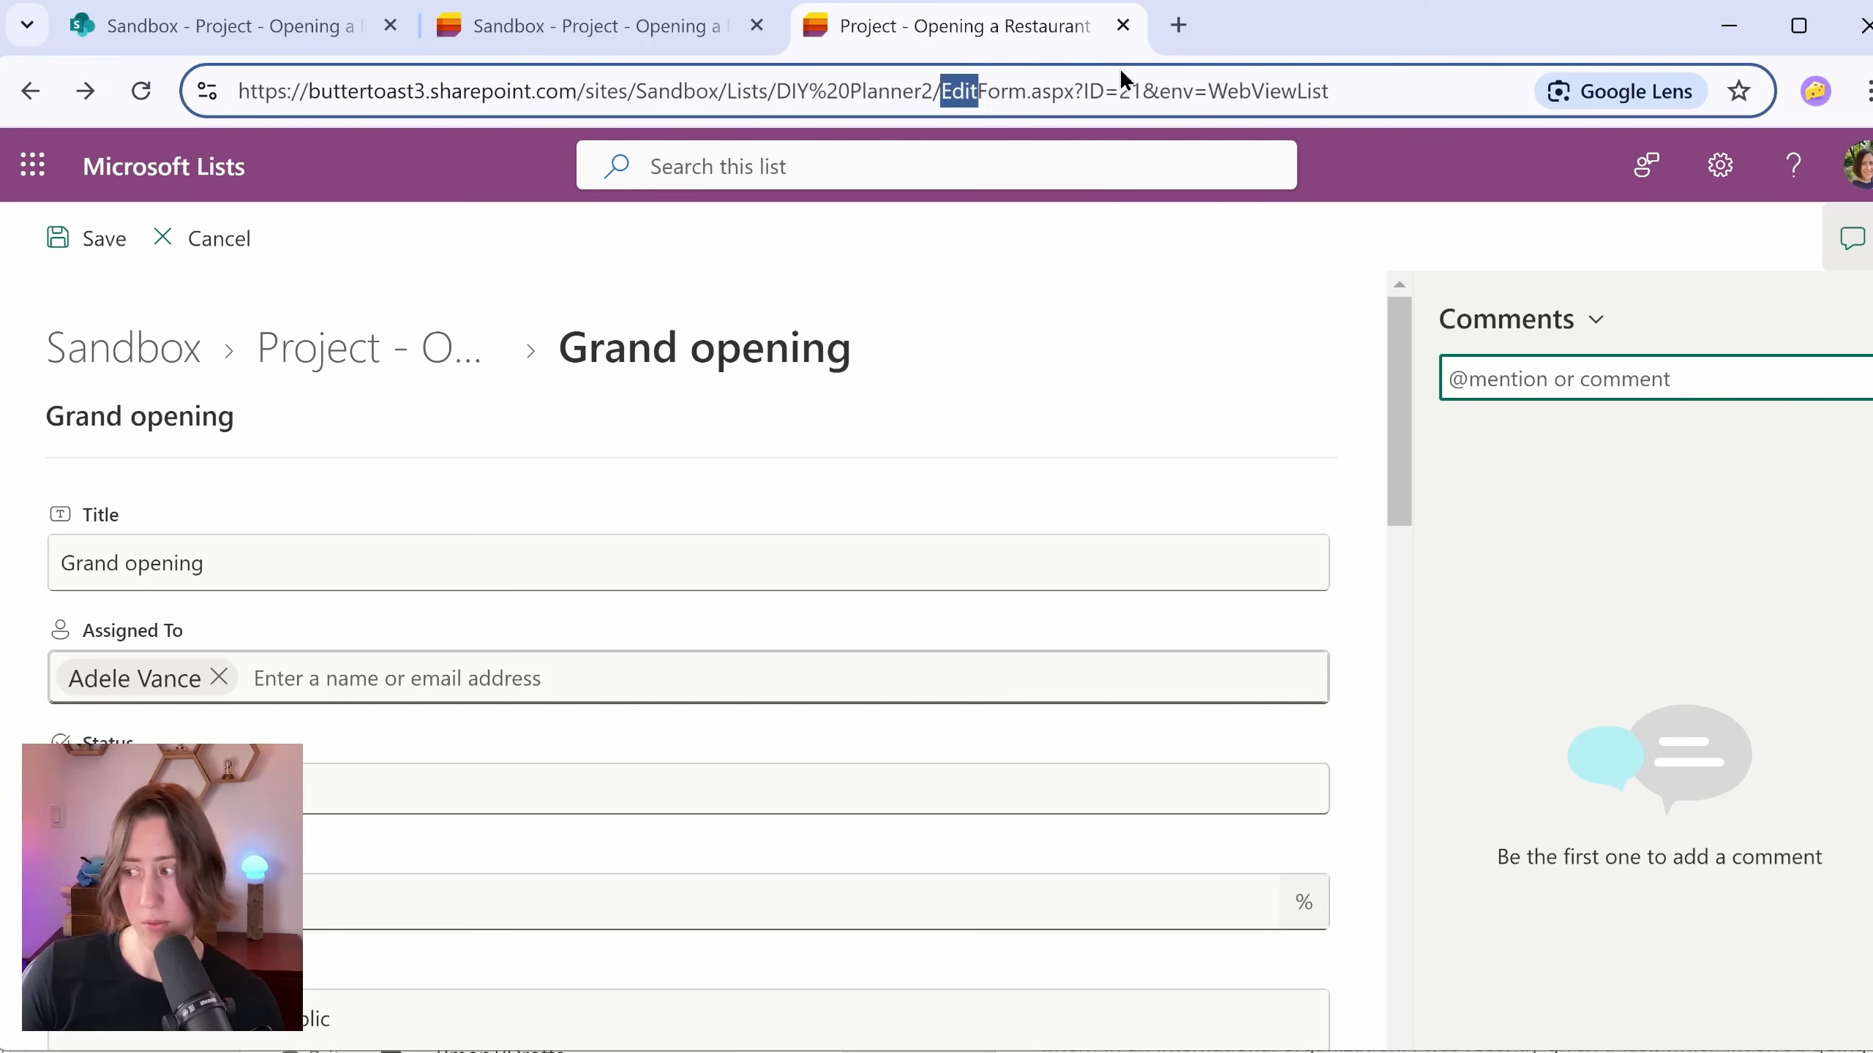
type("Disp")
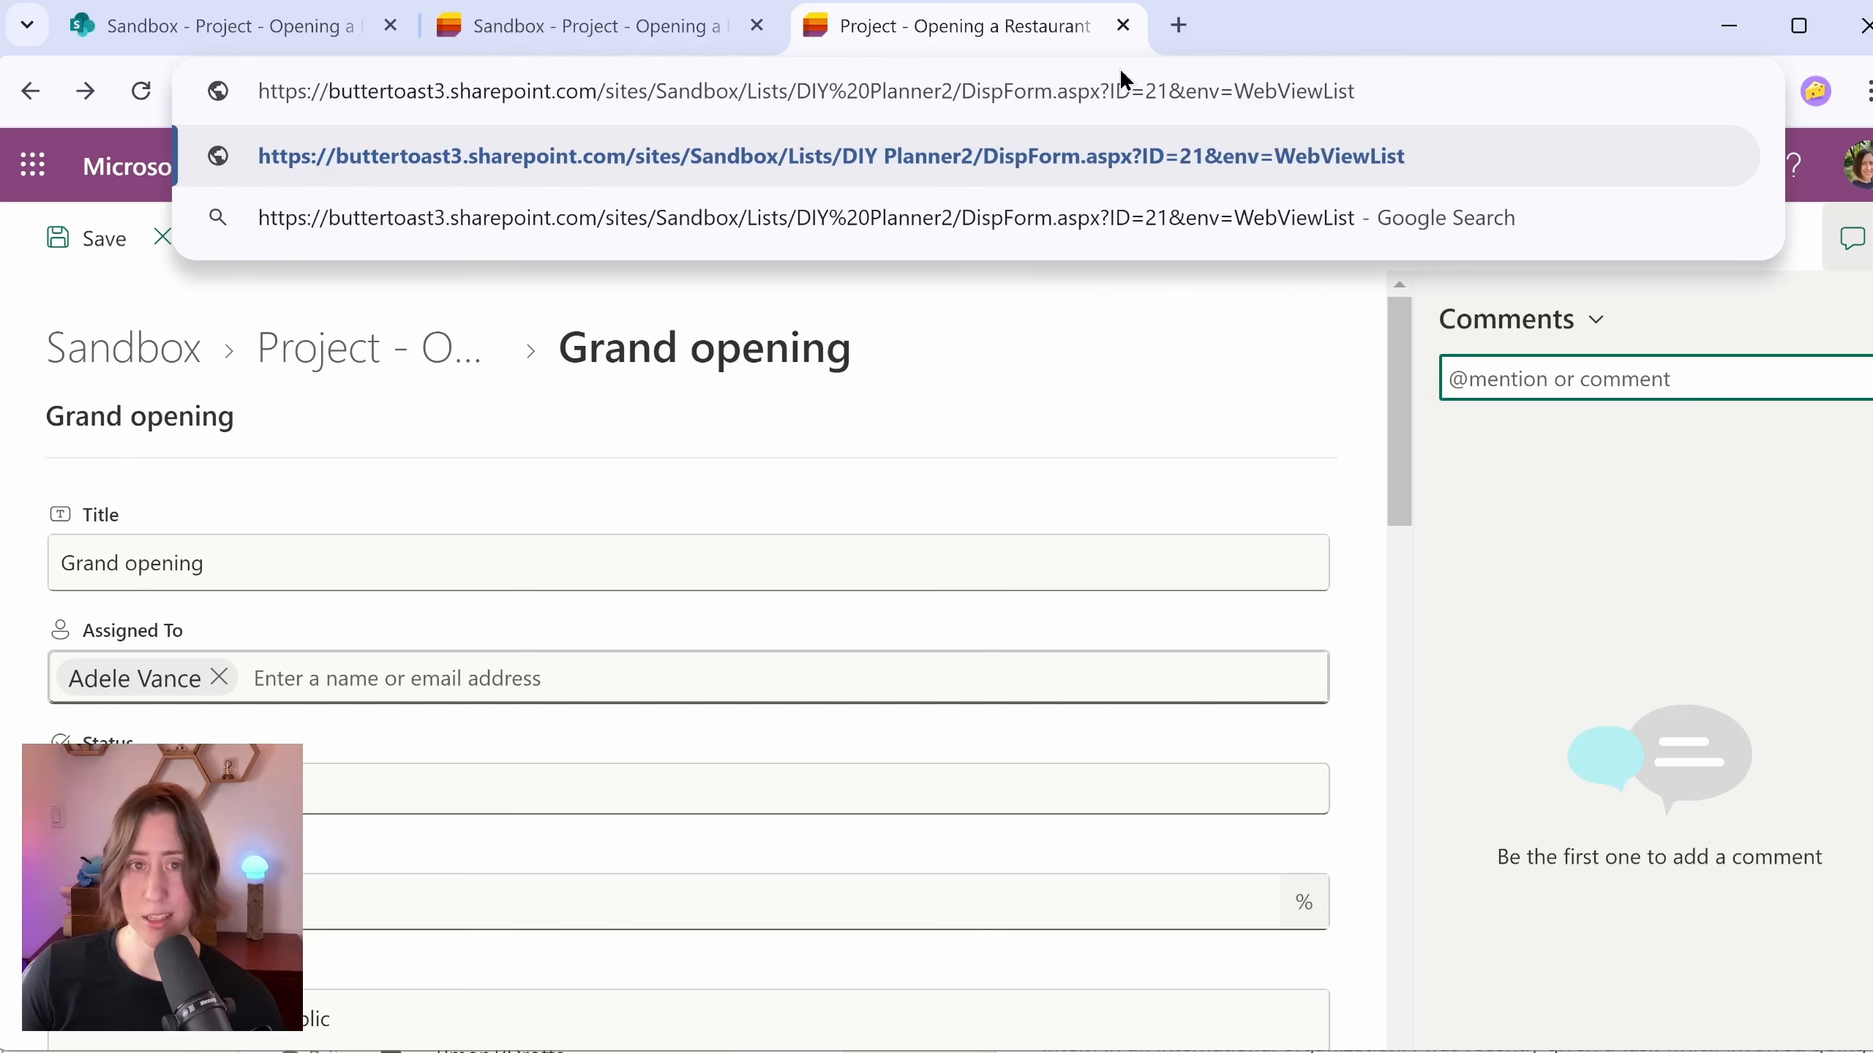
key("Return")
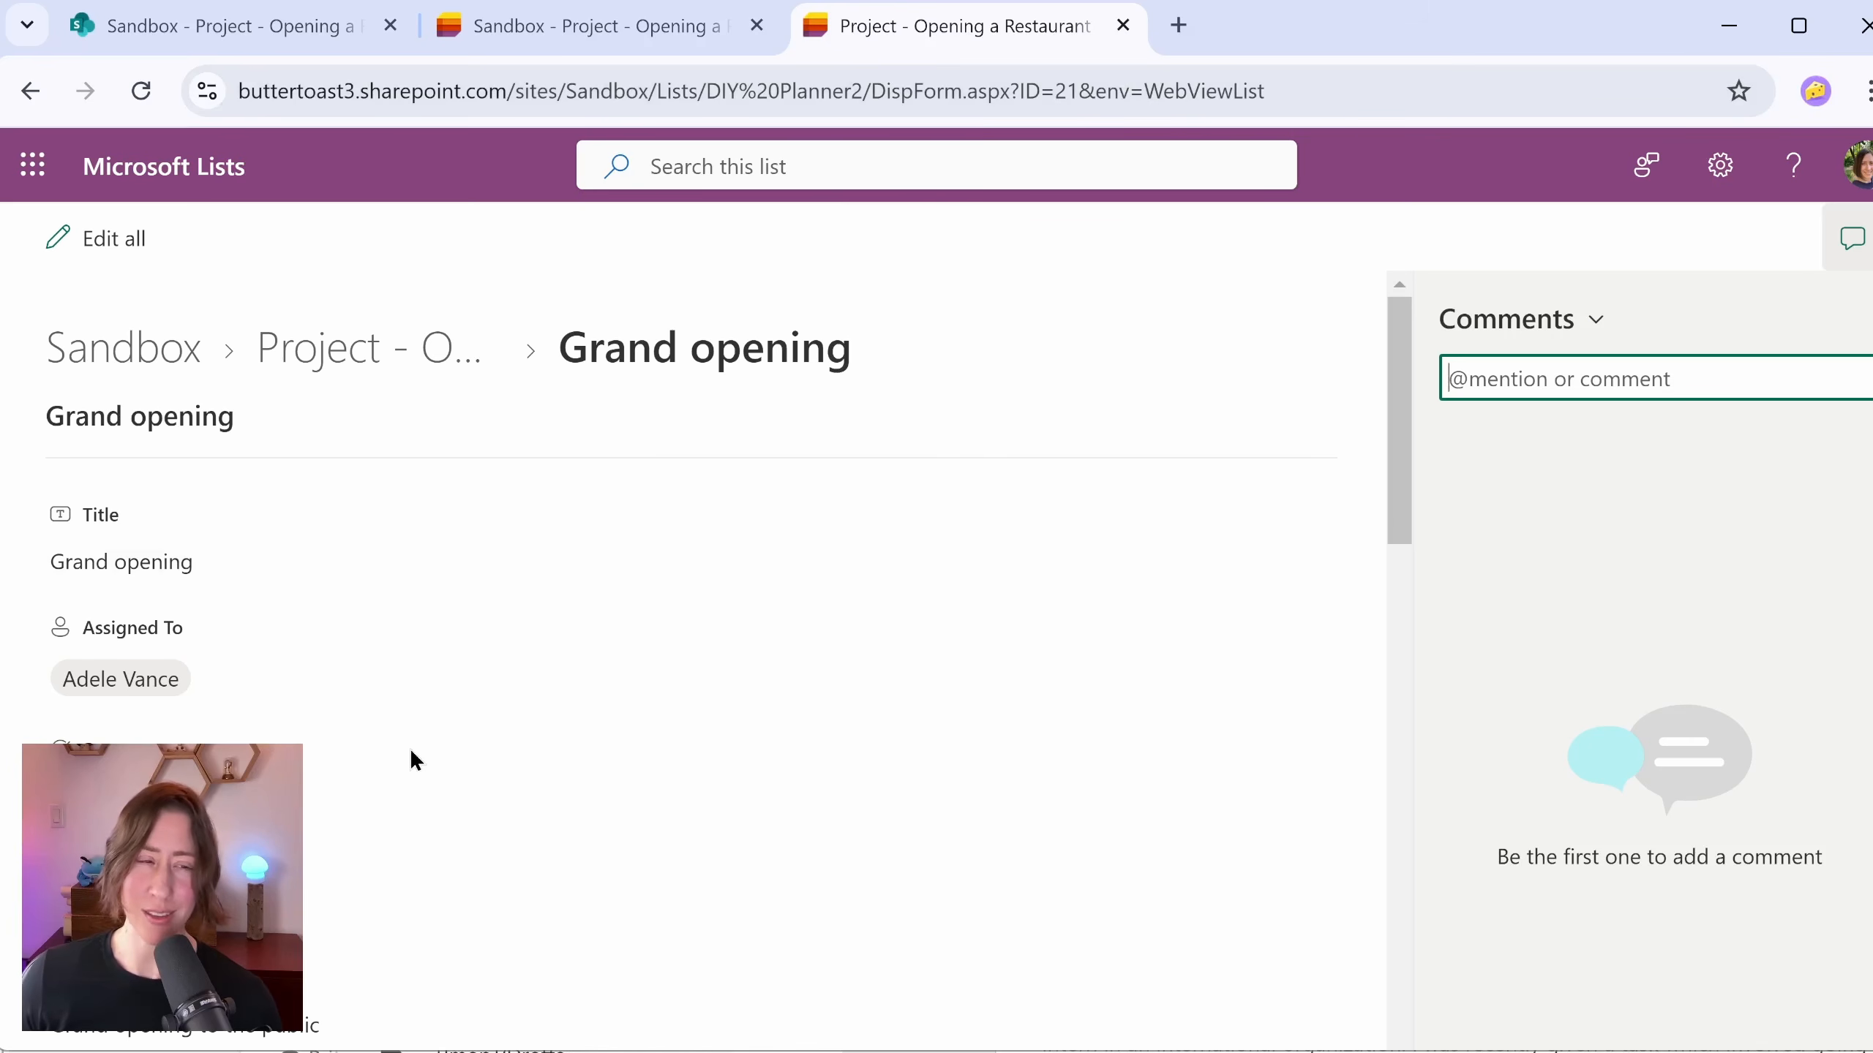
scroll(580, 698, "down", 10)
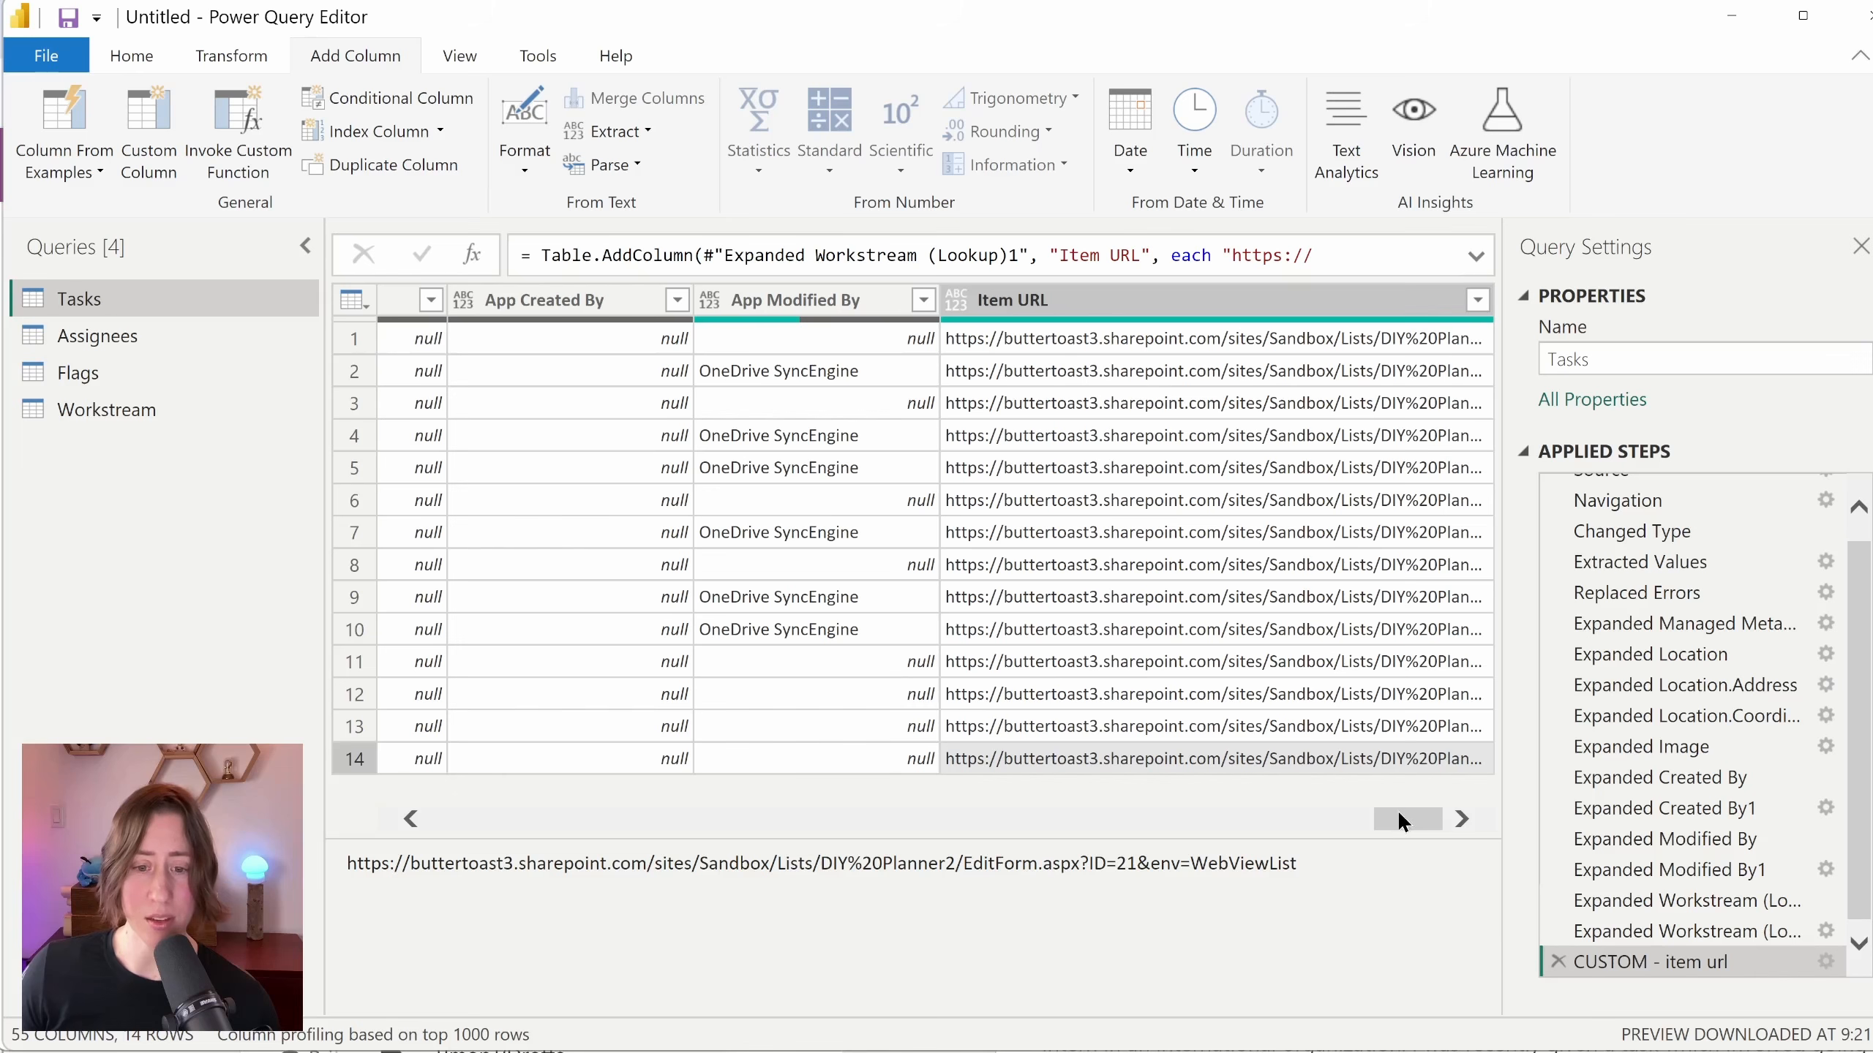
Step: Open the Renovation and construction item from the All tasks view in the browser and find its Image field
left_click_drag(1395, 810, 1375, 812)
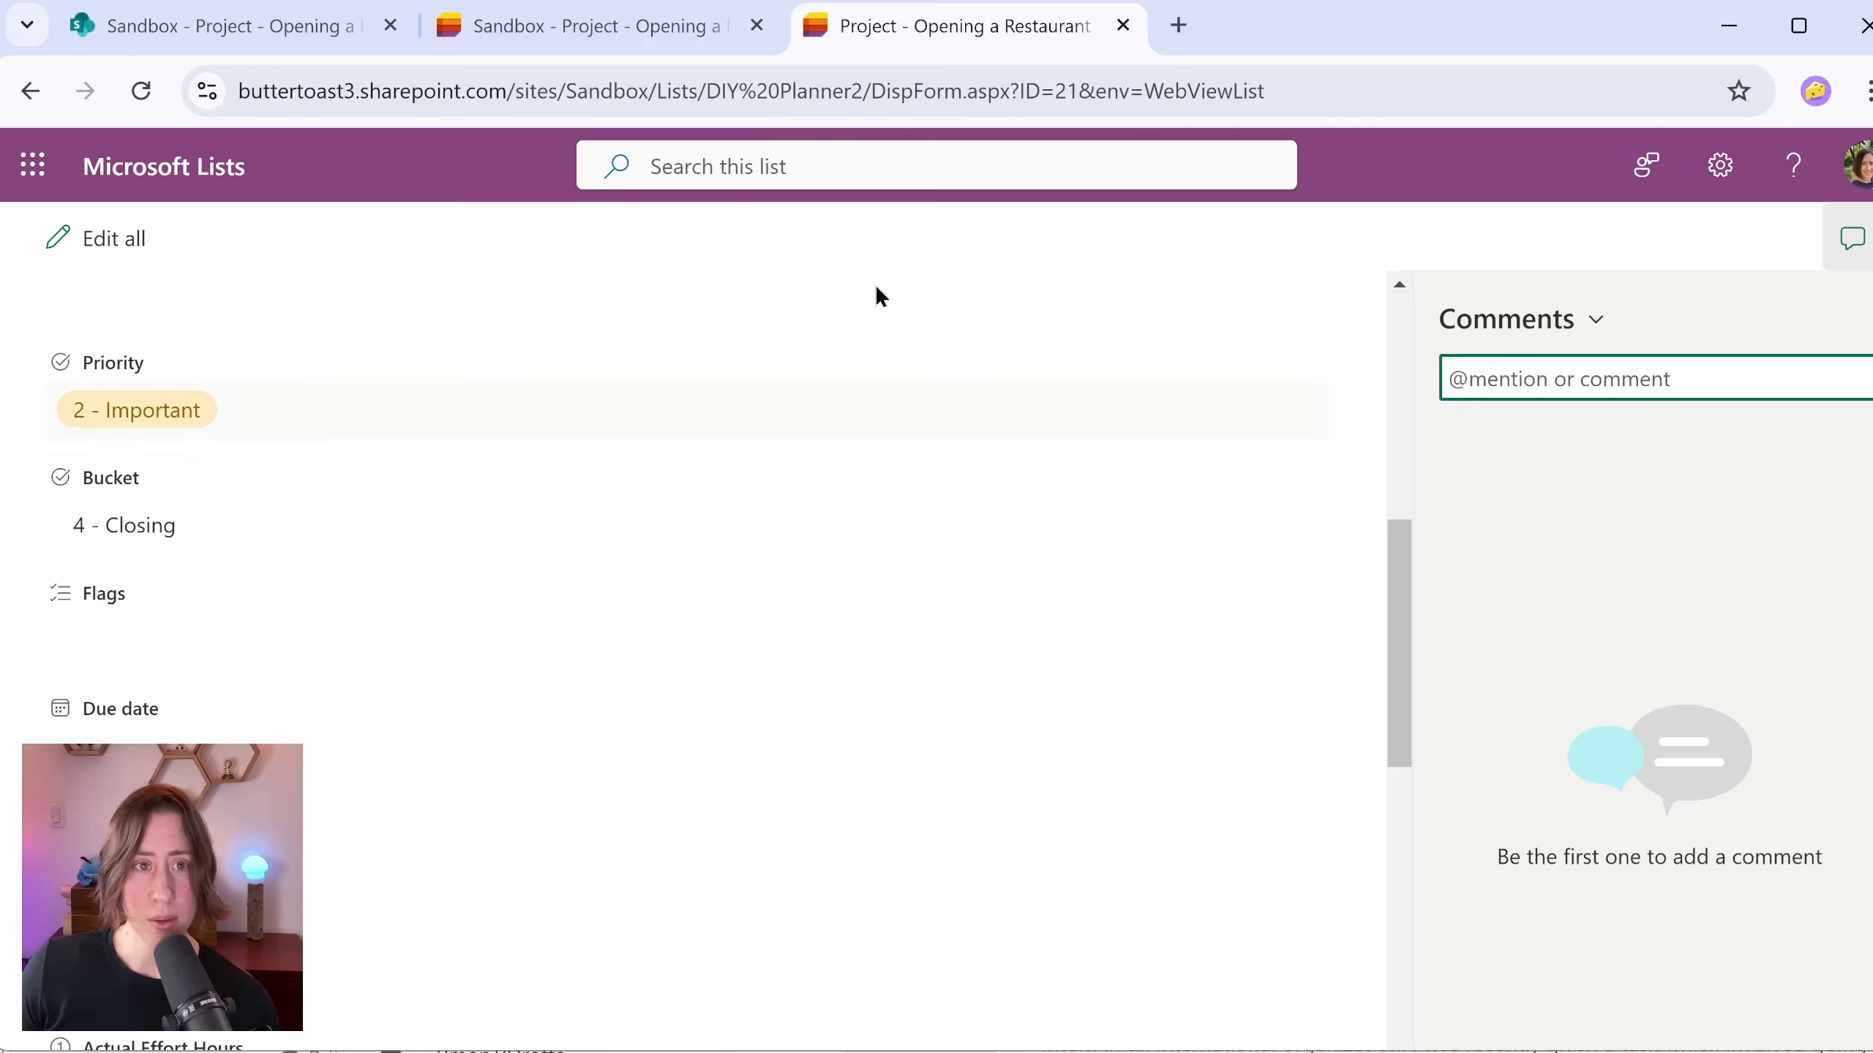
left_click(660, 29)
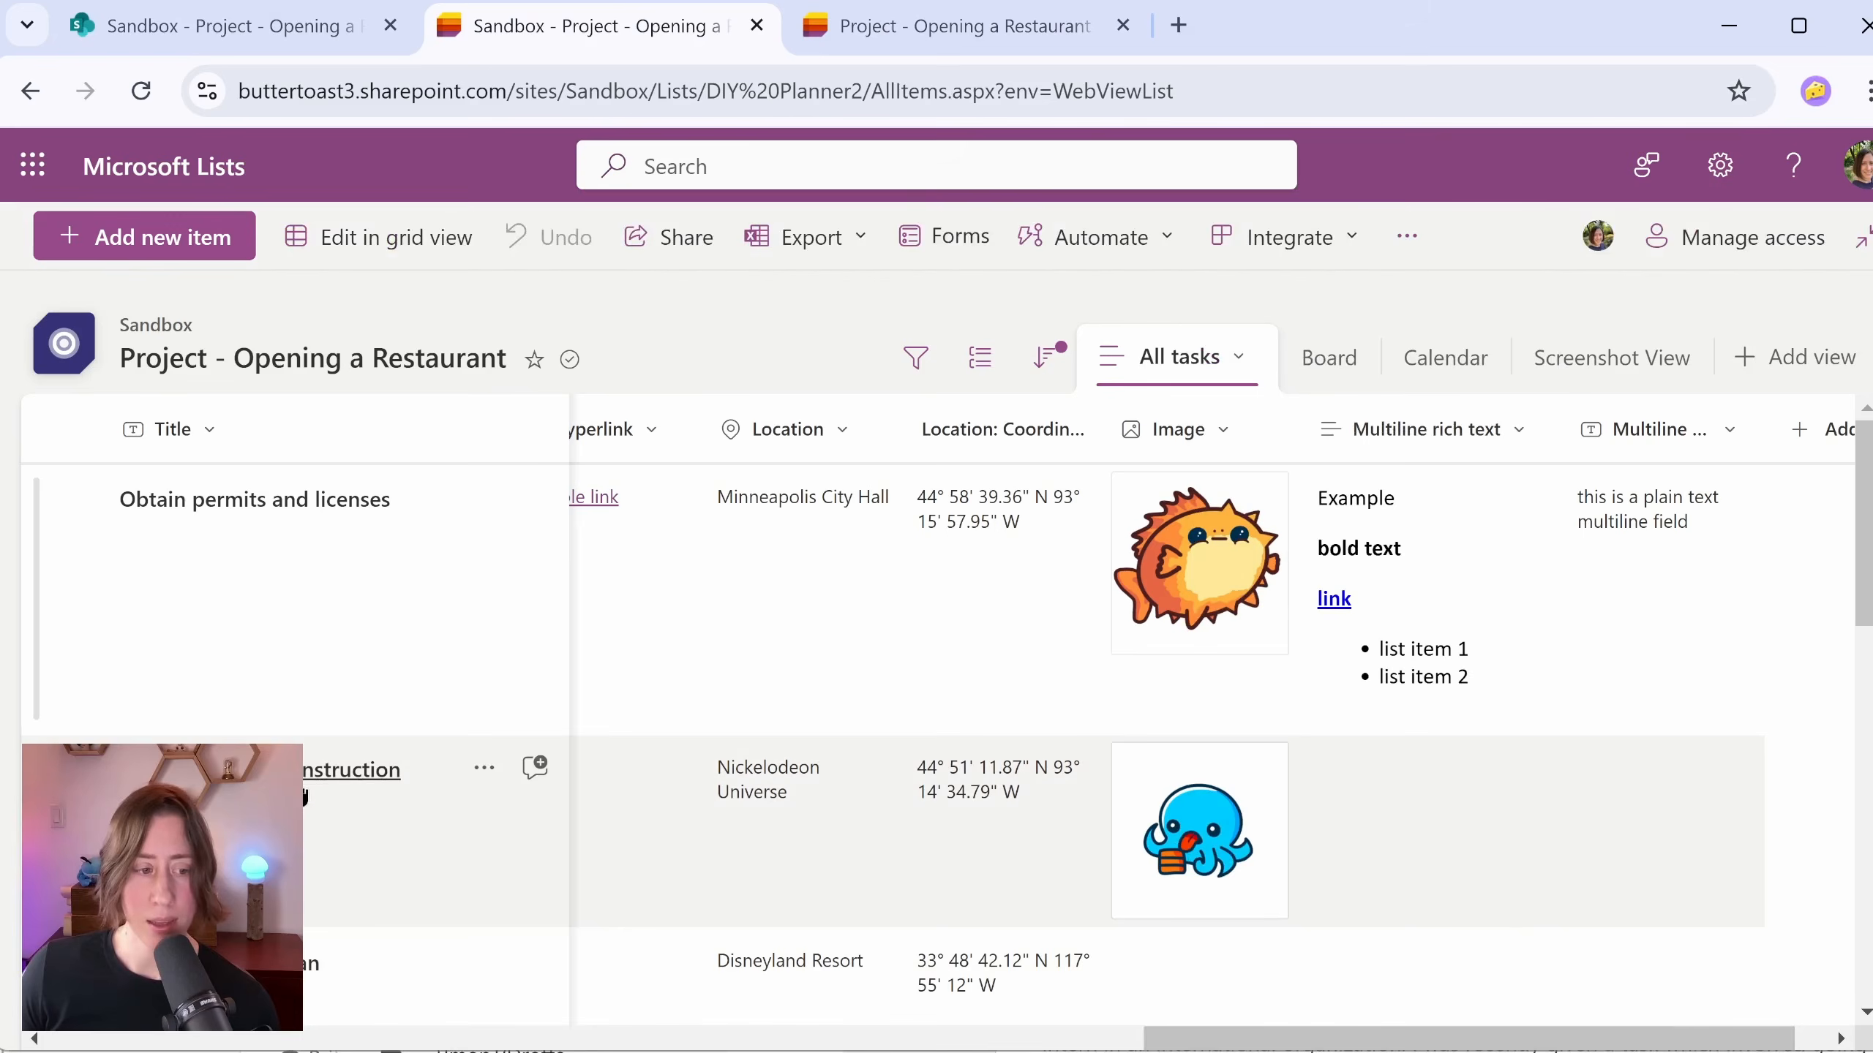
left_click(304, 782)
scroll(1036, 594, "down", 10)
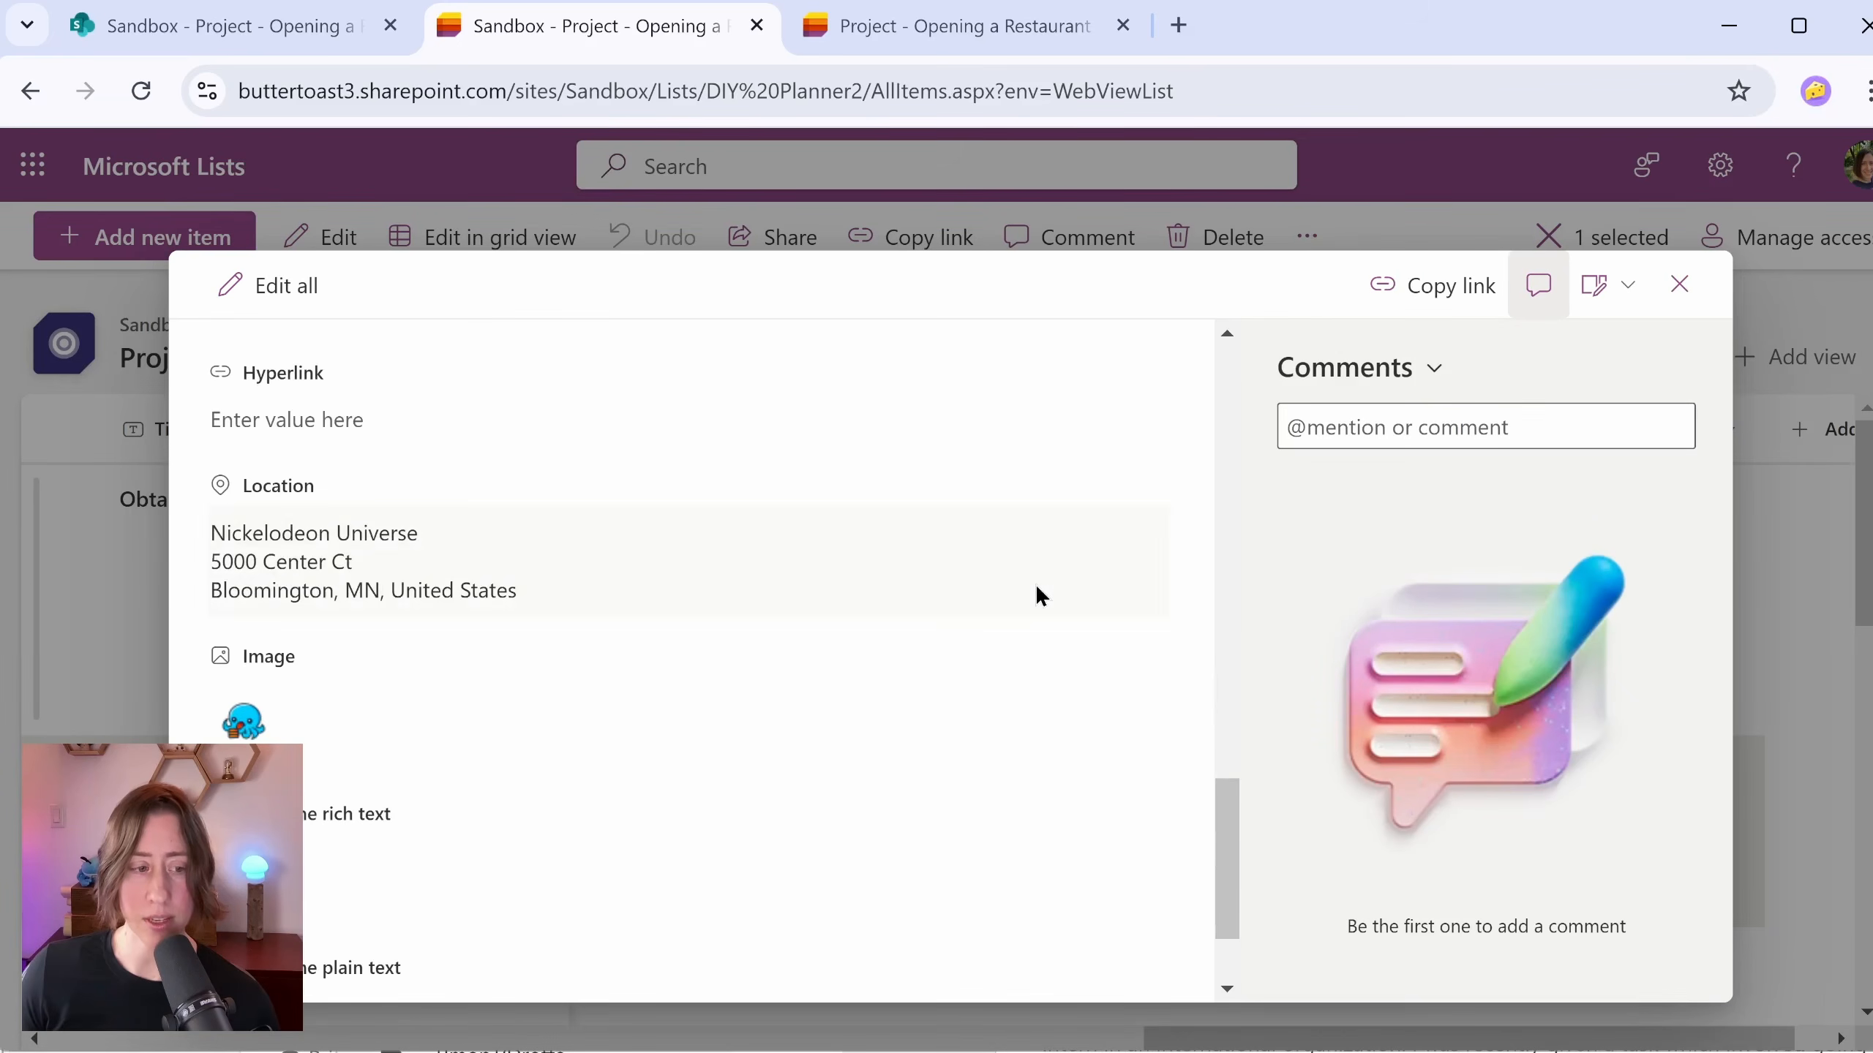
scroll(237, 730, "down", 2)
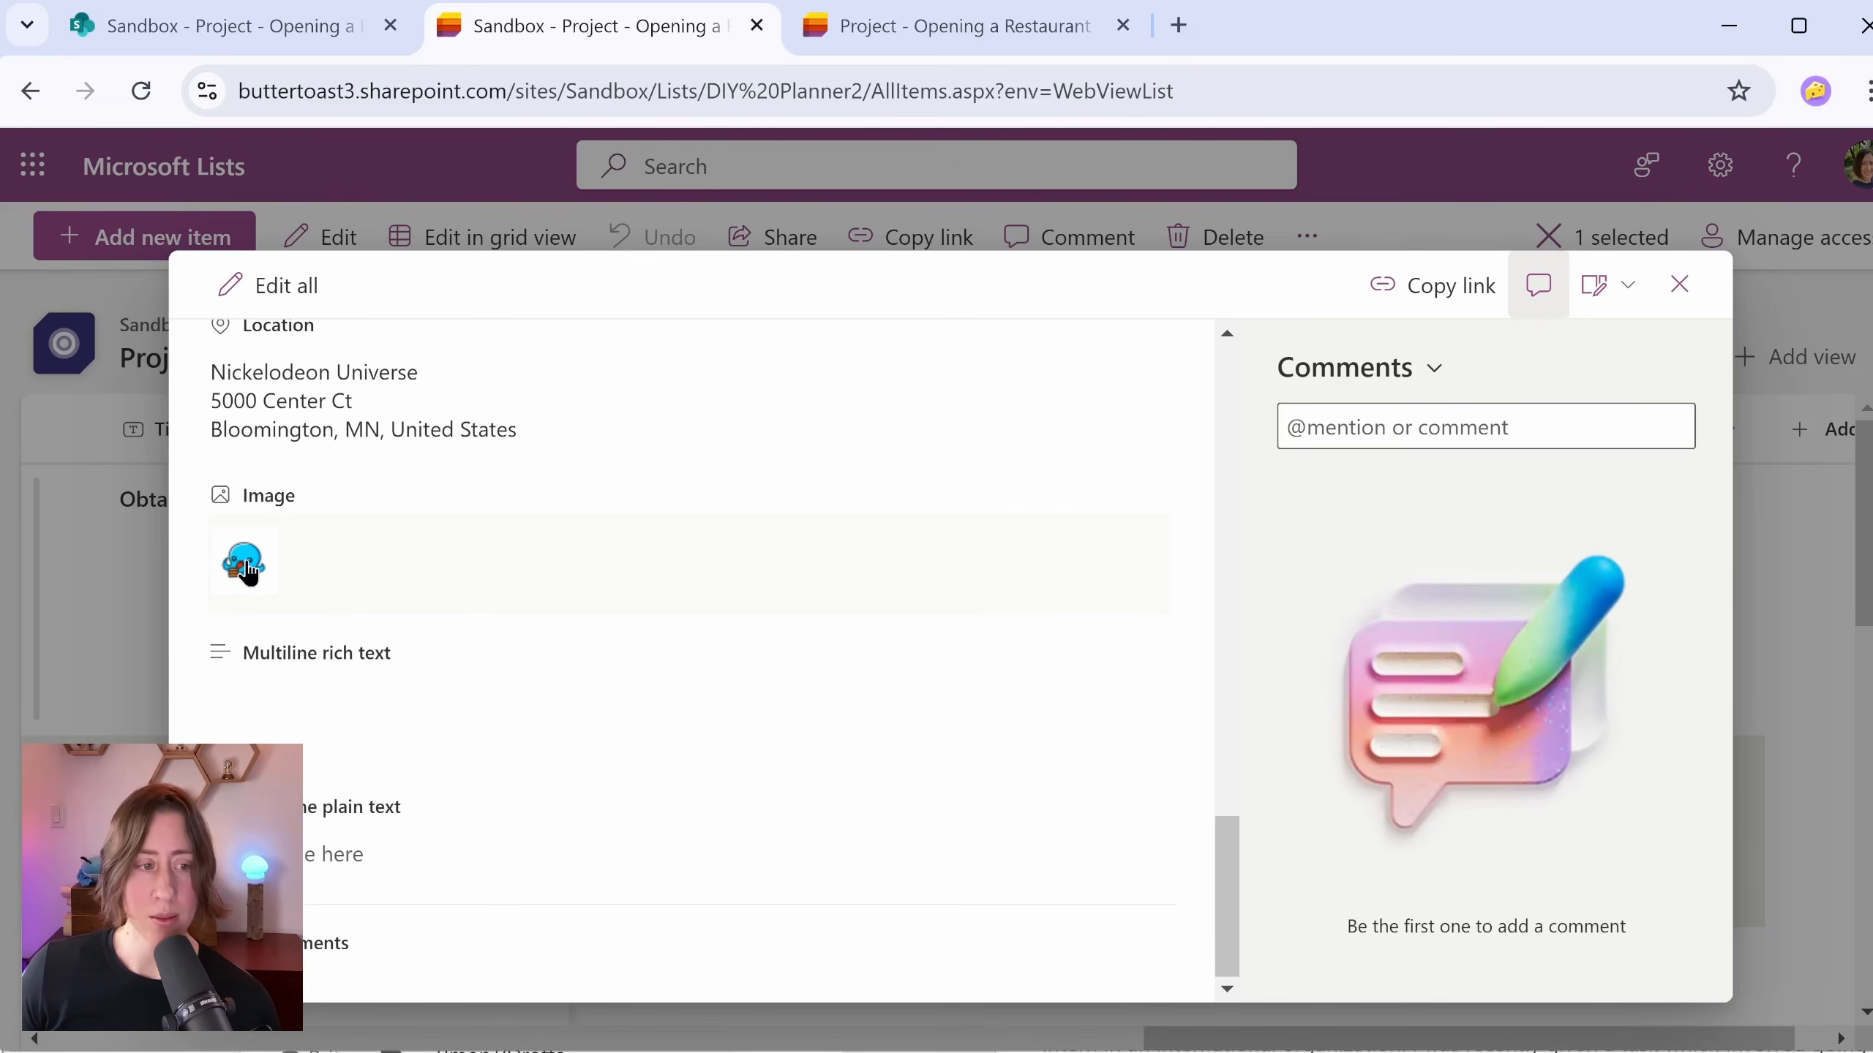
Step: Inspect the octopus image in the item's Image field, copy the link address of its source, and paste it into Notepad
right_click(248, 566)
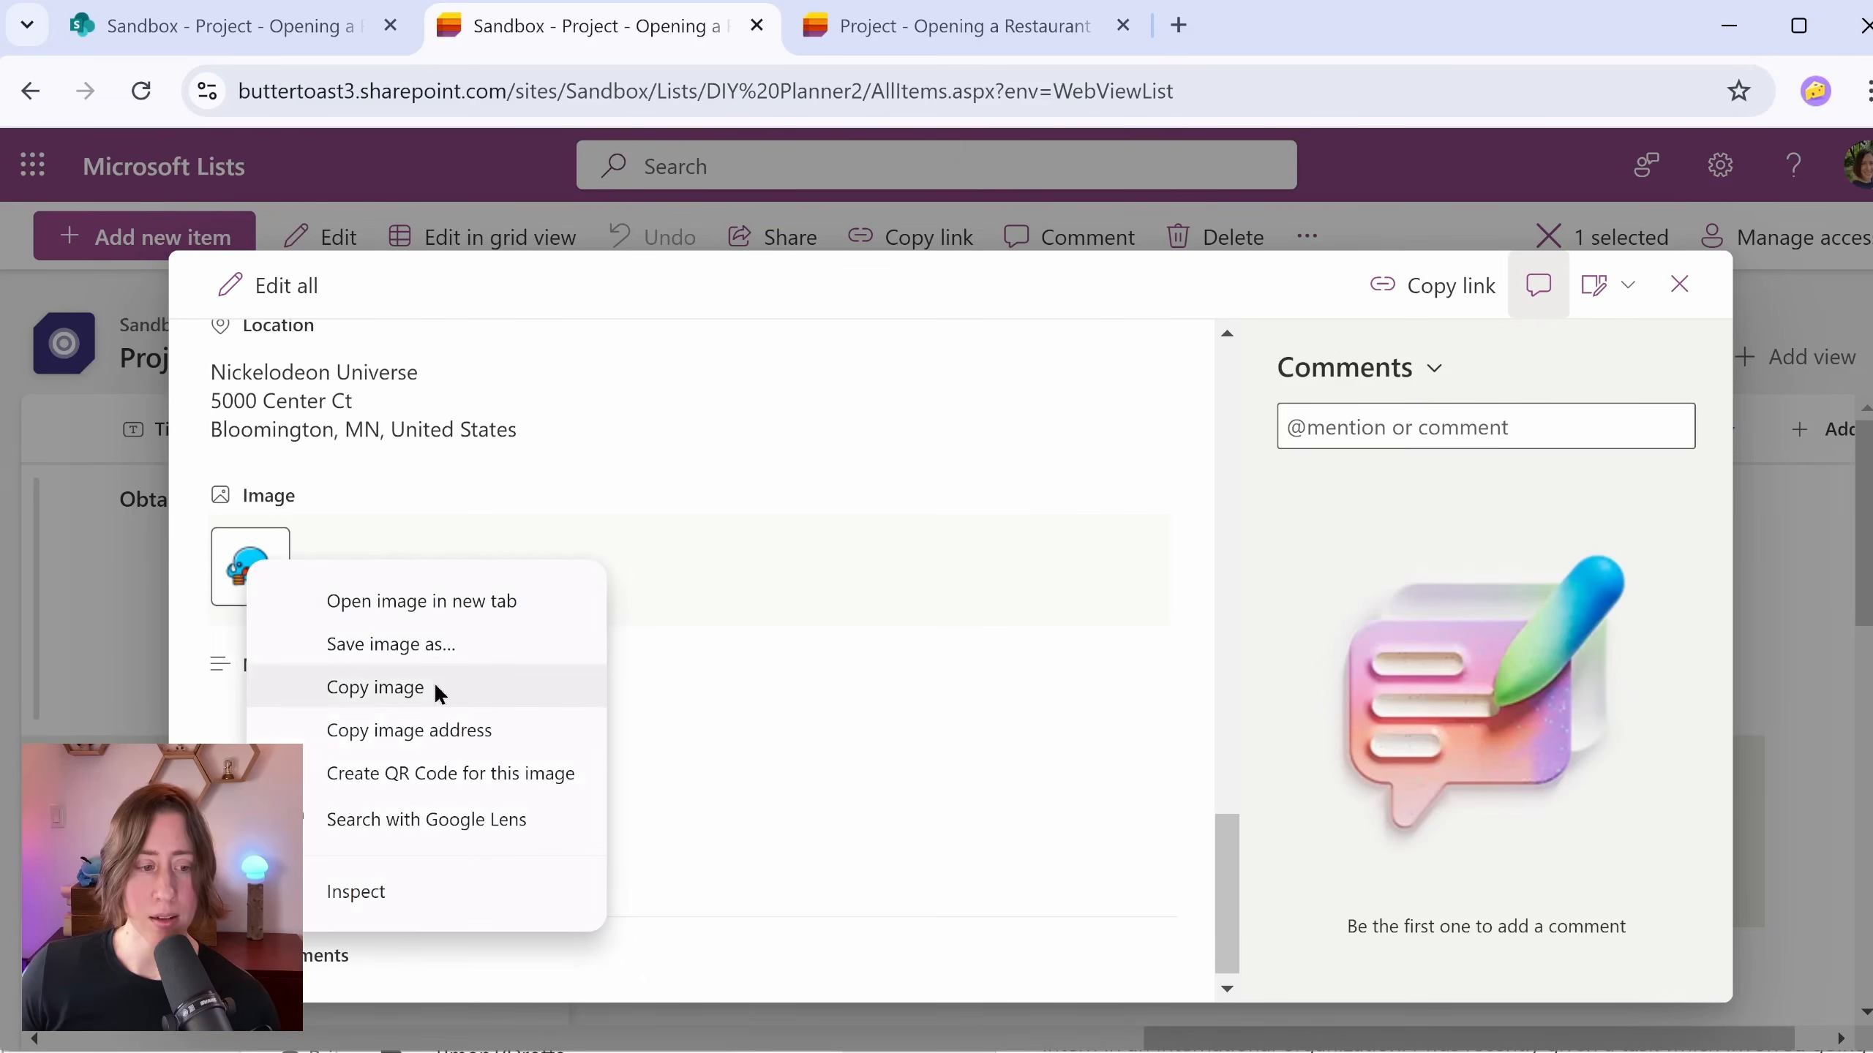
left_click(457, 889)
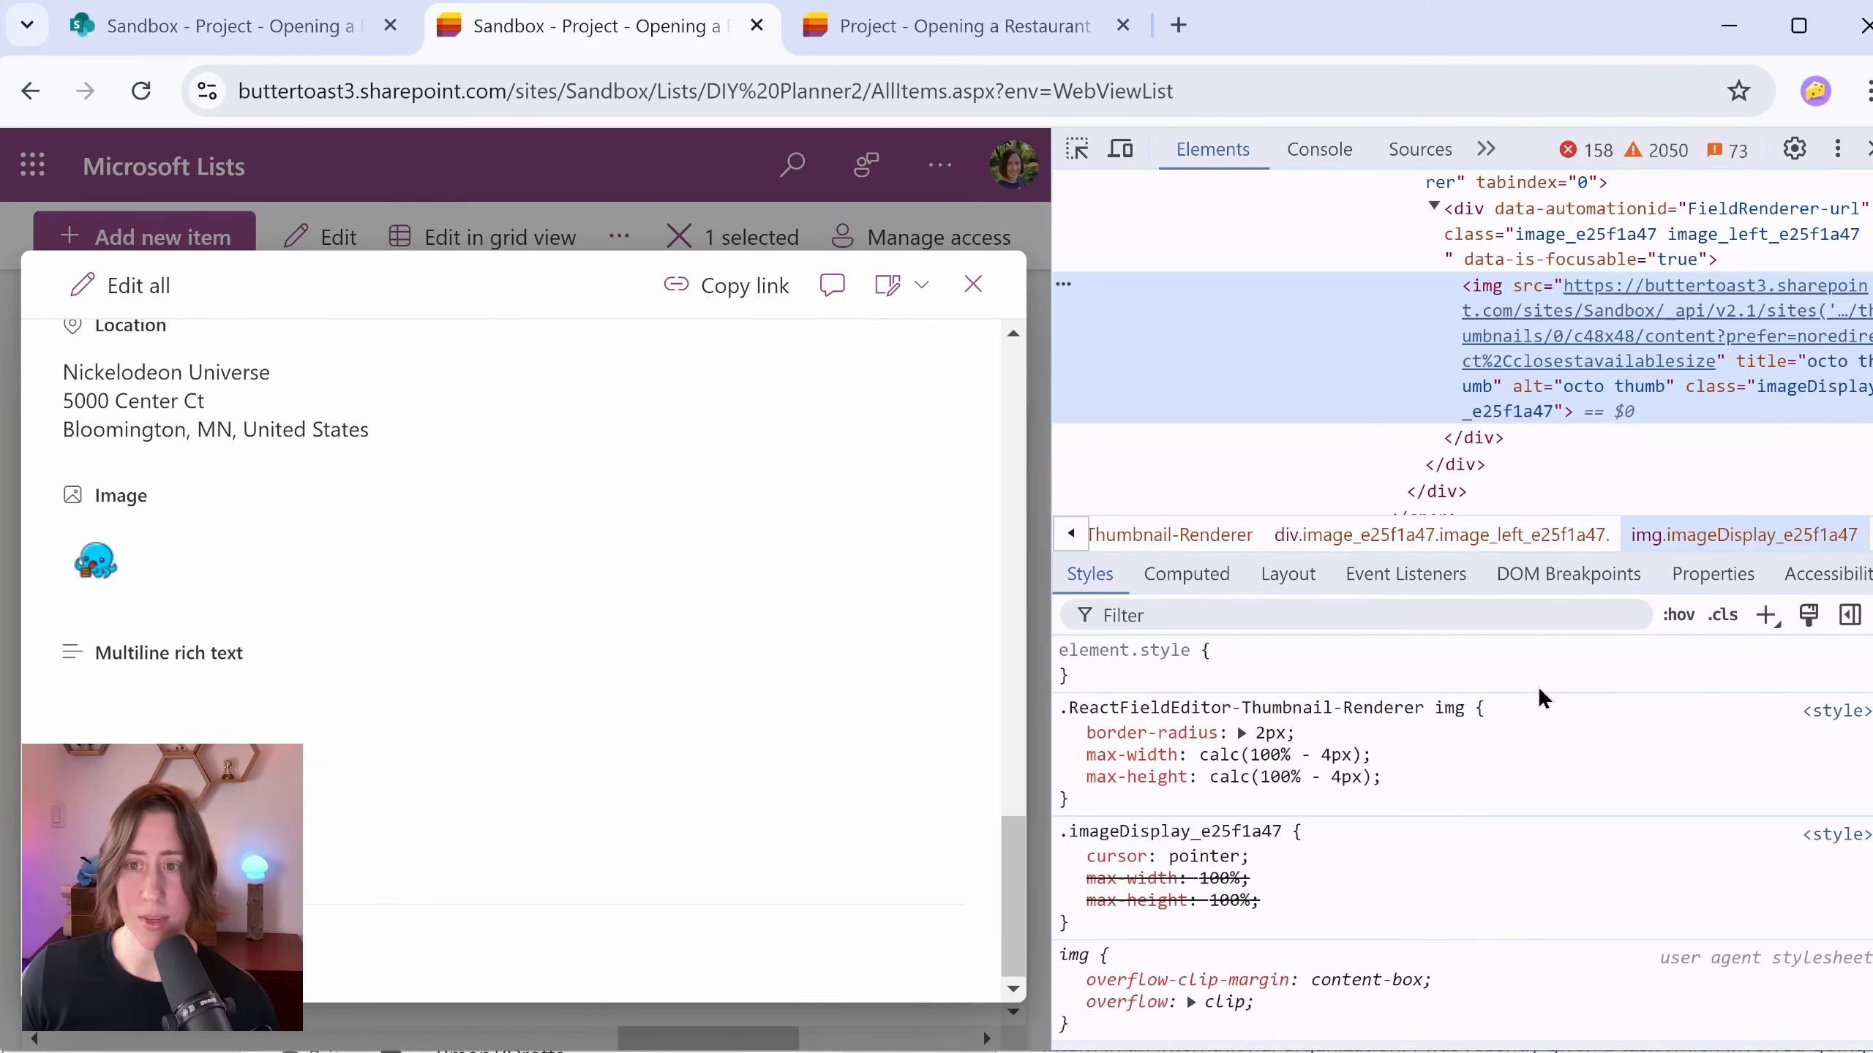
mouse_move(1730, 297)
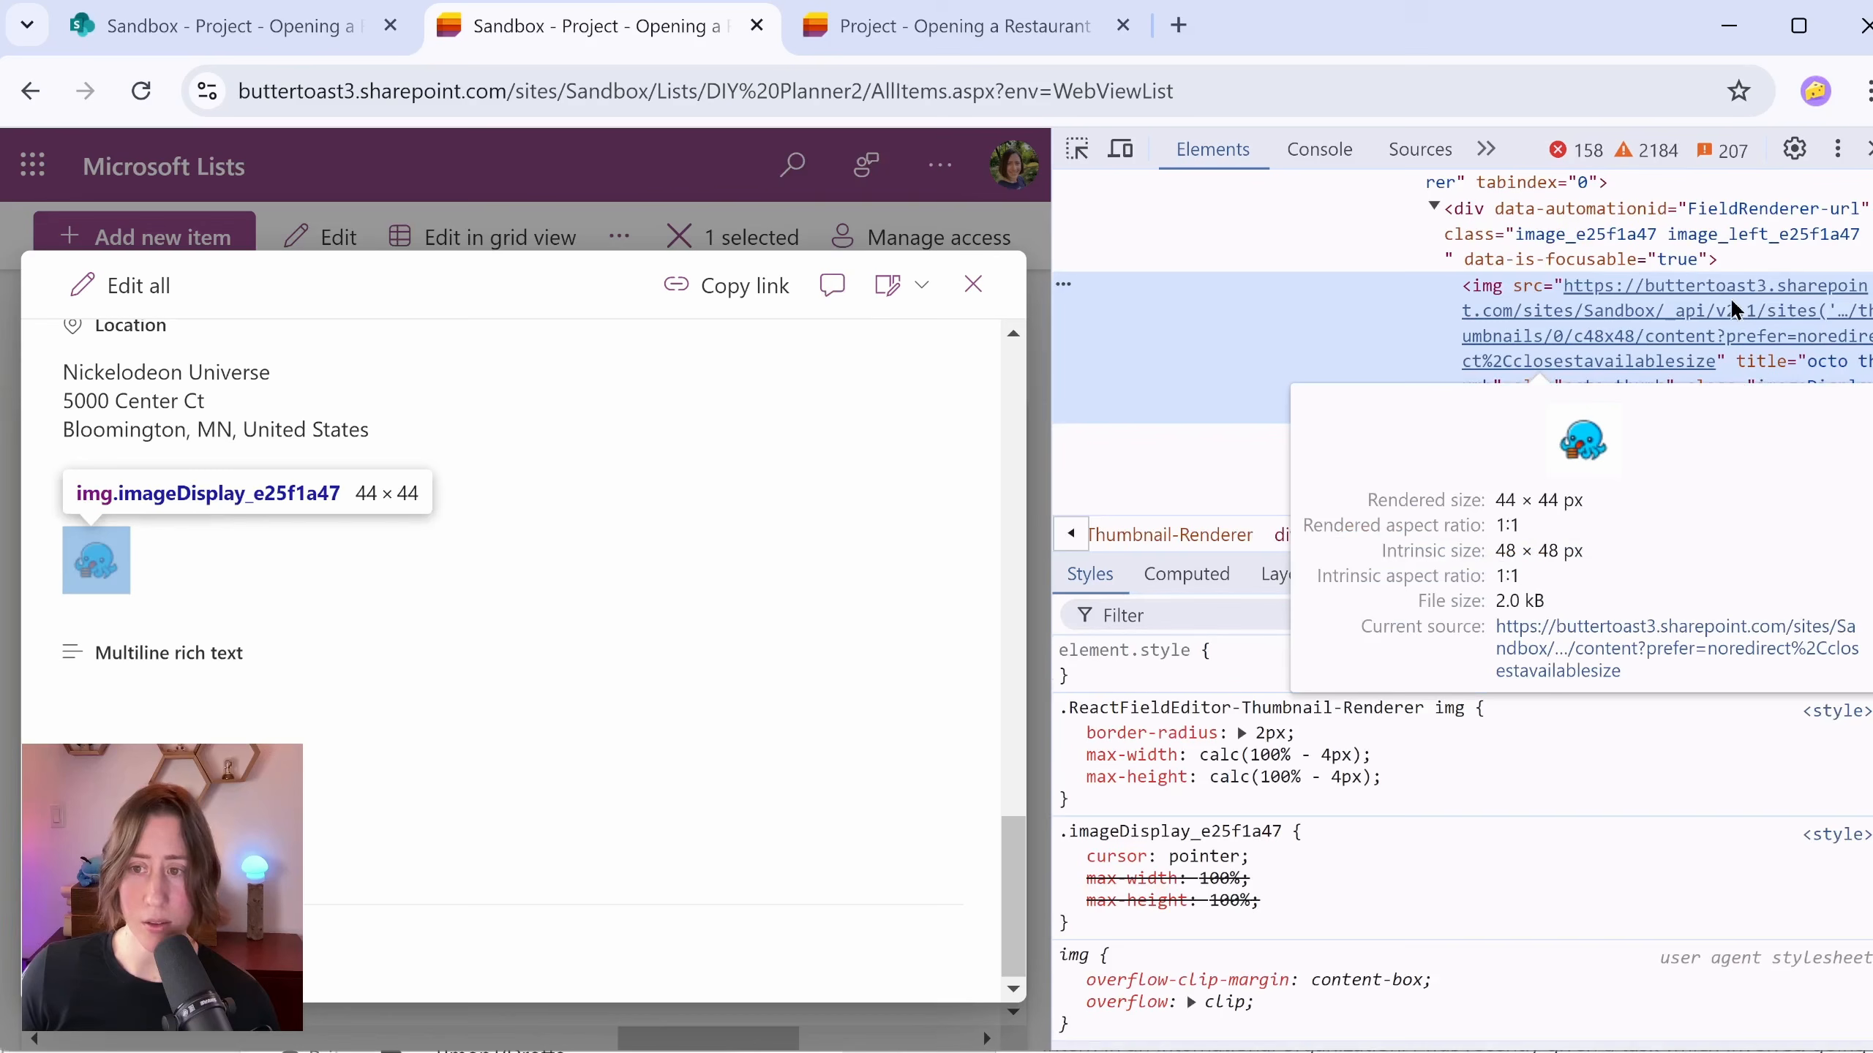
right_click(1698, 334)
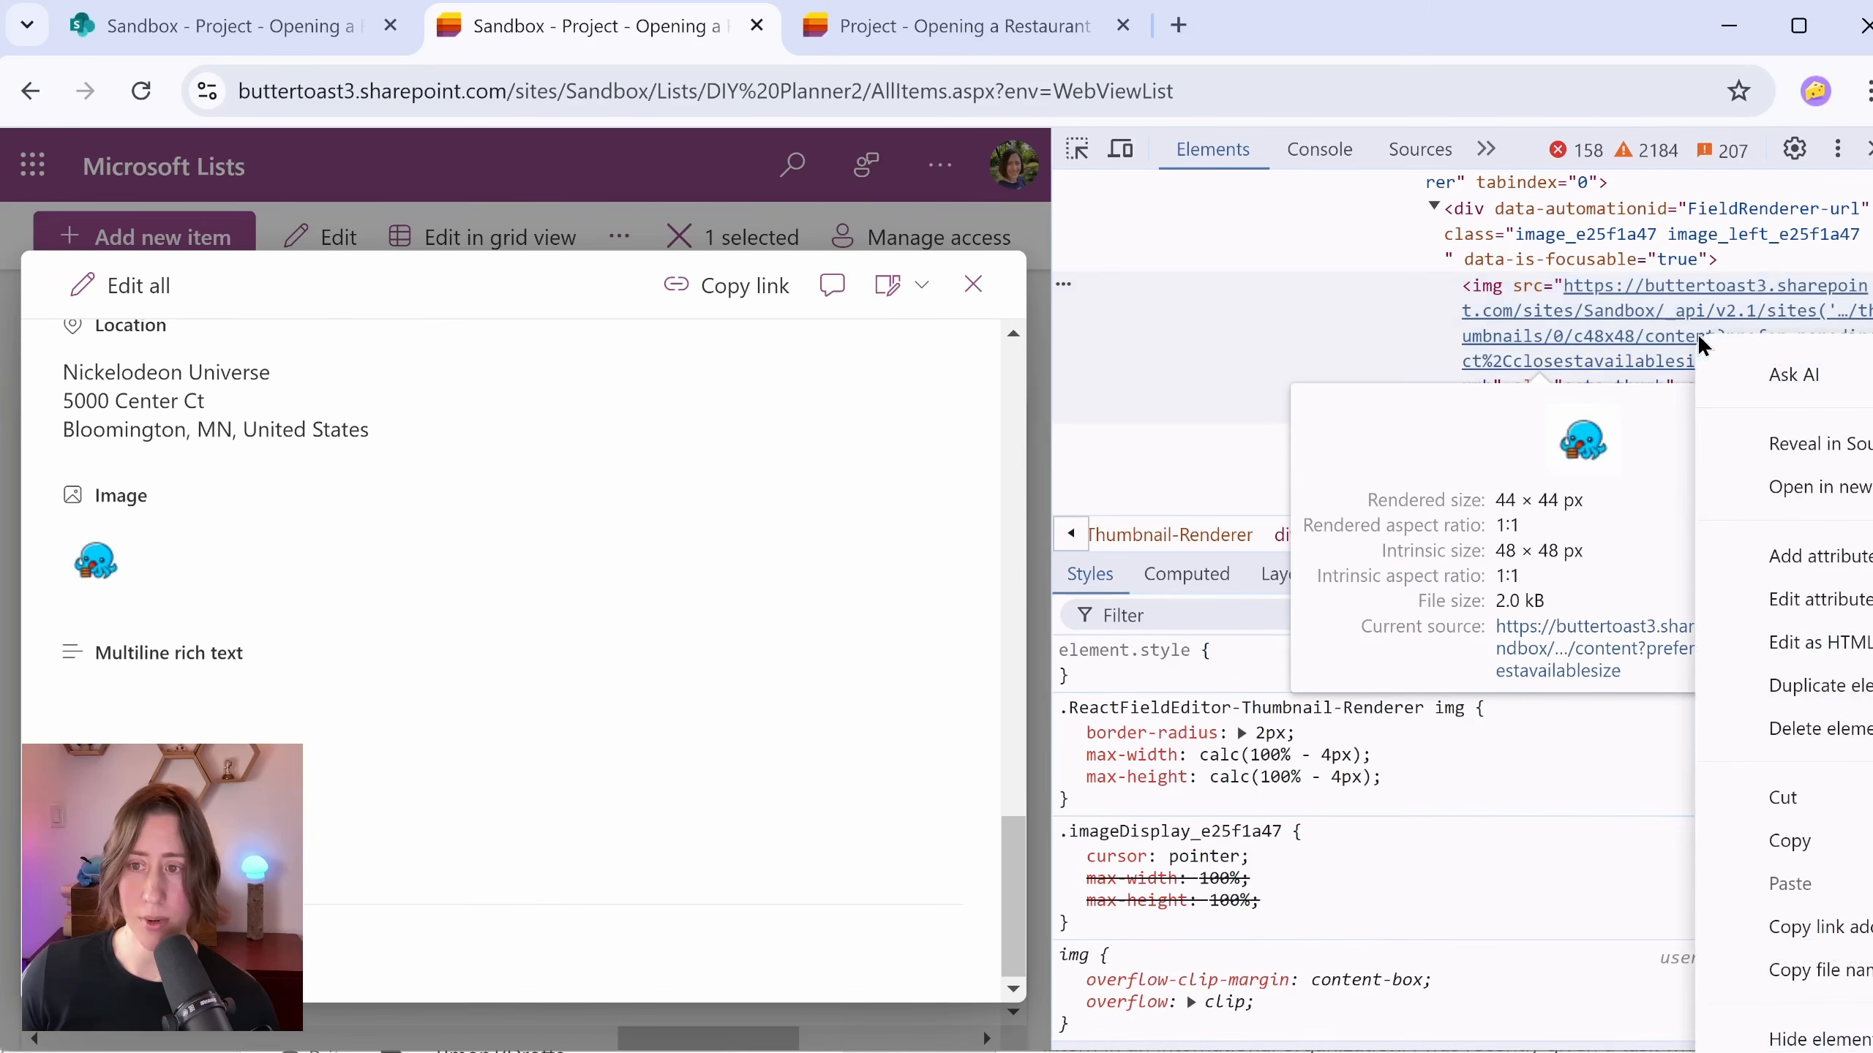
left_click(1806, 928)
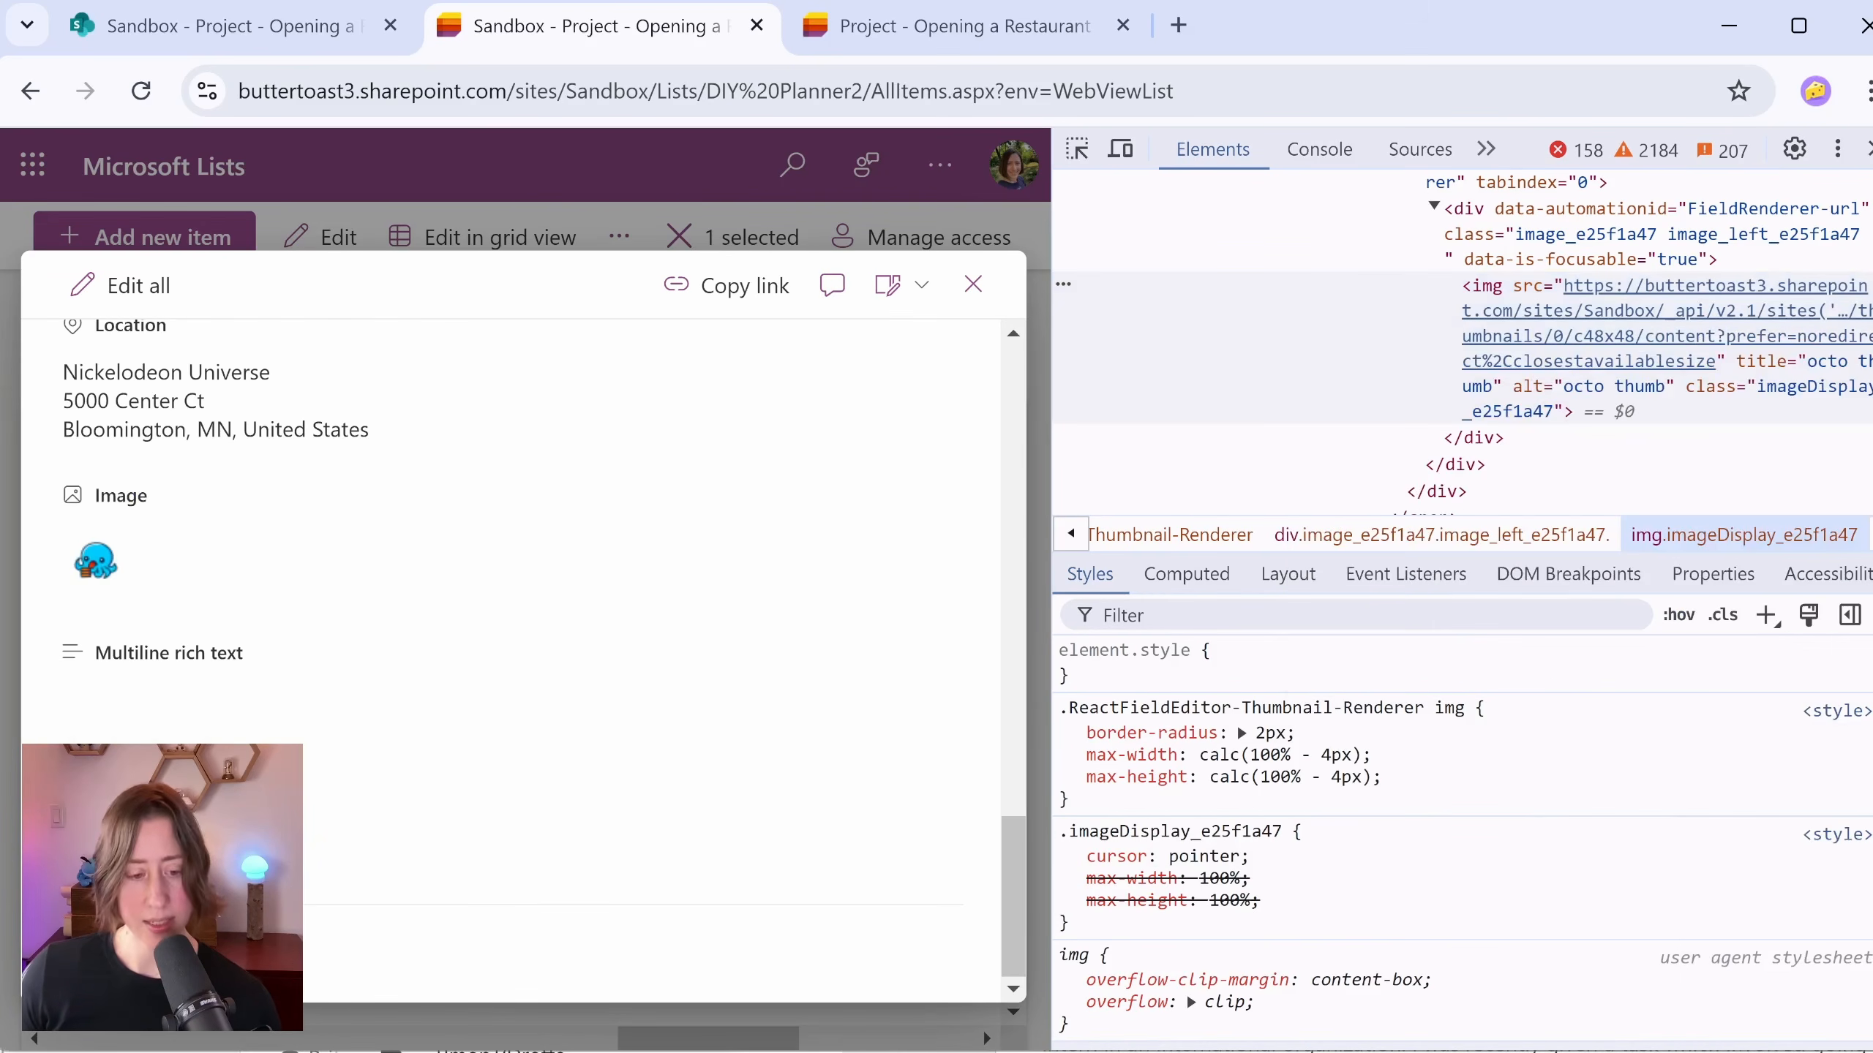
key("super")
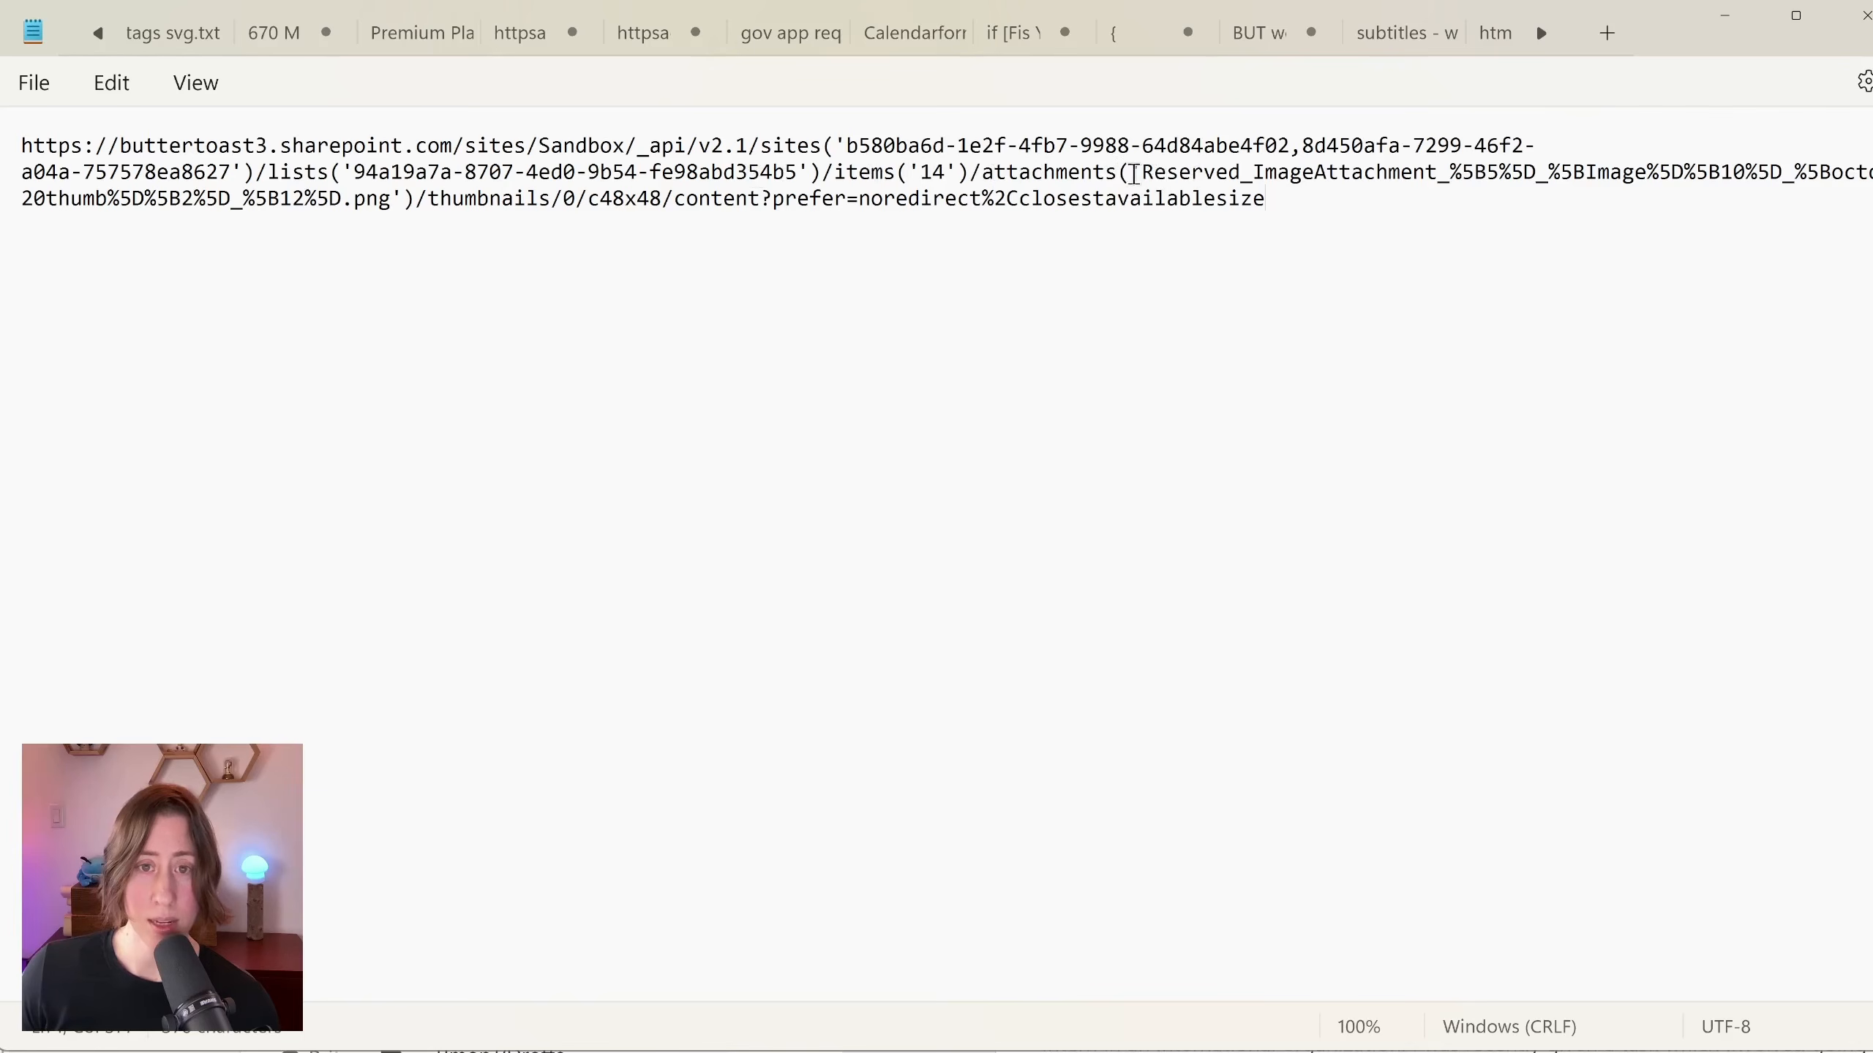
Step: Highlight the attachment file name and the c48x48 thumbnail size in the pasted image link, and copy the whole link
left_click_drag(1130, 171, 393, 208)
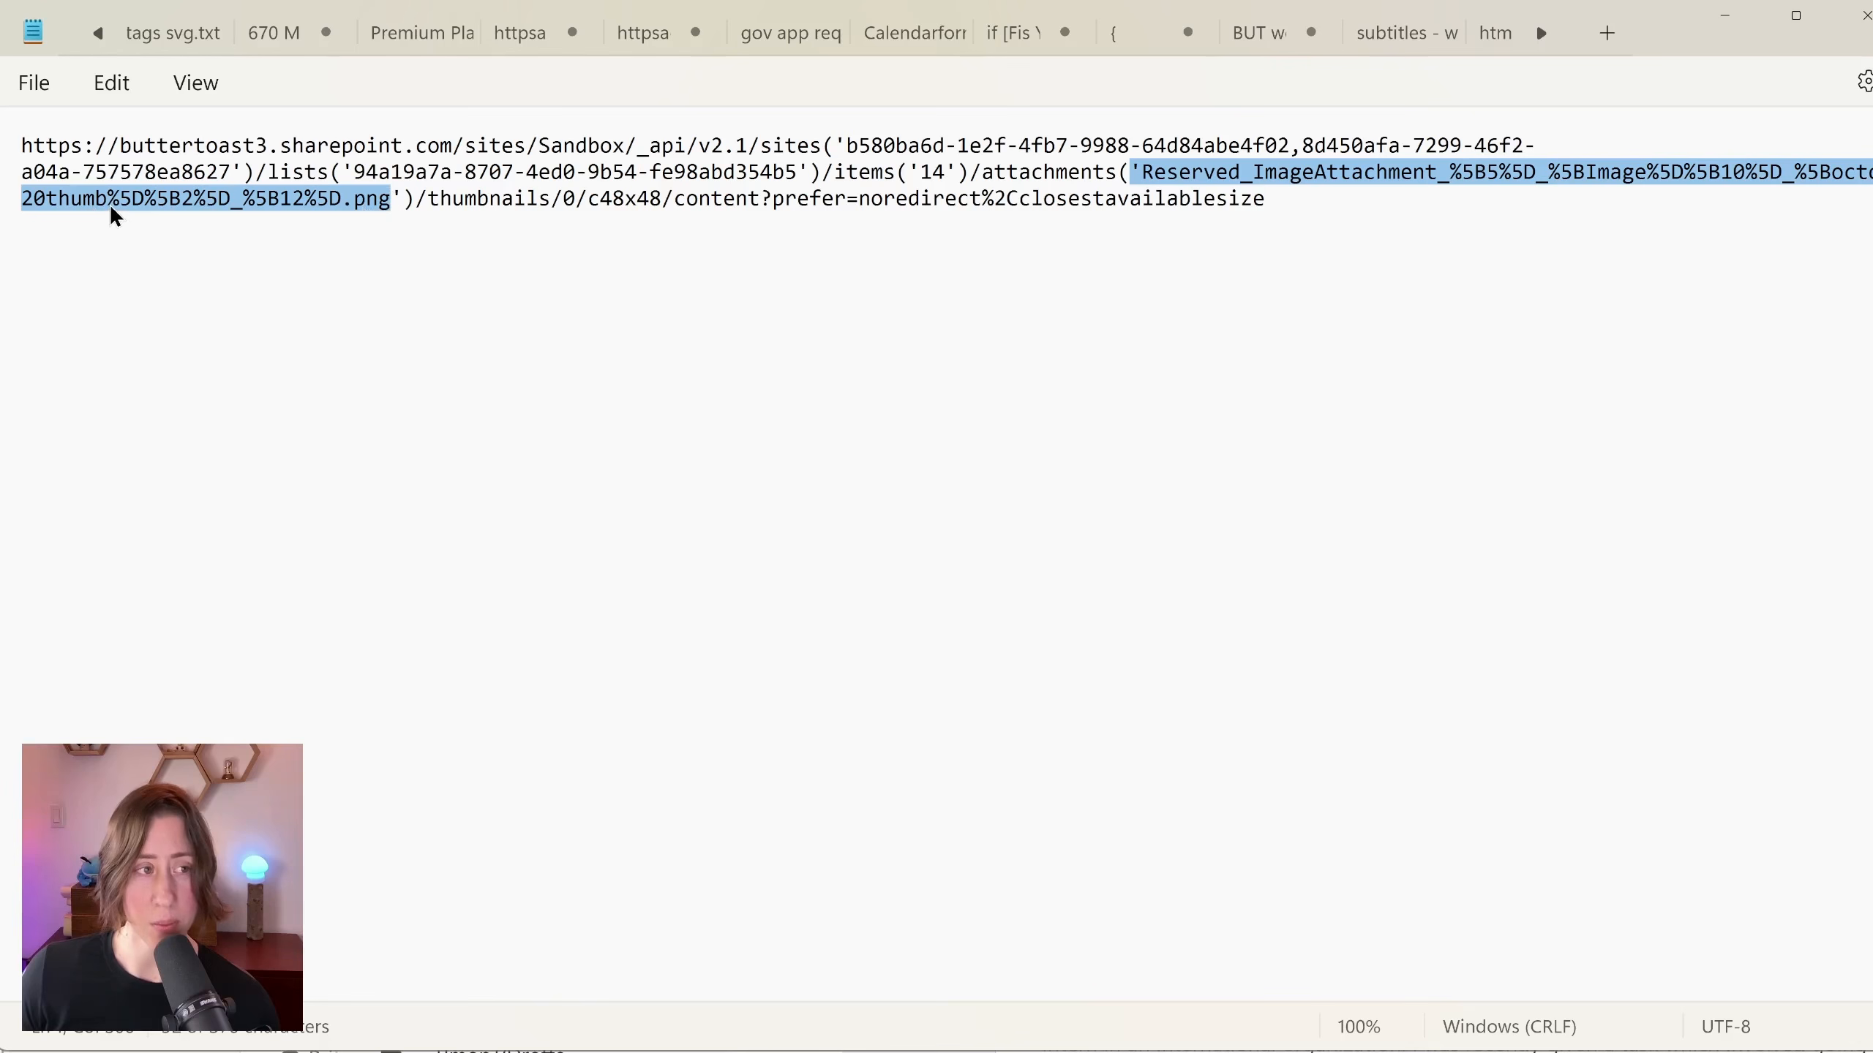
left_click_drag(588, 201, 628, 201)
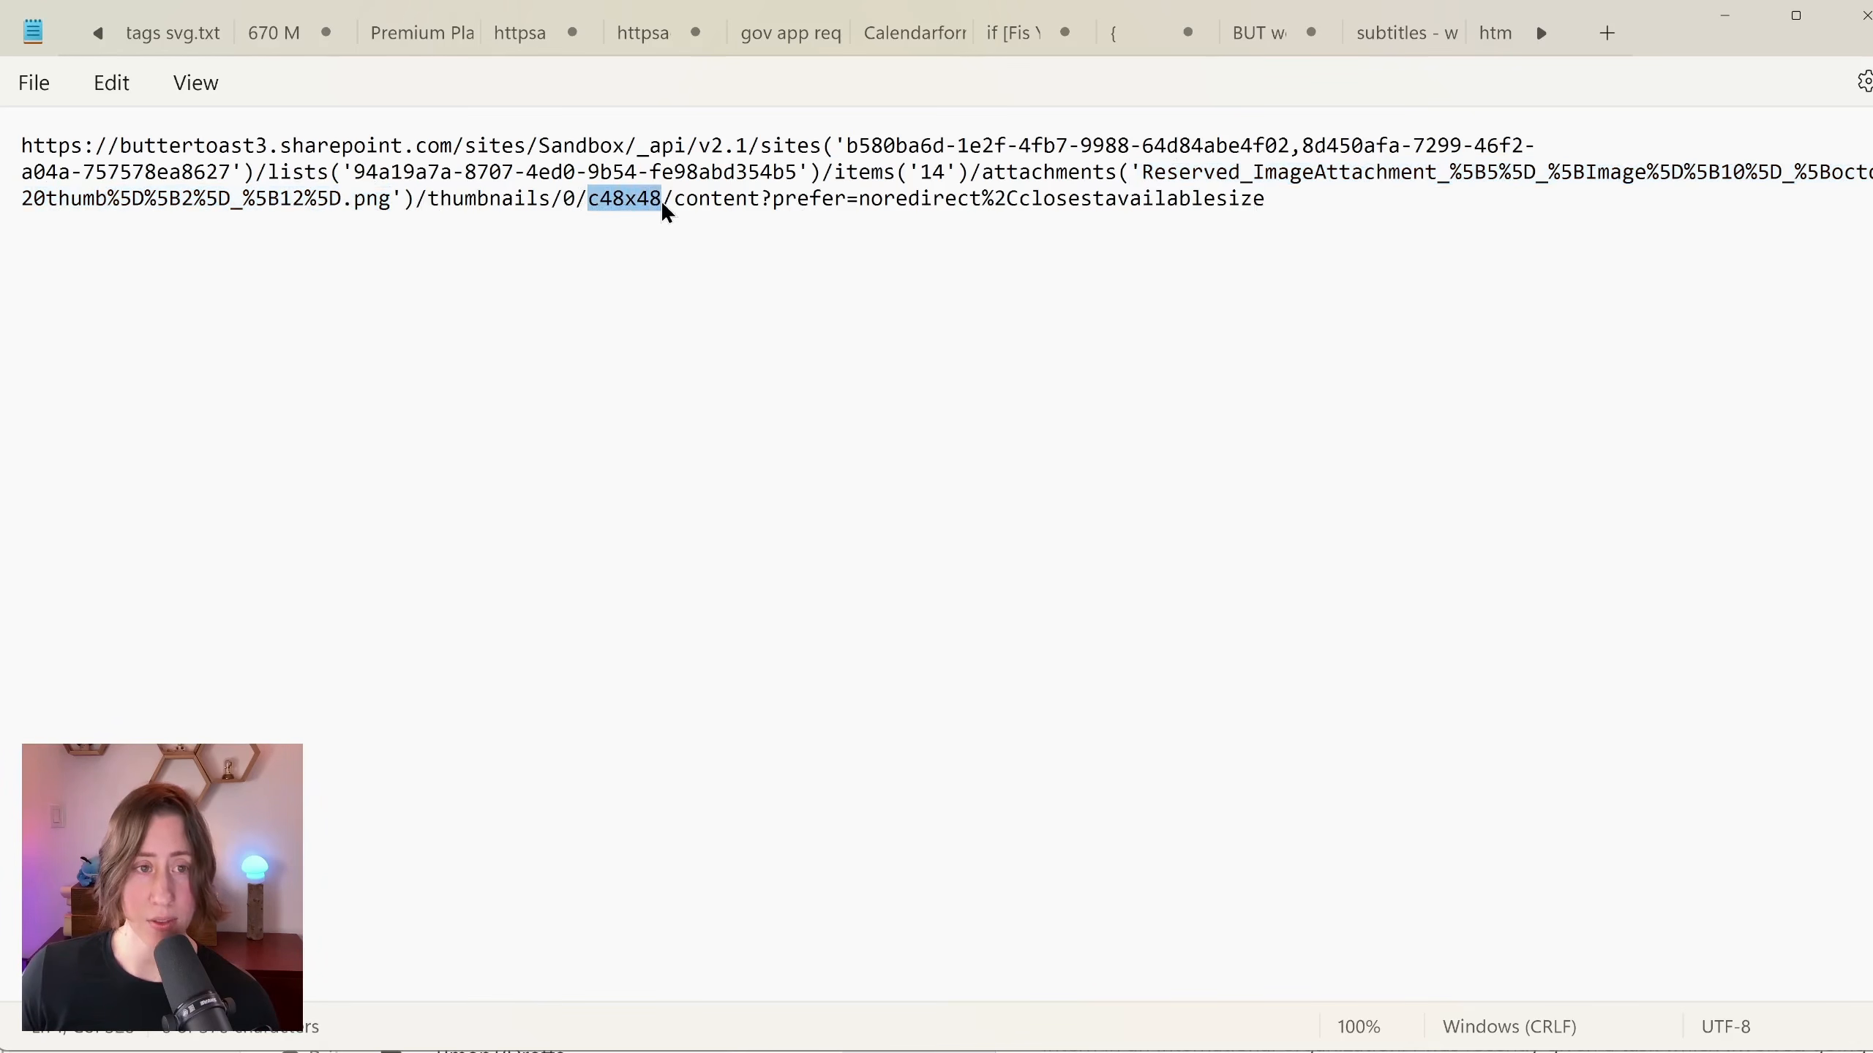
left_click_drag(600, 200, 626, 201)
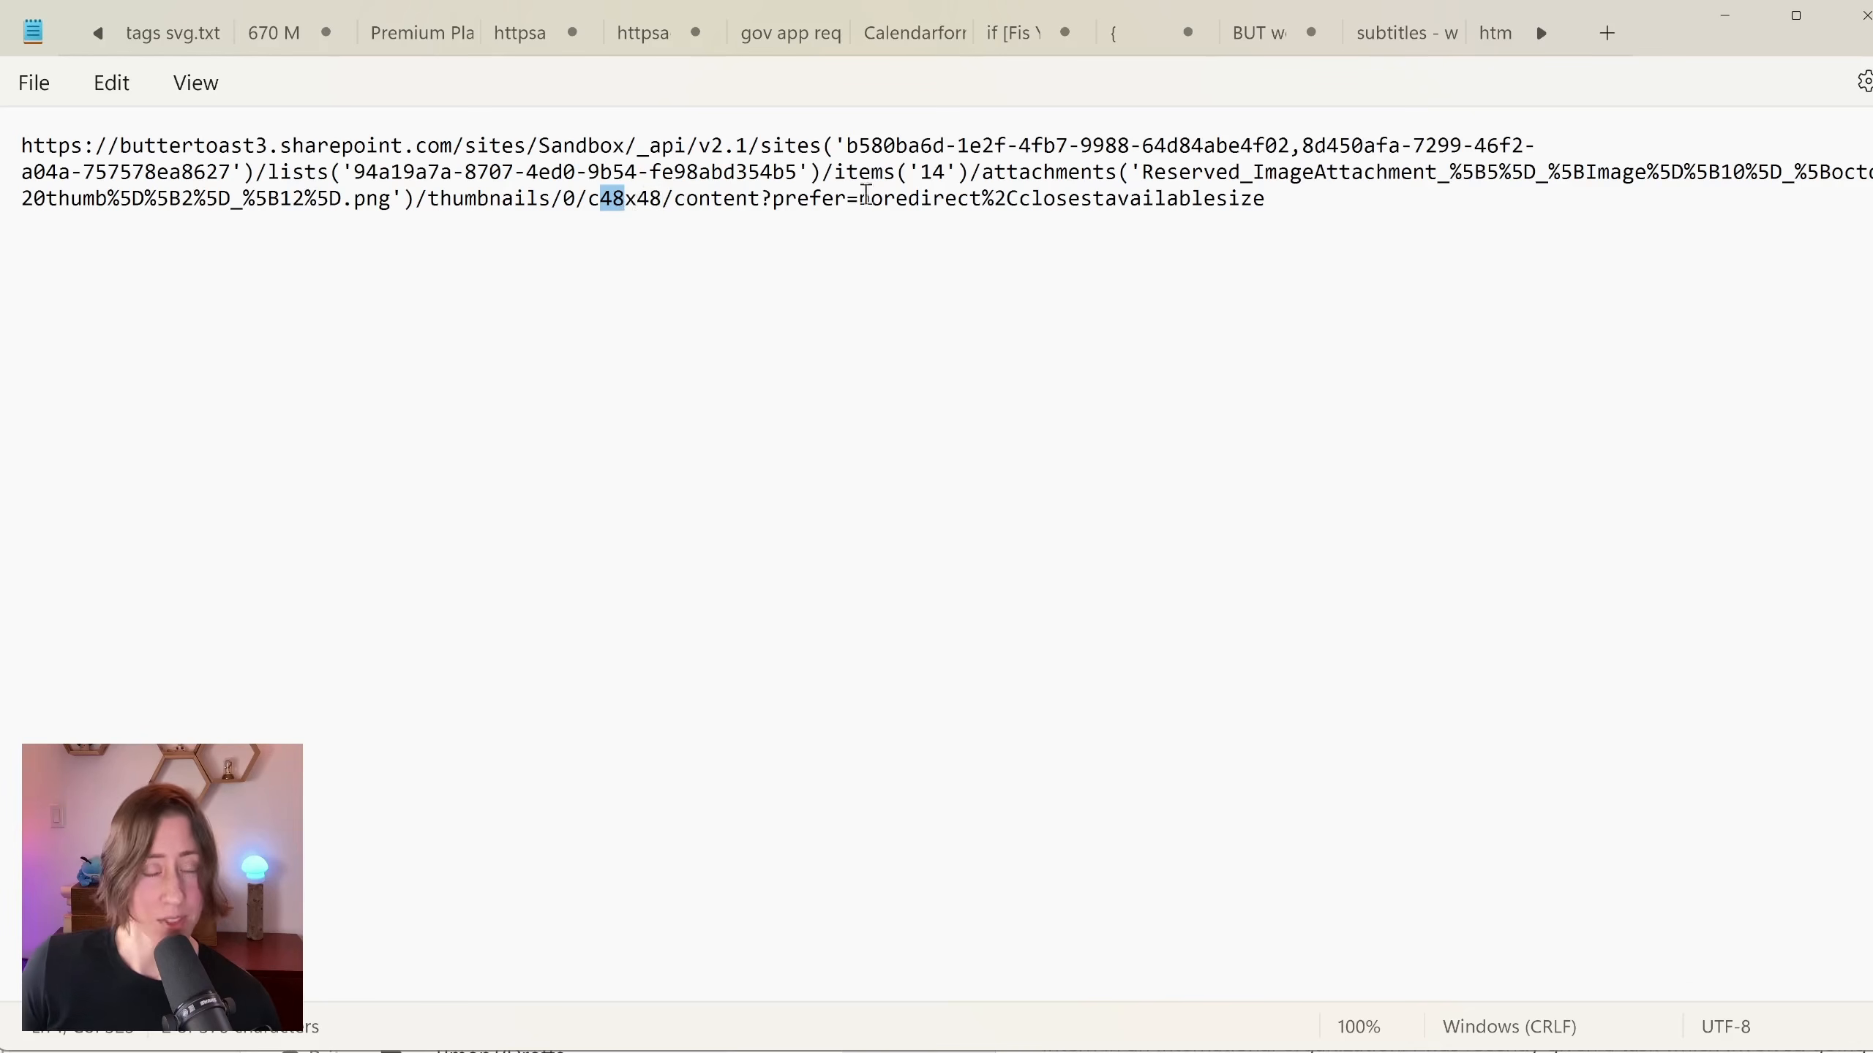
left_click_drag(1365, 199, 2, 114)
key("ctrl+c")
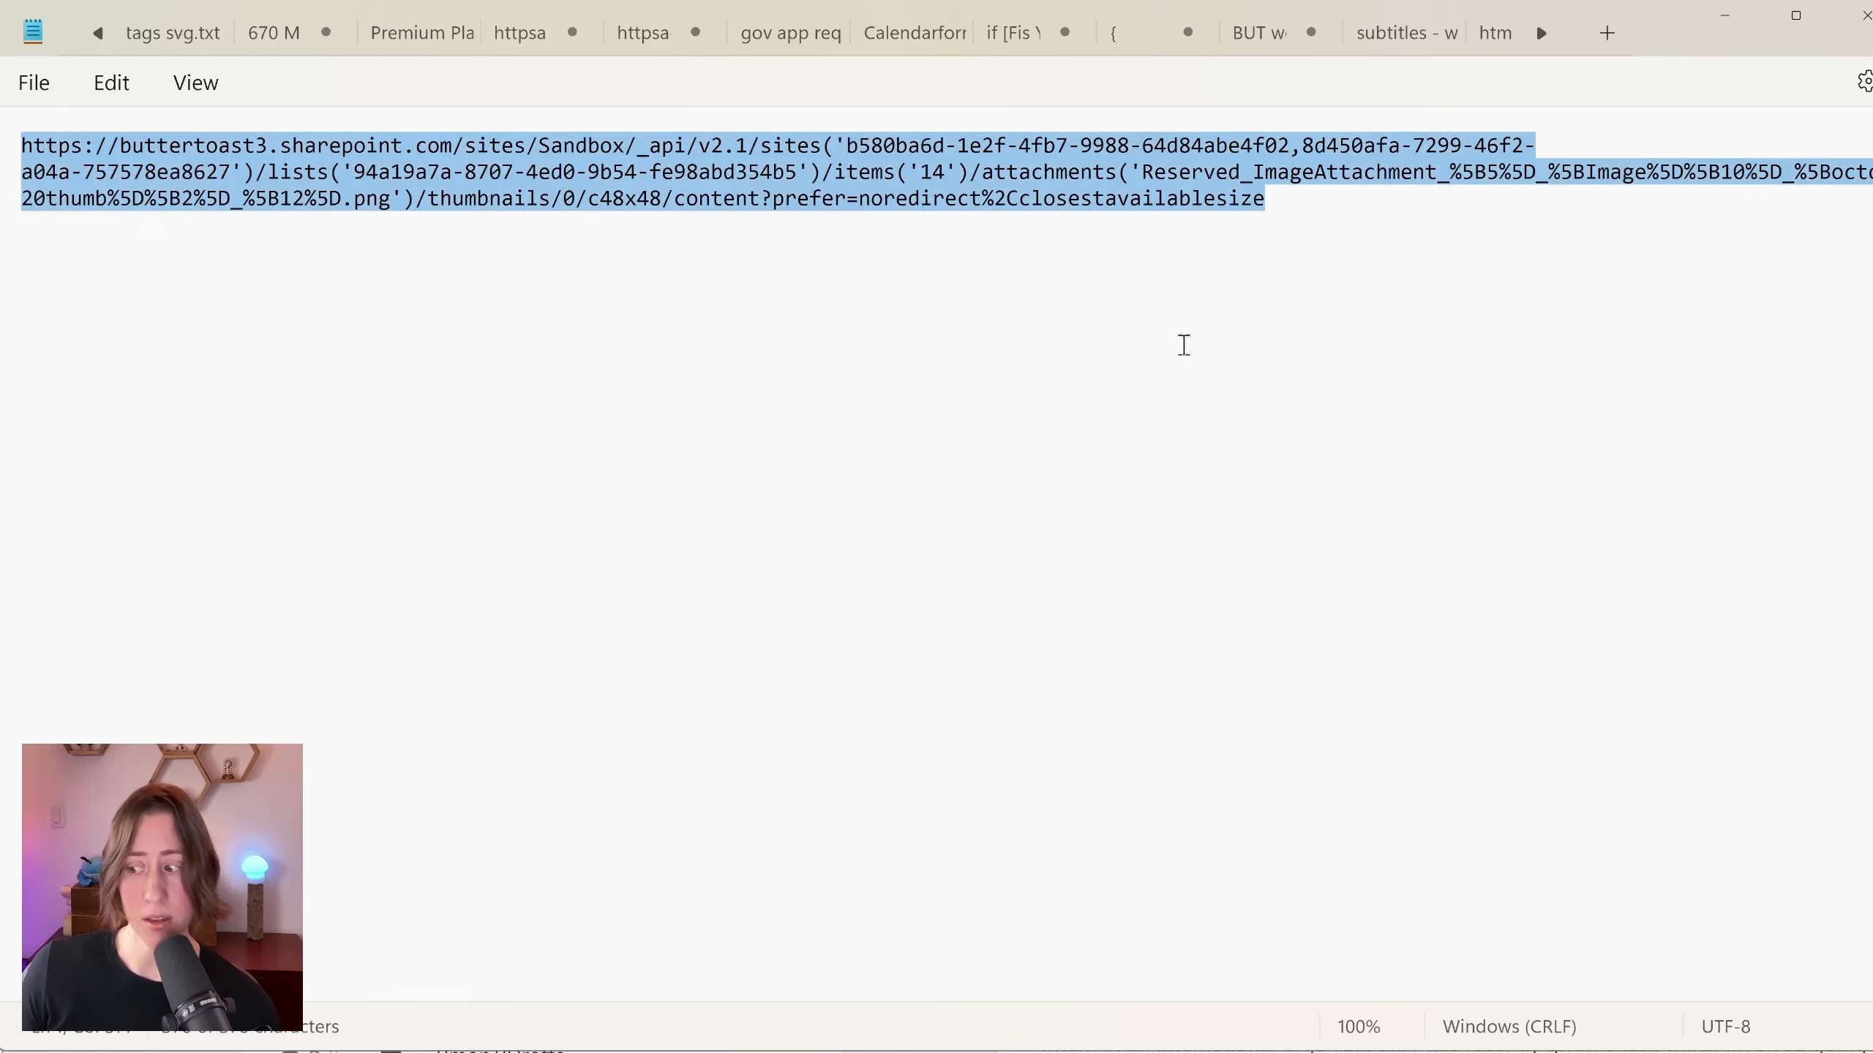
Step: Switch to Power Query Editor and start a custom column named Image URL in Tasks, beginning its formula with a quoted text string
key("alt+Tab")
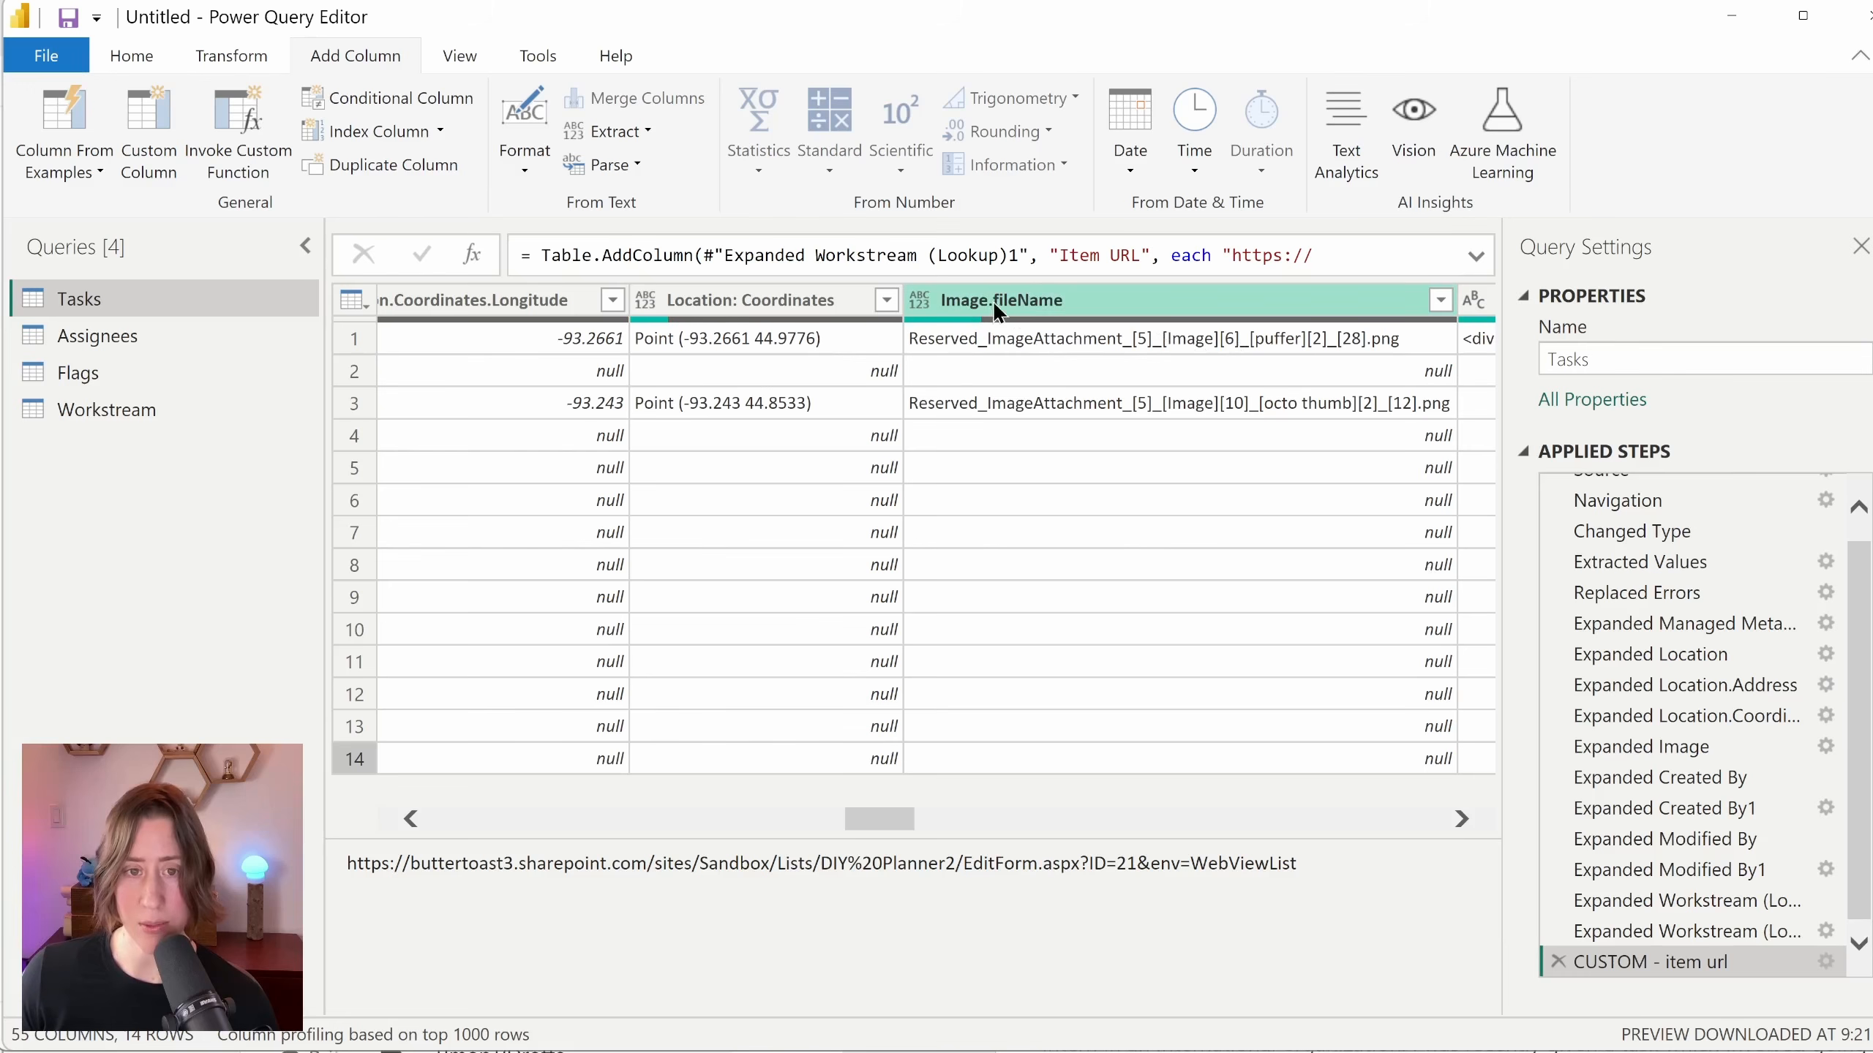
left_click(137, 183)
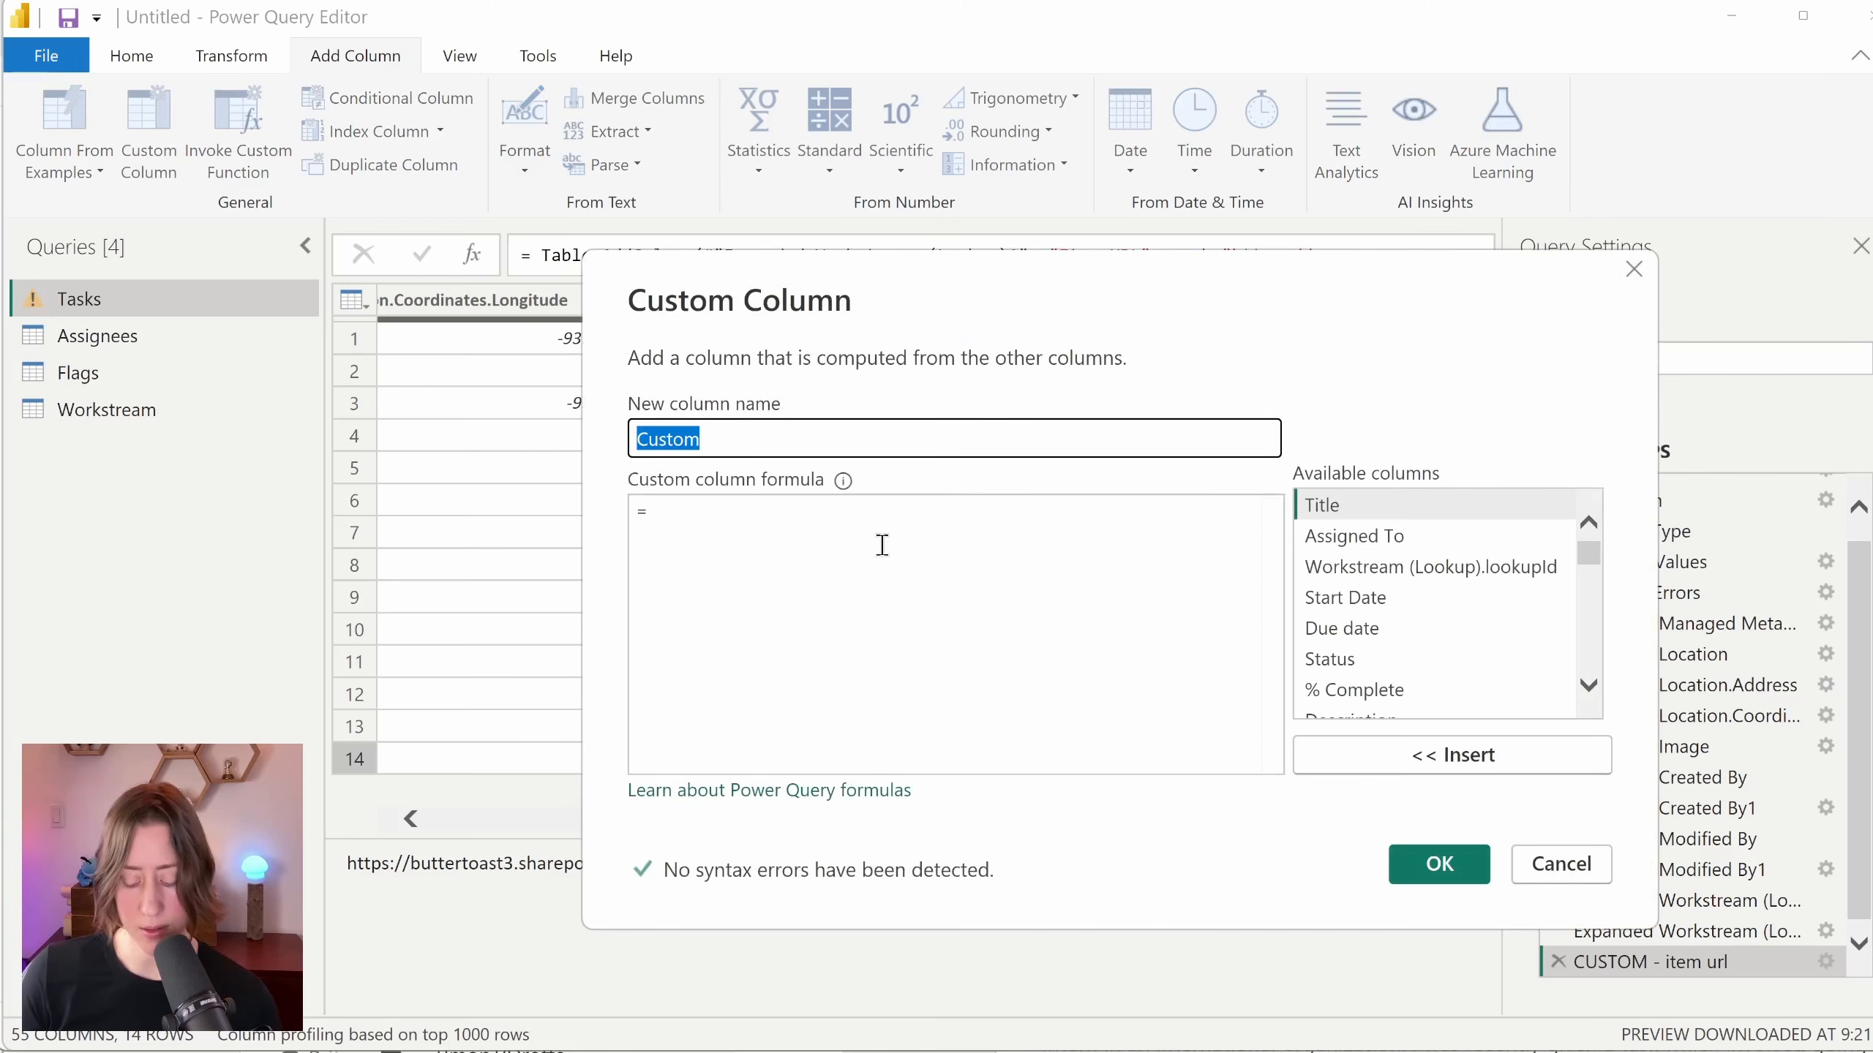
type("Image URL")
left_click(883, 560)
type("\"")
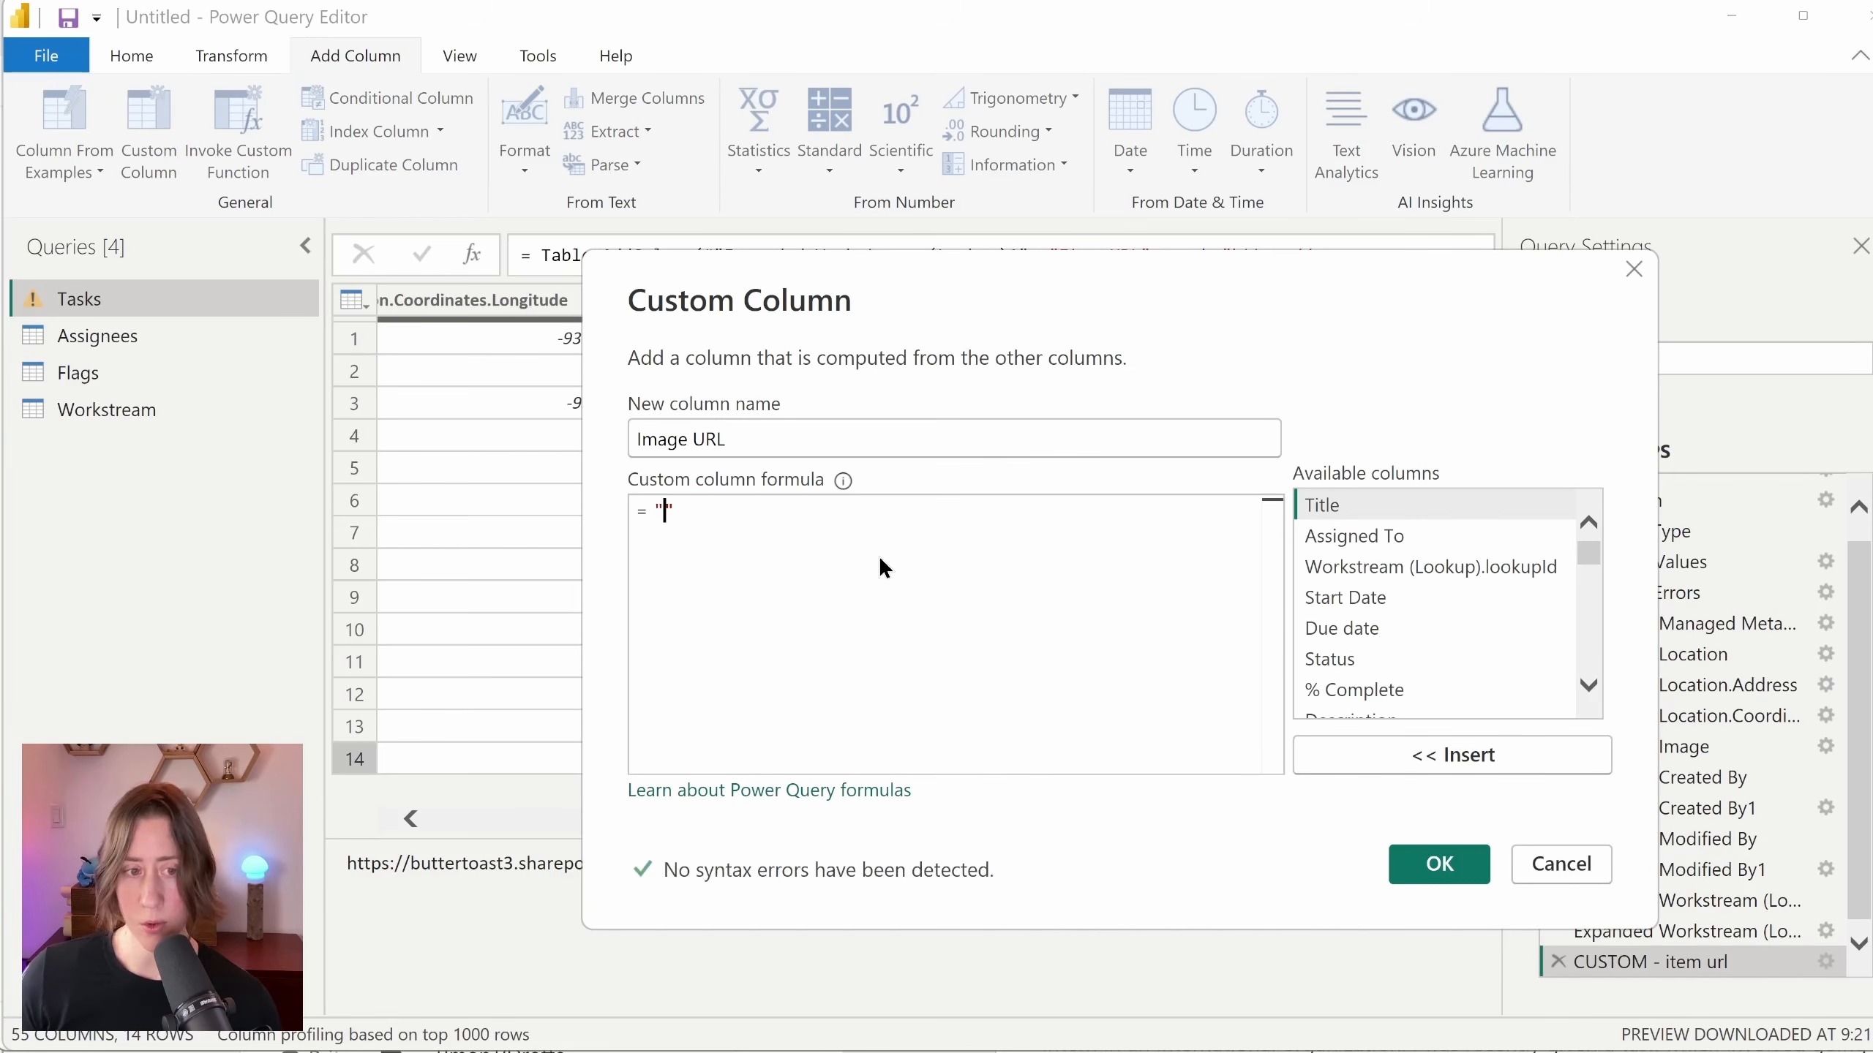
Step: Paste the copied thumbnail URL into the Image URL formula and replace its hard-coded attachment file name with the concatenated [Image.fileName] column
key("ctrl+v")
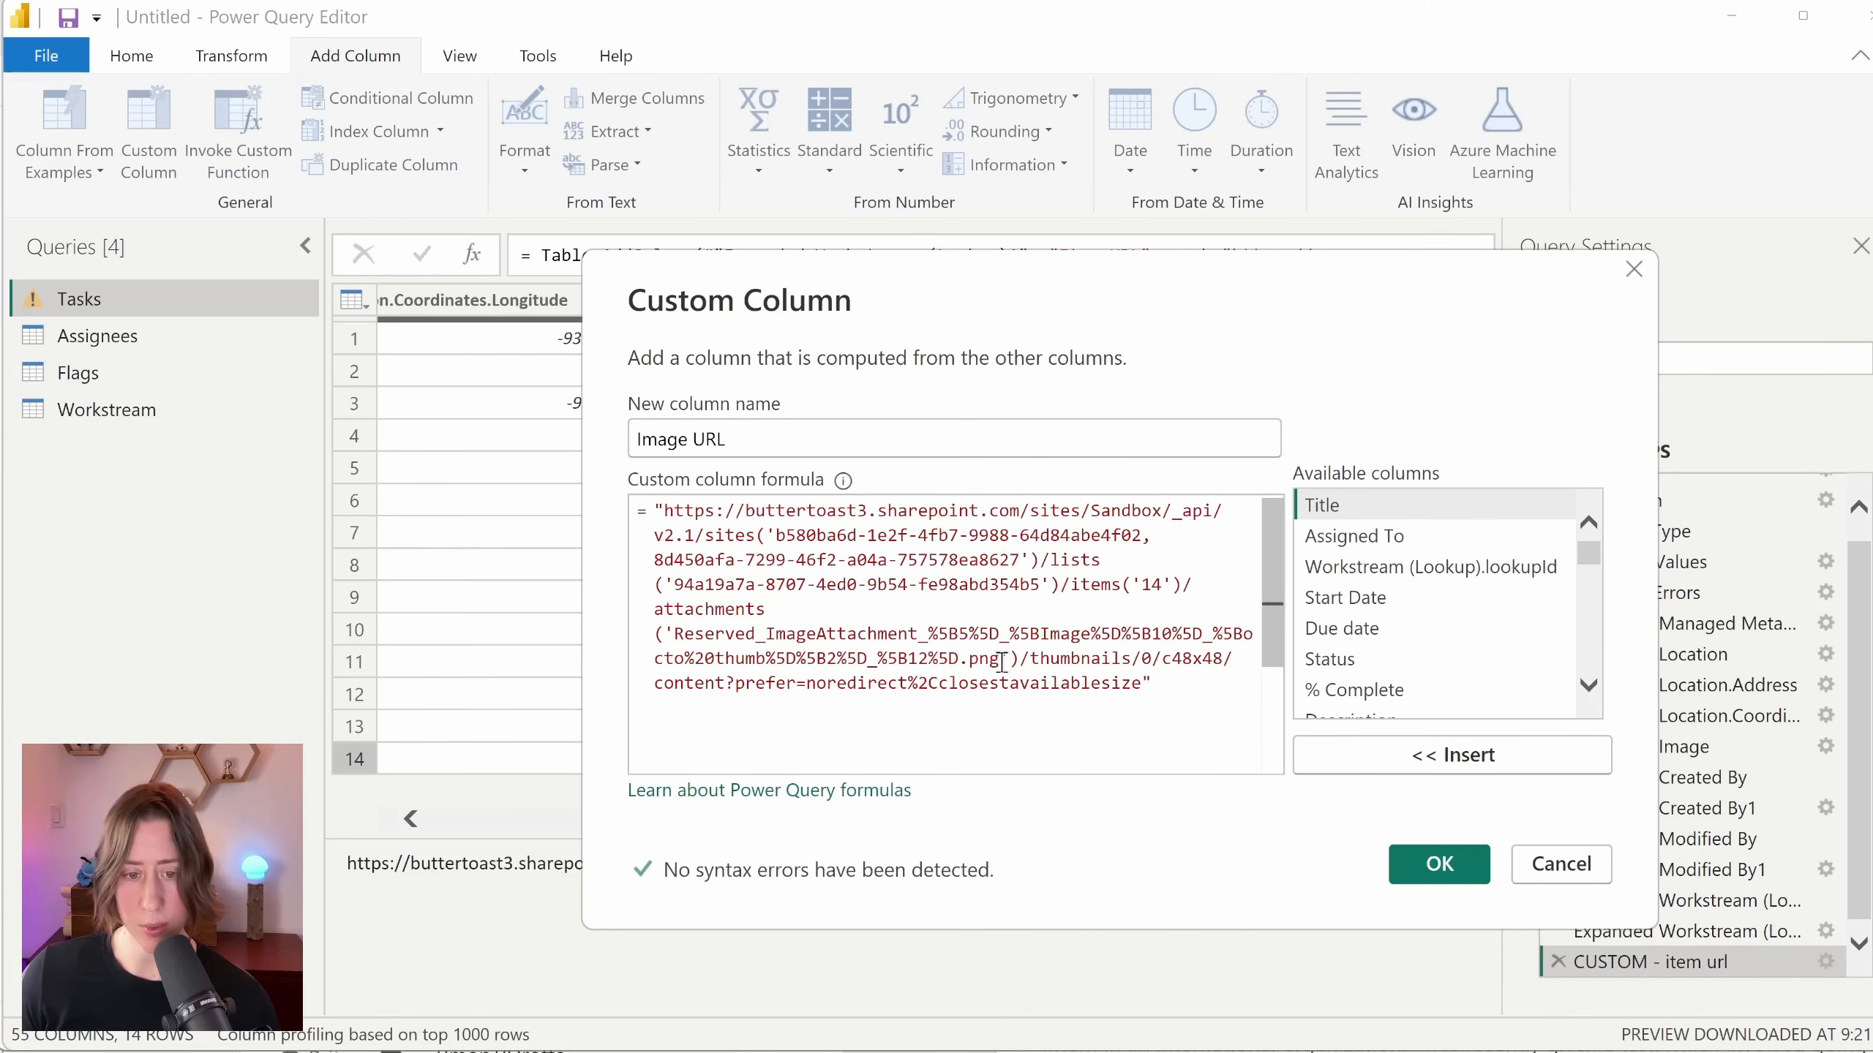
left_click_drag(1000, 657, 677, 637)
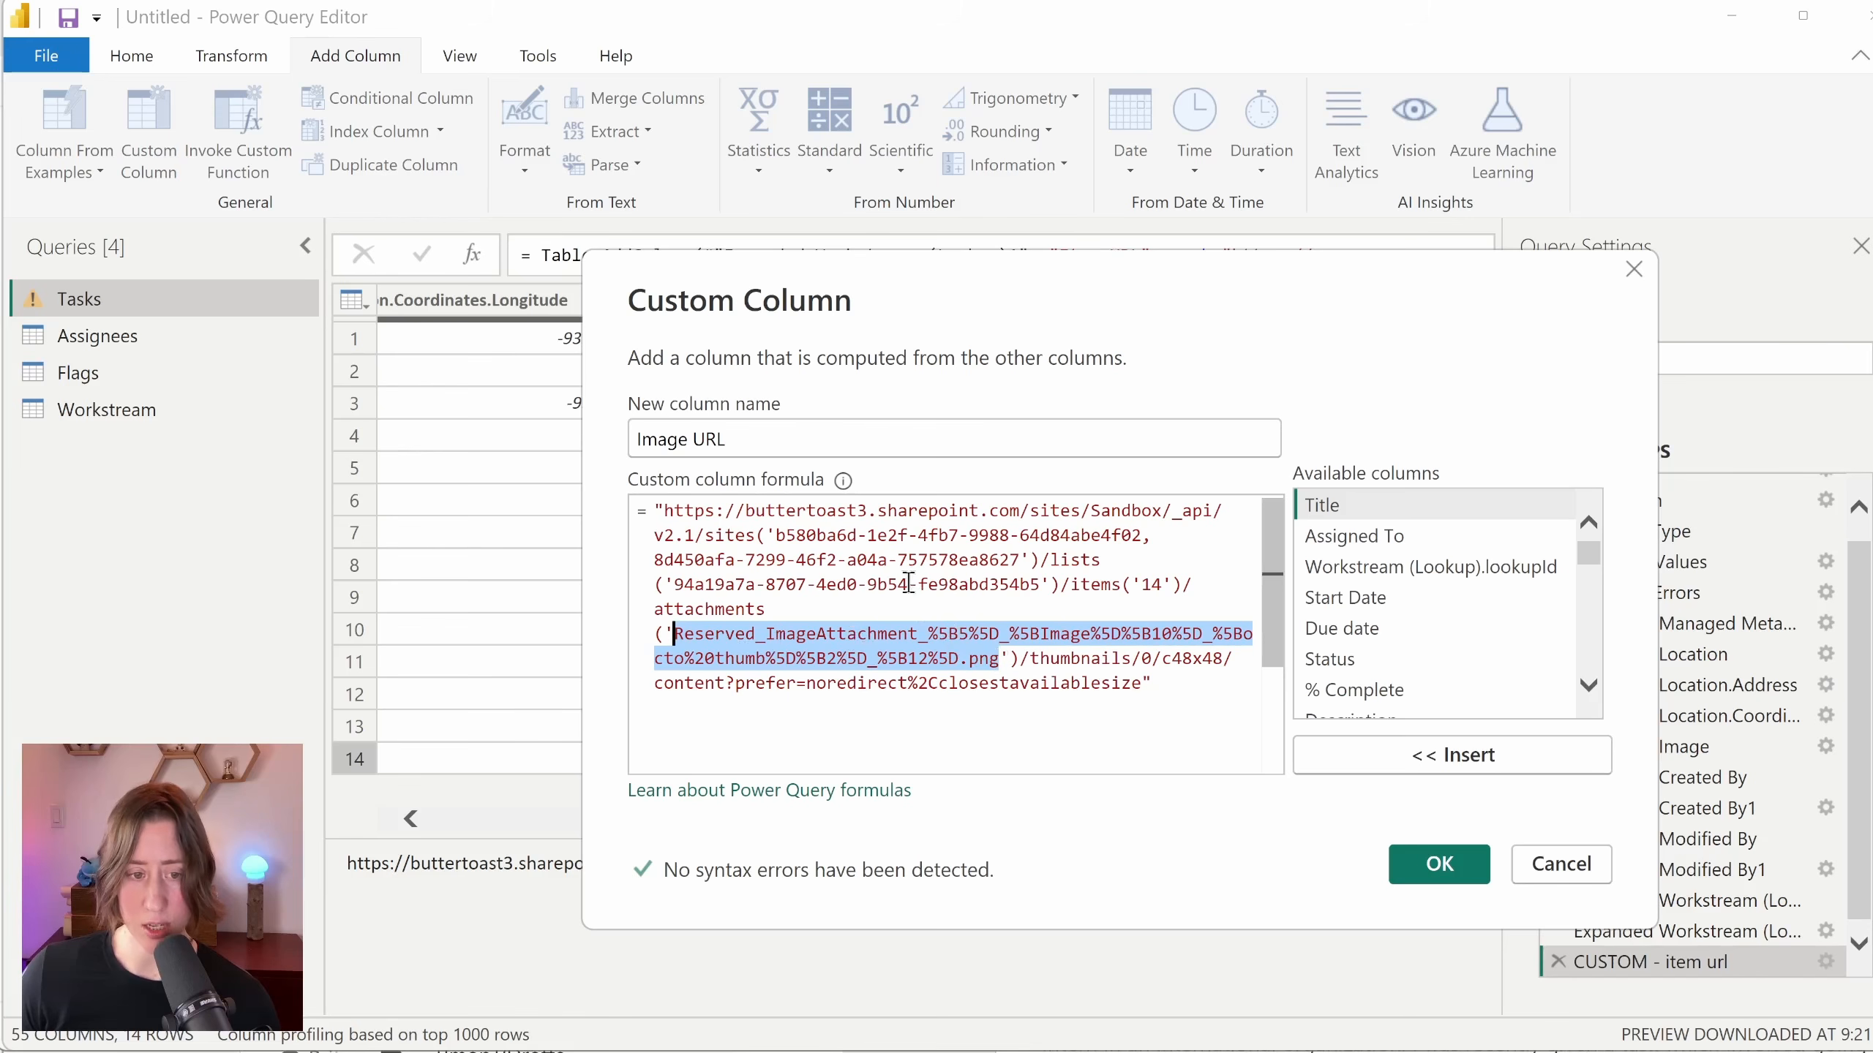
key("BackSpace")
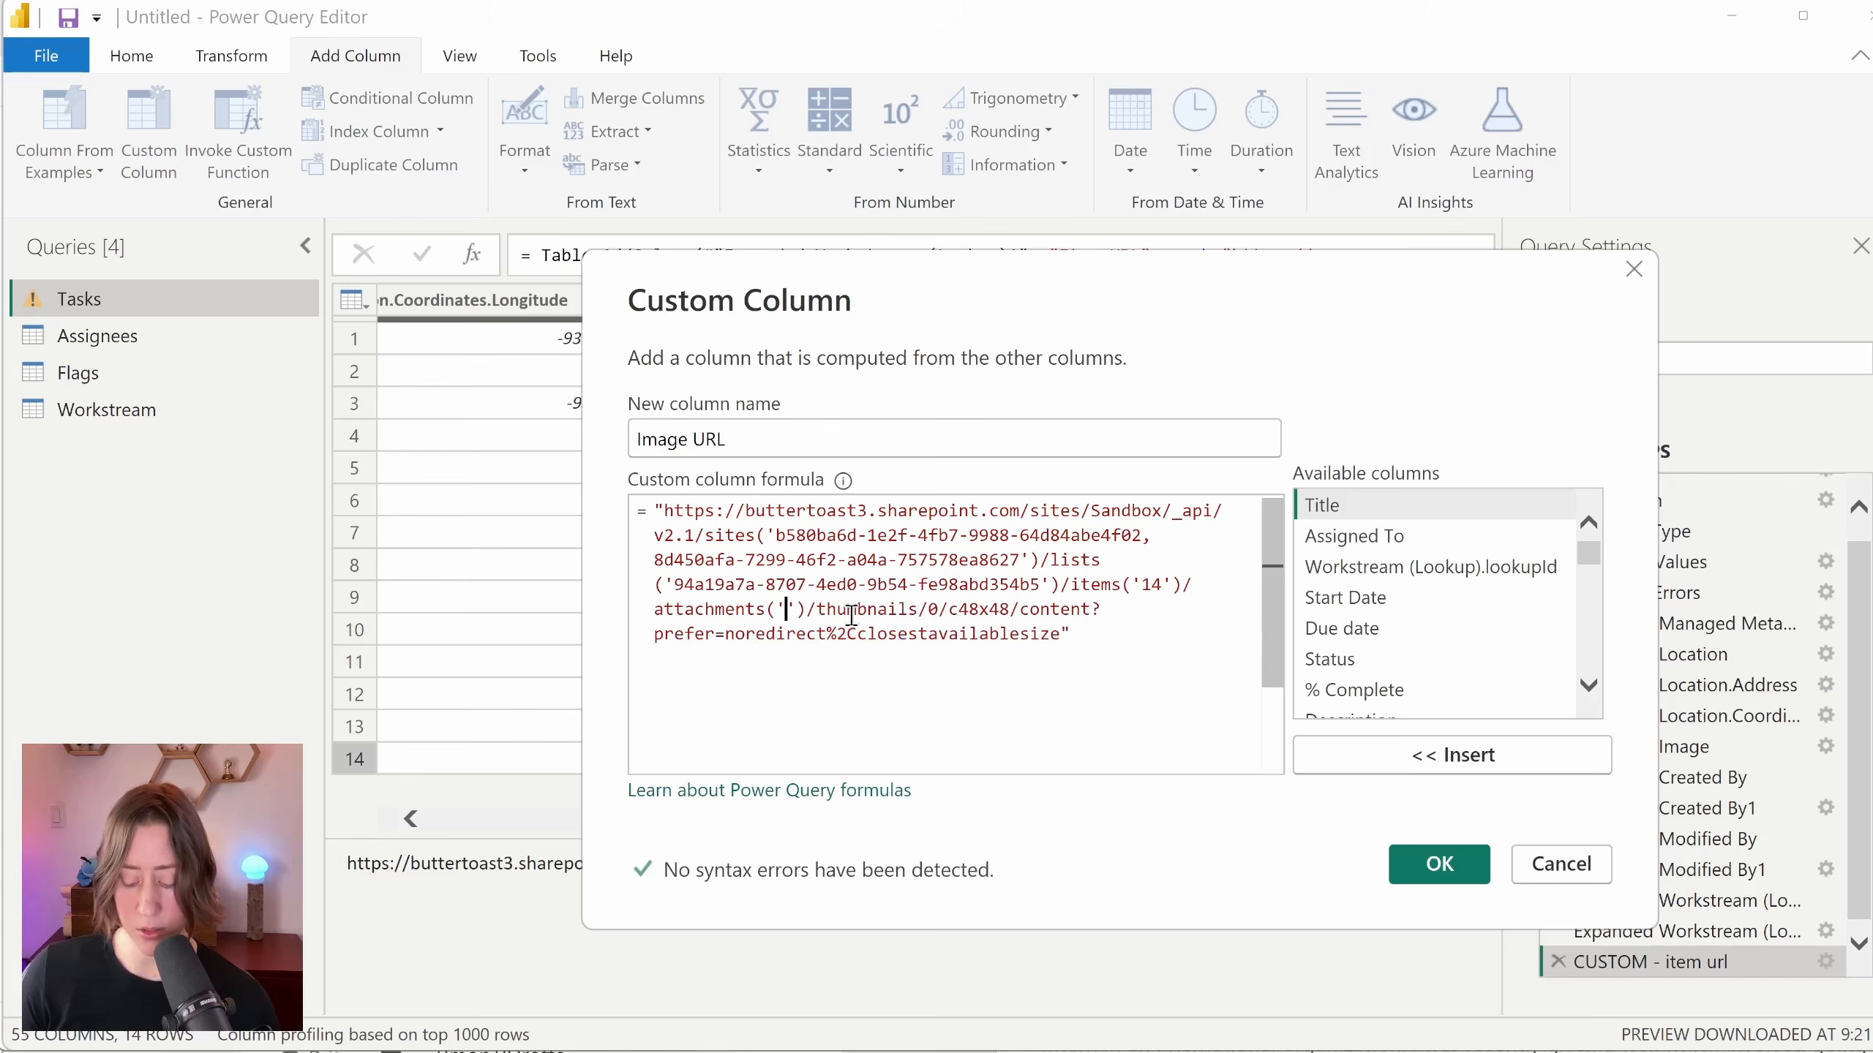
type("\" &")
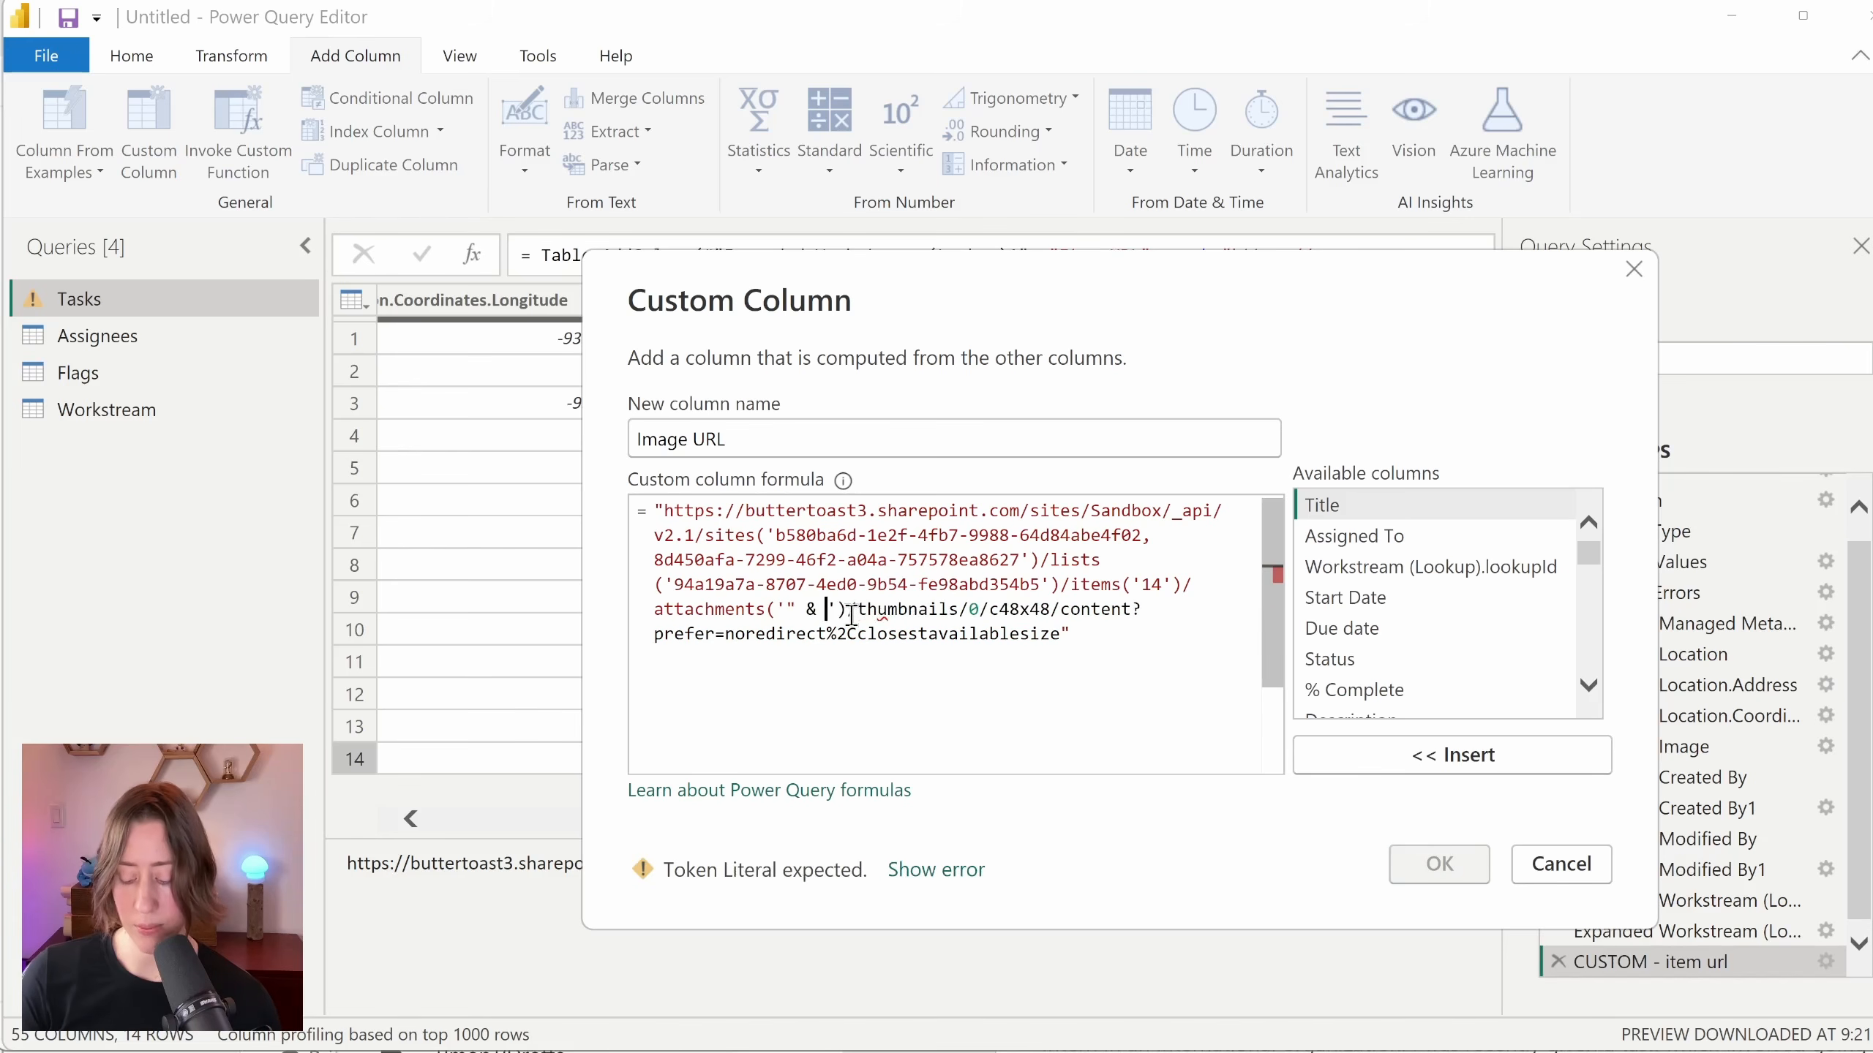
type(" \"")
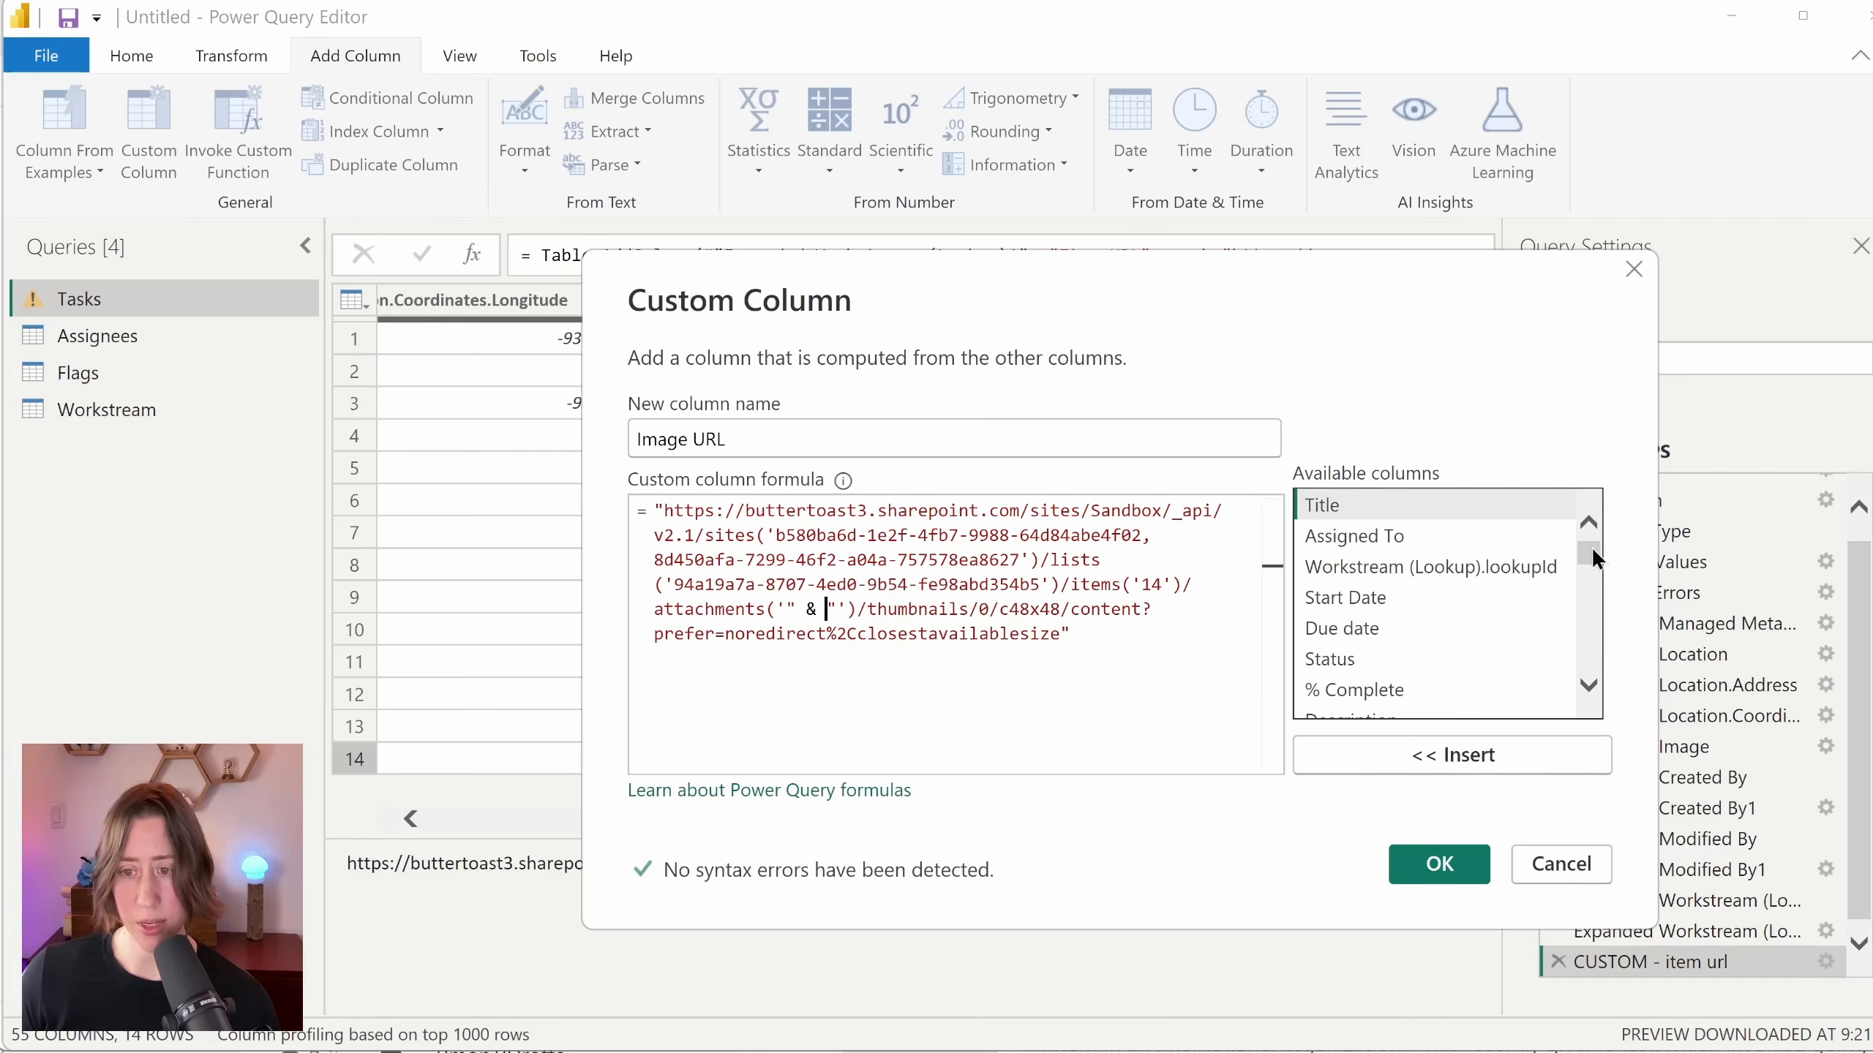
left_click_drag(1591, 549, 1580, 599)
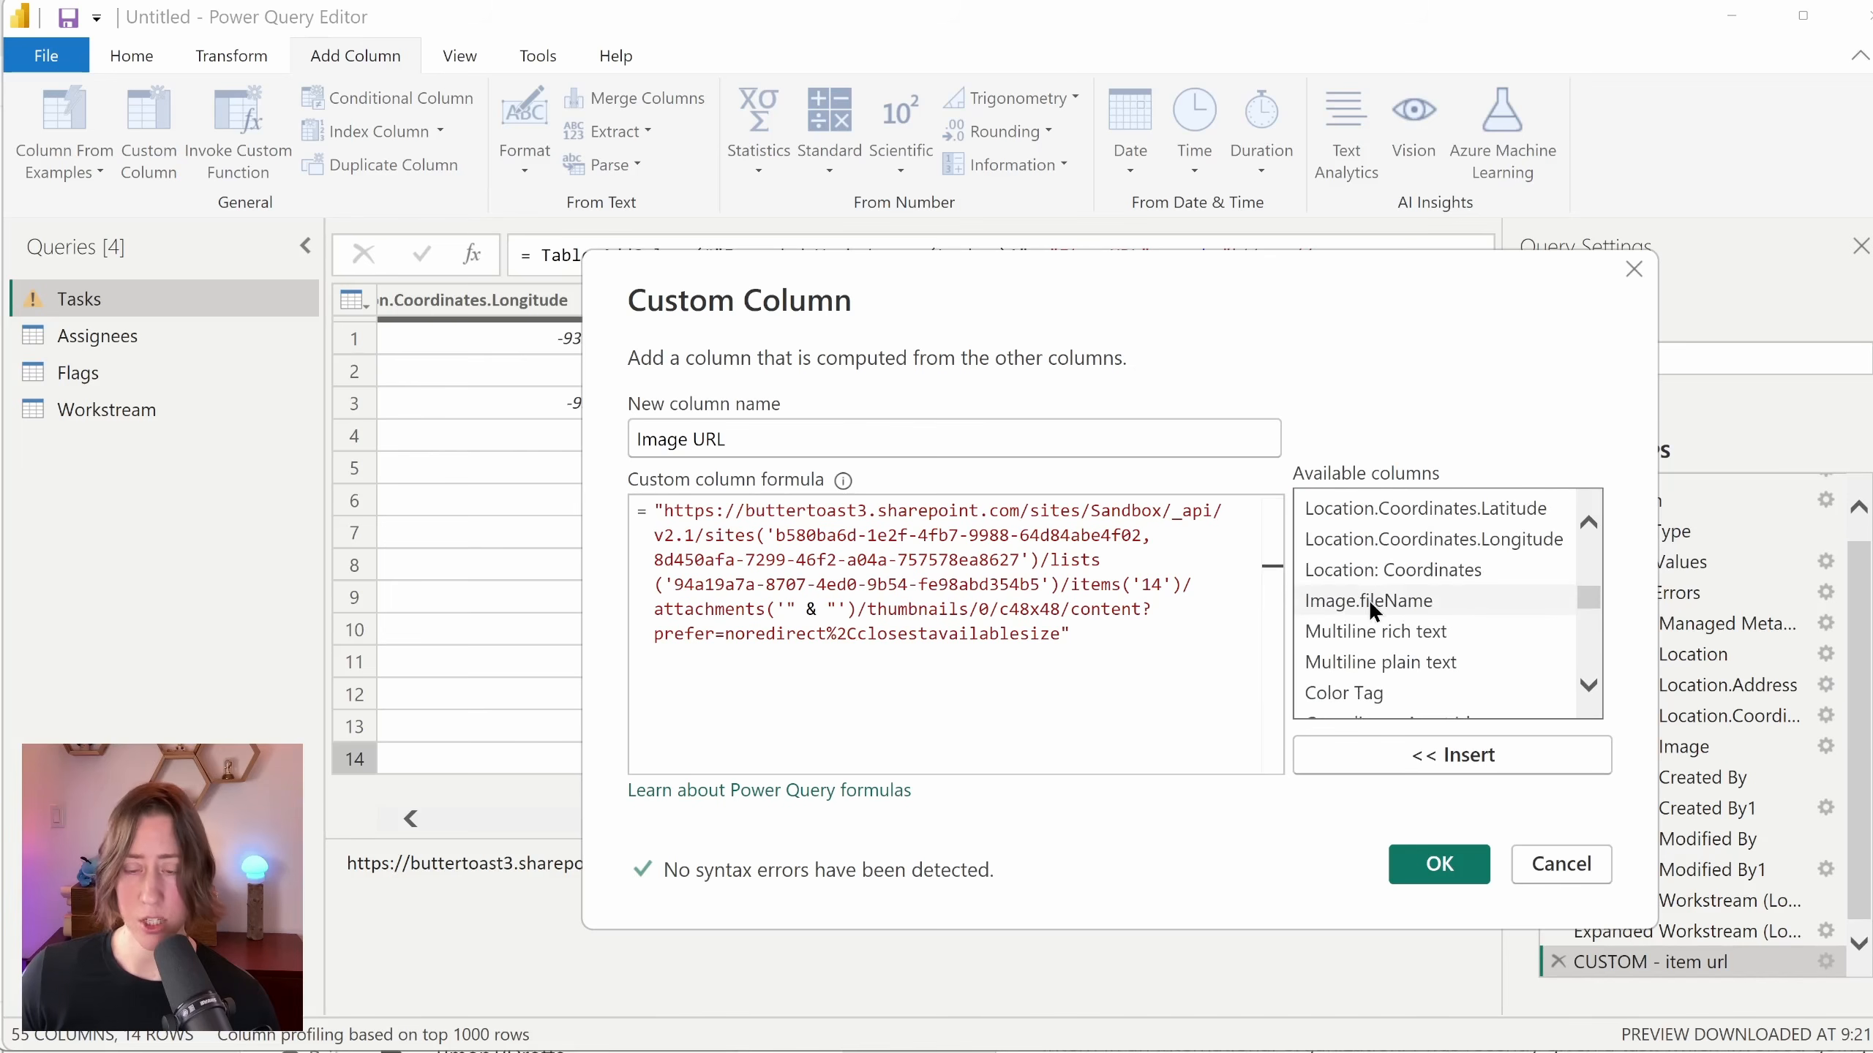
double_click(1347, 600)
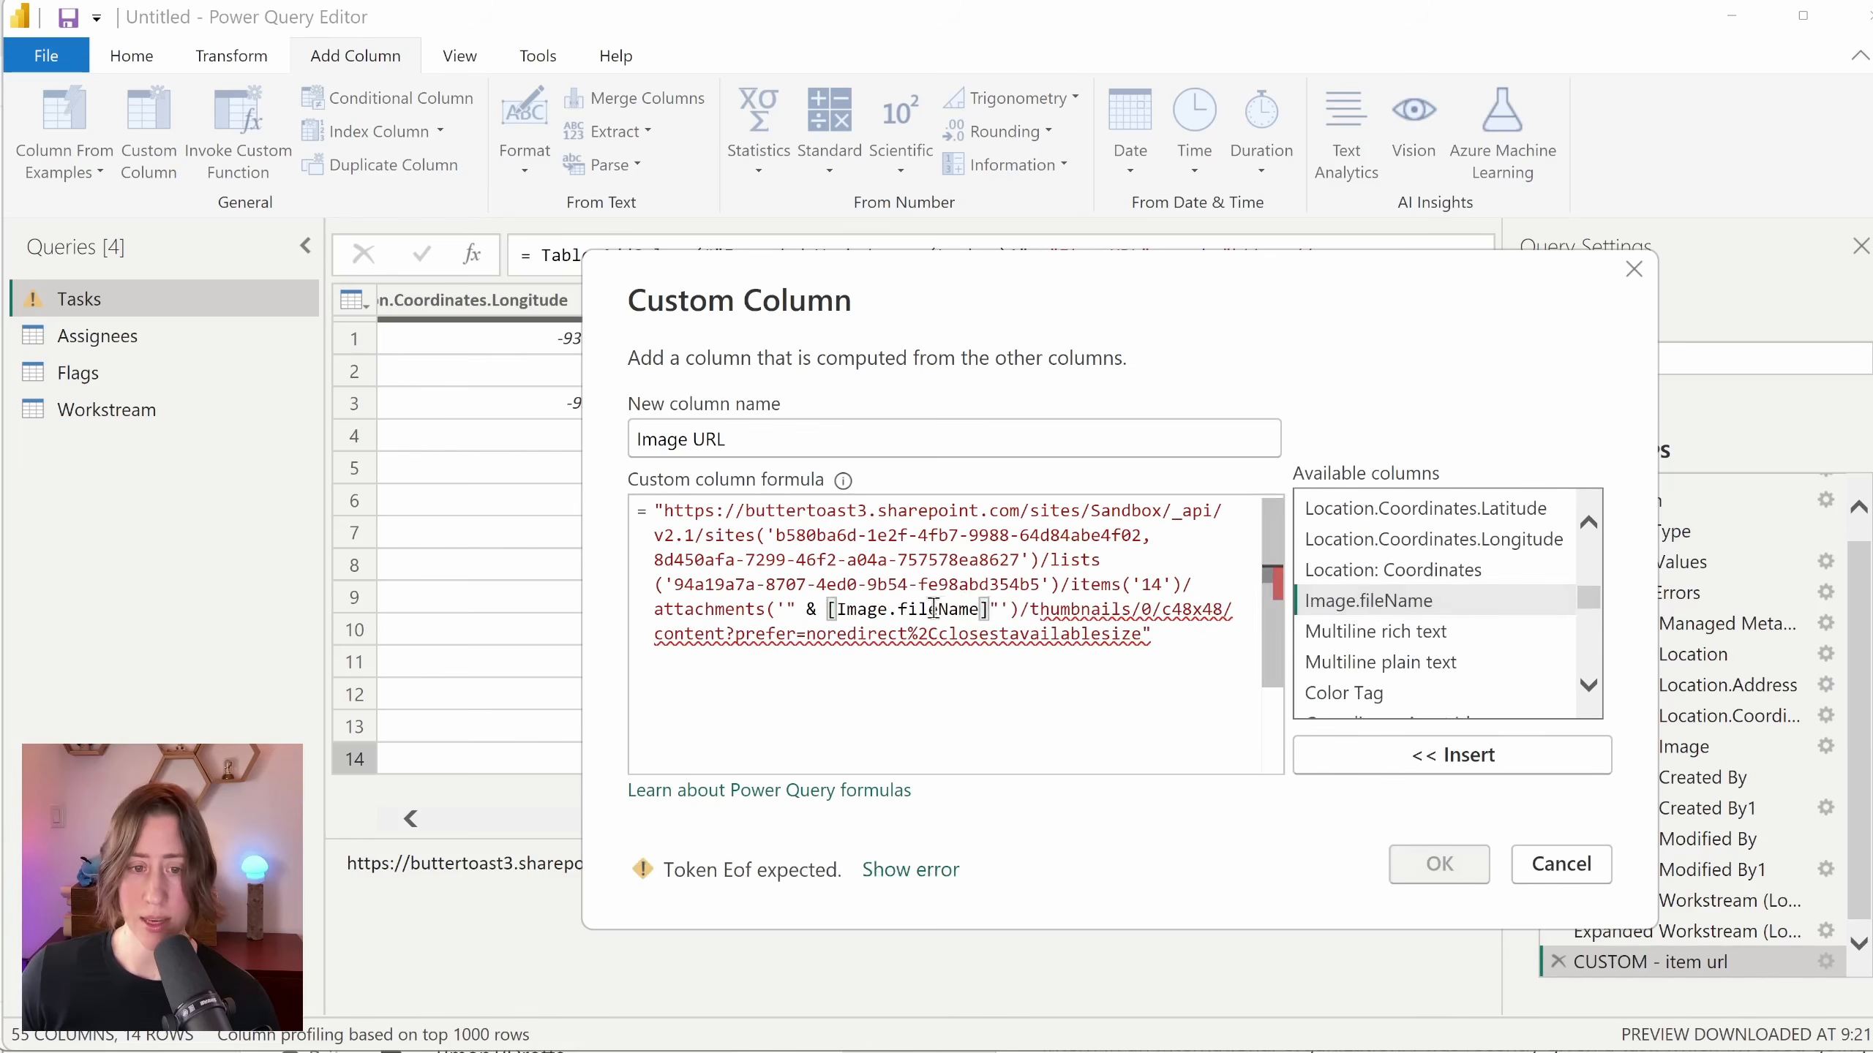
type("&")
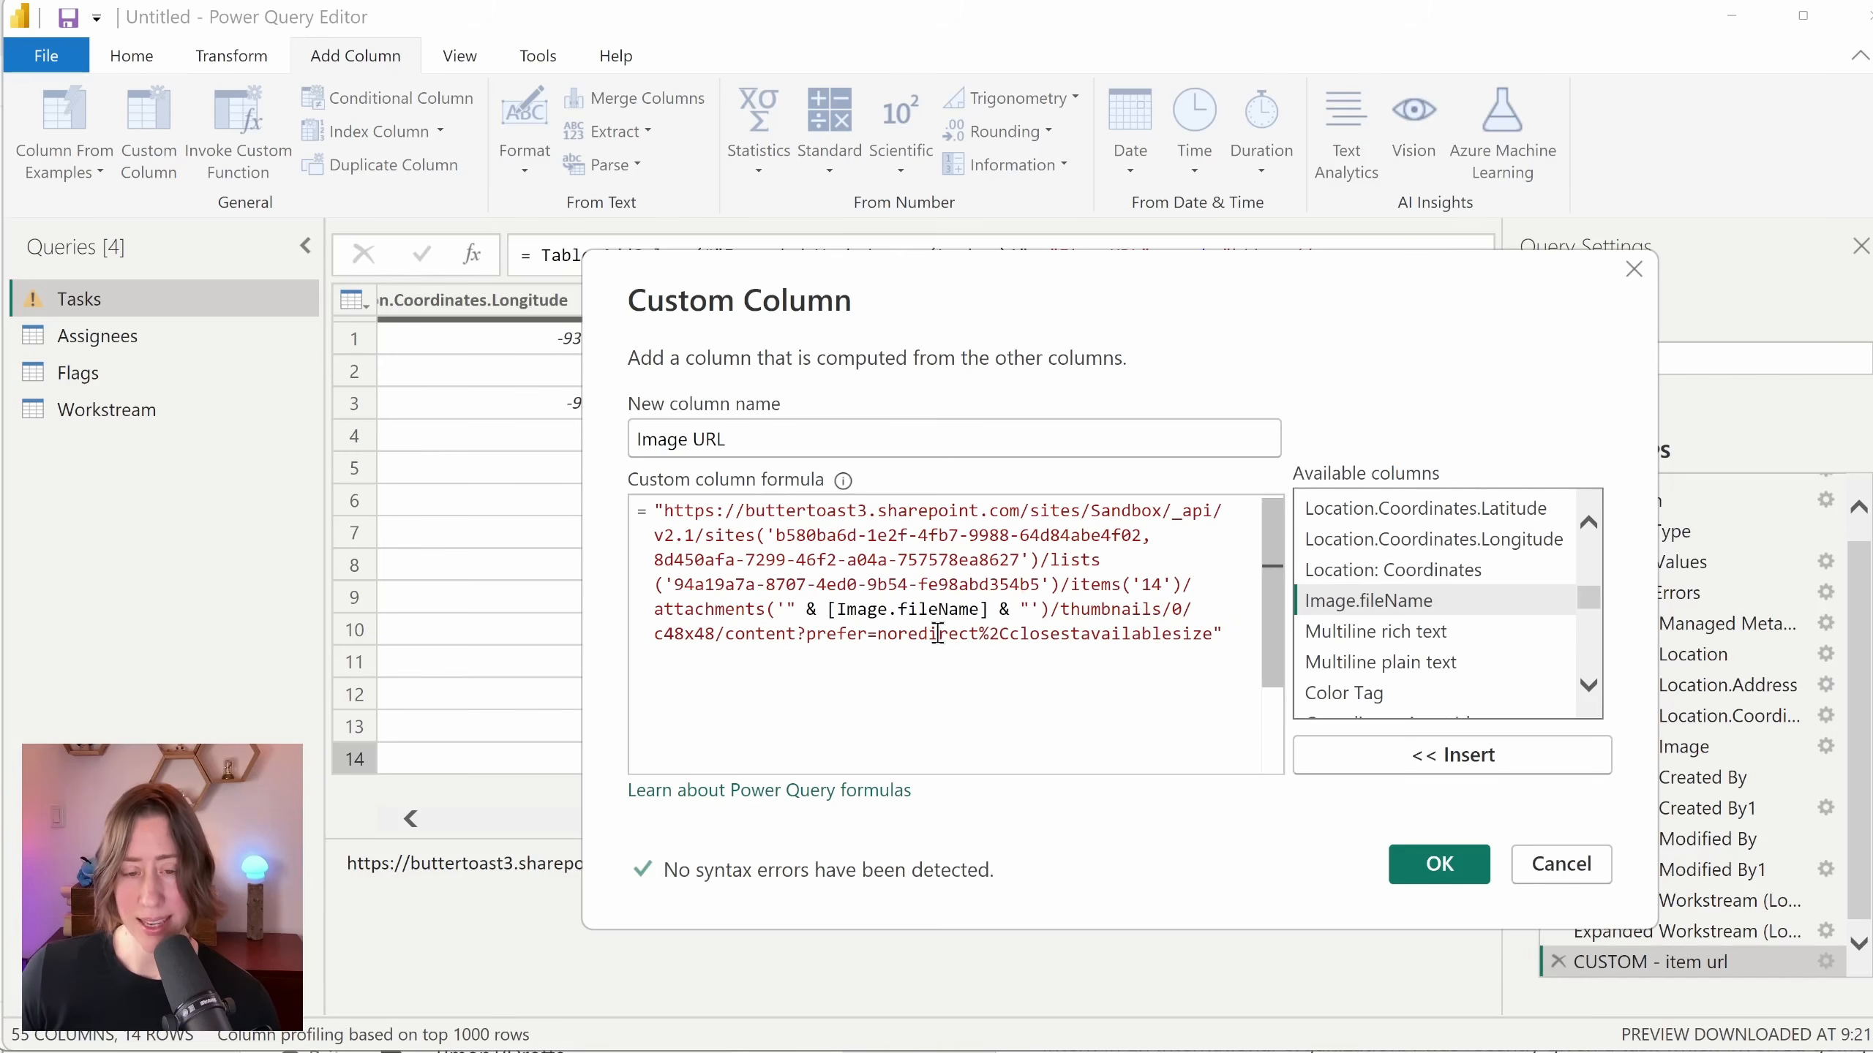
Step: Change the thumbnail size in the Image URL formula to c80x80
mouse_move(666, 634)
left_mouse_down()
mouse_move(714, 634)
mouse_move(684, 634)
left_mouse_up()
type("80")
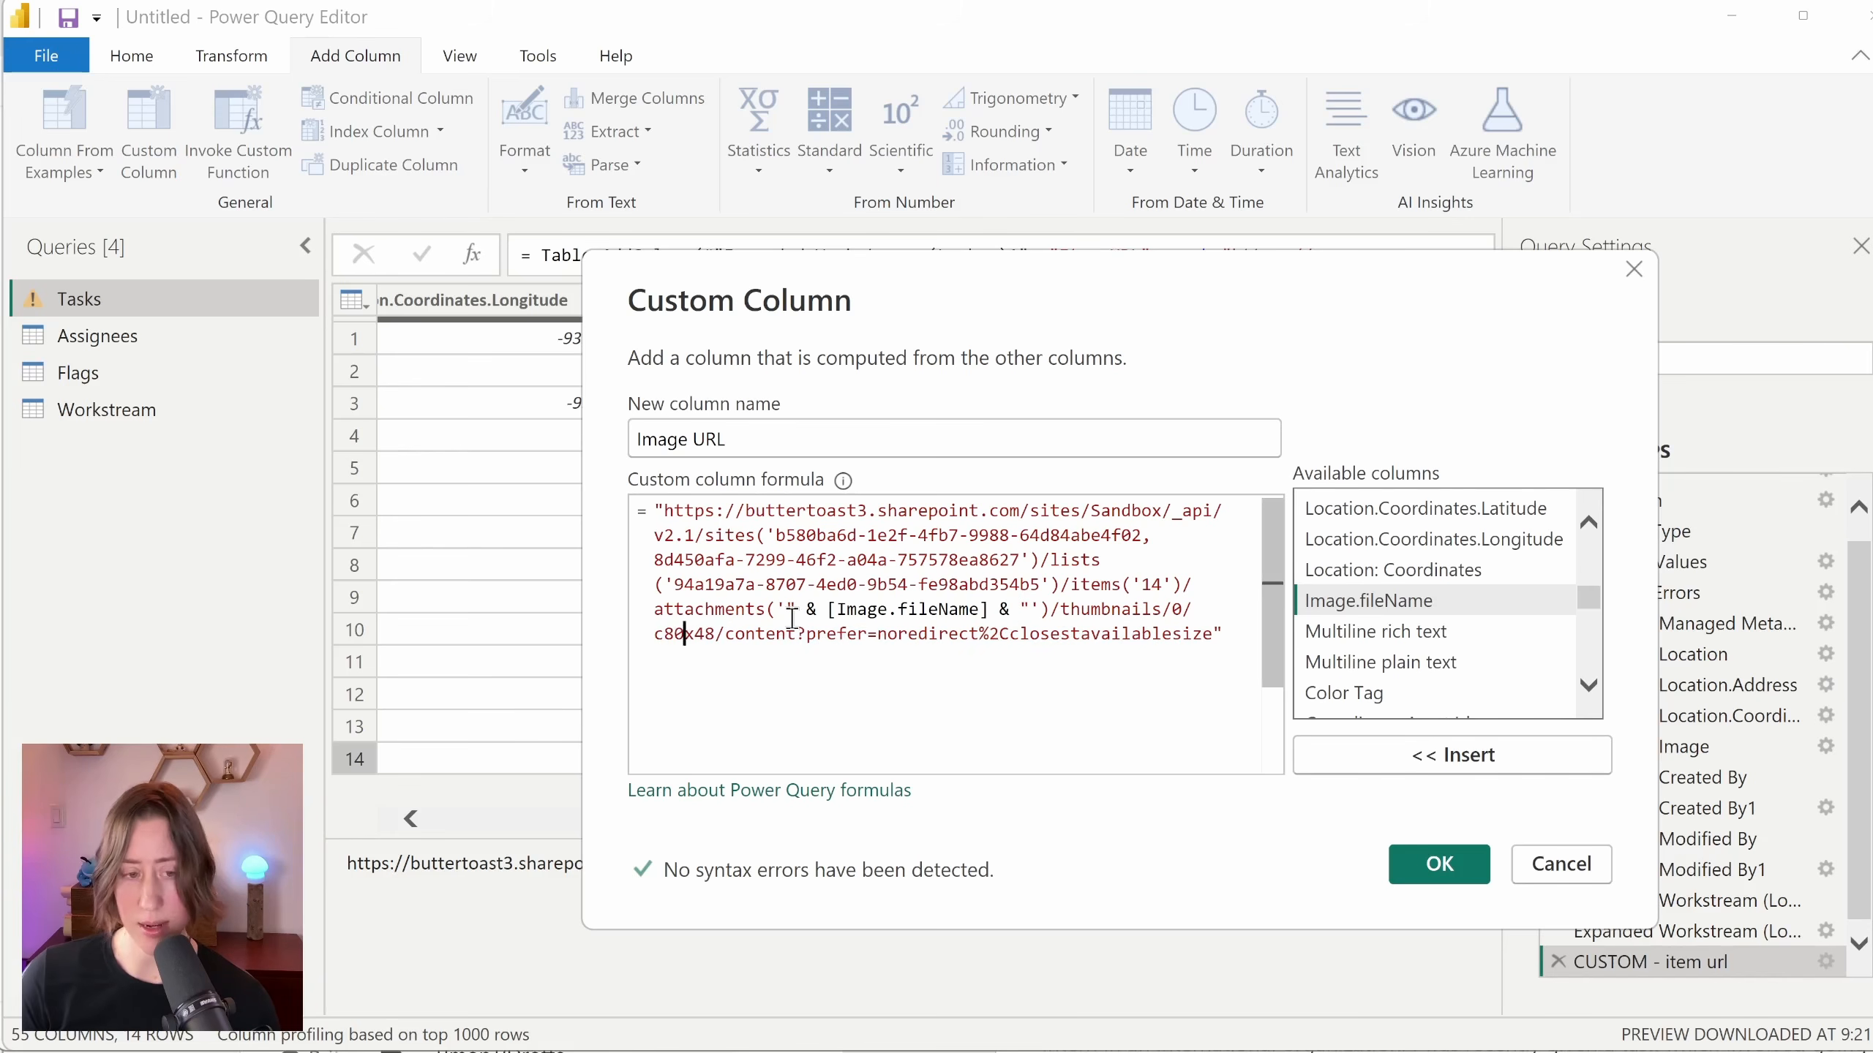
key("Right")
key("Delete")
key("Delete")
type("80")
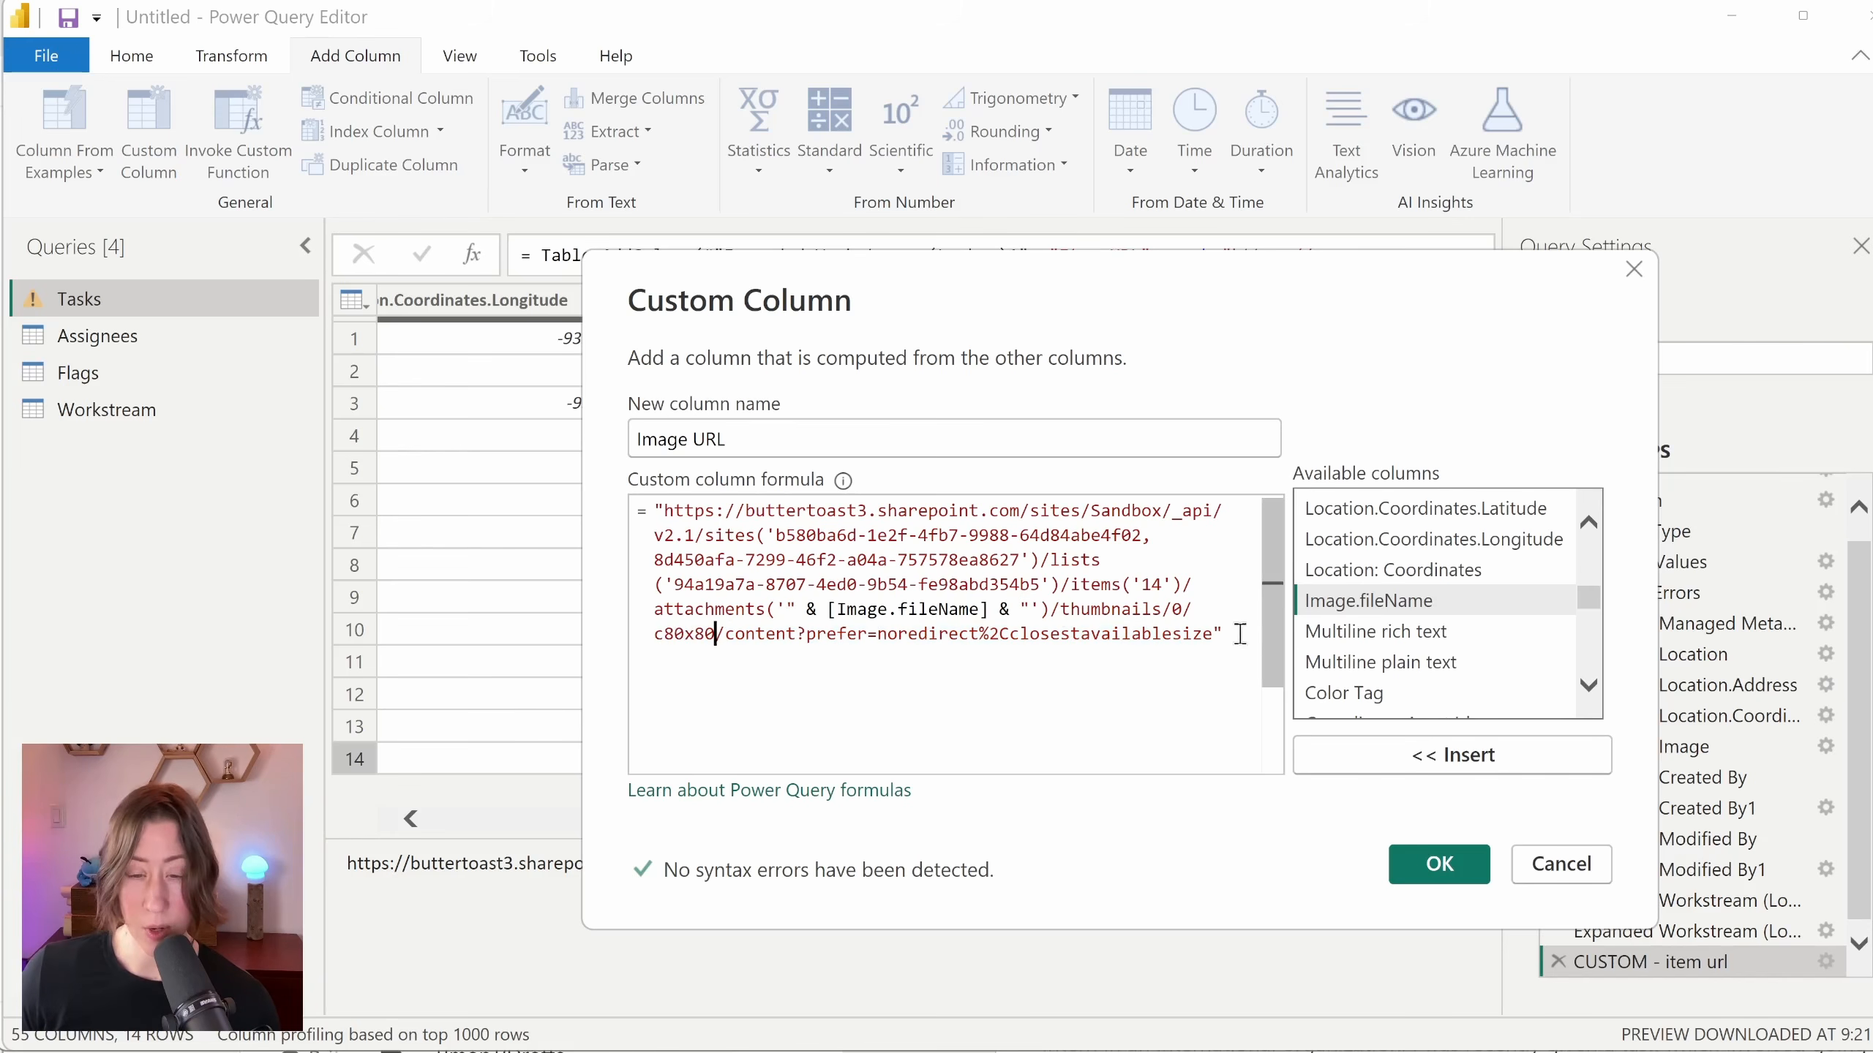
left_click(1236, 632)
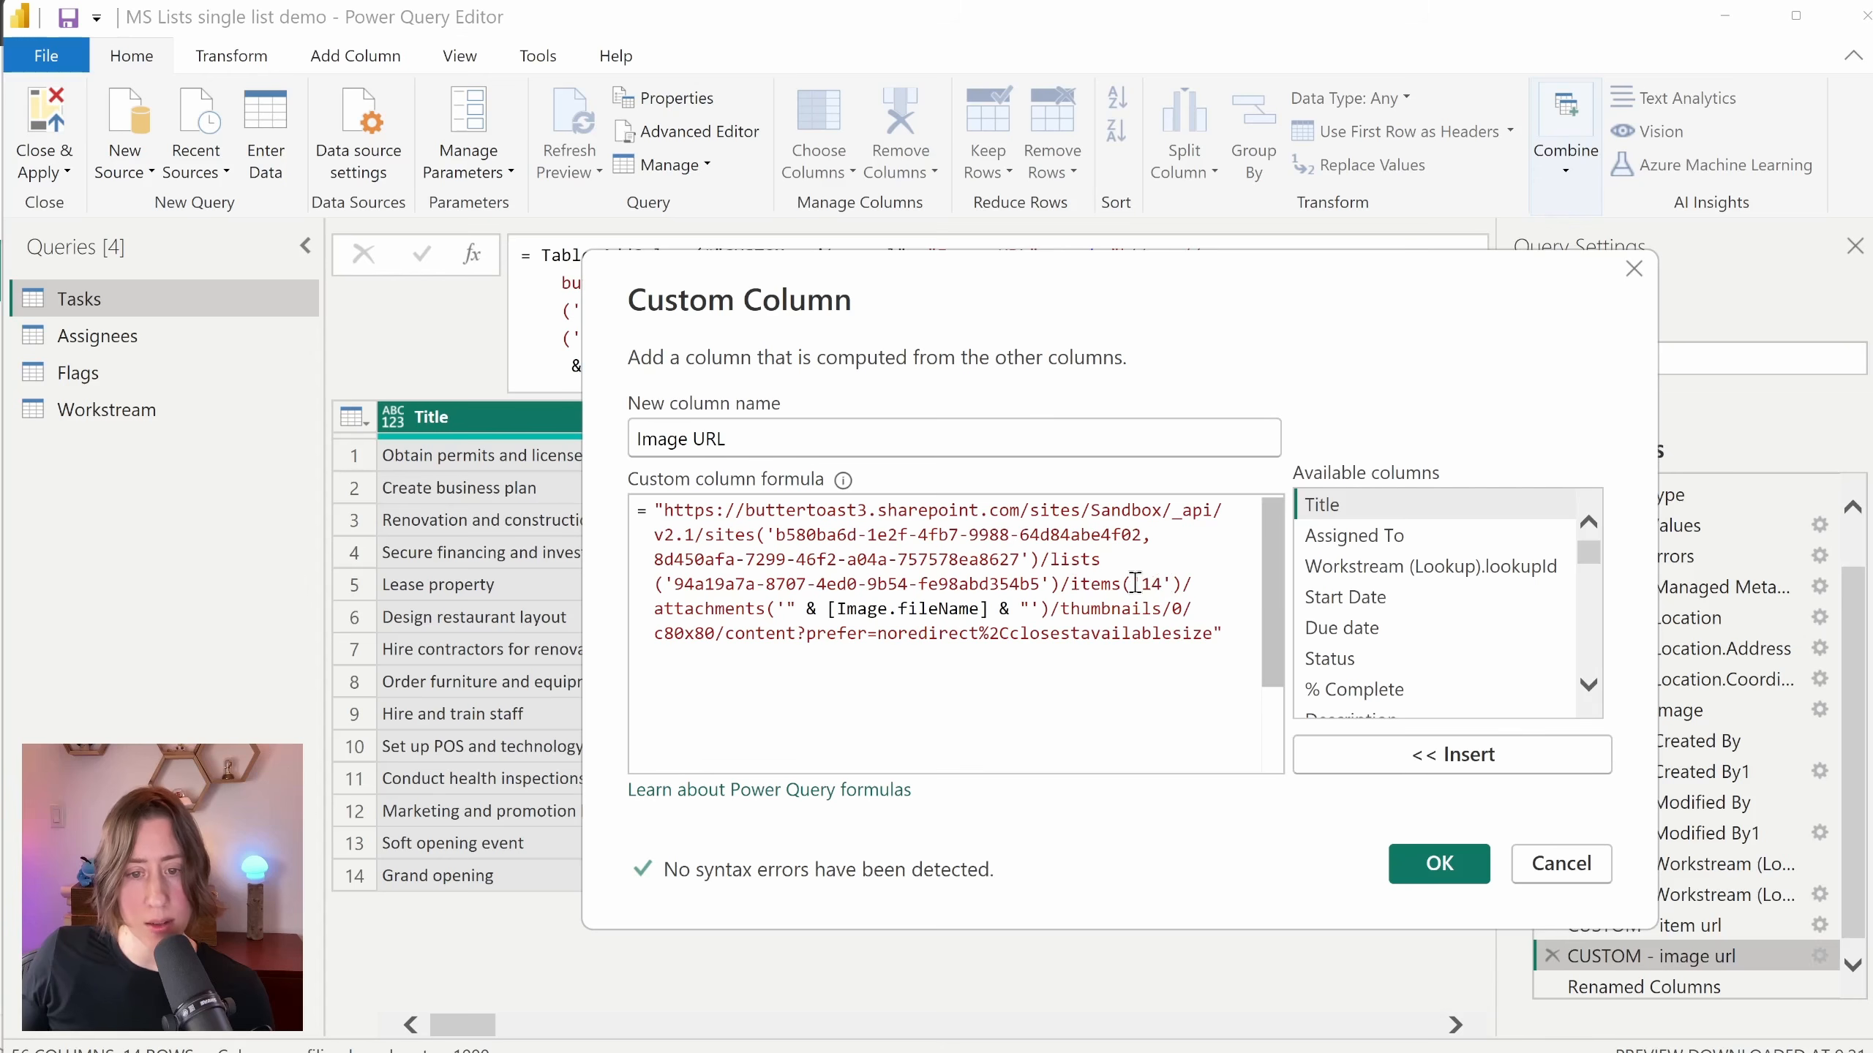
Step: Remove the hard-coded item number 14 from the Image URL formula and split the string there with quotes and an ampersand
left_click(1135, 584)
double_click(1147, 585)
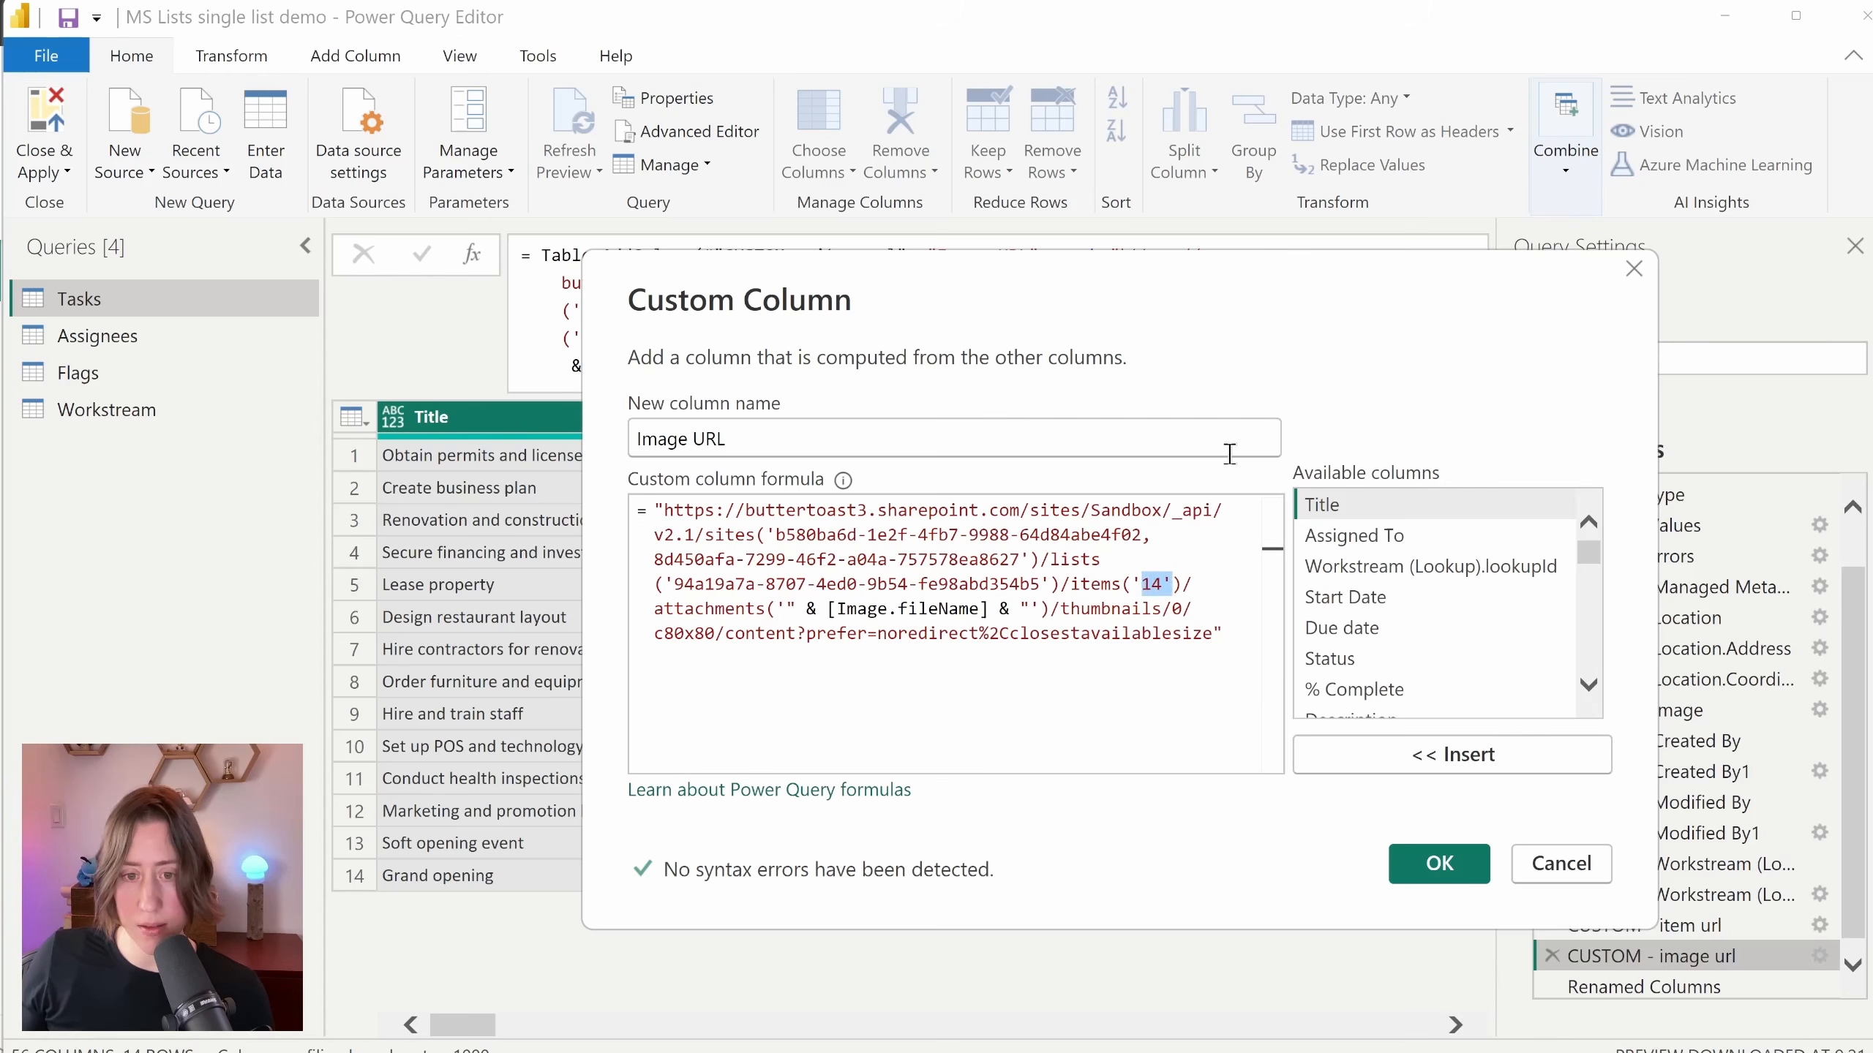
key("Left")
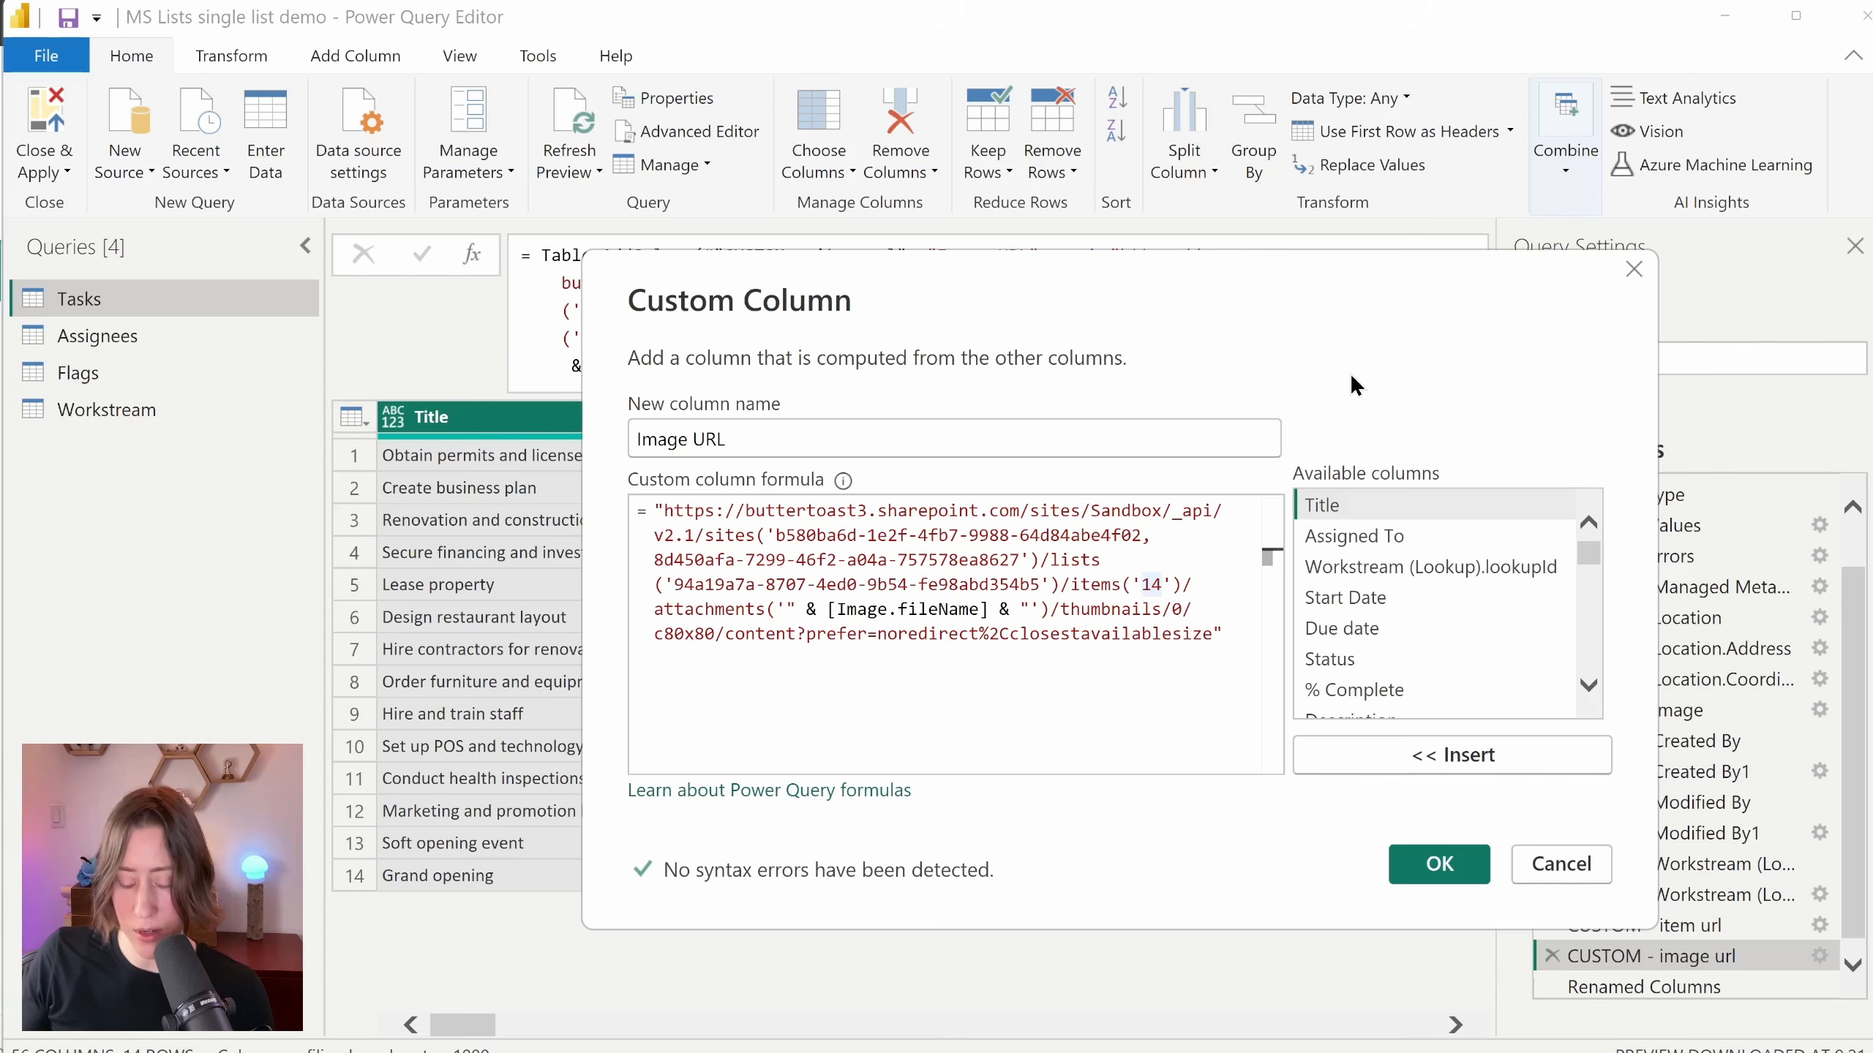
type("\"")
key("shift+Right")
key("shift+Right")
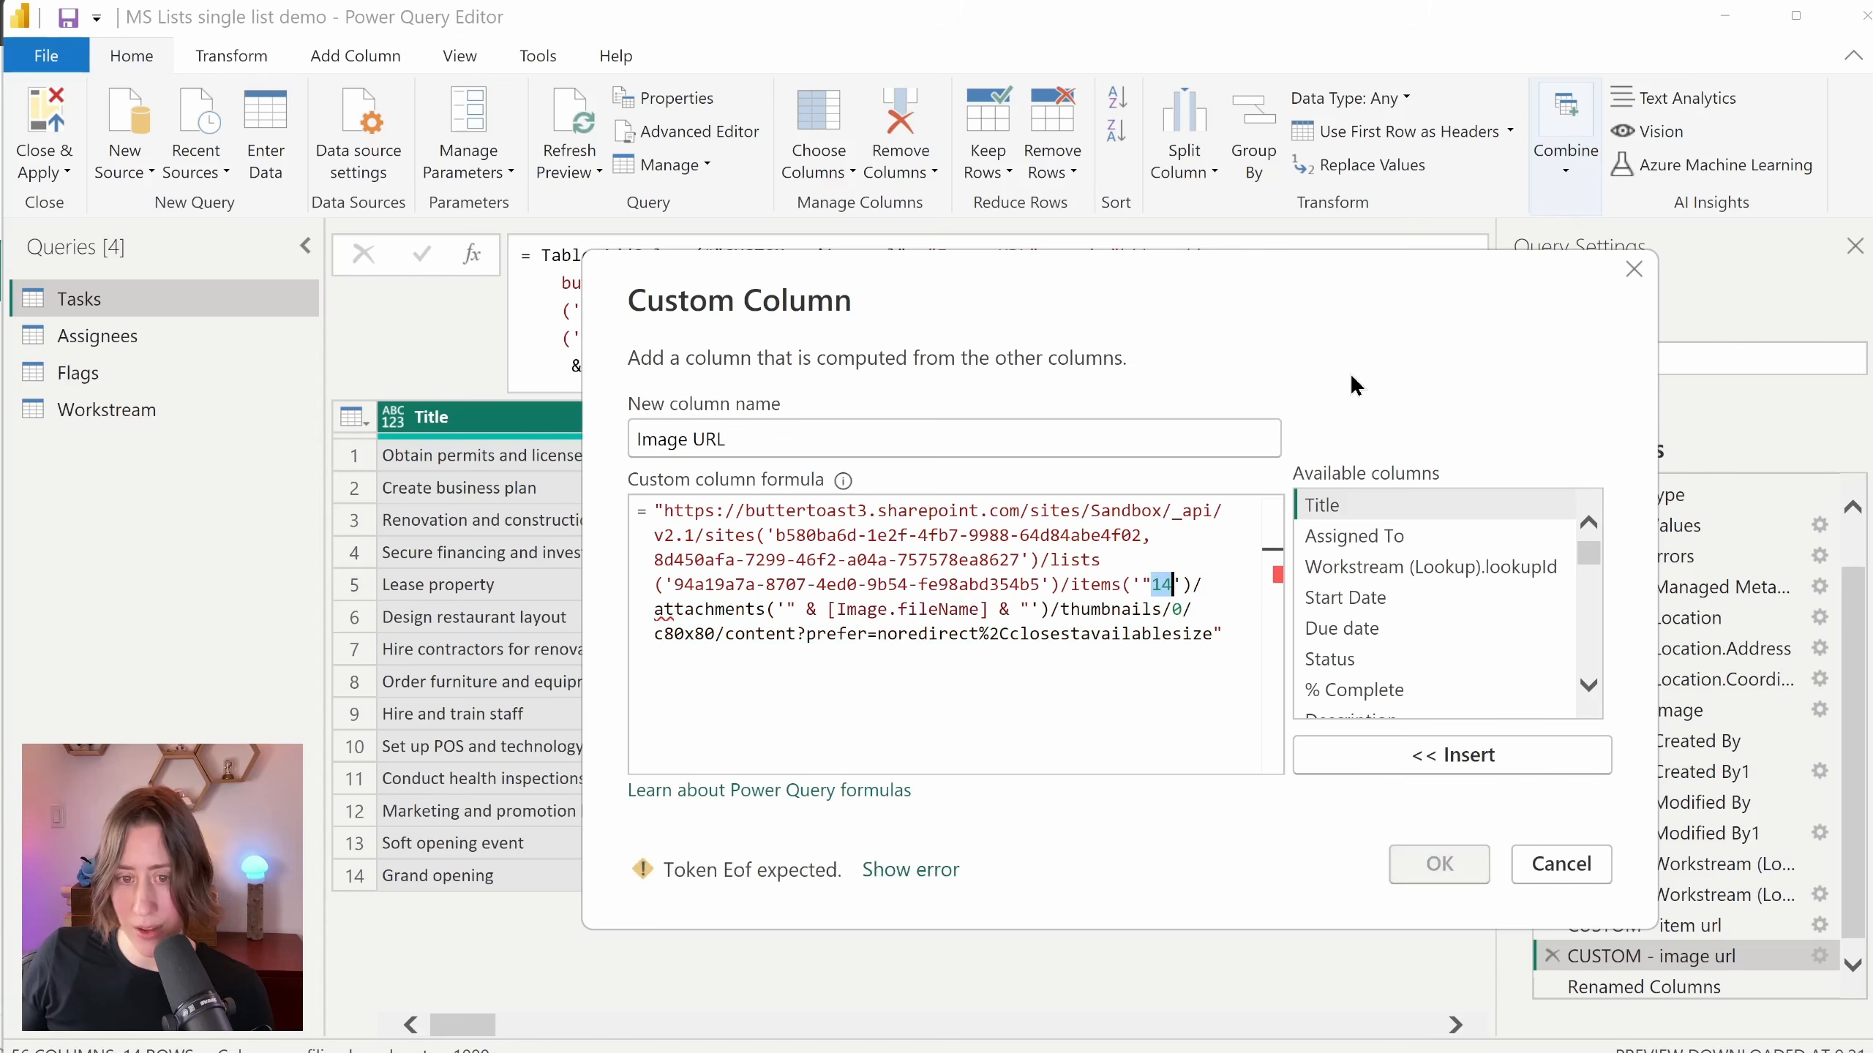
type("& ")
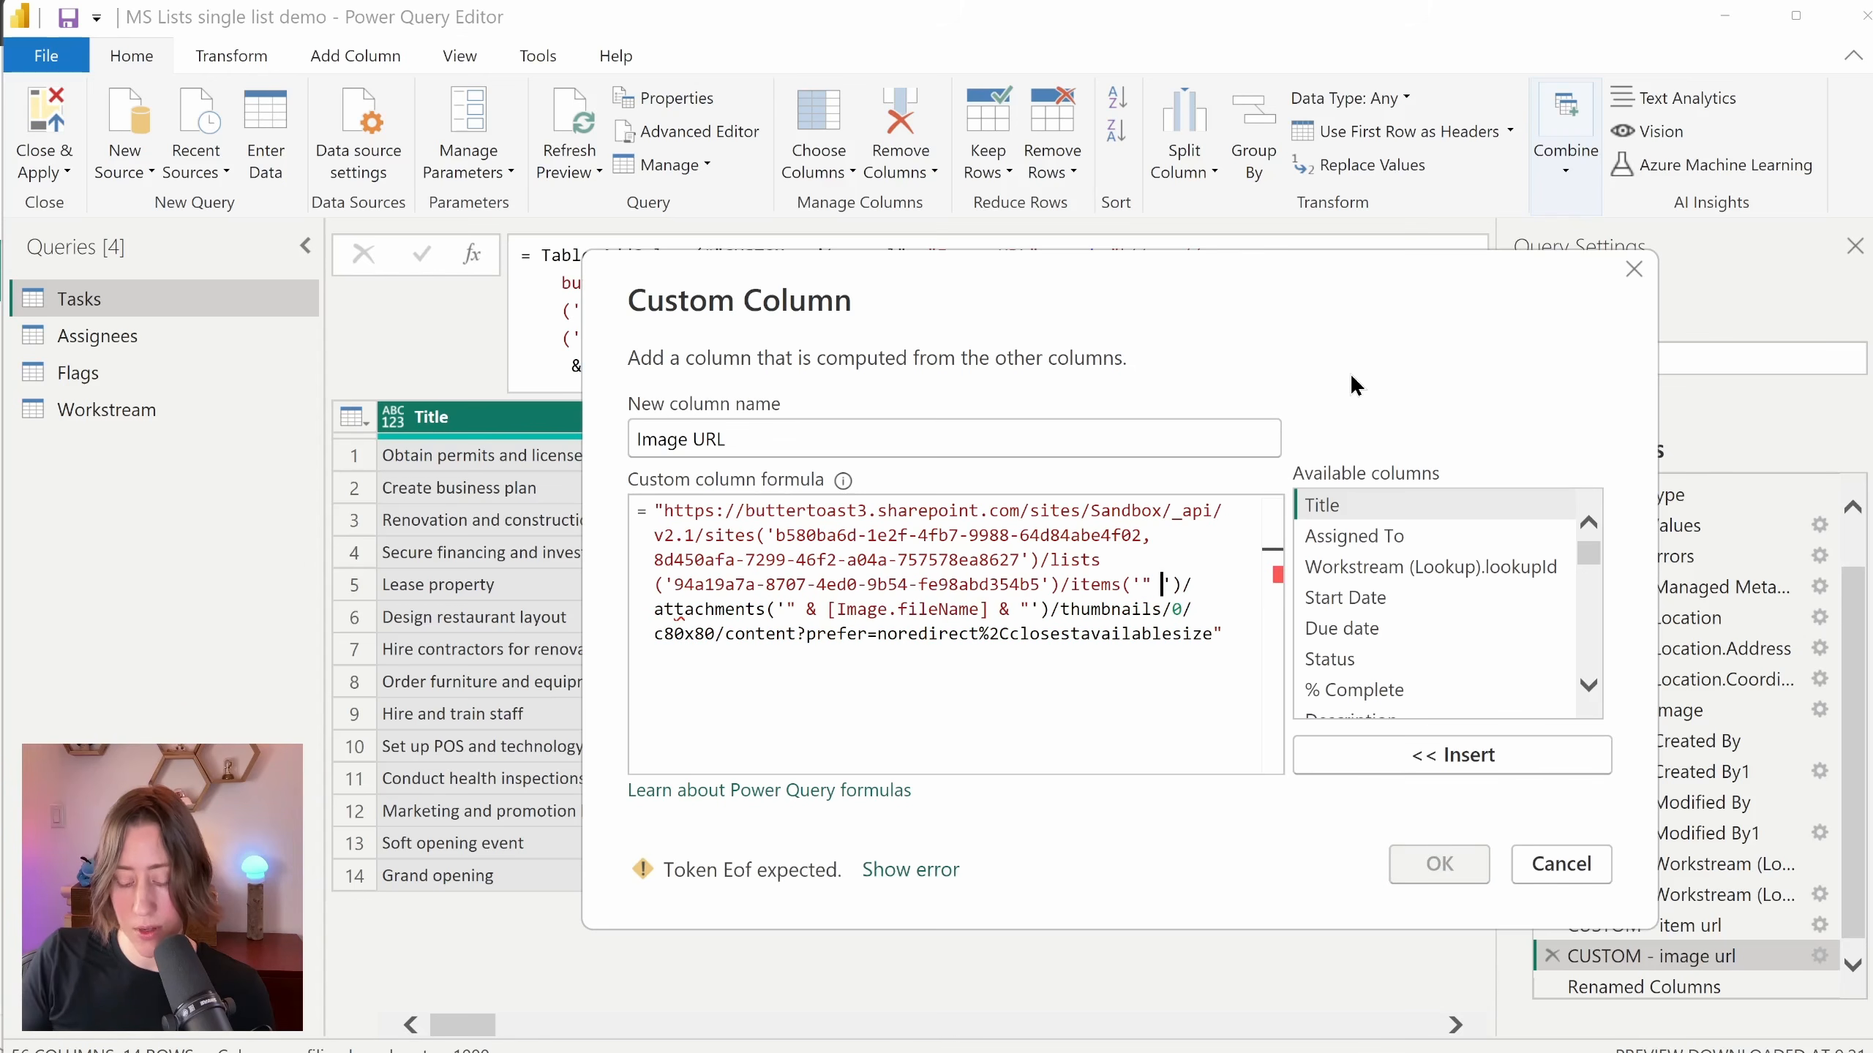
type("\"")
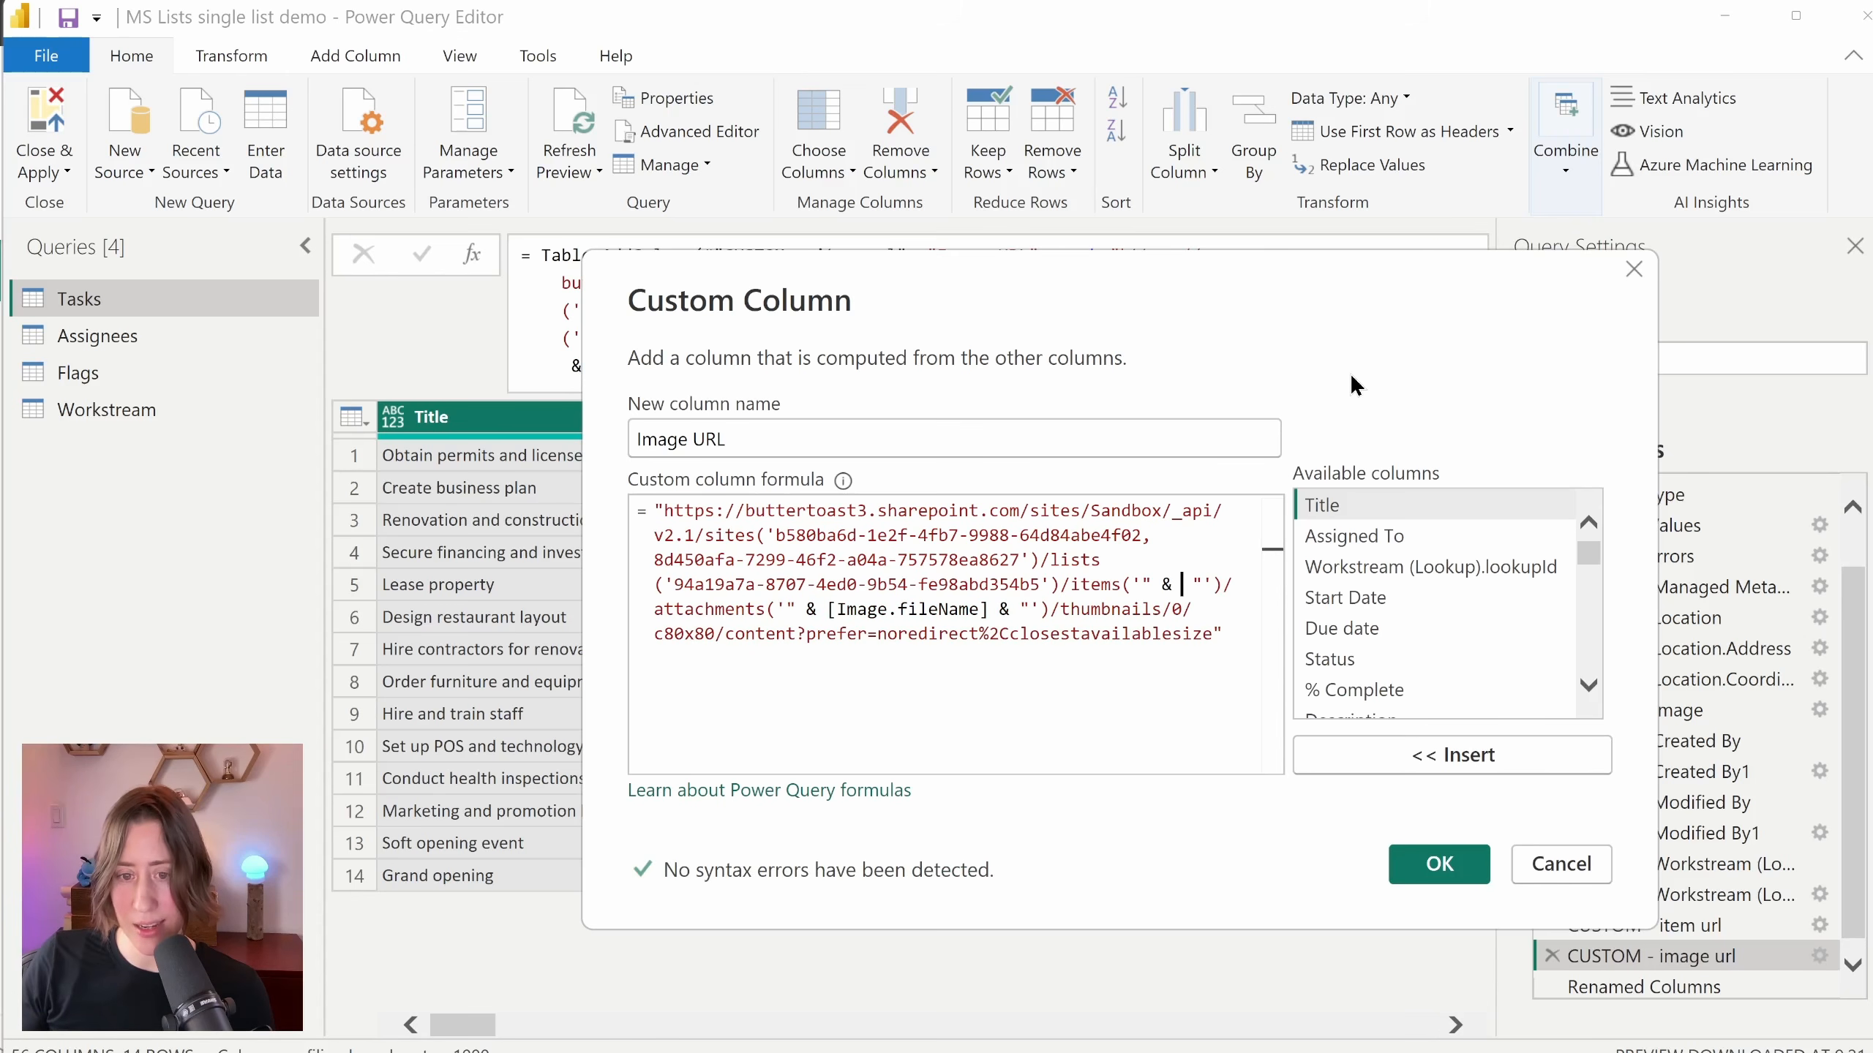
Step: Insert Number.ToText([ID]) & at the item number's place in the formula and confirm the custom column
type(" Number.T")
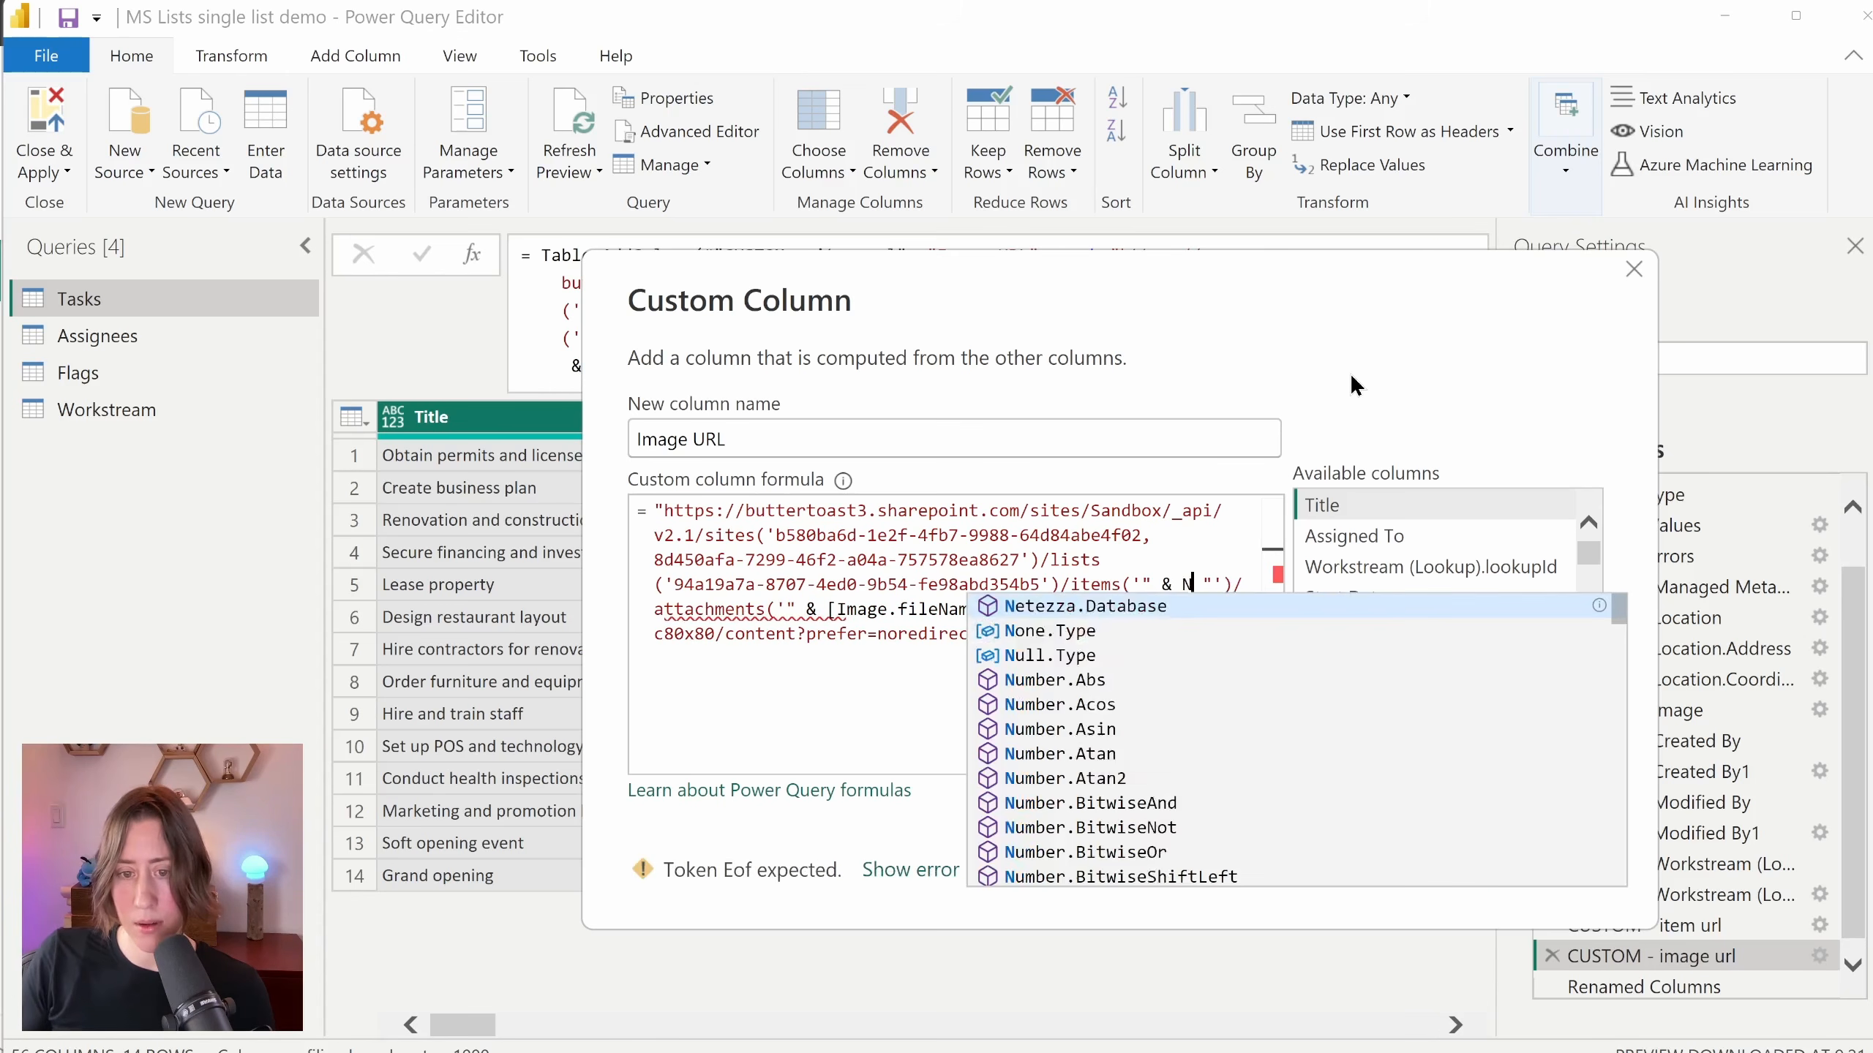
type("oText")
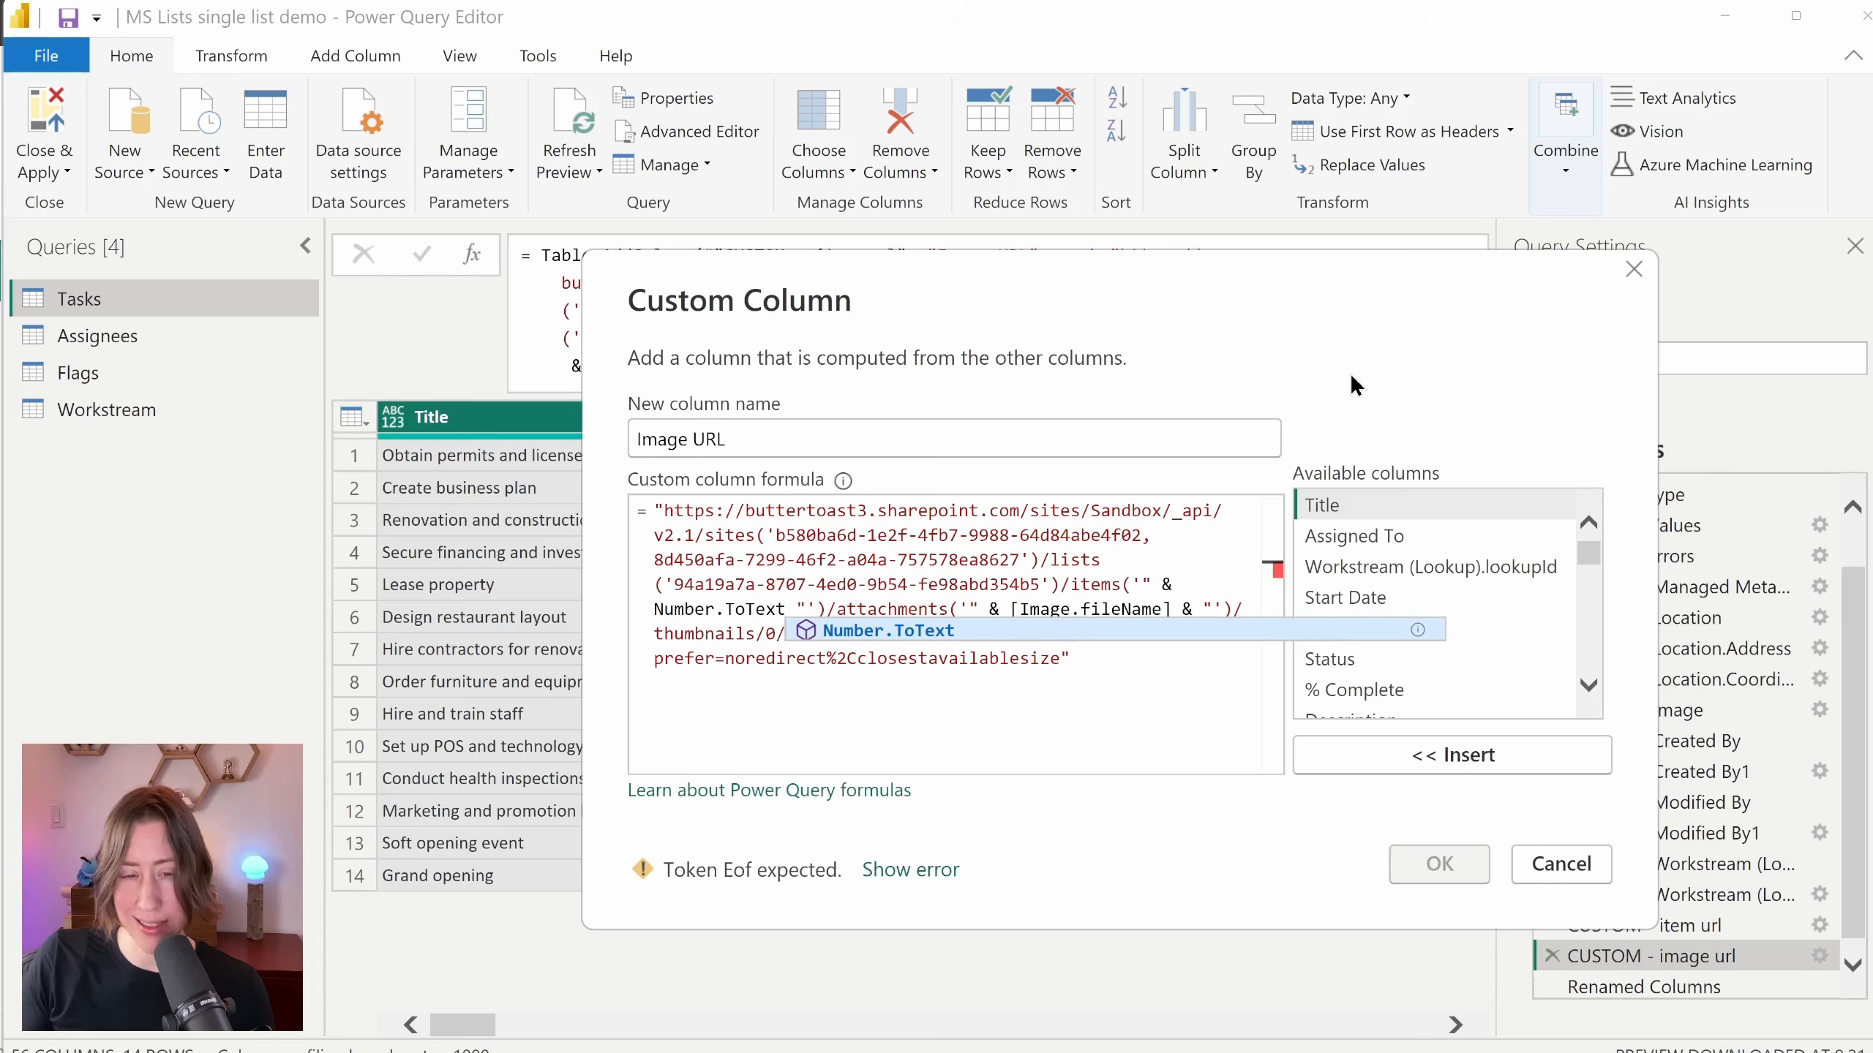
type("(")
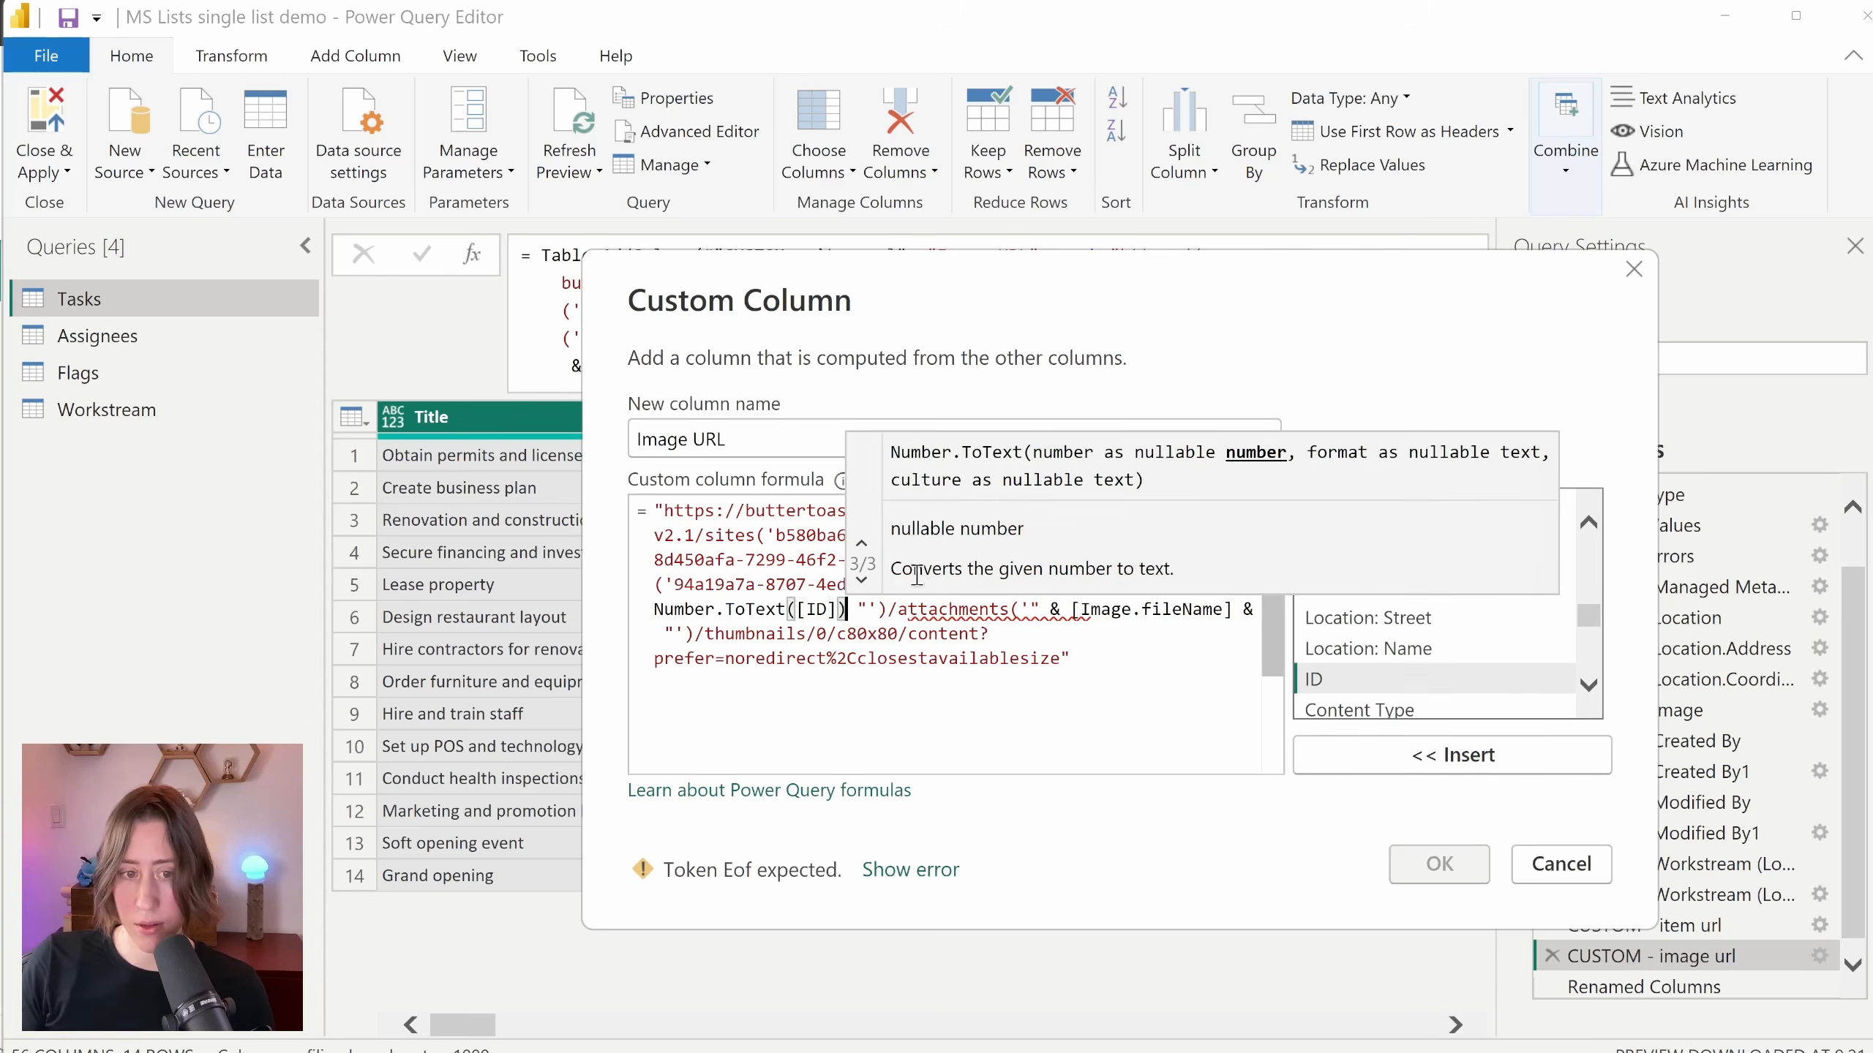
type("&")
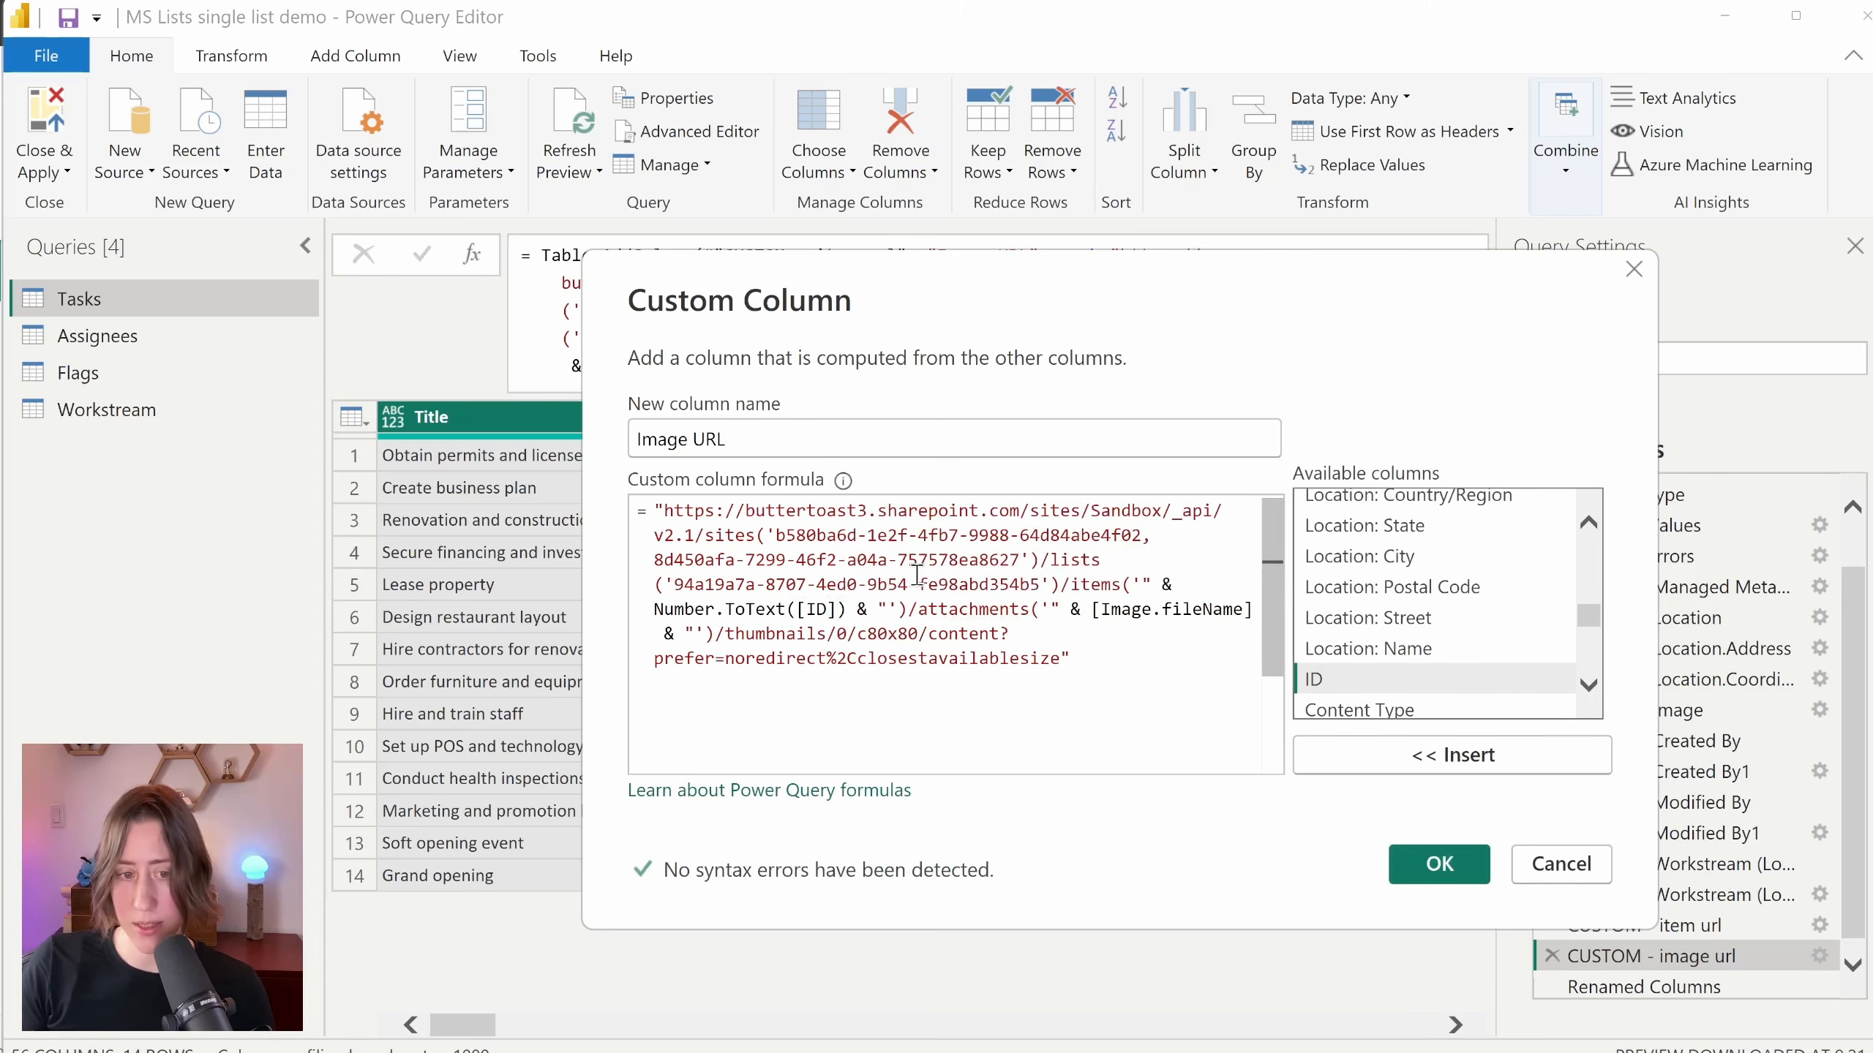
left_click(1108, 727)
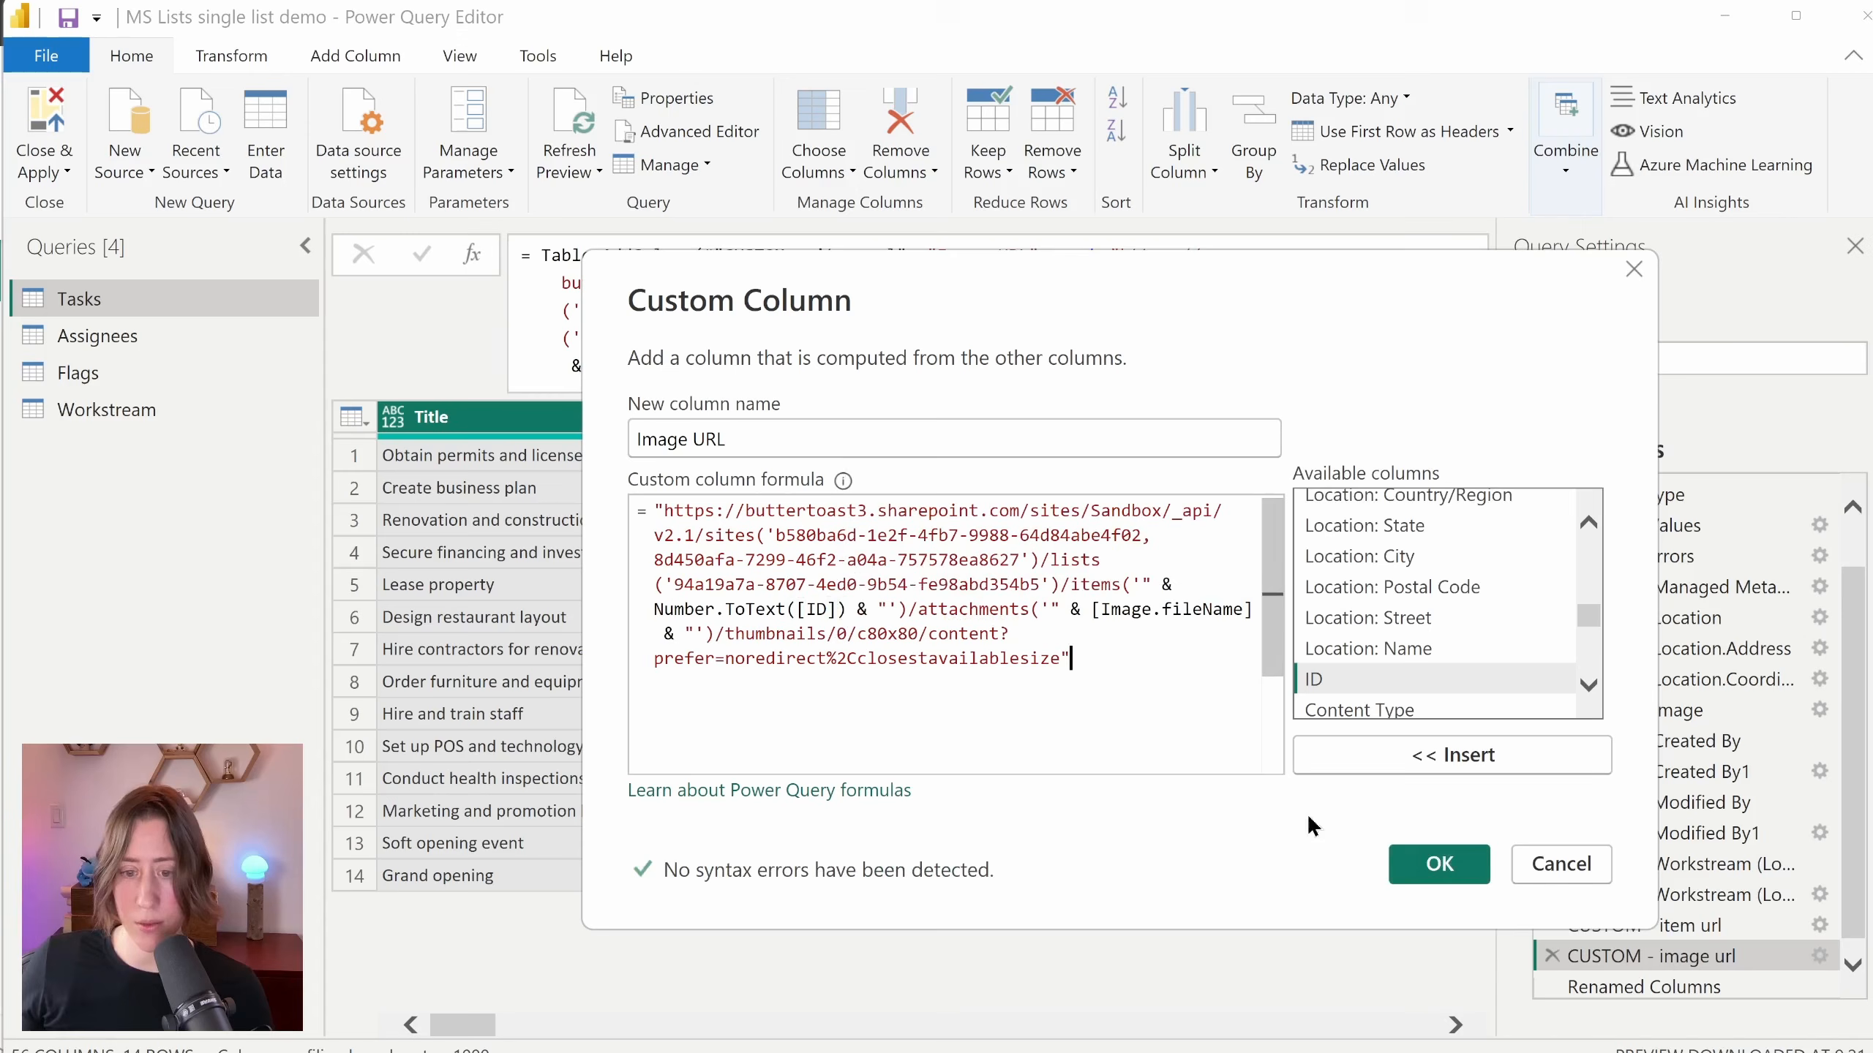
left_click(1458, 870)
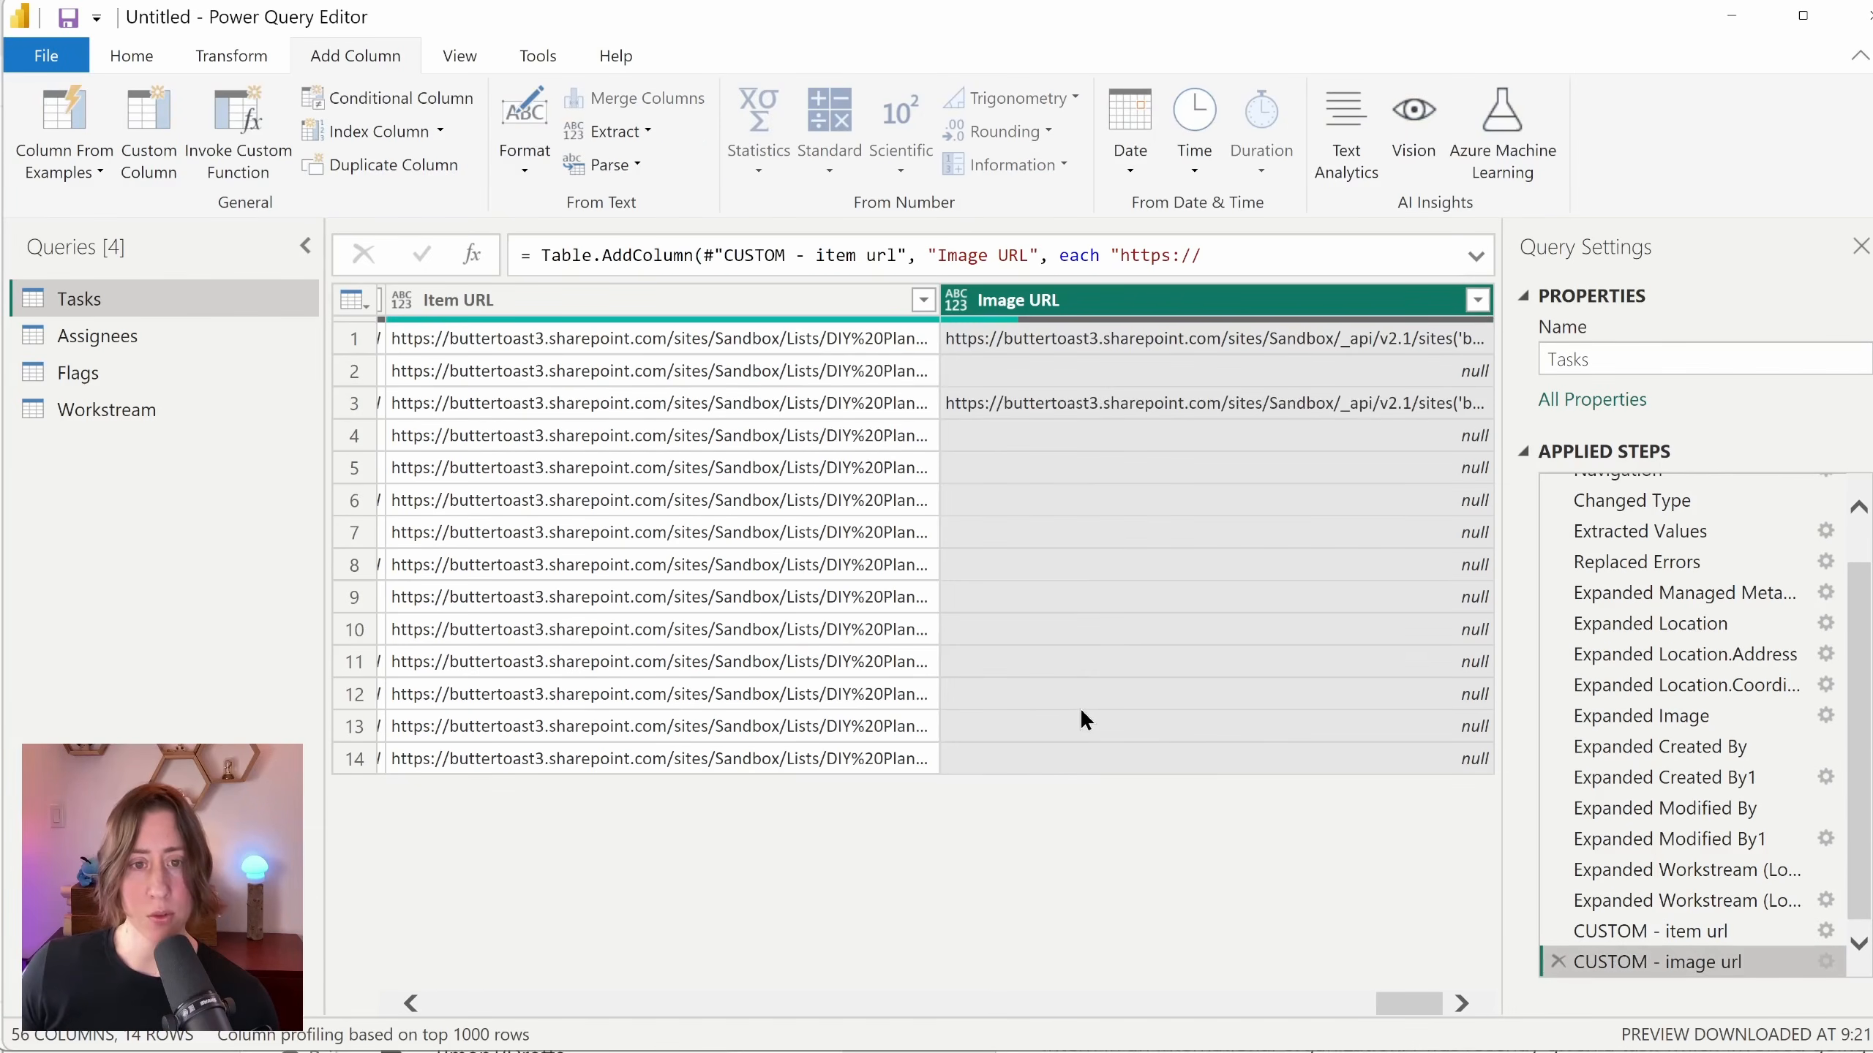
Step: Close the query editor applying the changes, and show the report's data model
left_click(123, 51)
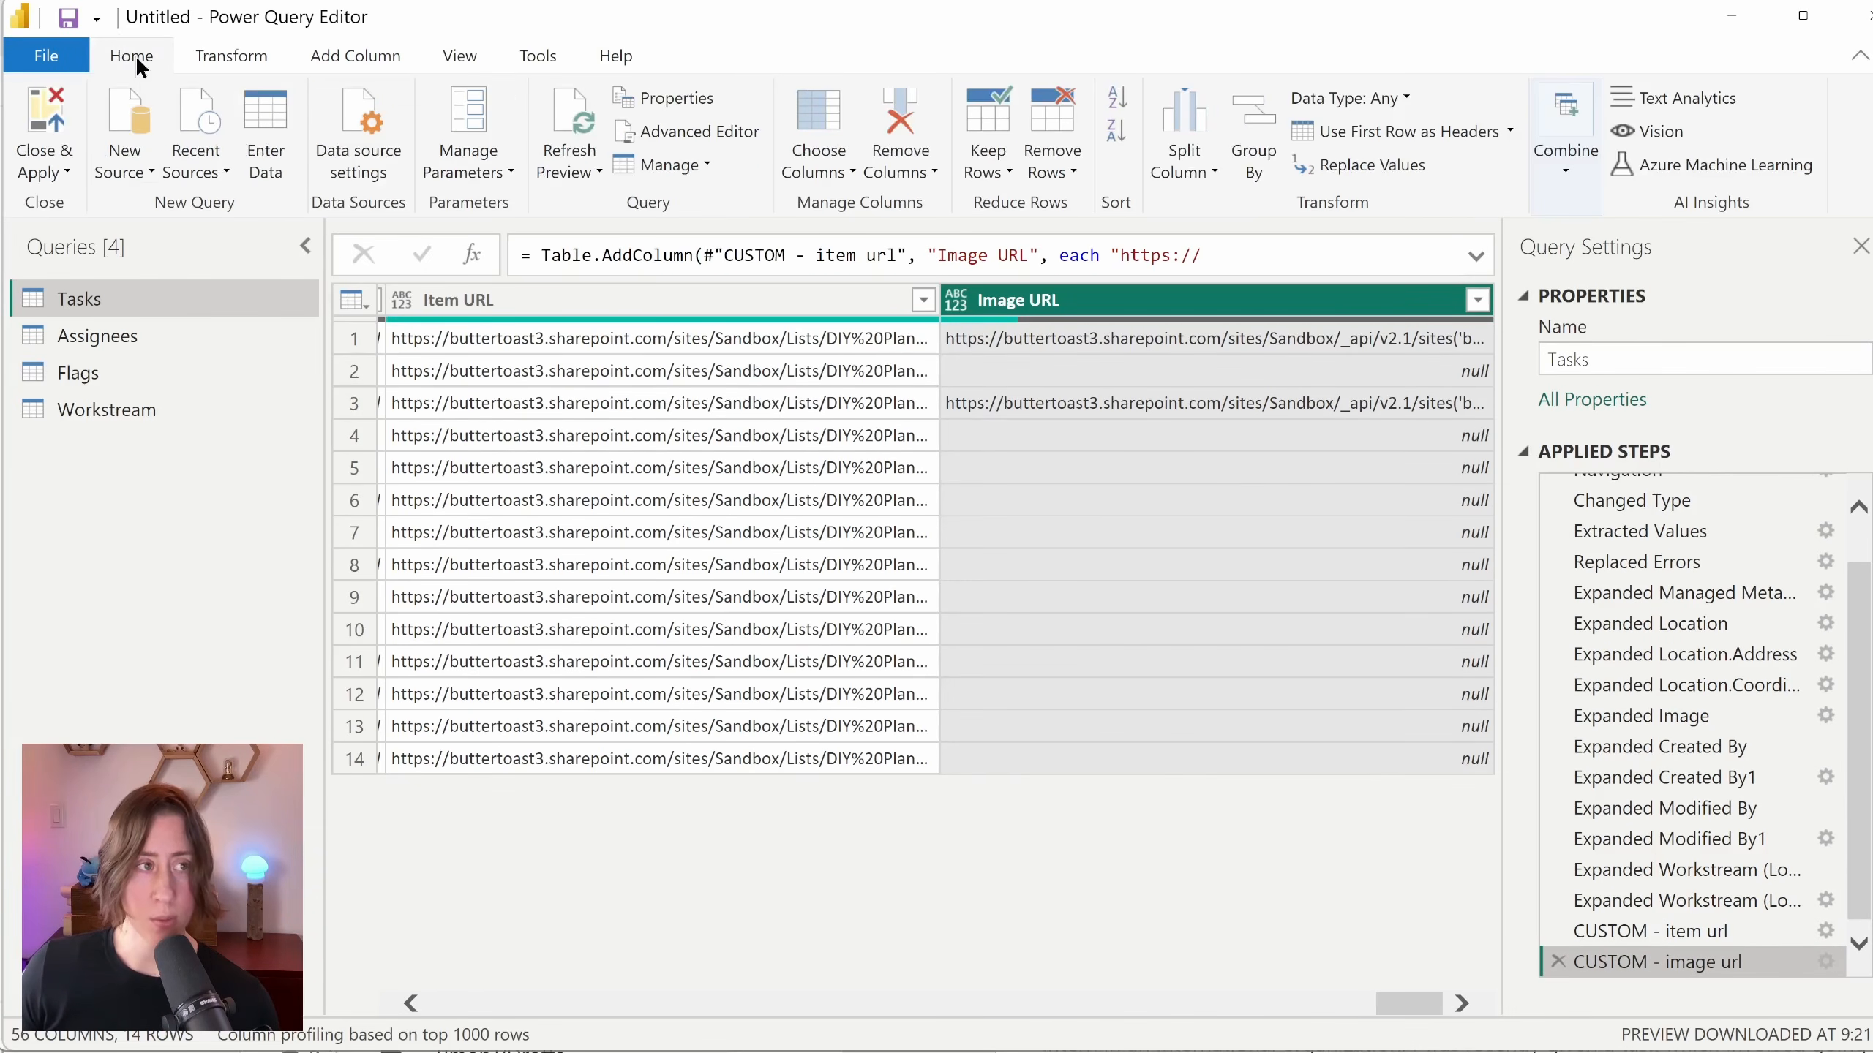
left_click(16, 141)
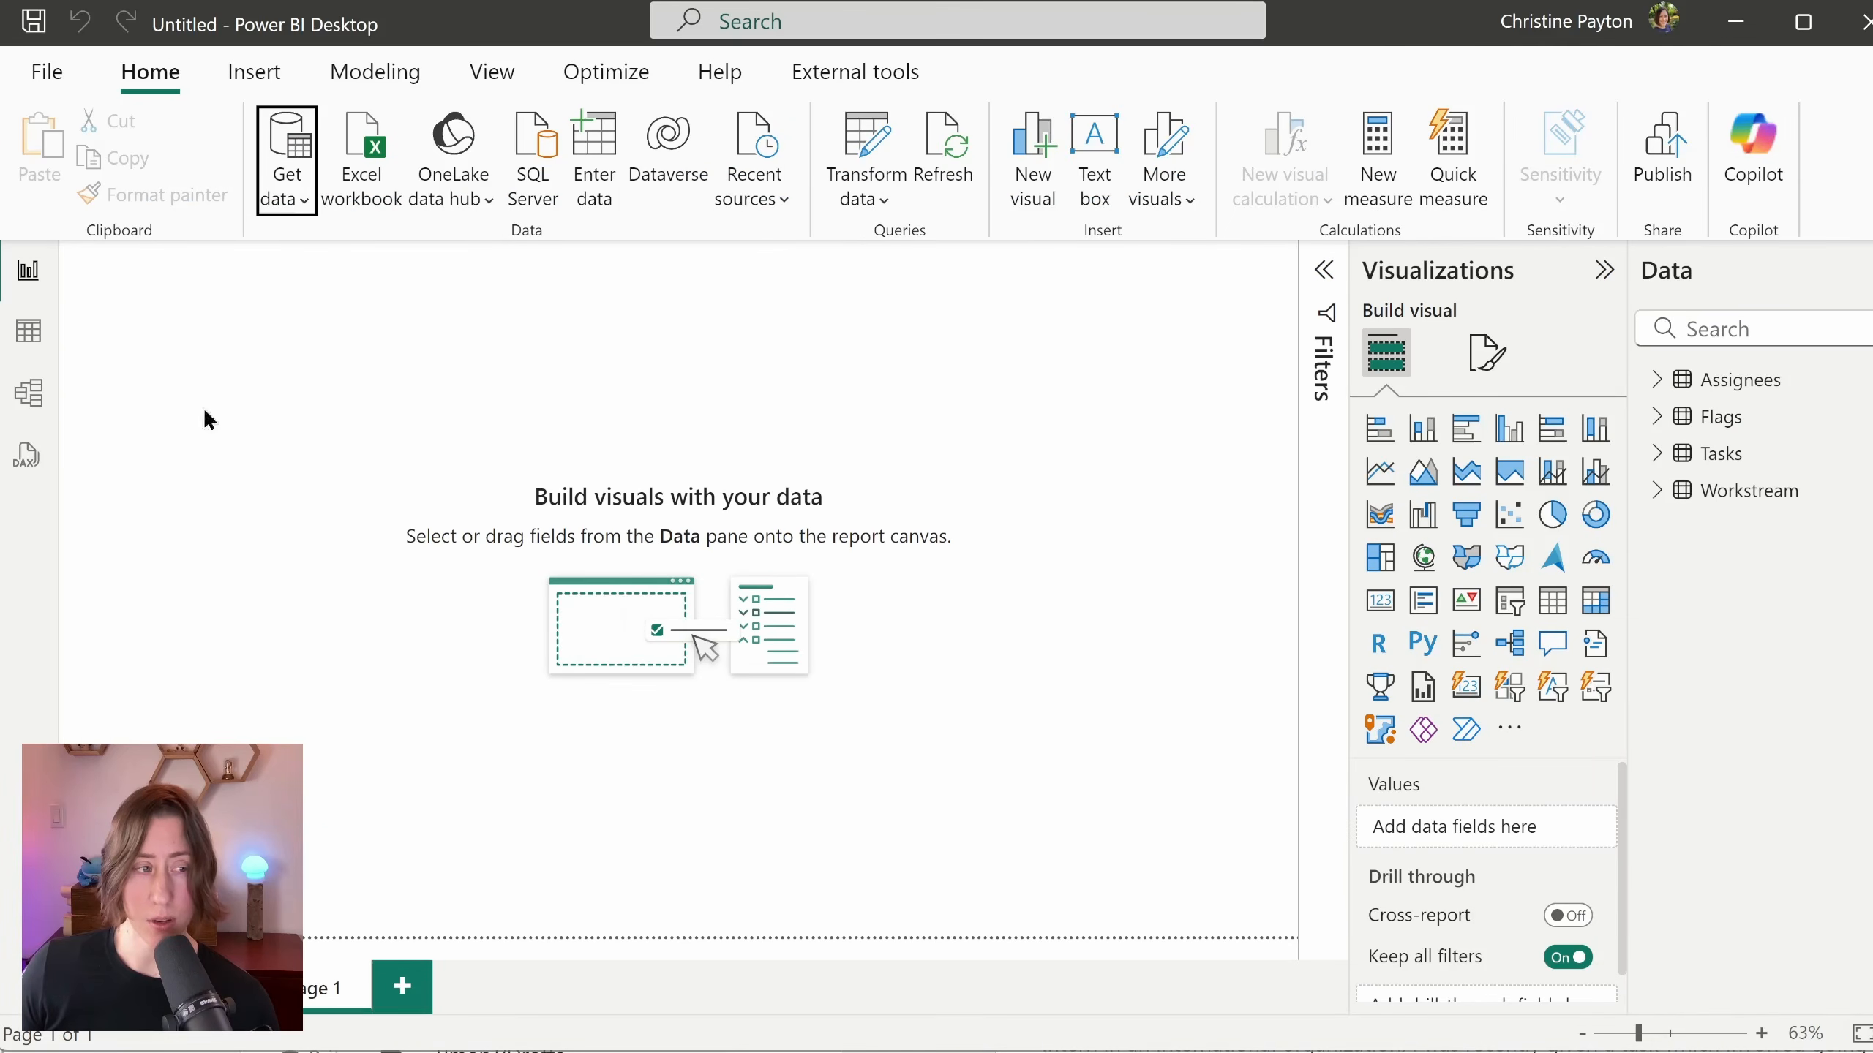
left_click(28, 393)
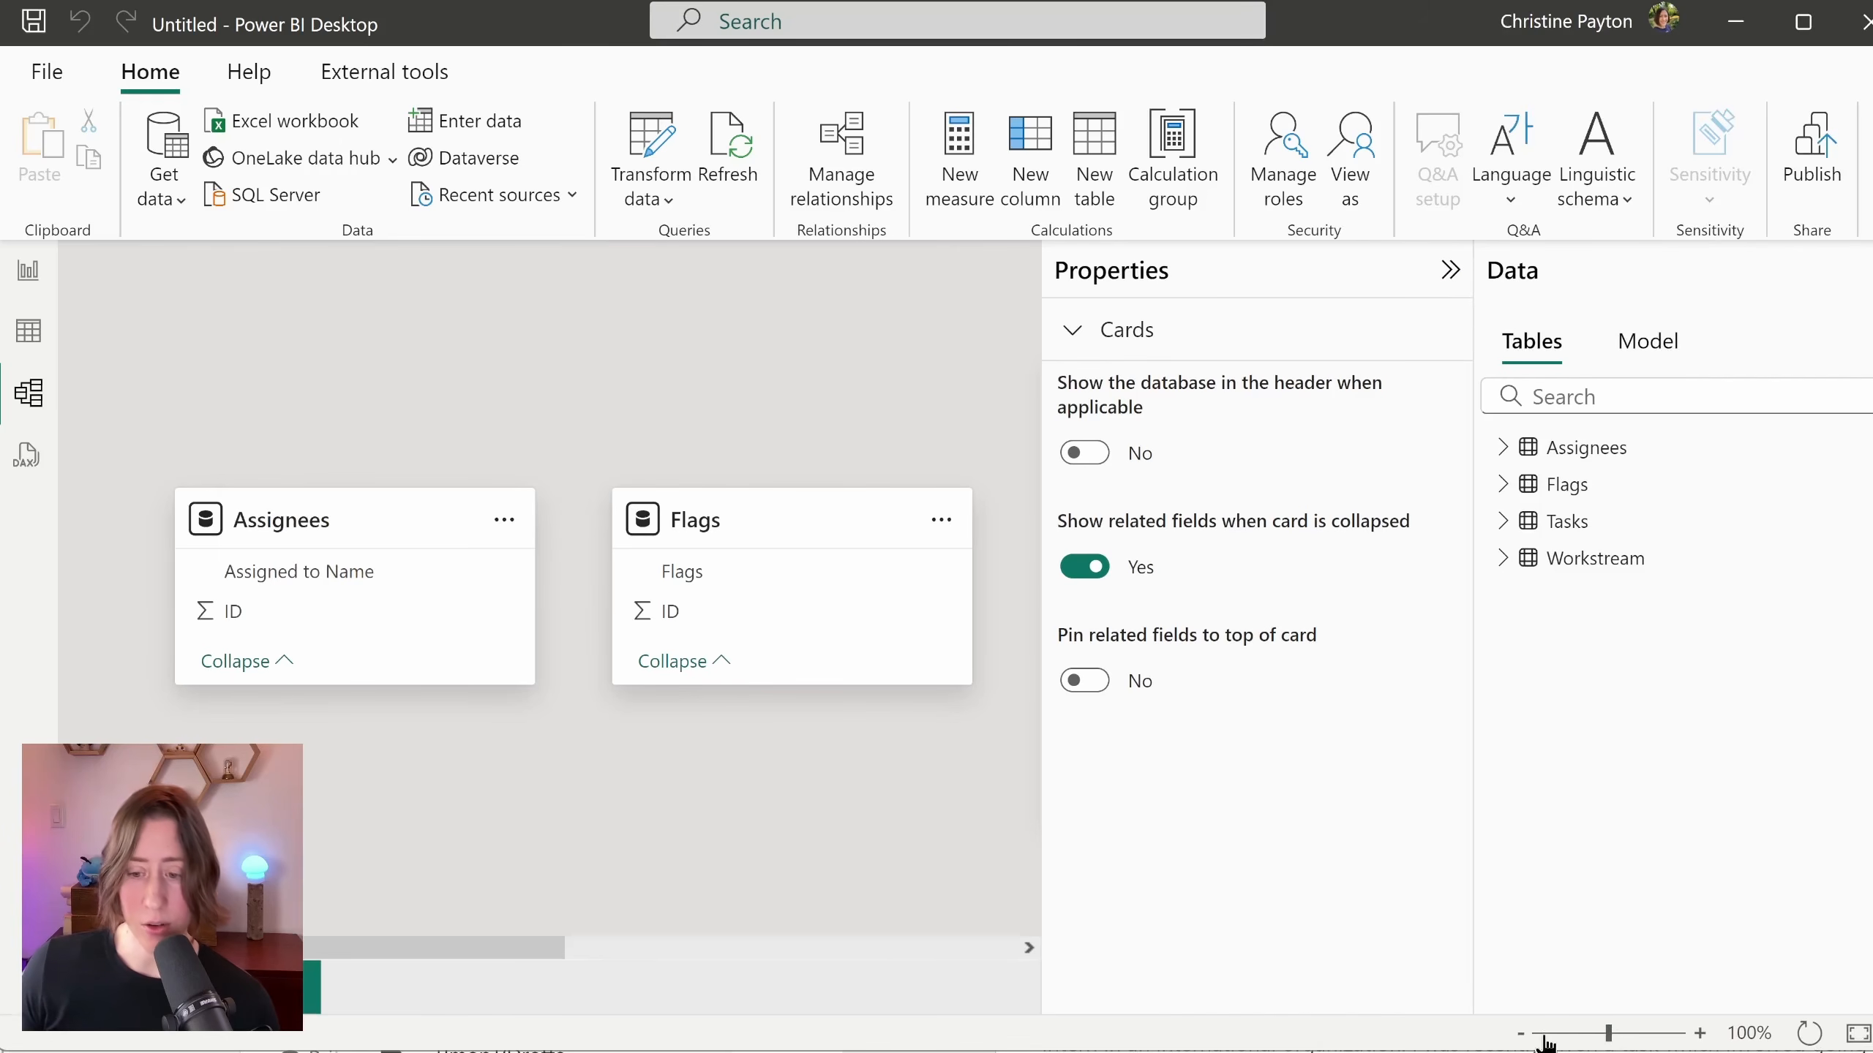
Step: Arrange the model so that the Flags, Assignees and Workstream tables are stacked beside the Tasks table
left_click(1521, 1034)
left_click(1521, 1034)
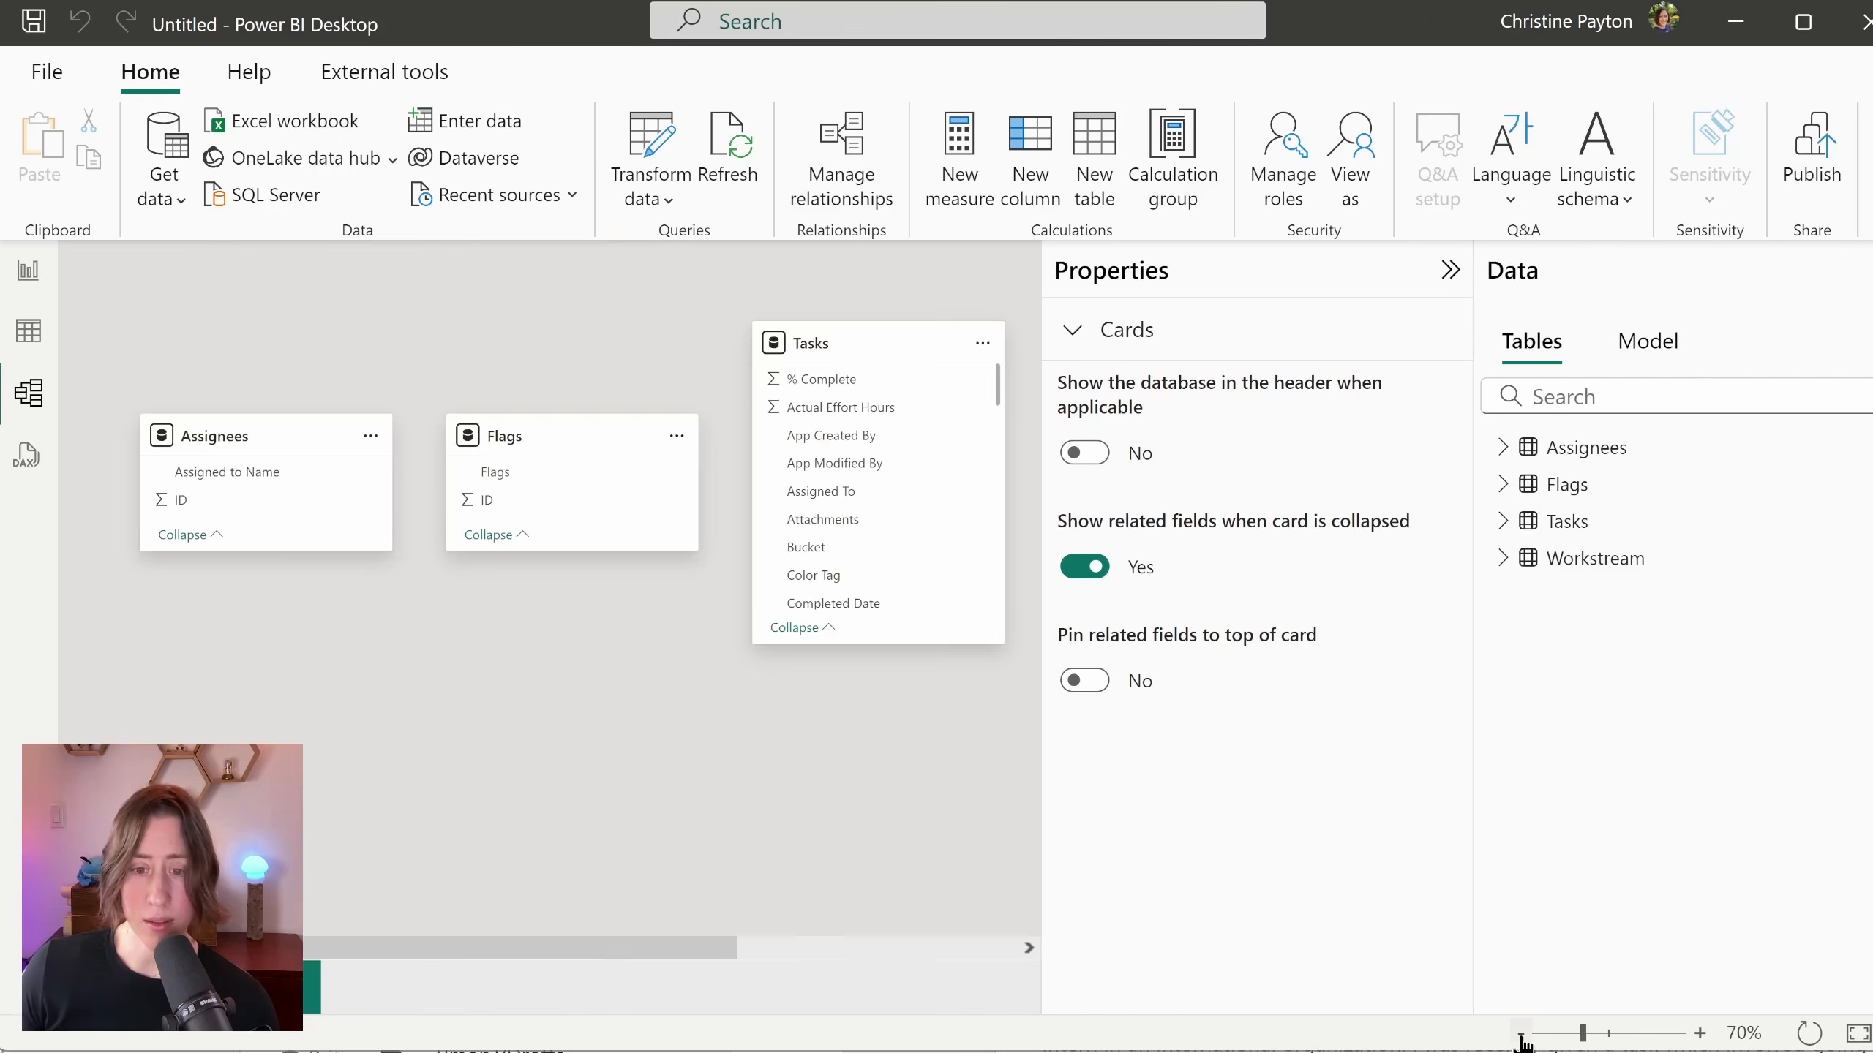
left_click(1521, 1034)
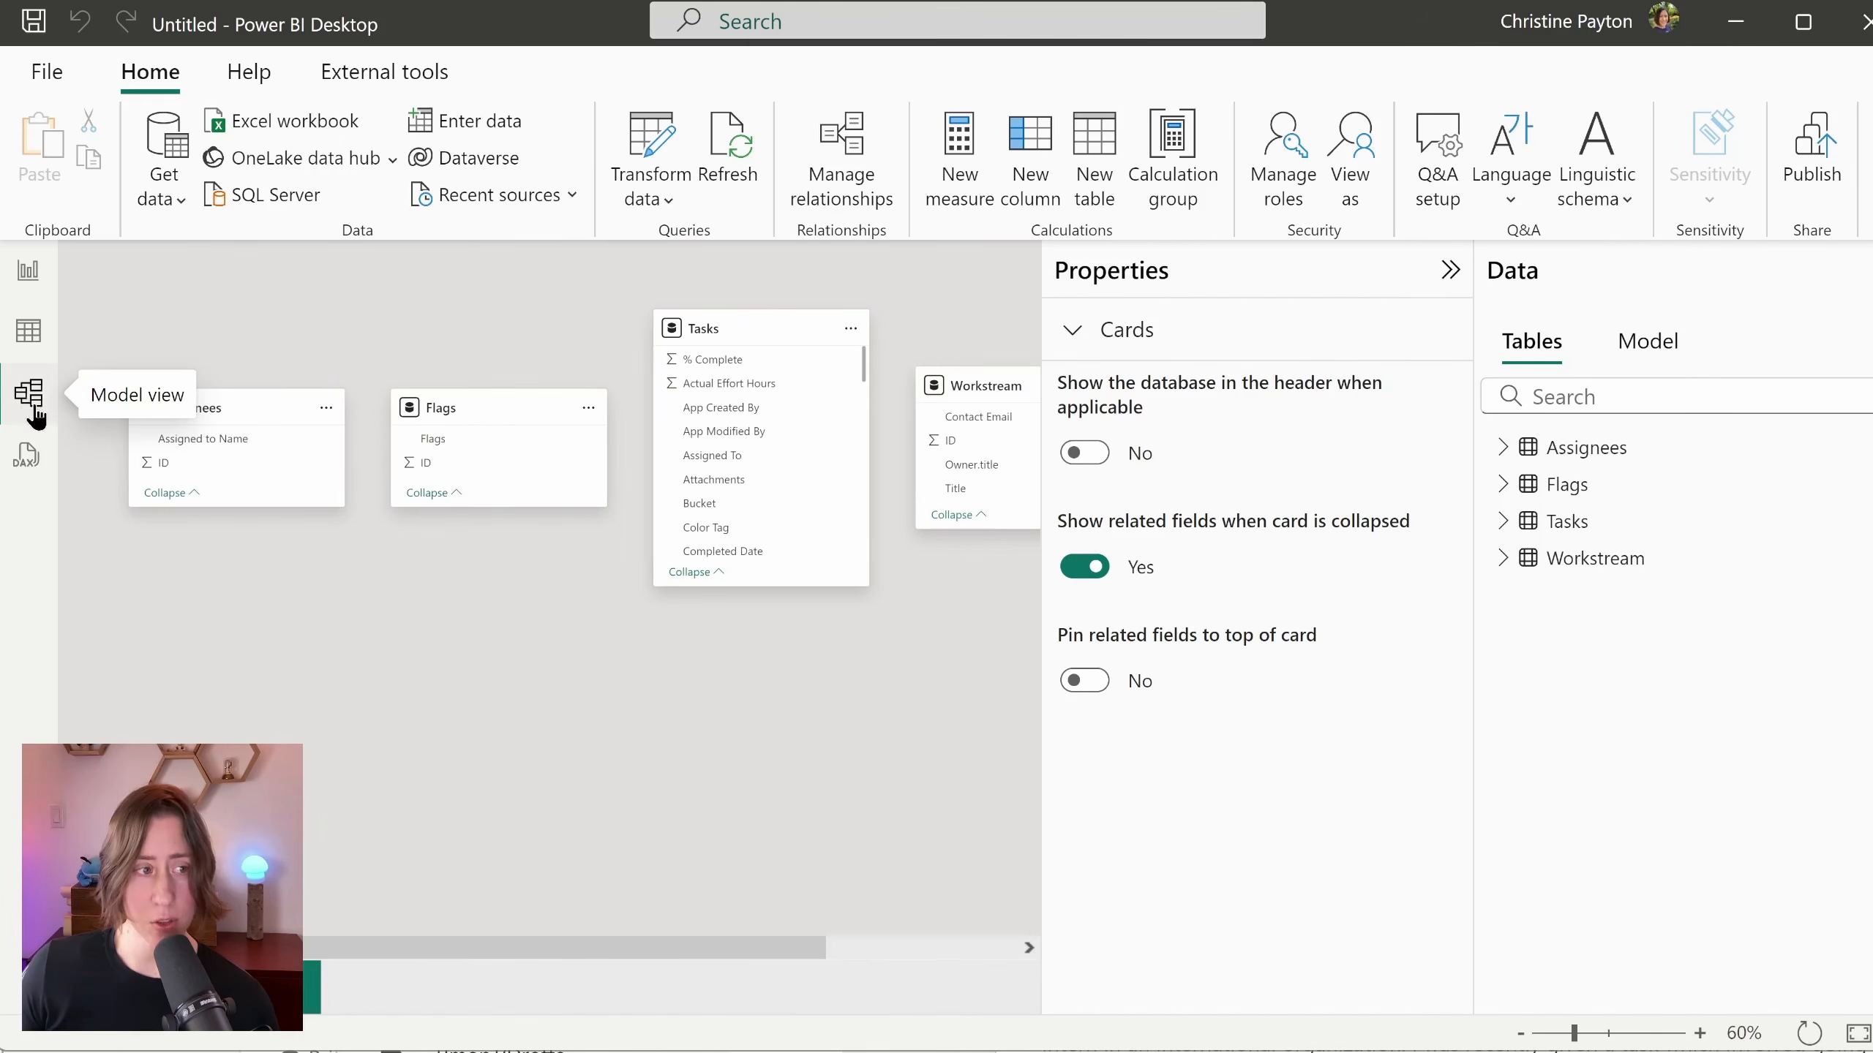
left_click_drag(970, 391, 299, 670)
left_click_drag(425, 453, 251, 374)
left_click_drag(734, 336, 620, 441)
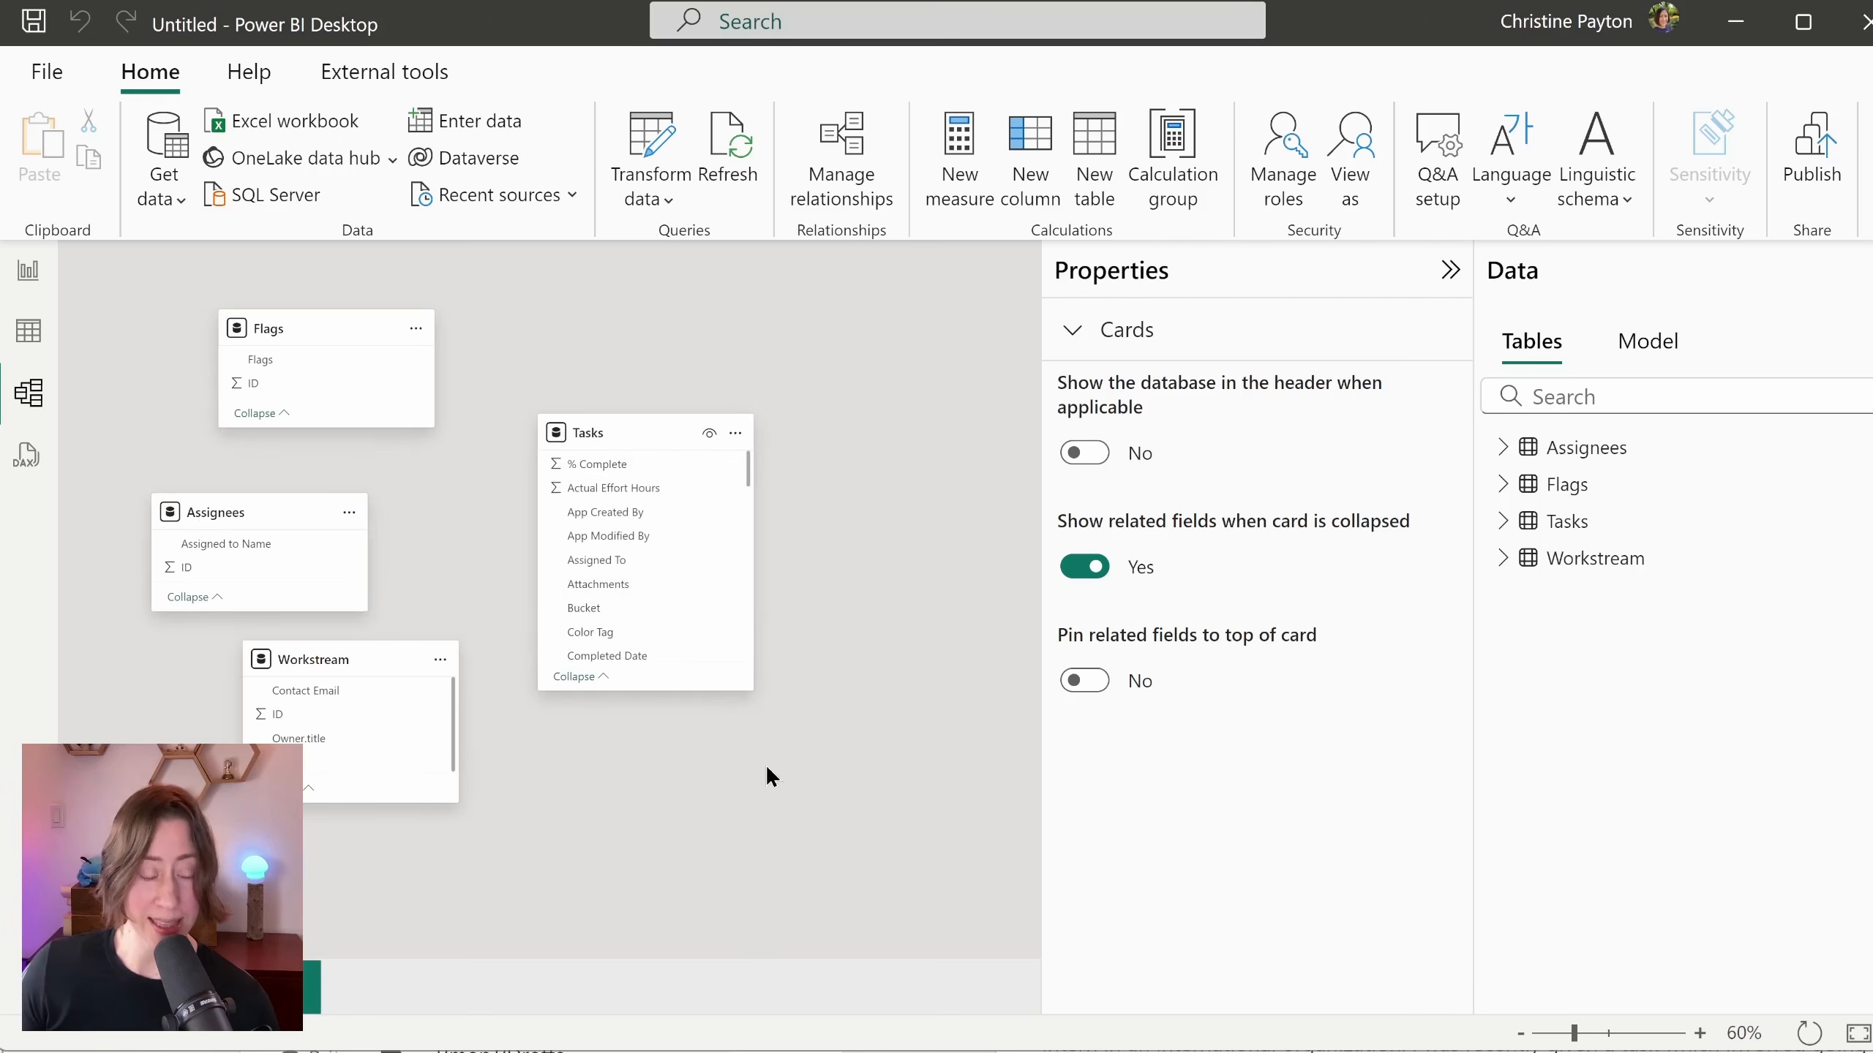
Step: Create an active many-to-one relationship from Flags ID to Tasks ID with the cross-filter direction set to Both
left_click_drag(748, 471, 742, 541)
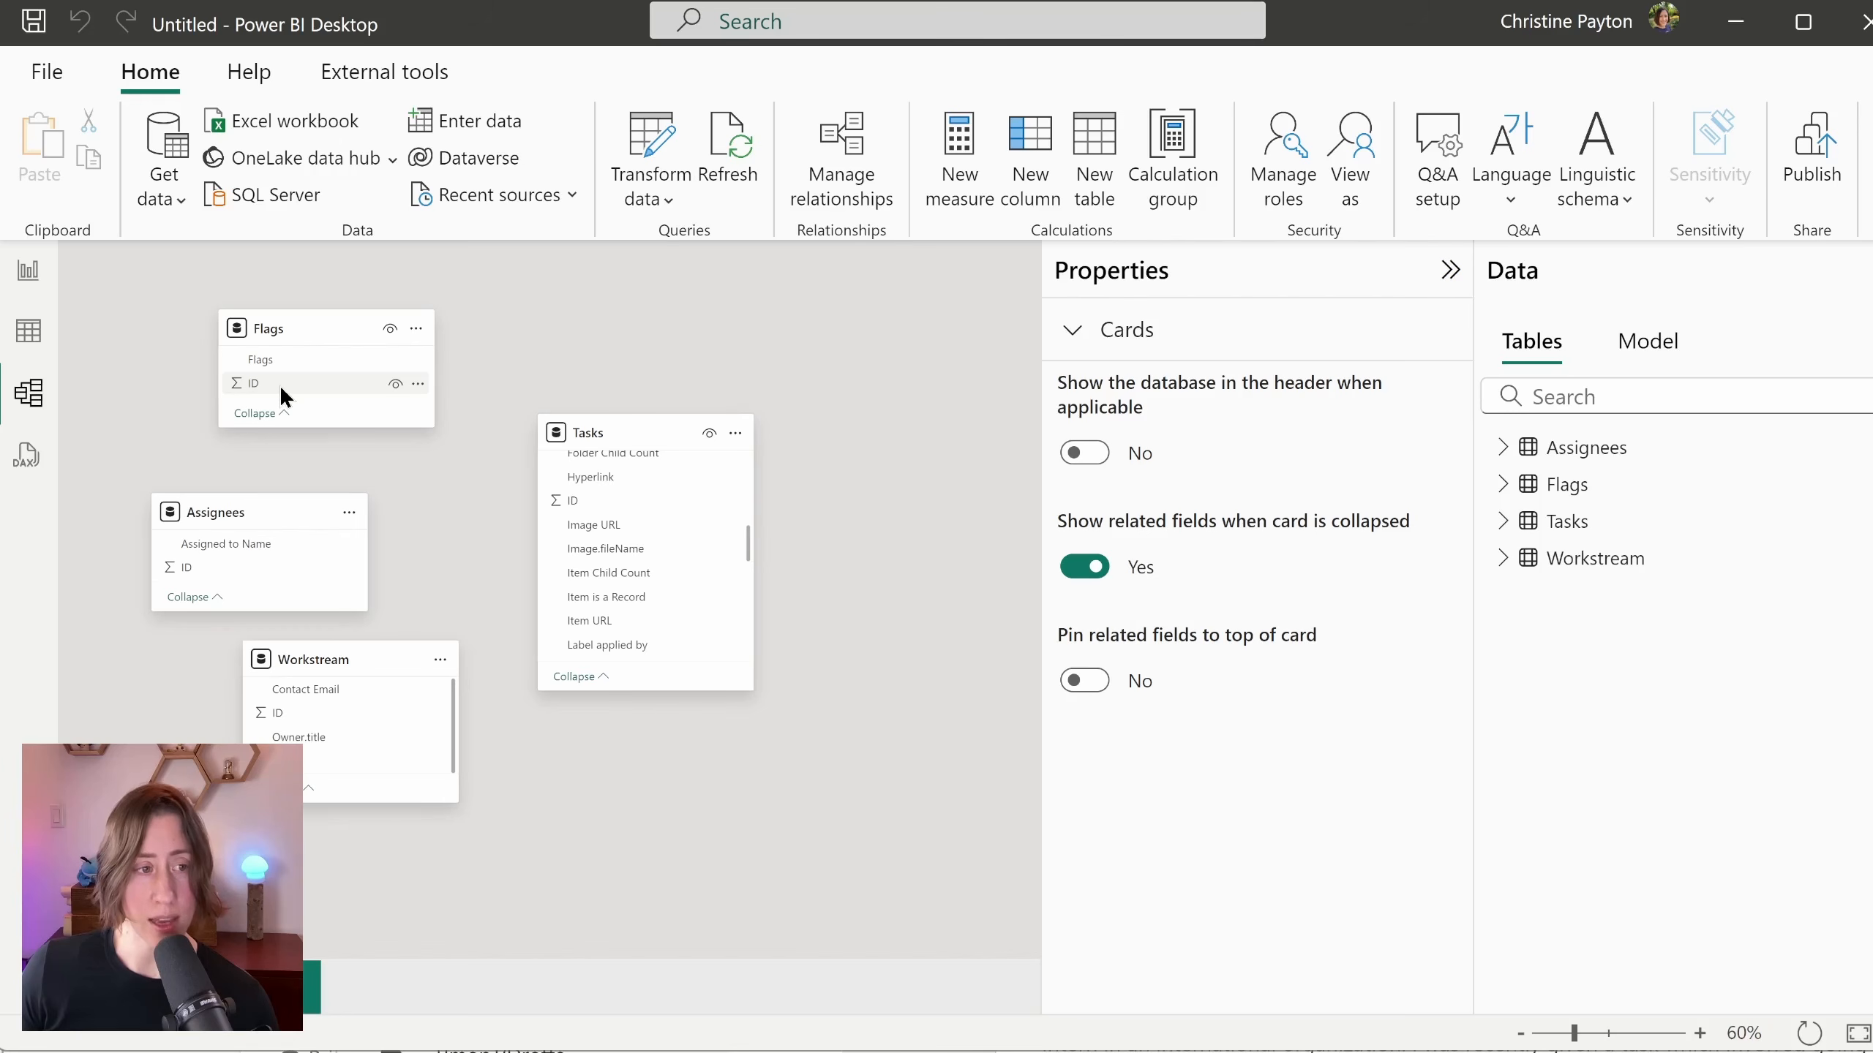
left_click_drag(279, 385, 597, 504)
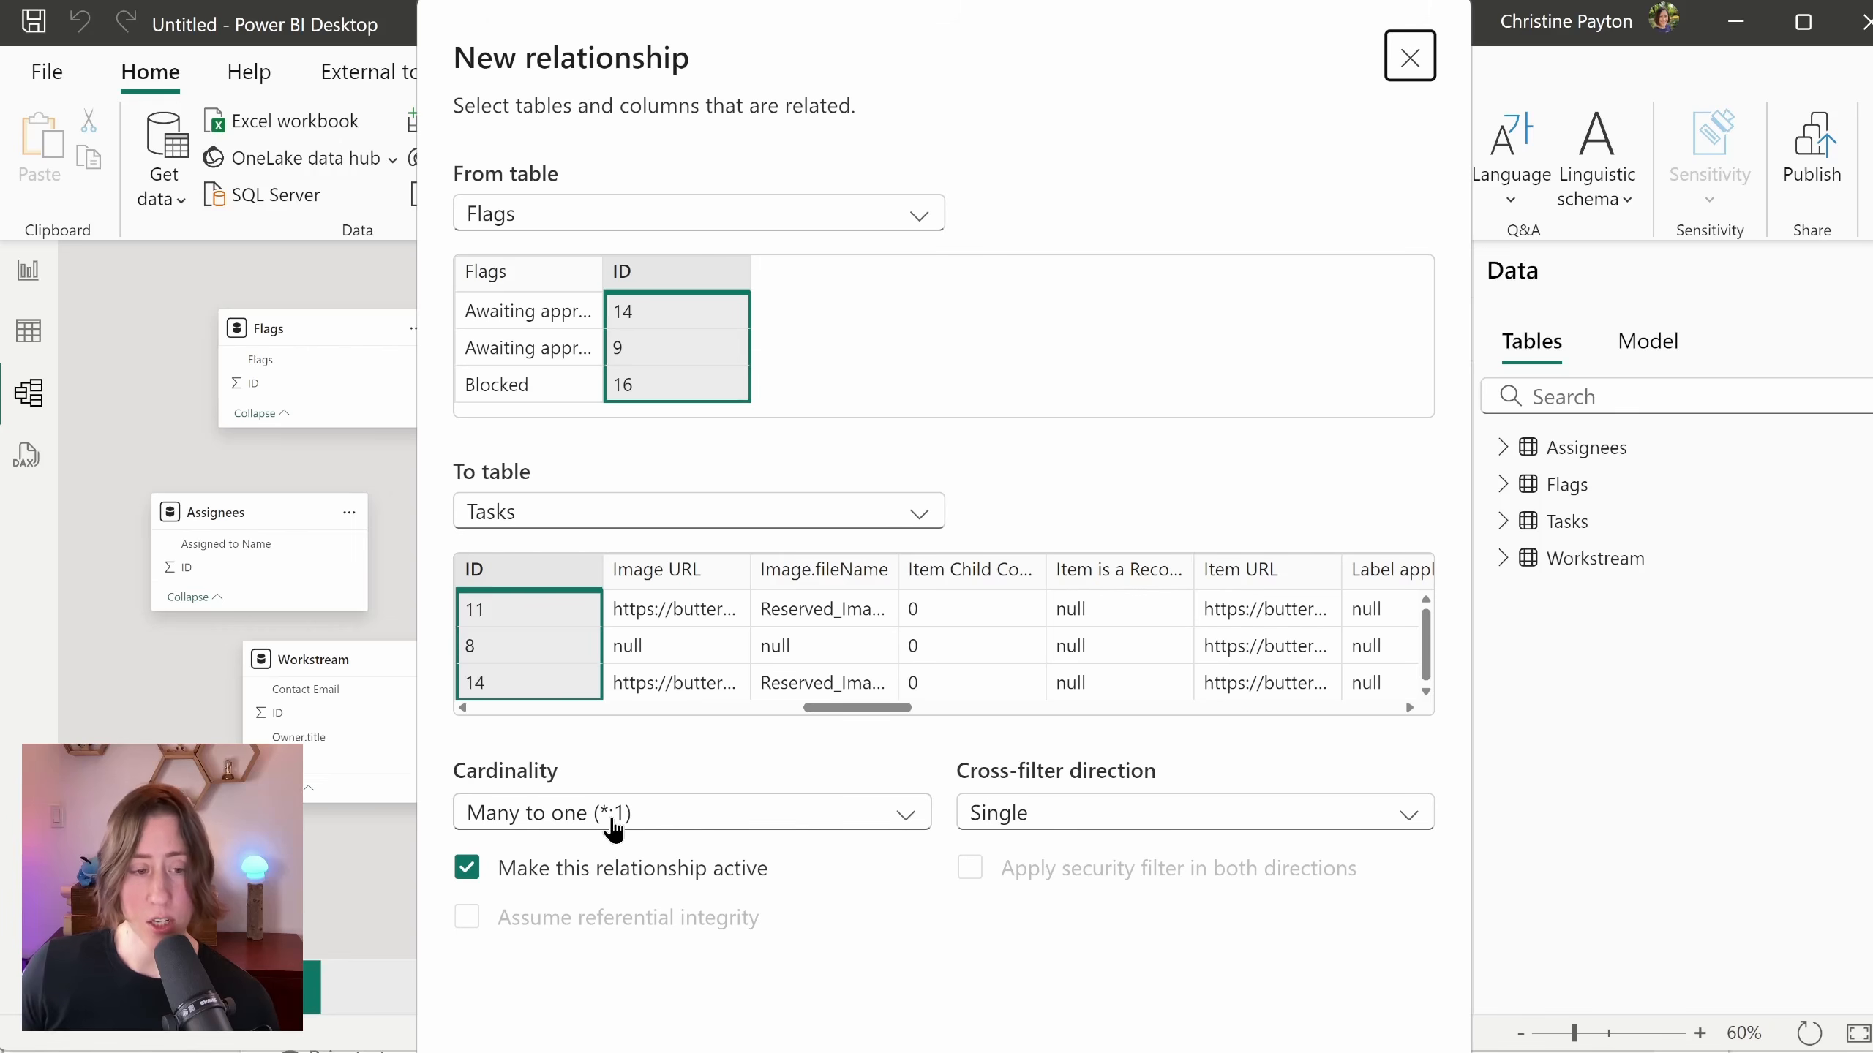
left_click(1076, 813)
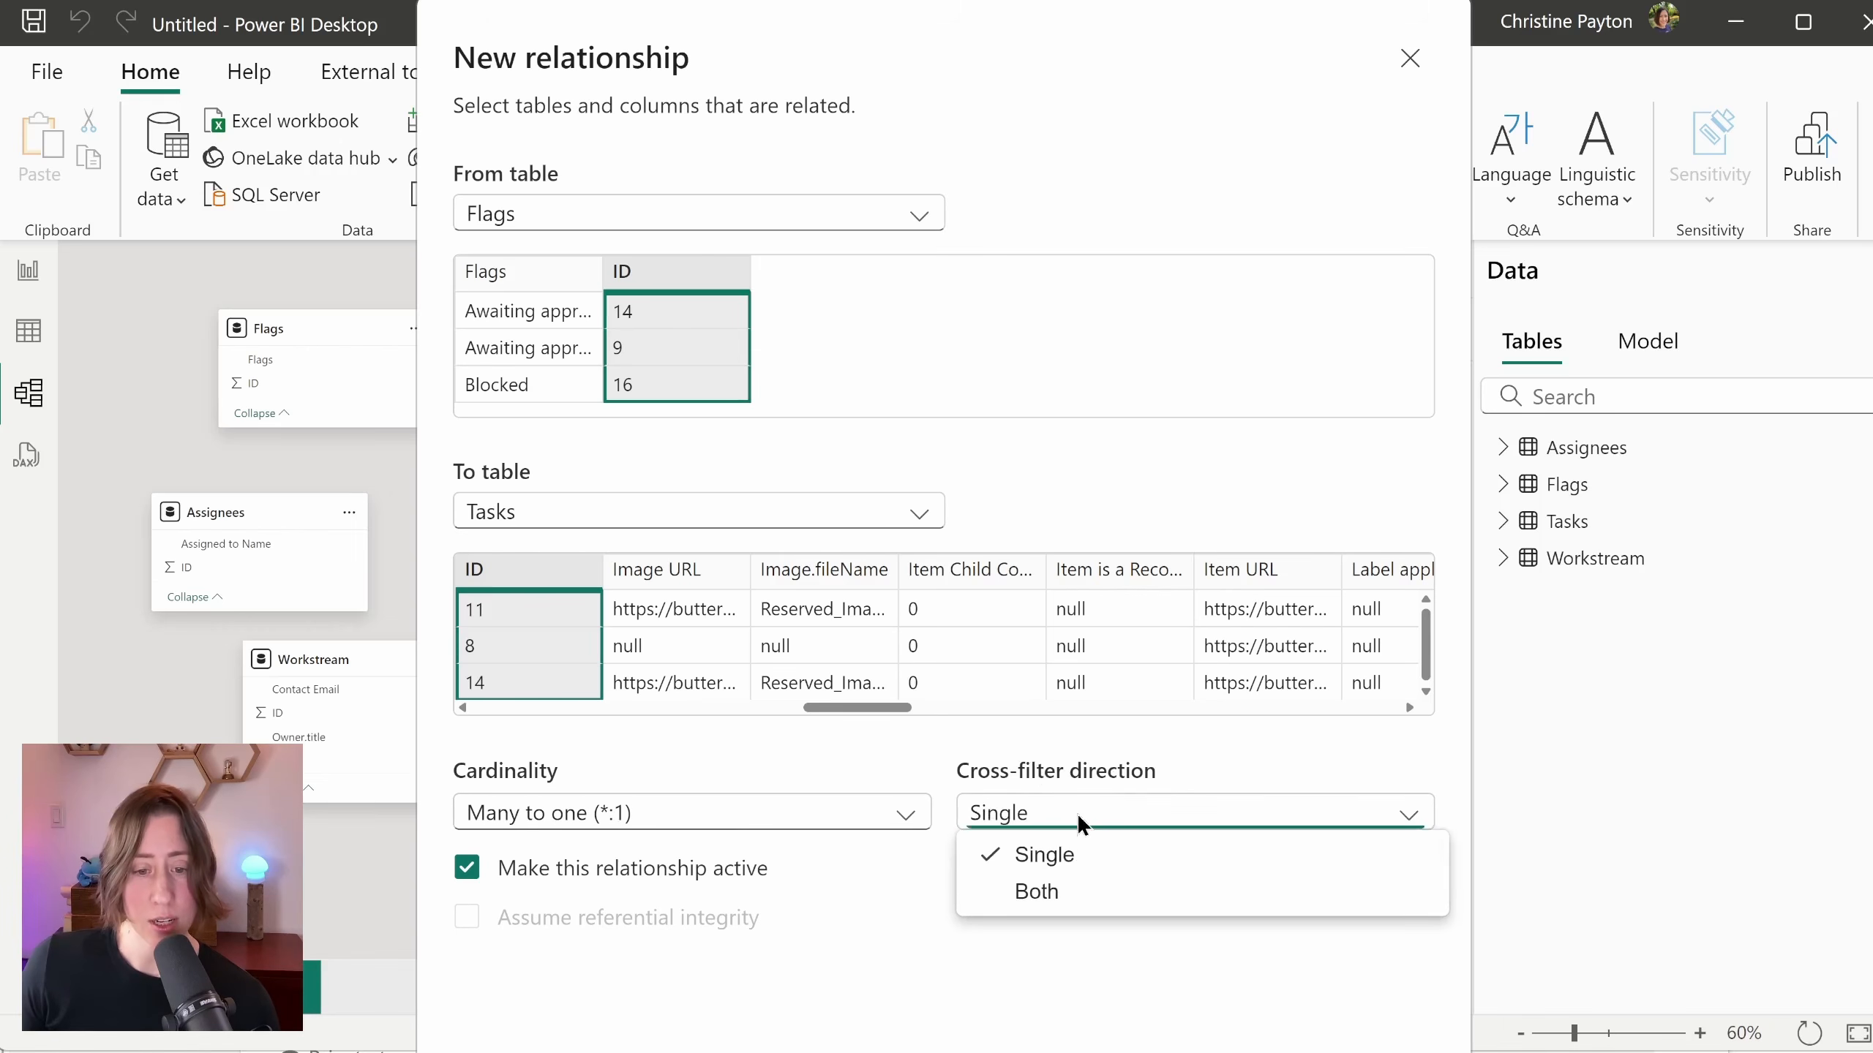
left_click(1073, 892)
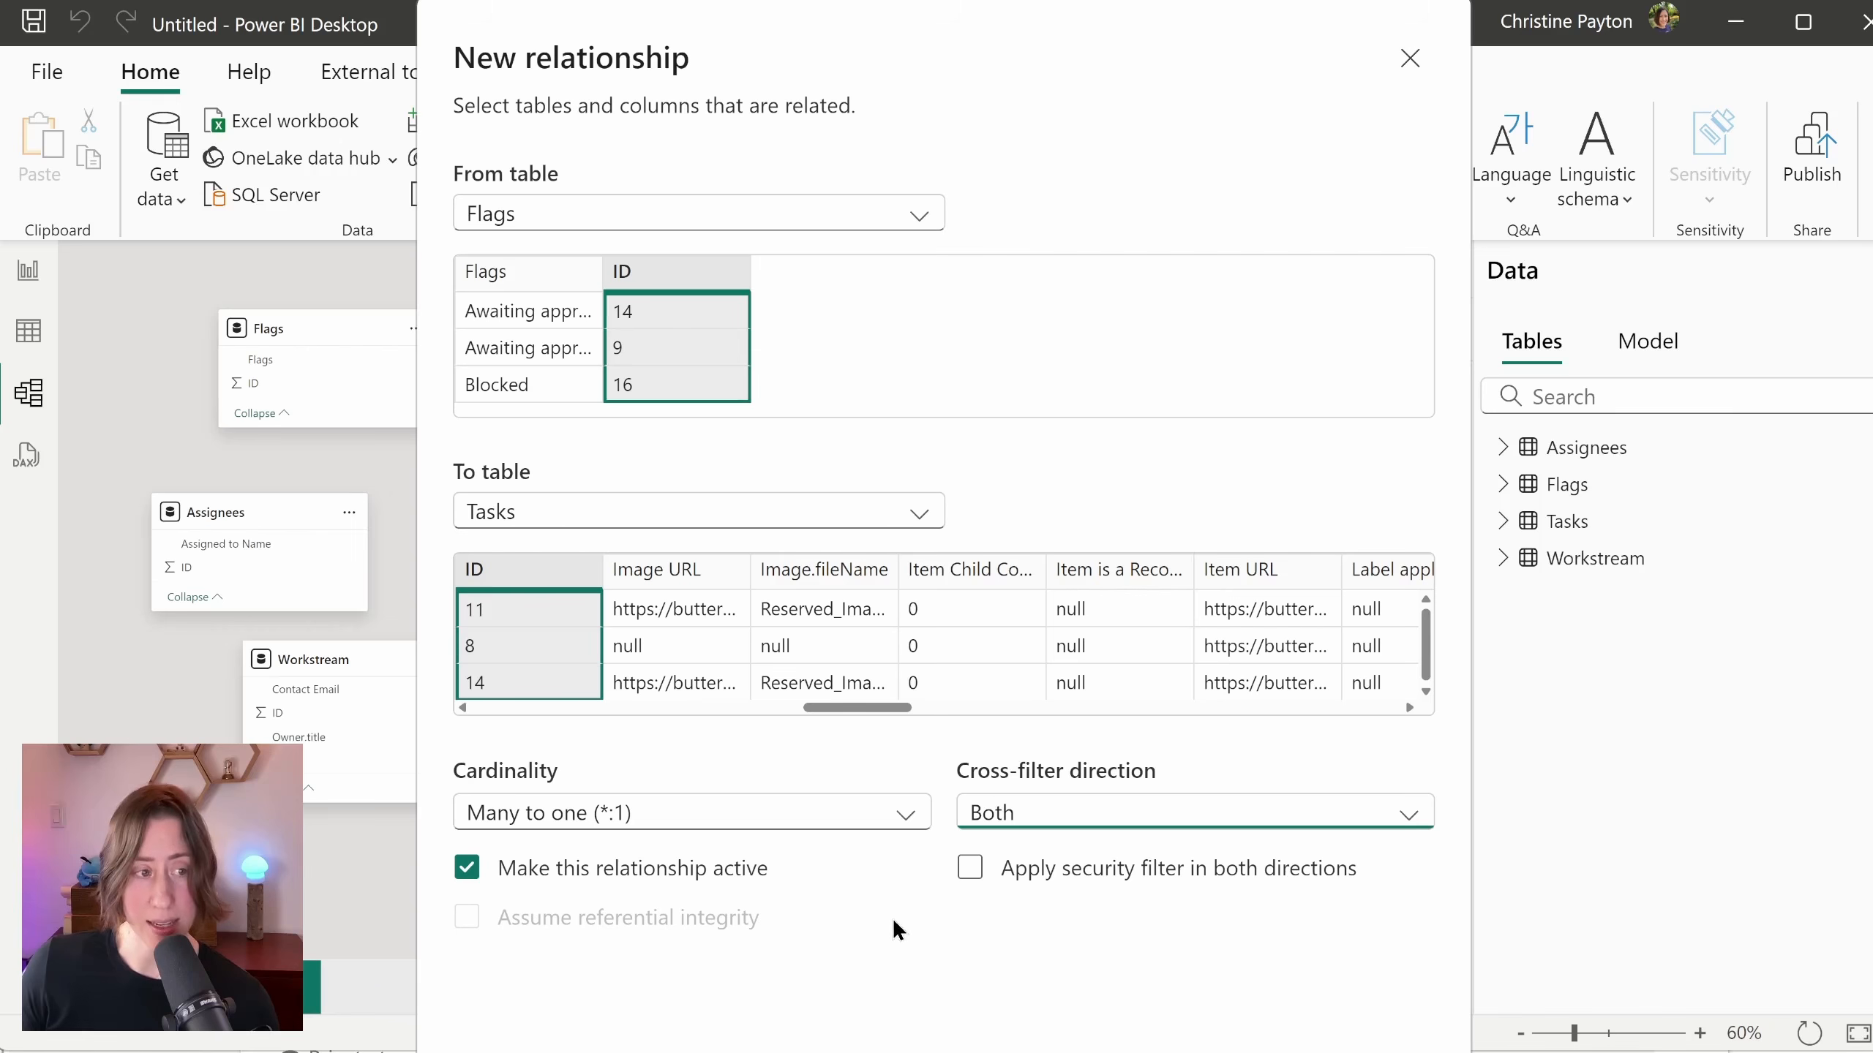
left_click(1220, 1051)
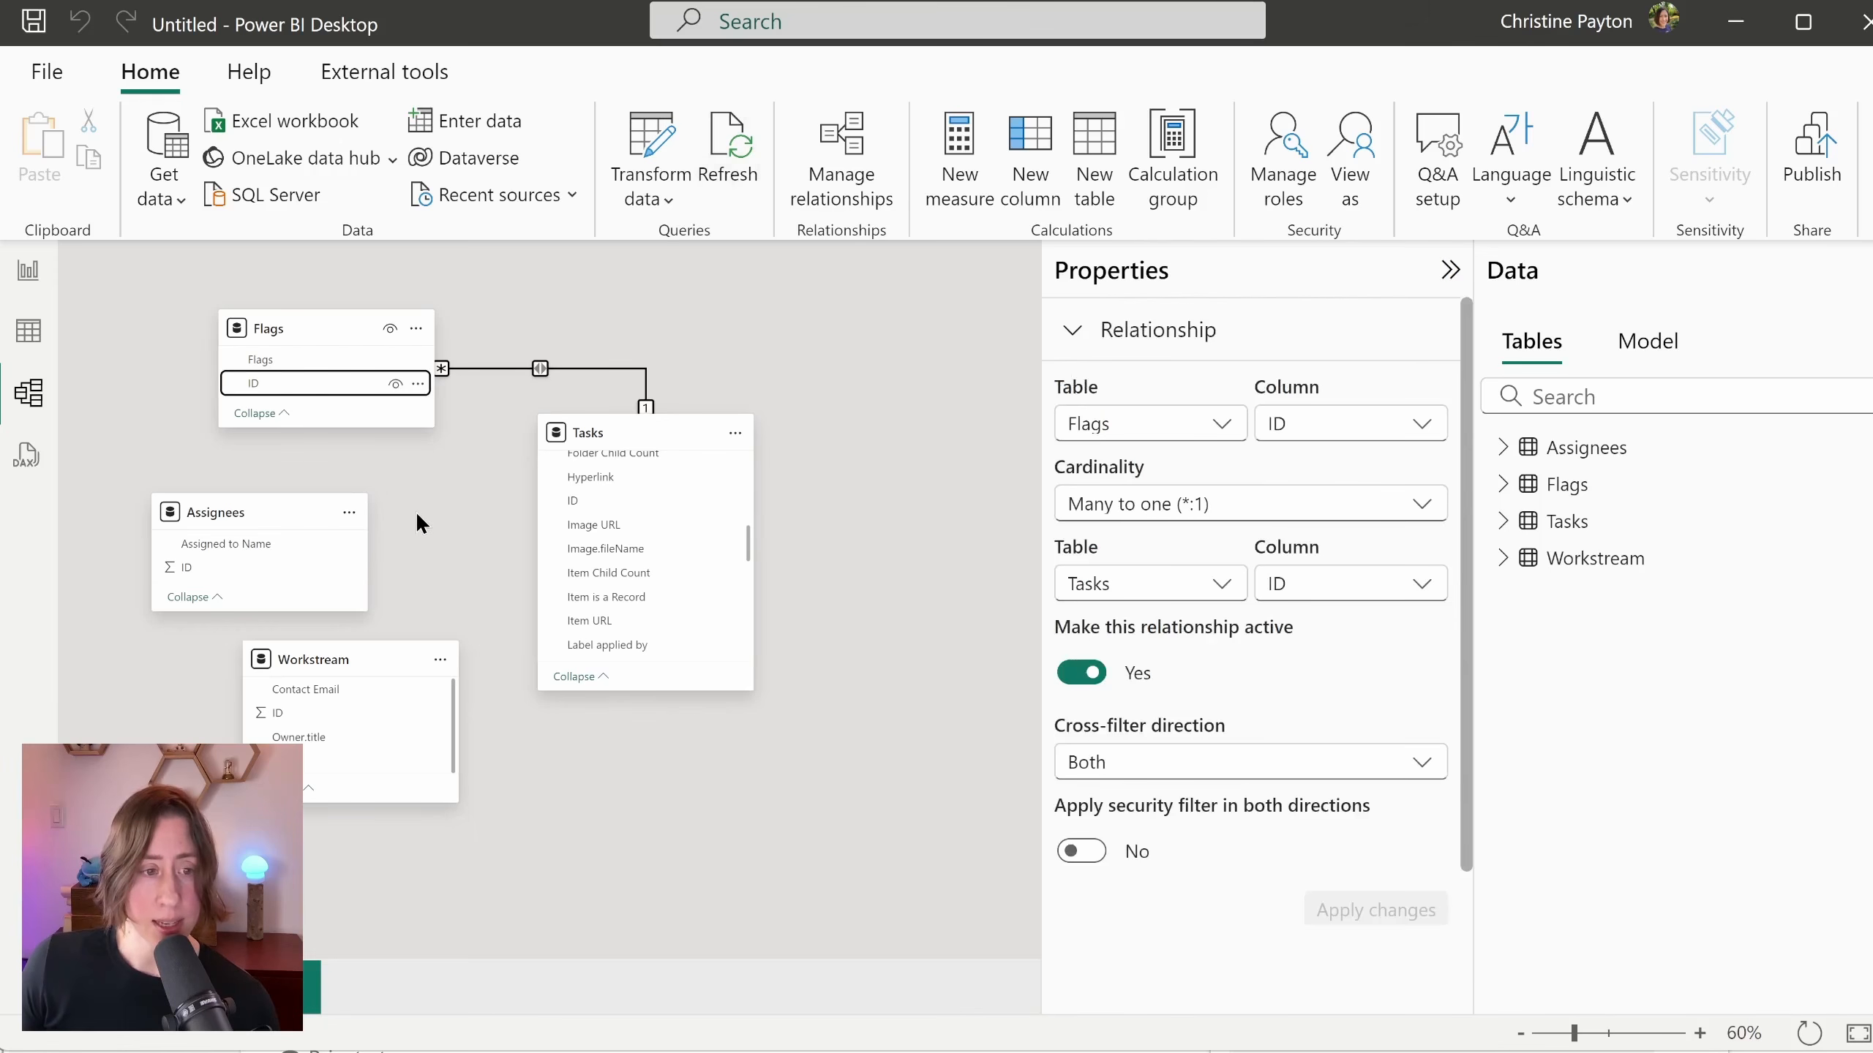
Step: Create an active many-to-one relationship from Assignees ID to Tasks ID with the cross-filter direction set to Both
left_click_drag(248, 566, 616, 515)
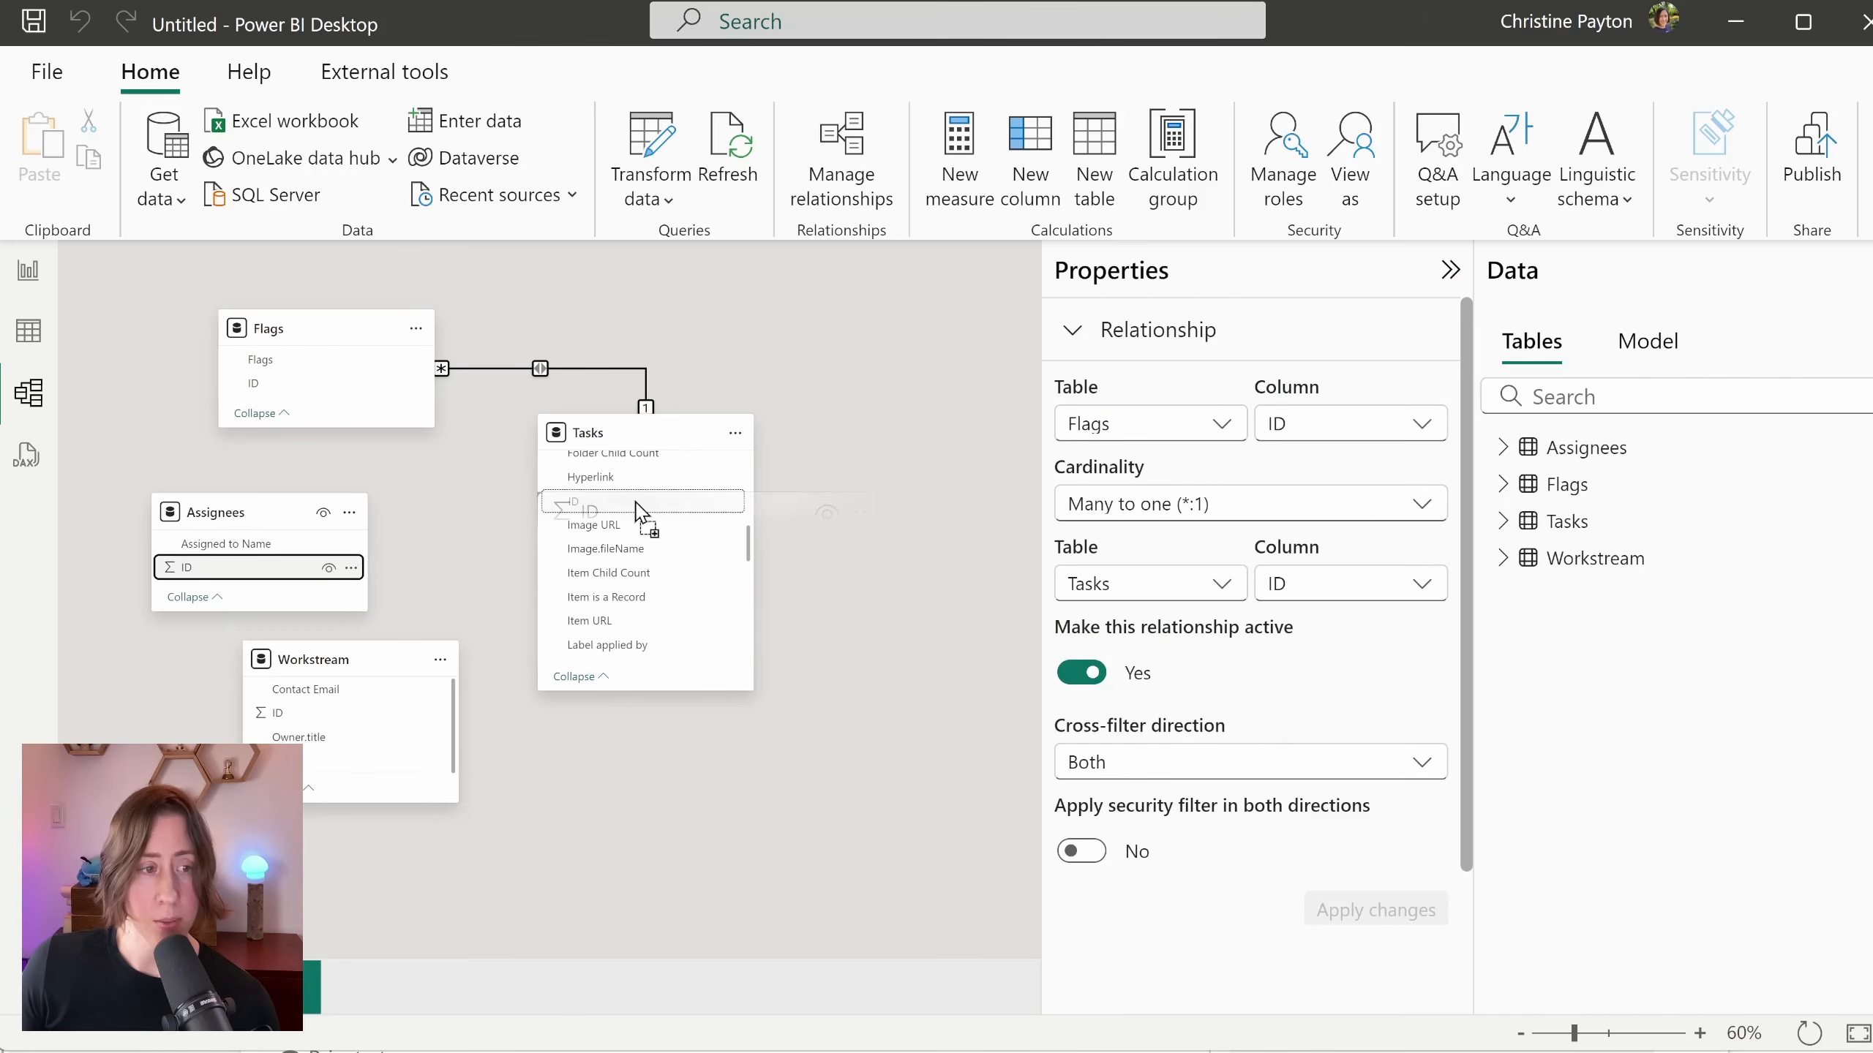
left_click_drag(636, 505, 635, 501)
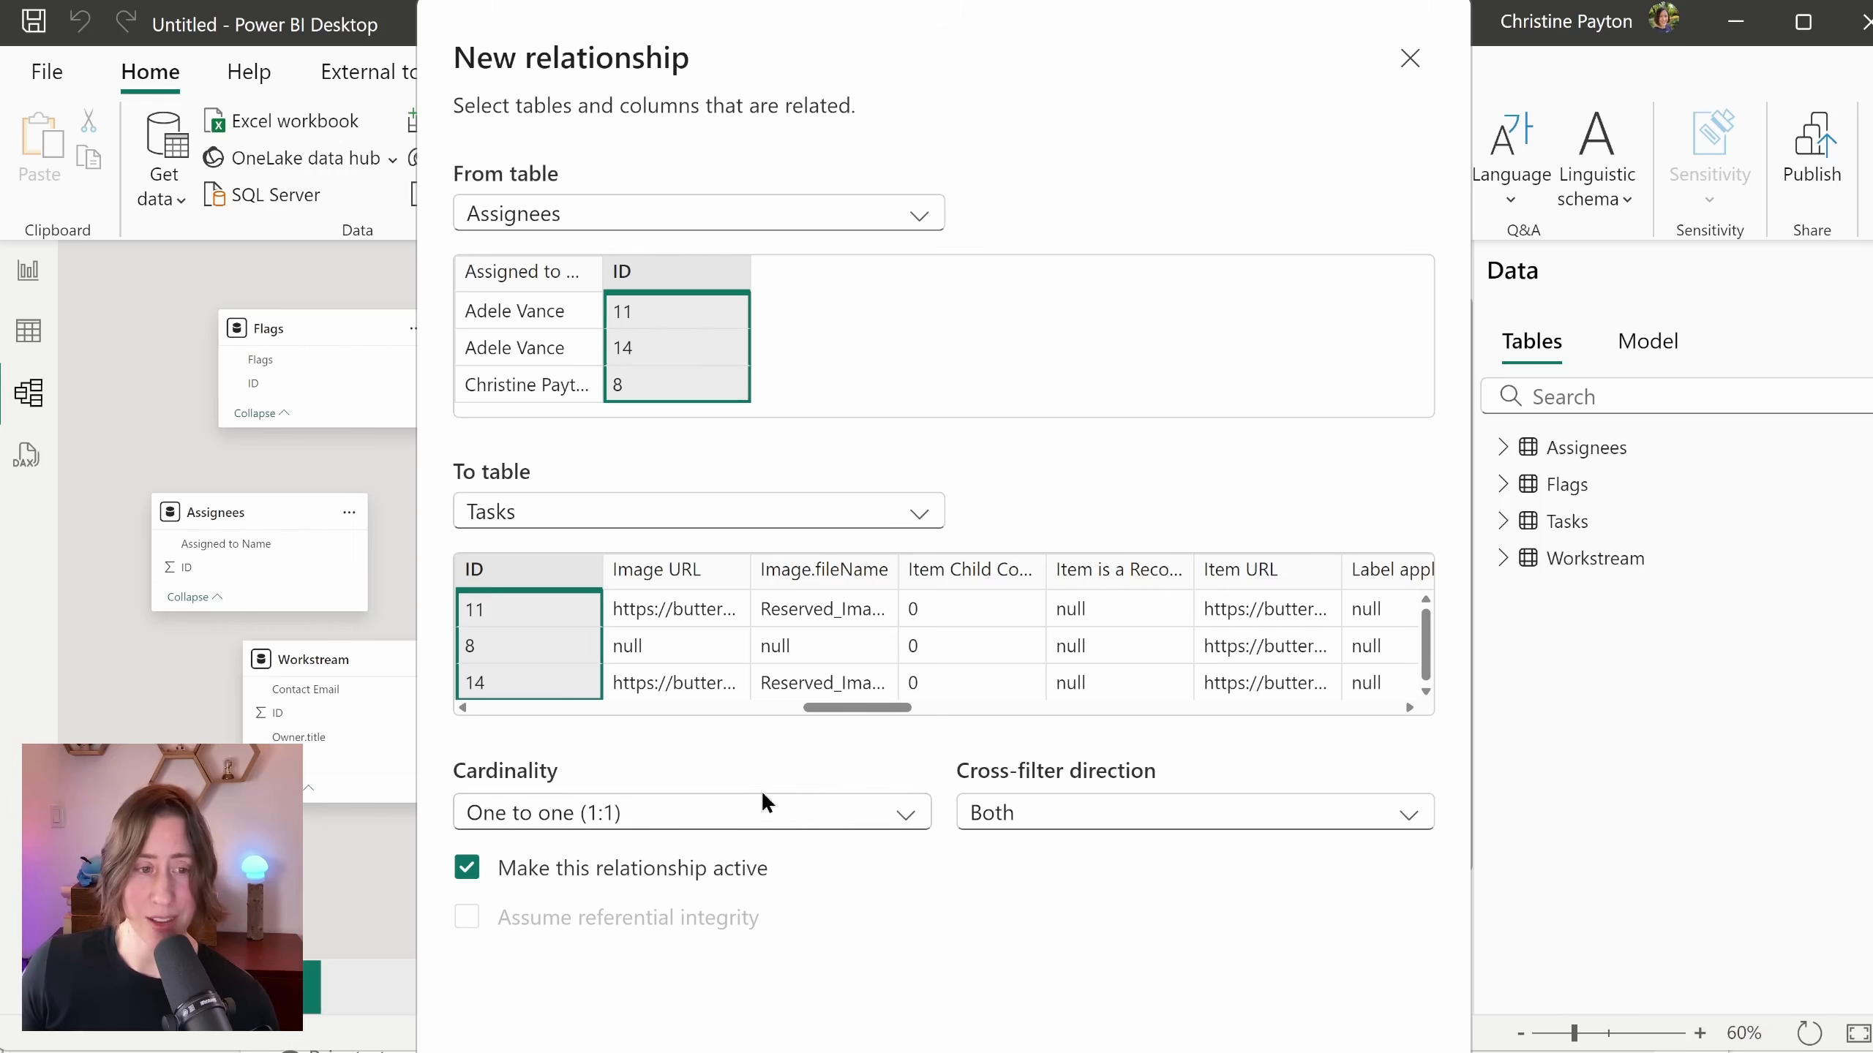
left_click(741, 819)
left_click(660, 862)
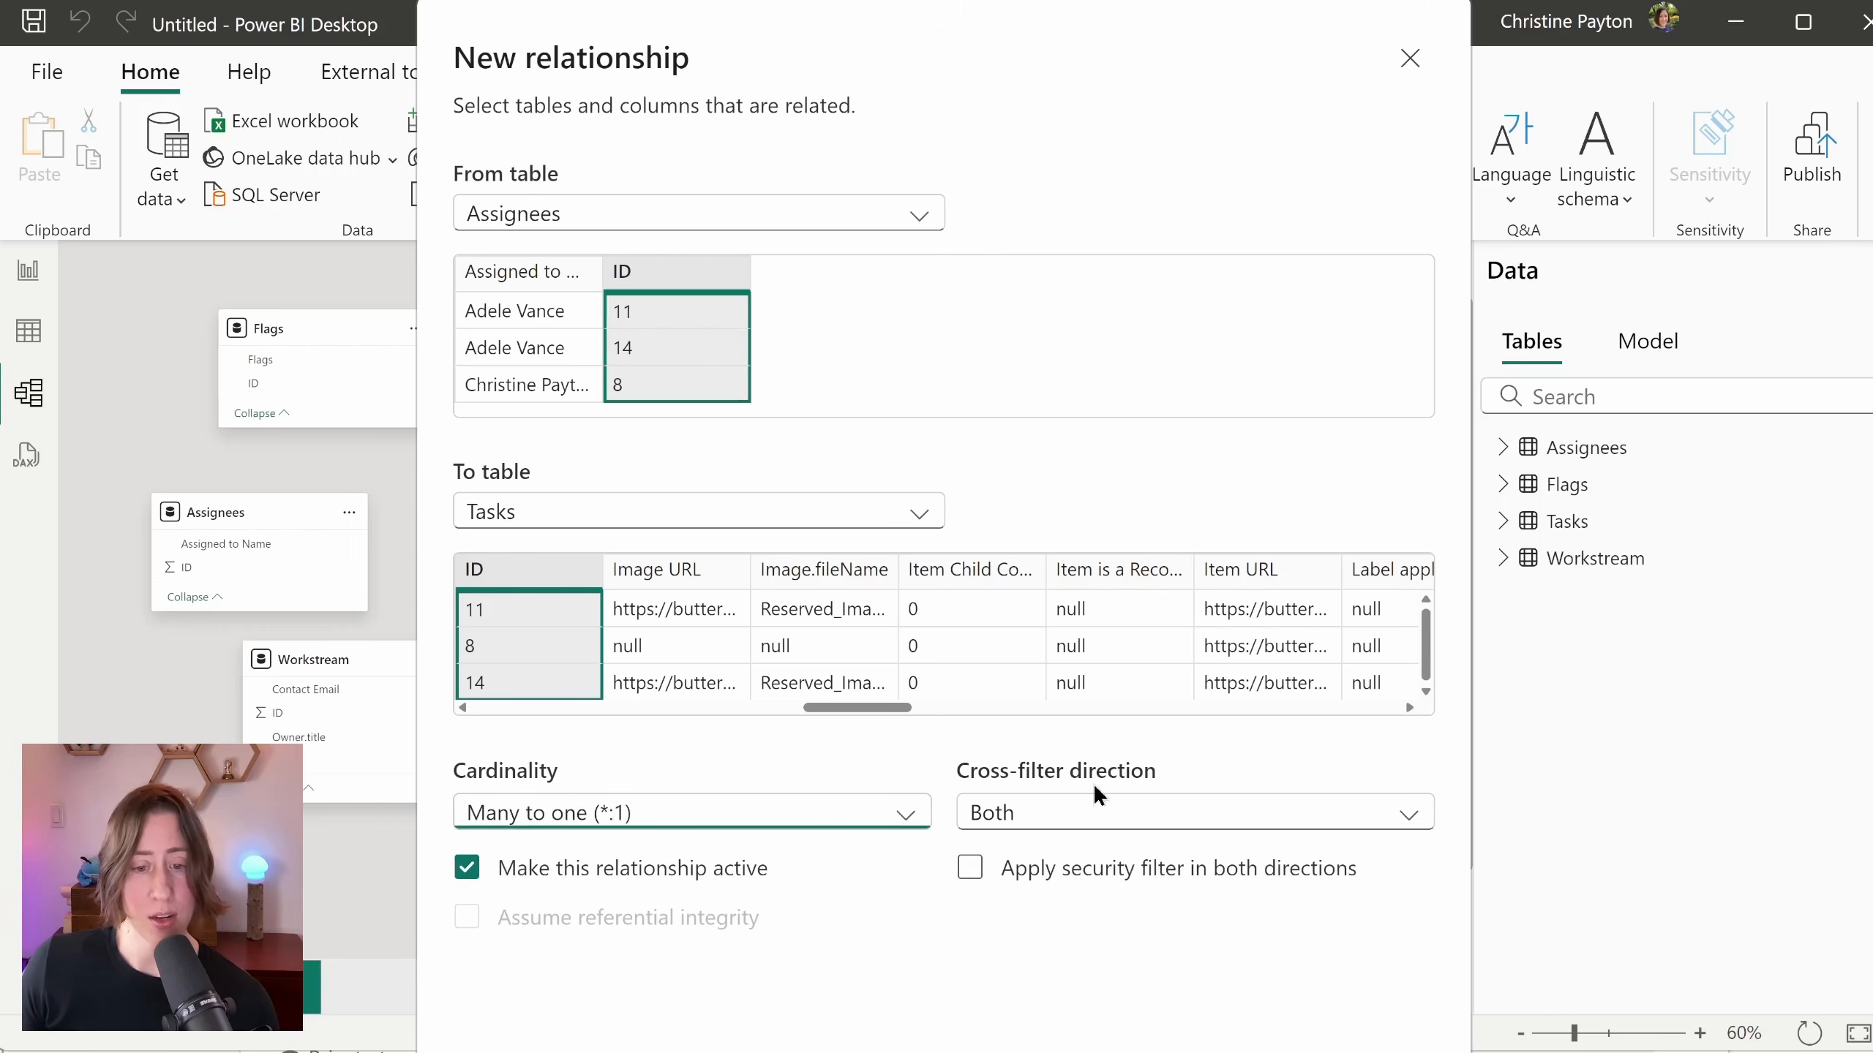
key("Return")
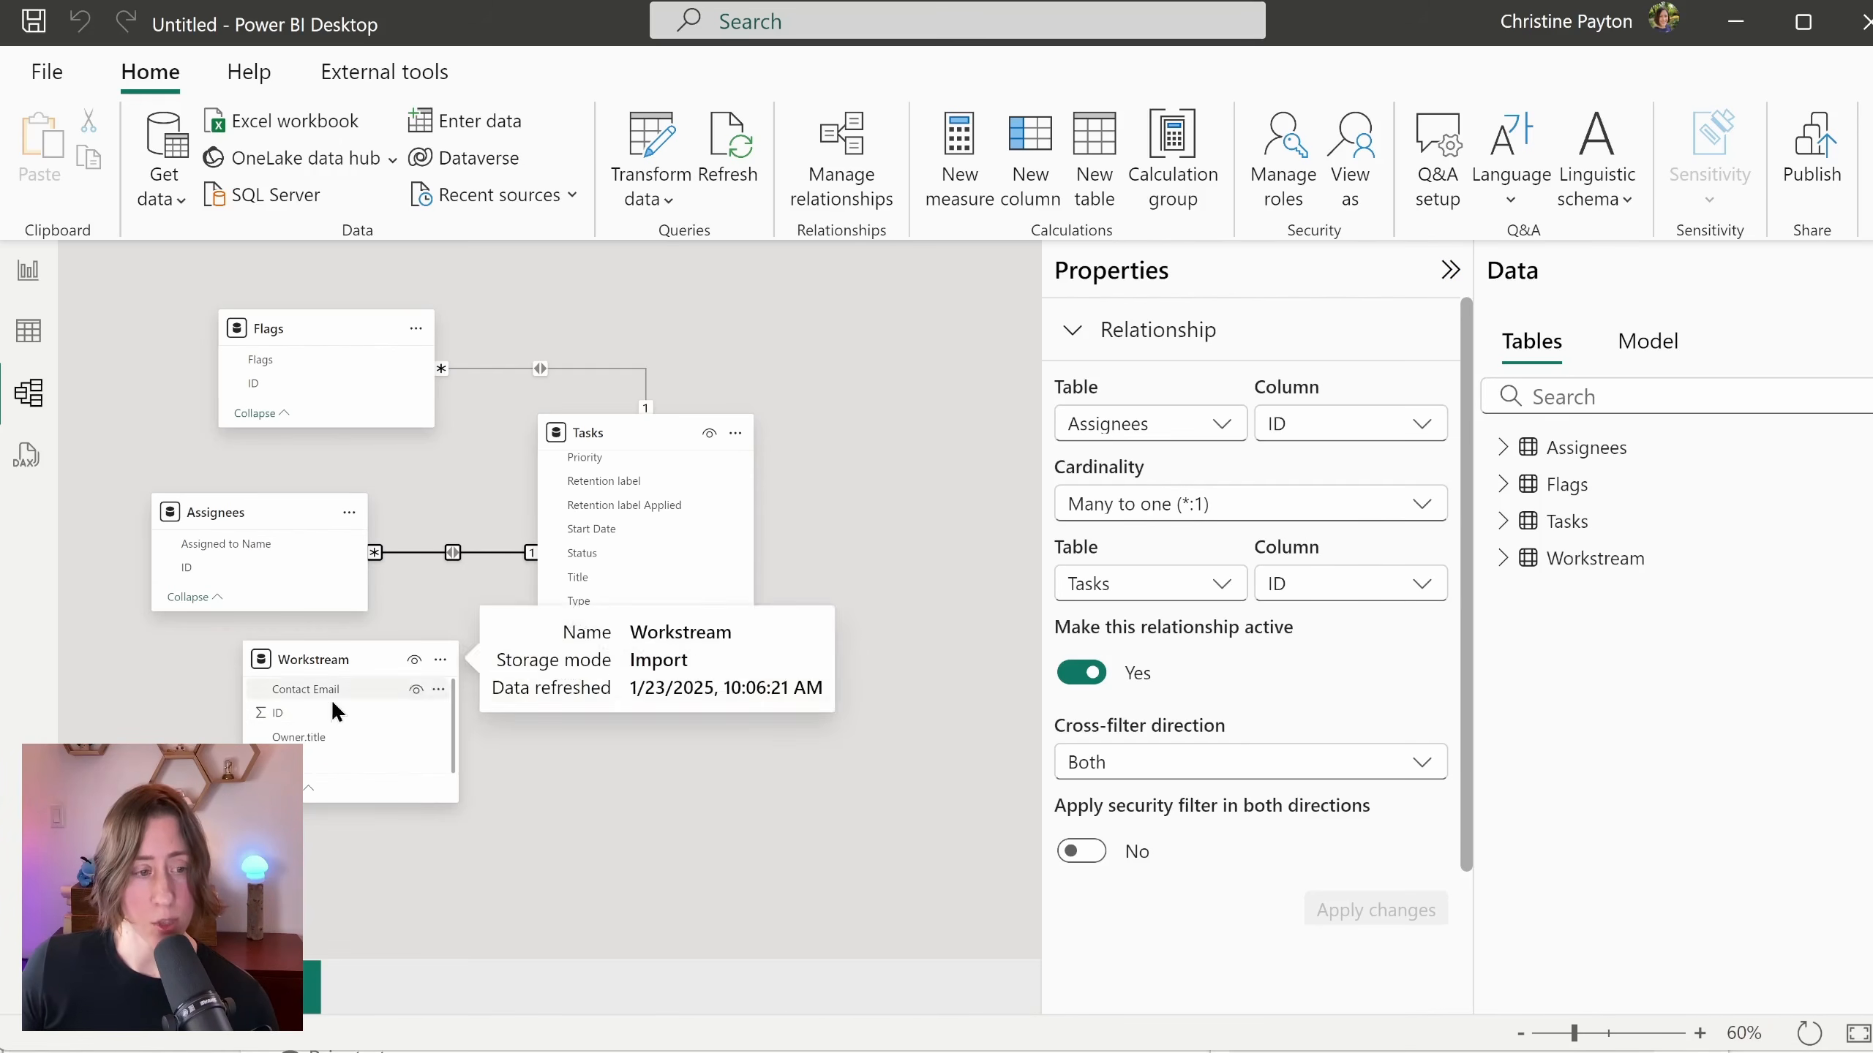
Step: Relate the Workstream table to the Tasks table and show the report page
left_click_drag(336, 711, 354, 700)
left_click_drag(354, 700, 624, 648)
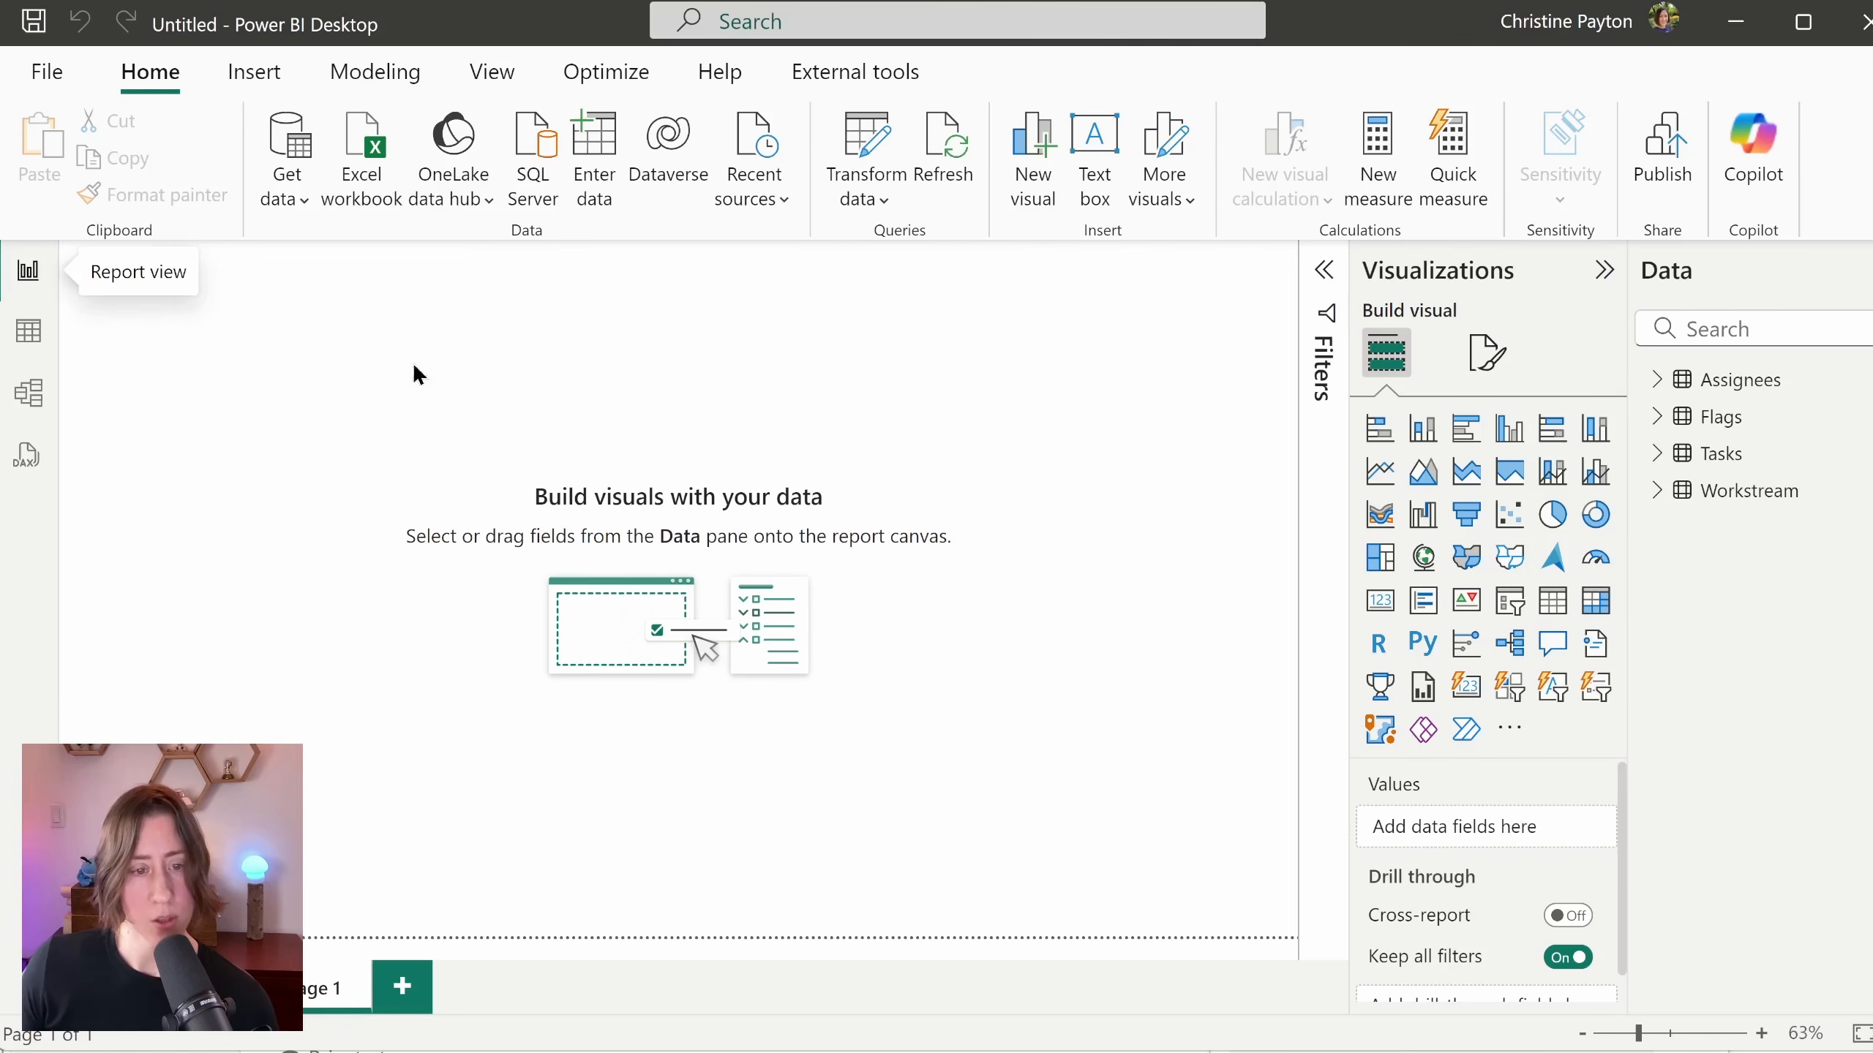
Step: Add a table visual to the blank report page with the Title field from the Tasks table
left_click(1555, 604)
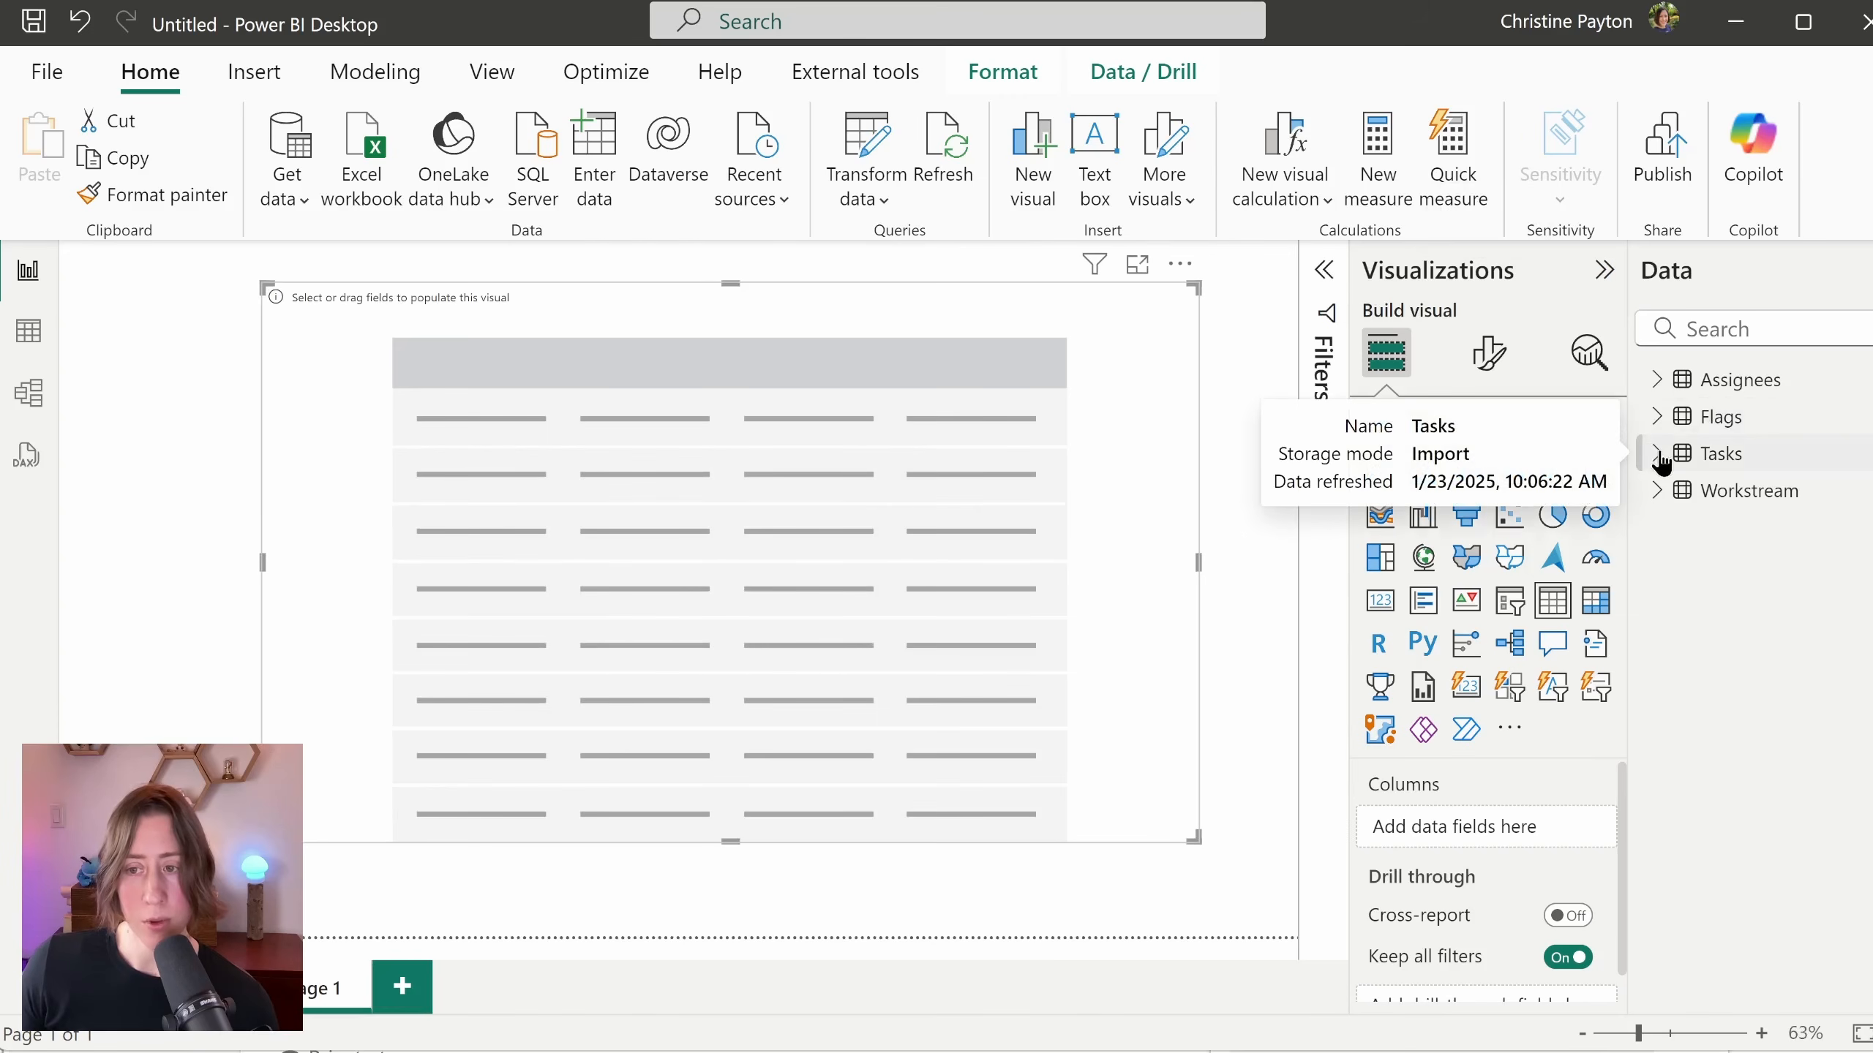
left_click(1657, 453)
scroll(1784, 664, "down", 5)
left_click(1705, 871)
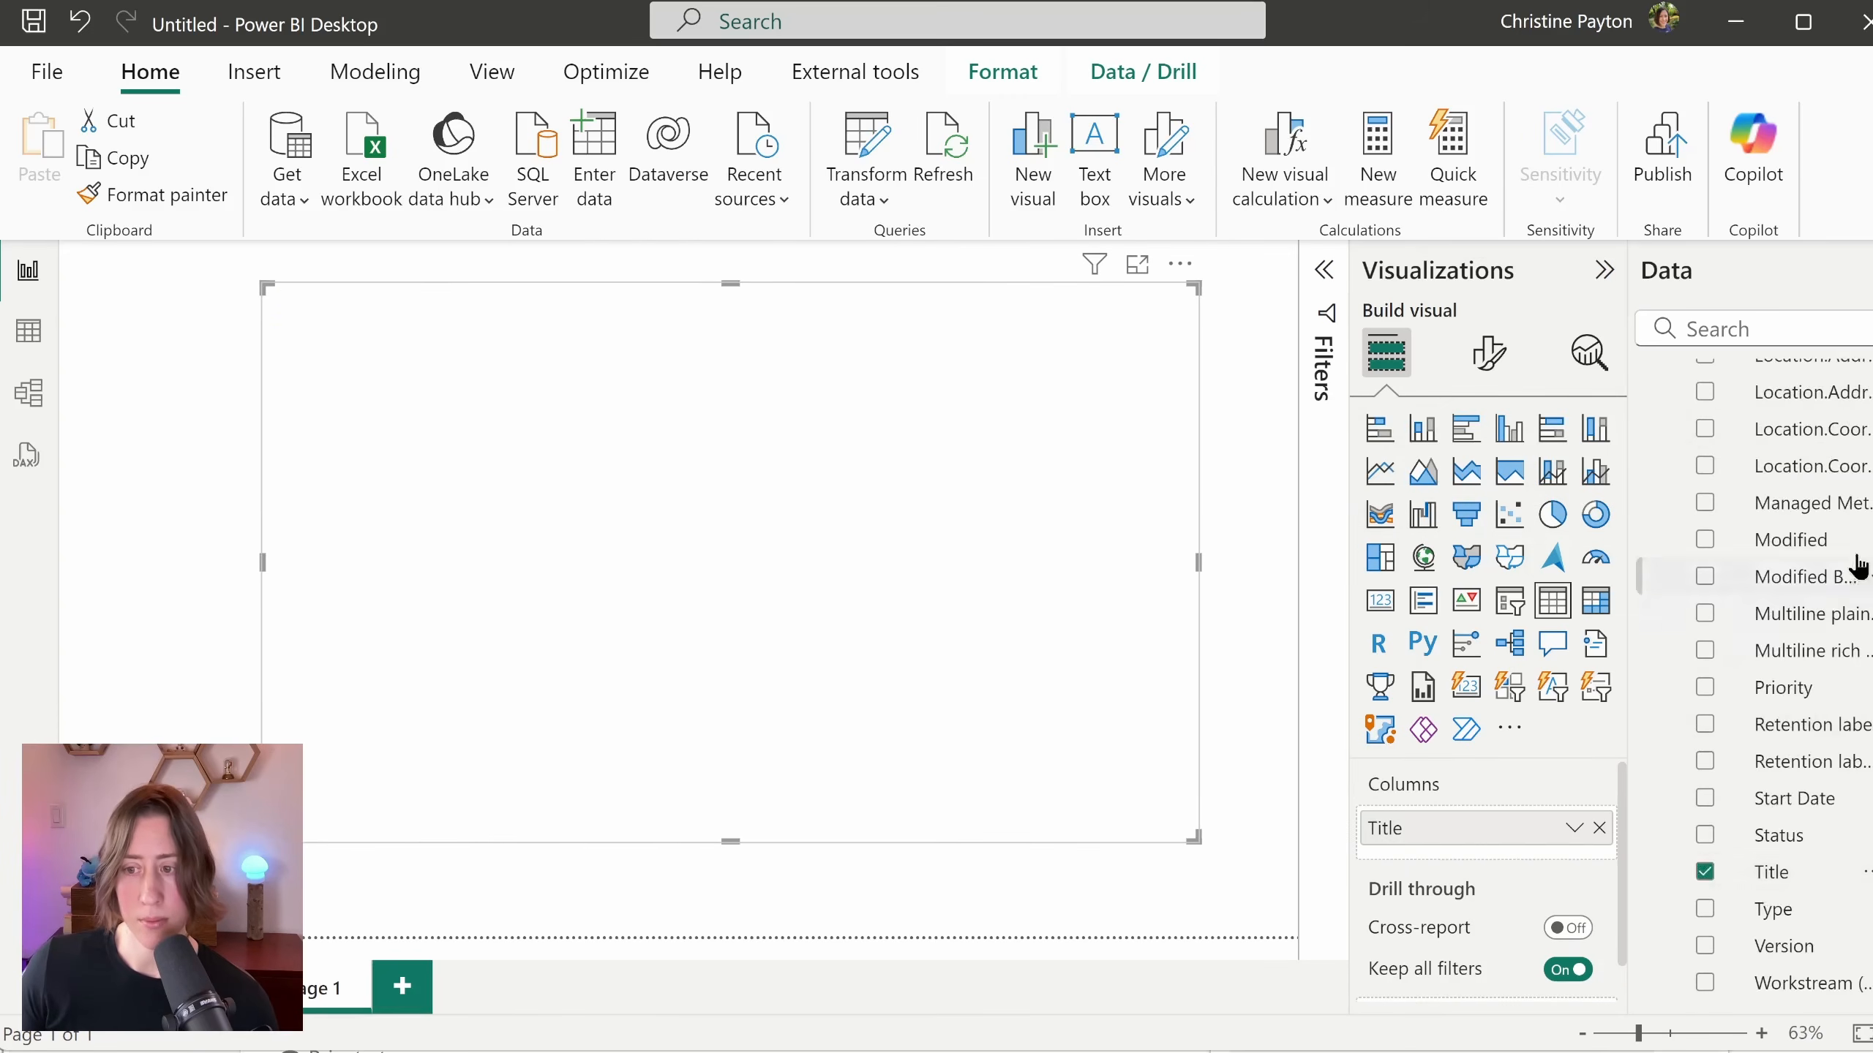
Step: Search the fields for date and add Start Date and Due date from Tasks to the table visual
left_click(1784, 328)
type("date")
left_click(1704, 491)
left_click(1705, 453)
Step: Search the fields for flag and add the Flags field from the Tasks table to the table visual
key("BackSpace")
key("BackSpace")
key("BackSpace")
key("BackSpace")
type("flag")
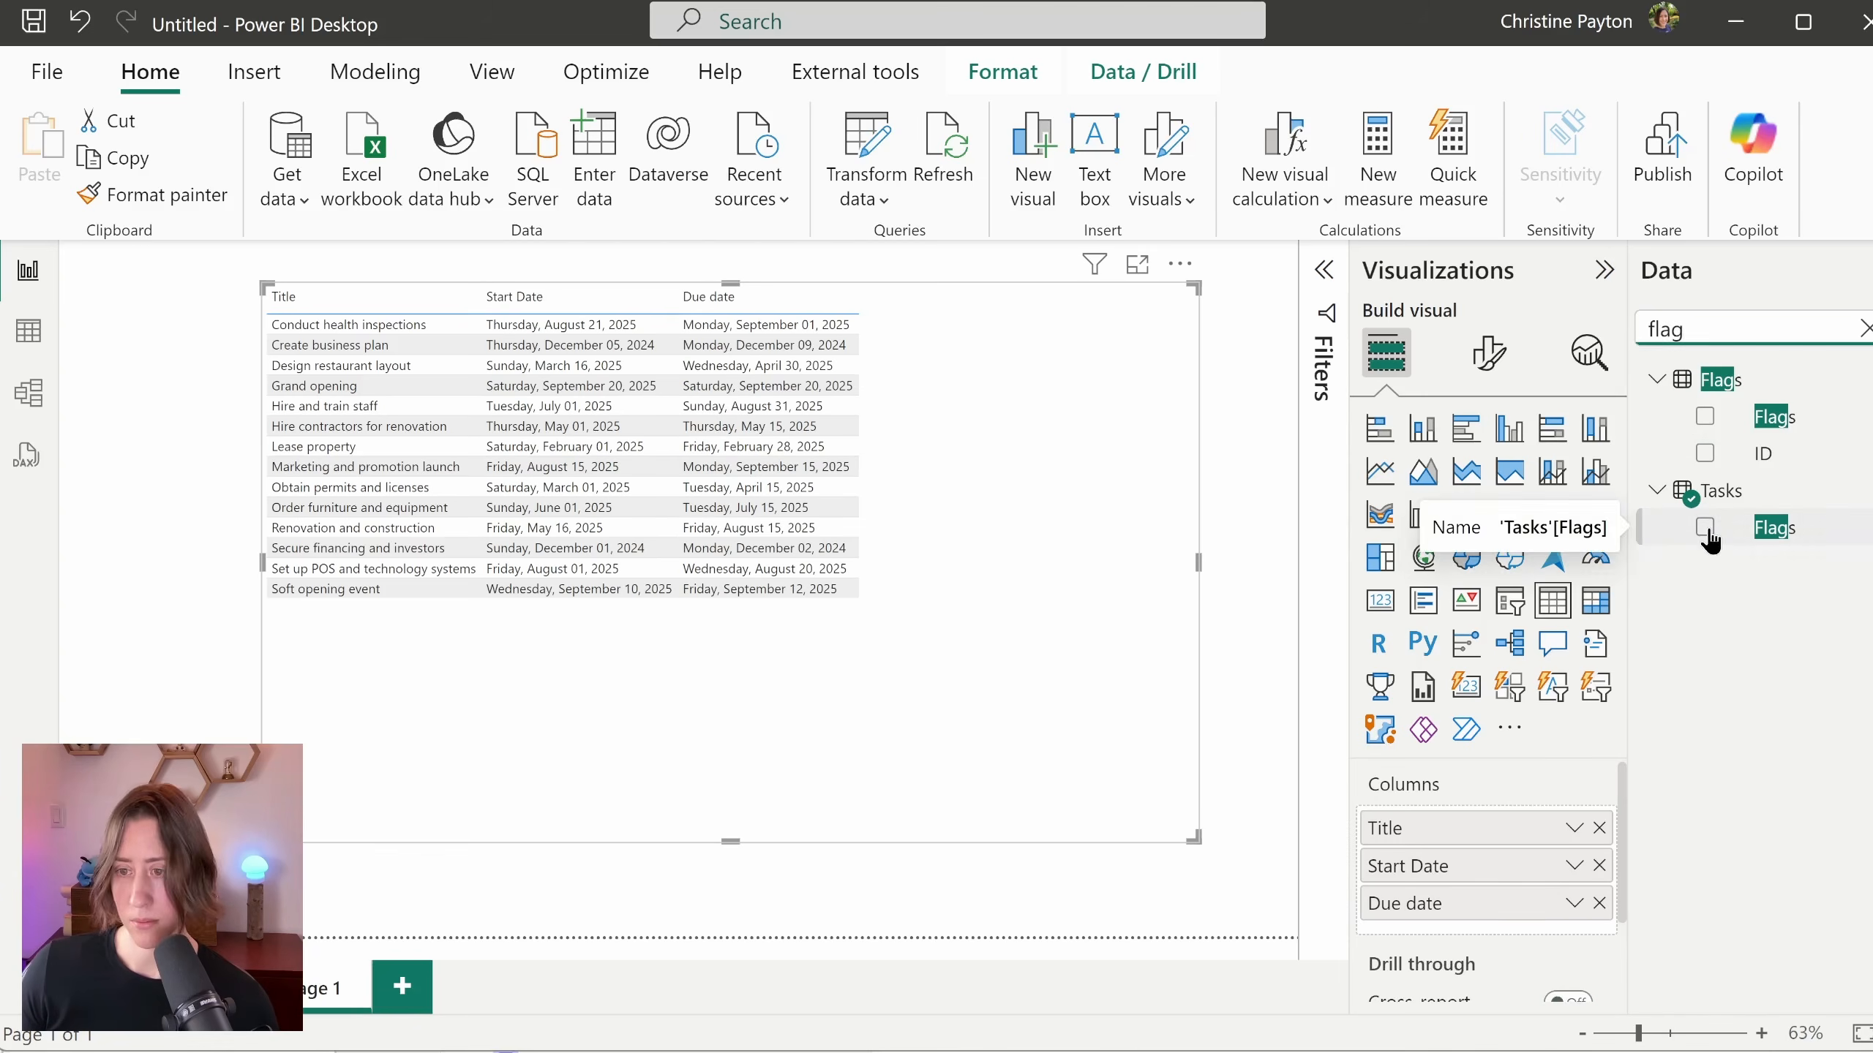
left_click(1706, 530)
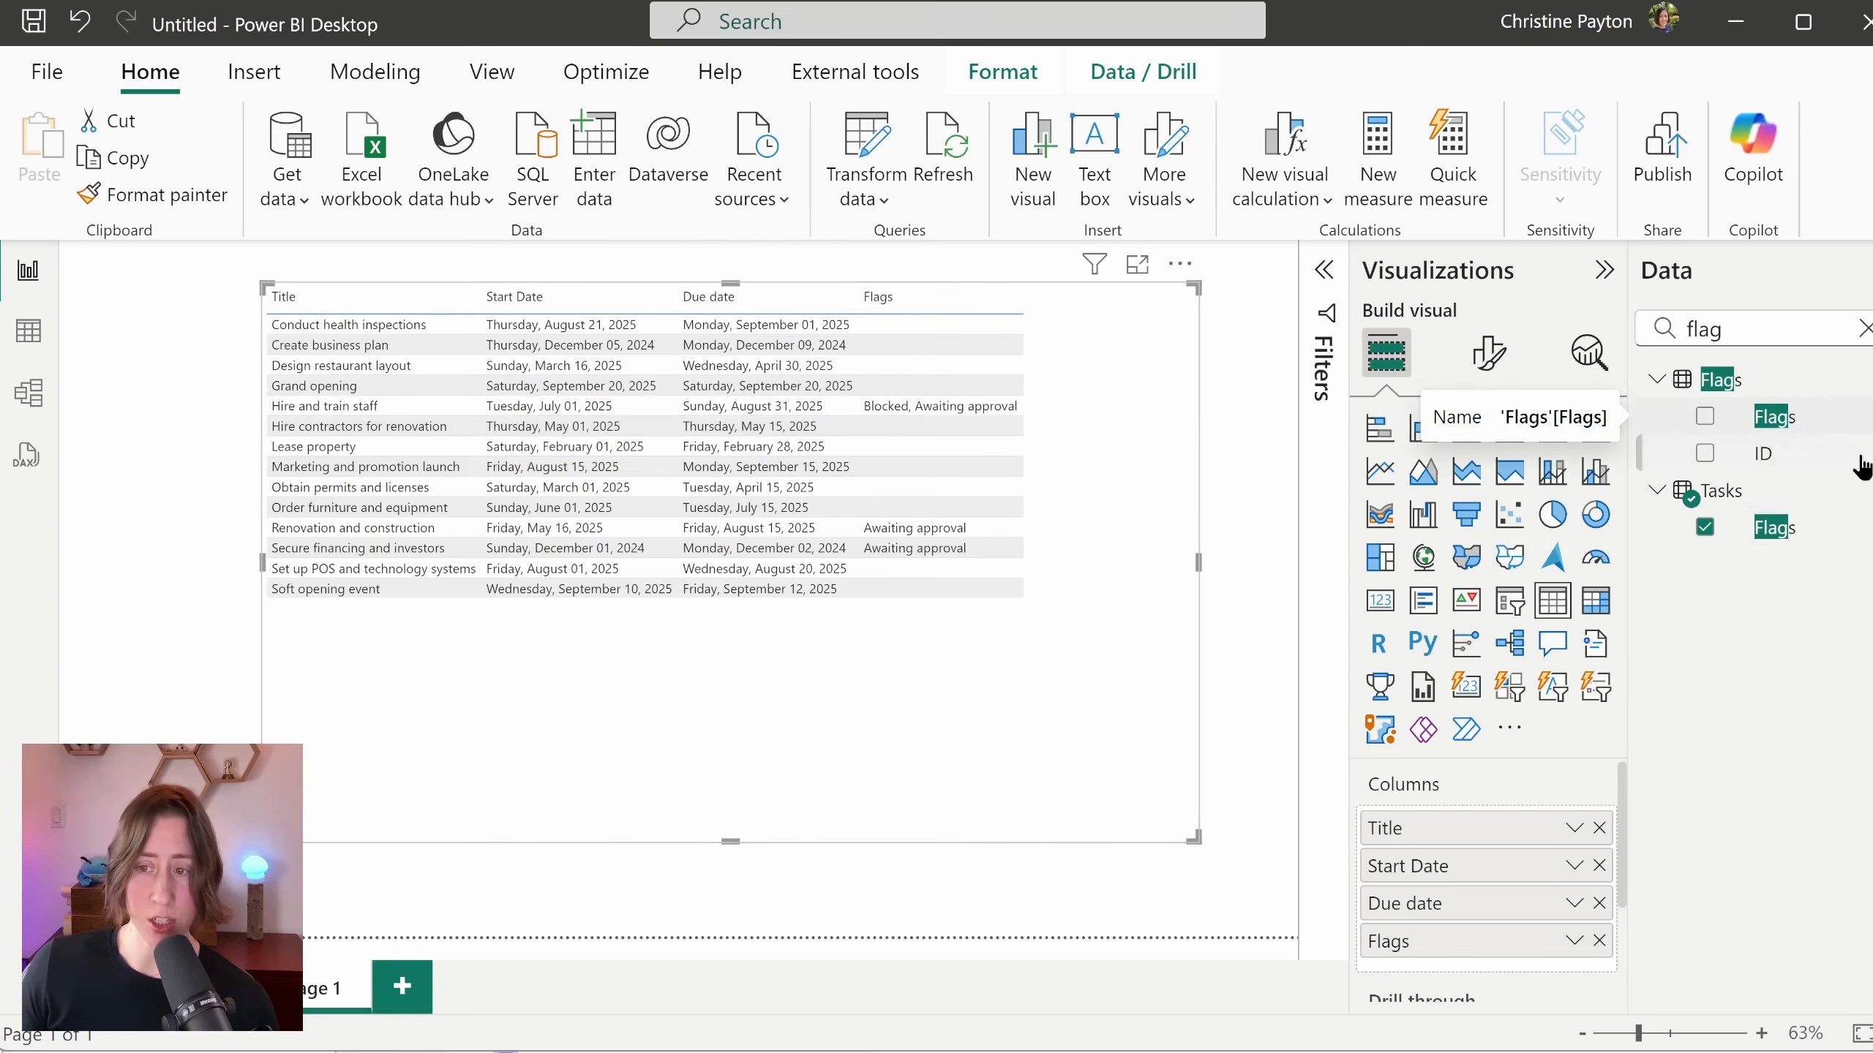
Step: Rename the Flags field of the Tasks table as Flags (concatenated)
double_click(1814, 528)
left_click(1812, 530)
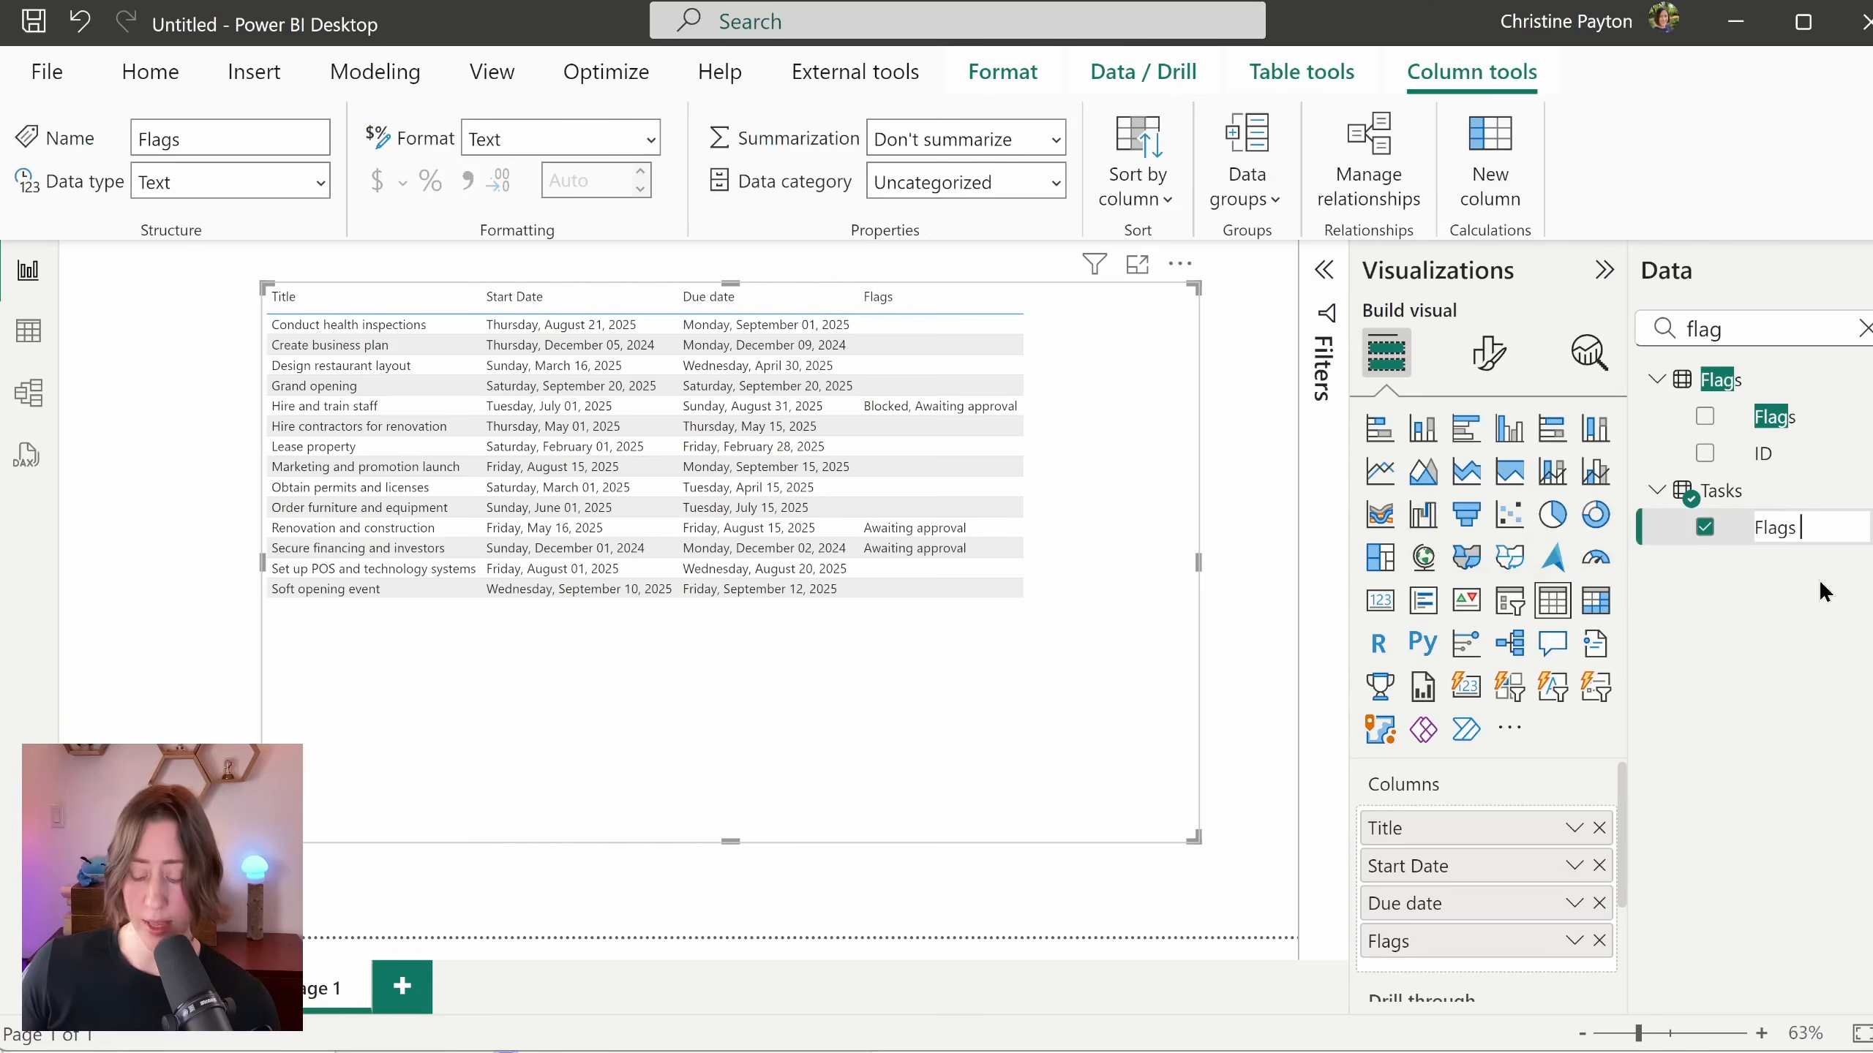
type("(concatenated)")
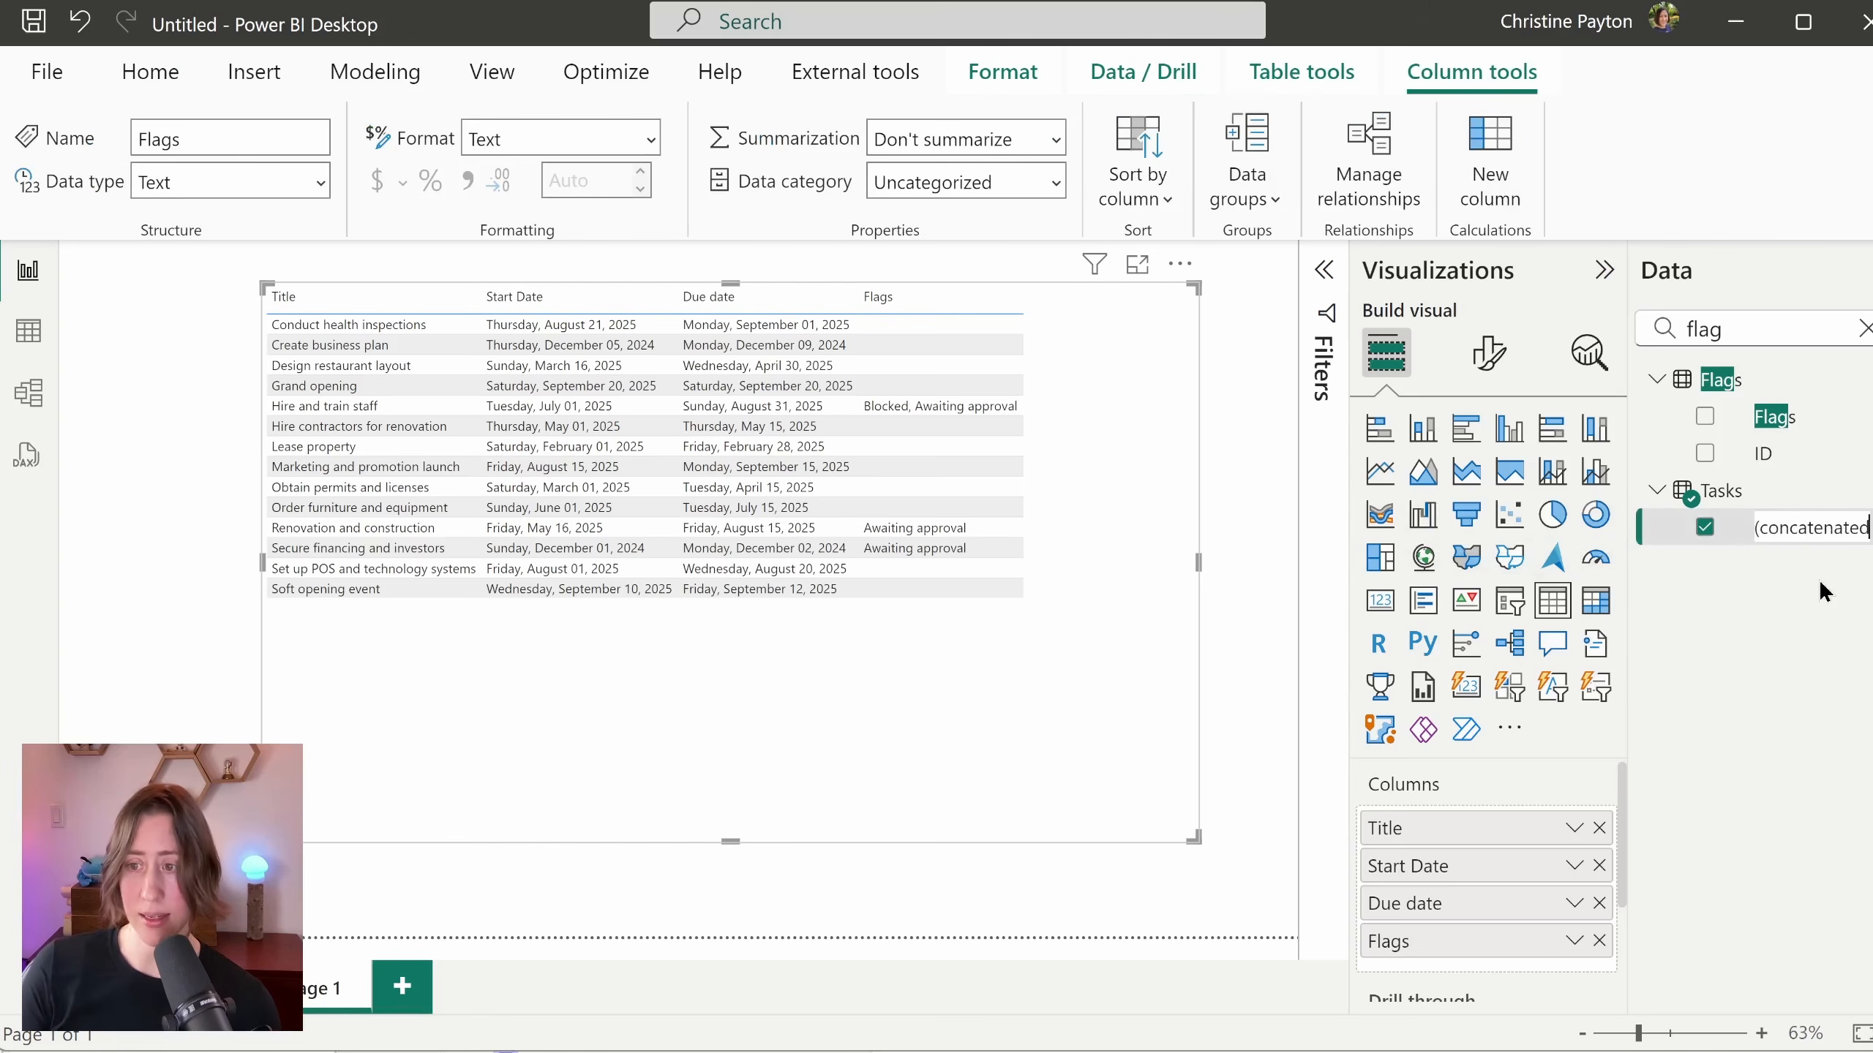
key("Return")
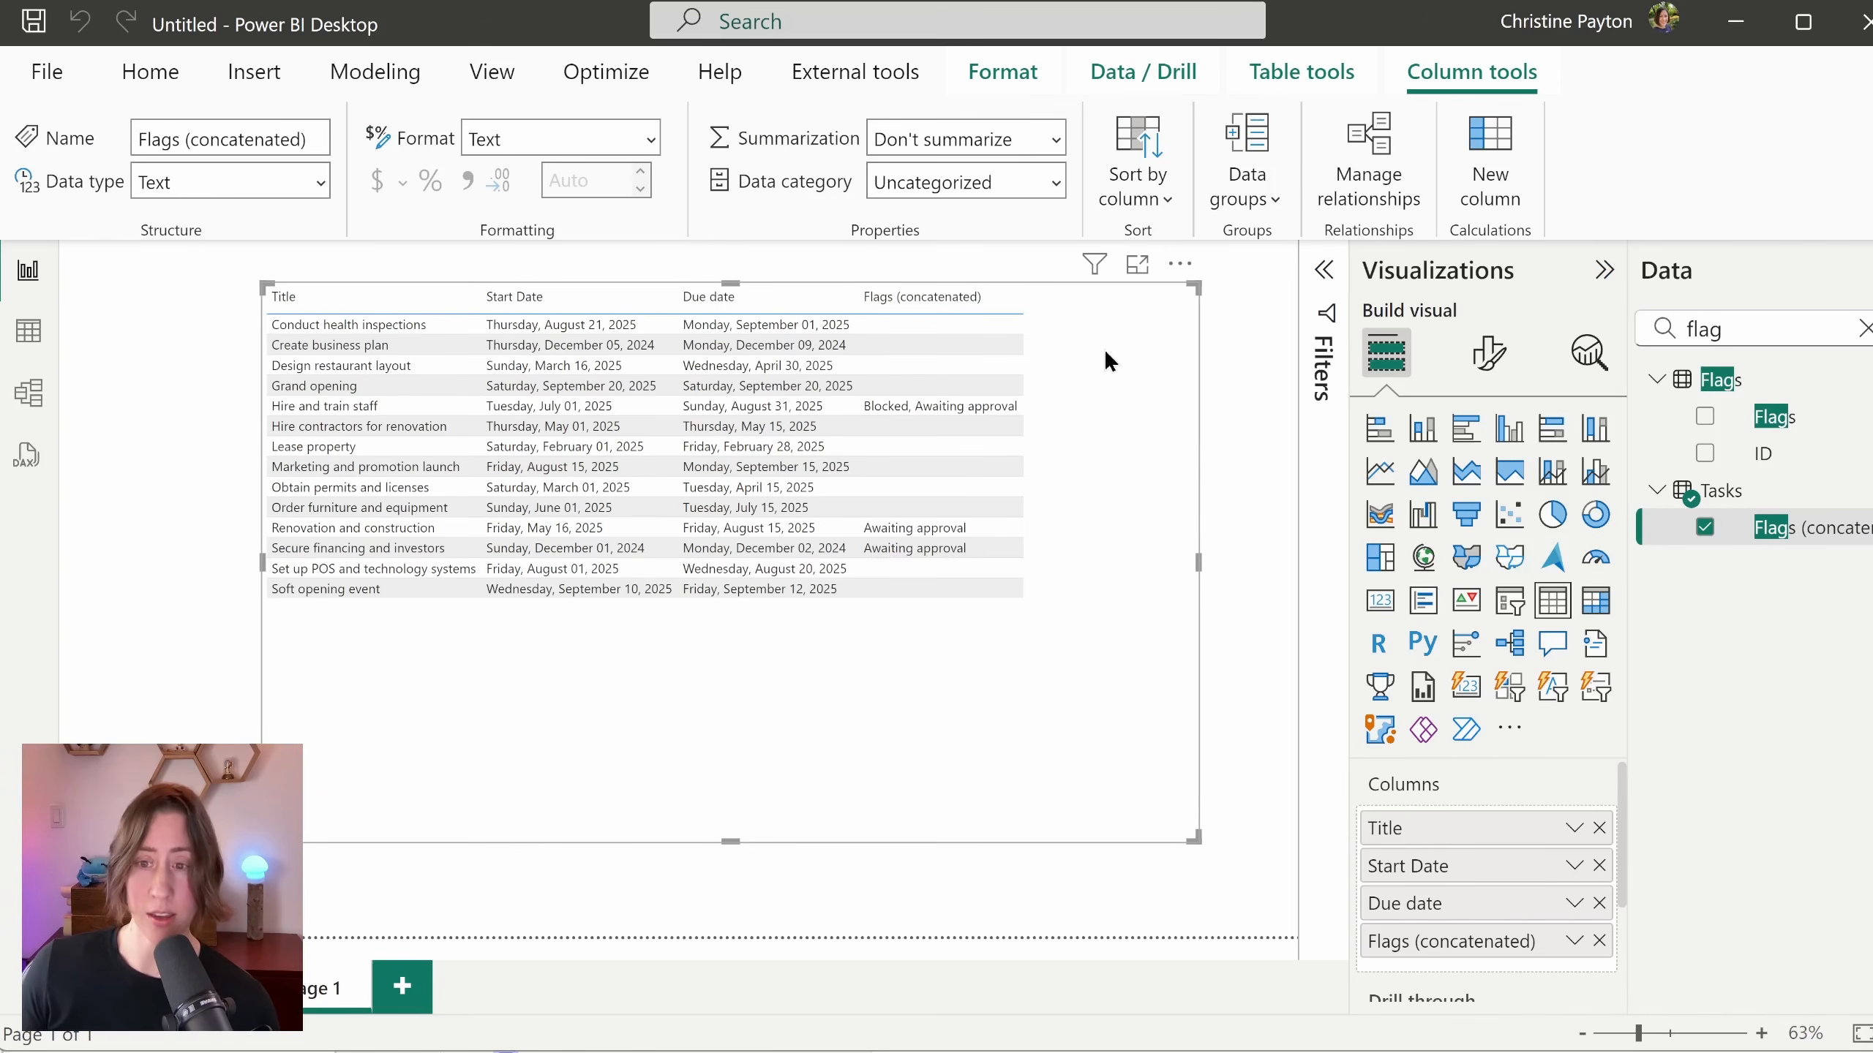
Step: Add the Flags field from the Flags table as a filter on this page
left_click(1328, 272)
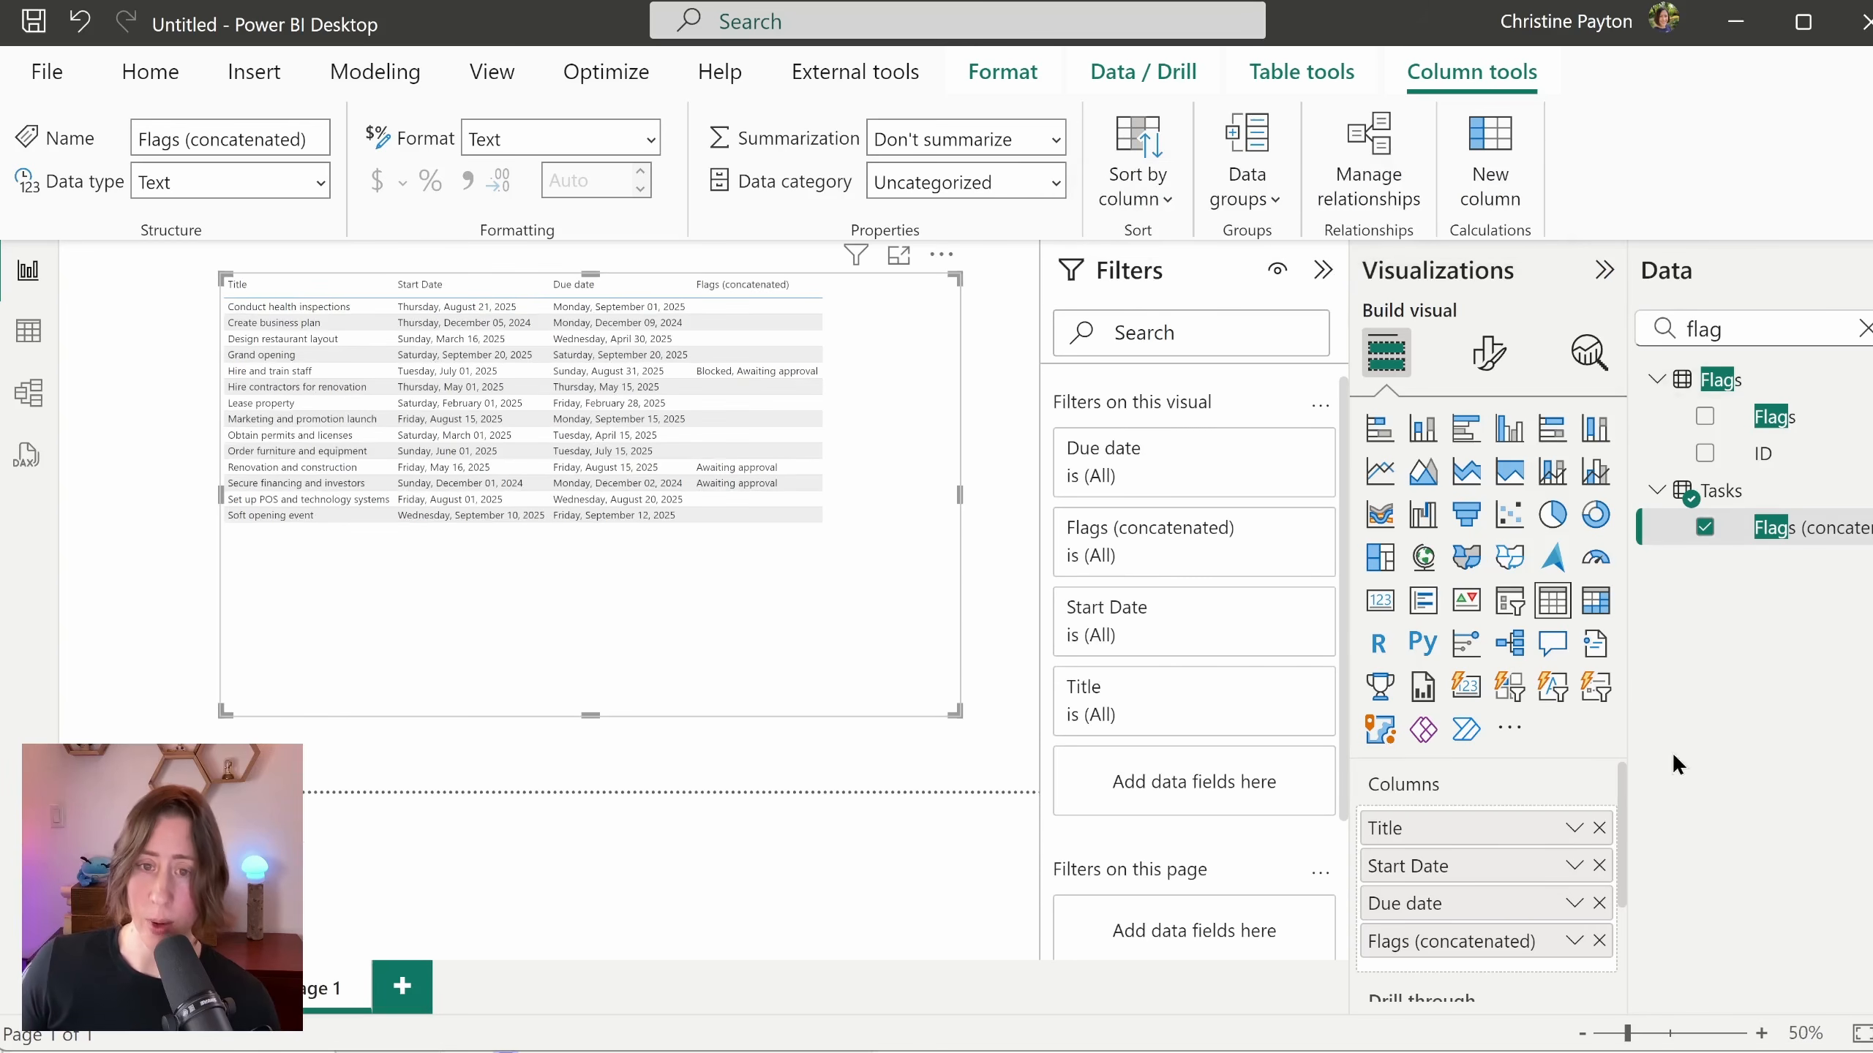
left_click(1779, 385)
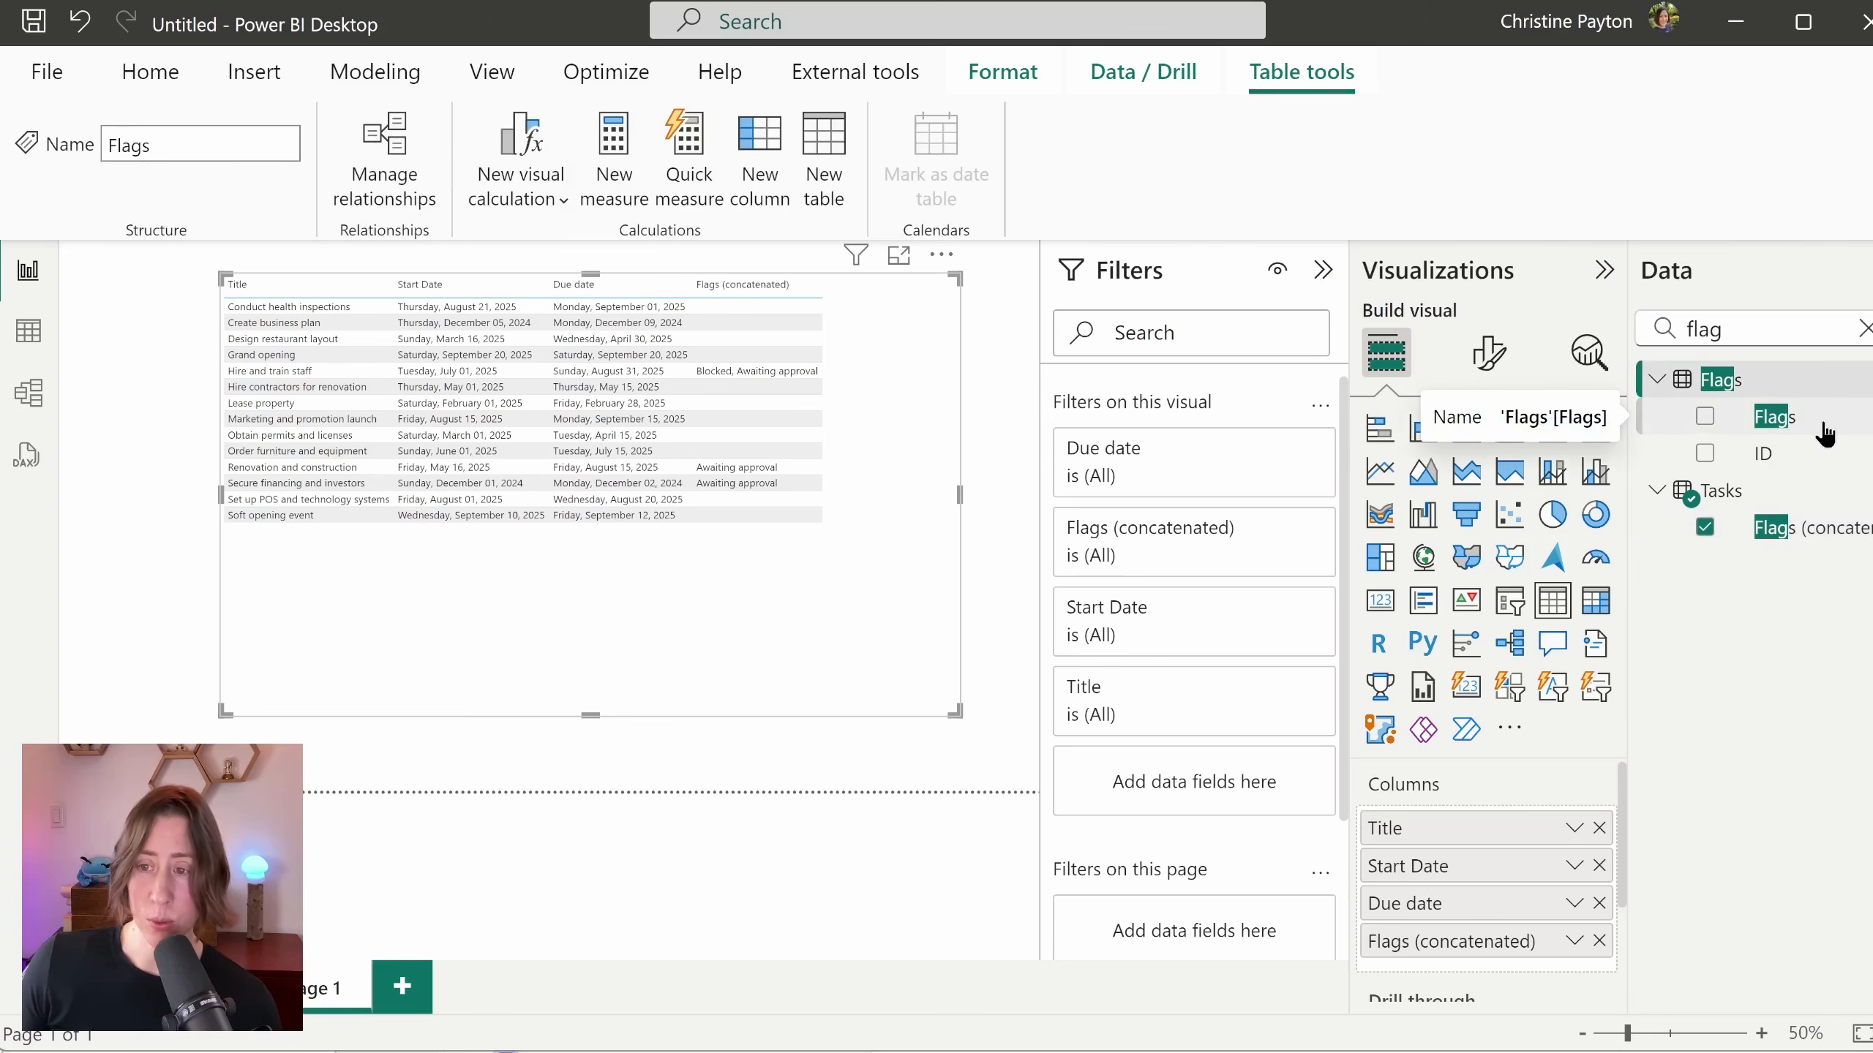
left_click_drag(1822, 430, 1198, 931)
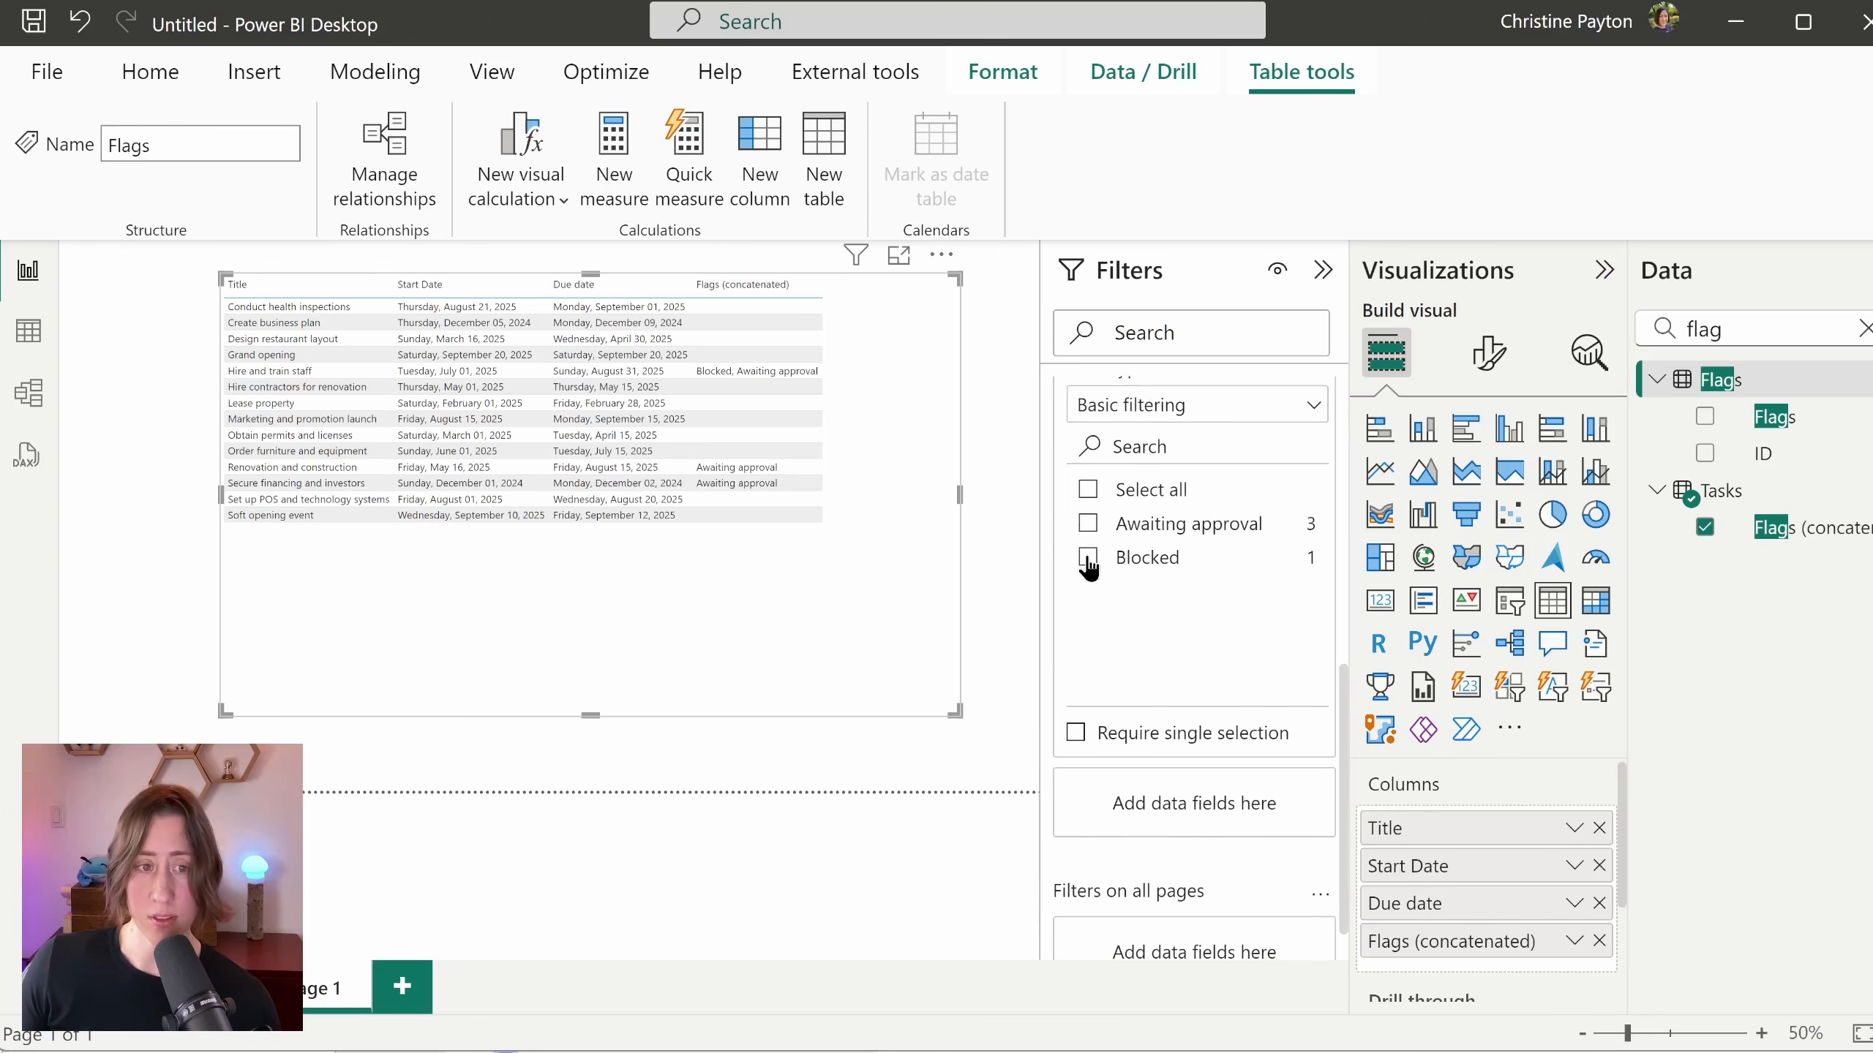
Step: Try the page filter with the Blocked flag, clear it again and deselect the table visual
left_click(1089, 559)
left_click(1088, 558)
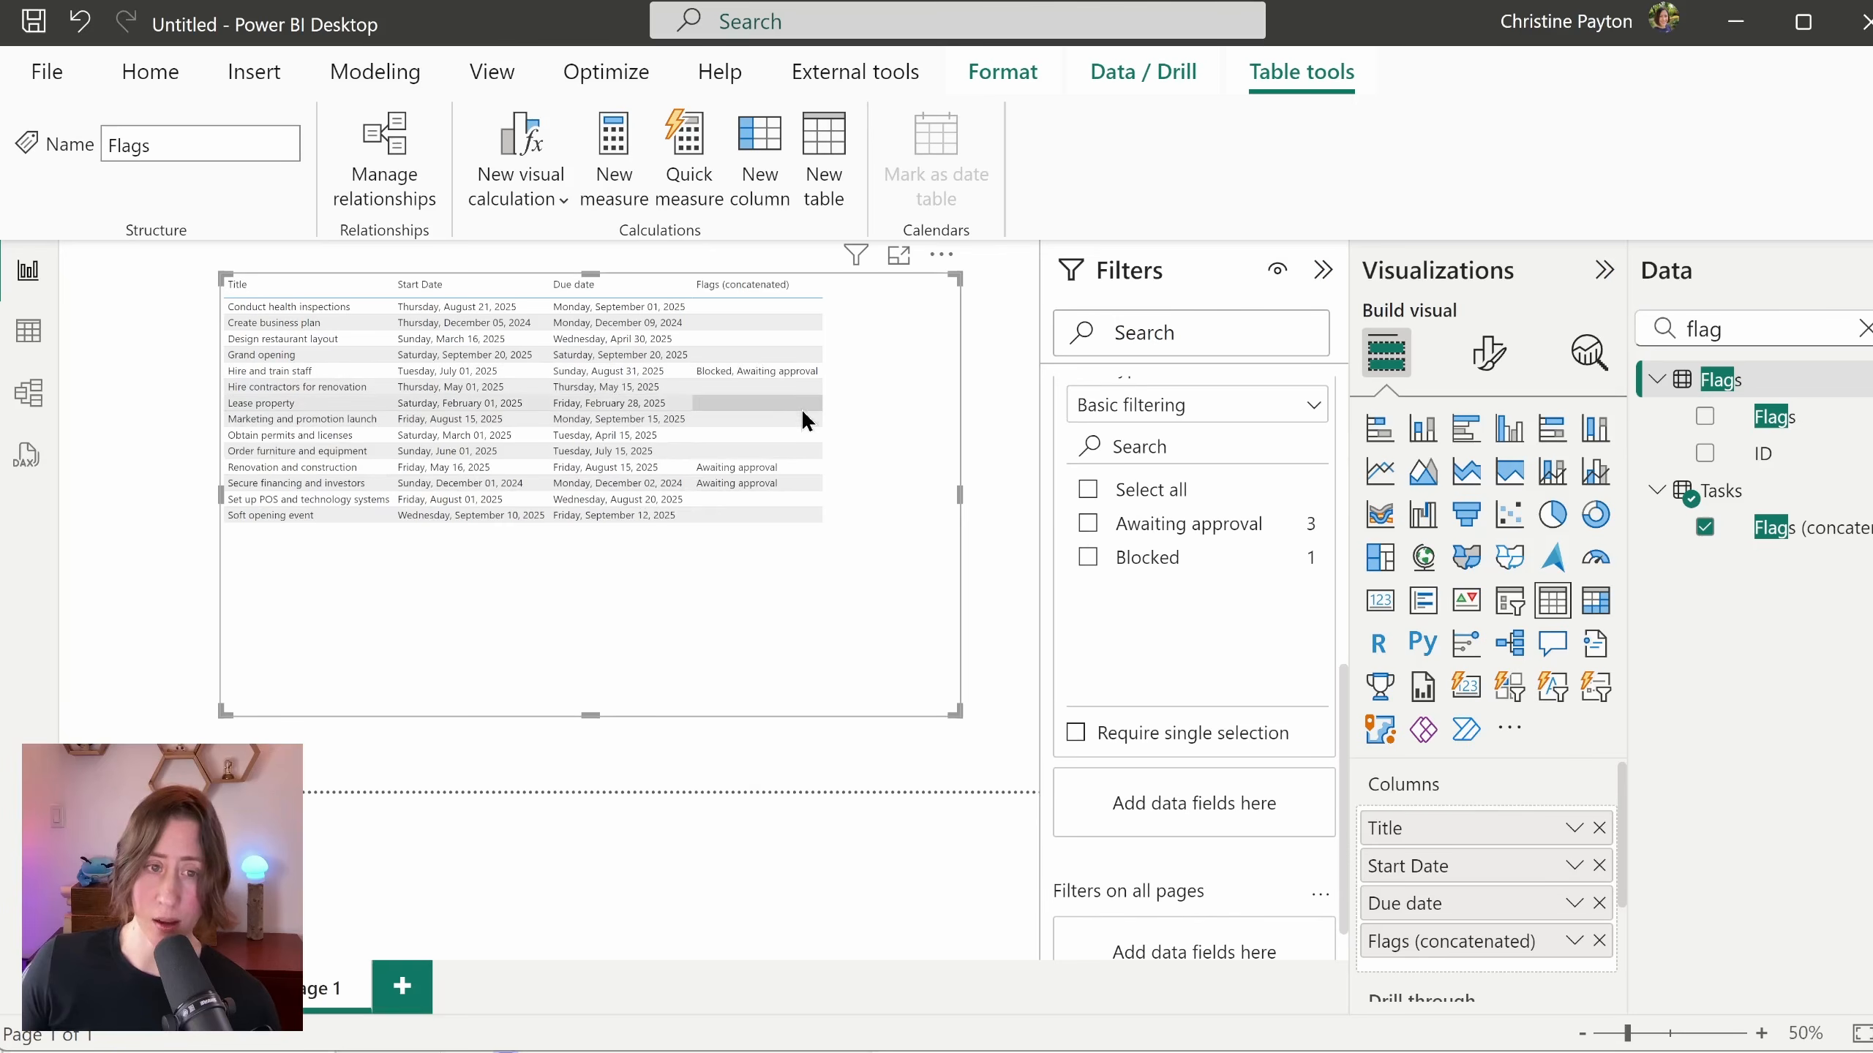
left_click(1008, 378)
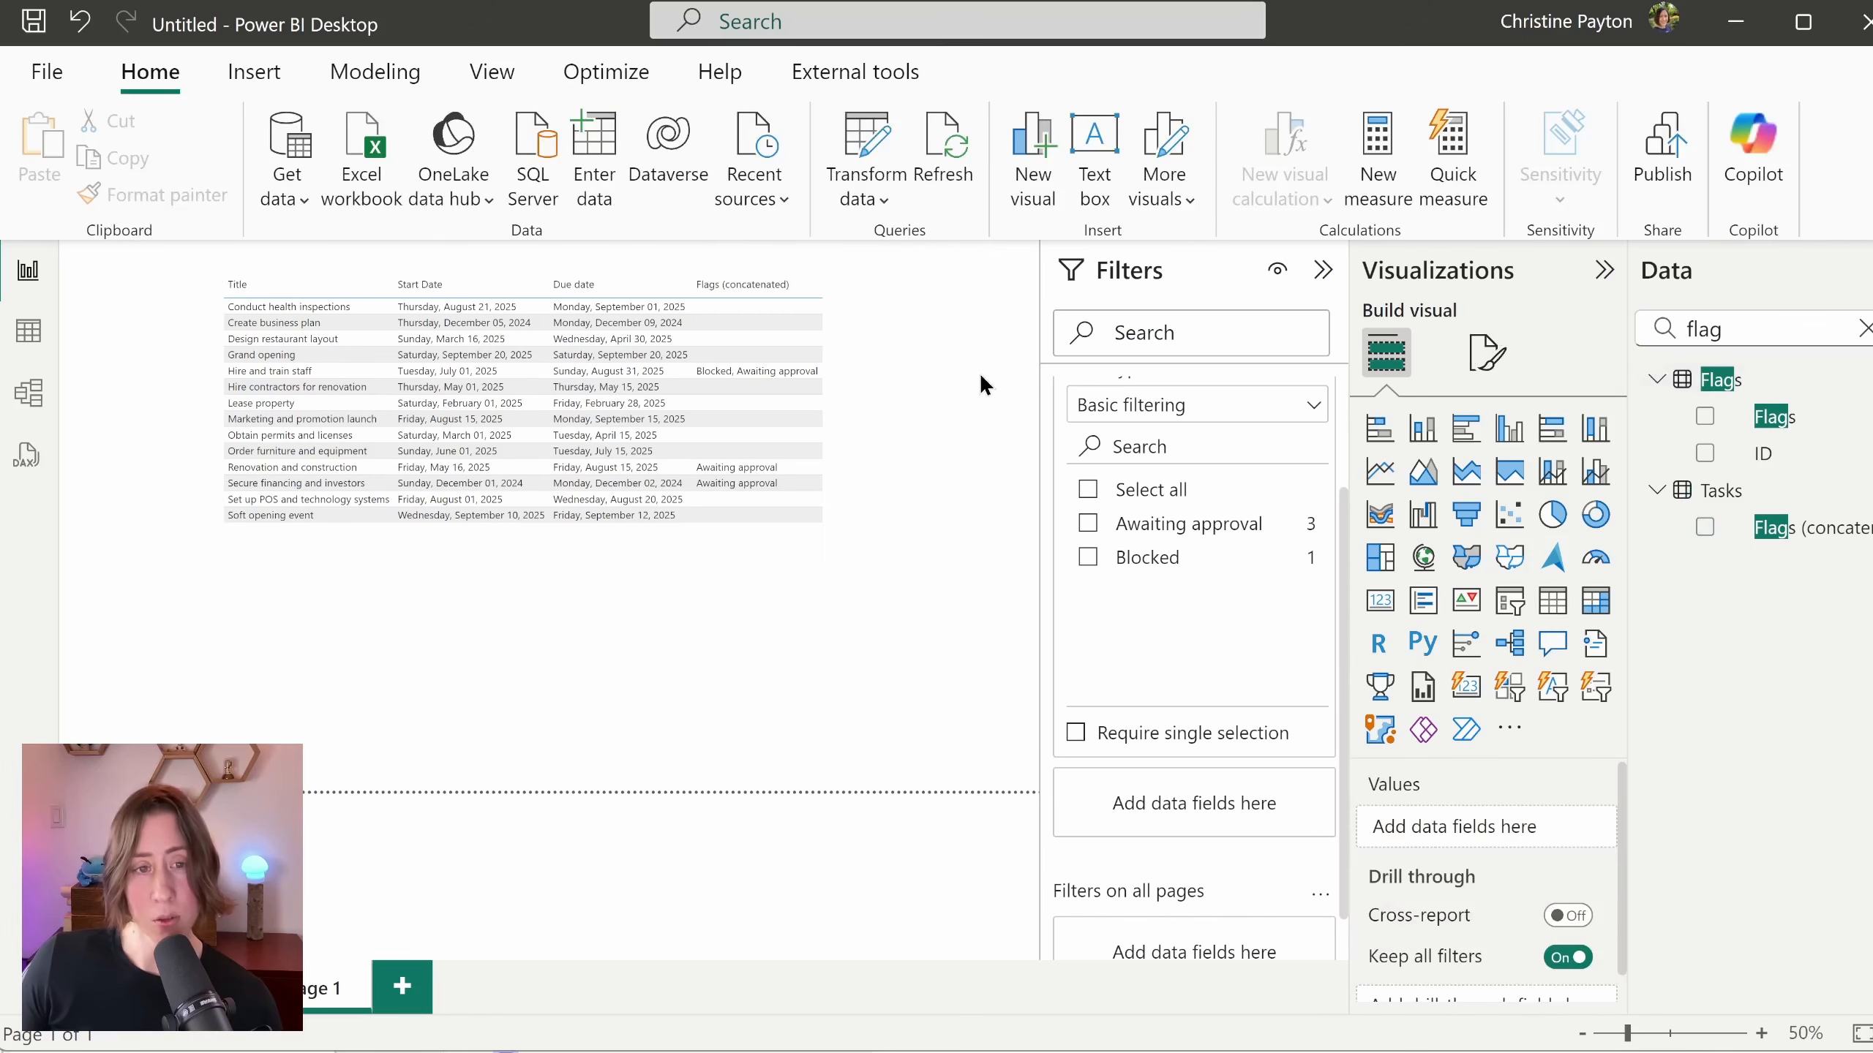
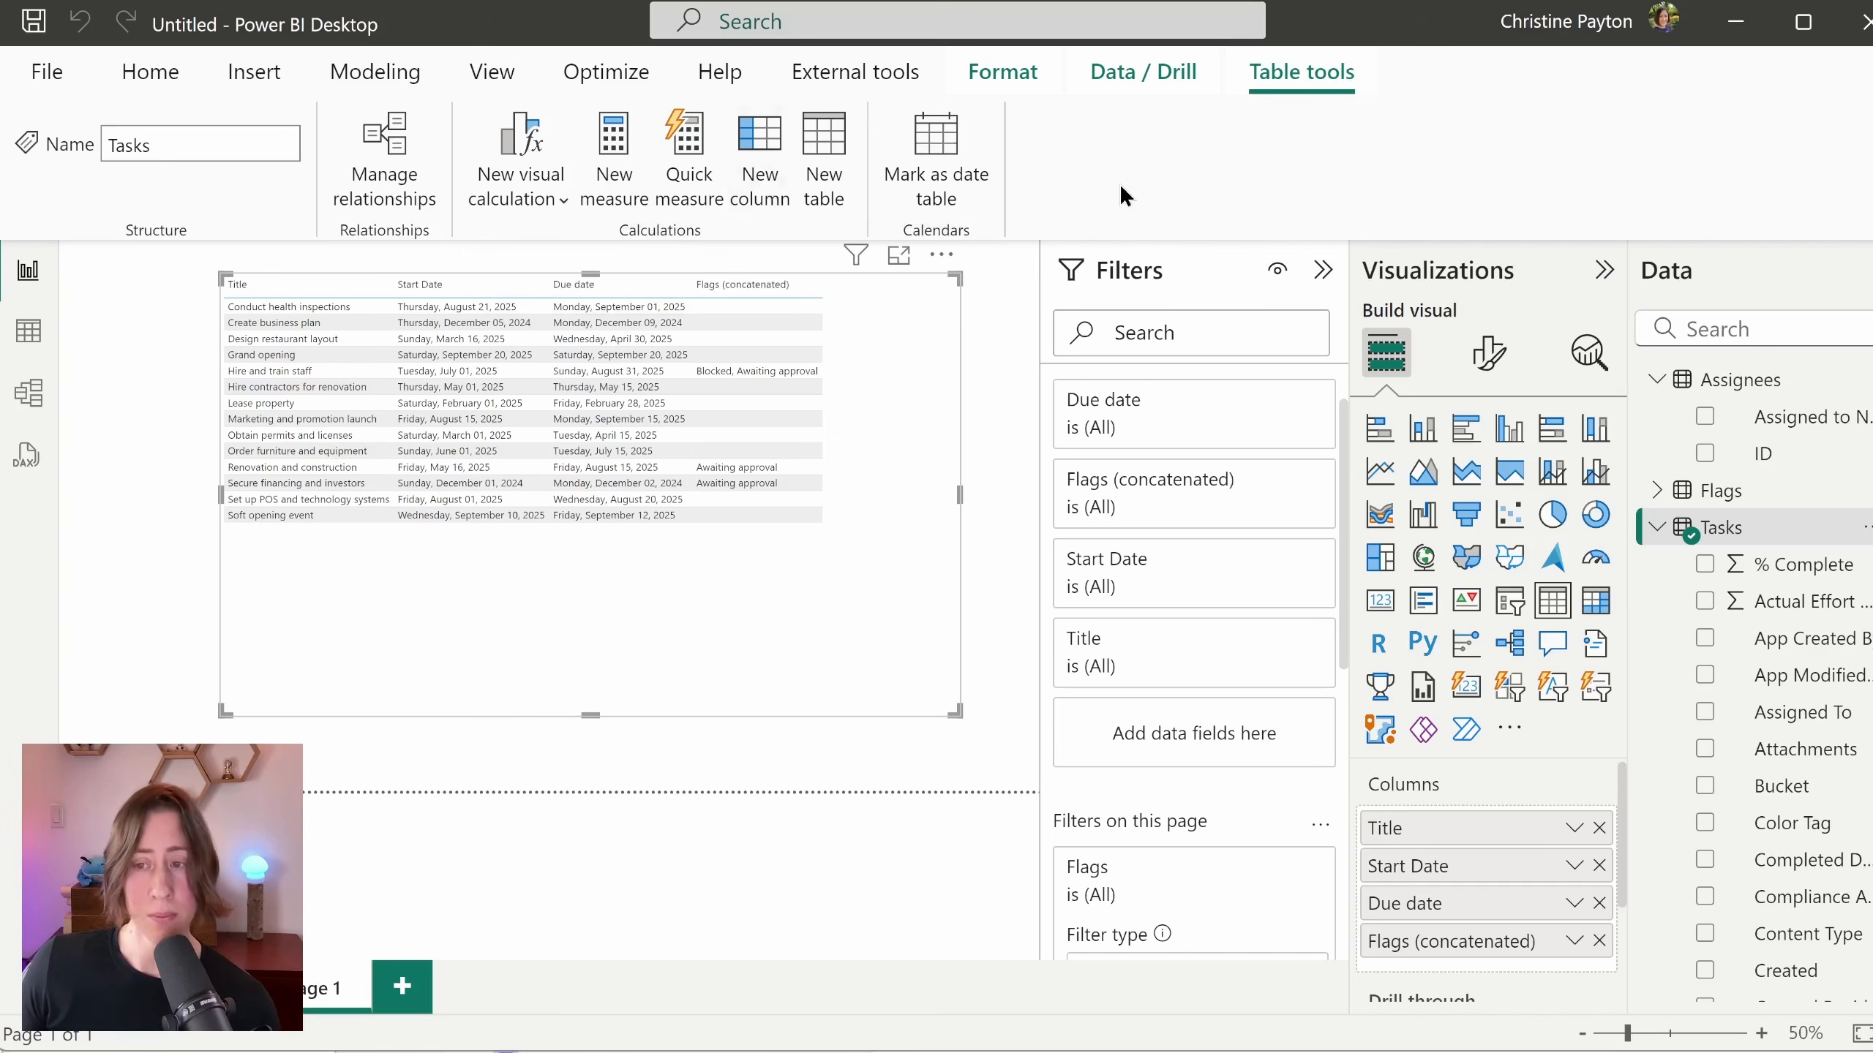
Step: Start a calculated column in the Tasks table with the formula Assignee Names = CALCULATE(CONCATENATEX(
type("Assignee Names = ")
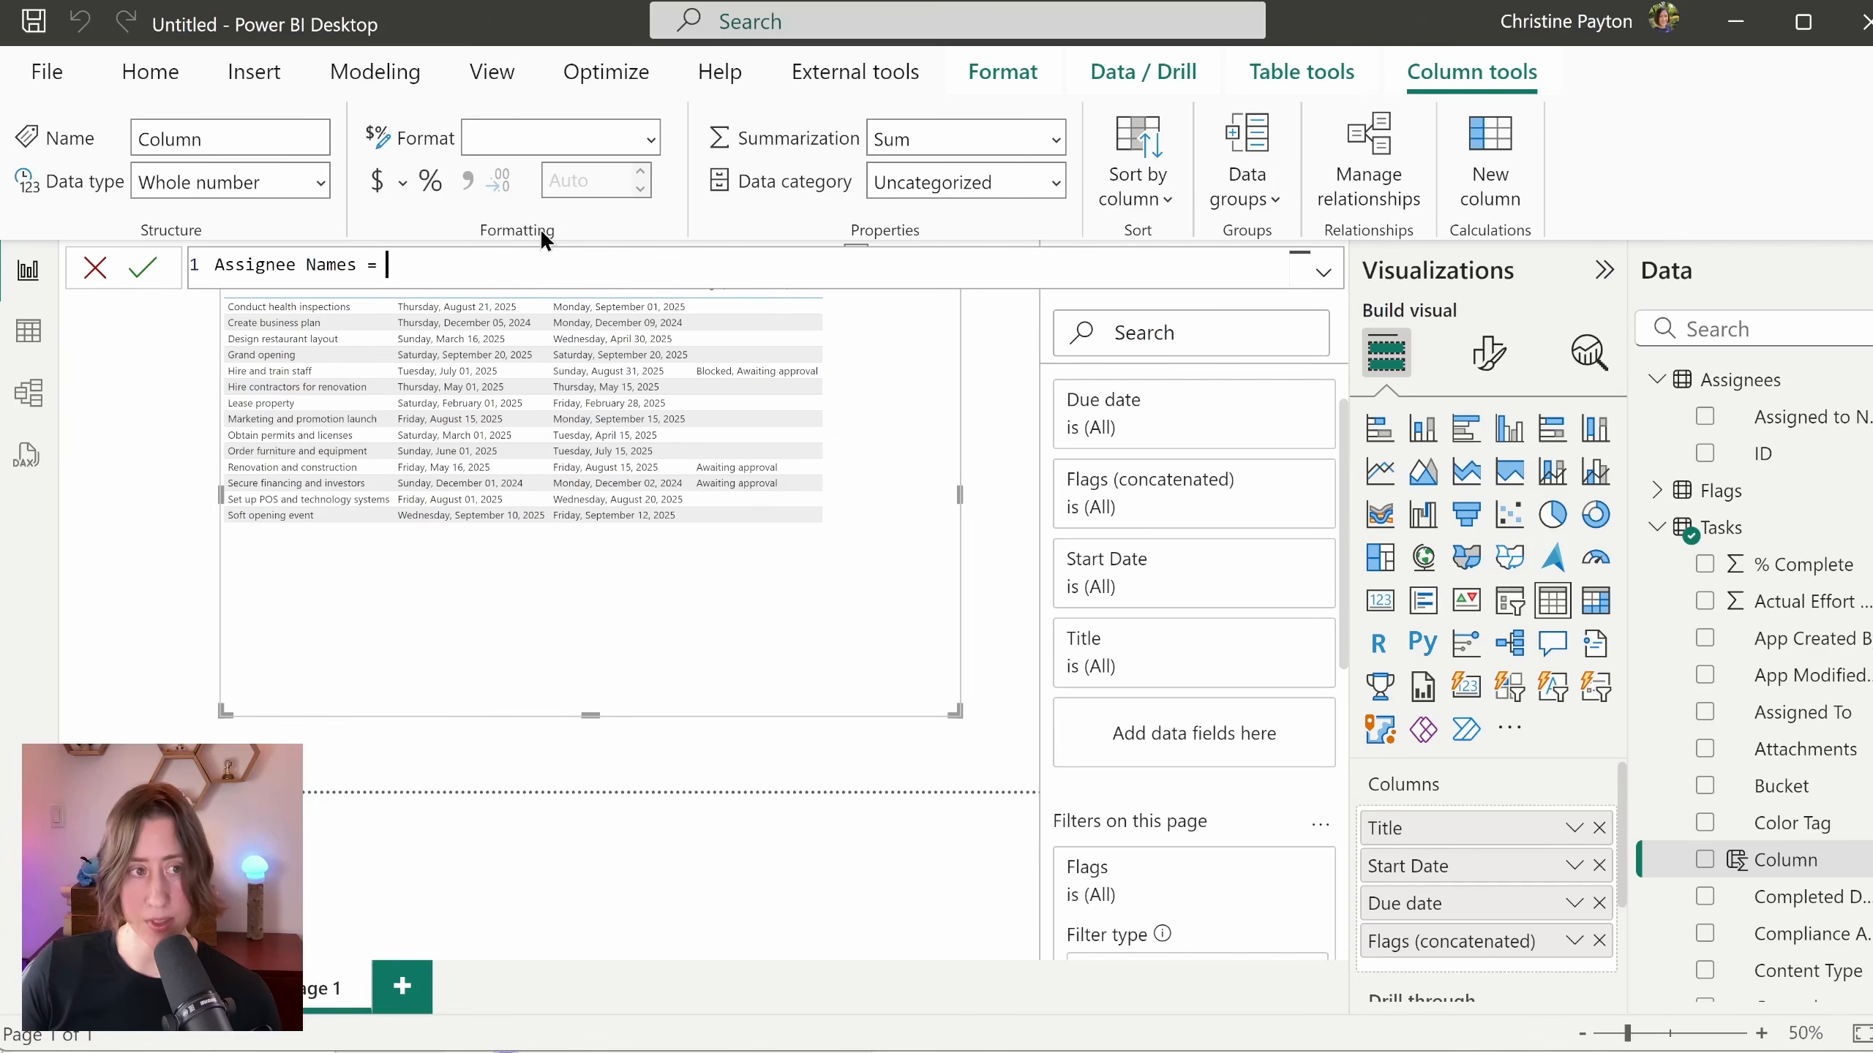
type("calc")
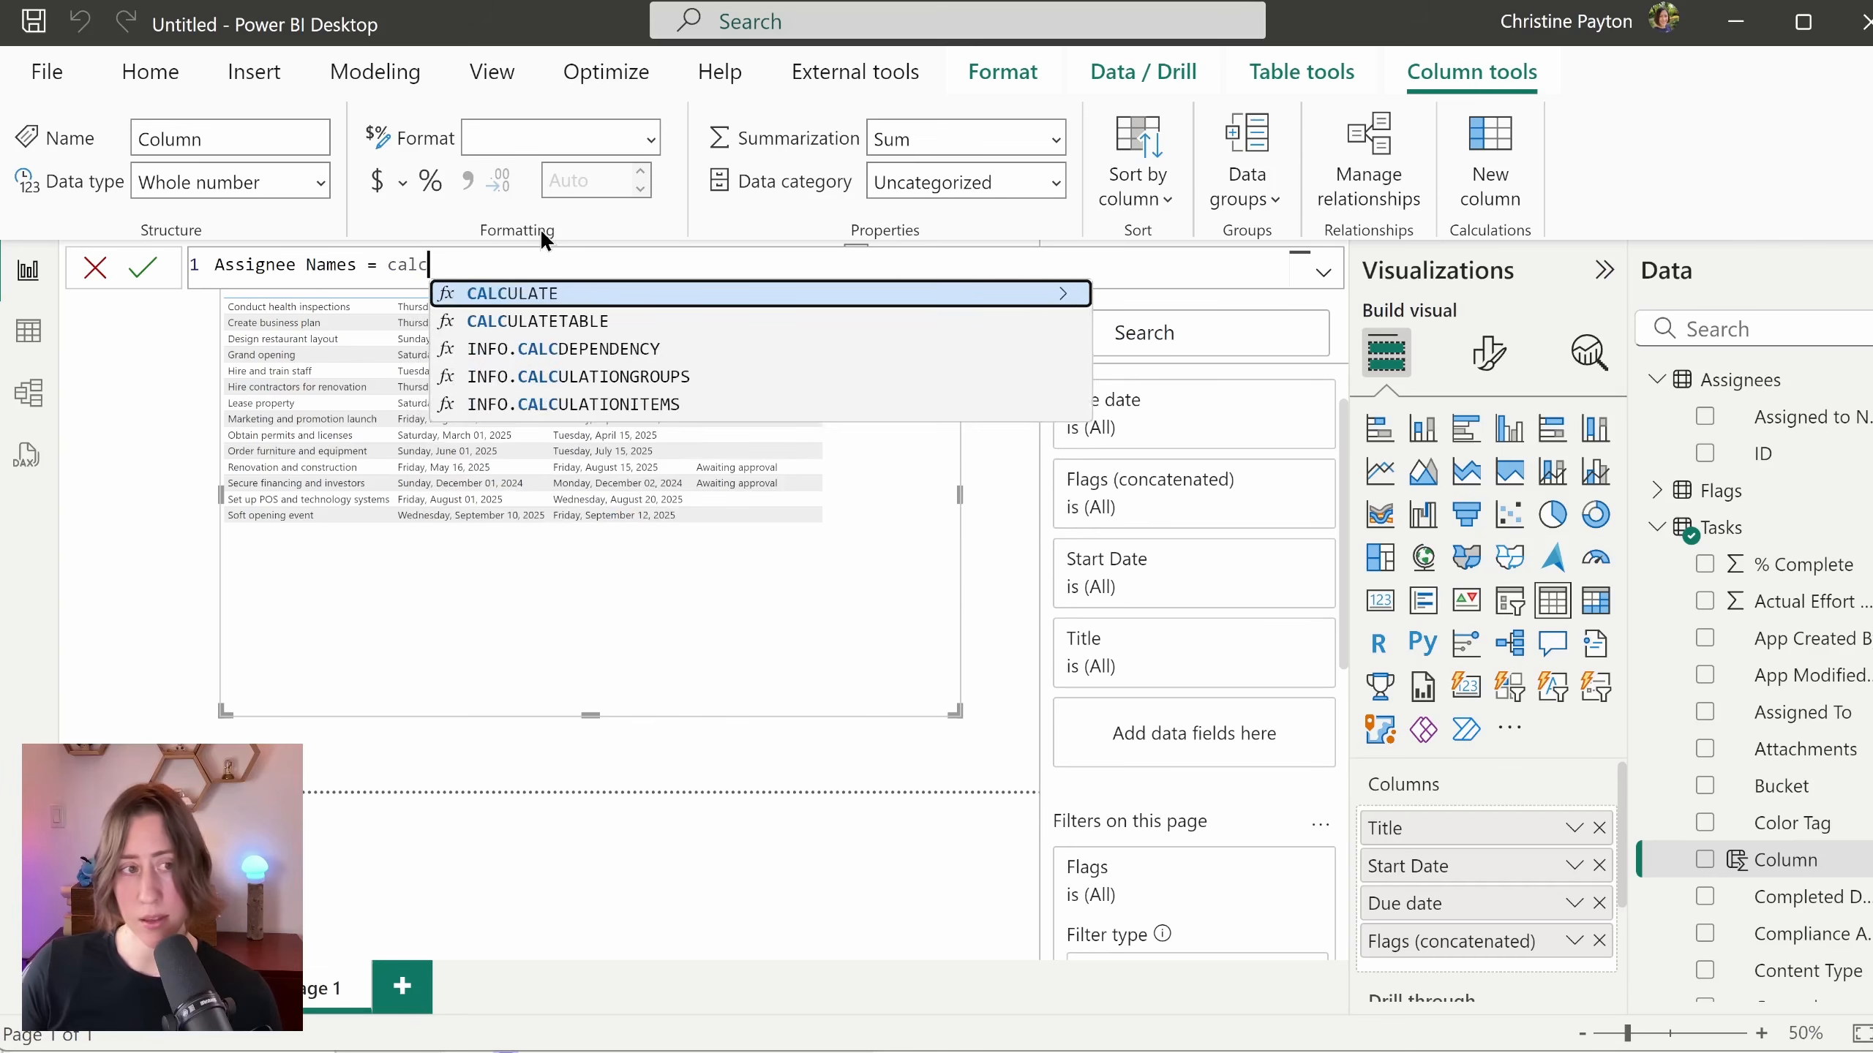
key("Tab")
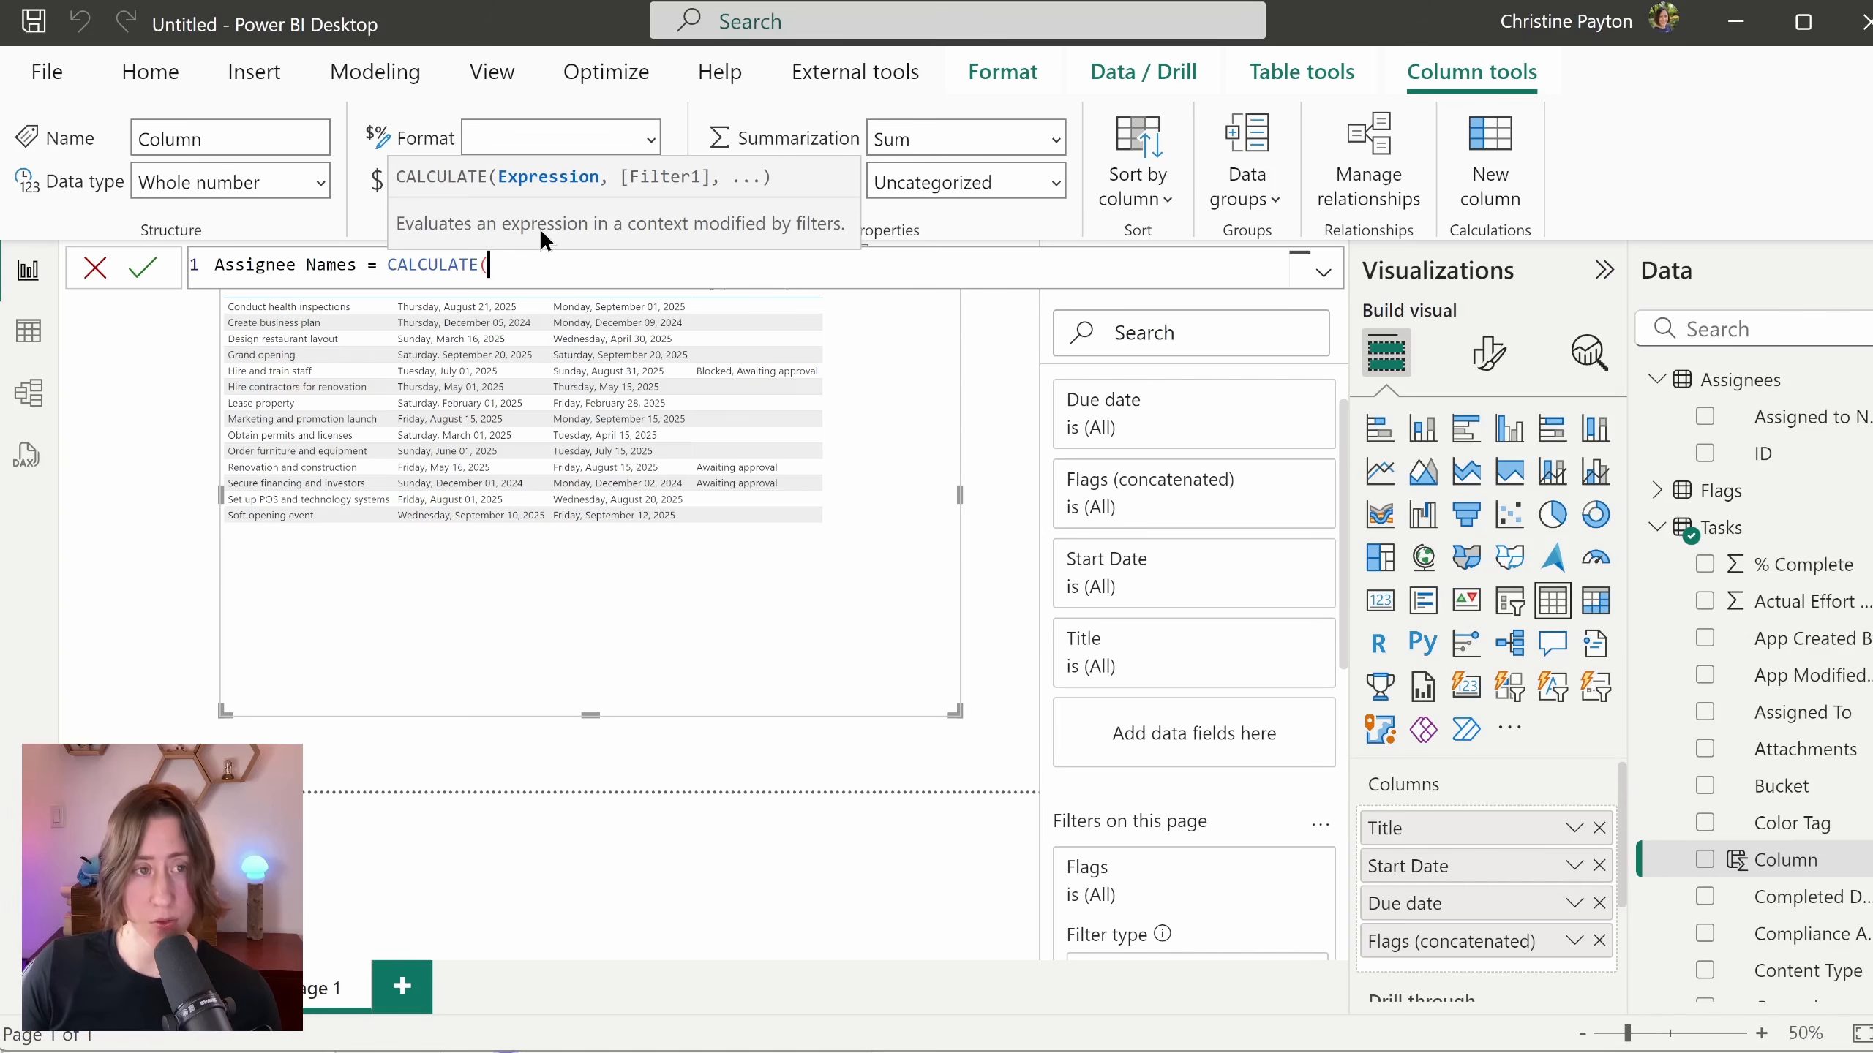
type("cona")
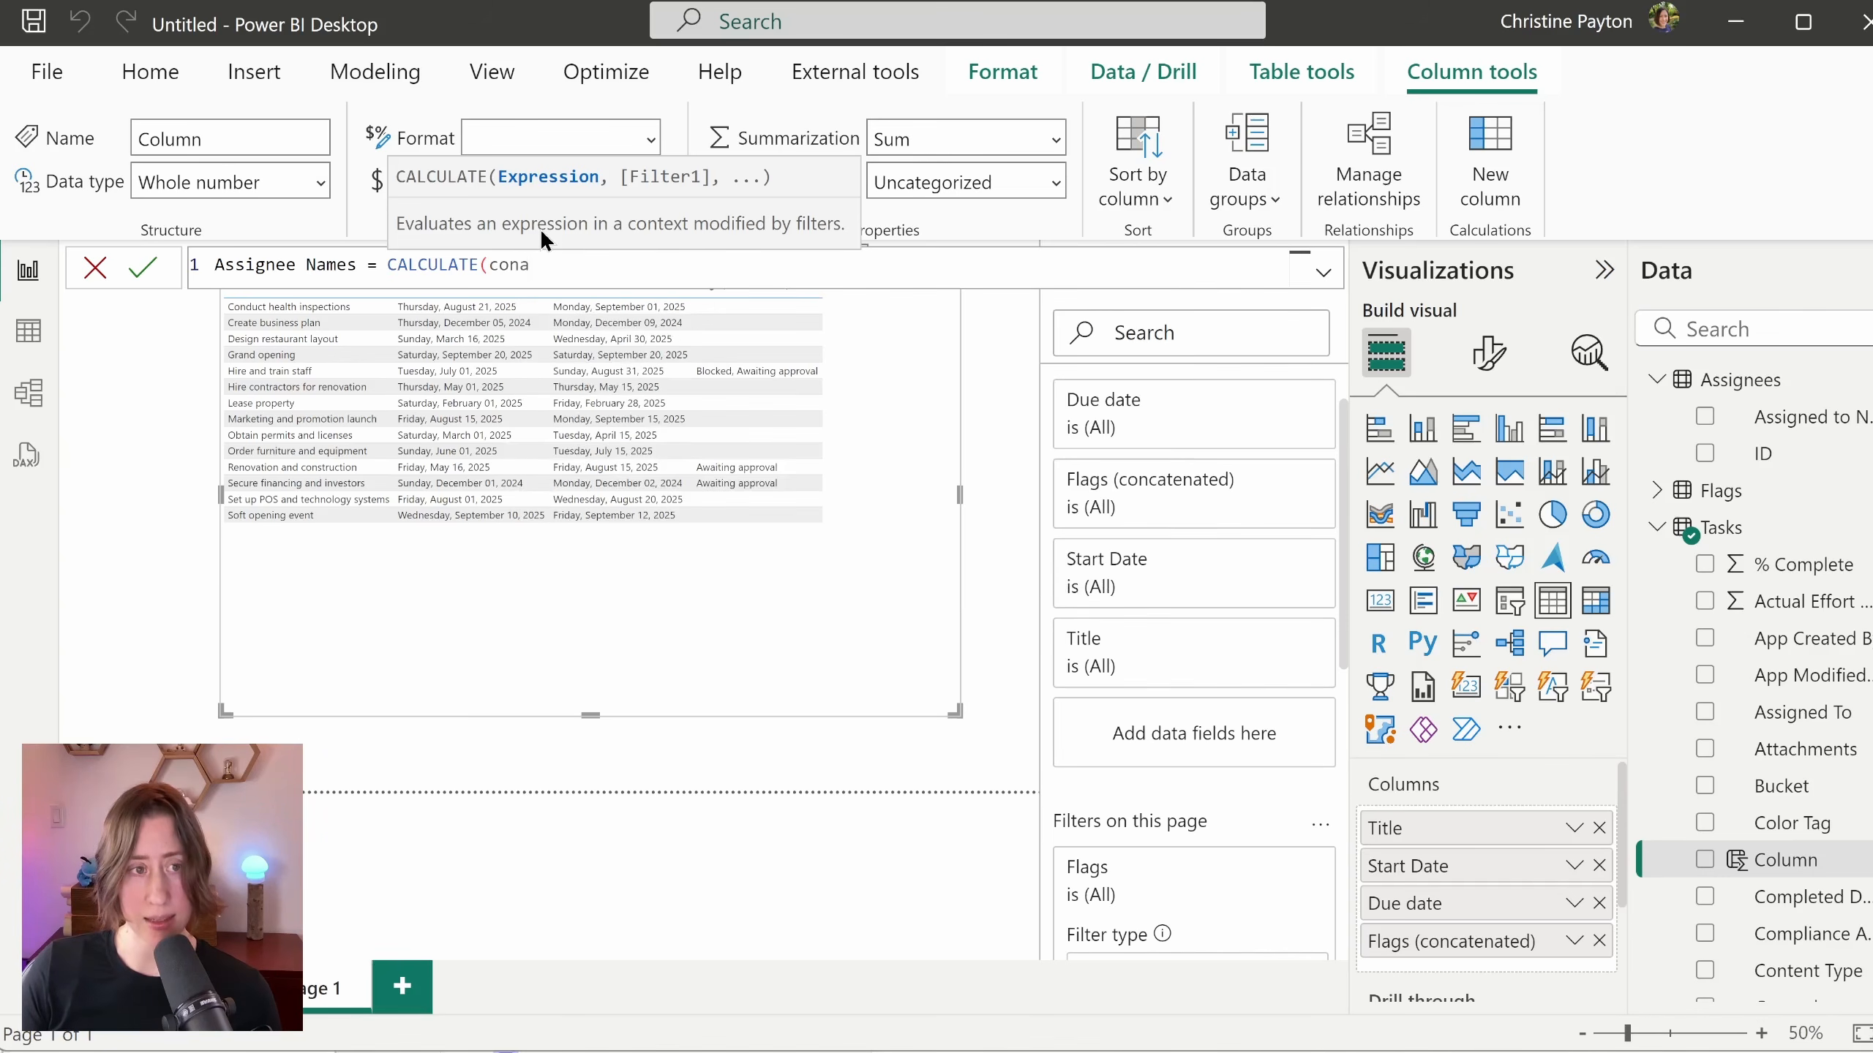
key("Down")
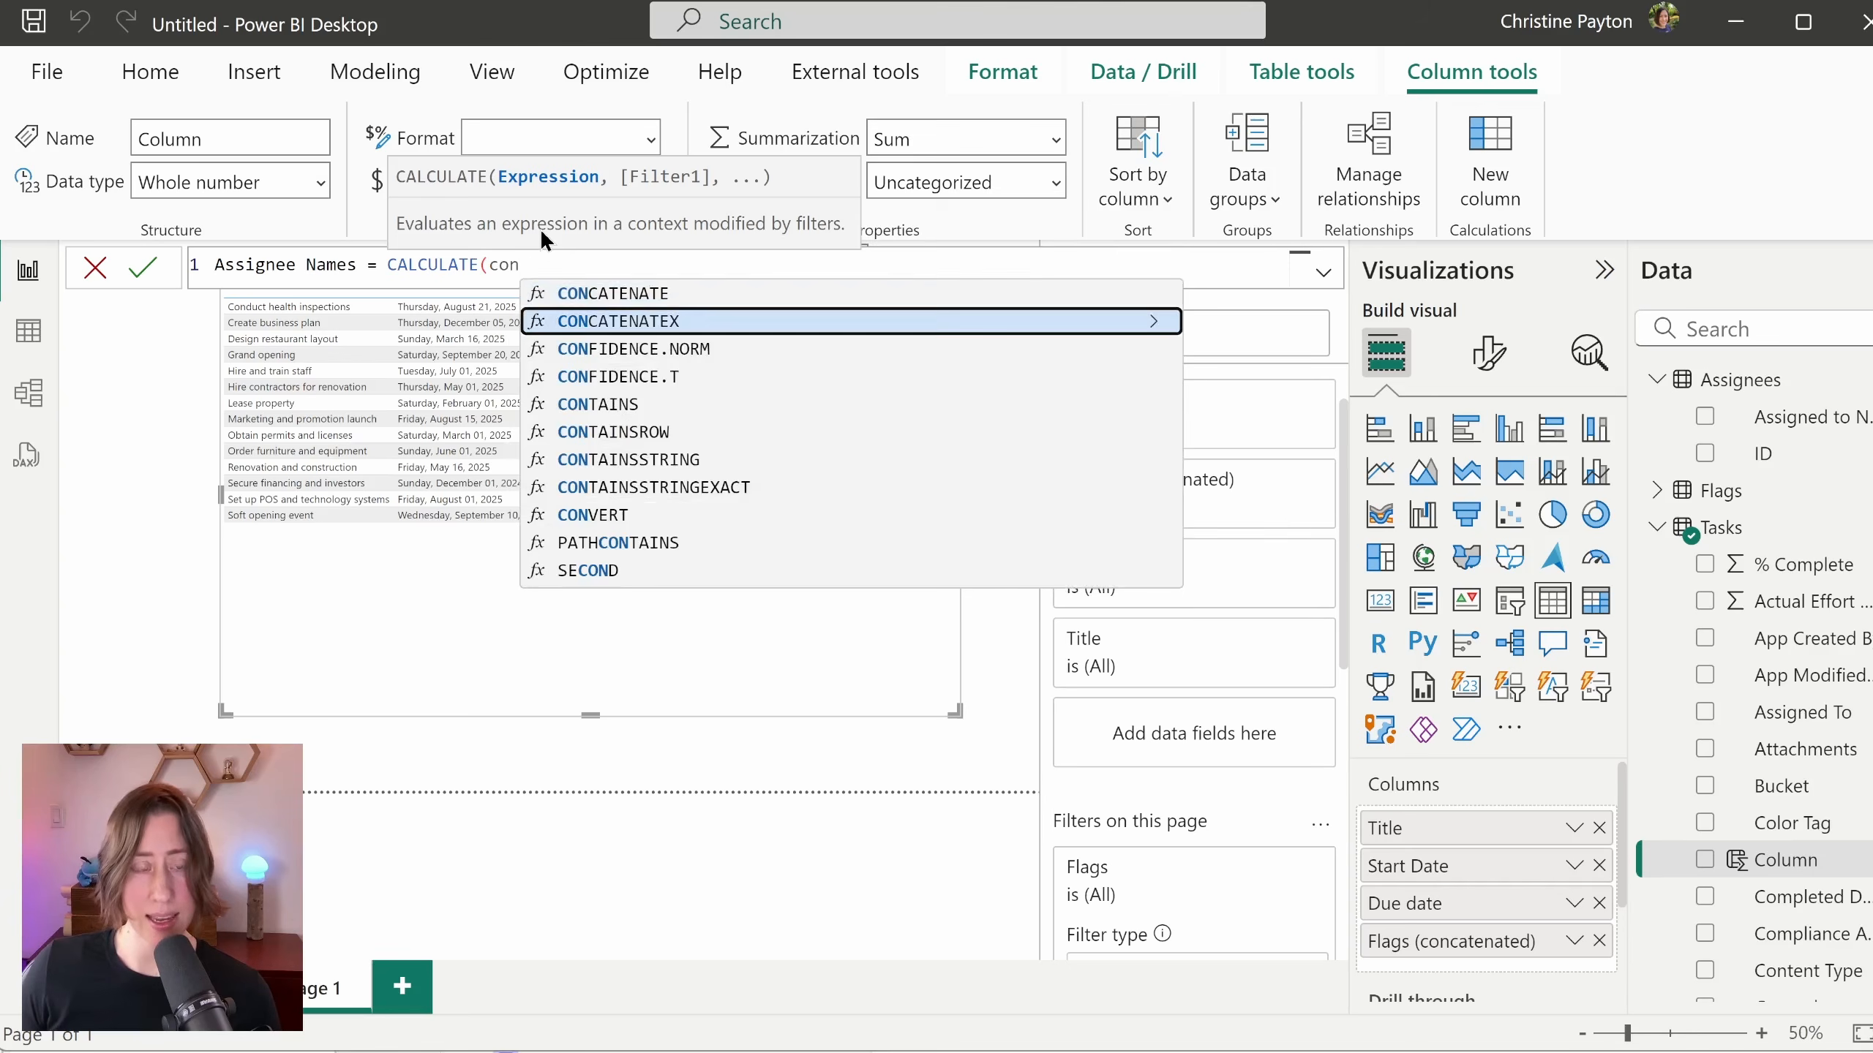
key("Tab")
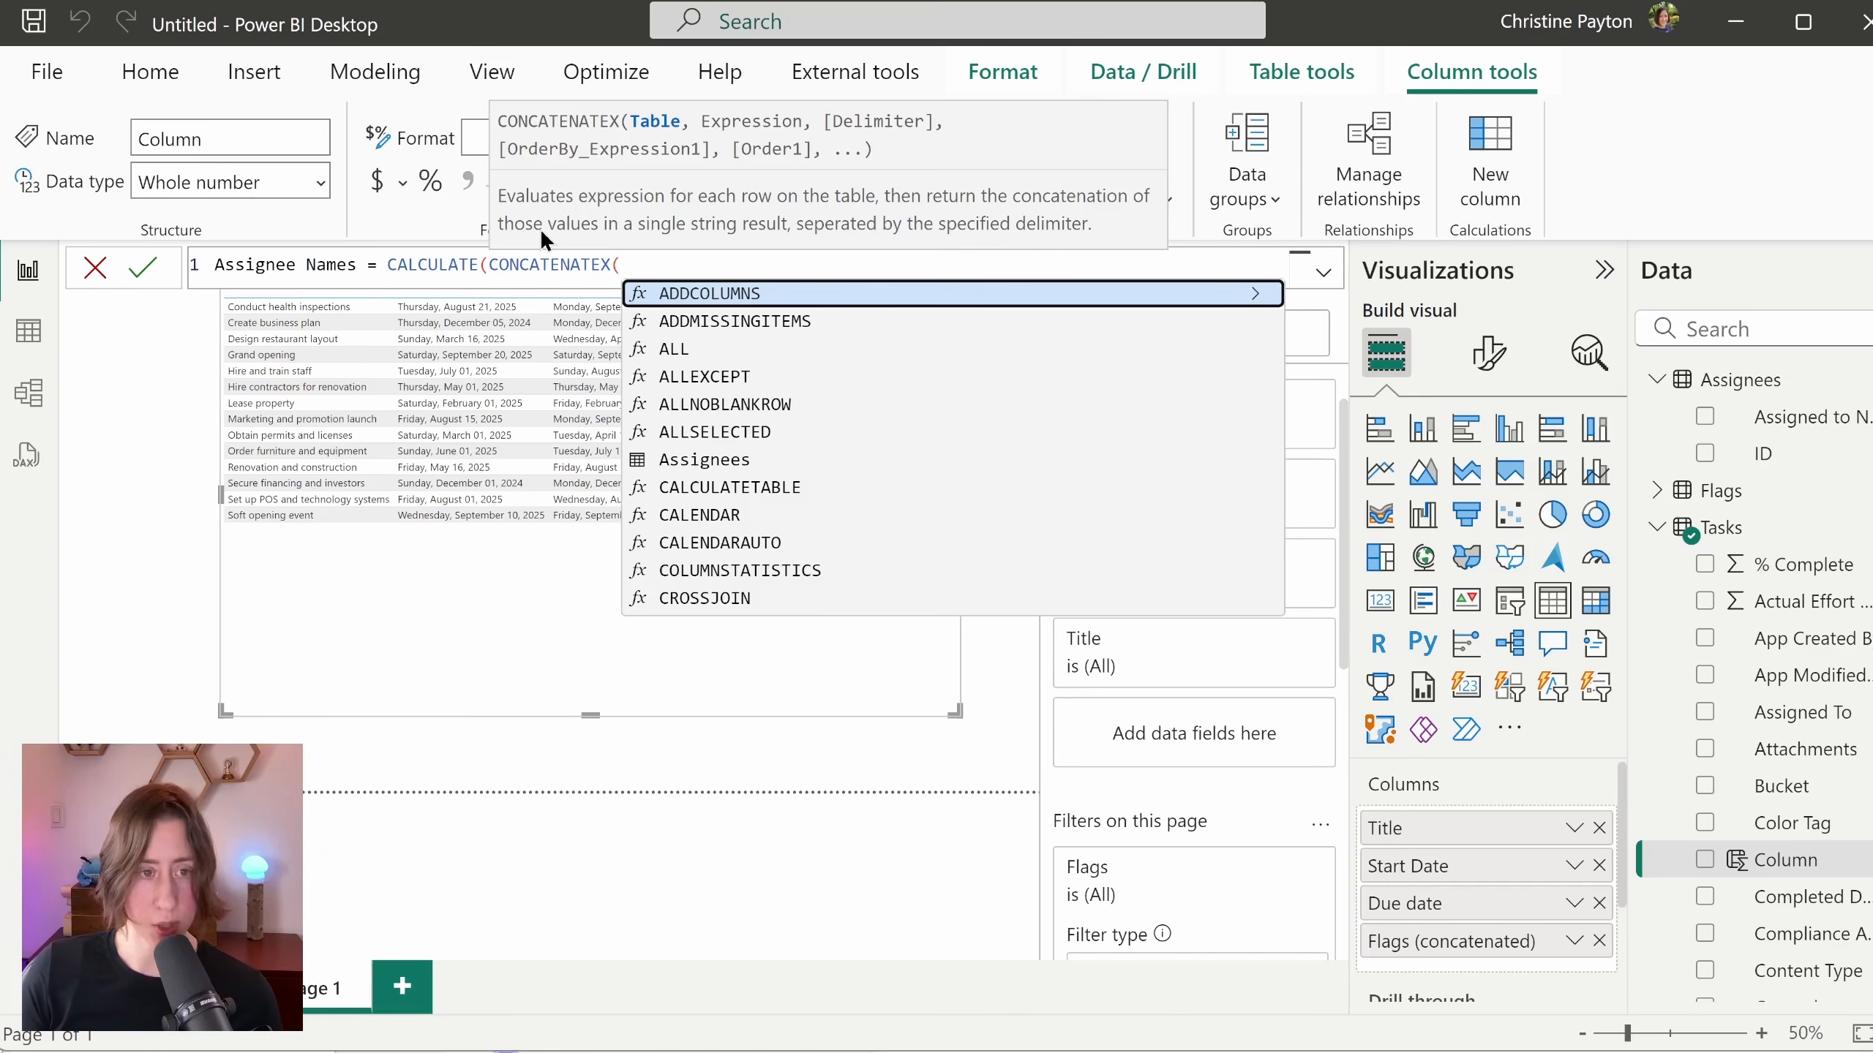
Step: Give CONCATENATEX the table Assignees, the expression Assignees[Assigned to Name] and the delimiter ", "
type("Assignees")
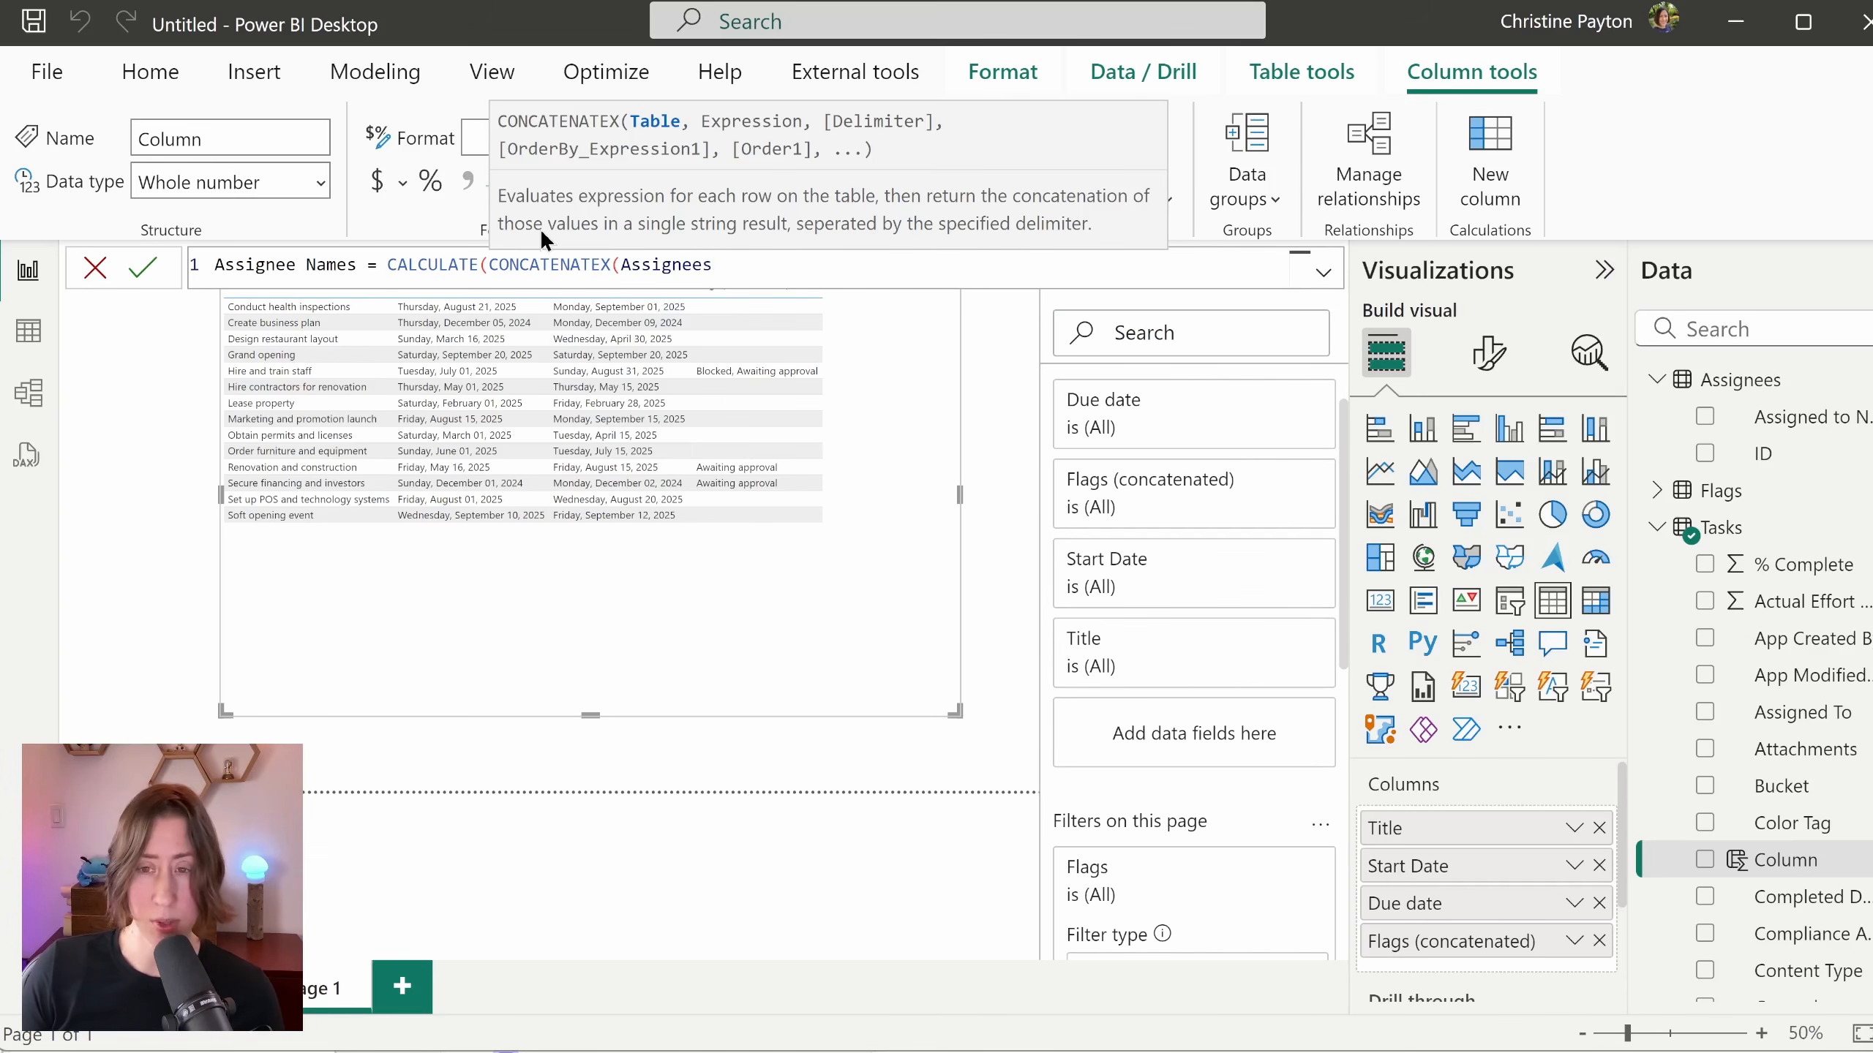
type(", ")
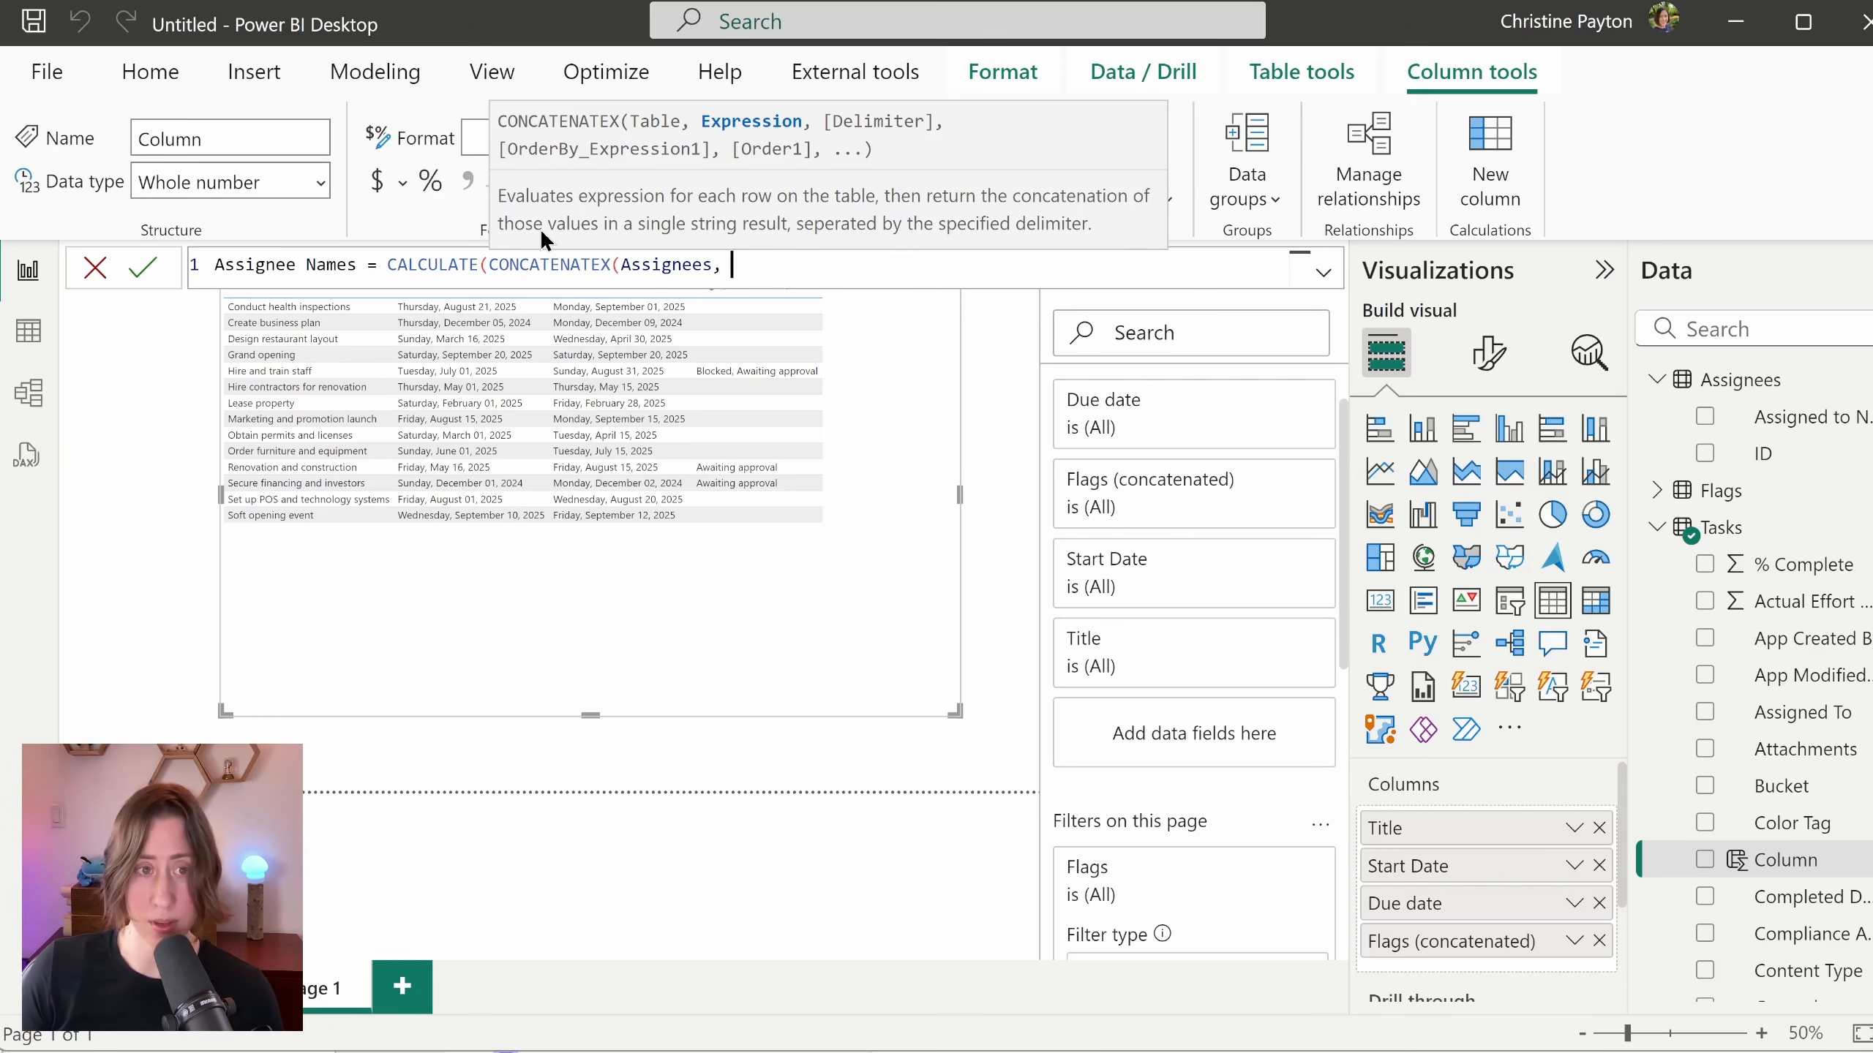
type("as")
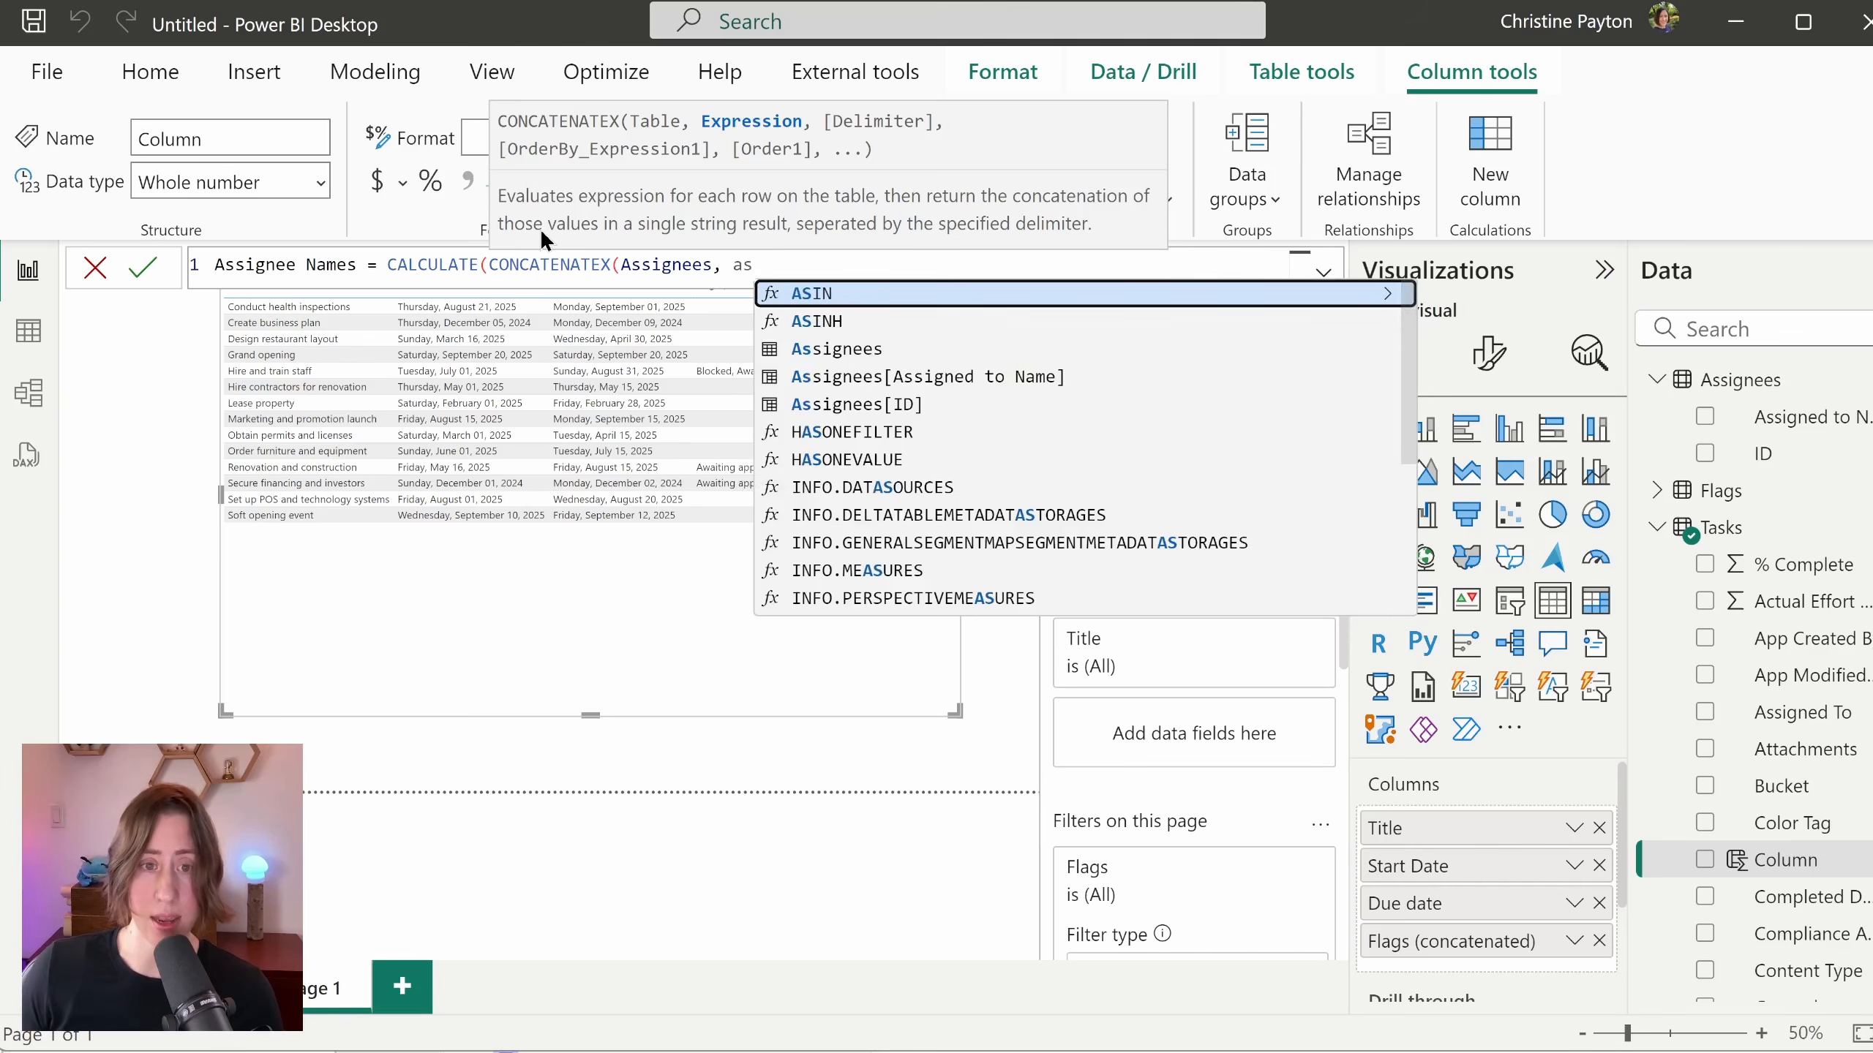
key("Down")
key("Down")
key("Down")
key("Tab")
type(", ")
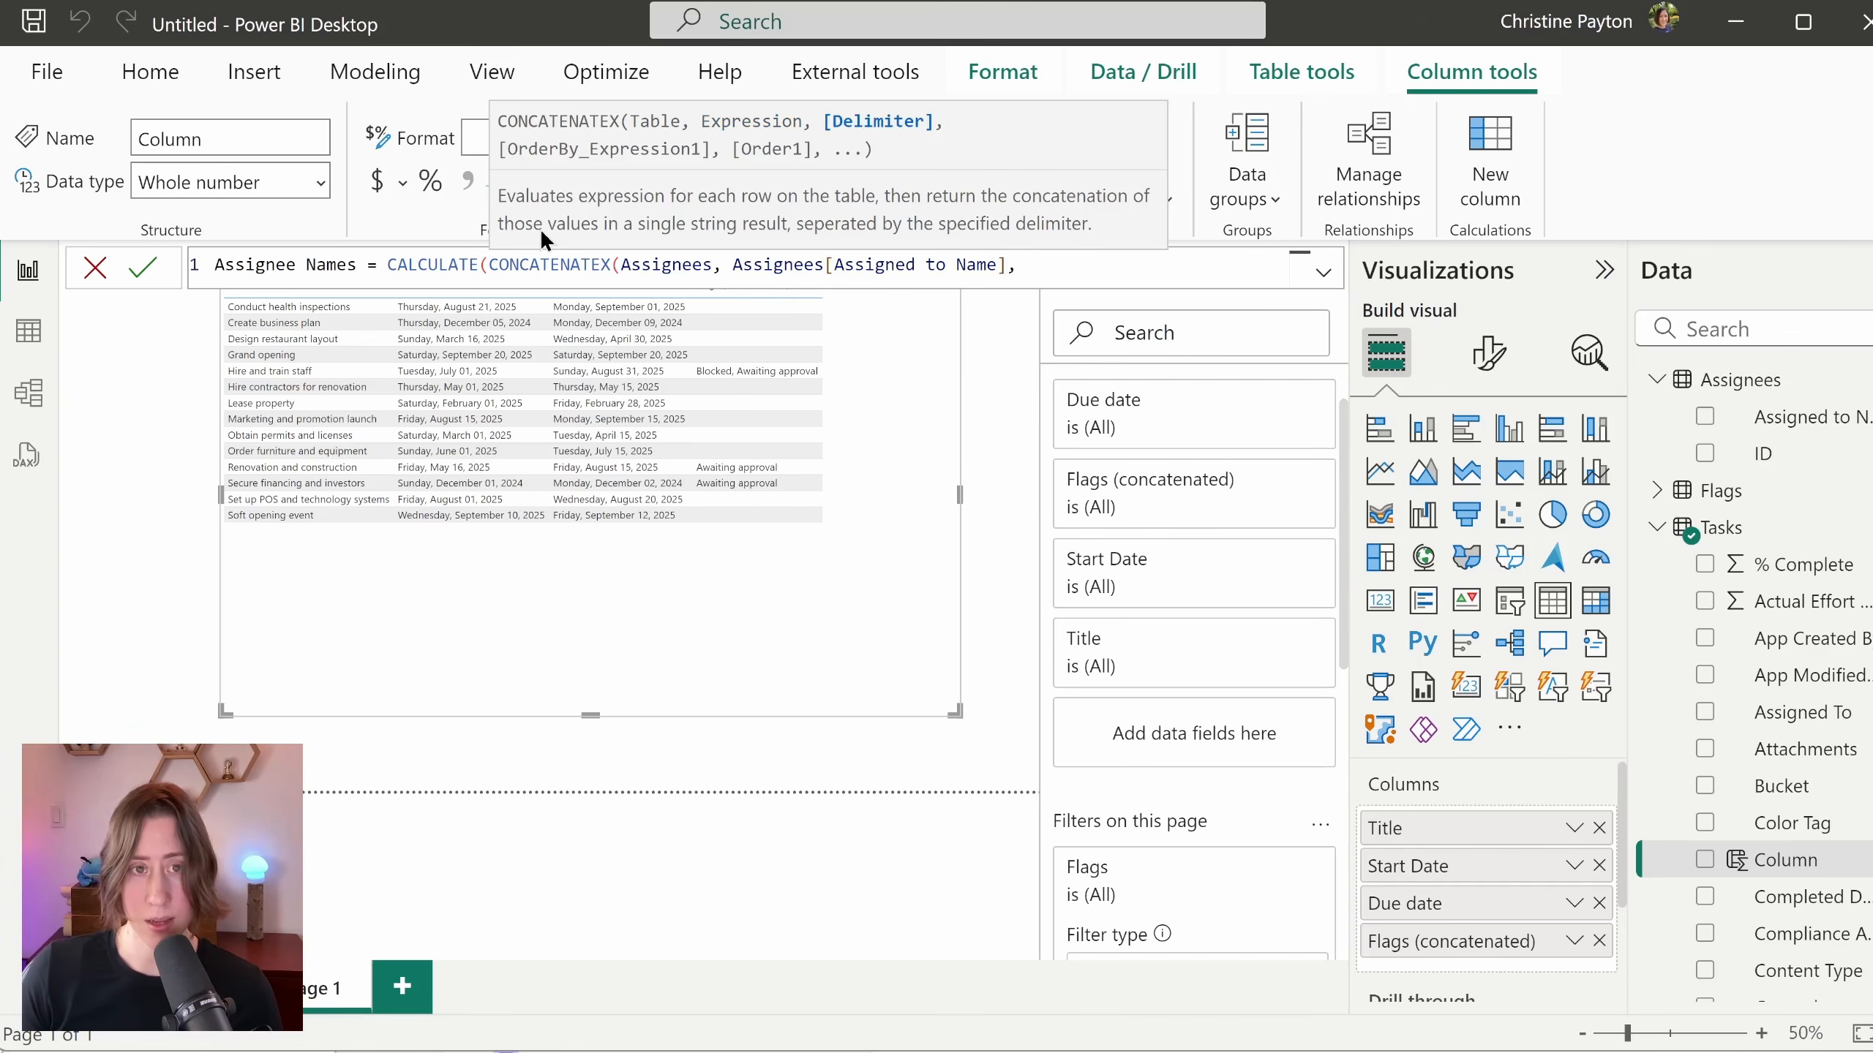
type("\"")
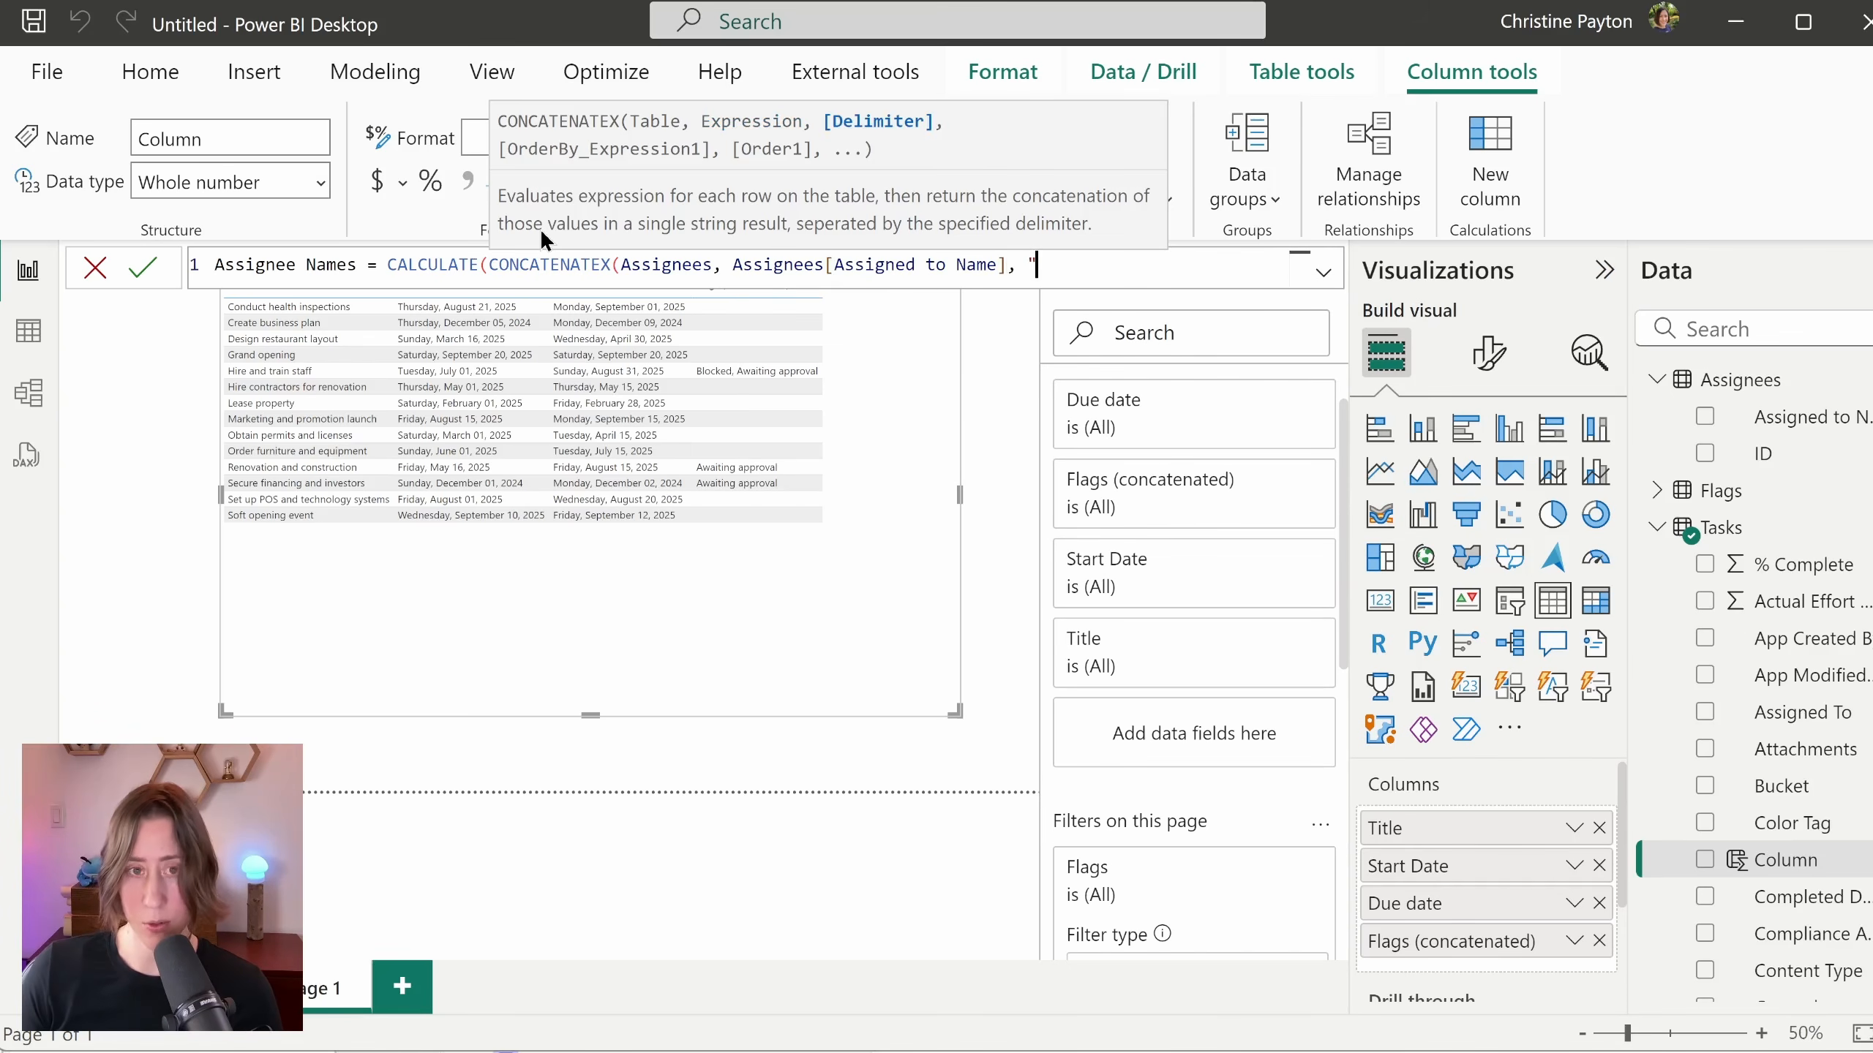
type(", \"")
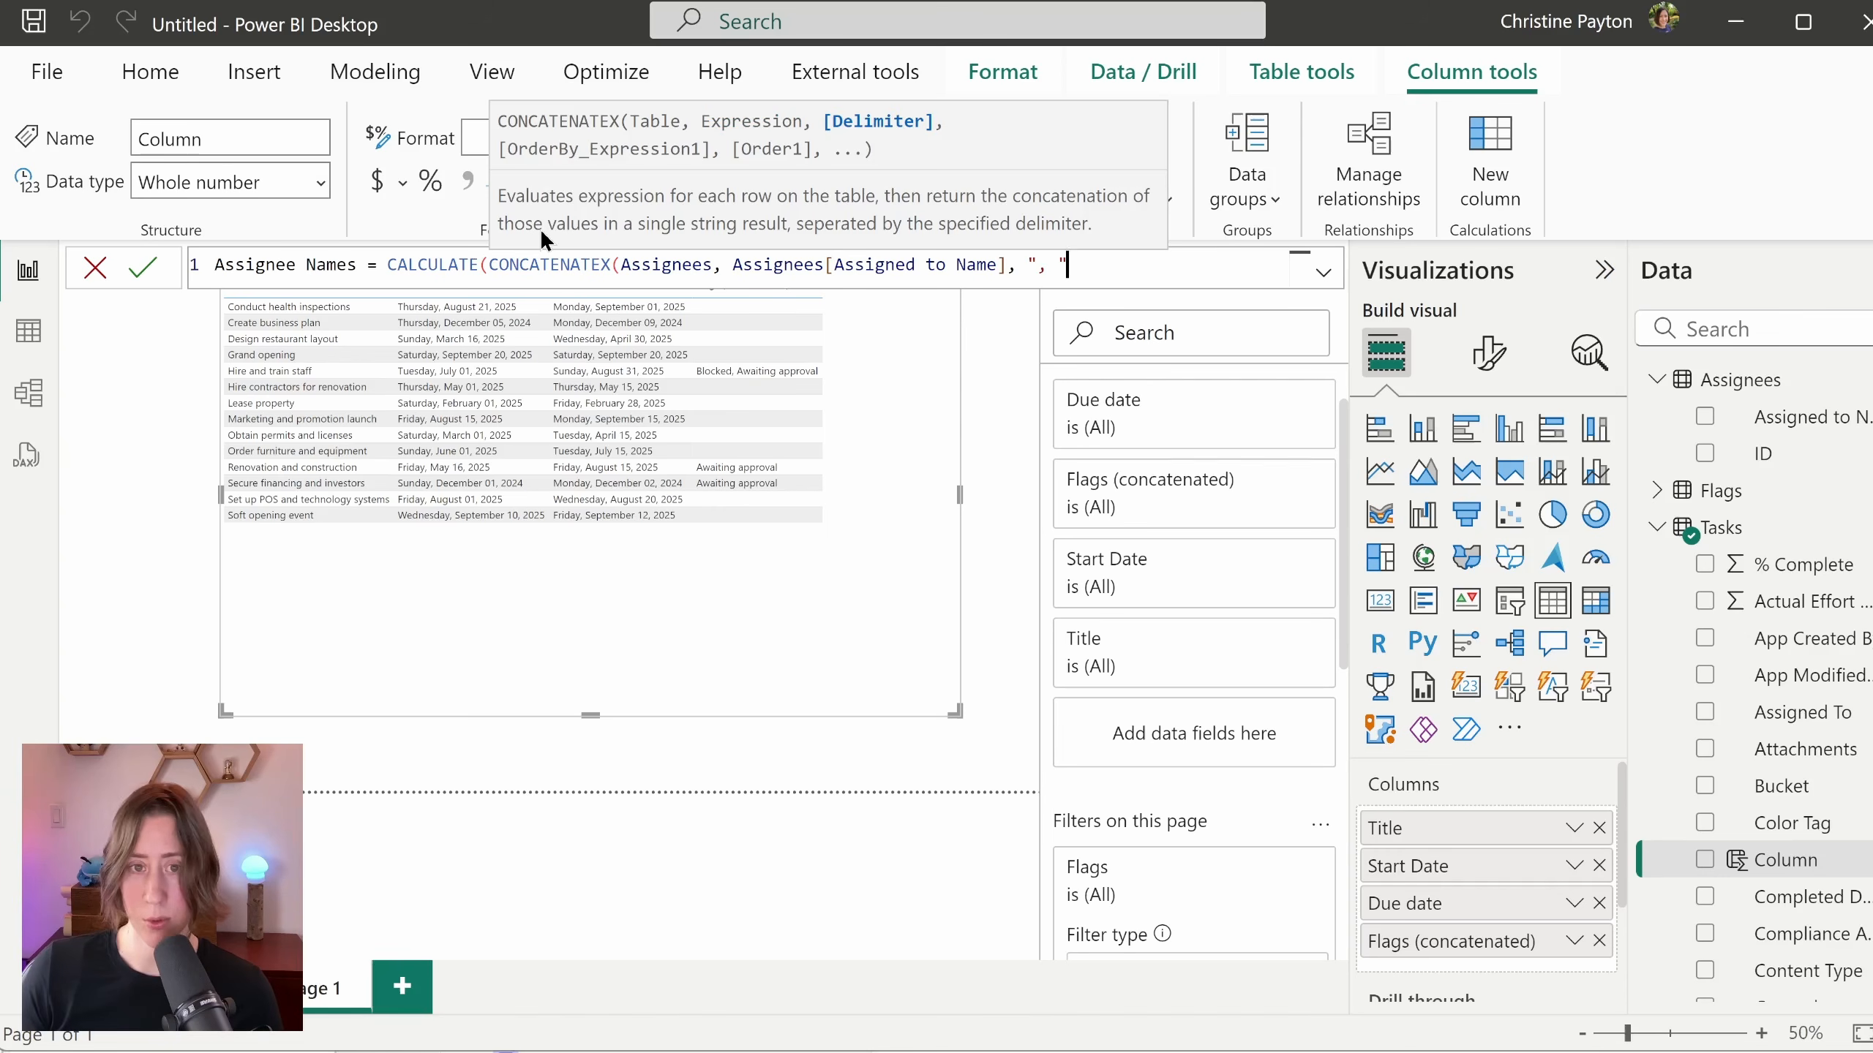
Step: Order the concatenated names by Assignees[Assigned to Name], ASC, and close both functions of the formula
type(",")
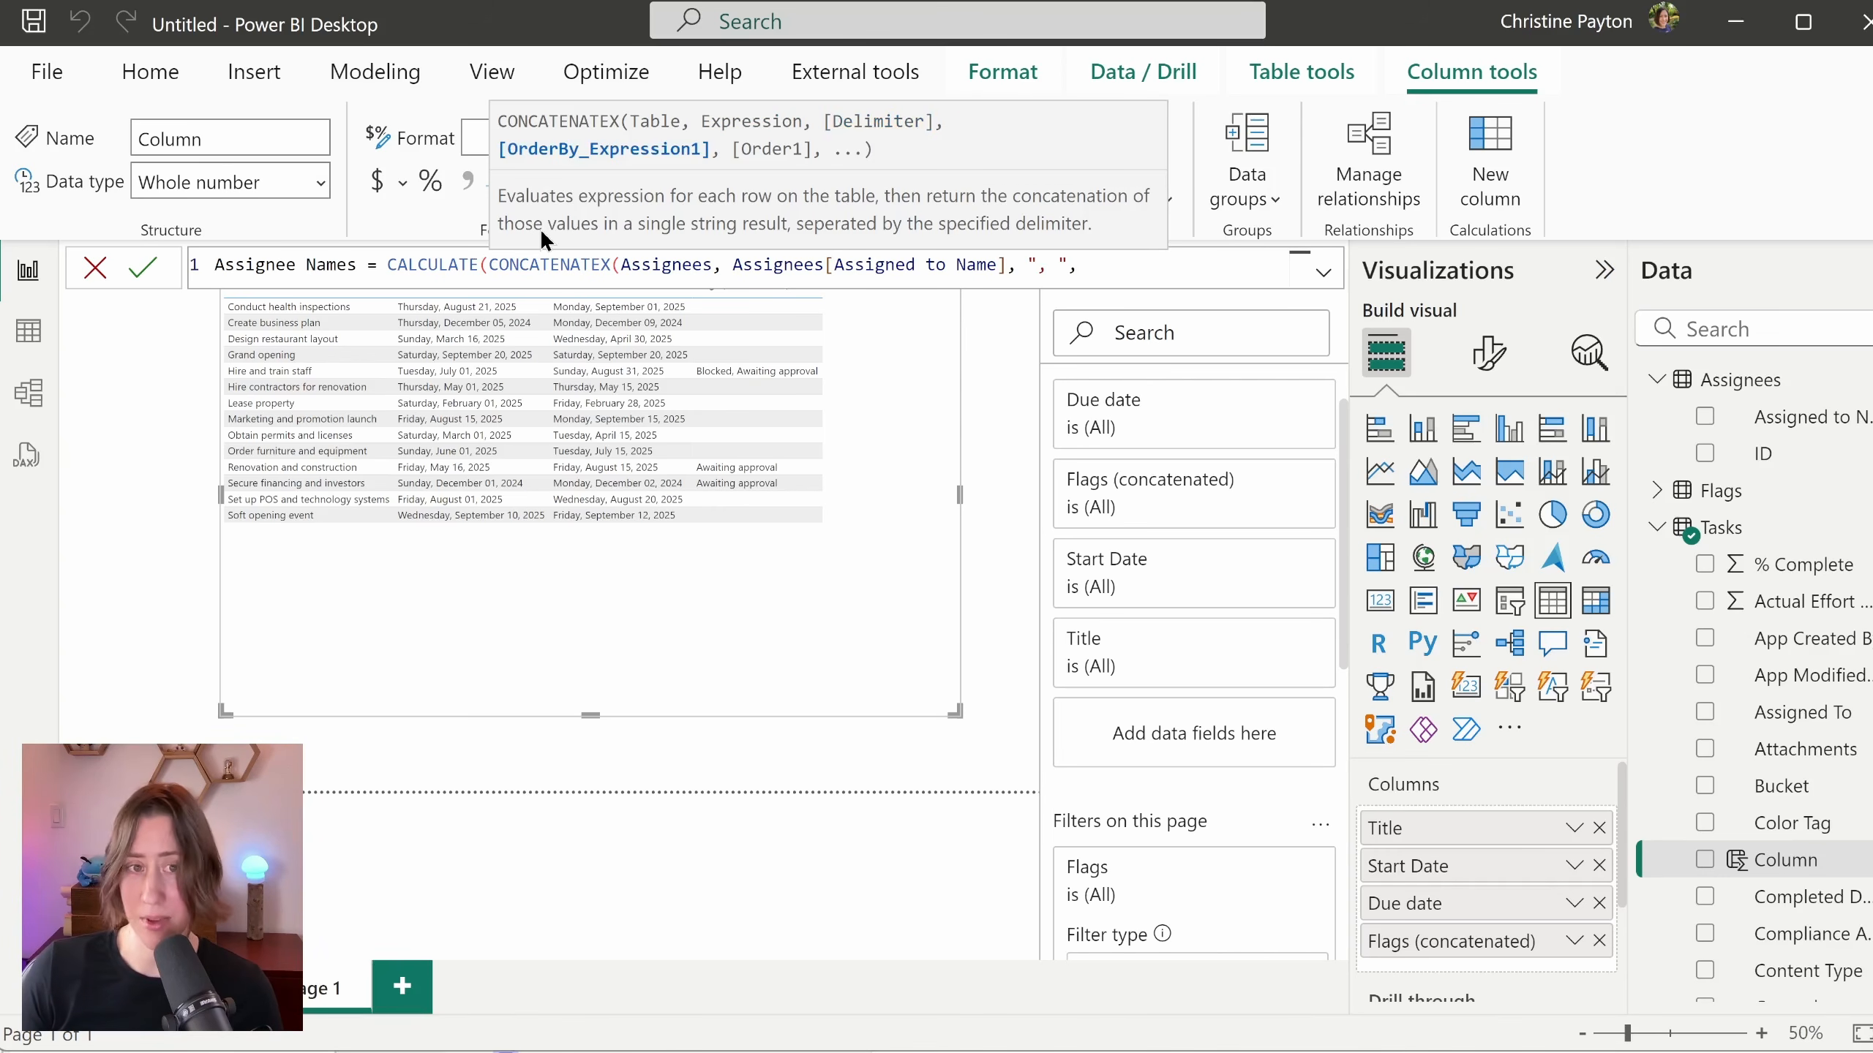
type(" Assignees[Assigned to Name]")
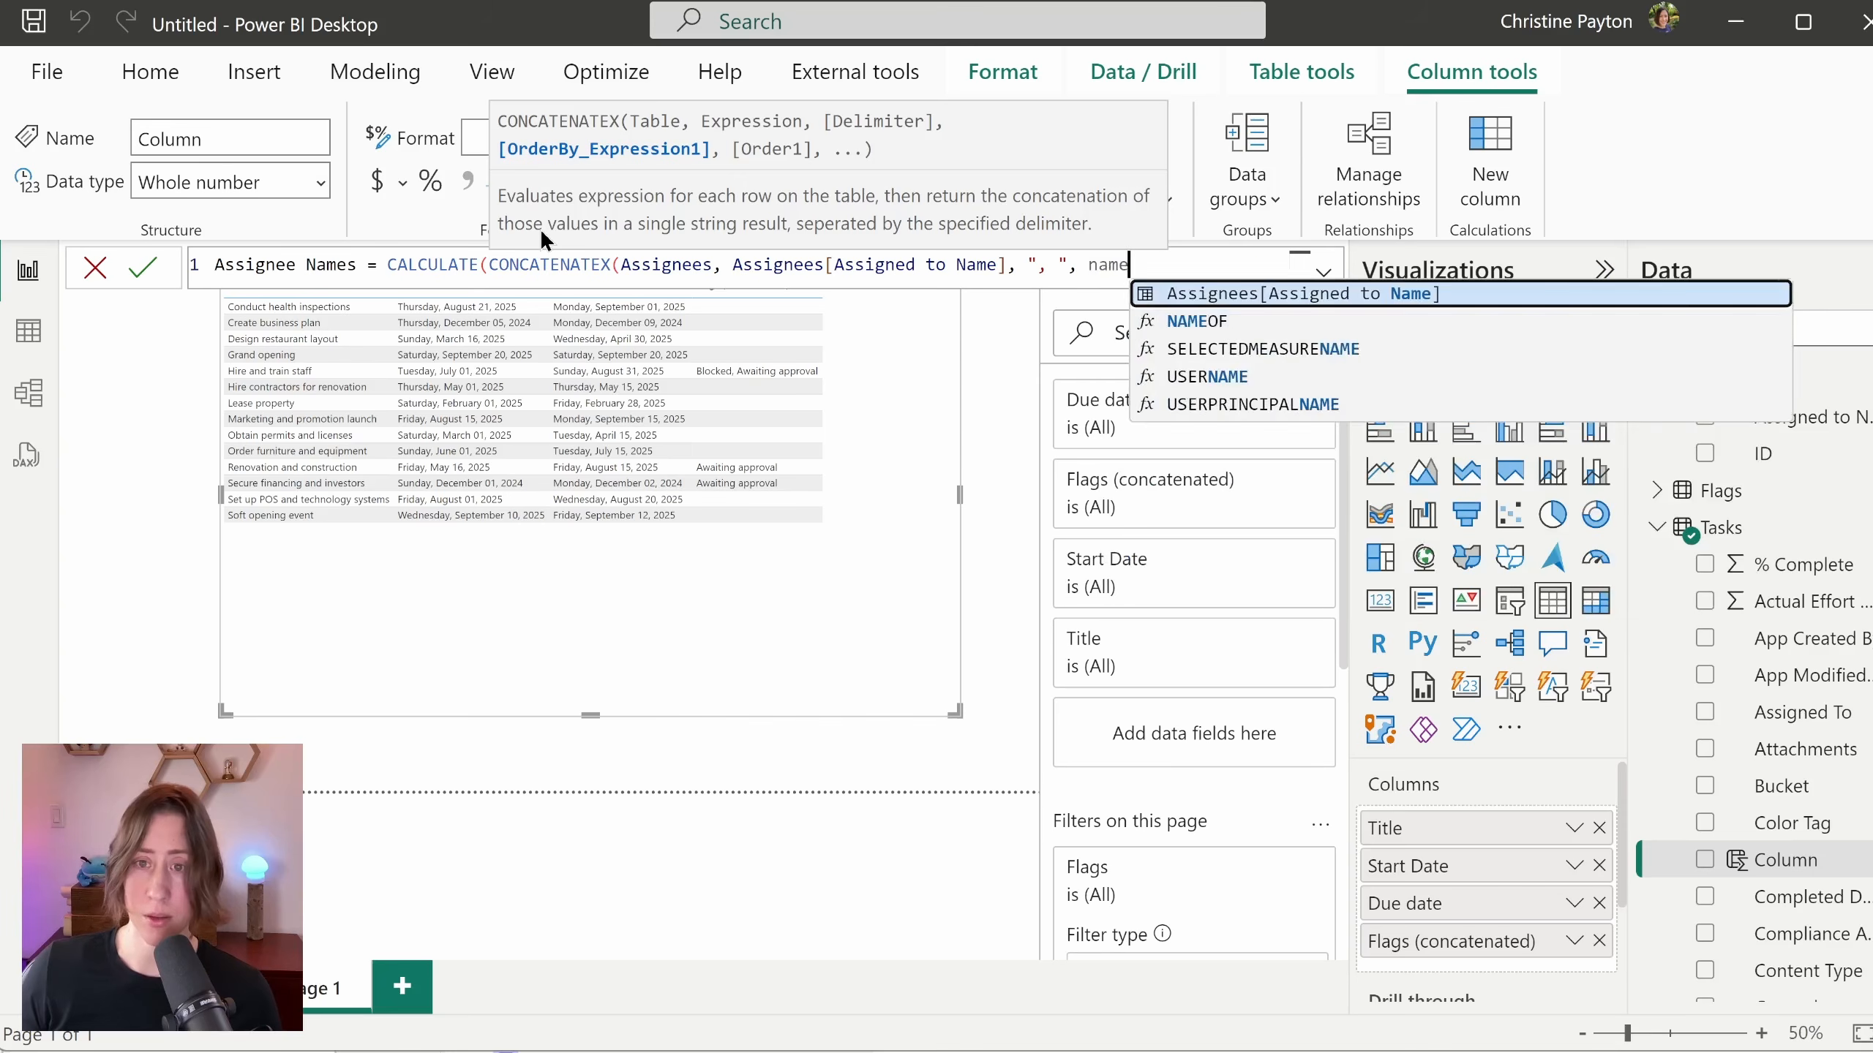
type(",")
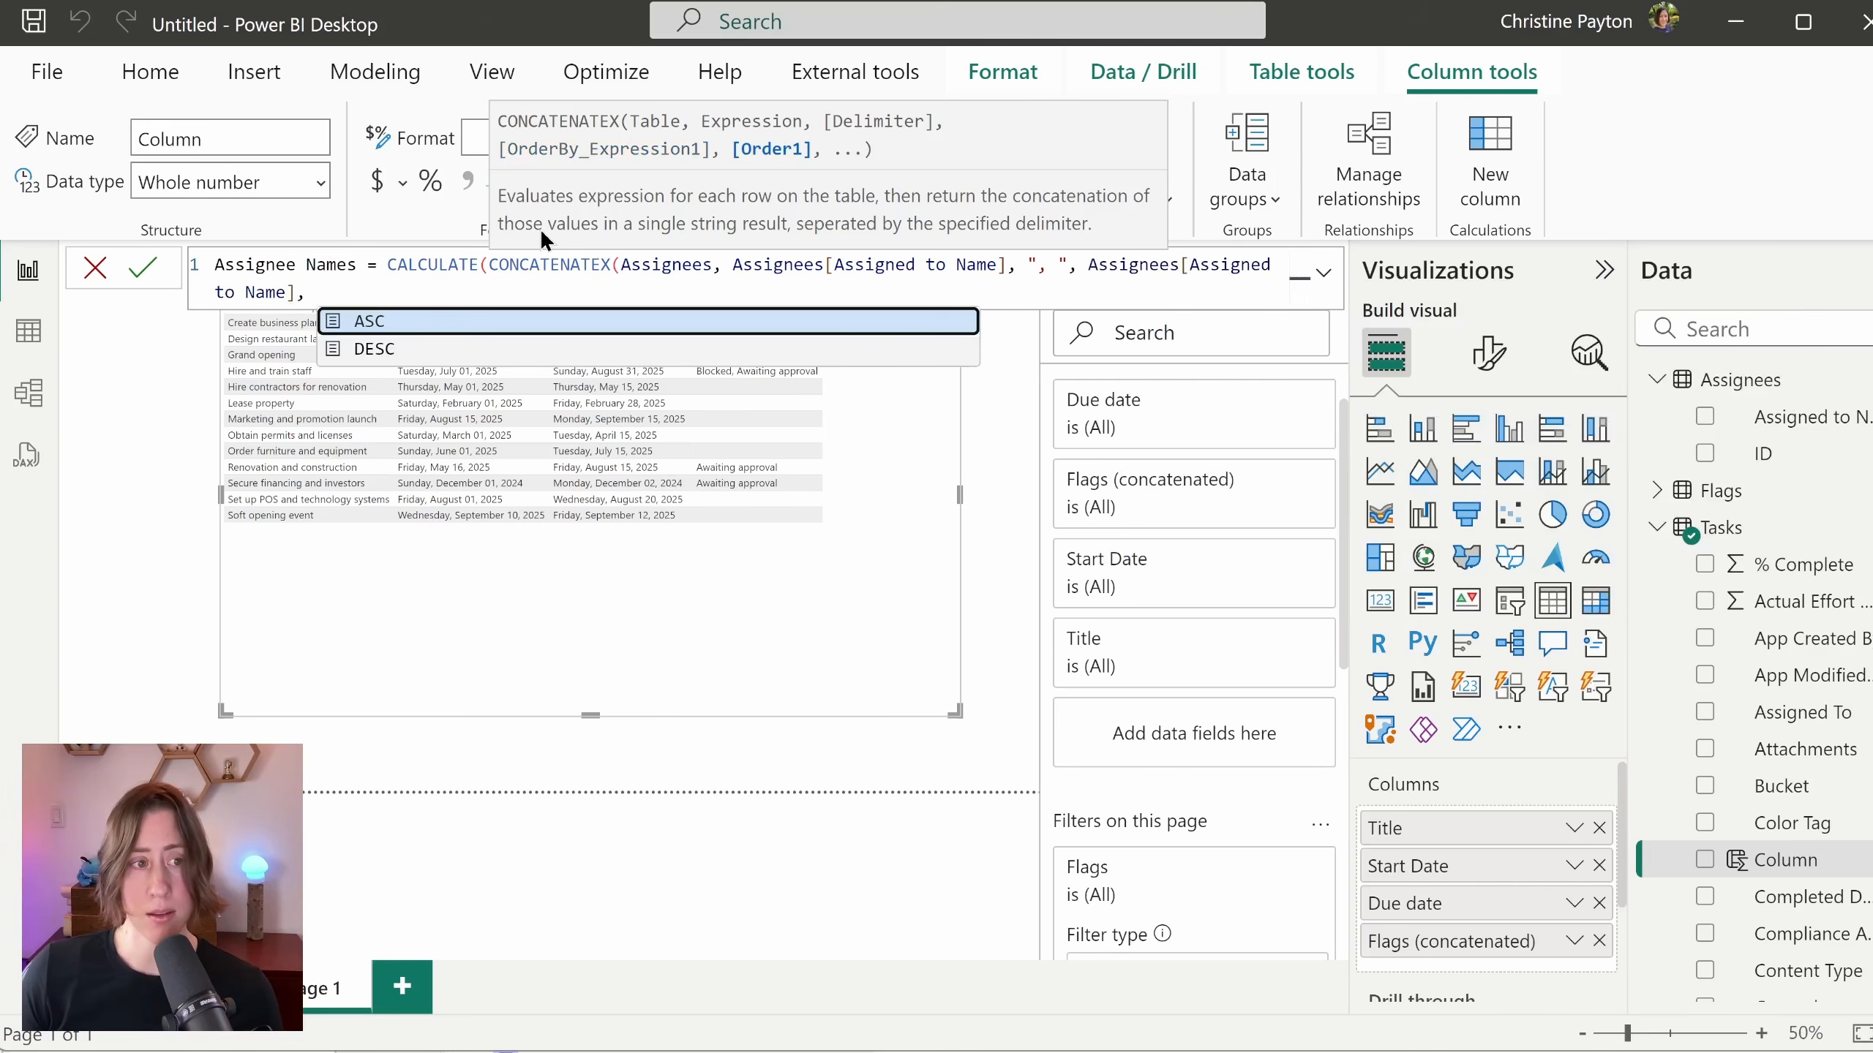
type(" ASC)")
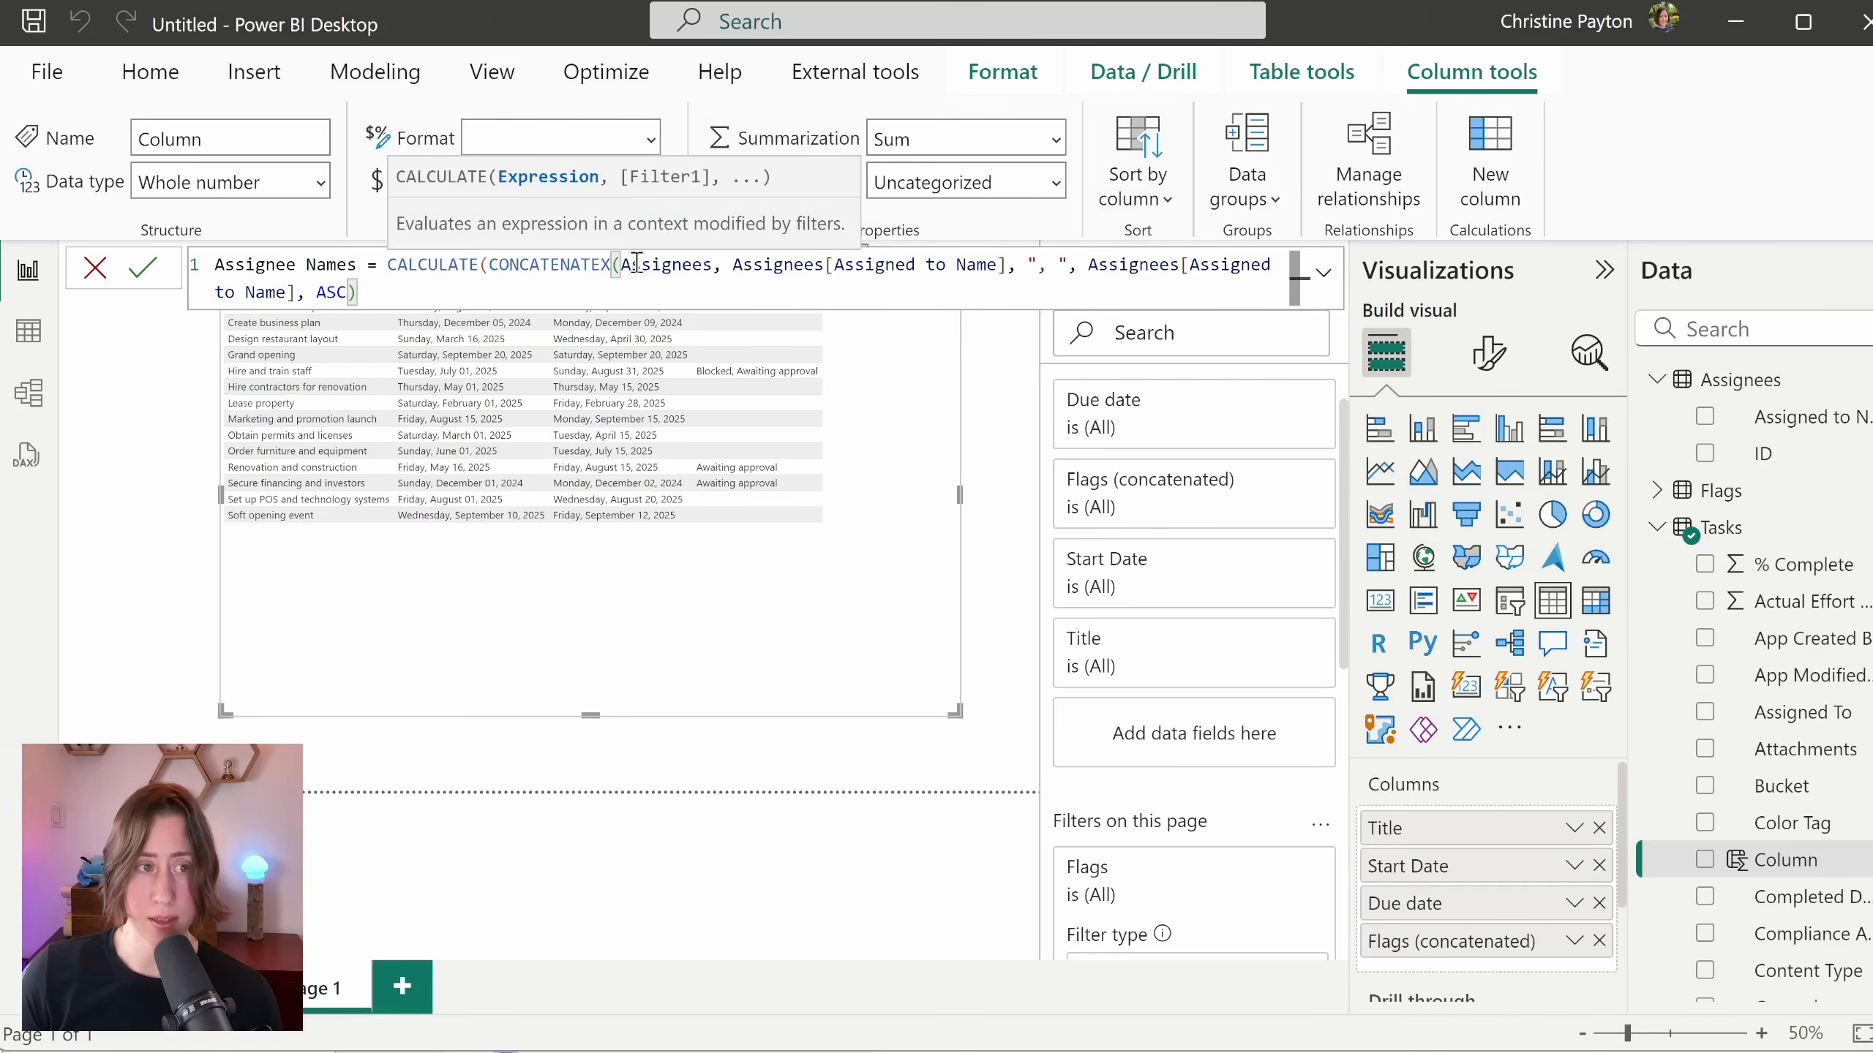
type(")")
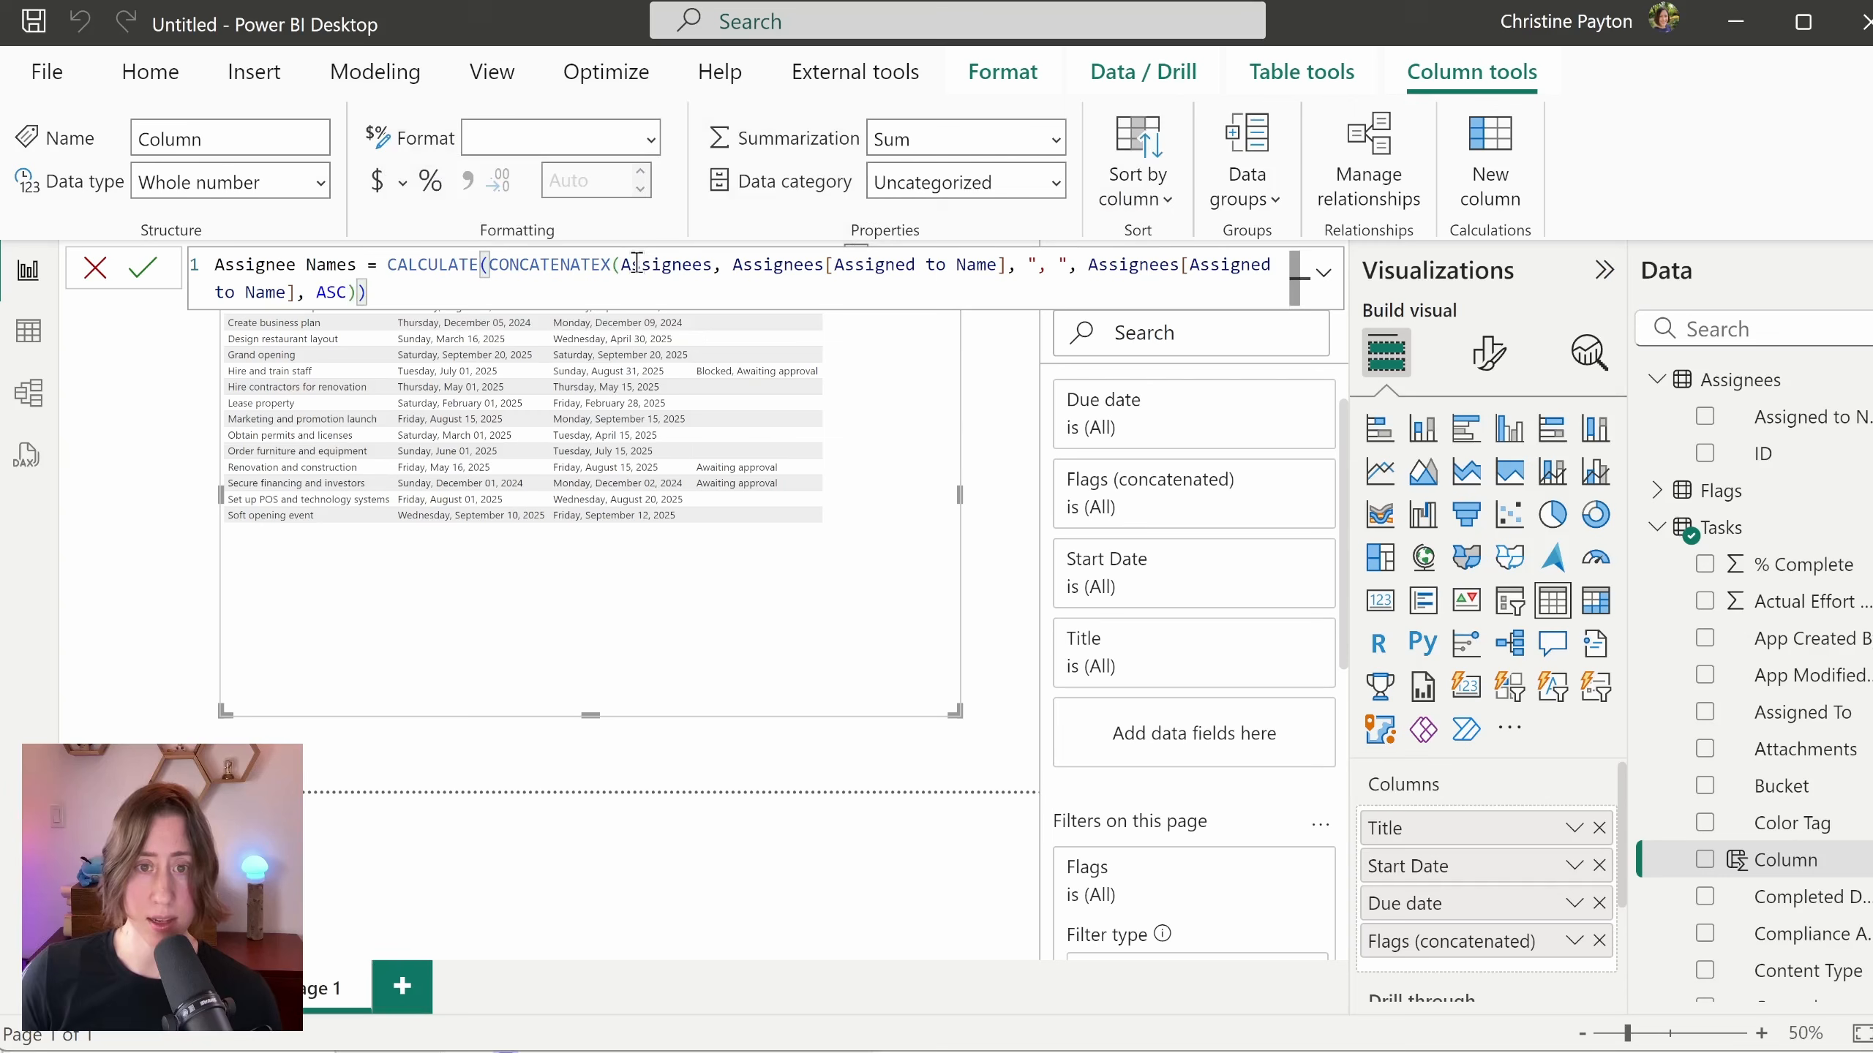
Step: Split the Assignee Names formula over separate indented lines, commit it and add the new column to the task table visual
left_click(386, 264)
key("shift+Return")
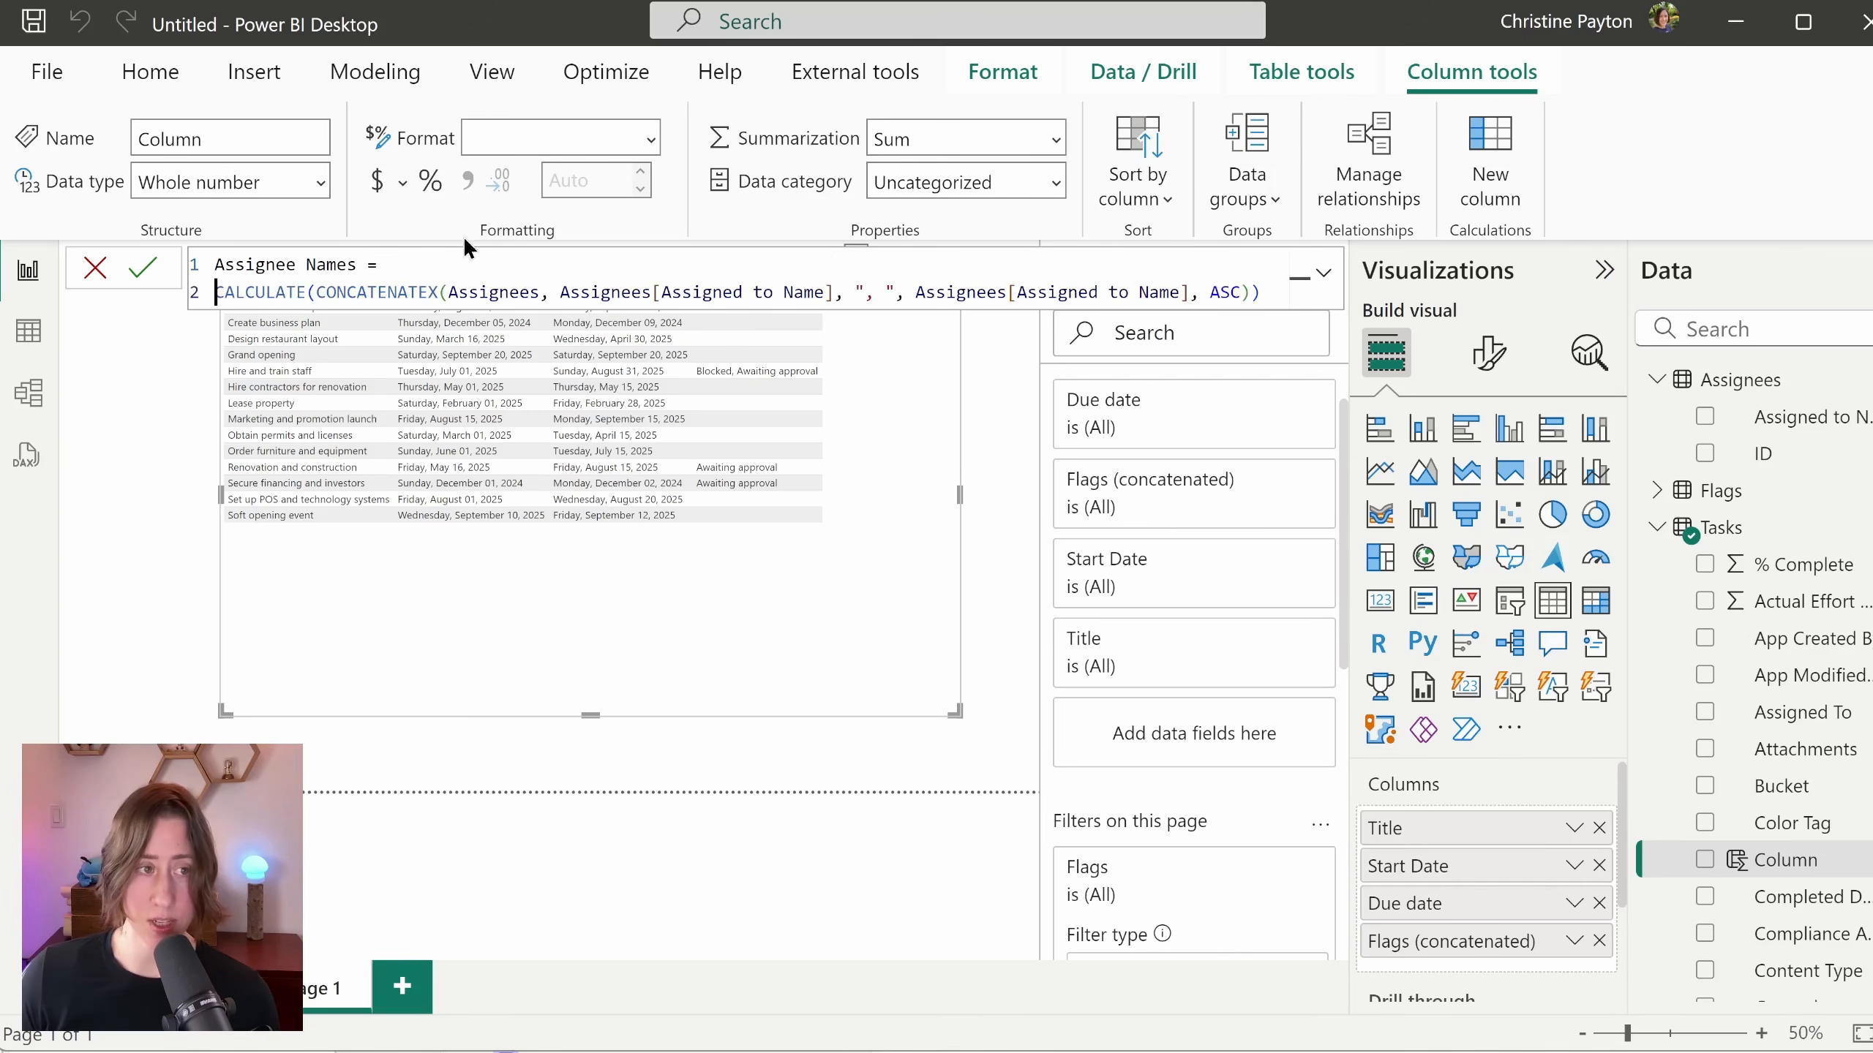
key("ctrl+Right")
key("Right")
key("ctrl+shift+Right")
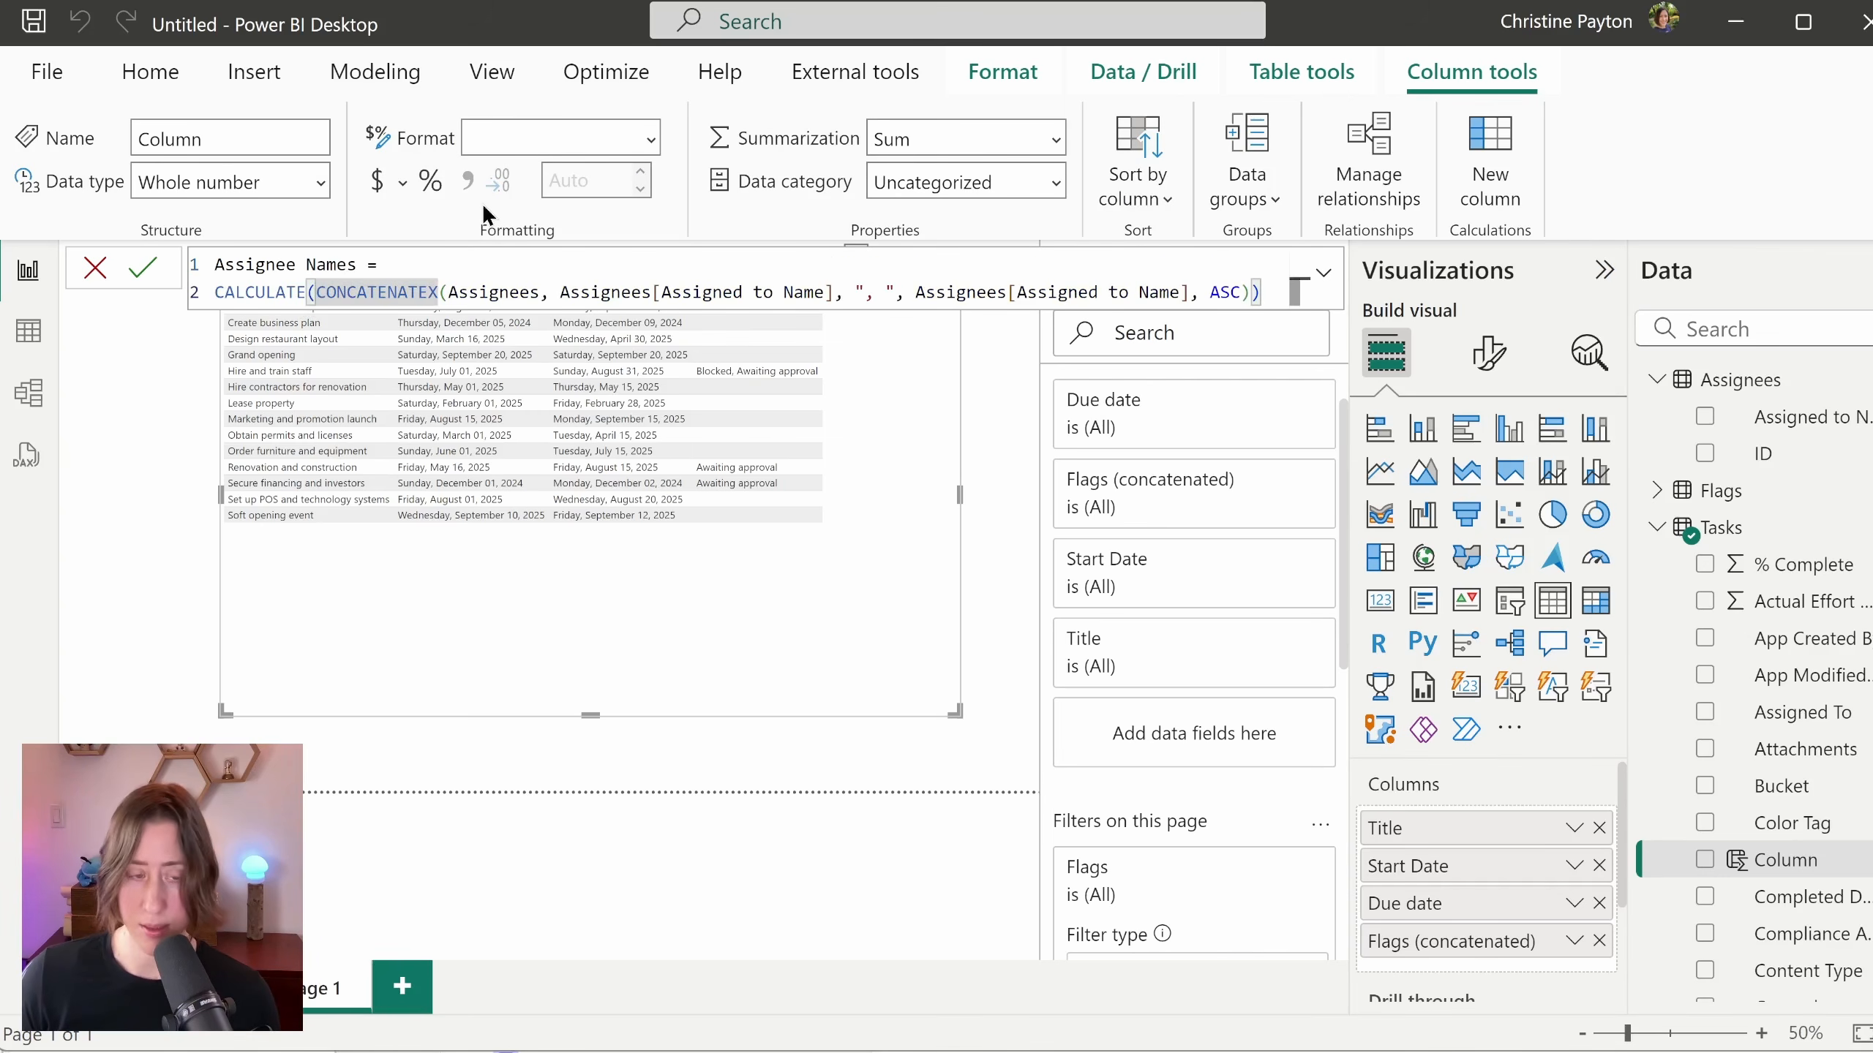
key("shift+Return")
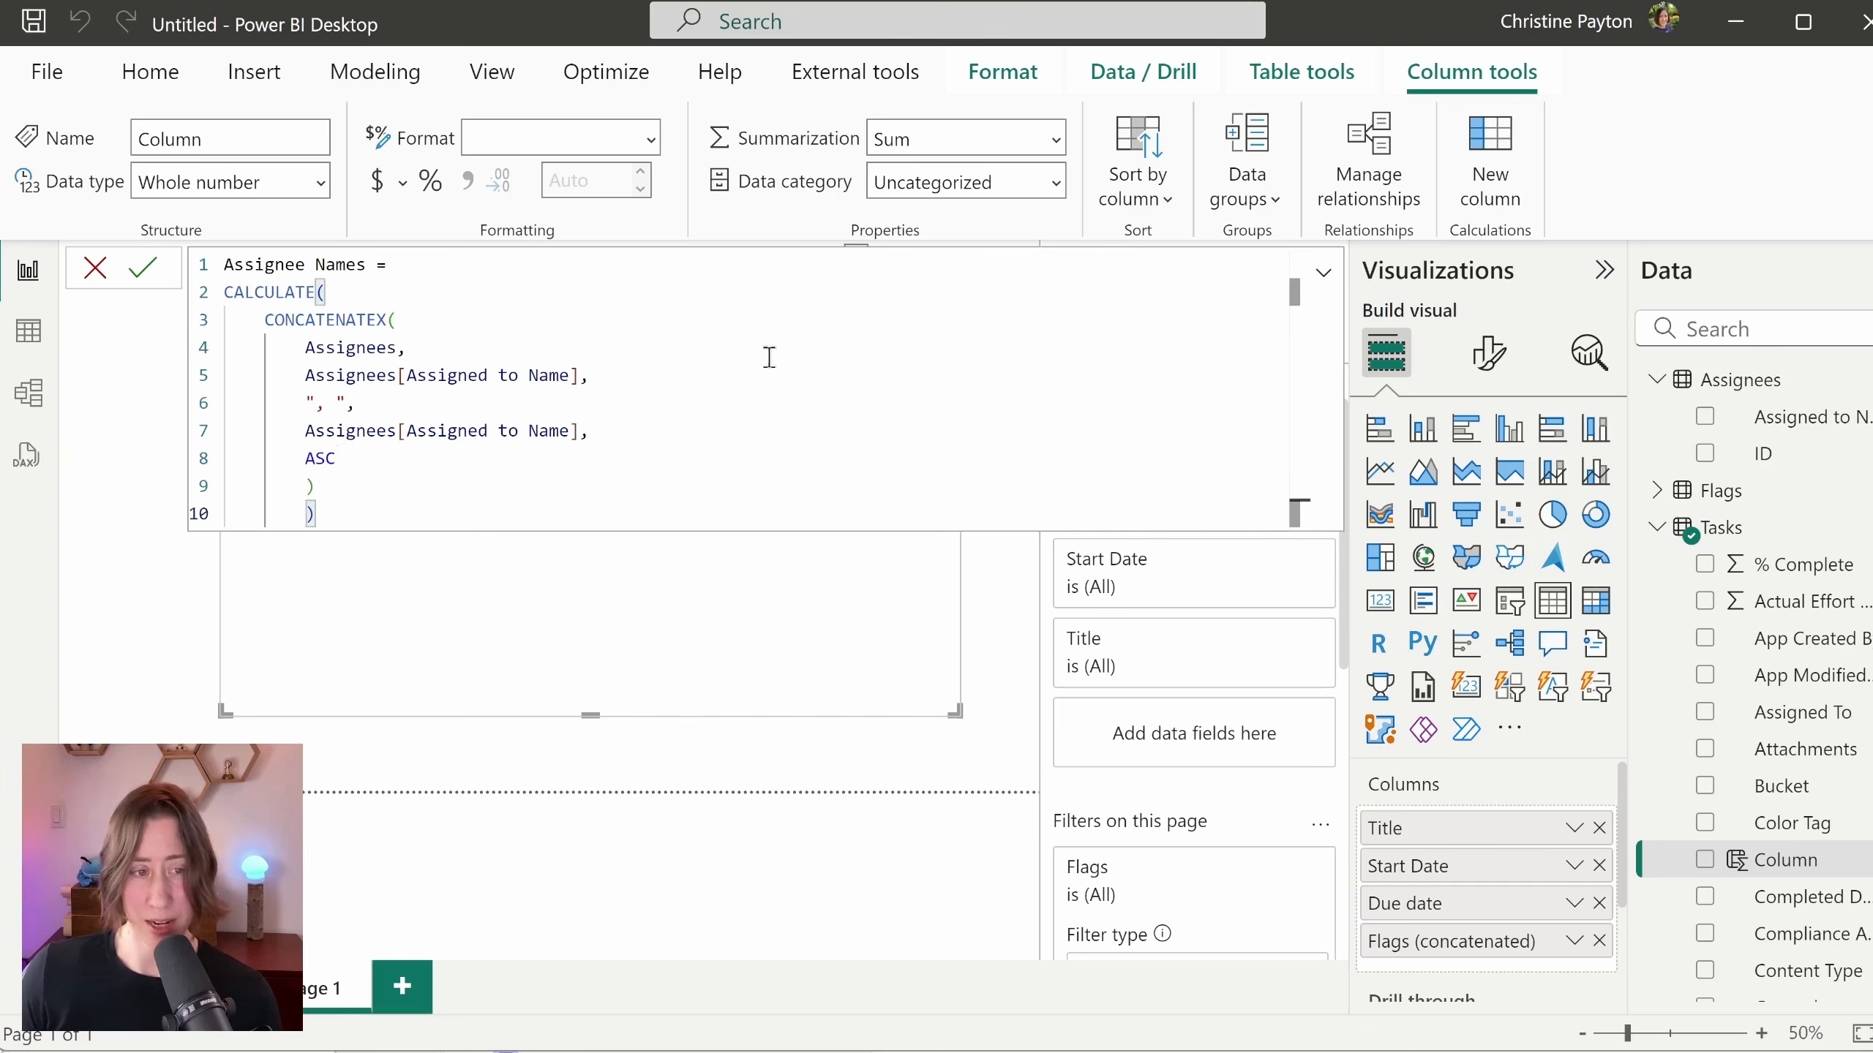
left_click(147, 269)
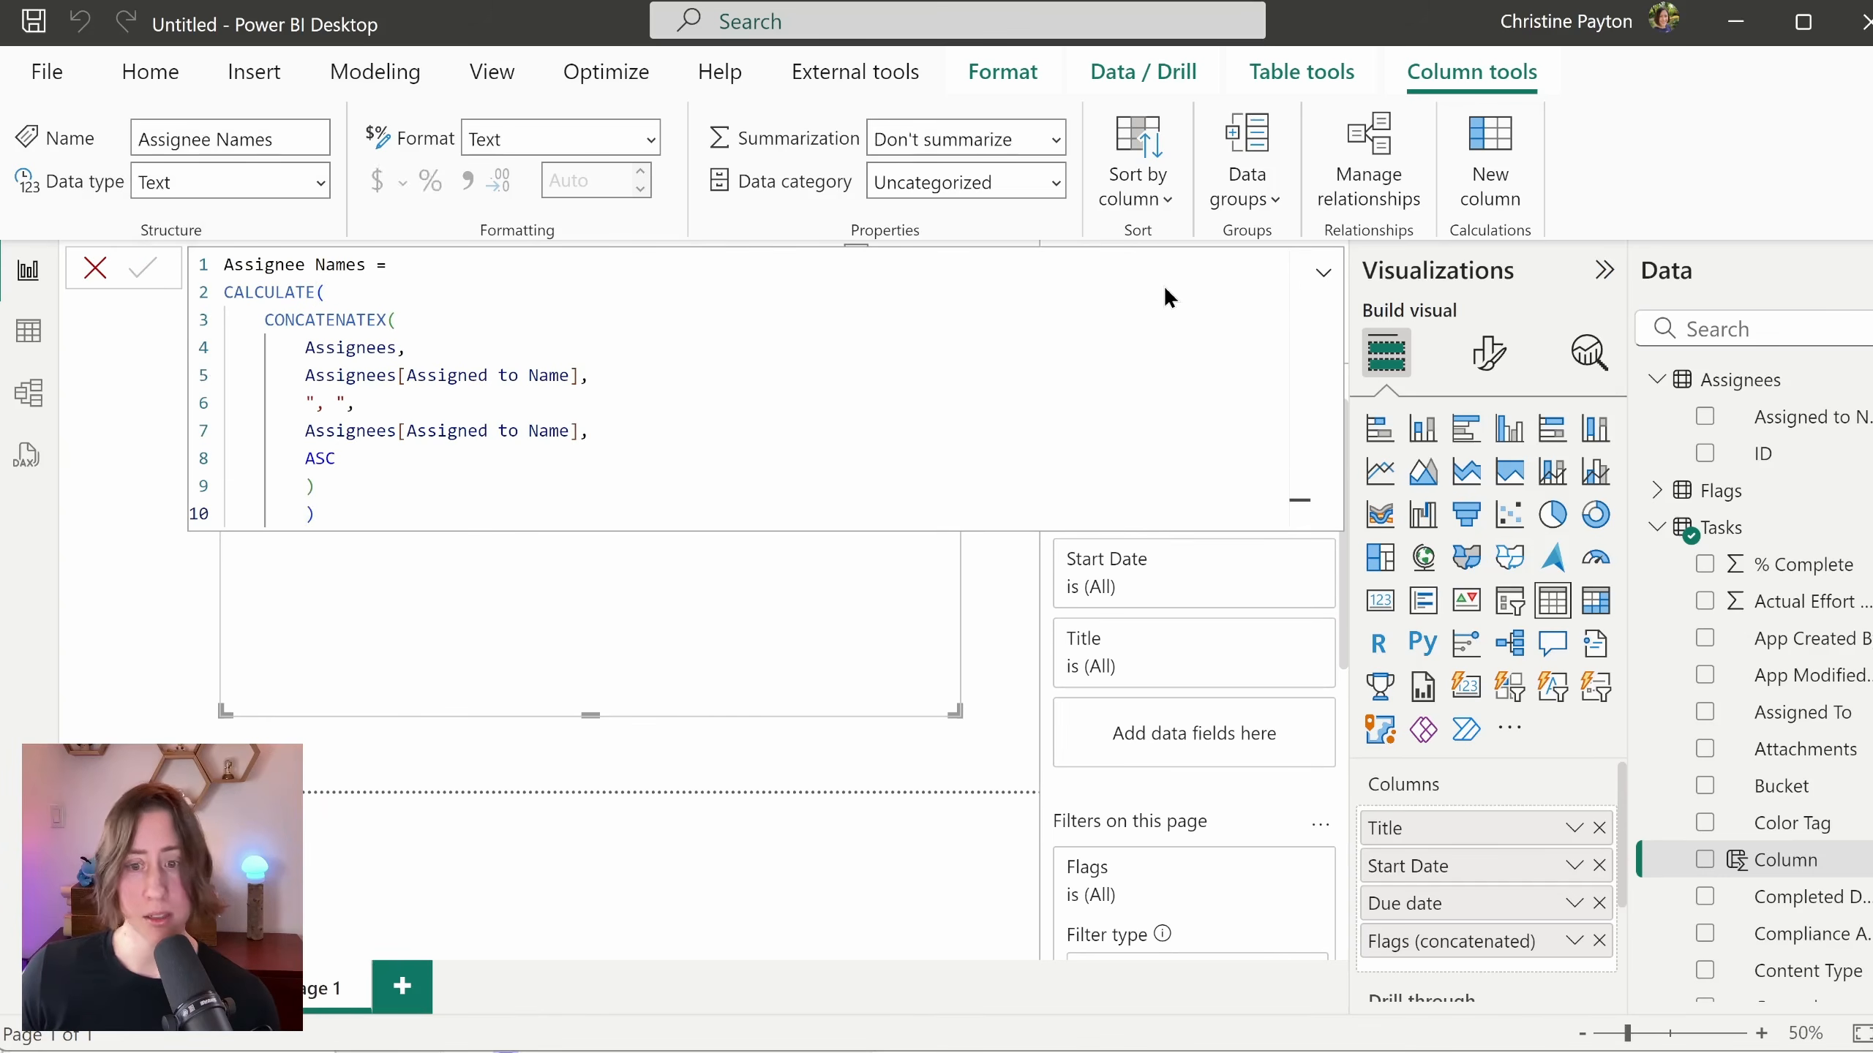
left_click(1704, 750)
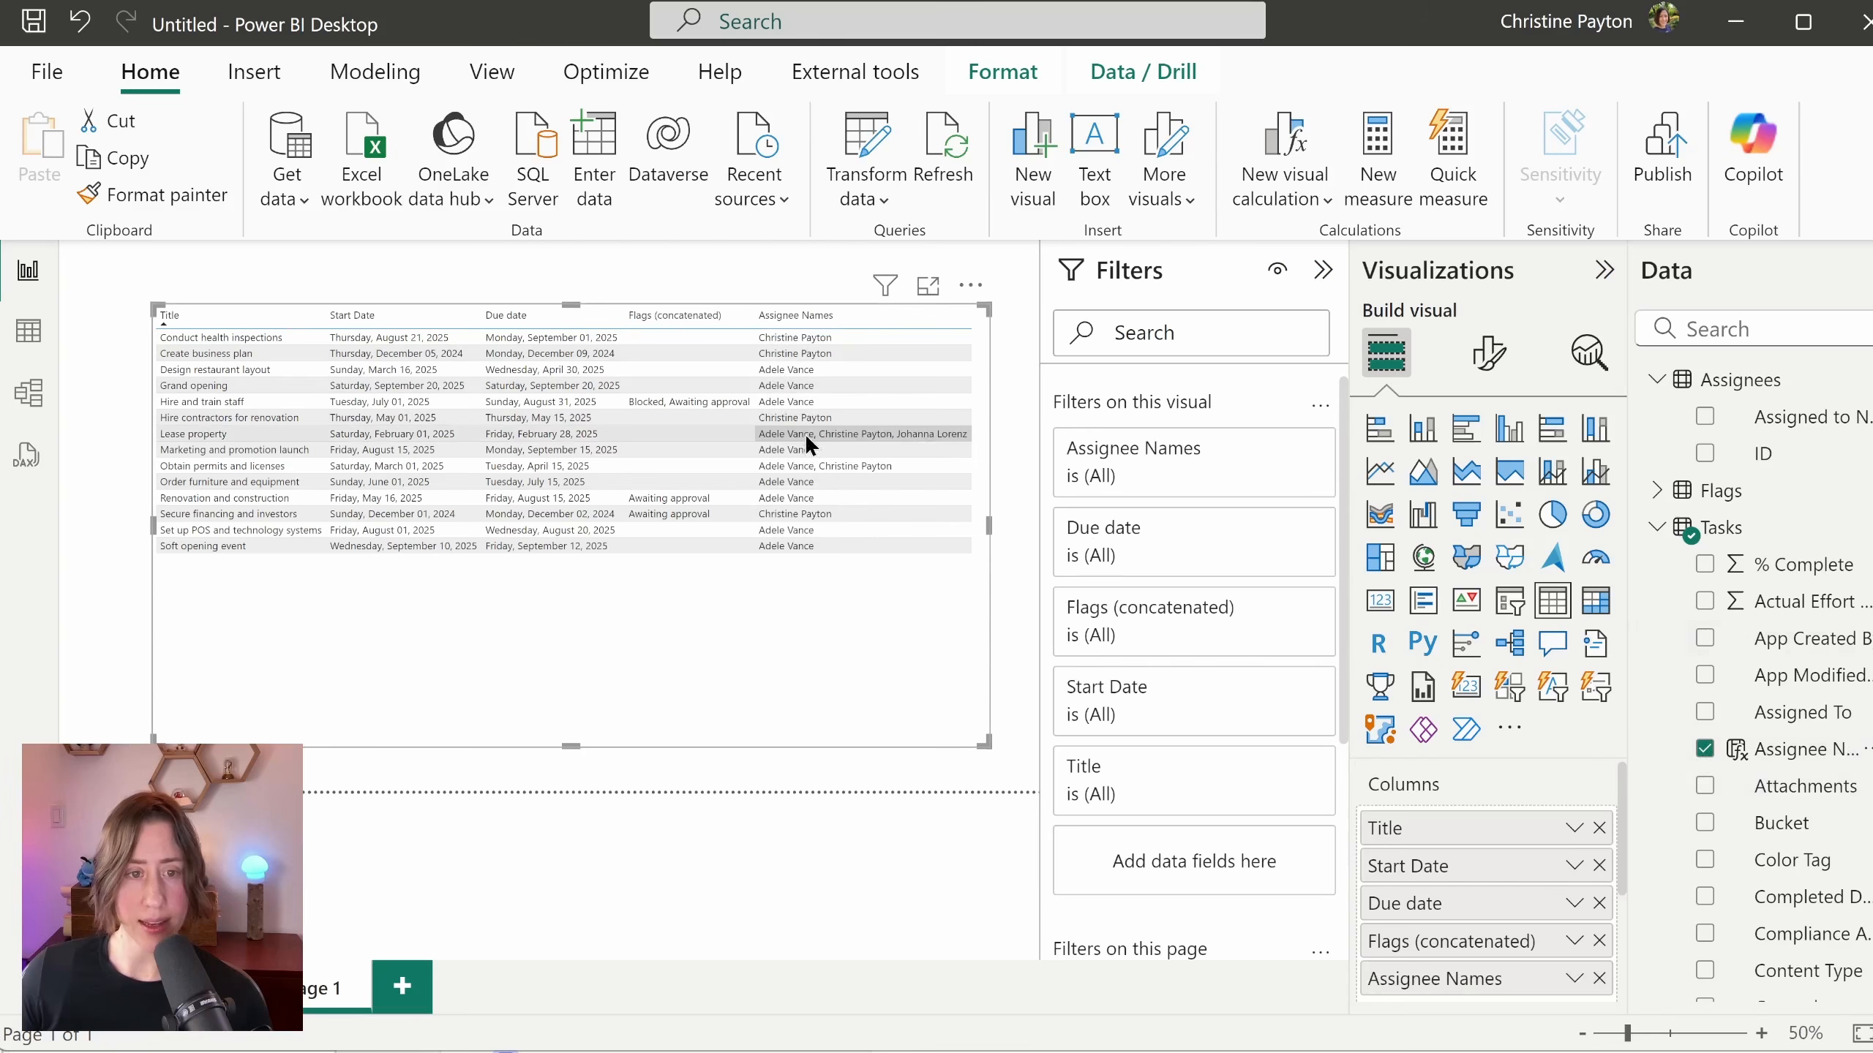
Step: Add Assigned to Name from the Assignees table as a page filter, try it with one assignee and clear the selection
left_click(1018, 433)
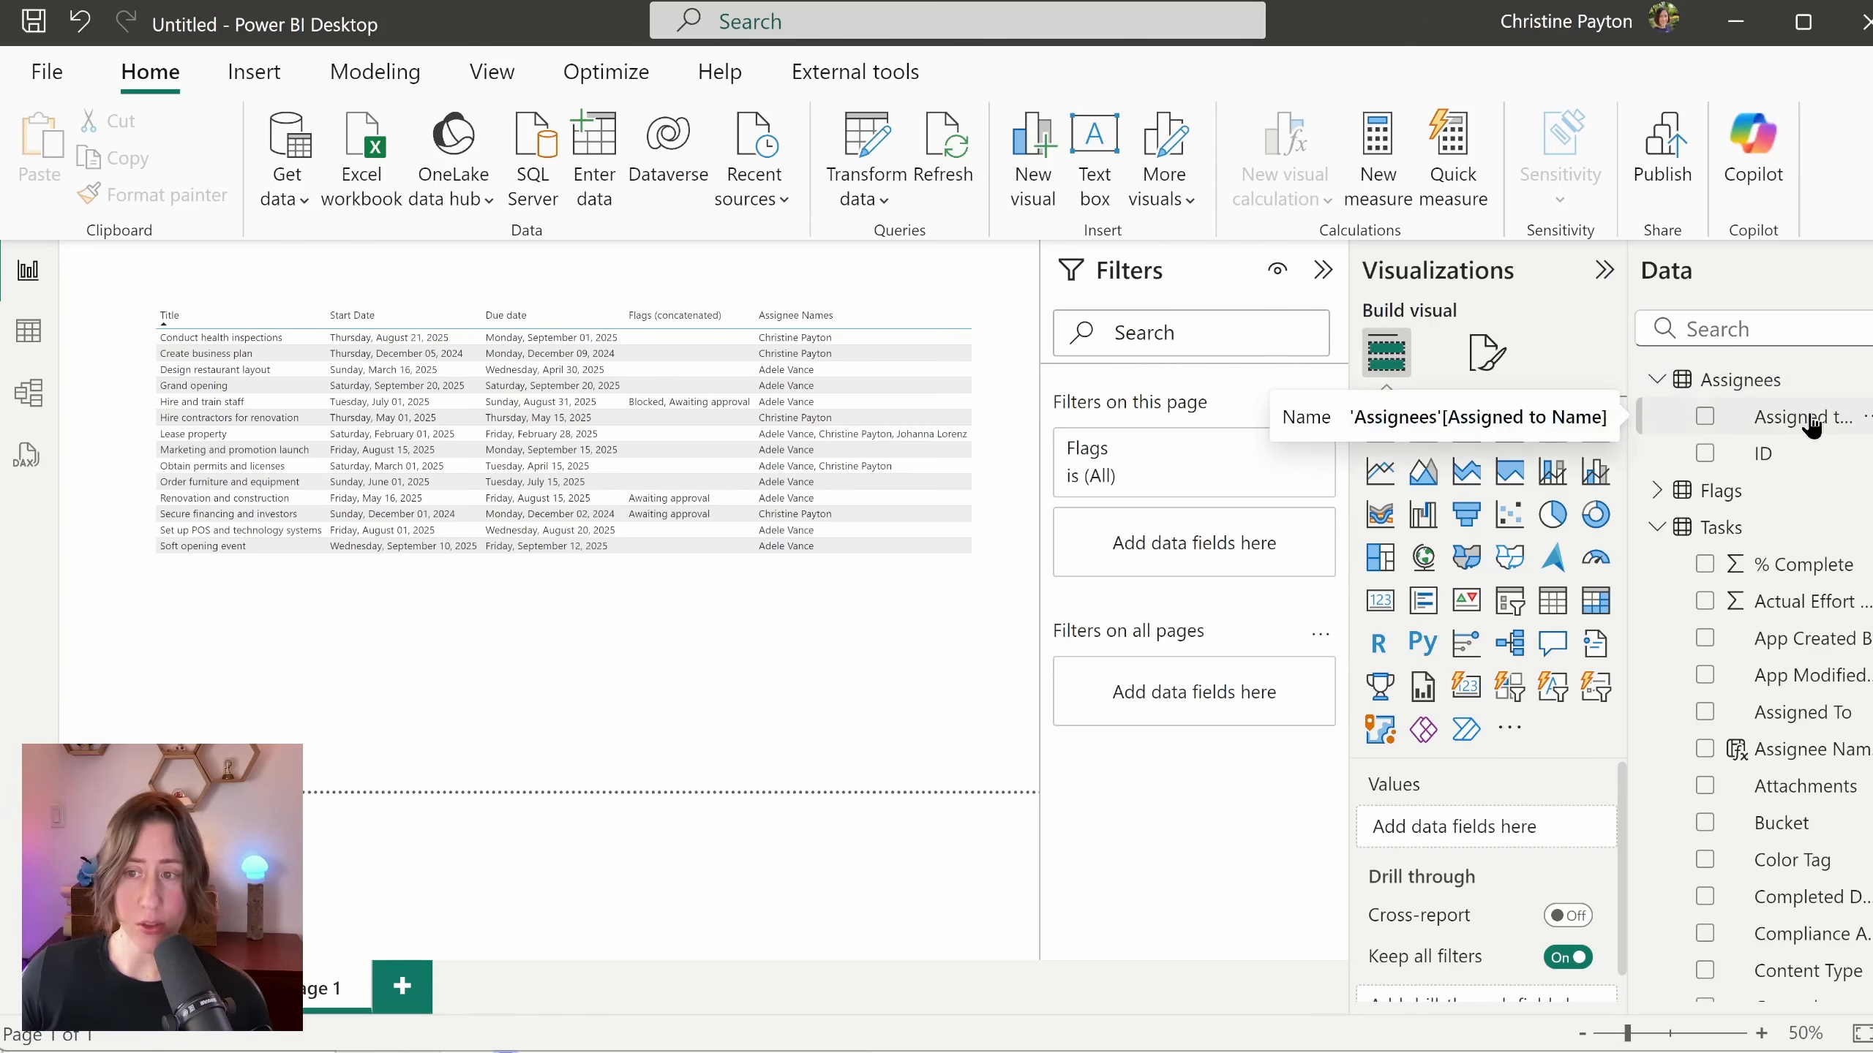
left_click_drag(1804, 424, 1172, 536)
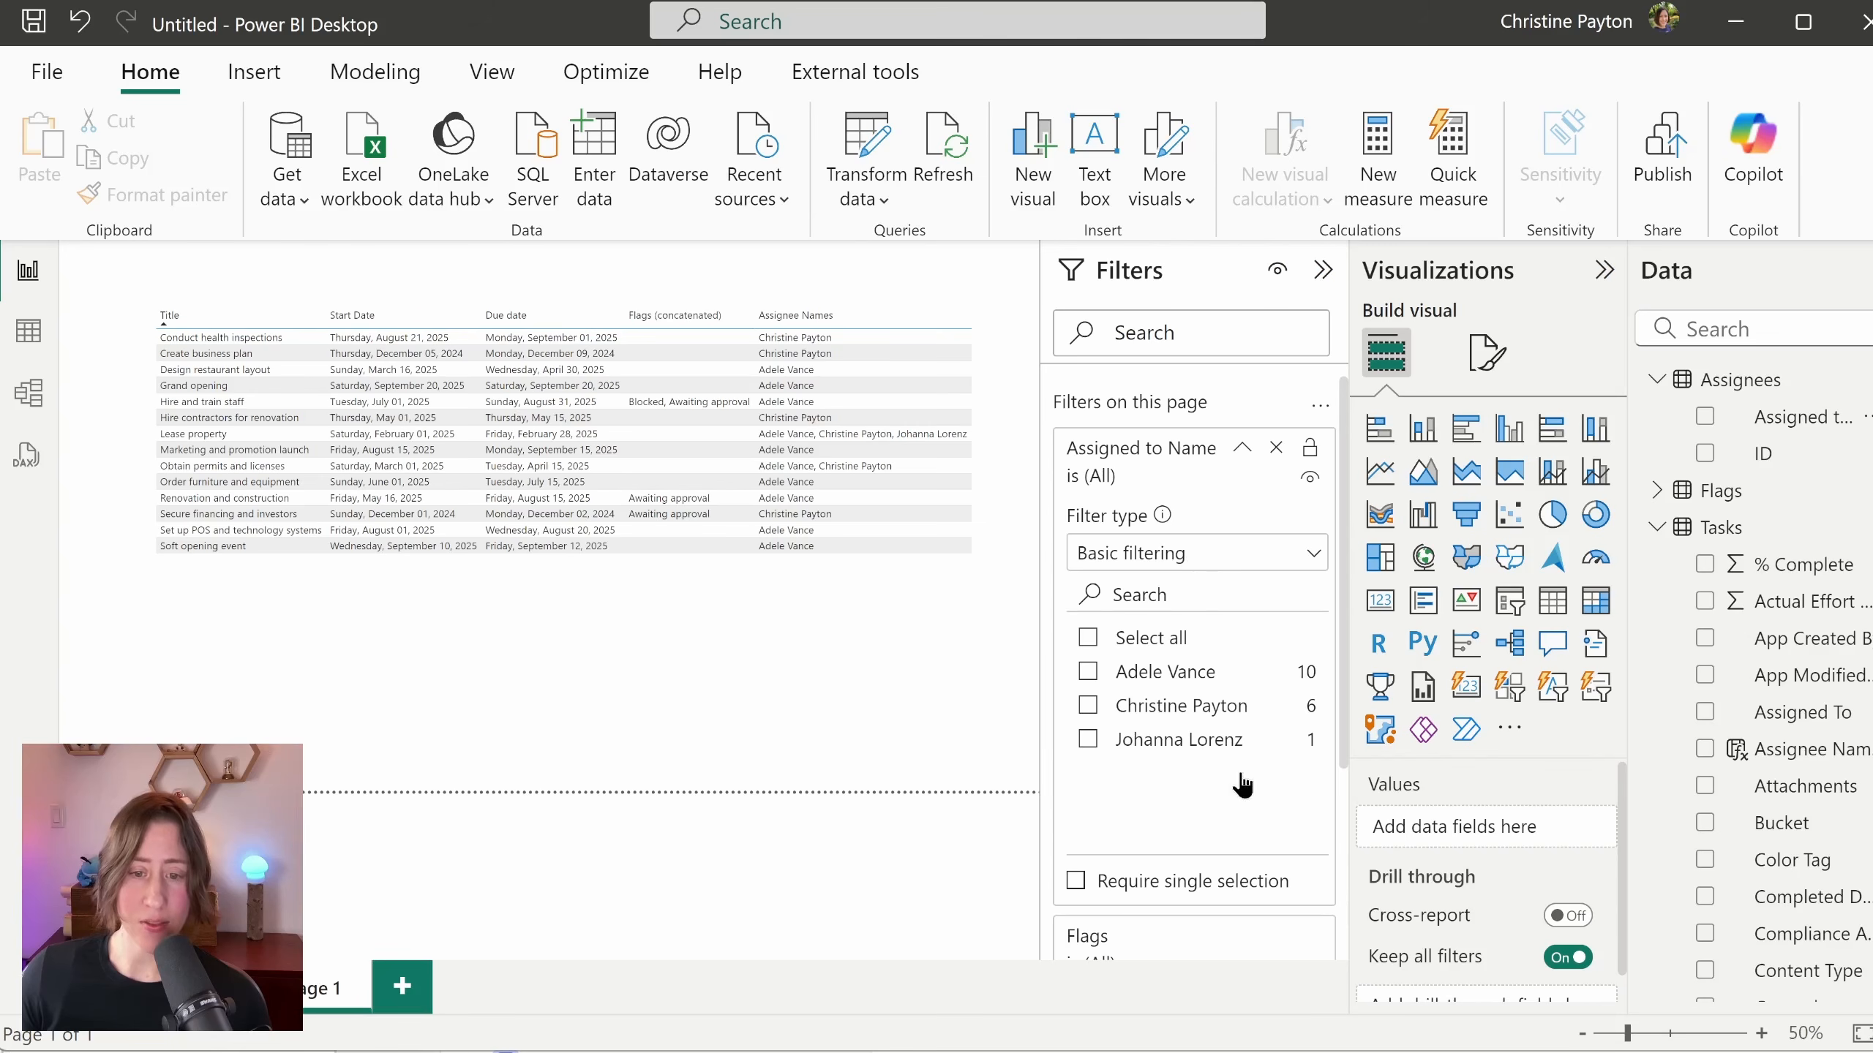
left_click(1088, 707)
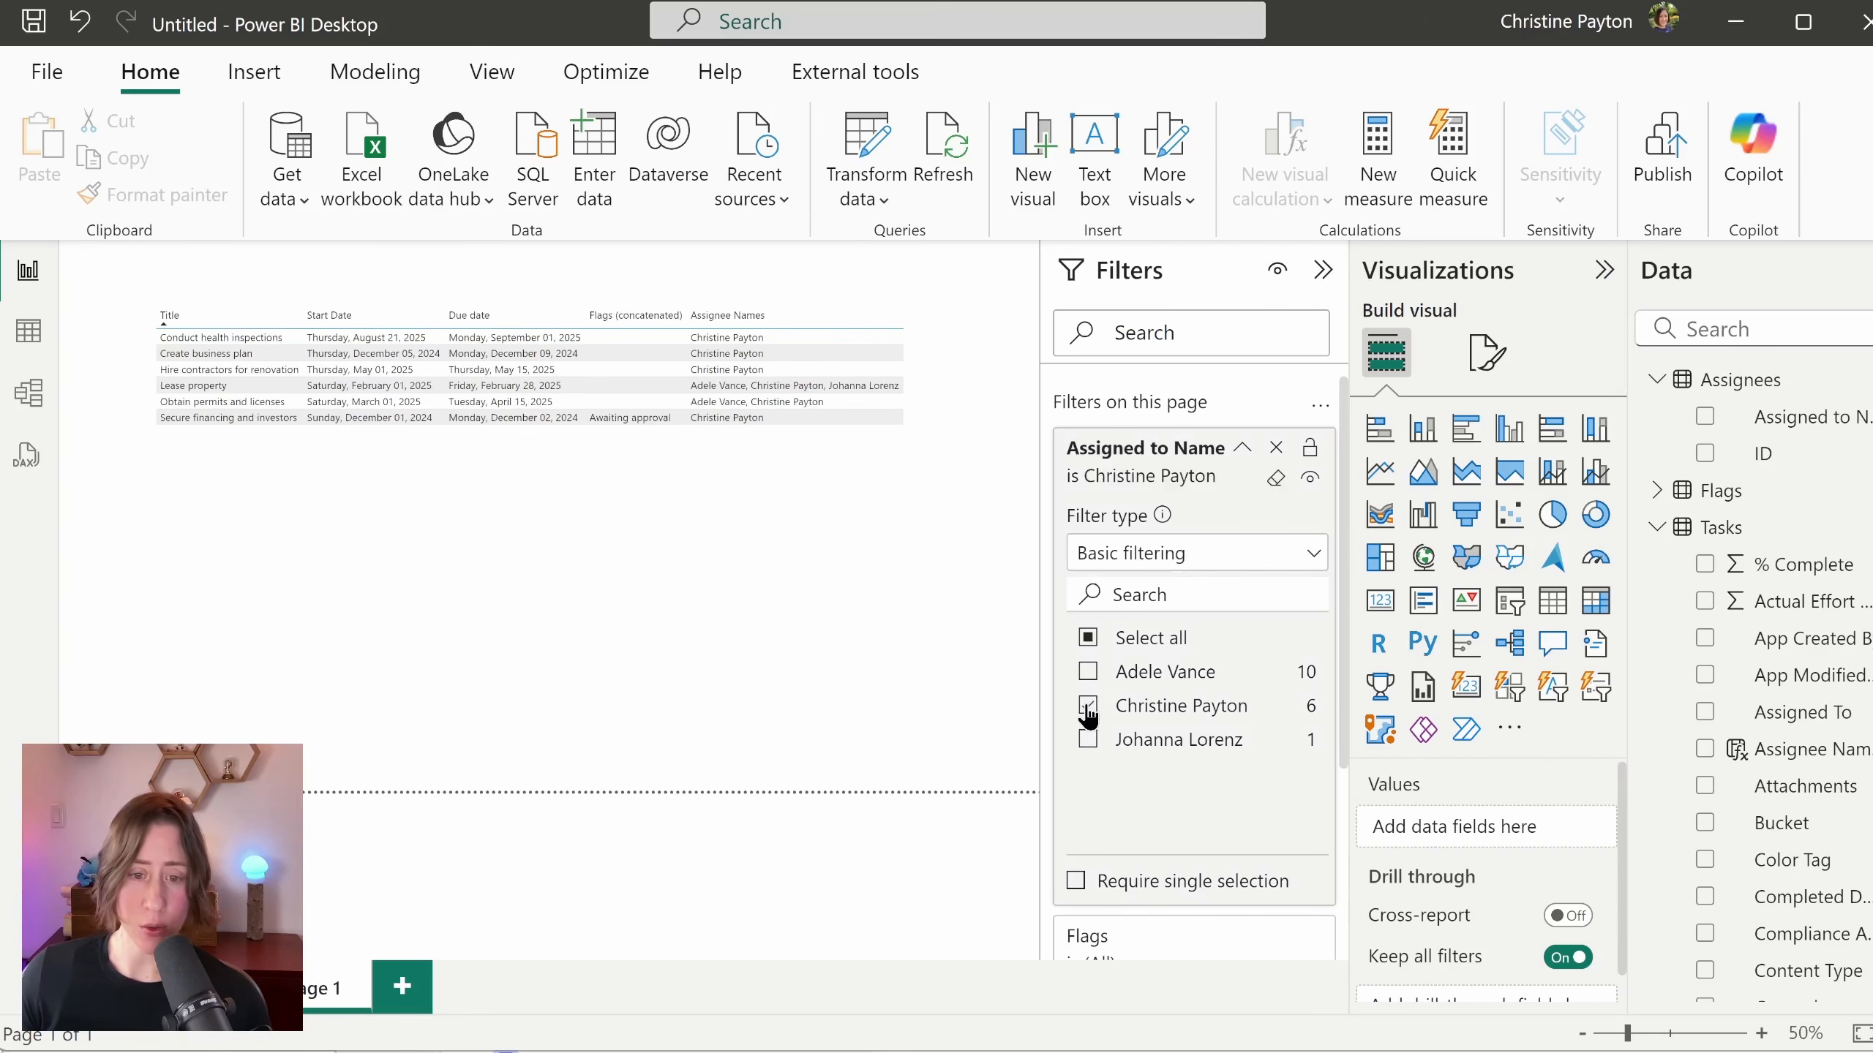
left_click(1089, 707)
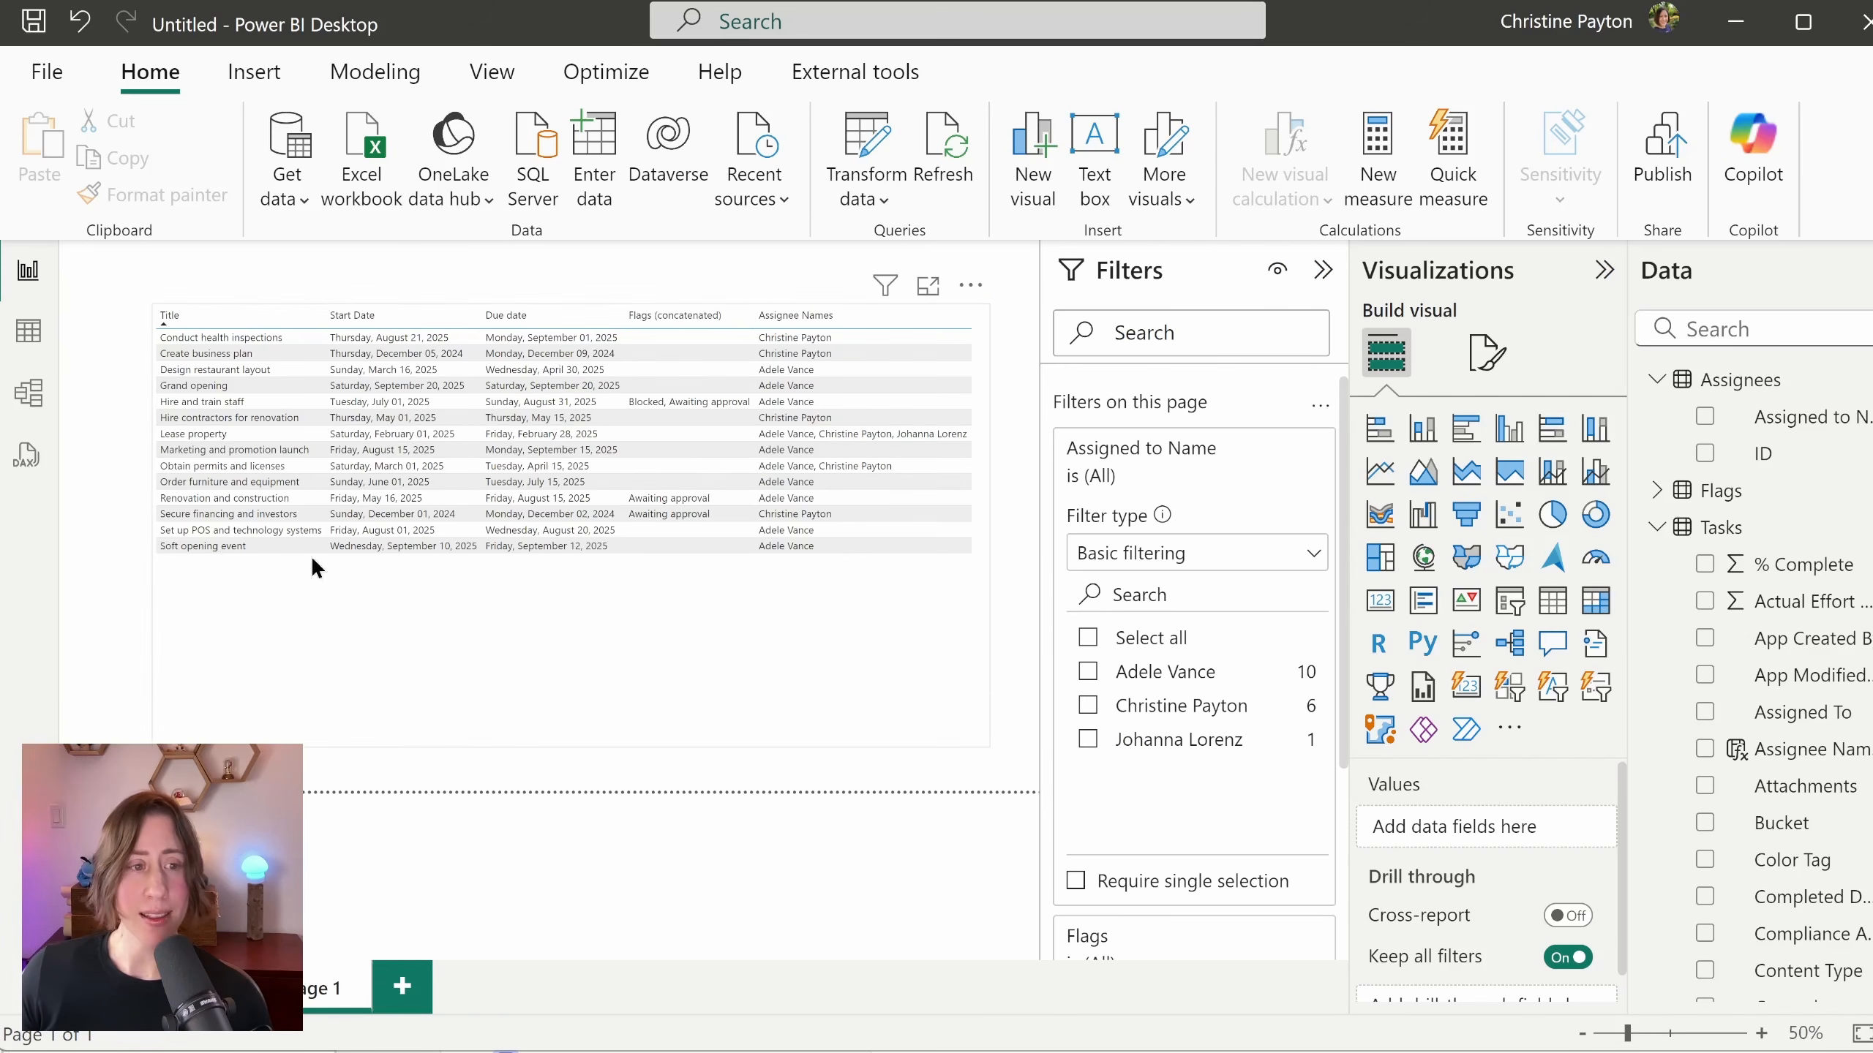
Step: In the model view, format the Tasks fields Completed Date, Due date and Start Date as *3/14/2001 (Short Date)
left_click(26, 396)
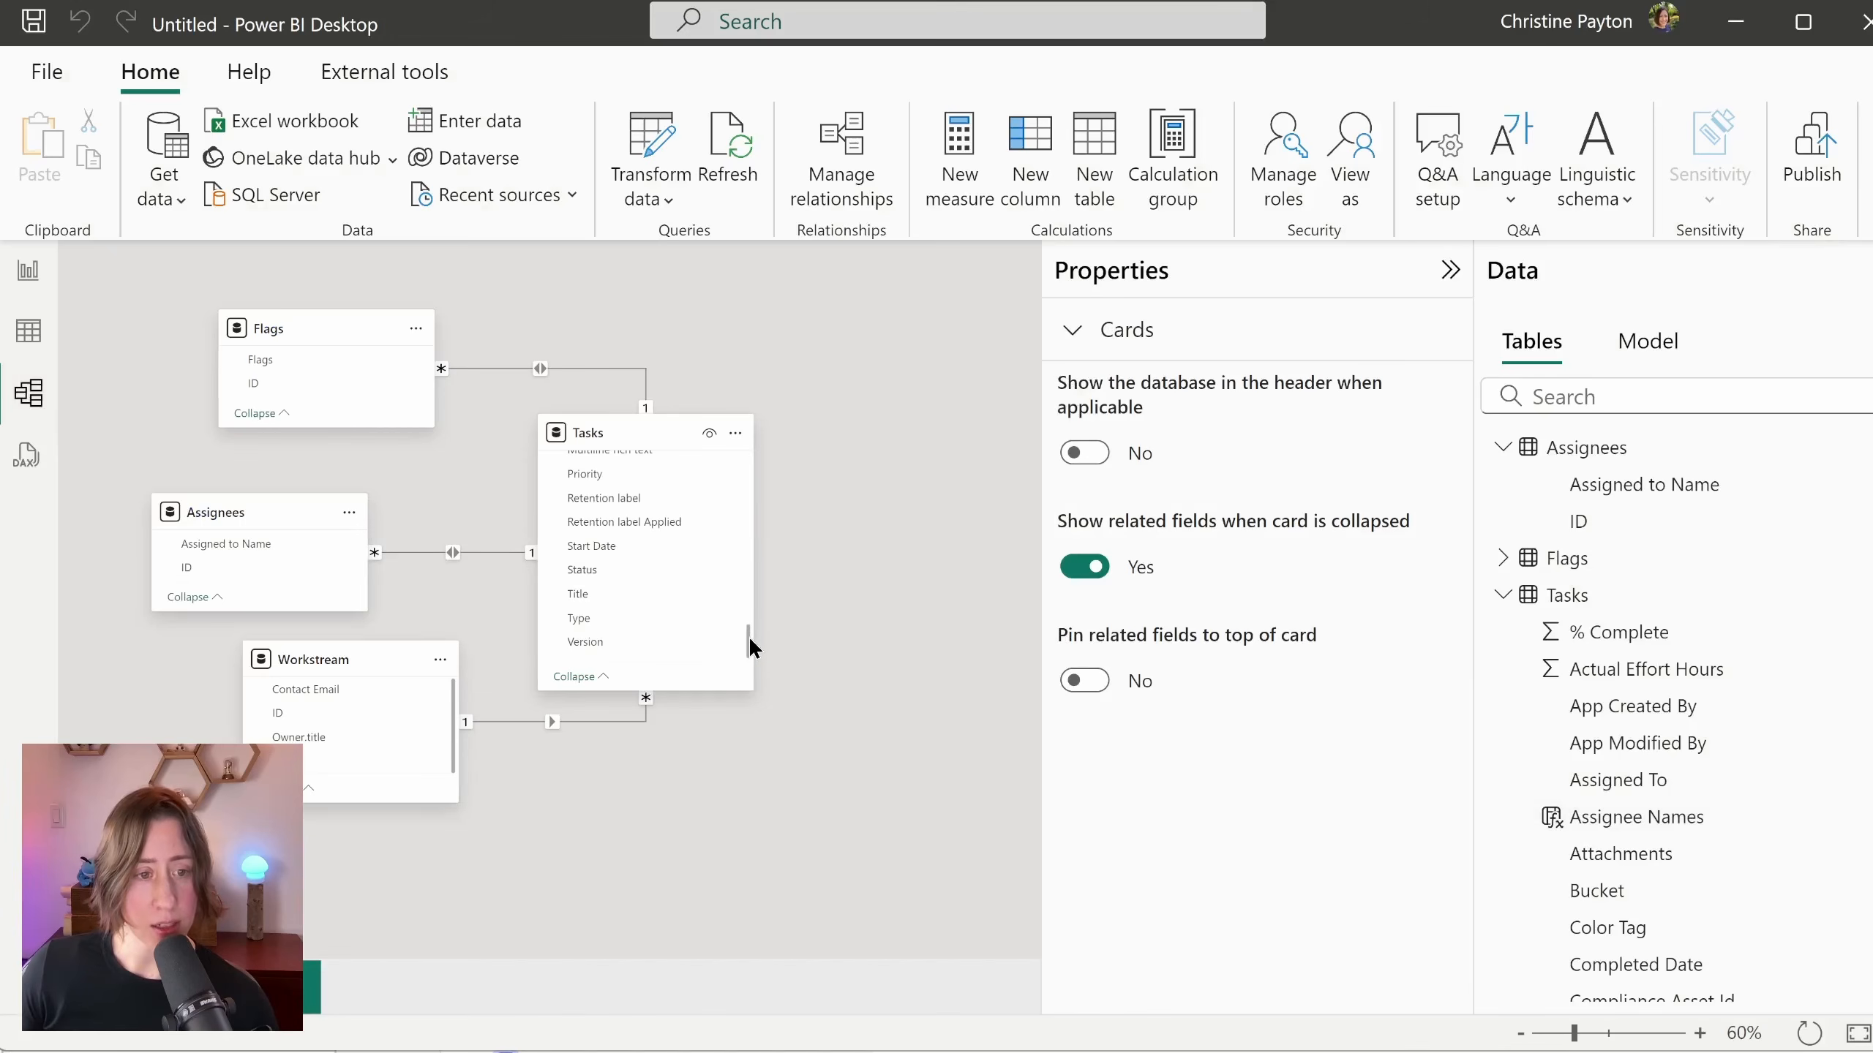
left_click_drag(749, 635, 749, 632)
left_click(1659, 397)
type("date")
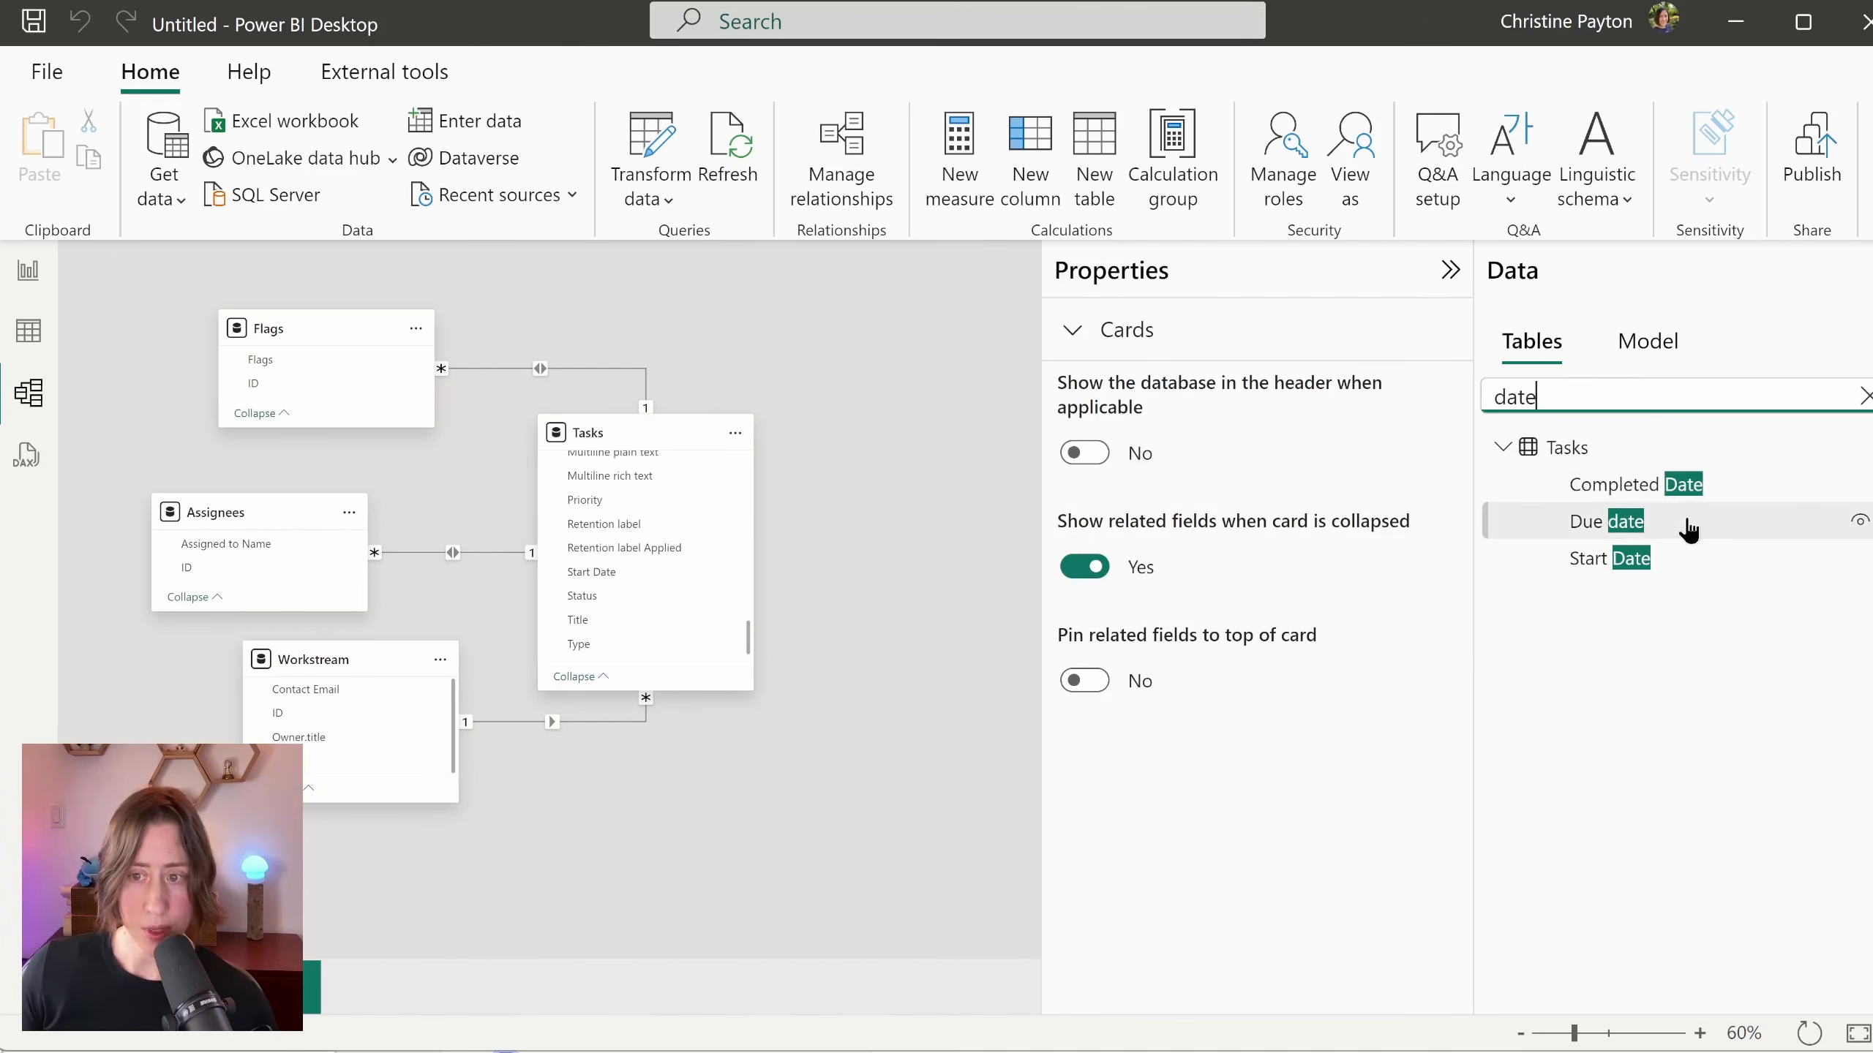
left_click(1753, 487)
left_click(1738, 557, "shift")
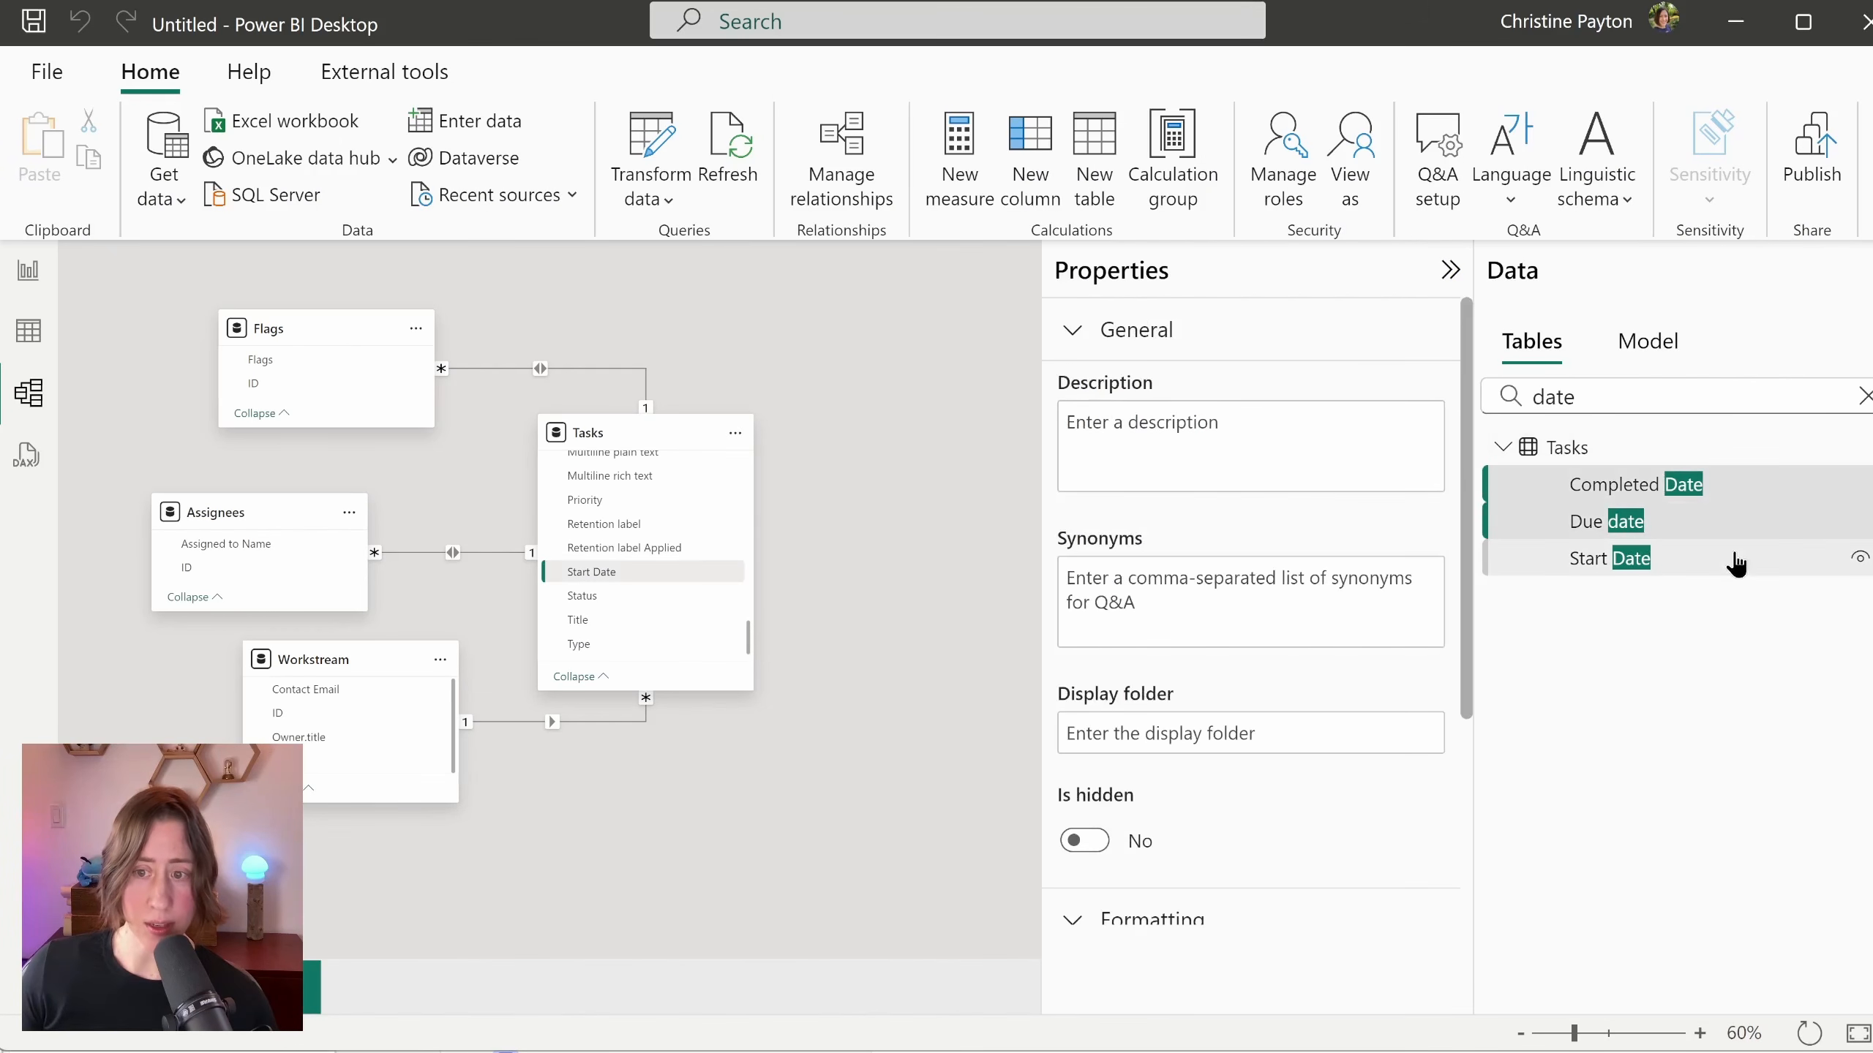
scroll(1414, 826, "down", 3)
left_click(1419, 819)
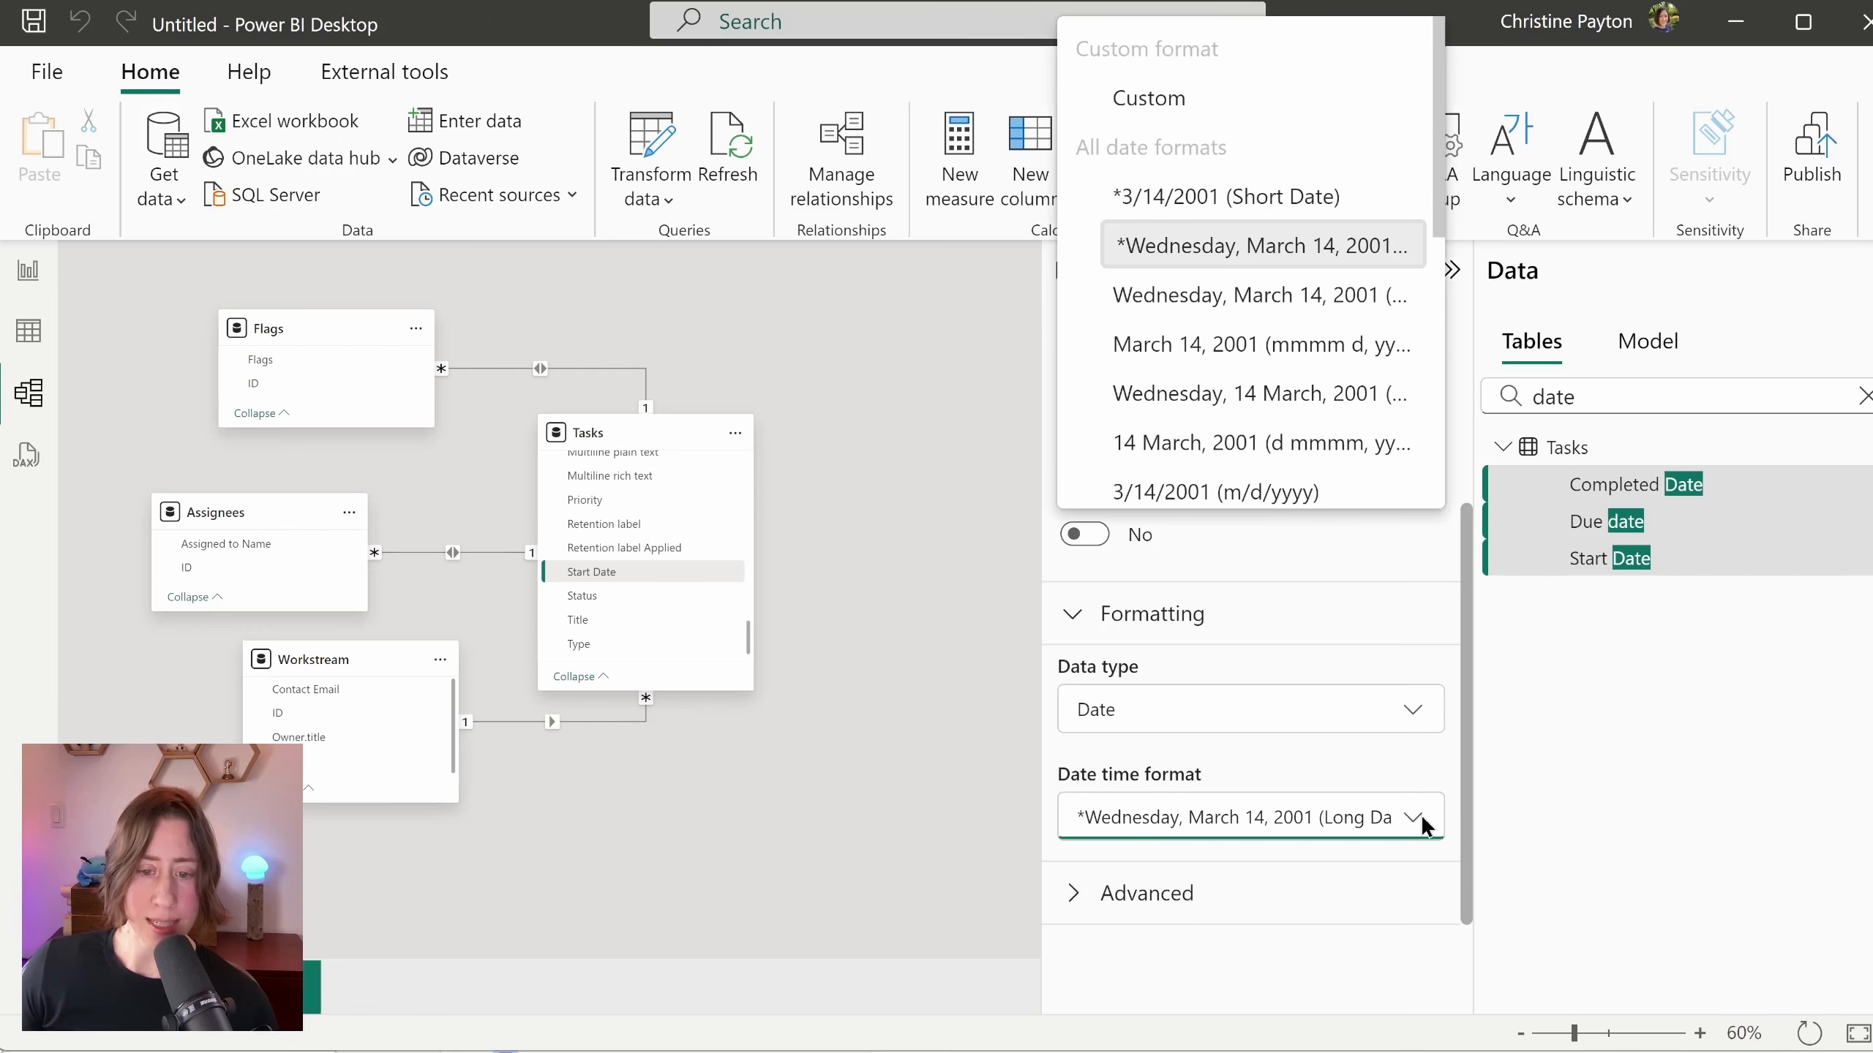
left_click(1308, 193)
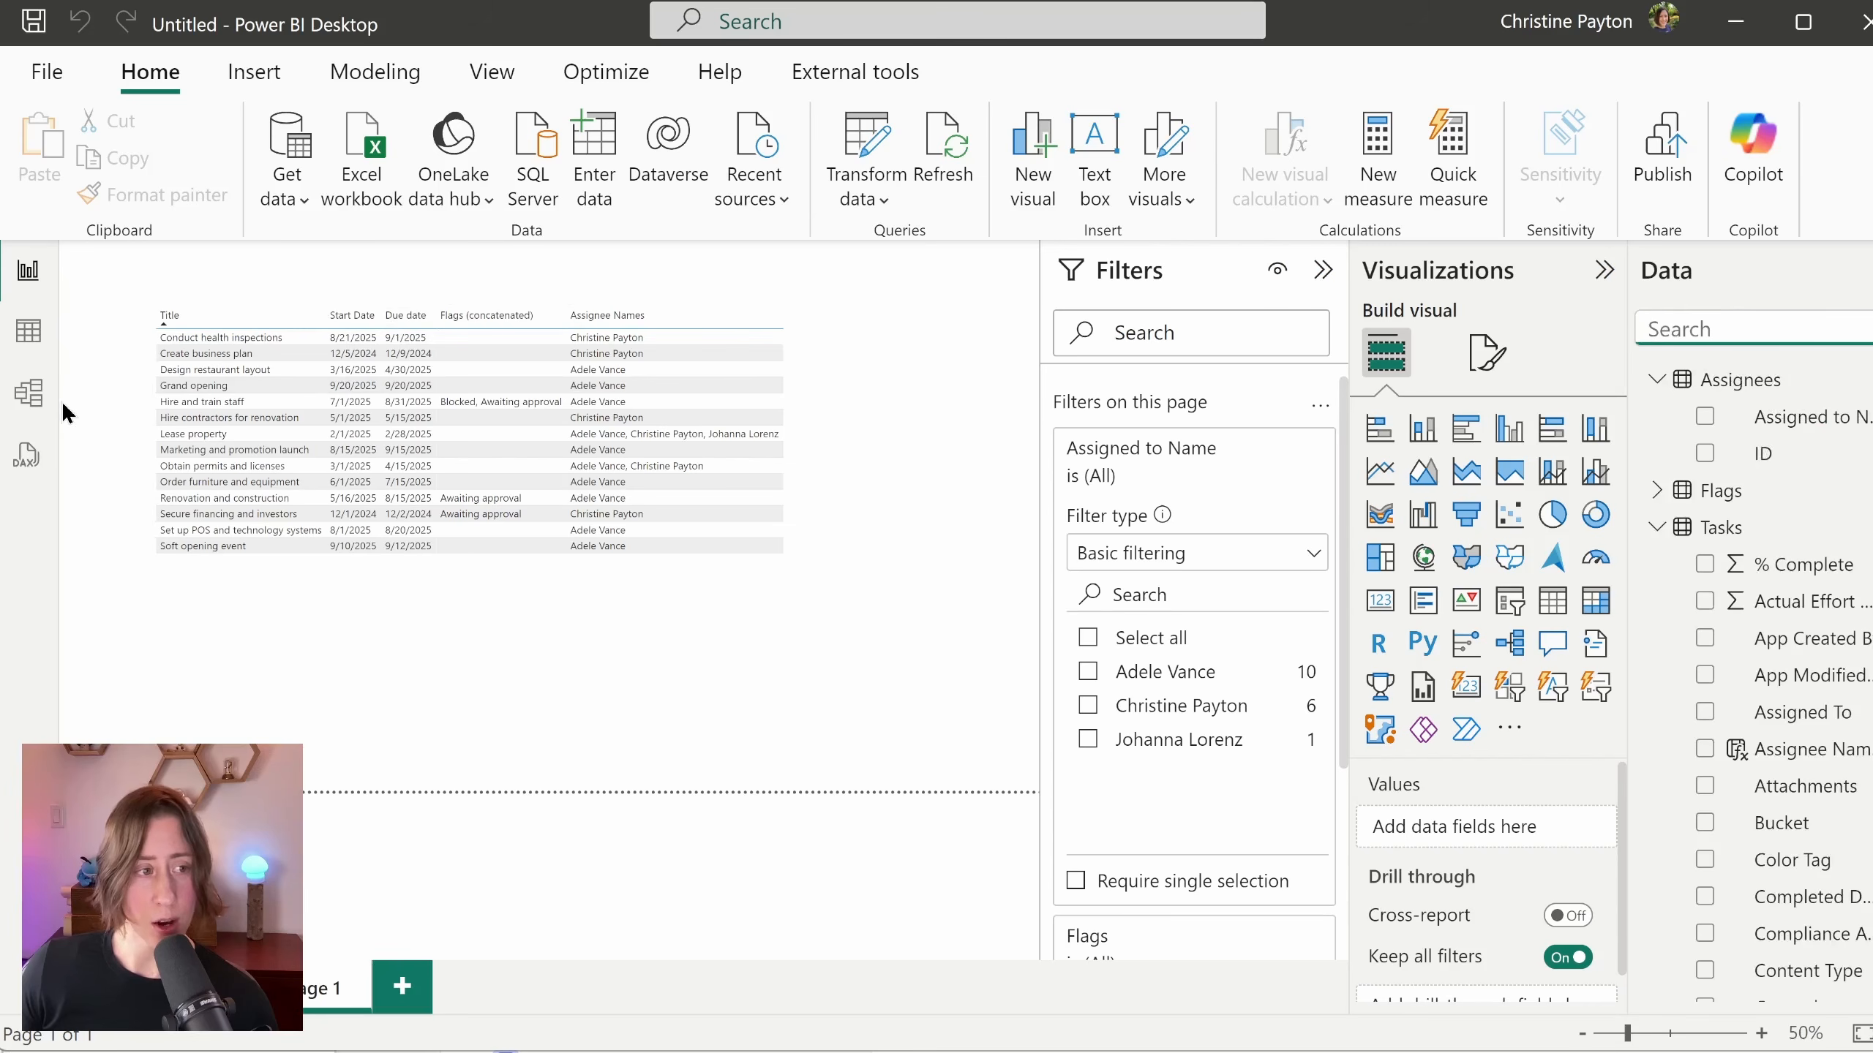
Step: Find the url fields in the model view and set the data category of the Tasks field Image URL to Image URL
left_click(29, 399)
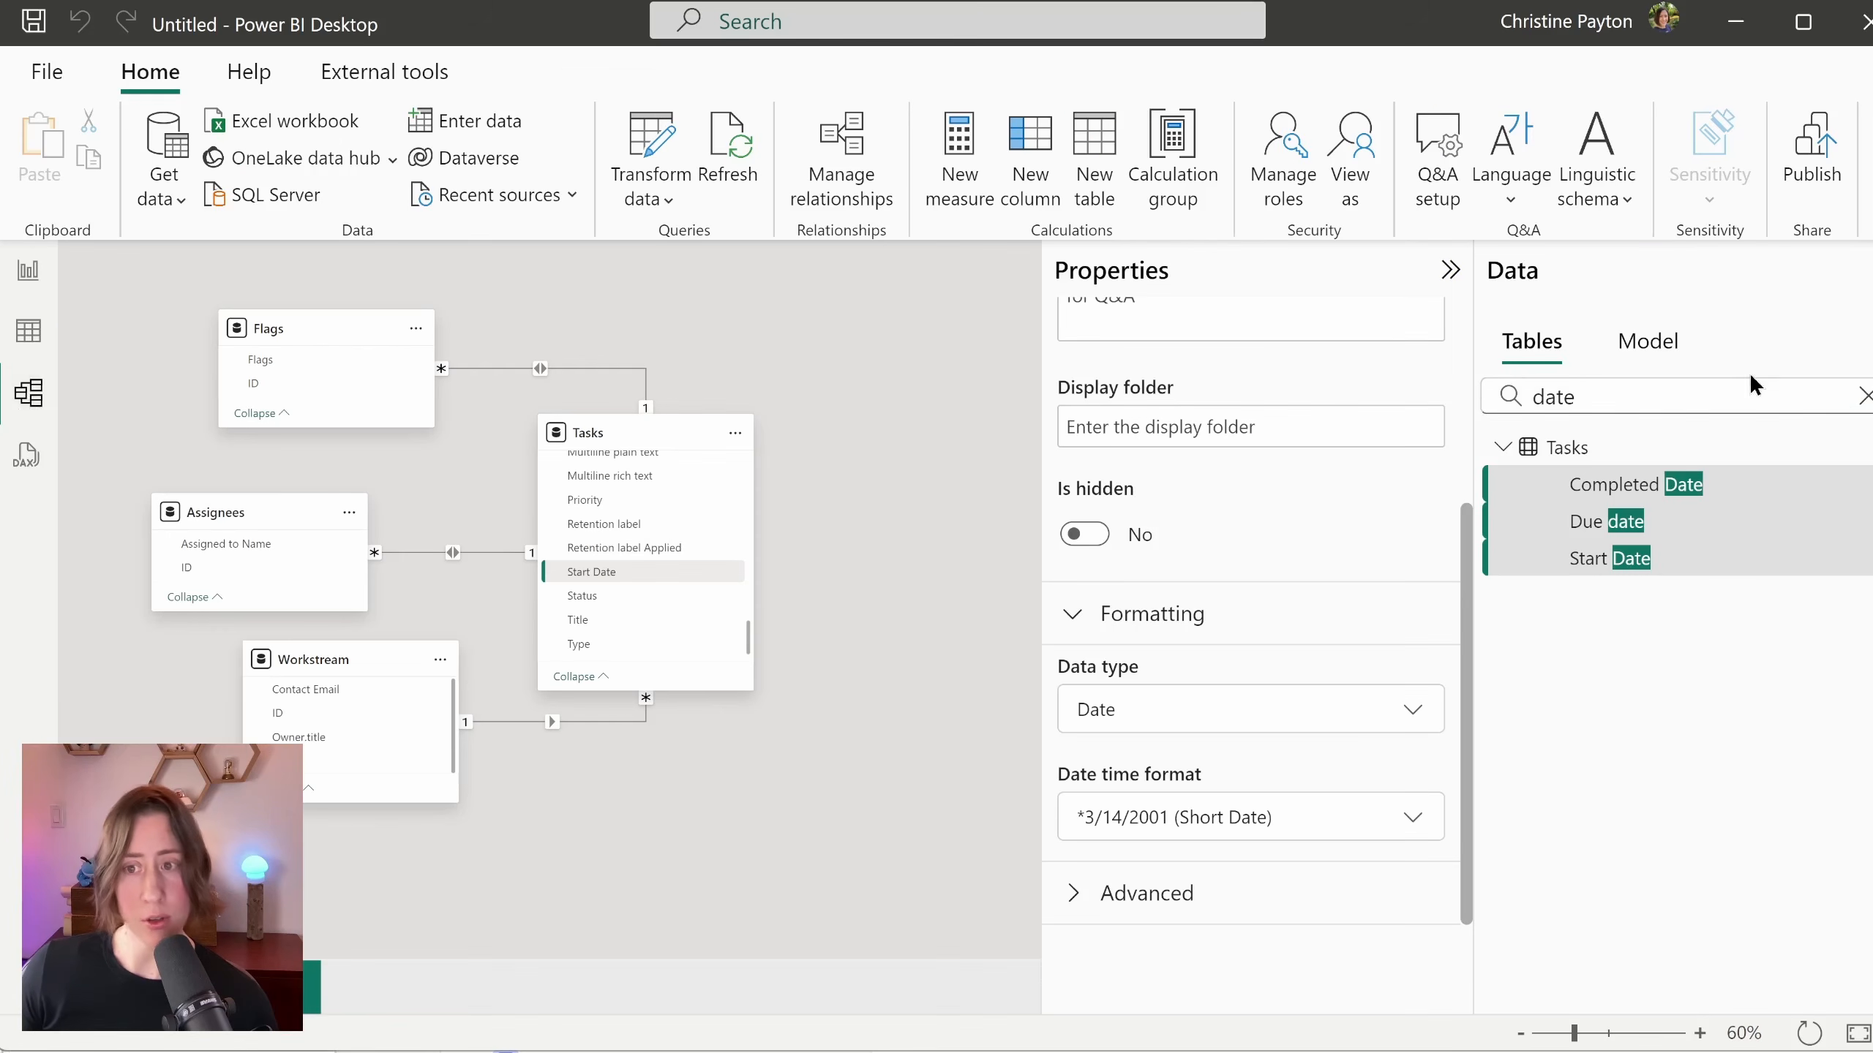
left_click(1766, 397)
key("BackSpace")
key("BackSpace")
key("BackSpace")
key("BackSpace")
type("url")
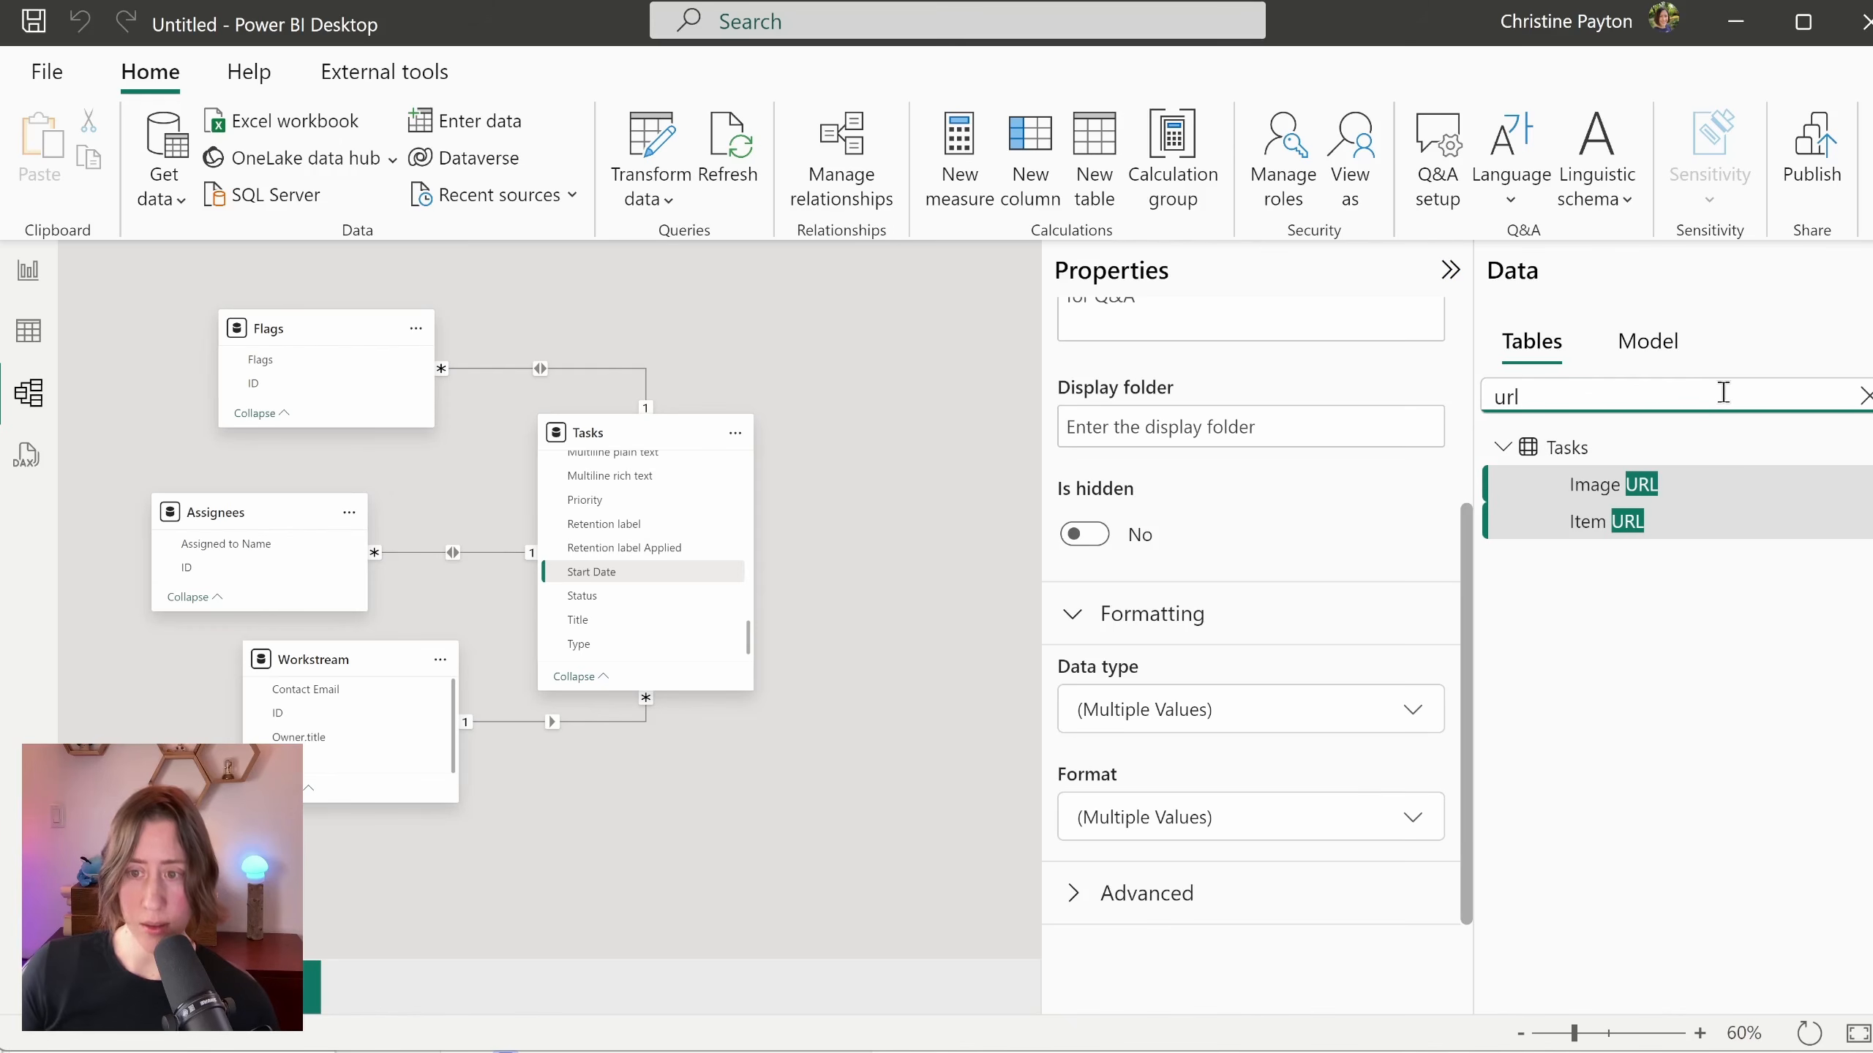
left_click(1600, 697)
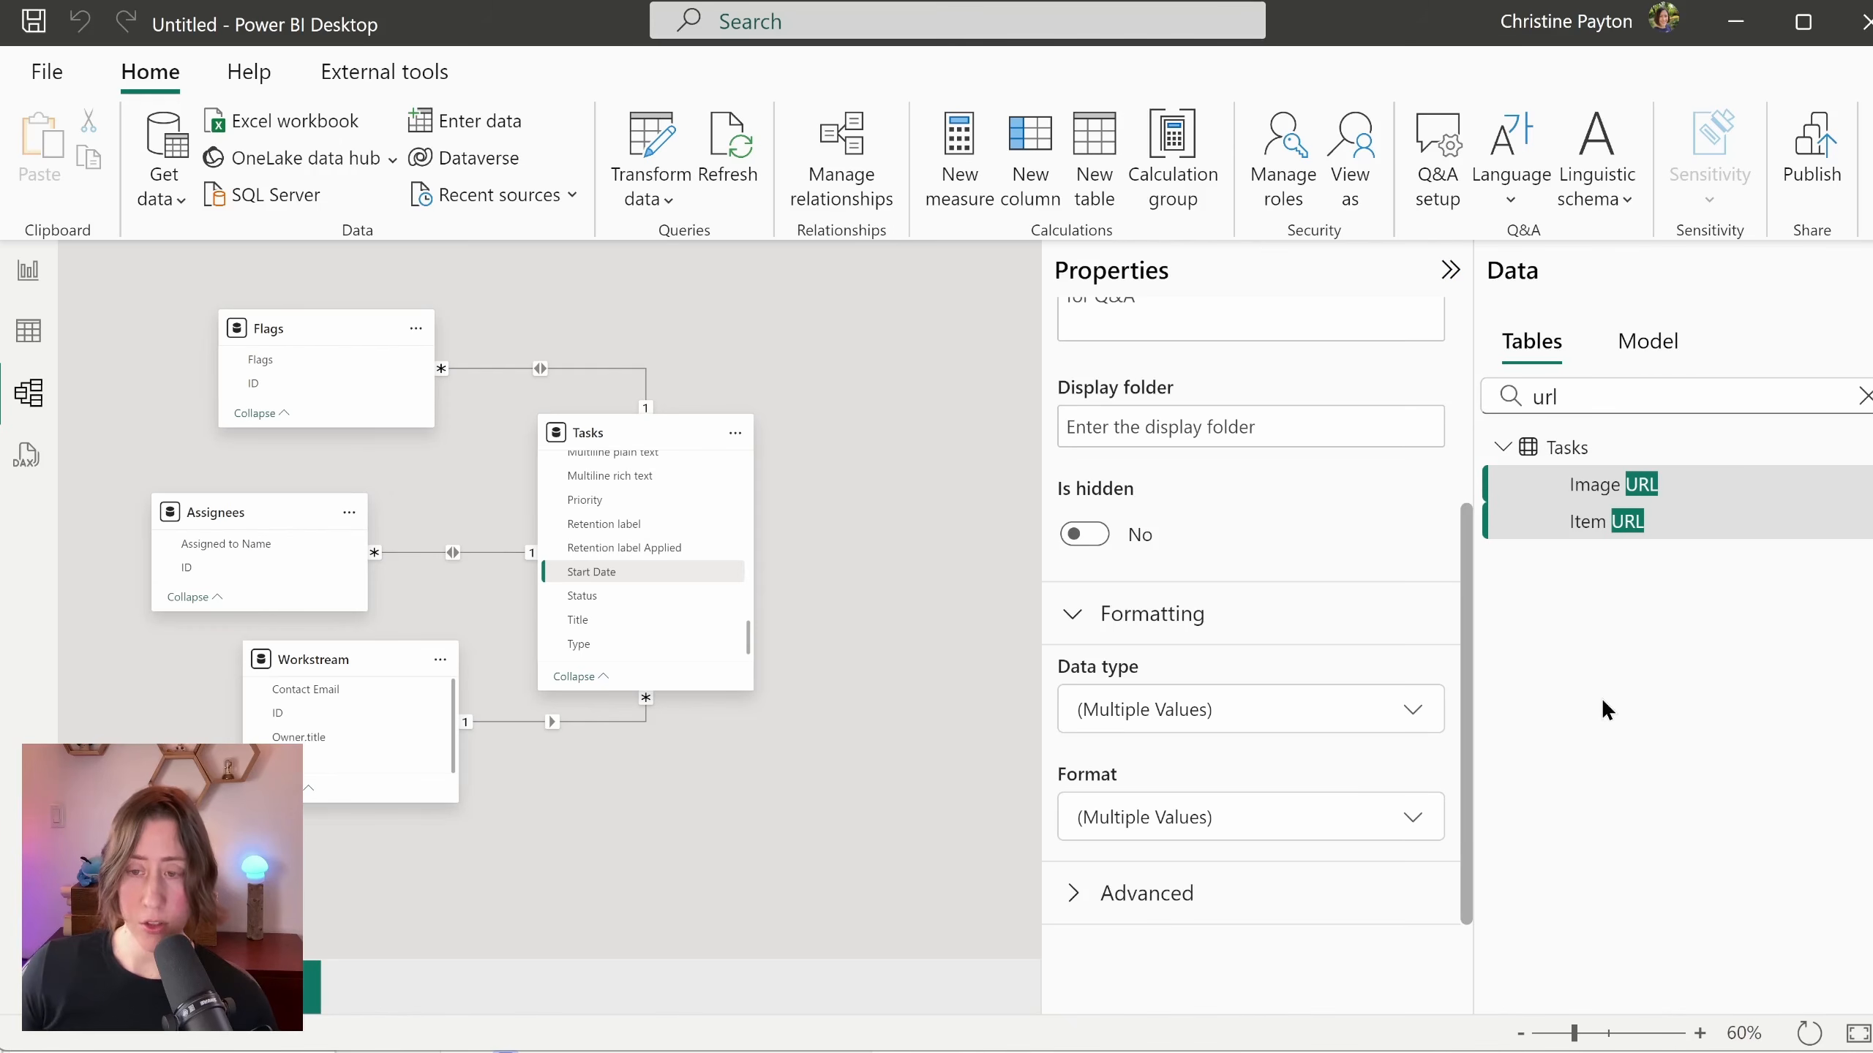
left_click(1738, 532)
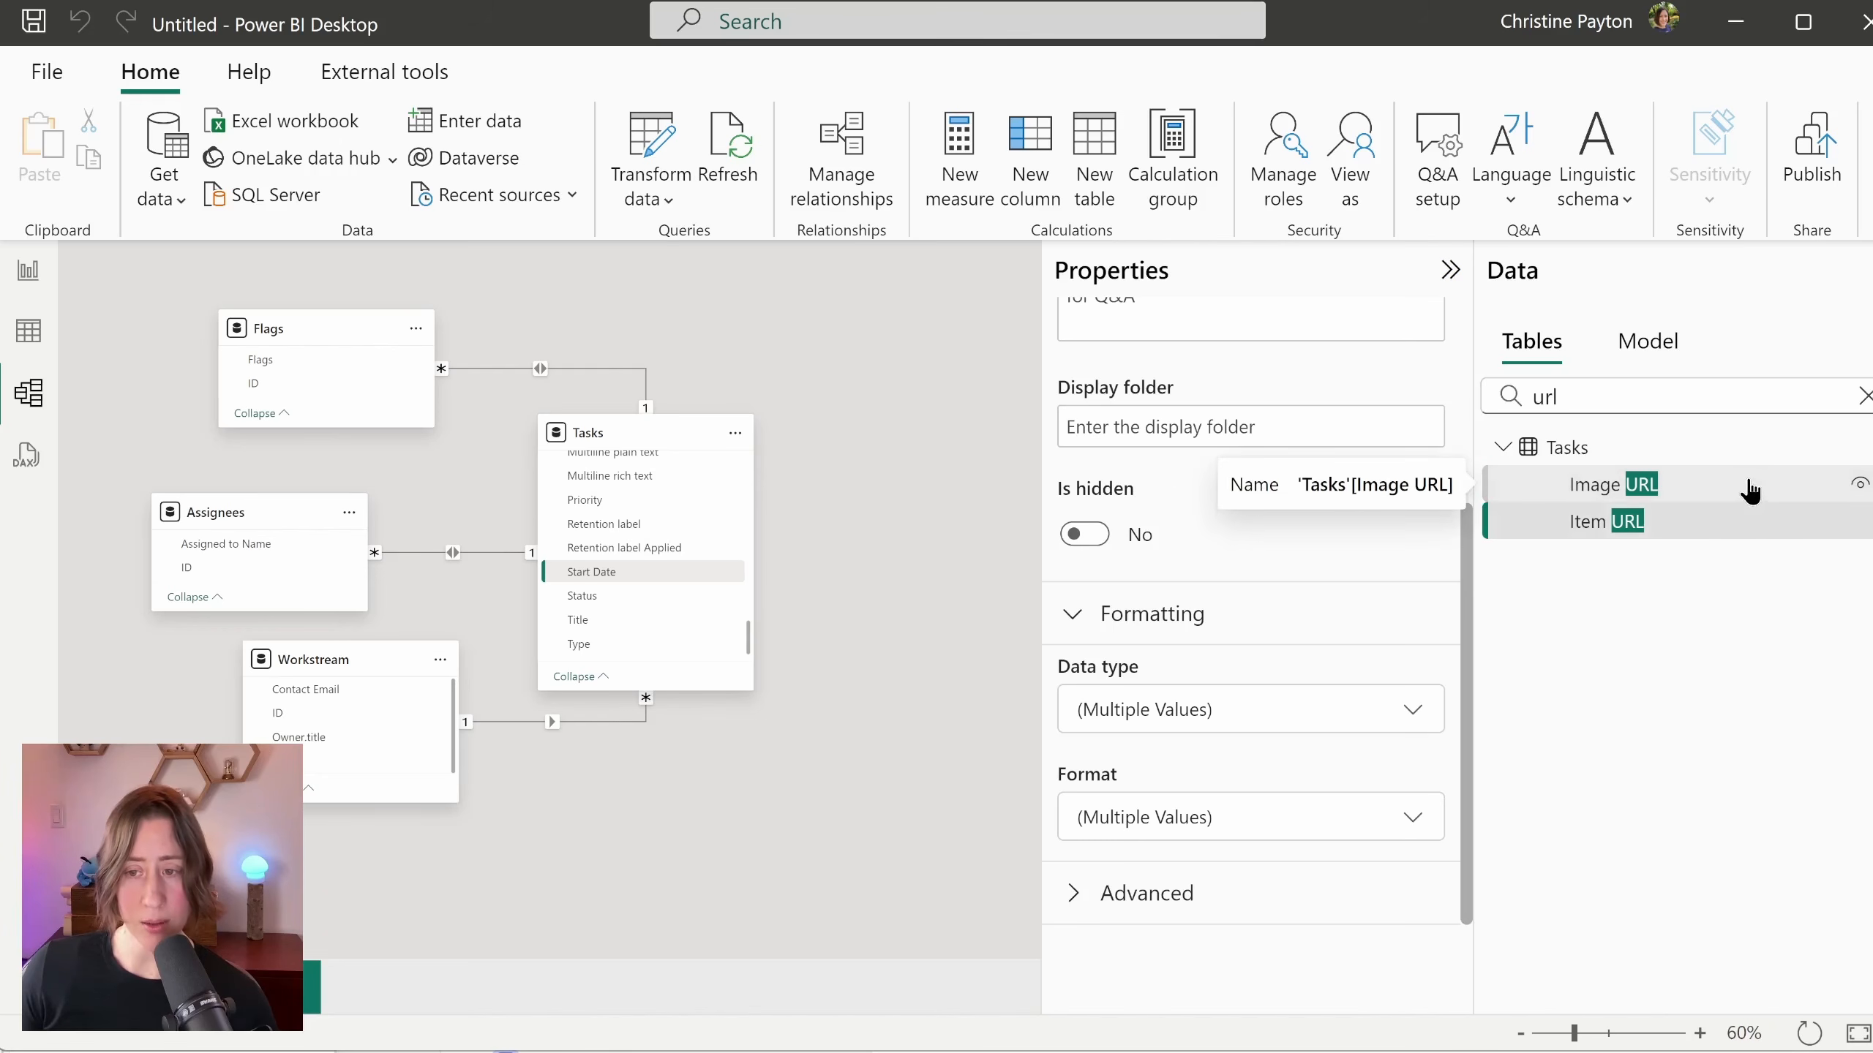
left_click(1748, 489)
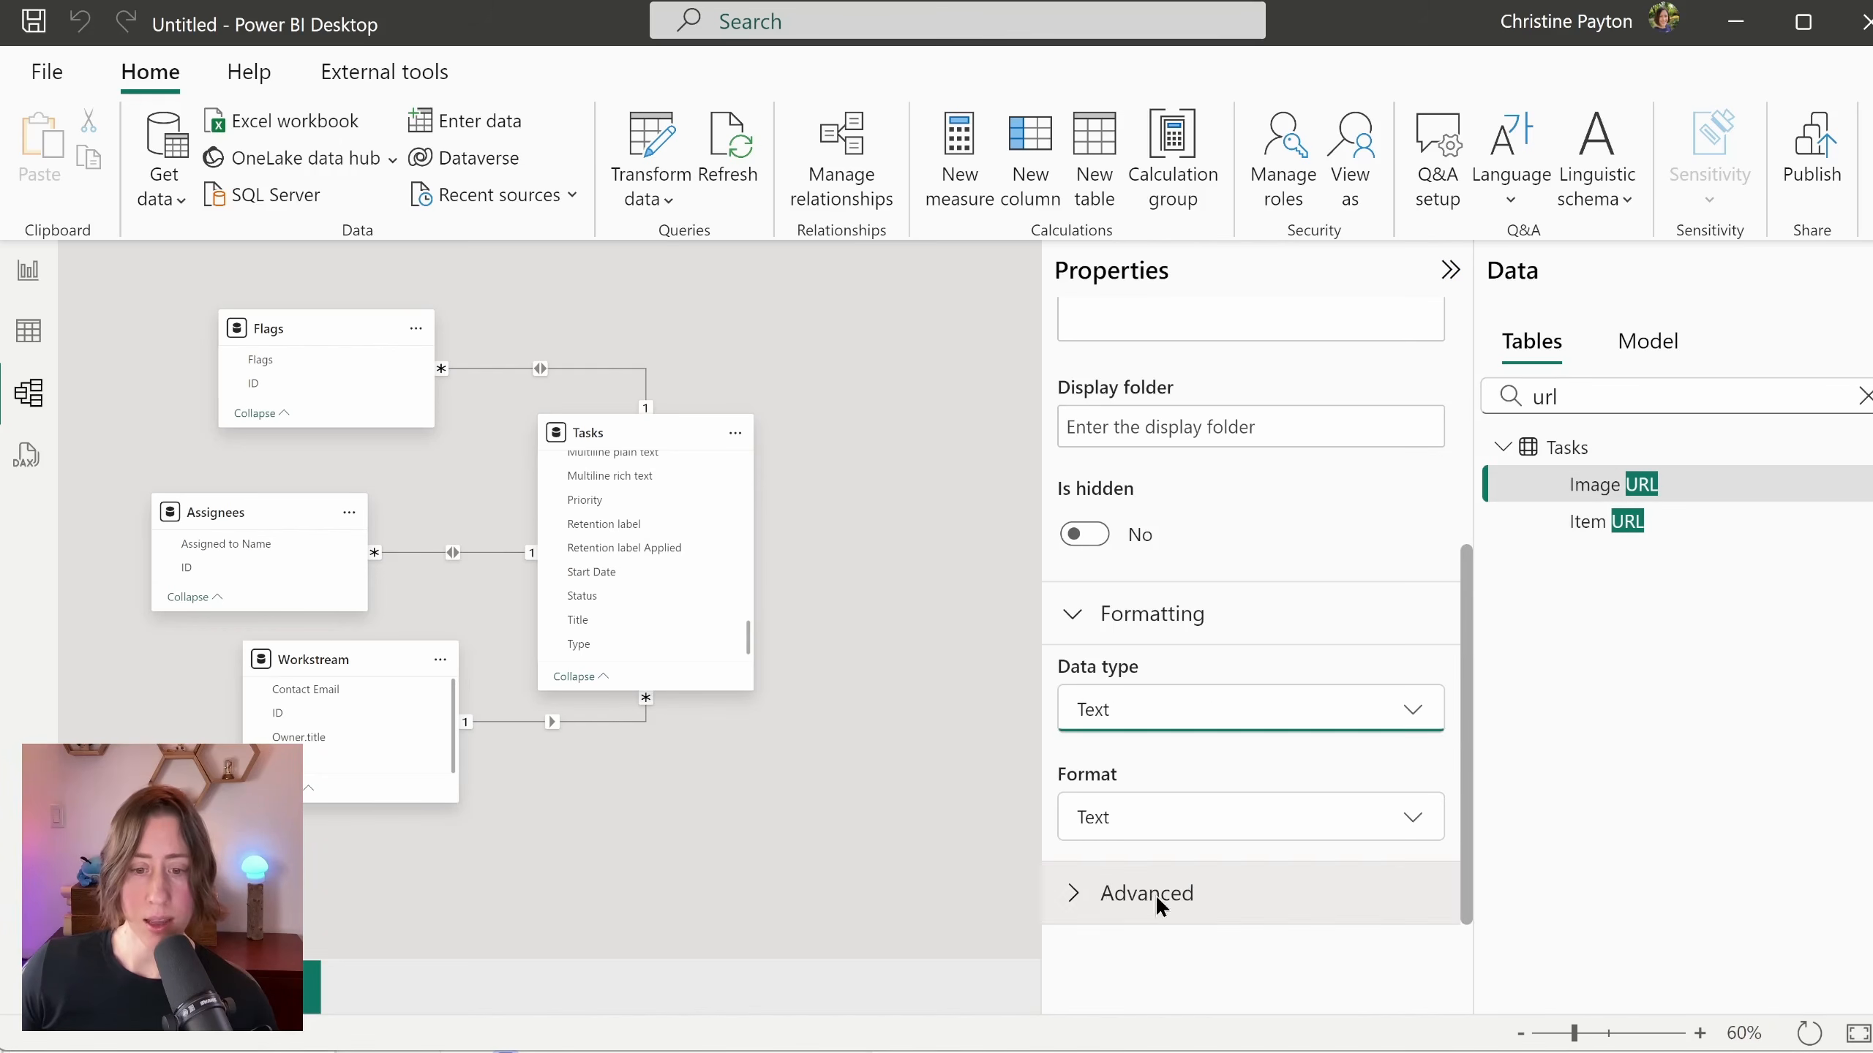
left_click(1161, 893)
scroll(1082, 656, "down", 5)
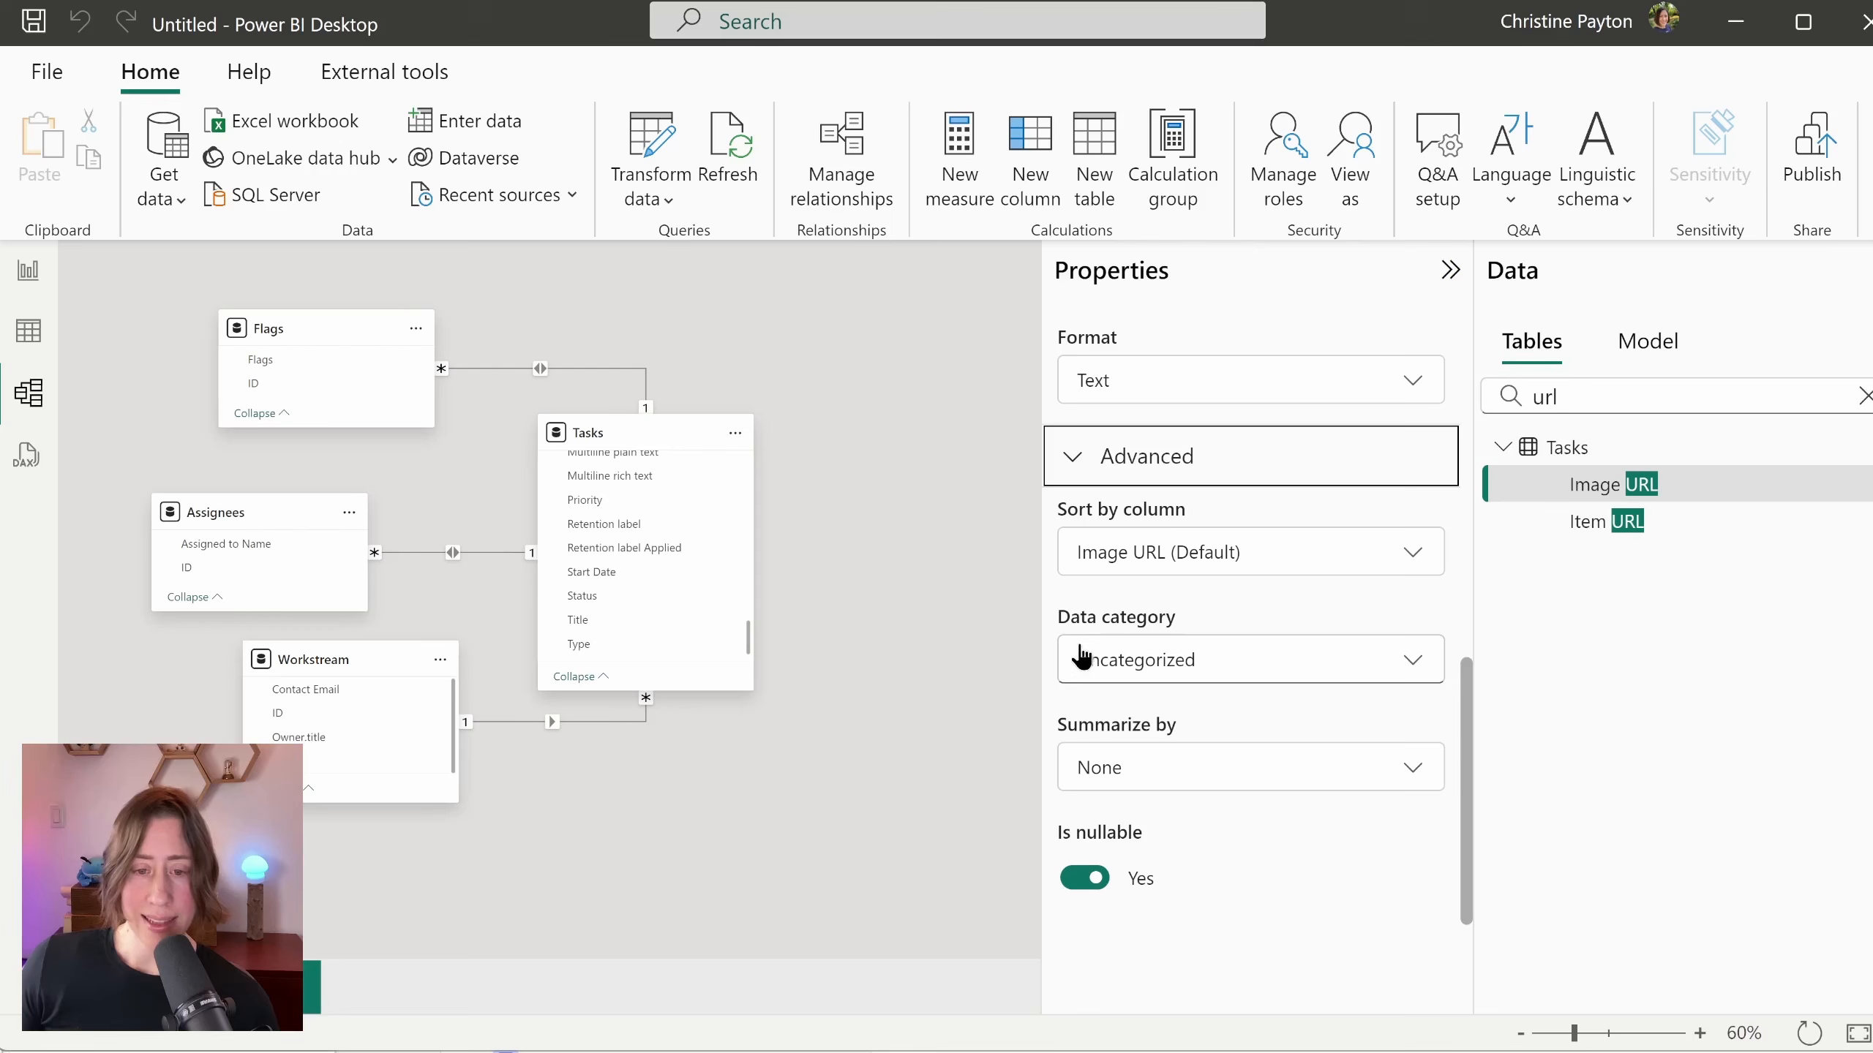
left_click(1159, 668)
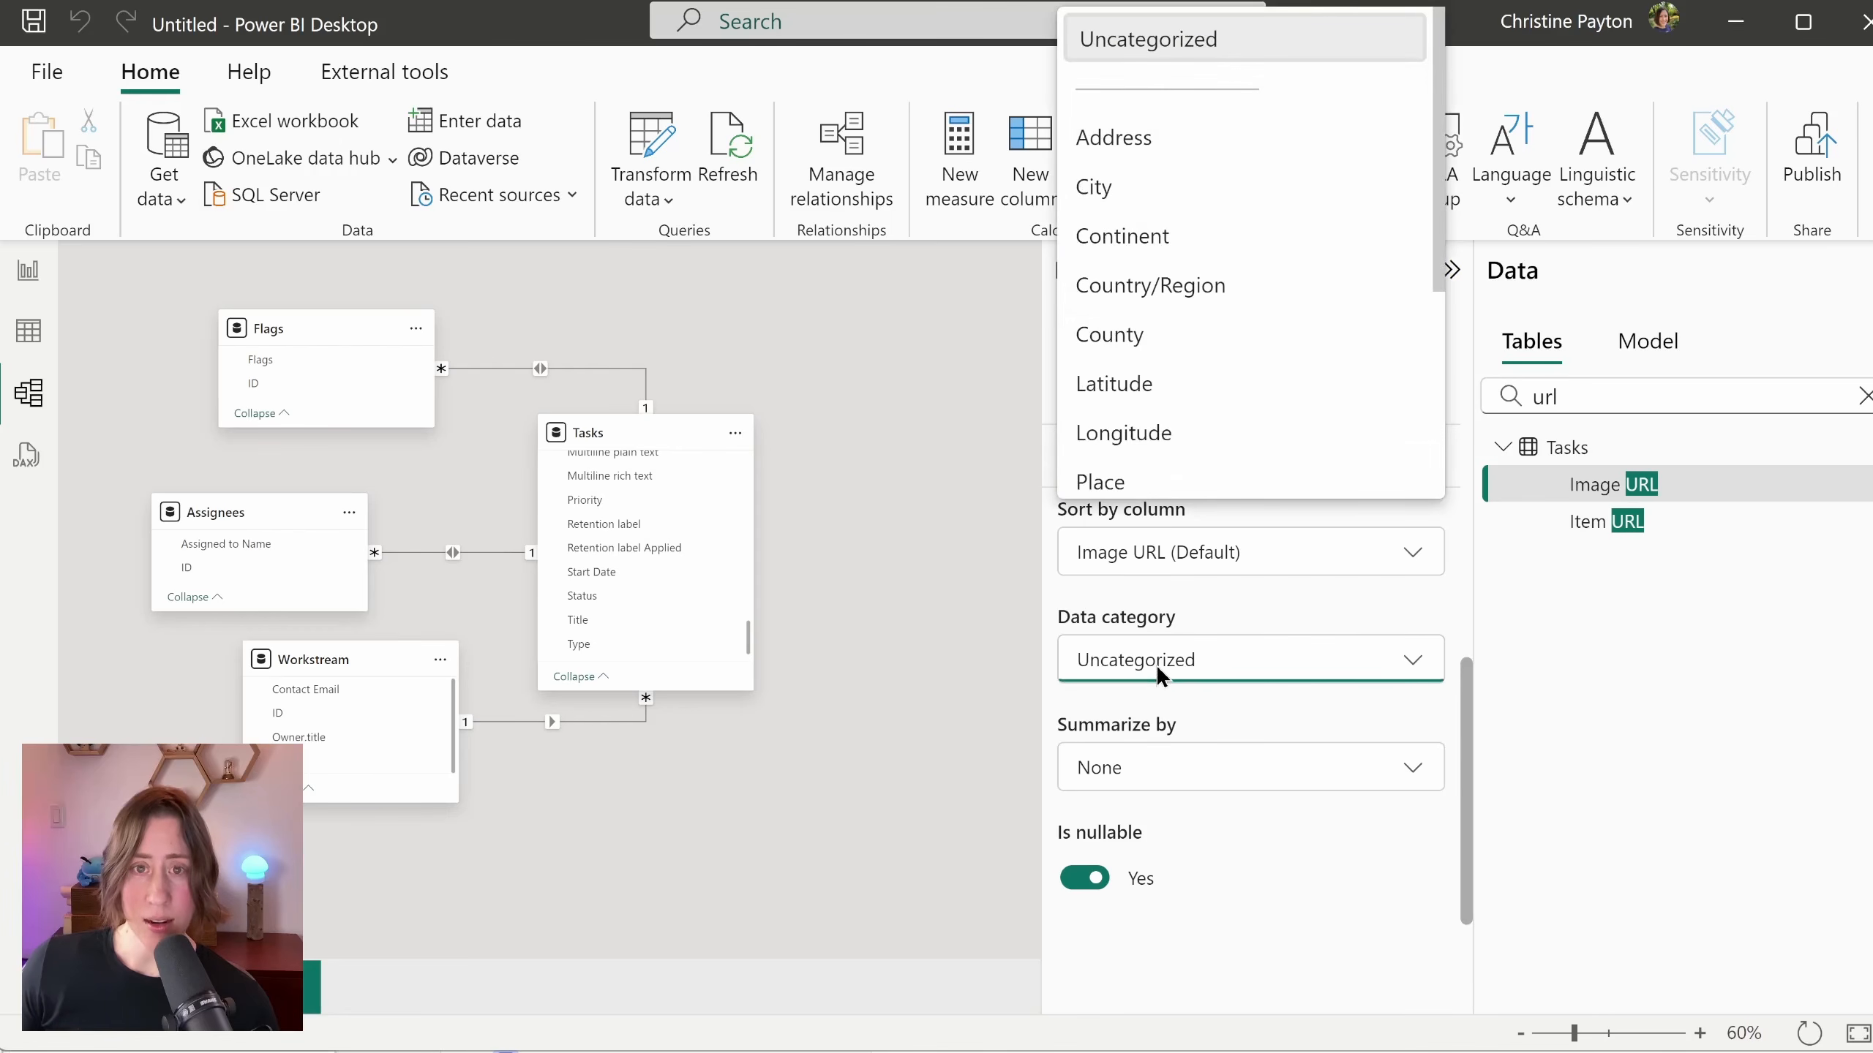
left_click_drag(1437, 205, 1431, 379)
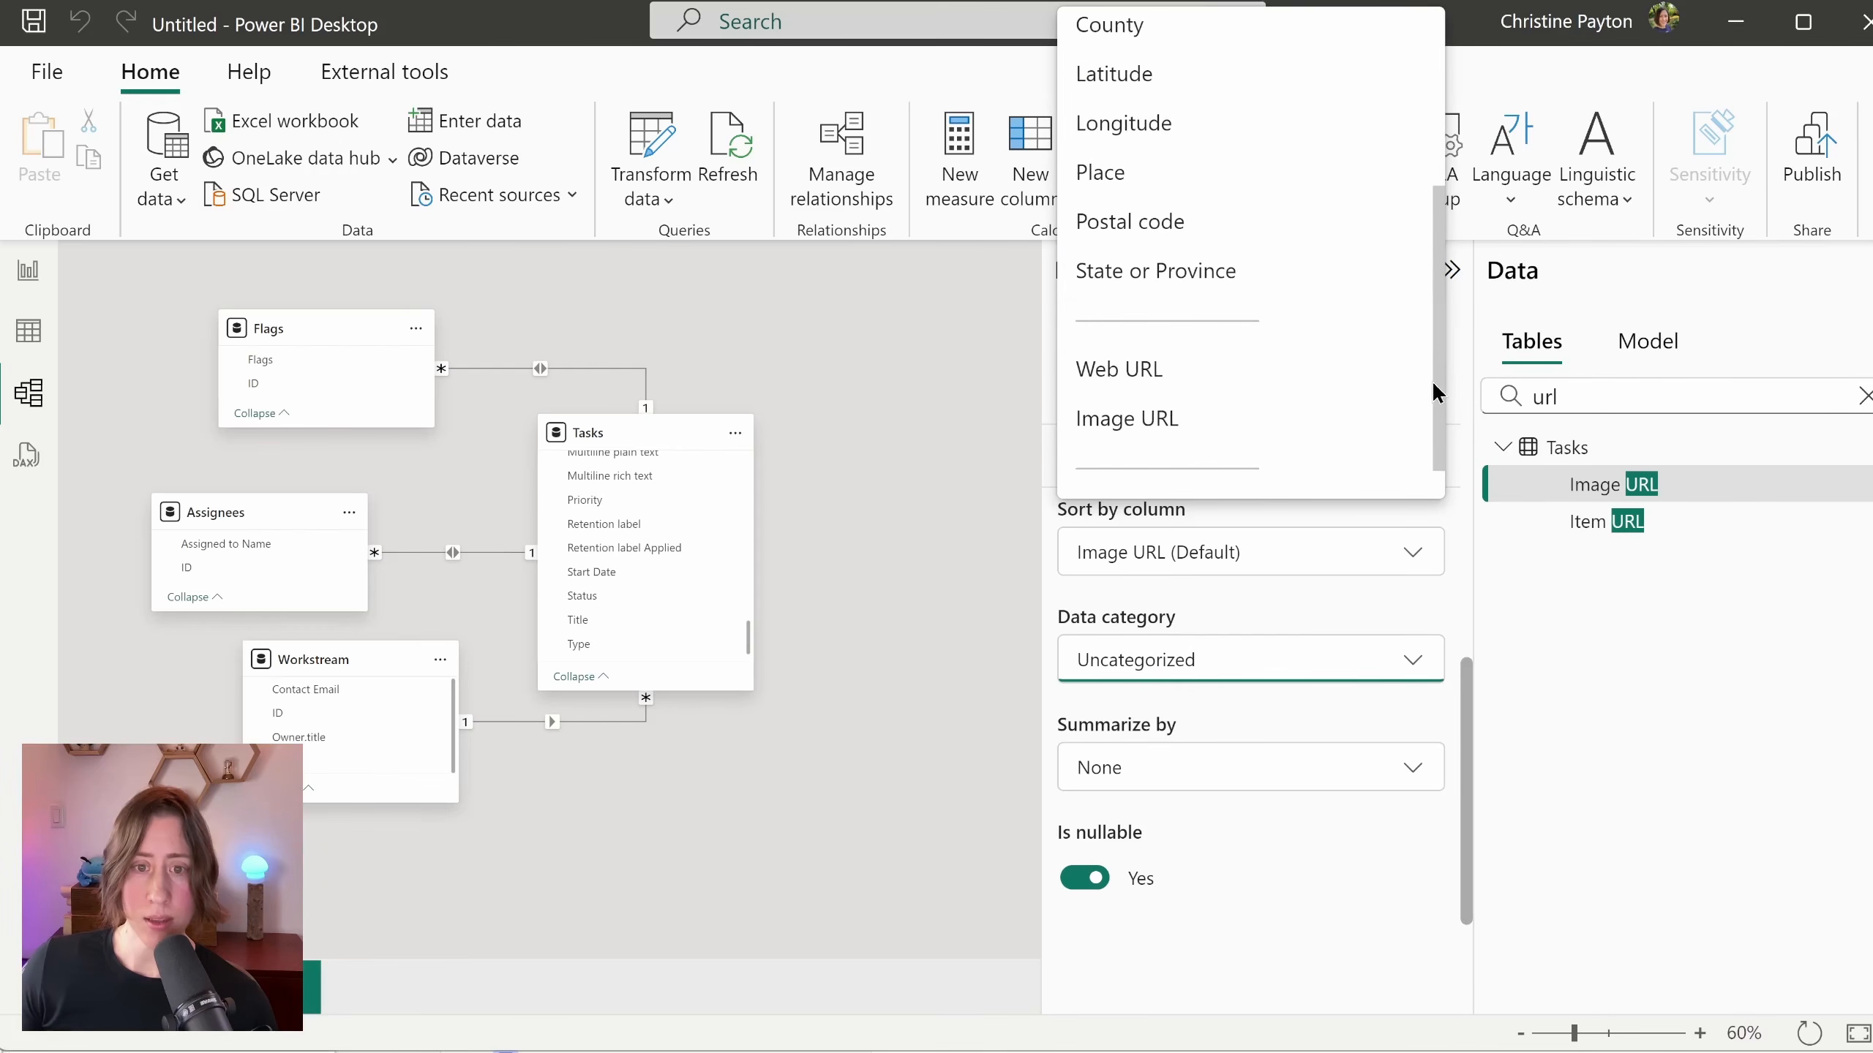
left_click(1141, 411)
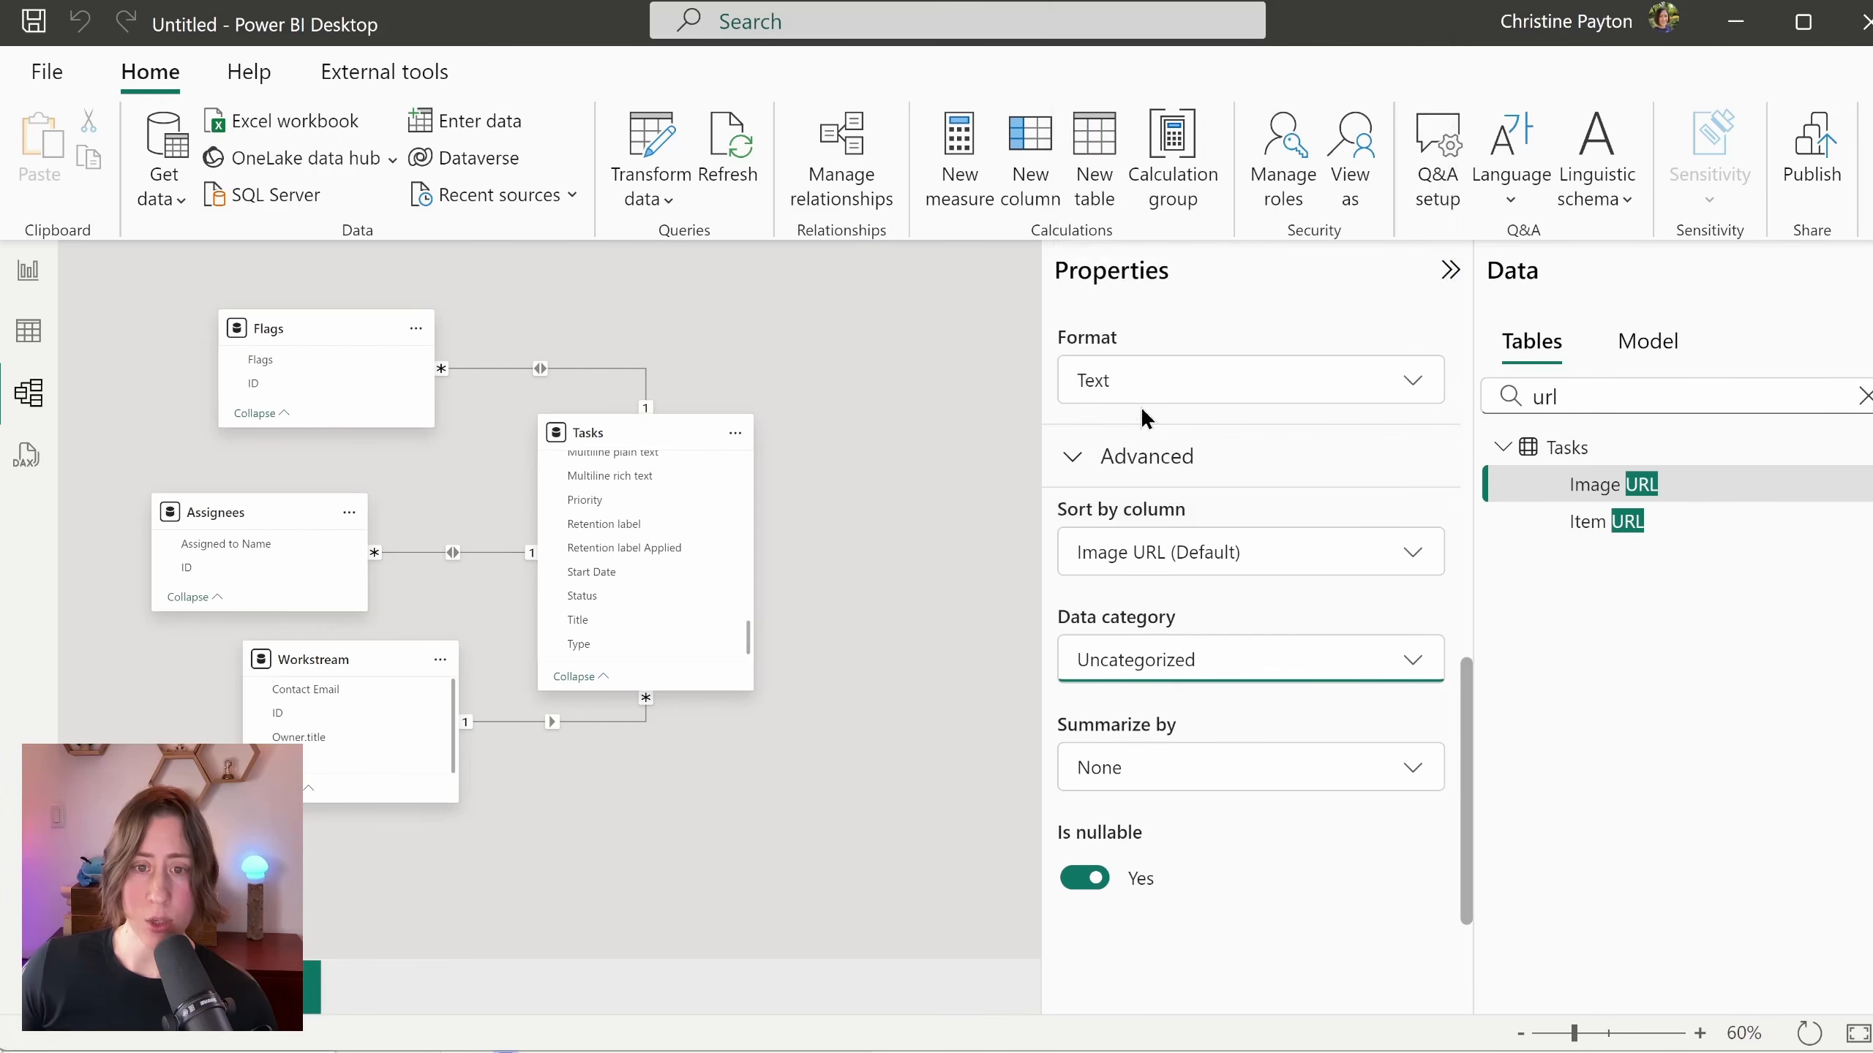
Step: Set the data category of the Tasks field Item URL to Web URL
left_click(1715, 540)
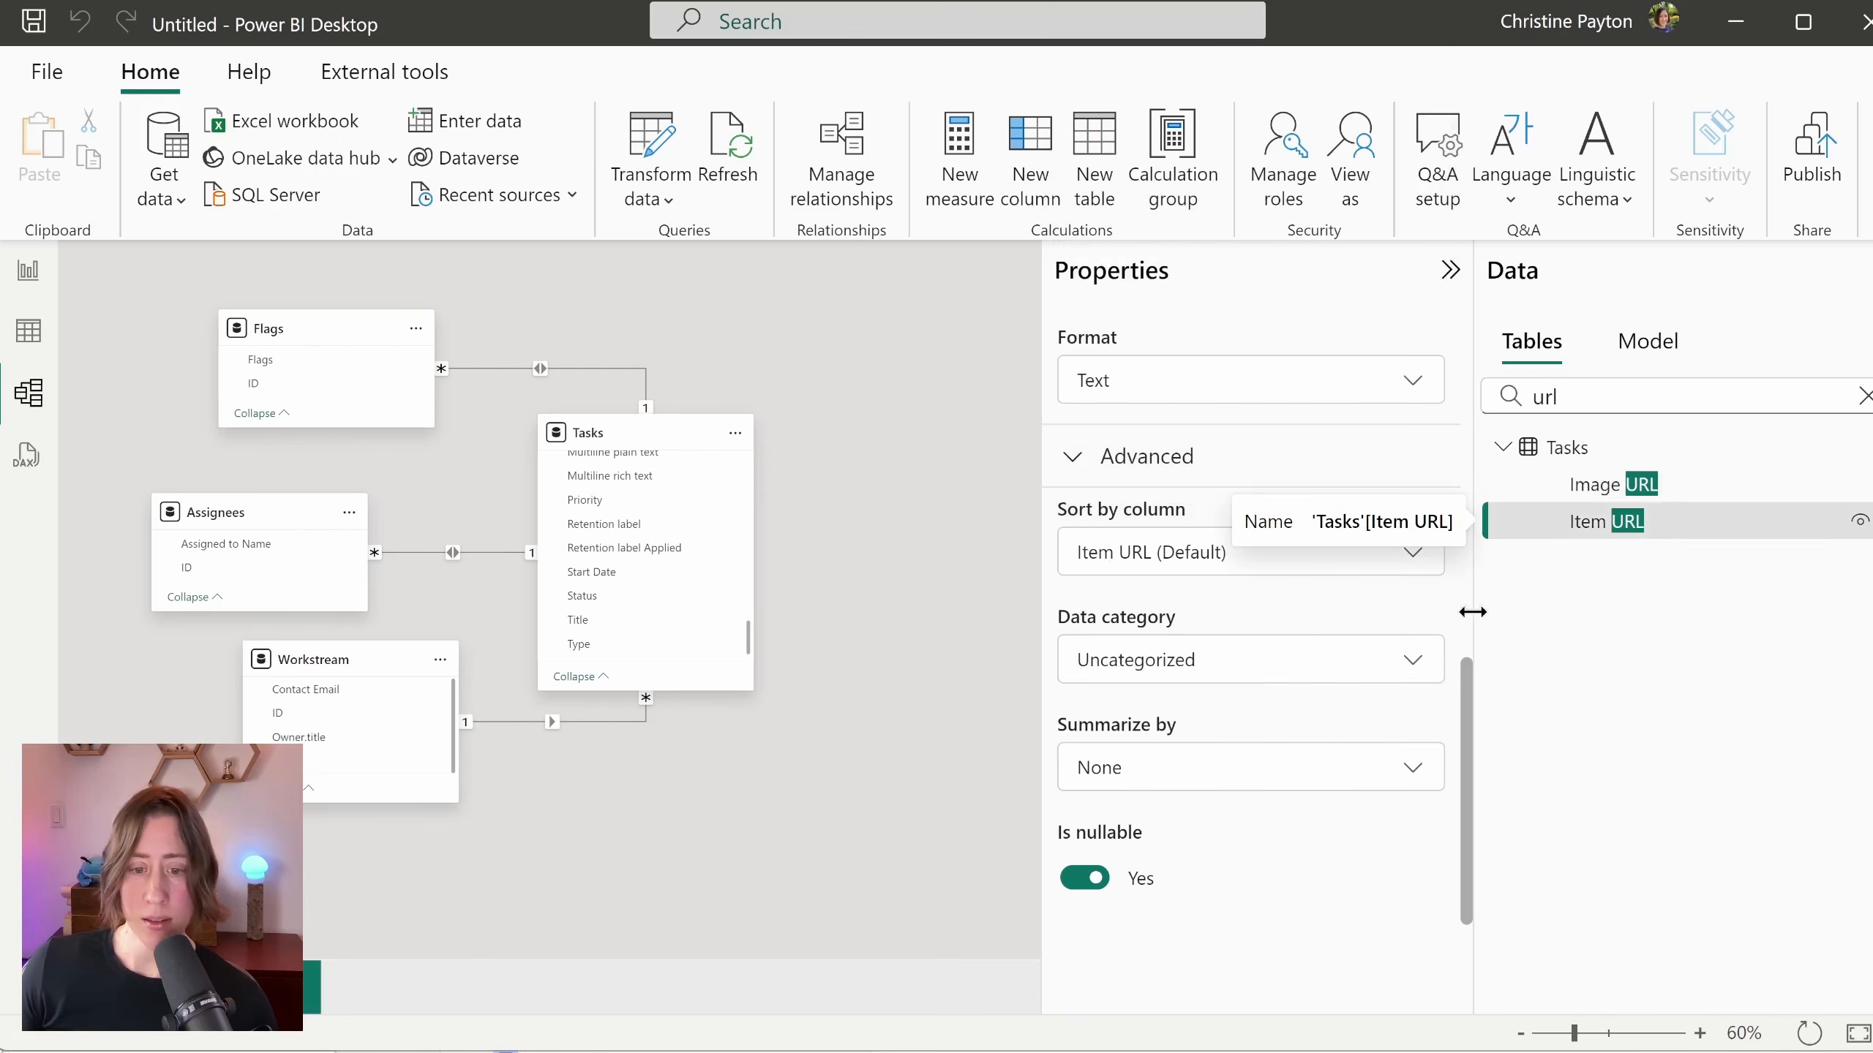
left_click(1372, 665)
scroll(1342, 288, "down", 3)
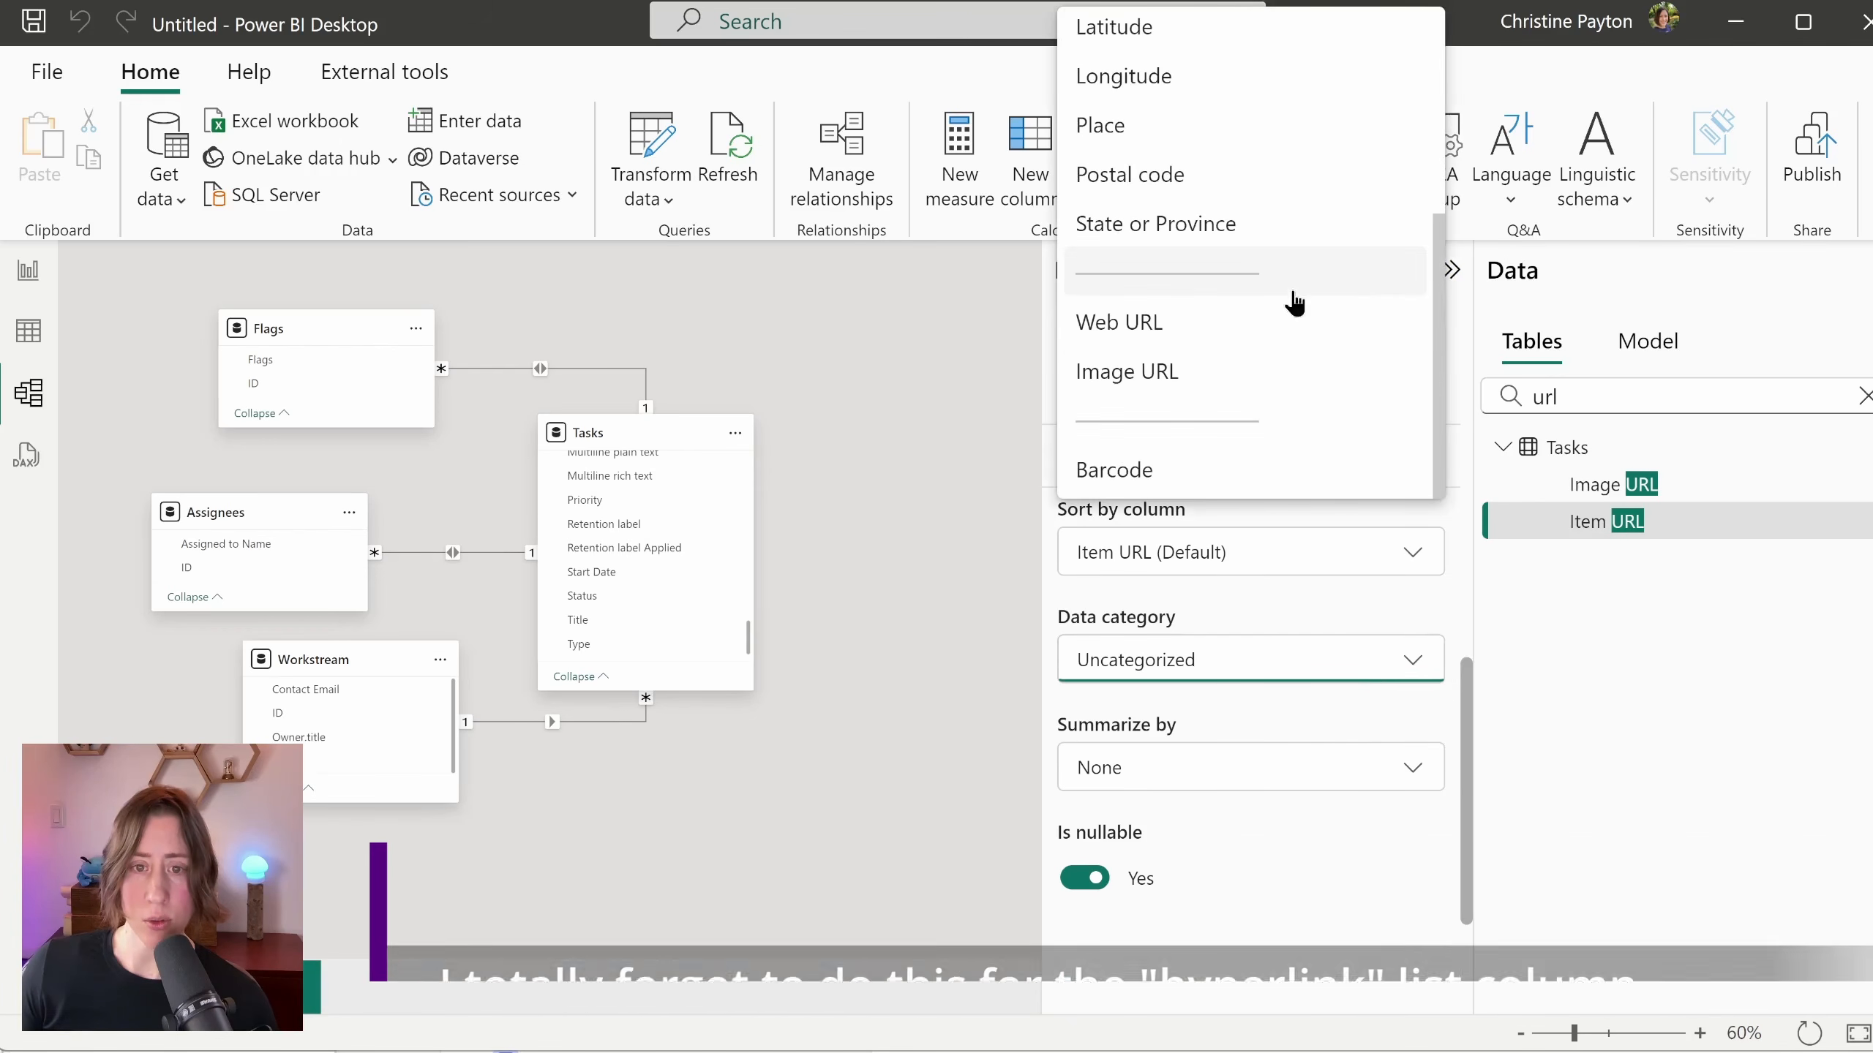
left_click(1152, 322)
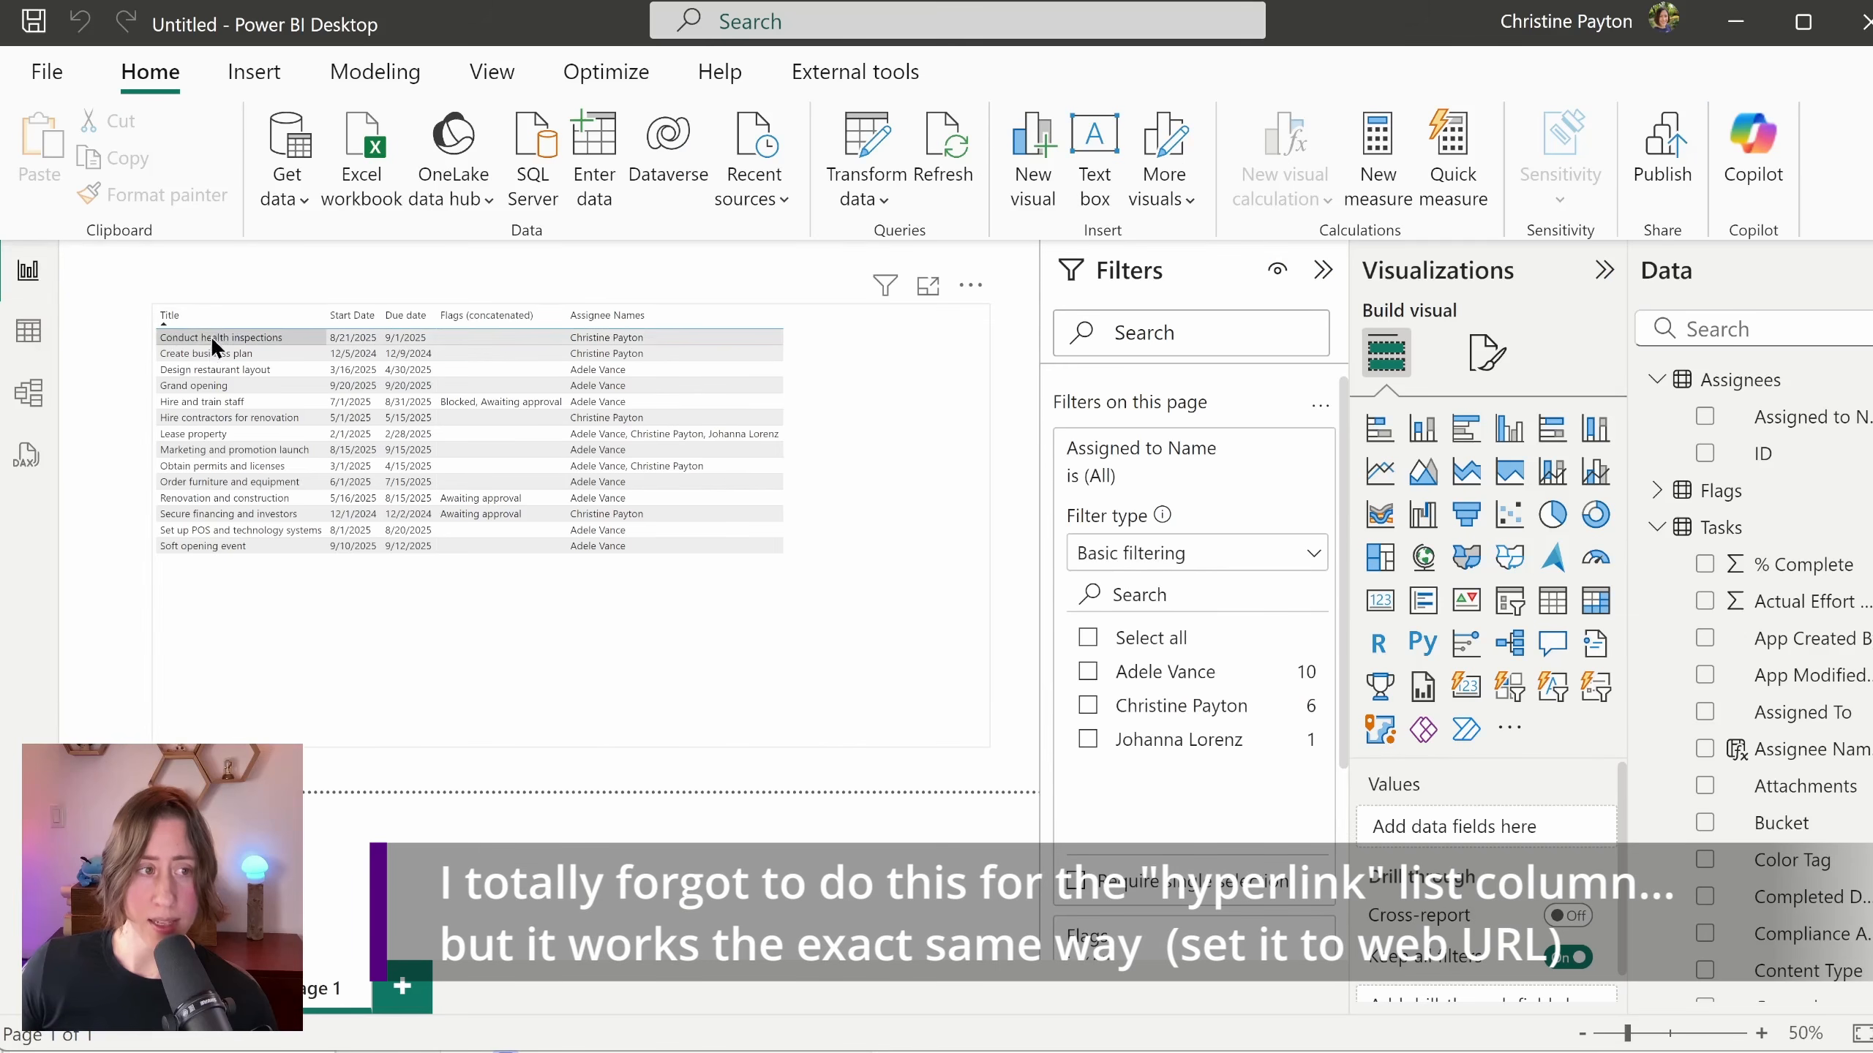
Step: Apply Web URL conditional formatting based on Item URL to the table visual's Title column, and test the Conduct health inspections link
left_click(904, 406)
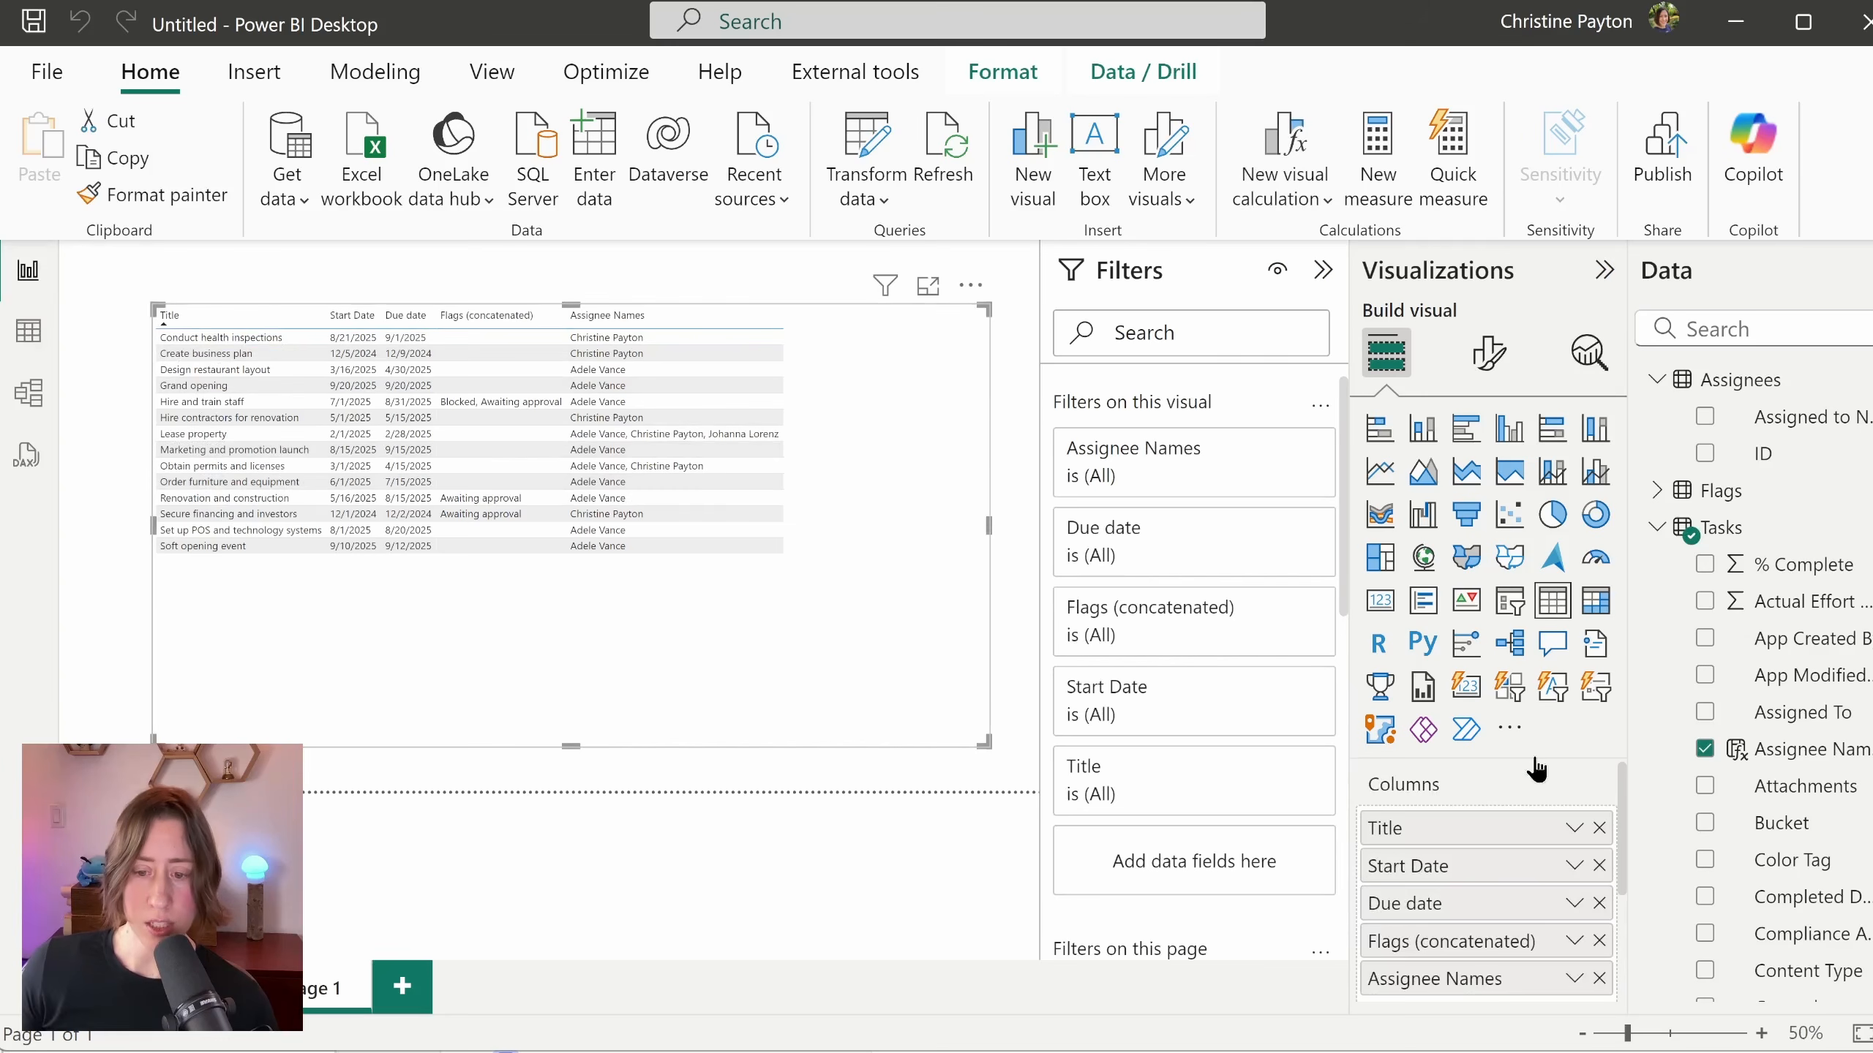
left_click(1575, 828)
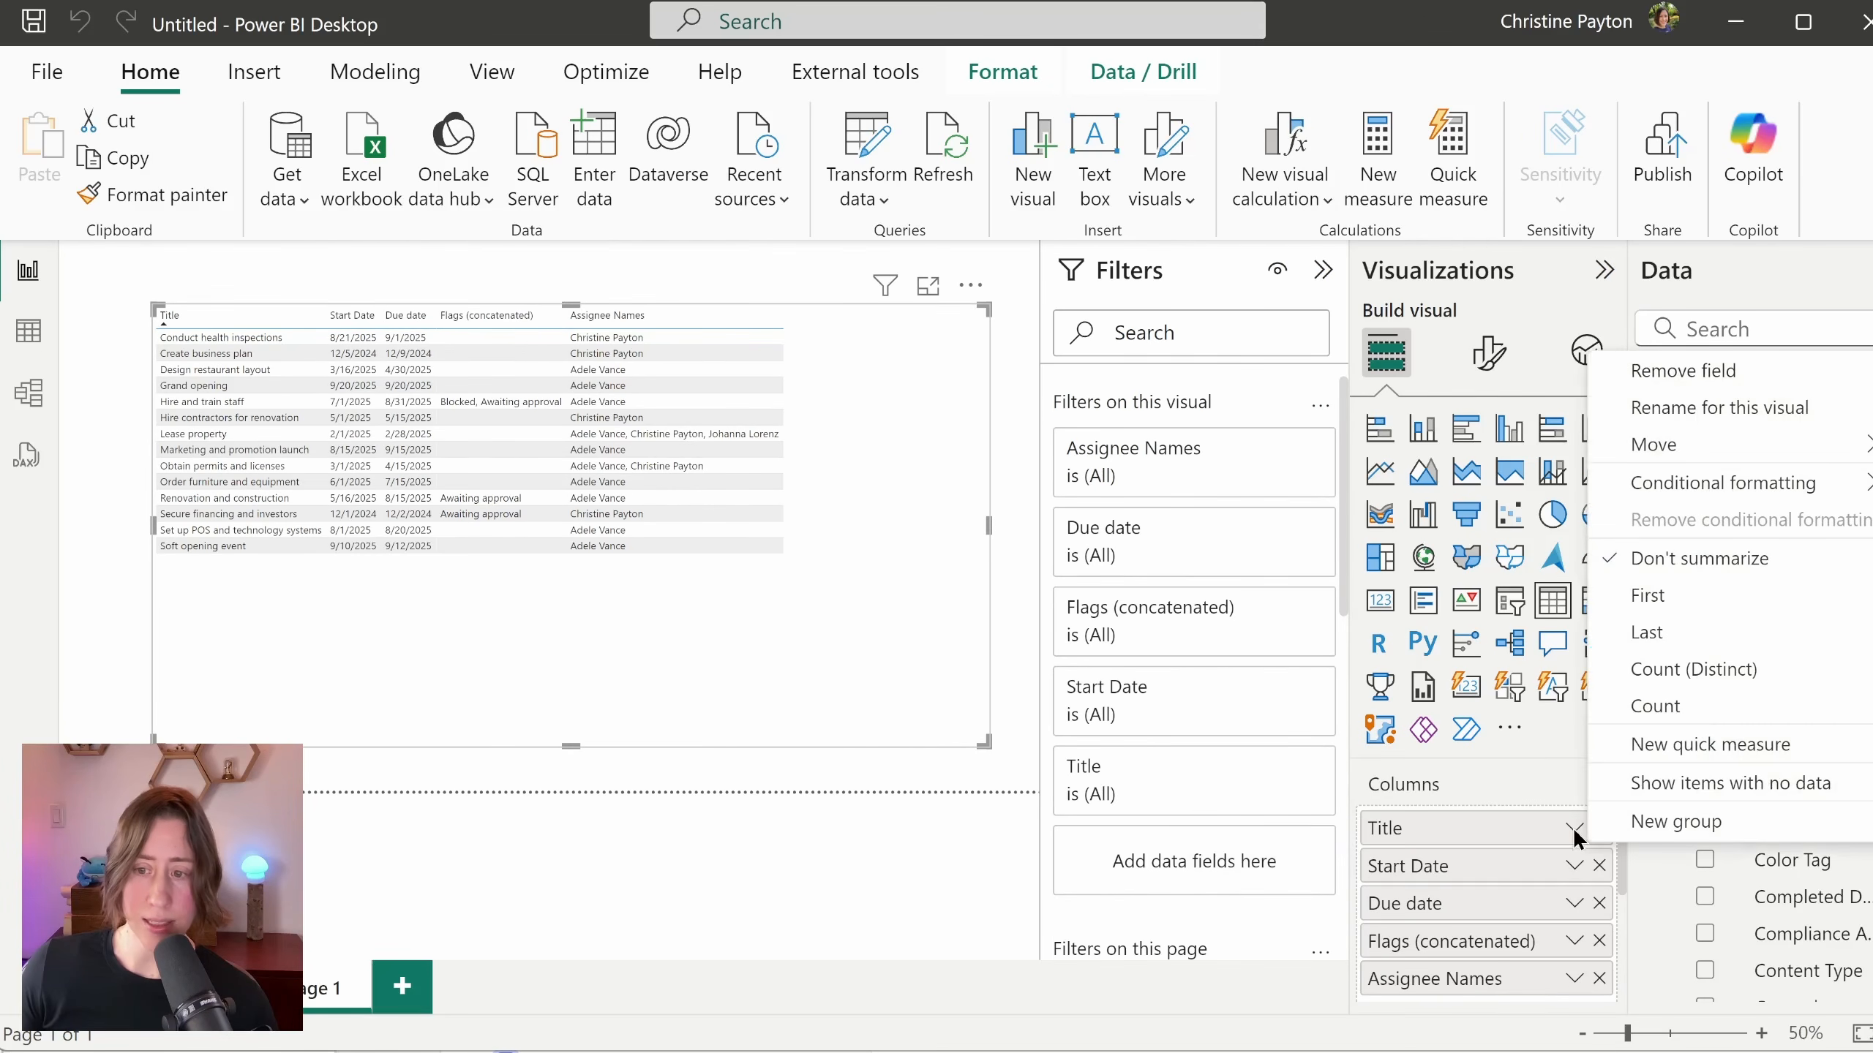
mouse_move(1674, 484)
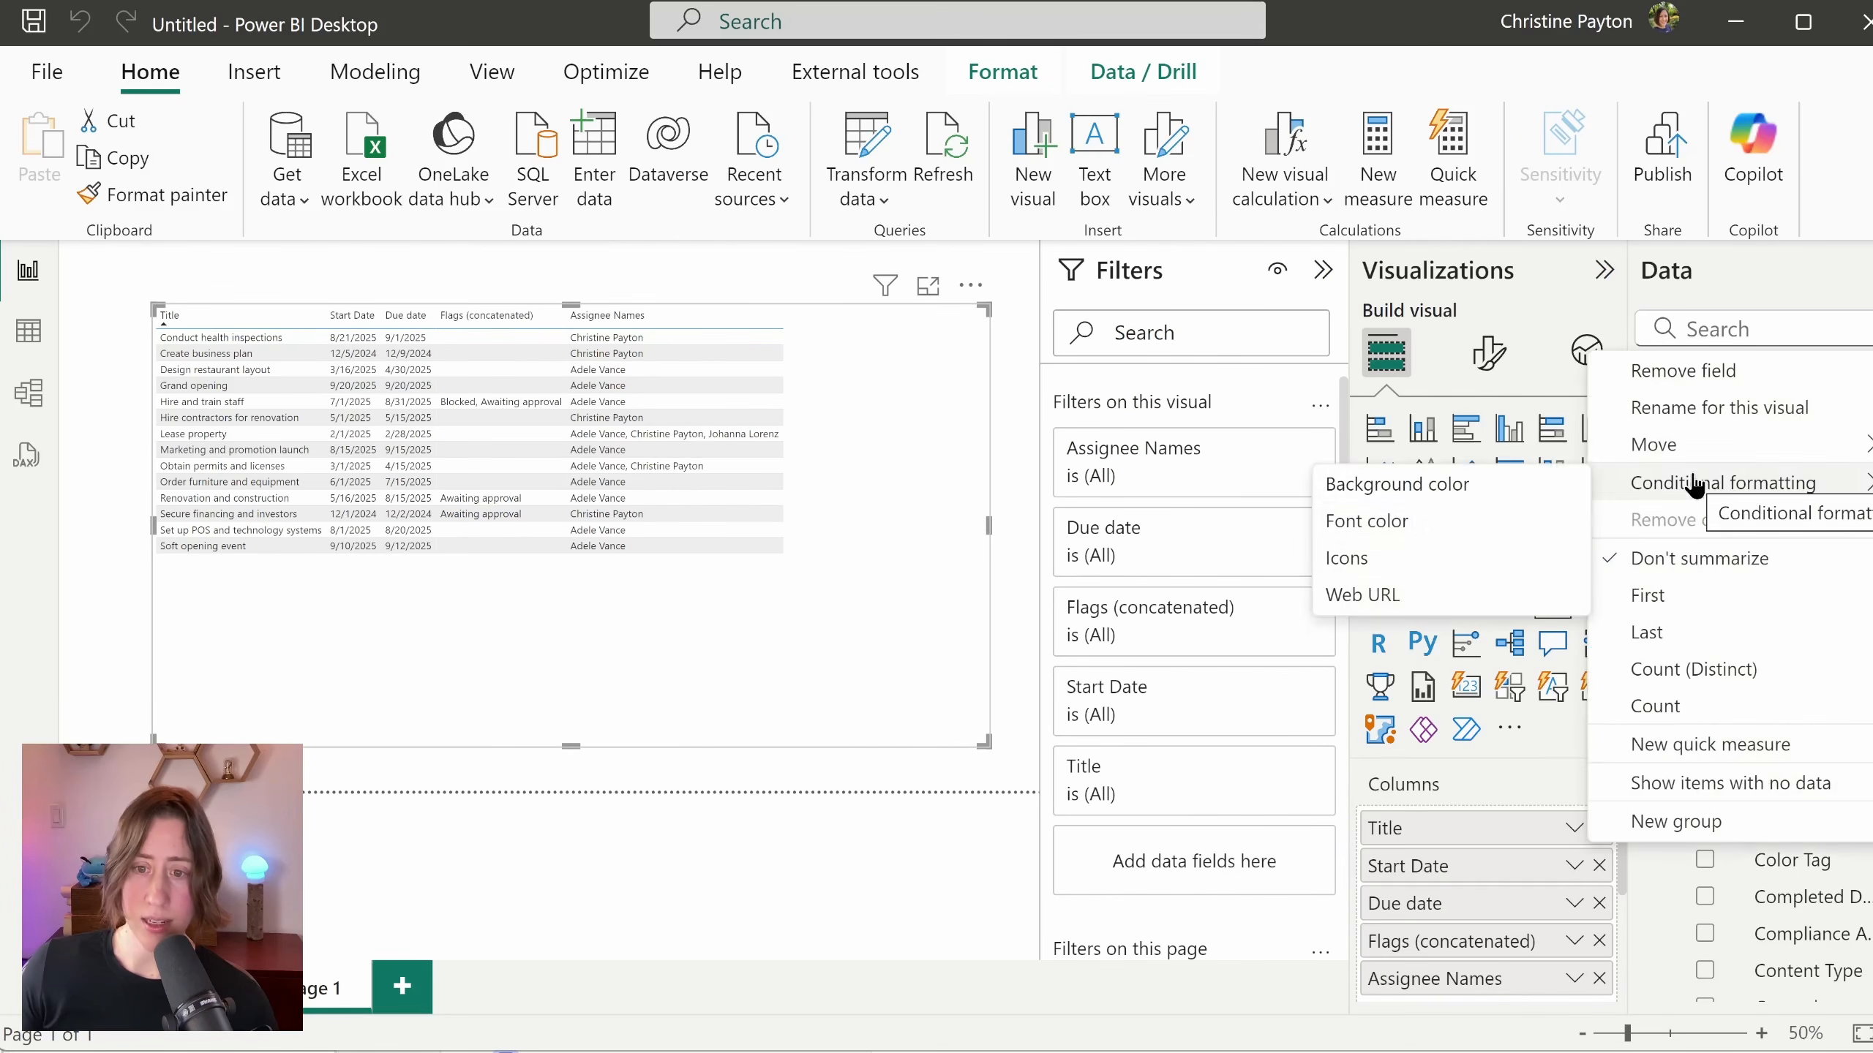
left_click(1372, 597)
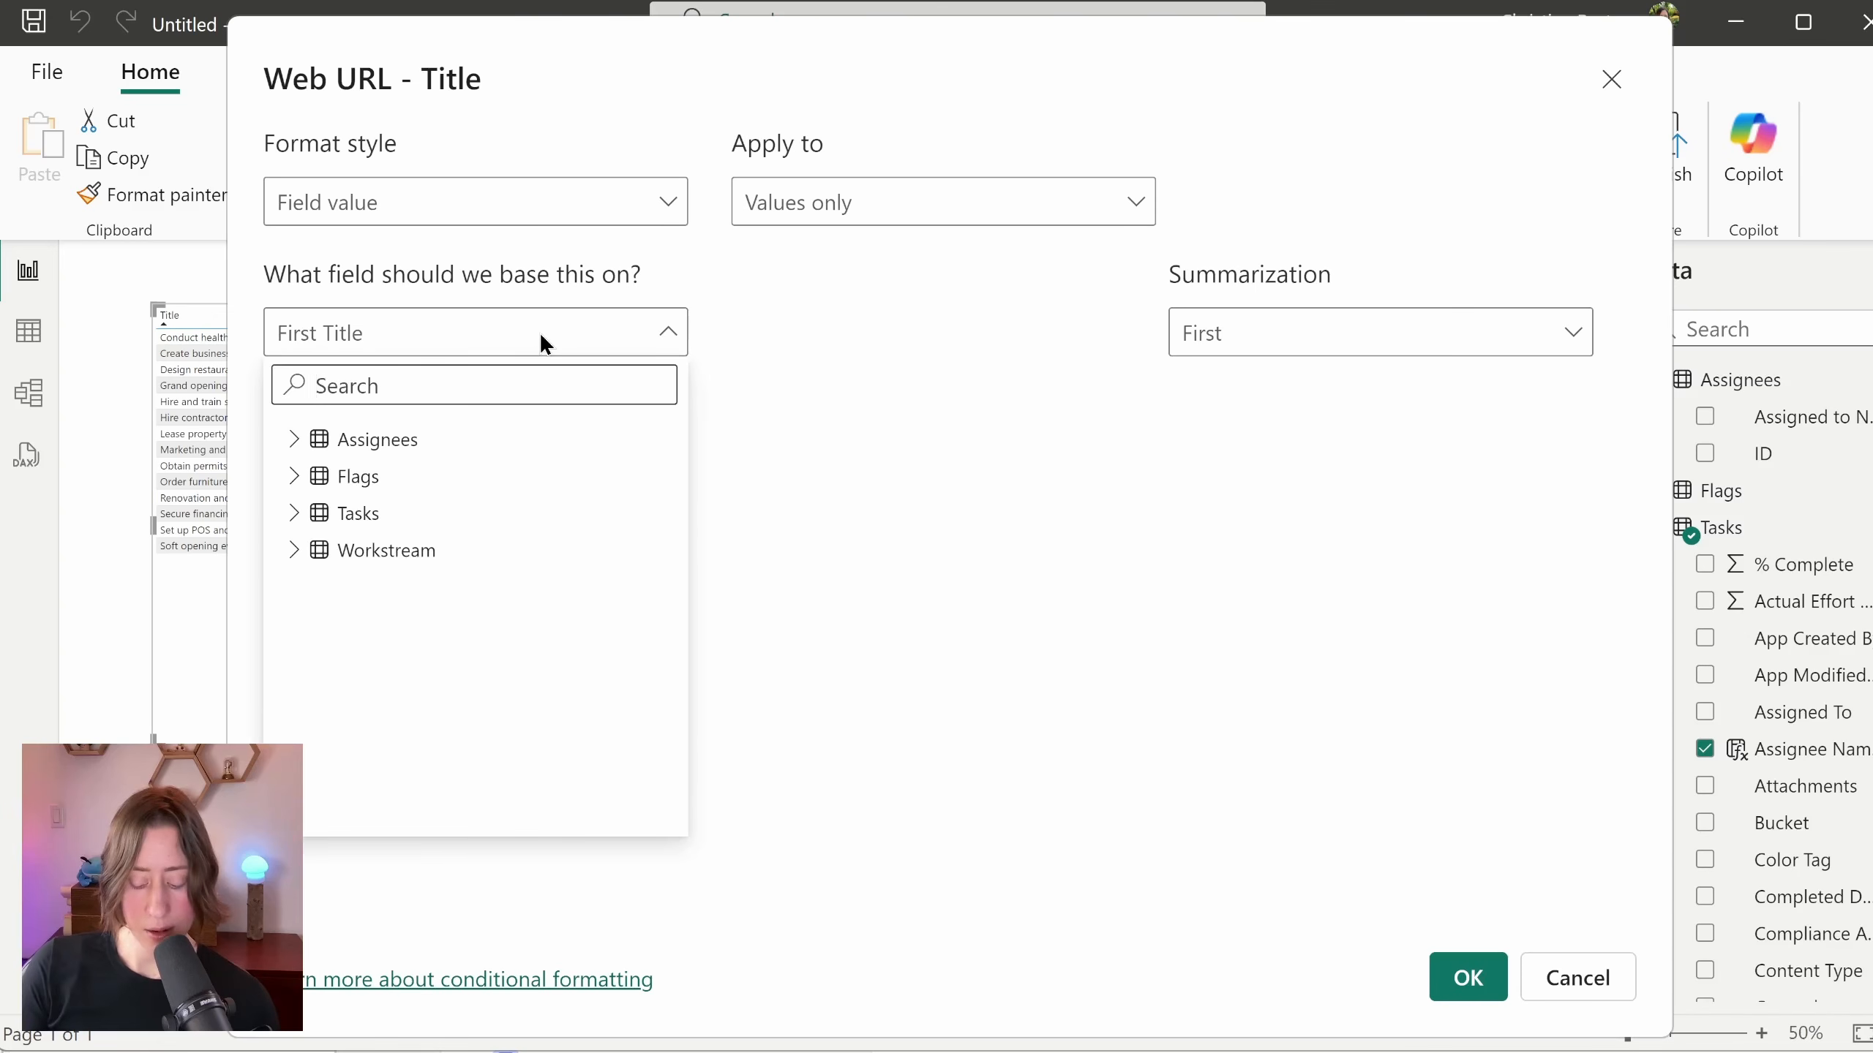
type("url")
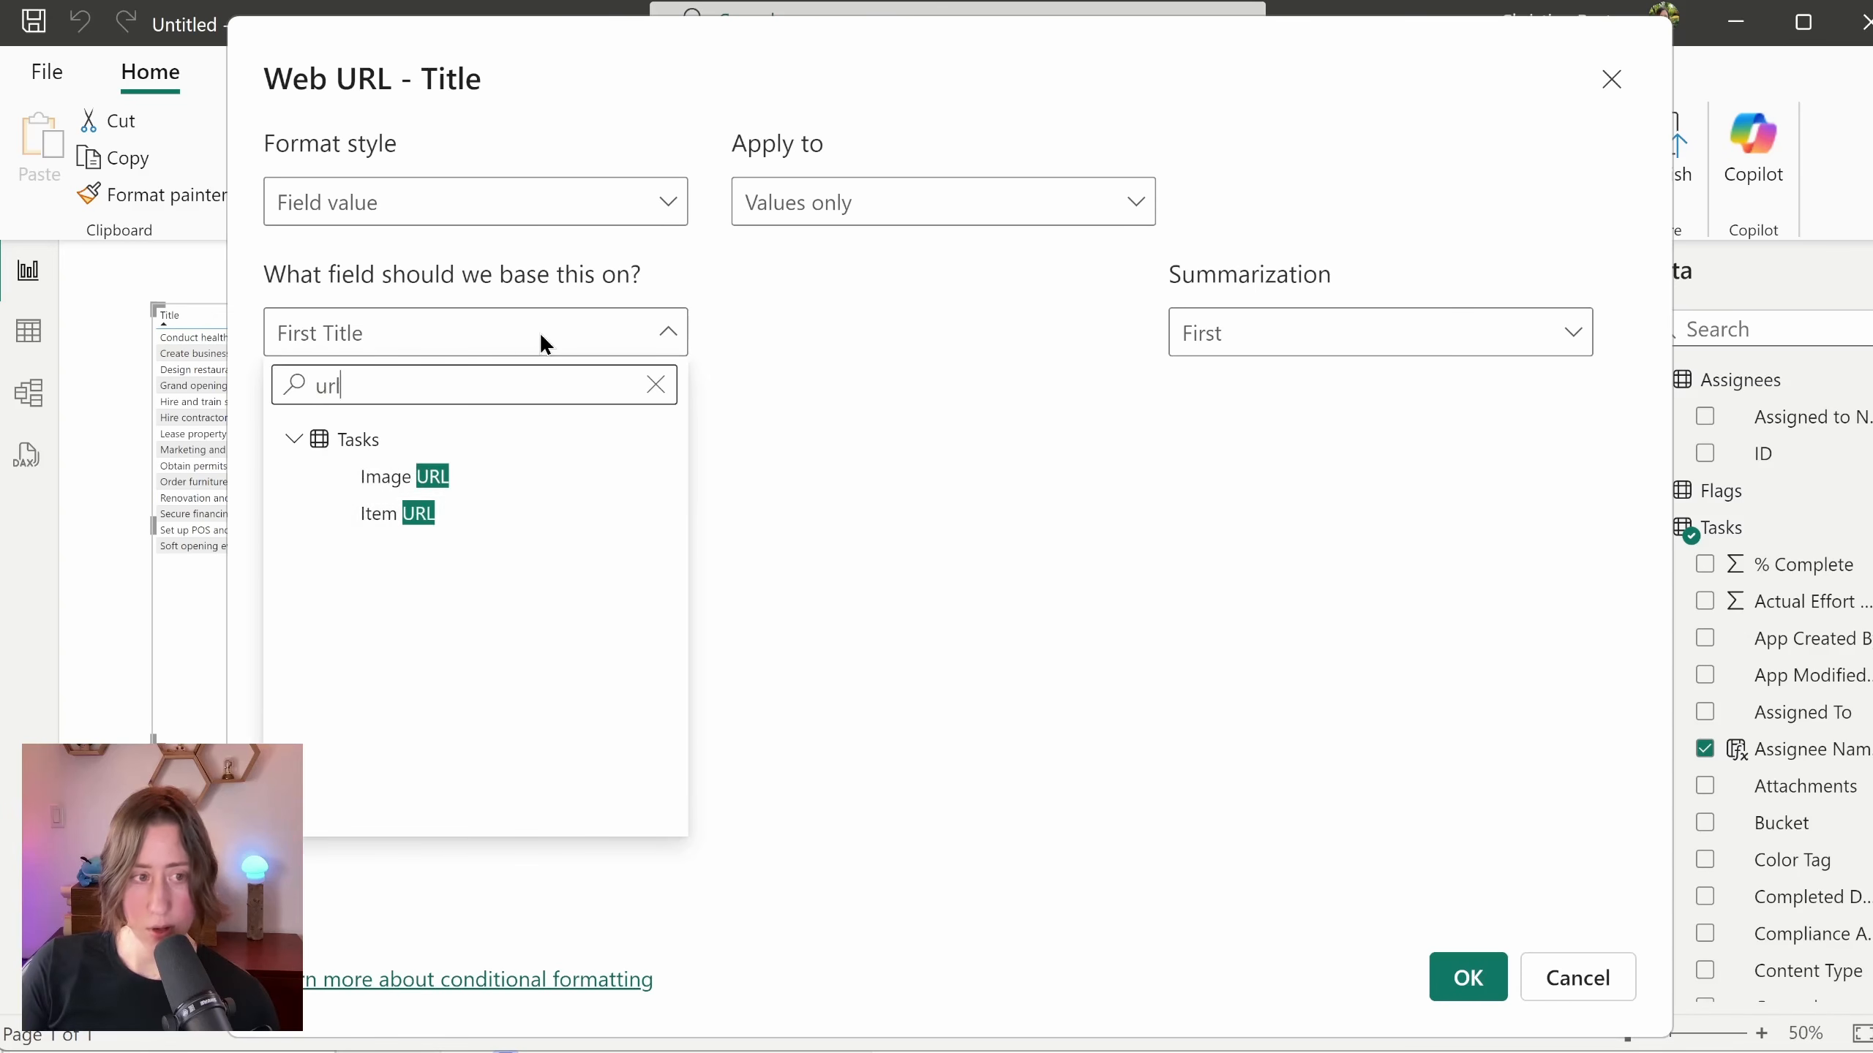
left_click(509, 513)
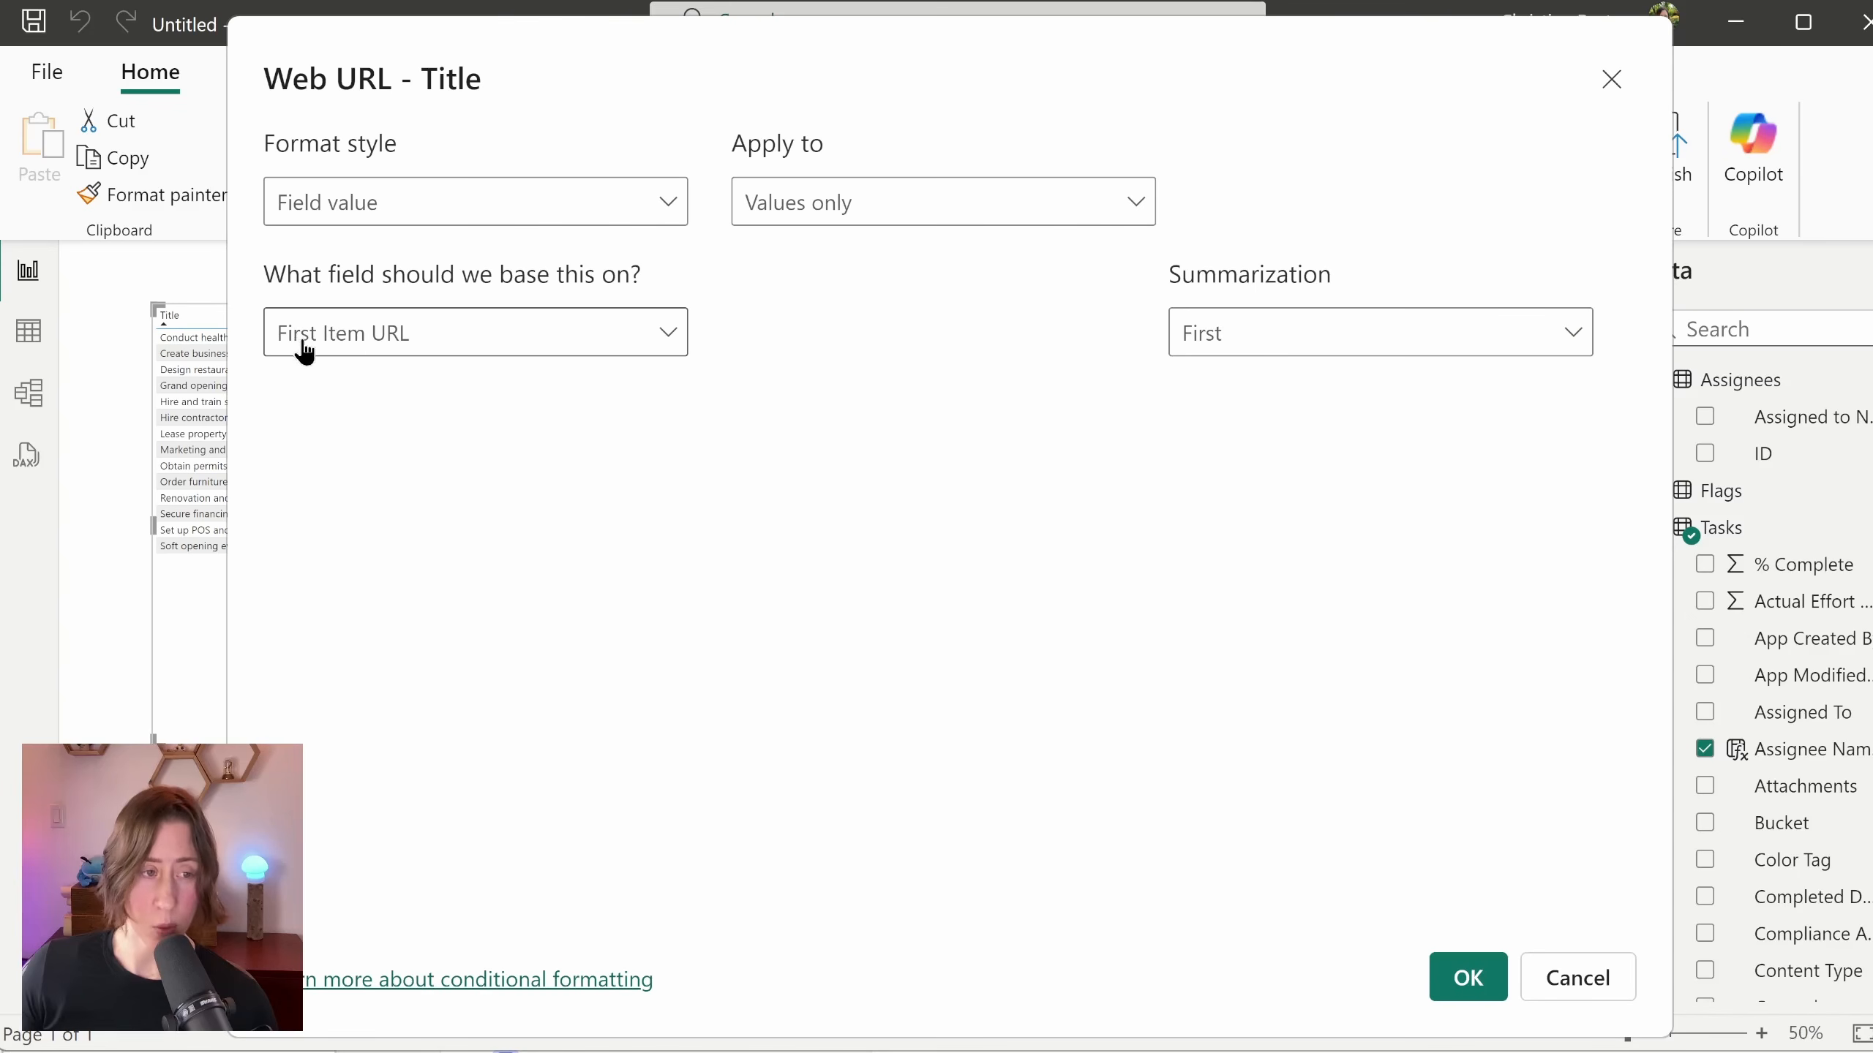
left_click(1468, 983)
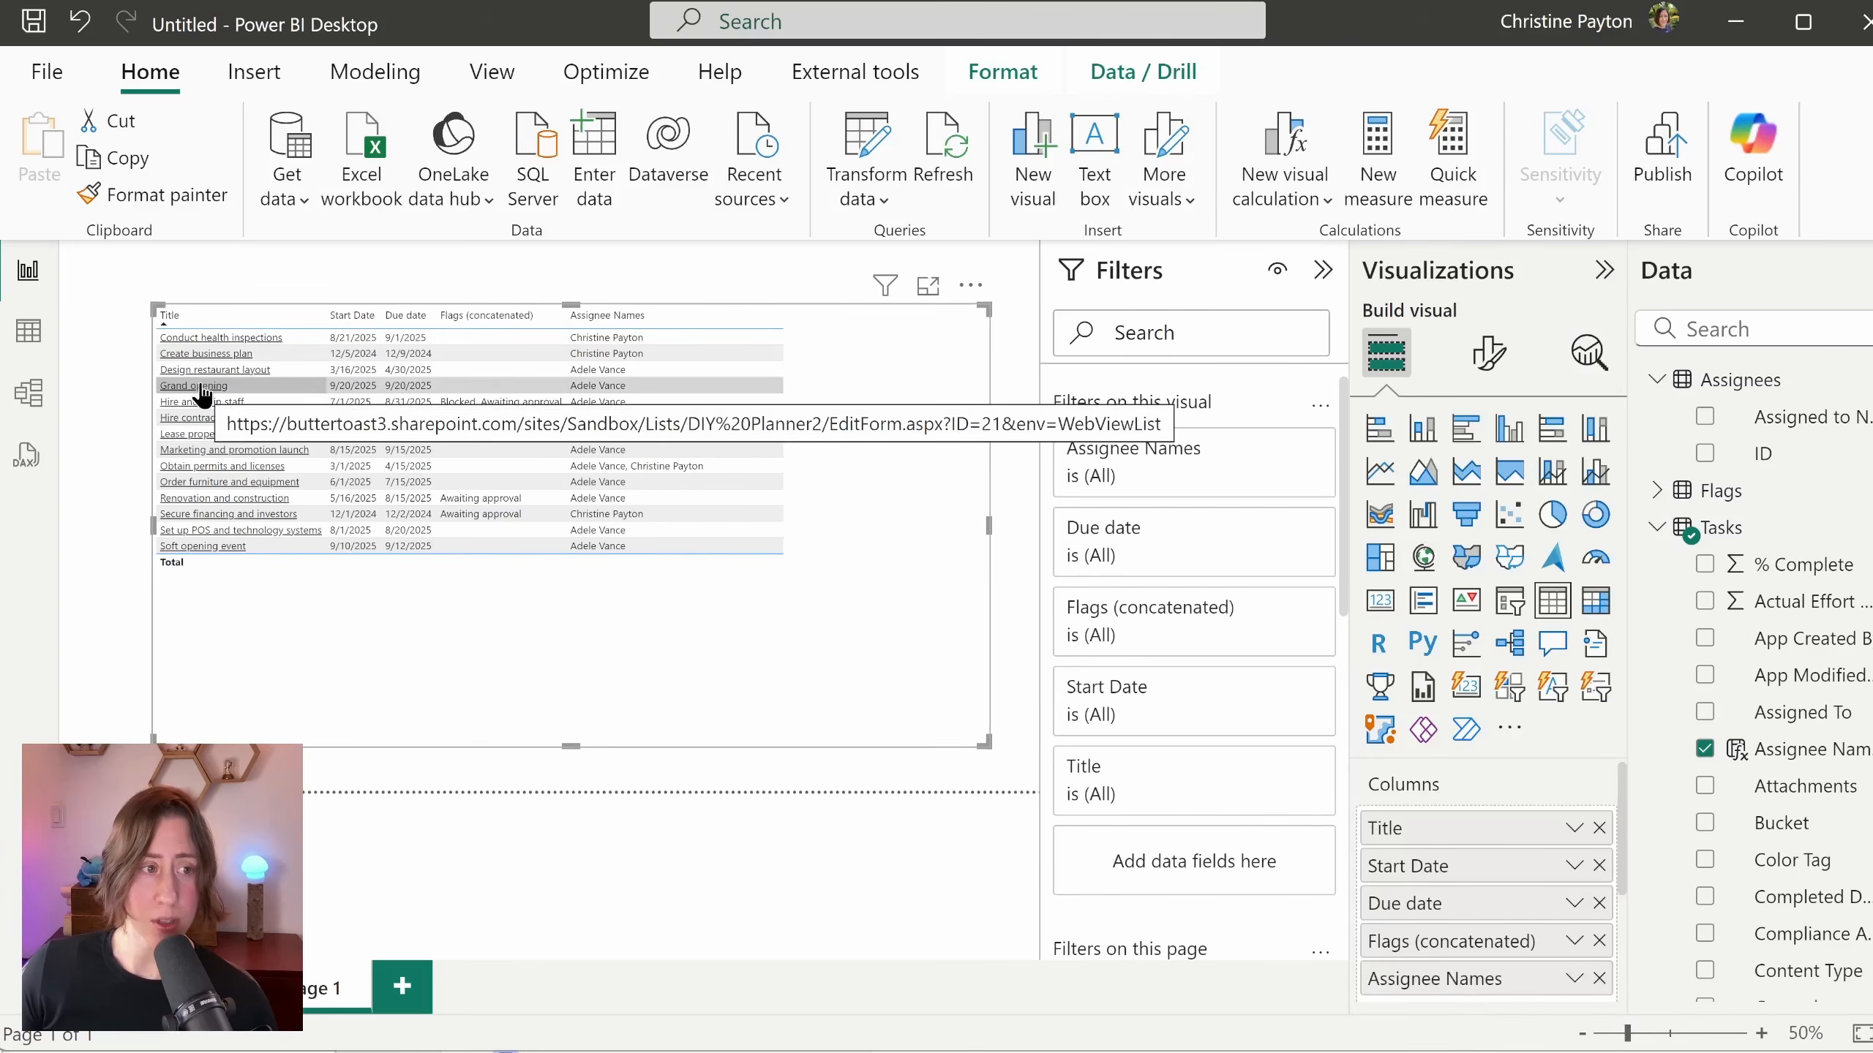
left_click(211, 340)
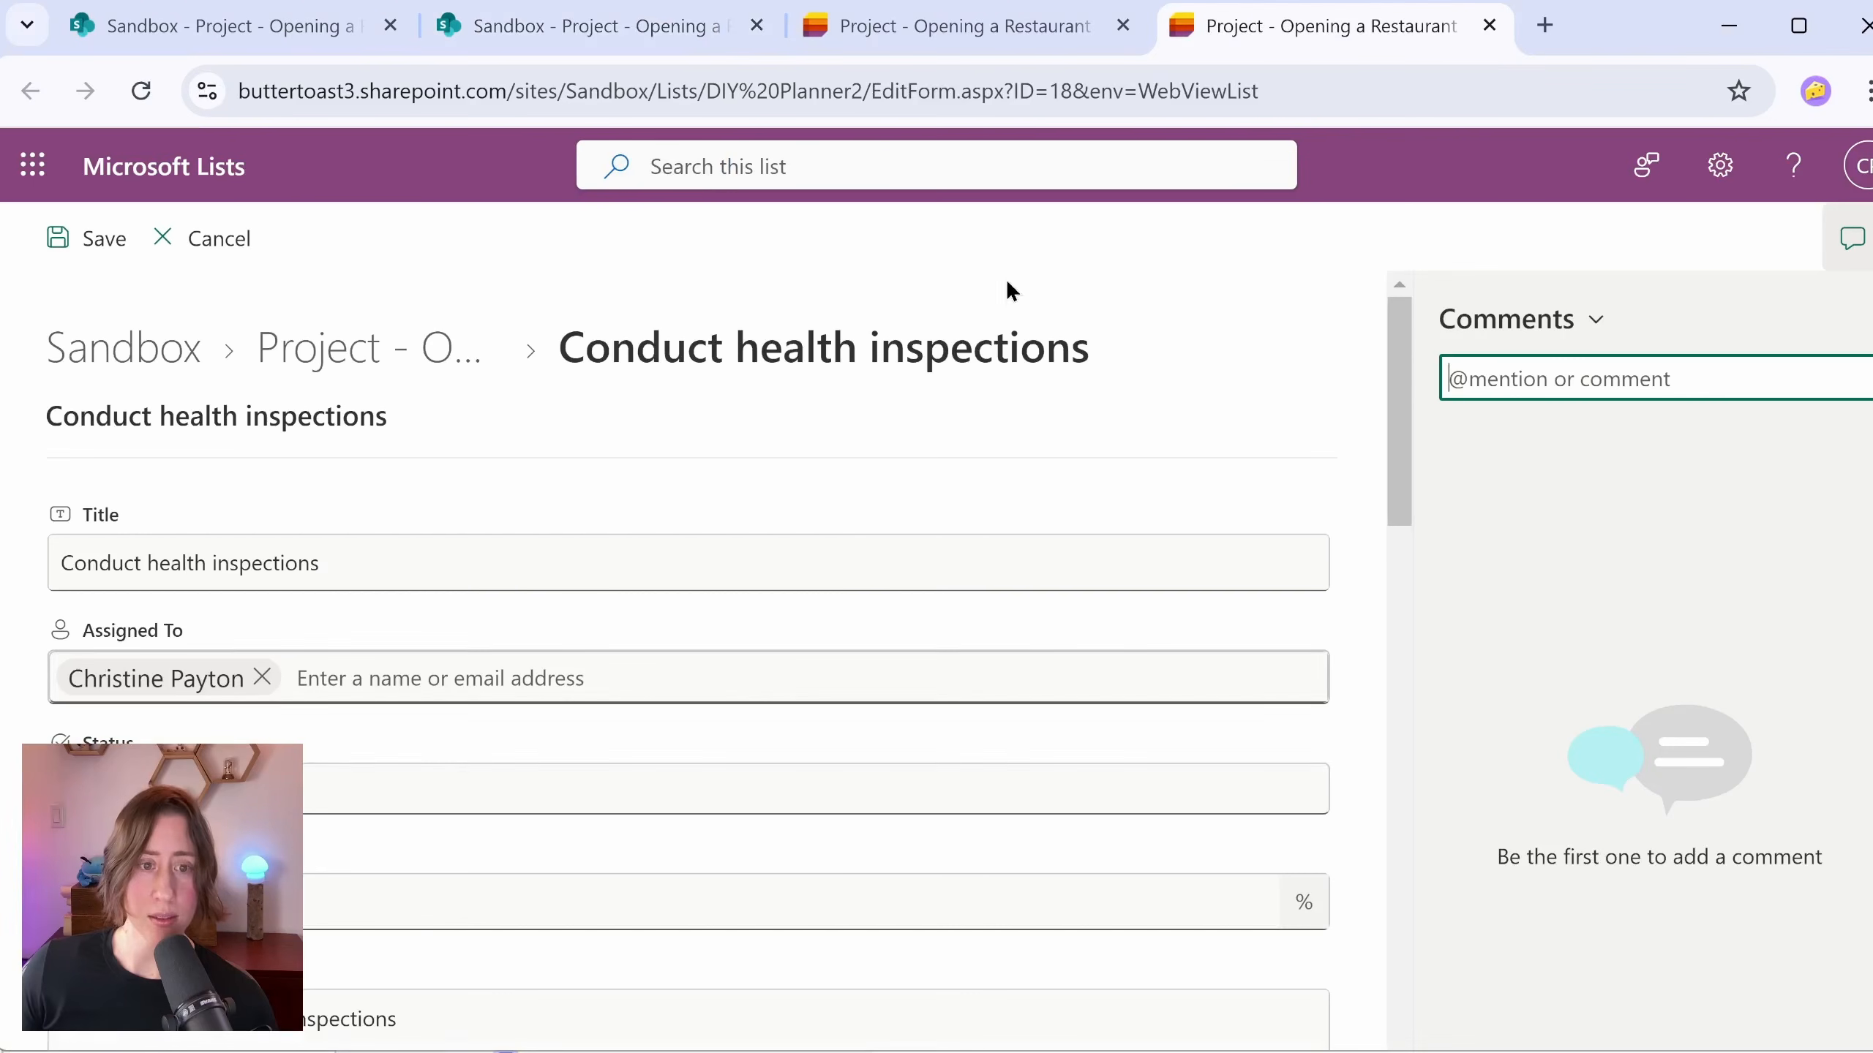
left_click(1729, 26)
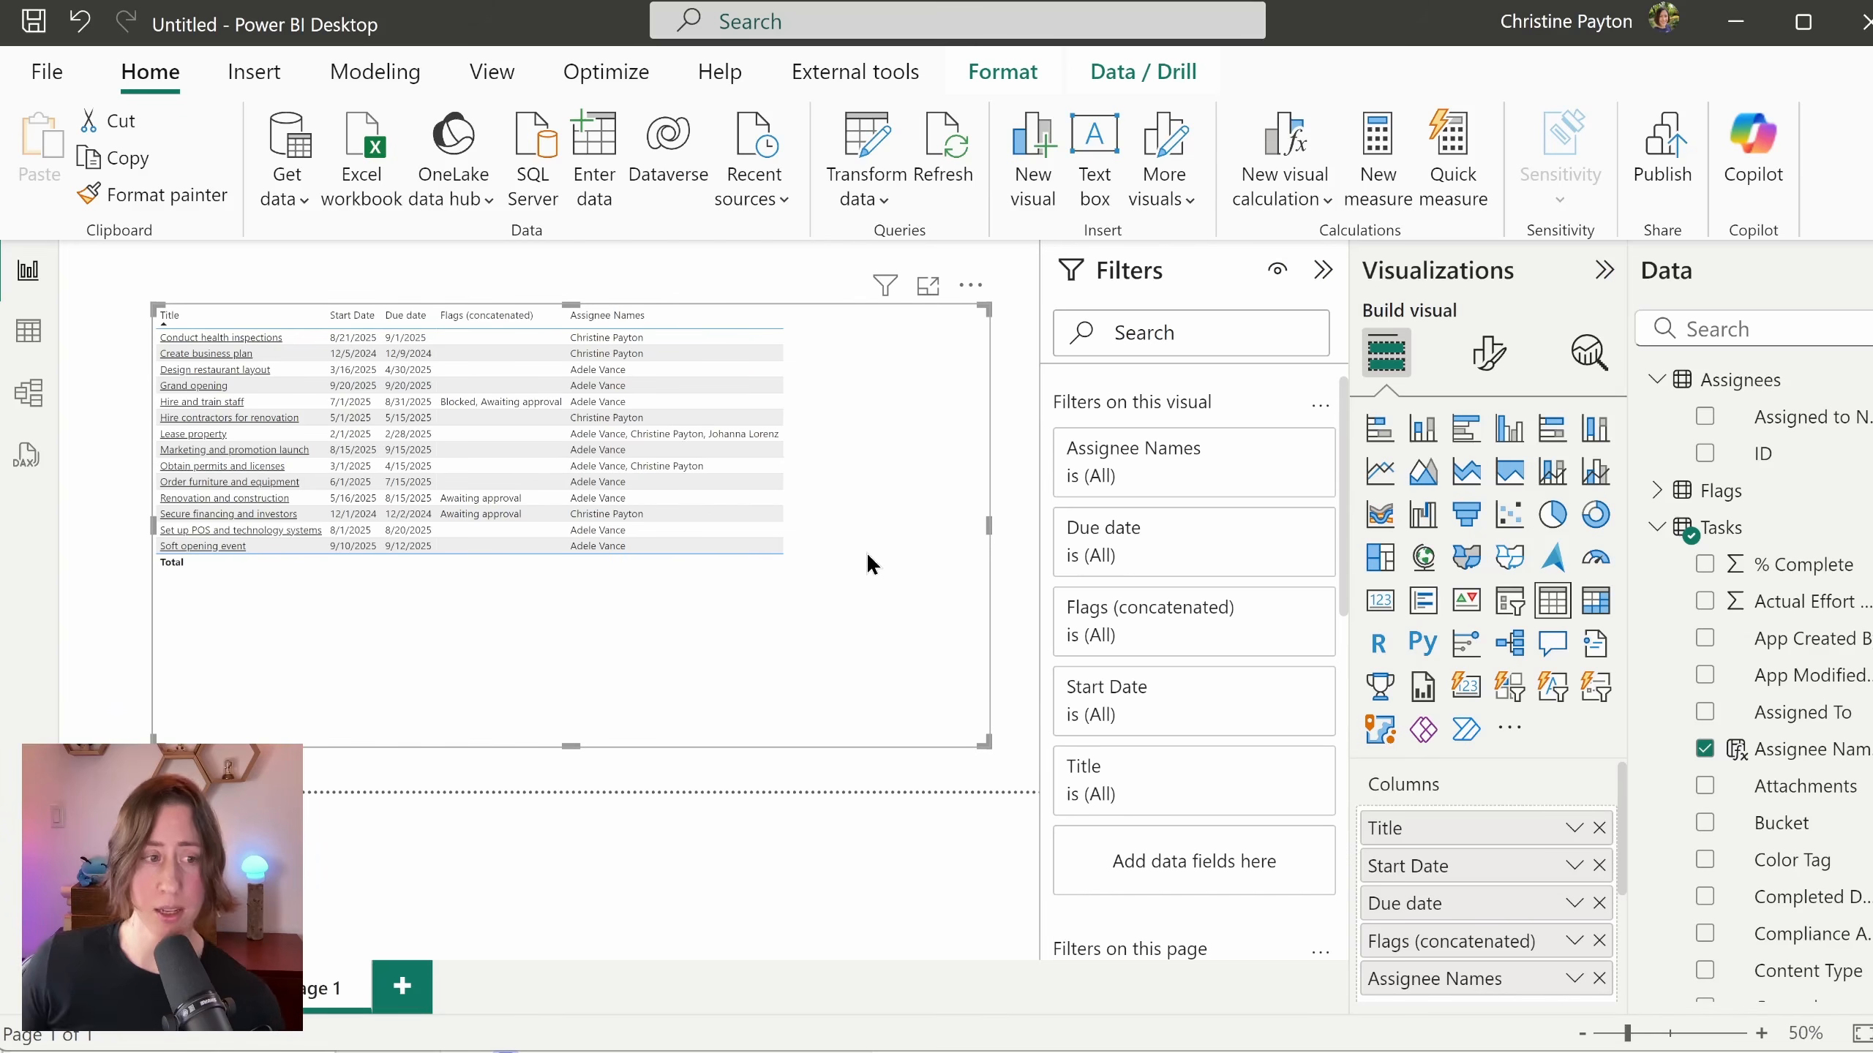
Step: Add Estimated Effort Hours to the table visual and try turning its totals off and back on
left_click(1806, 327)
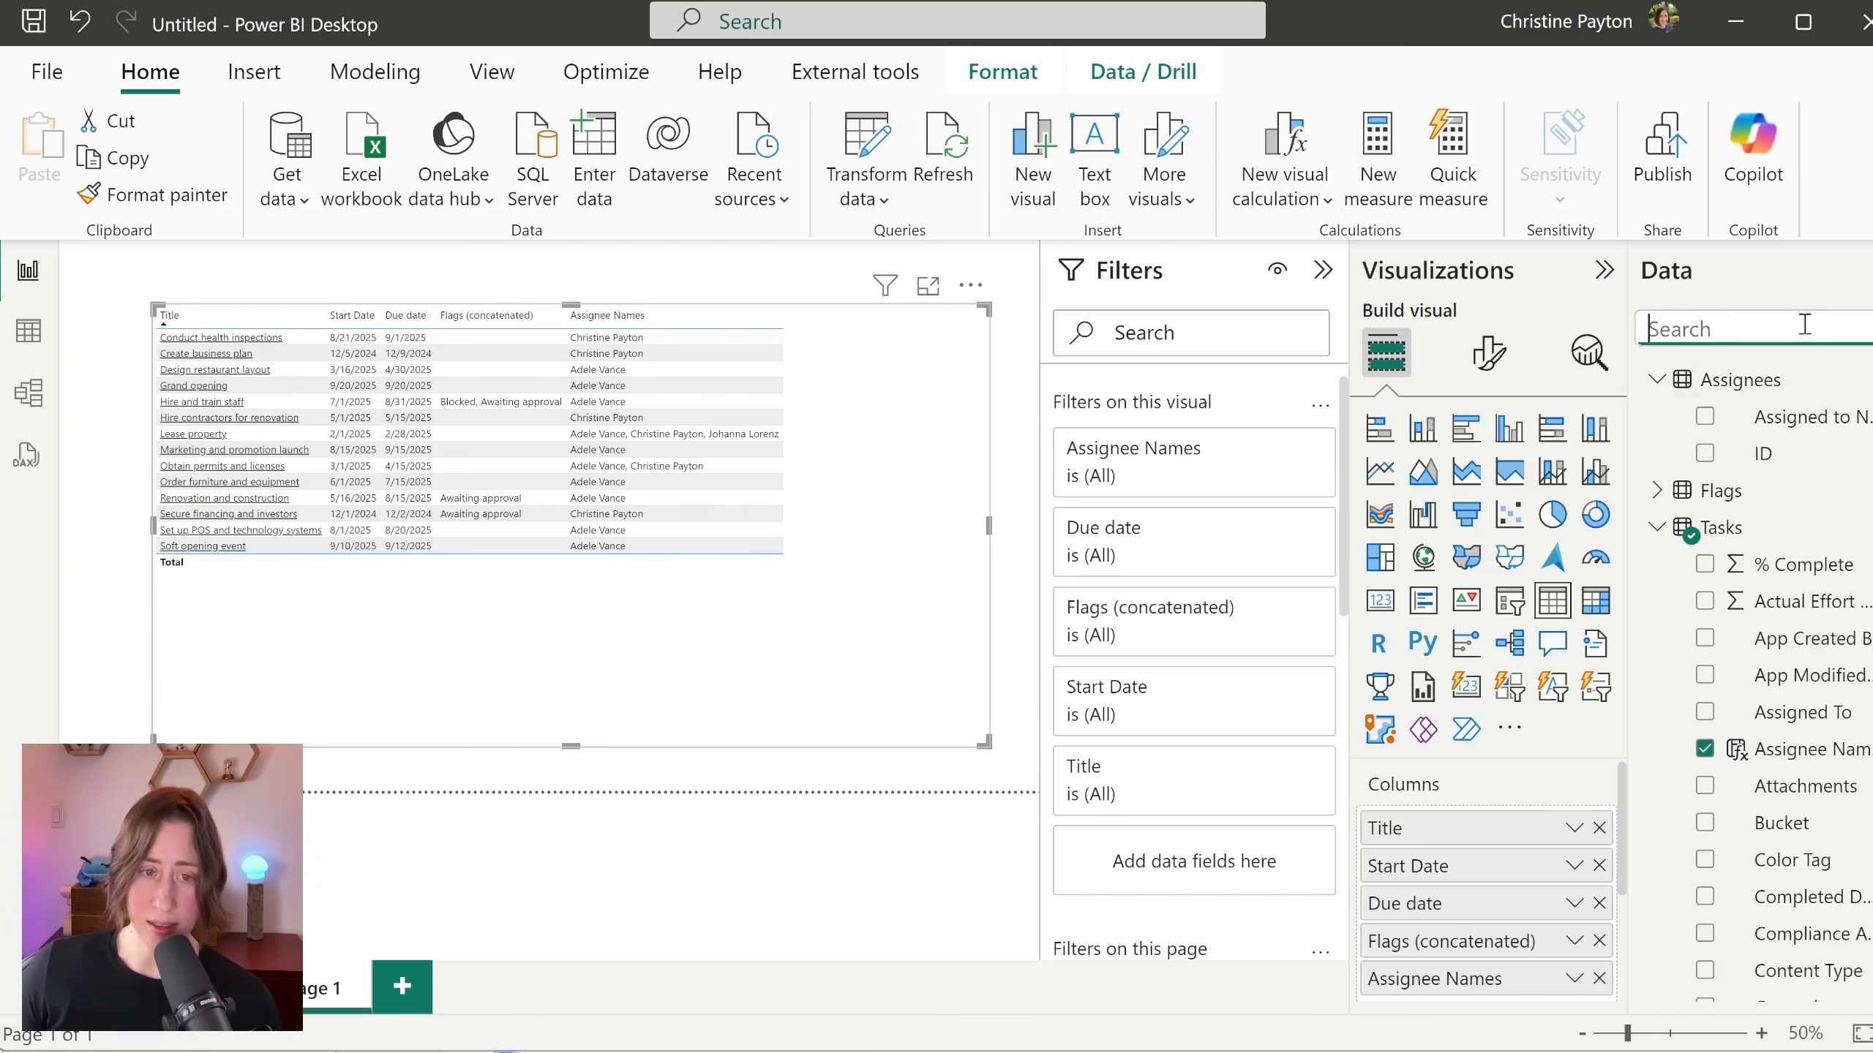
type("est")
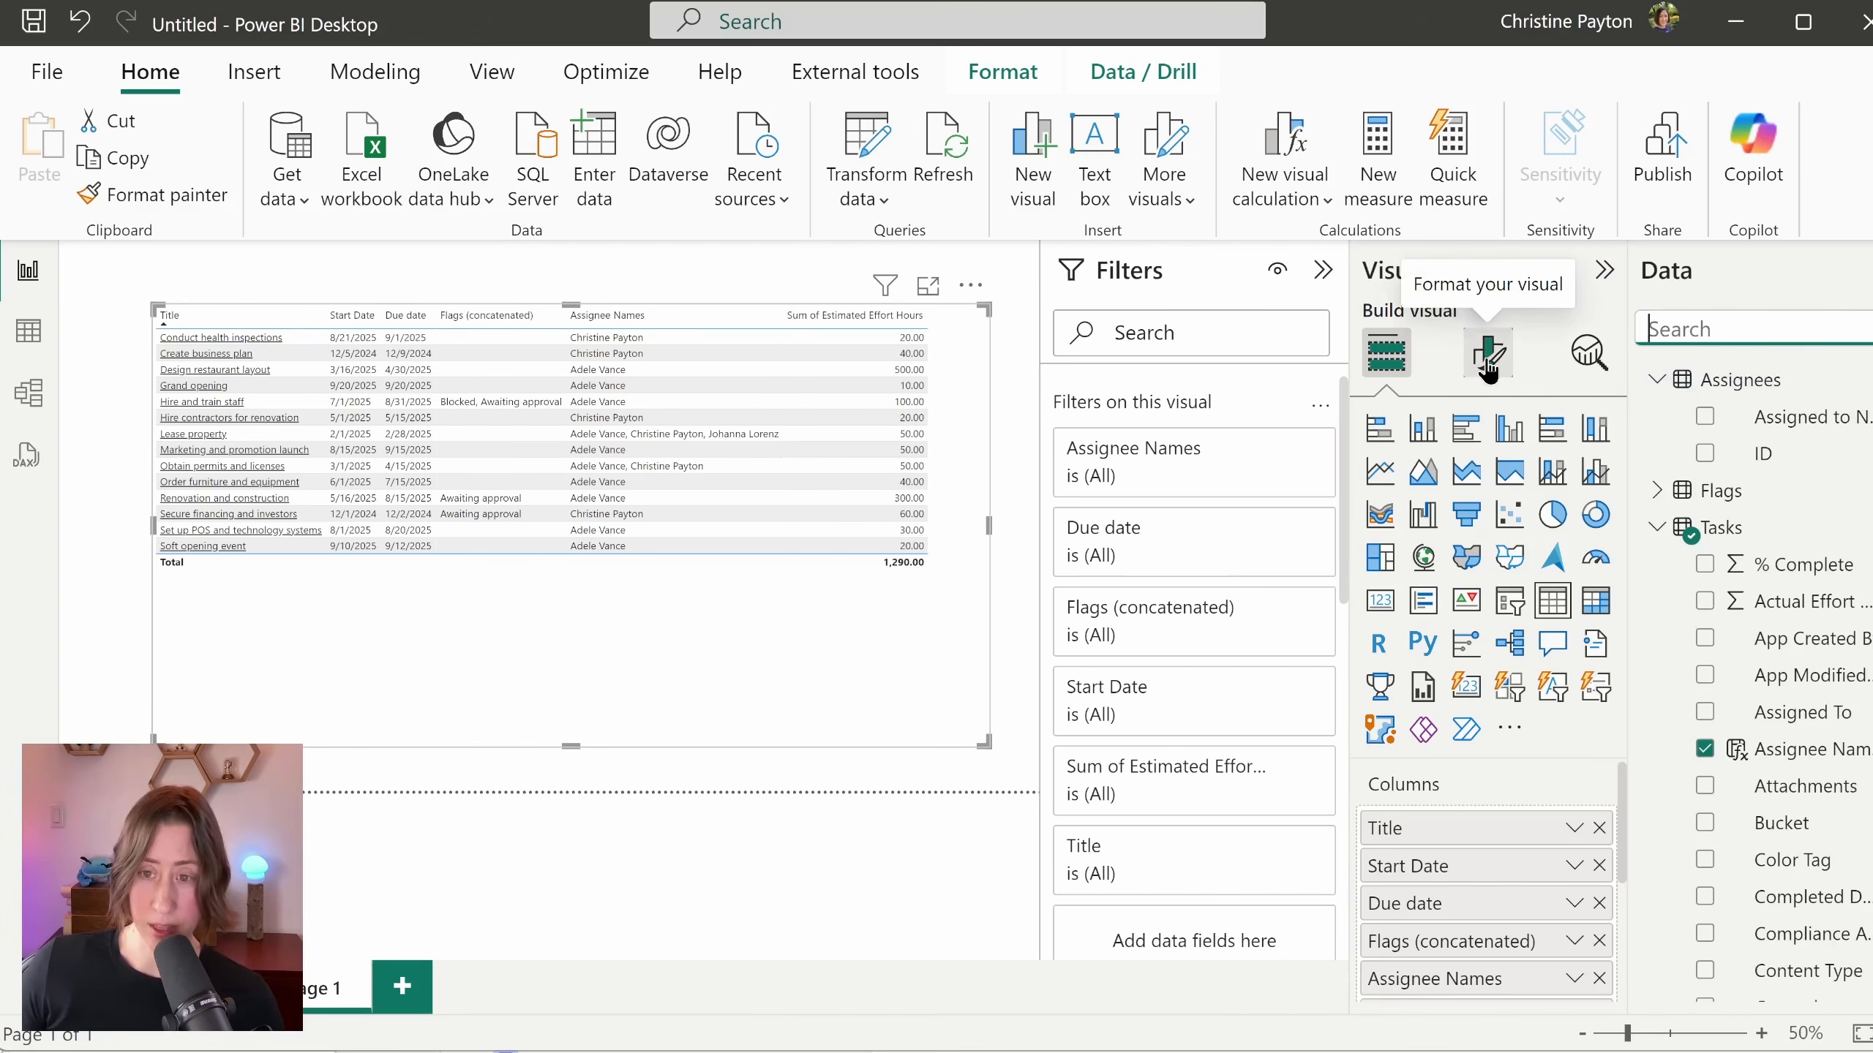
left_click(1486, 363)
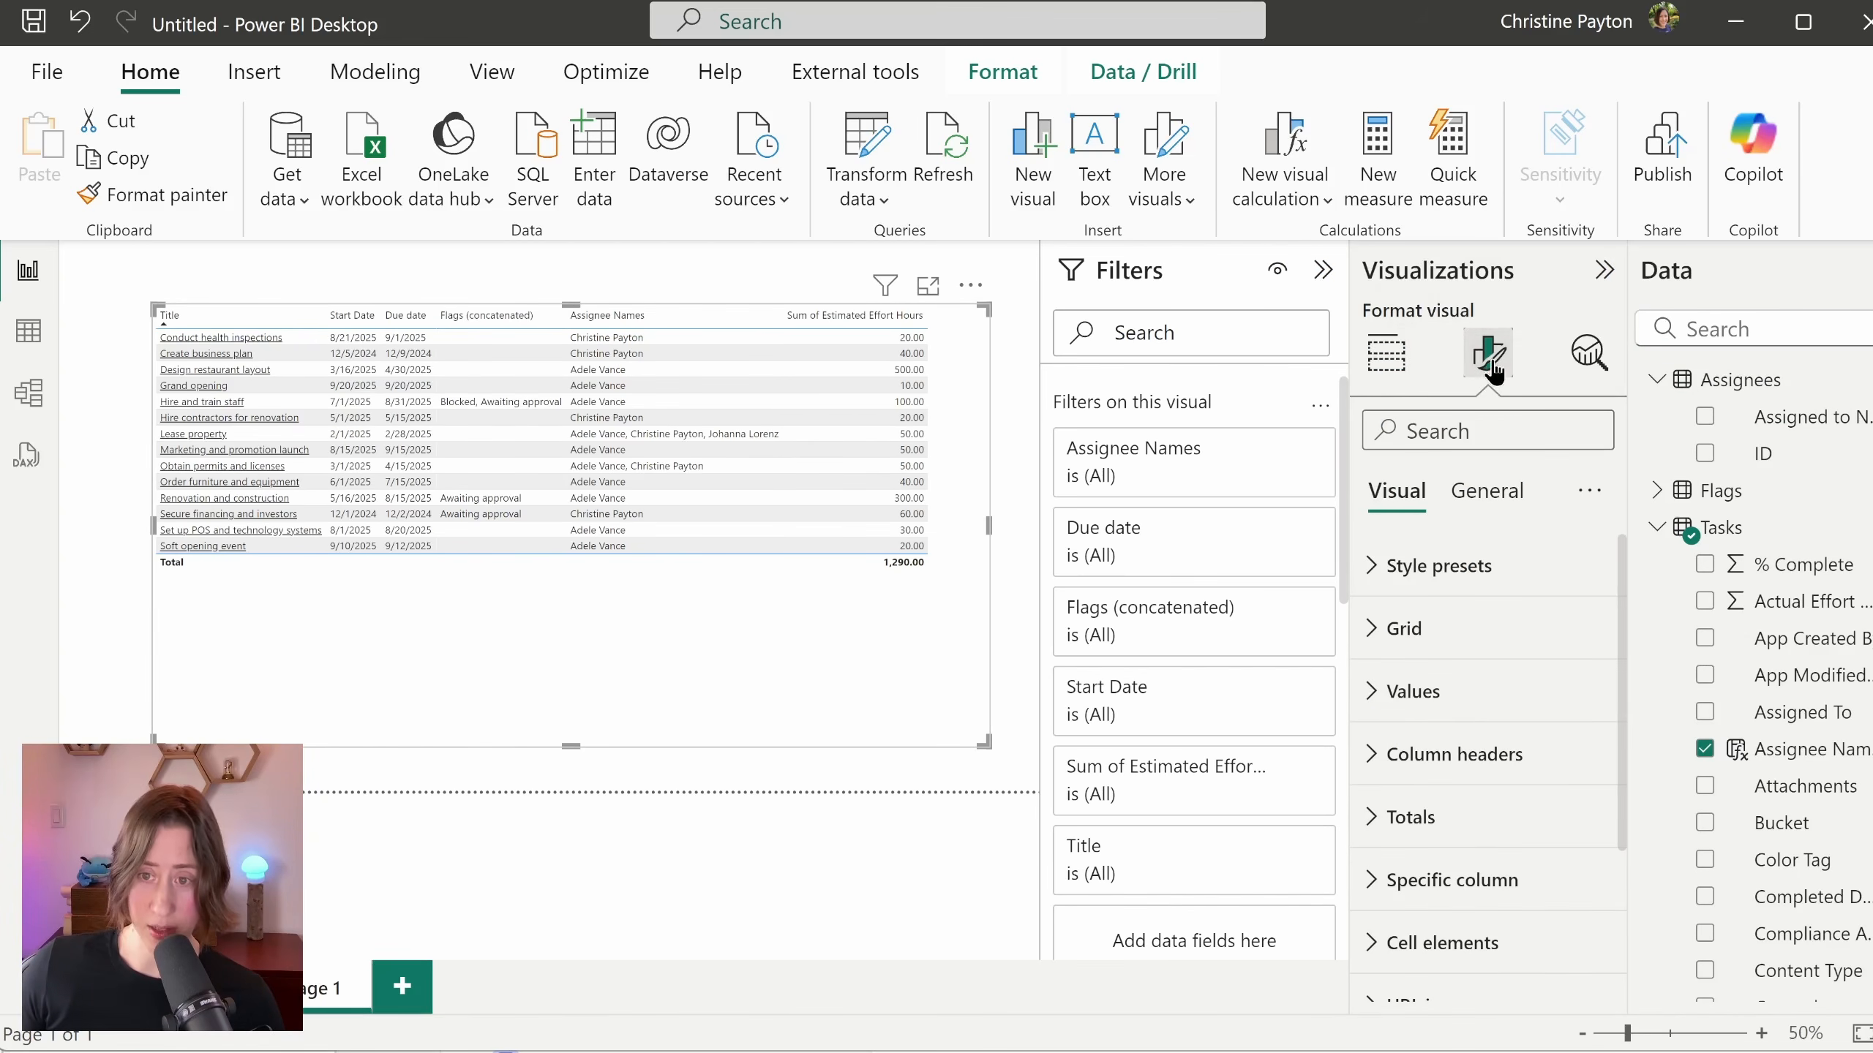
left_click(1472, 430)
type("tot")
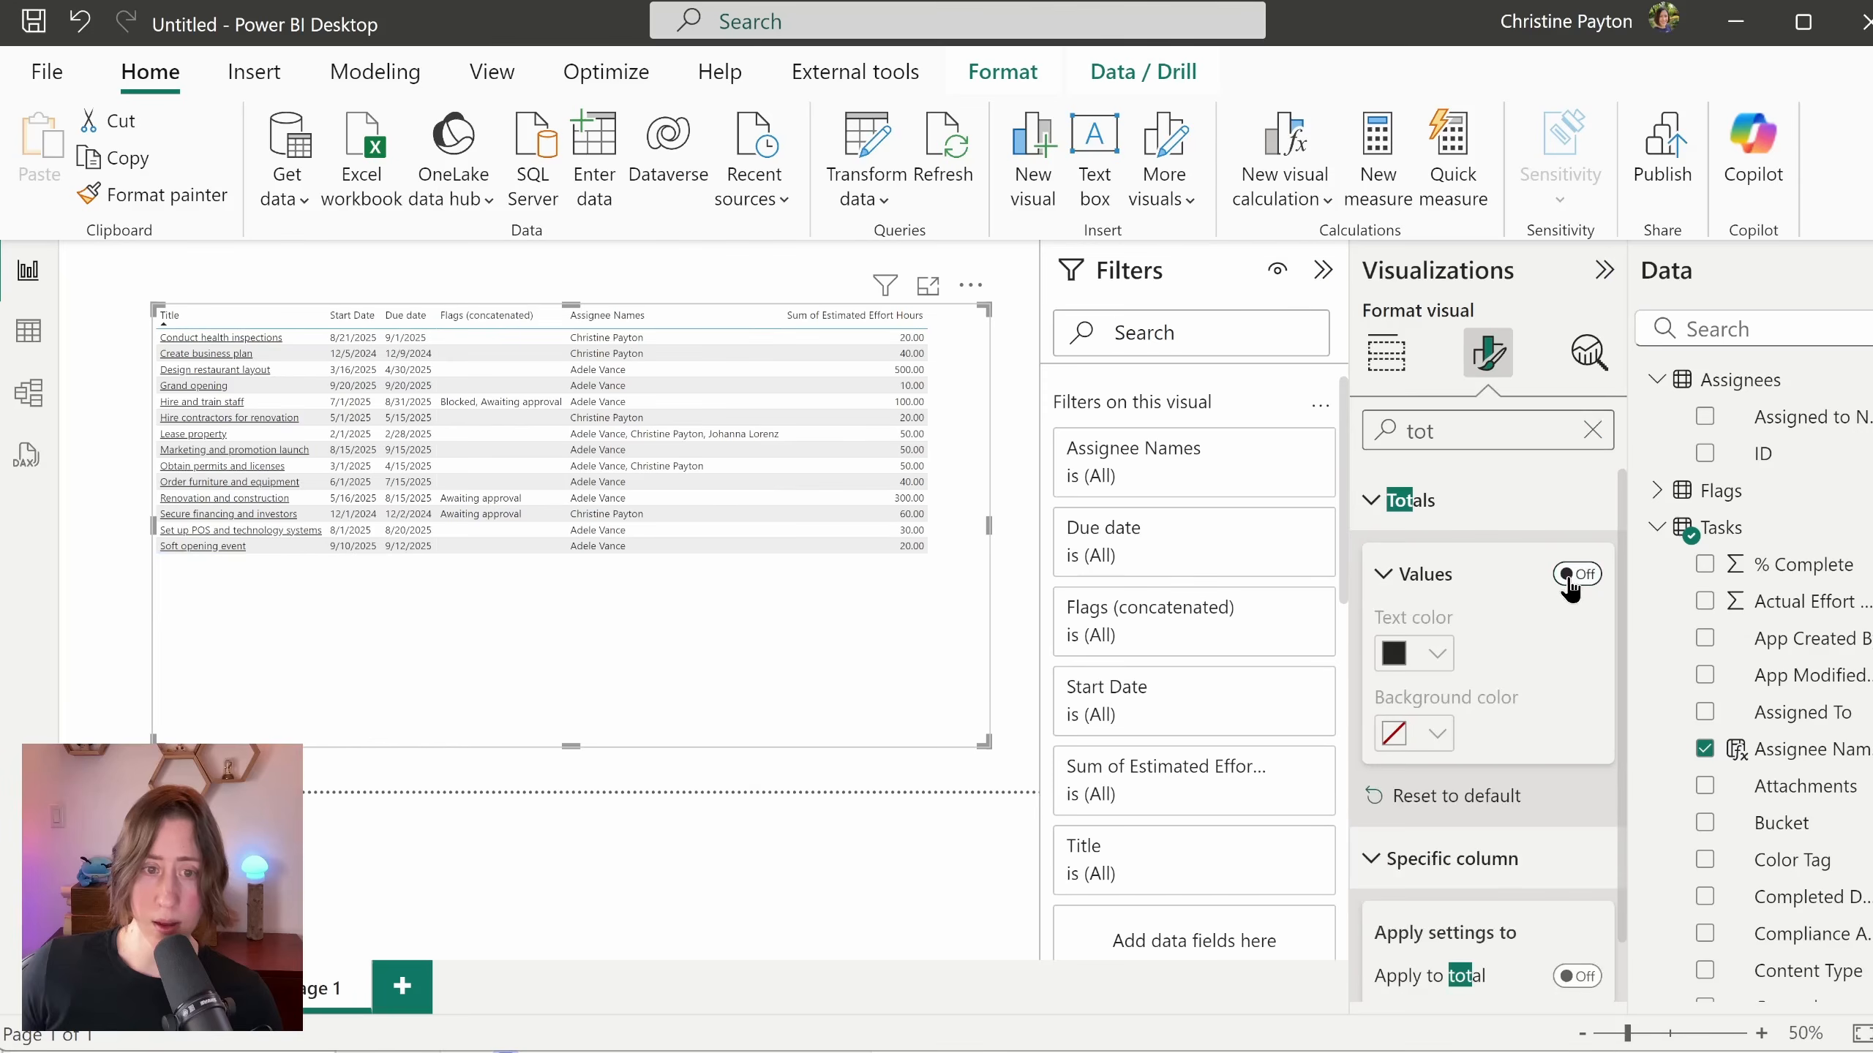
left_click(1010, 595)
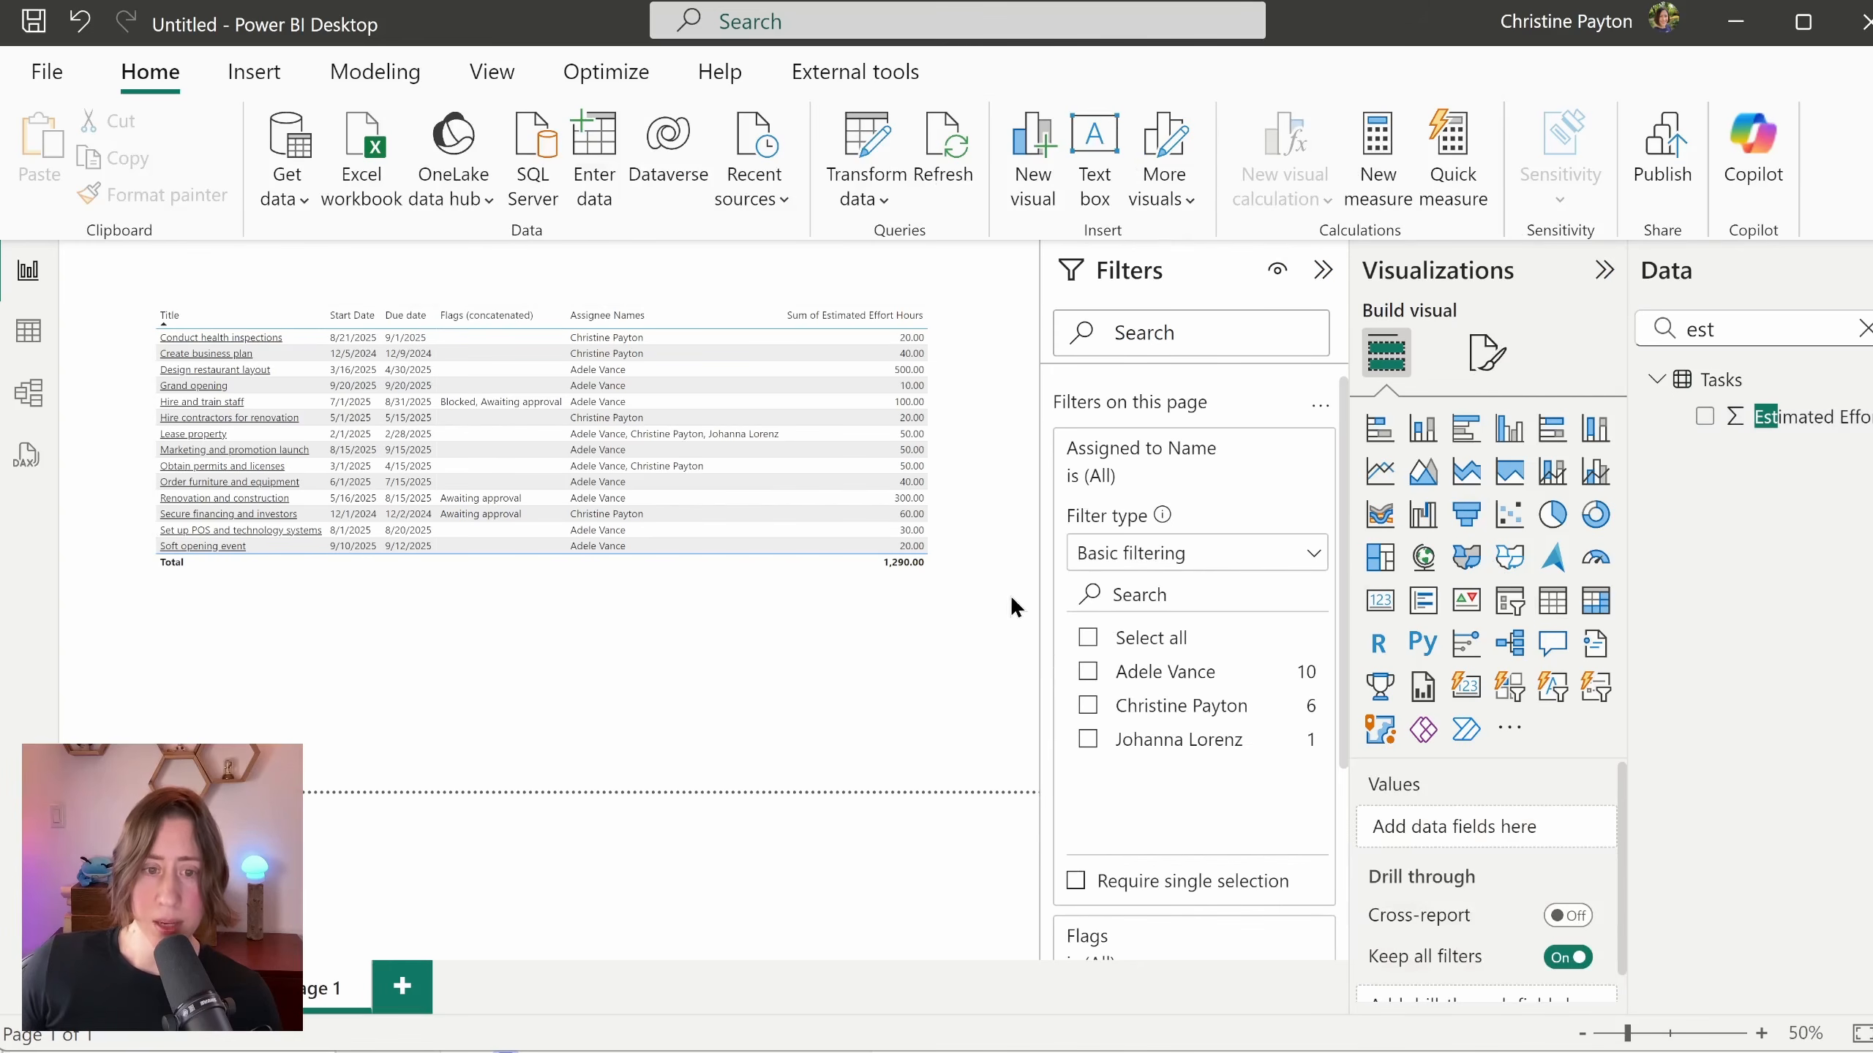
left_click(895, 672)
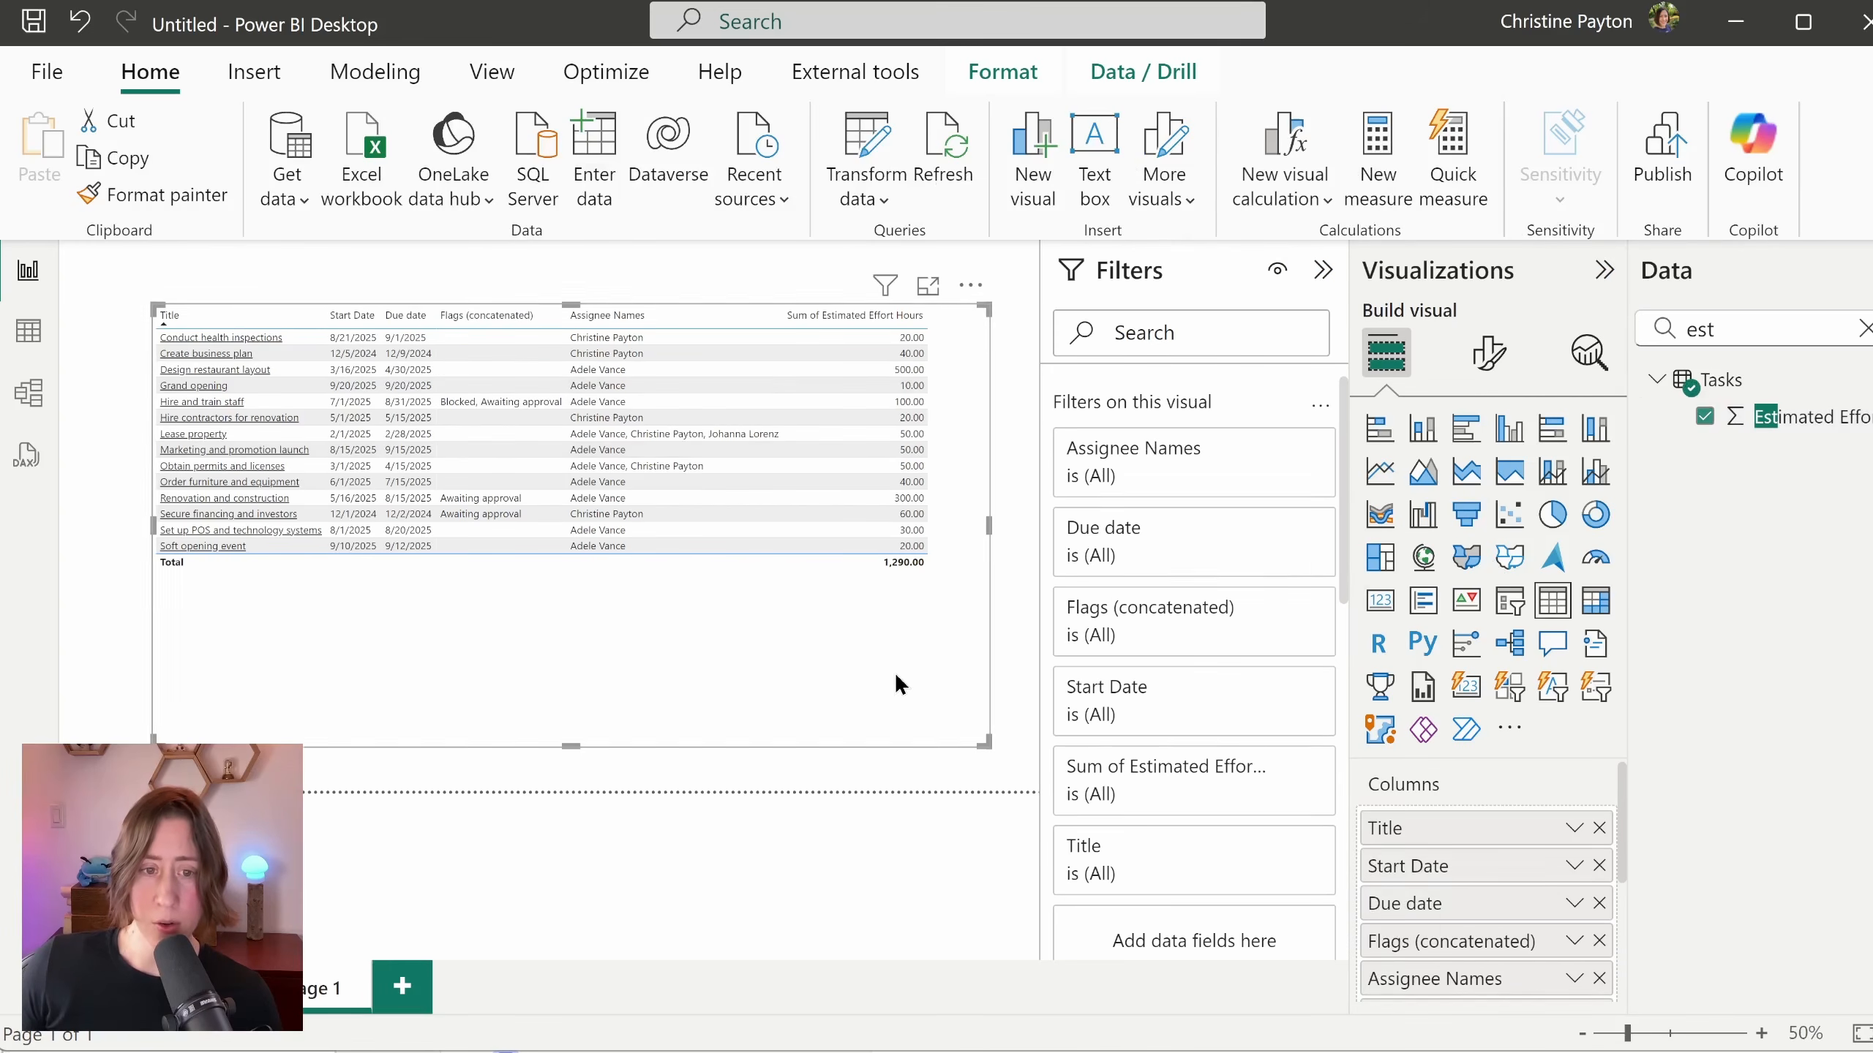
Step: Set the number of decimal places of the Tasks field Estimated Effort Hours to 0
left_click(1814, 428)
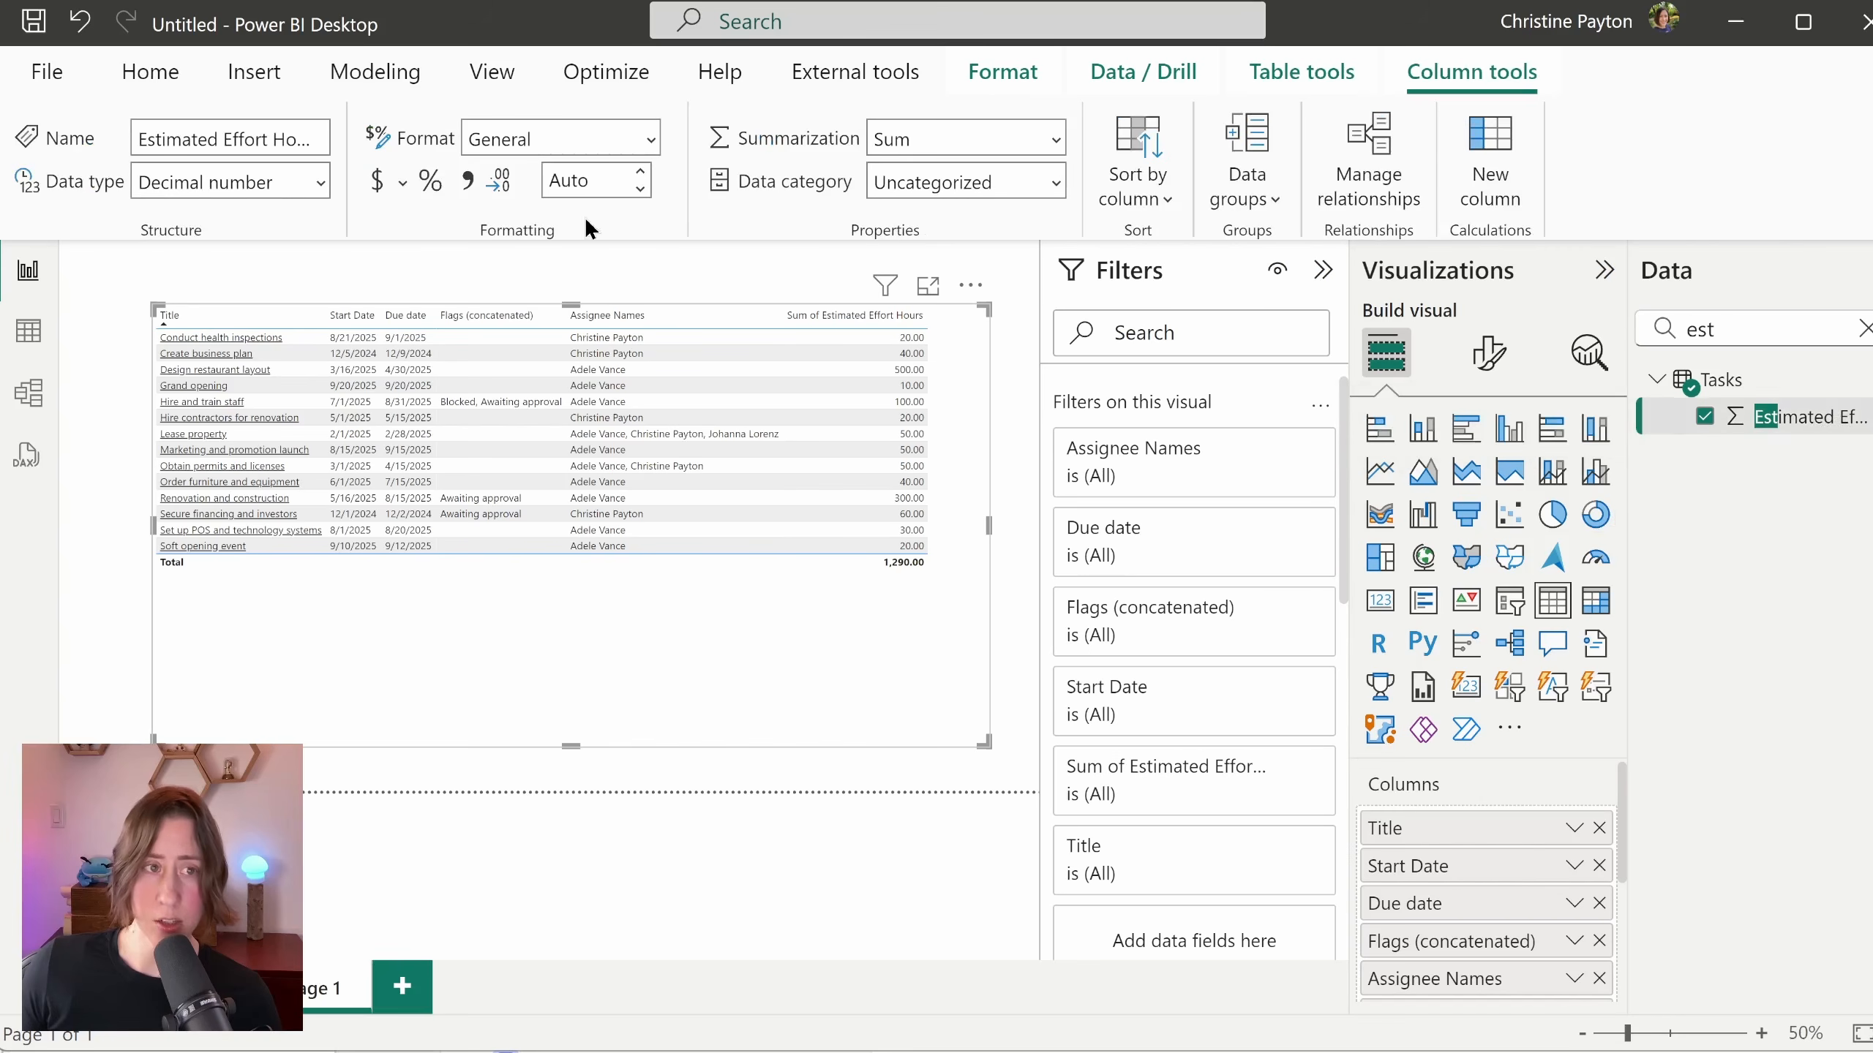
left_click(604, 182)
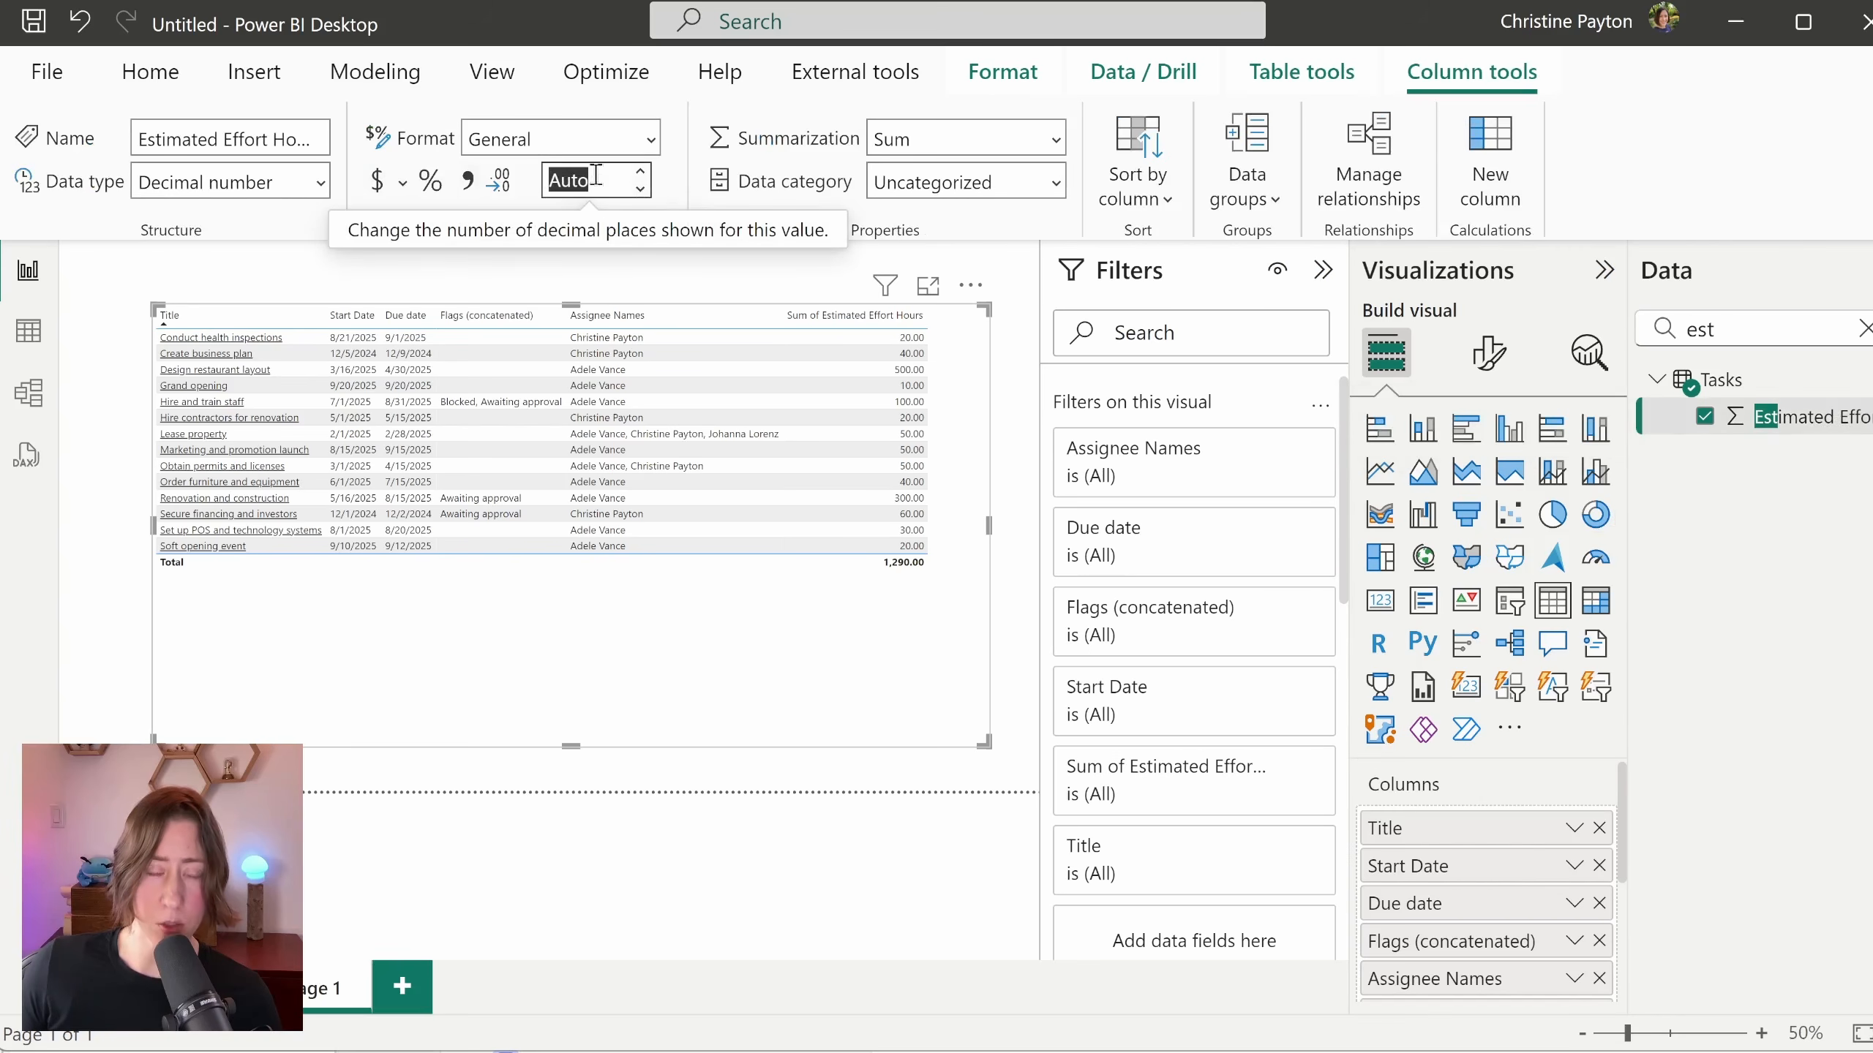
type("0")
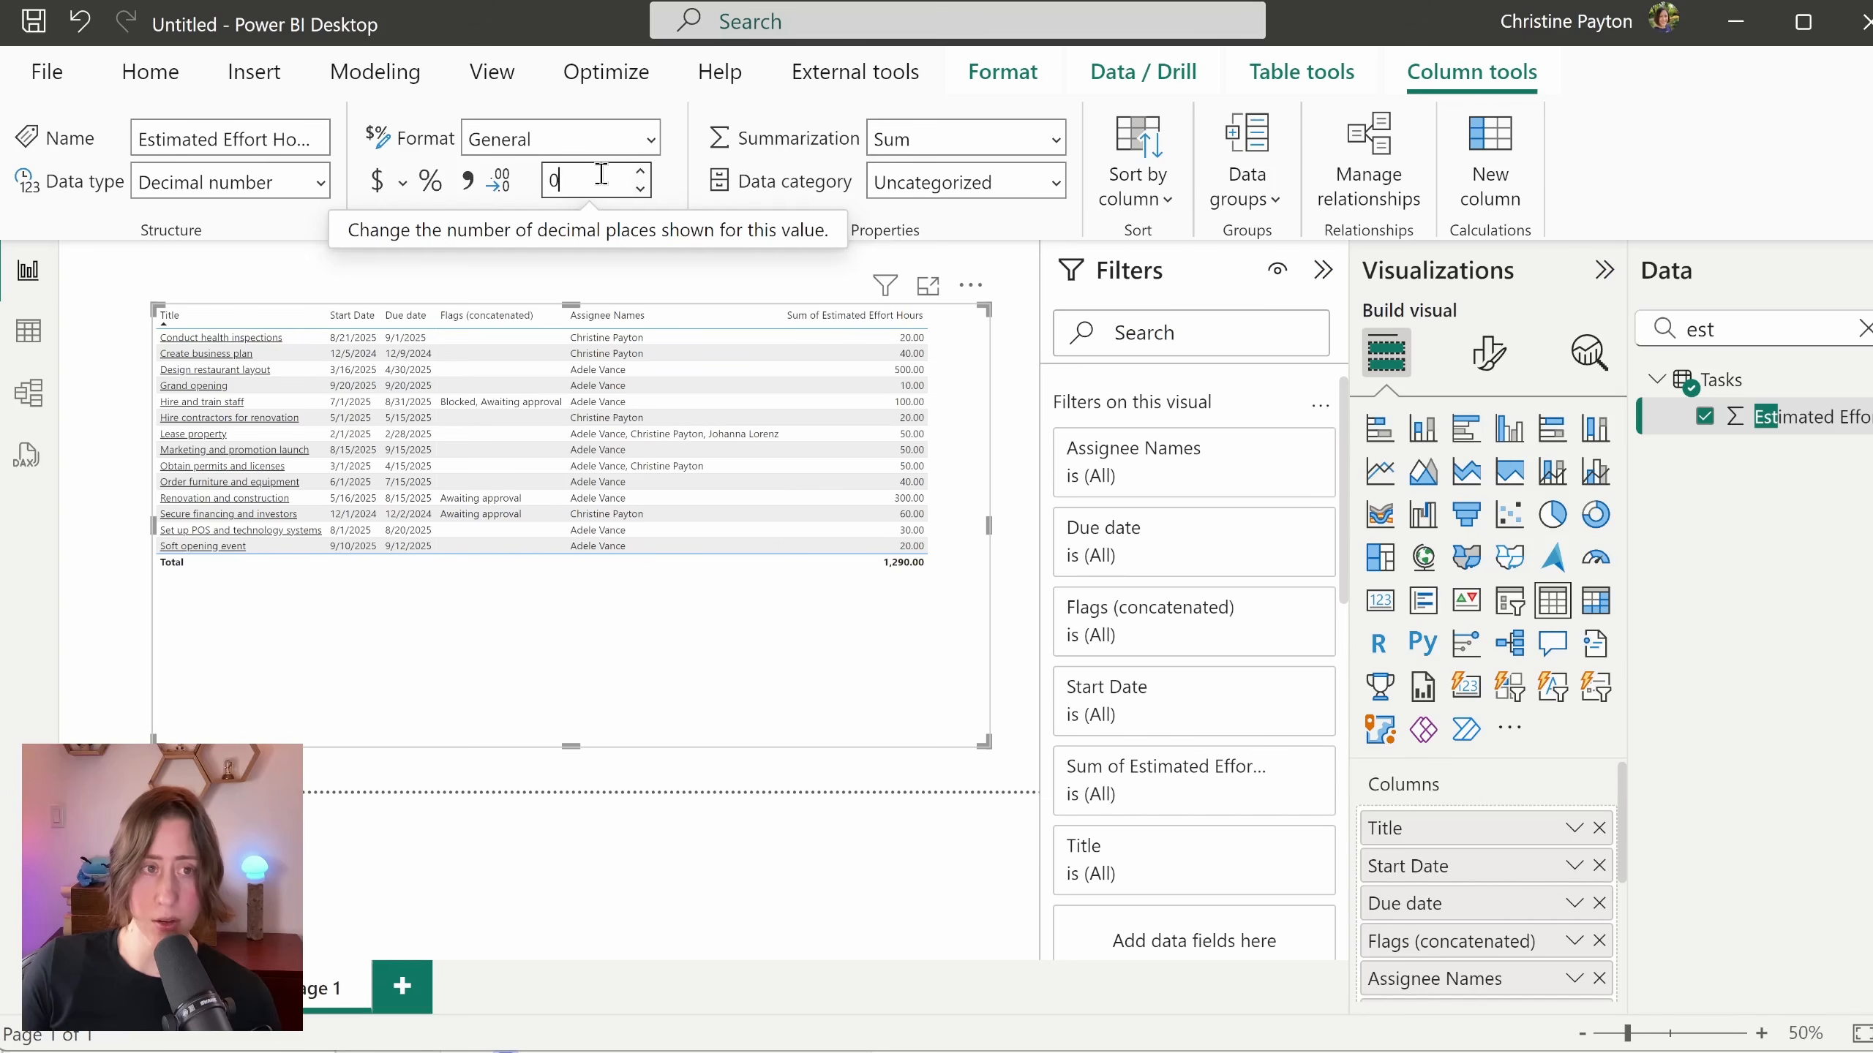
key("Return")
Step: Add the Tasks field % Complete to the table visual directly after Title and aggregate it as Average
double_click(1745, 326)
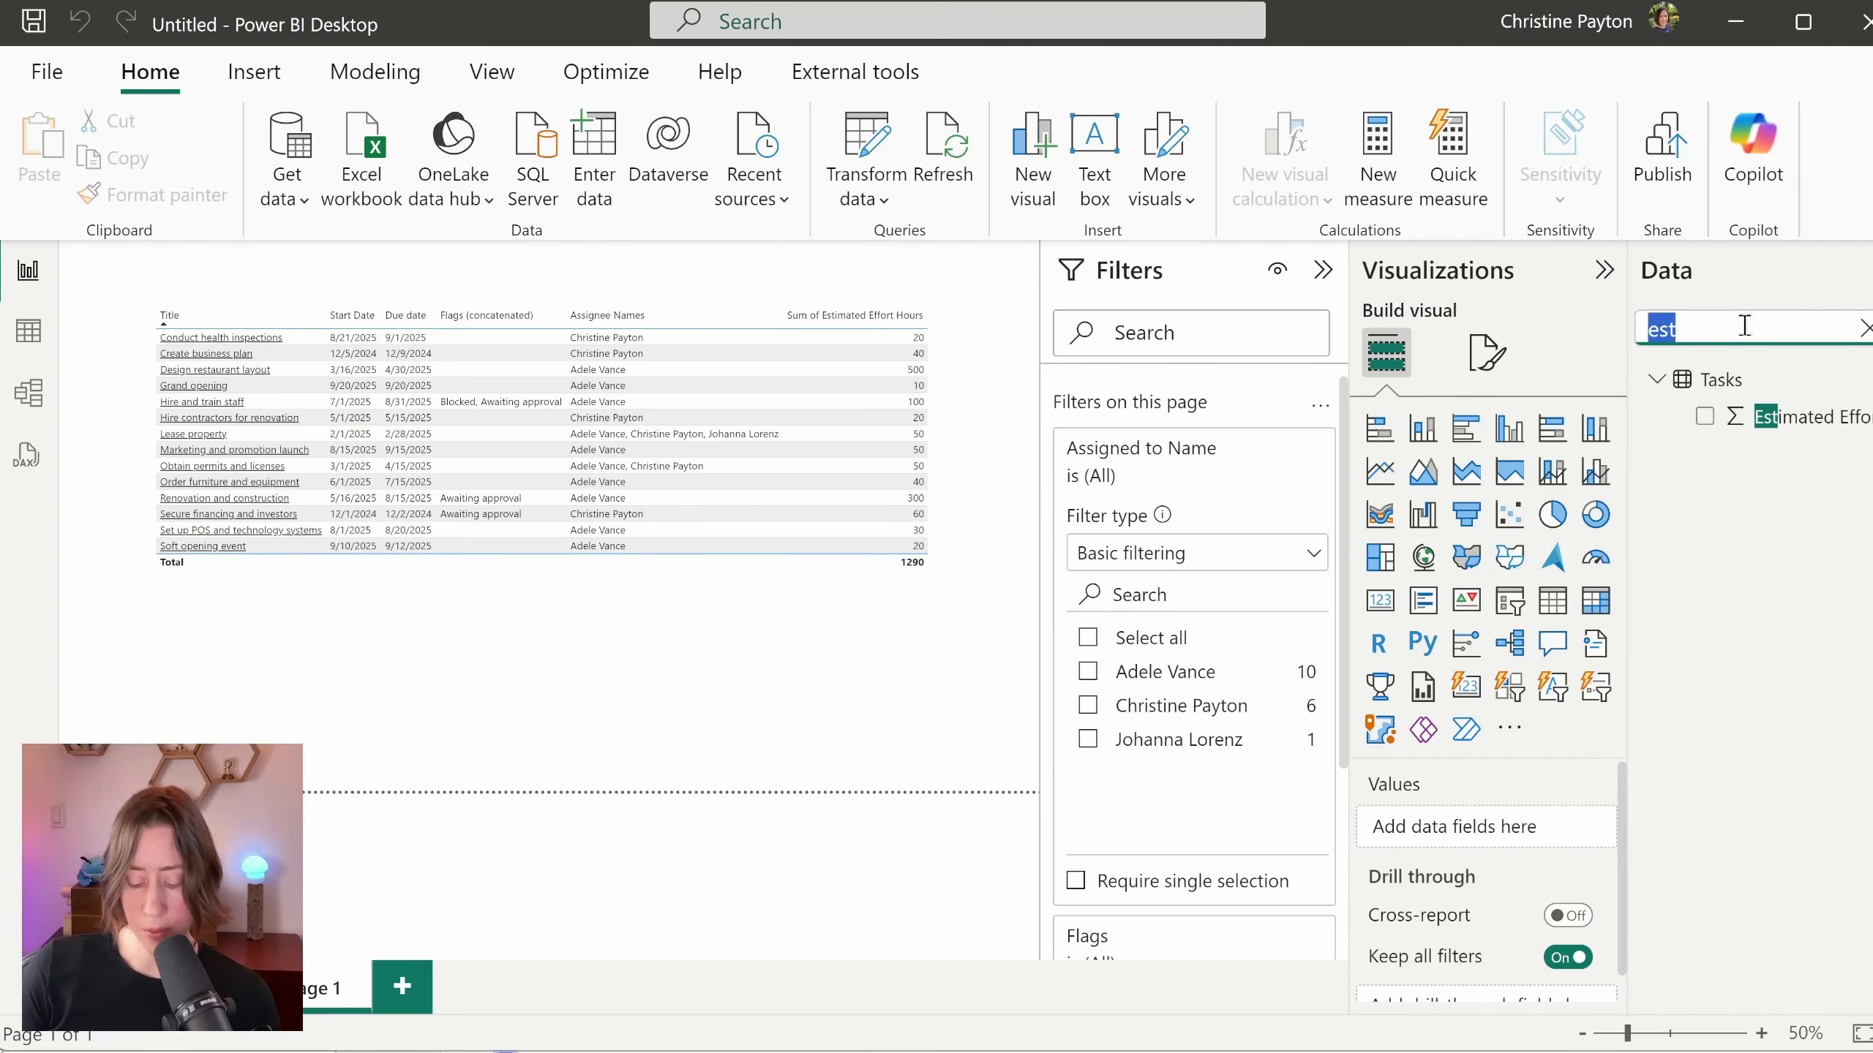
type("p")
left_click_drag(1803, 418, 1459, 862)
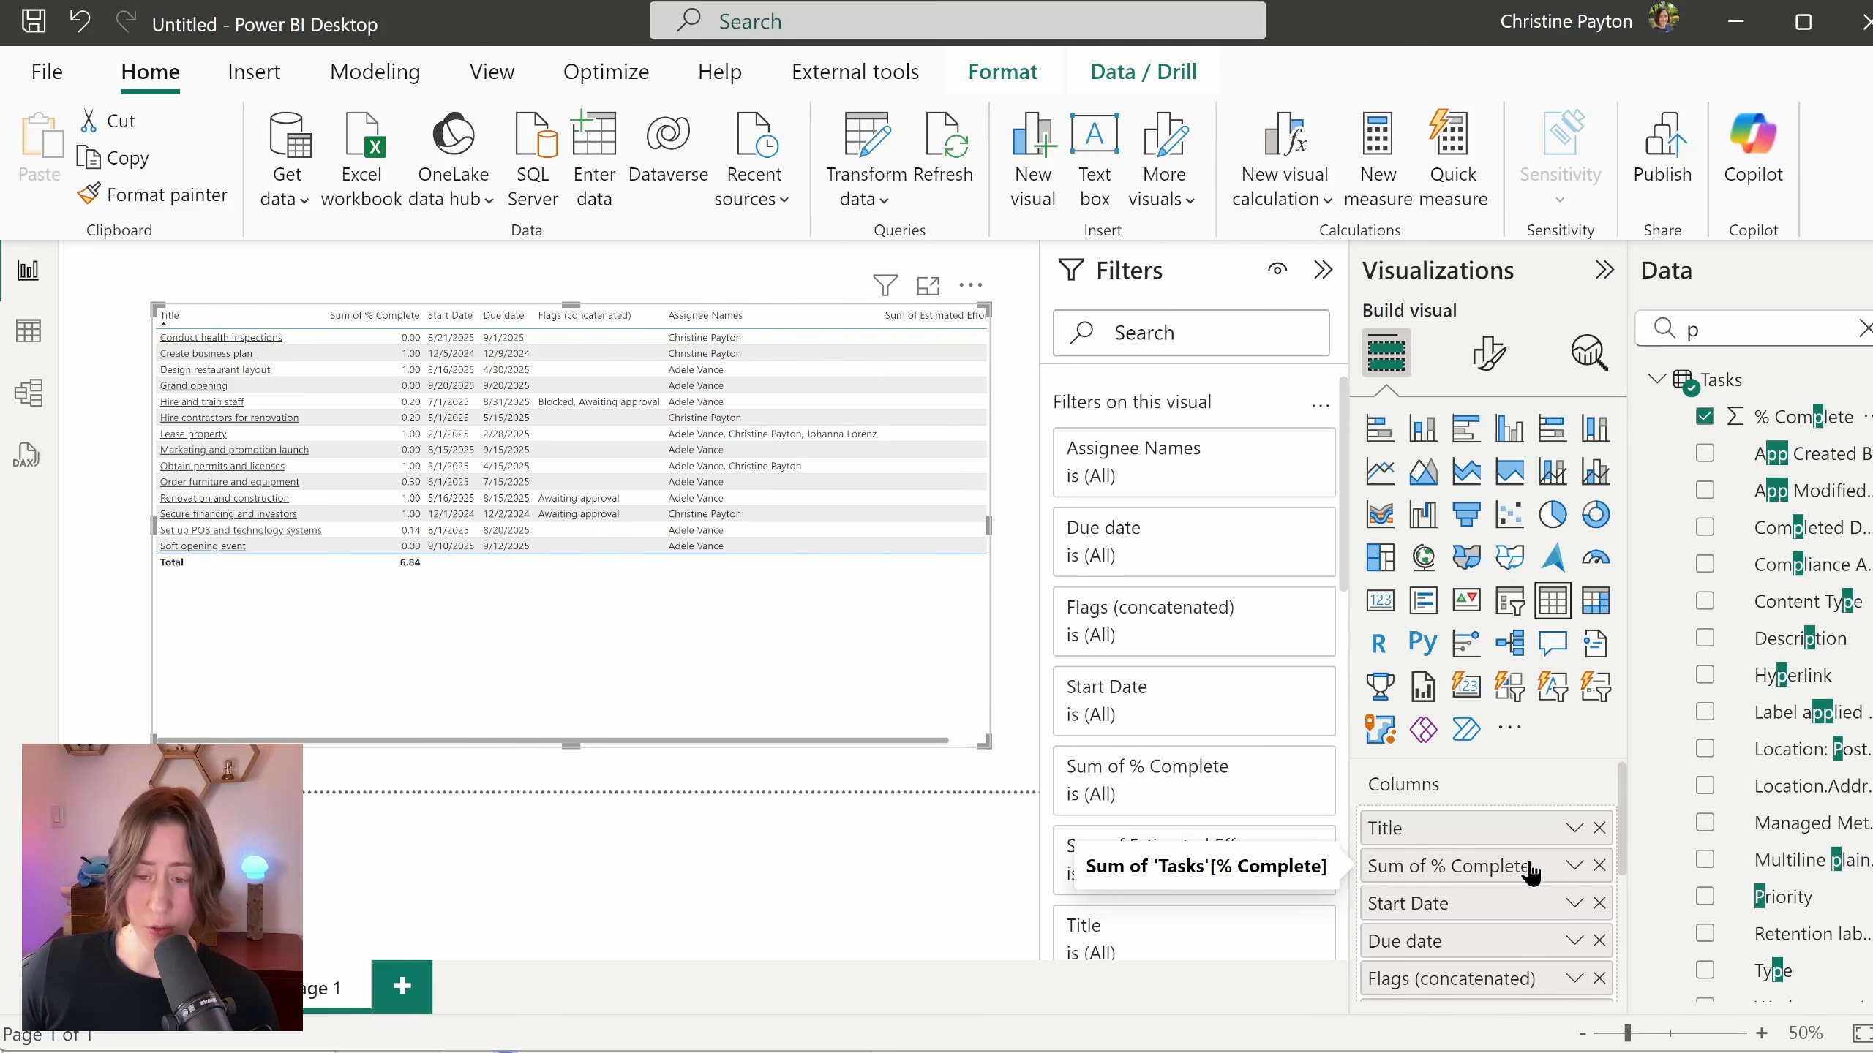
left_click(1576, 867)
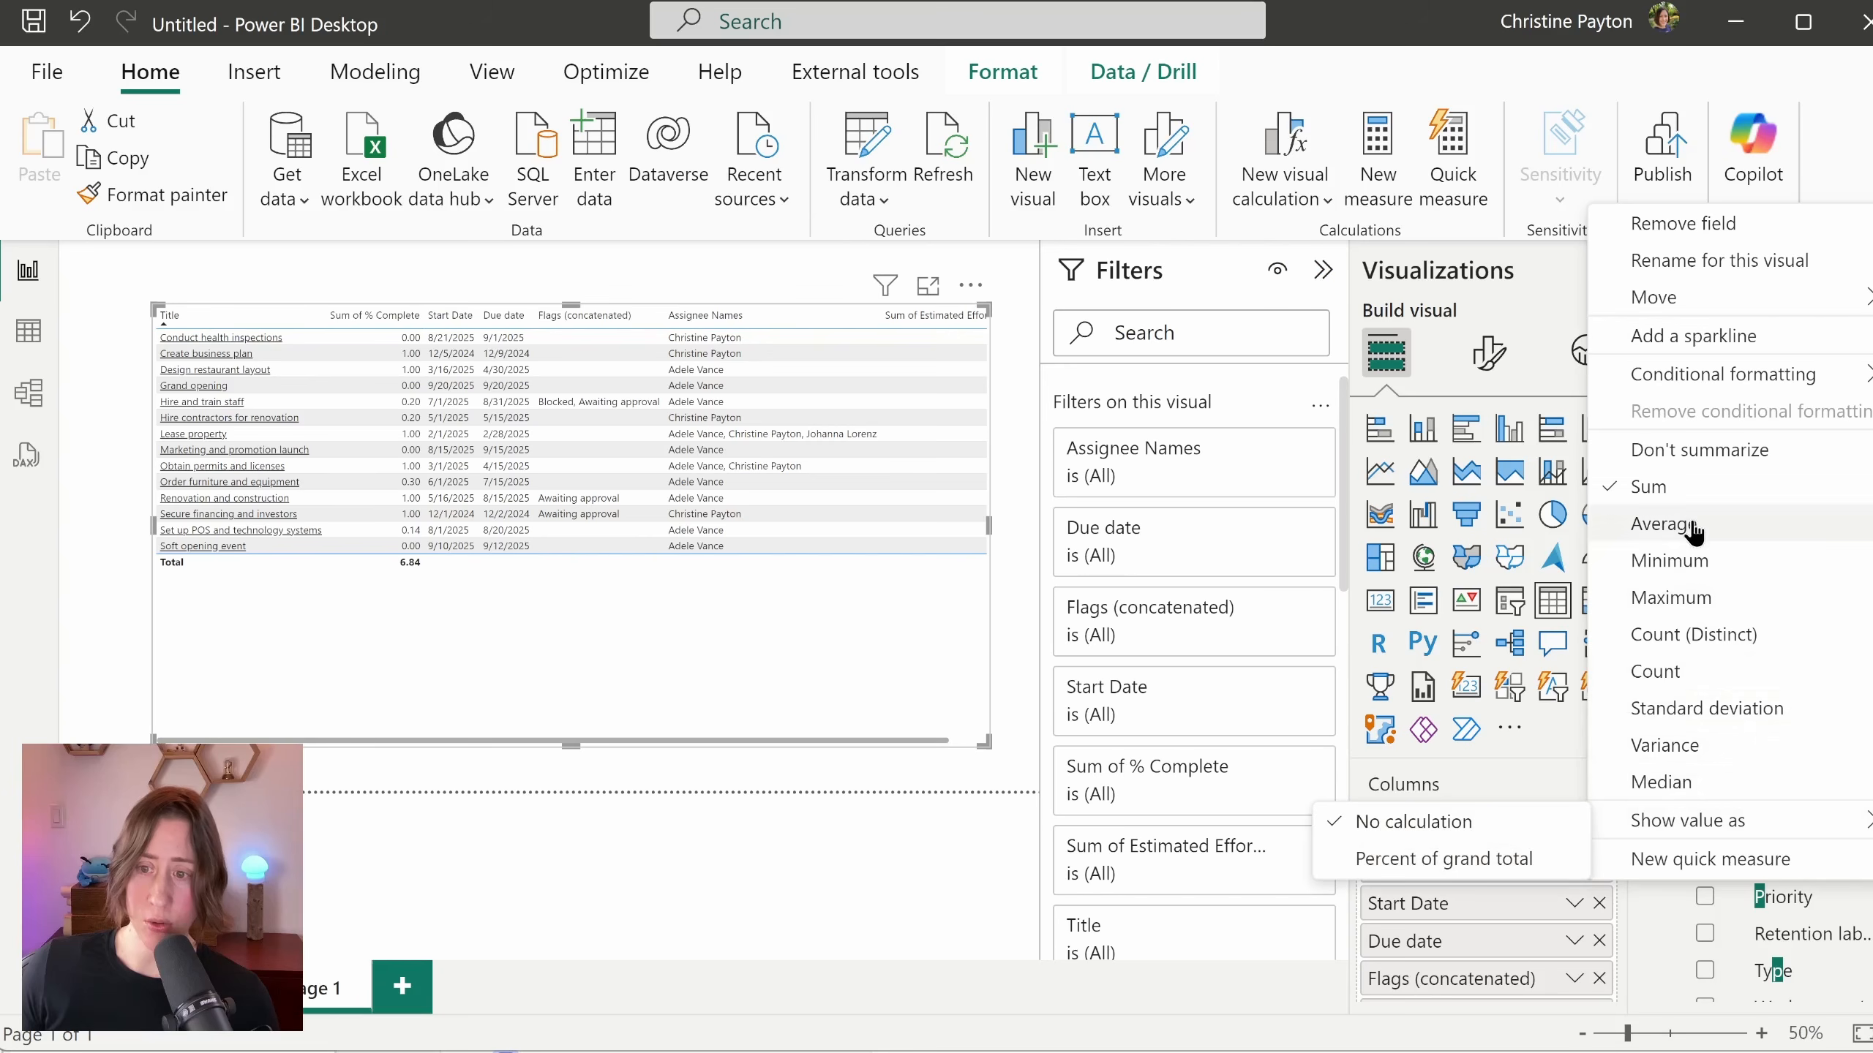
left_click(1659, 526)
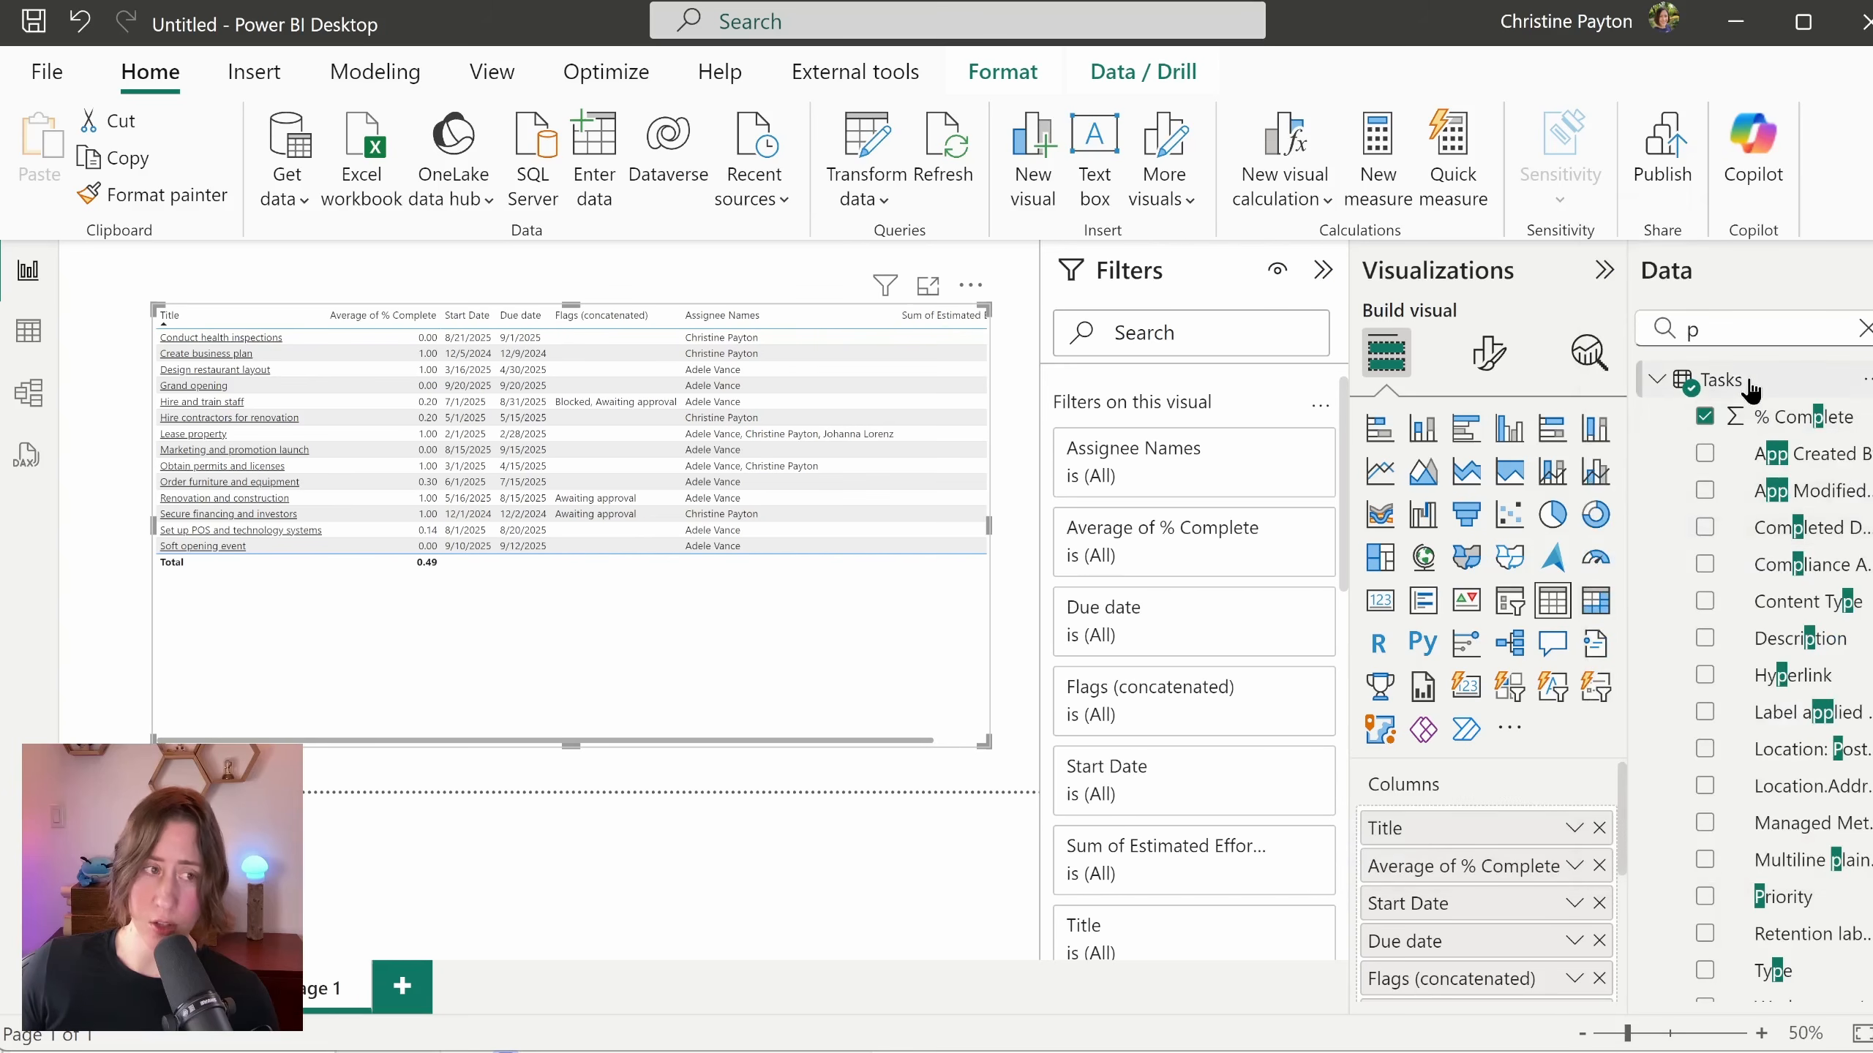
Step: Set the % Complete field's default summarization to Don't summarize and format it as Percentage with 0 decimal places
left_click(1755, 410)
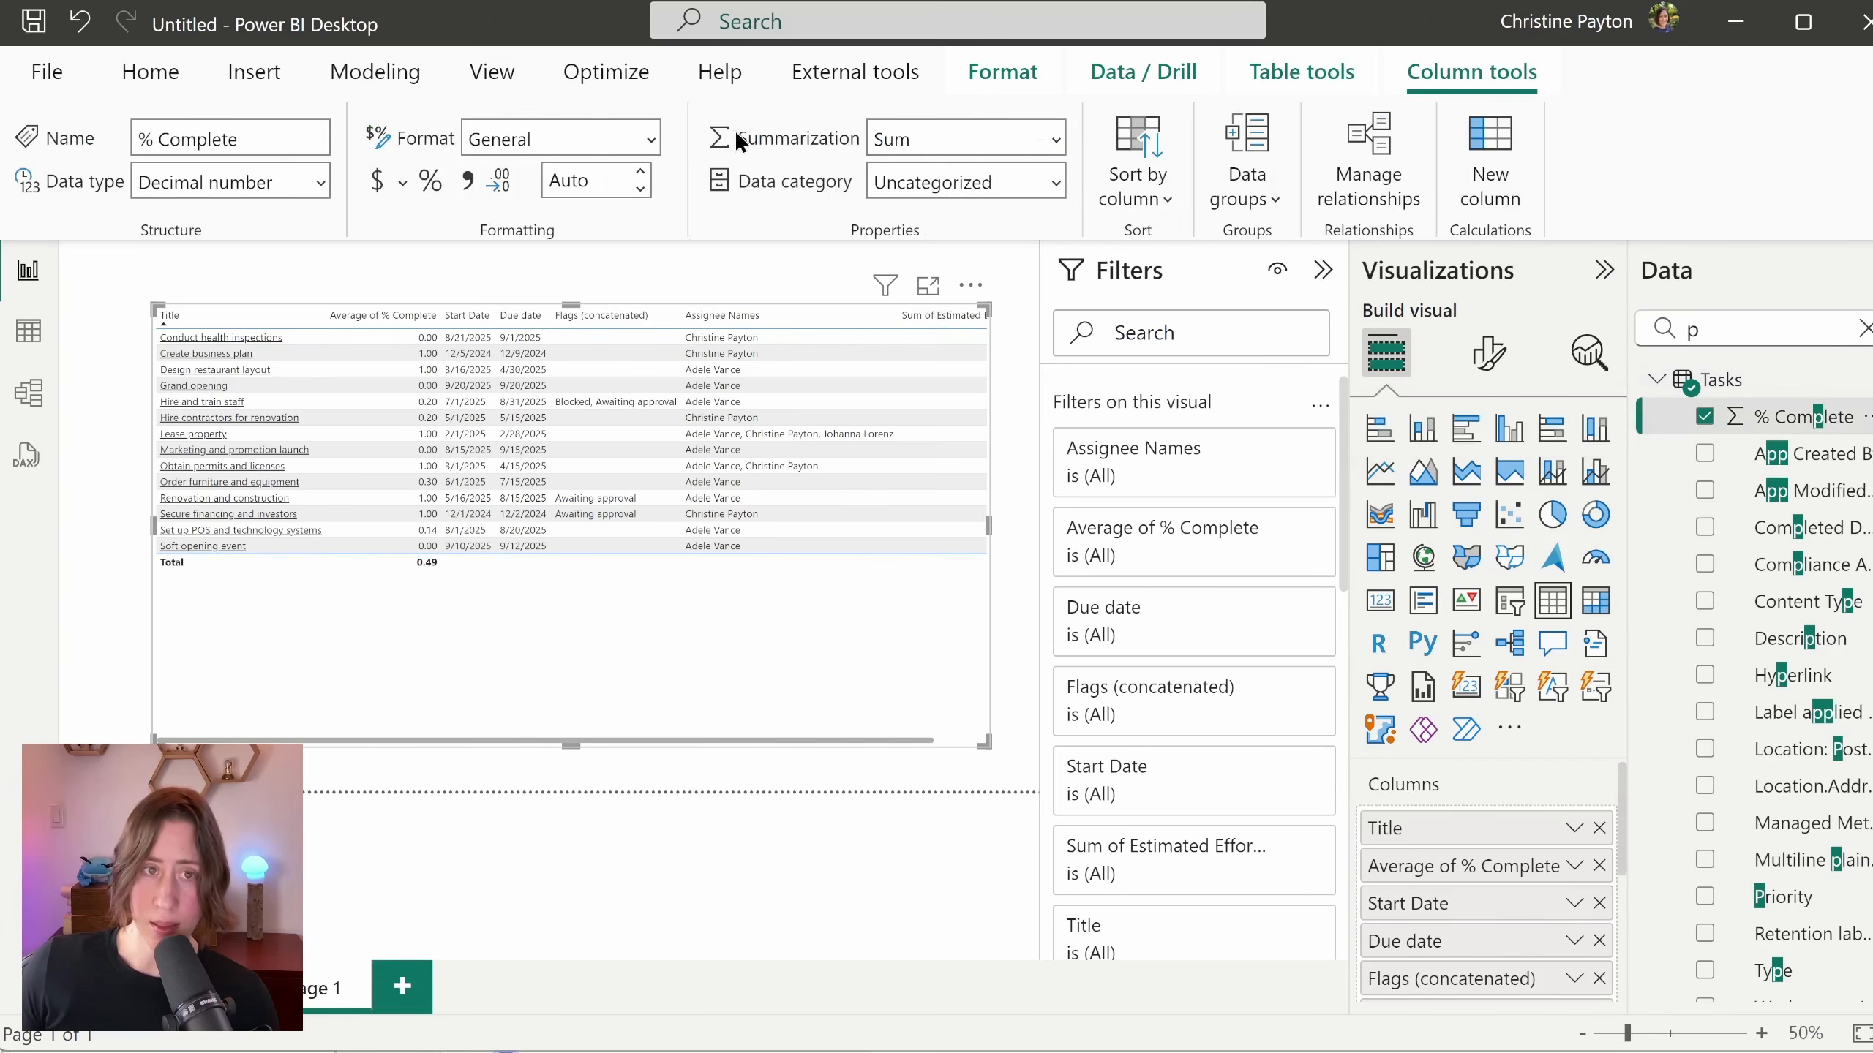
left_click(1056, 143)
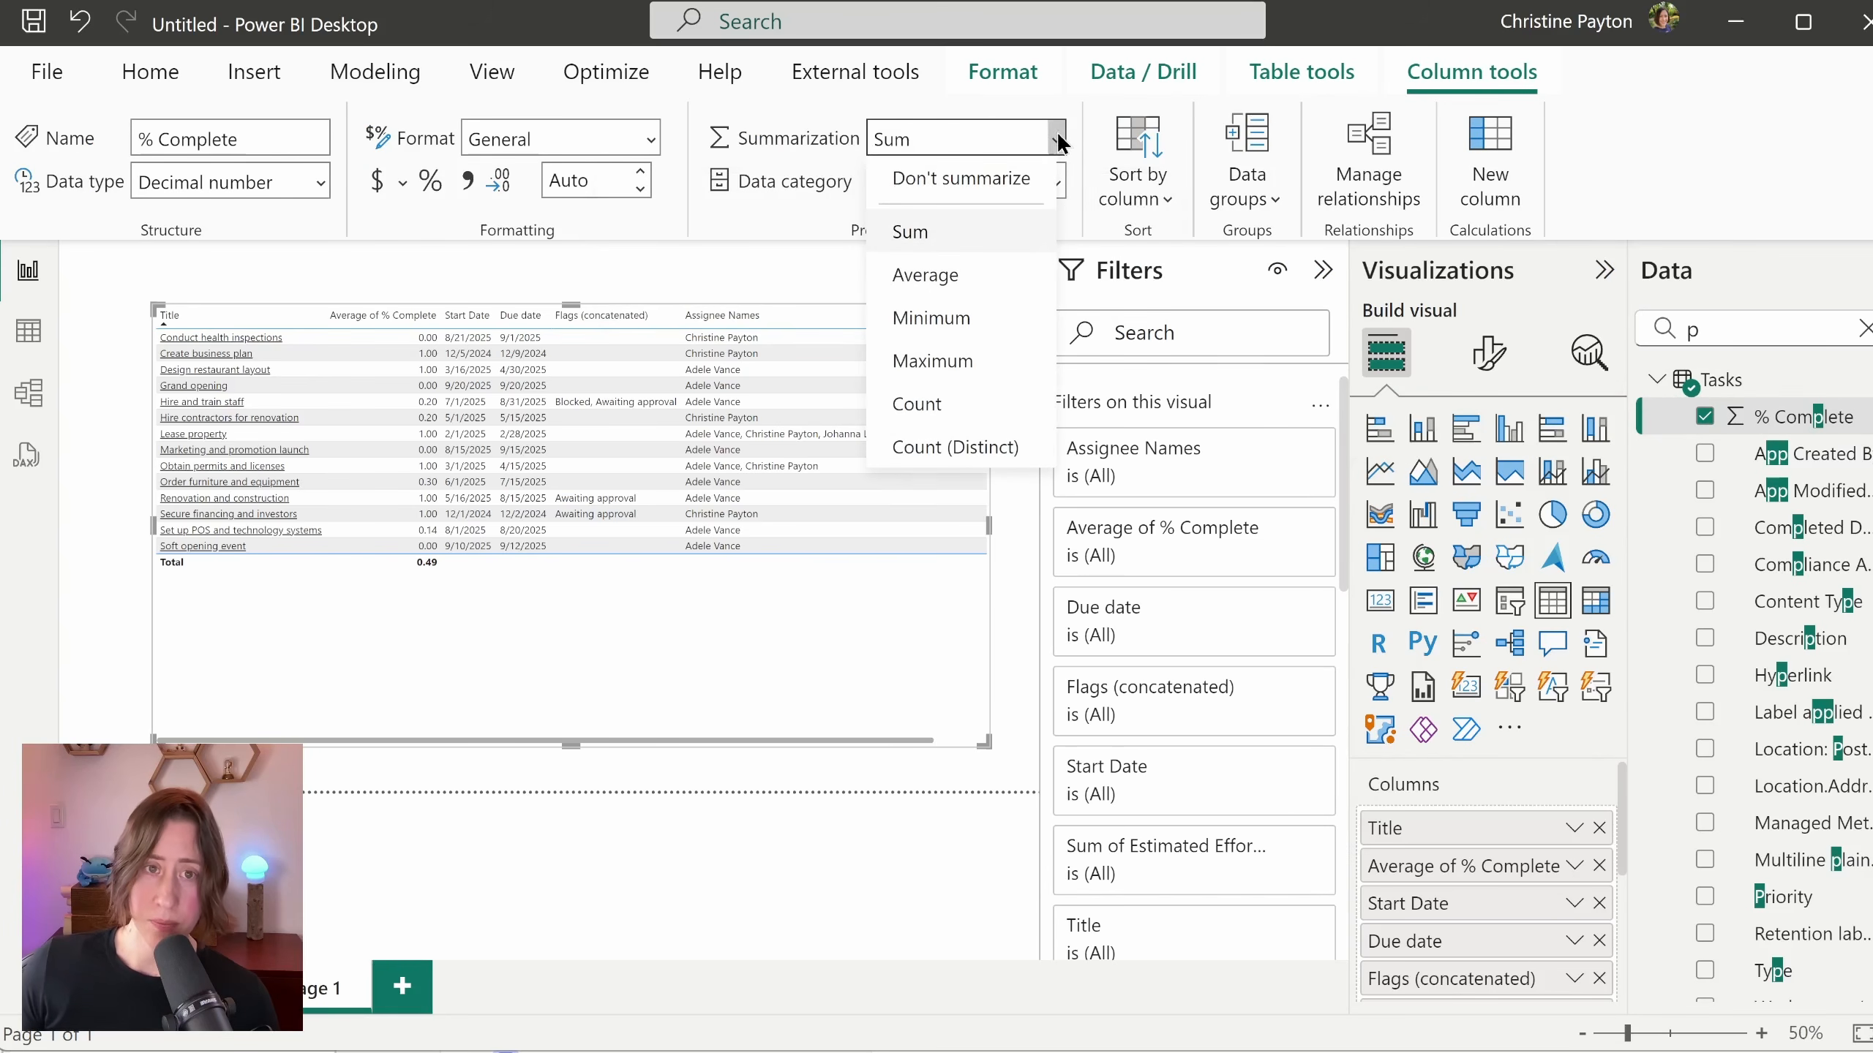
key("Down")
key("Return")
left_click(1059, 146)
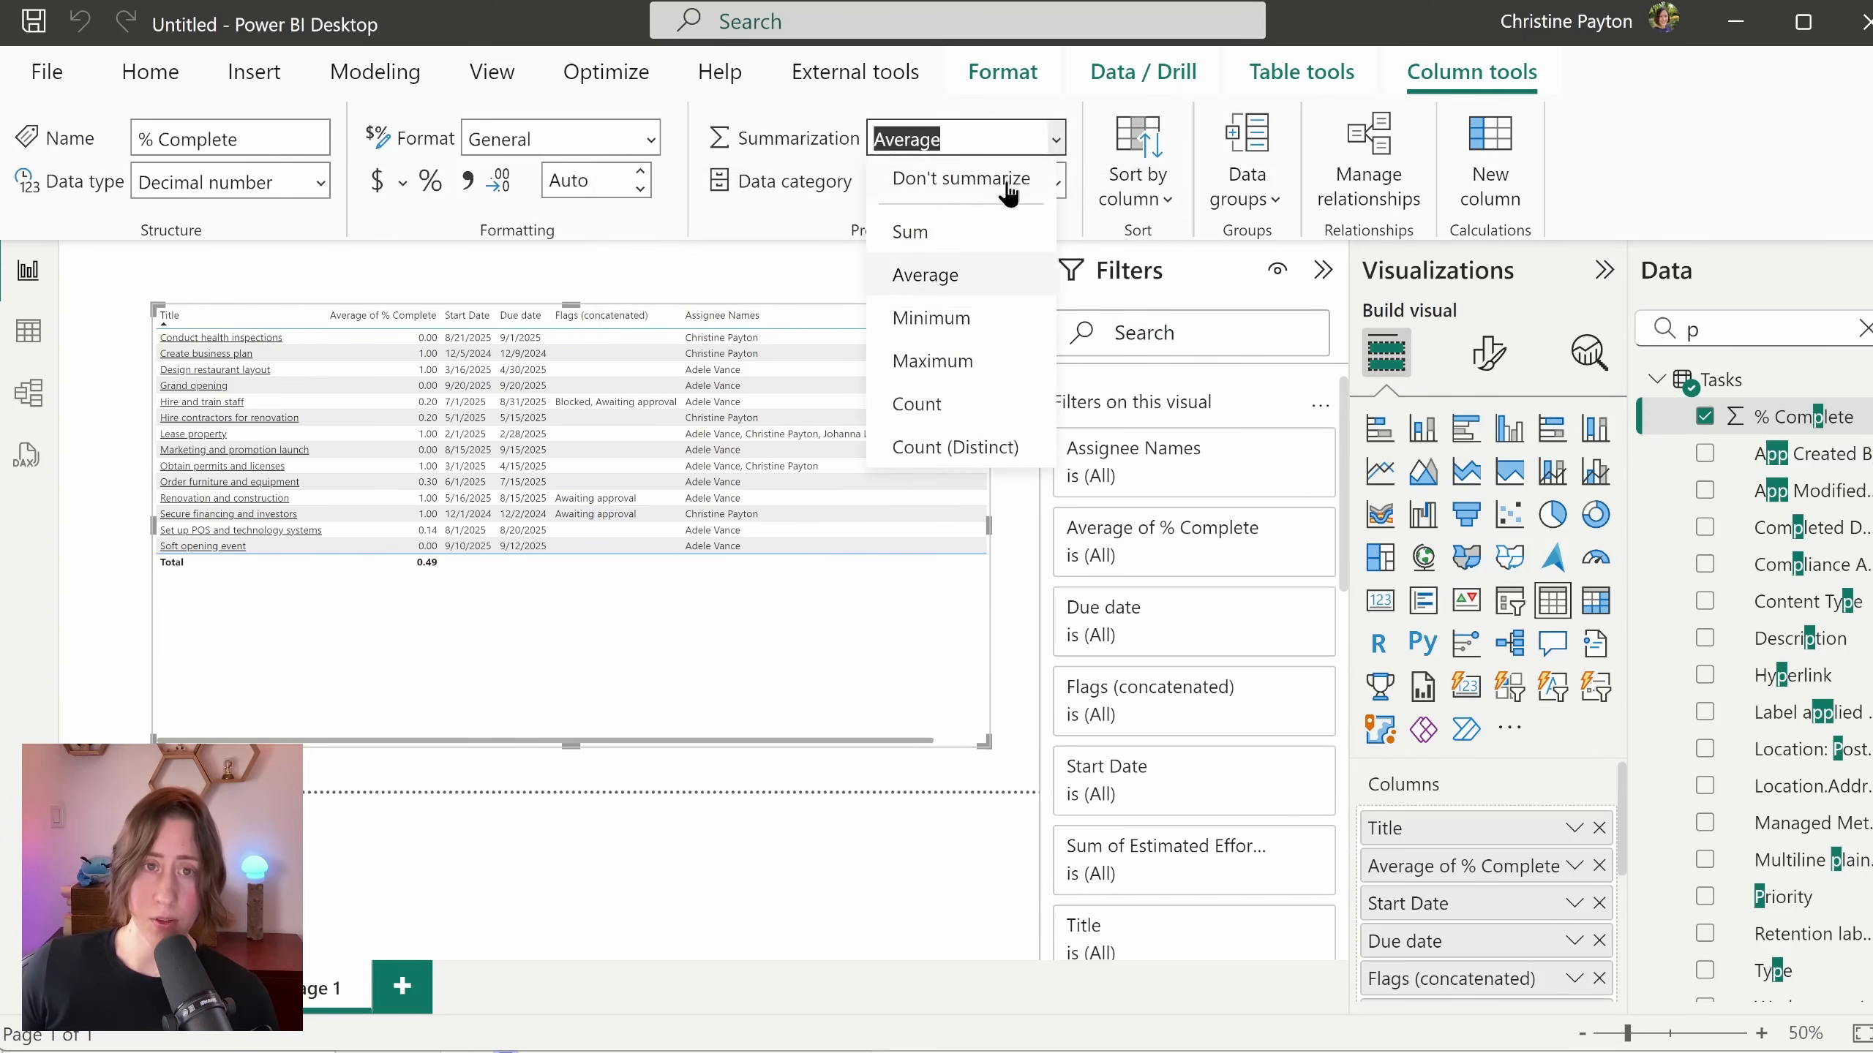
key("Escape")
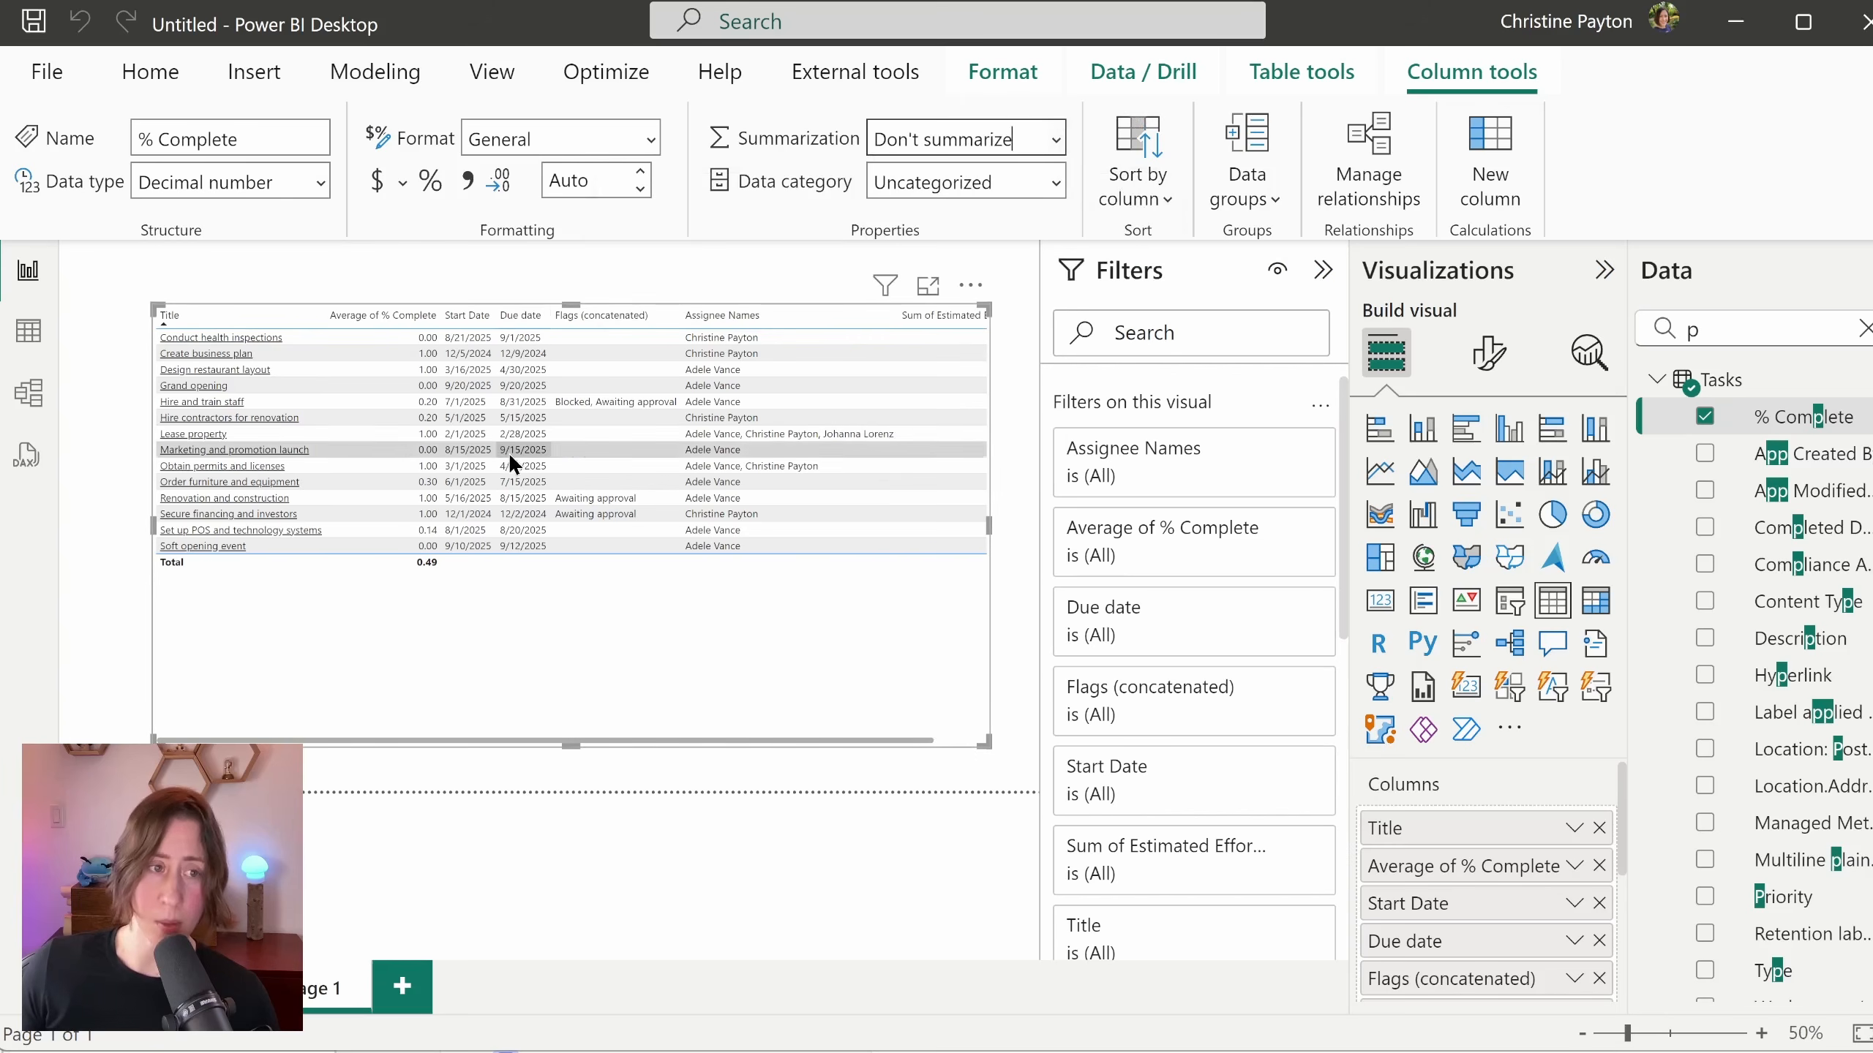
left_click(430, 180)
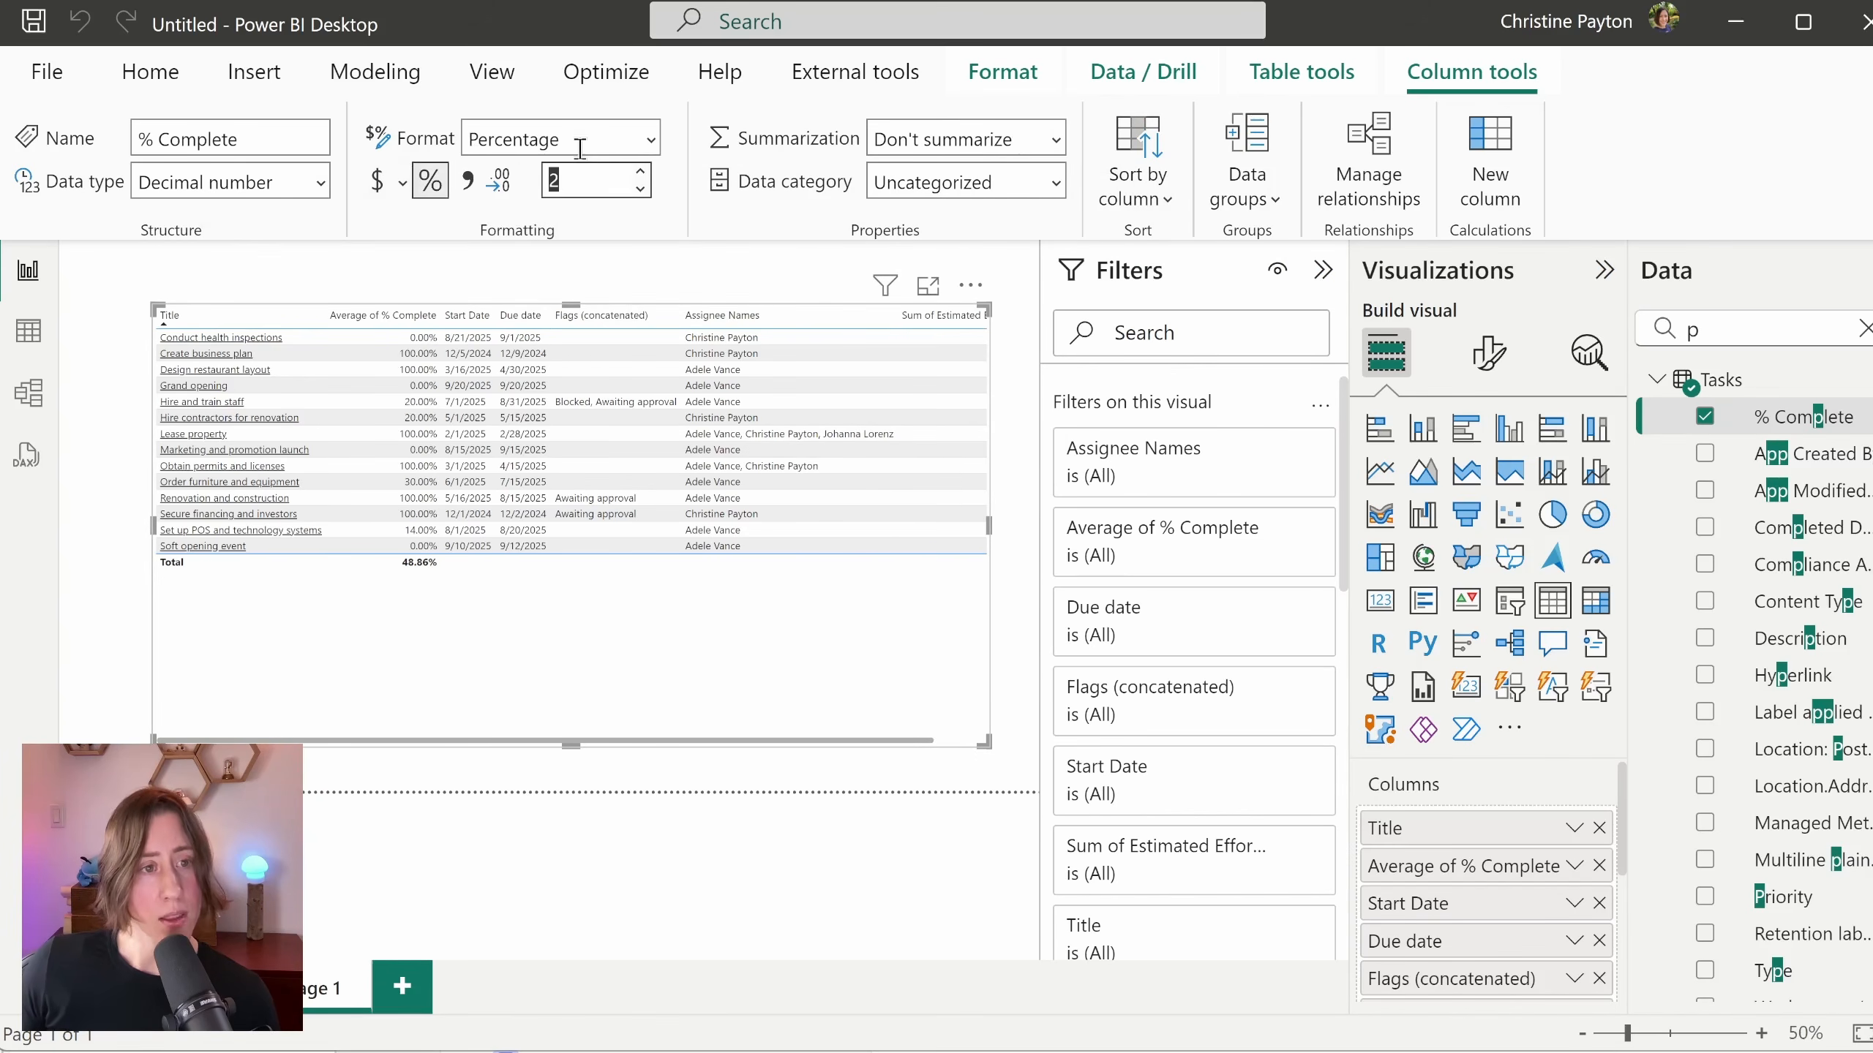
Step: Remove Sum of Estimated Effort Hours from the table visual and clear the field search
scroll(1621, 871, "down", 3)
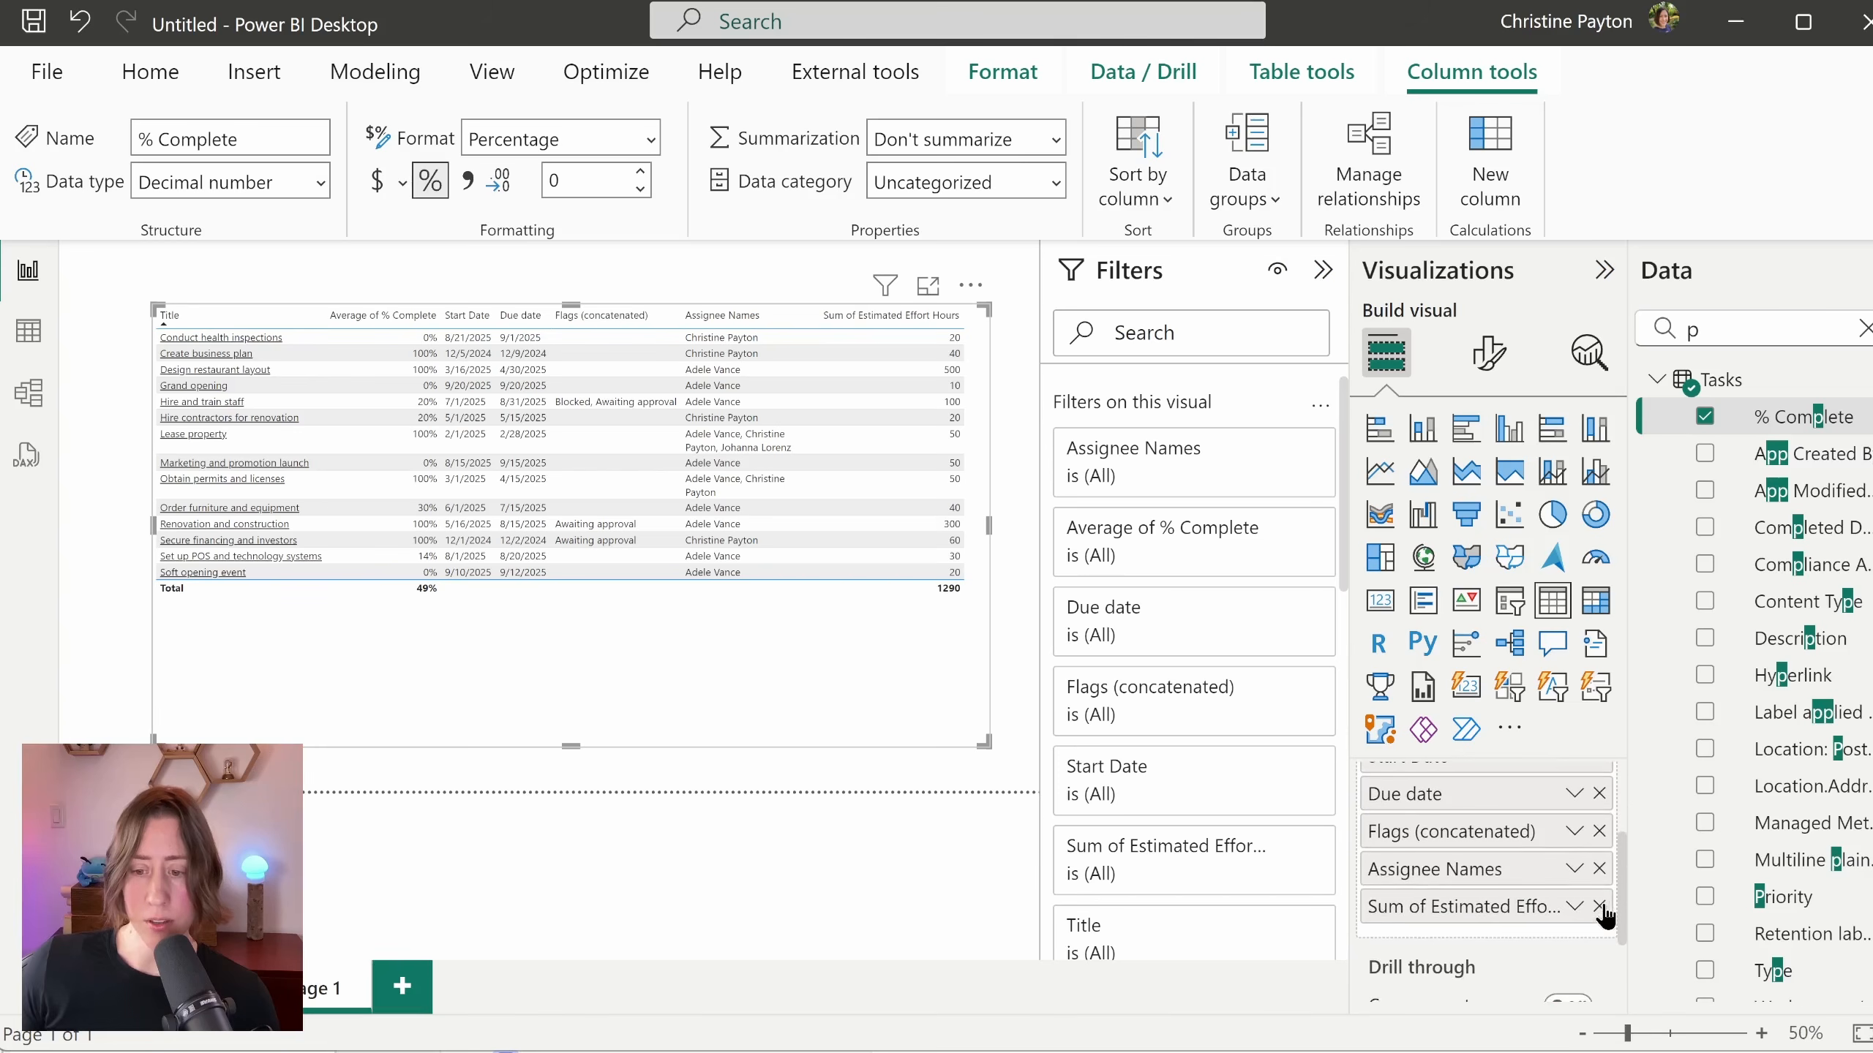
left_click(1599, 908)
key("BackSpace")
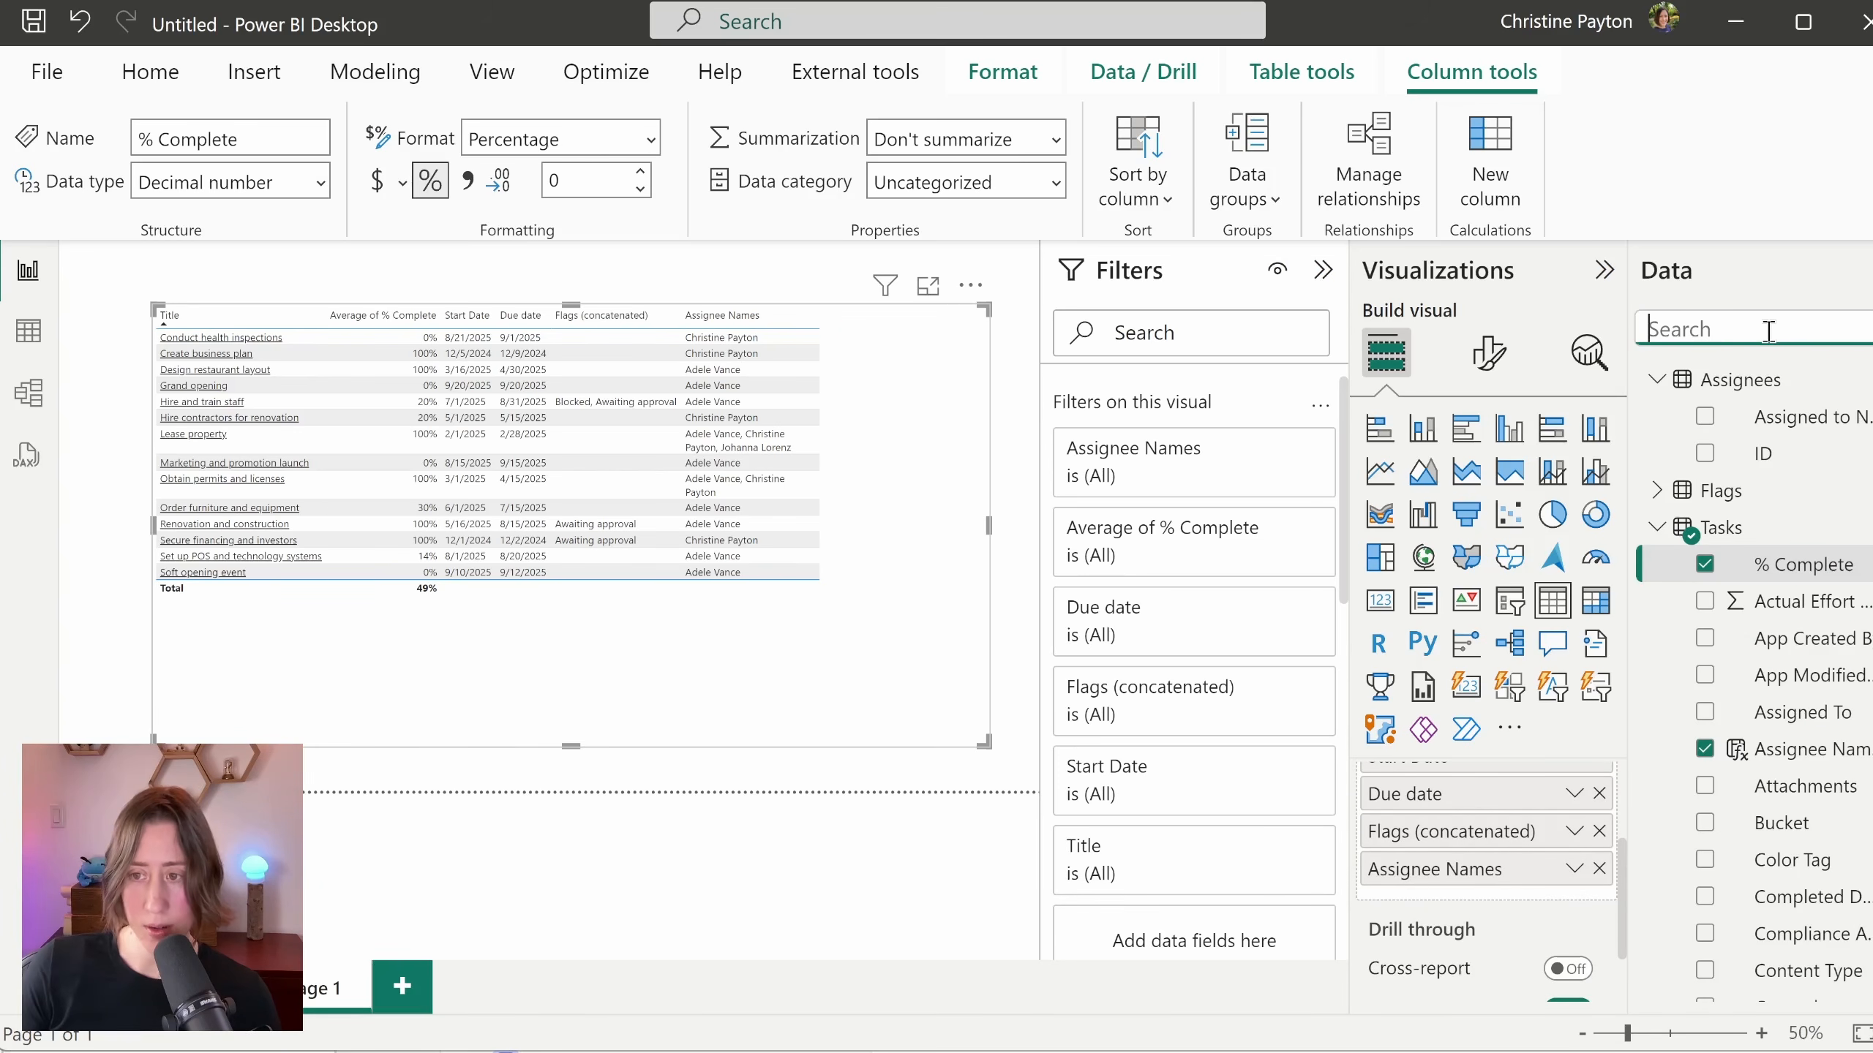
Step: Rename the Owner.title field in the Workstream table as Workstream Owner
scroll(1791, 531, "down", 12)
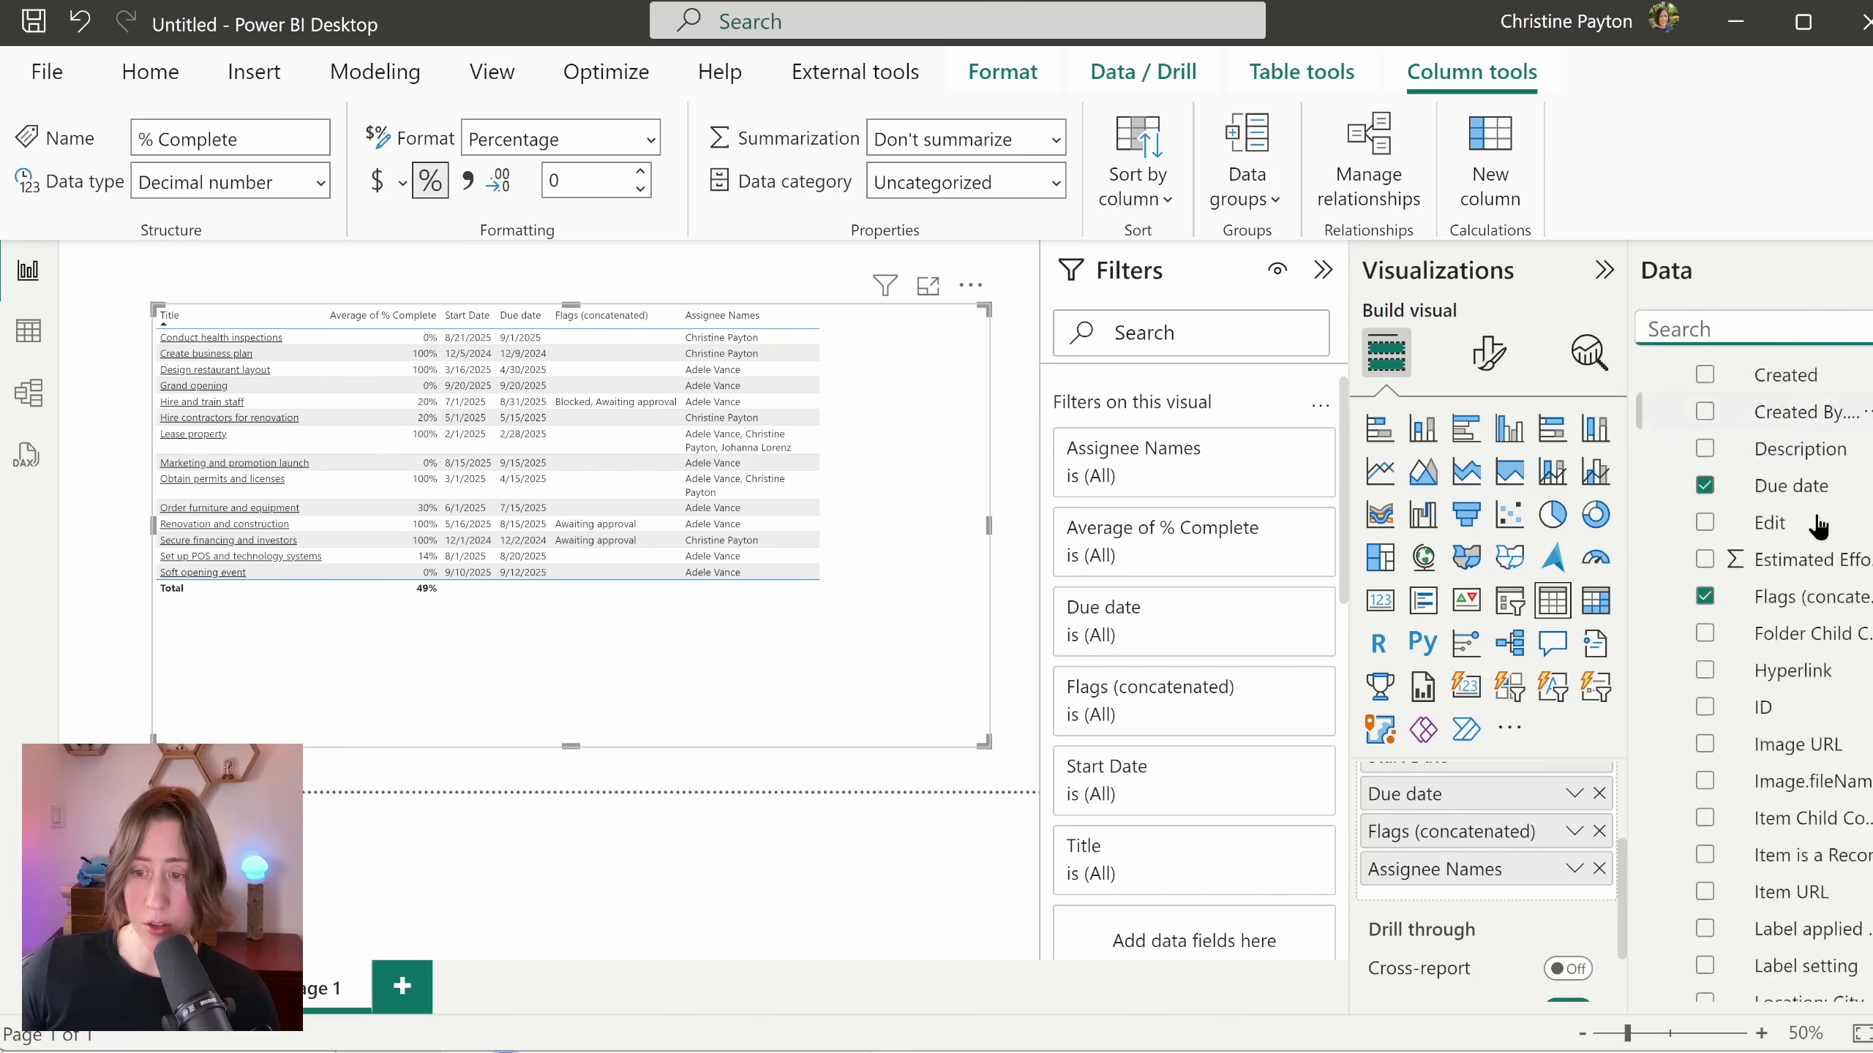
left_click(1658, 983)
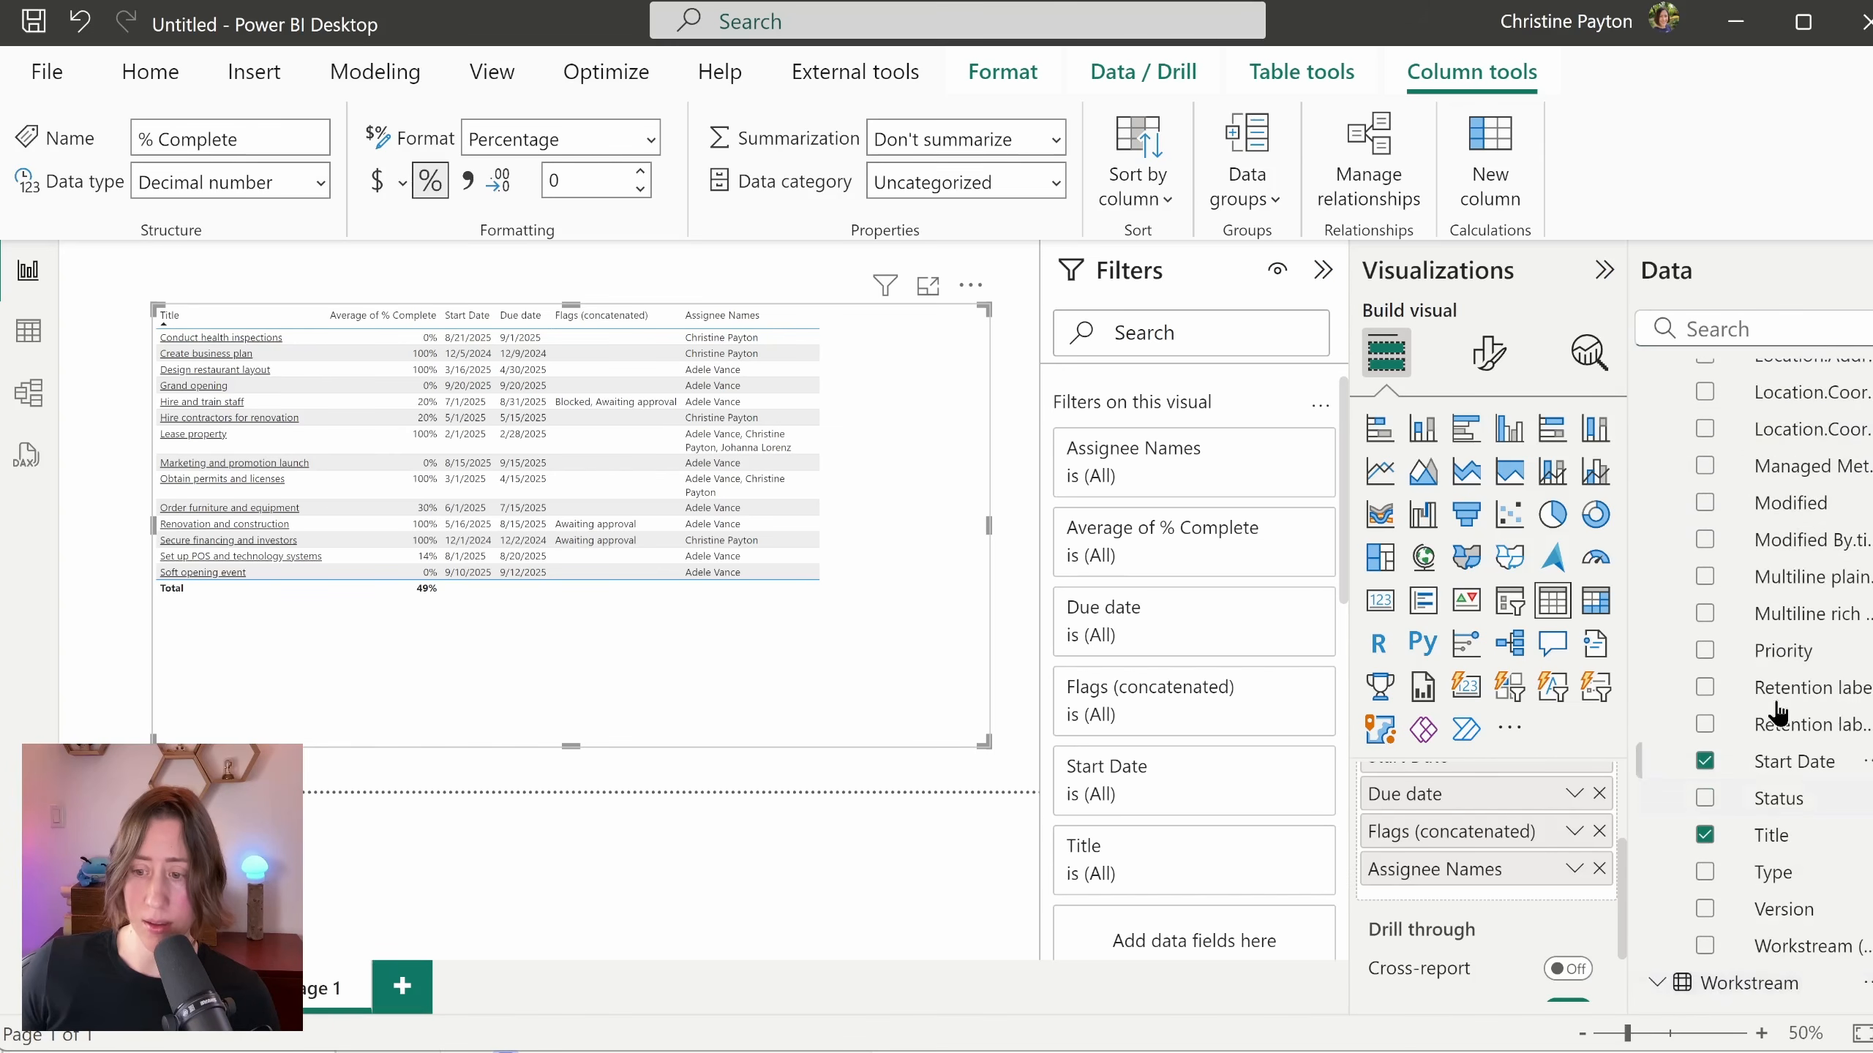
scroll(1778, 714, "down", 3)
double_click(1725, 948)
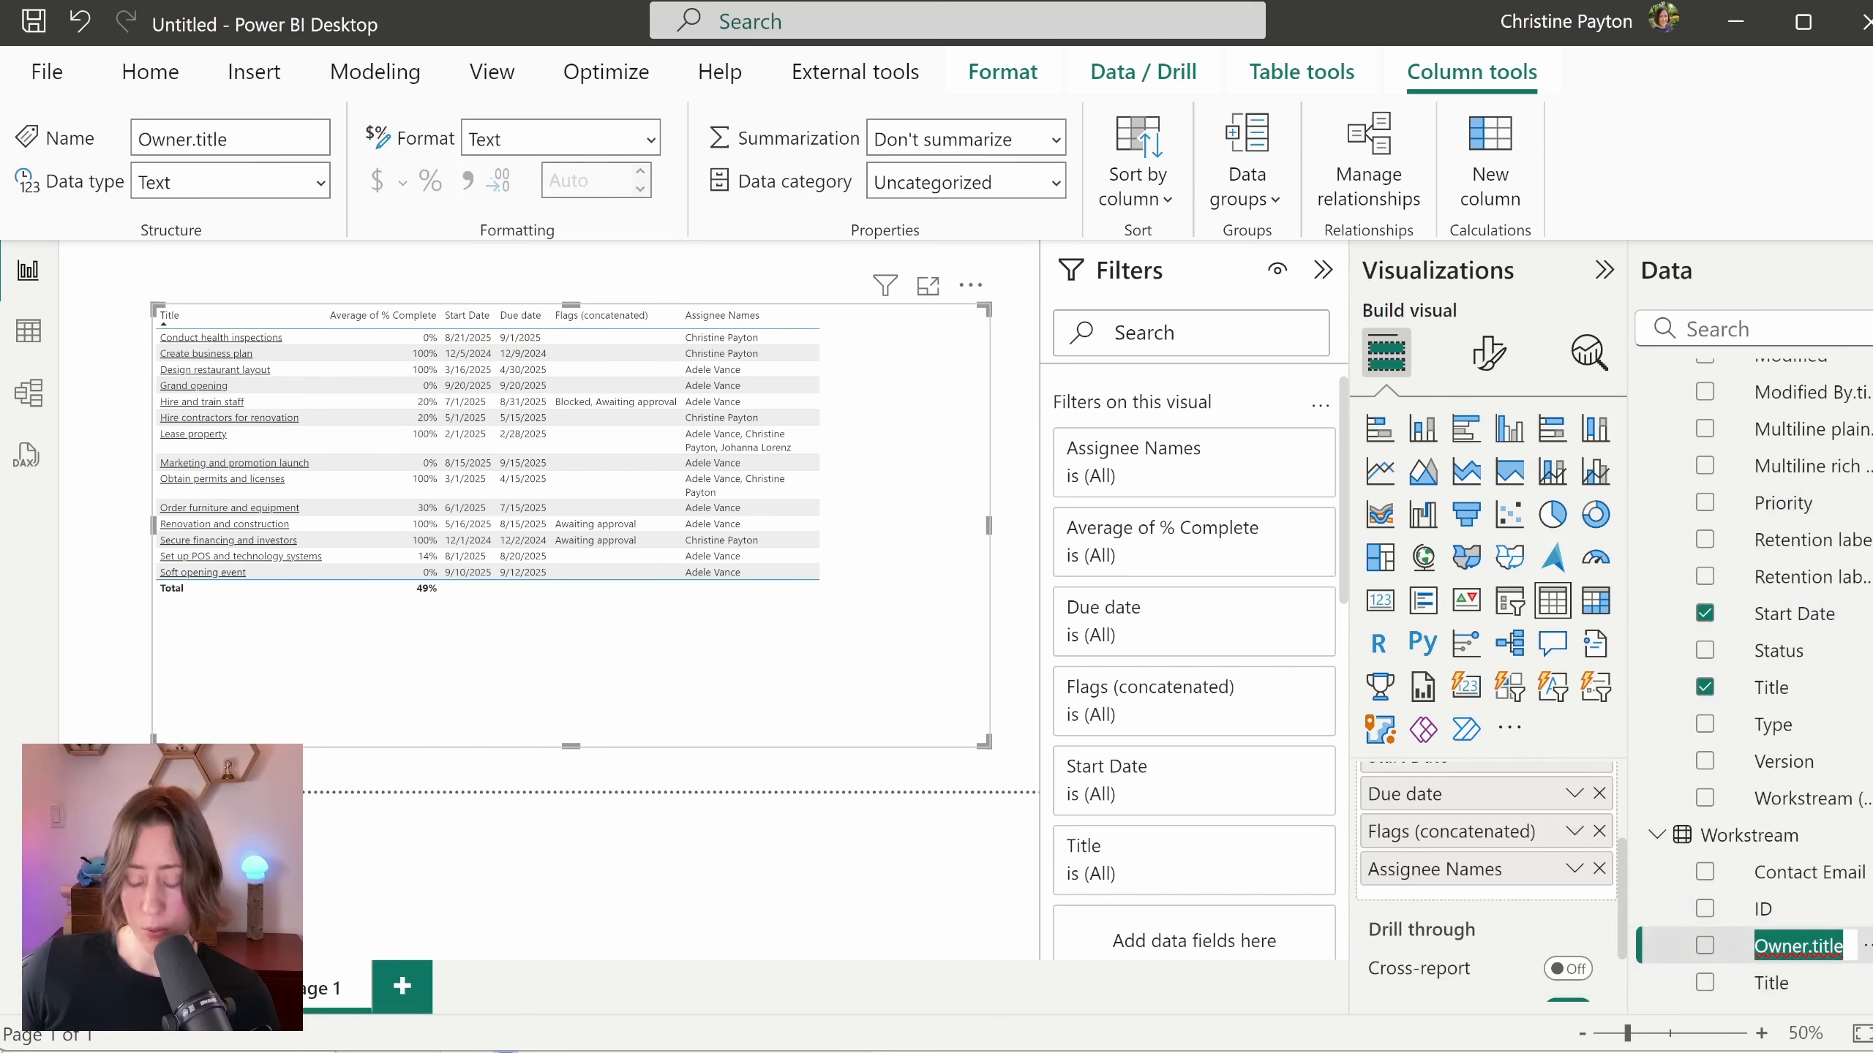
type("Workstream")
key("Return")
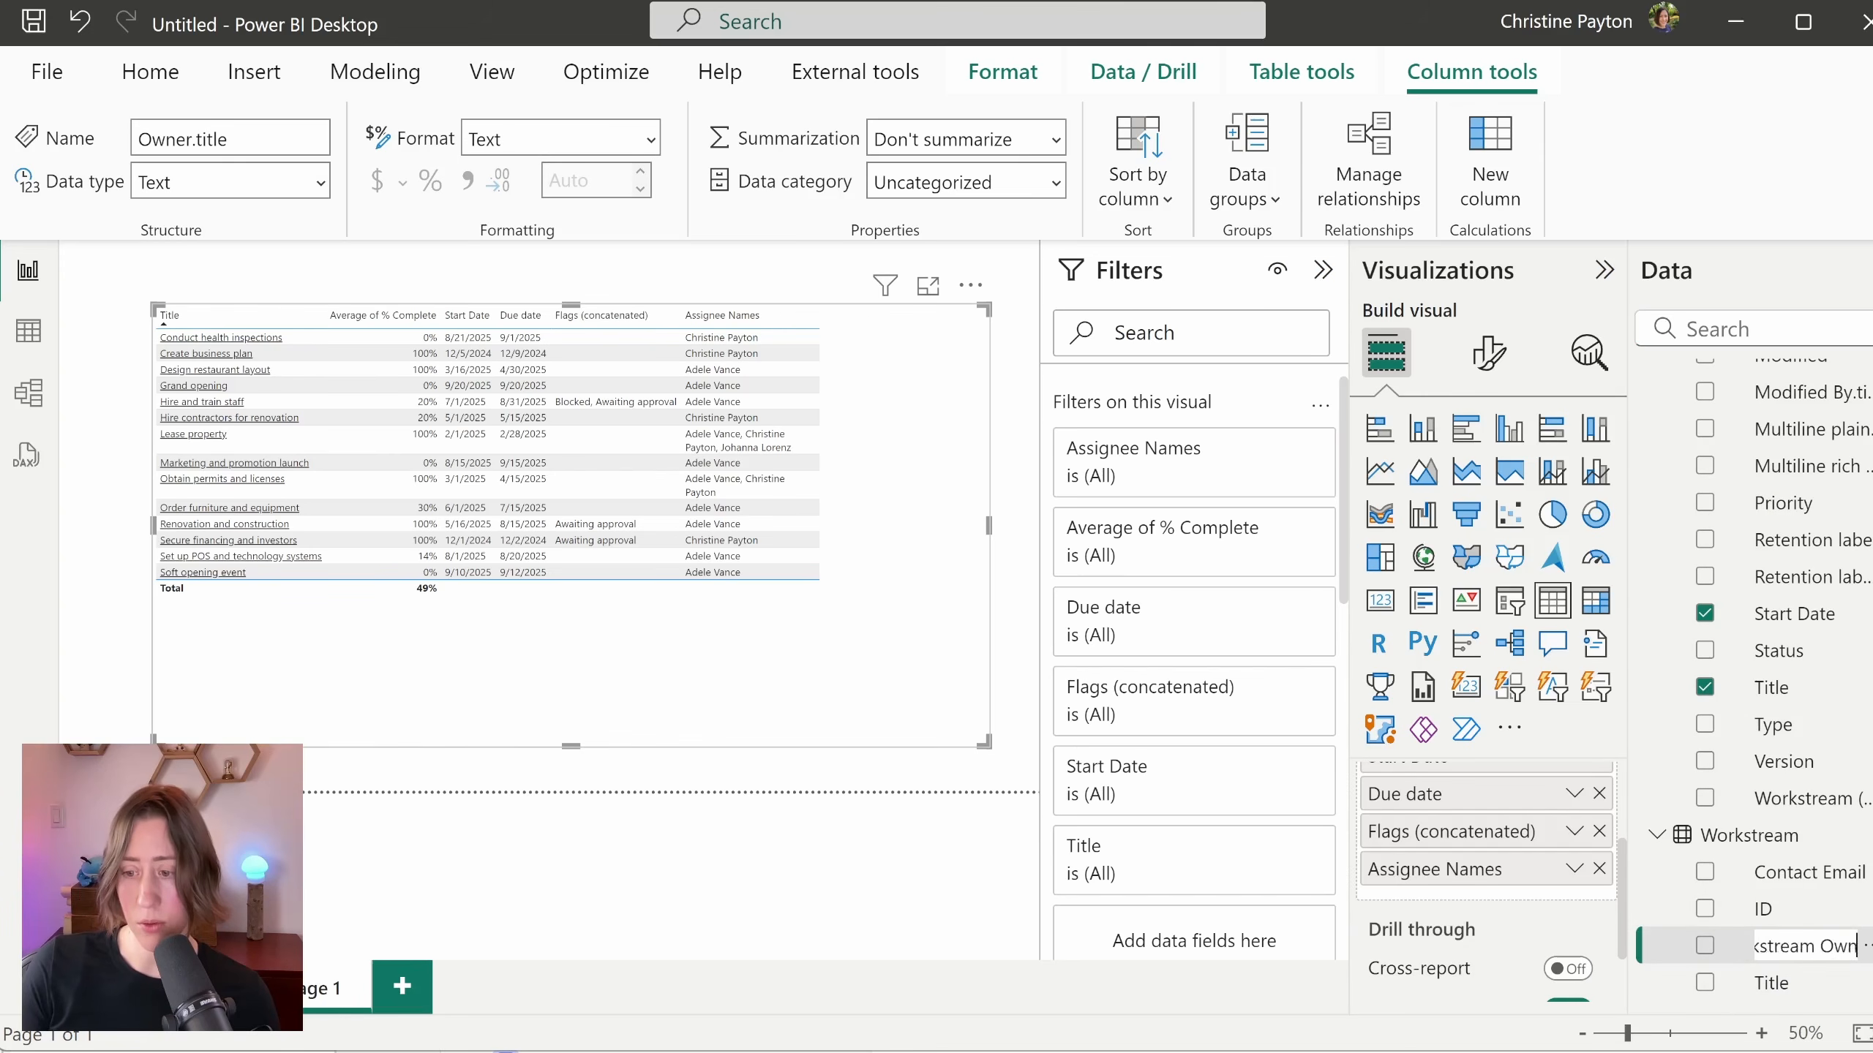
Step: Rename the Workstream table's Title field as Worksream, and add it and Workstream Owner to the table visual
double_click(1801, 948)
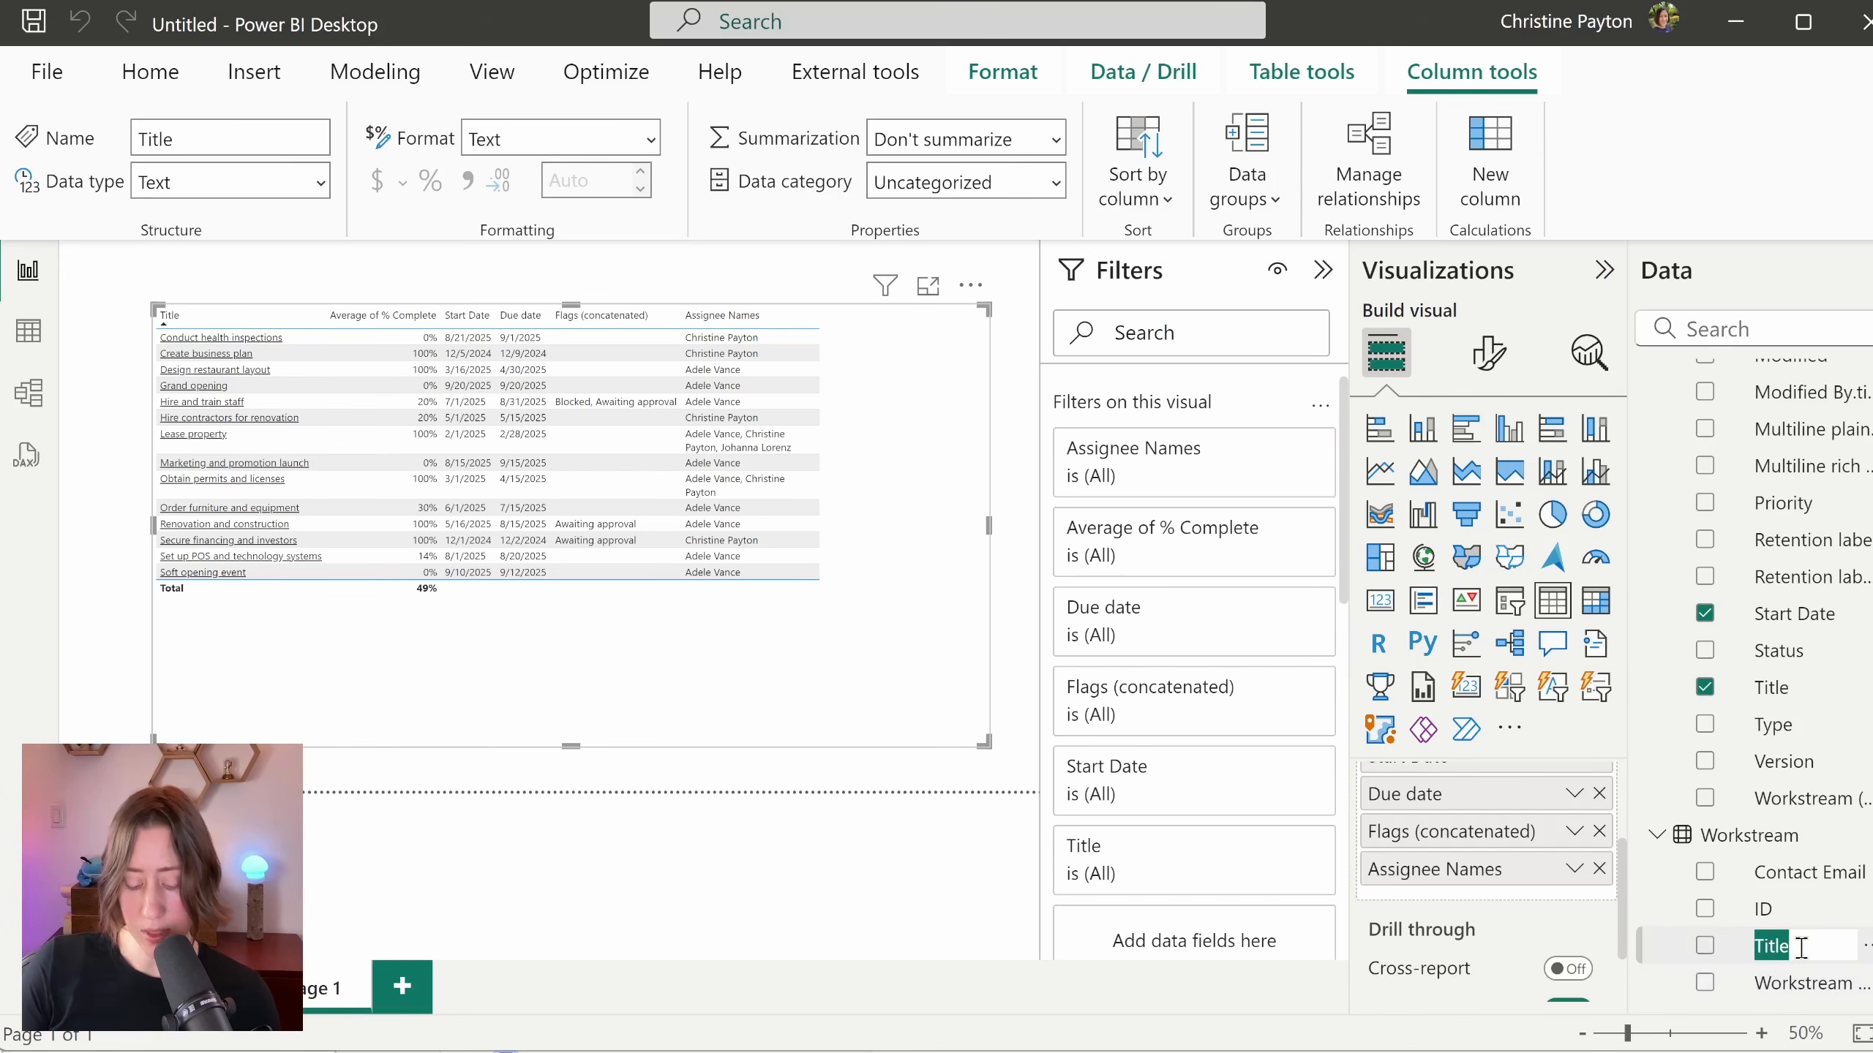
type("WOrkrksream")
key("Return")
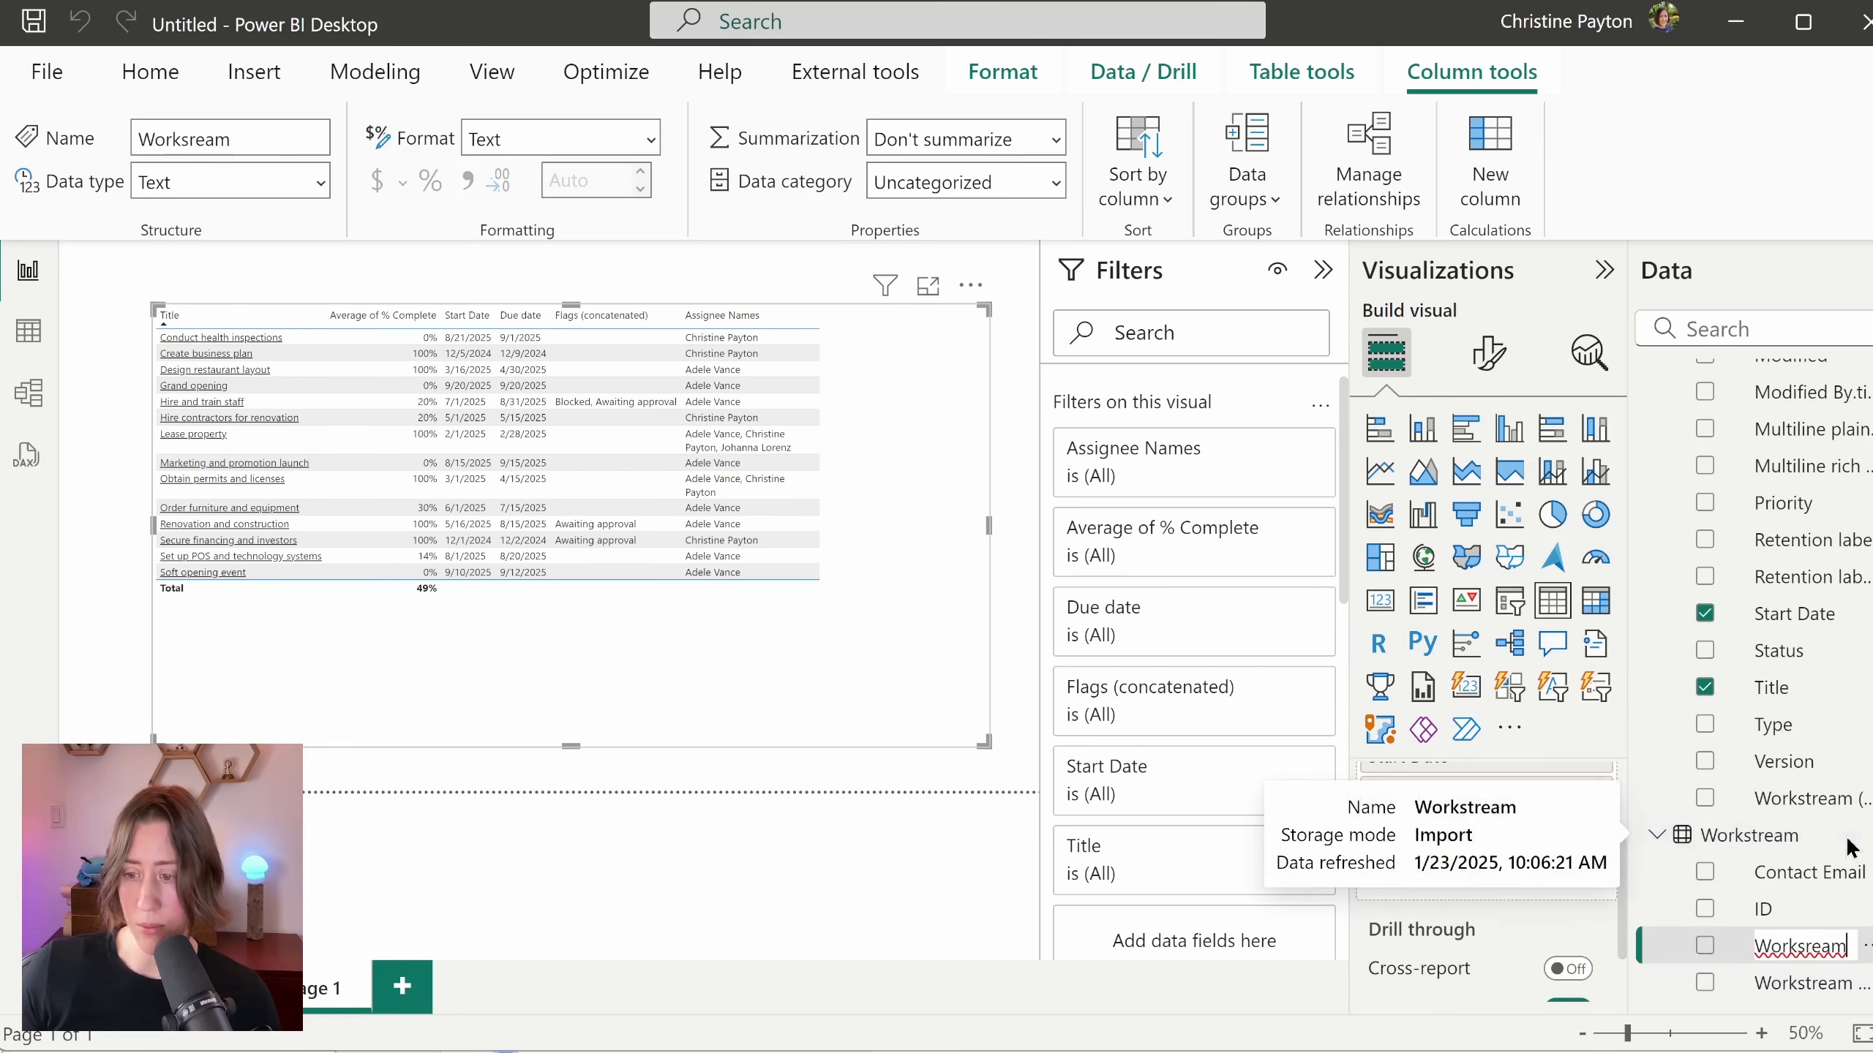
left_click(1705, 946)
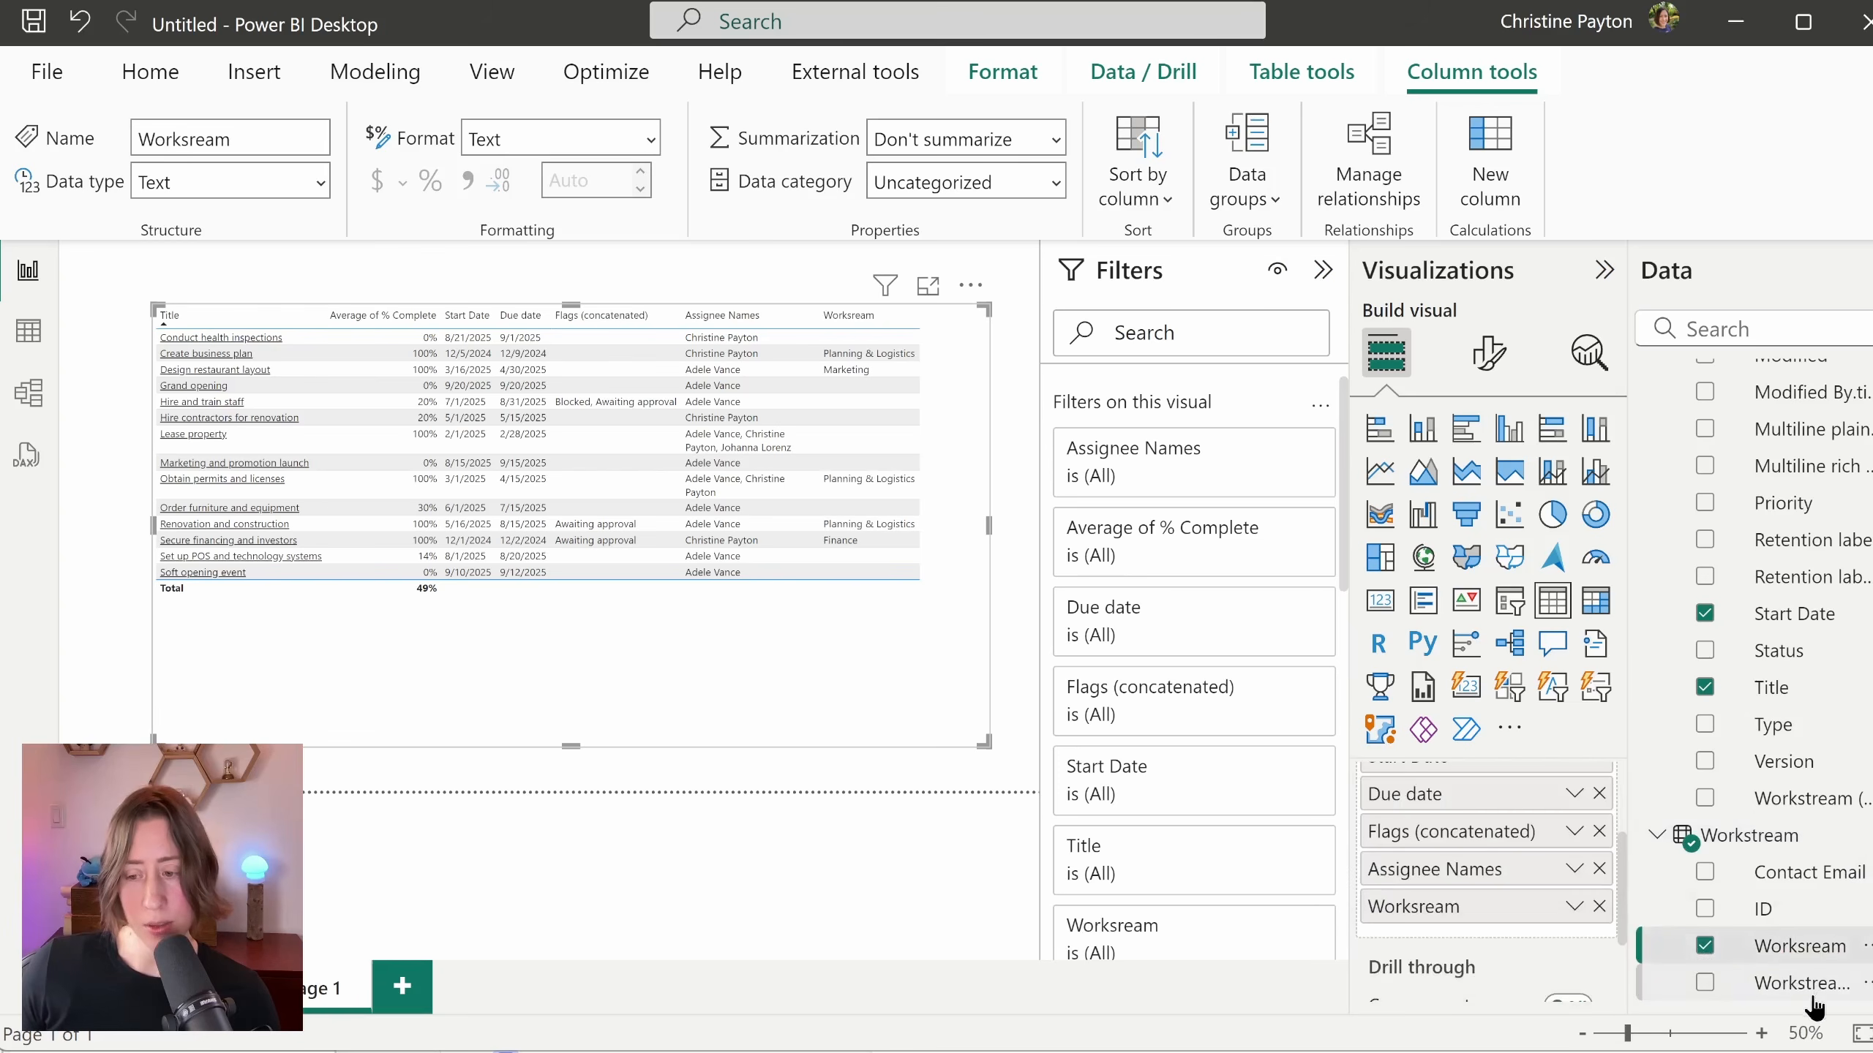
left_click(1704, 982)
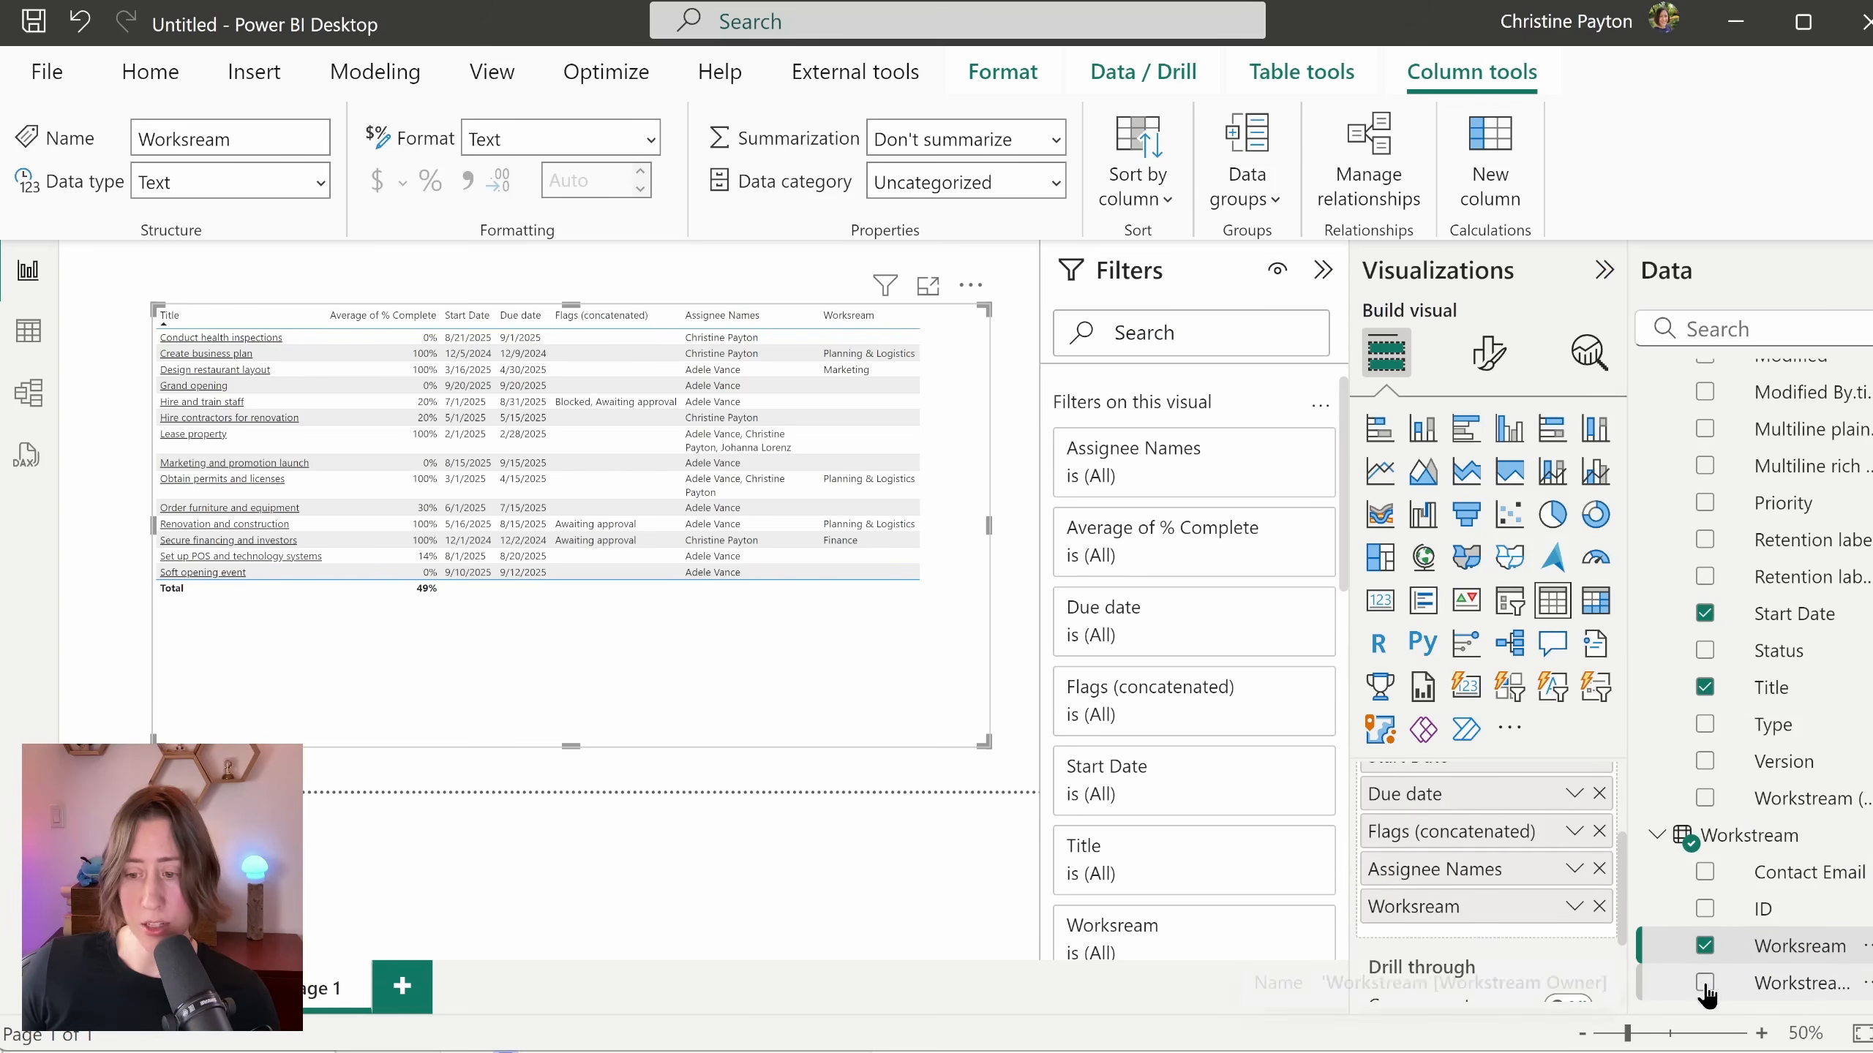
Step: Deselect the table visual, search the data fields for "loca" and widen the field list to show the full names
left_click(1798, 332)
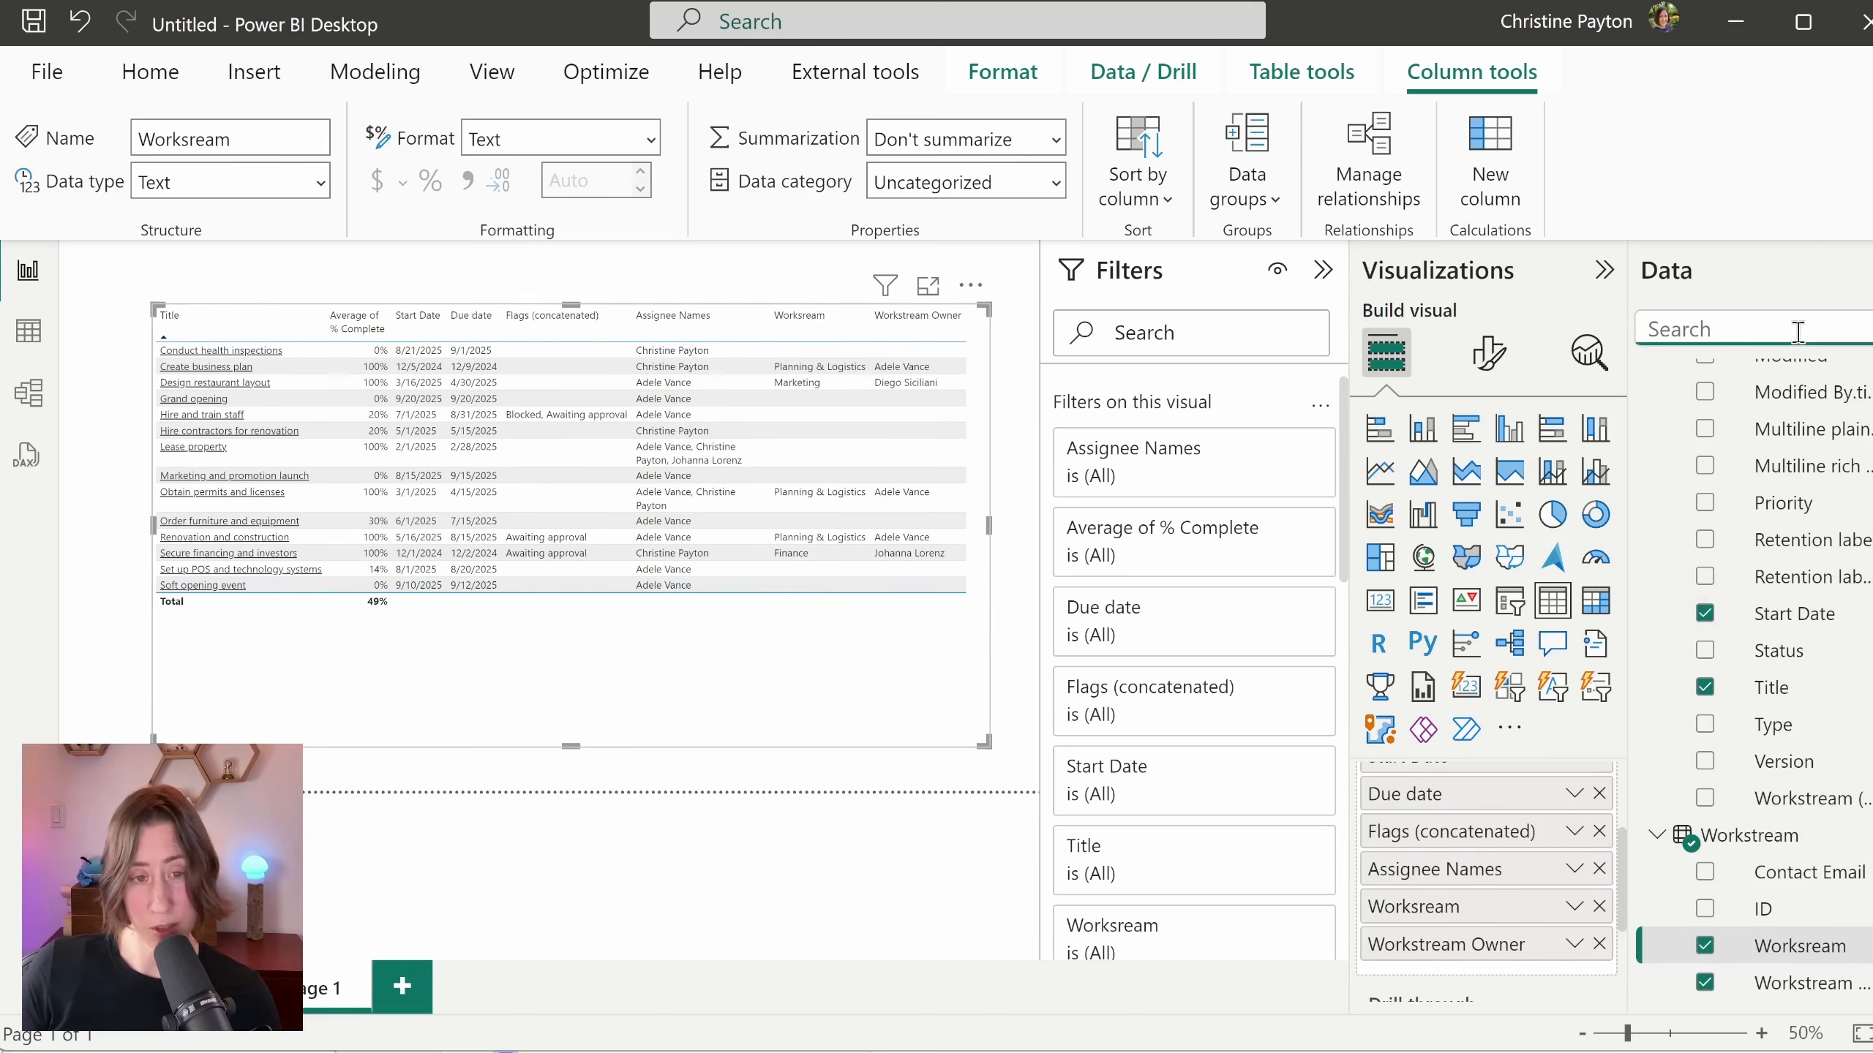
scroll(1798, 709, "up", 5)
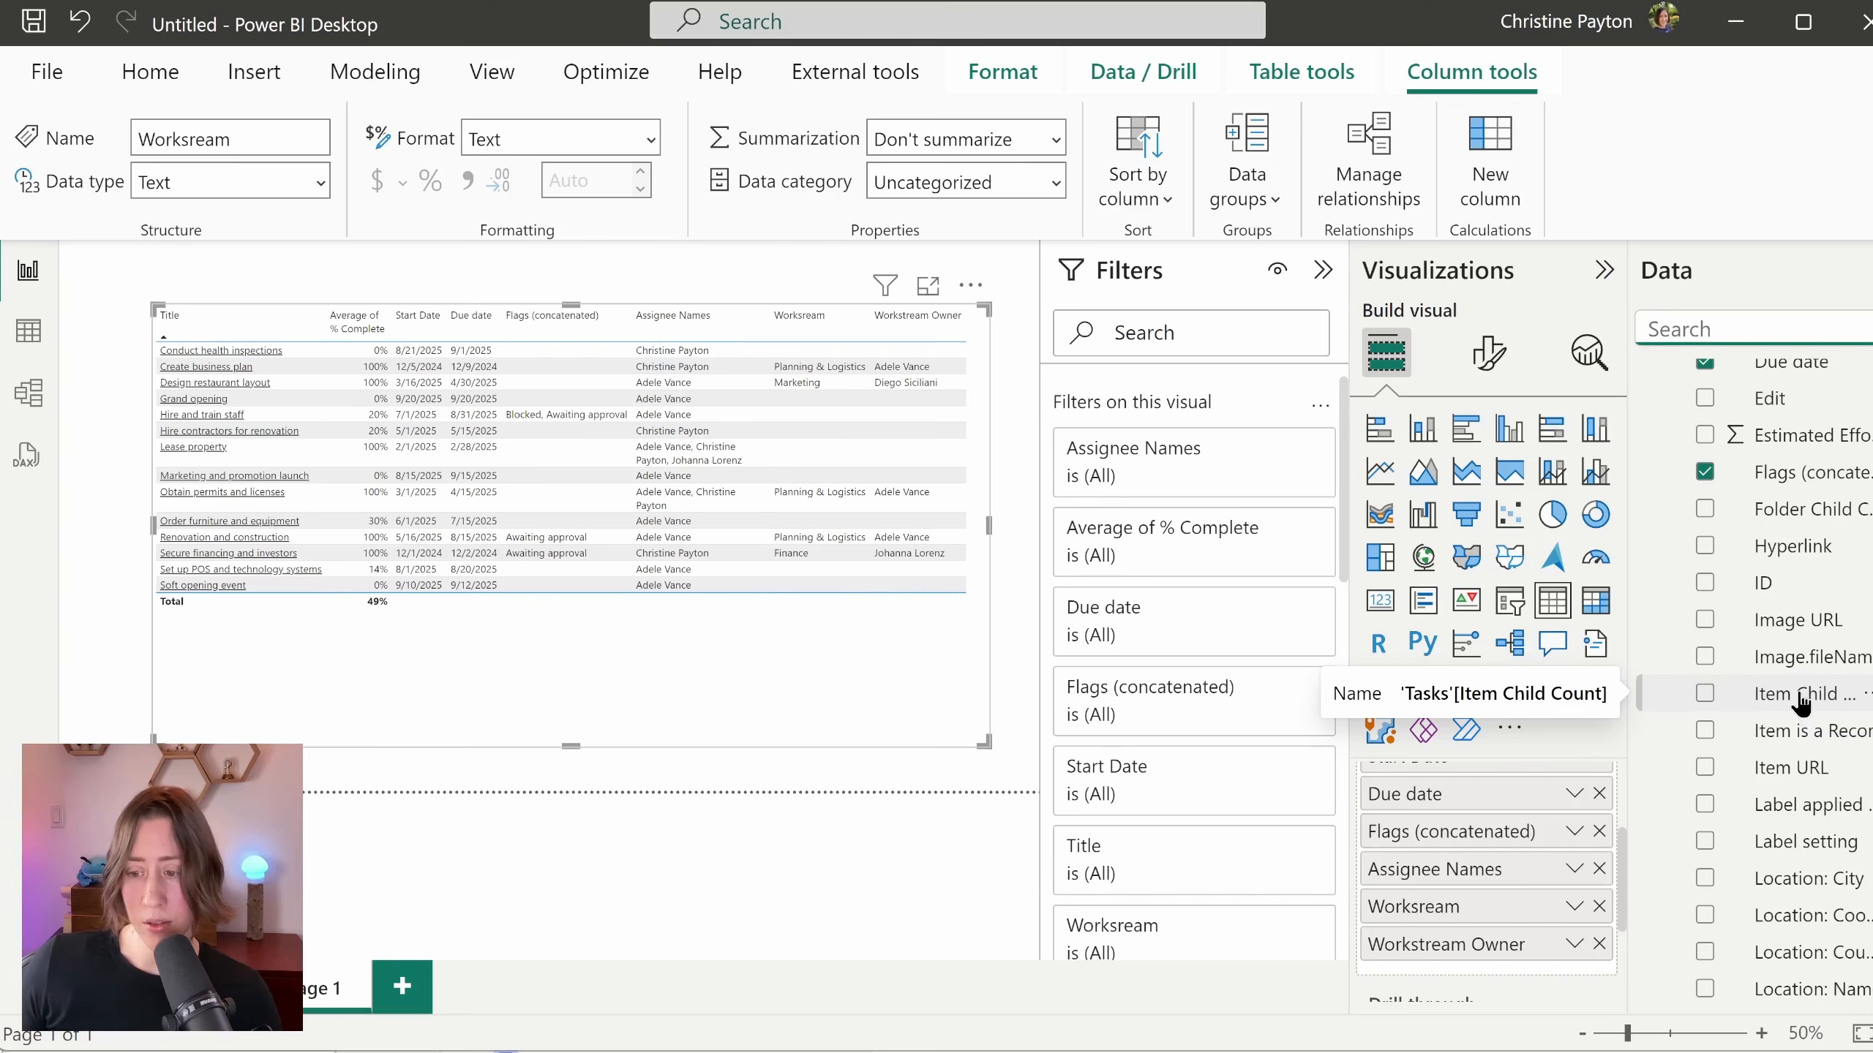
scroll(1801, 703, "up", 5)
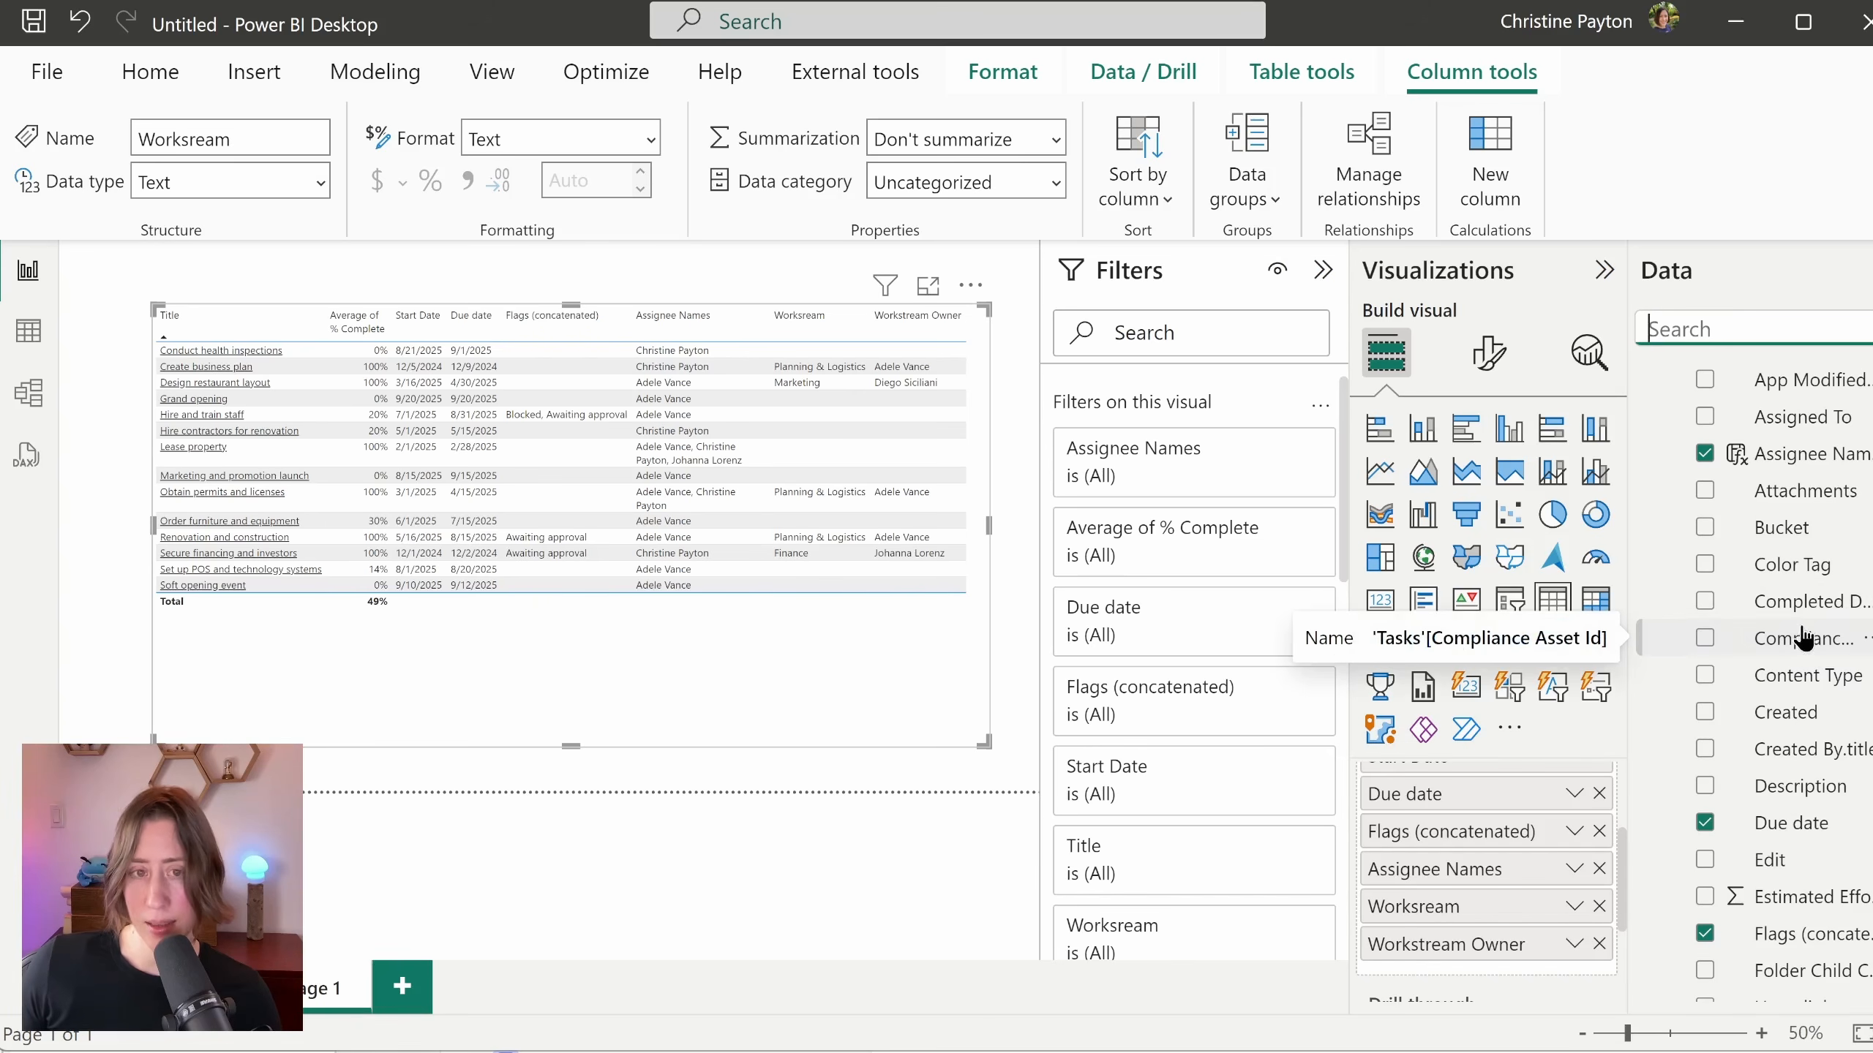
left_click(424, 832)
left_click(1759, 328)
type("loca")
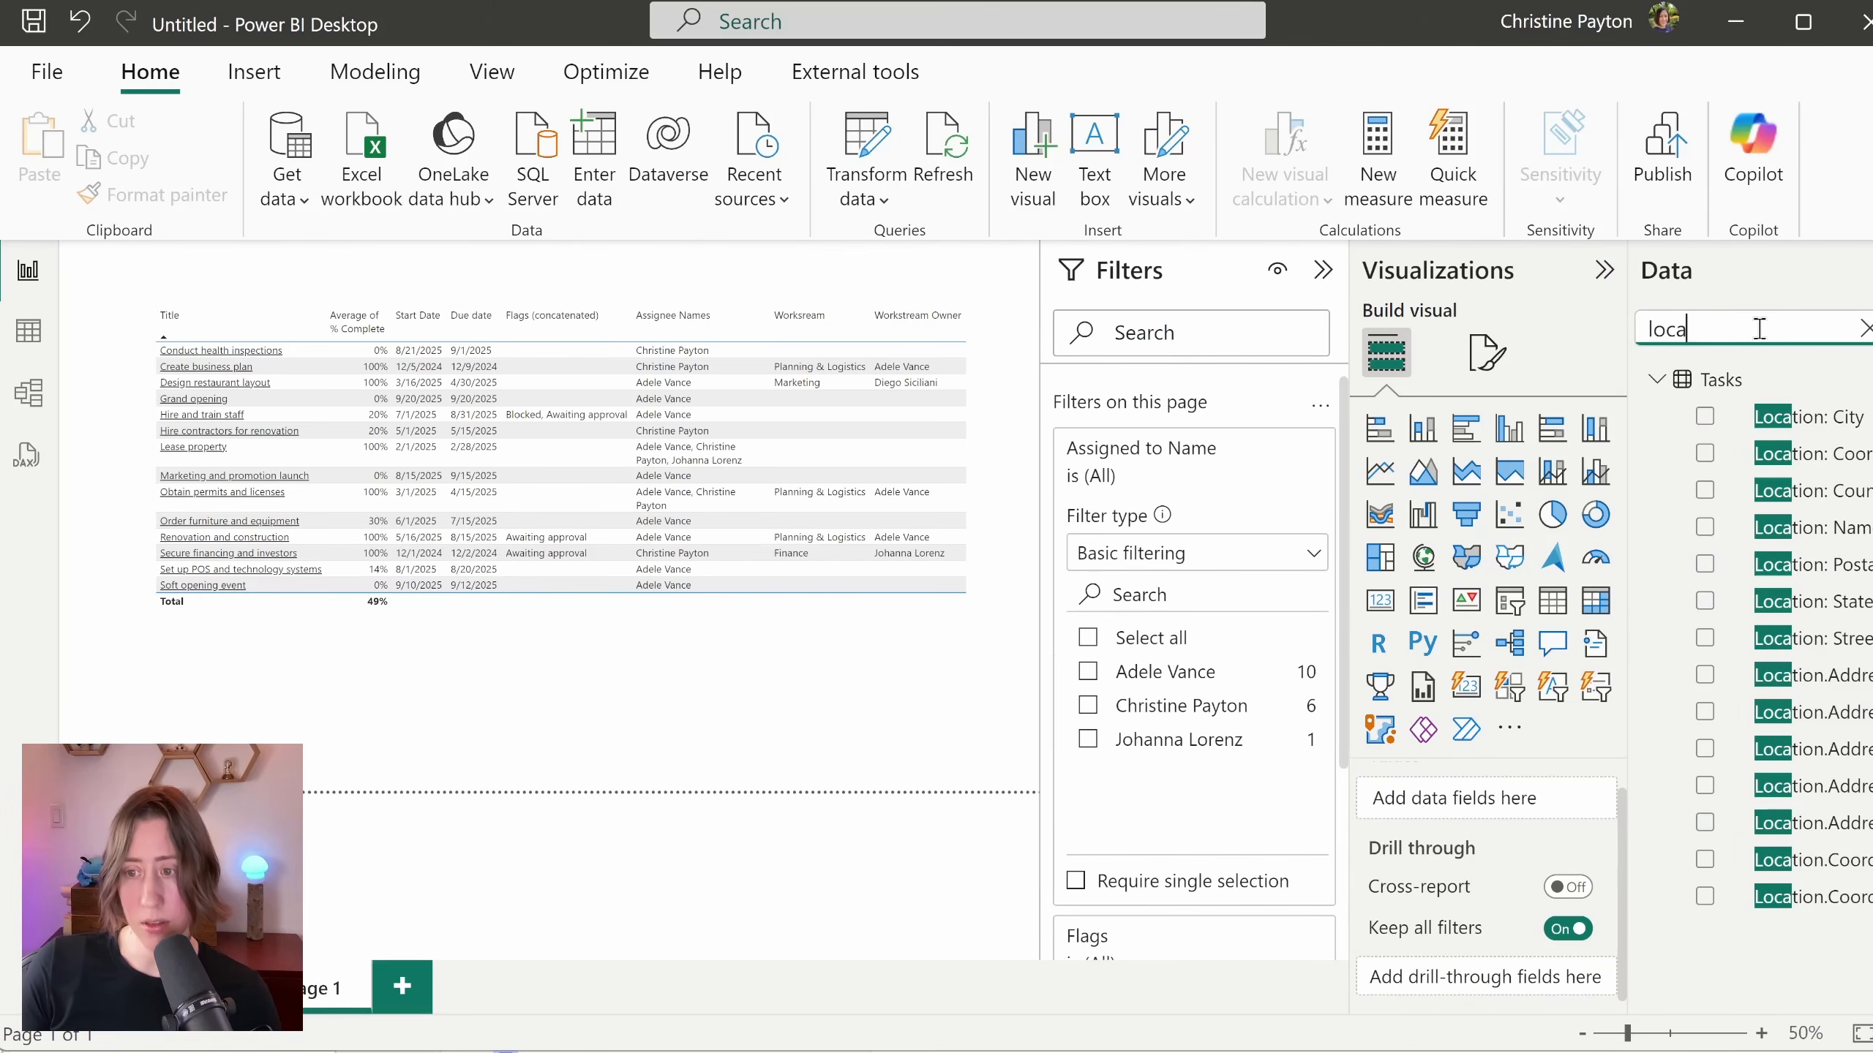
left_click_drag(1627, 523, 1511, 523)
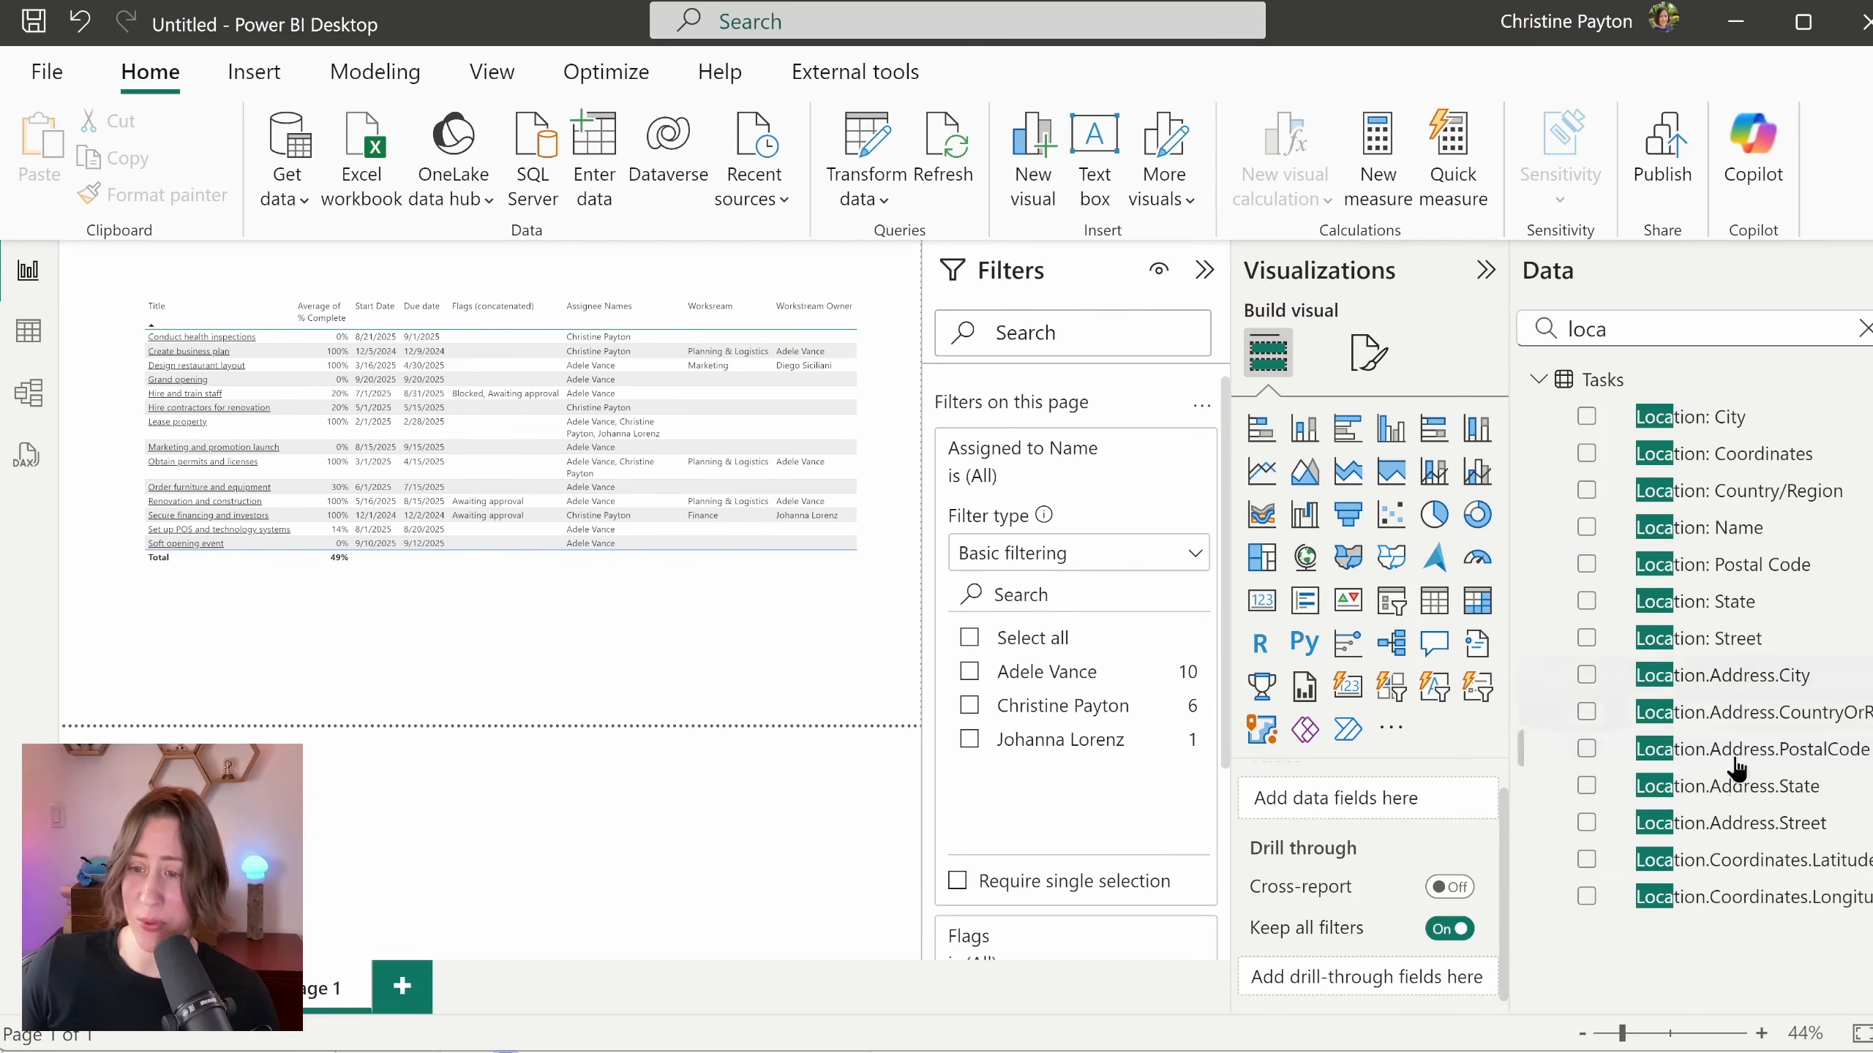
Step: Set the data category of the Tasks field Location.Coordinates.Latitude to Latitude
left_click(1764, 880)
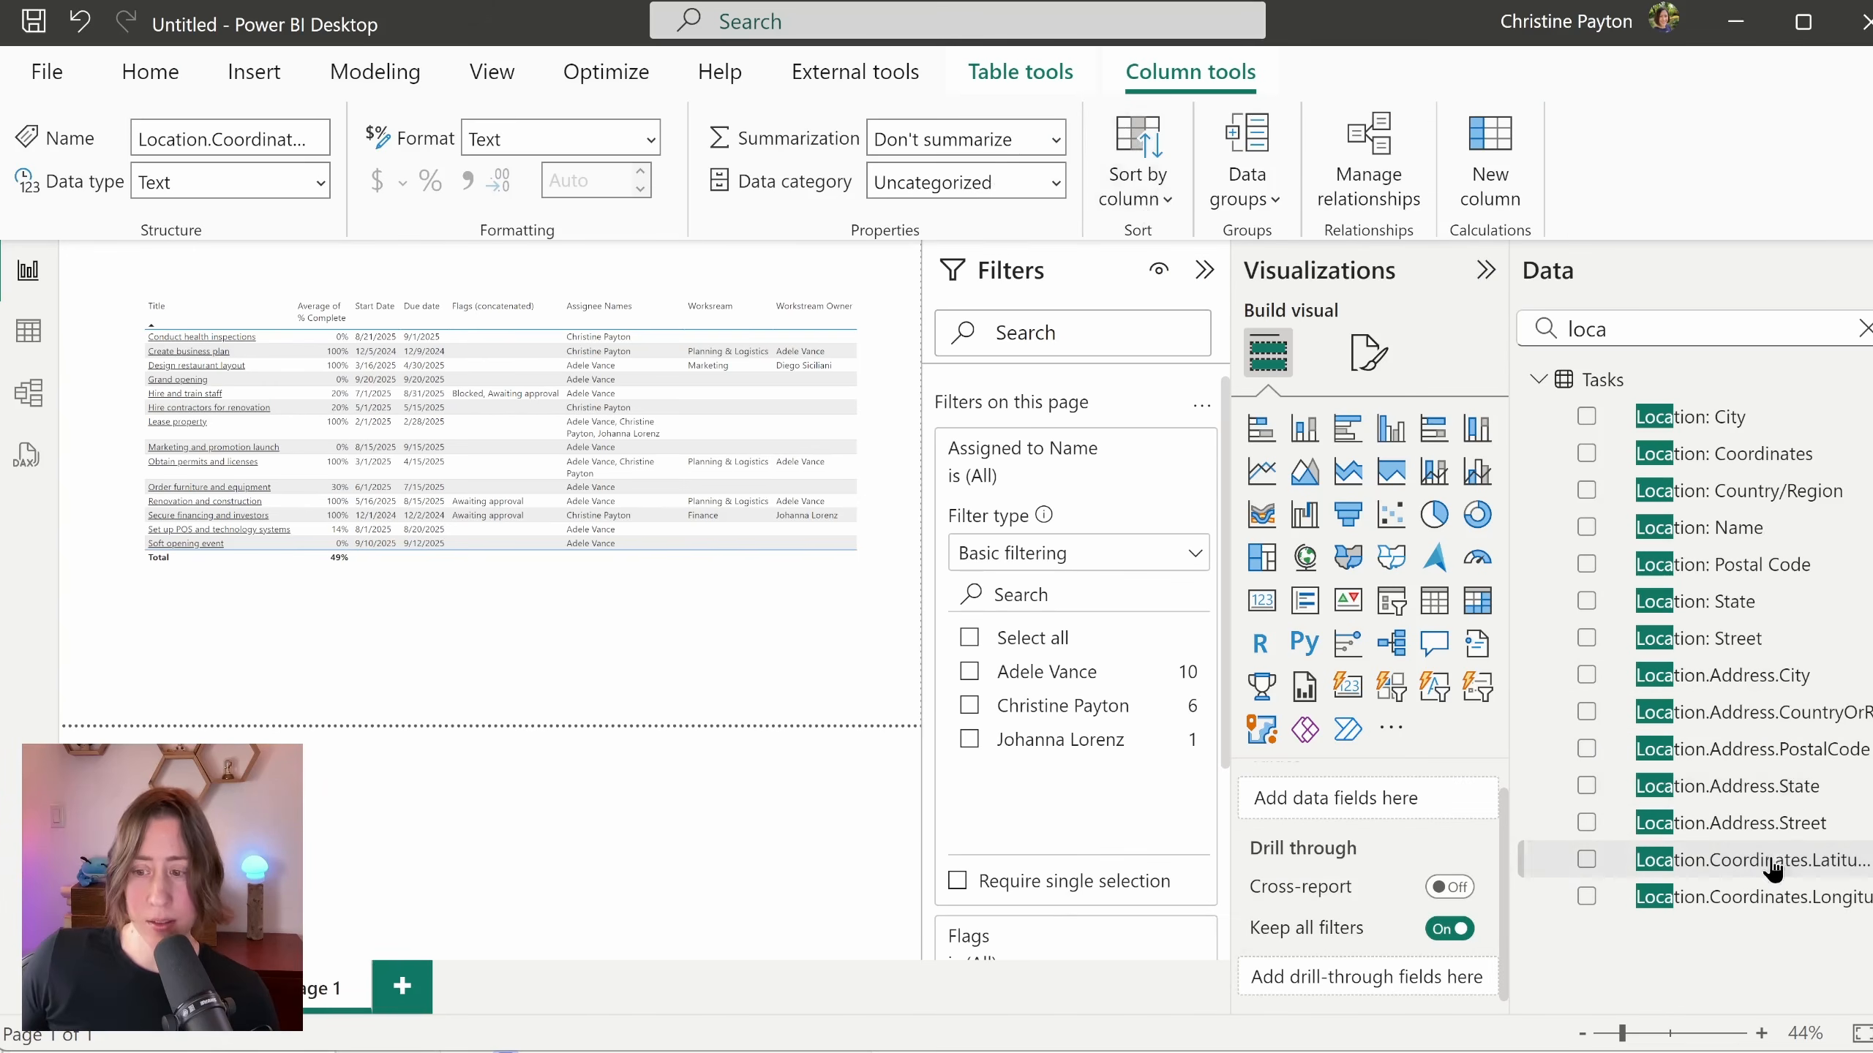
left_click(1056, 185)
left_click(943, 624)
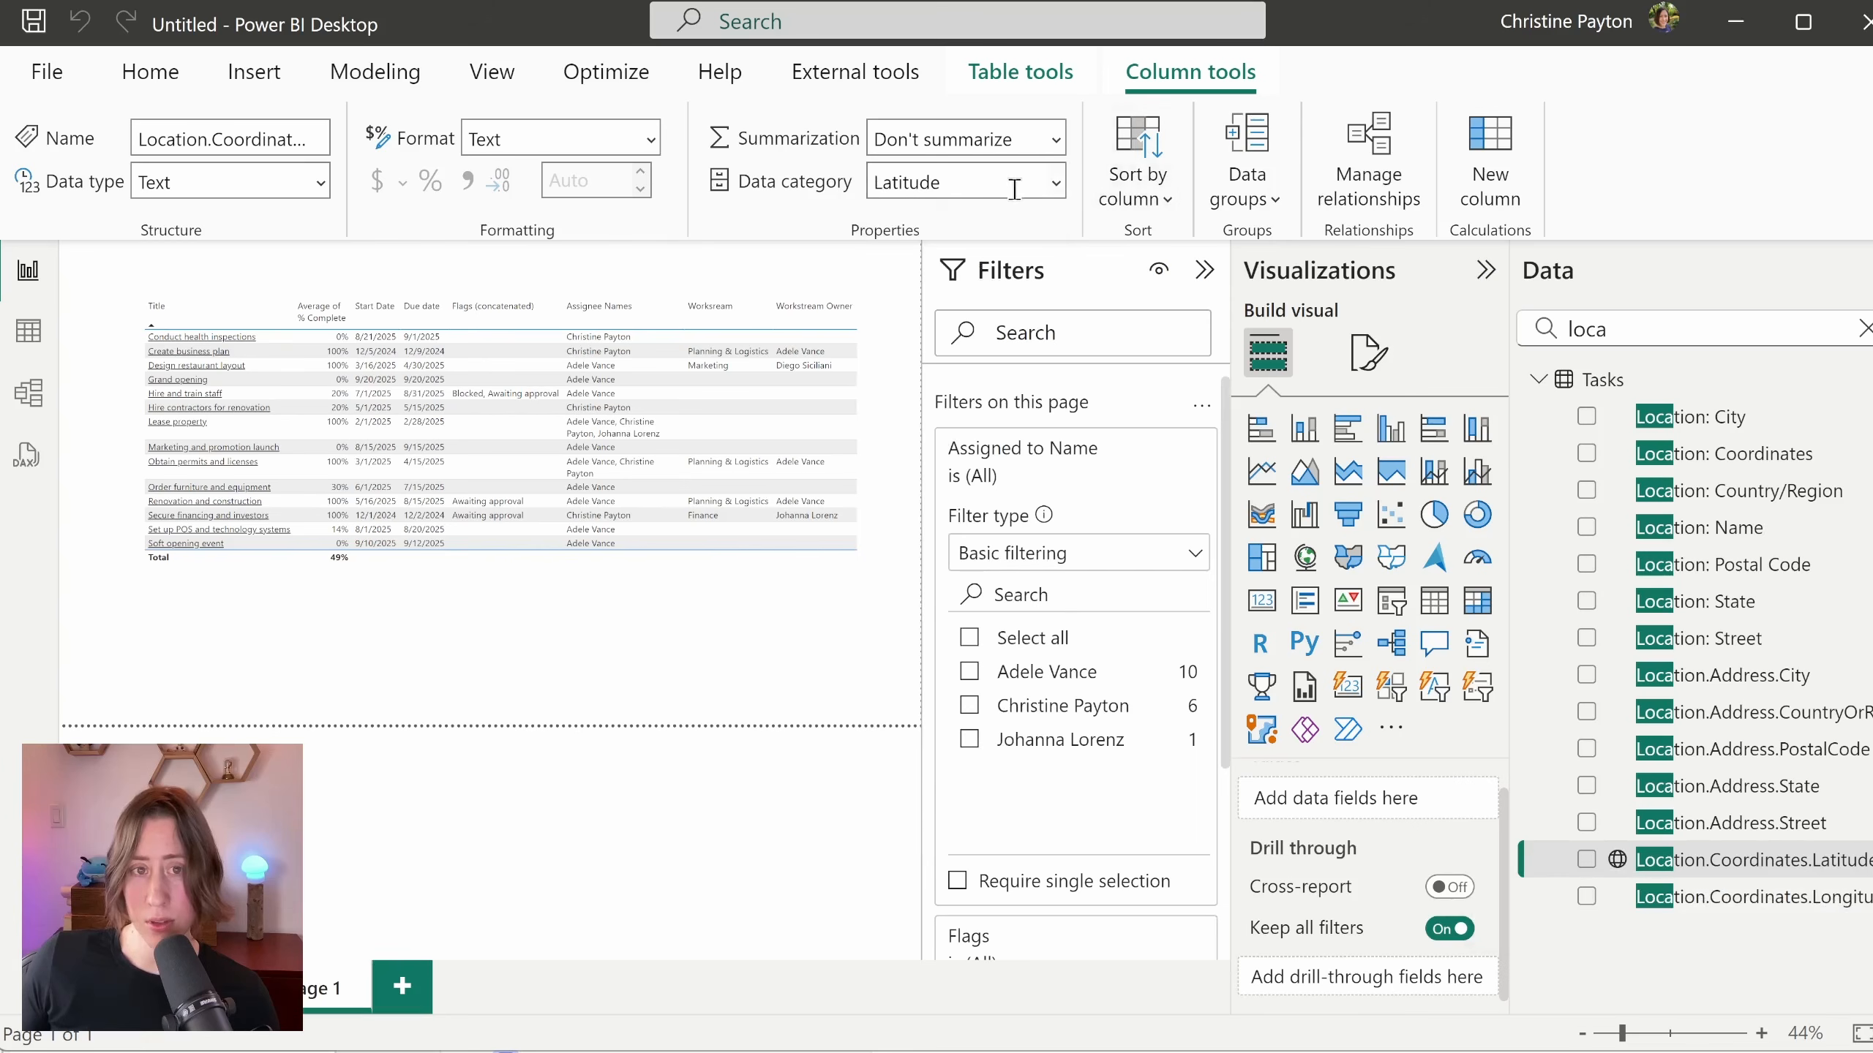
Step: Set the data category of the Tasks field Location.Coordinates.Longitude to Longitude
left_click(1755, 896)
left_click(1056, 182)
left_click(959, 658)
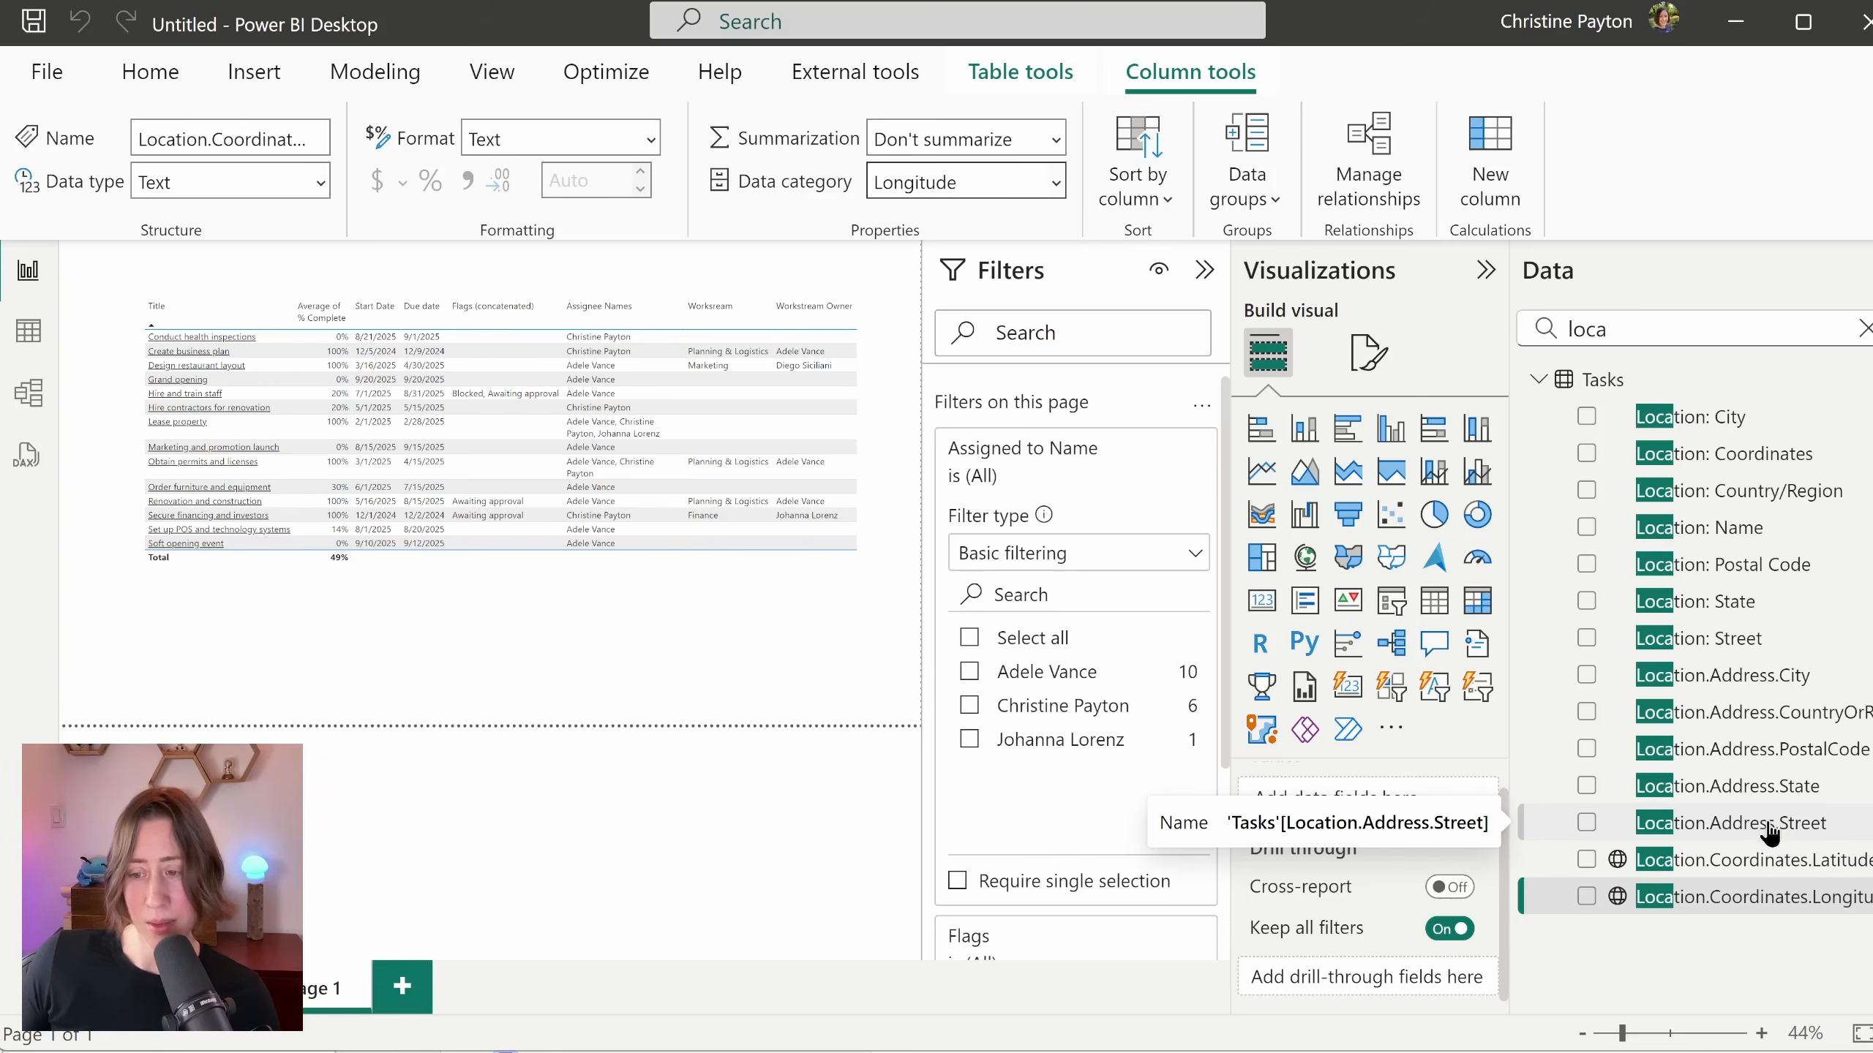
Step: Assign matching geographic data categories to the Location.Address State, PostalCode, CountryOrRegion and City fields, and the Address category to Location.Address.Street
left_click(1759, 786)
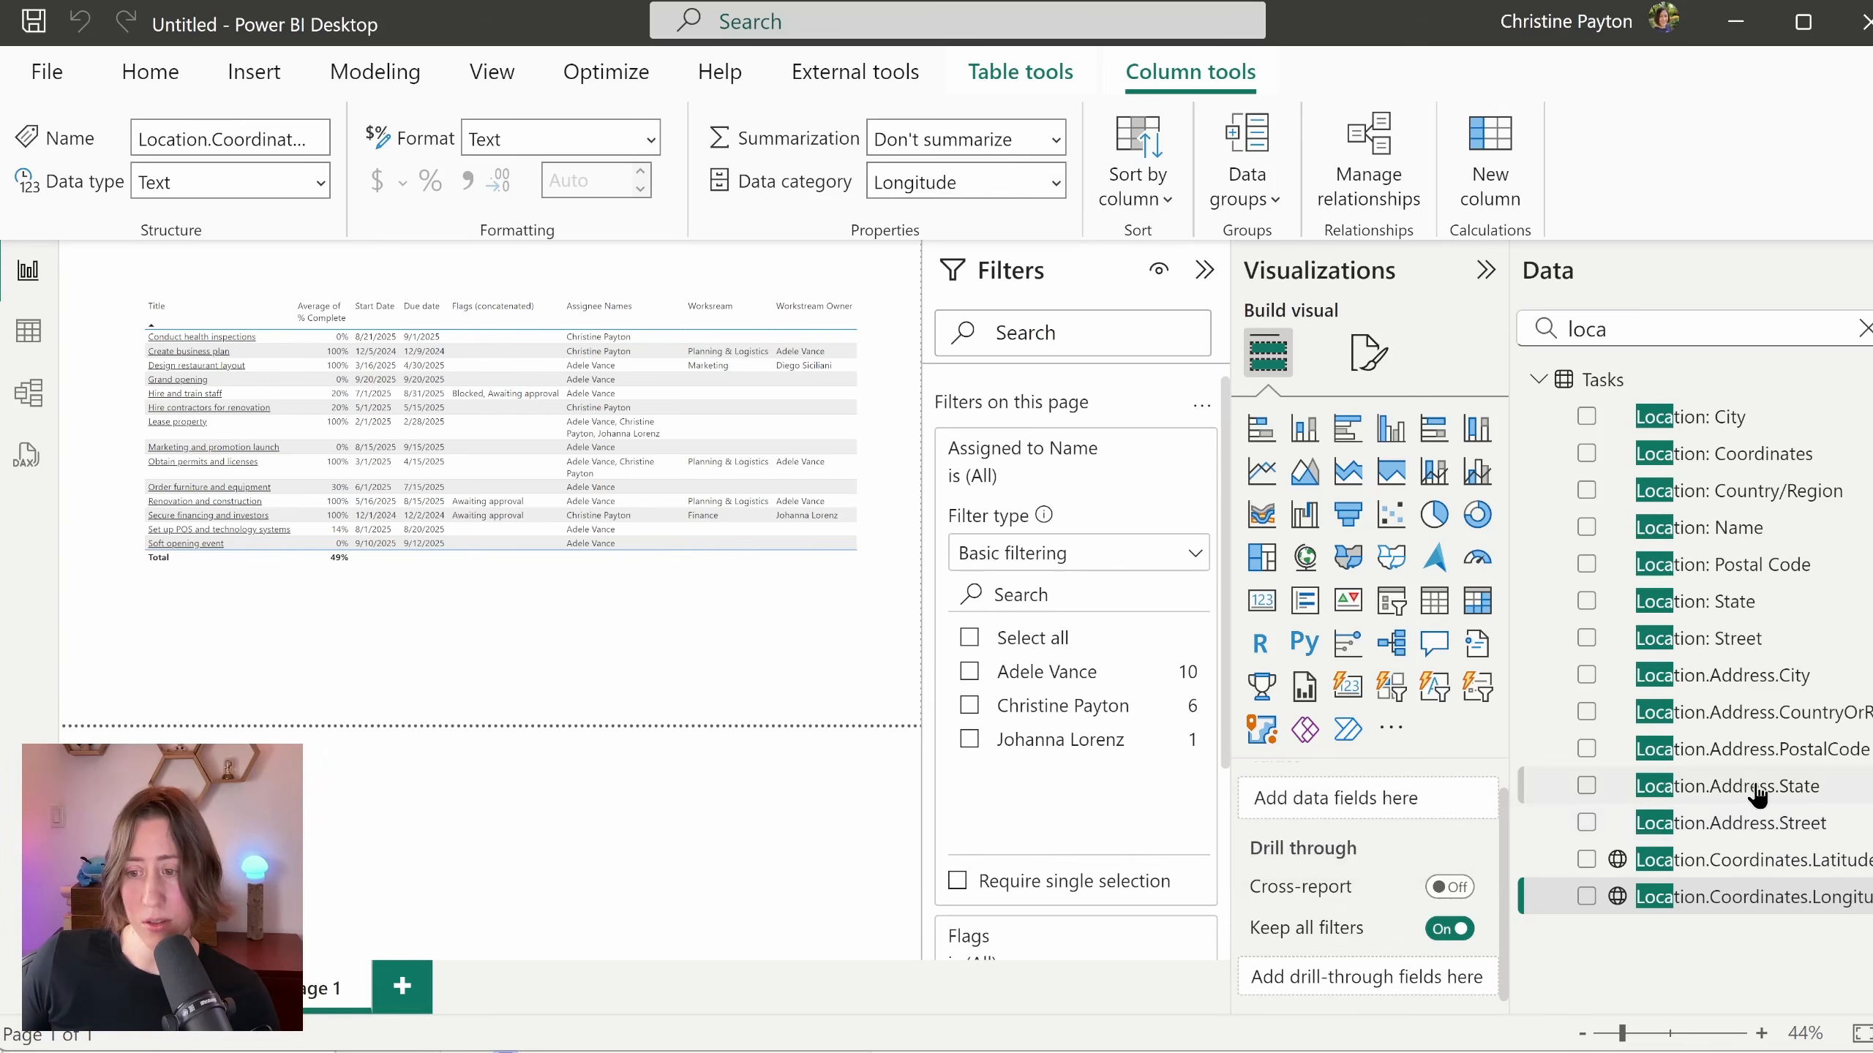
left_click(1046, 182)
left_click(958, 448)
left_click(1799, 749)
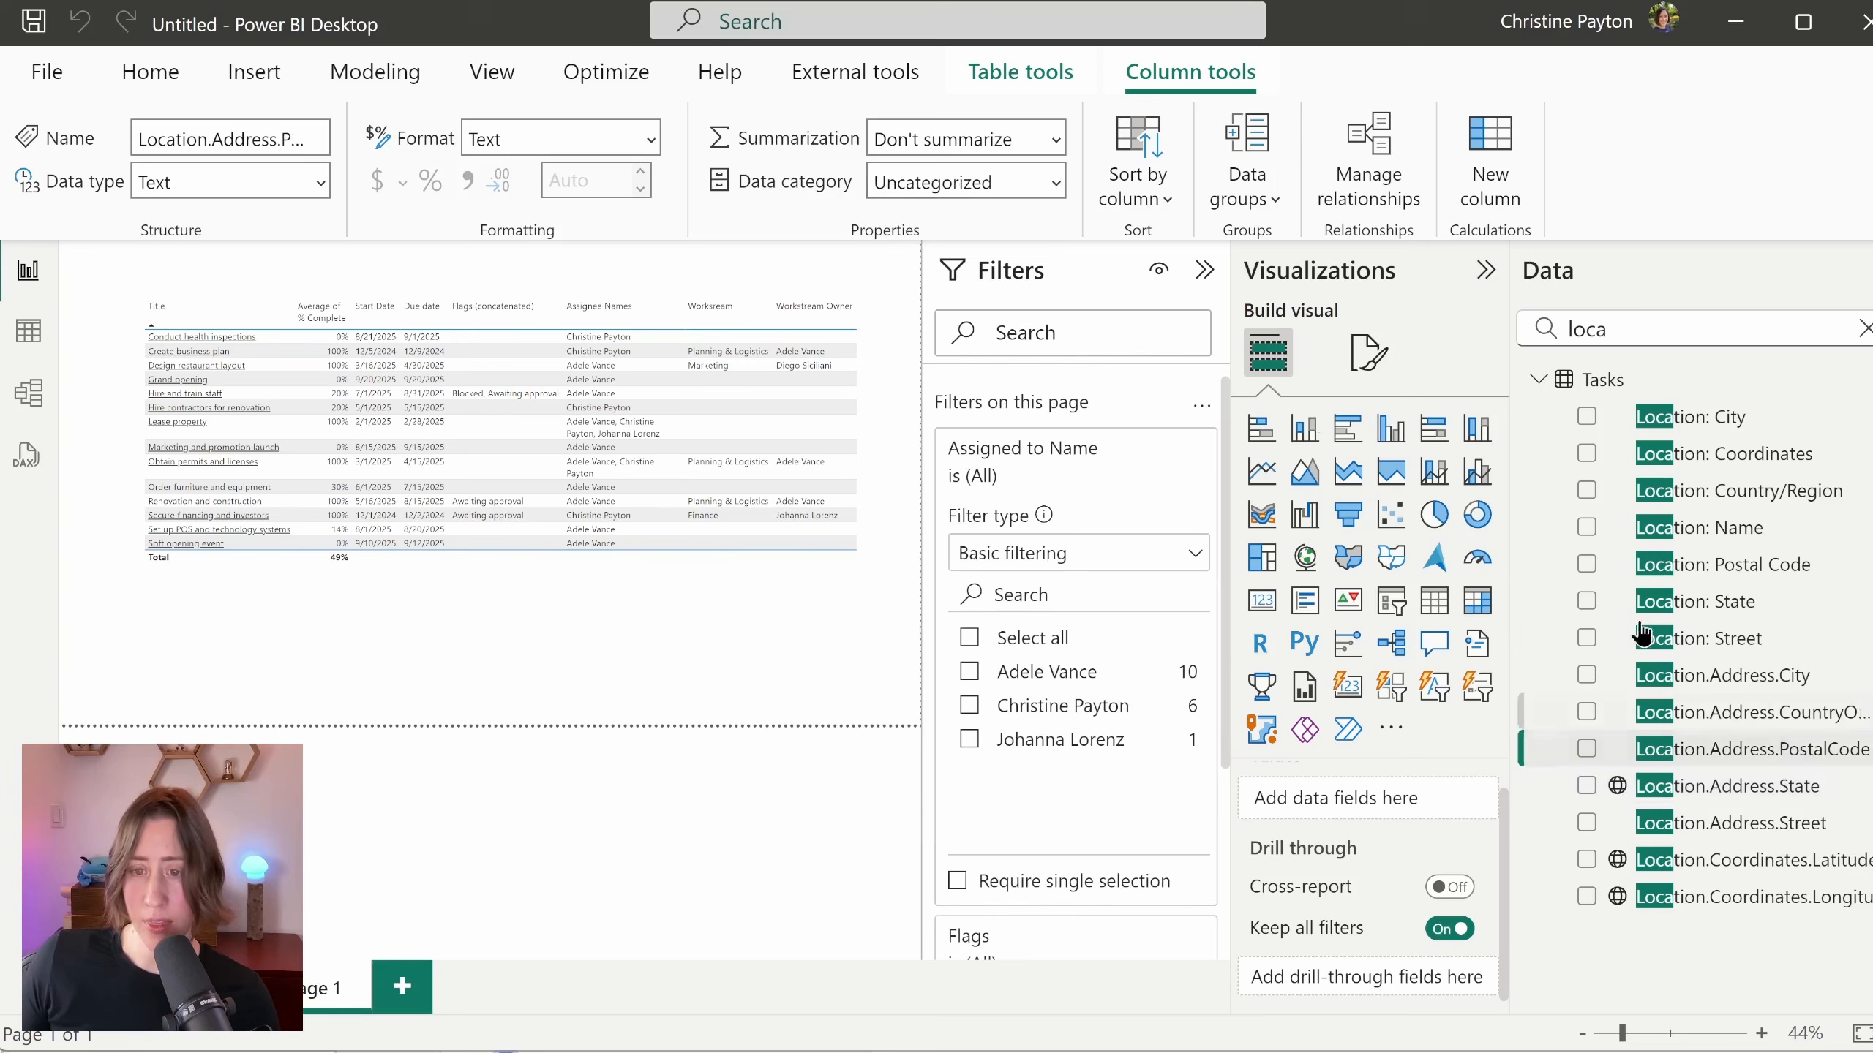
left_click(1054, 183)
left_click(958, 490)
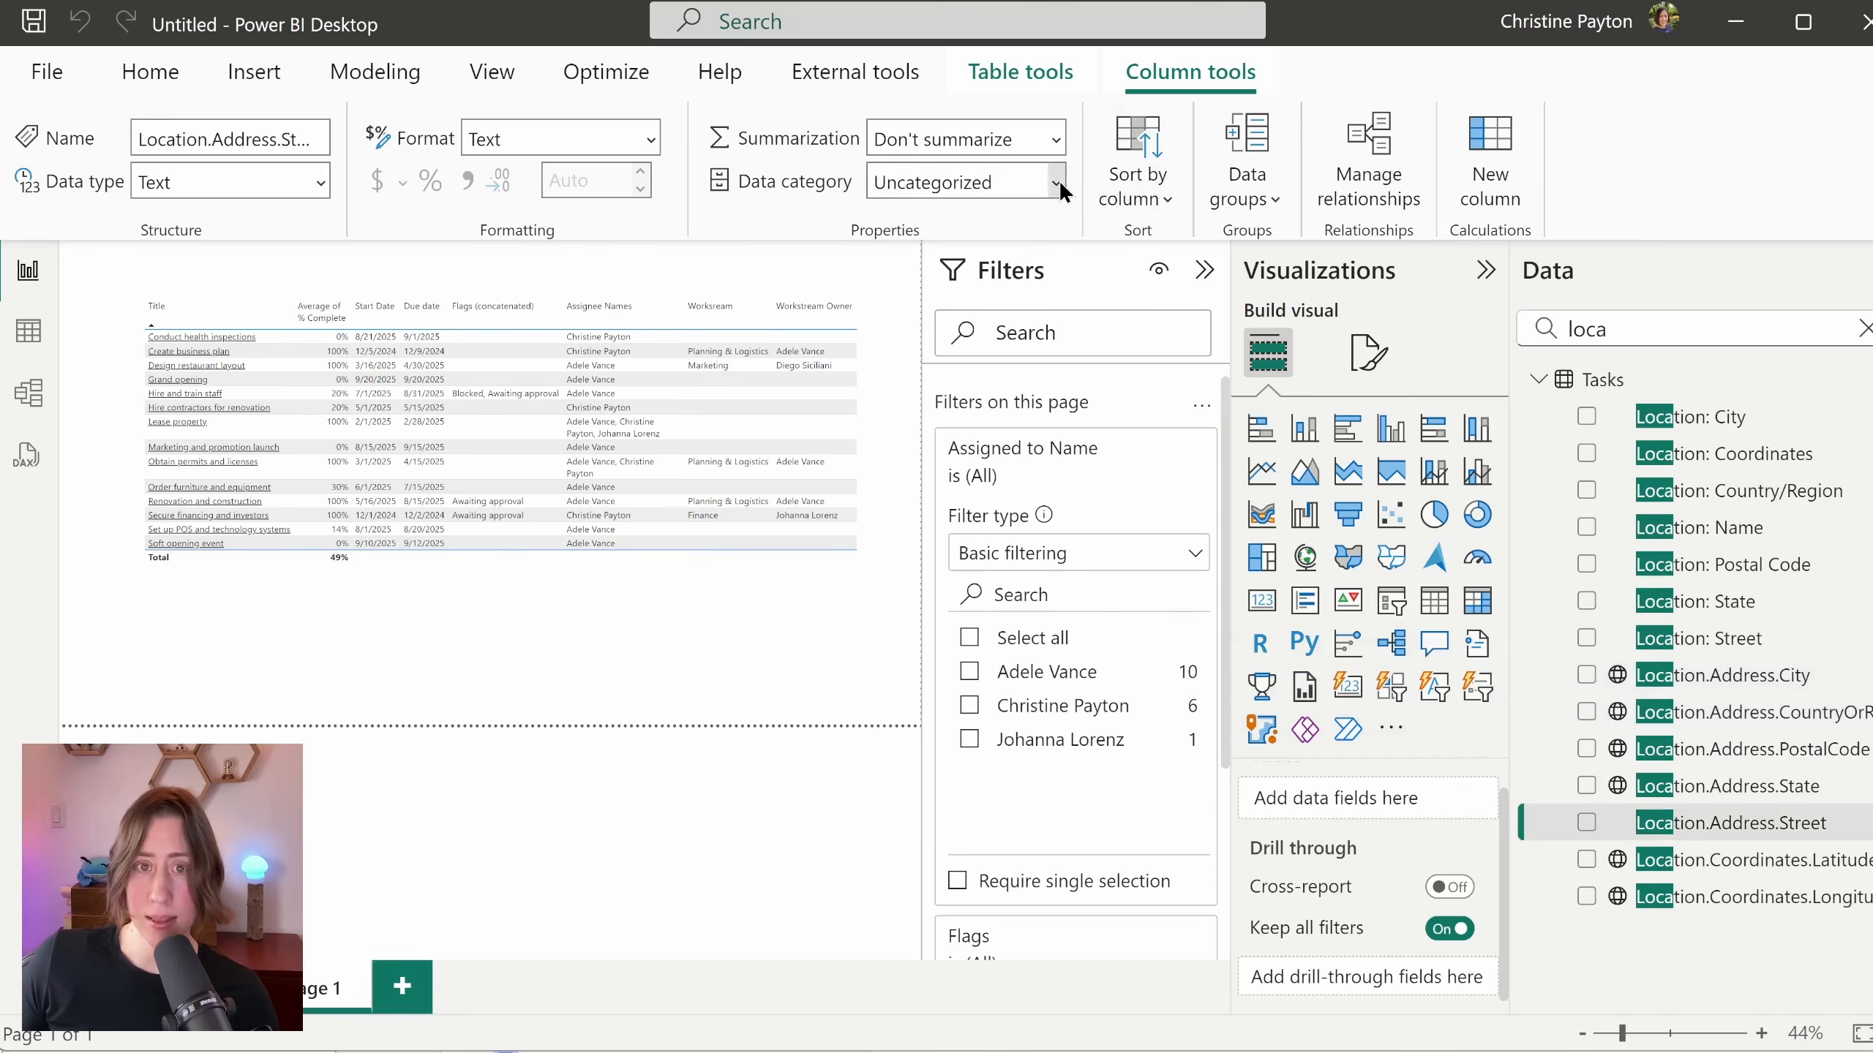
left_click(1057, 182)
left_click(971, 279)
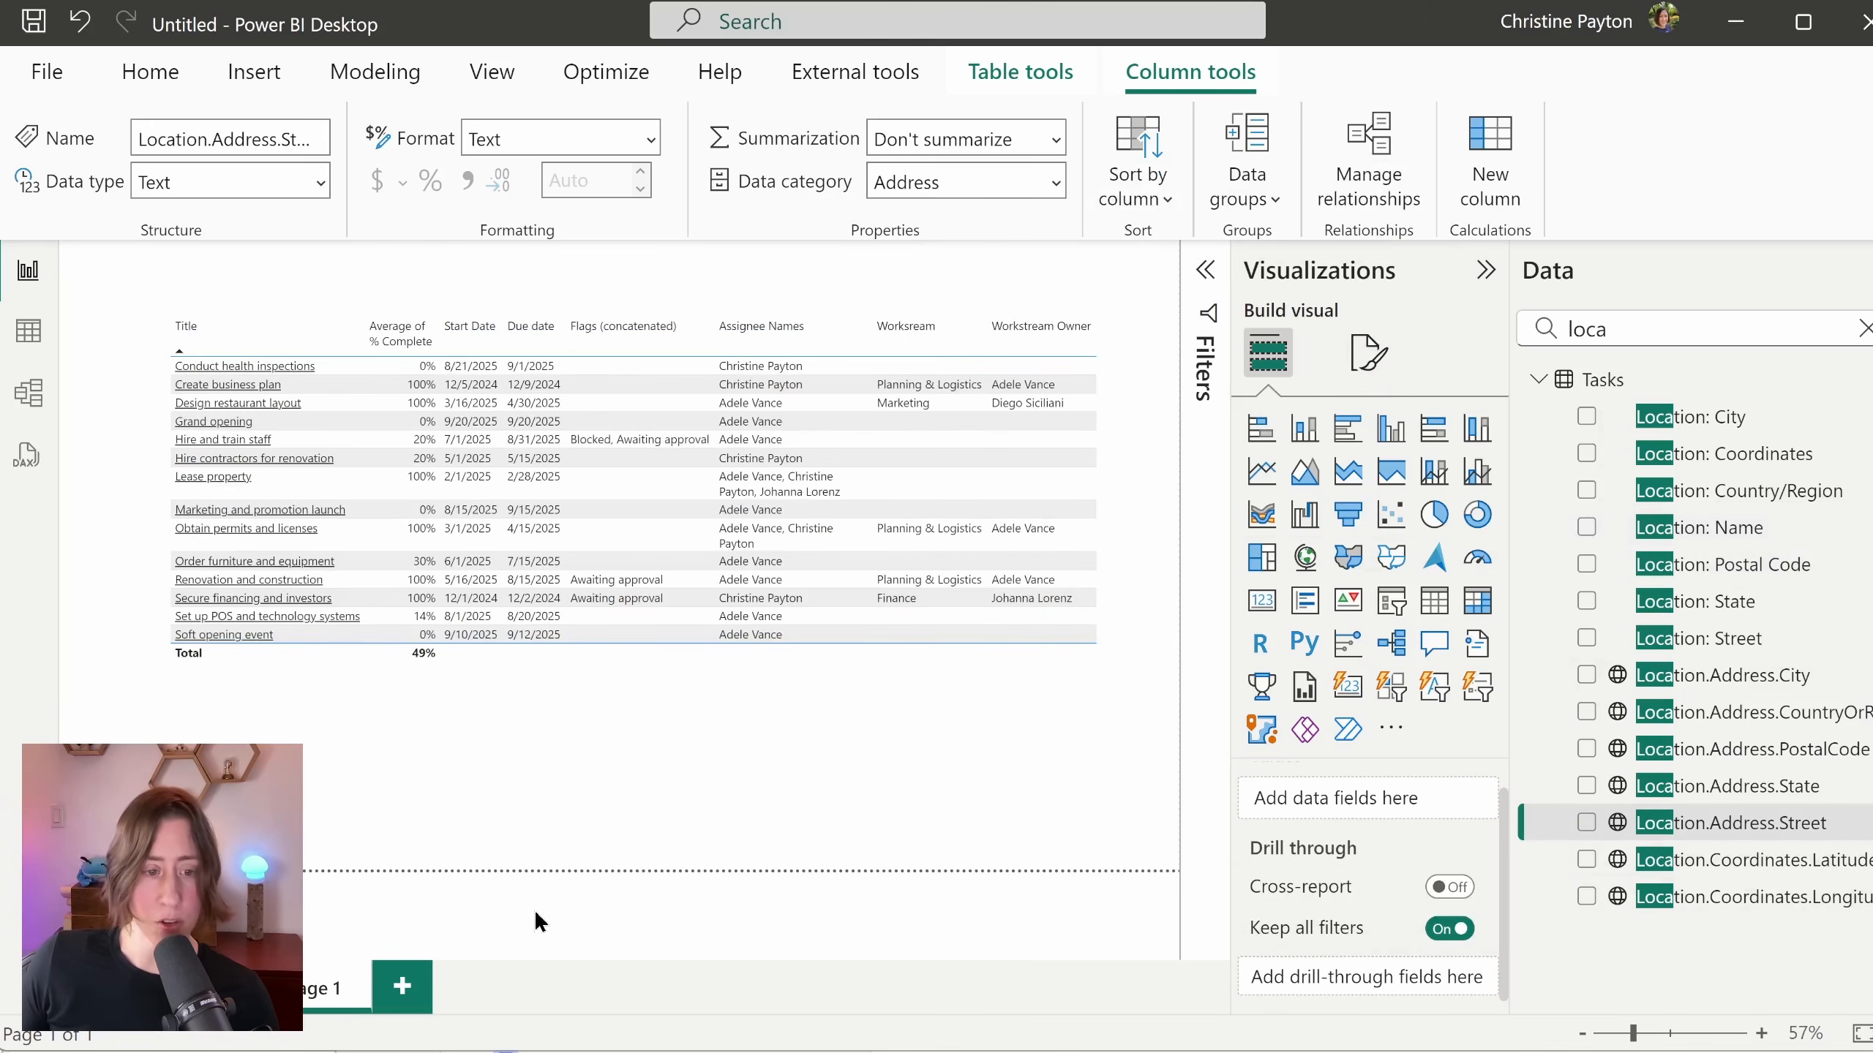
Step: Add a second report page and place a bubble Map visual on it, moved and resized into the upper-left part of the canvas
left_click(401, 986)
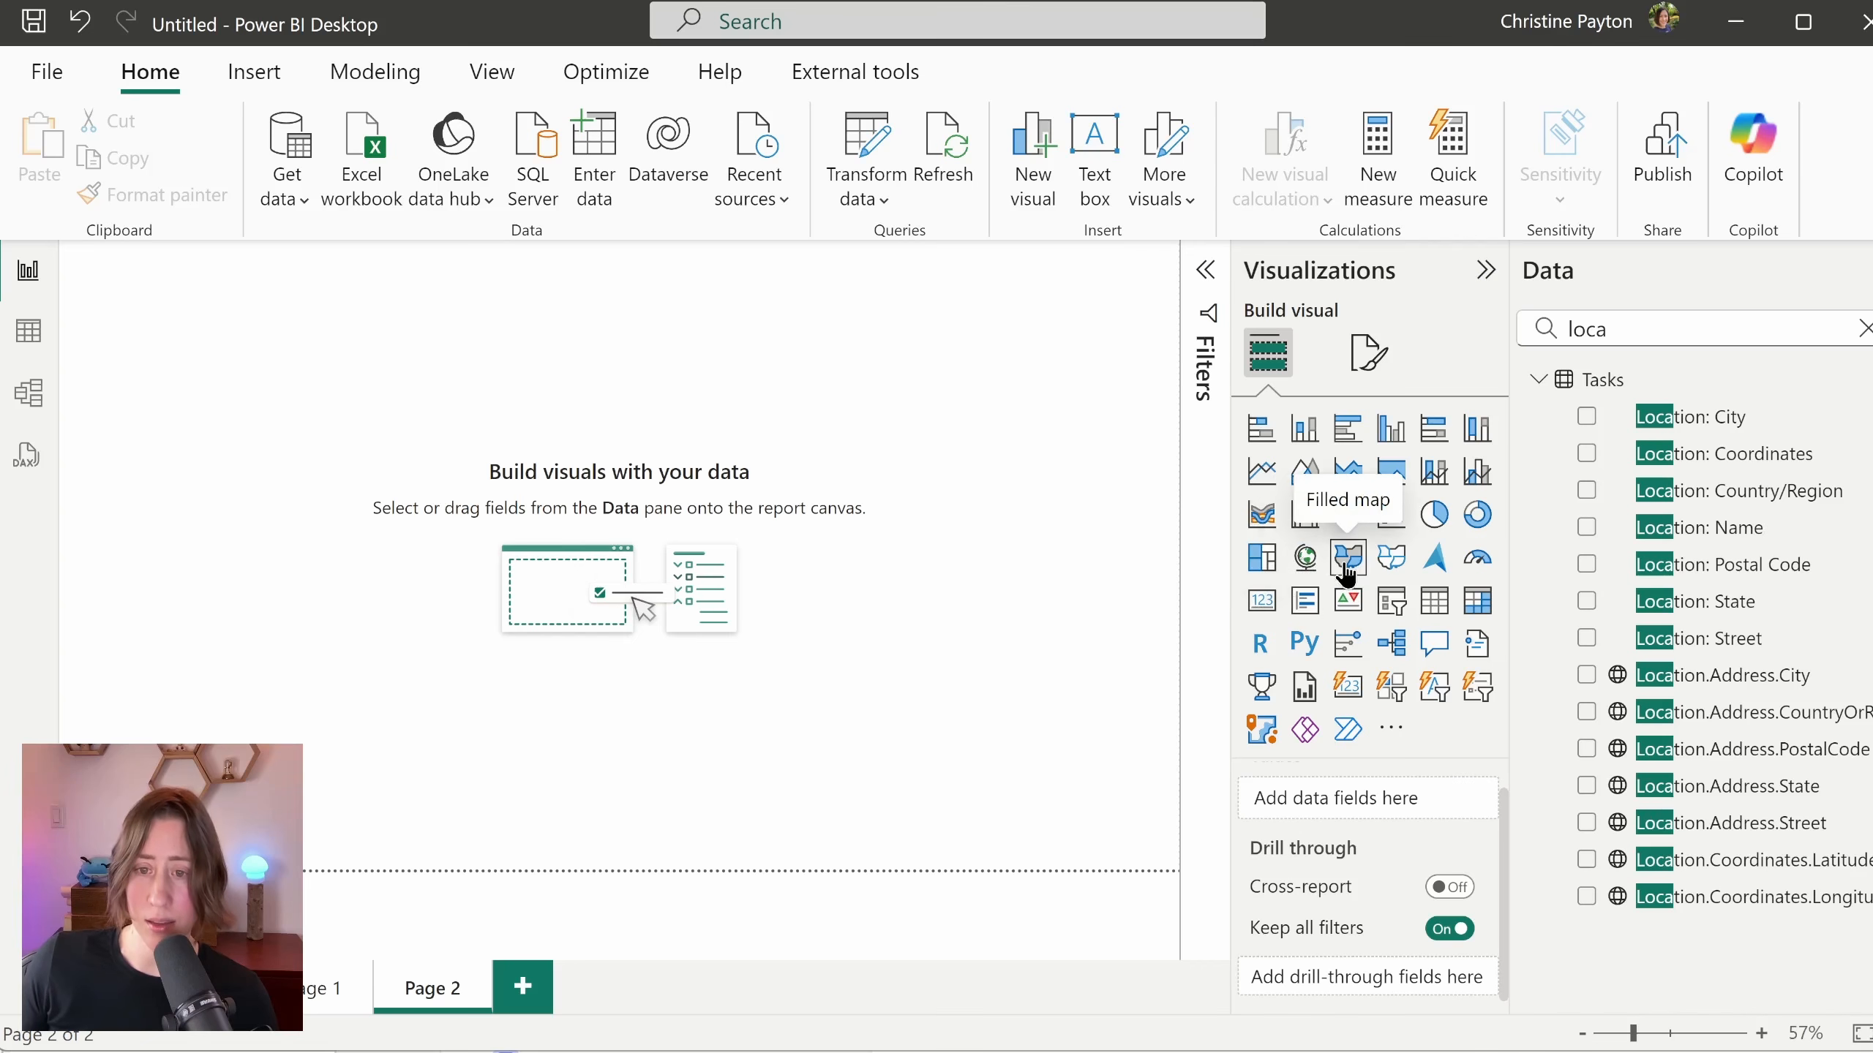
left_click(1306, 557)
left_click_drag(231, 380, 330, 471)
left_click_drag(409, 575, 542, 696)
Step: Clear the field search and create the measure Count Tasks = COUNTROWS(Tasks) in the Tasks table
left_click(1863, 328)
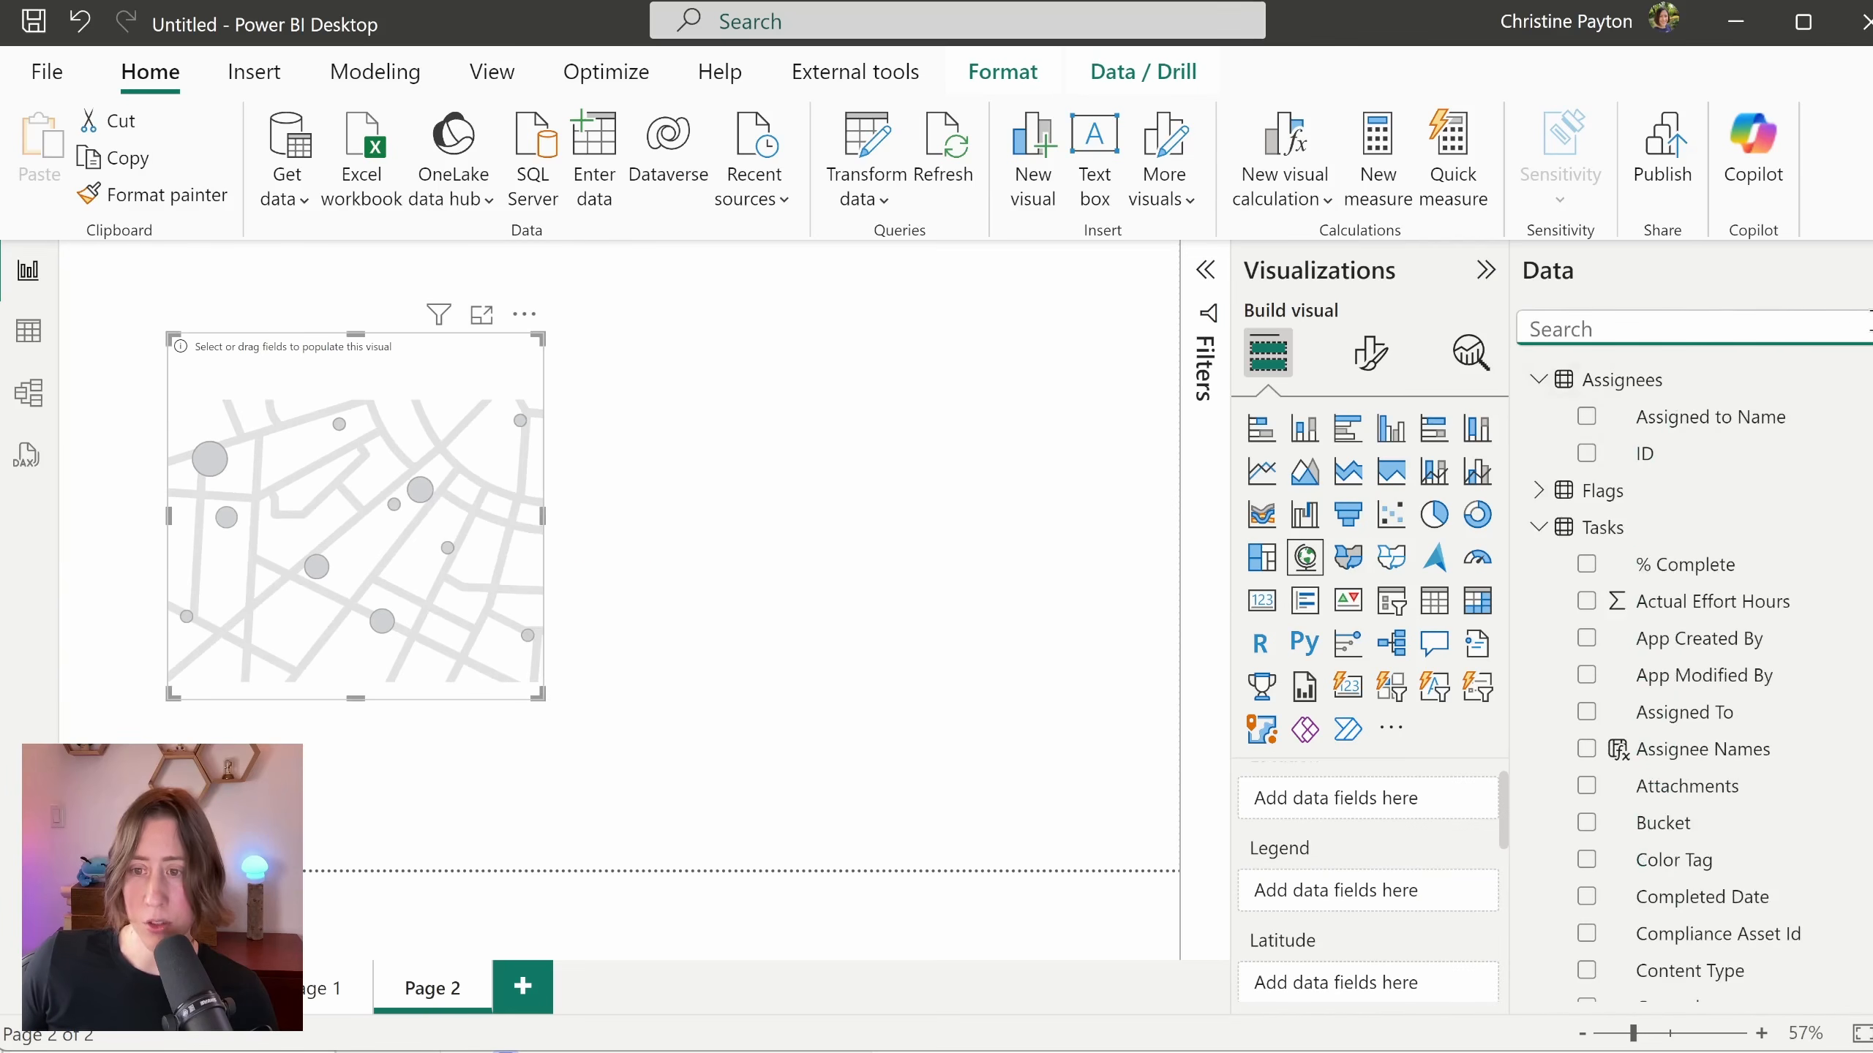
left_click(1690, 526)
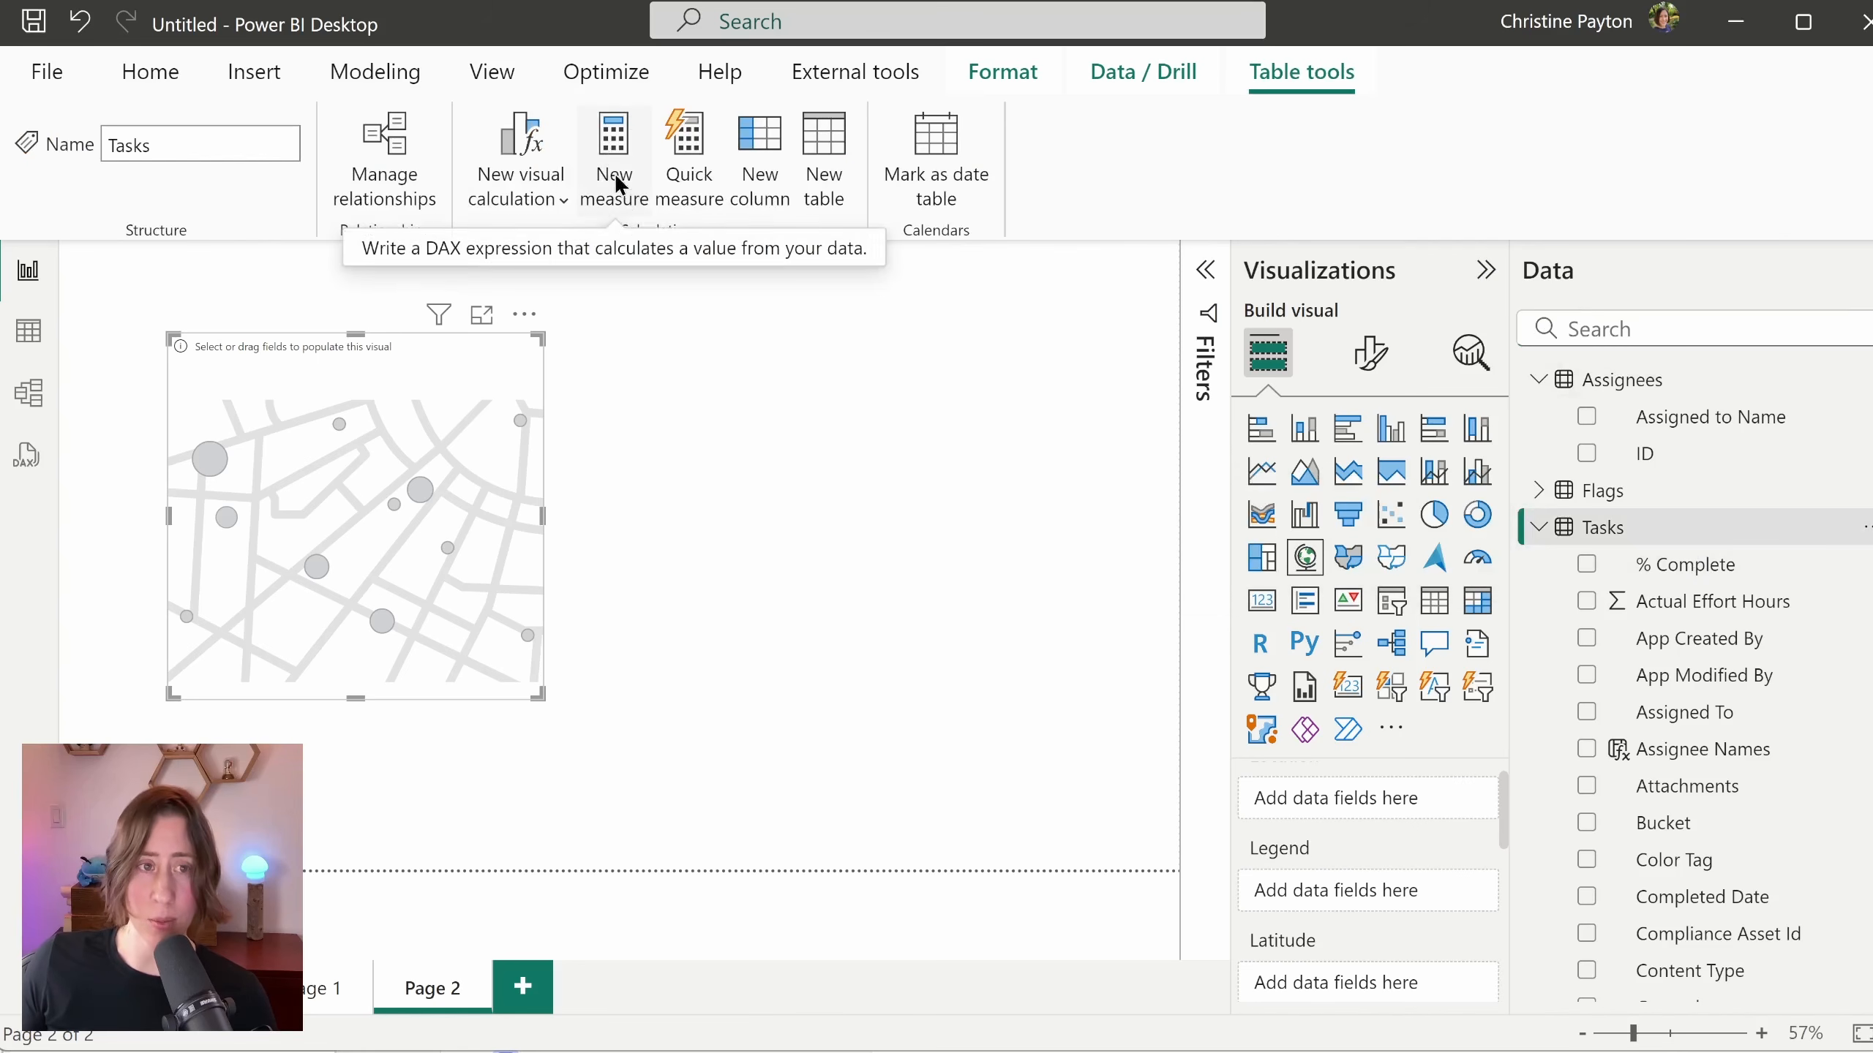
type("Count T")
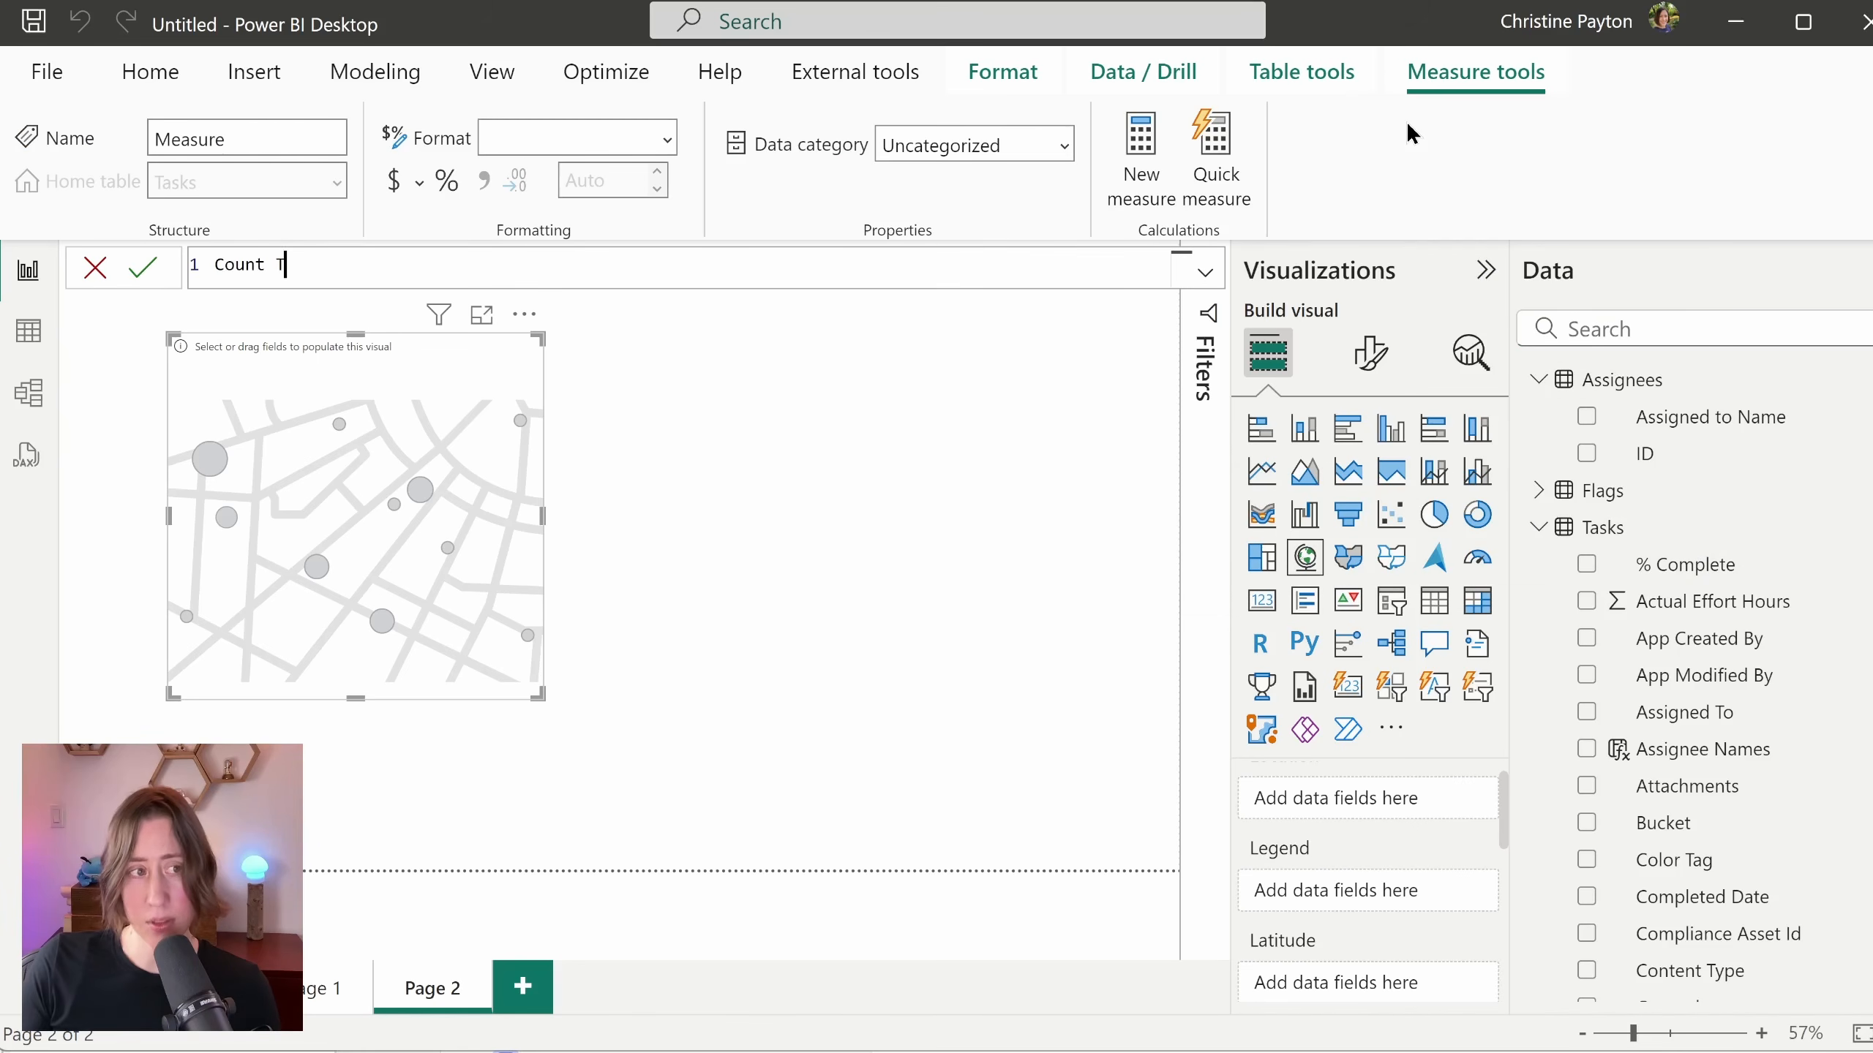
type("asks = COUNTROWS(")
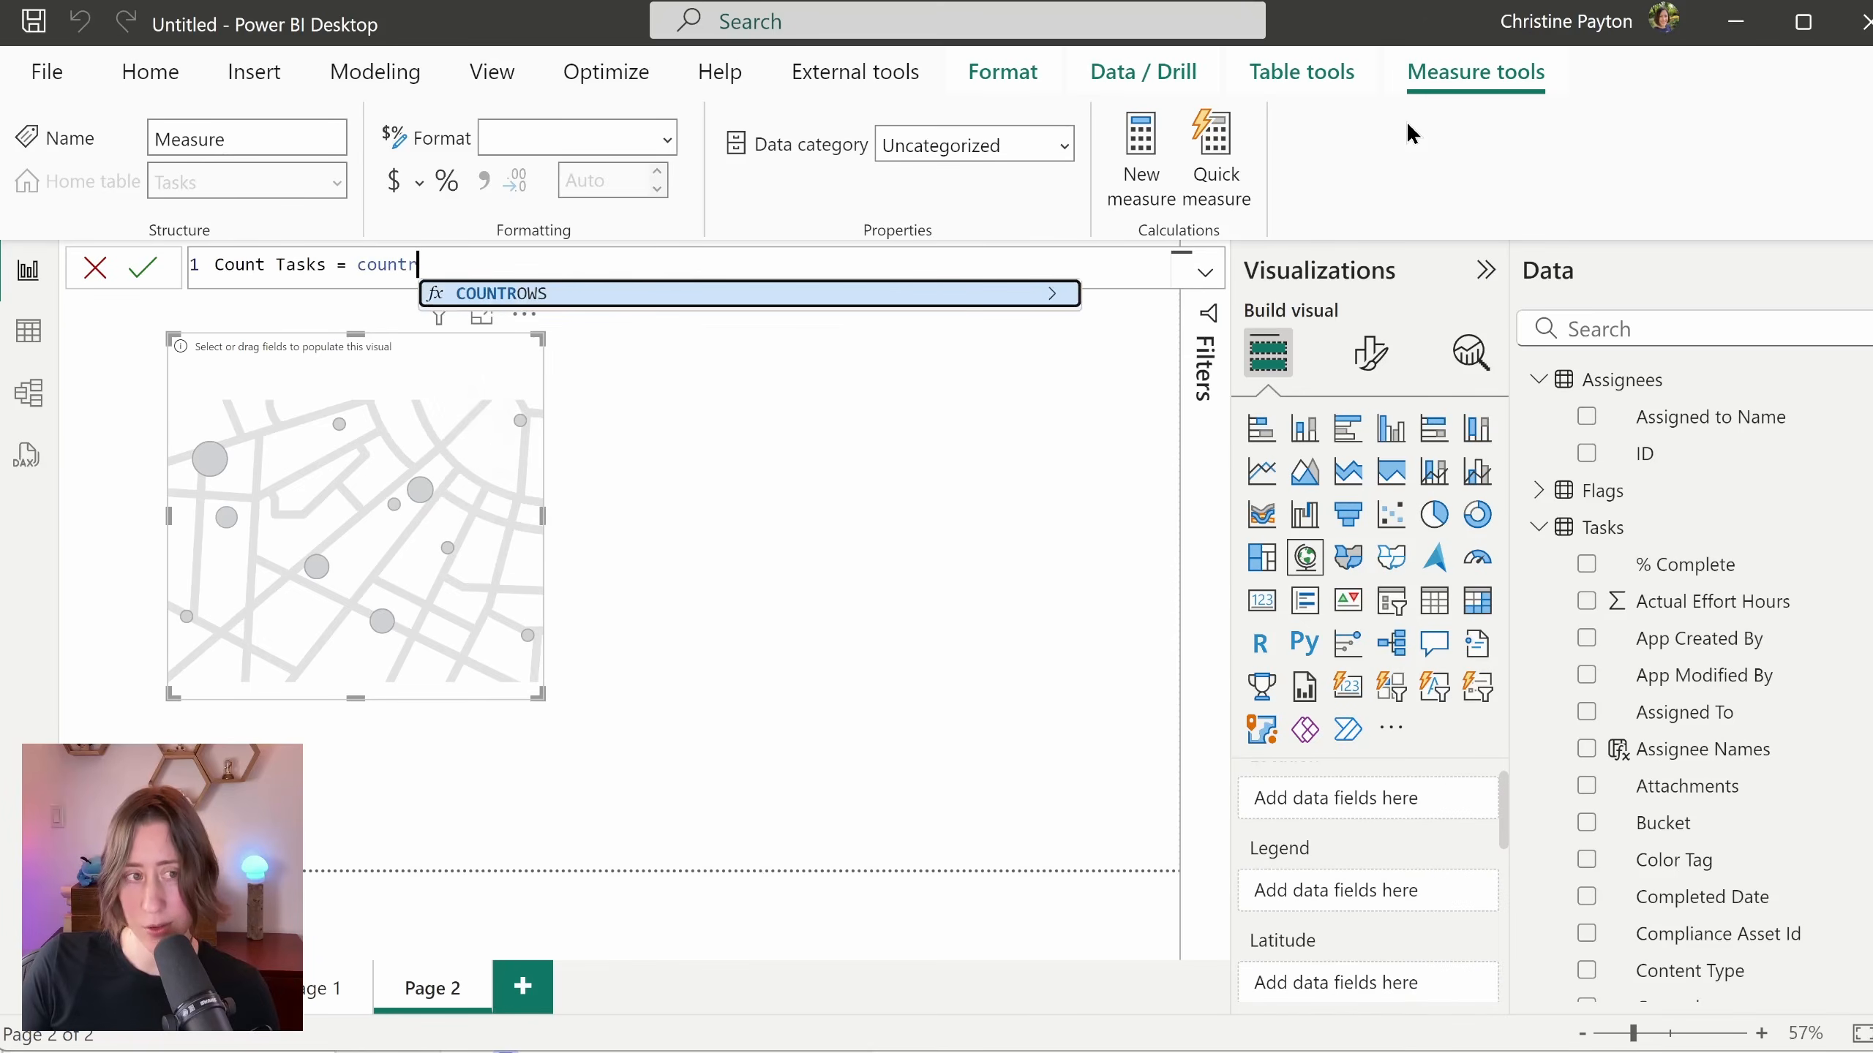
type("Tasks)")
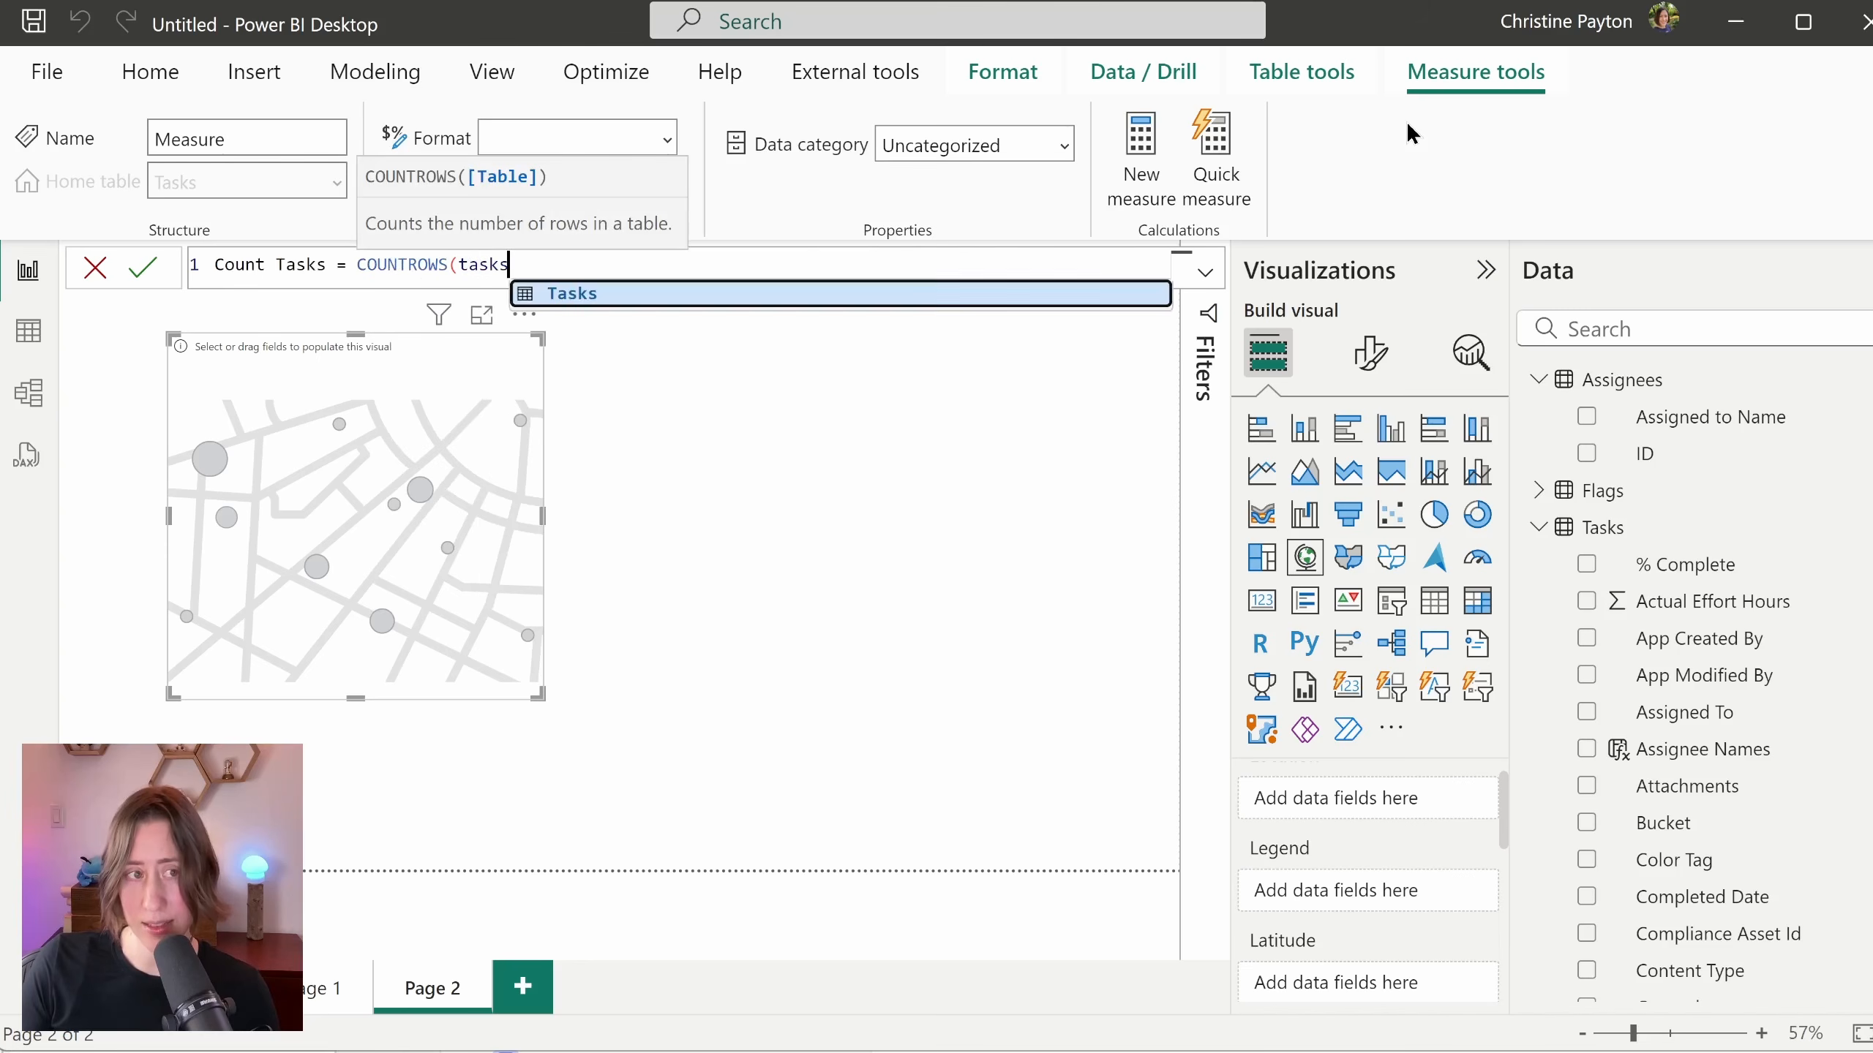
key("Return")
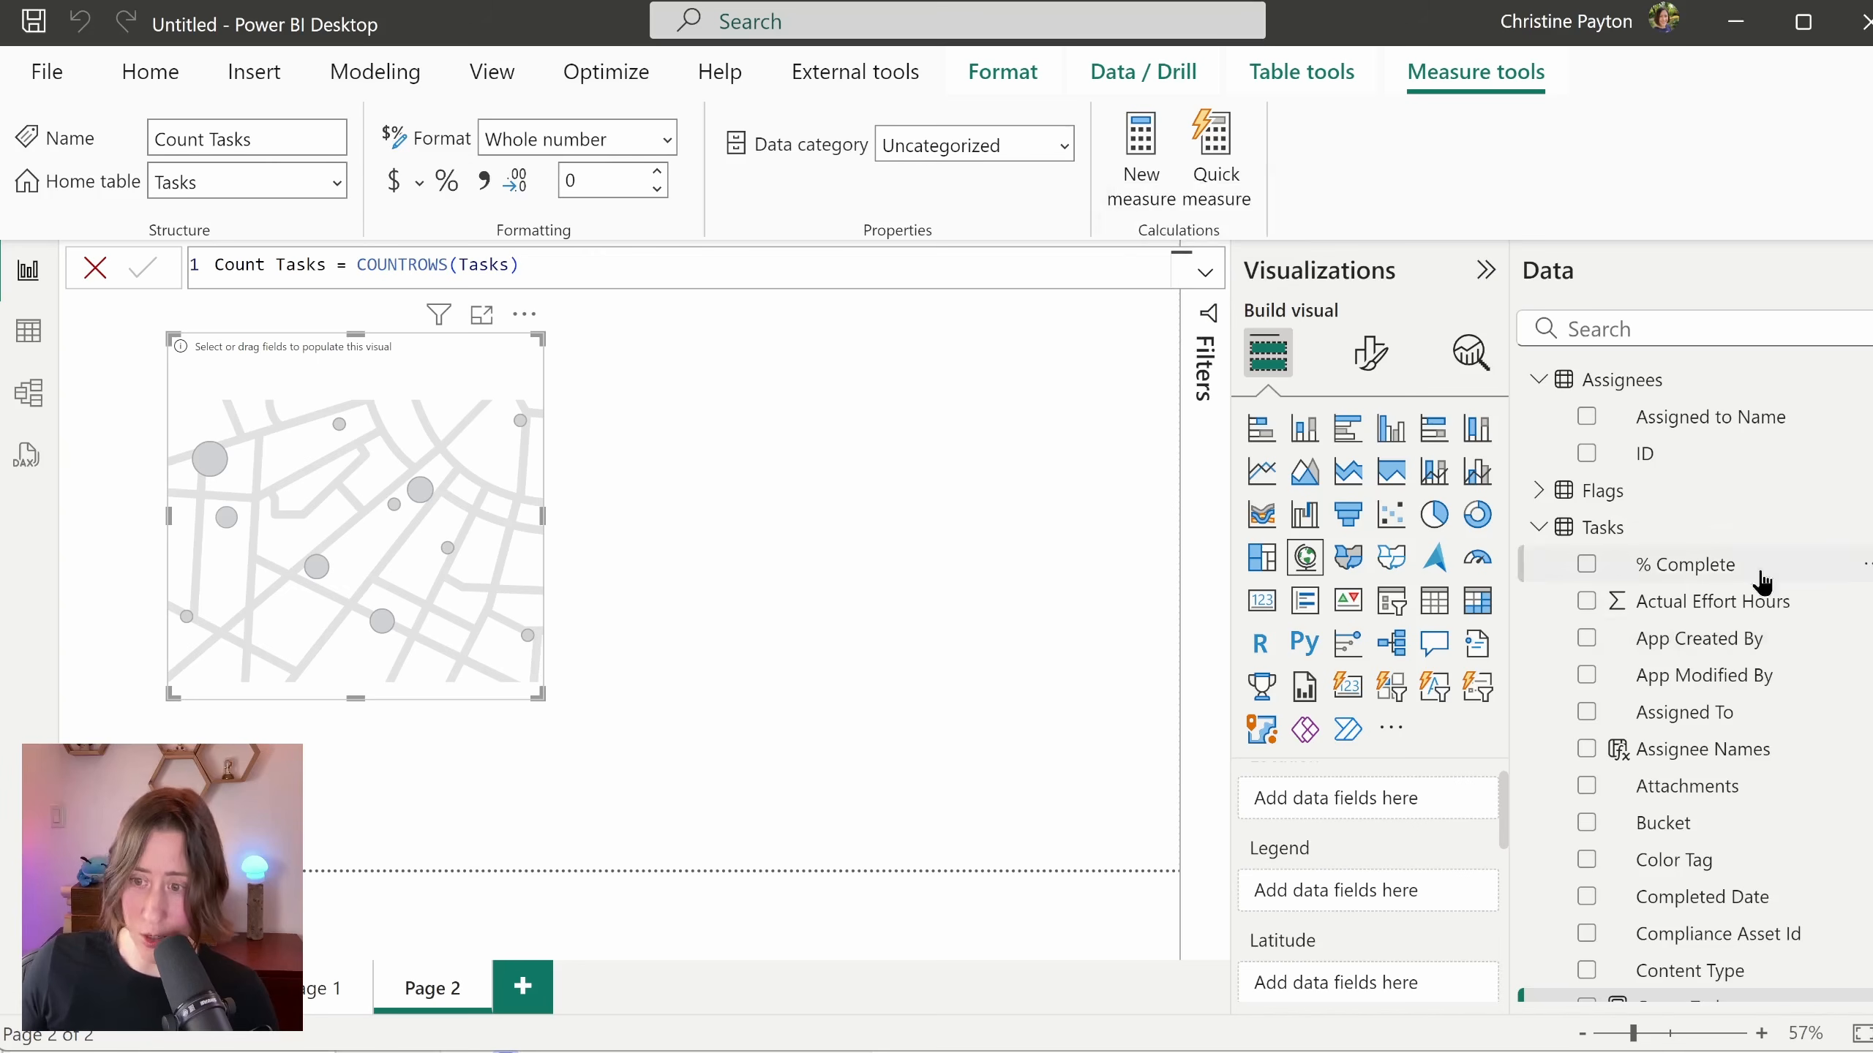
Step: Assign the Count Tasks measure to the map's bubble size
scroll(1762, 583, "down", 10)
scroll(1770, 517, "up", 4)
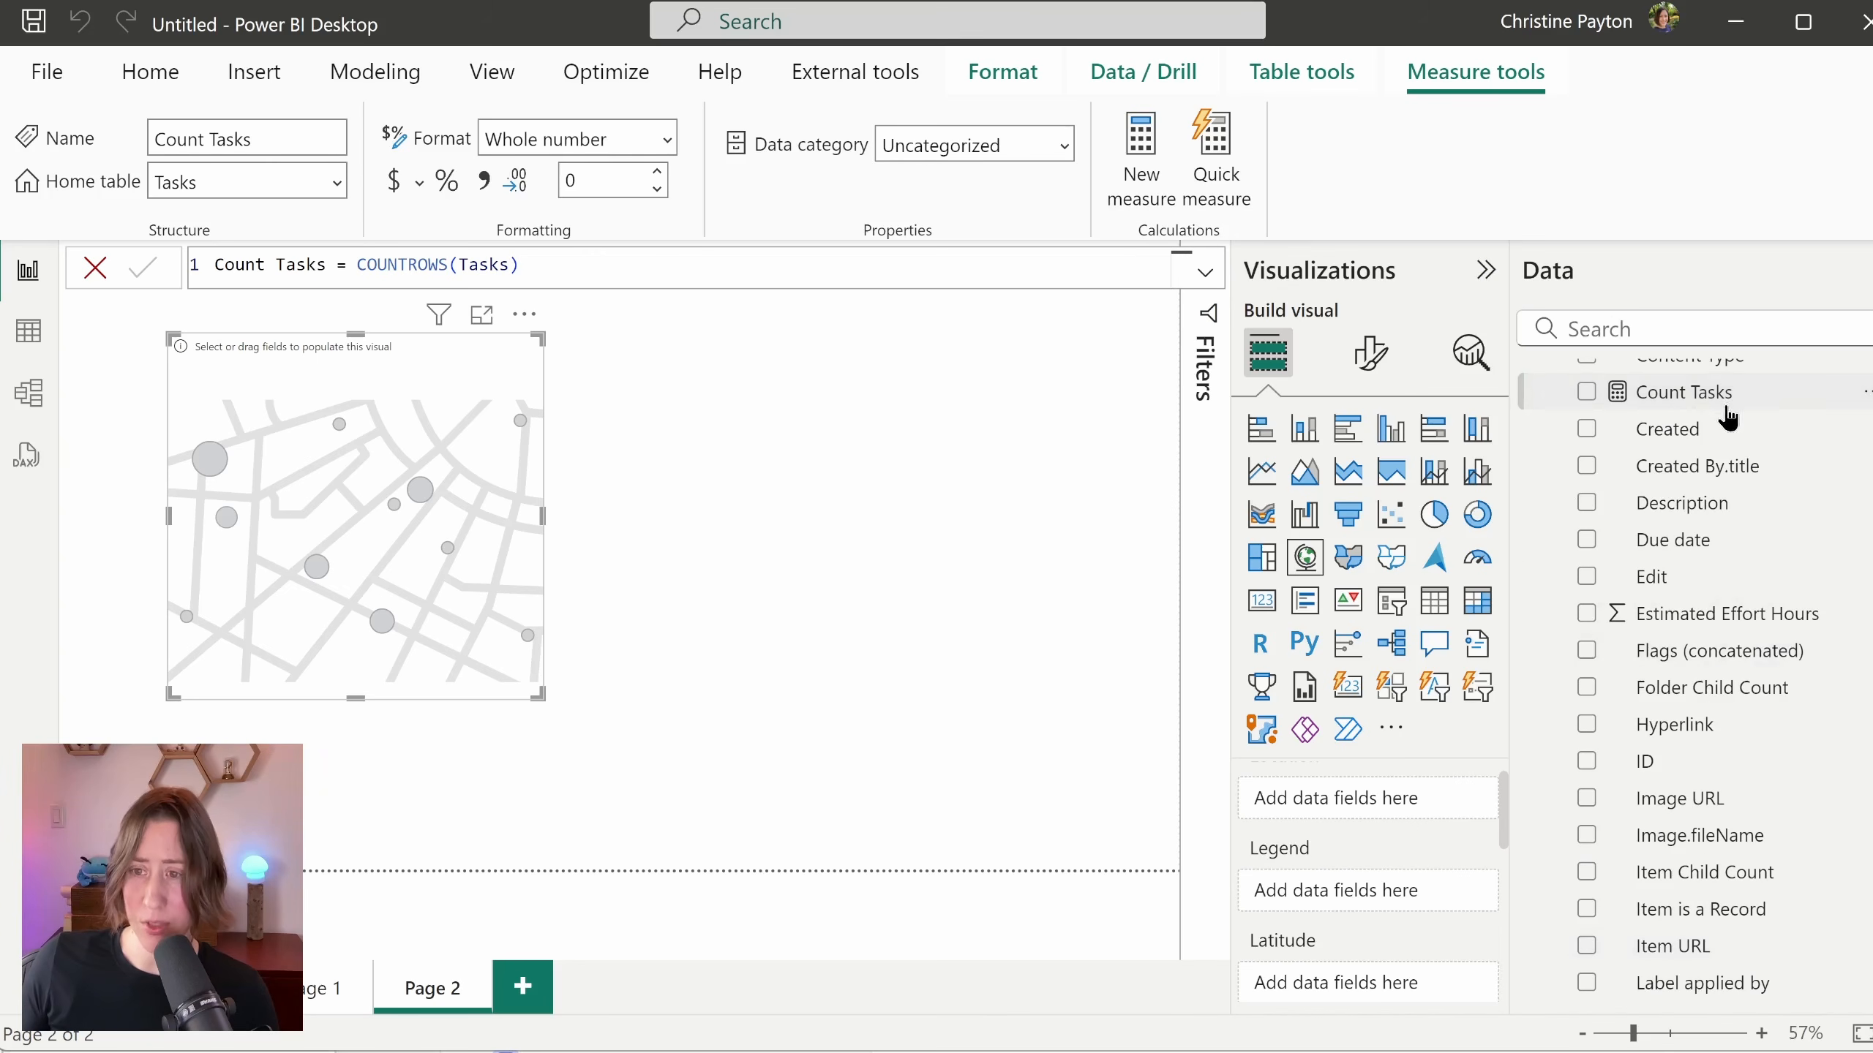
left_click_drag(1727, 418, 1350, 912)
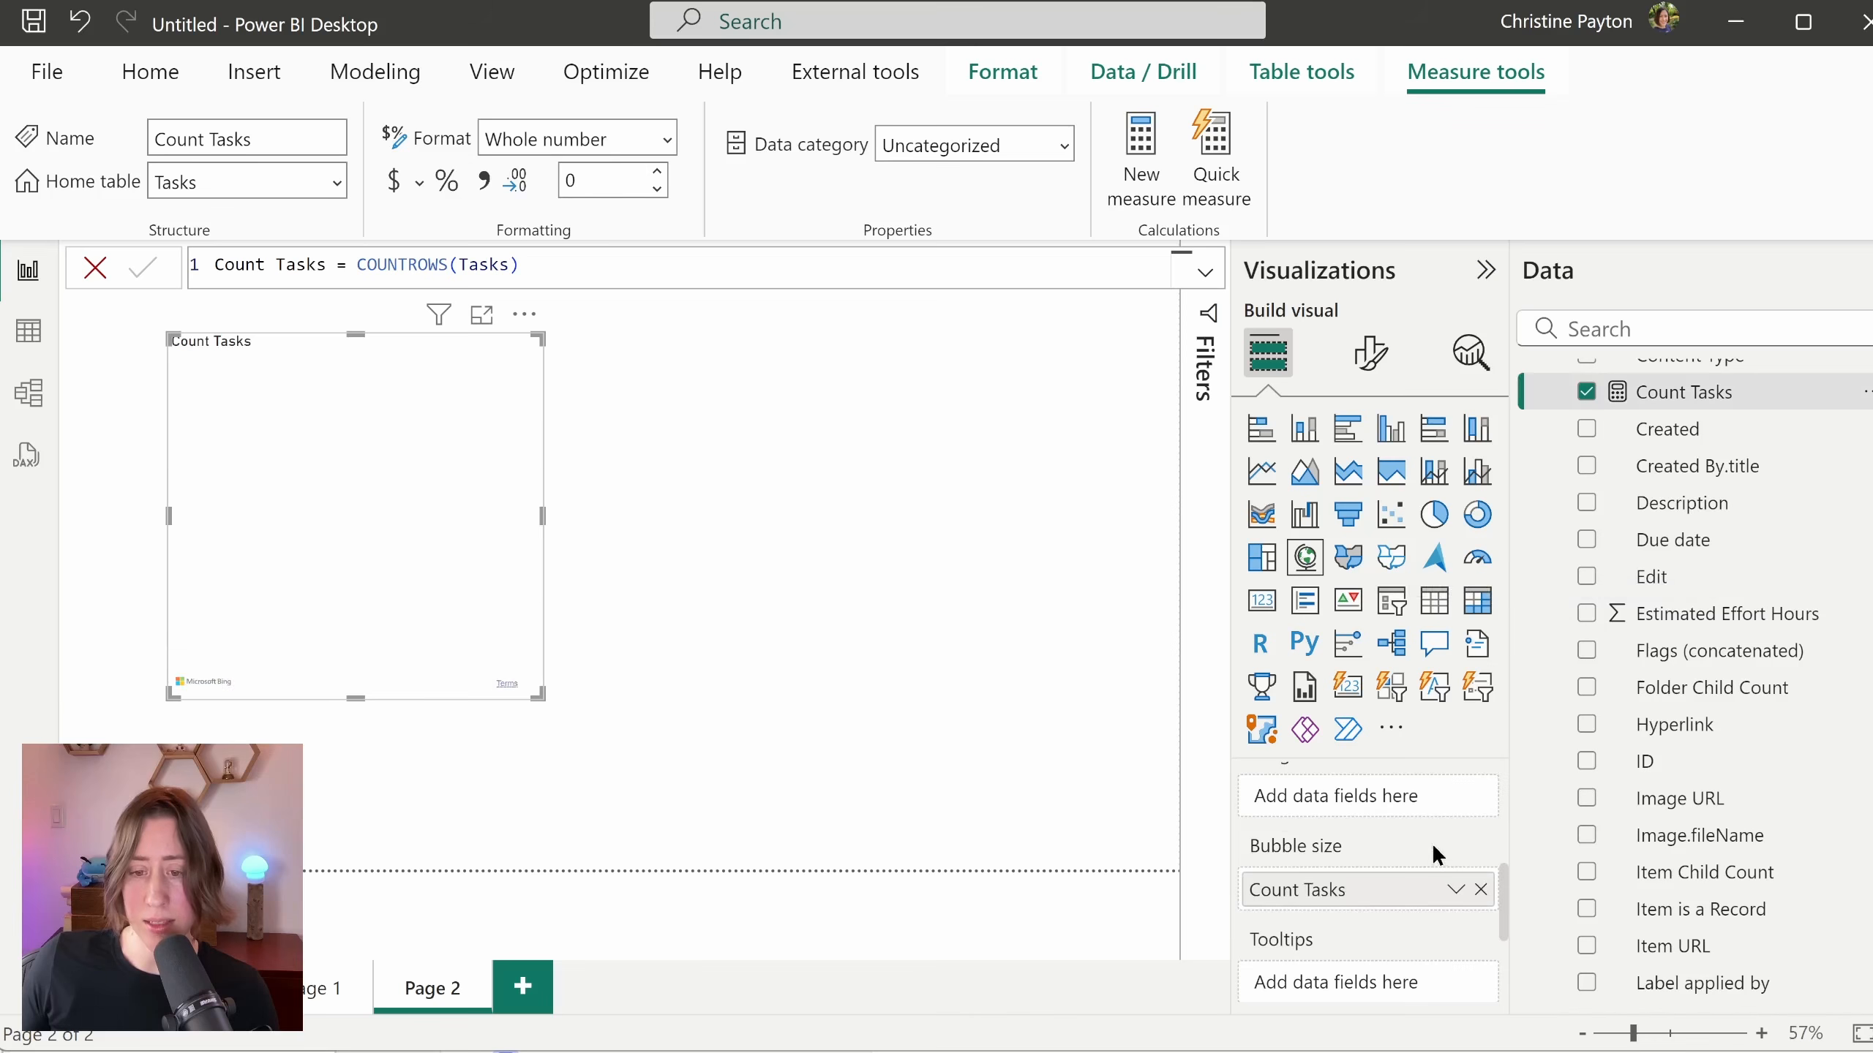
Step: Assign Location.Coordinates.Latitude and Location.Coordinates.Longitude to the map's Latitude and Longitude
scroll(1426, 844, "up", 5)
scroll(1788, 668, "down", 4)
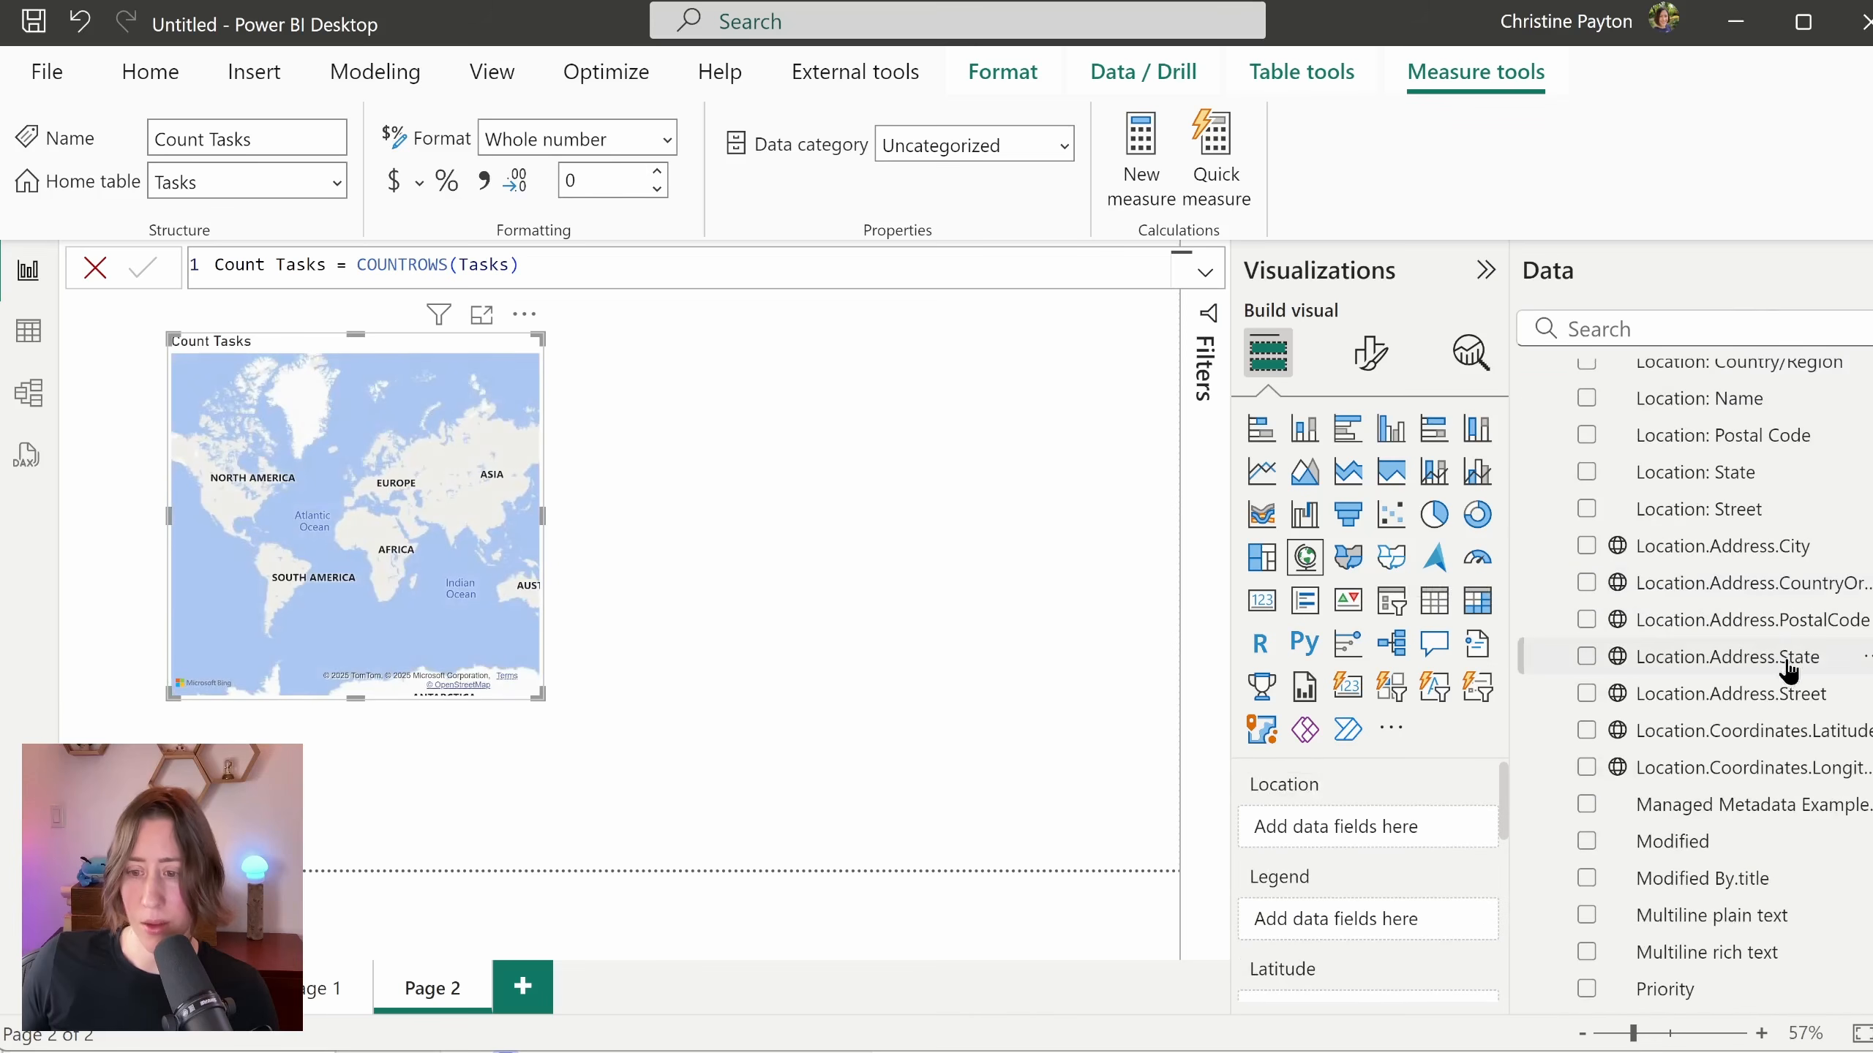
scroll(1445, 841, "down", 1)
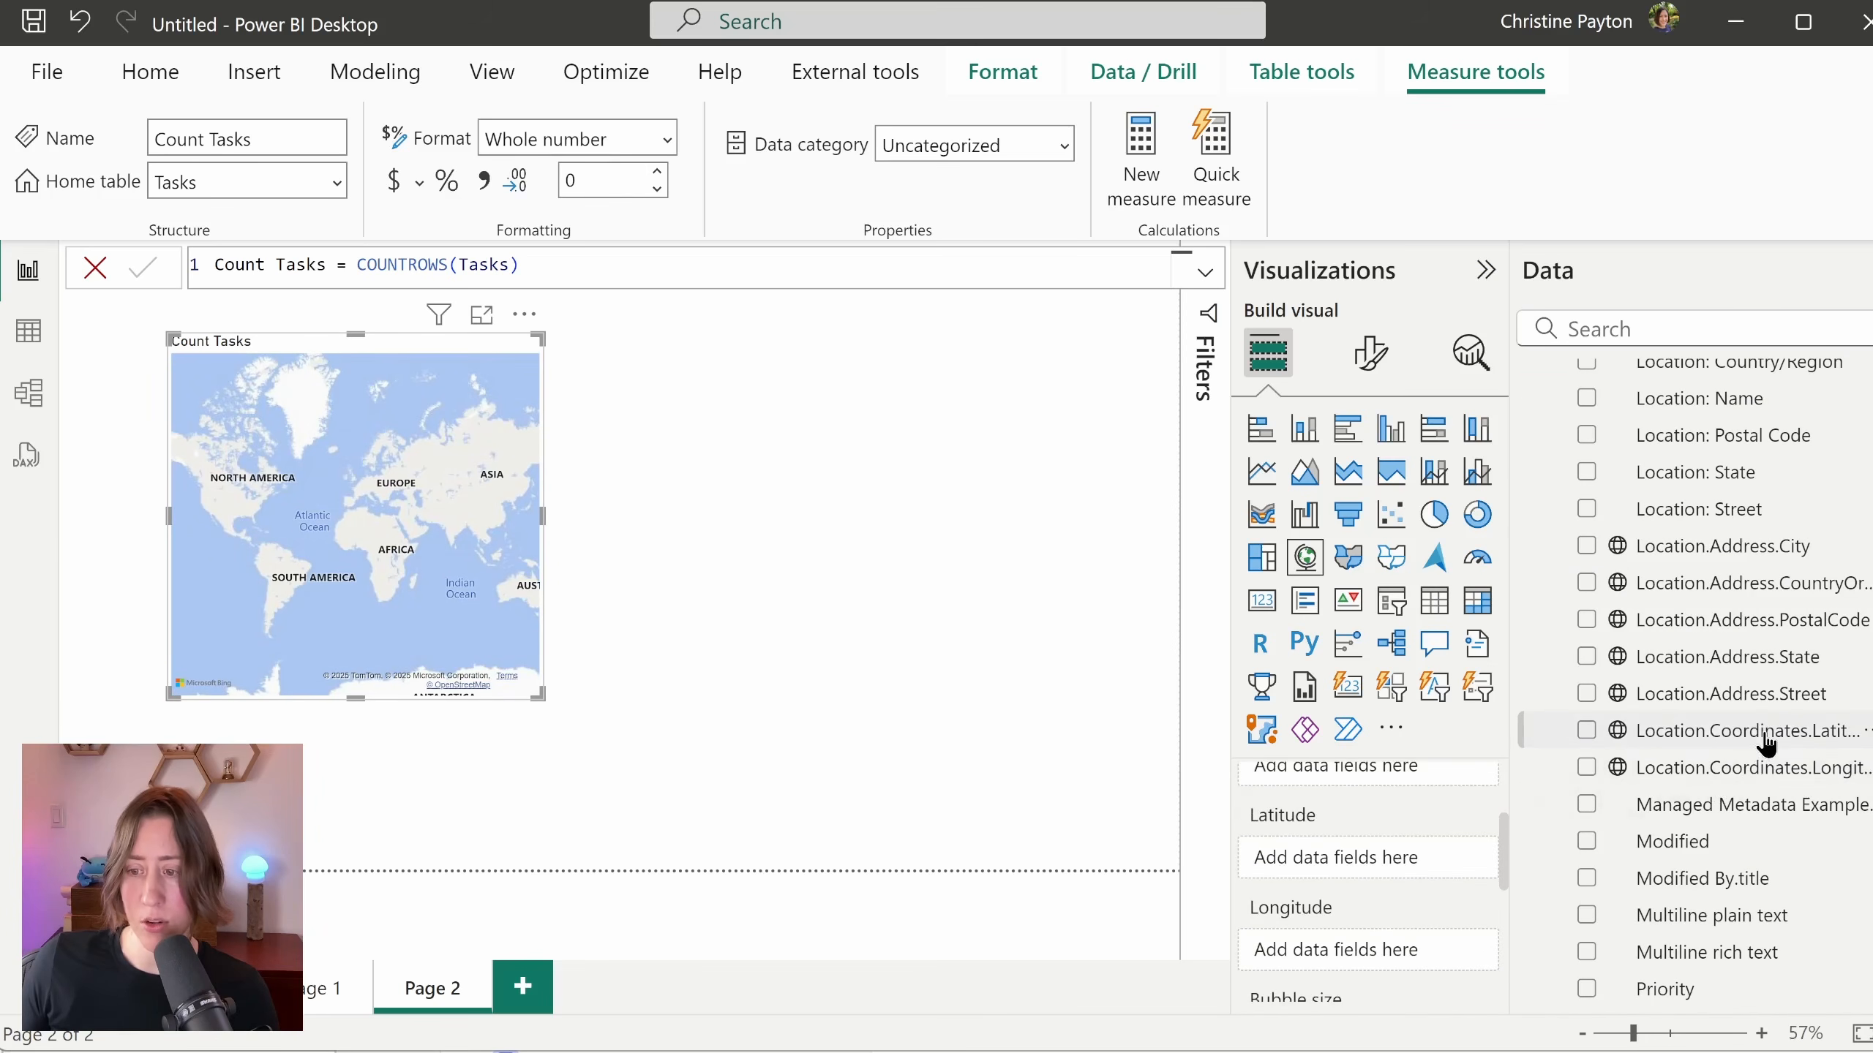
left_click_drag(1766, 741, 1445, 859)
left_click_drag(1560, 771, 1378, 950)
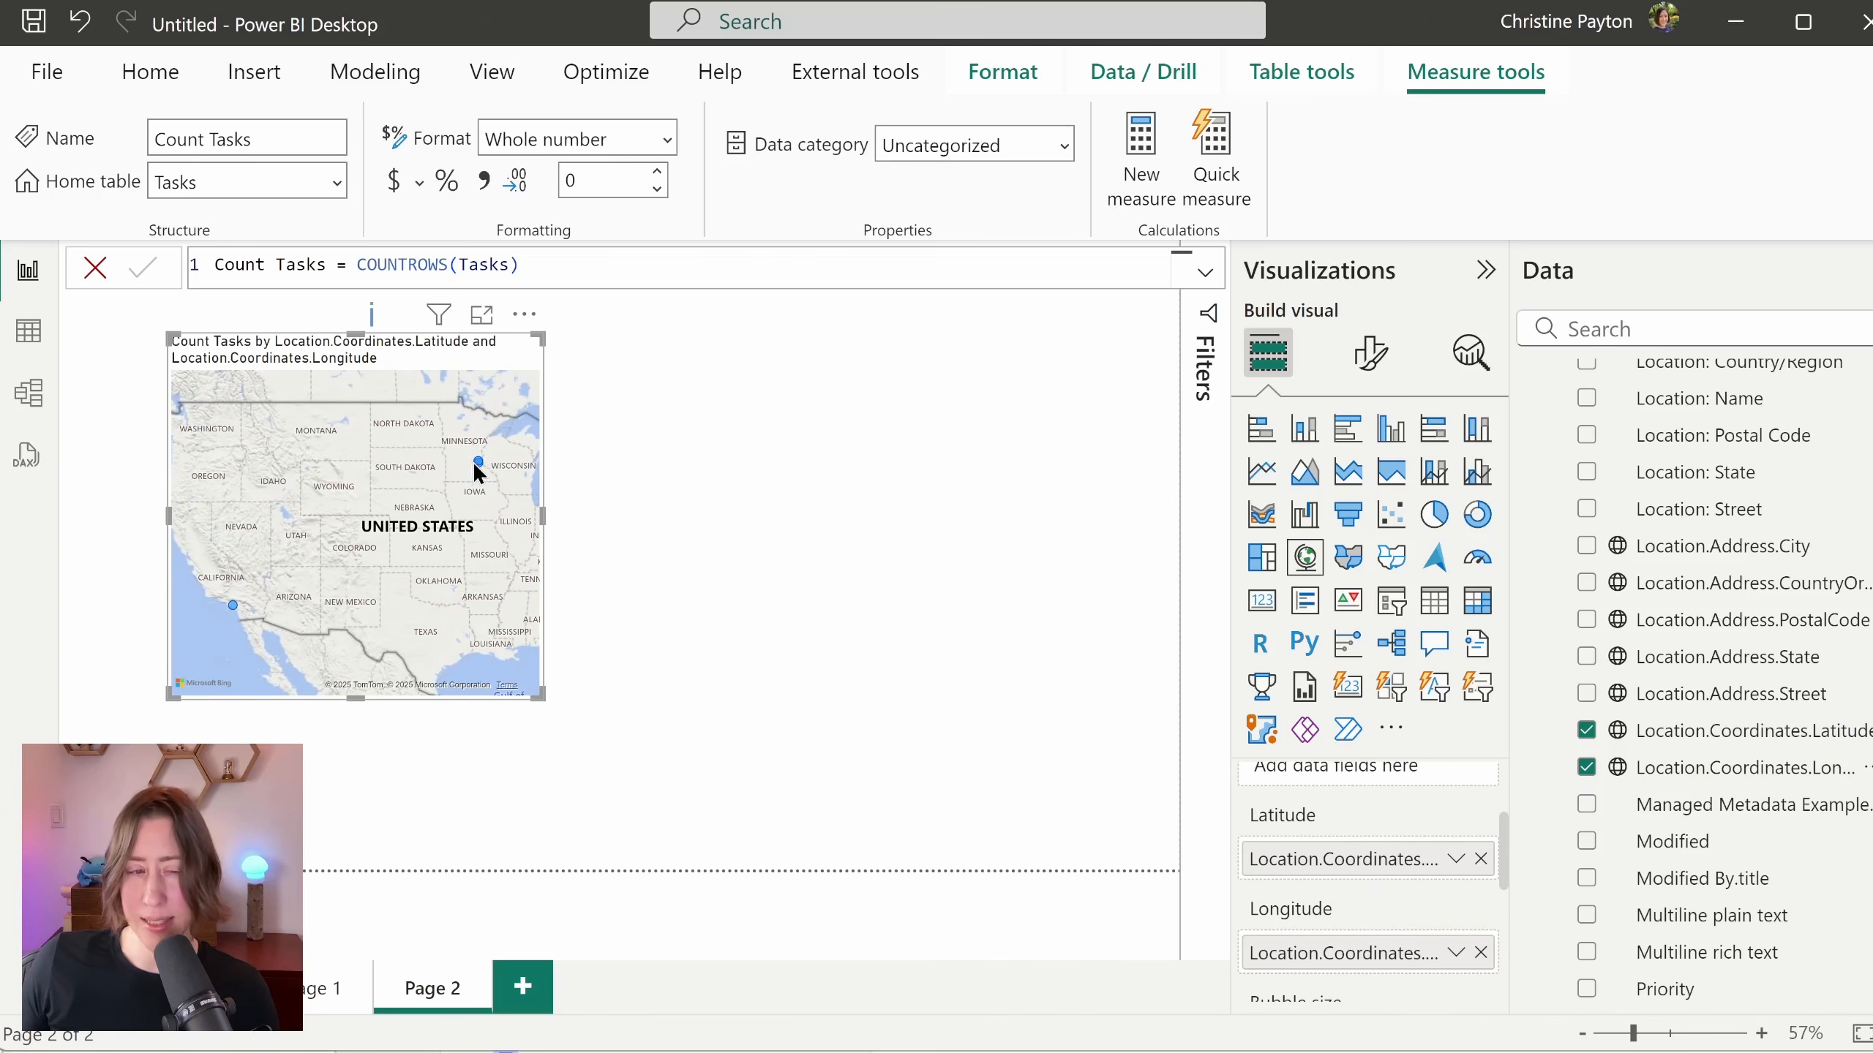
scroll(490, 472, "up", 5)
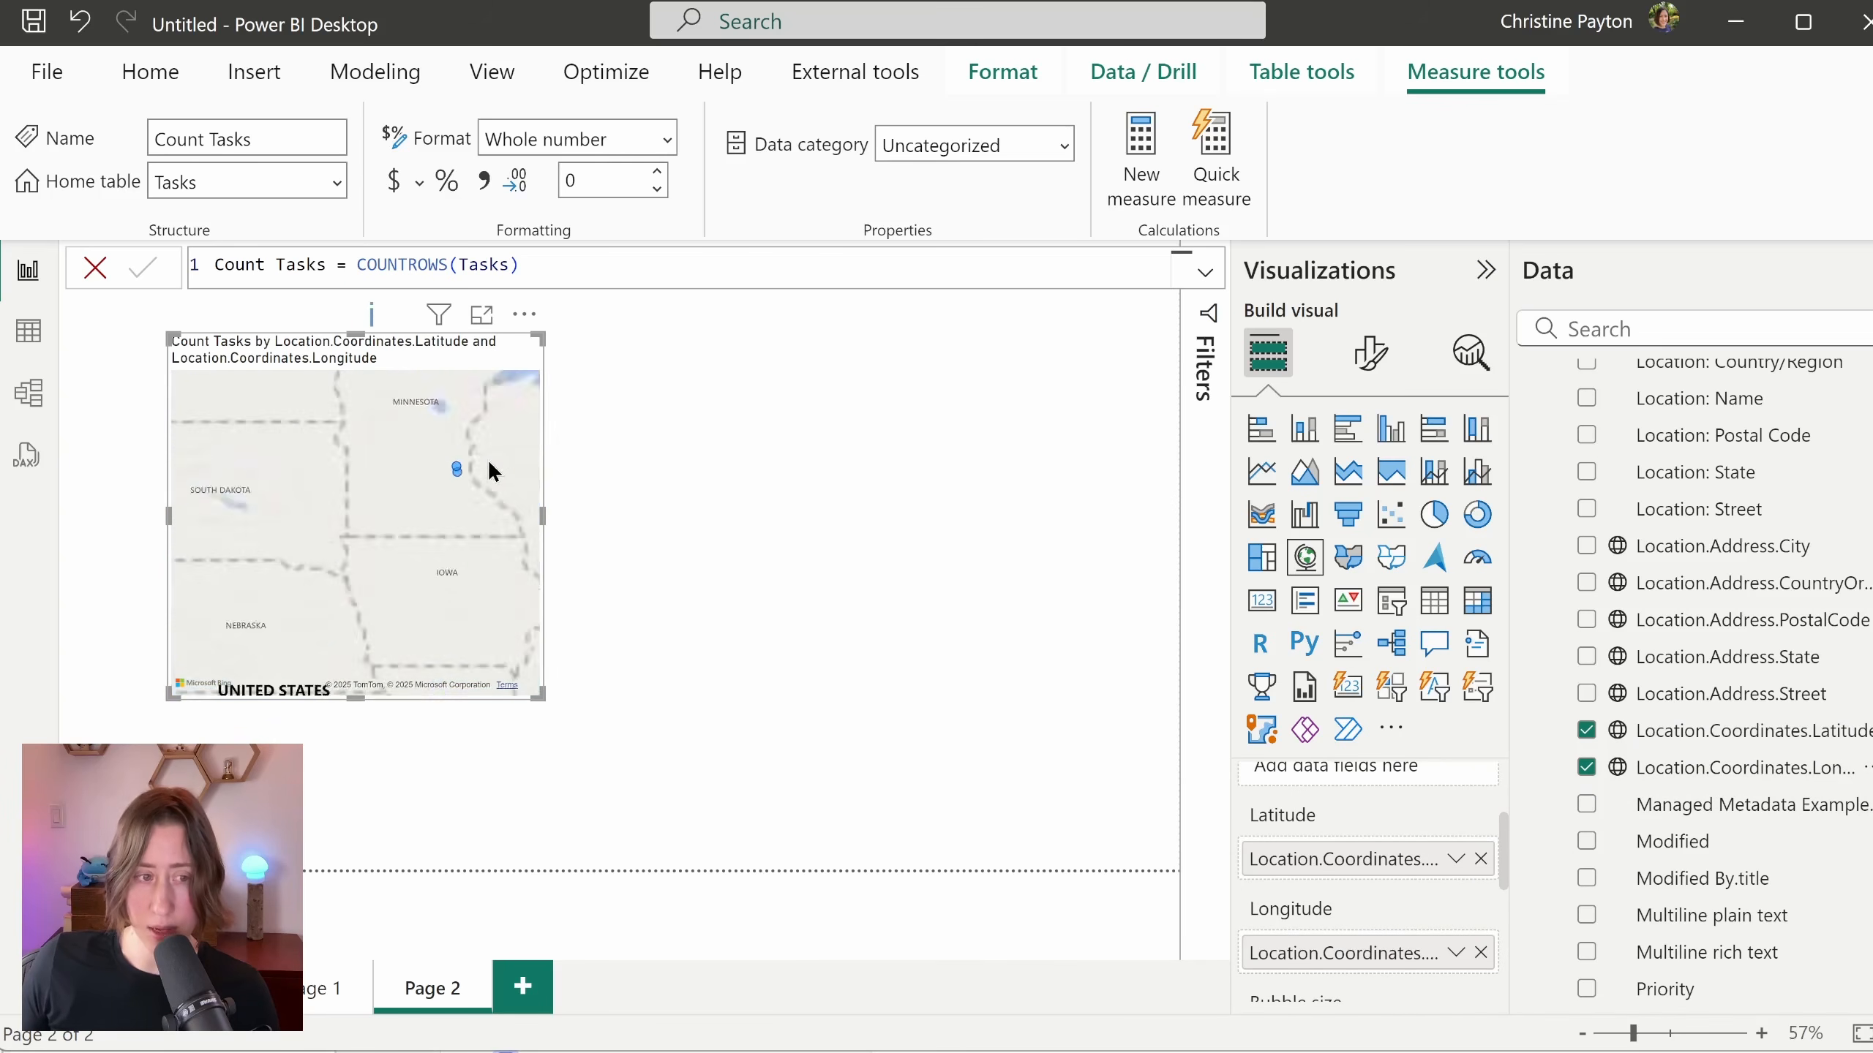
Step: Set the bubble map's style to Grayscale and inspect the bubbles around Minneapolis
left_click(1370, 354)
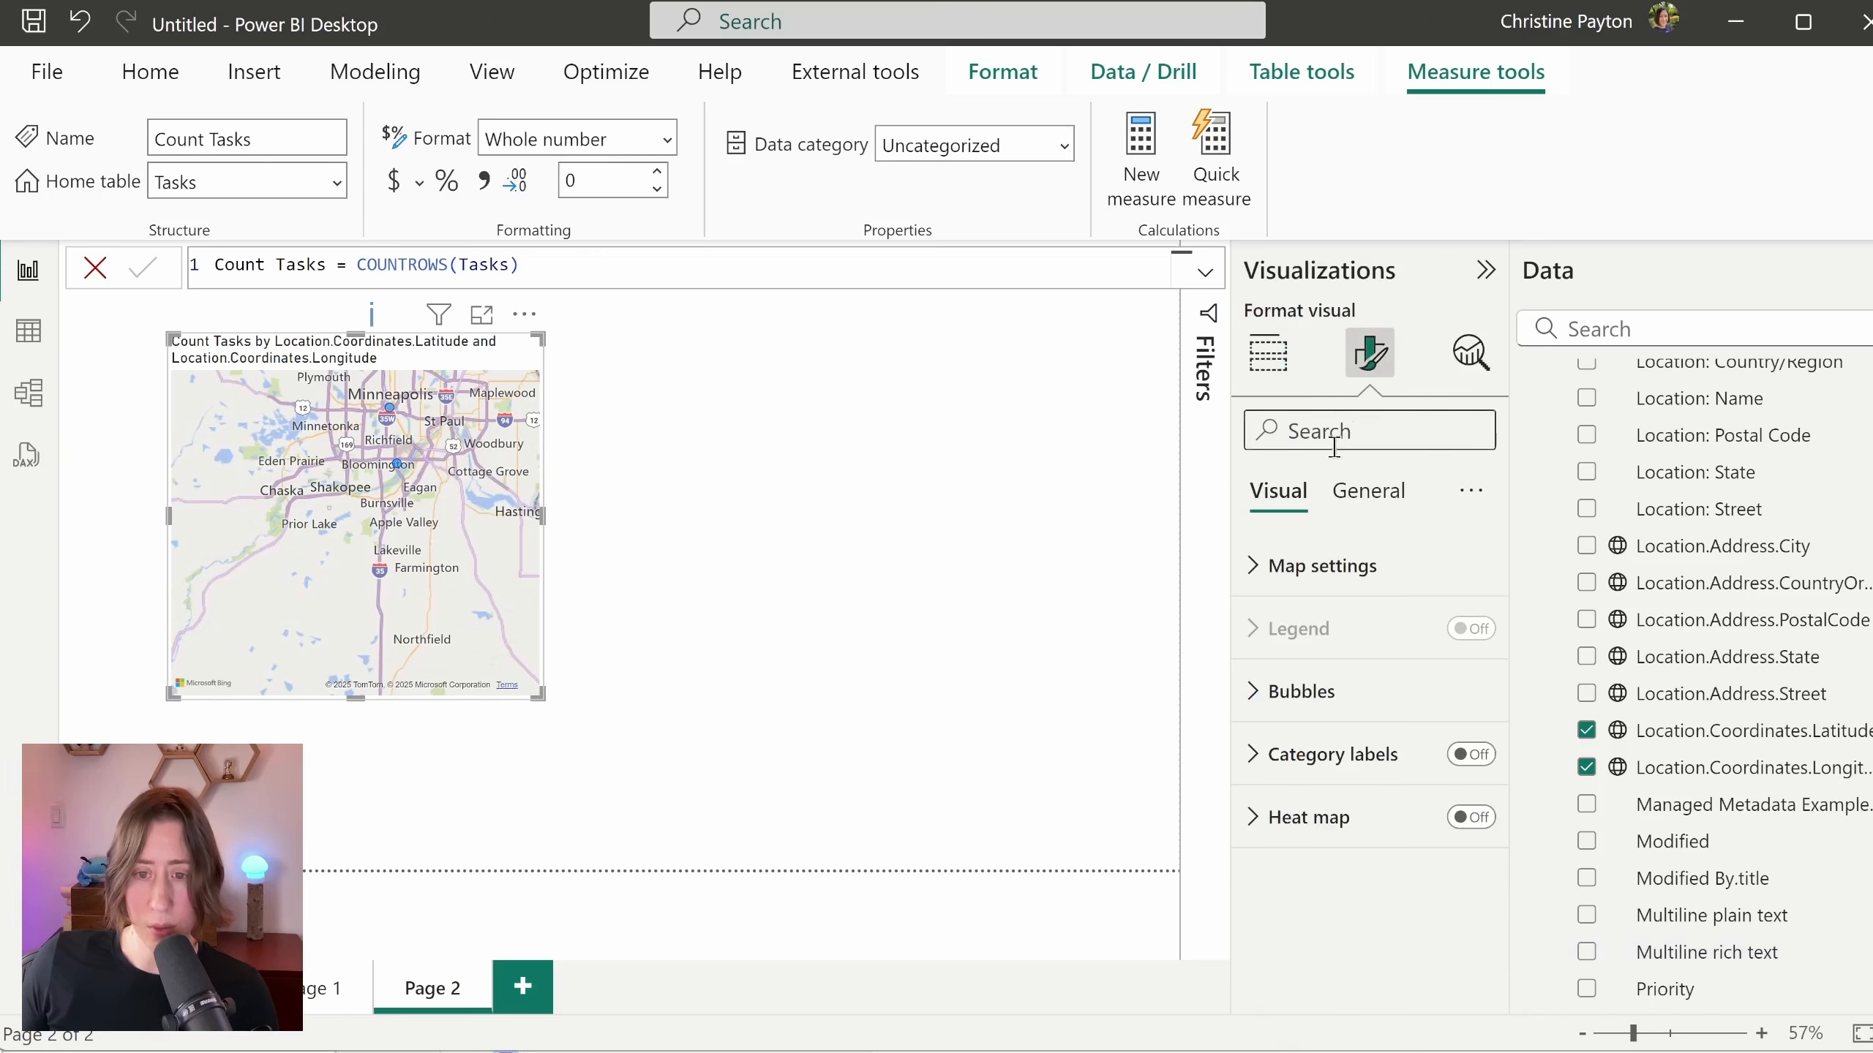
left_click(1325, 566)
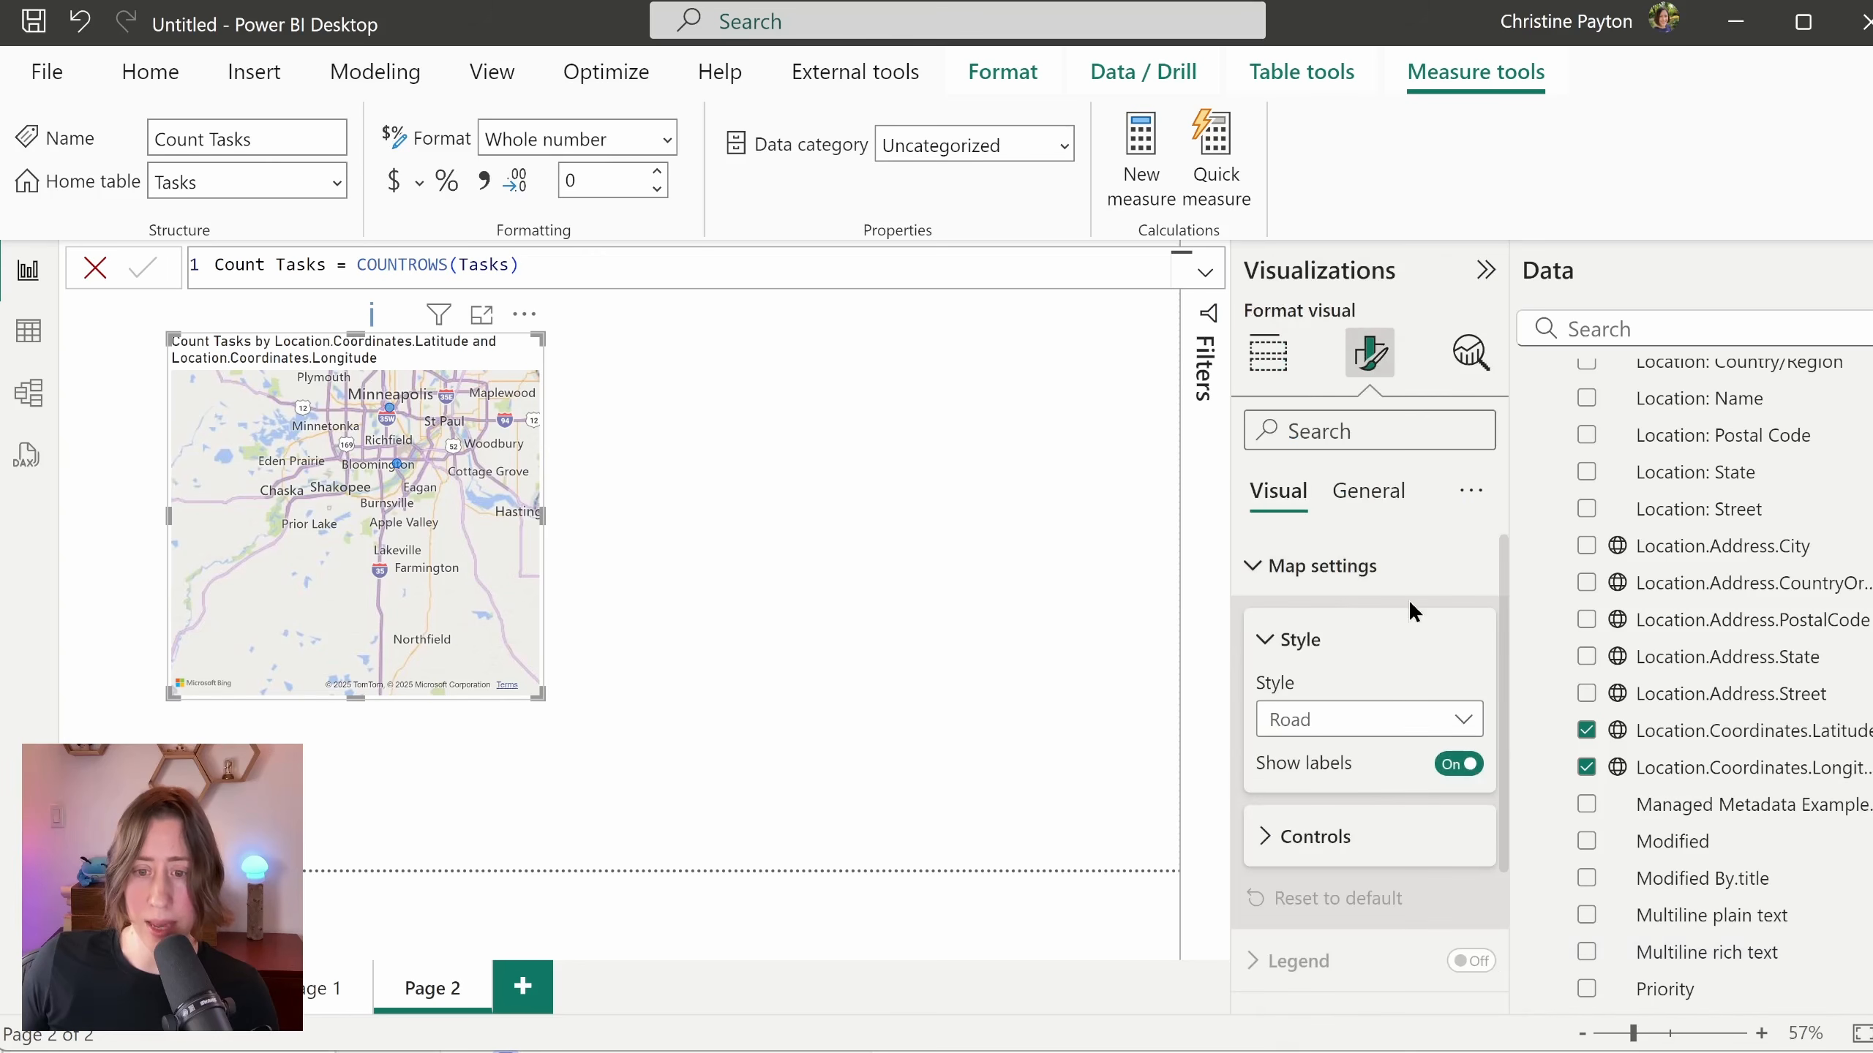
left_click(1378, 736)
left_click(1320, 871)
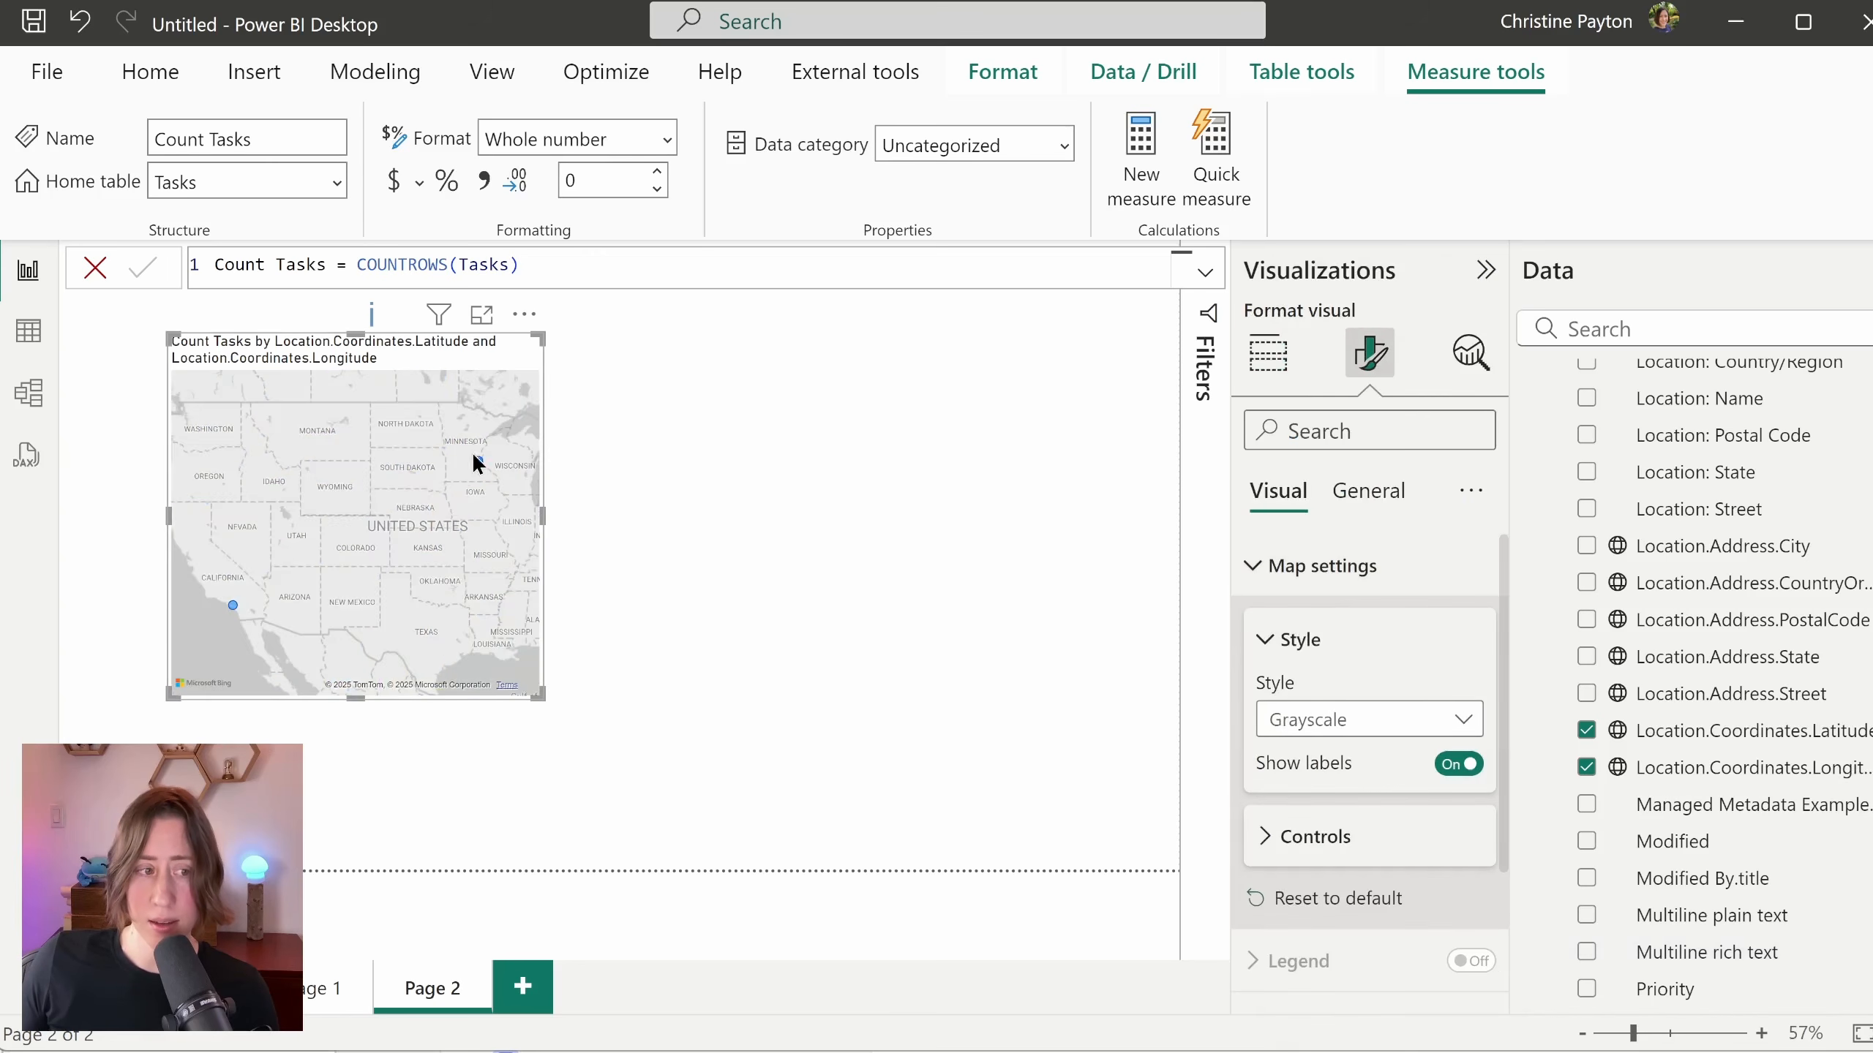
scroll(461, 479, "up", 1)
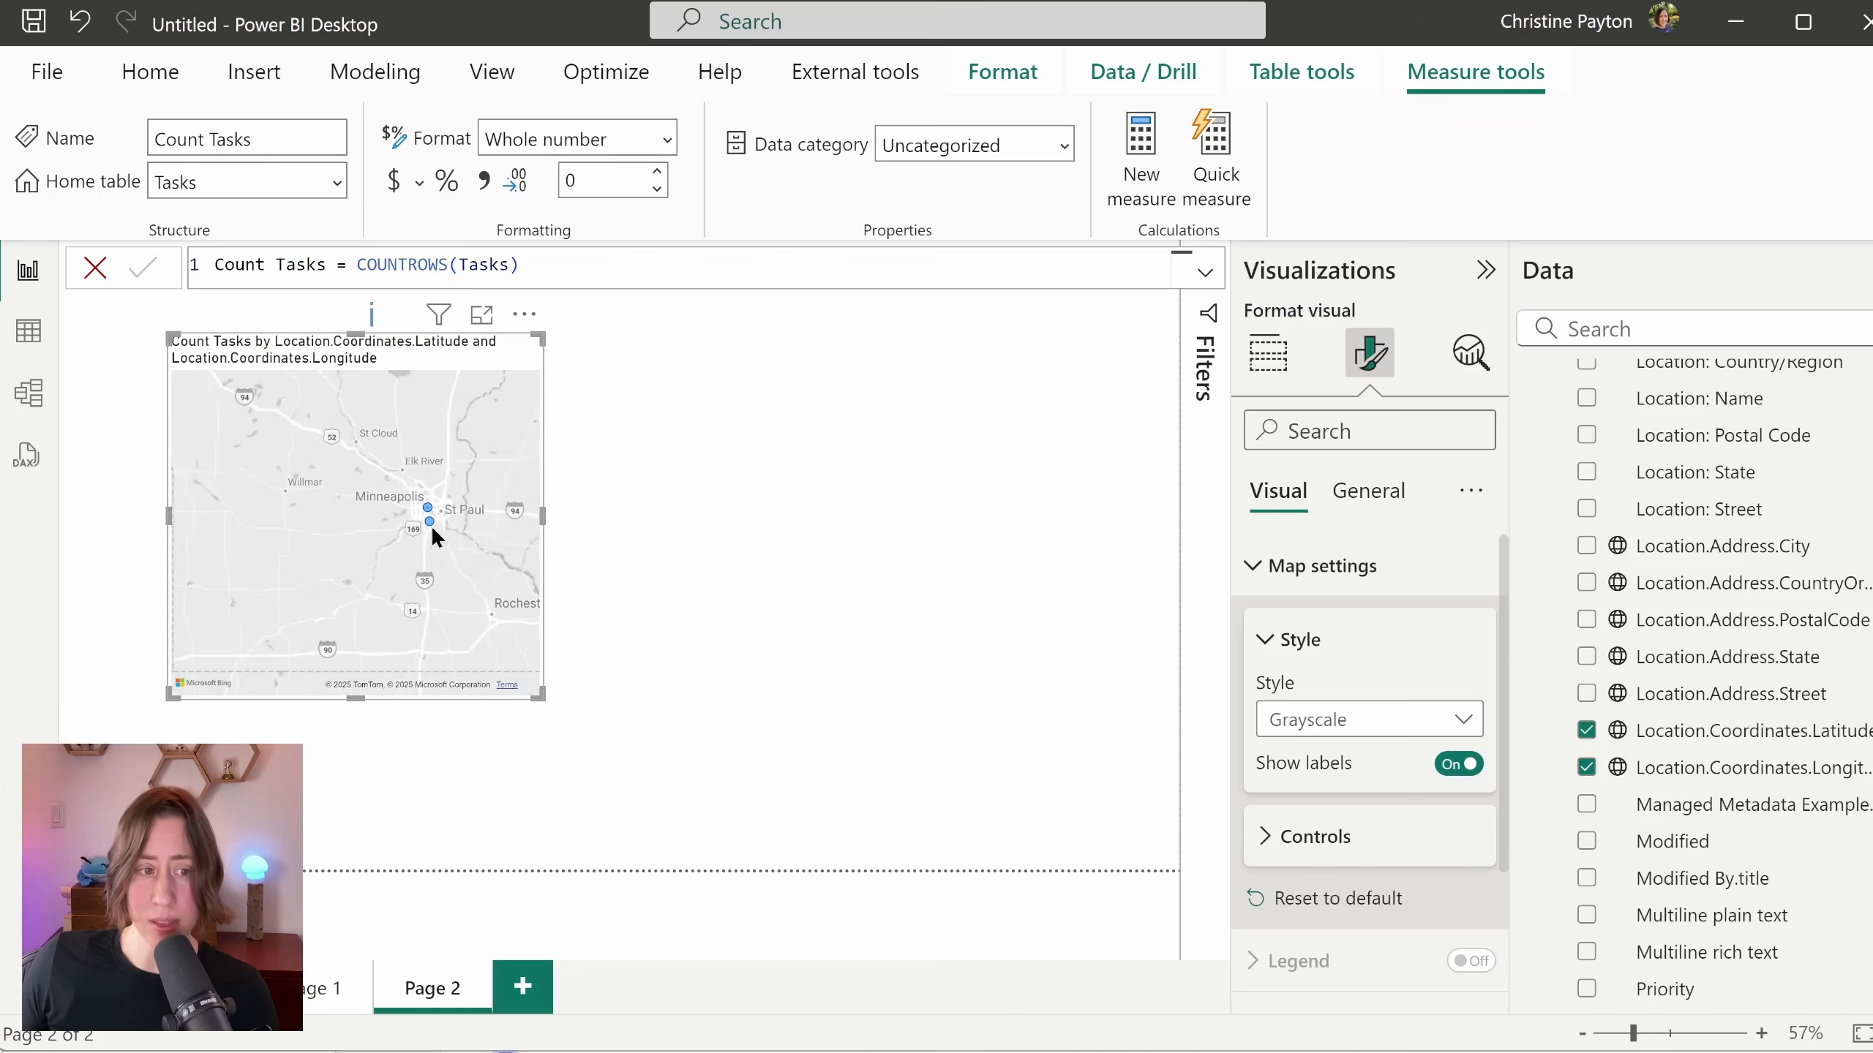
scroll(476, 568, "up", 1)
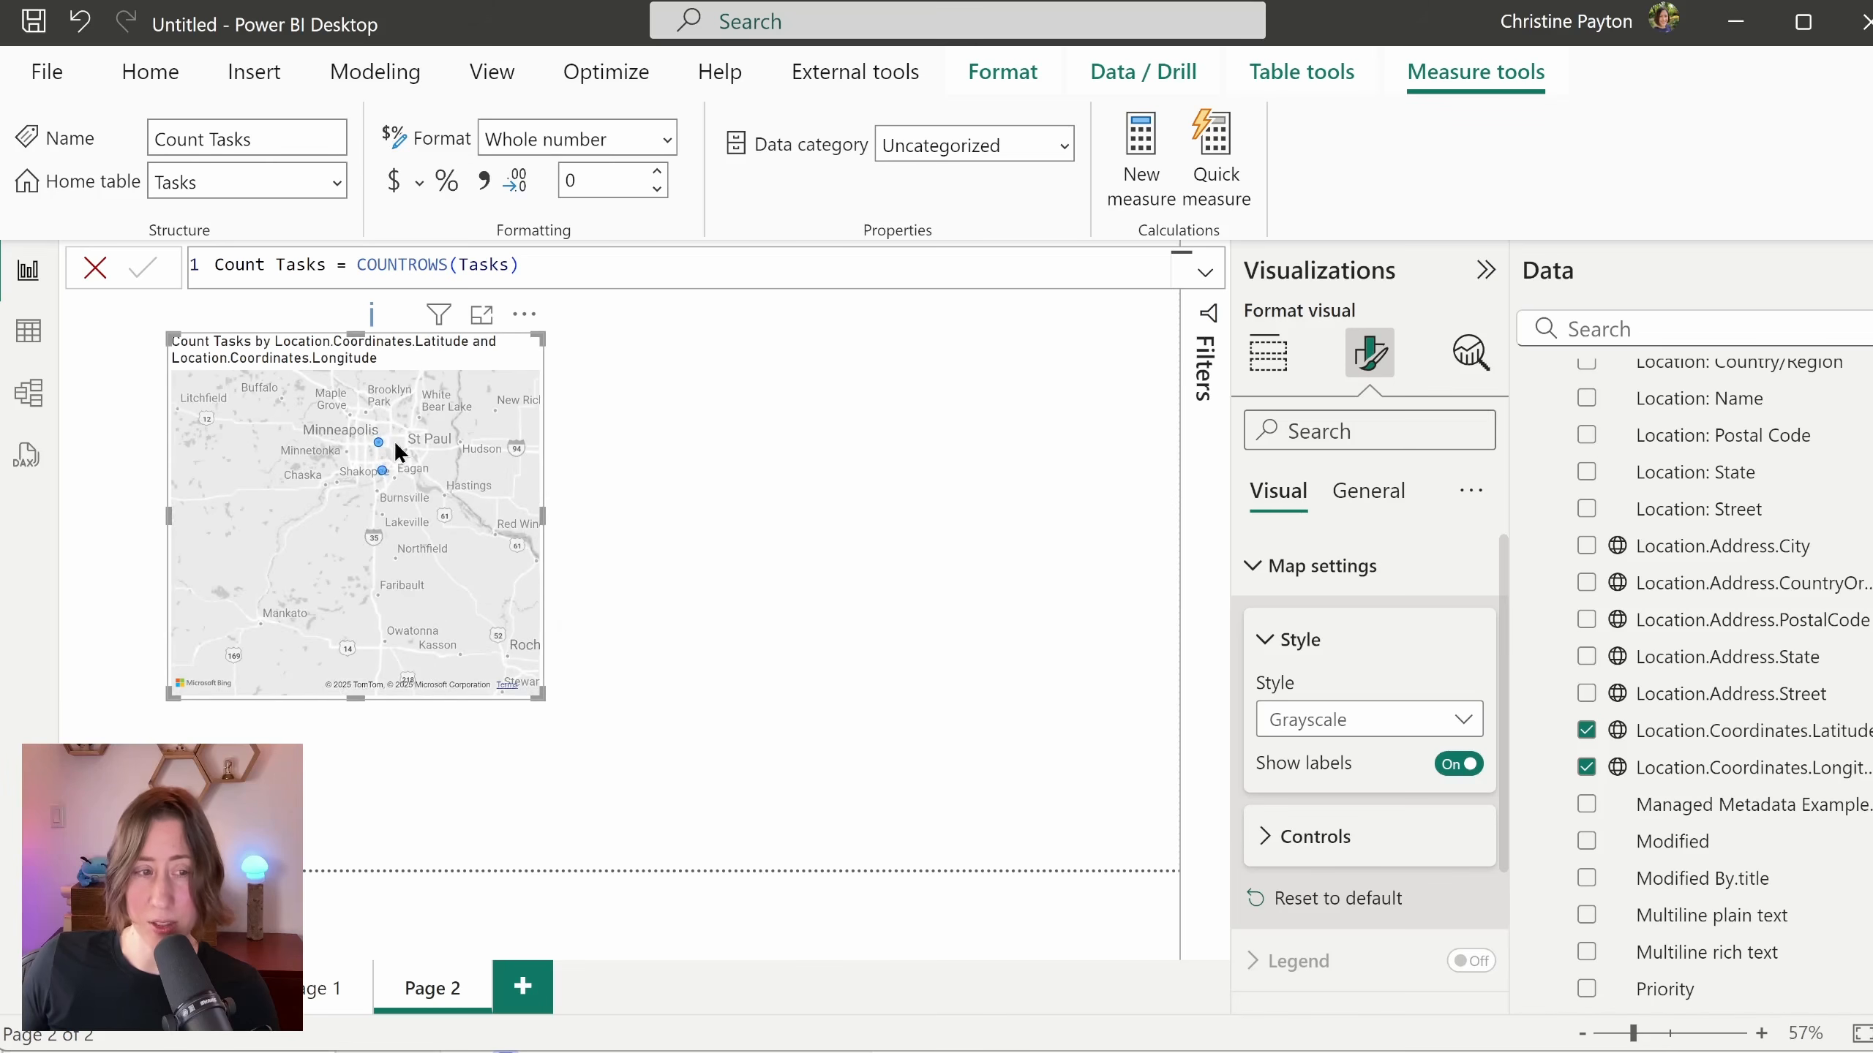
Step: Insert a Filled map beside the bubble map, with Location.Address.State followed by Location.Address.PostalCode as its location levels
left_click(1178, 466)
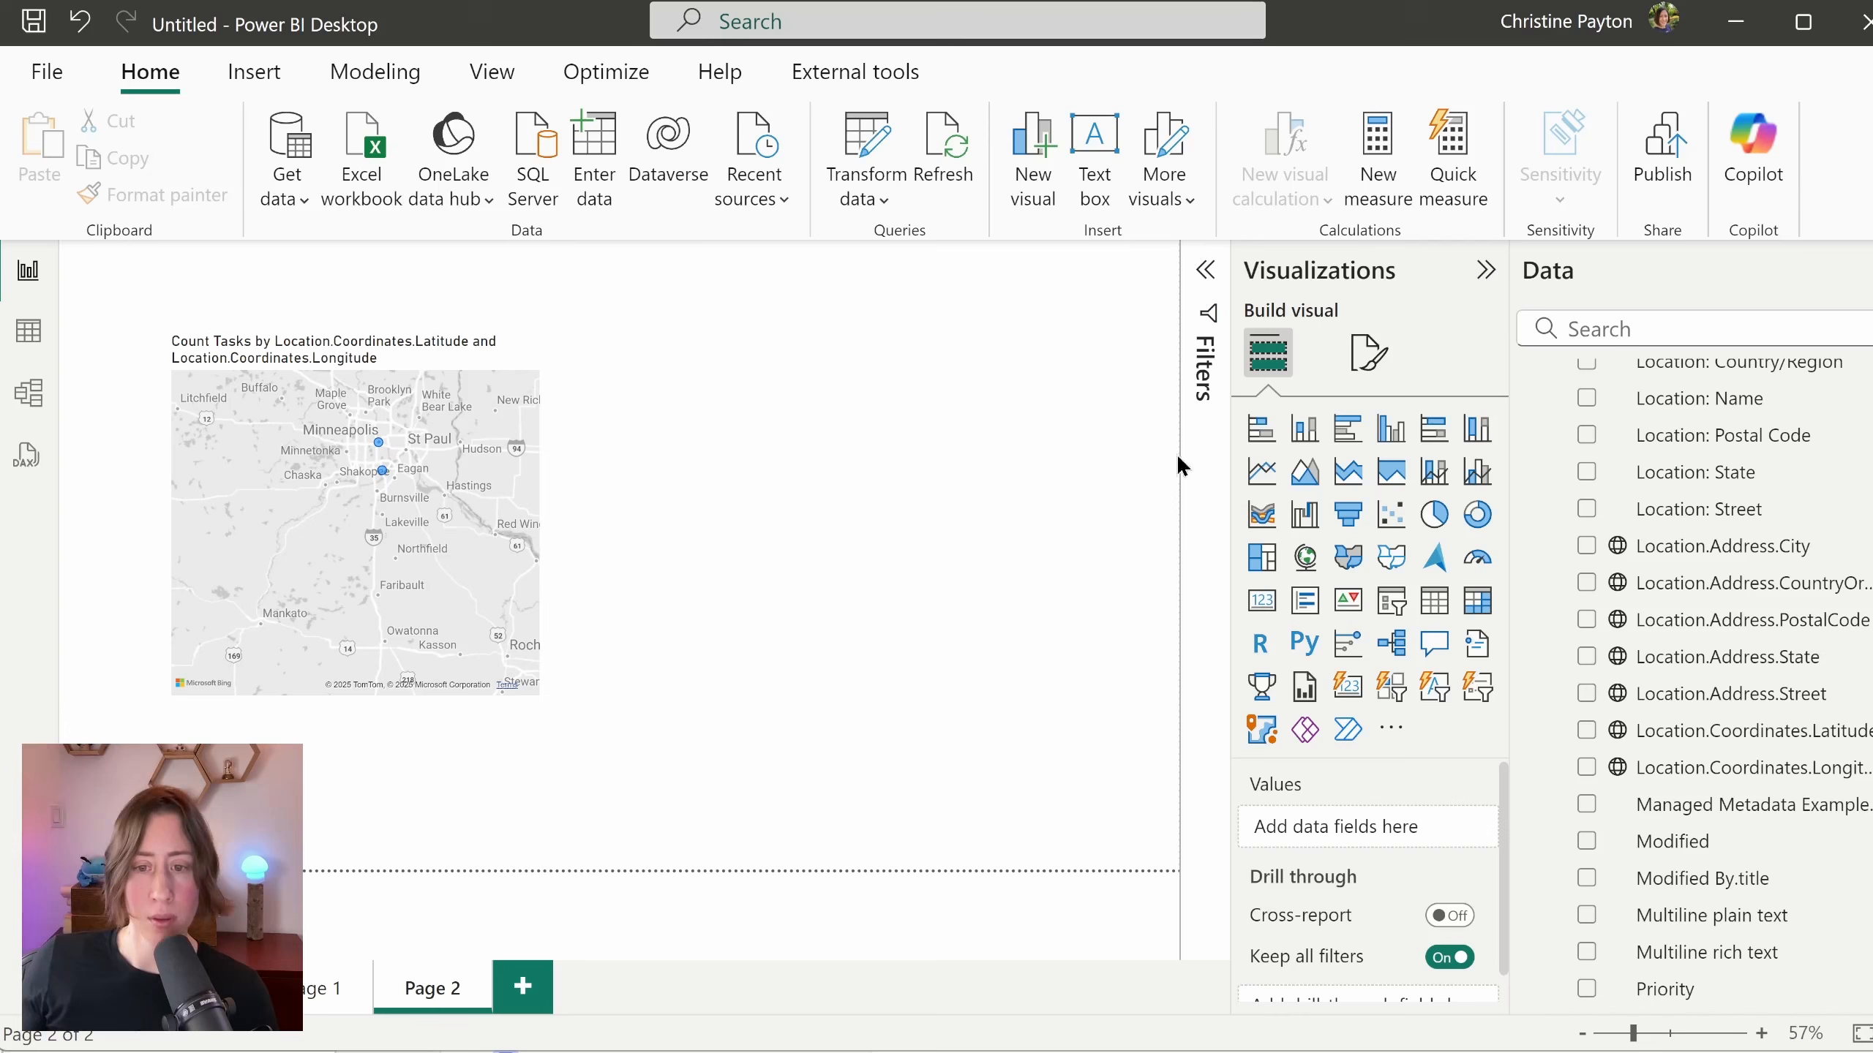
left_click(1347, 557)
left_click_drag(1126, 744, 1125, 708)
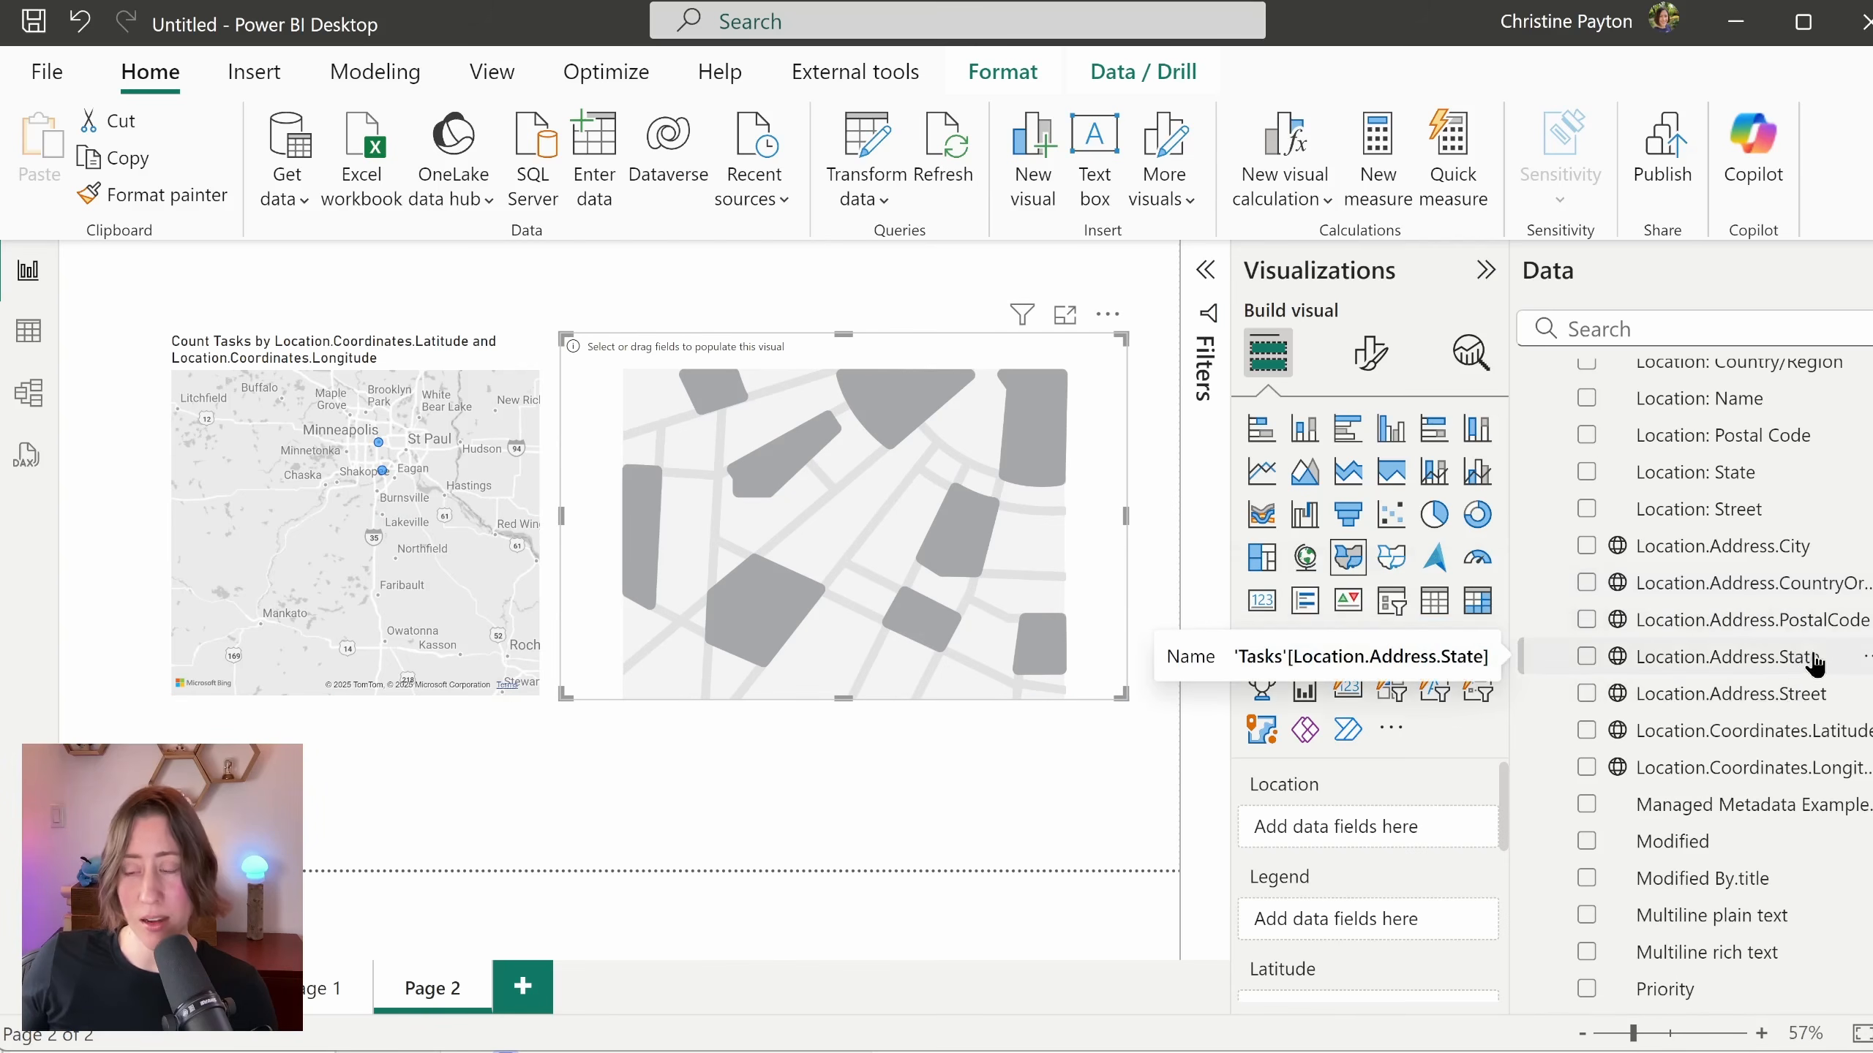
left_click_drag(1802, 667, 1364, 829)
left_click_drag(1733, 620, 1373, 870)
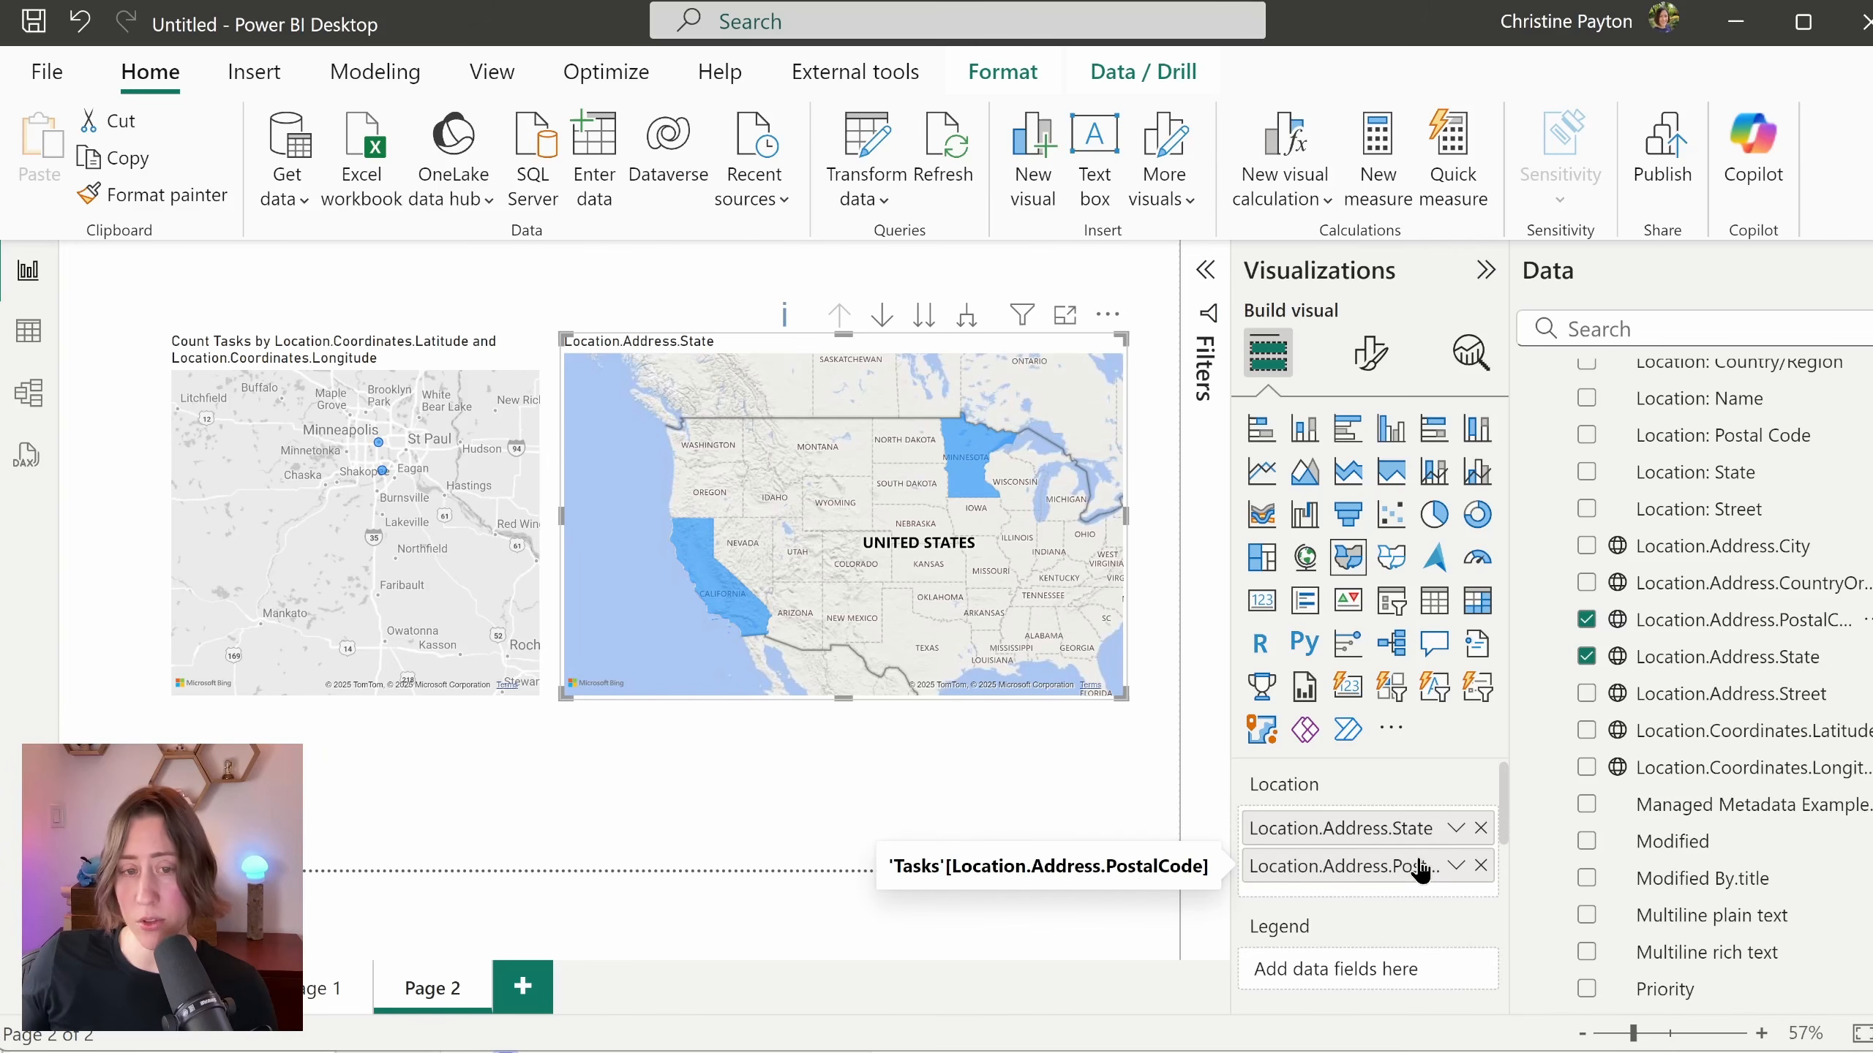
Step: Enable drill-down mode on the filled map and drill into Minnesota's postal codes
left_click(880, 325)
mouse_move(970, 460)
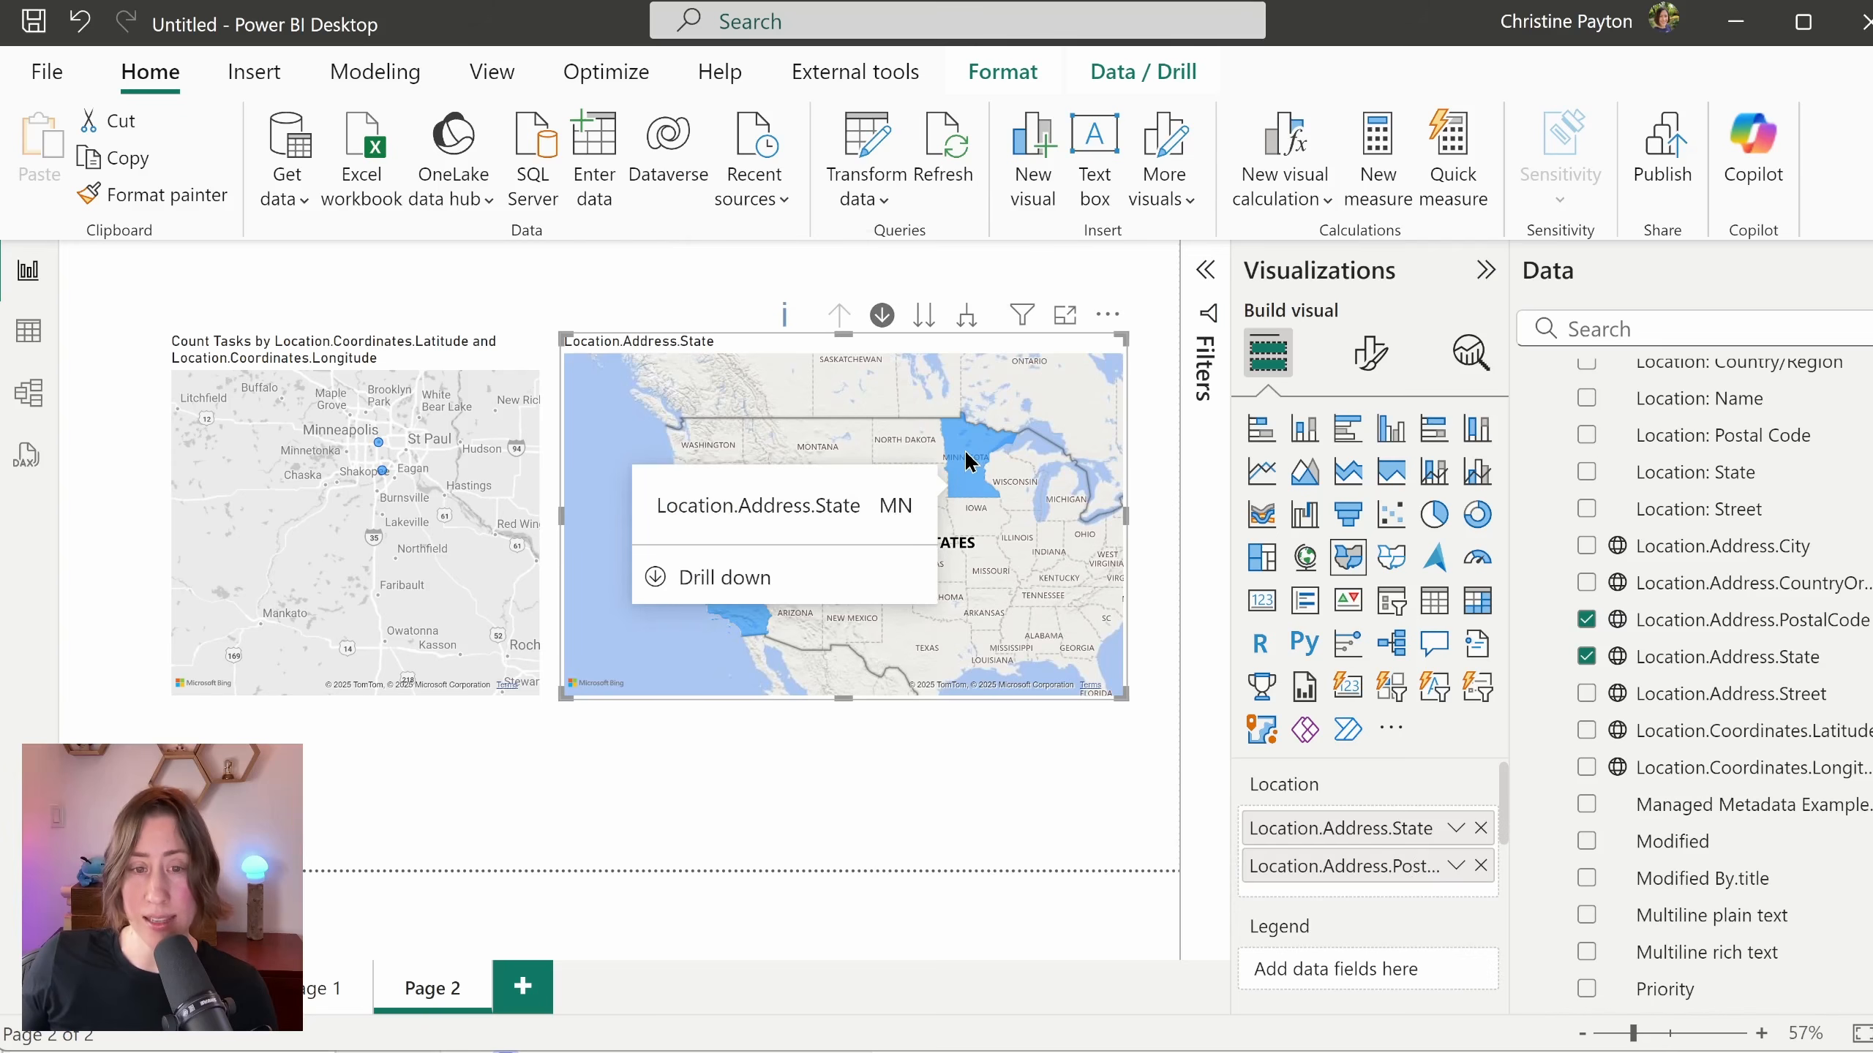
left_click(966, 472)
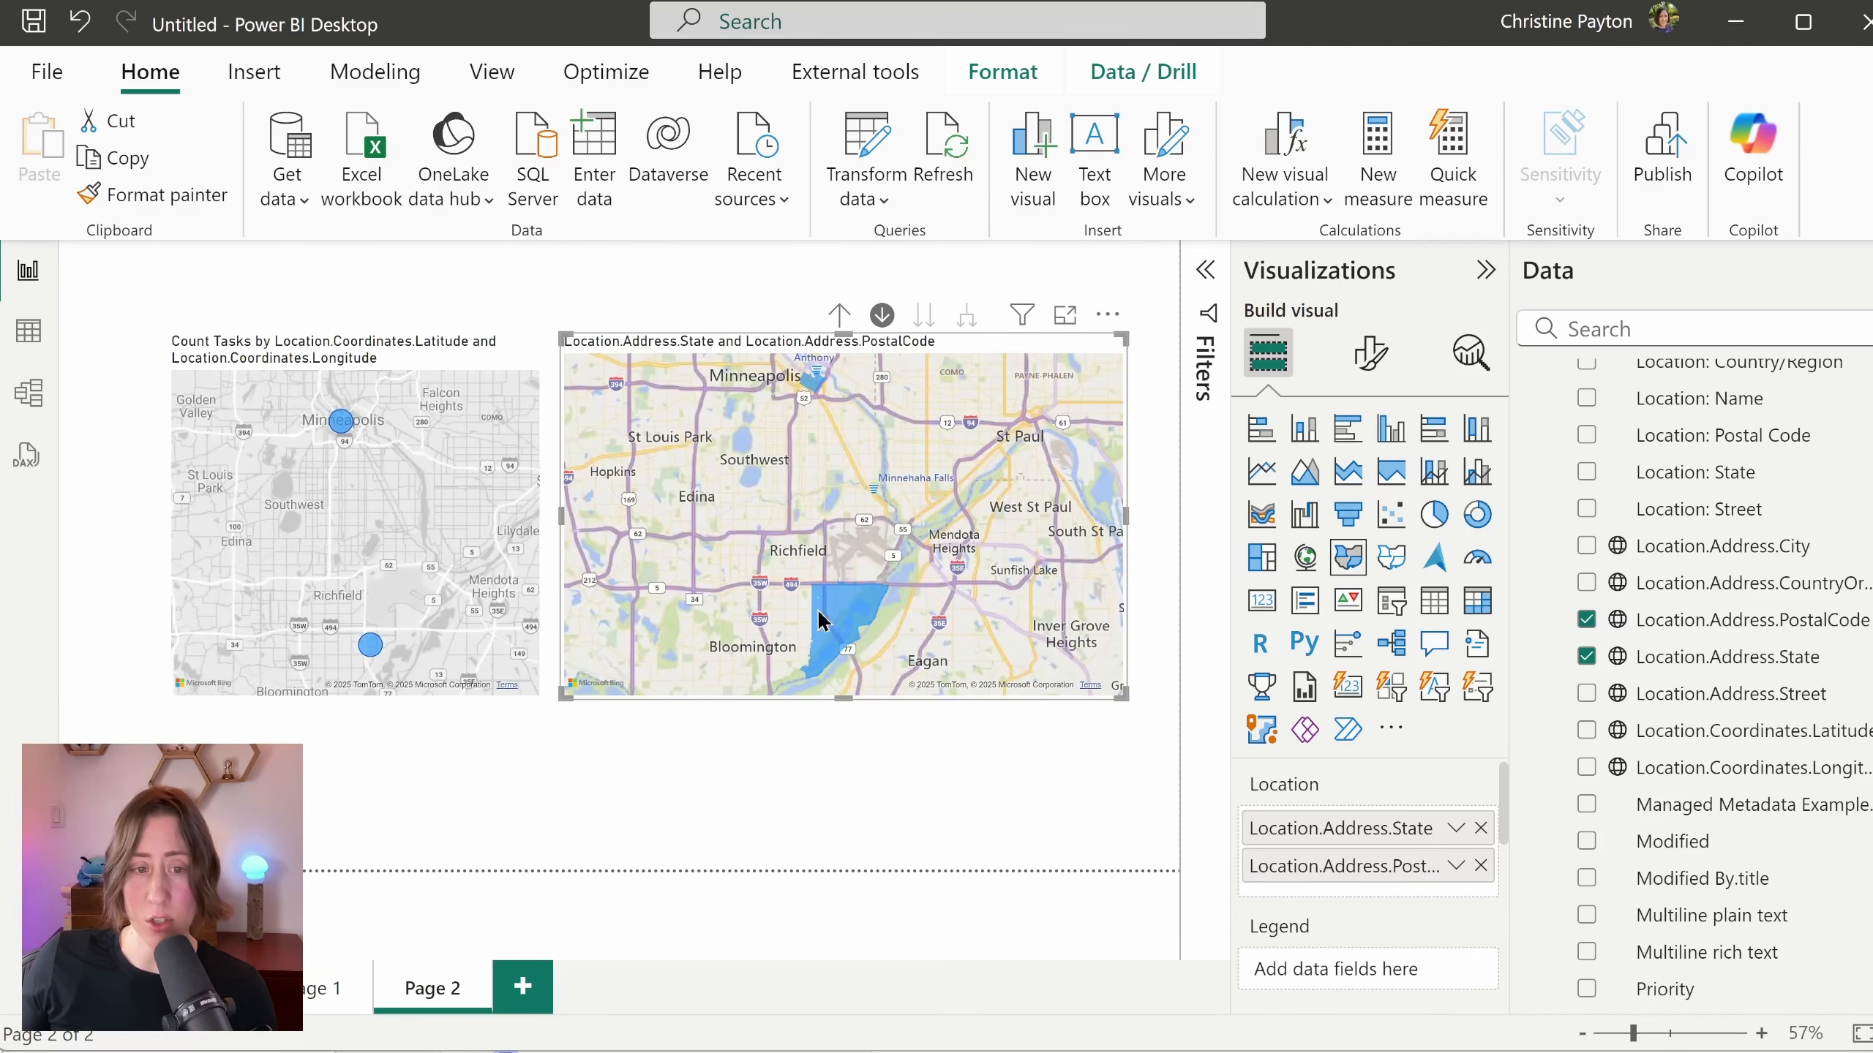
Step: Set the filled map's style to Grayscale and drill it back up to the state level
left_click(1370, 353)
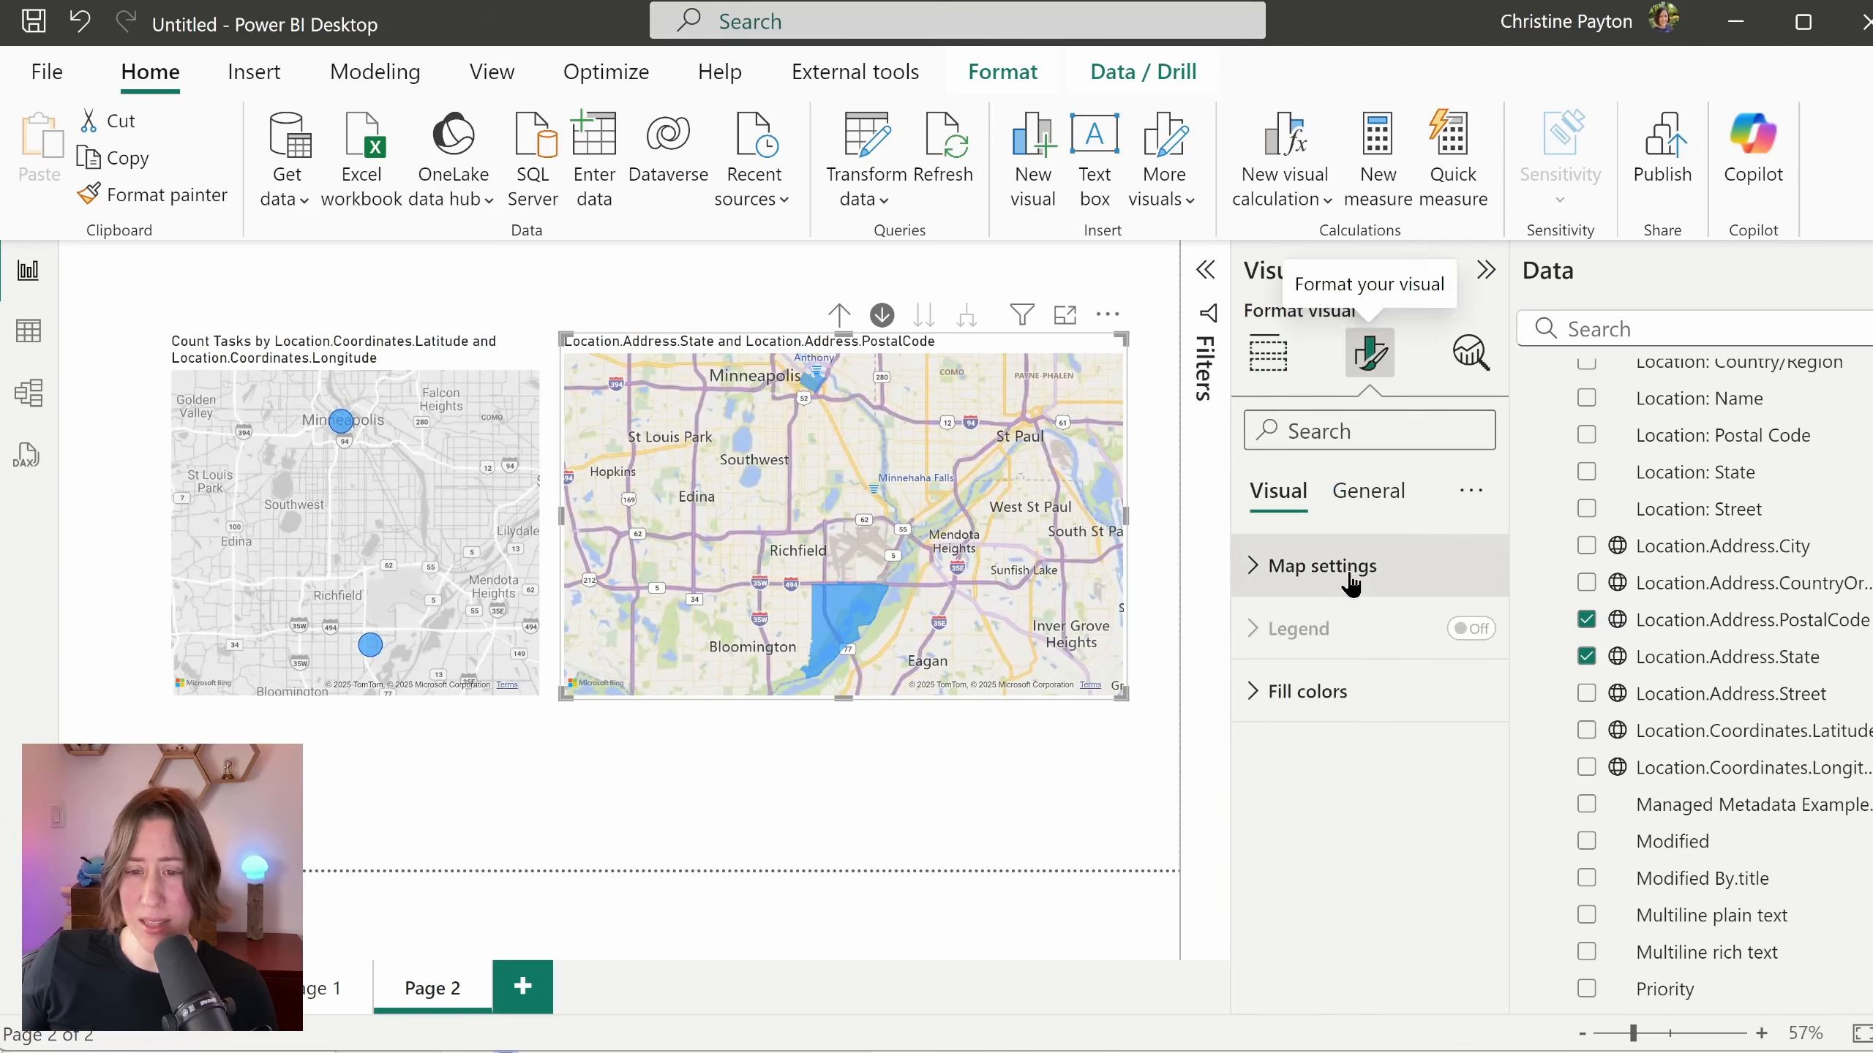
left_click(1323, 566)
left_click(1356, 719)
left_click(1350, 868)
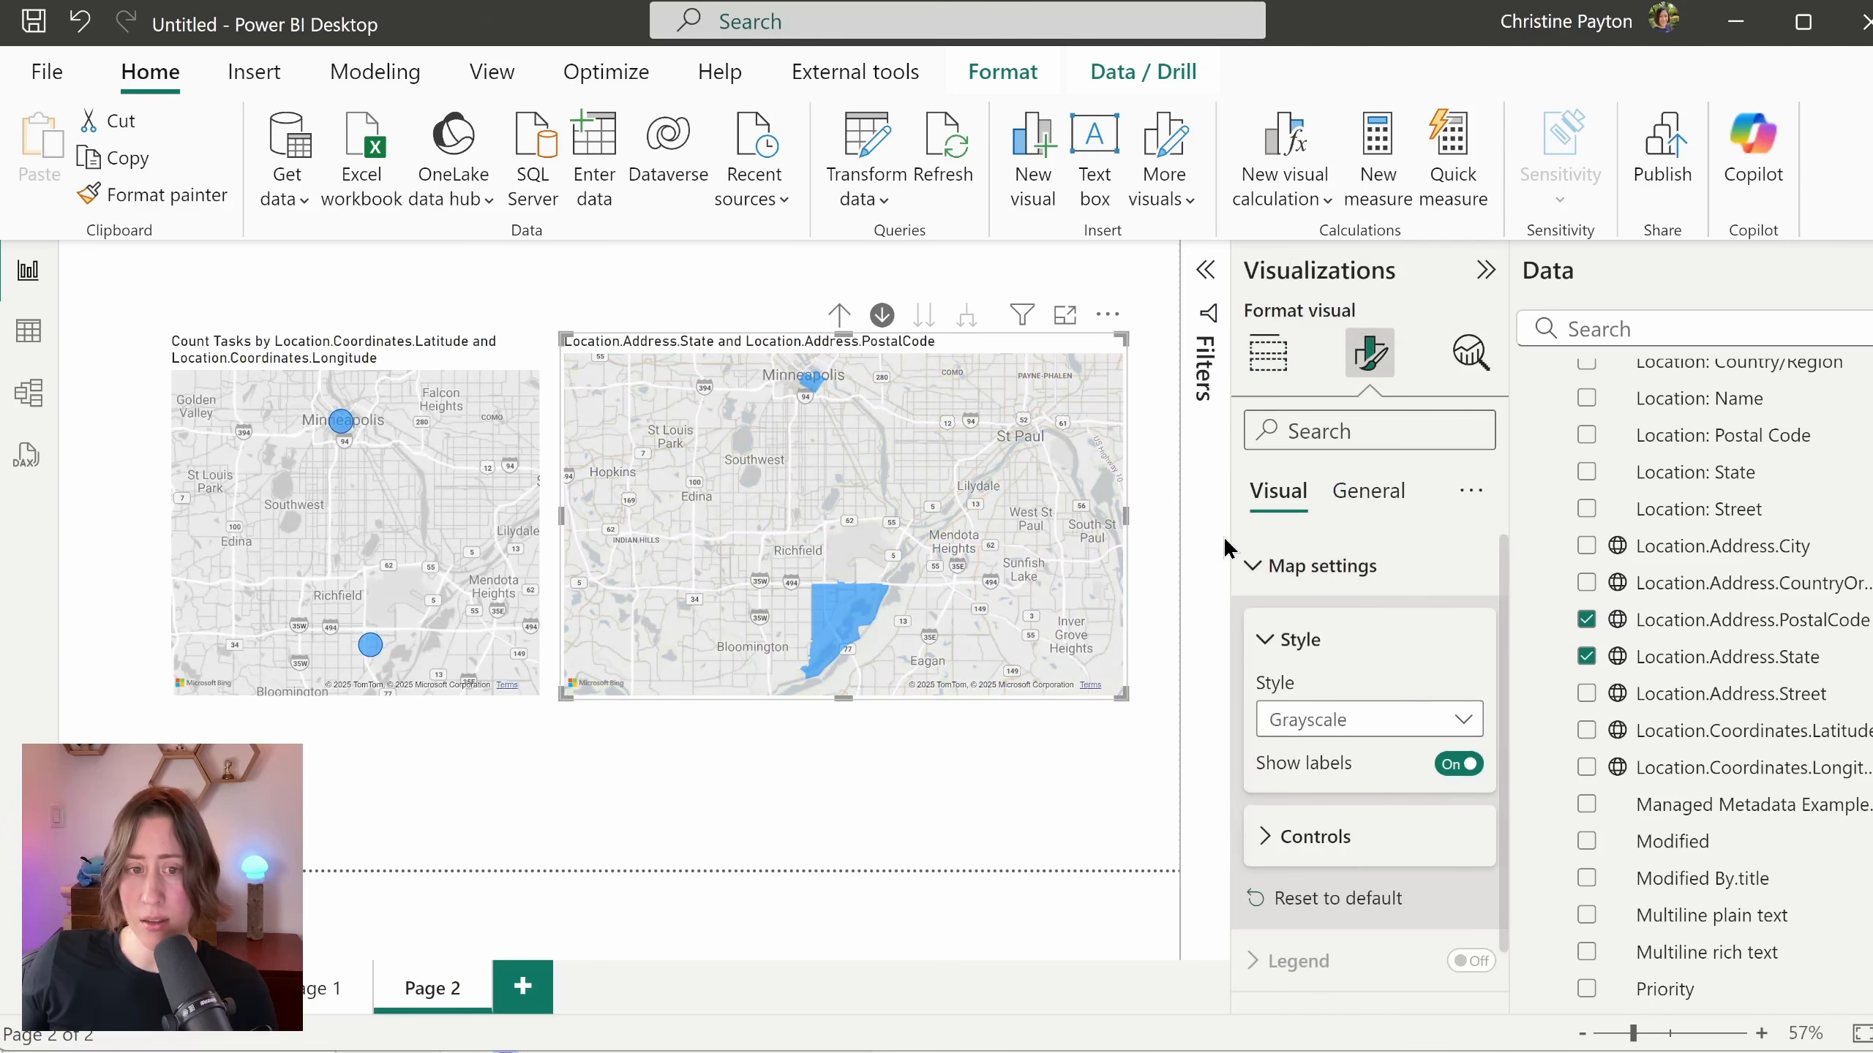
left_click(1268, 353)
left_click(839, 316)
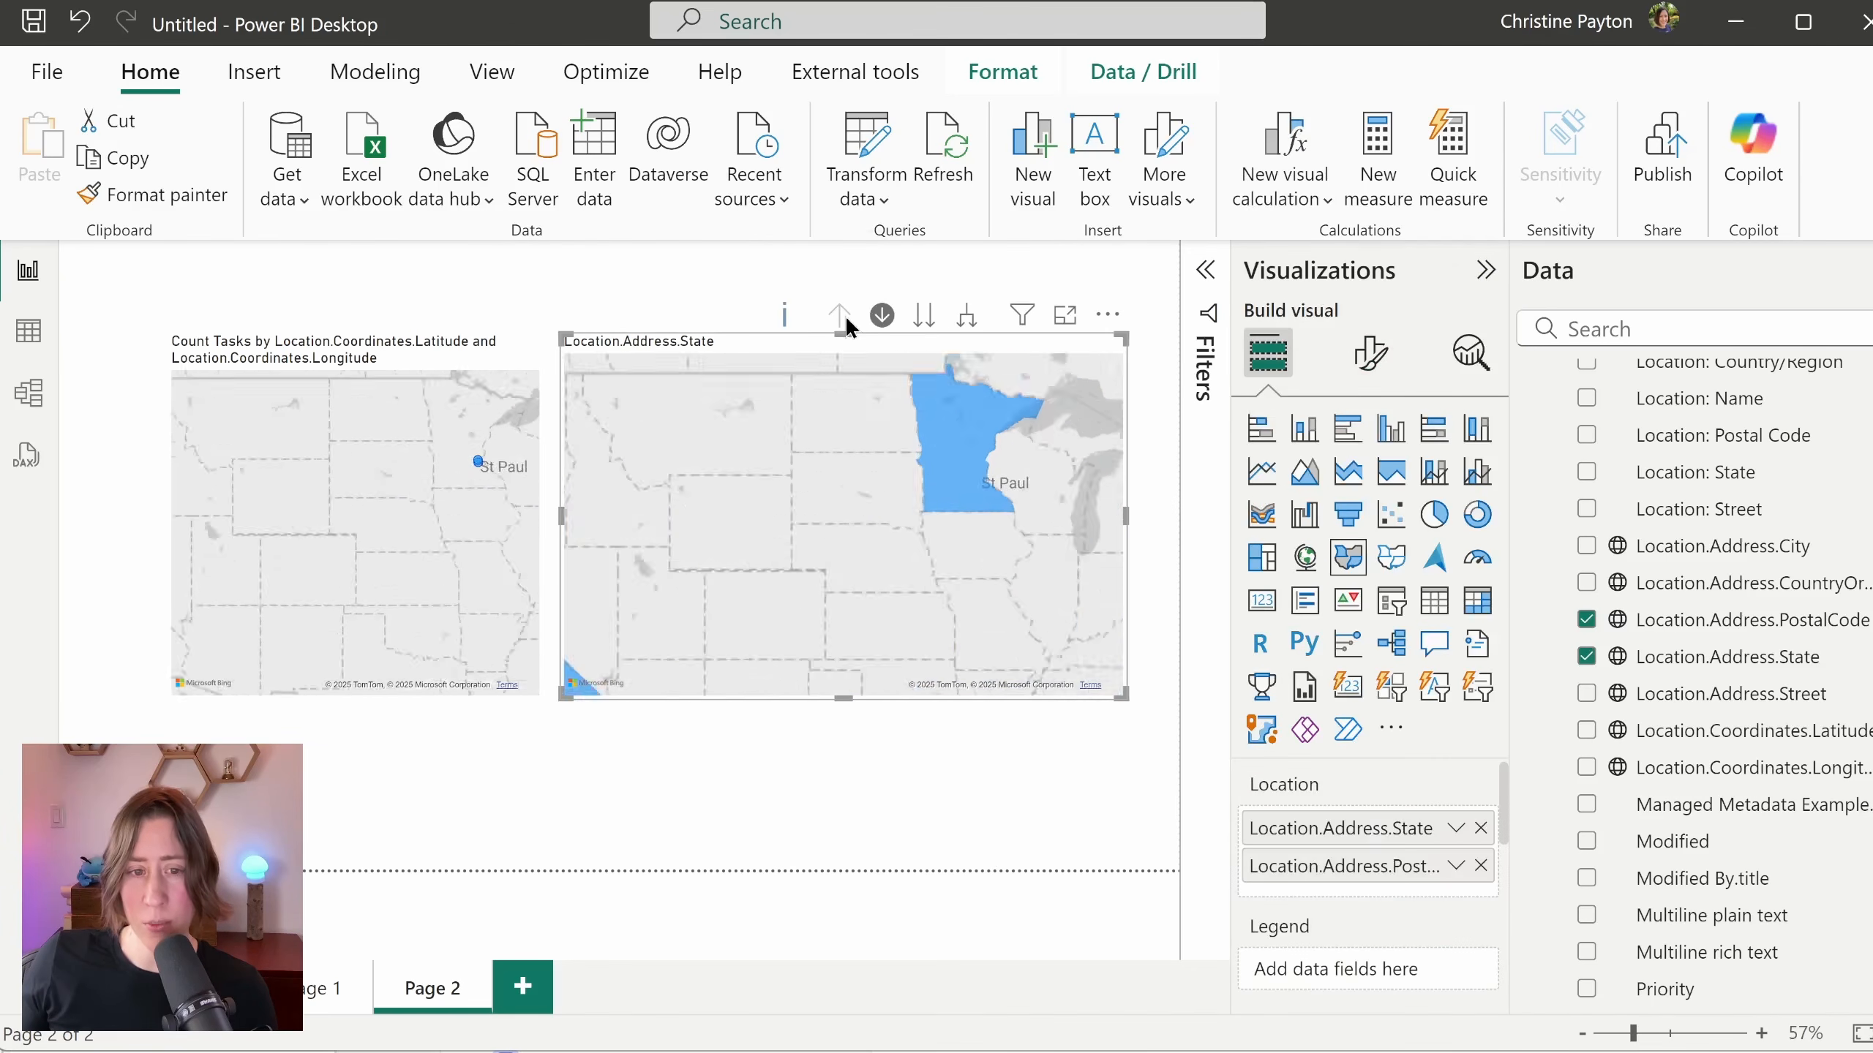
Step: Replace the Worksream and Workstream Owner columns in Page 1's task table with the Image URL field
left_click(309, 988)
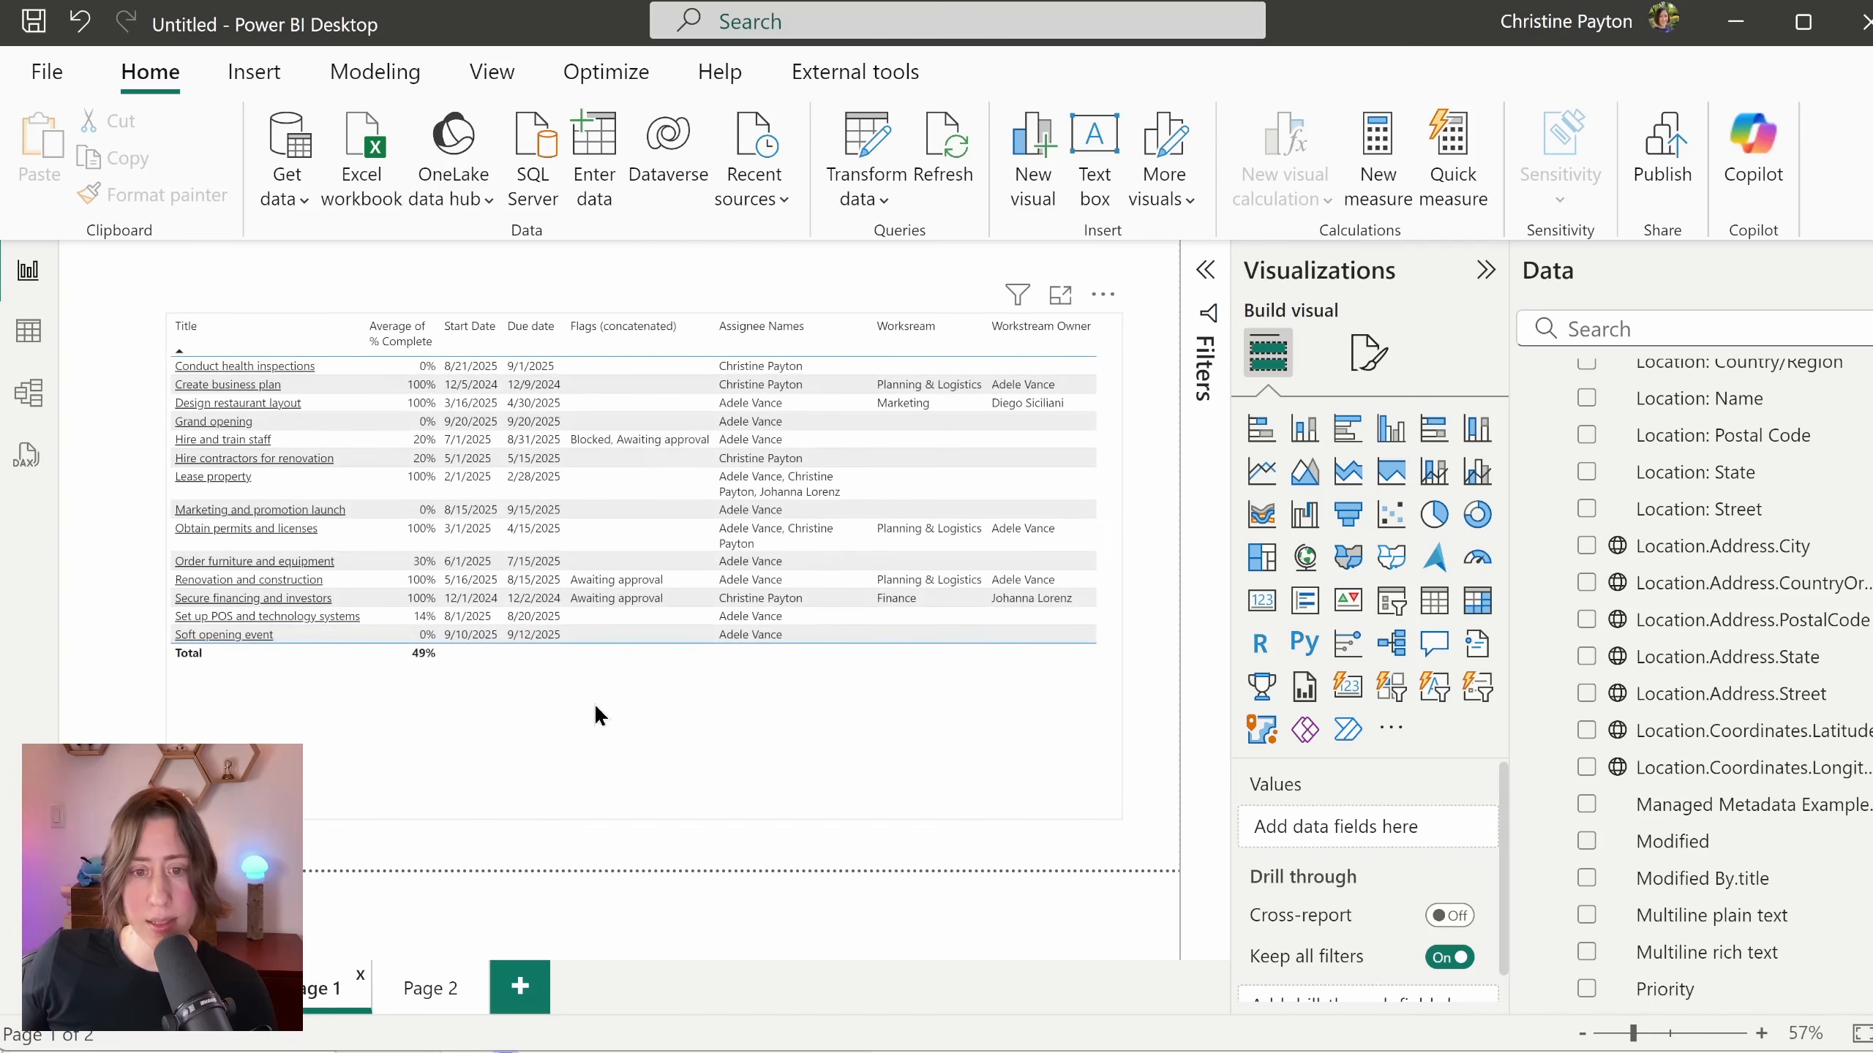
left_click(726, 765)
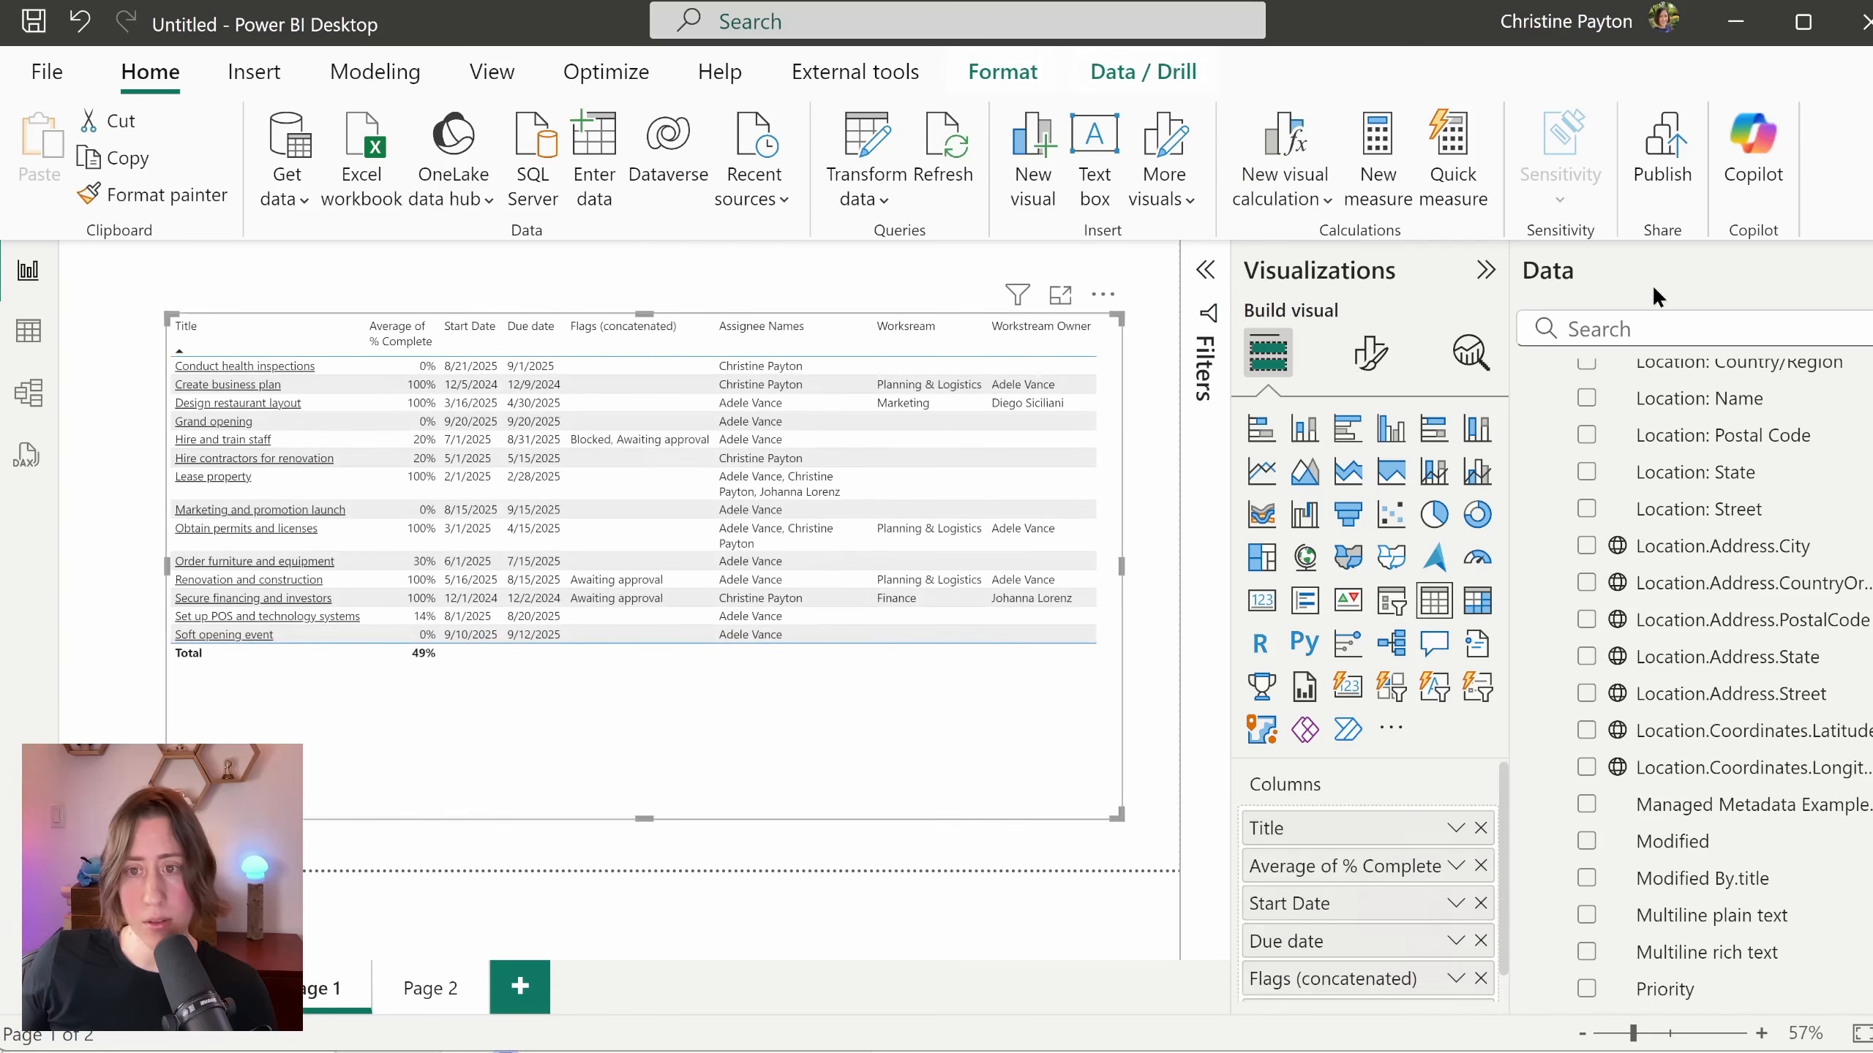
left_click(1712, 320)
type("image")
scroll(1451, 867, "down", 4)
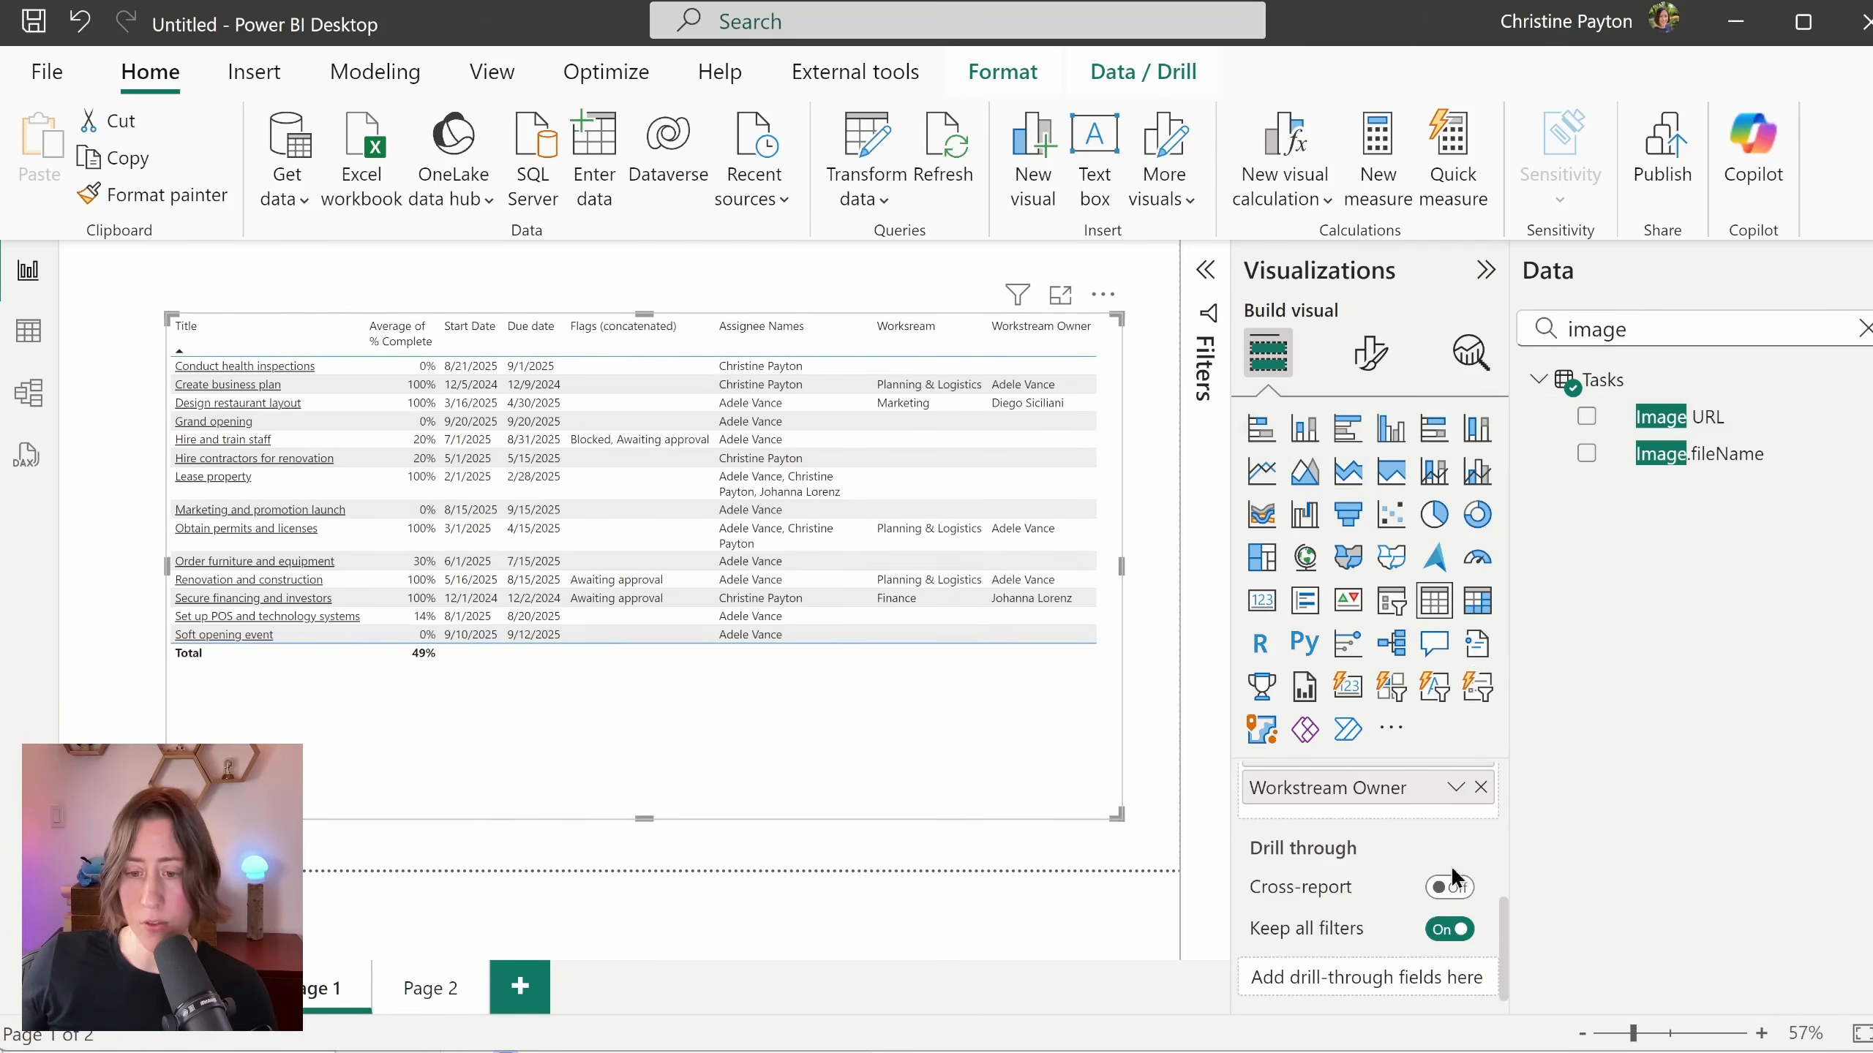
scroll(1463, 823, "up", 2)
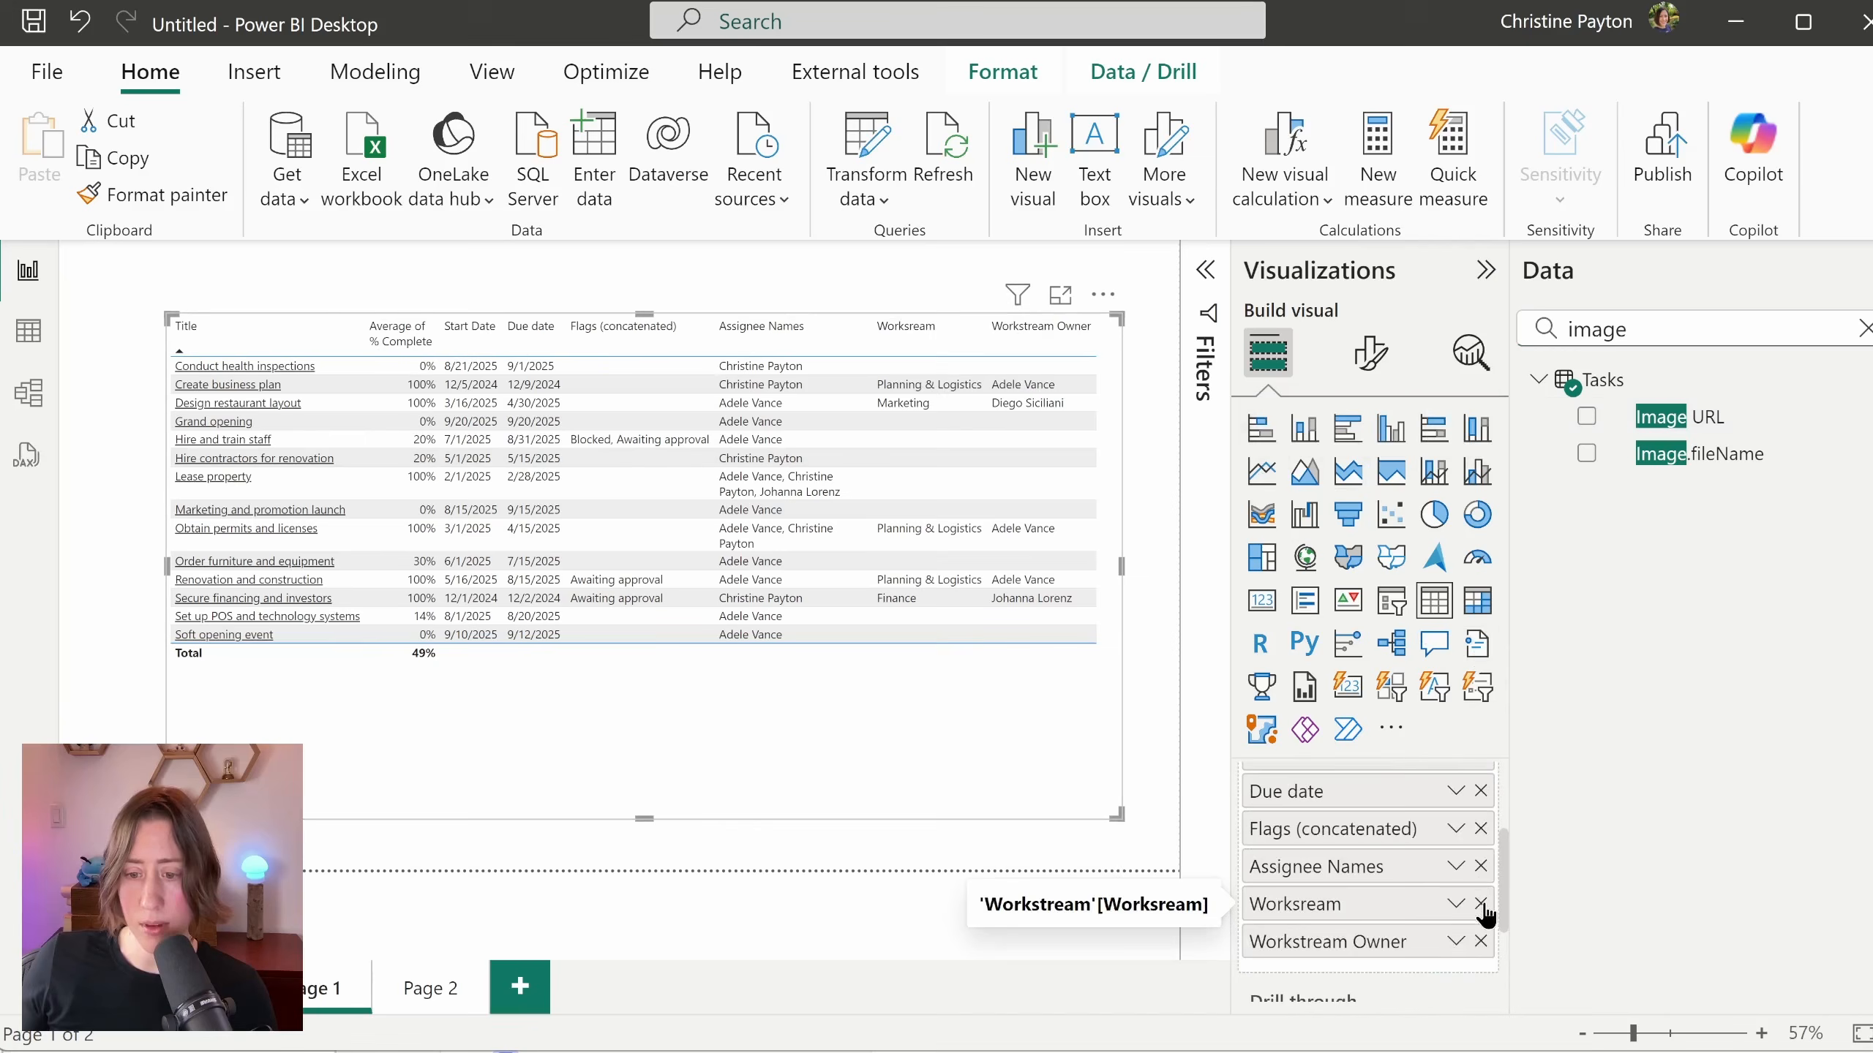
left_click(1480, 905)
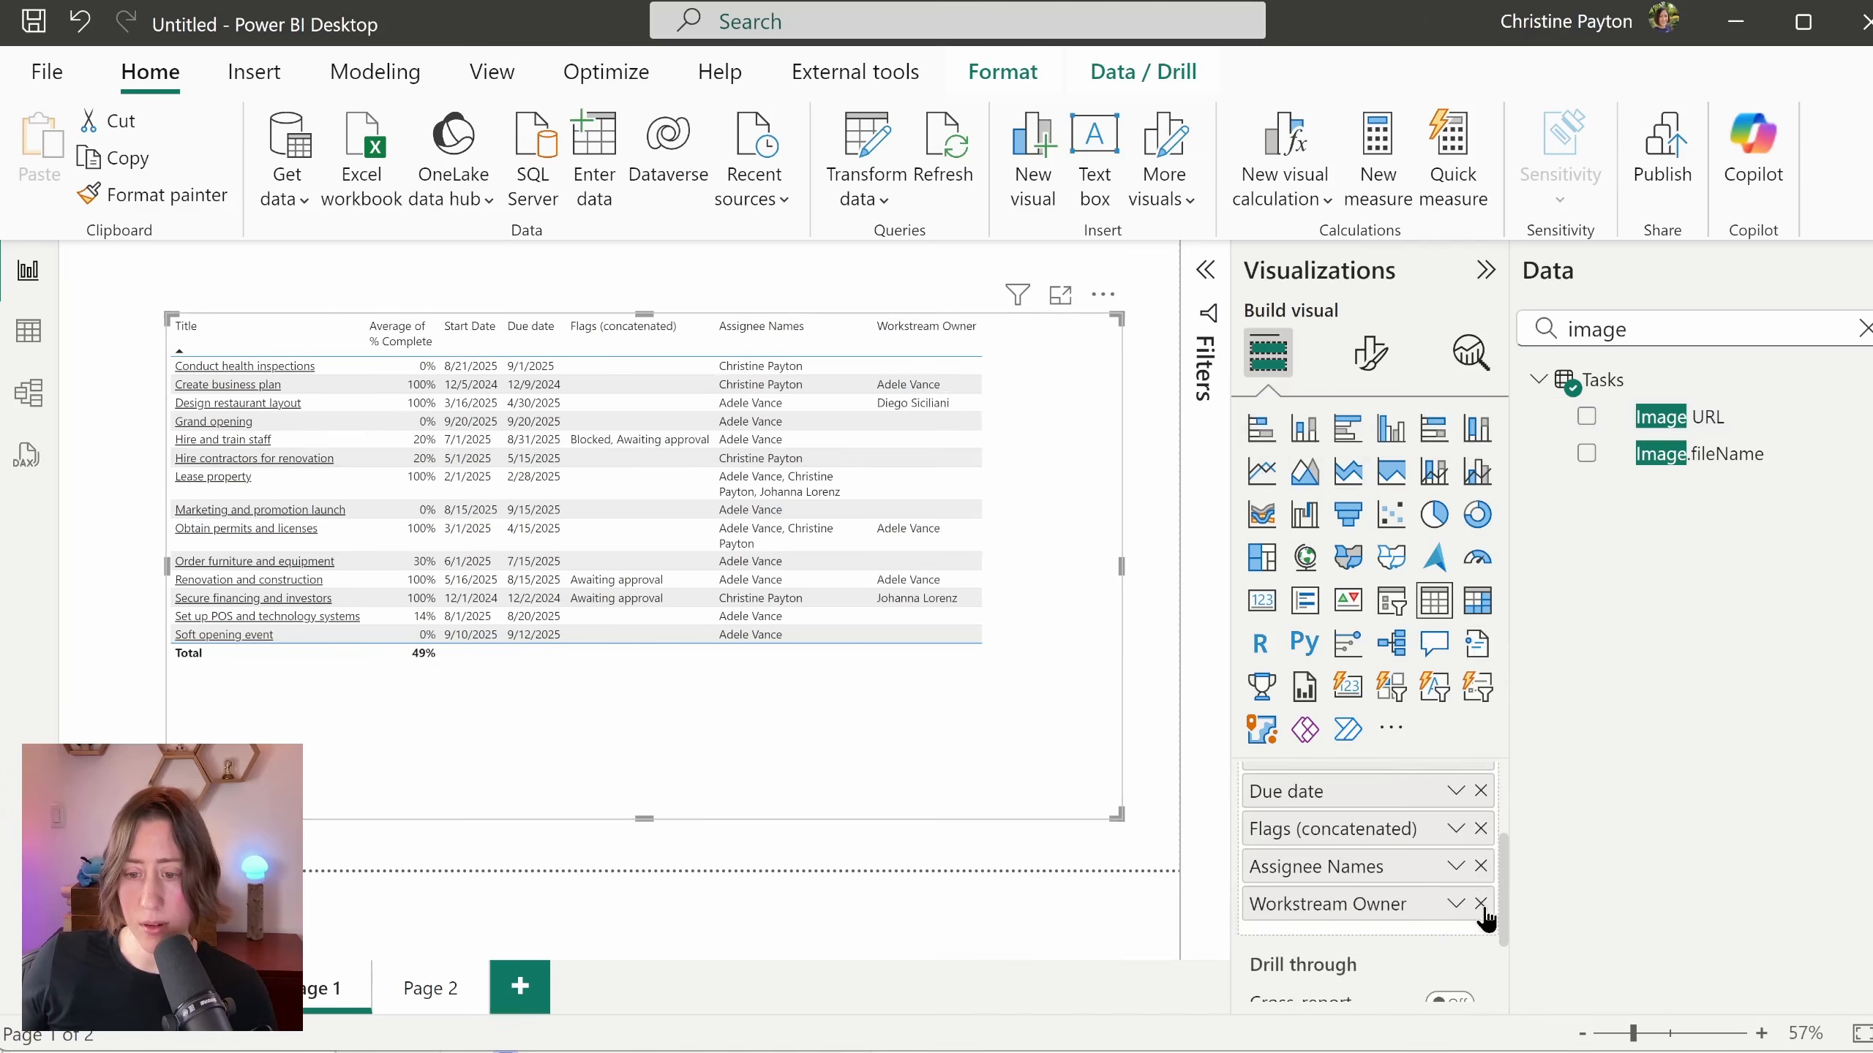
left_click(1481, 905)
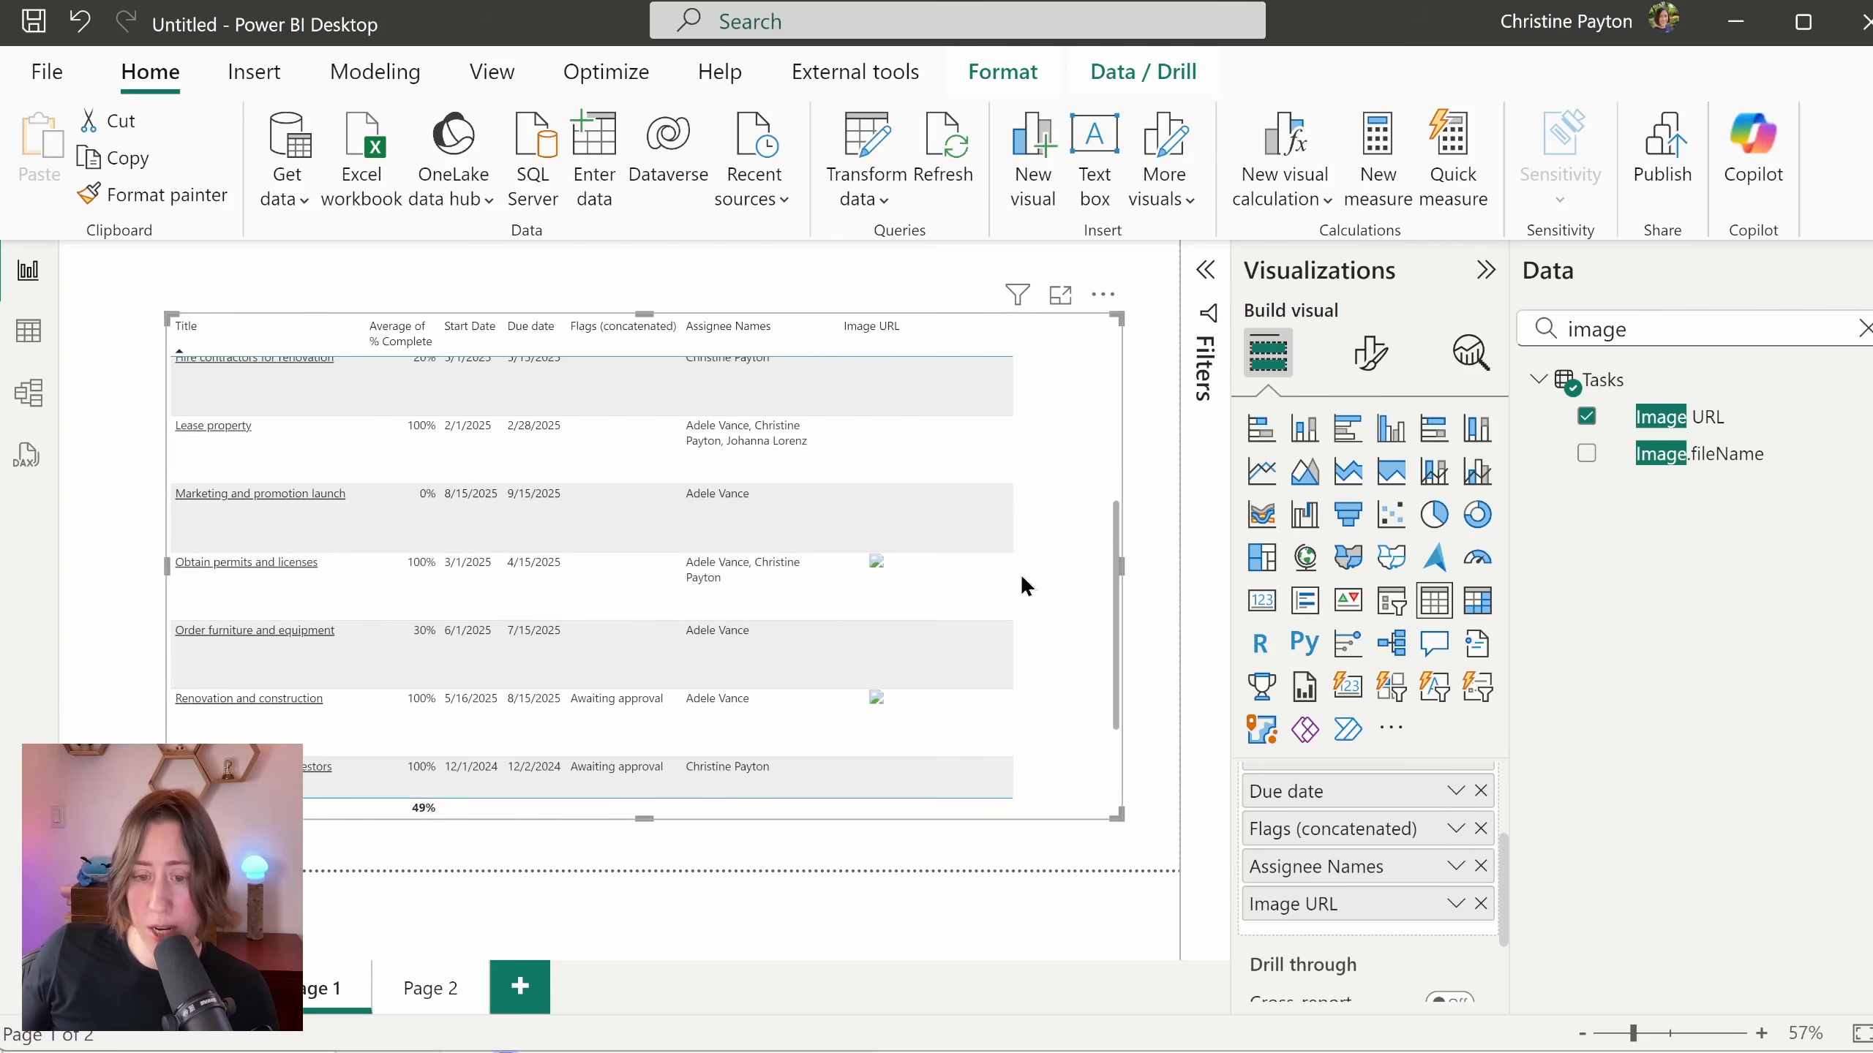
Step: Set the task table's image size to 80 px high and 80 px wide
left_click(1370, 353)
scroll(1475, 709, "down", 3)
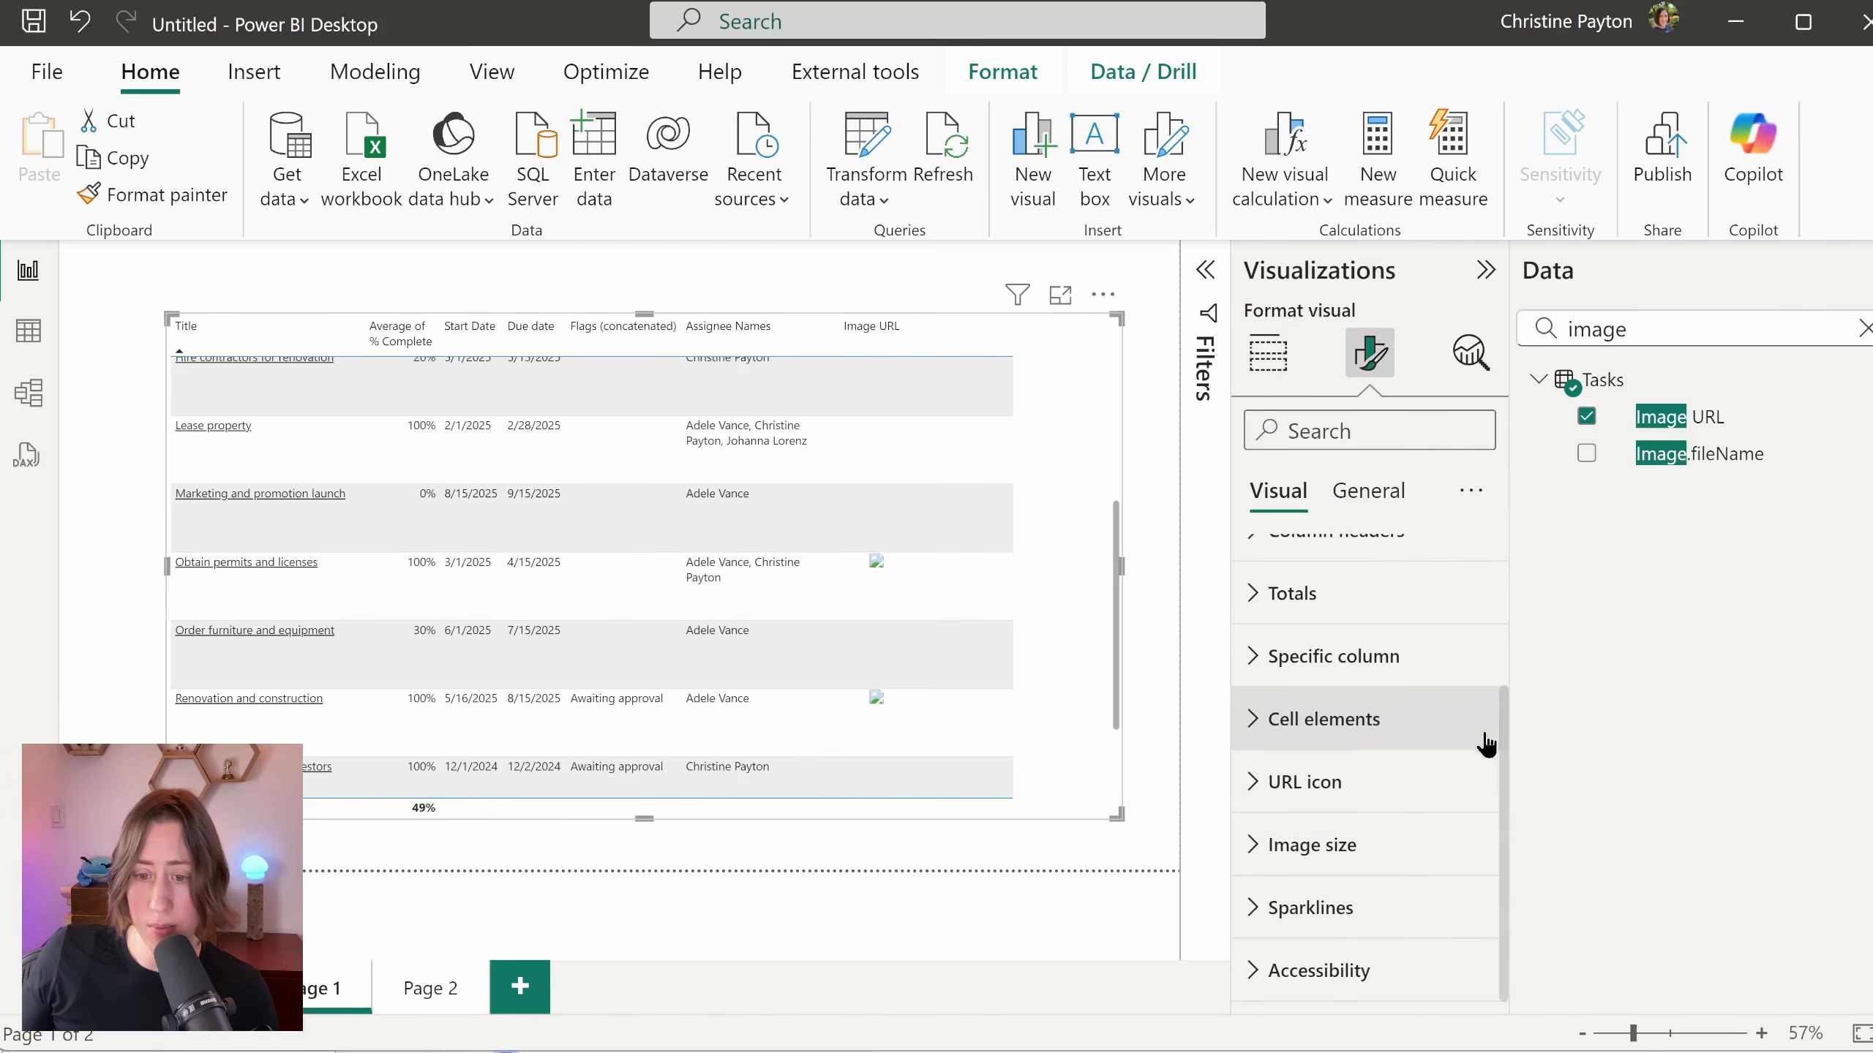
left_click(1409, 847)
scroll(1434, 732, "down", 3)
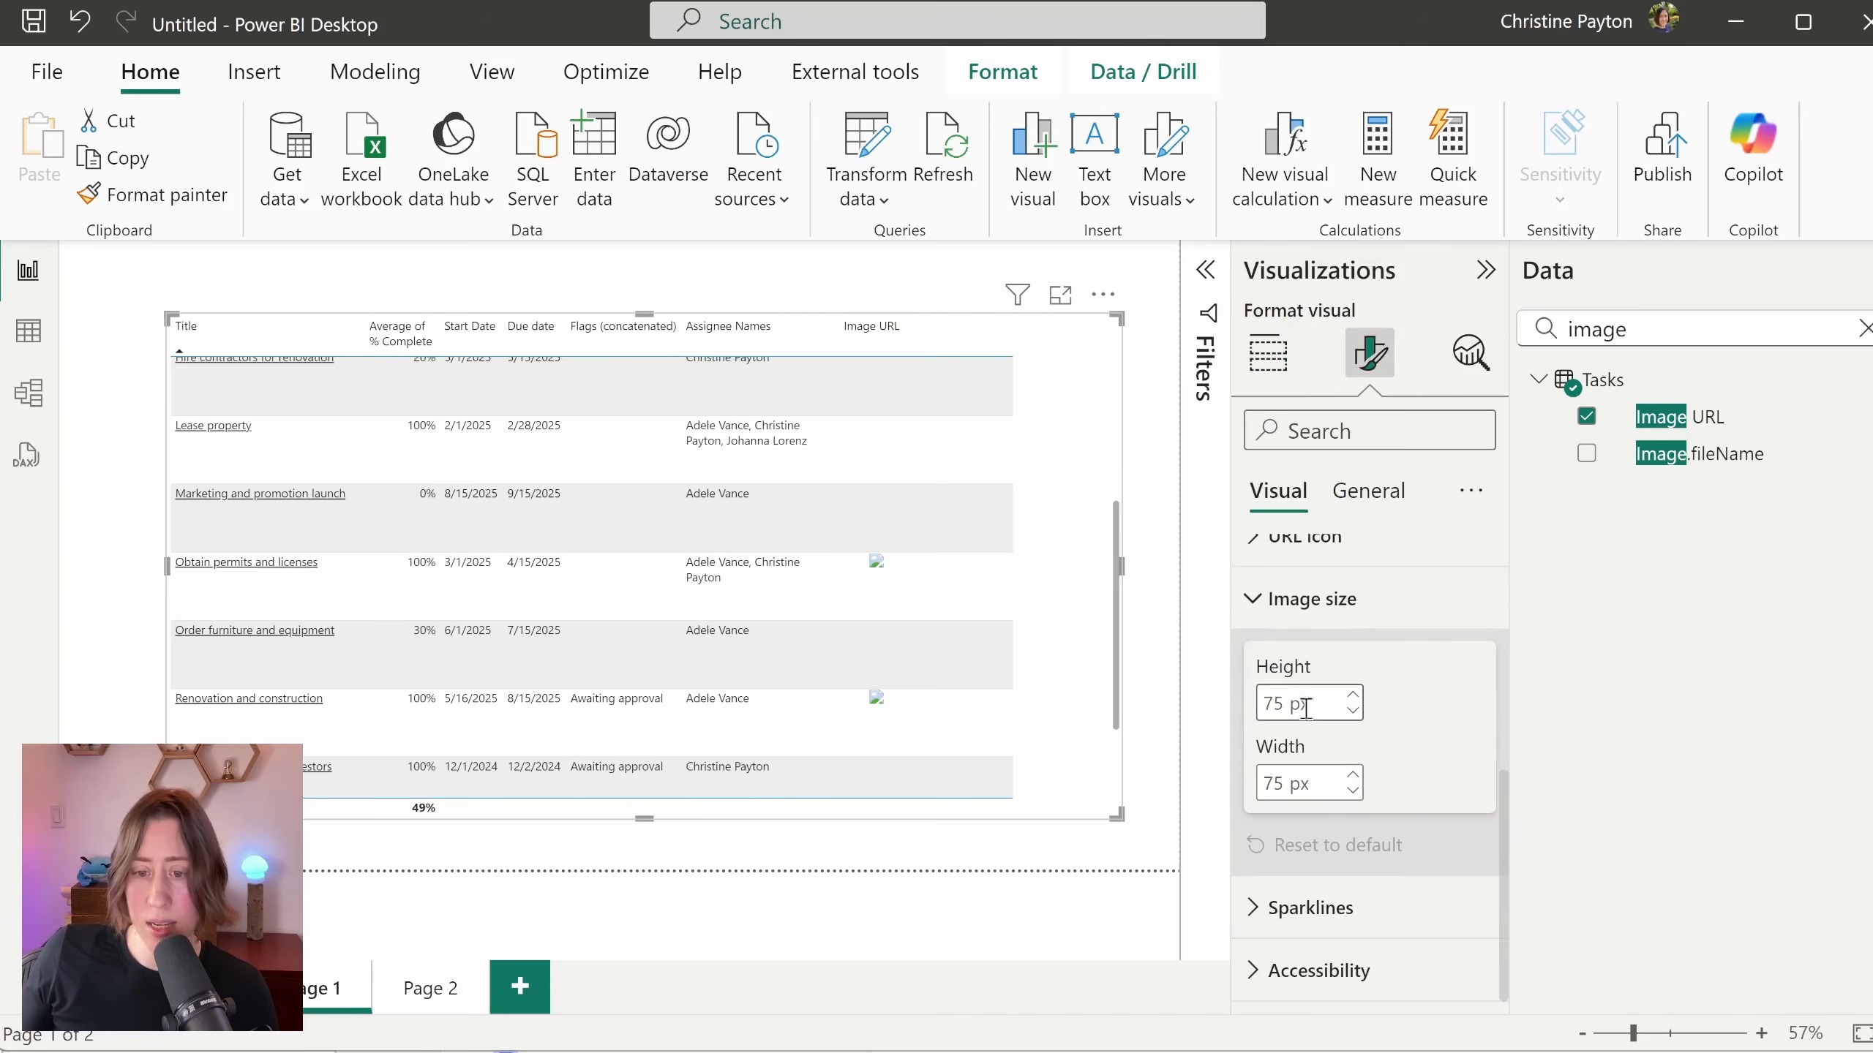
double_click(1283, 703)
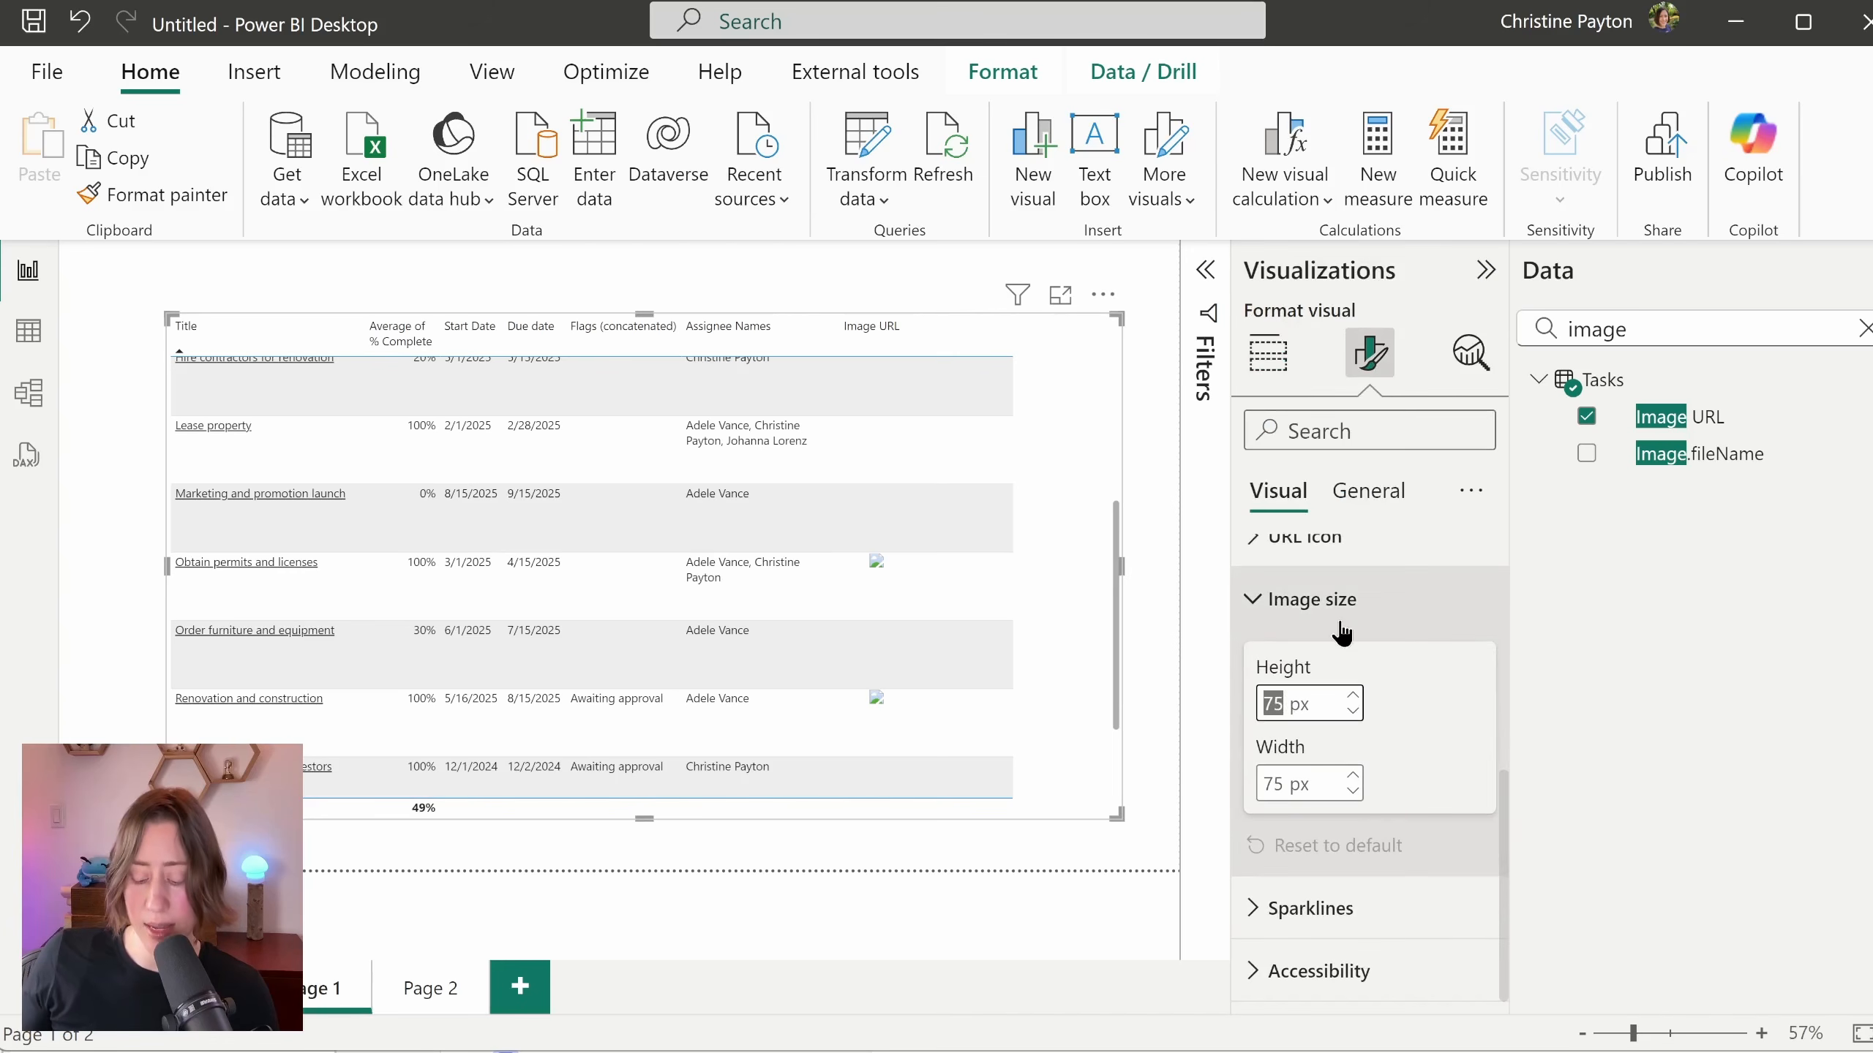
type("80")
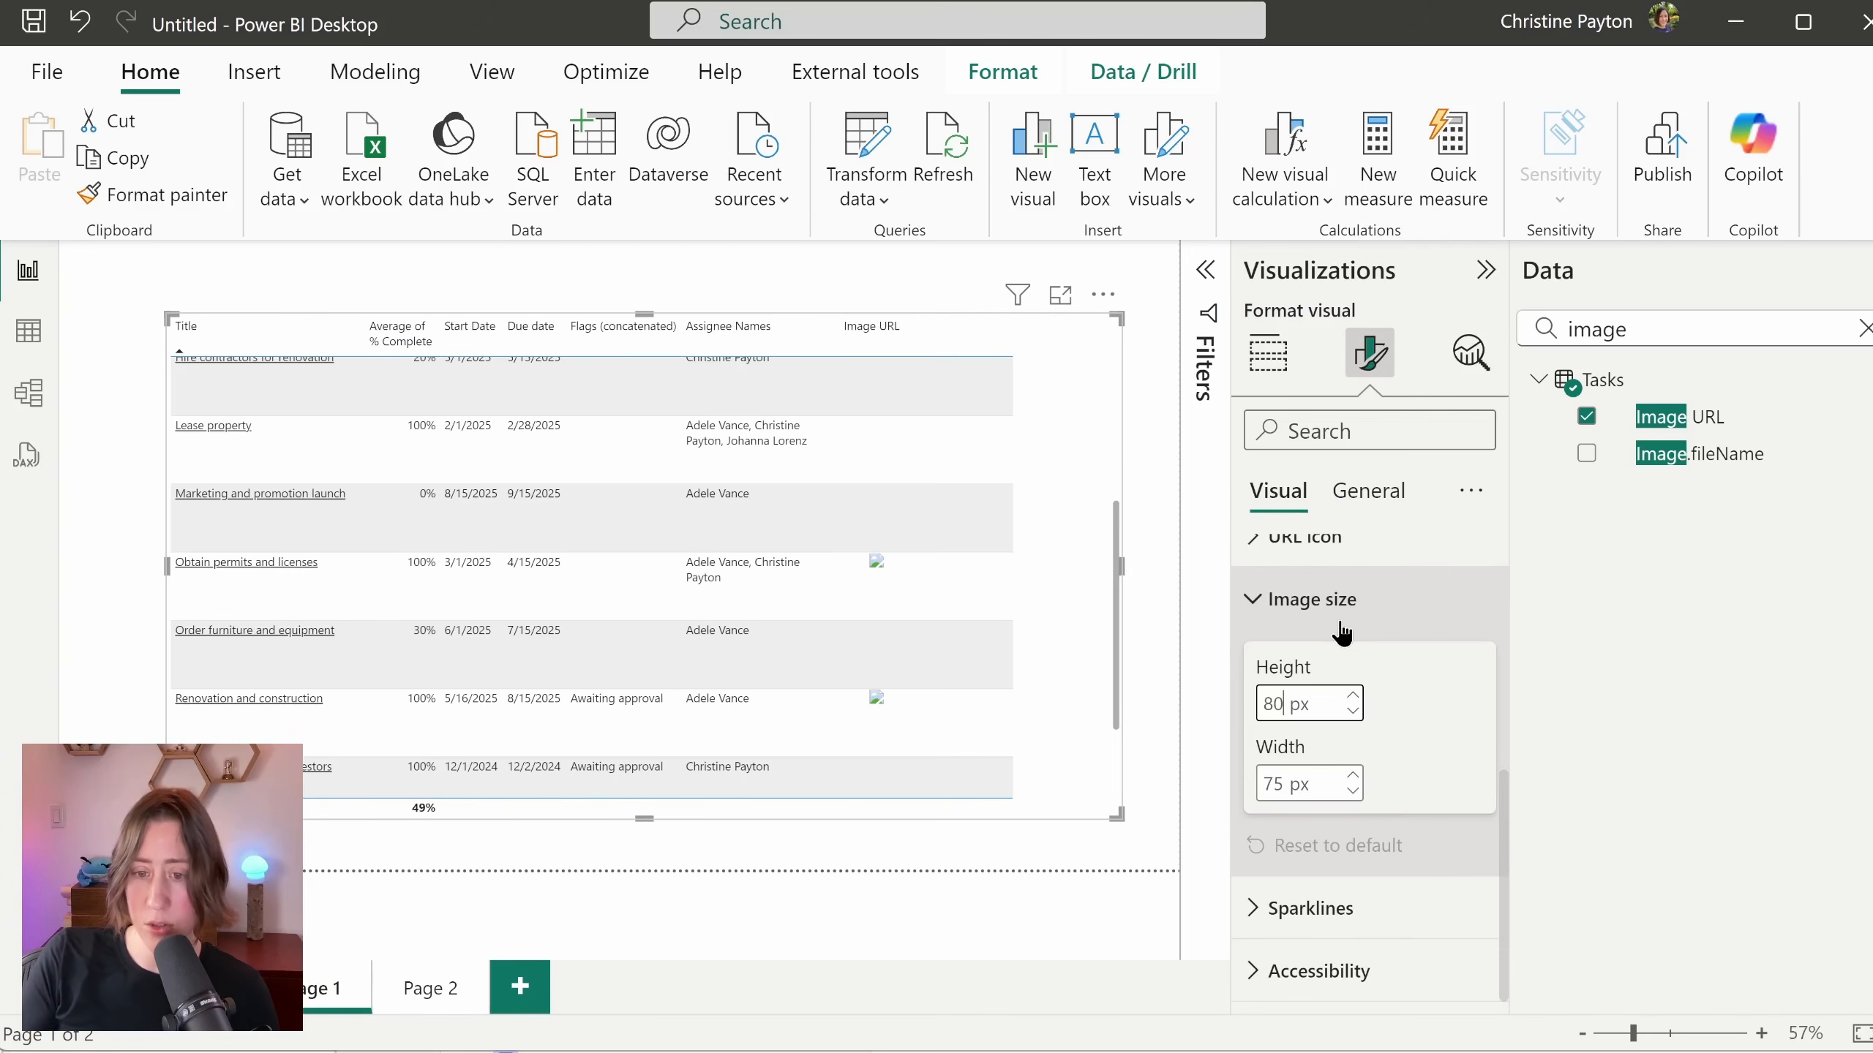
key("Tab")
type("80")
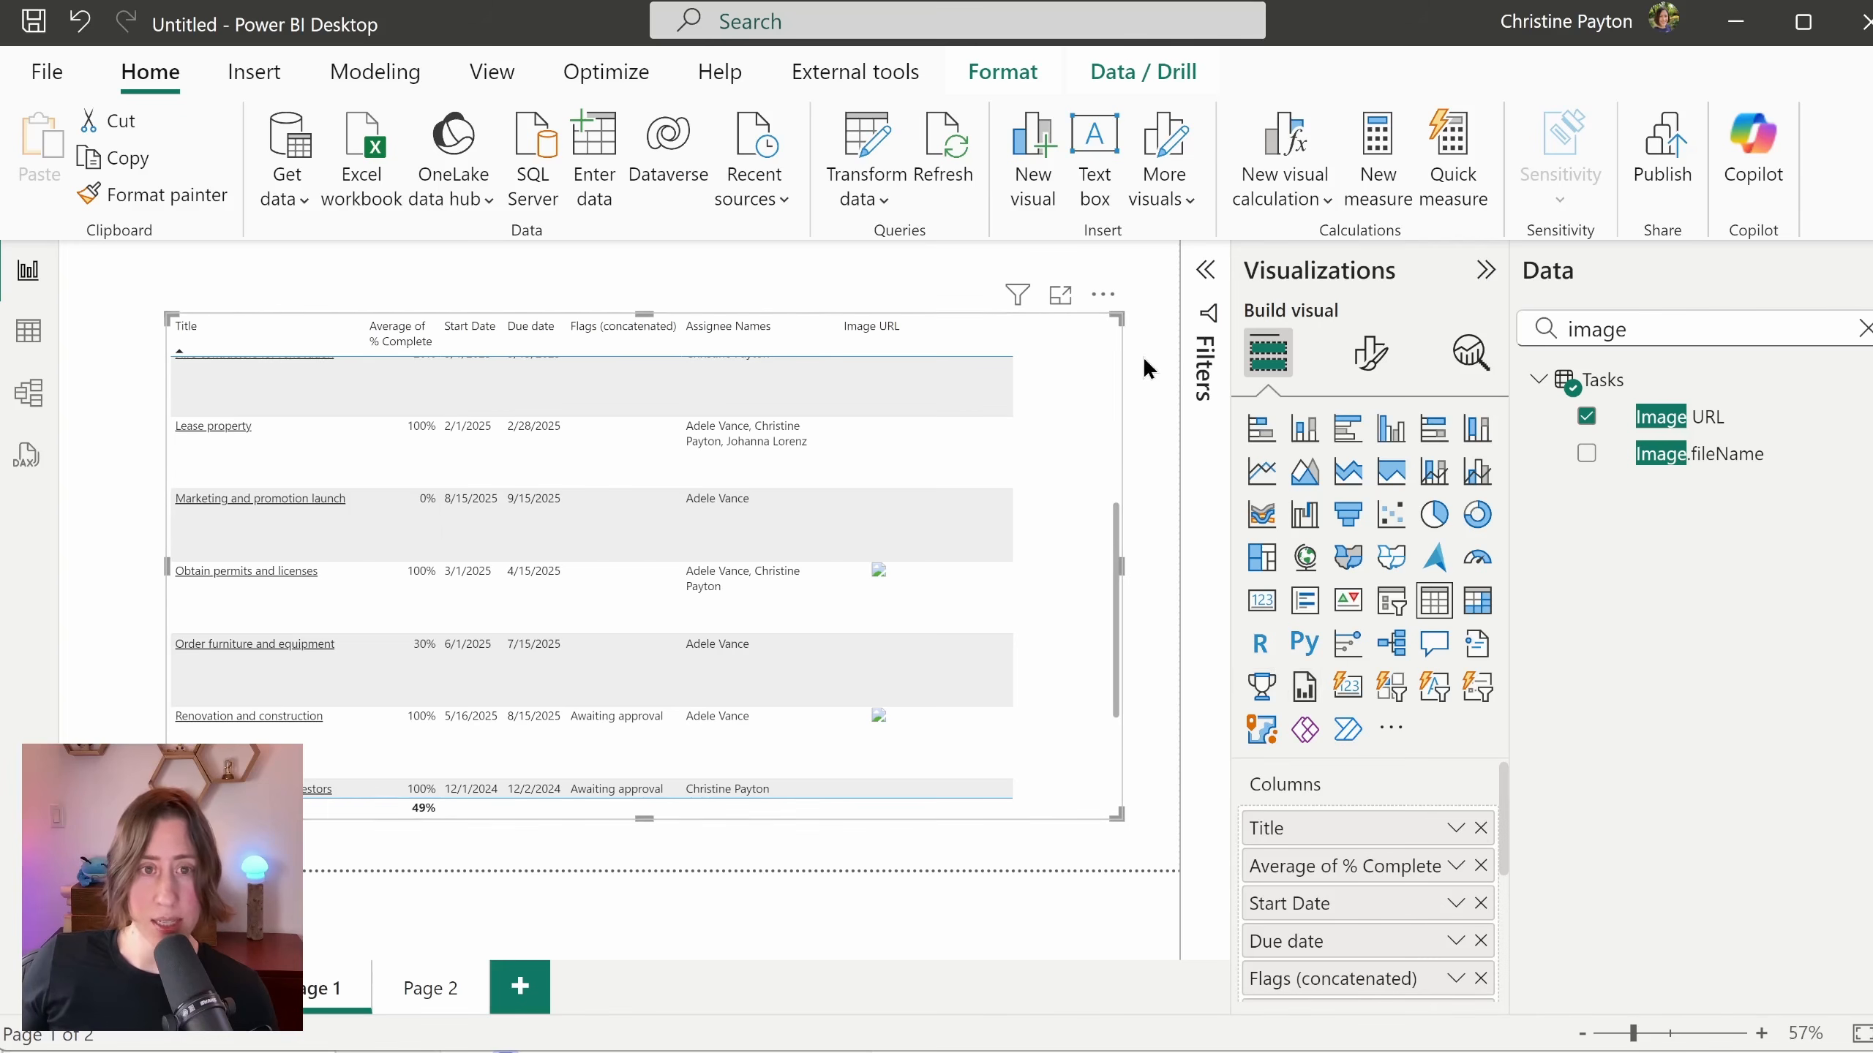
left_click(144, 278)
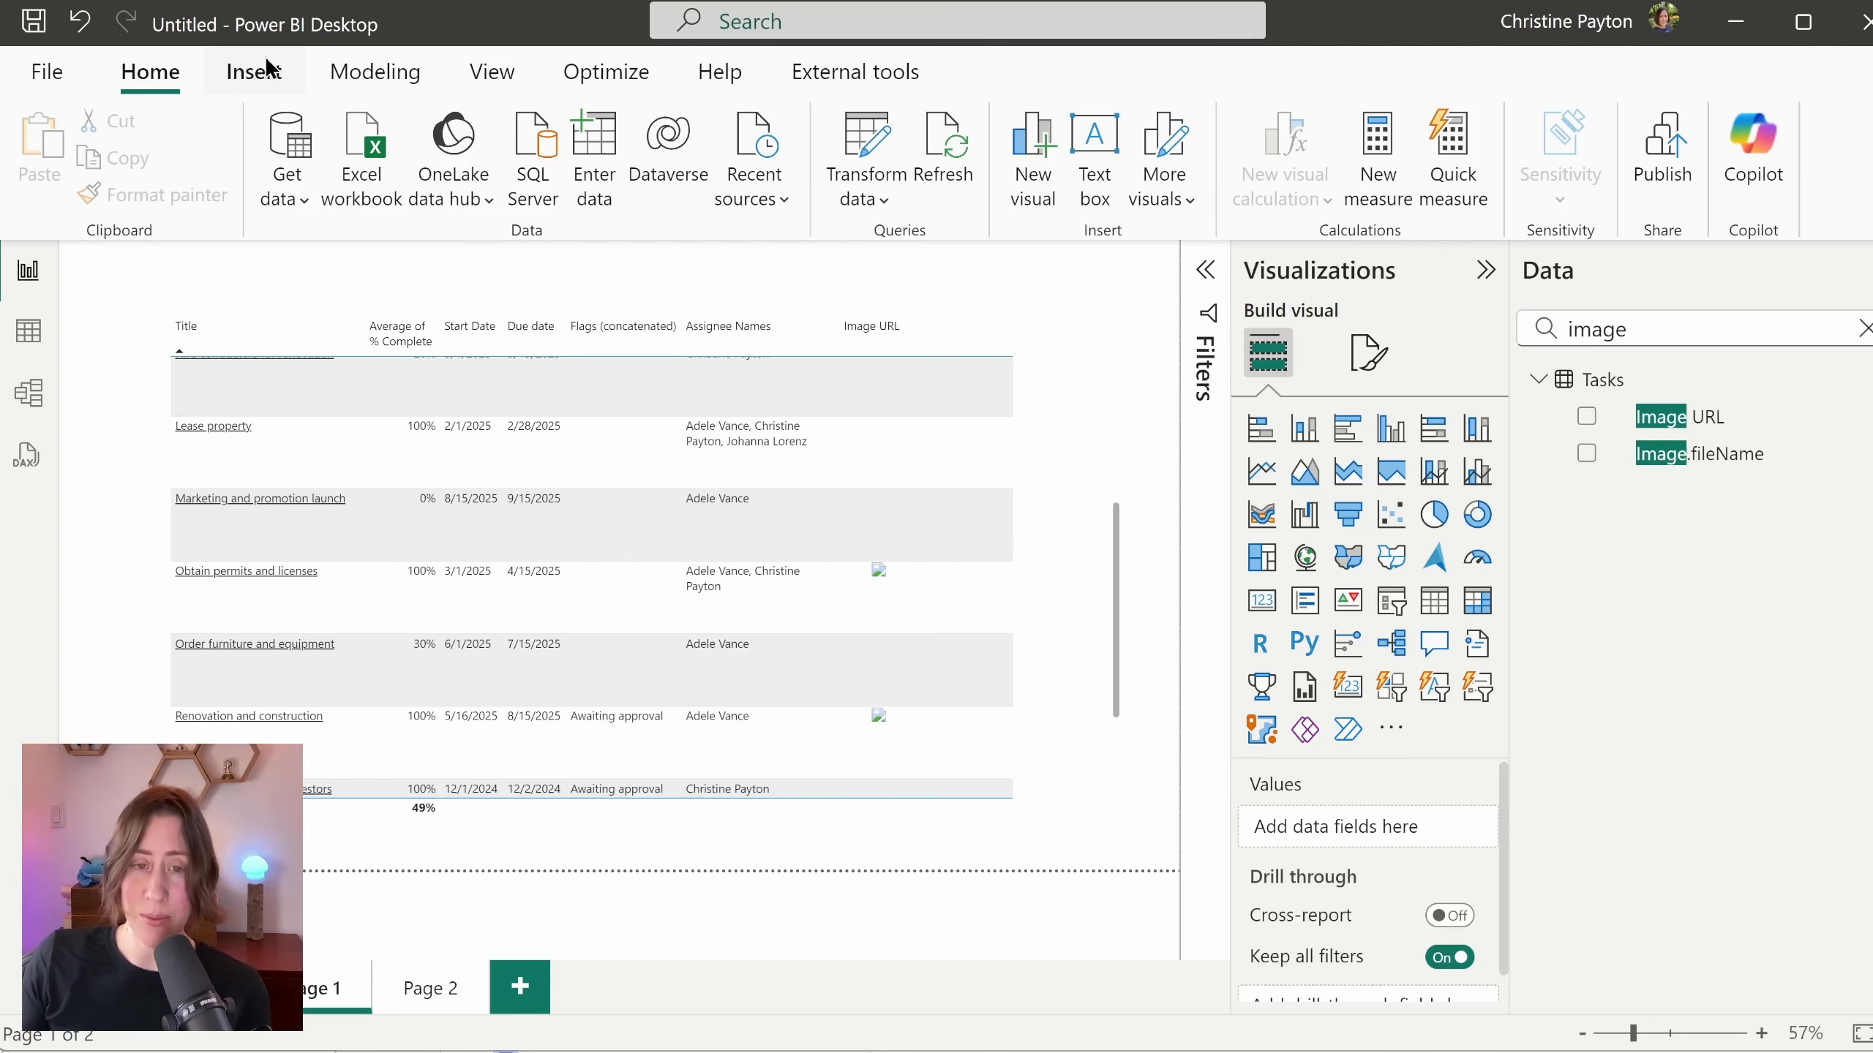
Step: Save the report as "MS Lists single list demo" and publish it to My workspace
left_click(1674, 148)
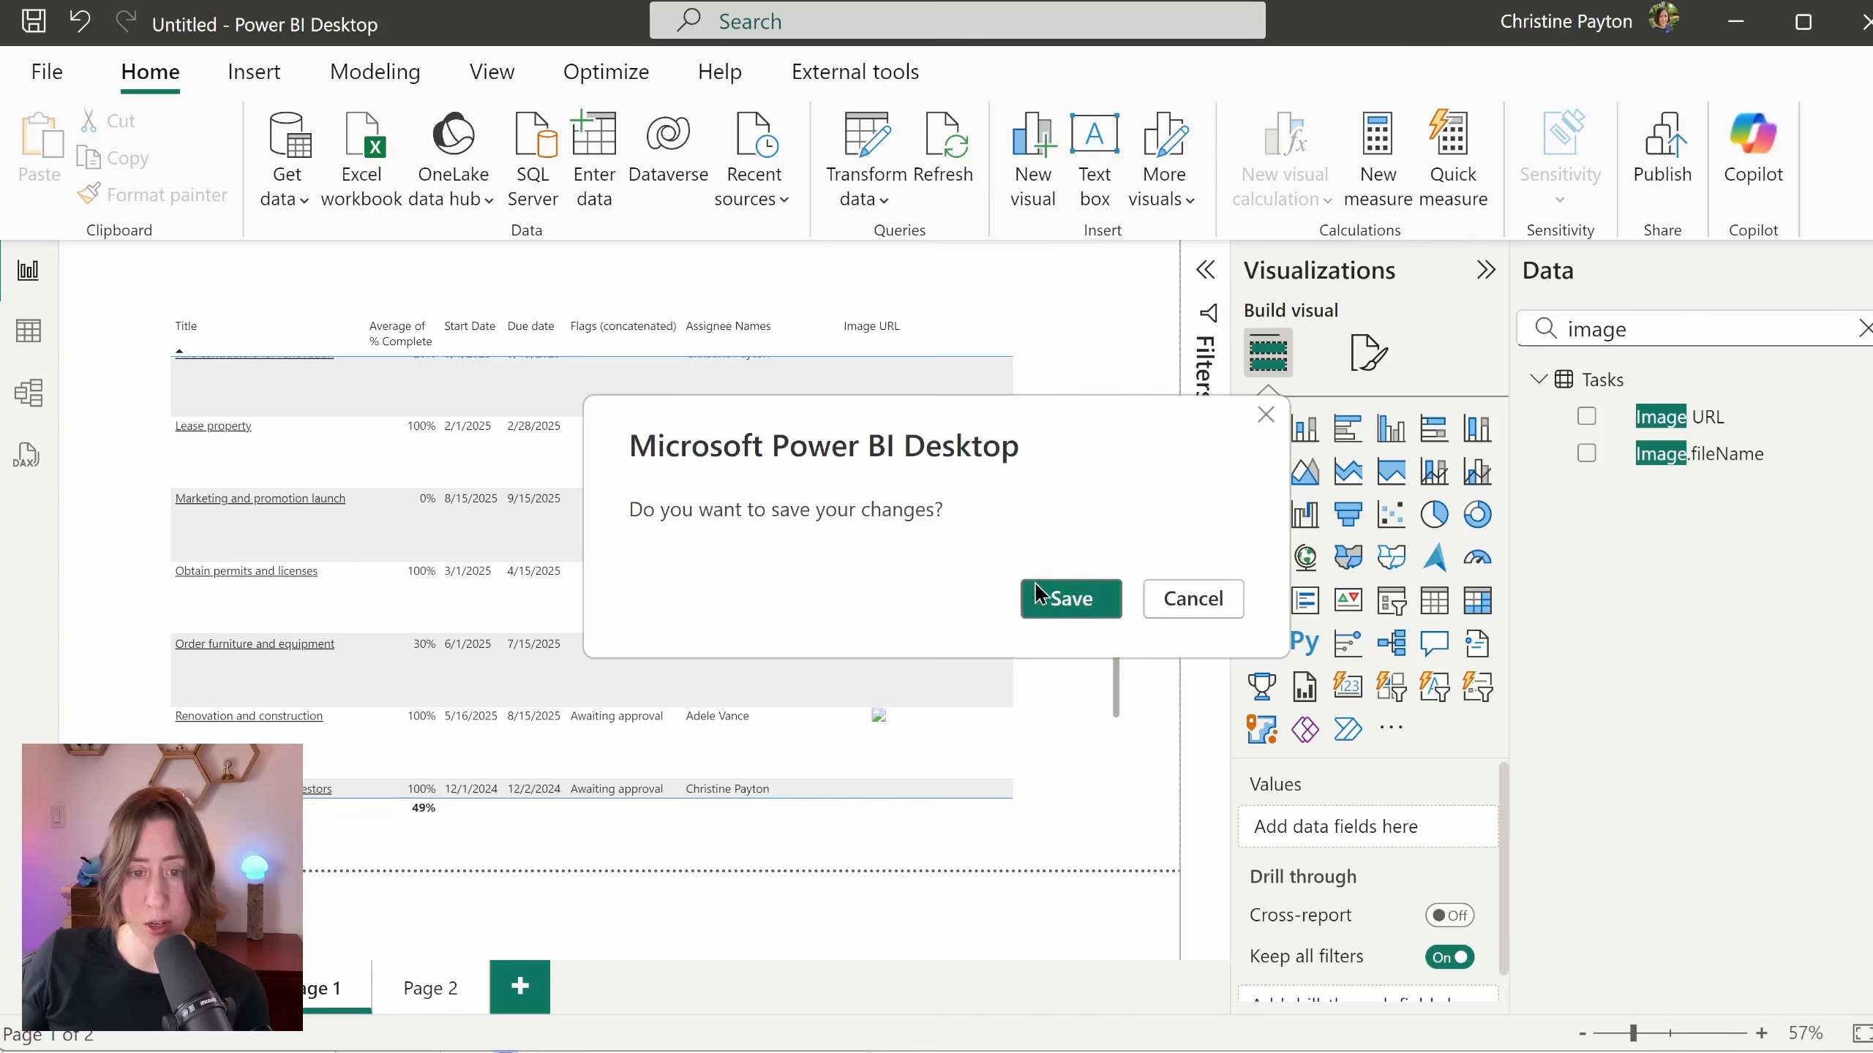
left_click(1078, 599)
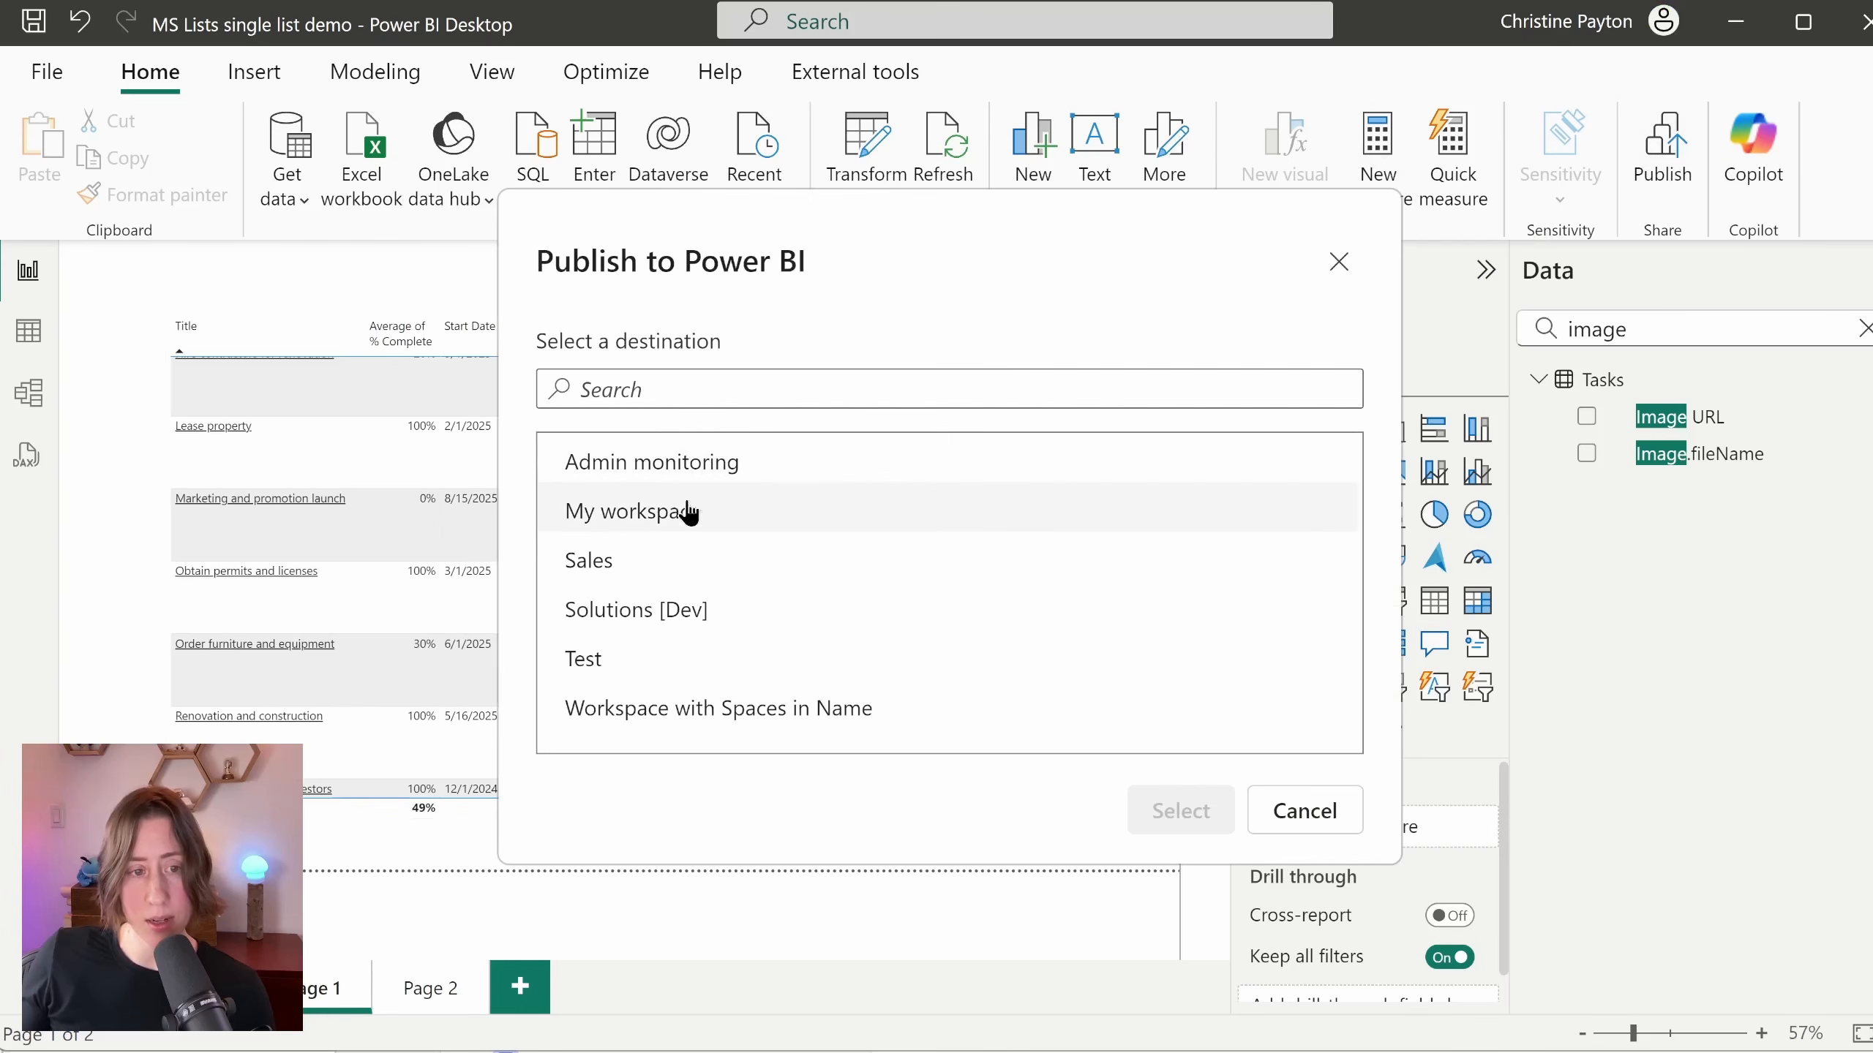
left_click(833, 516)
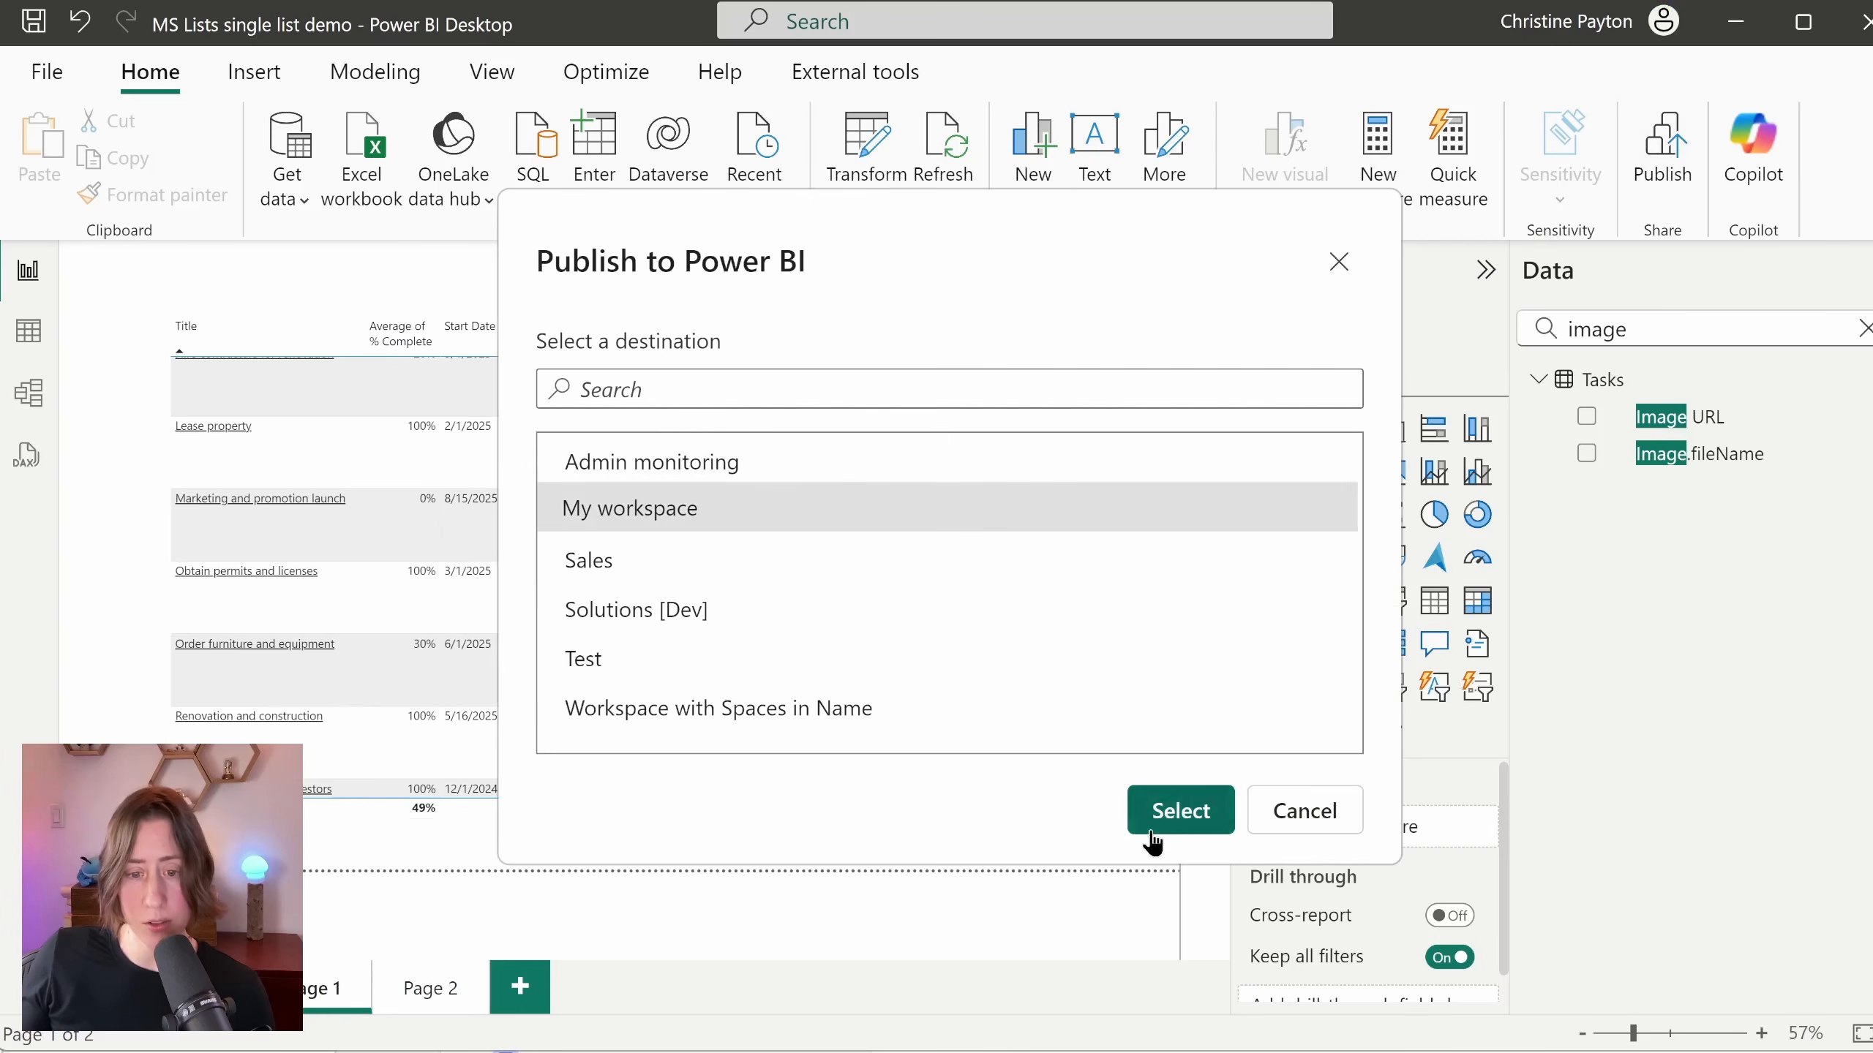
left_click(1153, 810)
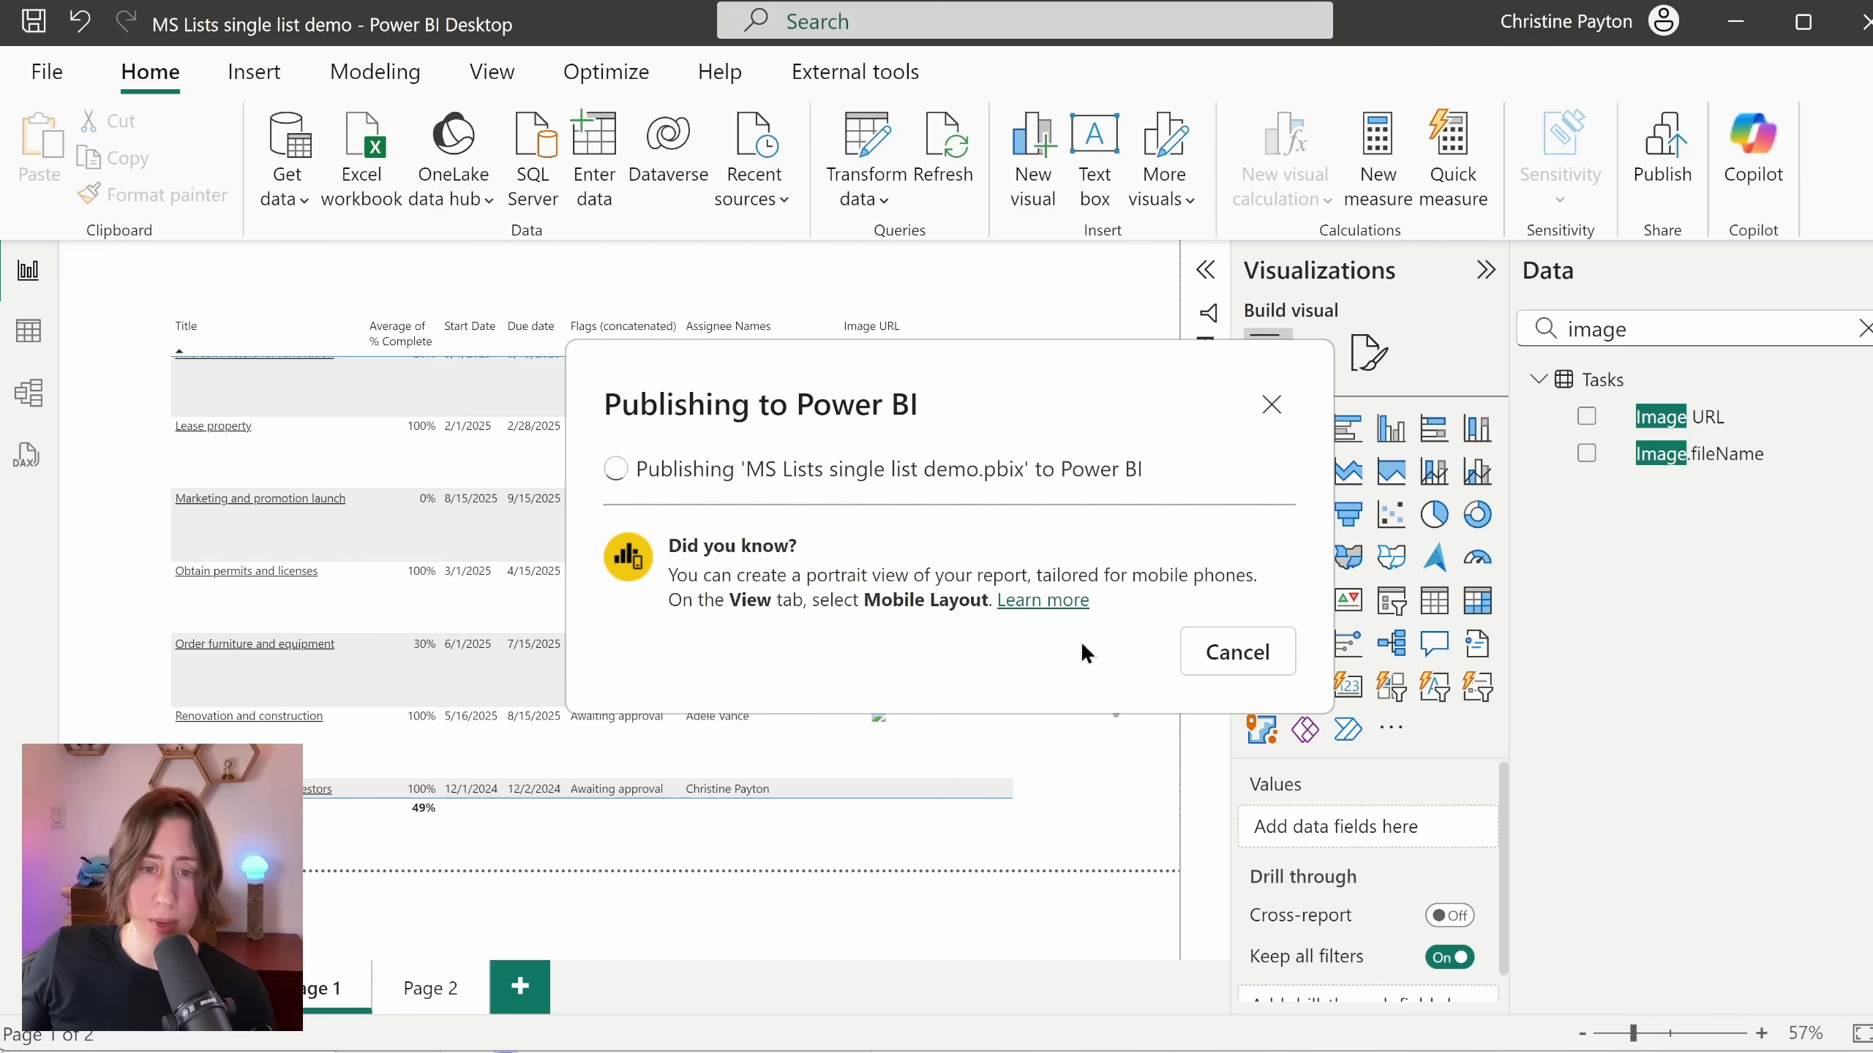
left_click(1230, 747)
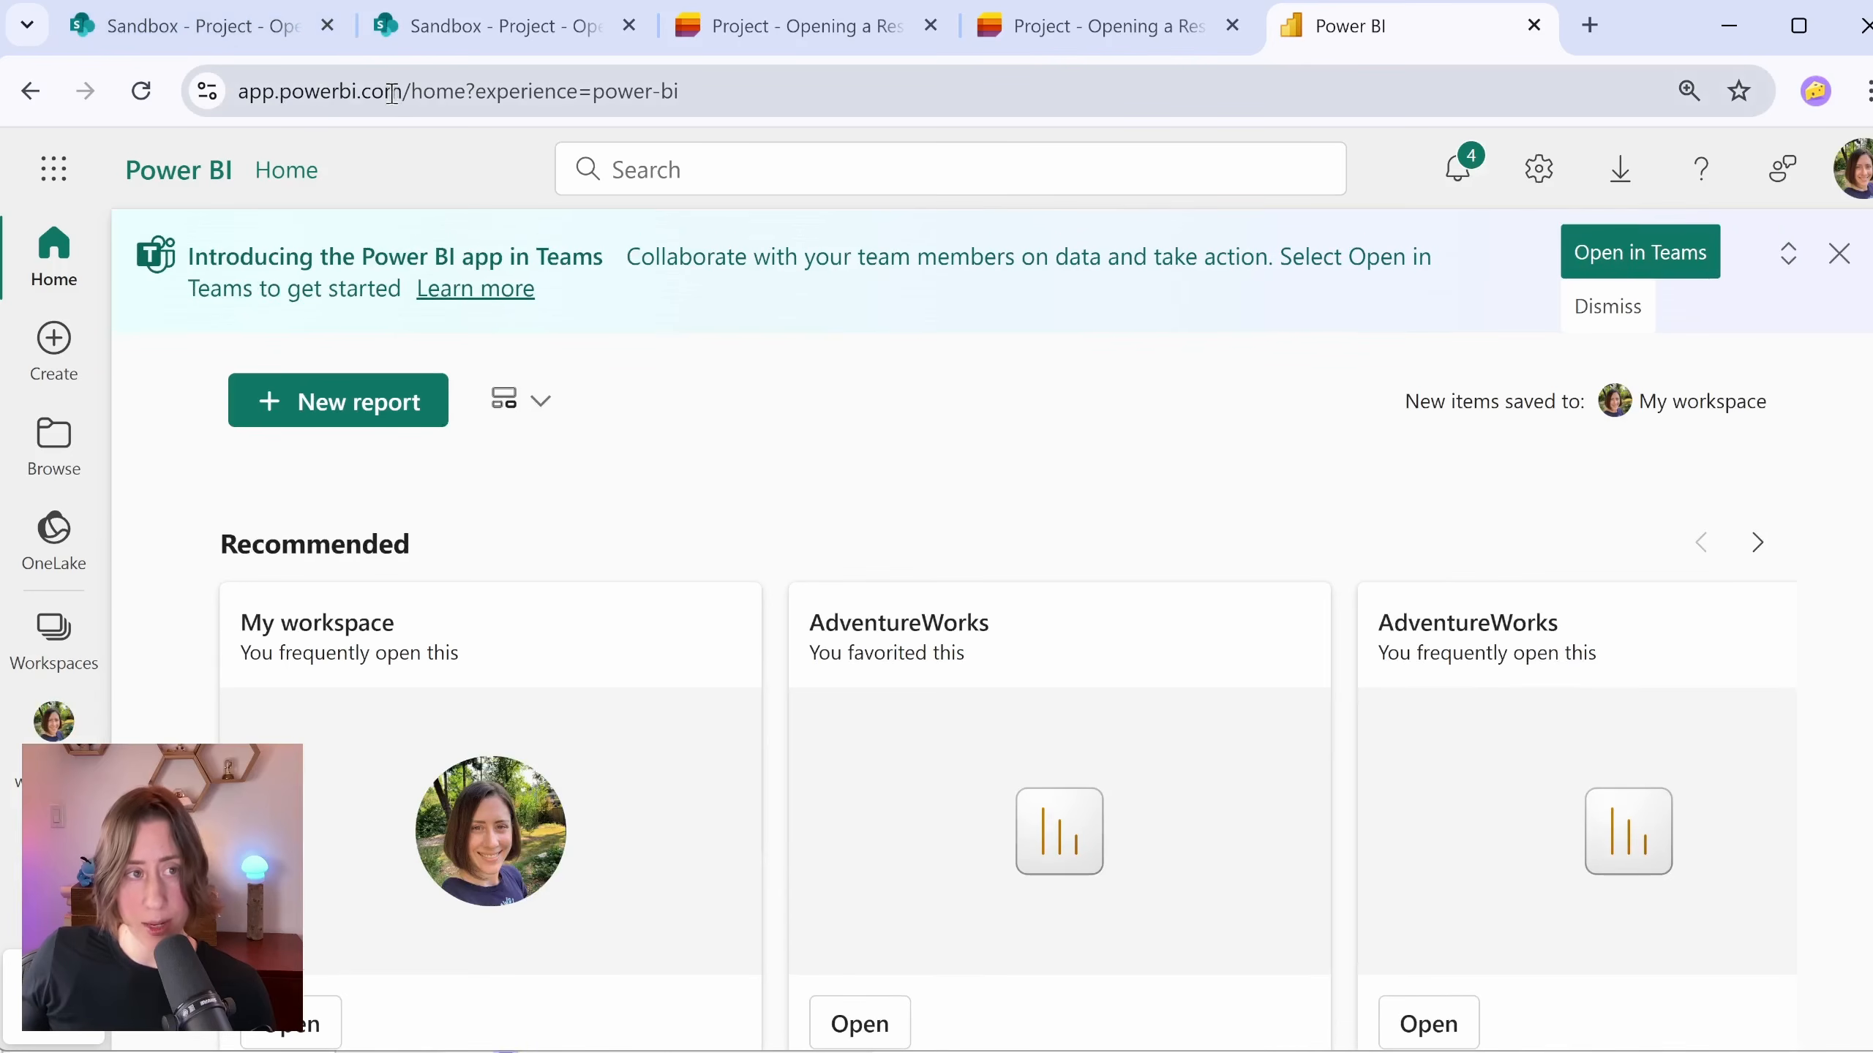
Step: In the Power BI service, open the MS Lists single list demo report from My workspace and check the Image URL column
left_click(53, 720)
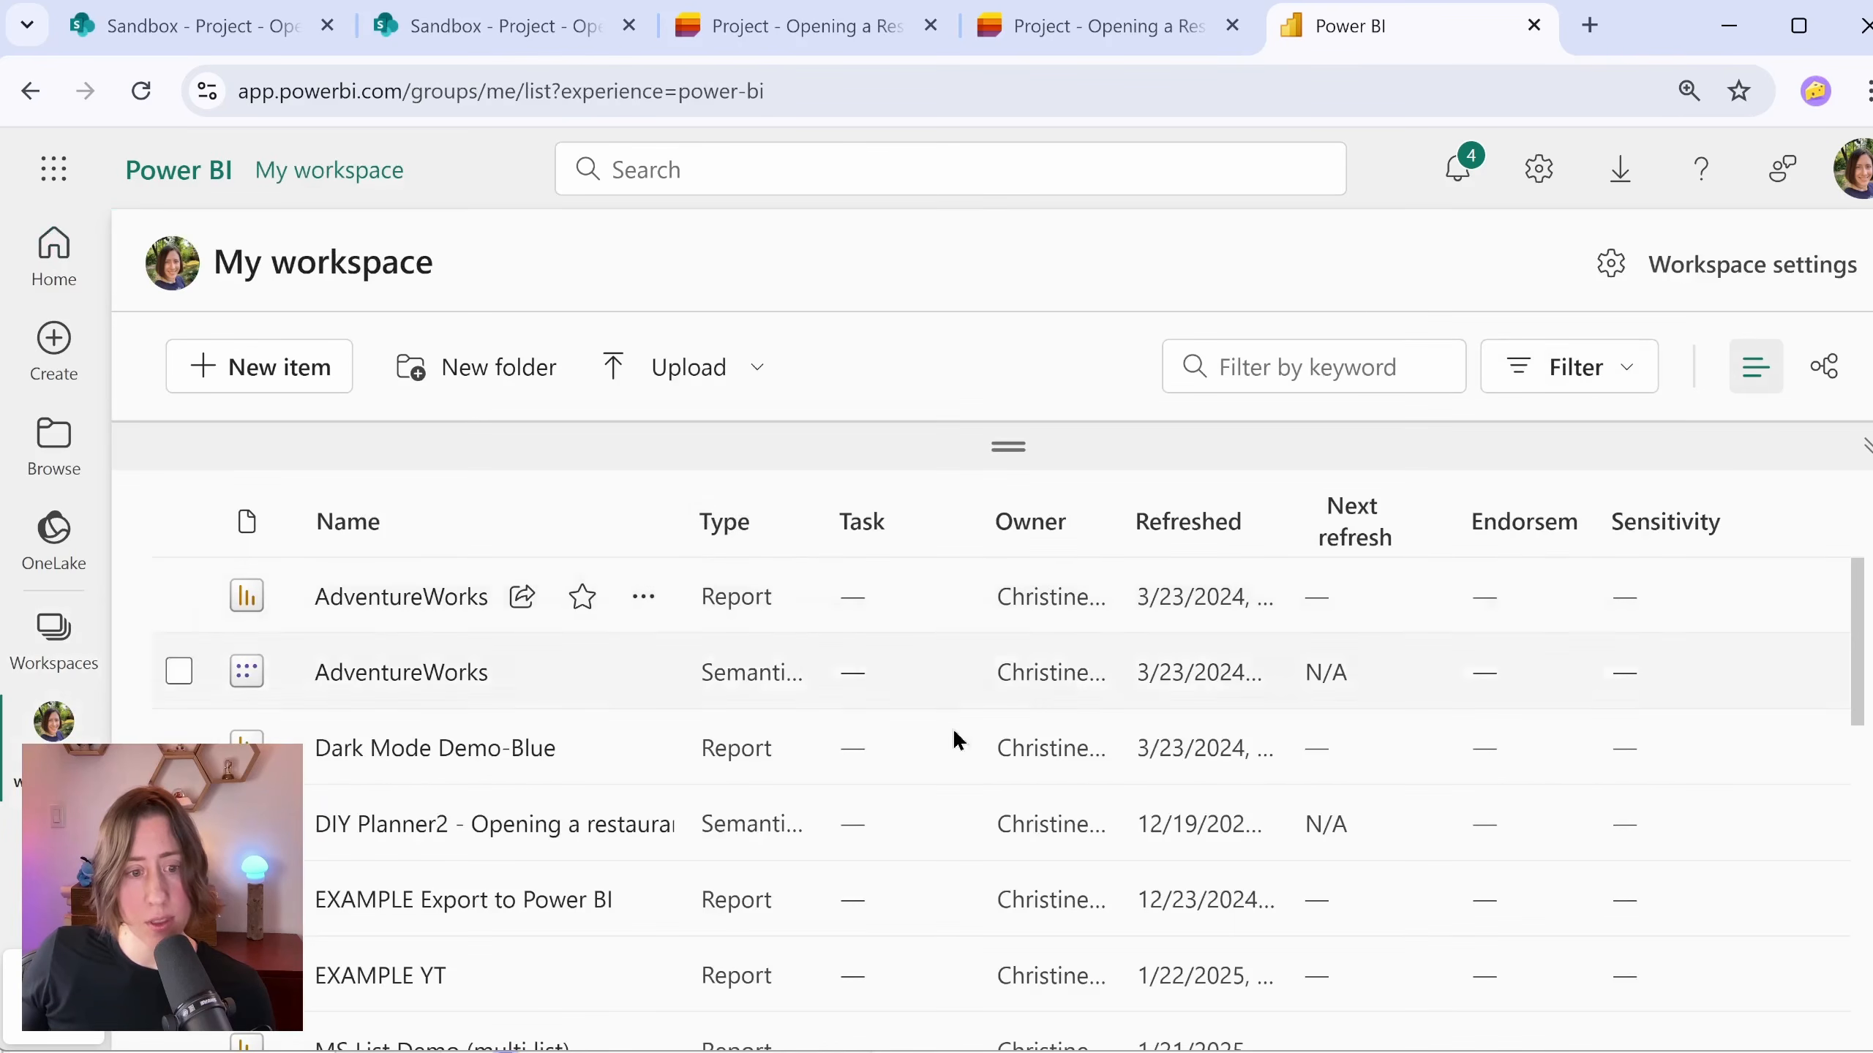
scroll(848, 767, "down", 6)
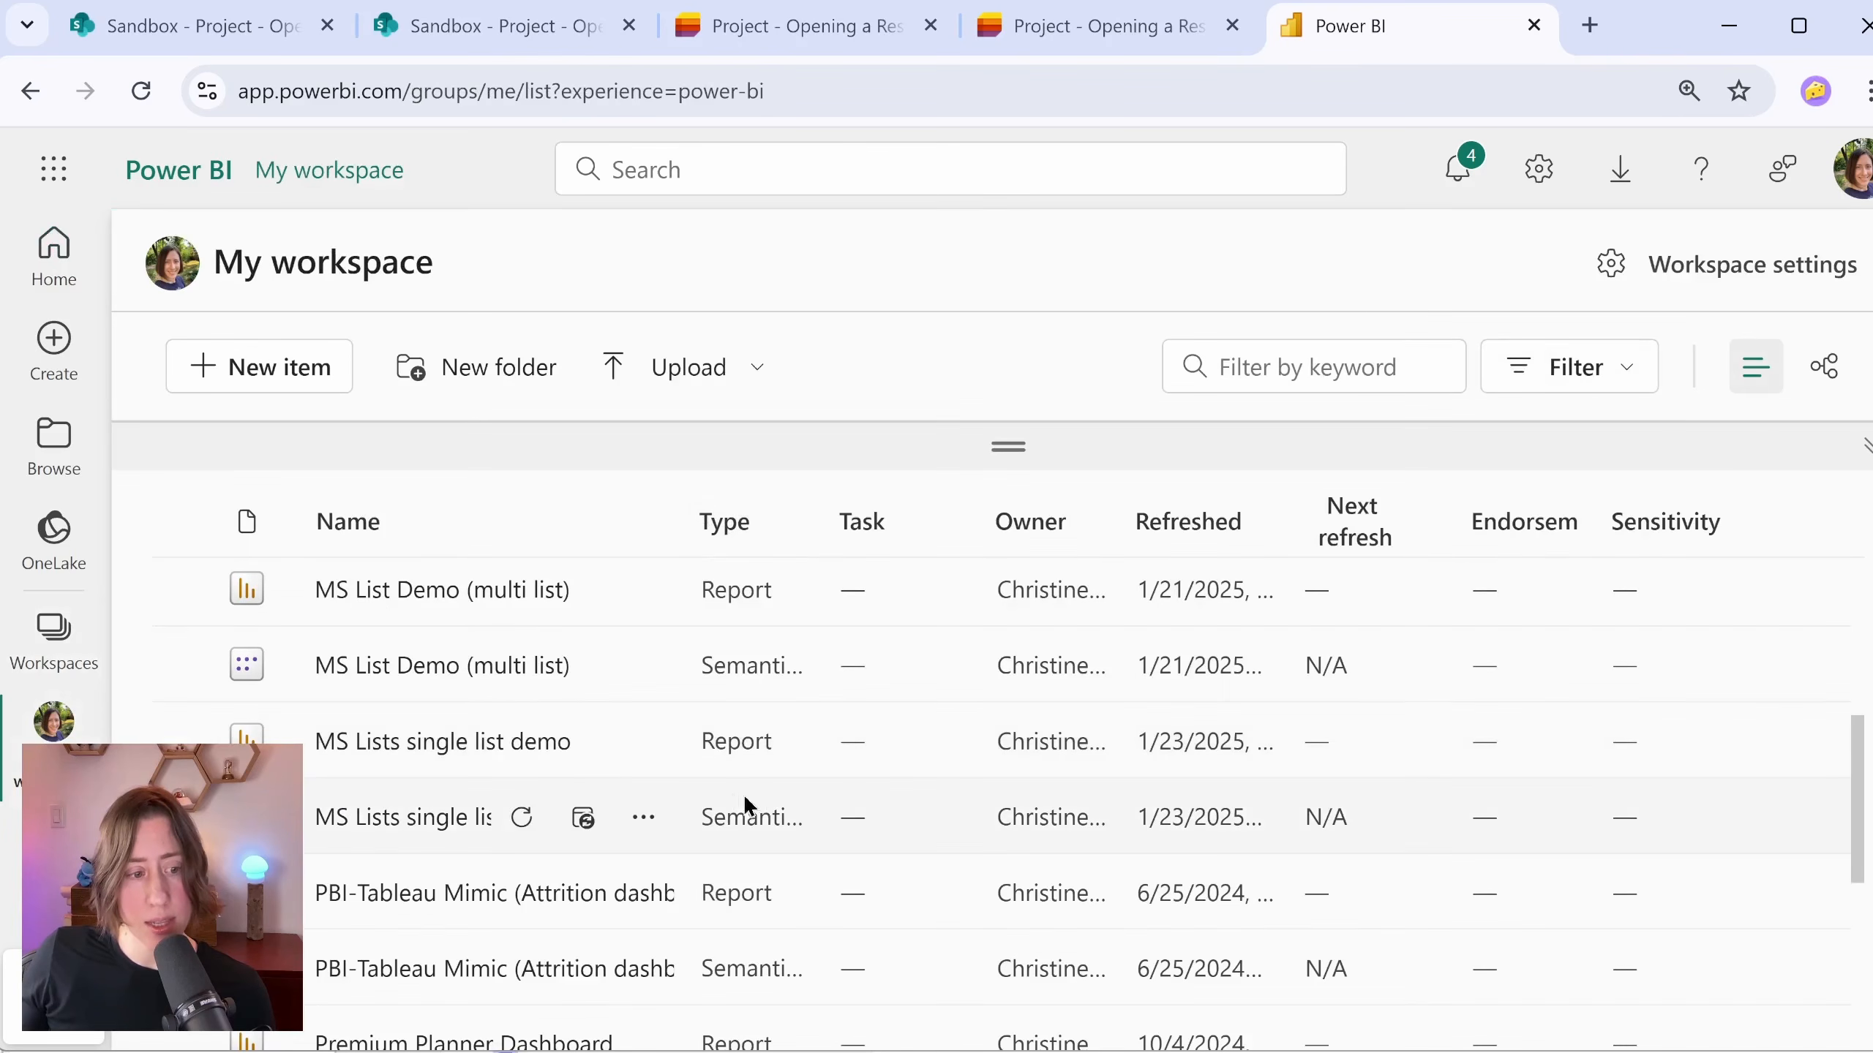
double_click(682, 525)
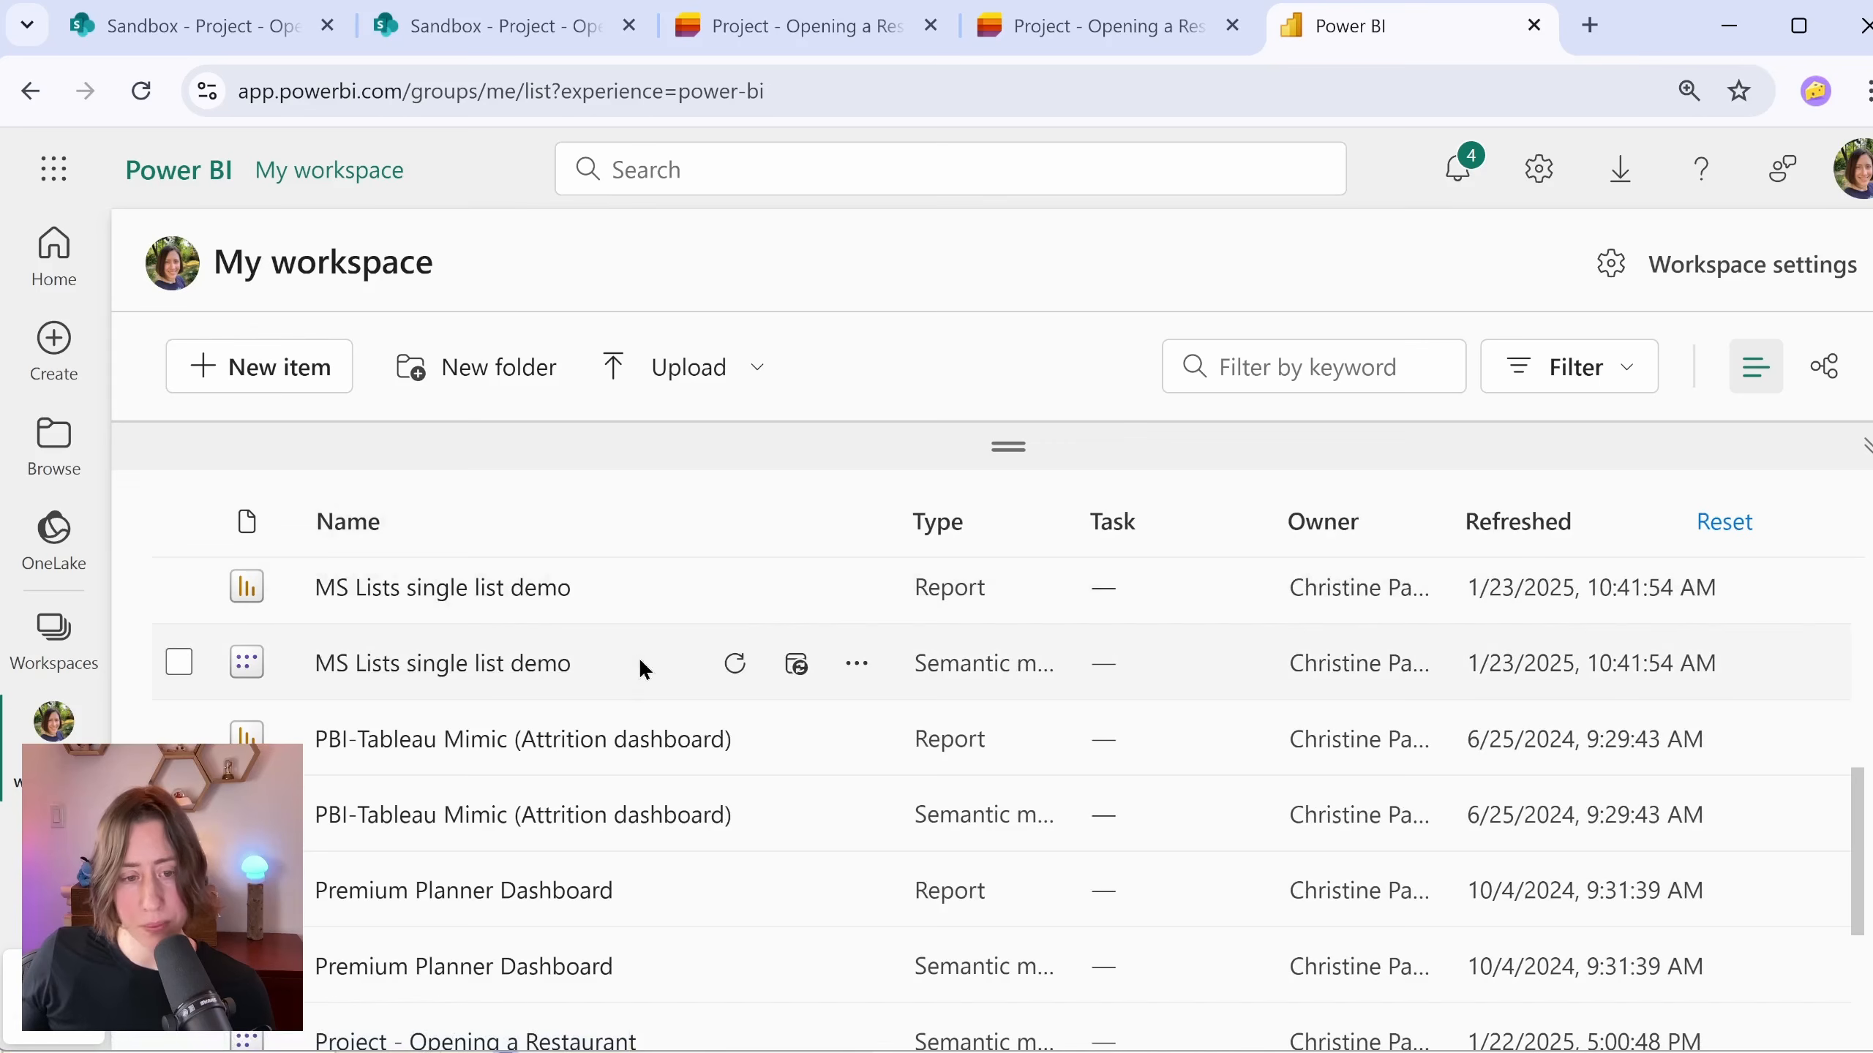
left_click(639, 662)
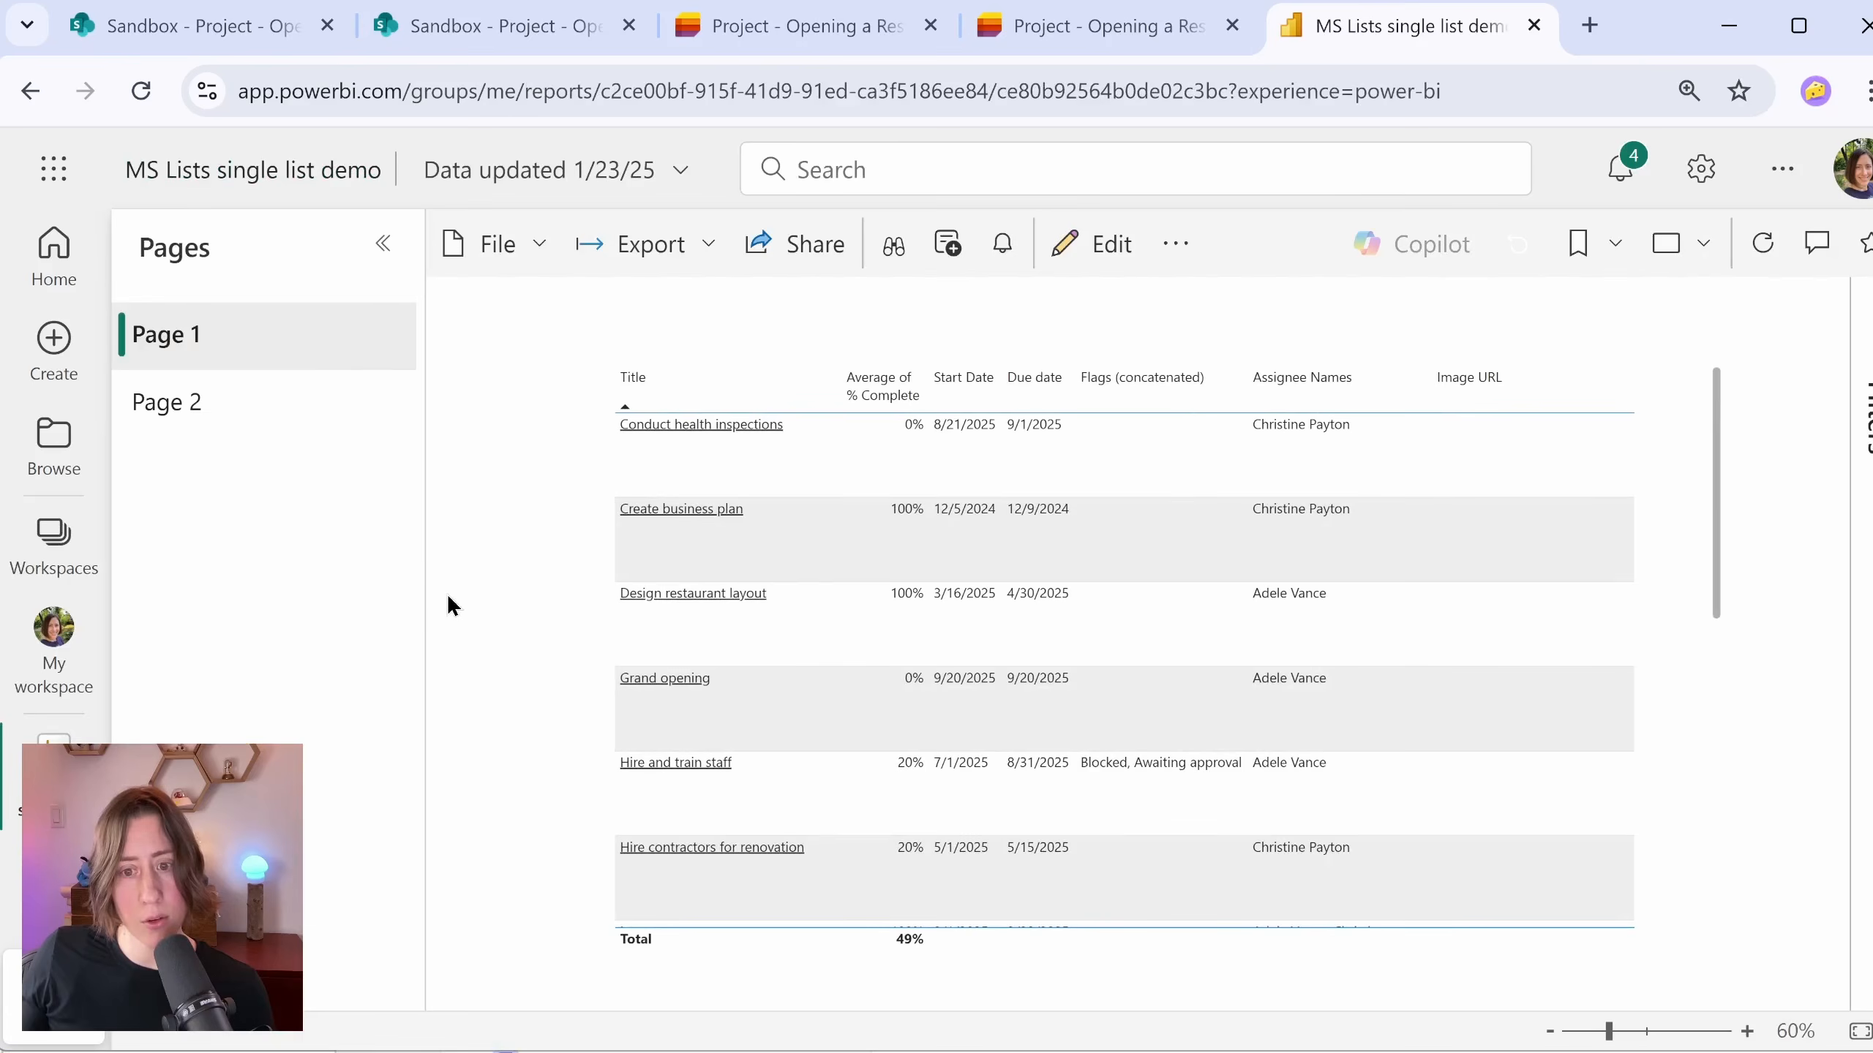
scroll(1519, 515, "down", 5)
scroll(1519, 516, "down", 2)
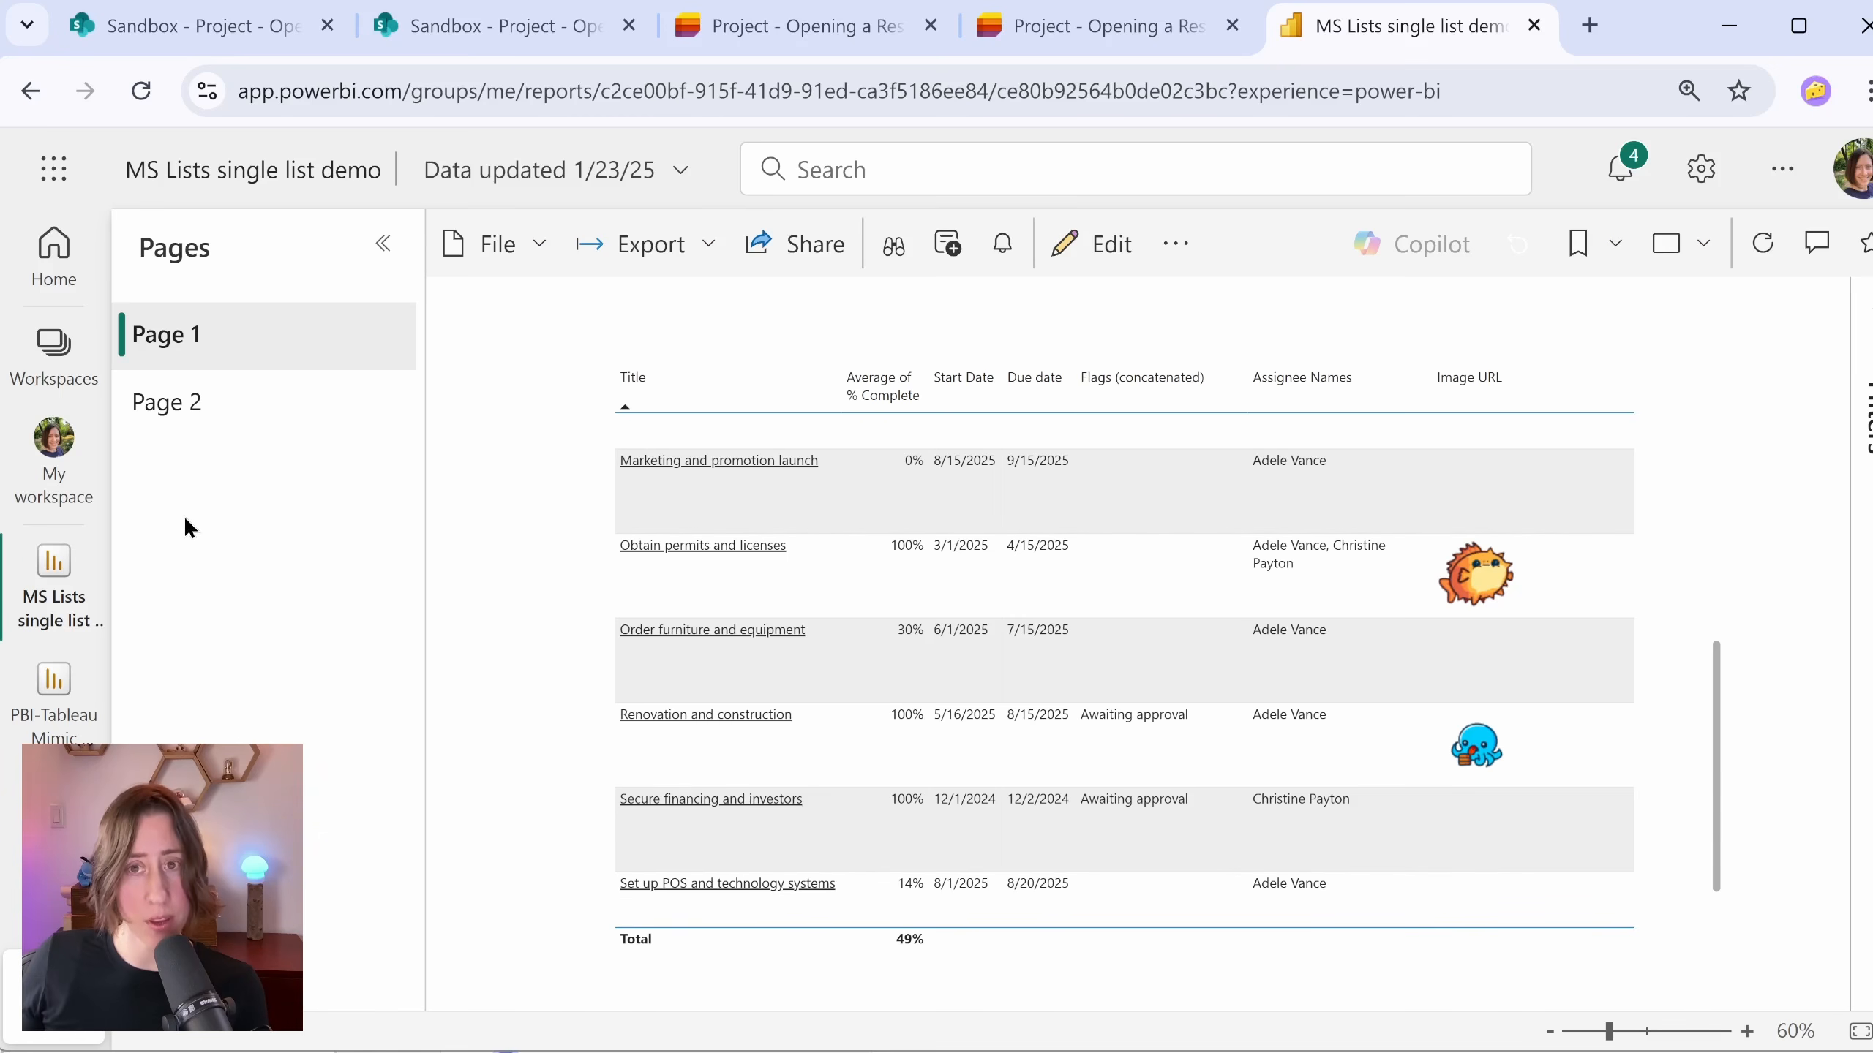
Step: Return to My workspace and open the settings of the MS Lists single list demo semantic model, showing its data source credentials
left_click(50, 478)
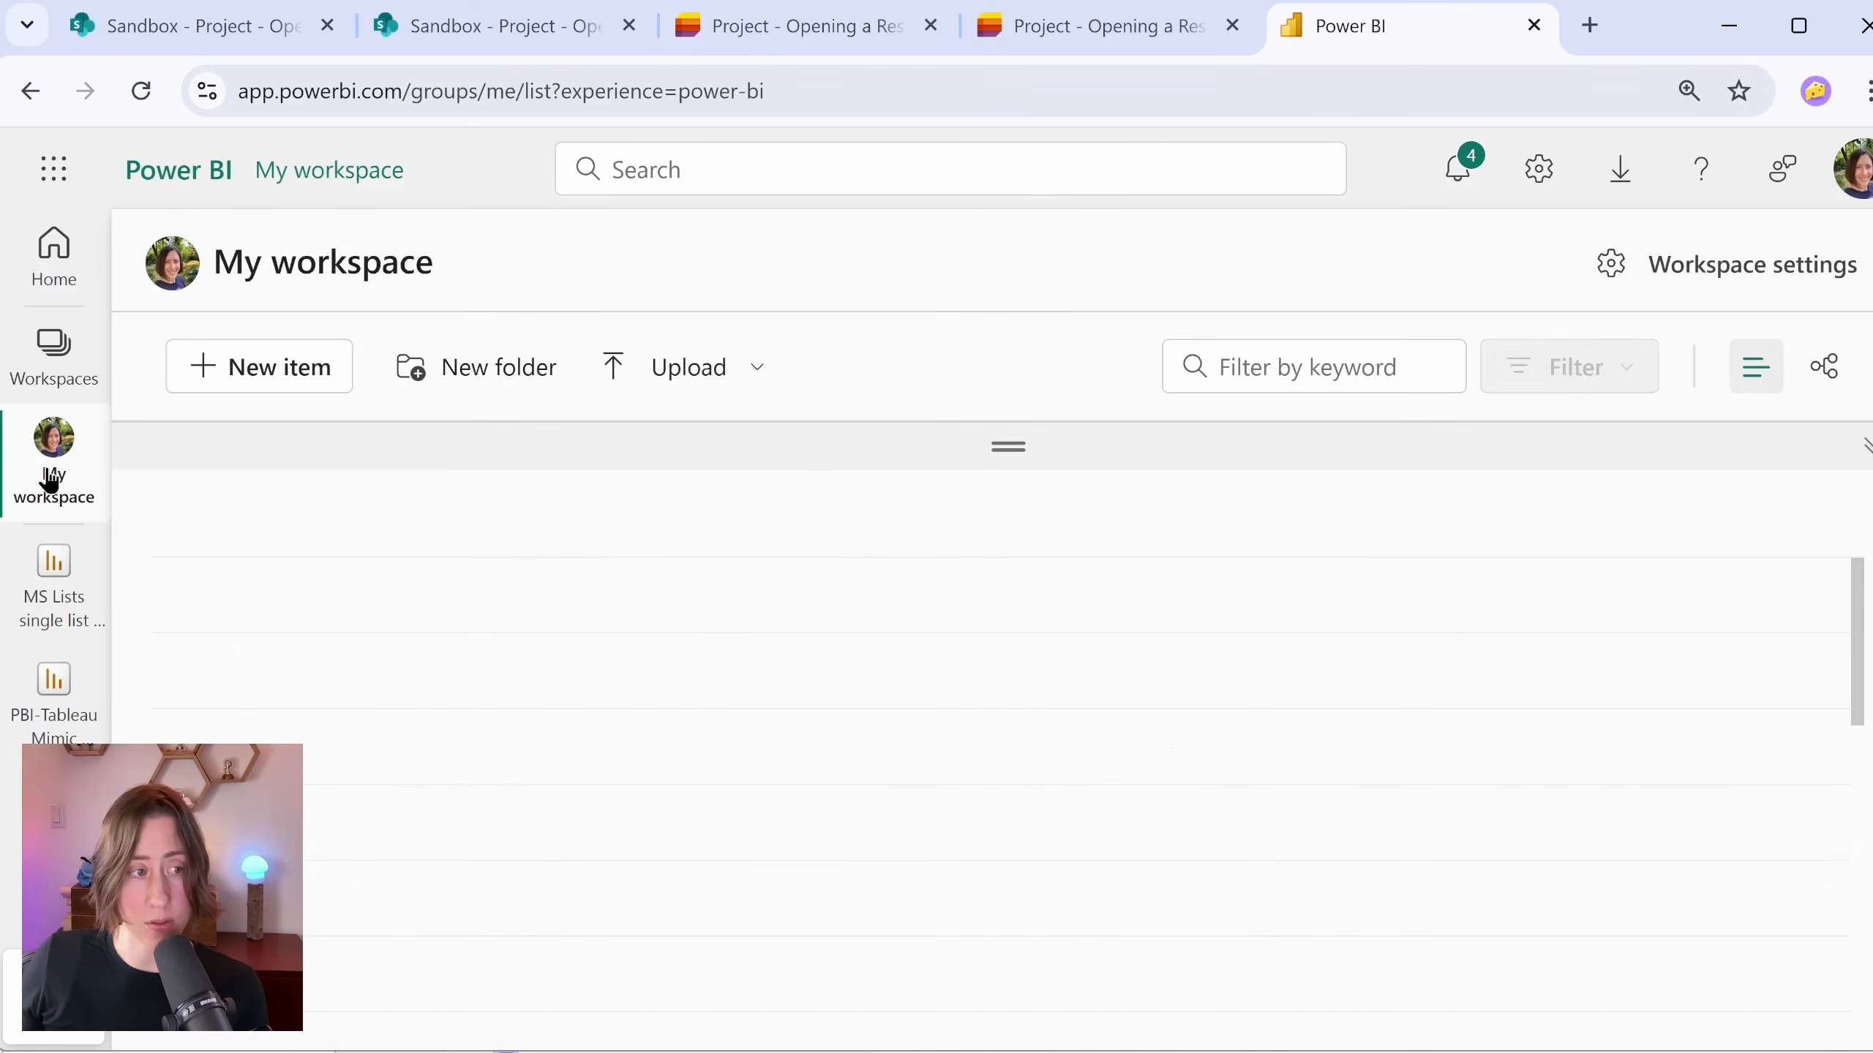
scroll(745, 704, "down", 5)
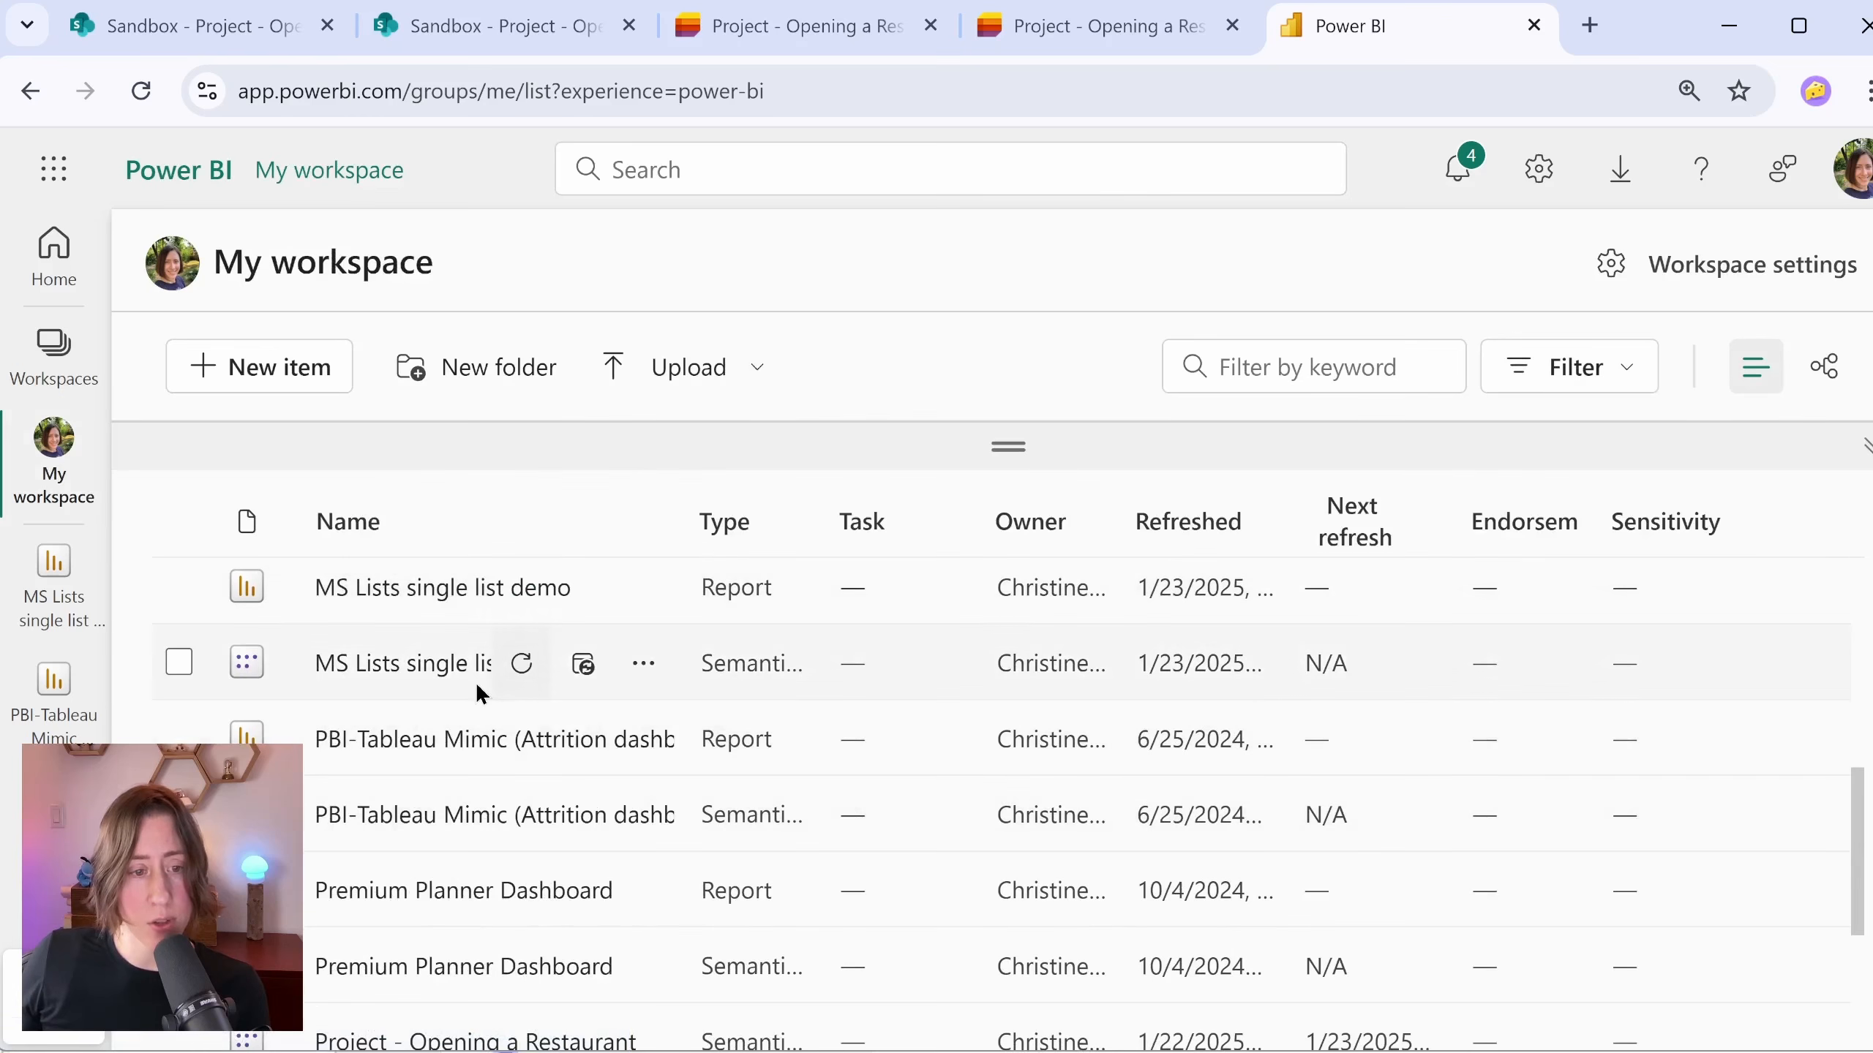
left_click_drag(814, 522, 930, 525)
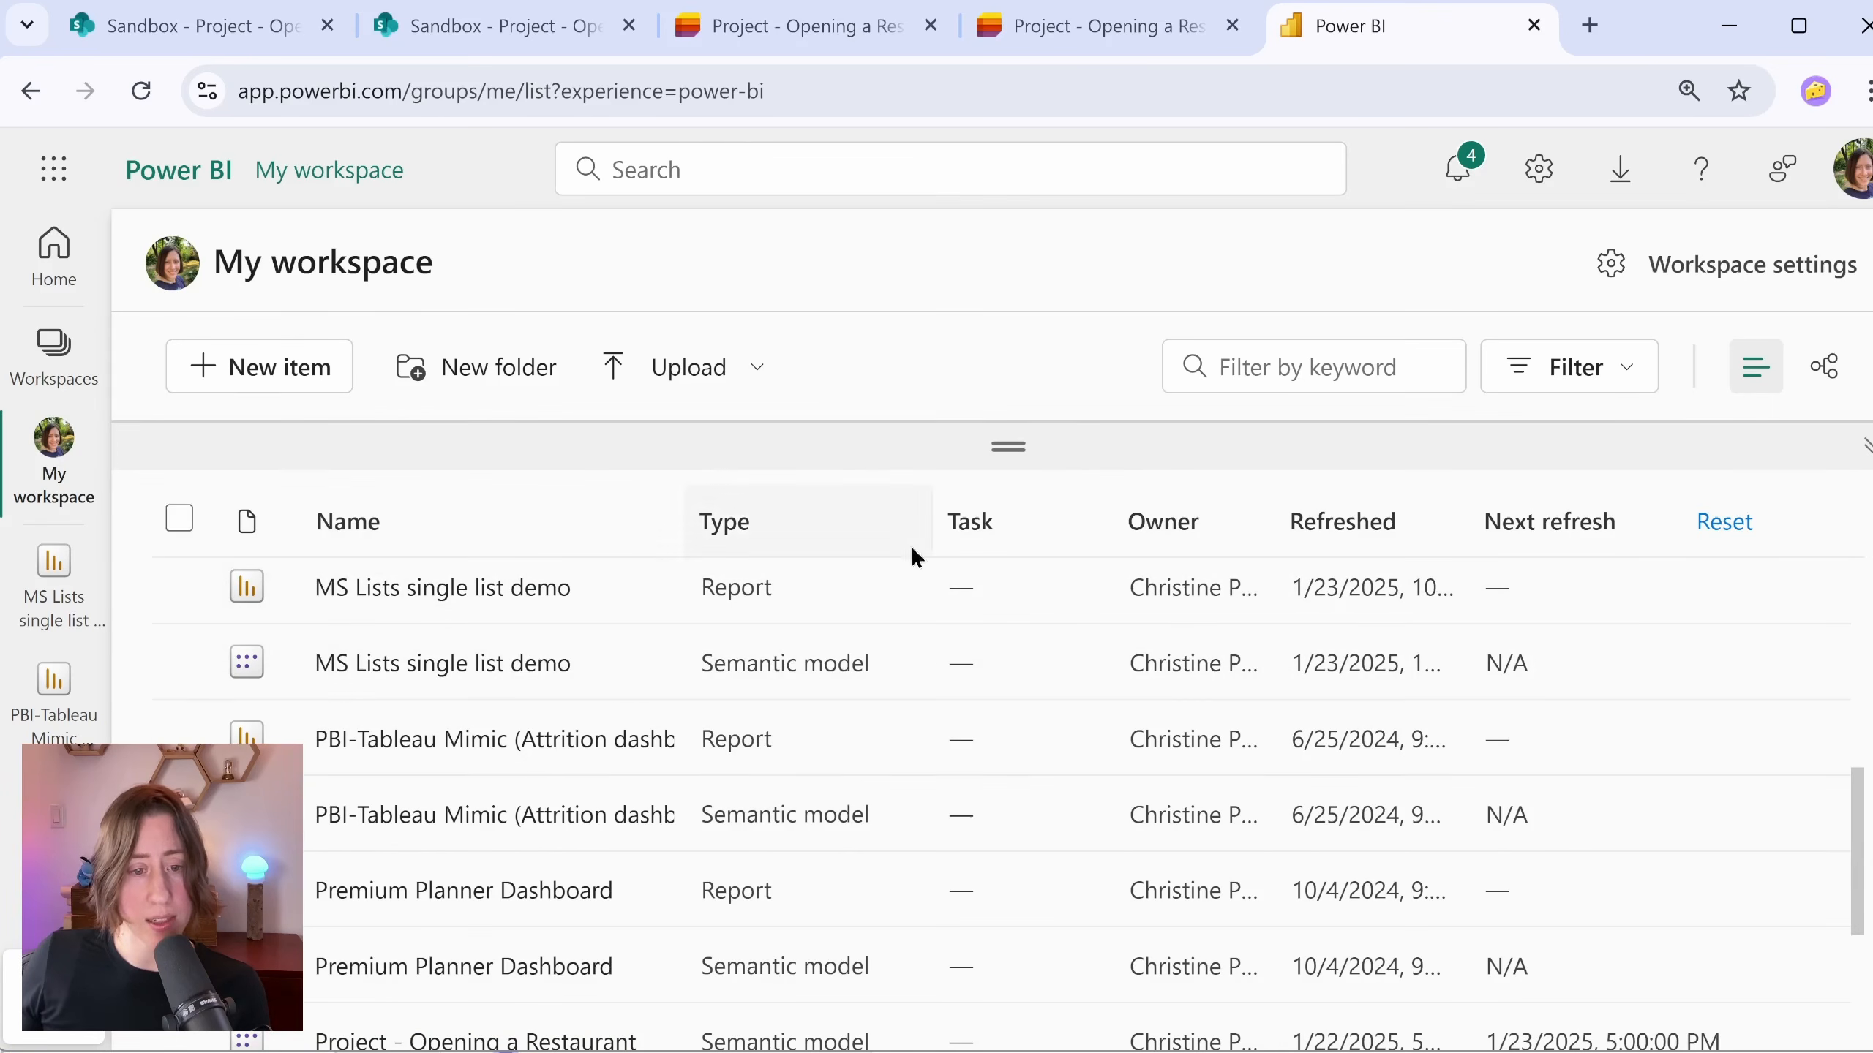
mouse_move(632, 670)
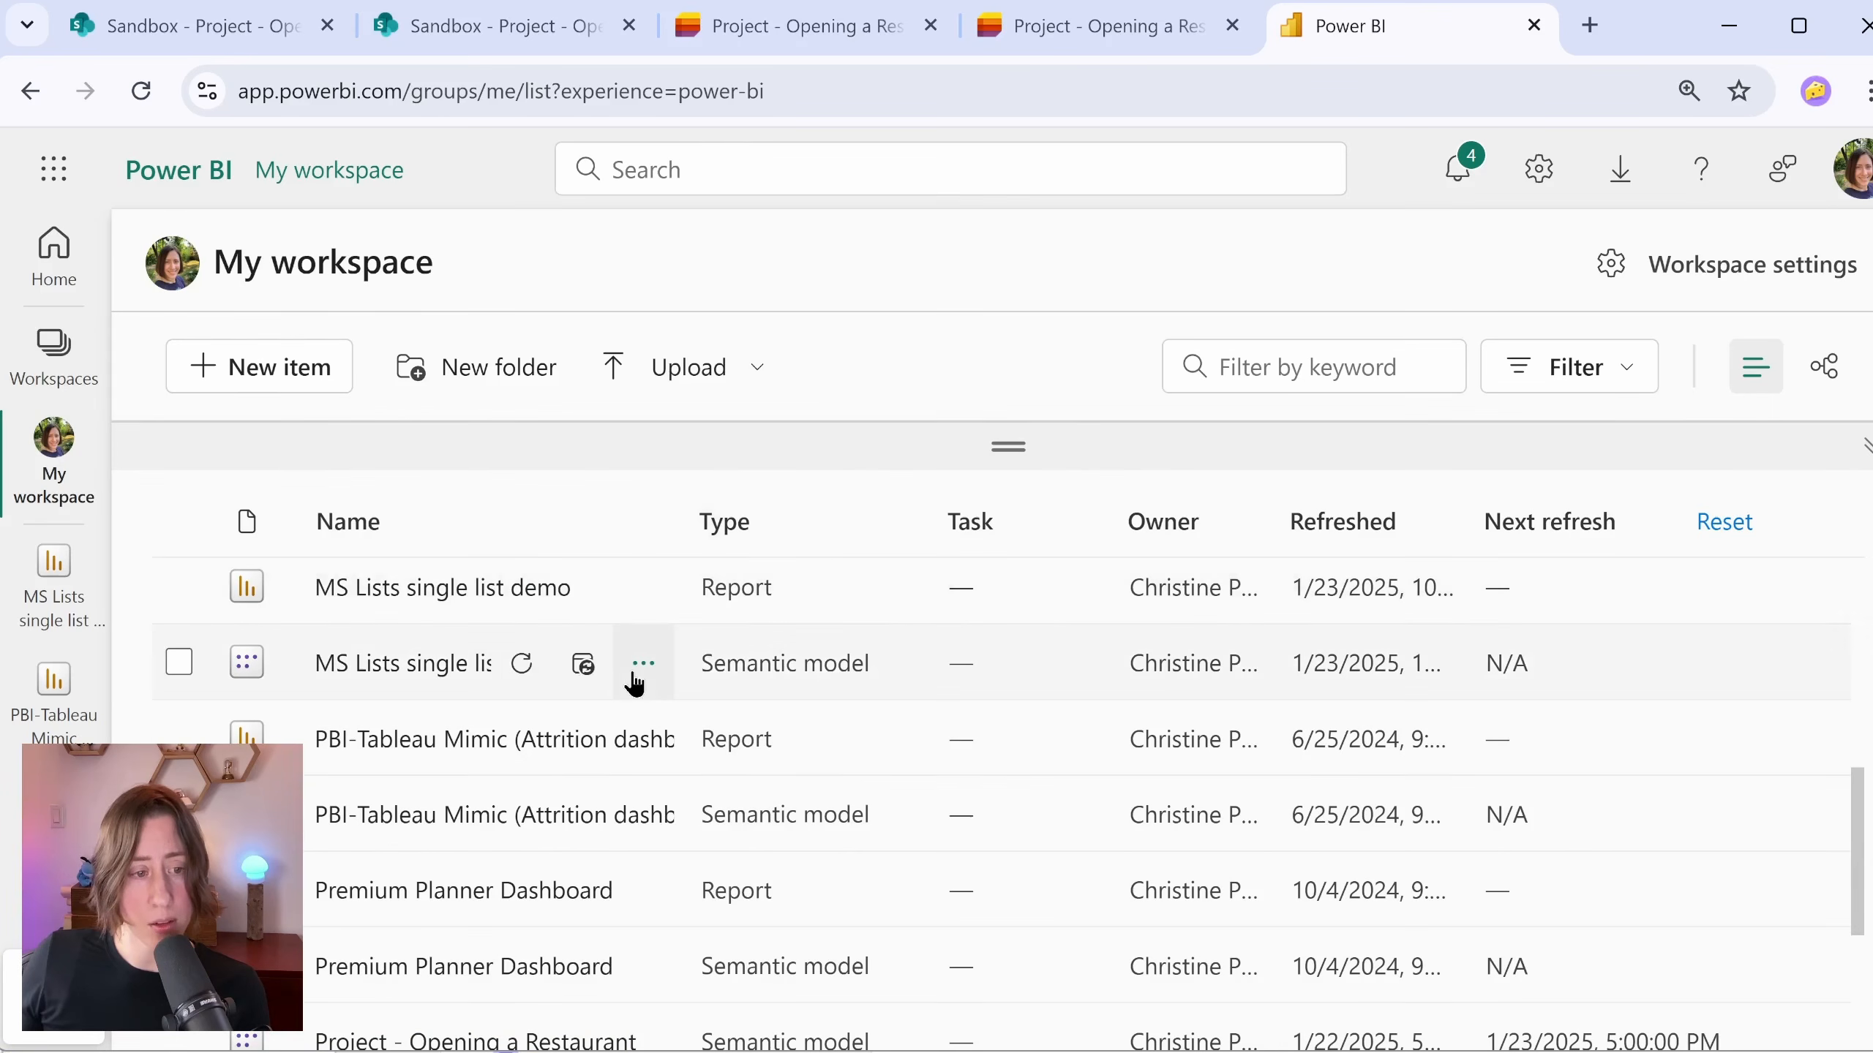
left_click(570, 686)
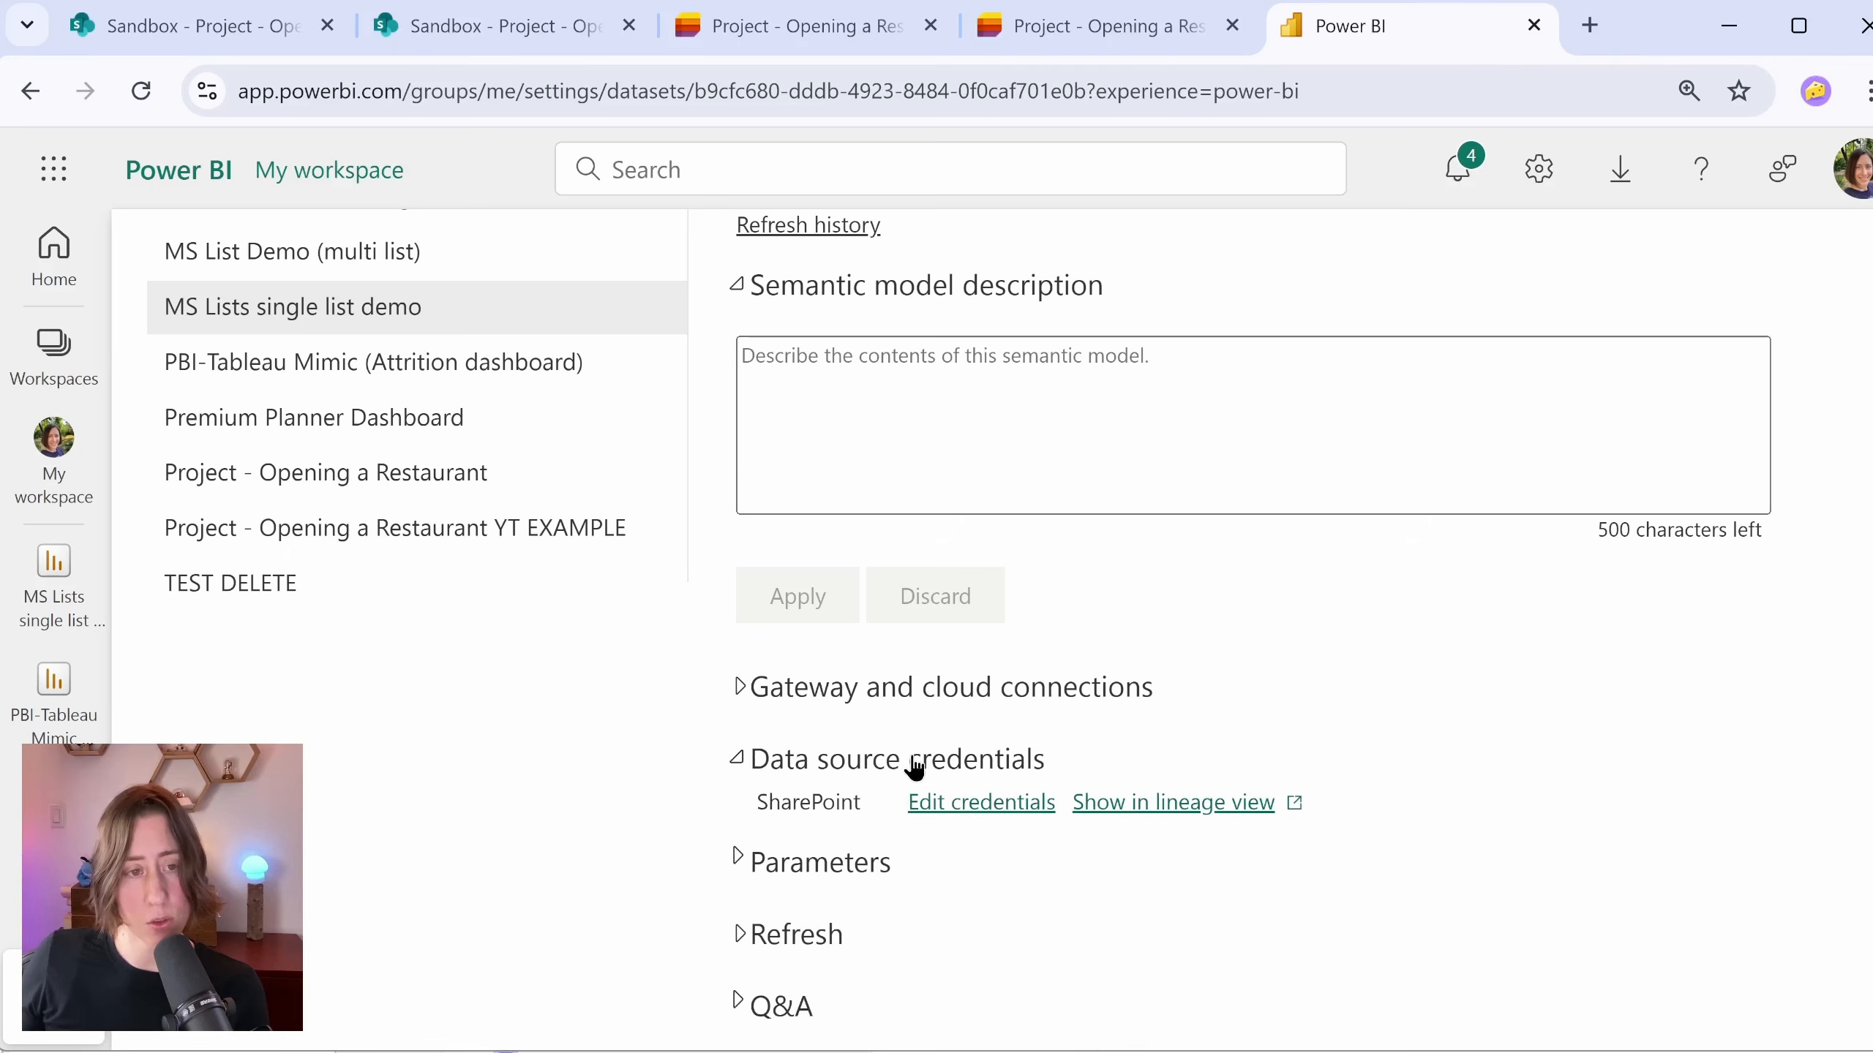
Step: Edit the SharePoint data source credentials, setting the privacy level to Organizational and signing in with OAuth2
scroll(915, 767, "down", 2)
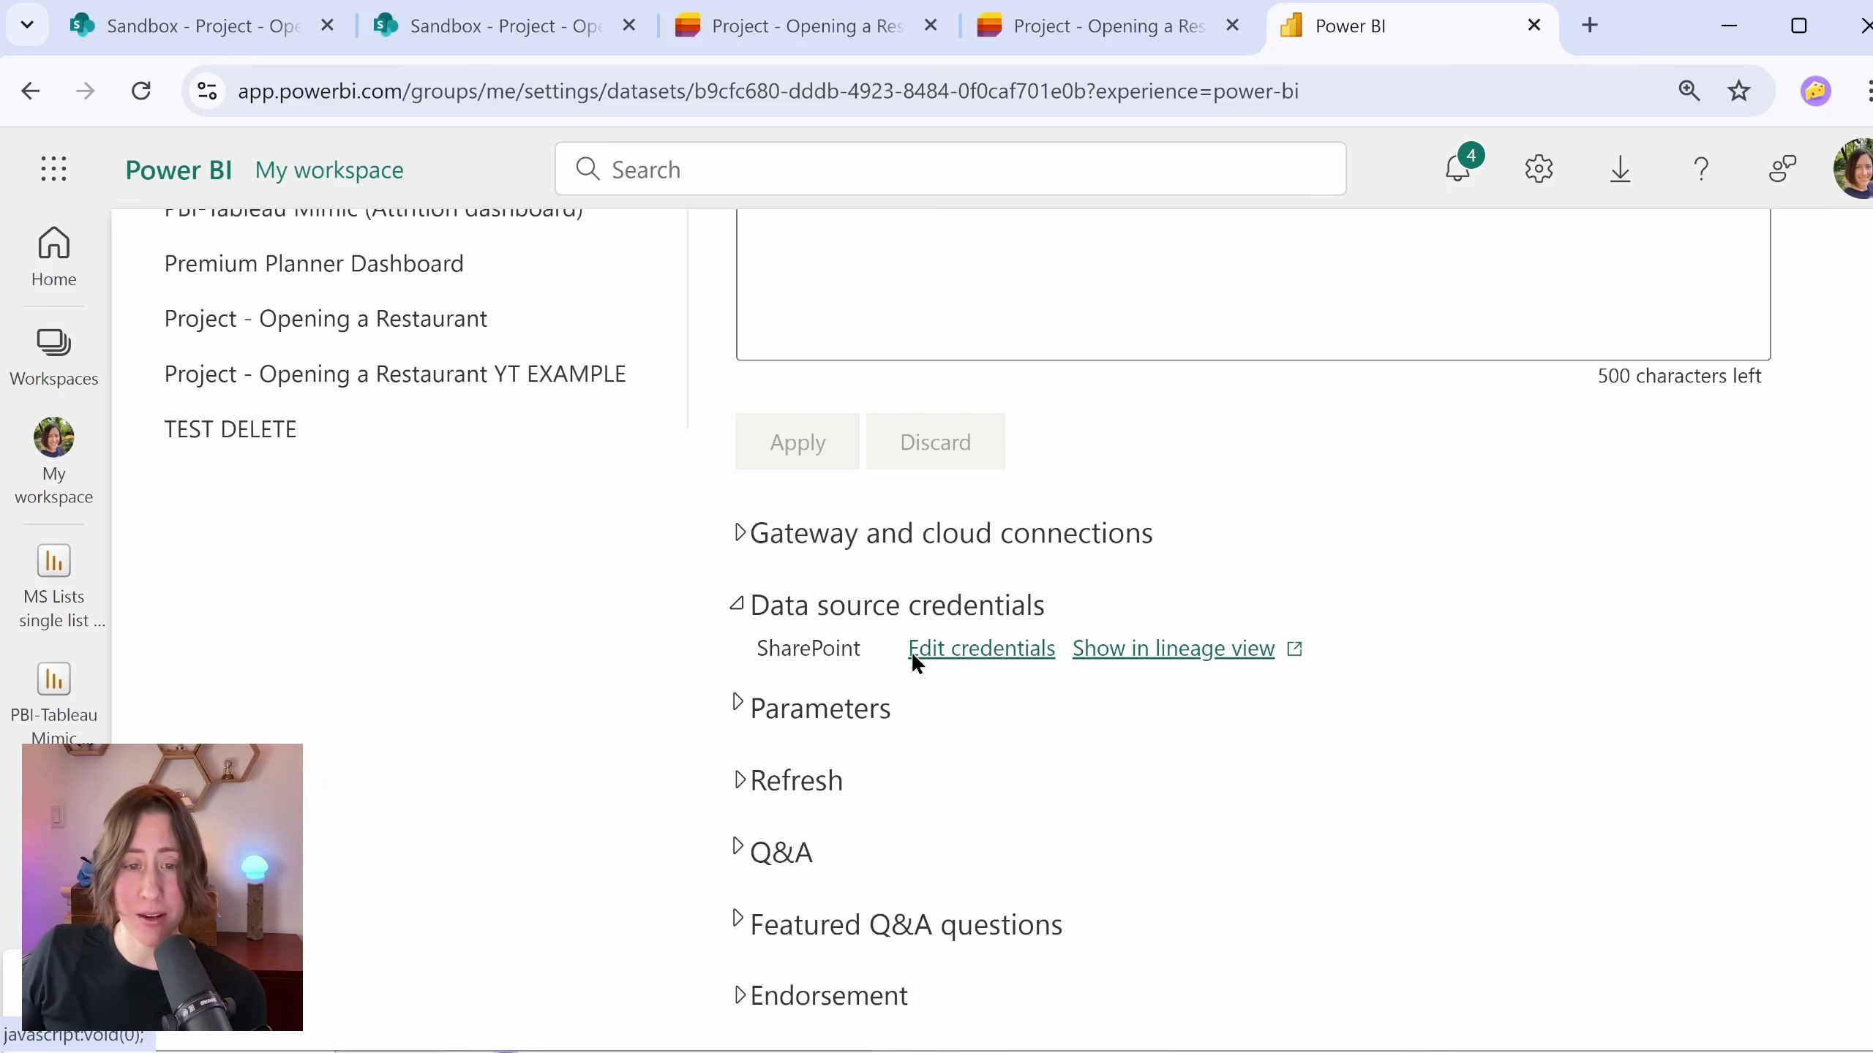
left_click(958, 660)
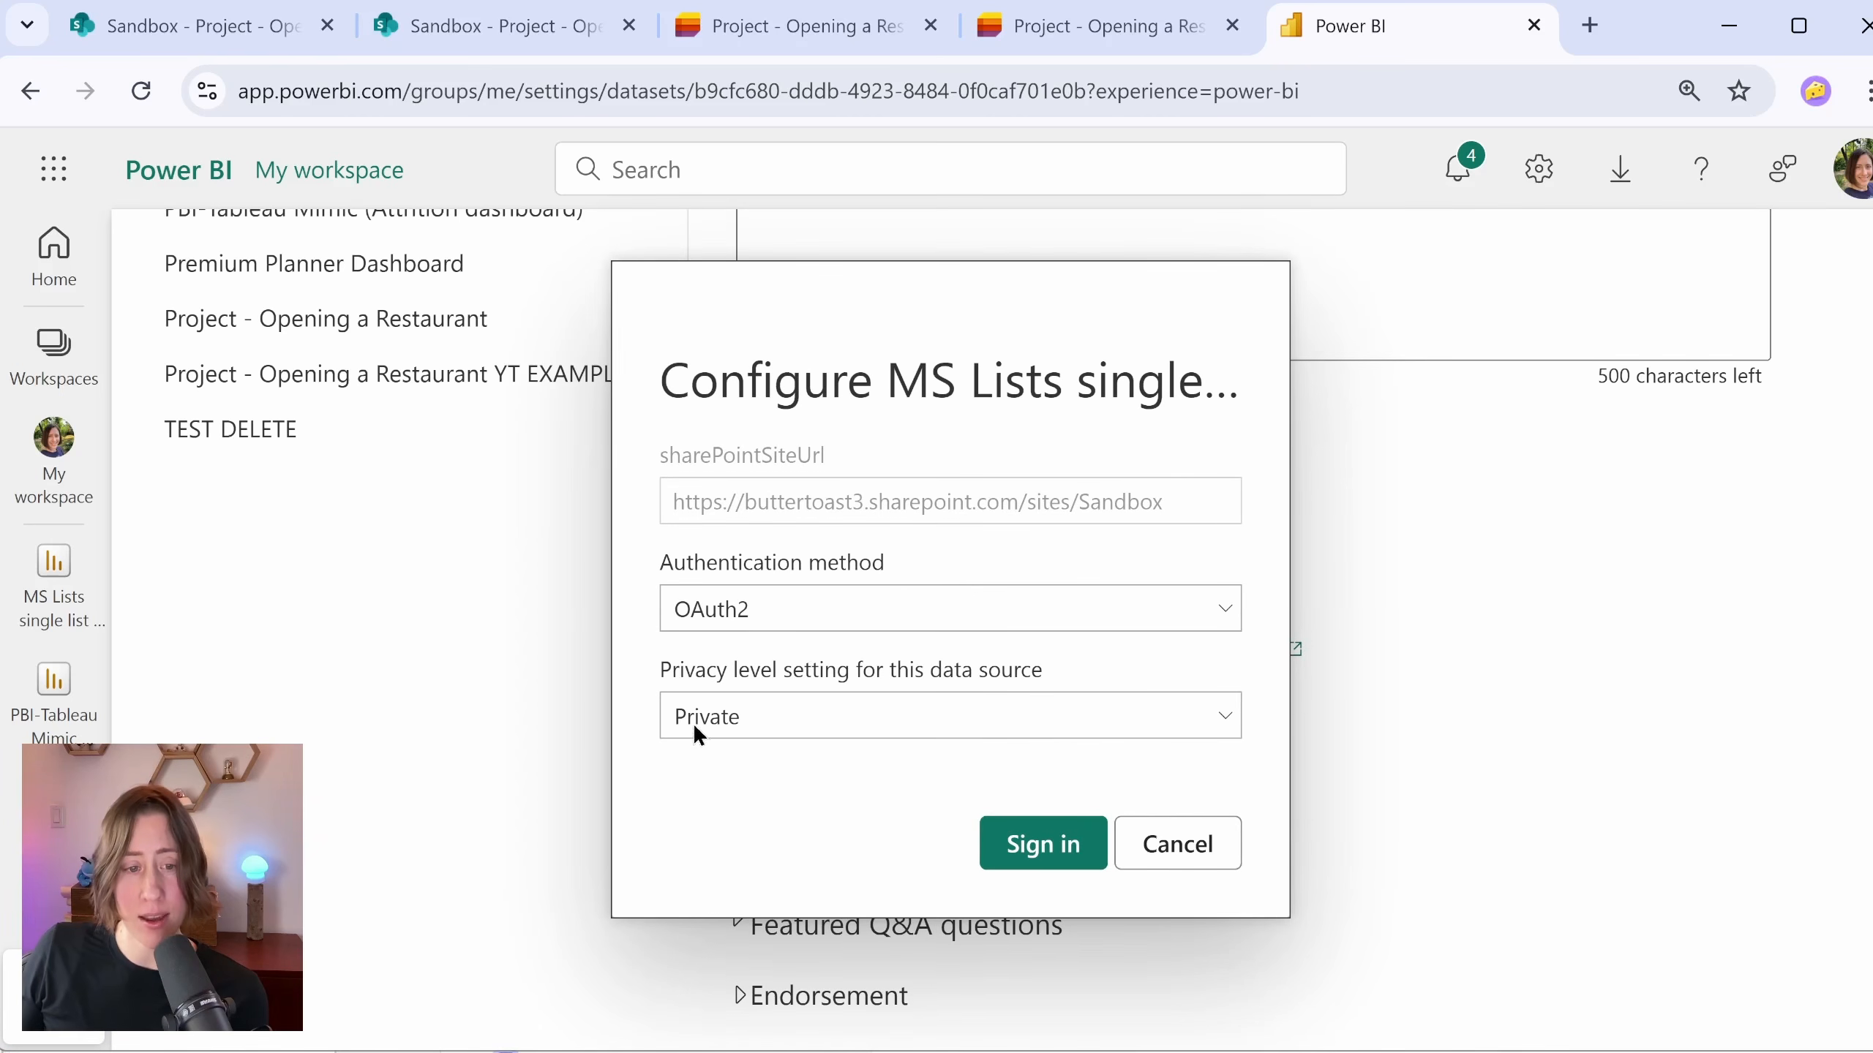
left_click(735, 711)
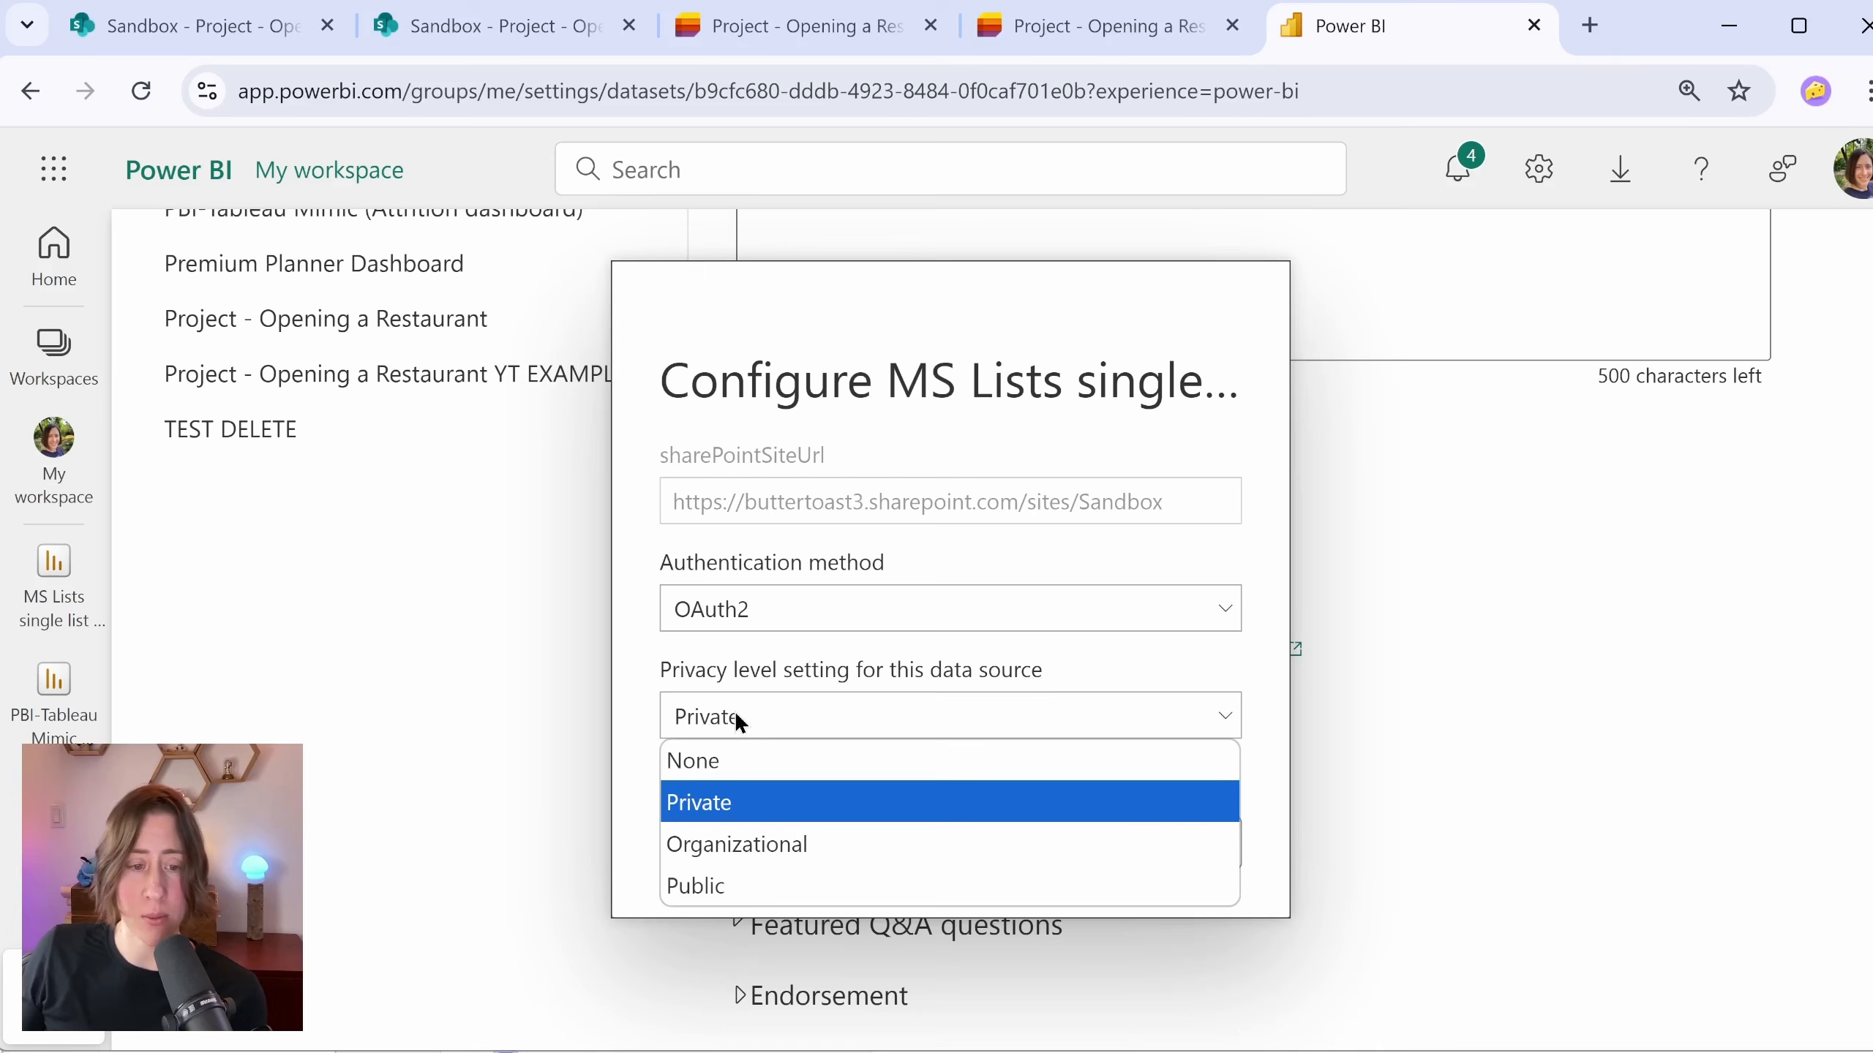
left_click(841, 849)
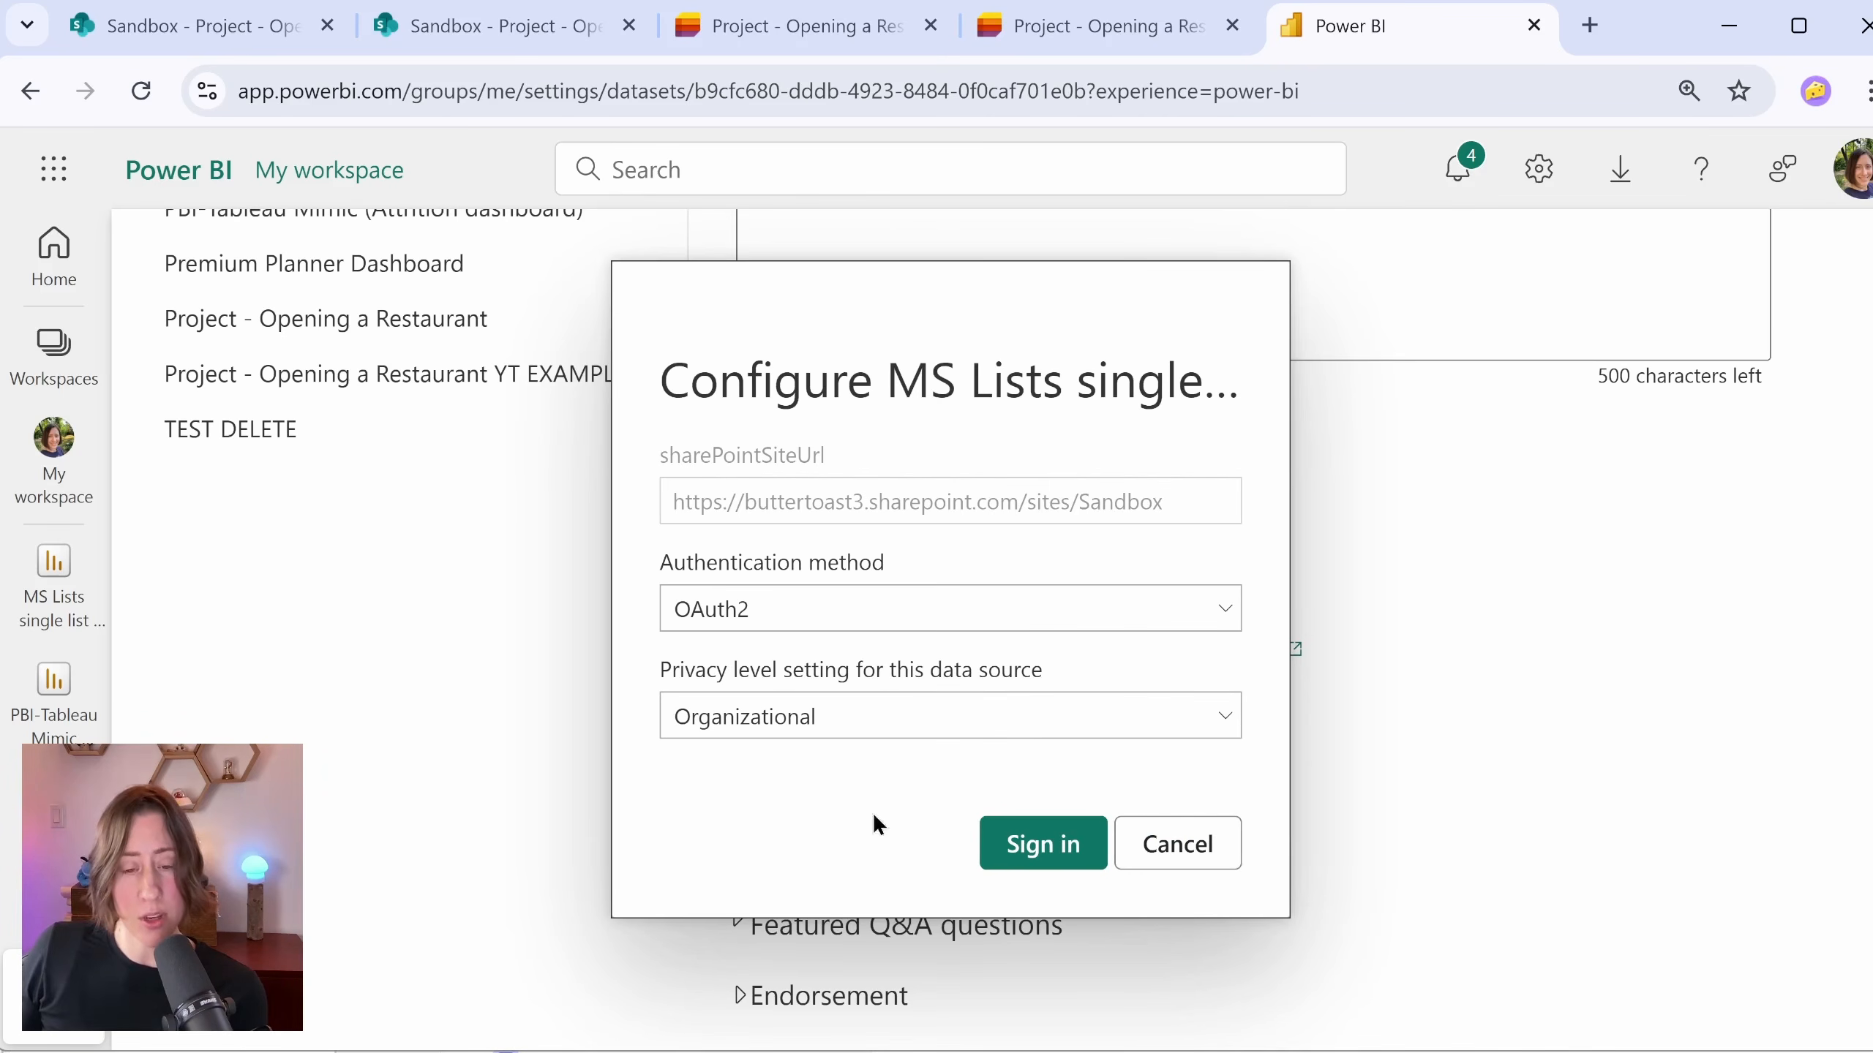
left_click(1012, 859)
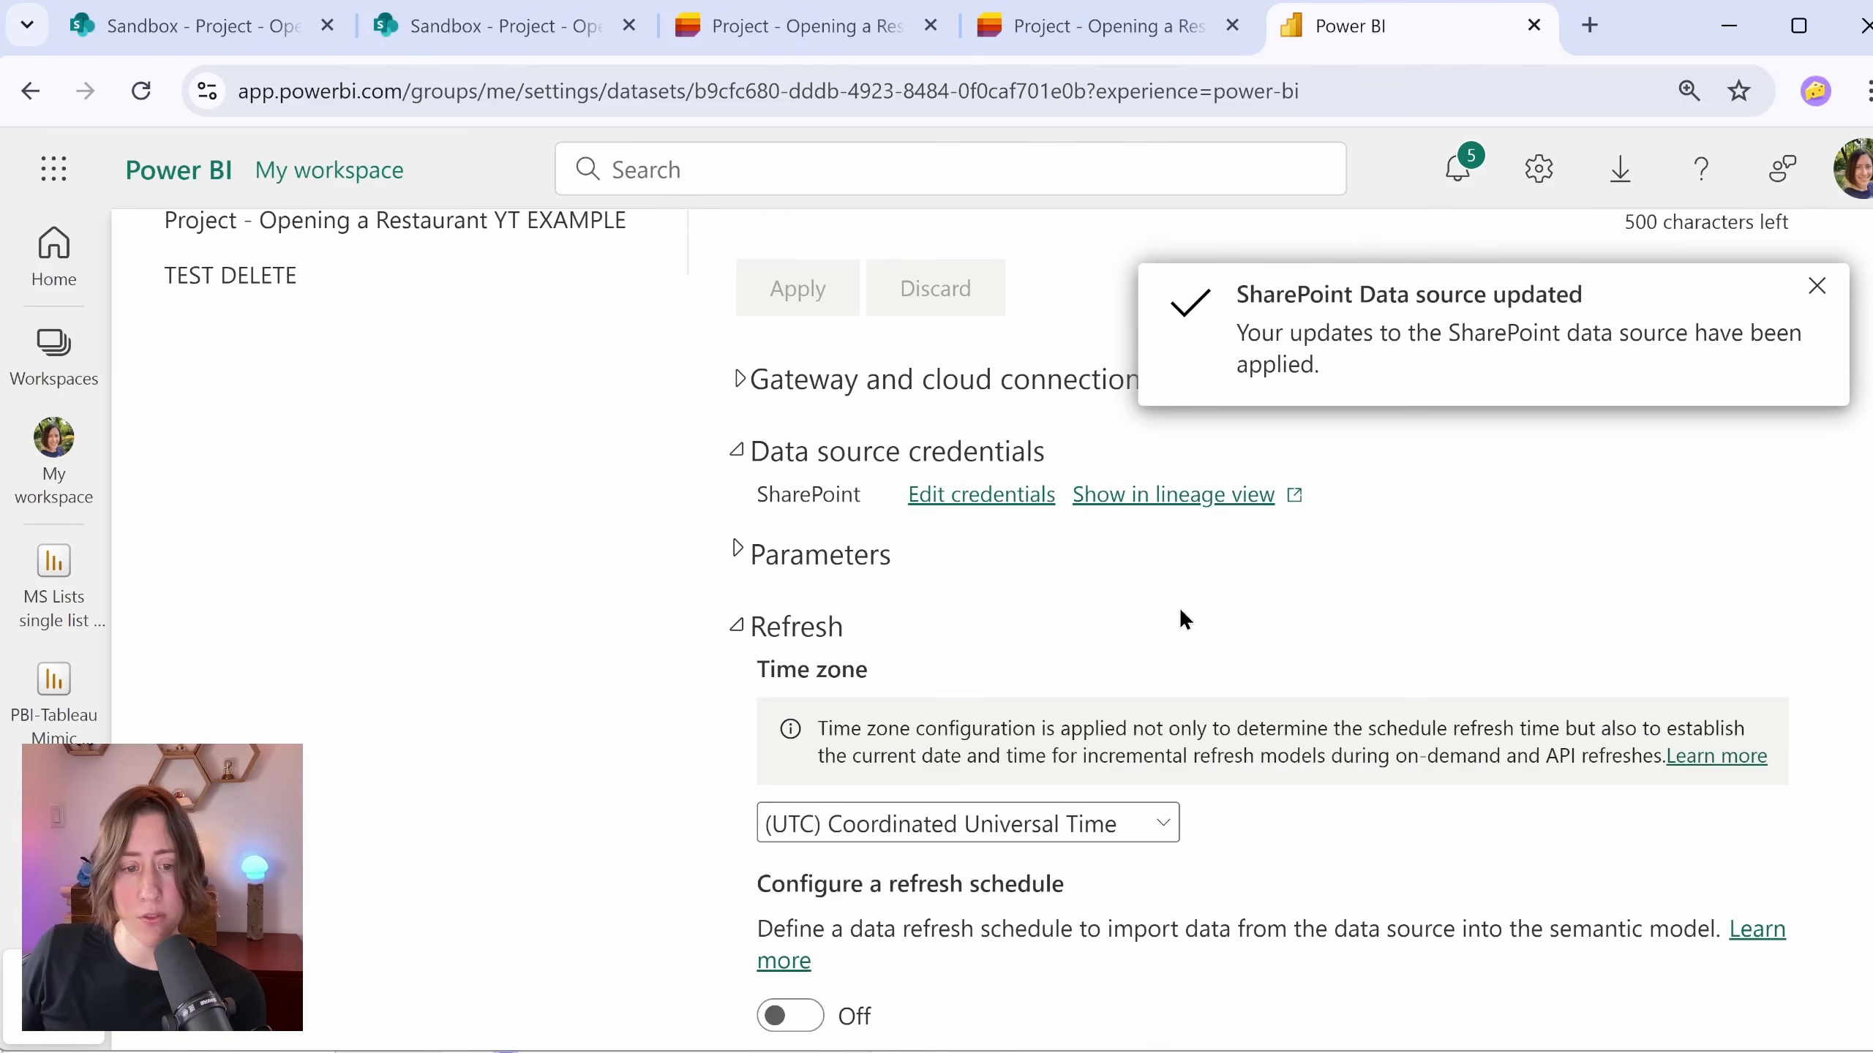
Step: Turn on the refresh schedule for the MS Lists single list demo semantic model
scroll(1180, 612, "down", 4)
left_click(790, 707)
scroll(1033, 679, "down", 2)
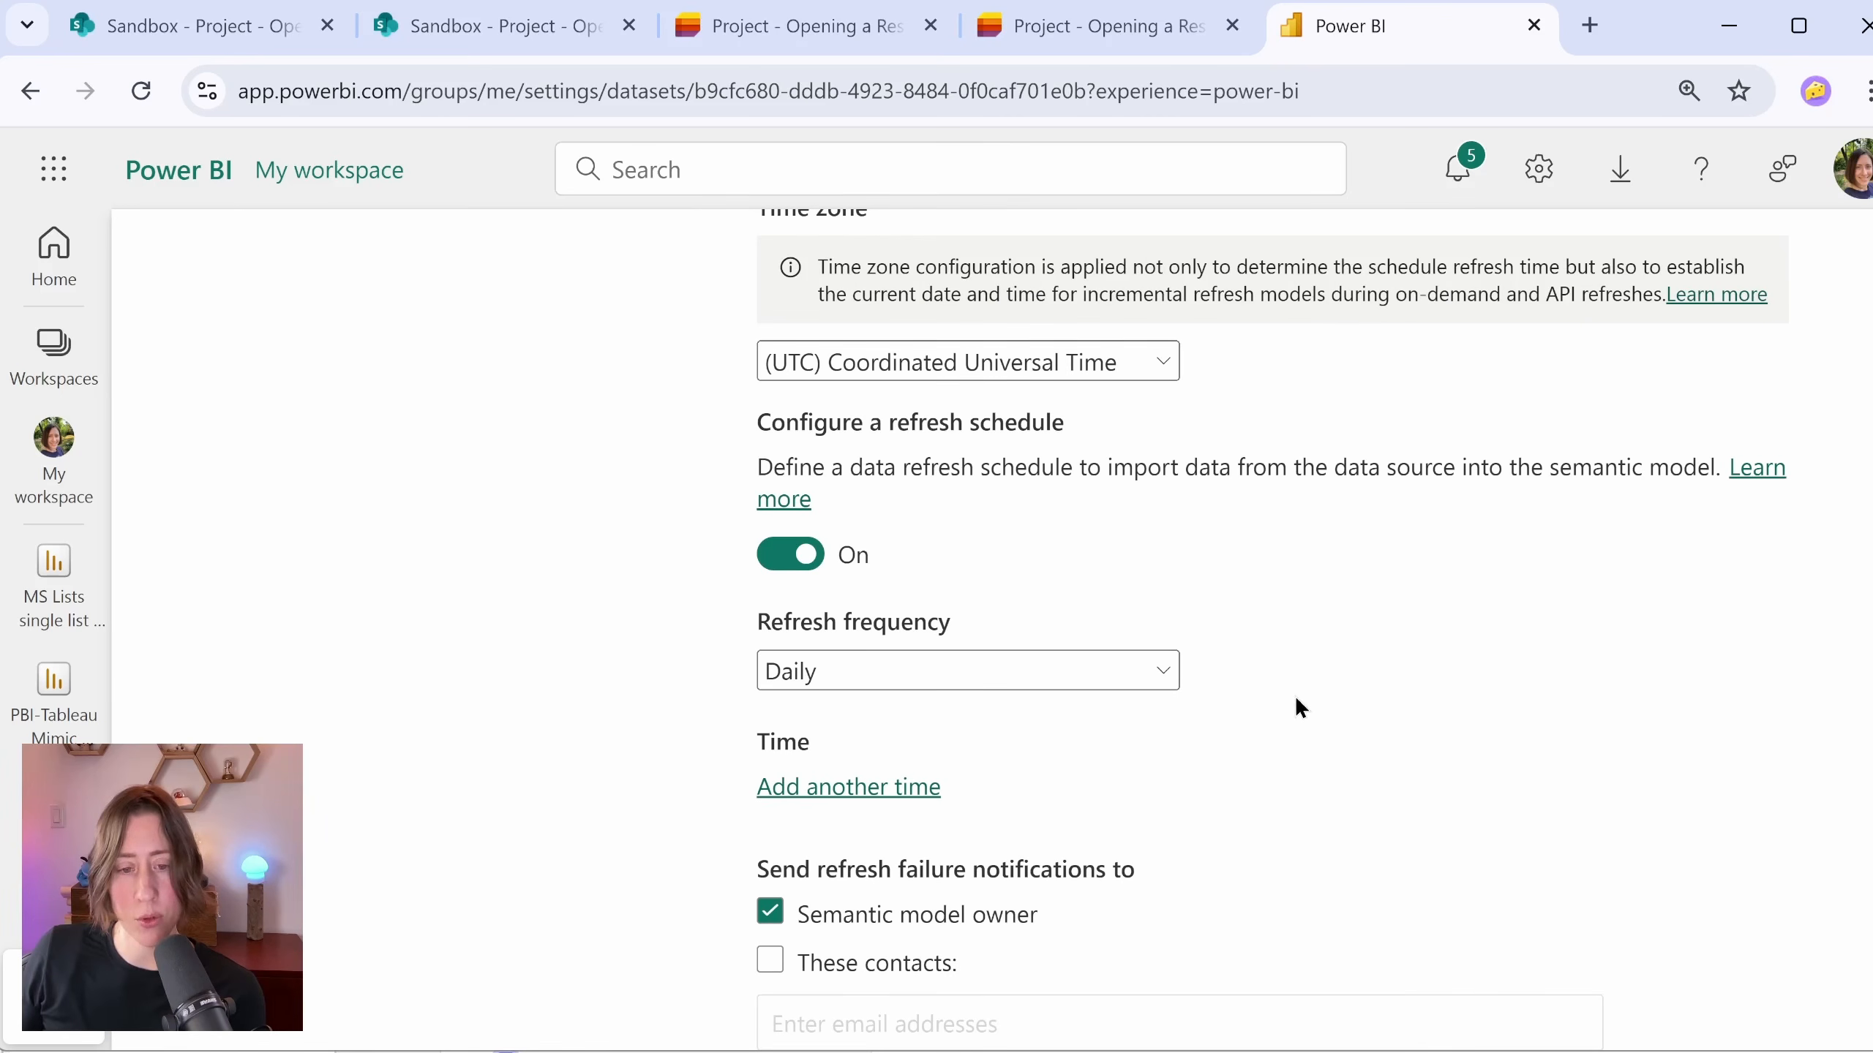
scroll(1300, 701, "down", 2)
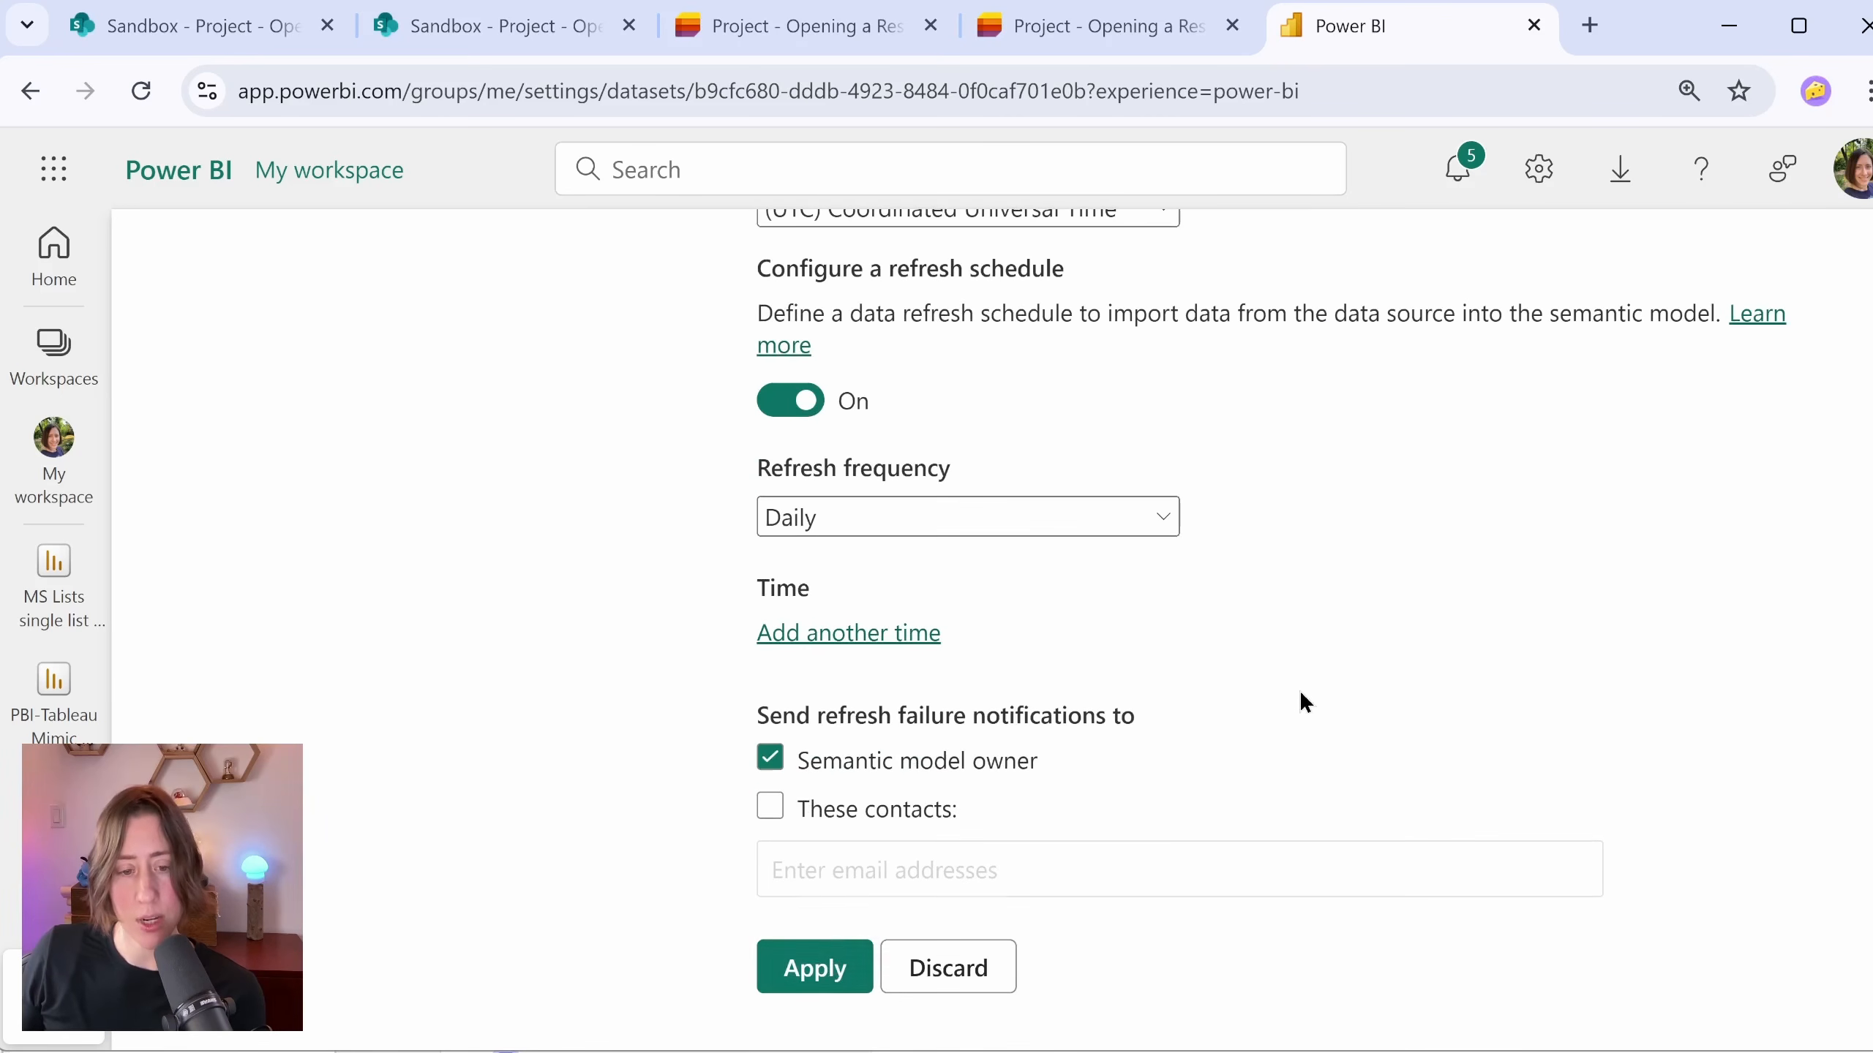